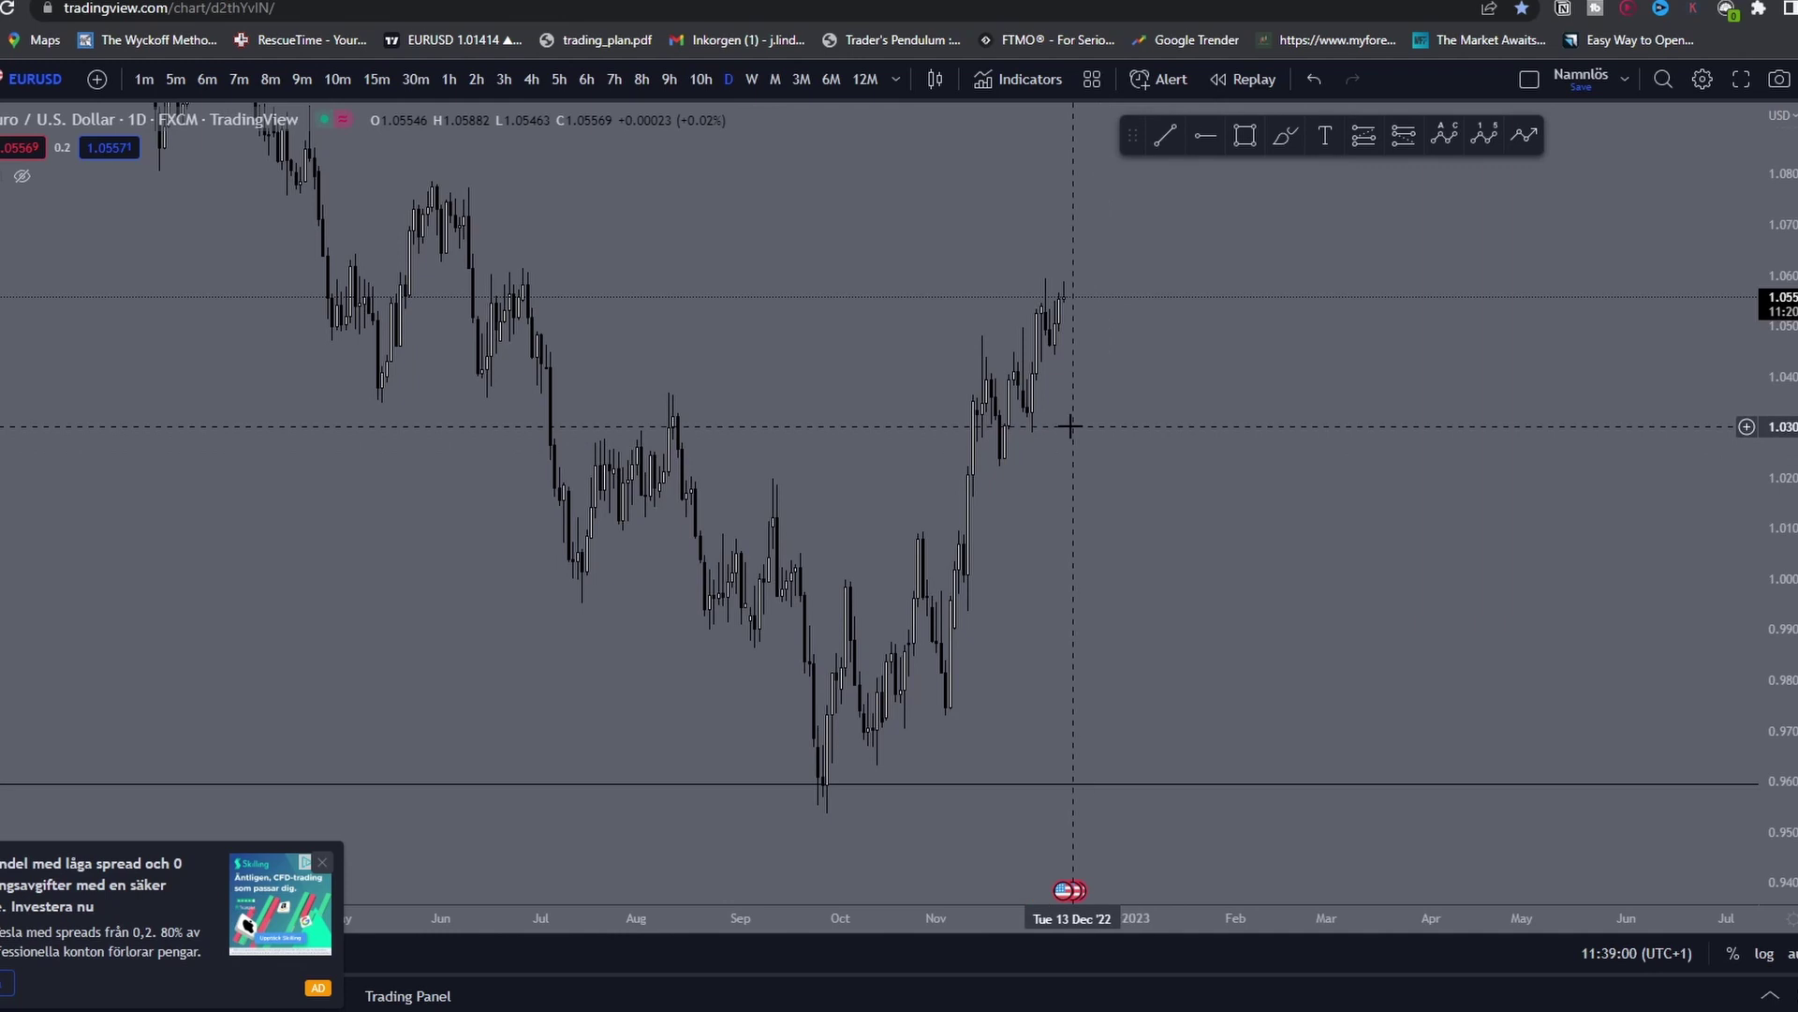
{"action": "left_click_drag", "start_coordinate": [1124, 449], "coordinate": [1072, 458]}
{"action": "scroll", "coordinate": [1020, 487], "scroll_direction": "down", "scroll_amount": 1}
{"action": "scroll", "coordinate": [1020, 486], "scroll_direction": "up", "scroll_amount": 1}
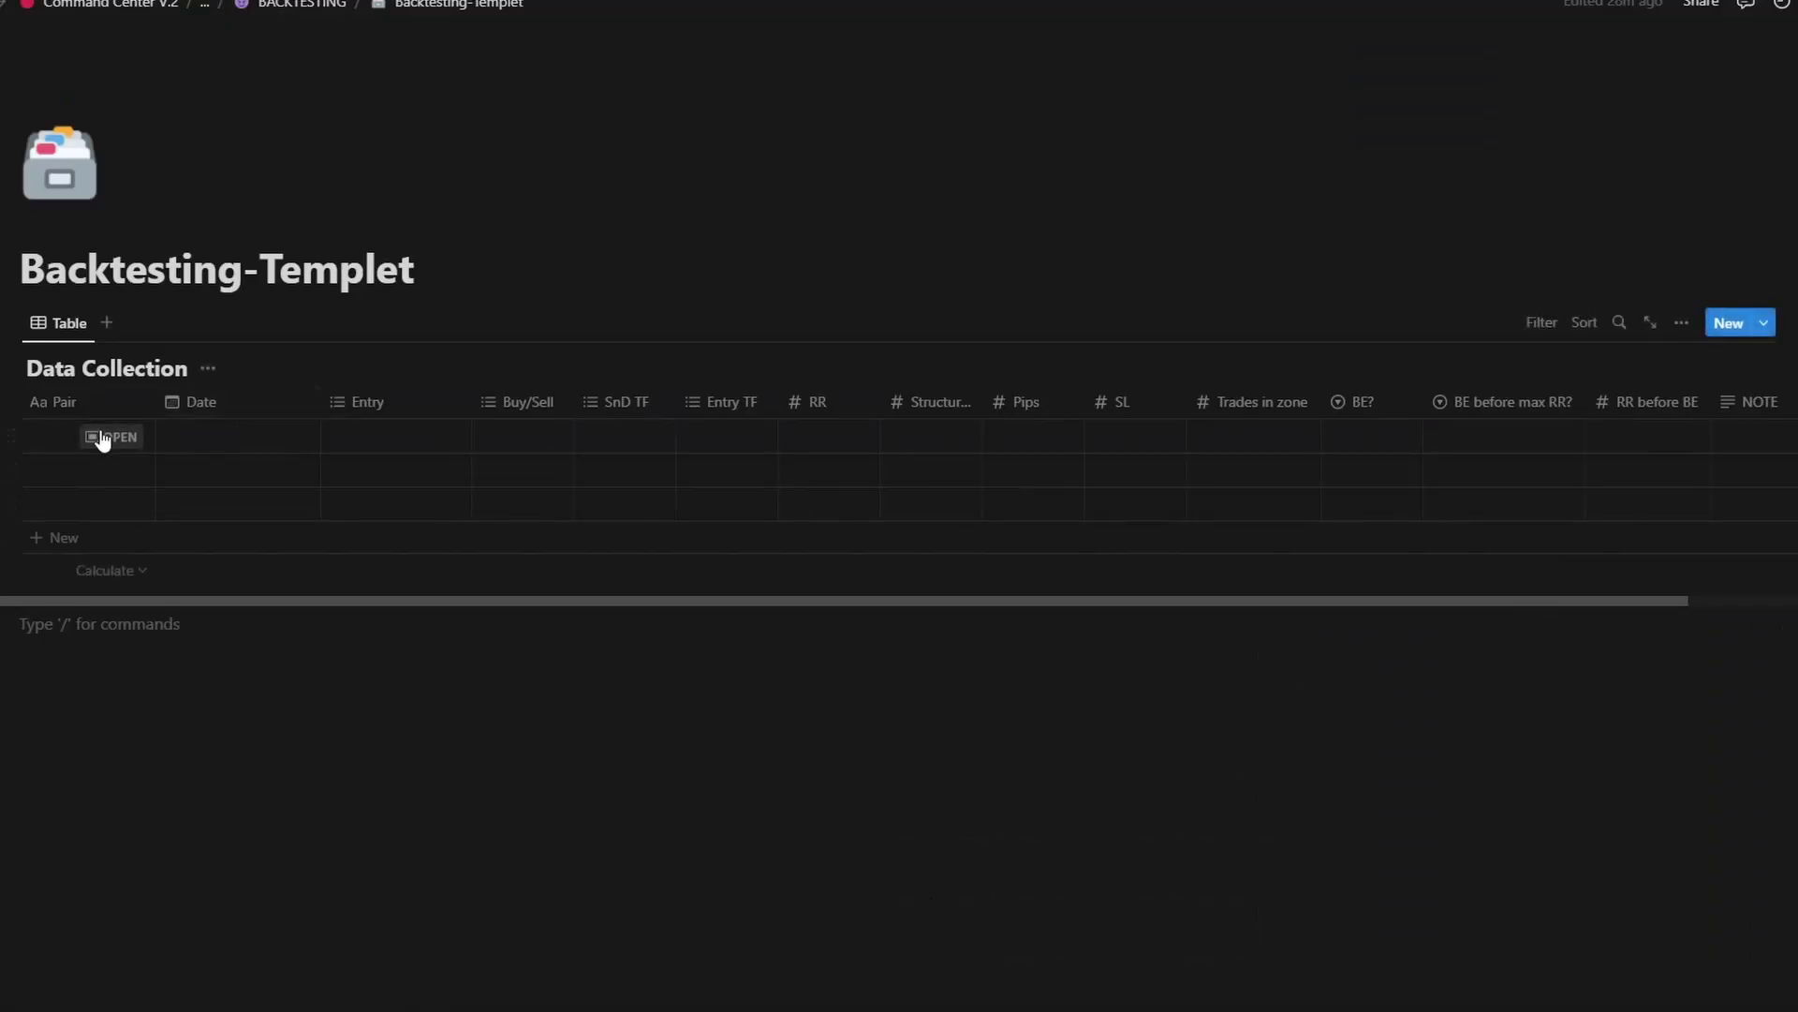
{"action": "scroll", "coordinate": [525, 492], "scroll_direction": "right", "scroll_amount": 3}
{"action": "scroll", "coordinate": [605, 487], "scroll_direction": "left", "scroll_amount": 3}
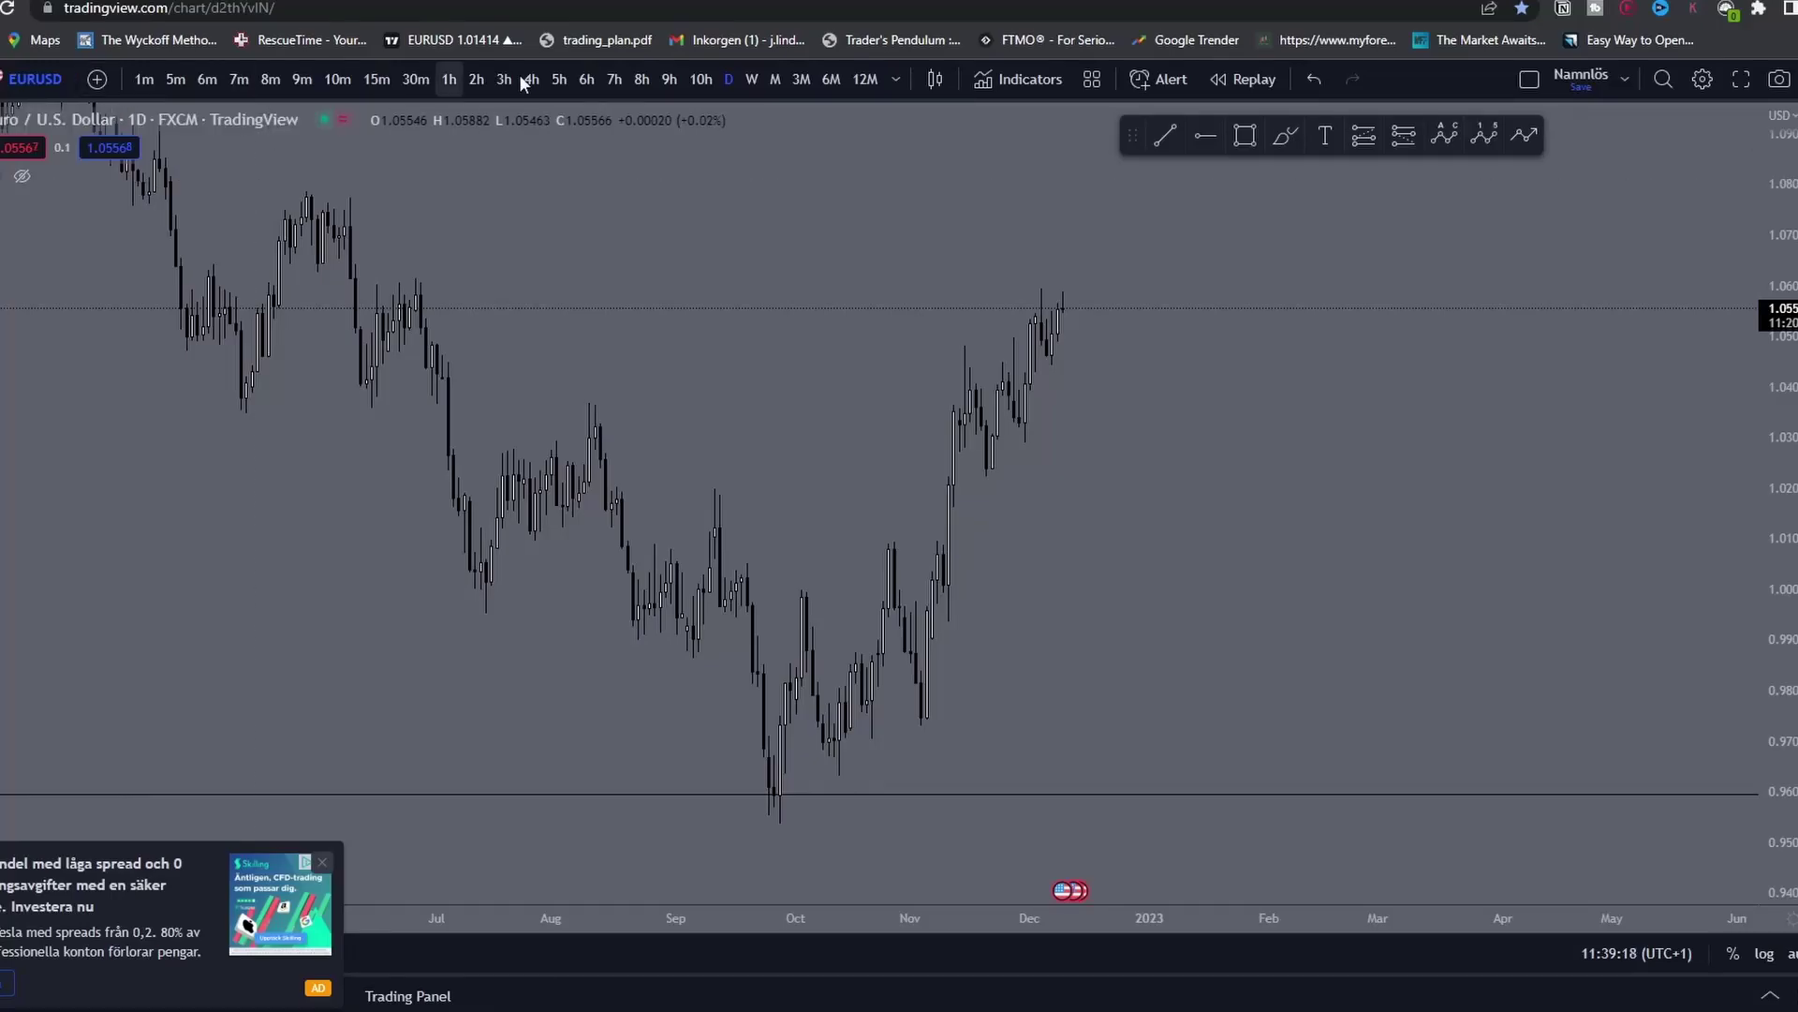
Step: Switch the EURUSD chart to the 1-hour timeframe and mark Mon 21 Nov '22 08:00 with a vertical line at the swing low
{"action": "left_click", "coordinate": [450, 80]}
{"action": "scroll", "coordinate": [935, 486], "scroll_direction": "down", "scroll_amount": 10}
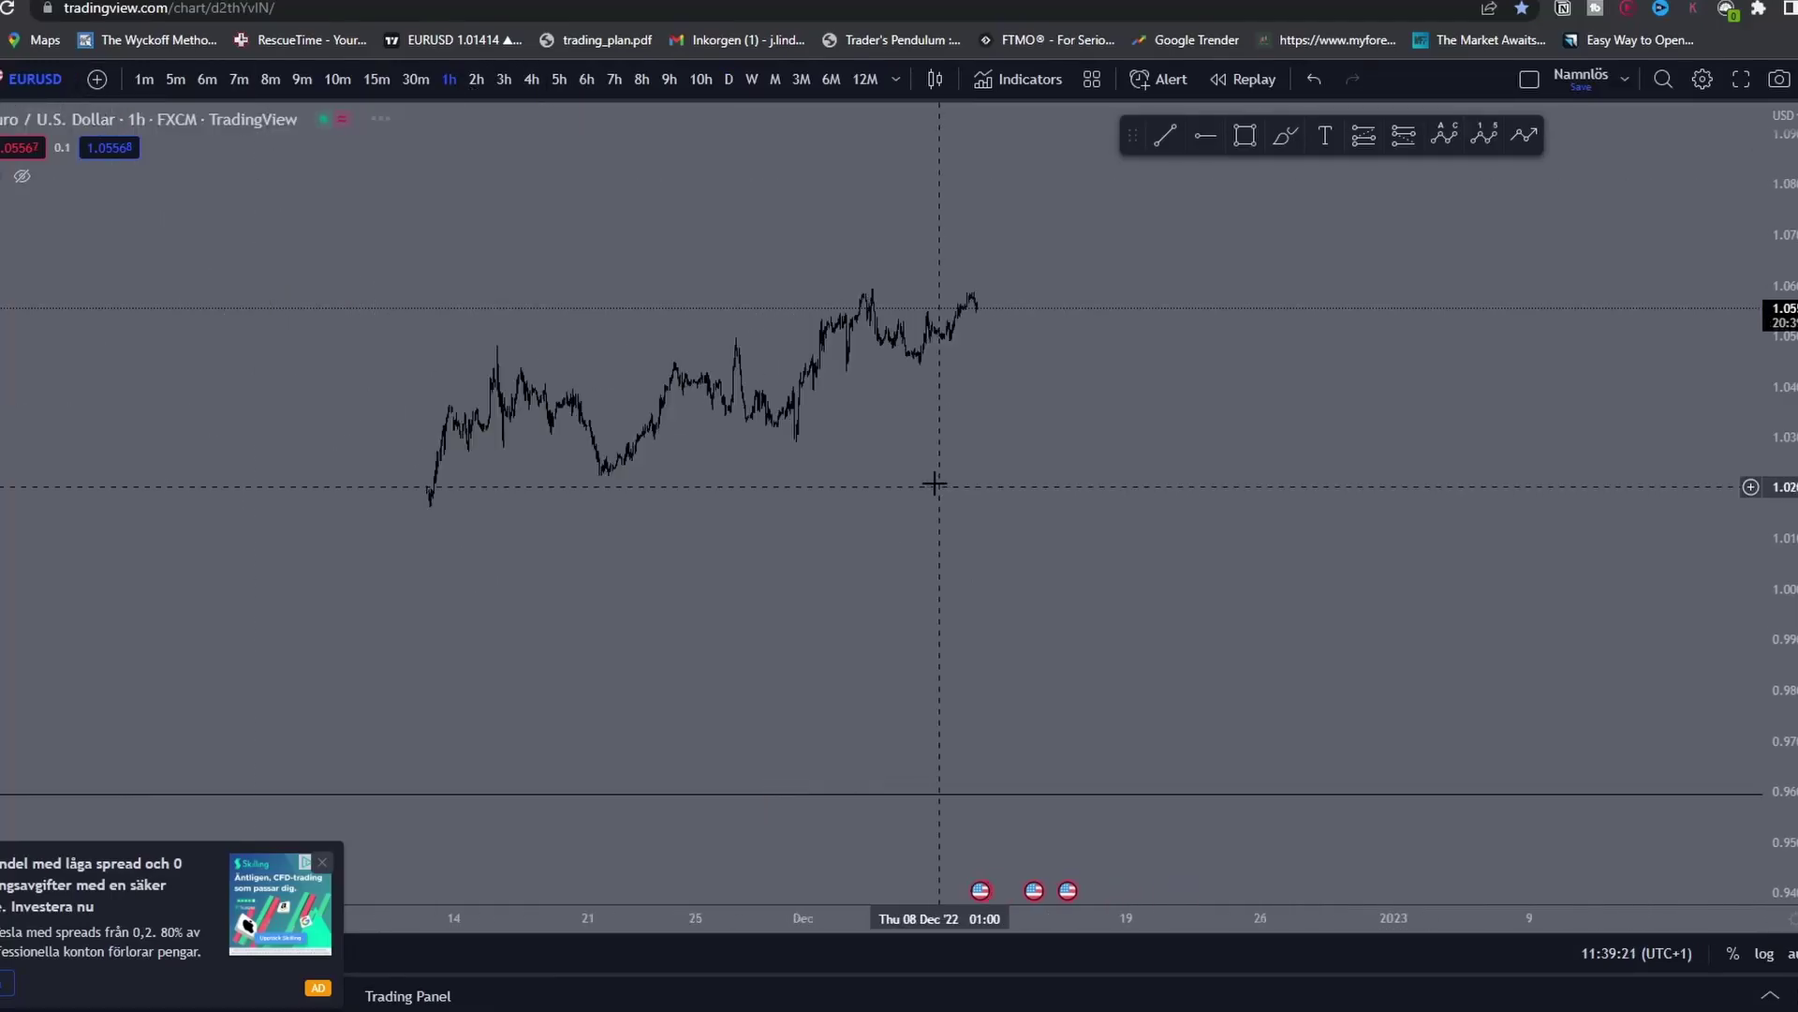
{"action": "left_click_drag", "start_coordinate": [762, 501], "coordinate": [1147, 488]}
{"action": "left_click_drag", "start_coordinate": [1780, 637], "coordinate": [1777, 356]}
{"action": "scroll", "coordinate": [984, 441], "scroll_direction": "up", "scroll_amount": 6}
{"action": "left_click_drag", "start_coordinate": [843, 482], "coordinate": [1146, 596]}
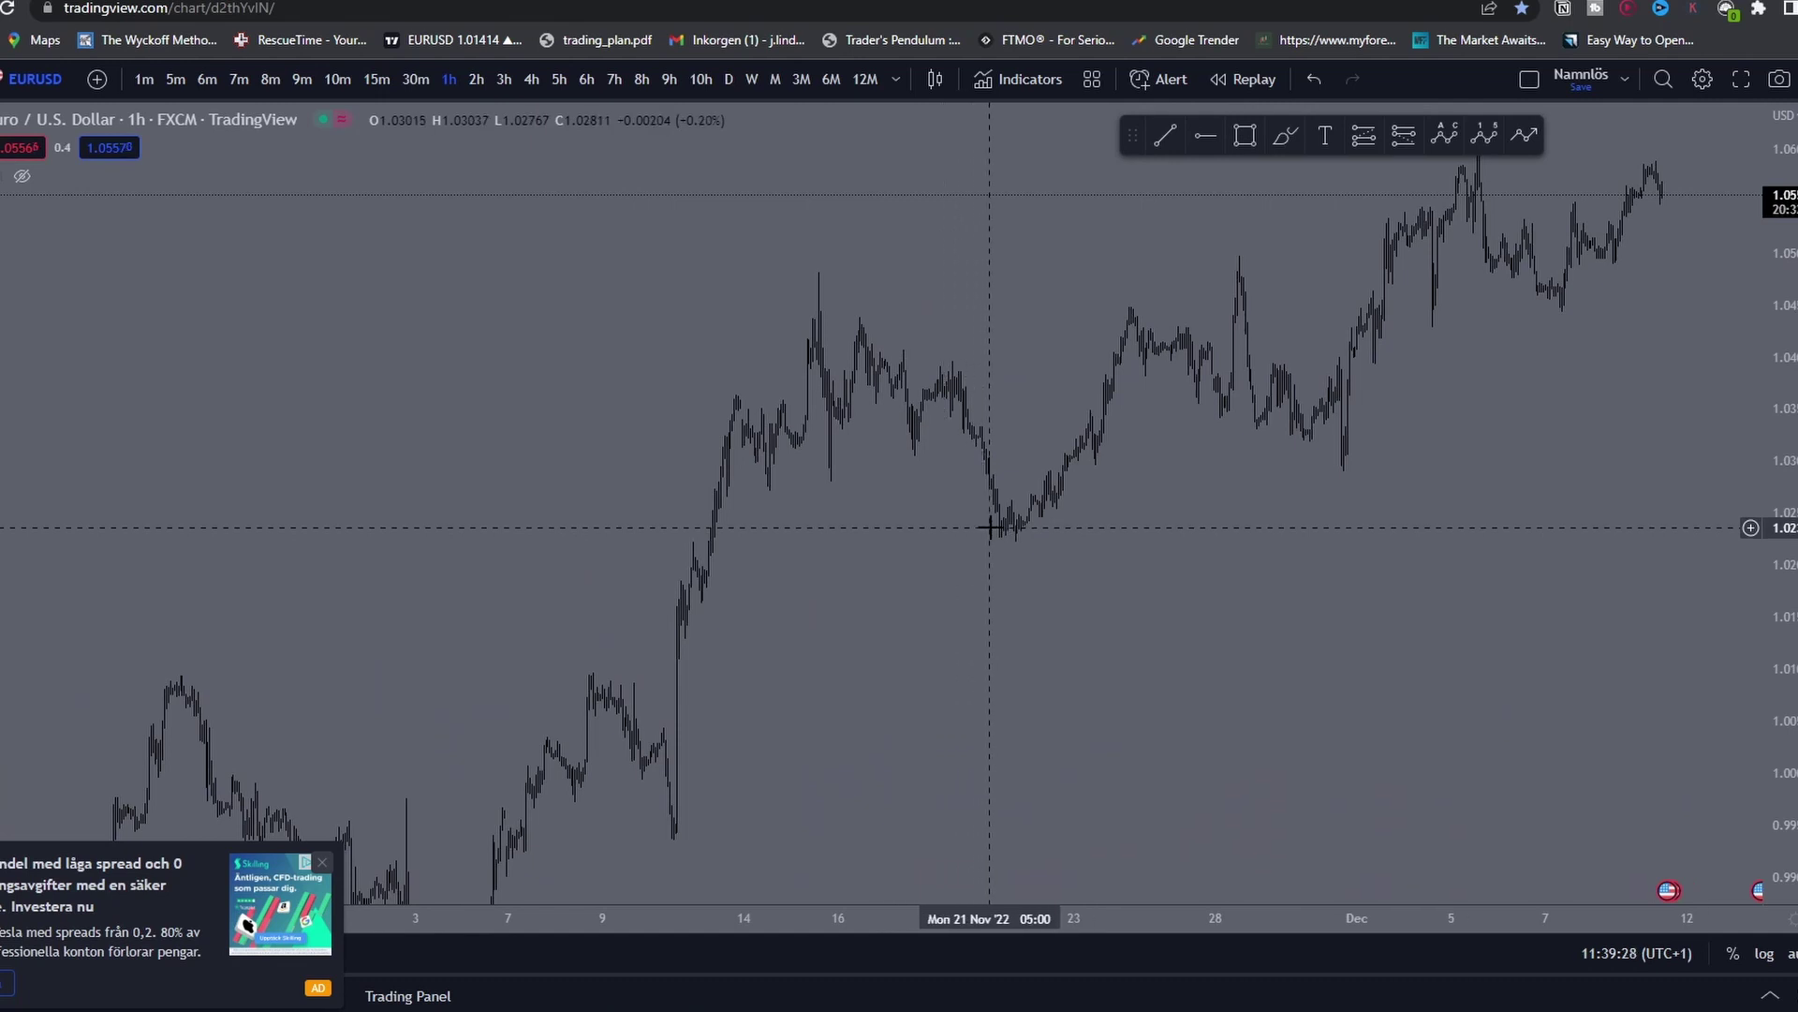
{"action": "left_click_drag", "start_coordinate": [1100, 549], "coordinate": [1111, 530]}
{"action": "left_click_drag", "start_coordinate": [1782, 375], "coordinate": [1781, 428]}
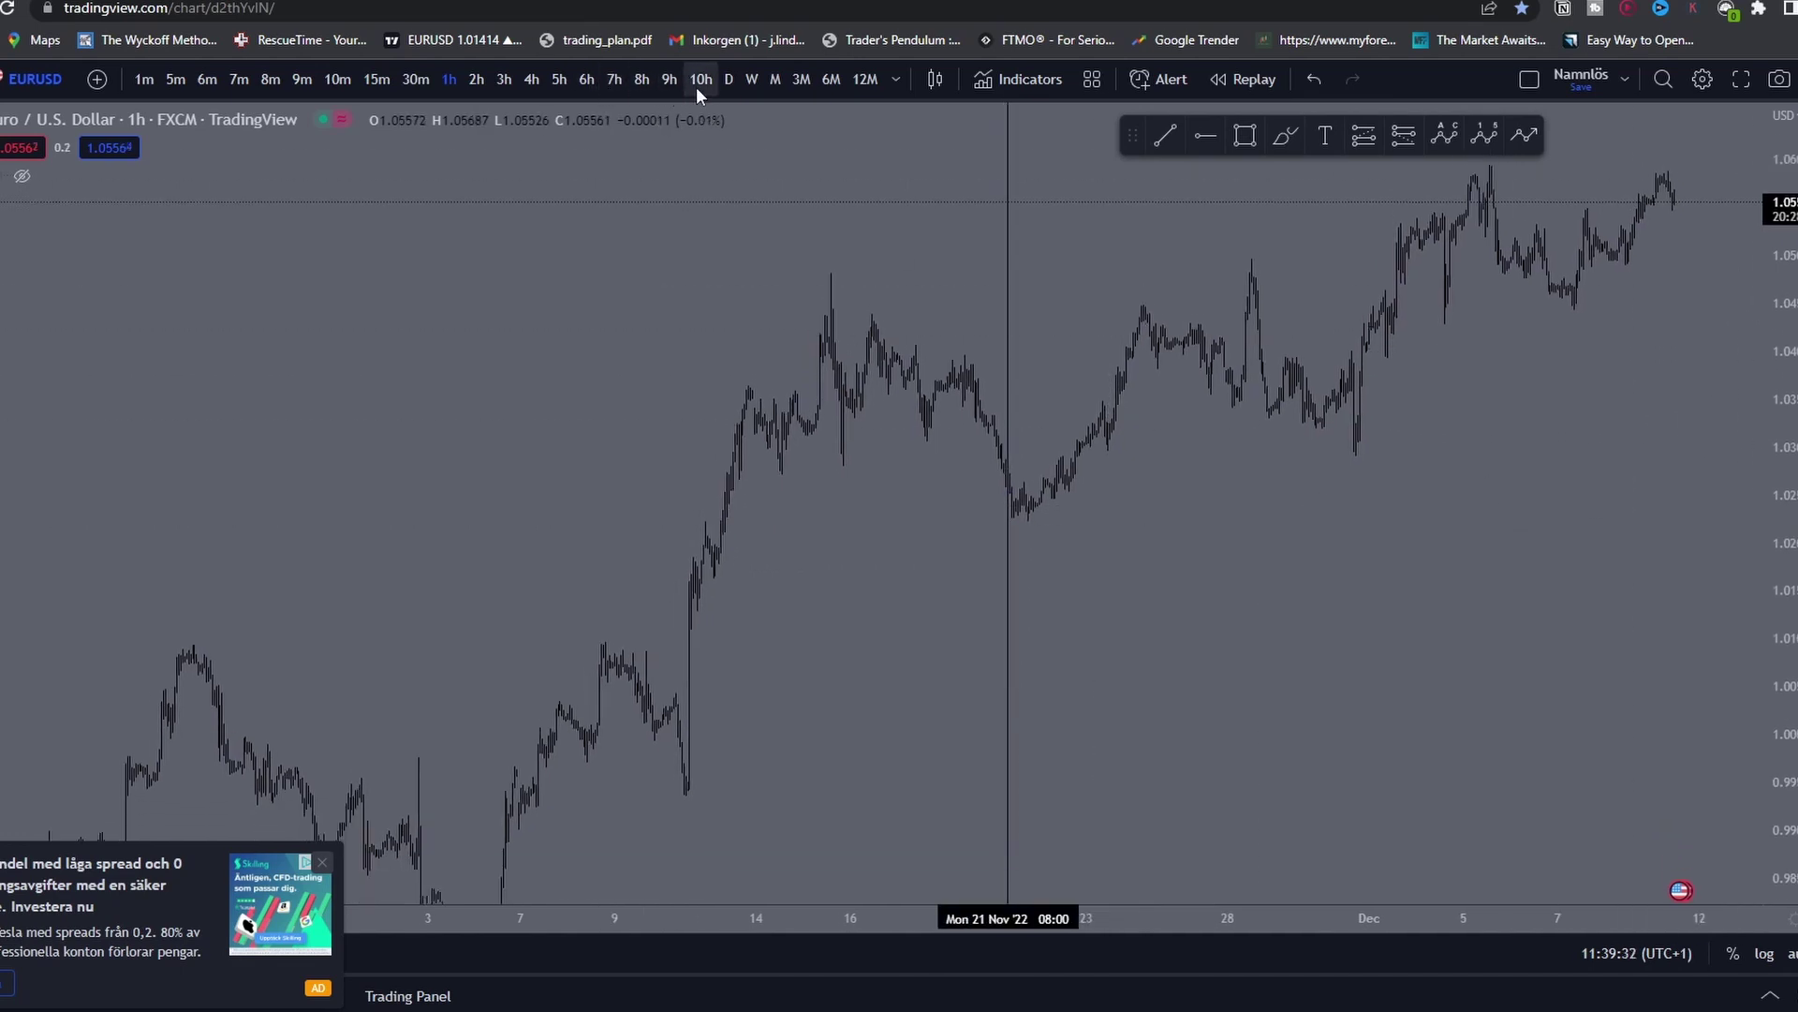
Step: Switch the EURUSD chart to the daily timeframe
{"action": "left_click", "coordinate": [730, 80]}
{"action": "scroll", "coordinate": [1008, 622], "scroll_direction": "up", "scroll_amount": 5}
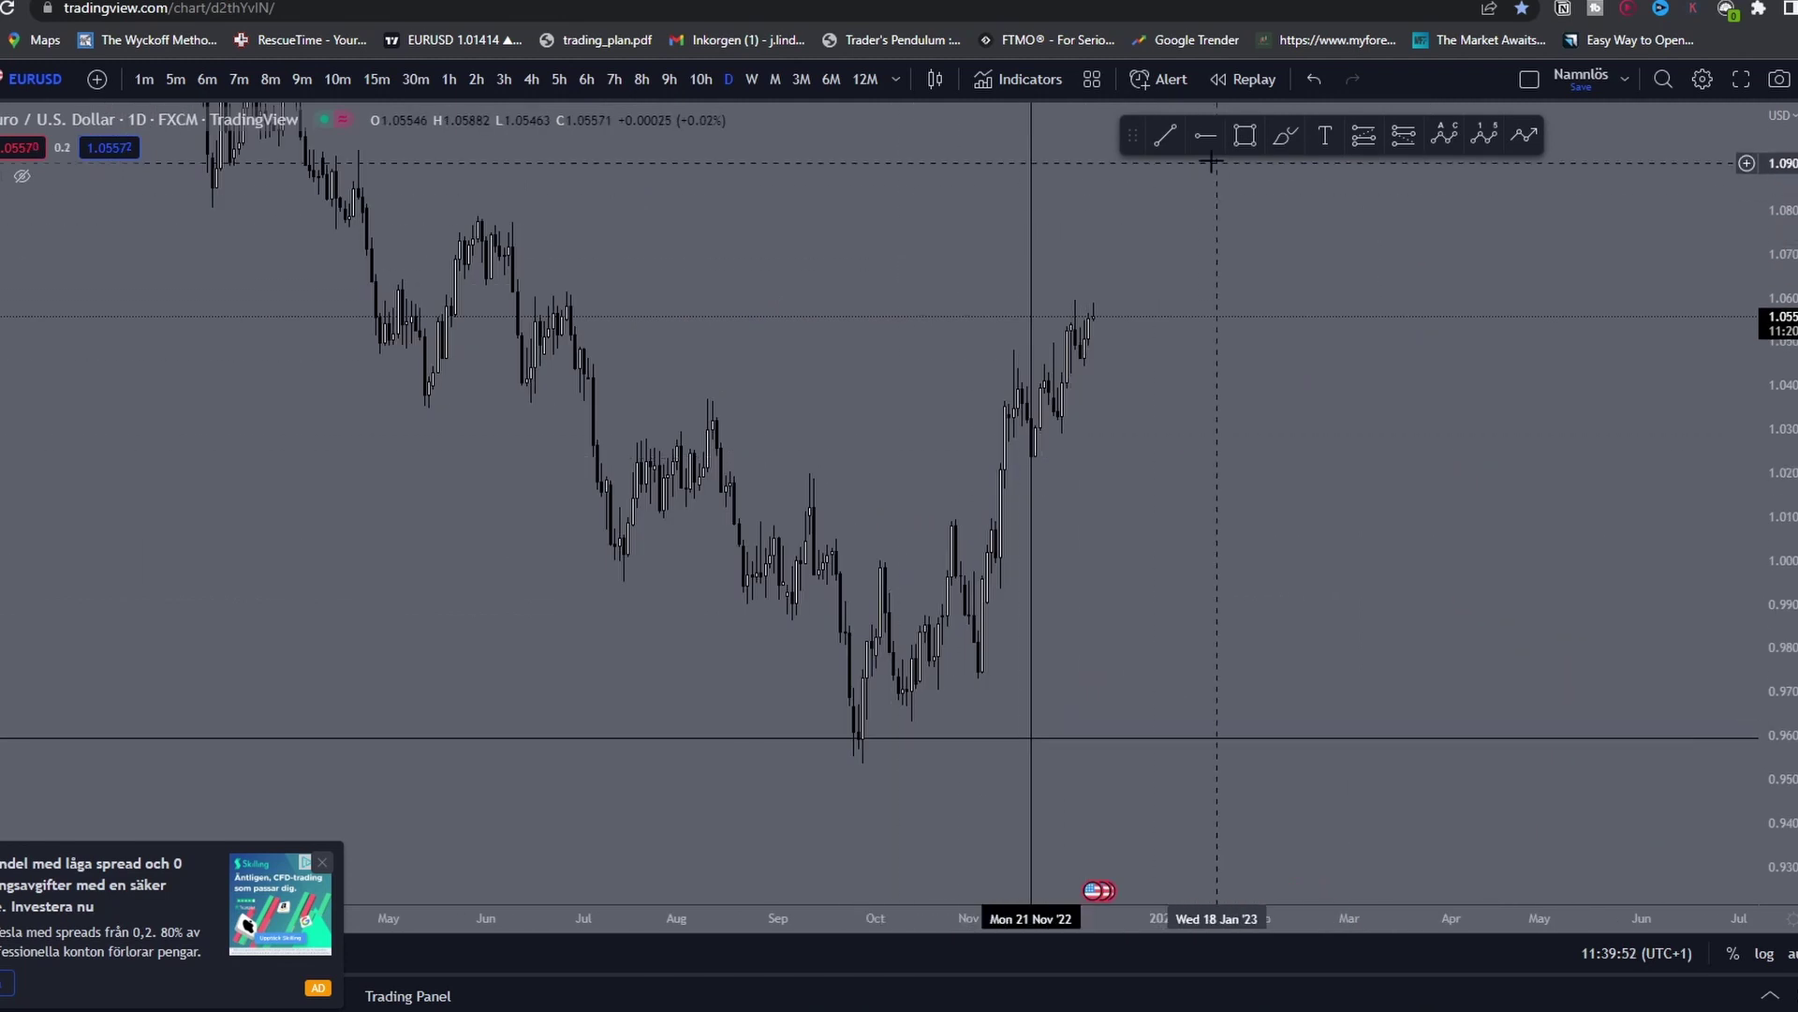
{"action": "scroll", "coordinate": [1204, 441], "scroll_direction": "up", "scroll_amount": 2}
{"action": "left_click", "coordinate": [1285, 136]}
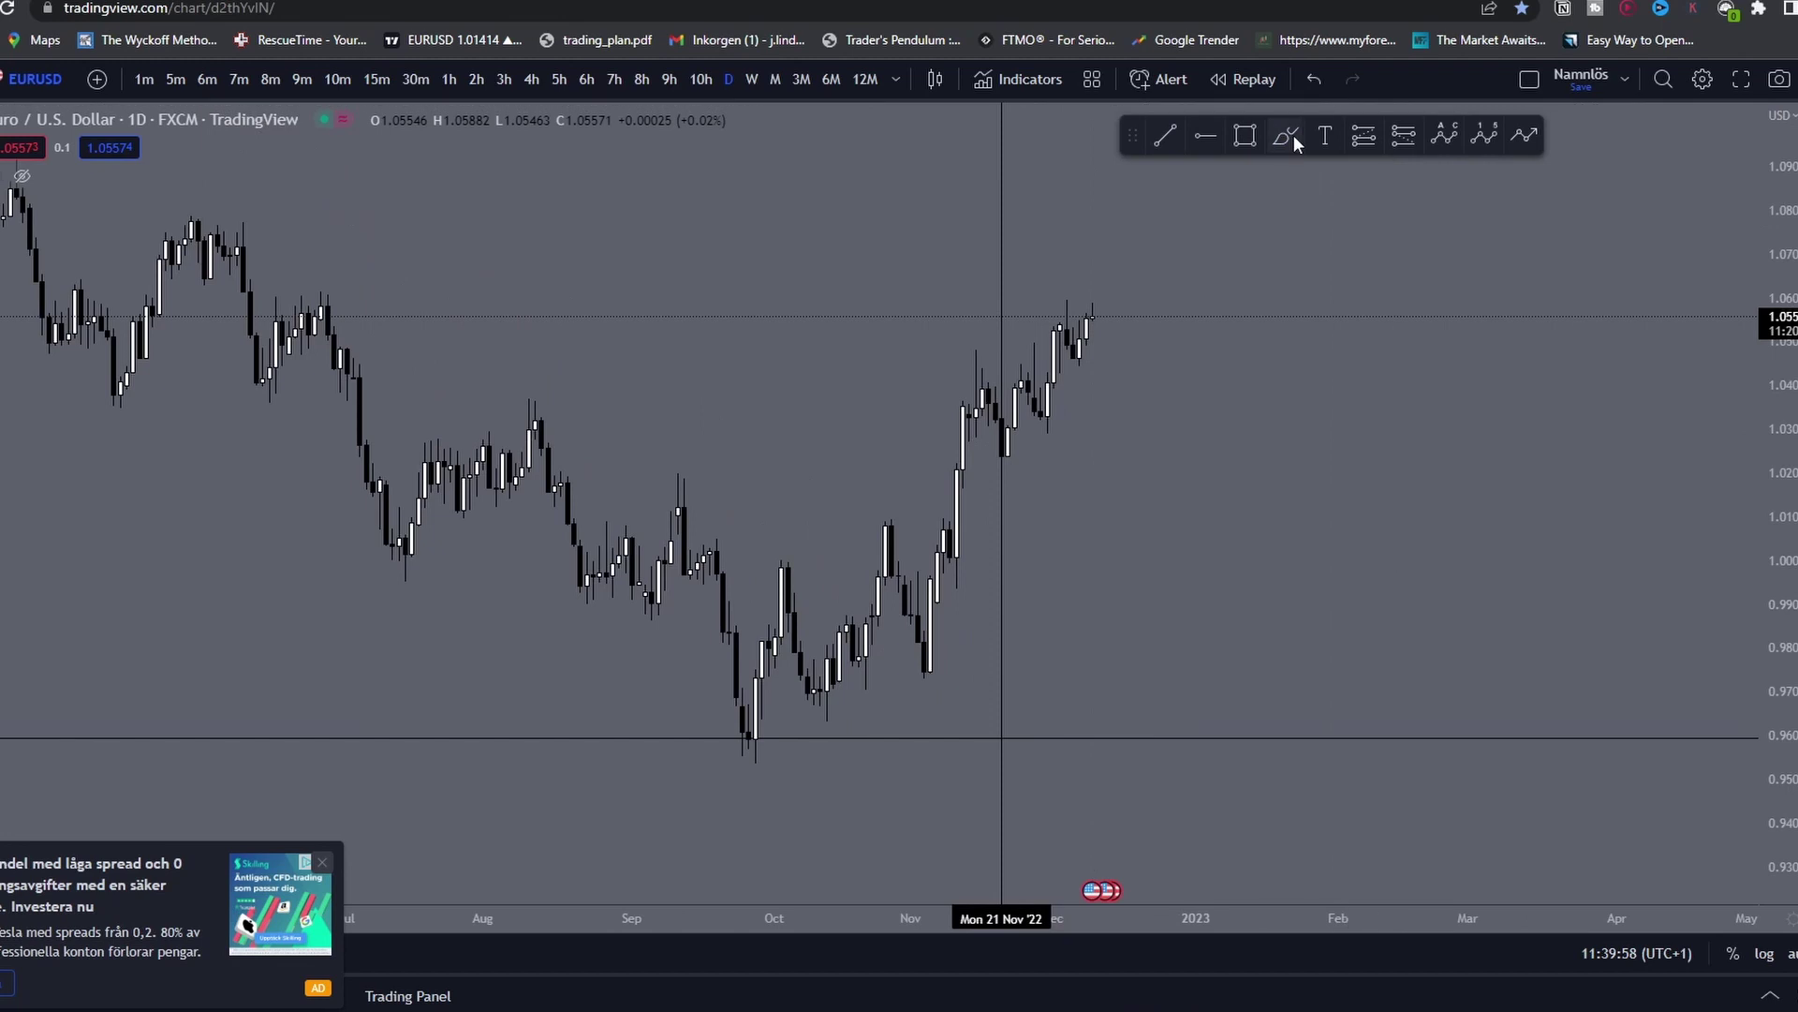
{"action": "left_click_drag", "start_coordinate": [1086, 387], "coordinate": [1136, 339]}
{"action": "left_click_drag", "start_coordinate": [1078, 382], "coordinate": [1136, 412]}
{"action": "key", "text": "ctrl+z"}
{"action": "key", "text": "ctrl+z"}
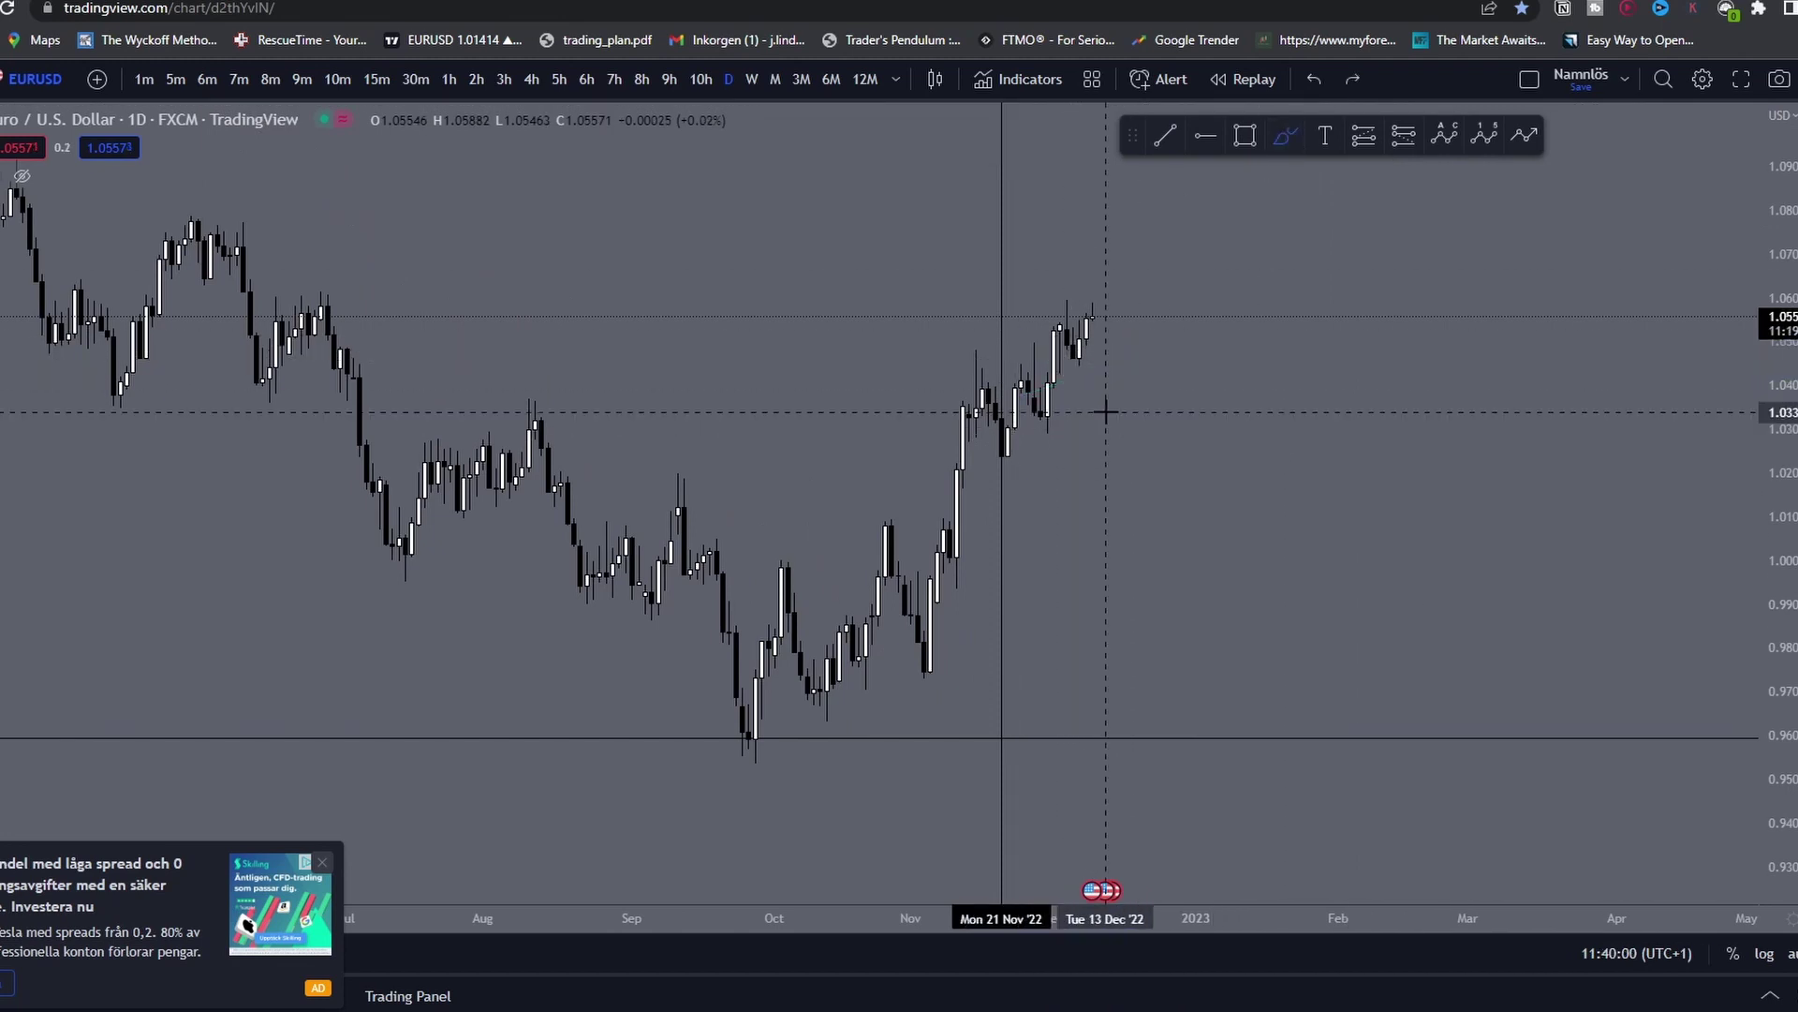
Step: Draw a horizontal trend line at about 1.02 from the September swing high to the November candle that breaks it
{"action": "scroll", "coordinate": [1106, 409], "scroll_direction": "down", "scroll_amount": 1}
{"action": "left_click_drag", "start_coordinate": [1777, 429], "coordinate": [1777, 384]}
{"action": "left_click_drag", "start_coordinate": [1122, 400], "coordinate": [1195, 418]}
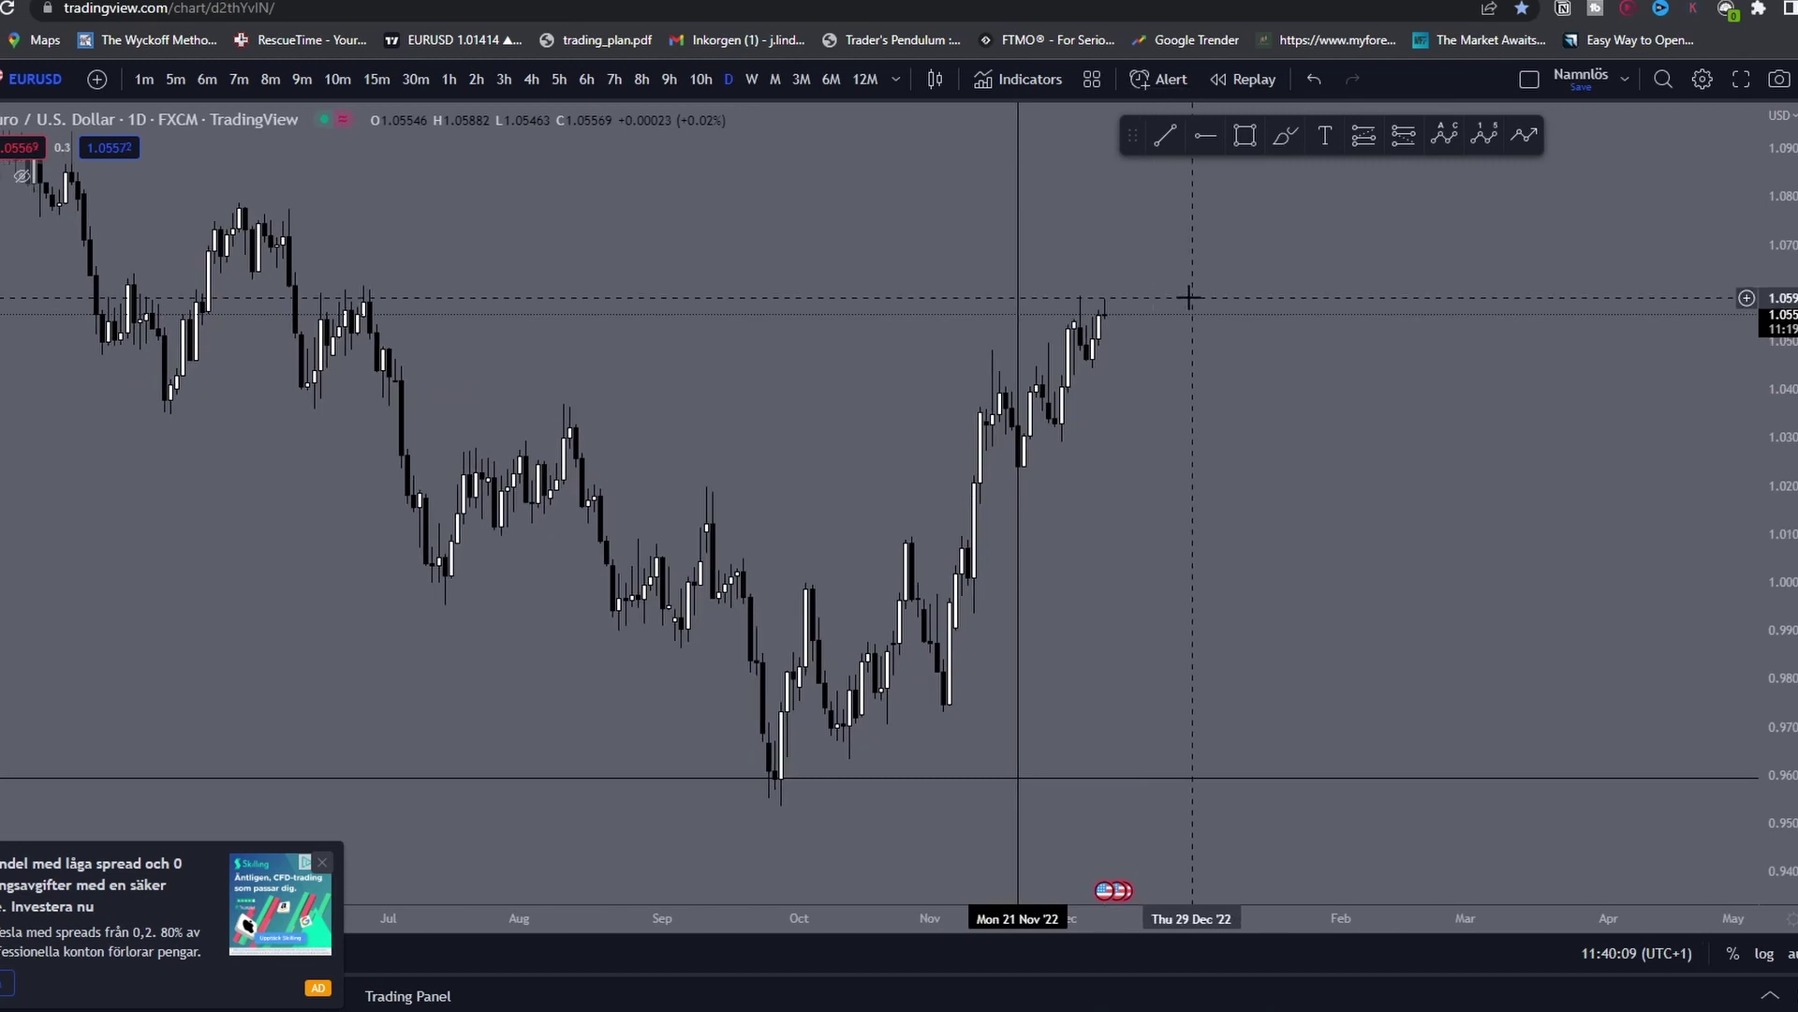
{"action": "left_click", "coordinate": [1167, 142]}
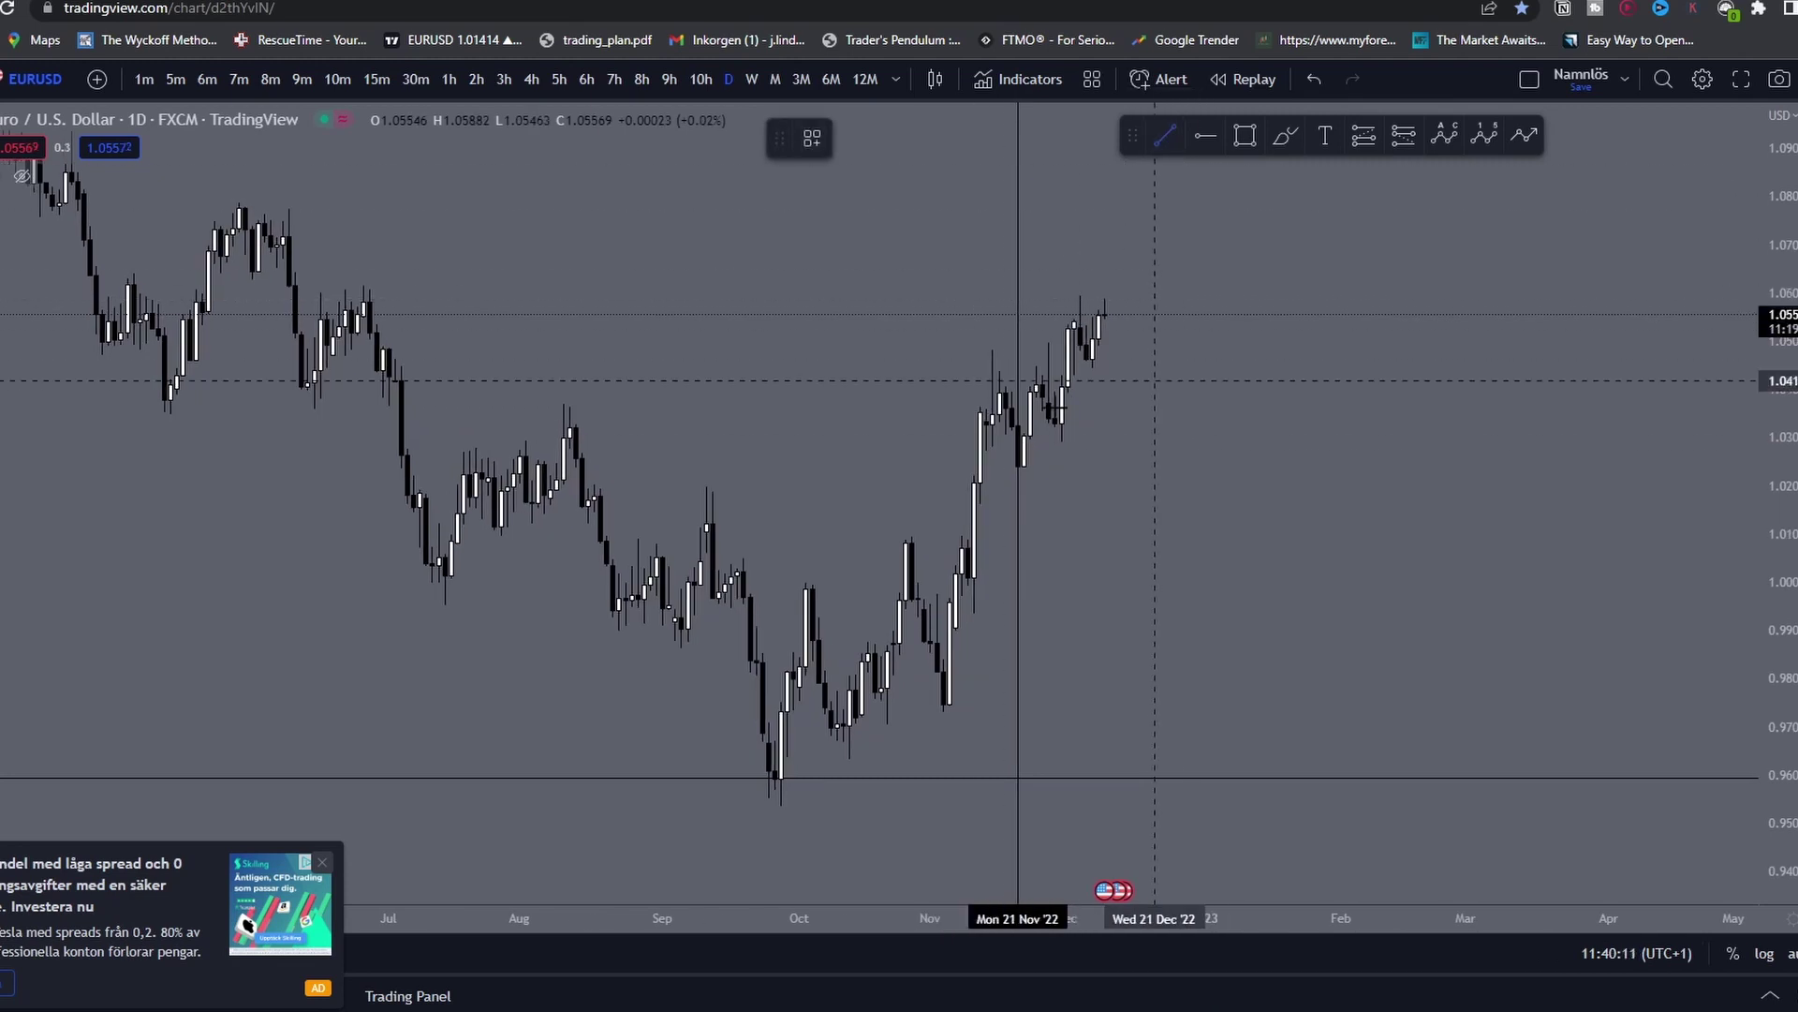
{"action": "key", "text": "Escape"}
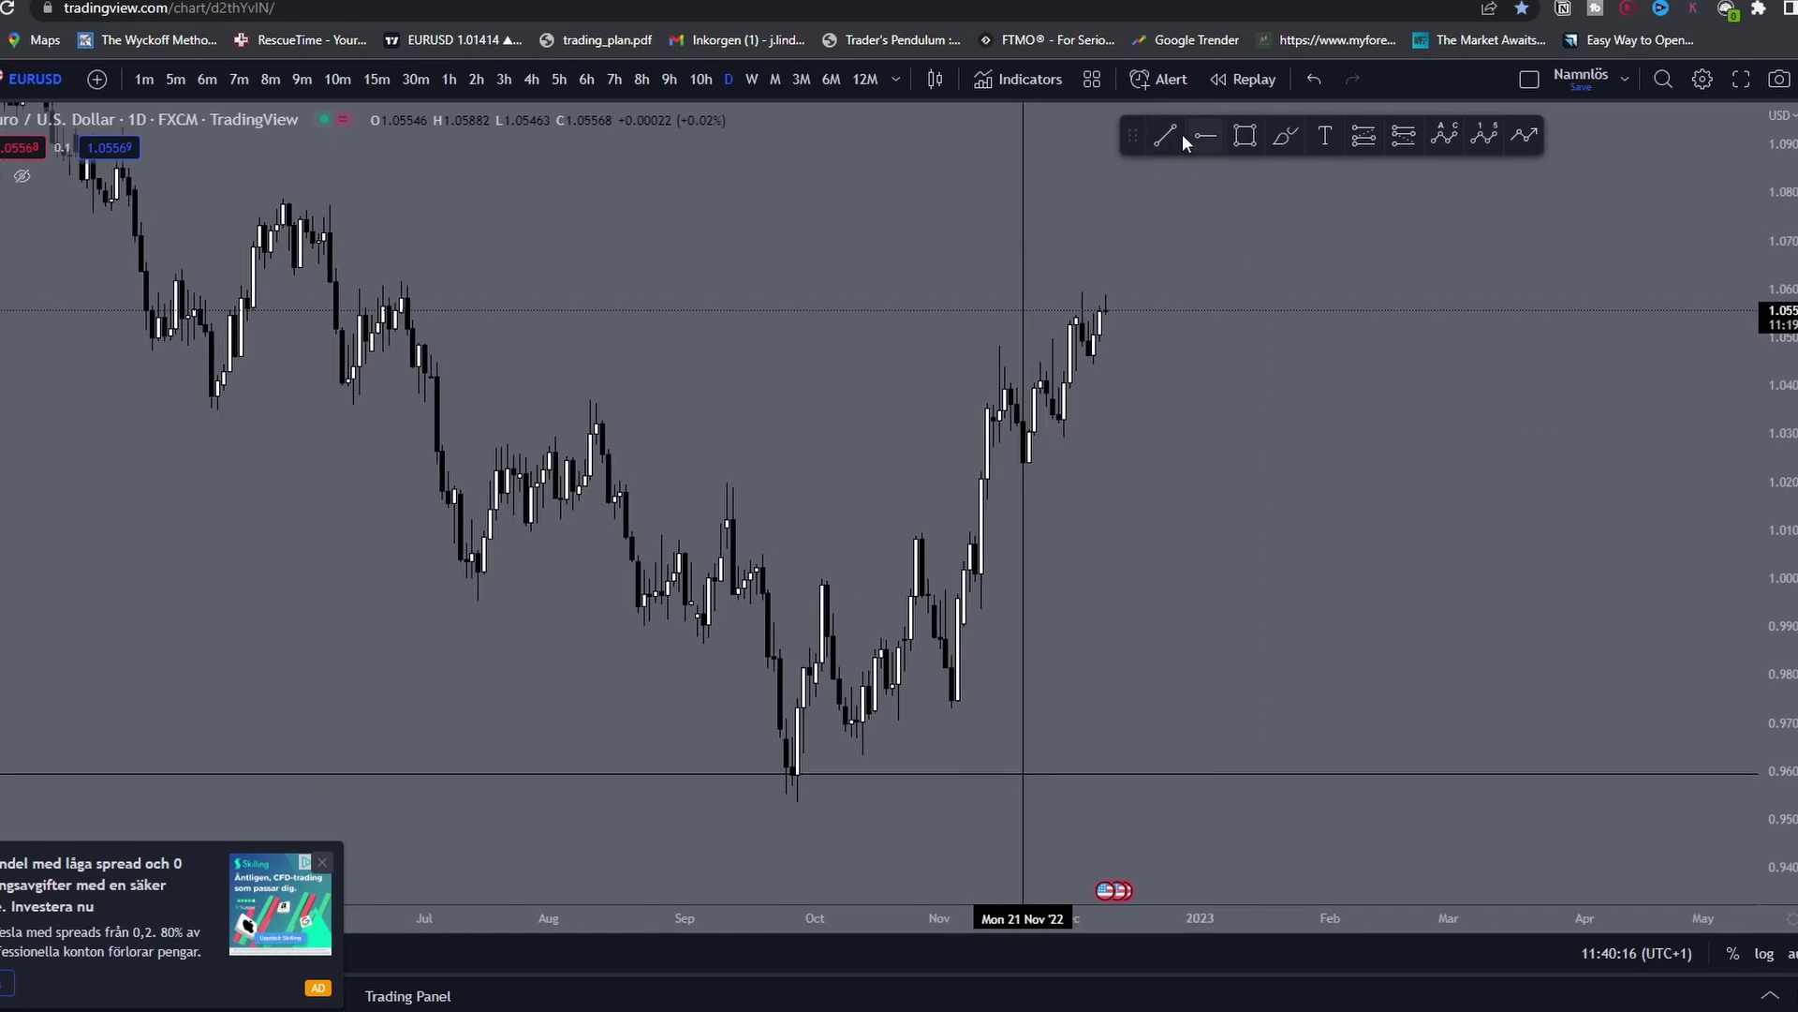
{"action": "left_click", "coordinate": [1170, 140]}
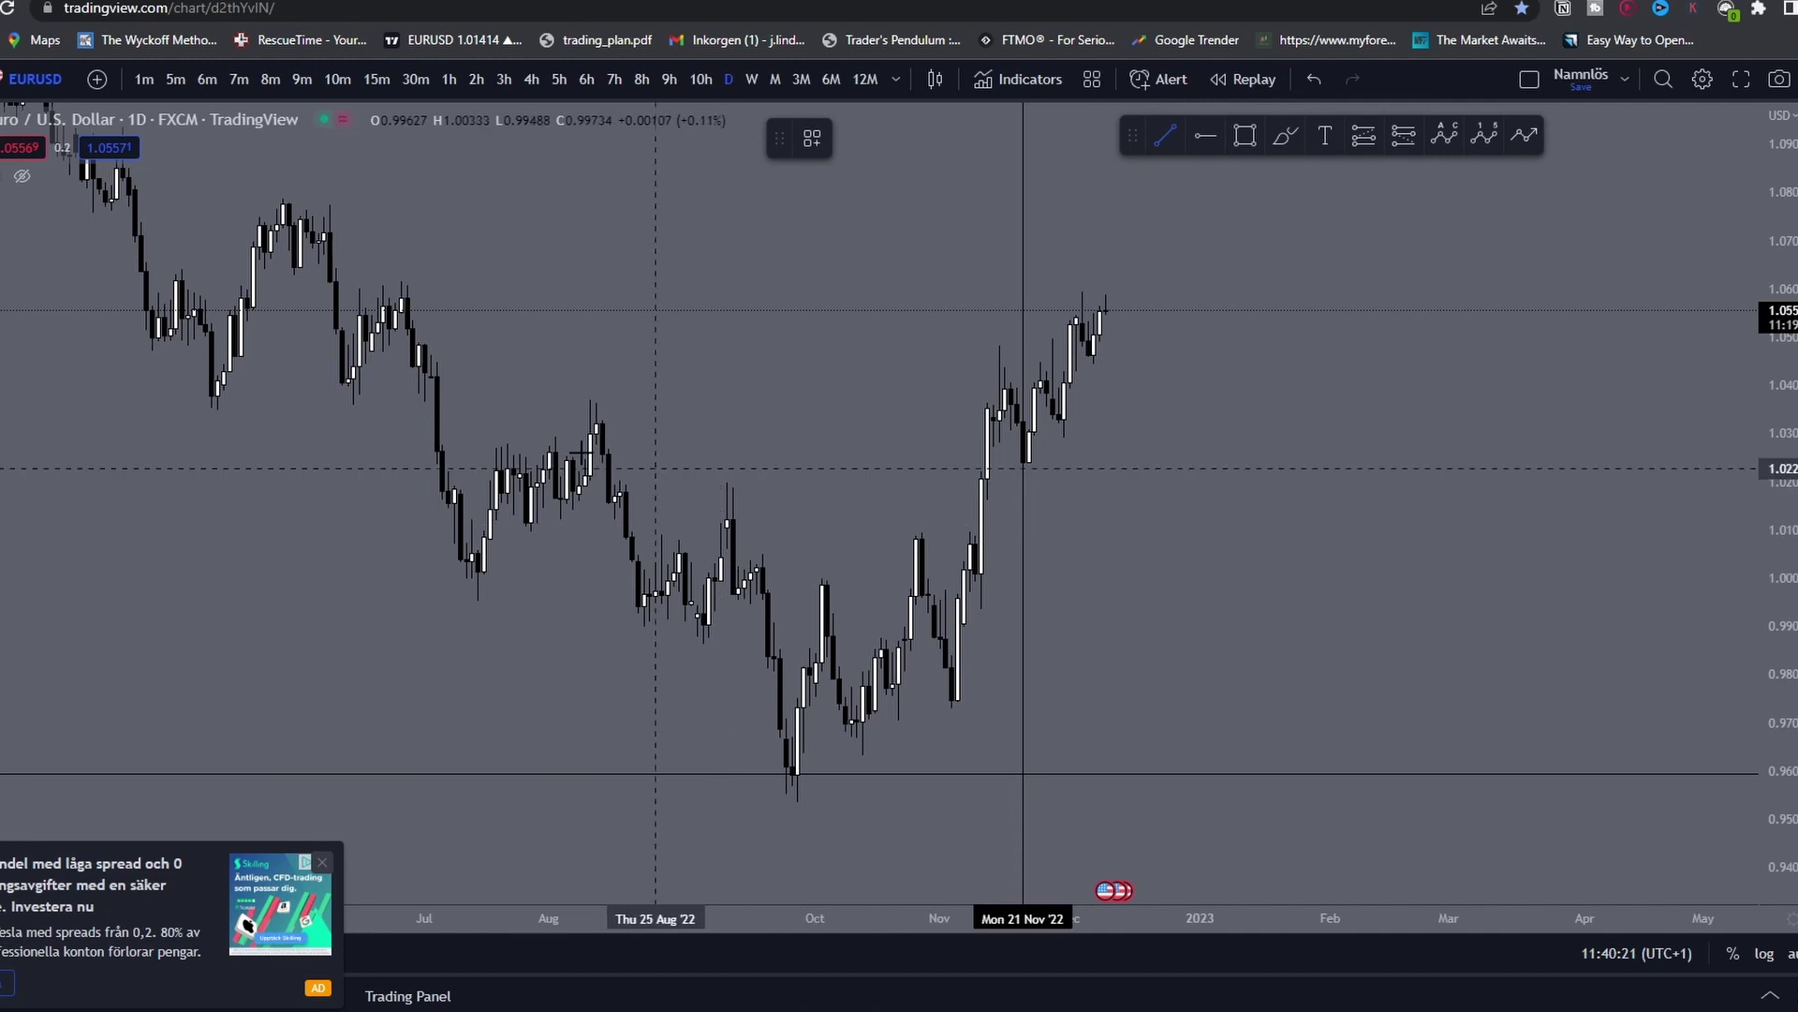
{"action": "left_click", "coordinate": [726, 457]}
{"action": "left_click", "coordinate": [981, 483]}
Step: Draw a short horizontal trend line from the 15 Nov '22 high, at about 1.048
{"action": "left_click_drag", "start_coordinate": [1177, 537], "coordinate": [1204, 512]}
{"action": "left_click_drag", "start_coordinate": [1780, 554], "coordinate": [1779, 498]}
{"action": "left_click_drag", "start_coordinate": [1366, 475], "coordinate": [1361, 490]}
{"action": "left_click", "coordinate": [1152, 136]}
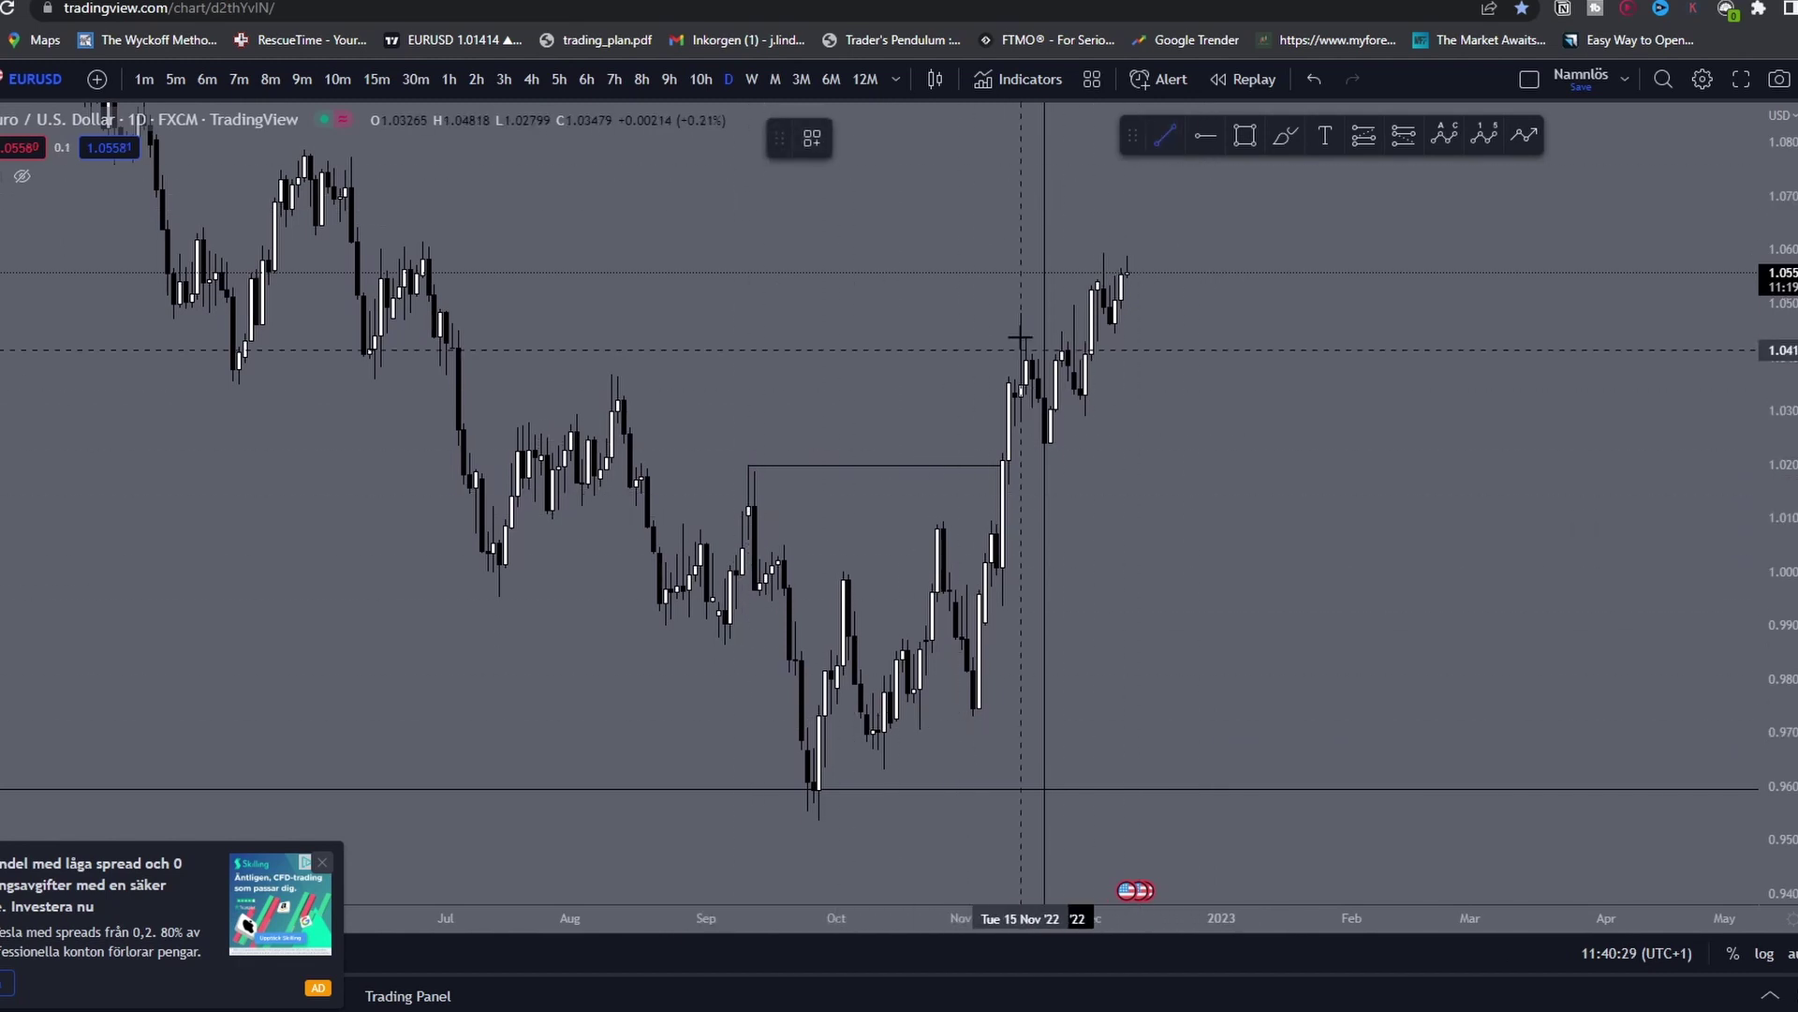
{"action": "left_click", "coordinate": [1061, 314]}
{"action": "left_click", "coordinate": [1300, 402]}
Step: Draw a horizontal trend line from the 3 Nov '22 low, at about 0.973, extending past the latest candle
{"action": "left_click", "coordinate": [1165, 136]}
{"action": "left_click_drag", "start_coordinate": [967, 673], "coordinate": [973, 716]}
{"action": "left_click", "coordinate": [1197, 716]}
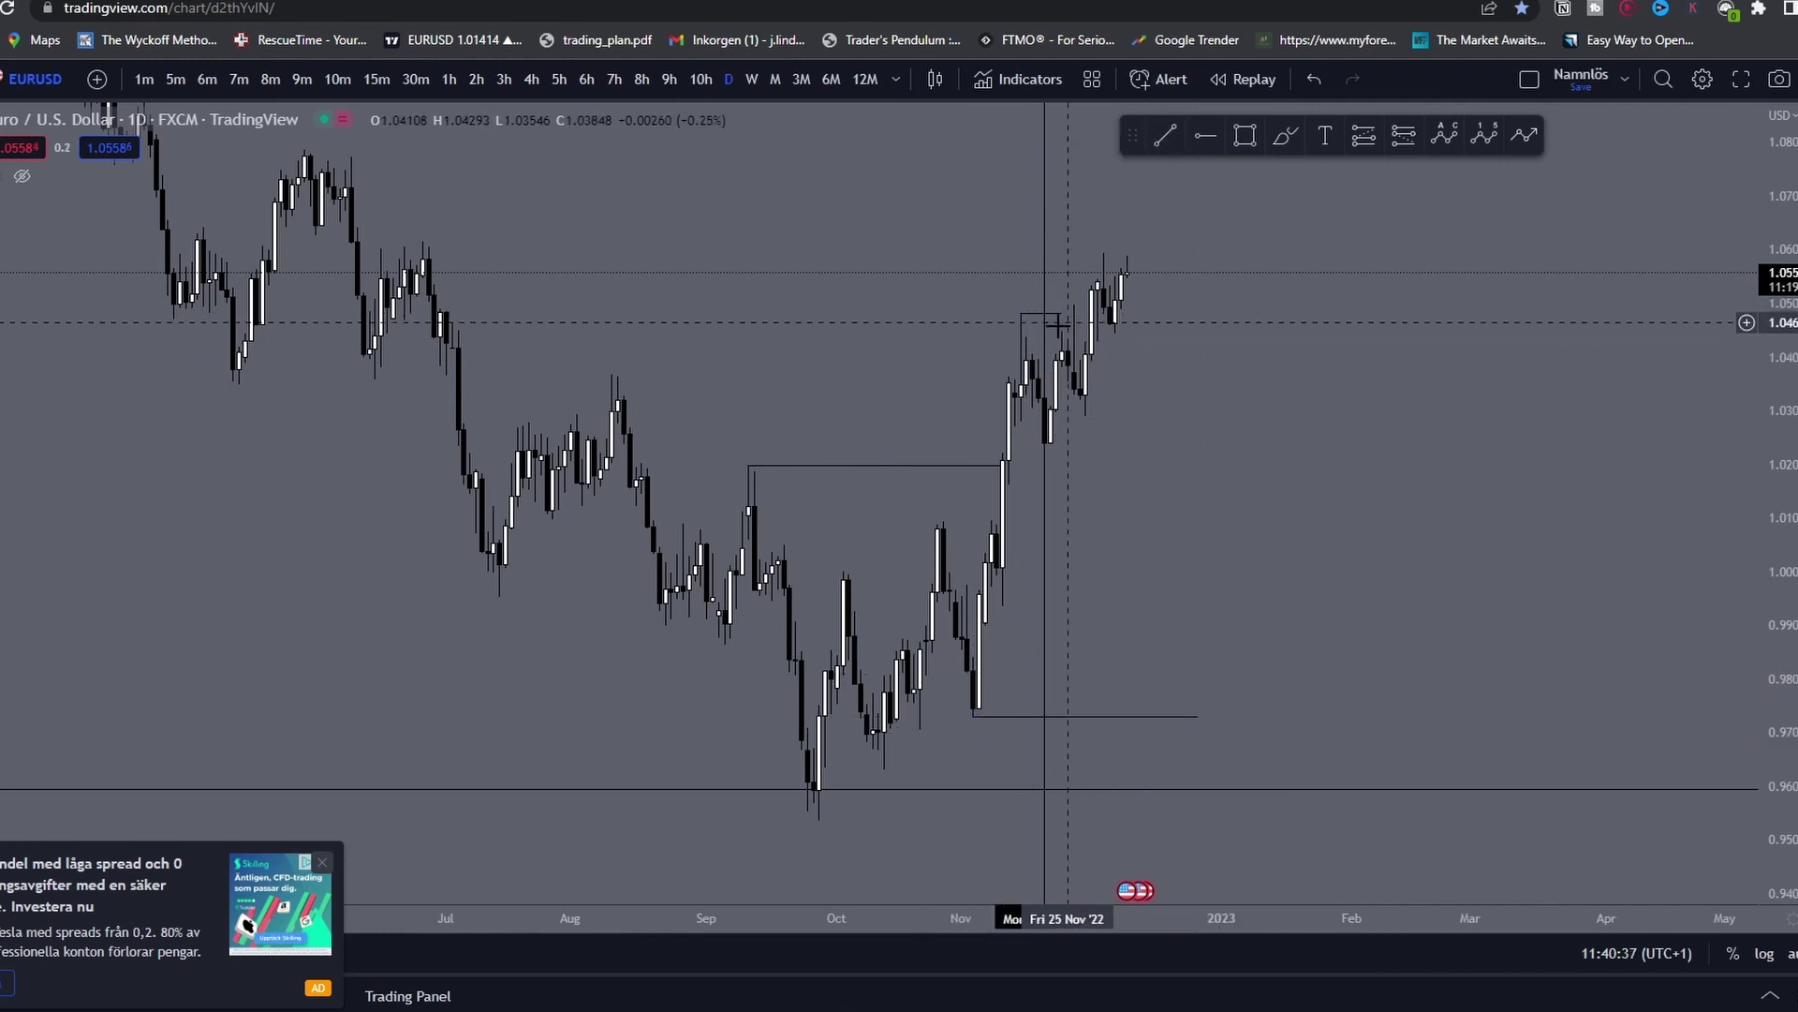
Step: Draw a rectangle covering the 3 Nov '22 candle's range, about 0.973 to 0.984, and extend it past the latest candle
{"action": "scroll", "coordinate": [1068, 377], "scroll_direction": "up", "scroll_amount": 1}
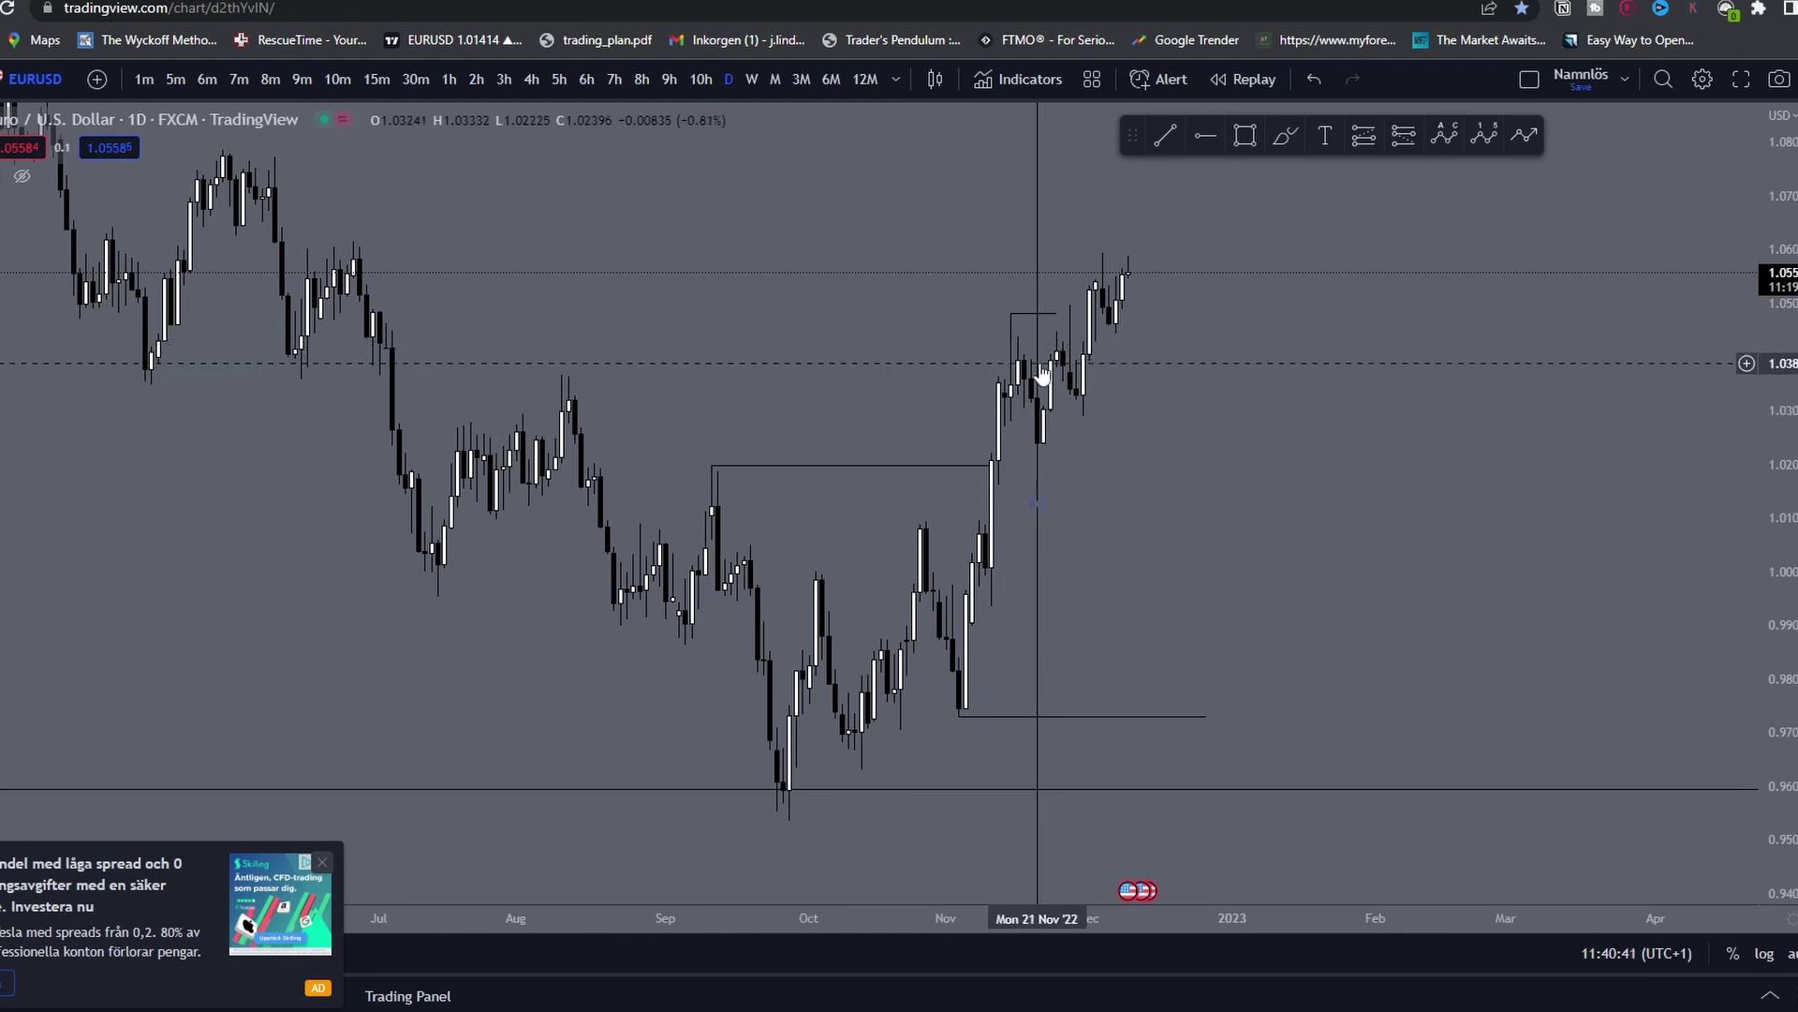
{"action": "scroll", "coordinate": [1038, 393], "scroll_direction": "up", "scroll_amount": 1}
{"action": "left_click", "coordinate": [1243, 136]}
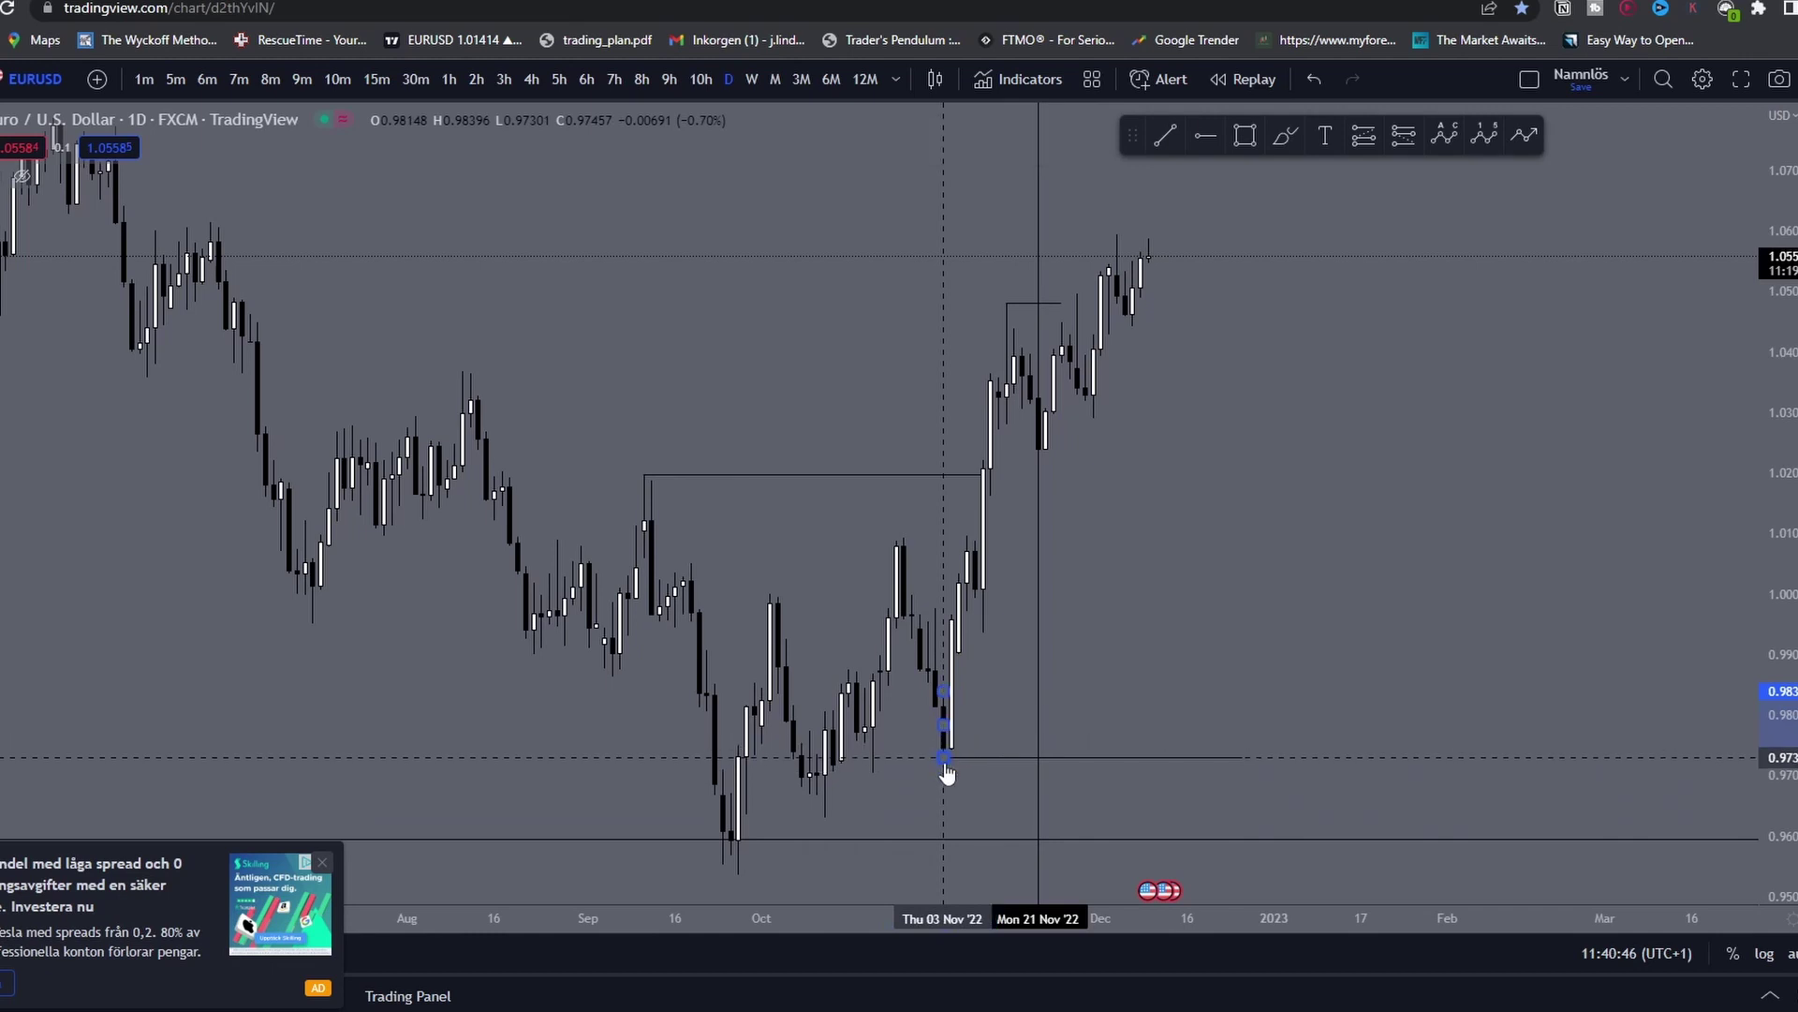
{"action": "left_click", "coordinate": [1196, 756]}
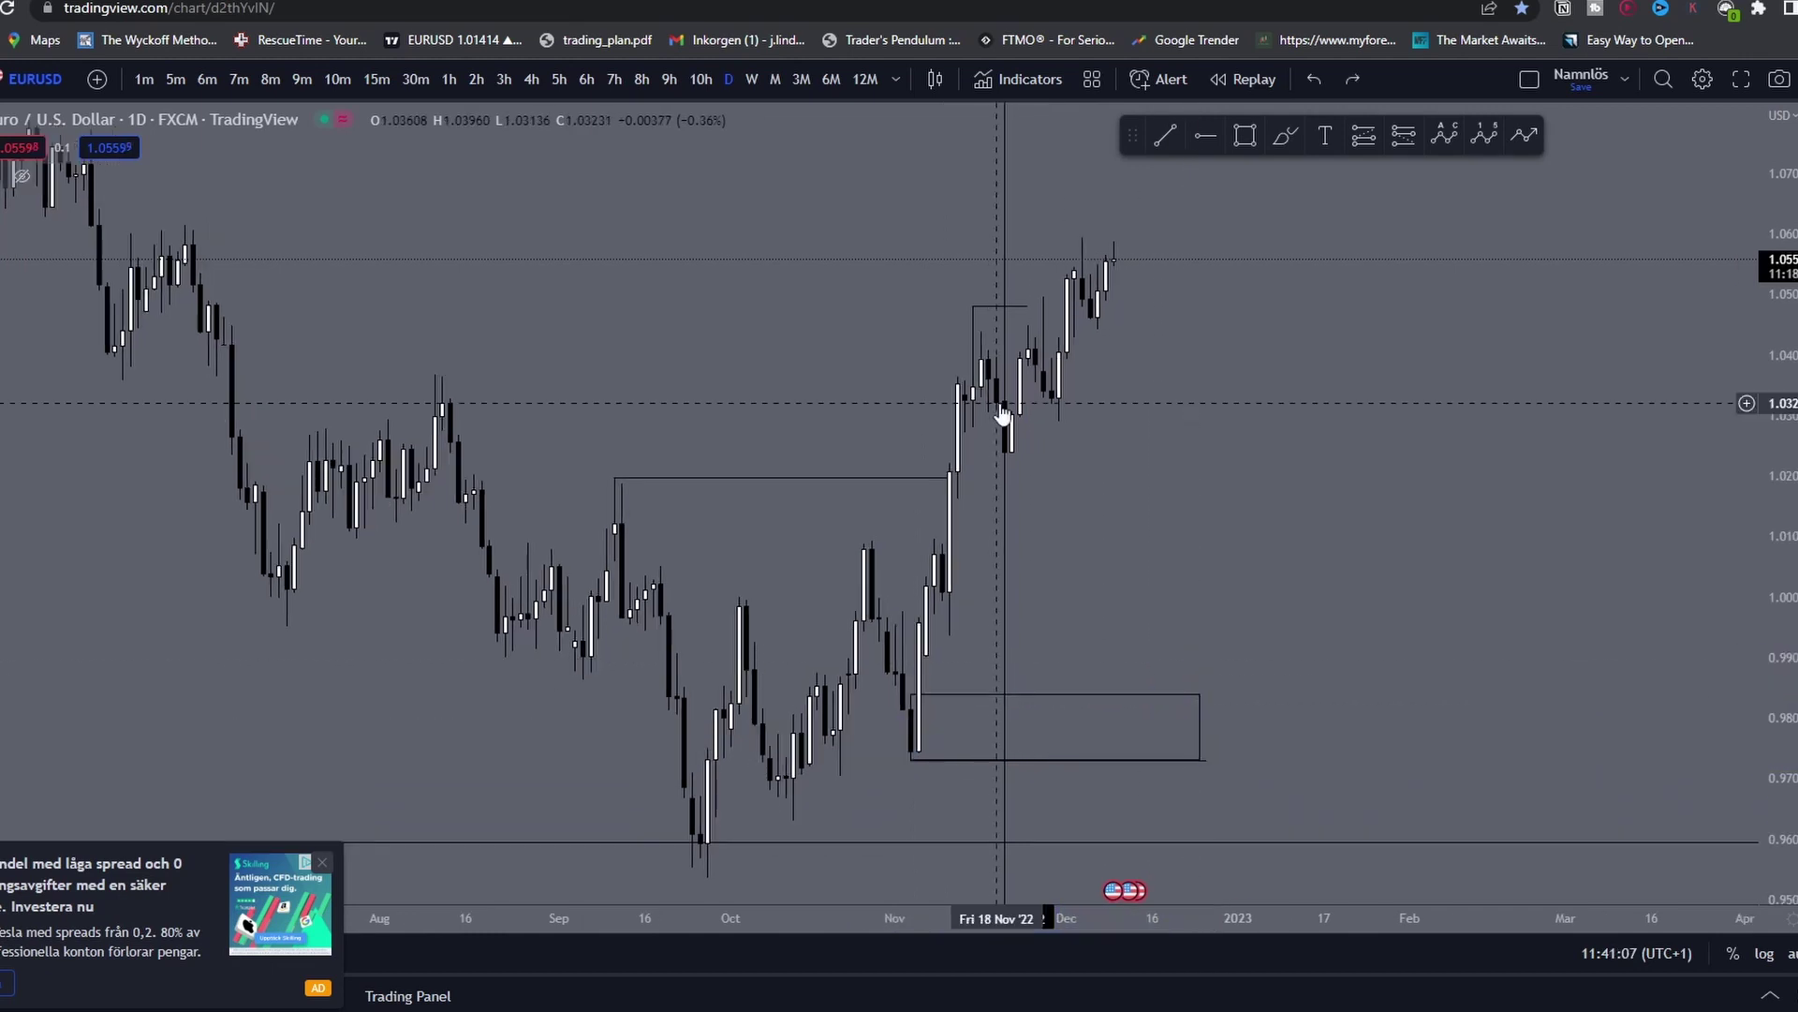
Step: Sketch three freehand patterns beside the latest price: a rally with pullback, a peak with one downside break, and a peak with two downside breaks
{"action": "left_click_drag", "start_coordinate": [1150, 450], "coordinate": [1136, 463]}
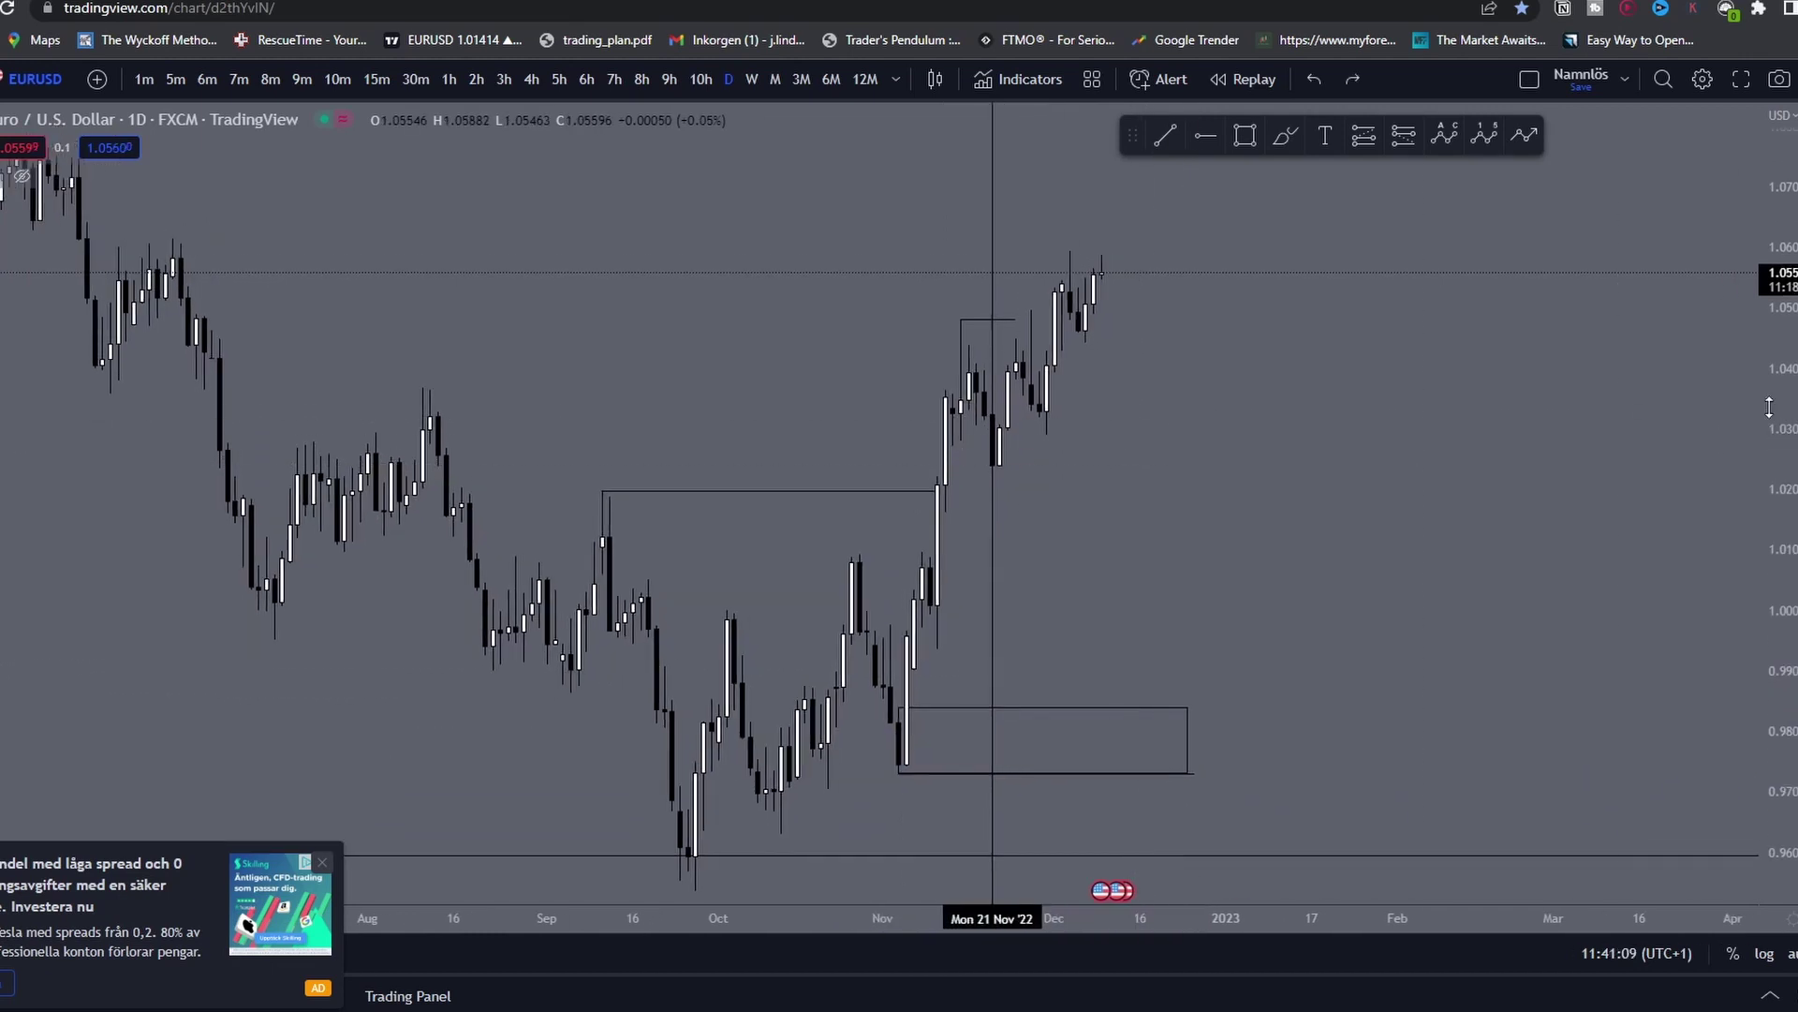
{"action": "left_click_drag", "start_coordinate": [1768, 414], "coordinate": [1768, 389]}
{"action": "left_click_drag", "start_coordinate": [1491, 385], "coordinate": [1457, 389]}
{"action": "left_click_drag", "start_coordinate": [1275, 317], "coordinate": [1158, 324]}
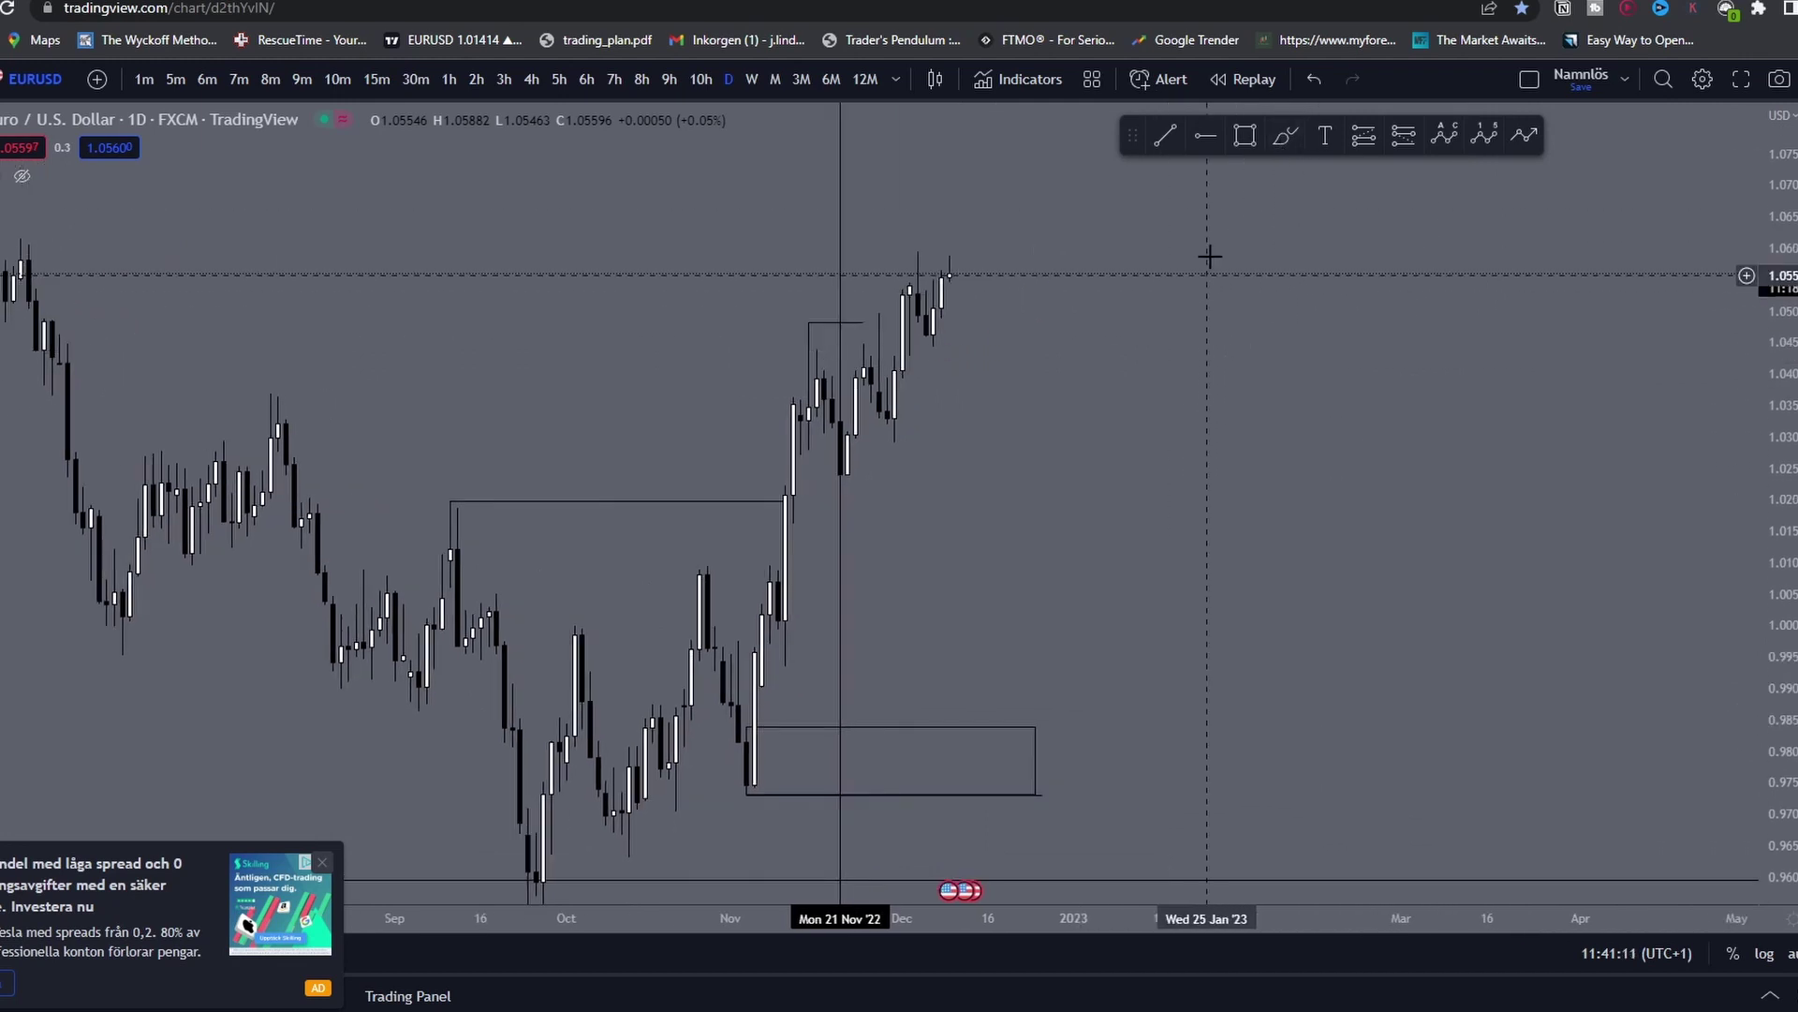
{"action": "left_click", "coordinate": [1283, 139]}
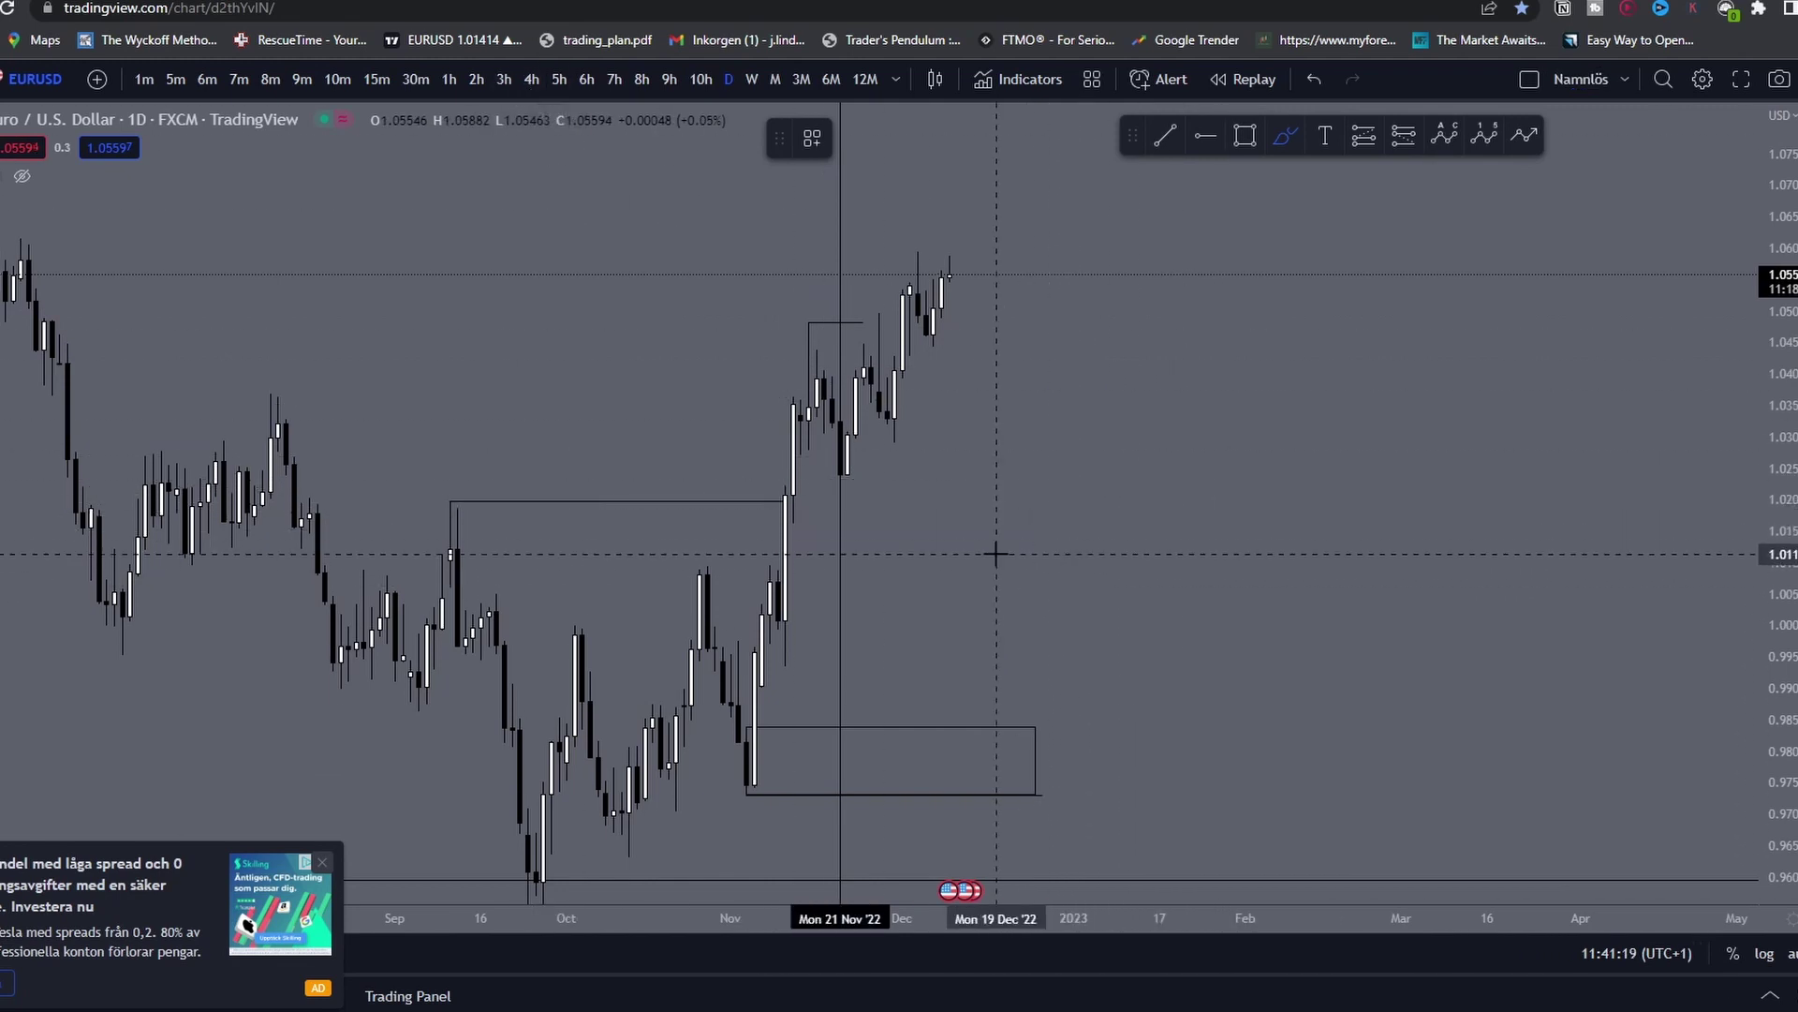
{"action": "left_click_drag", "start_coordinate": [1020, 477], "coordinate": [1145, 309]}
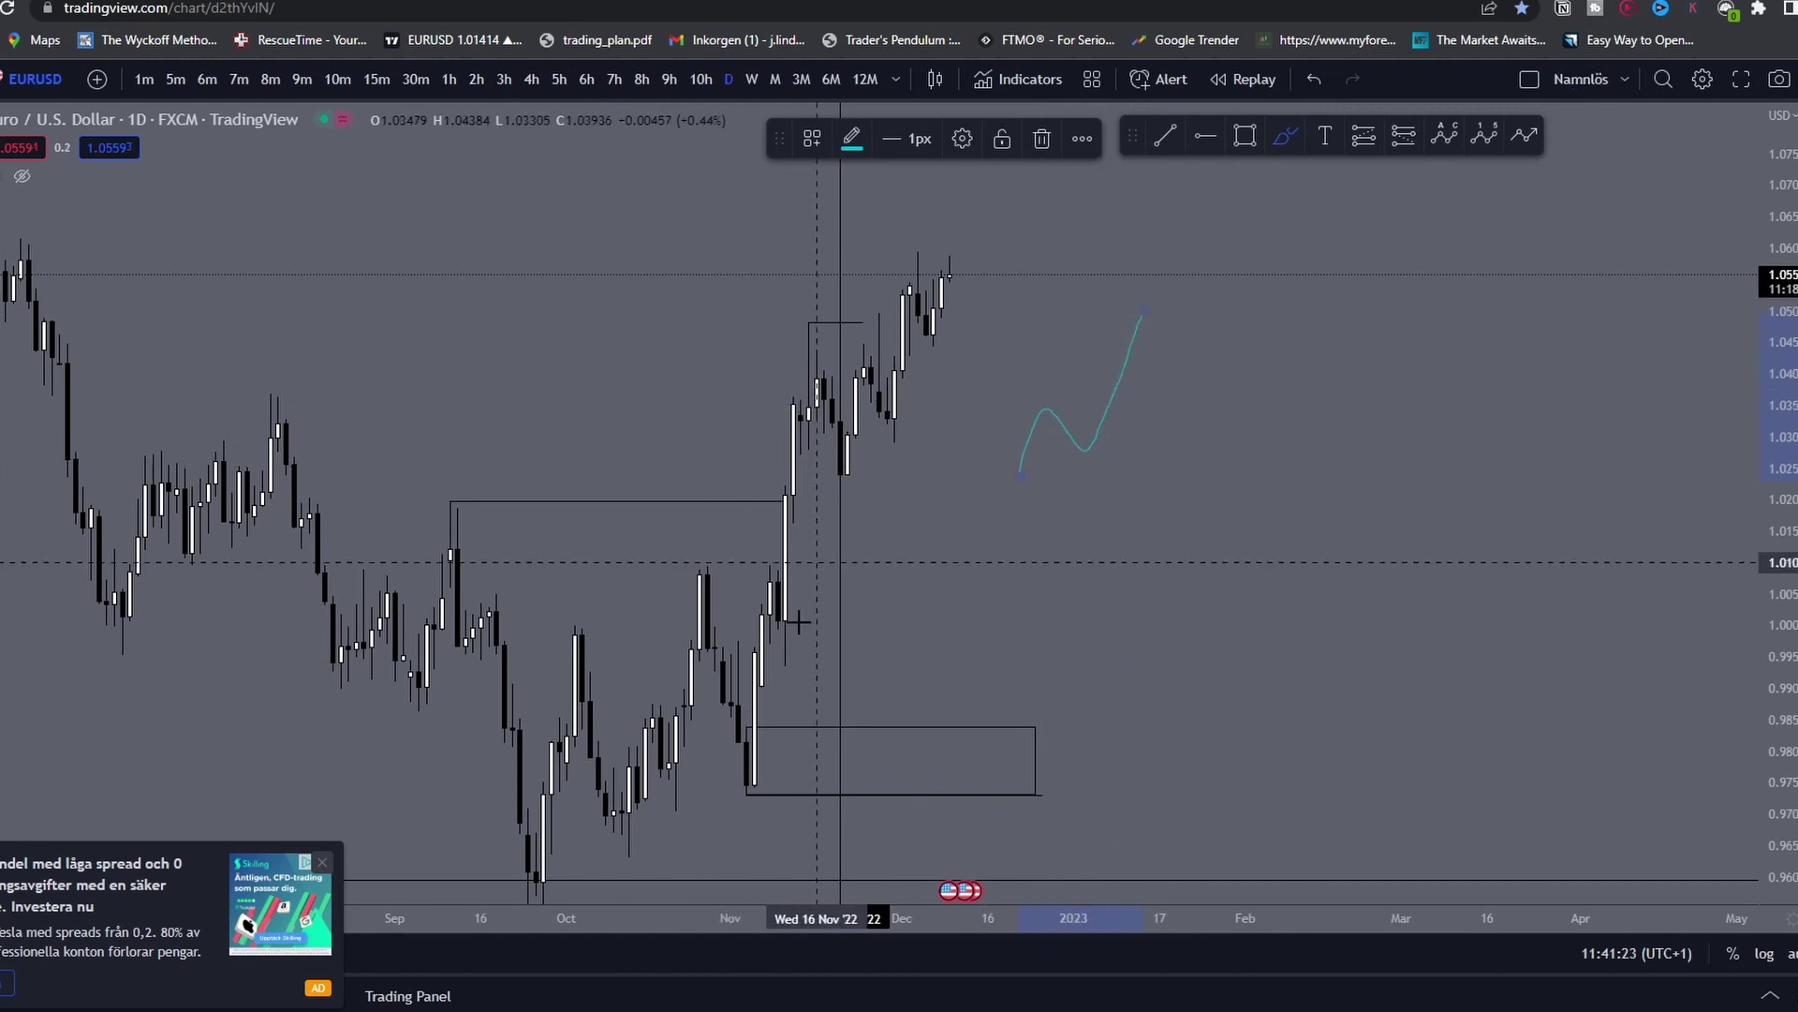
{"action": "mouse_move", "coordinate": [1259, 454]}
{"action": "left_mouse_down"}
{"action": "mouse_move", "coordinate": [1141, 472]}
{"action": "mouse_move", "coordinate": [1160, 446]}
{"action": "mouse_move", "coordinate": [1237, 497]}
{"action": "mouse_move", "coordinate": [1250, 541]}
{"action": "left_mouse_up"}
{"action": "left_click_drag", "start_coordinate": [1144, 459], "coordinate": [1236, 459]}
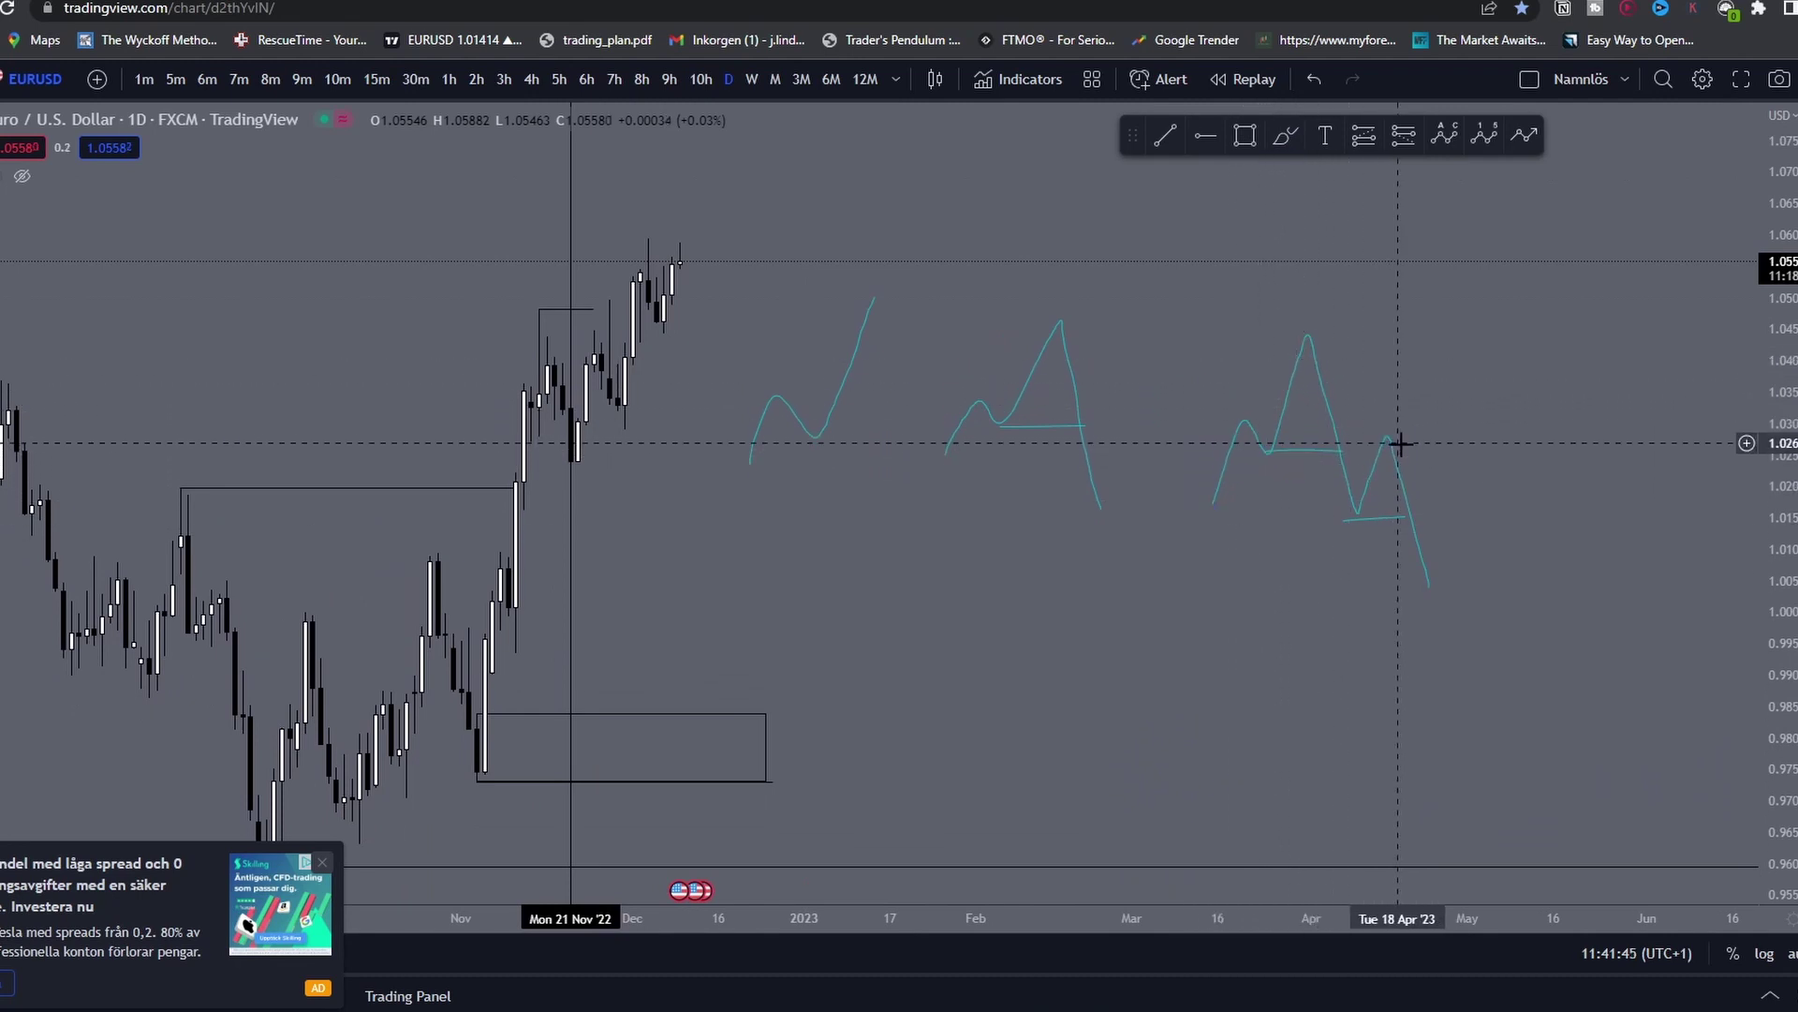
Step: Move the third and second freehand patterns, with their break lines, upward to sit closer in height to the first pattern
{"action": "left_click_drag", "start_coordinate": [1475, 479], "coordinate": [1486, 500]}
{"action": "left_click", "coordinate": [1340, 489]}
{"action": "left_click_drag", "start_coordinate": [1361, 502], "coordinate": [1355, 440]}
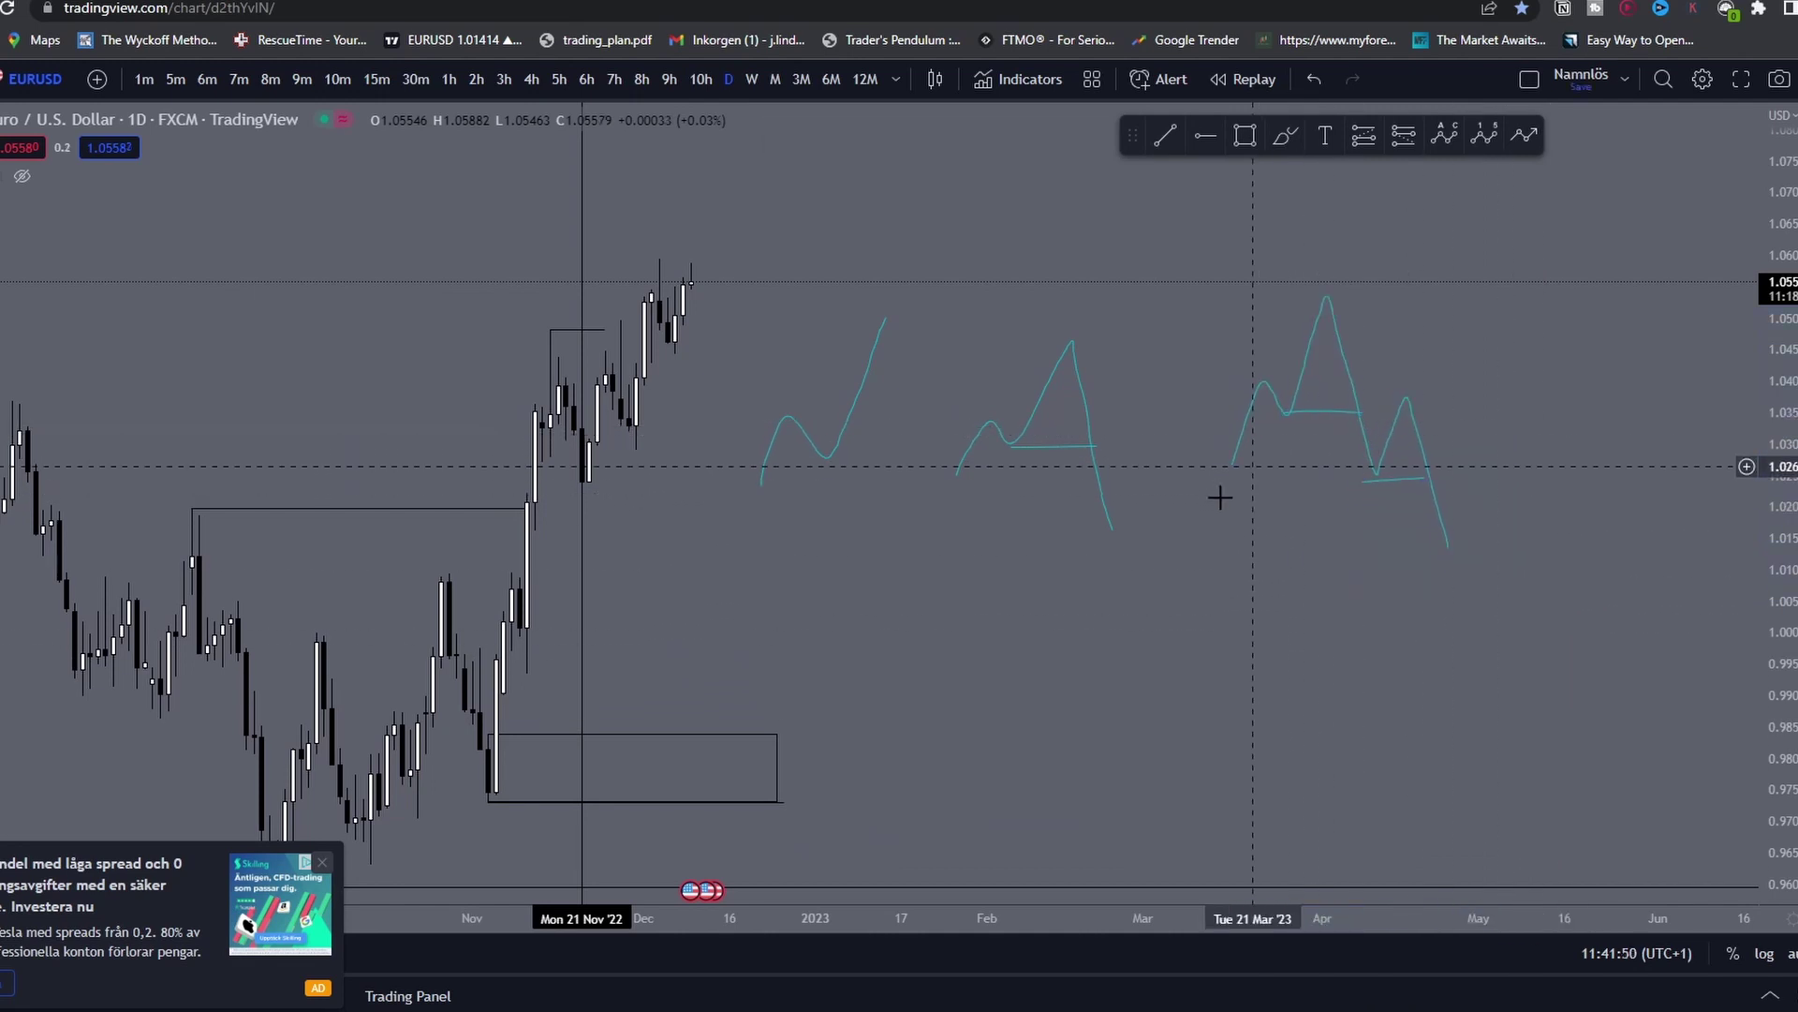
{"action": "left_click", "coordinate": [1079, 448]}
{"action": "left_click", "coordinate": [1099, 475], "text": "ctrl"}
{"action": "left_click_drag", "start_coordinate": [1100, 475], "coordinate": [1107, 436]}
{"action": "left_click", "coordinate": [1097, 505]}
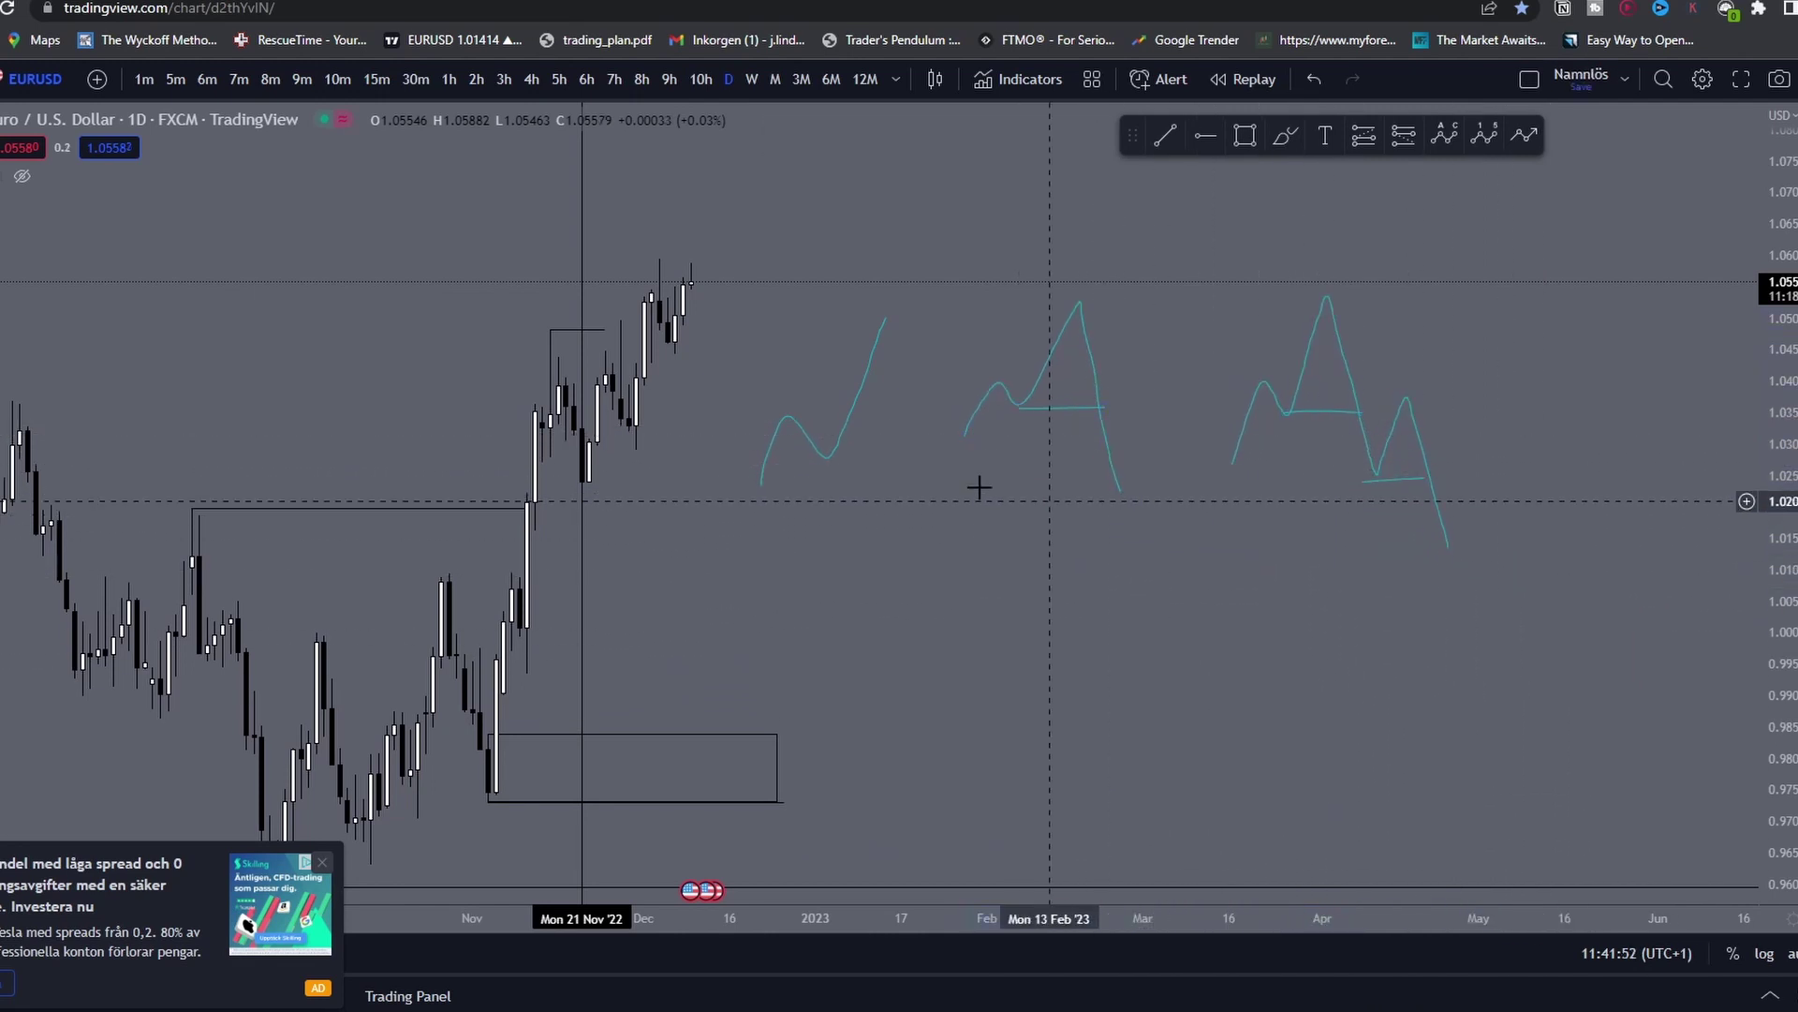
{"action": "left_click_drag", "start_coordinate": [872, 506], "coordinate": [904, 517]}
{"action": "left_click", "coordinate": [1285, 135]}
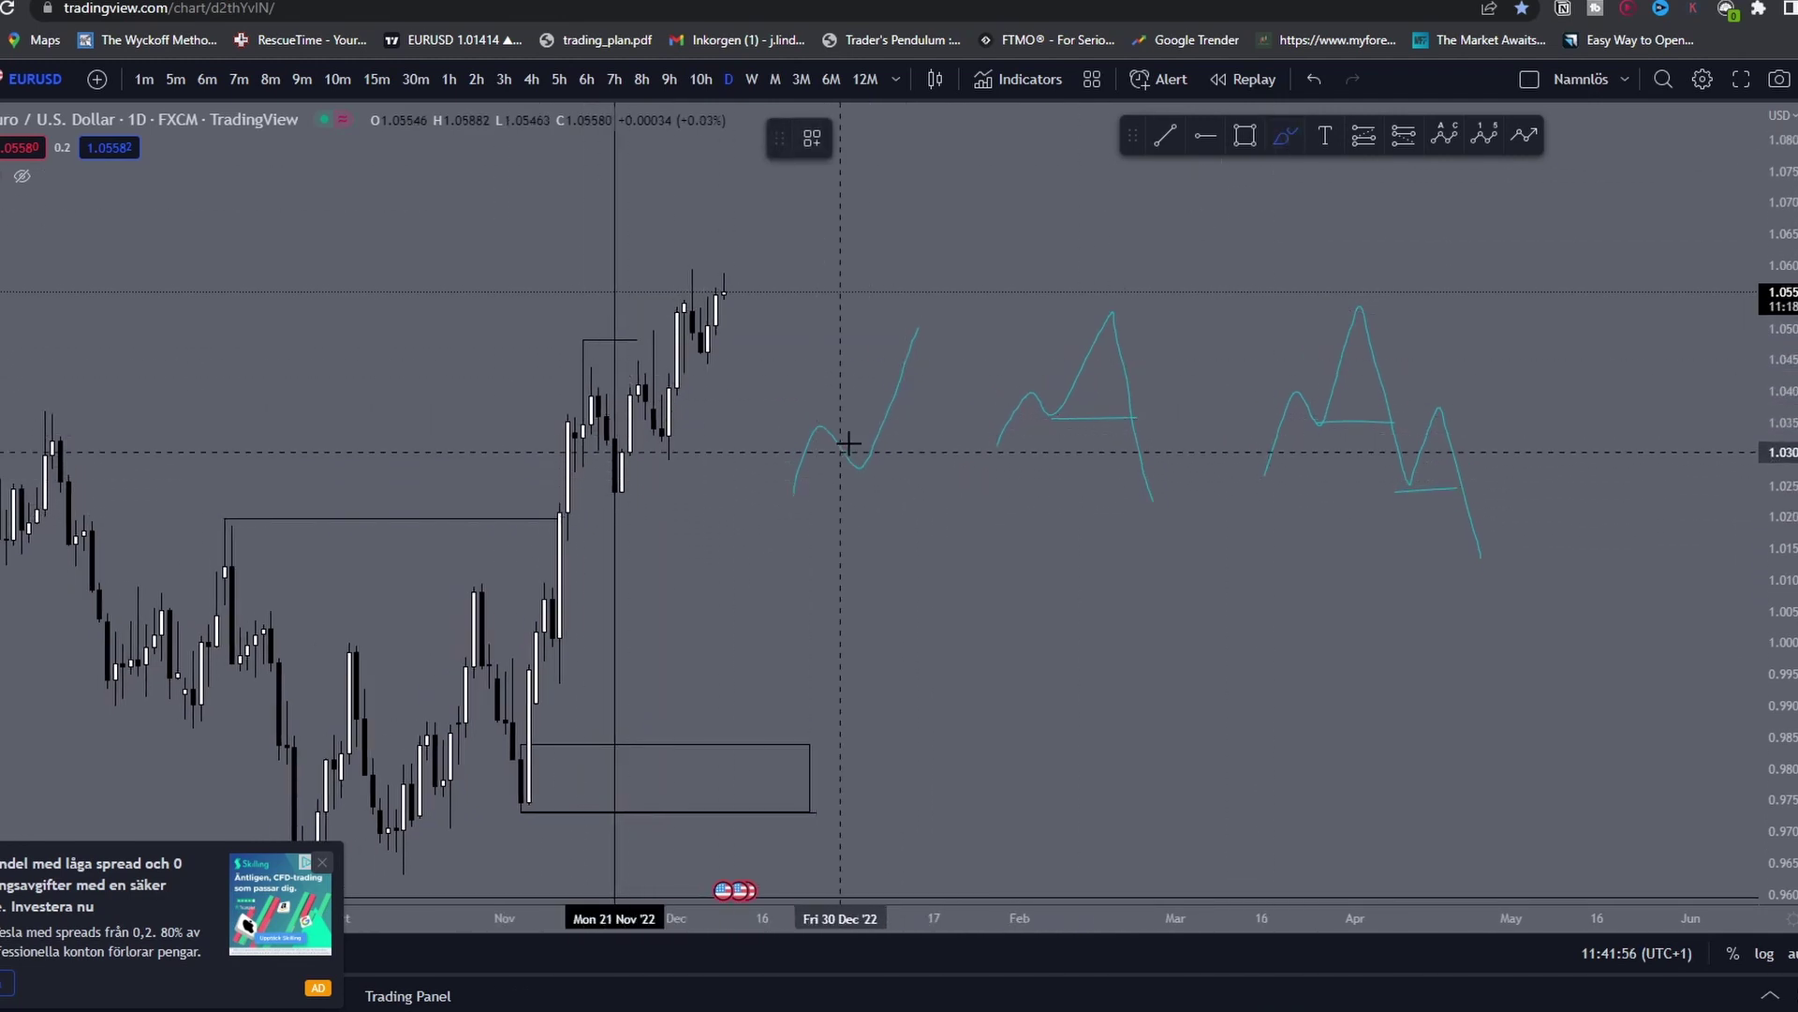
{"action": "left_click_drag", "start_coordinate": [806, 258], "coordinate": [855, 316]}
{"action": "left_click_drag", "start_coordinate": [994, 238], "coordinate": [1074, 312]}
{"action": "left_click_drag", "start_coordinate": [1229, 255], "coordinate": [1339, 324]}
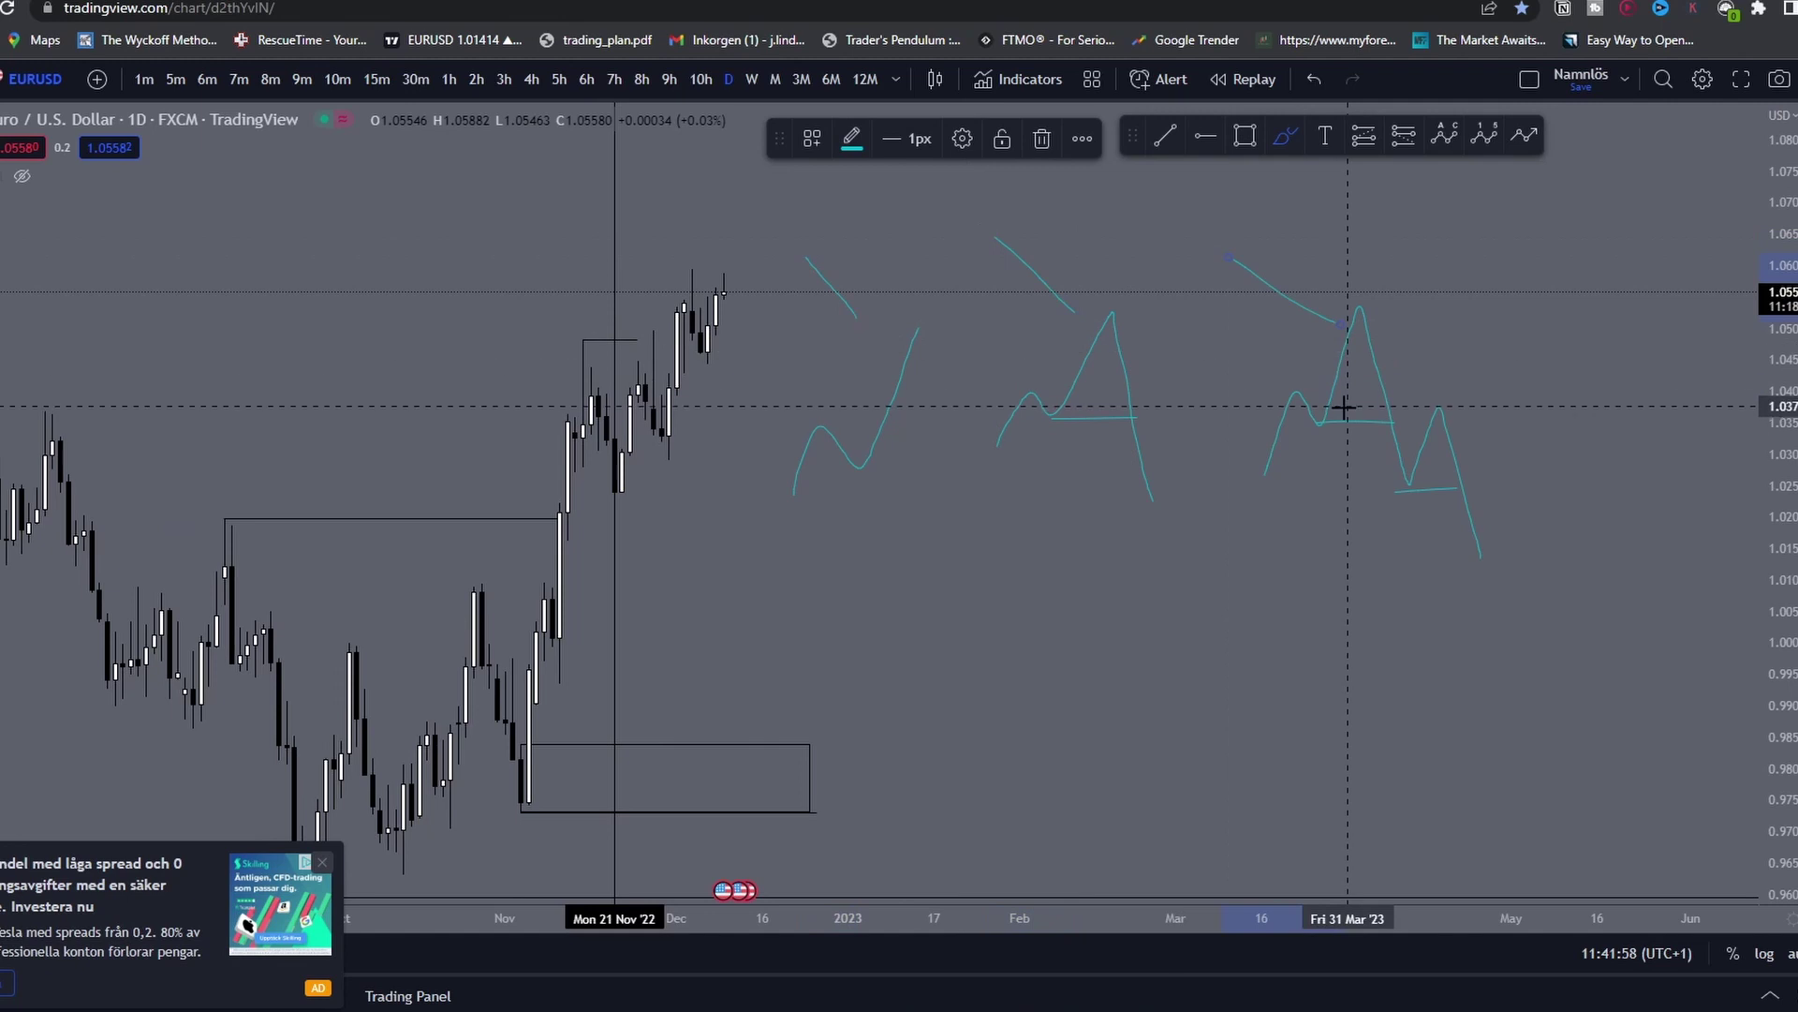
{"action": "key", "text": "ctrl+z"}
{"action": "key", "text": "ctrl+z"}
{"action": "key", "text": "ctrl+z"}
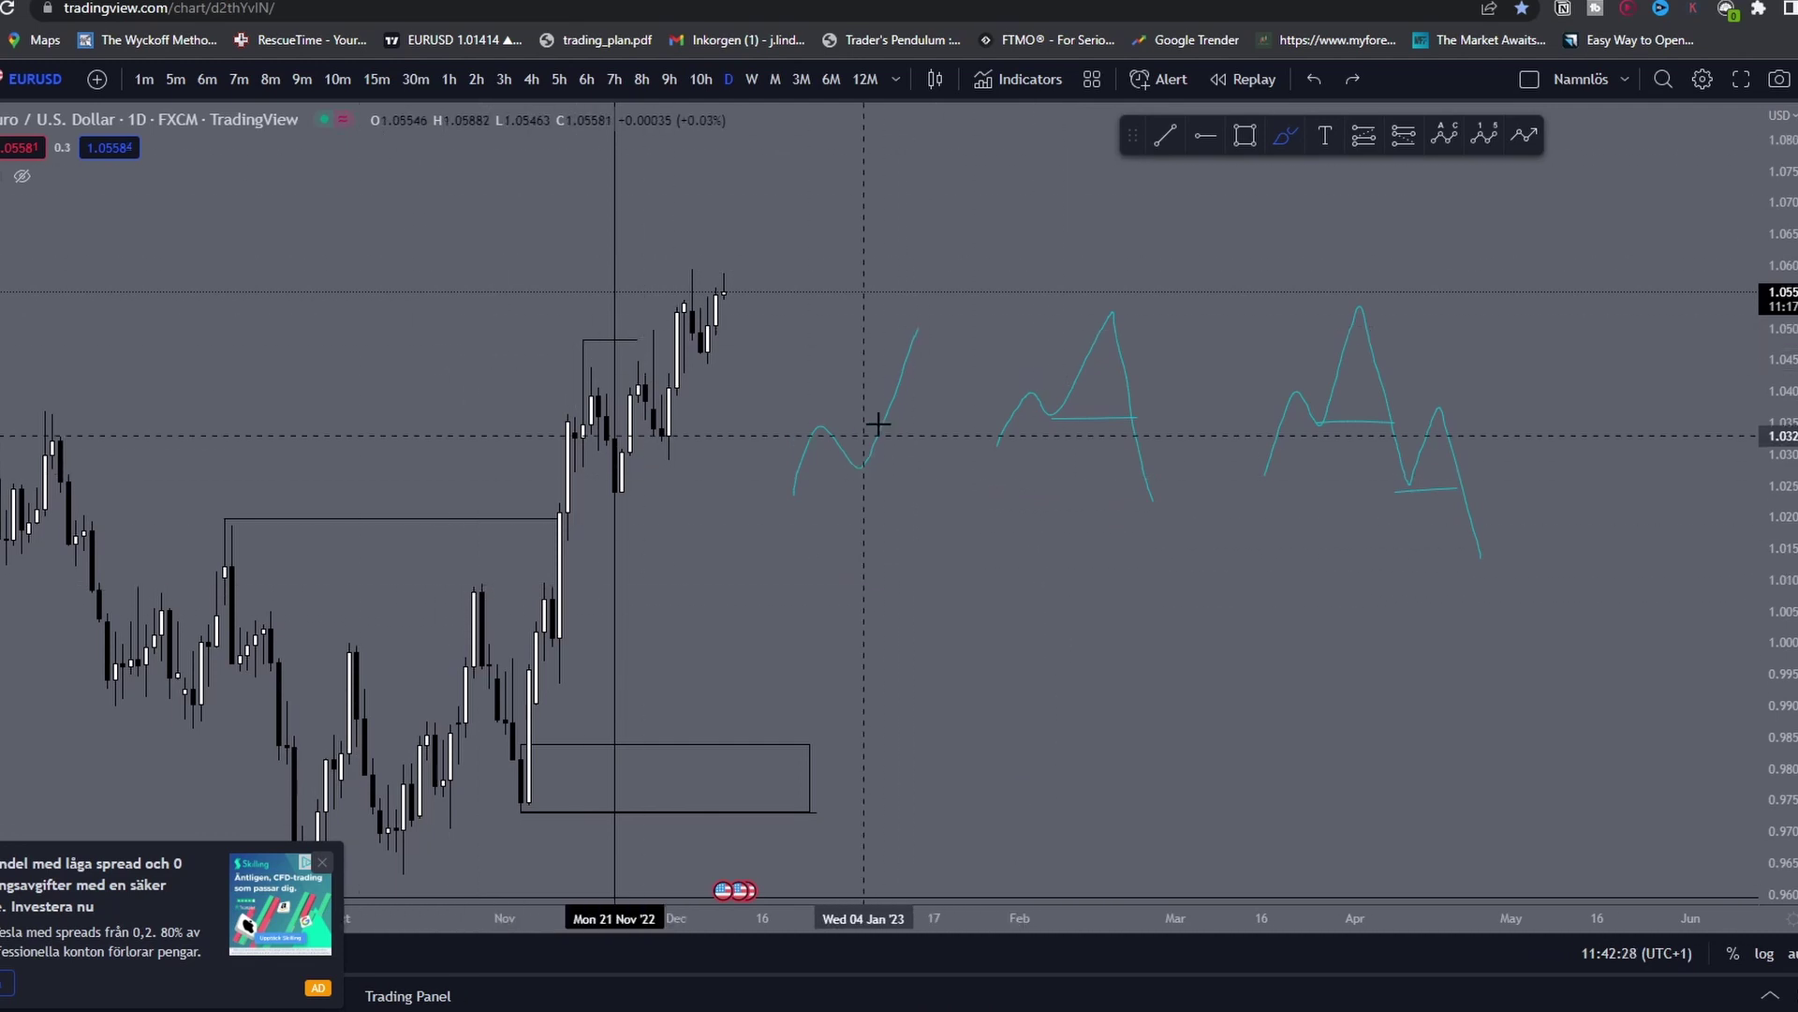
Step: Mark the first pattern's pullback levels and top with lines, and sketch a smaller rally below it with a circled retest and an arc
{"action": "left_click_drag", "start_coordinate": [877, 437], "coordinate": [952, 437]}
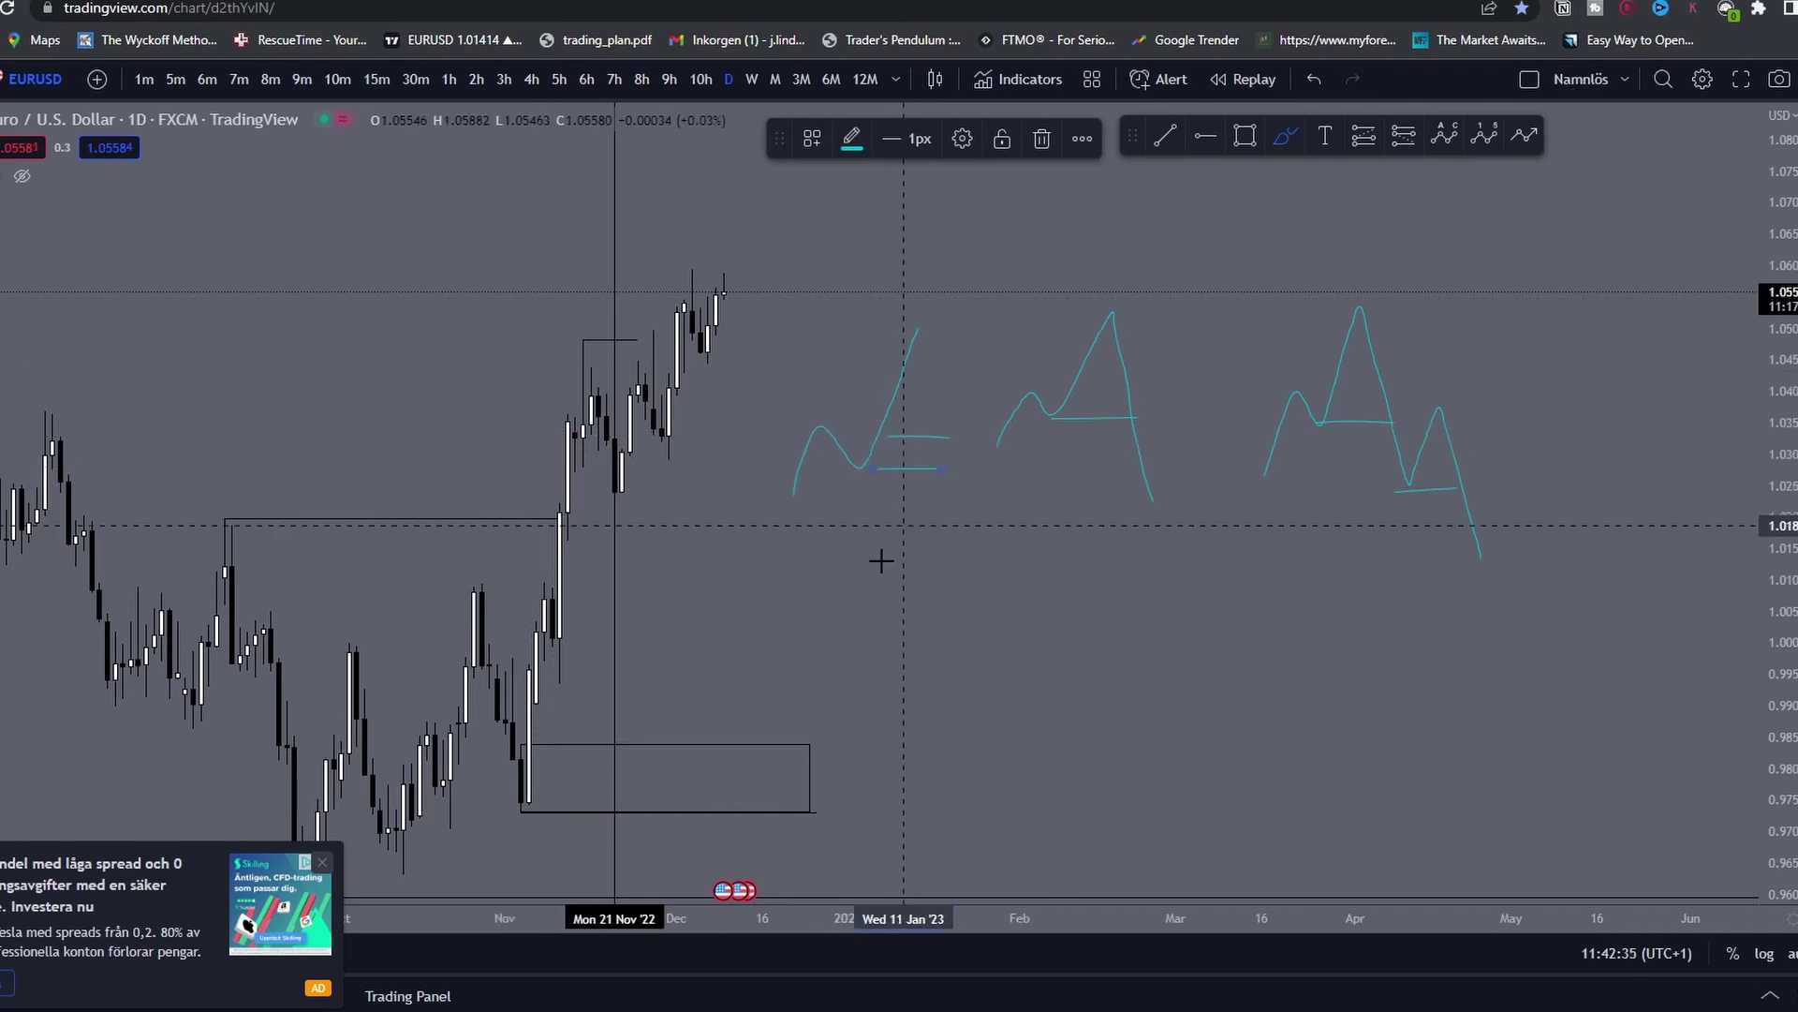
{"action": "left_click_drag", "start_coordinate": [899, 328], "coordinate": [966, 330]}
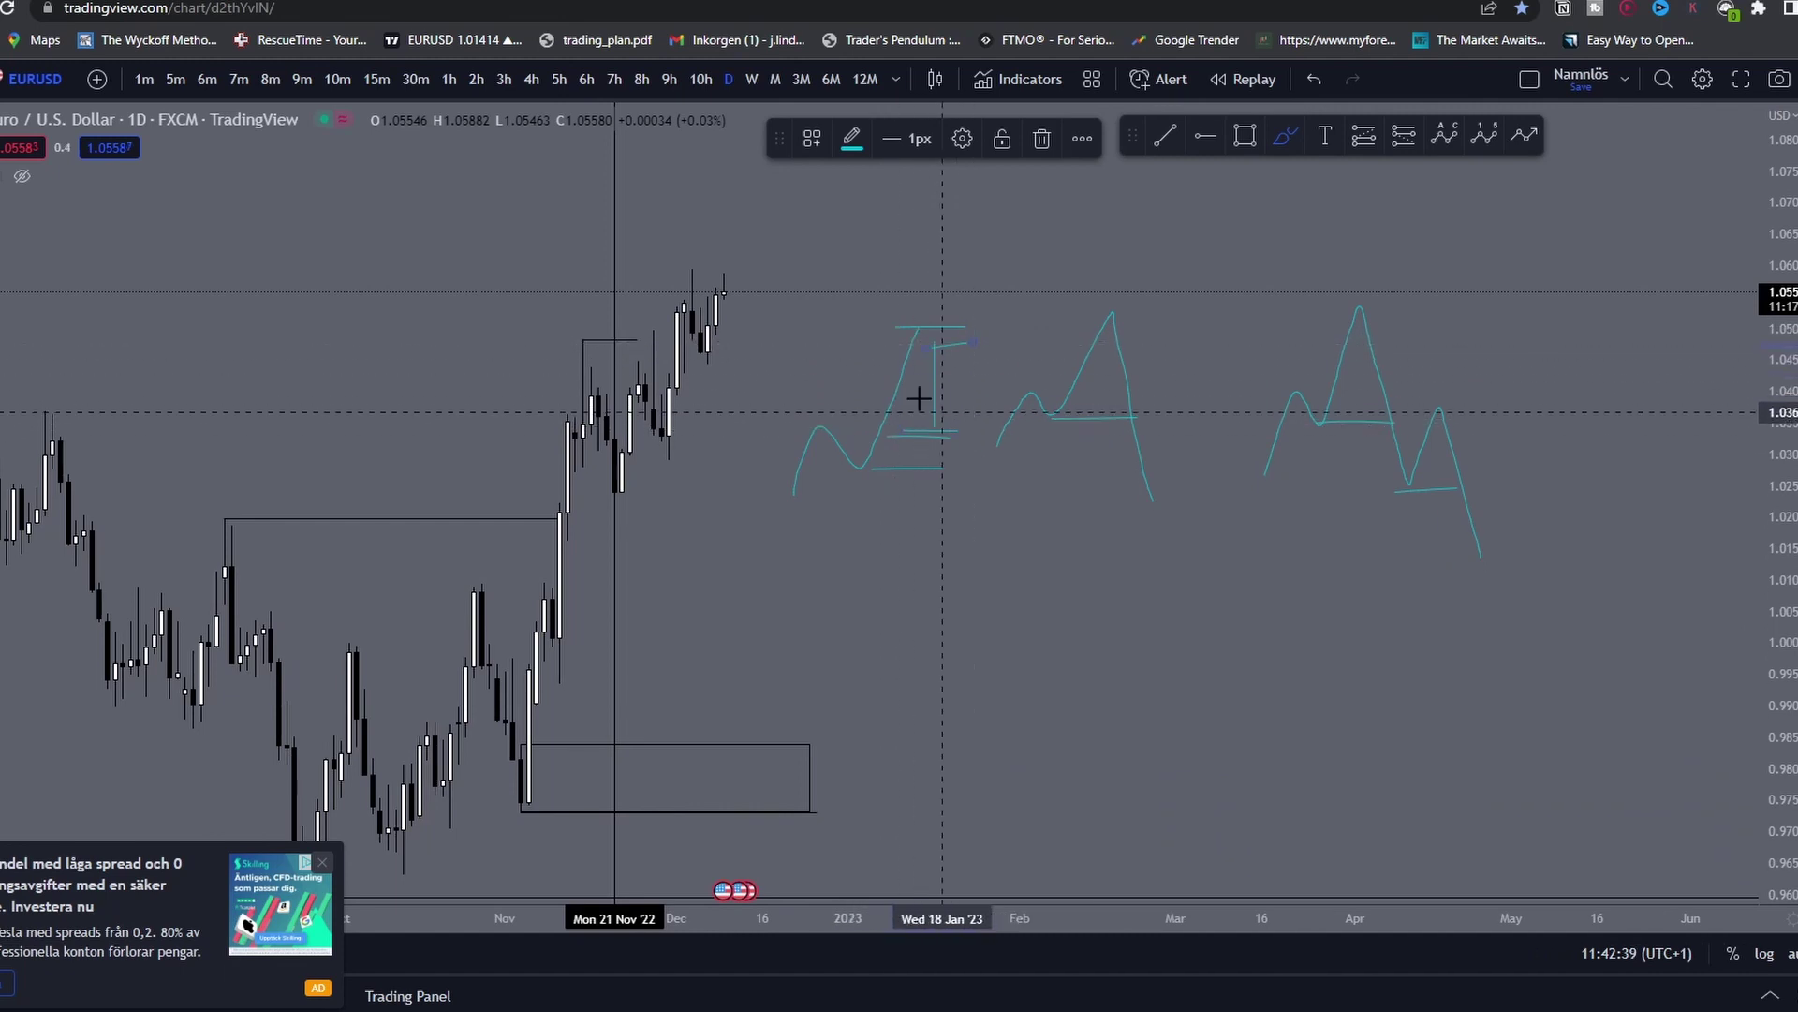
{"action": "left_click_drag", "start_coordinate": [801, 618], "coordinate": [837, 573]}
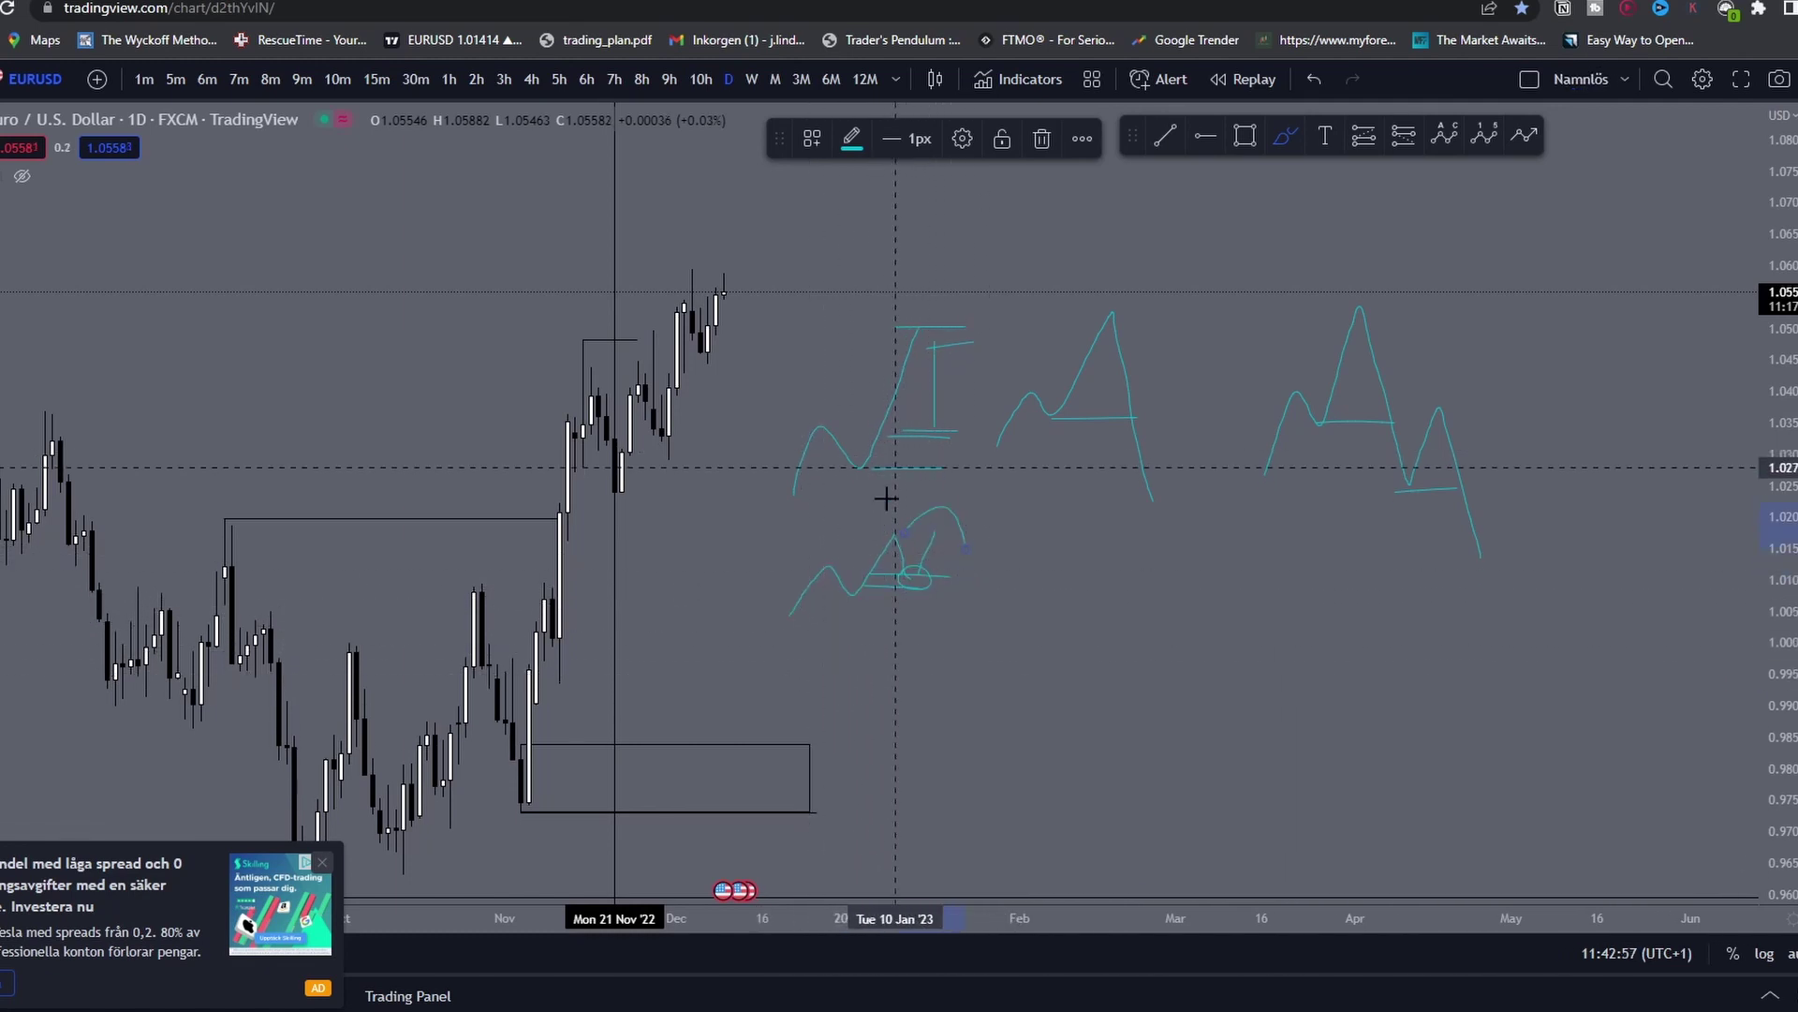
Step: Sketch a third, downward-breaking pattern below with a circled retest and down arrow, and circle the marked pullback level on the first pattern
{"action": "left_click_drag", "start_coordinate": [787, 682], "coordinate": [843, 617]}
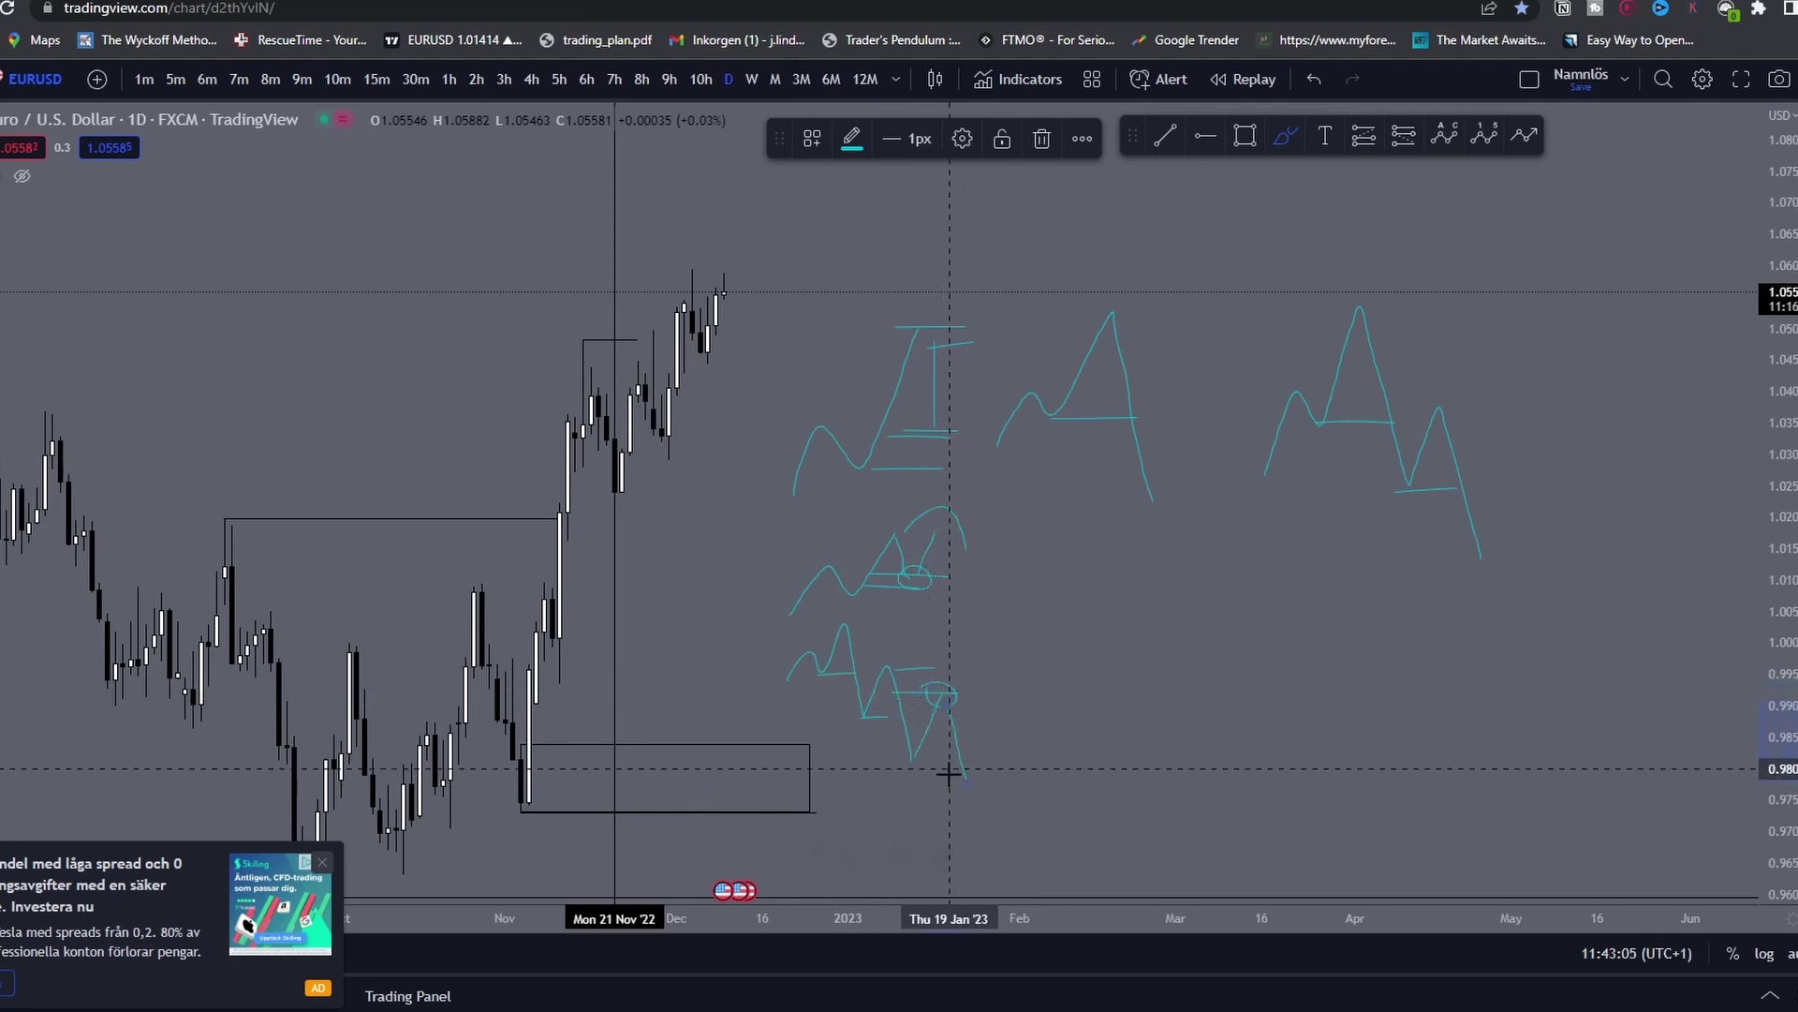
{"action": "left_click_drag", "start_coordinate": [948, 774], "coordinate": [980, 772]}
{"action": "left_click_drag", "start_coordinate": [907, 421], "coordinate": [921, 437]}
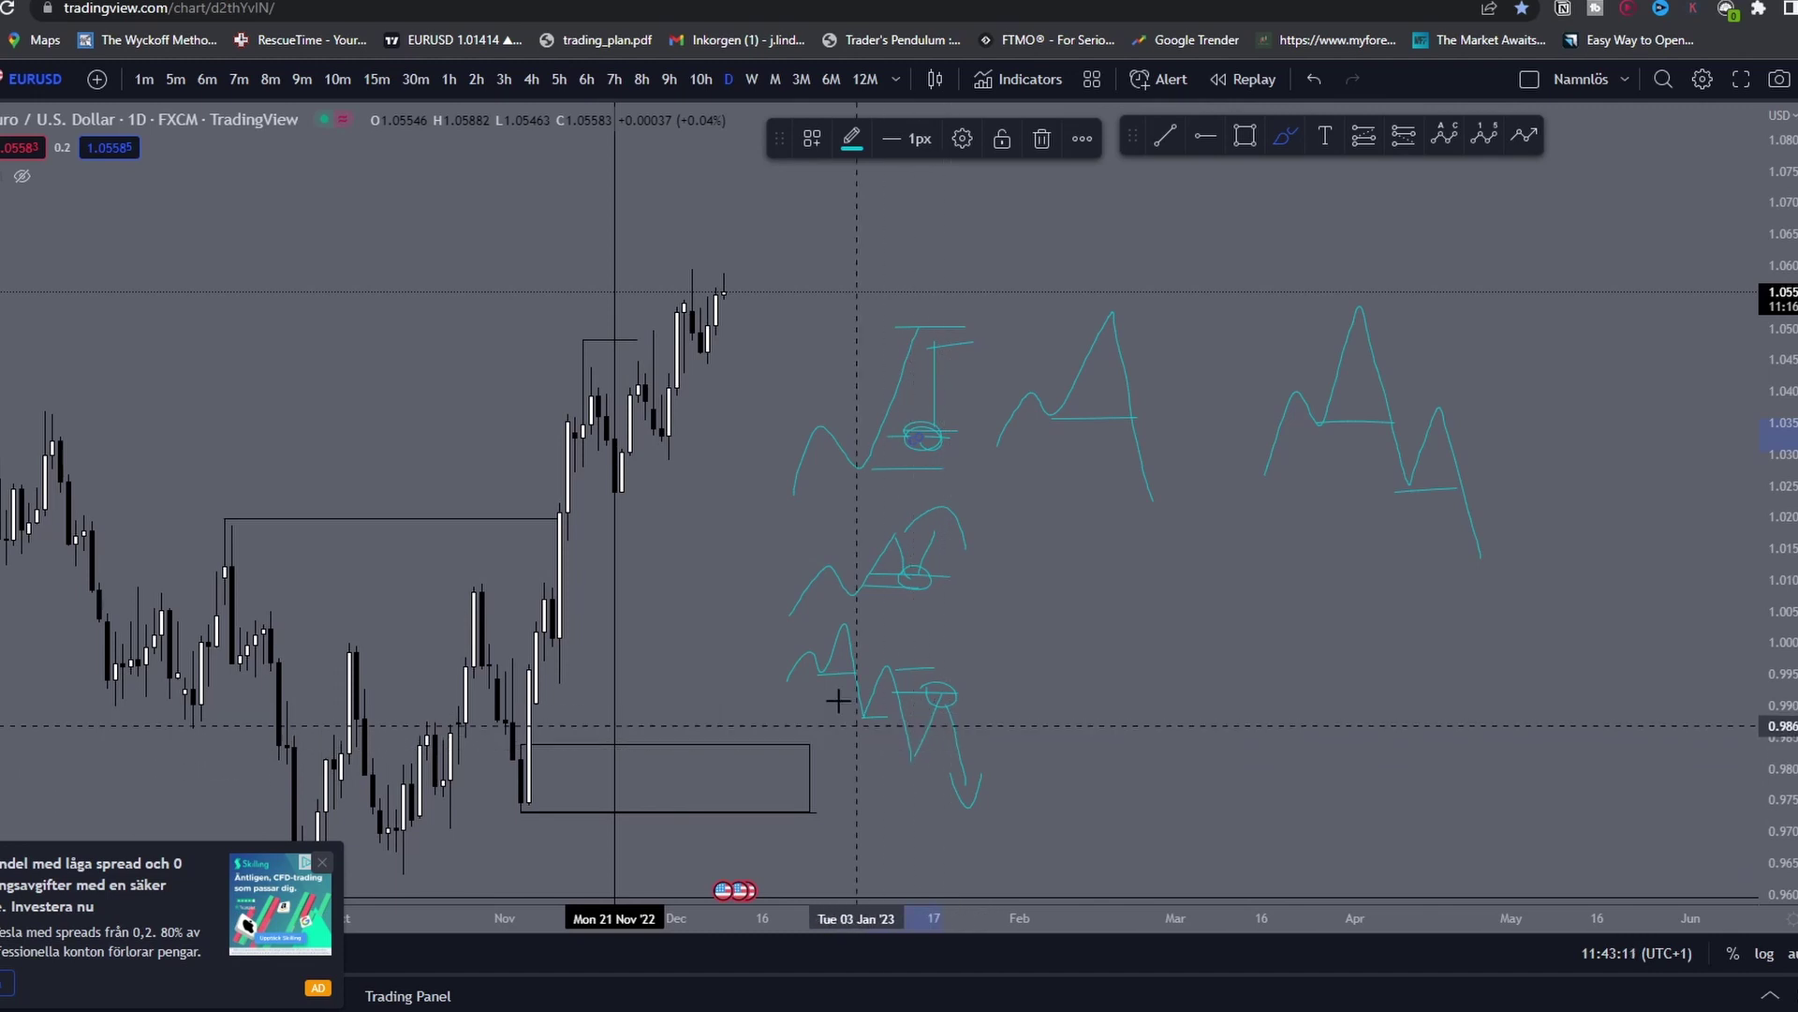
{"action": "scroll", "coordinate": [928, 562], "scroll_direction": "right", "scroll_amount": 3}
{"action": "left_click_drag", "start_coordinate": [933, 306], "coordinate": [910, 826]}
{"action": "key", "text": "ctrl+z"}
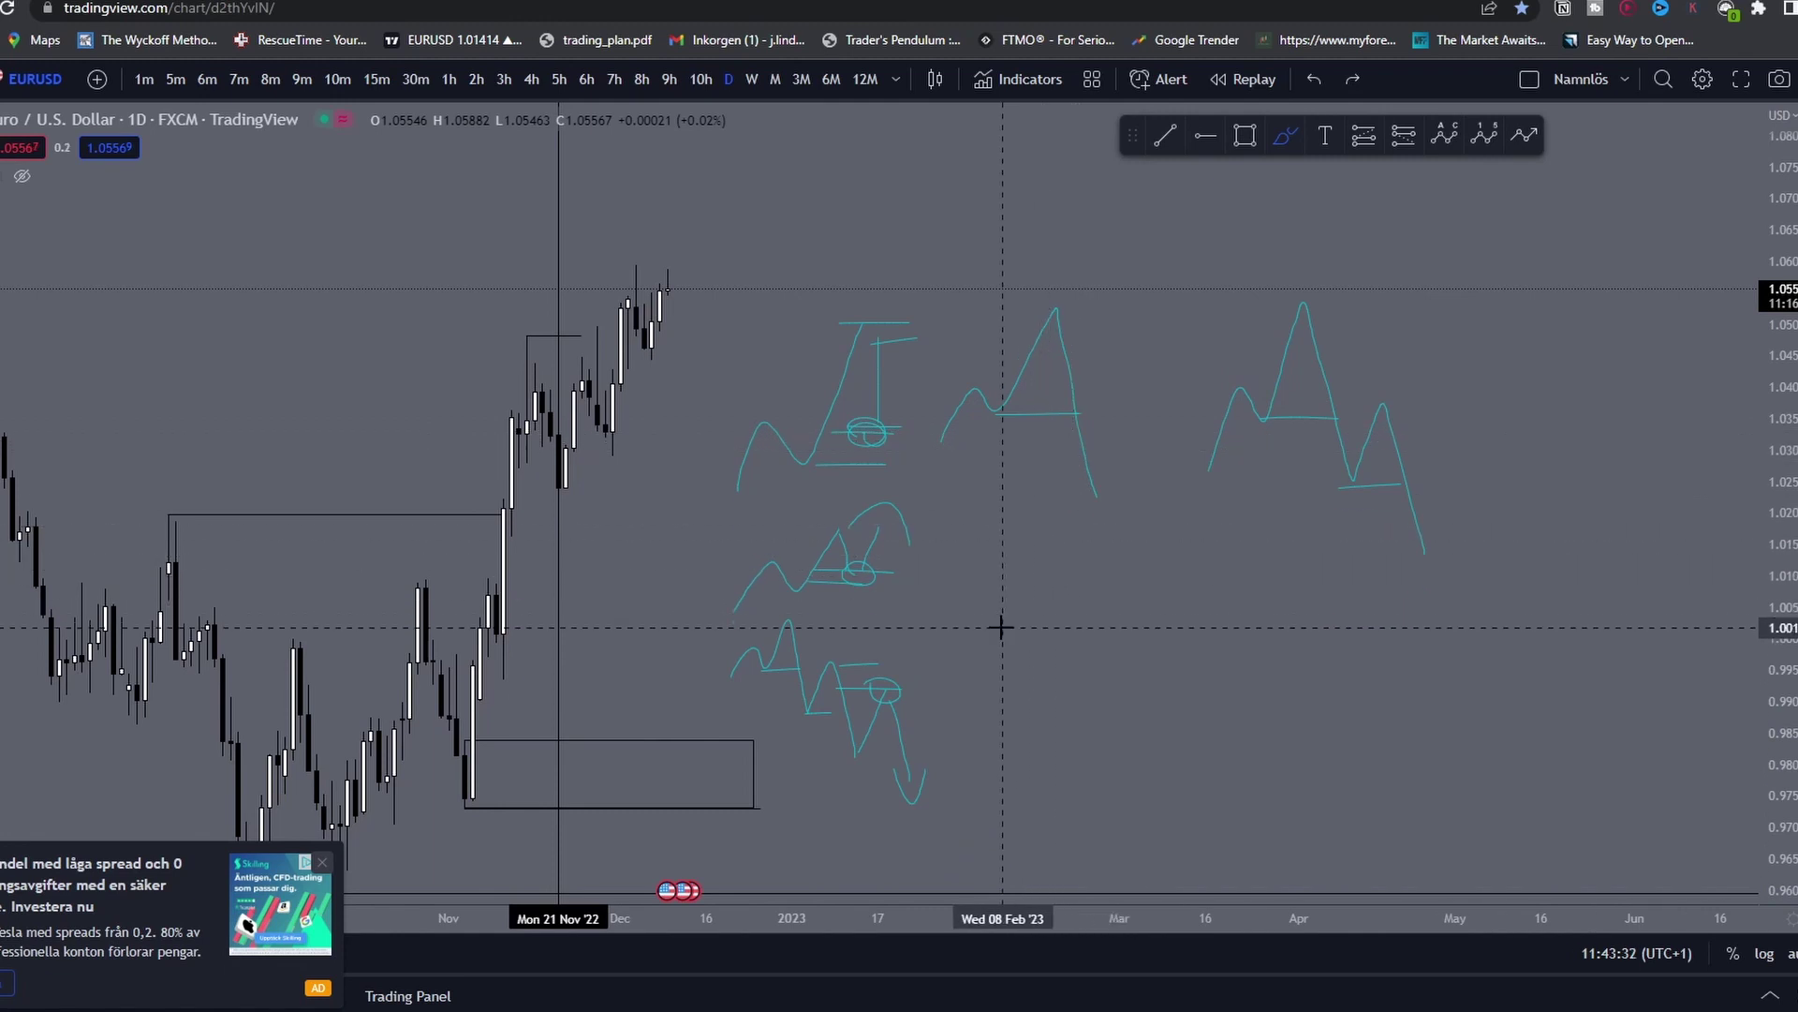
Step: Sketch a smaller rally-and-pullback pattern below the second pattern with marked levels, a circled retest and an arc
{"action": "mouse_move", "coordinate": [1011, 627]}
{"action": "left_mouse_down"}
{"action": "mouse_move", "coordinate": [1100, 590]}
{"action": "mouse_move", "coordinate": [1118, 549]}
{"action": "left_mouse_up"}
{"action": "left_click_drag", "start_coordinate": [1090, 615], "coordinate": [1151, 615]}
{"action": "mouse_move", "coordinate": [1097, 629]}
{"action": "left_mouse_down"}
{"action": "mouse_move", "coordinate": [1136, 632]}
{"action": "mouse_move", "coordinate": [1156, 558]}
{"action": "mouse_move", "coordinate": [1199, 573]}
{"action": "left_mouse_up"}
Step: Draw a horizontal line from the second pattern's peak and extend the pattern with a rise back to it, ending in an arc
{"action": "left_click_drag", "start_coordinate": [1042, 306], "coordinate": [1220, 310]}
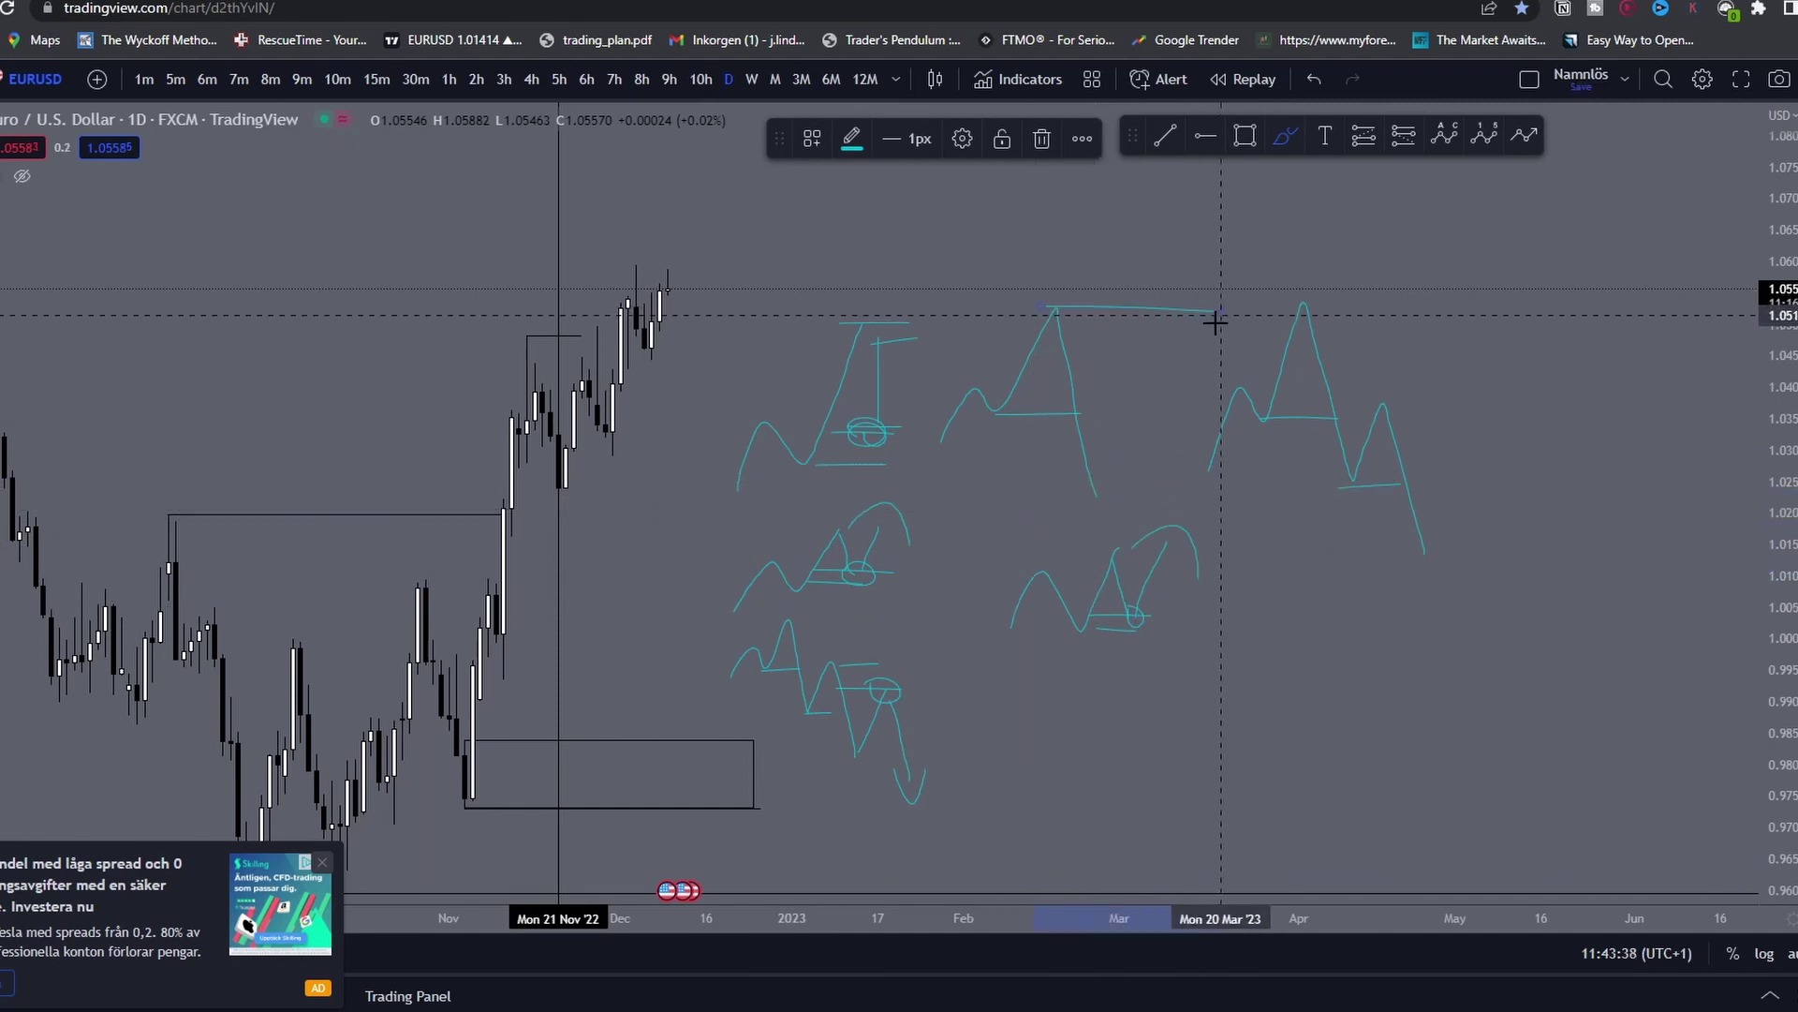
{"action": "mouse_move", "coordinate": [1106, 487]}
{"action": "left_mouse_down"}
{"action": "mouse_move", "coordinate": [1160, 377]}
{"action": "mouse_move", "coordinate": [1161, 294]}
{"action": "mouse_move", "coordinate": [1192, 357]}
{"action": "left_mouse_up"}
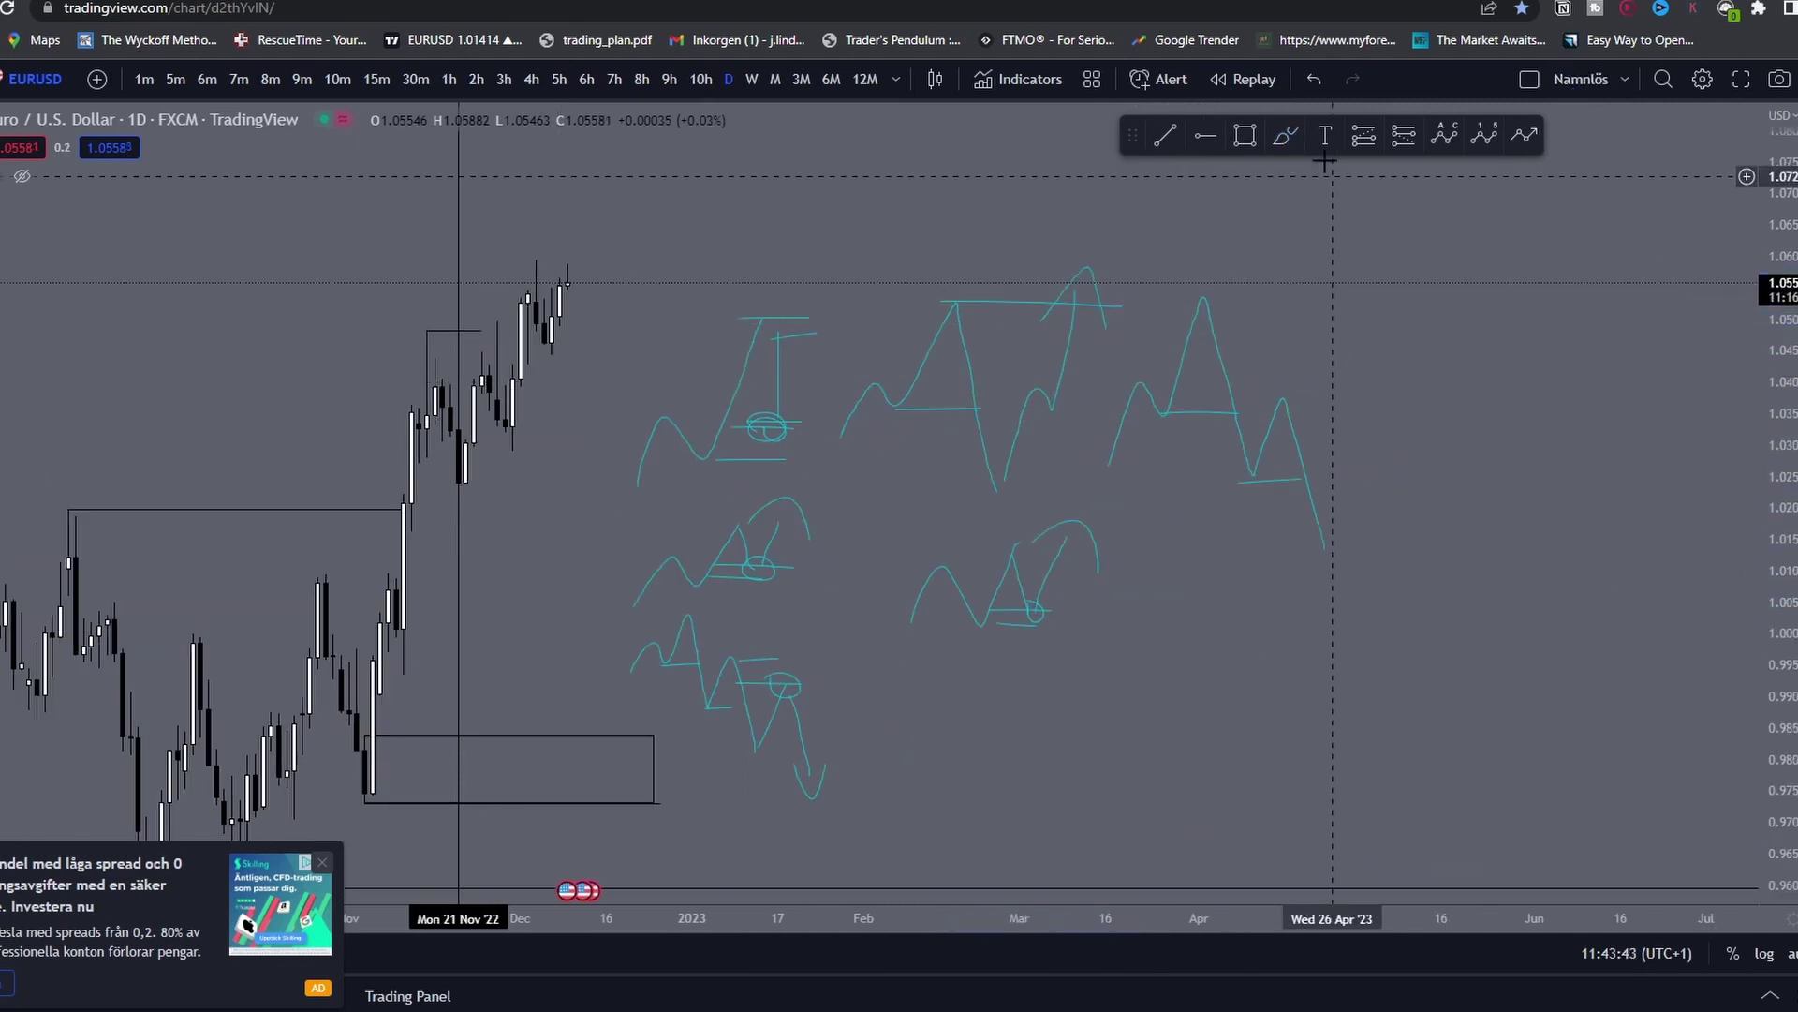
Step: Sketch a smaller rally below the rightmost pattern with marked levels, circled retest and arc, and mark levels beside that pattern's final drop
{"action": "left_click", "coordinate": [1285, 136]}
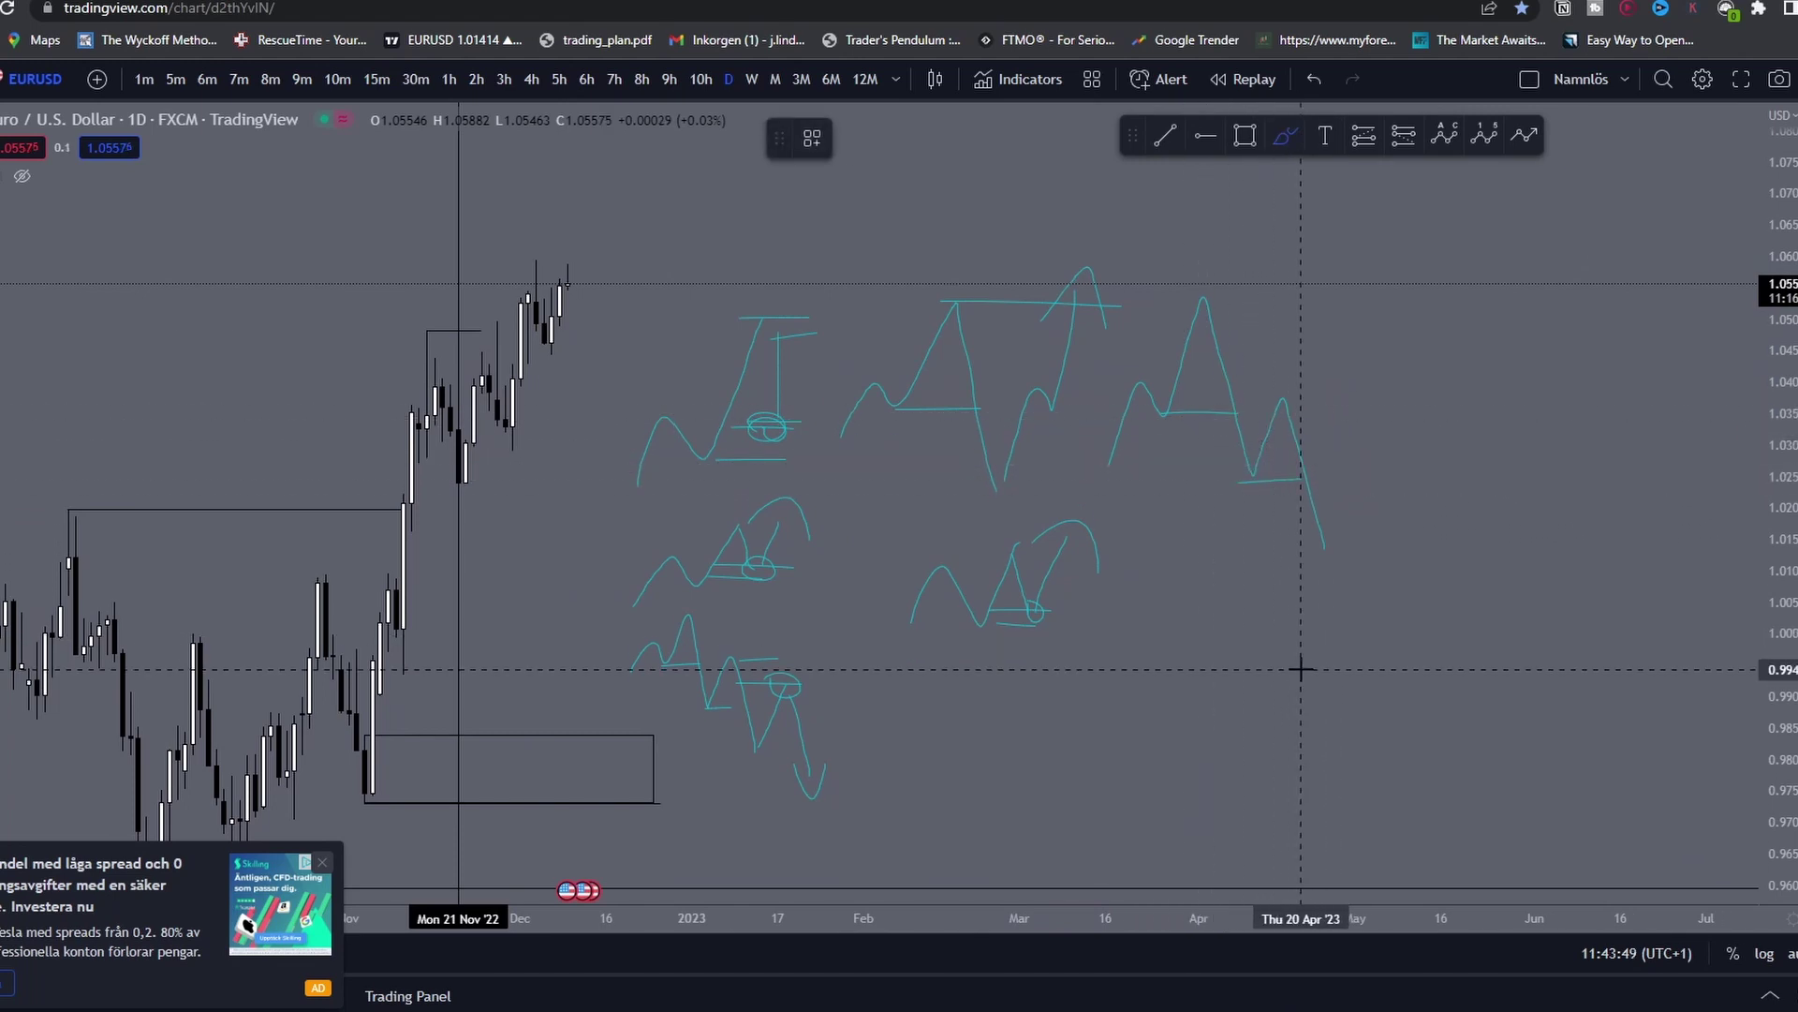
{"action": "mouse_move", "coordinate": [1280, 668]}
{"action": "left_mouse_down"}
{"action": "mouse_move", "coordinate": [1293, 635]}
{"action": "mouse_move", "coordinate": [1379, 575]}
{"action": "mouse_move", "coordinate": [1418, 643]}
{"action": "left_mouse_up"}
{"action": "left_click_drag", "start_coordinate": [1373, 576], "coordinate": [1388, 618]}
{"action": "mouse_move", "coordinate": [1383, 608]}
{"action": "left_mouse_down"}
{"action": "mouse_move", "coordinate": [1402, 623]}
{"action": "mouse_move", "coordinate": [1381, 630]}
{"action": "left_mouse_up"}
{"action": "mouse_move", "coordinate": [1388, 618]}
{"action": "left_mouse_down"}
{"action": "mouse_move", "coordinate": [1411, 557]}
{"action": "mouse_move", "coordinate": [1459, 574]}
{"action": "left_mouse_up"}
{"action": "left_click_drag", "start_coordinate": [1325, 546], "coordinate": [1379, 543]}
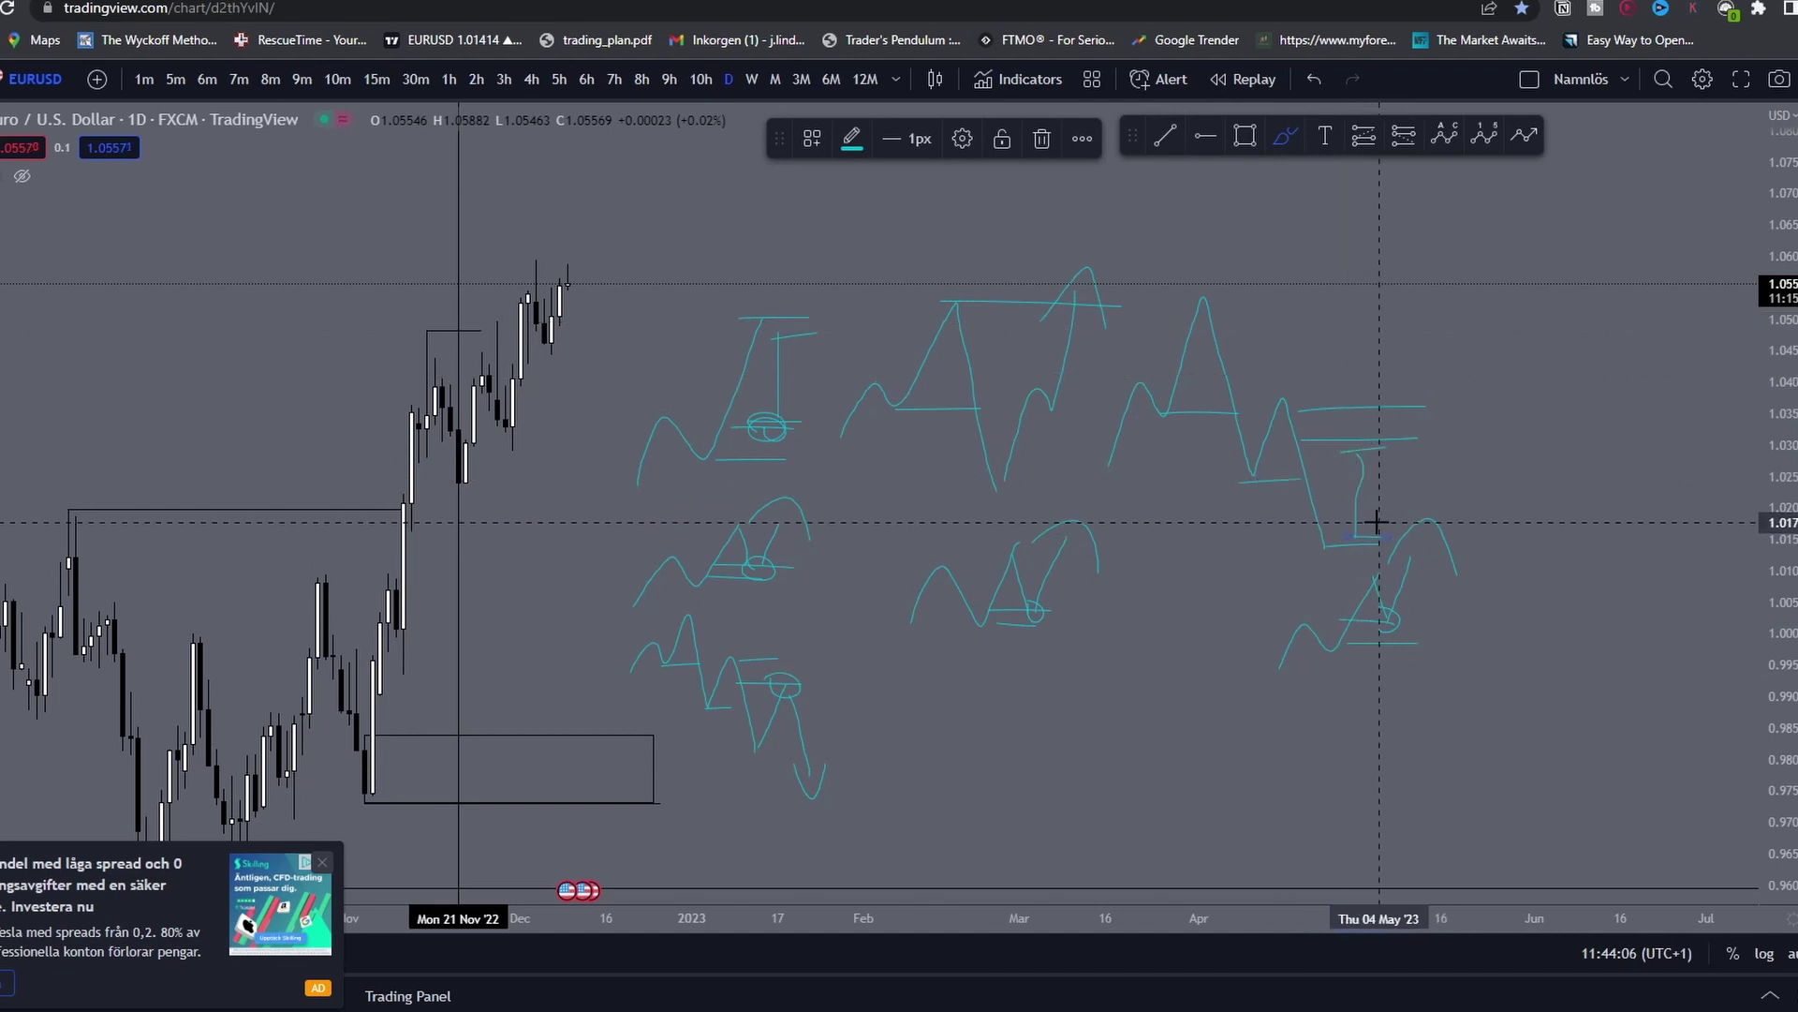
Step: Sketch a downward-breaking pattern beneath the new smaller rally, with marked pullback levels and a circled retest
{"action": "mouse_move", "coordinate": [1295, 736]}
{"action": "left_mouse_down"}
{"action": "mouse_move", "coordinate": [1503, 841]}
{"action": "mouse_move", "coordinate": [1481, 801]}
{"action": "mouse_move", "coordinate": [1520, 739]}
{"action": "left_mouse_up"}
{"action": "left_click_drag", "start_coordinate": [1498, 771], "coordinate": [1558, 763]}
{"action": "left_click_drag", "start_coordinate": [1511, 832], "coordinate": [1536, 764]}
{"action": "mouse_move", "coordinate": [1535, 757]}
{"action": "left_mouse_down"}
{"action": "mouse_move", "coordinate": [1609, 654]}
{"action": "mouse_move", "coordinate": [1518, 736]}
{"action": "left_mouse_up"}
{"action": "key", "text": "Delete"}
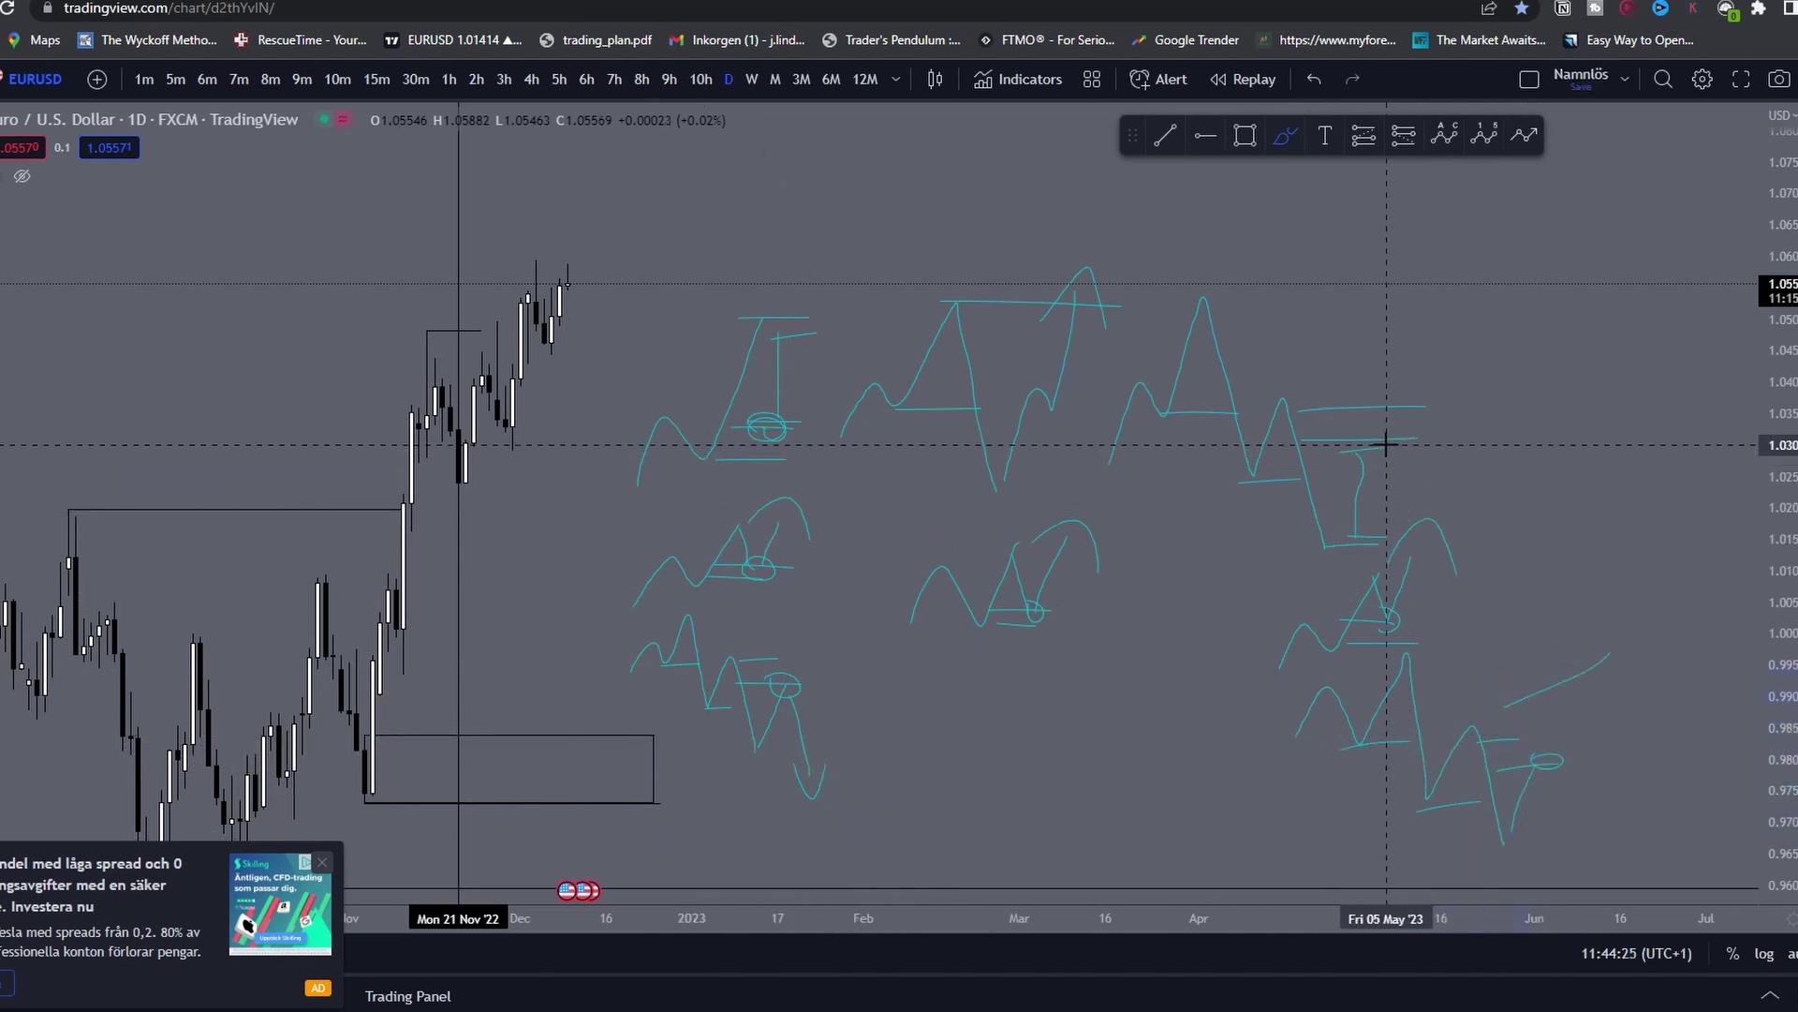
Step: Circle the area between the rightmost pattern's upper levels and sketch a small zigzag beside it with marked levels
{"action": "left_click_drag", "start_coordinate": [1369, 412], "coordinate": [1353, 415]}
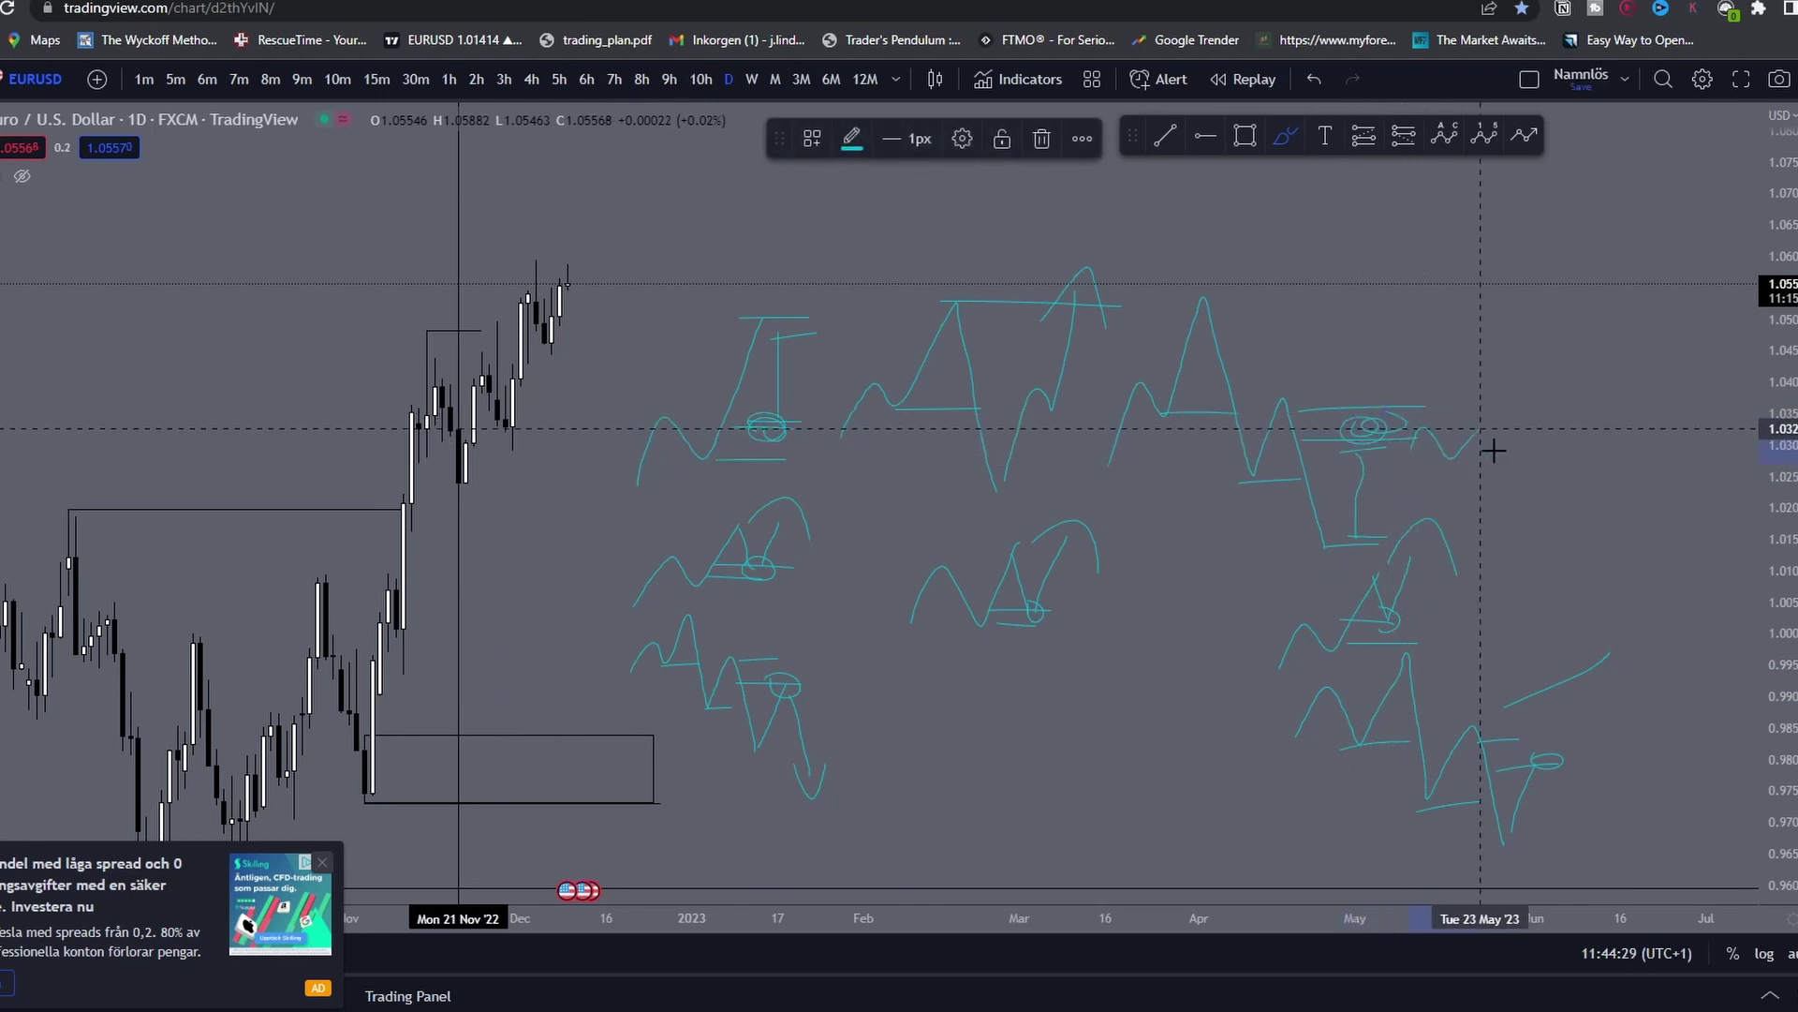
{"action": "key", "text": "ctrl+z"}
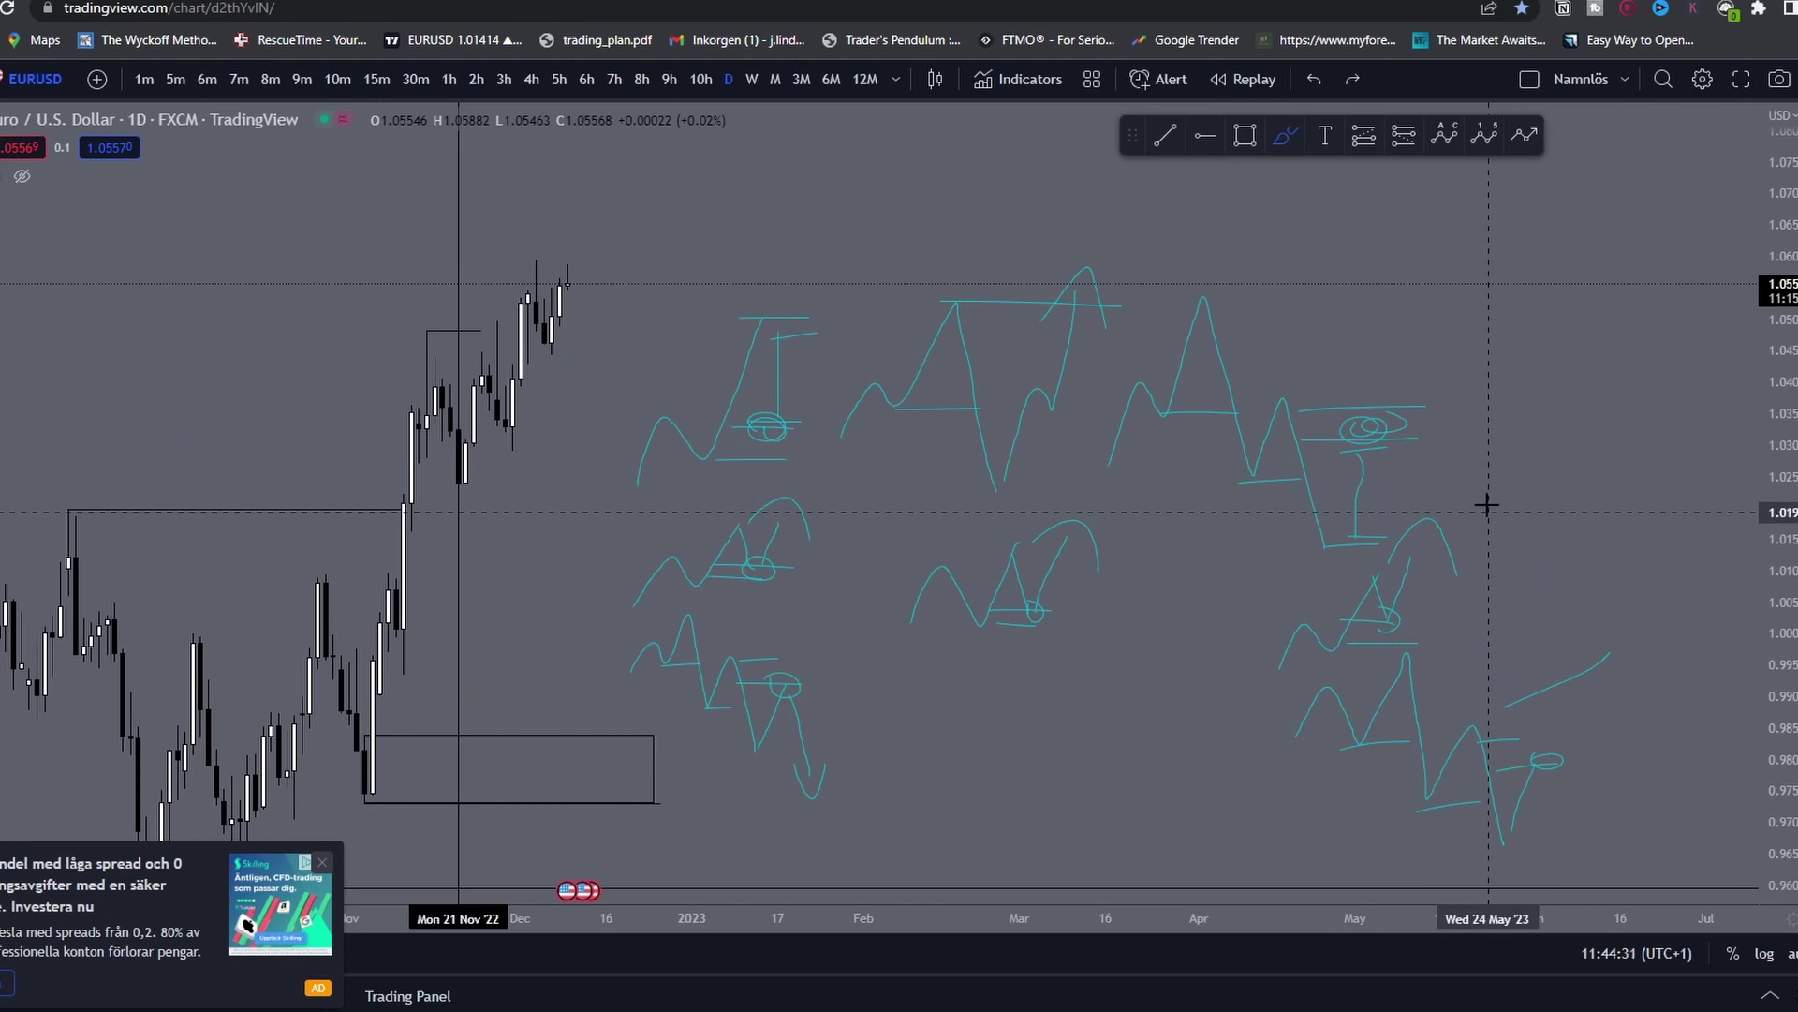
{"action": "left_click_drag", "start_coordinate": [1417, 468], "coordinate": [1467, 477]}
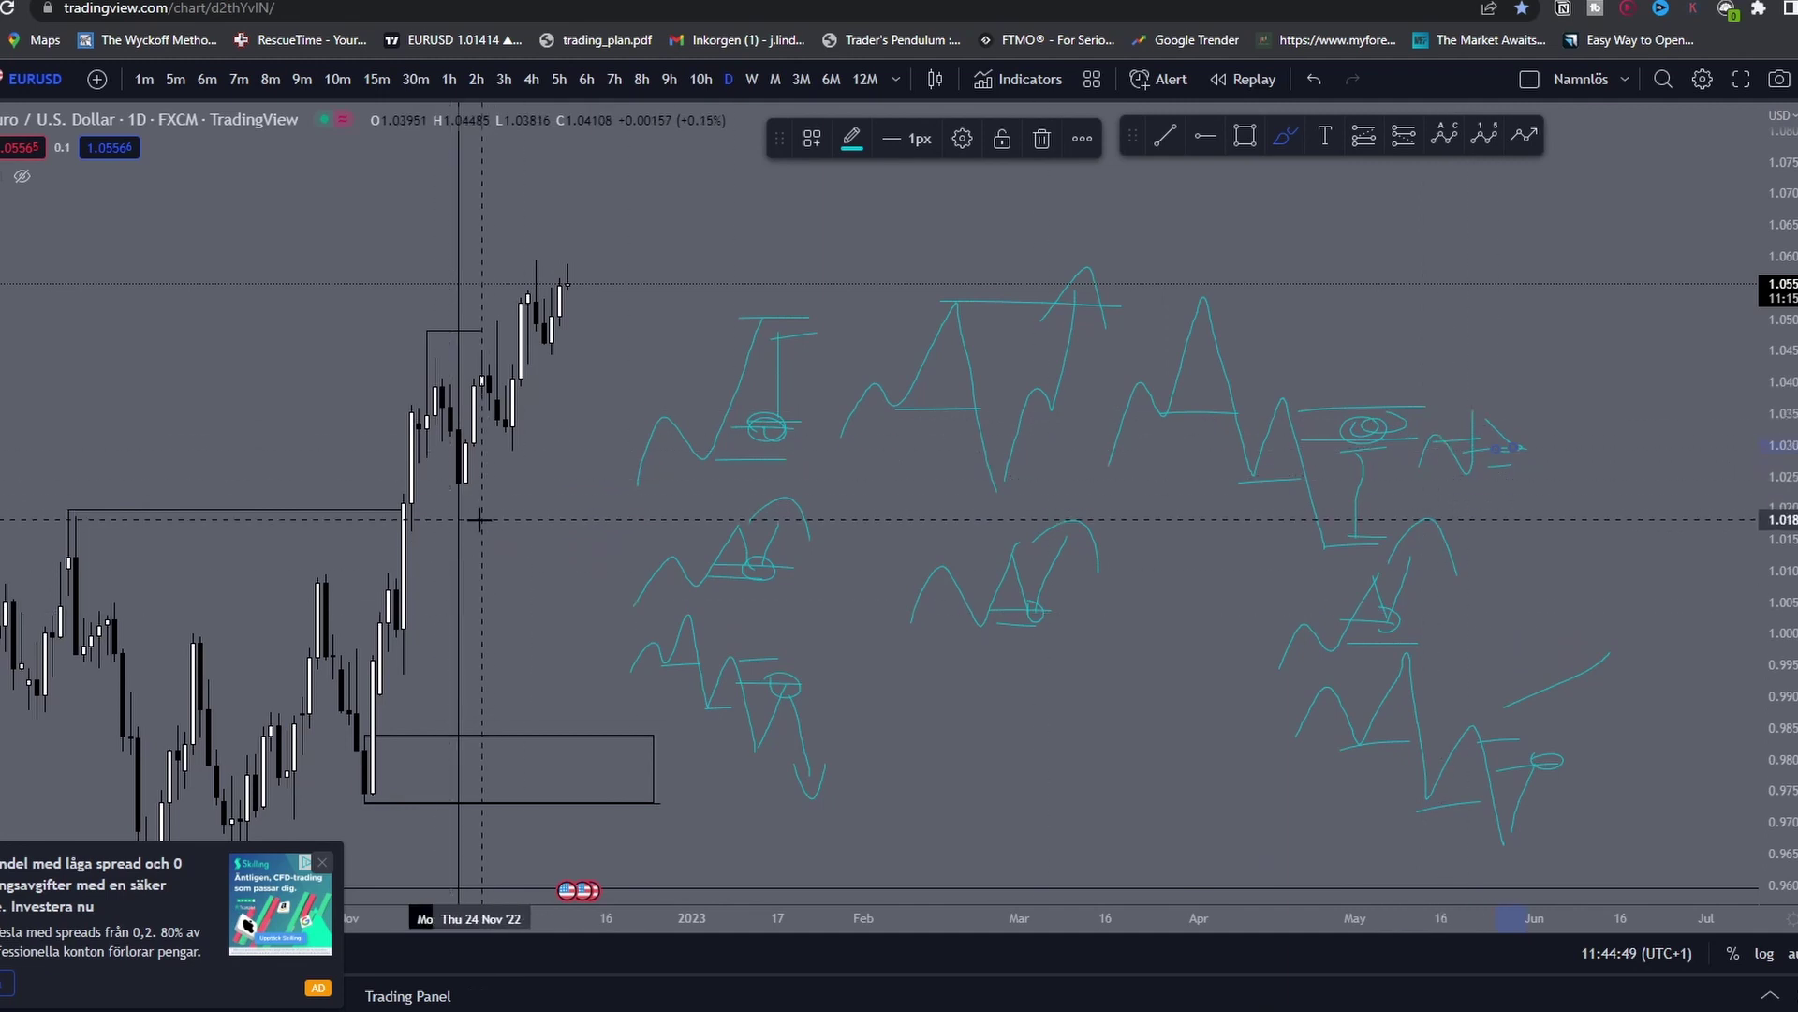
Step: Sketch and undo a stepped decline into the demand zone, and delete all the freehand pattern sketches
{"action": "mouse_move", "coordinate": [477, 517]}
{"action": "left_mouse_down"}
{"action": "mouse_move", "coordinate": [505, 602]}
{"action": "mouse_move", "coordinate": [610, 754]}
{"action": "mouse_move", "coordinate": [562, 739]}
{"action": "mouse_move", "coordinate": [635, 773]}
{"action": "mouse_move", "coordinate": [560, 778]}
{"action": "left_mouse_up"}
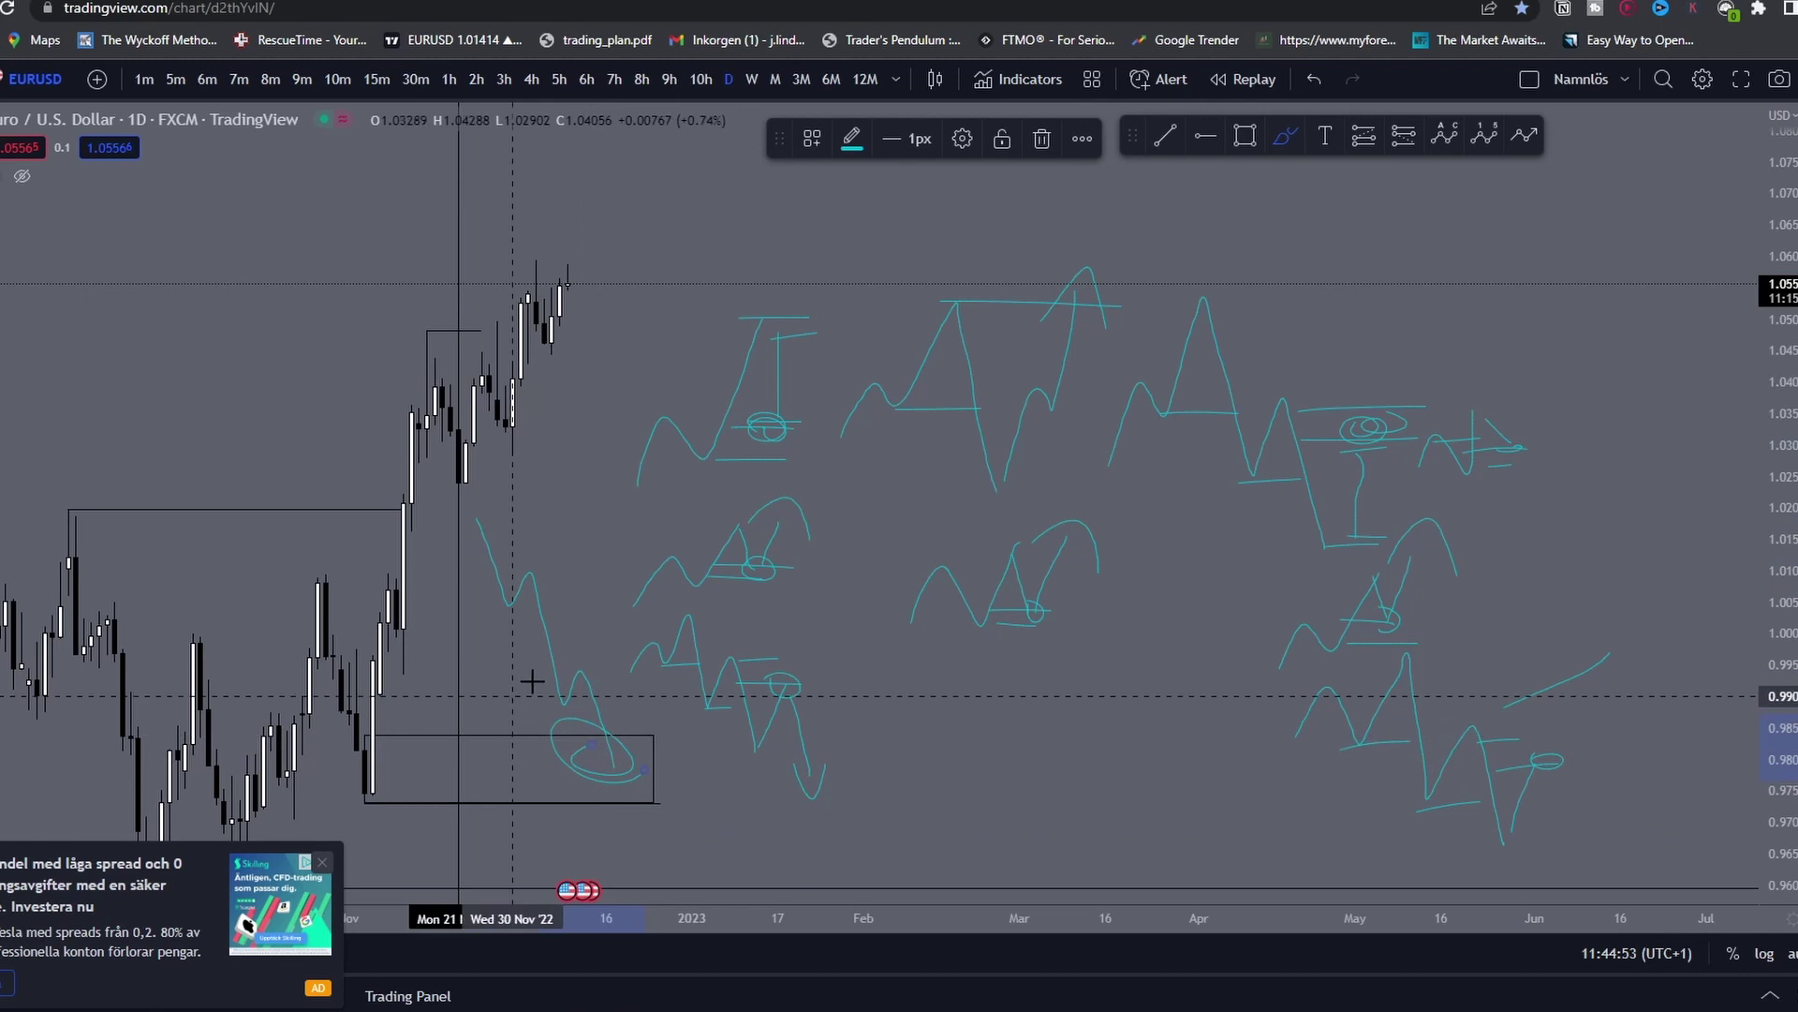
{"action": "key", "text": "ctrl+z"}
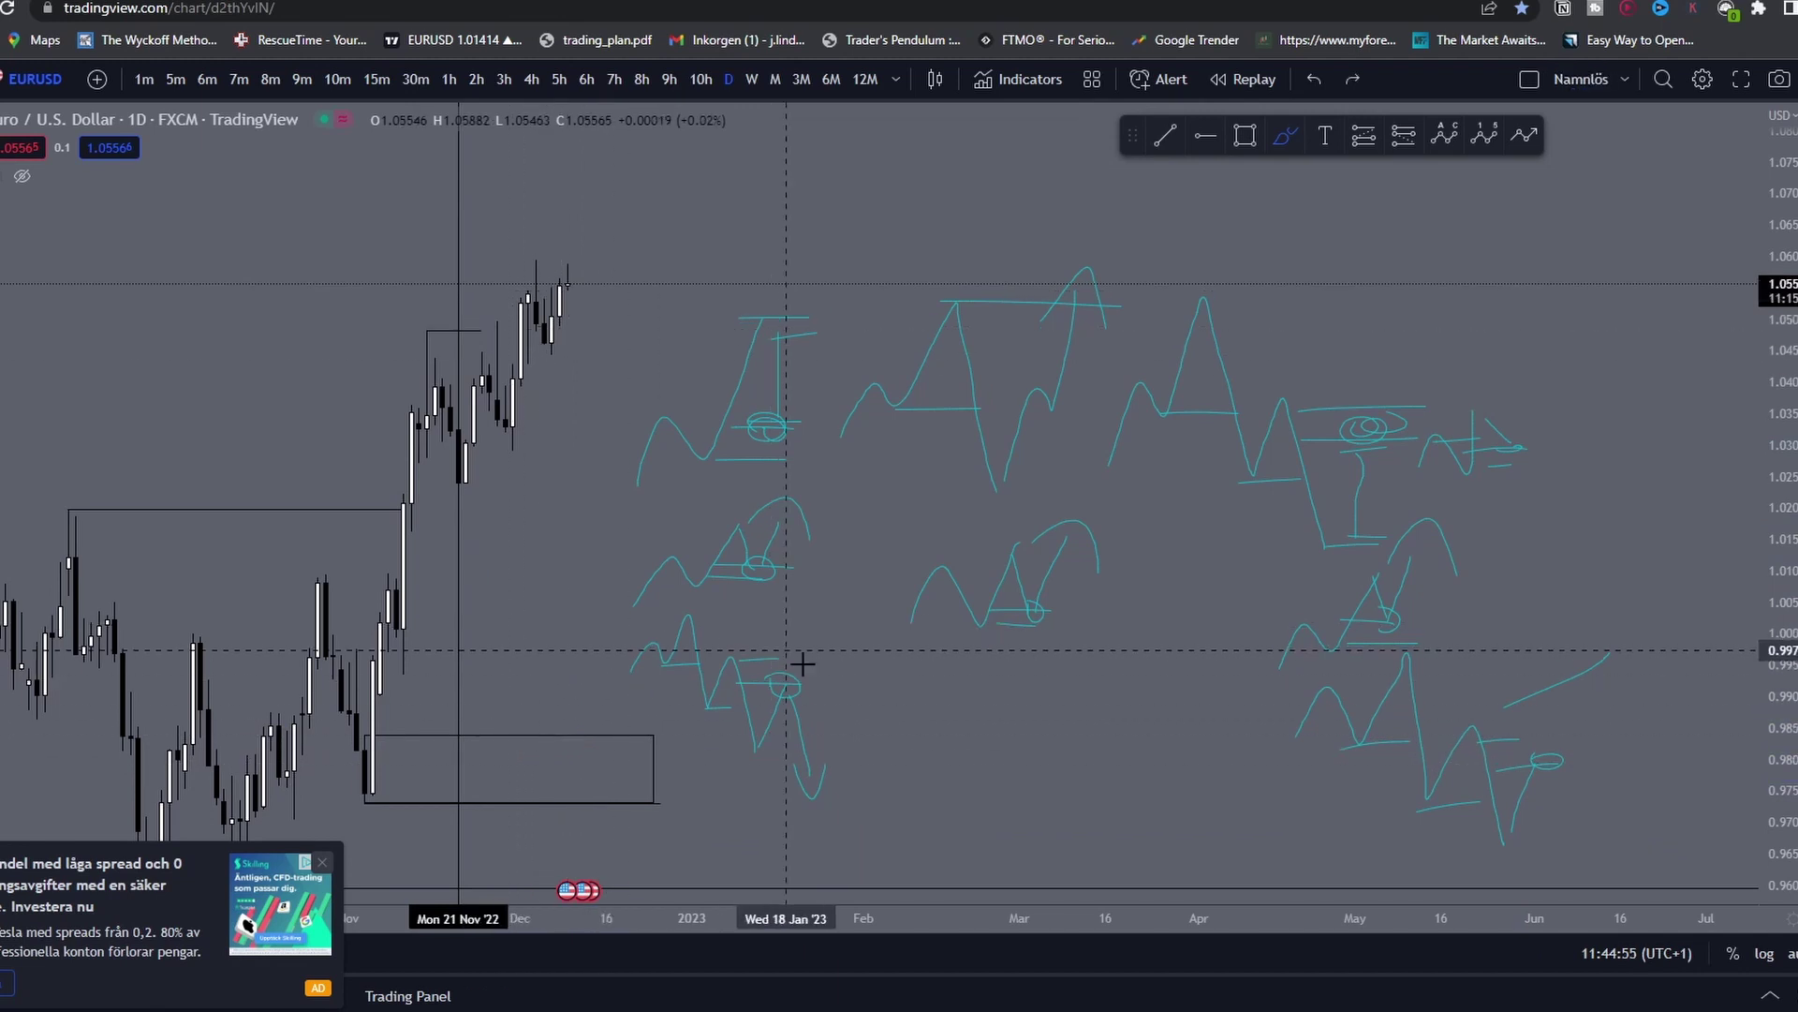
{"action": "left_click_drag", "start_coordinate": [1617, 931], "coordinate": [1133, 286]}
{"action": "key", "text": "Delete"}
{"action": "left_click_drag", "start_coordinate": [1208, 686], "coordinate": [921, 328]}
{"action": "key", "text": "Delete"}
{"action": "left_click_drag", "start_coordinate": [948, 590], "coordinate": [645, 285]}
{"action": "key", "text": "Delete"}
{"action": "left_click_drag", "start_coordinate": [952, 796], "coordinate": [701, 615]}
{"action": "key", "text": "Delete"}
Step: Switch the EURUSD chart from daily to the 4-hour timeframe
{"action": "left_click_drag", "start_coordinate": [573, 438], "coordinate": [803, 424]}
{"action": "scroll", "coordinate": [1075, 404], "scroll_direction": "down", "scroll_amount": 3}
{"action": "left_click_drag", "start_coordinate": [1312, 390], "coordinate": [1465, 409]}
{"action": "left_click_drag", "start_coordinate": [1774, 489], "coordinate": [1772, 440]}
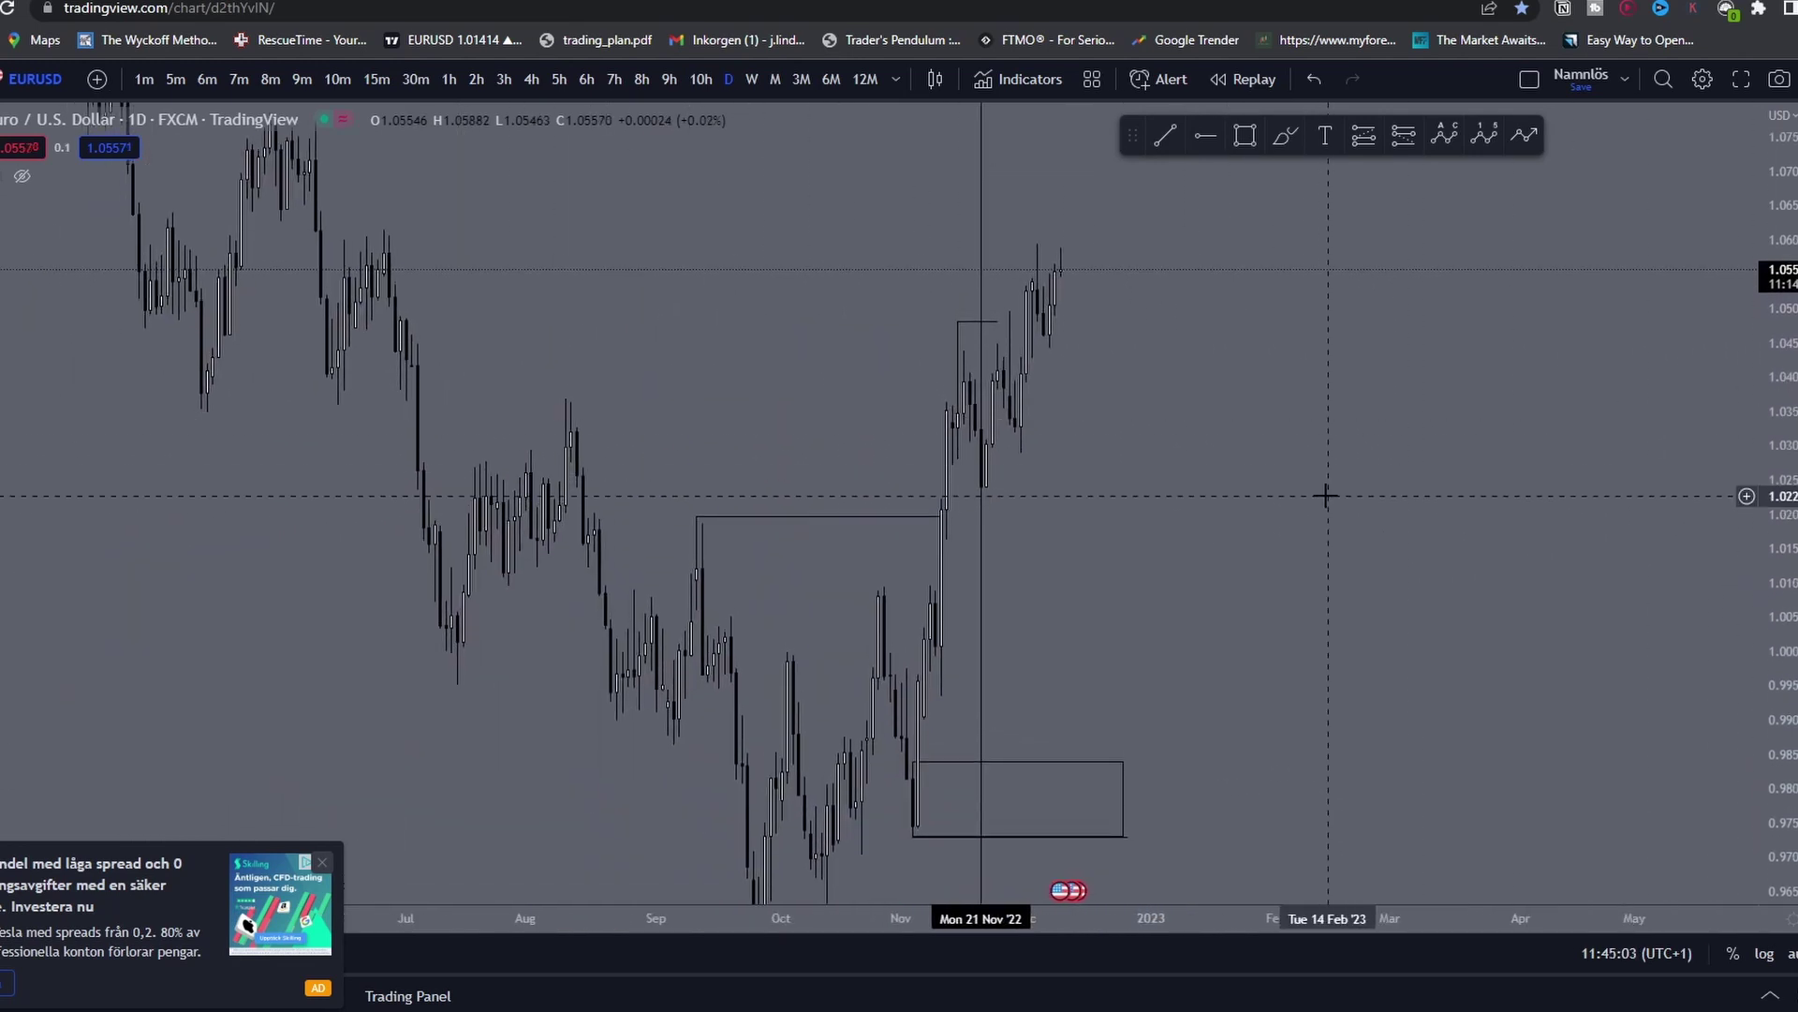
{"action": "left_click", "coordinate": [531, 80]}
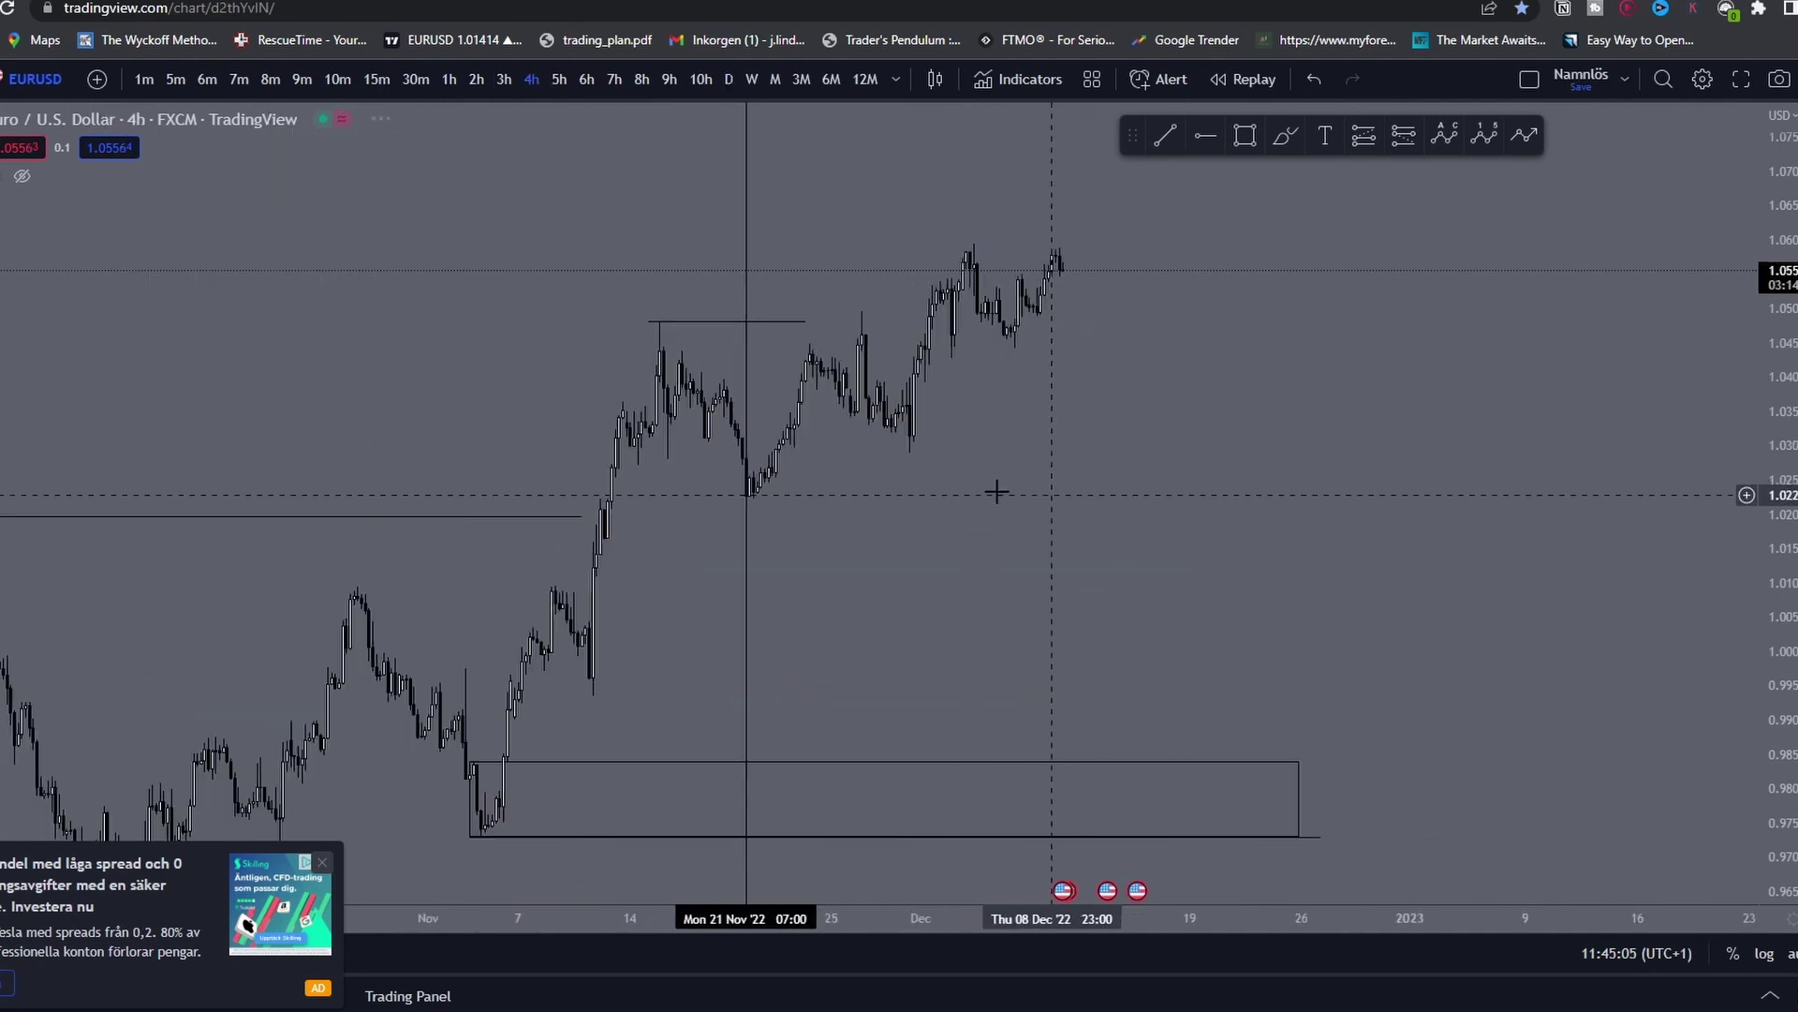
Step: Examine the 4-hour price action between the demand zone and the mid-November high, around the 21 November line
{"action": "mouse_move", "coordinate": [894, 506]}
{"action": "left_mouse_down"}
{"action": "mouse_move", "coordinate": [1014, 468]}
{"action": "mouse_move", "coordinate": [1140, 374]}
{"action": "mouse_move", "coordinate": [1179, 388]}
{"action": "left_mouse_up"}
{"action": "key", "text": "ctrl+z"}
{"action": "key", "text": "ctrl+z"}
{"action": "scroll", "coordinate": [1237, 474], "scroll_direction": "down", "scroll_amount": 2}
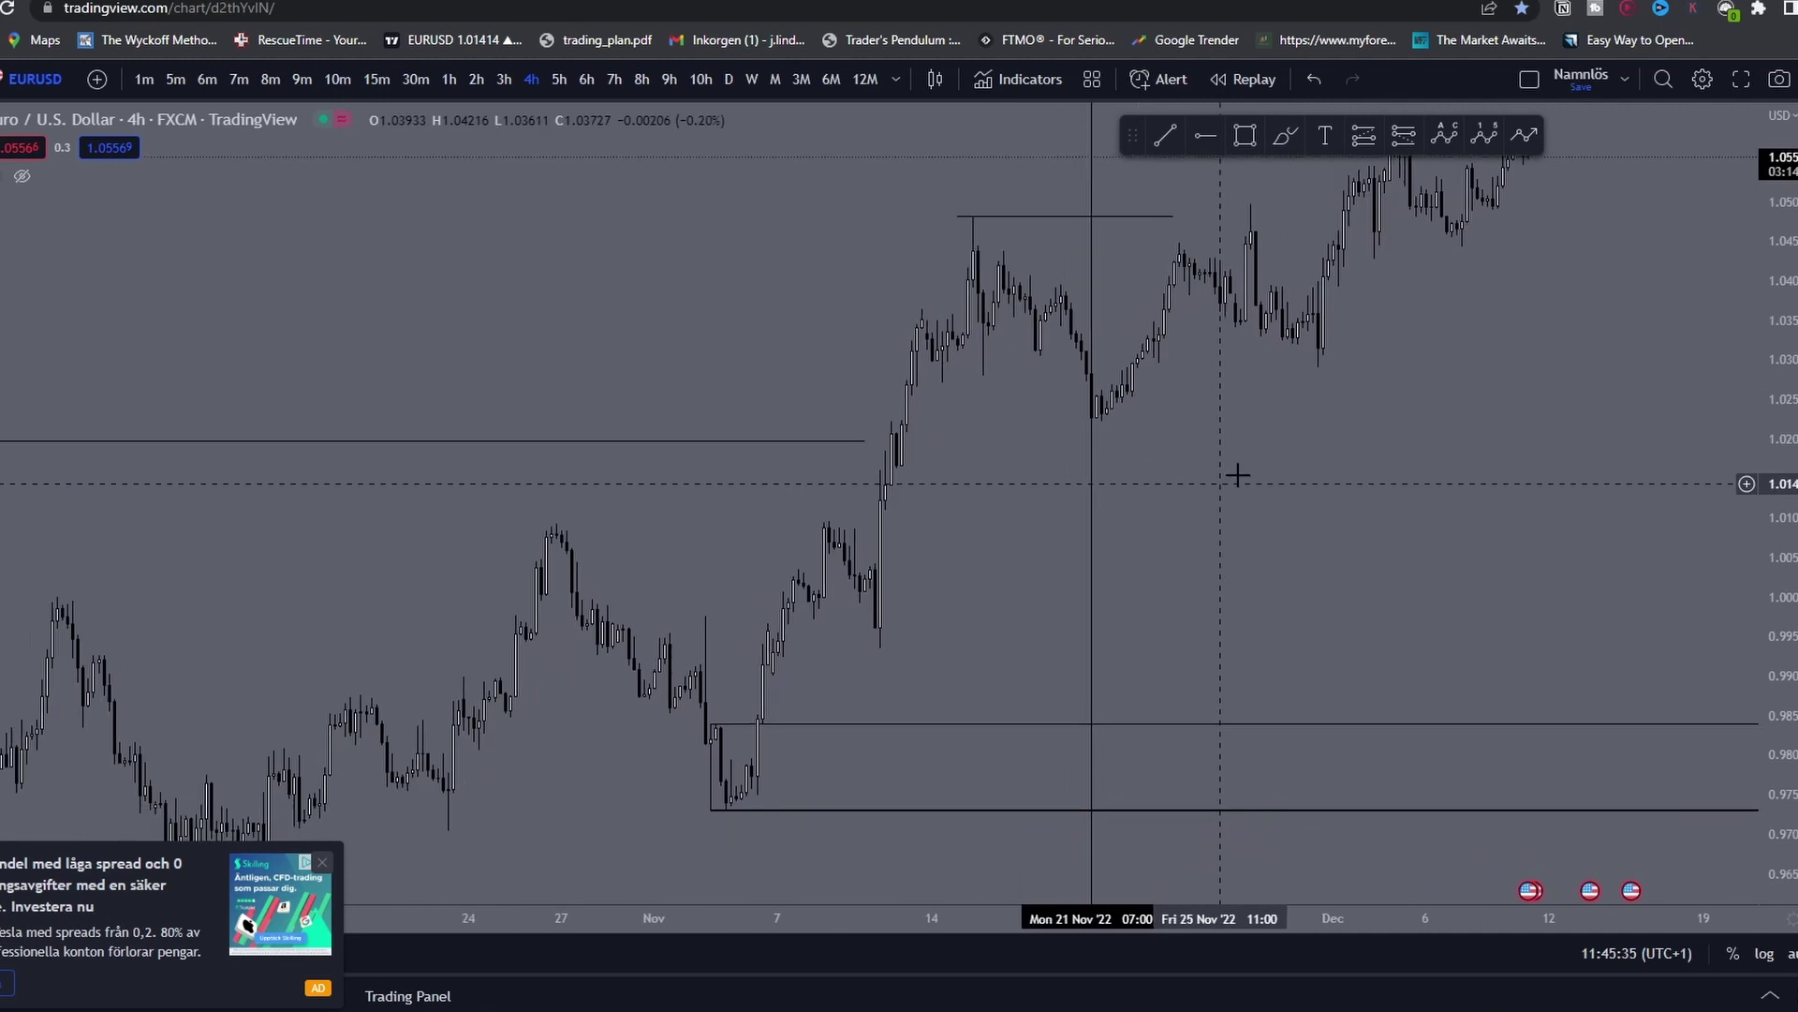
{"action": "left_click_drag", "start_coordinate": [1298, 473], "coordinate": [1257, 515]}
{"action": "left_click_drag", "start_coordinate": [1777, 562], "coordinate": [1777, 483]}
{"action": "left_click_drag", "start_coordinate": [1508, 459], "coordinate": [1115, 361]}
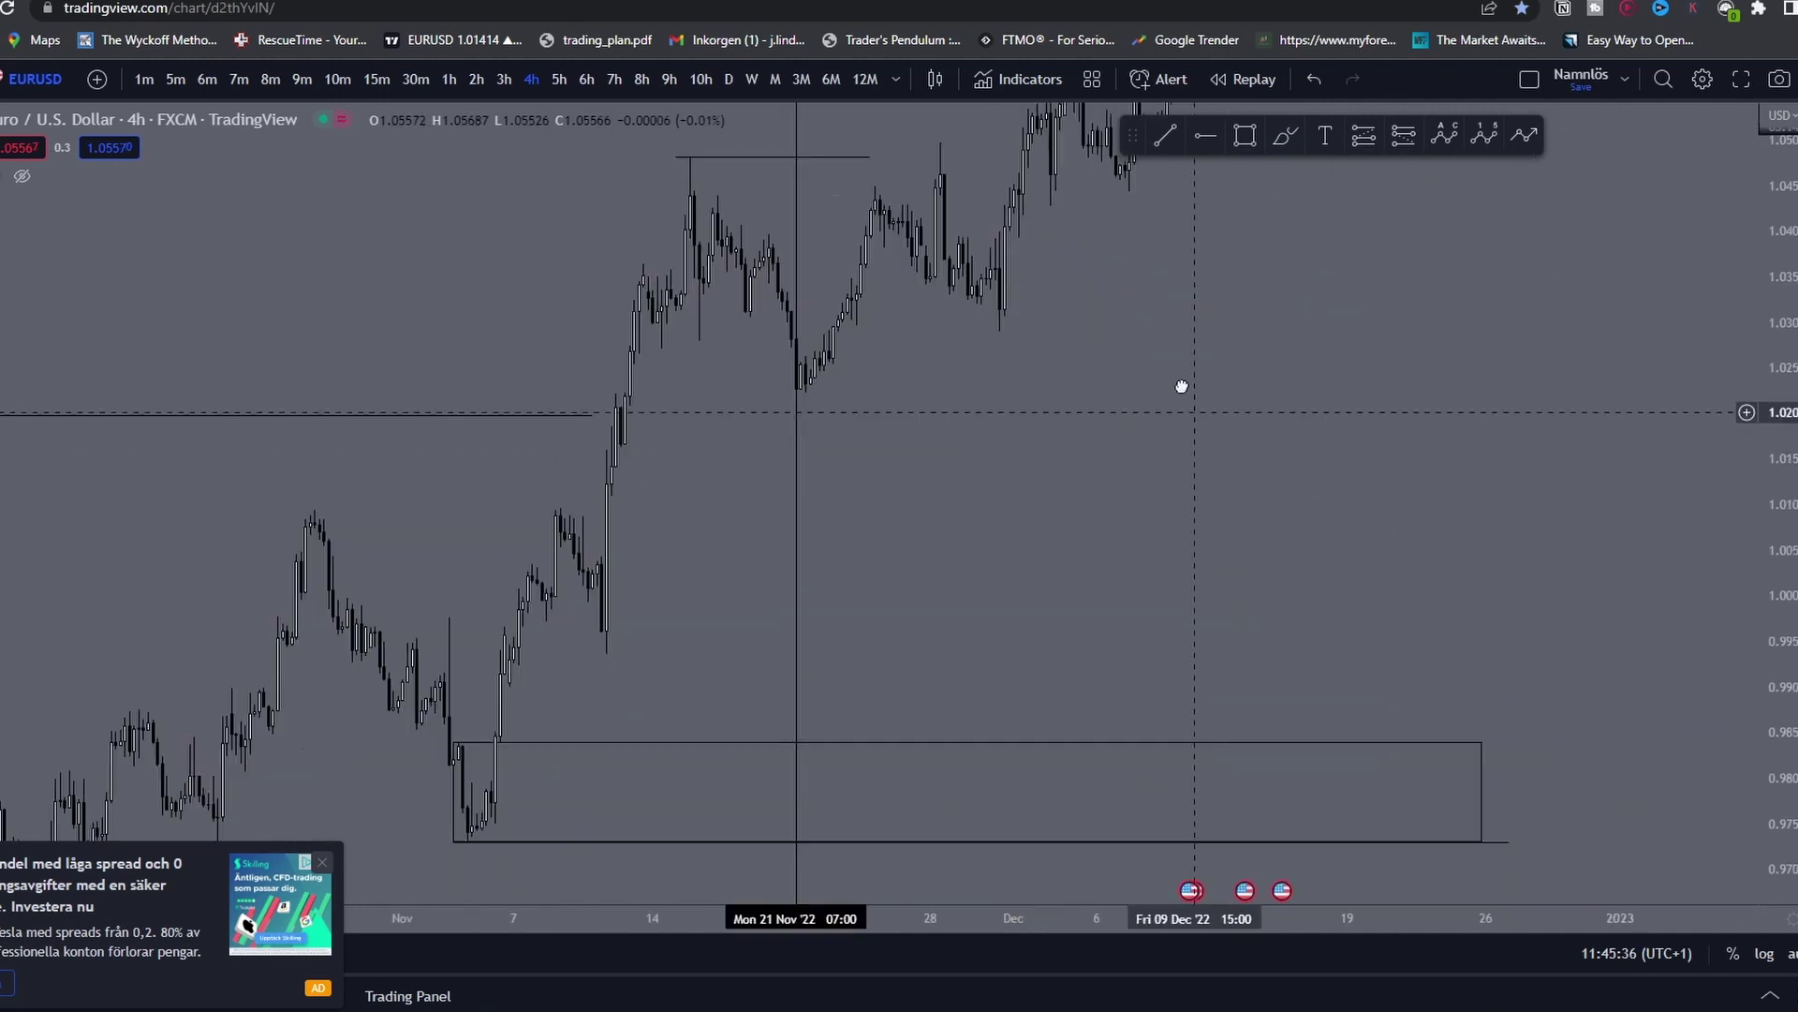
{"action": "left_click_drag", "start_coordinate": [1408, 736], "coordinate": [1176, 721]}
{"action": "left_click_drag", "start_coordinate": [947, 511], "coordinate": [1461, 630]}
{"action": "scroll", "coordinate": [1381, 579], "scroll_direction": "up", "scroll_amount": 2}
{"action": "scroll", "coordinate": [1382, 579], "scroll_direction": "up", "scroll_amount": 3}
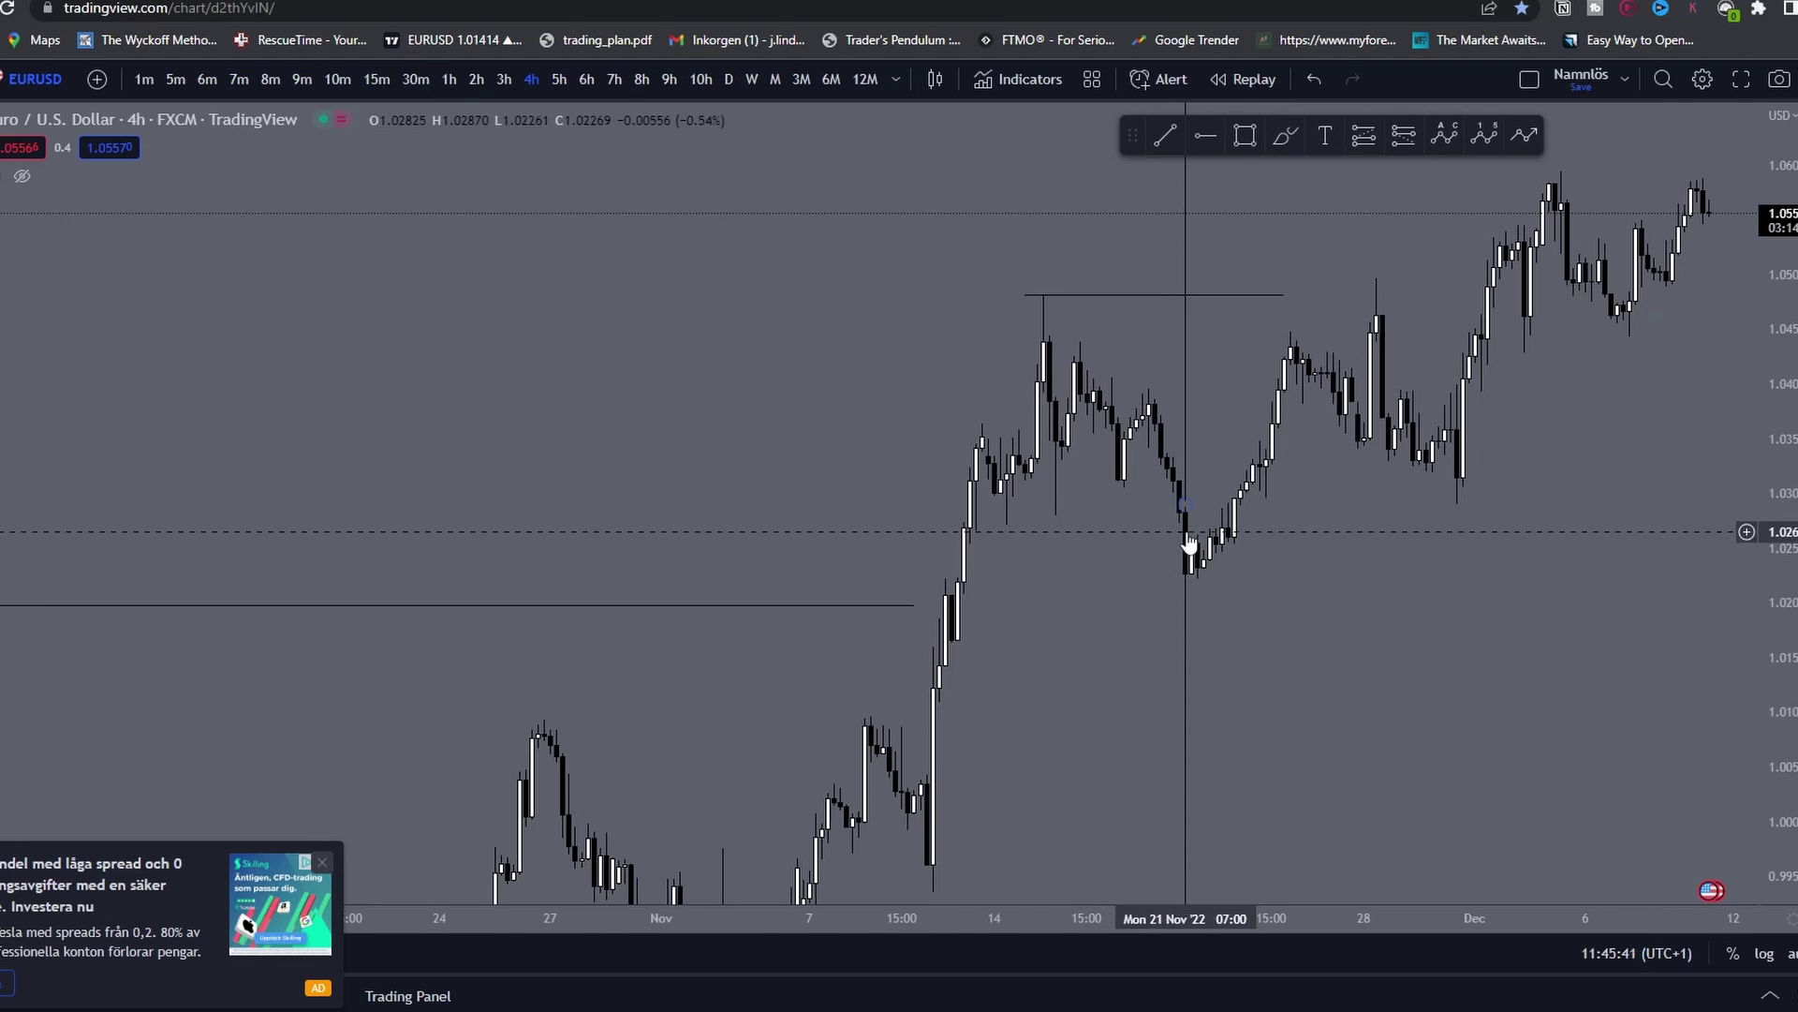
Step: Mark the mid-November 4-hour pullback low with a horizontal line extending to the candle that breaks it on 21 November
{"action": "left_click", "coordinate": [1164, 137]}
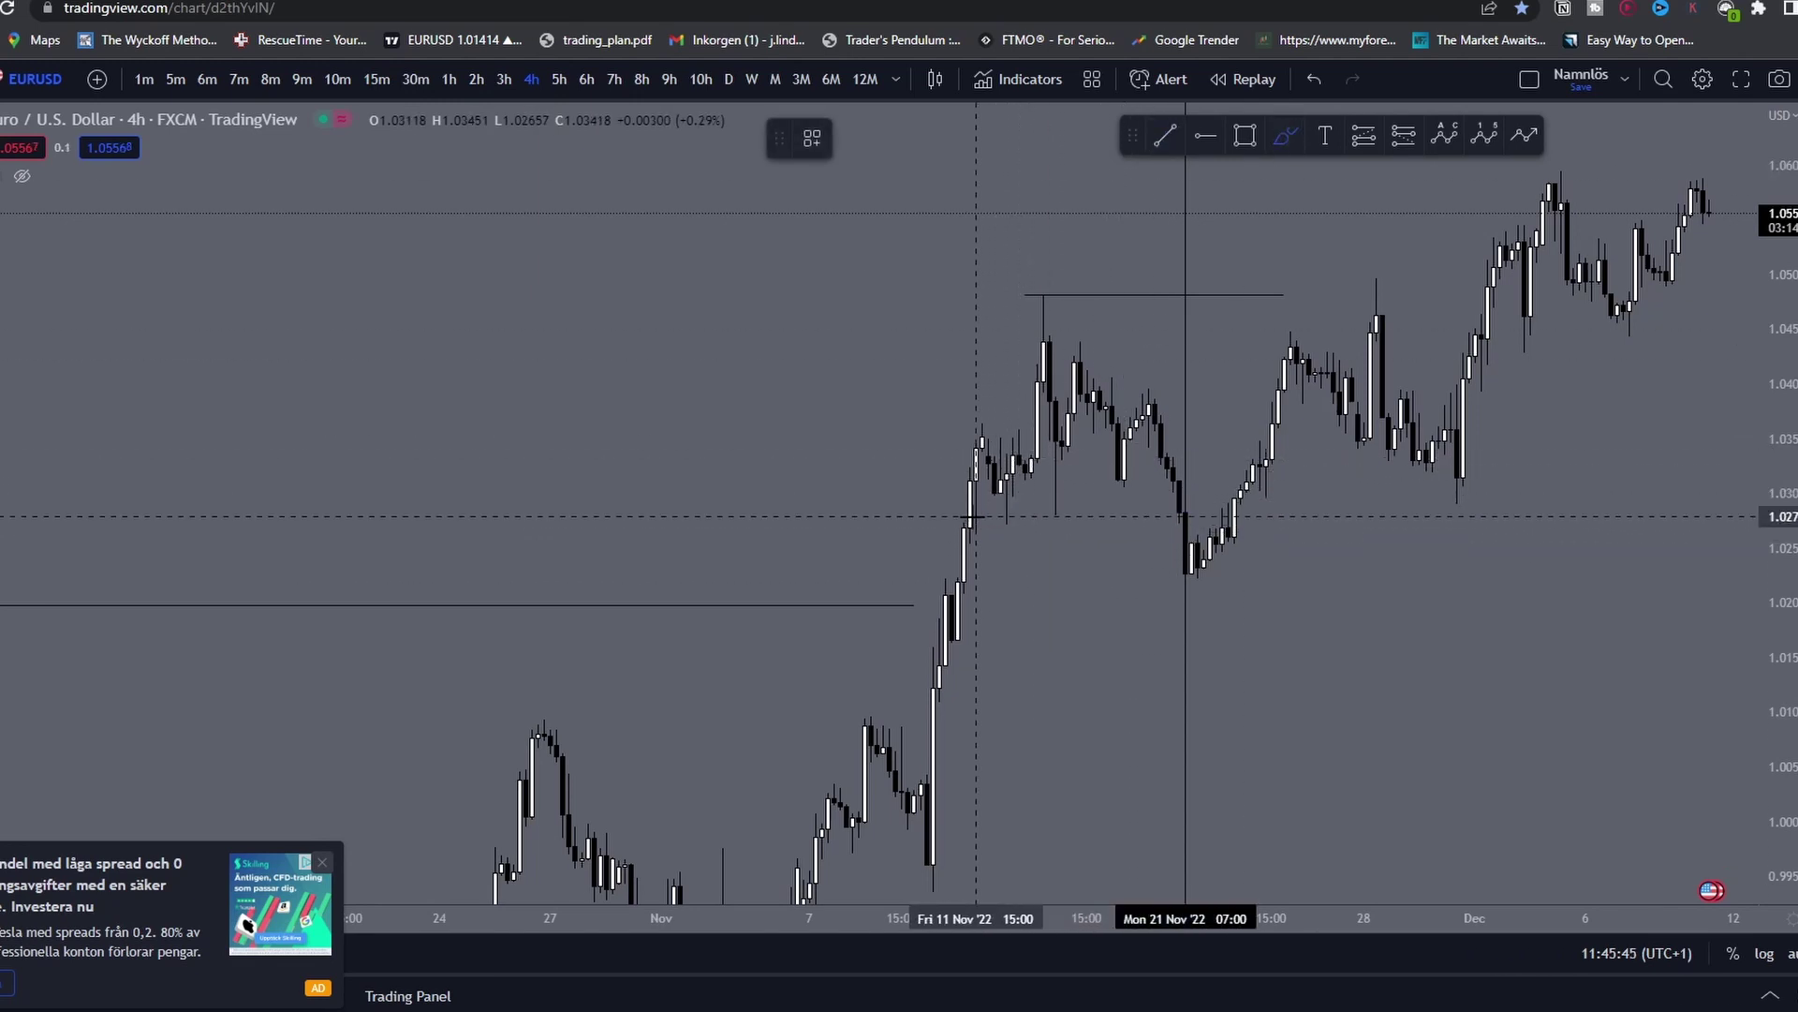
{"action": "left_click_drag", "start_coordinate": [976, 520], "coordinate": [1023, 441]}
{"action": "key", "text": "ctrl+z"}
{"action": "key", "text": "ctrl+z"}
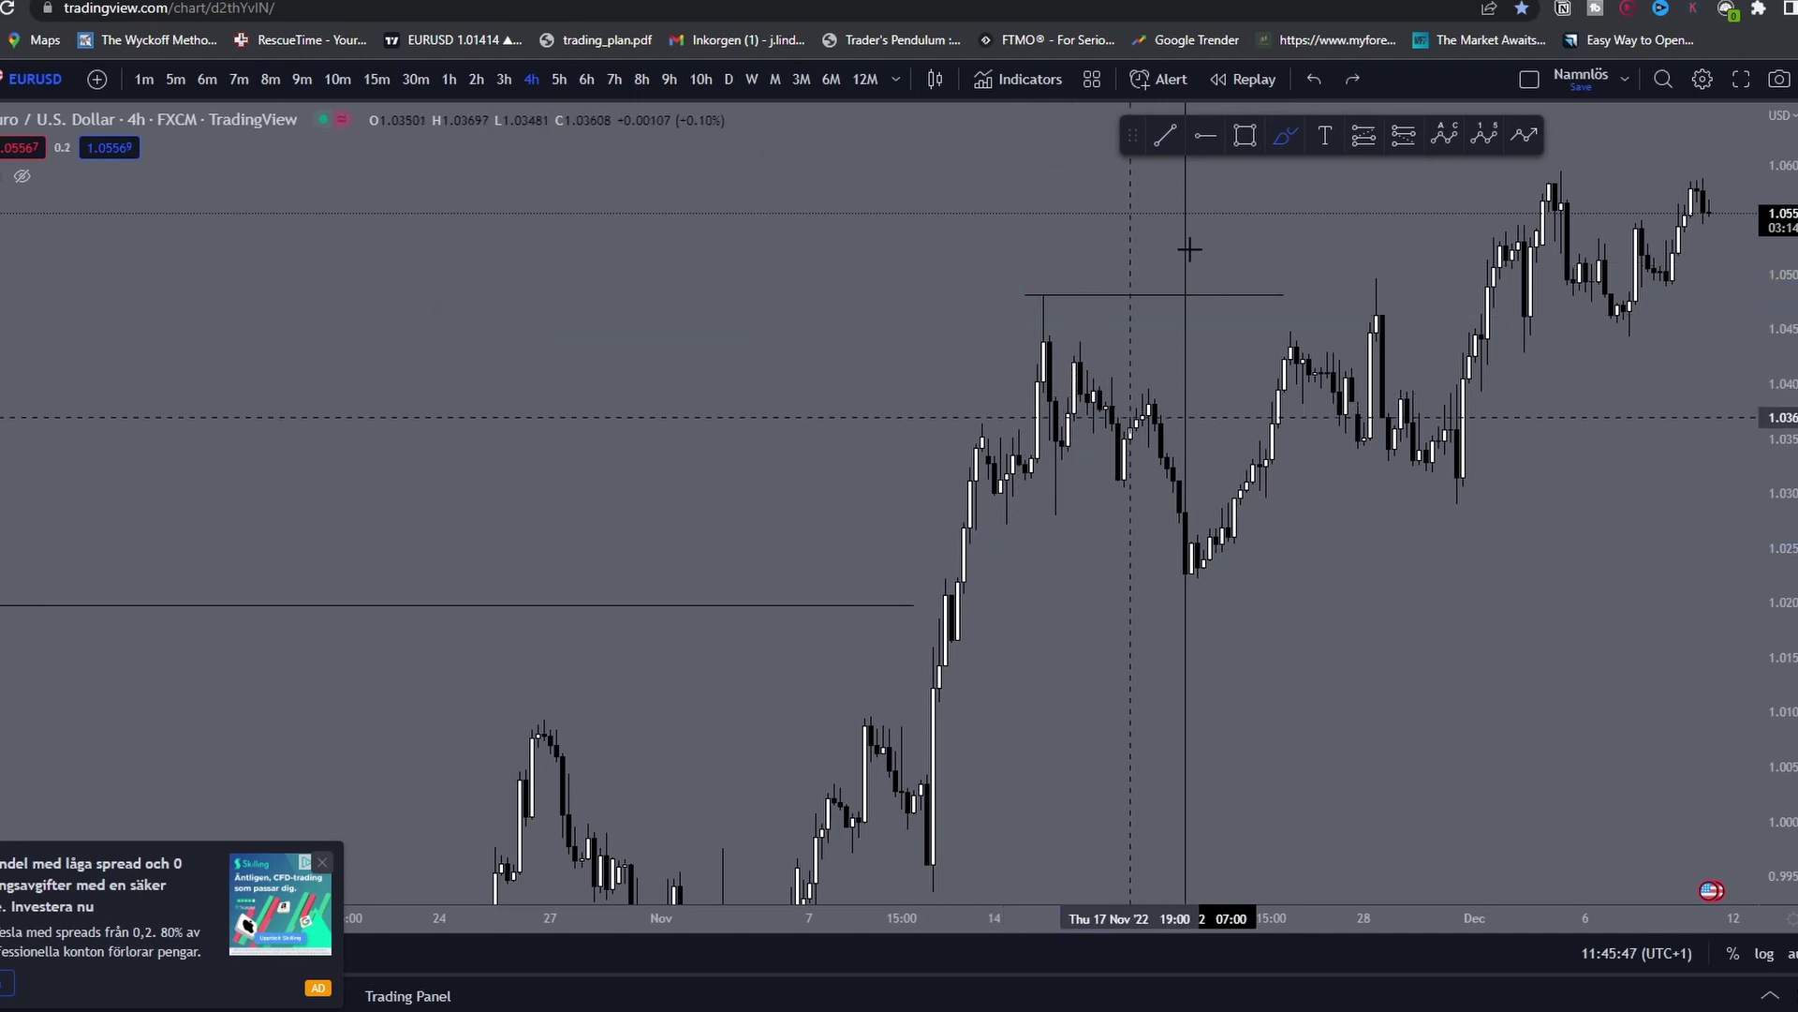
{"action": "left_click", "coordinate": [1185, 522]}
{"action": "left_click", "coordinate": [1256, 600]}
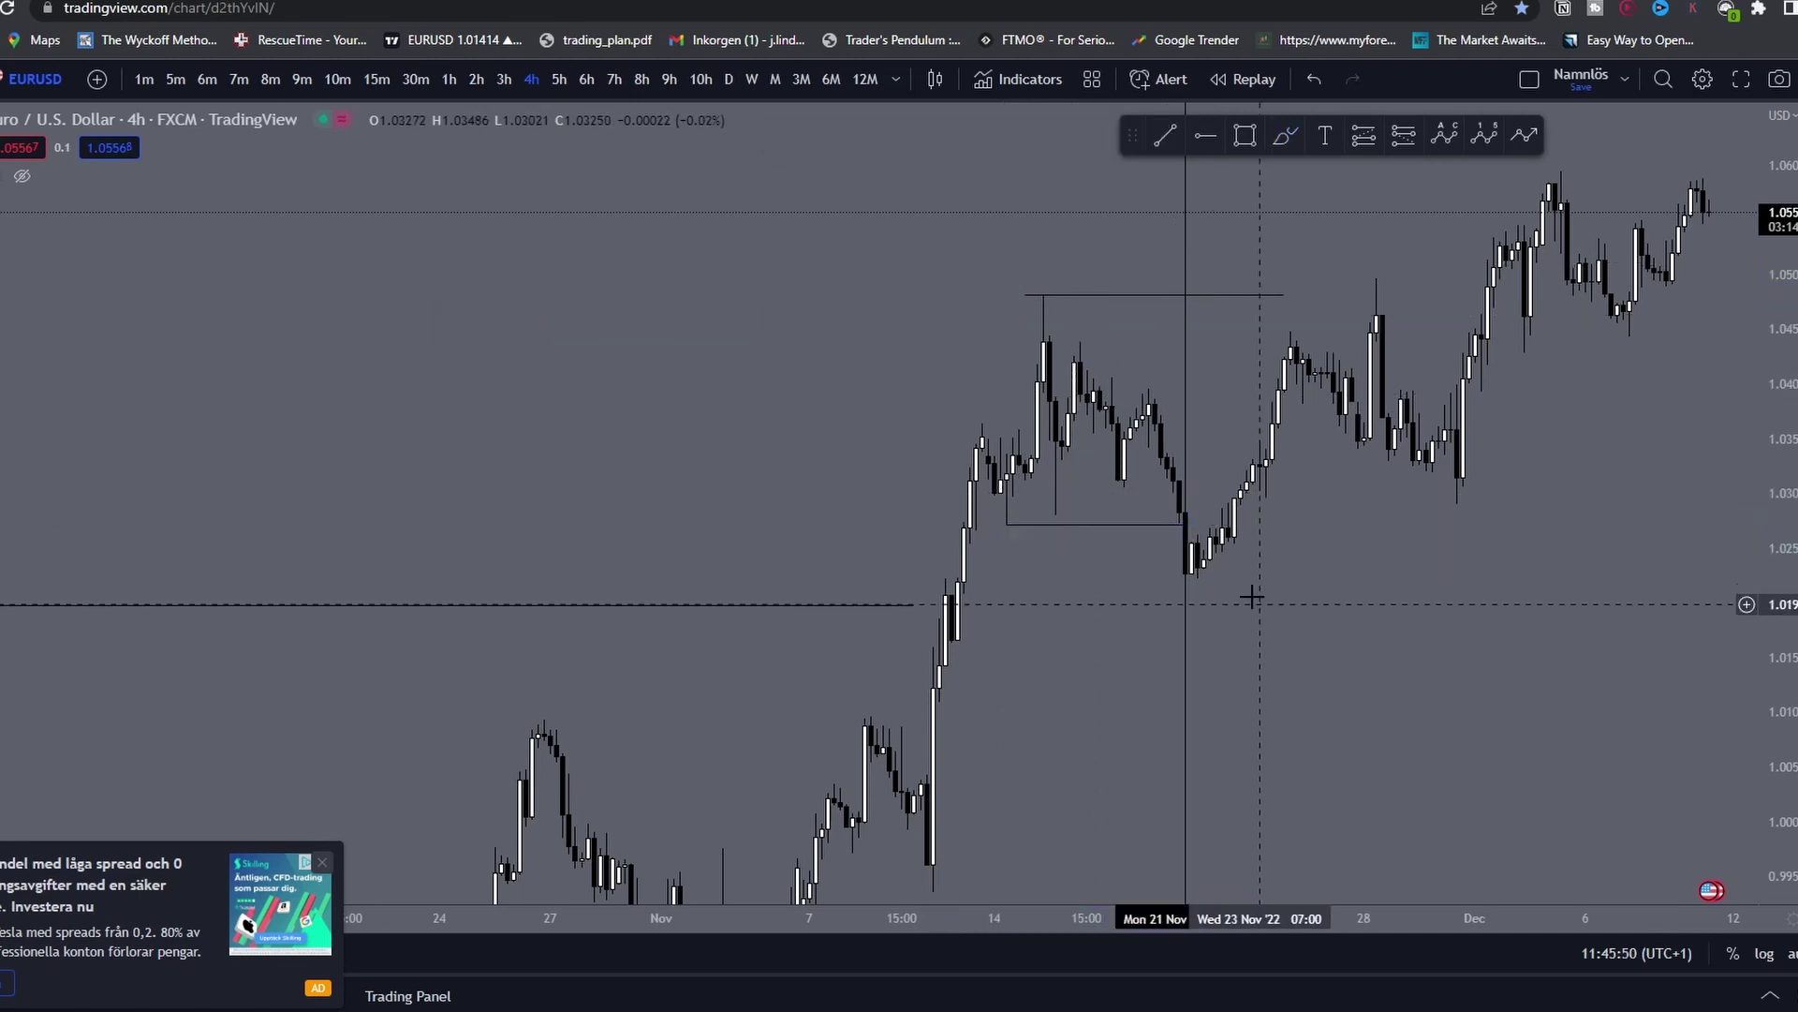
Step: Try sketching a rally and a decline from the 21 November low, undoing each sketch
{"action": "left_click_drag", "start_coordinate": [1365, 611], "coordinate": [1308, 566]}
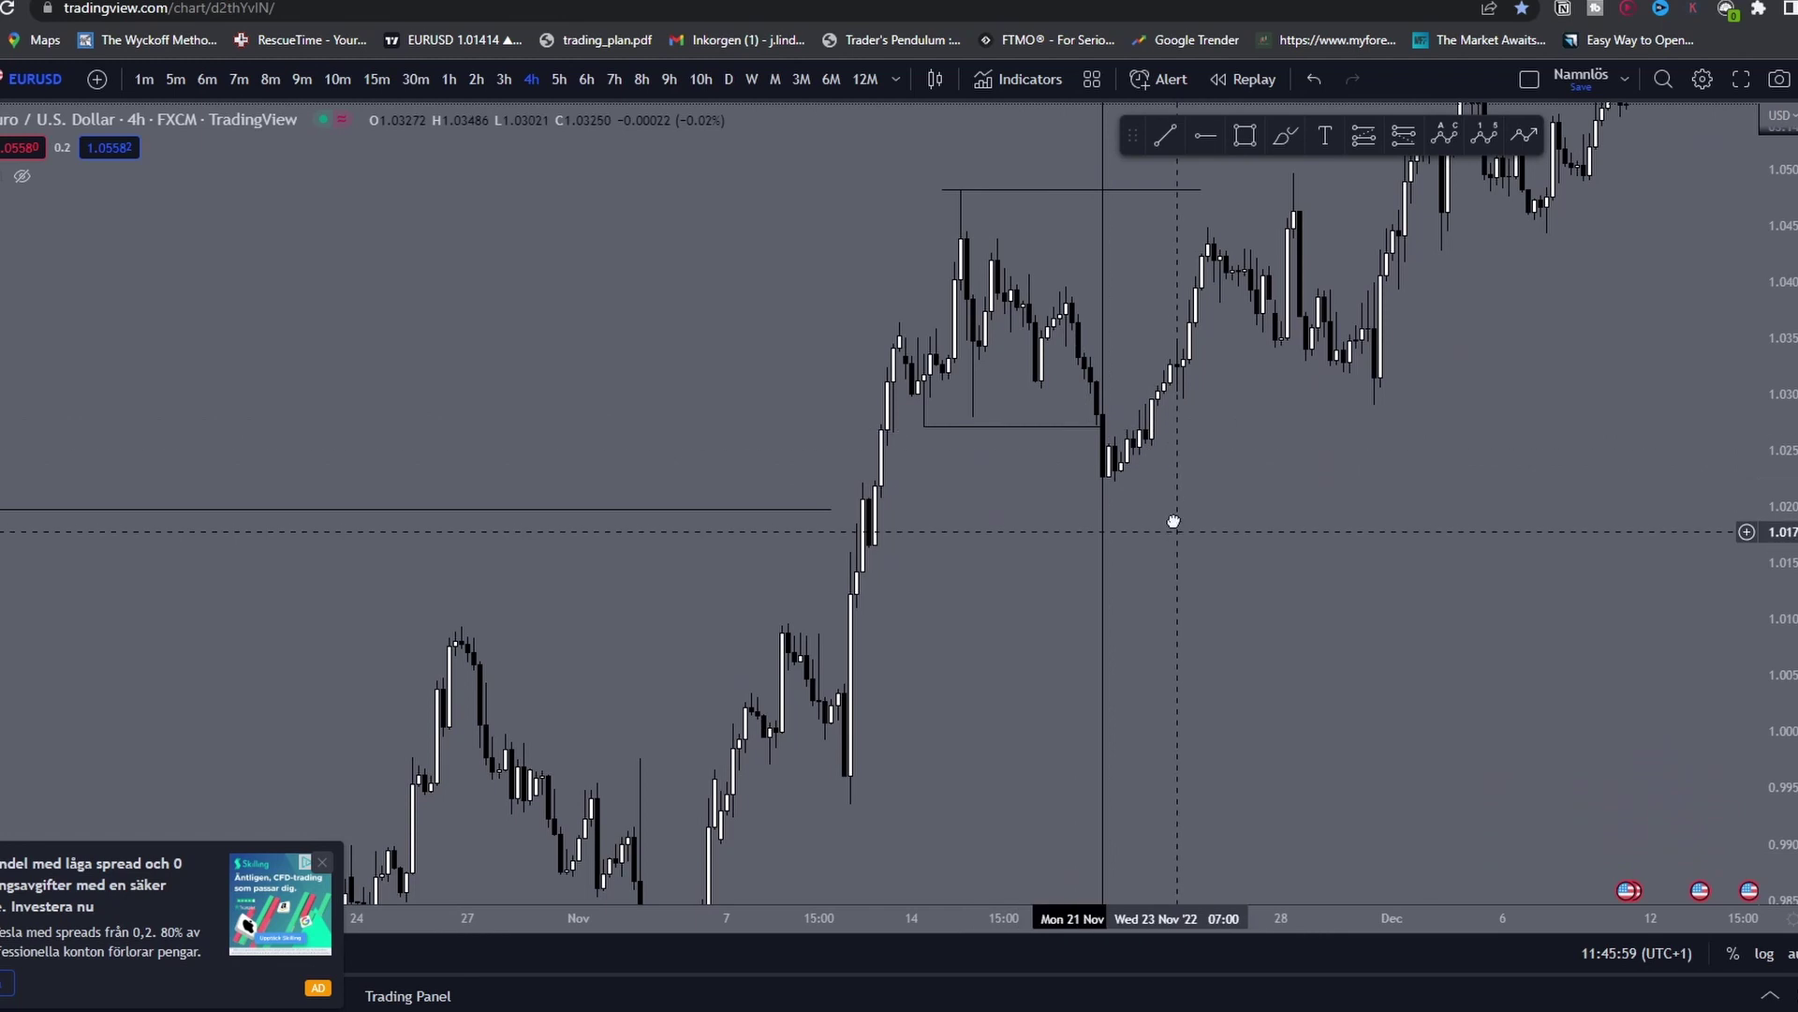
{"action": "left_click_drag", "start_coordinate": [1173, 522], "coordinate": [1099, 447]}
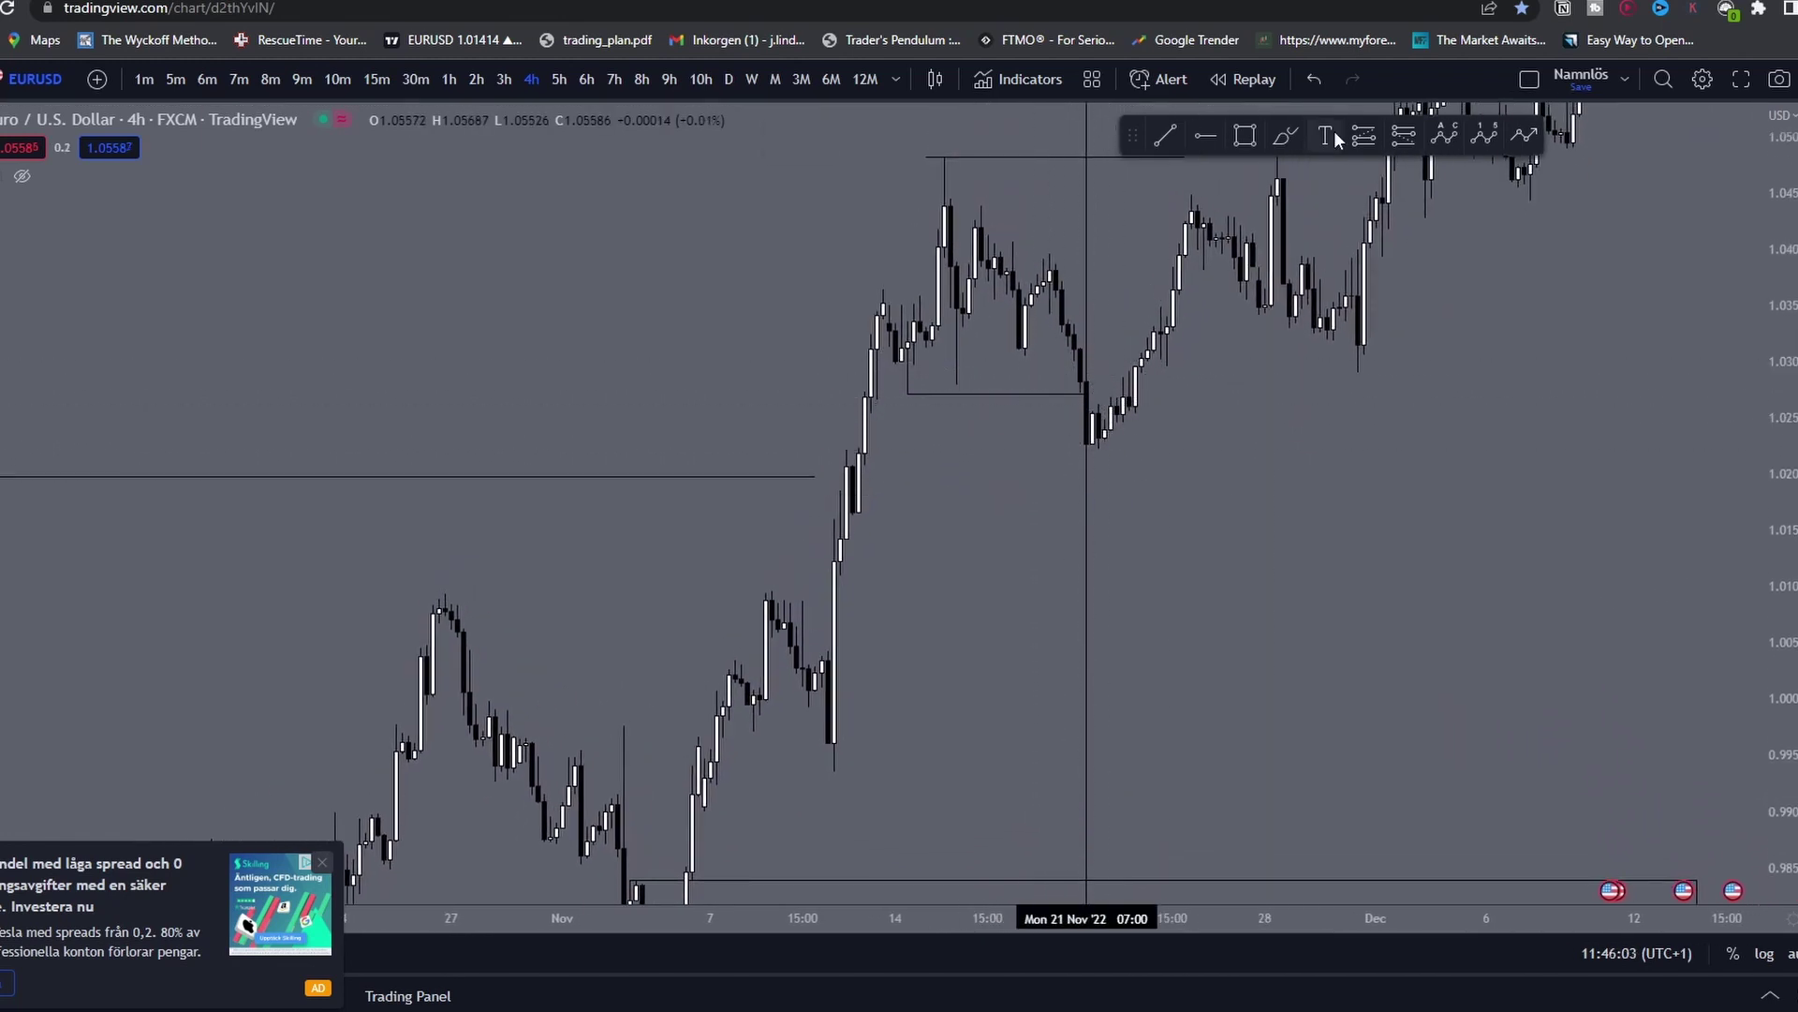
{"action": "left_click", "coordinate": [1286, 136]}
{"action": "left_click_drag", "start_coordinate": [1092, 441], "coordinate": [1166, 266]}
{"action": "key", "text": "ctrl+z"}
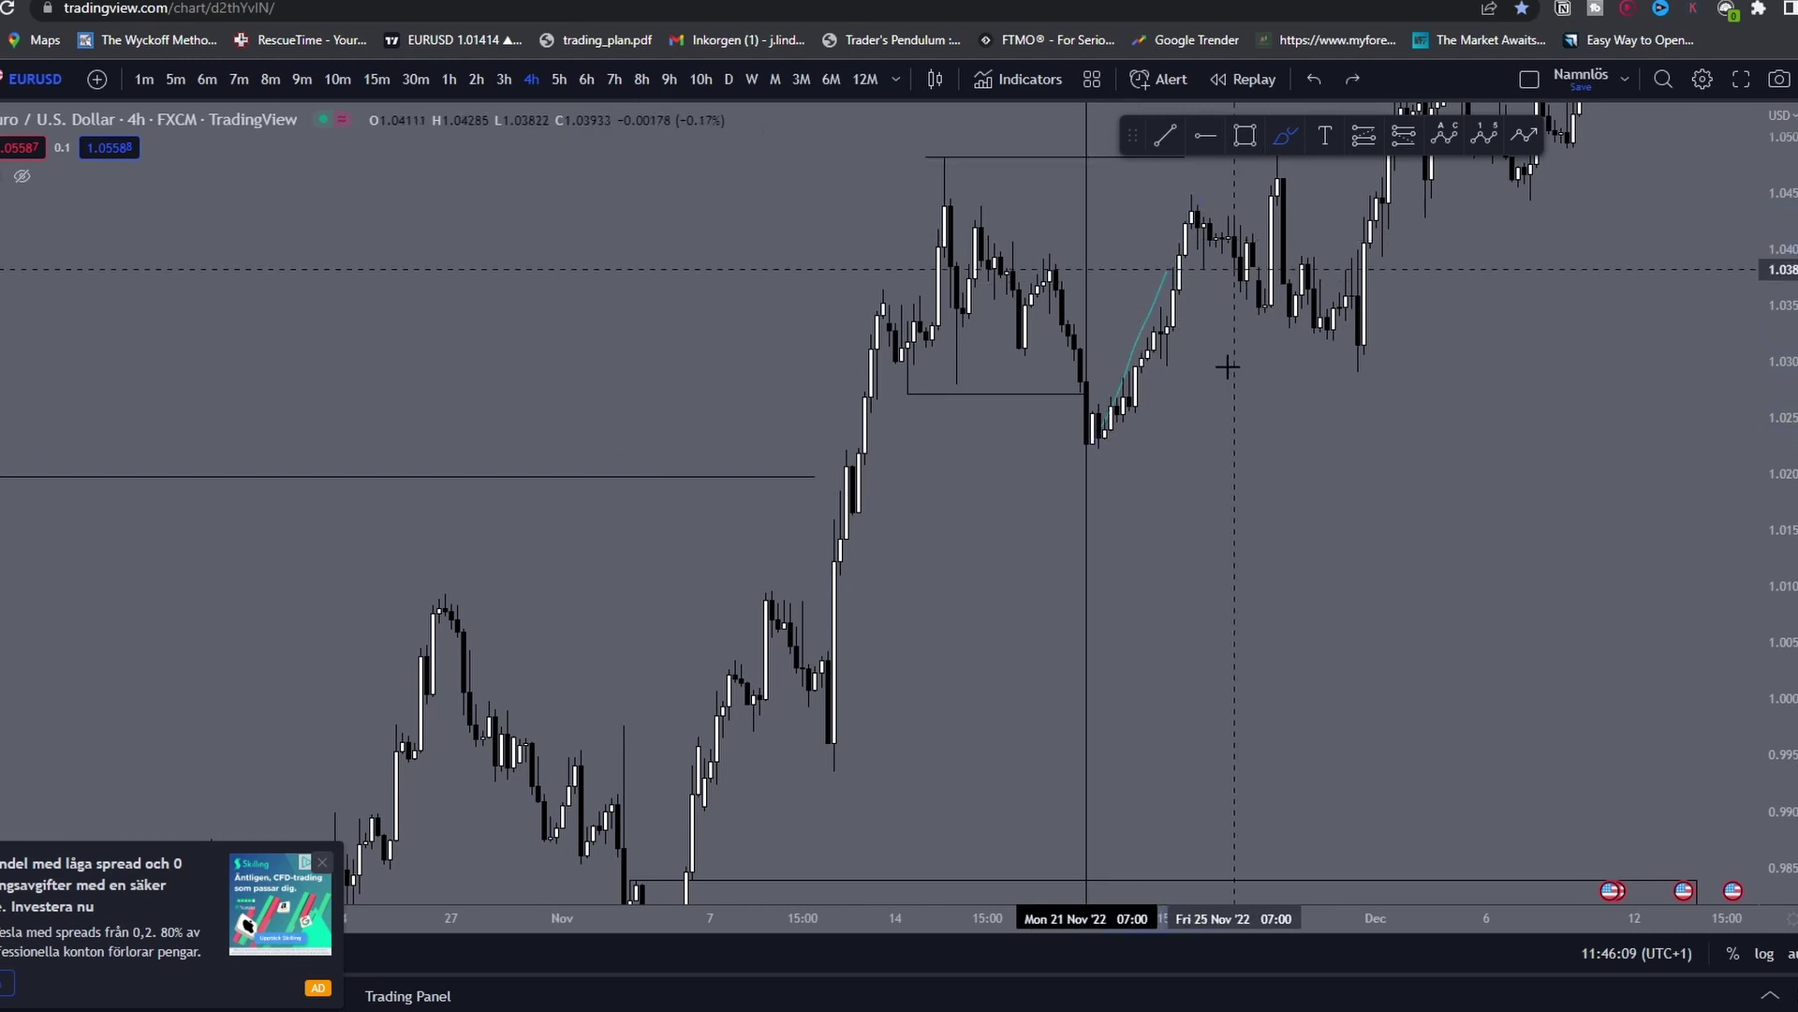
{"action": "mouse_move", "coordinate": [1089, 441]}
{"action": "left_mouse_down"}
{"action": "mouse_move", "coordinate": [1115, 571]}
{"action": "mouse_move", "coordinate": [1218, 707]}
{"action": "left_mouse_up"}
{"action": "key", "text": "ctrl+z"}
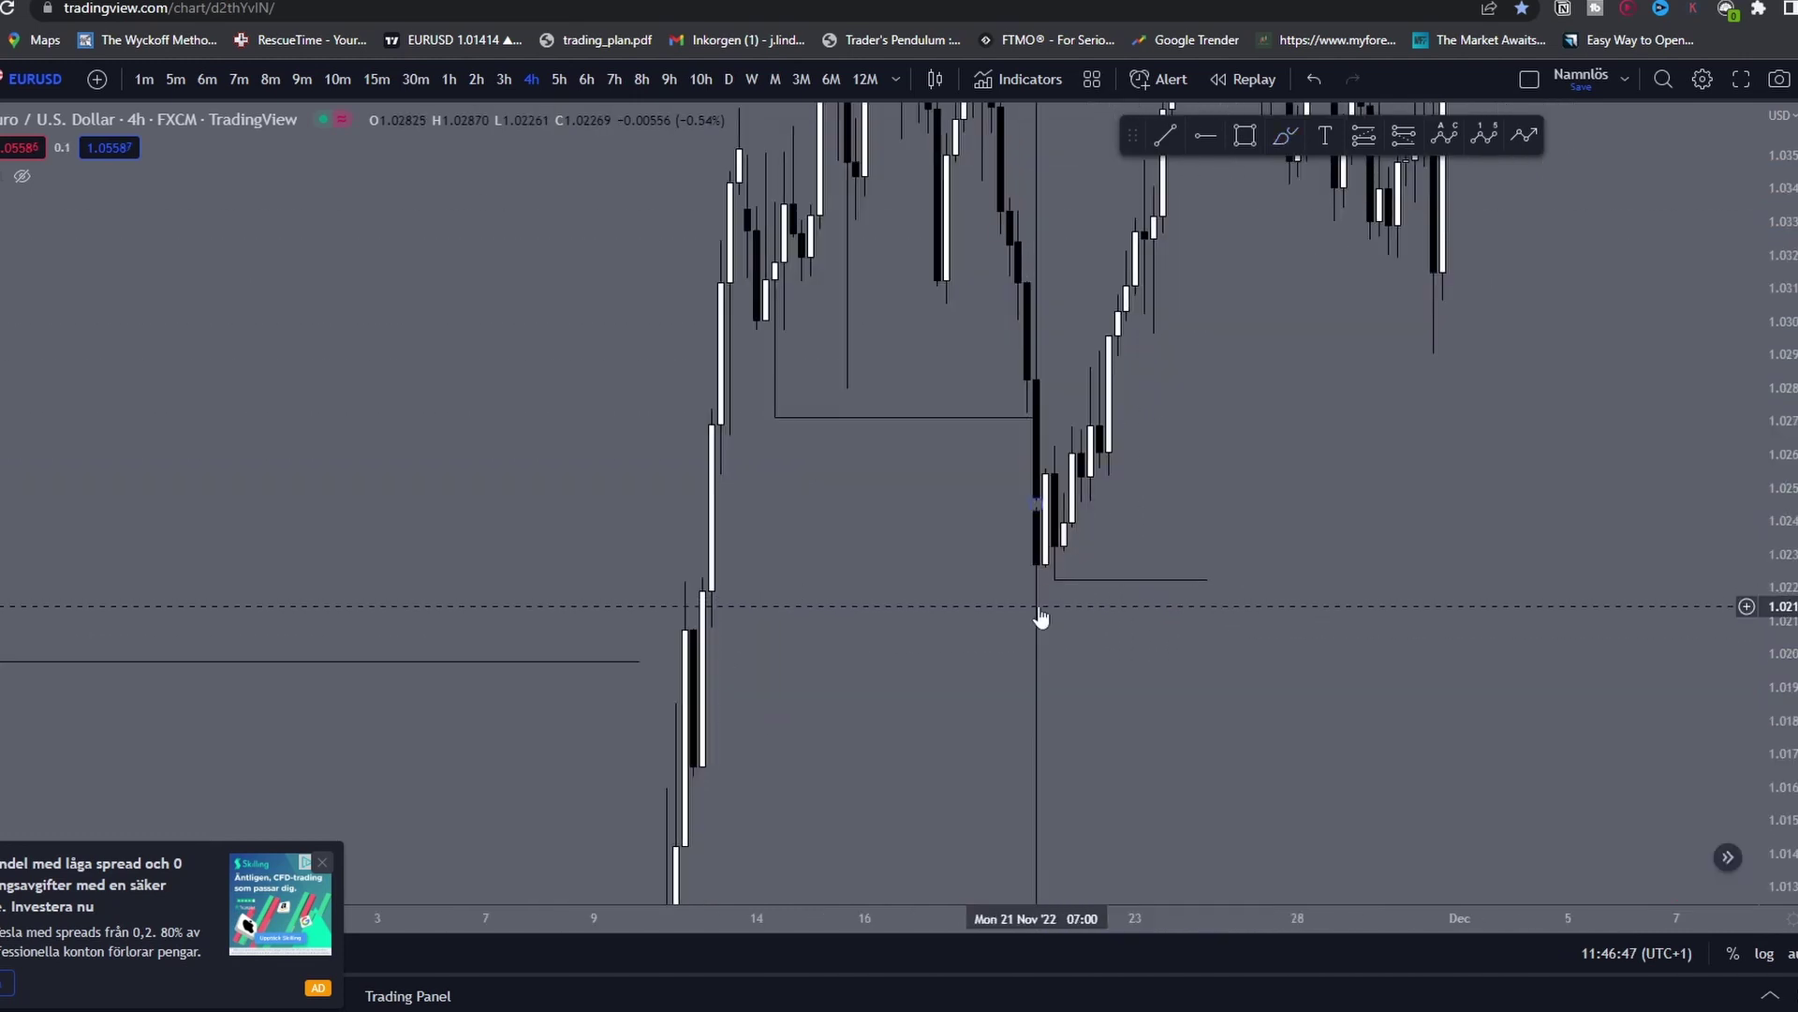
Step: Switch the chart to the 15-minute timeframe at the 21 November low
{"action": "left_click_drag", "start_coordinate": [1038, 609], "coordinate": [994, 611]}
{"action": "key", "text": "ctrl+z"}
{"action": "left_click", "coordinate": [1161, 543]}
{"action": "left_click_drag", "start_coordinate": [1778, 546], "coordinate": [1776, 520]}
{"action": "scroll", "coordinate": [1154, 555], "scroll_direction": "up", "scroll_amount": 2}
{"action": "left_click_drag", "start_coordinate": [1140, 558], "coordinate": [1091, 587]}
{"action": "left_click", "coordinate": [376, 80]}
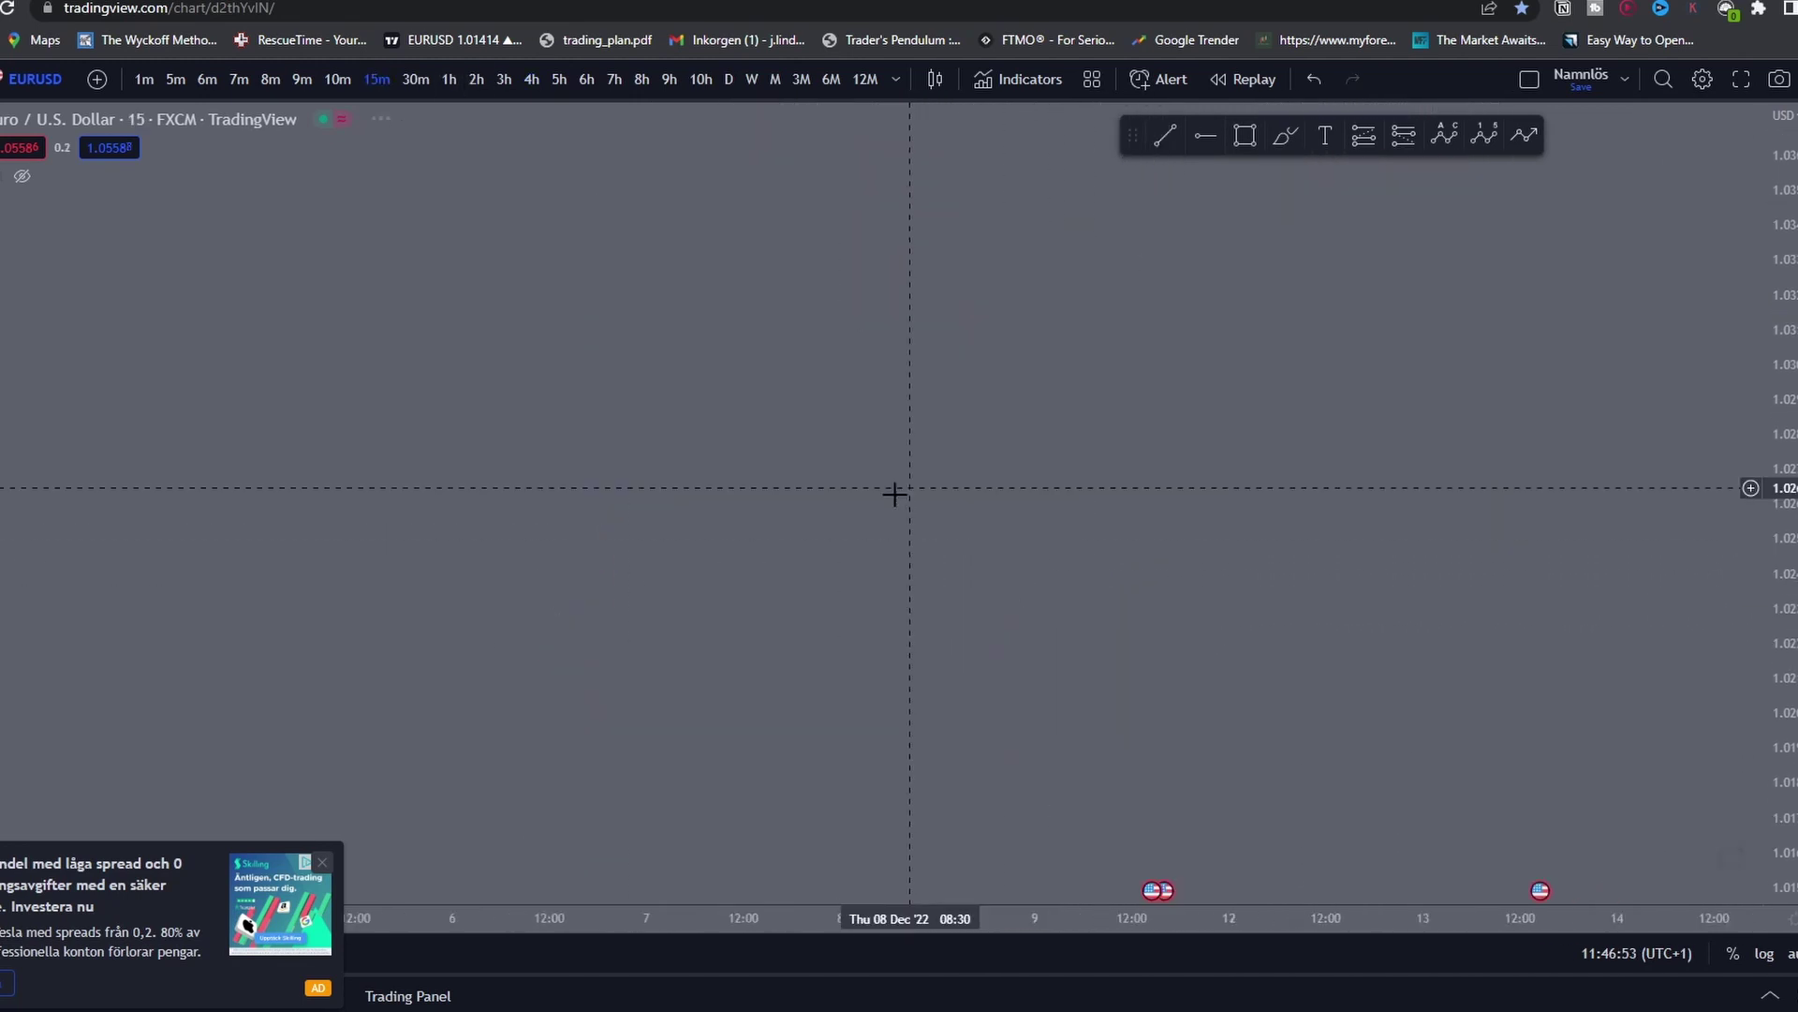
{"action": "scroll", "coordinate": [895, 494], "scroll_direction": "down", "scroll_amount": 5}
{"action": "left_click_drag", "start_coordinate": [859, 510], "coordinate": [1341, 543]}
{"action": "scroll", "coordinate": [1038, 582], "scroll_direction": "up", "scroll_amount": 7}
{"action": "scroll", "coordinate": [1038, 583], "scroll_direction": "up", "scroll_amount": 3}
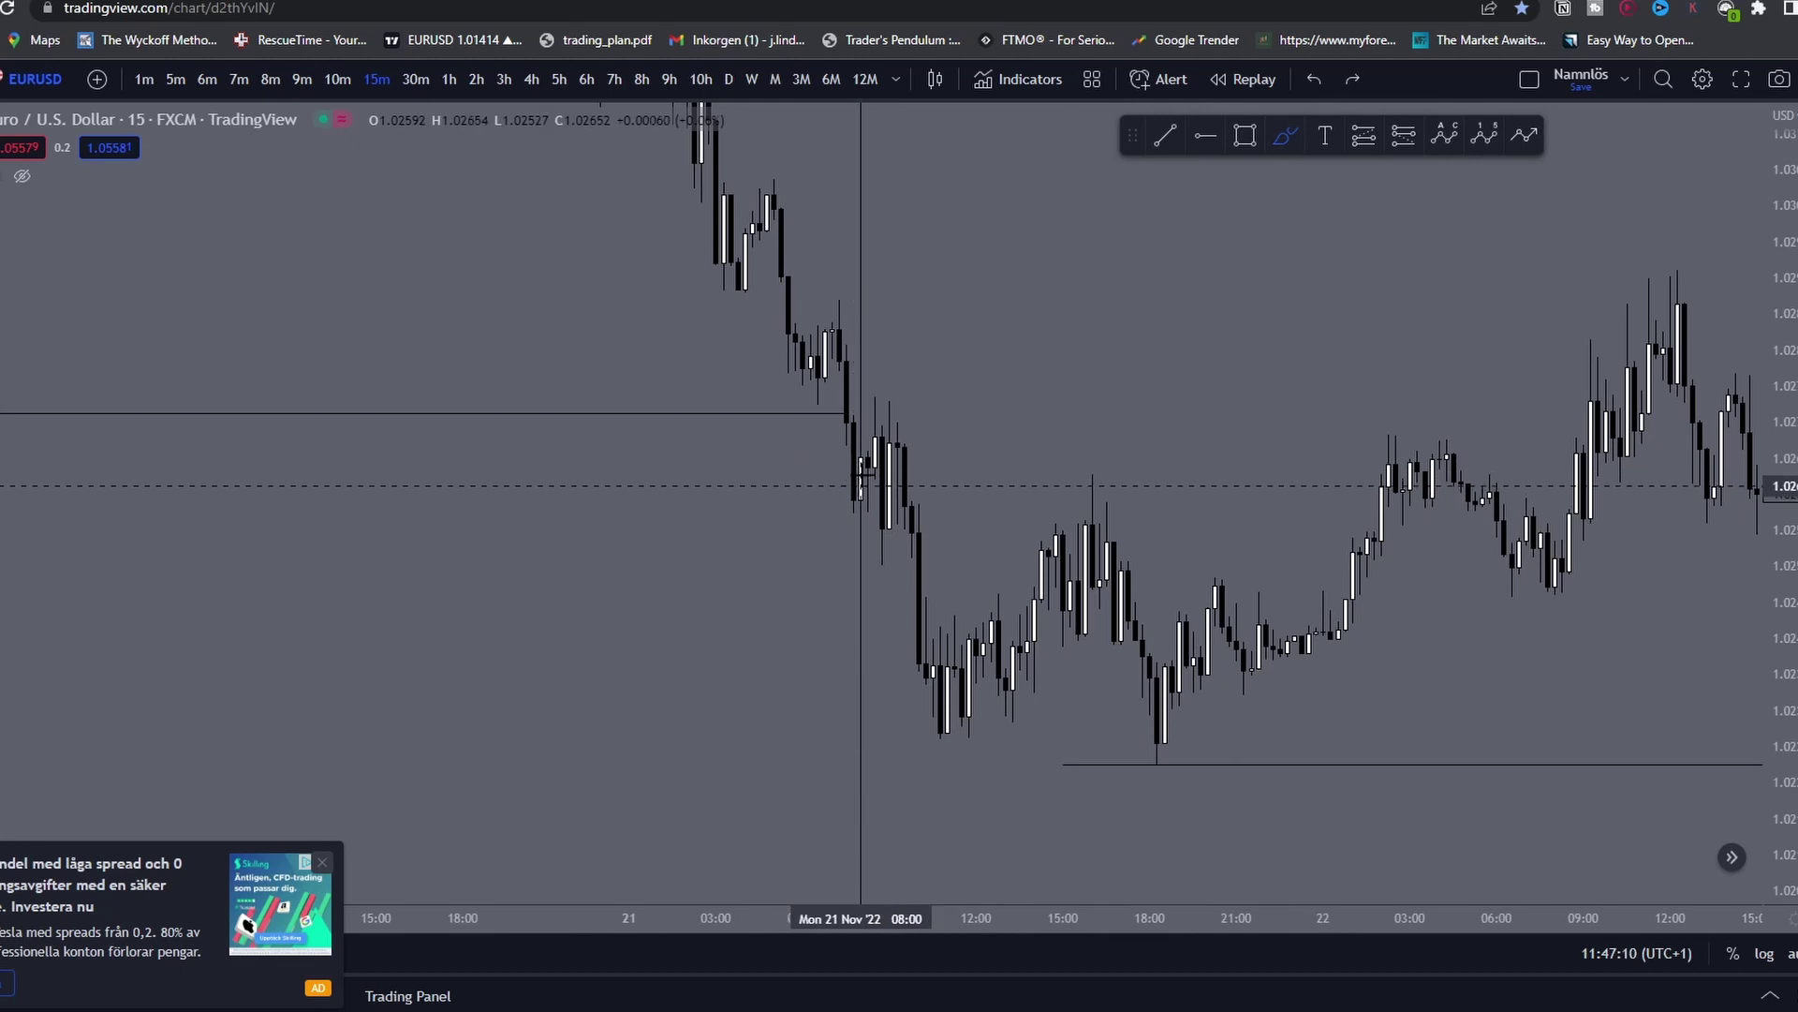
Step: Try sketching the decline after 21 November 08:00 and two rough horizontal levels across it
{"action": "left_click_drag", "start_coordinate": [862, 478], "coordinate": [969, 681]}
{"action": "key", "text": "ctrl+z"}
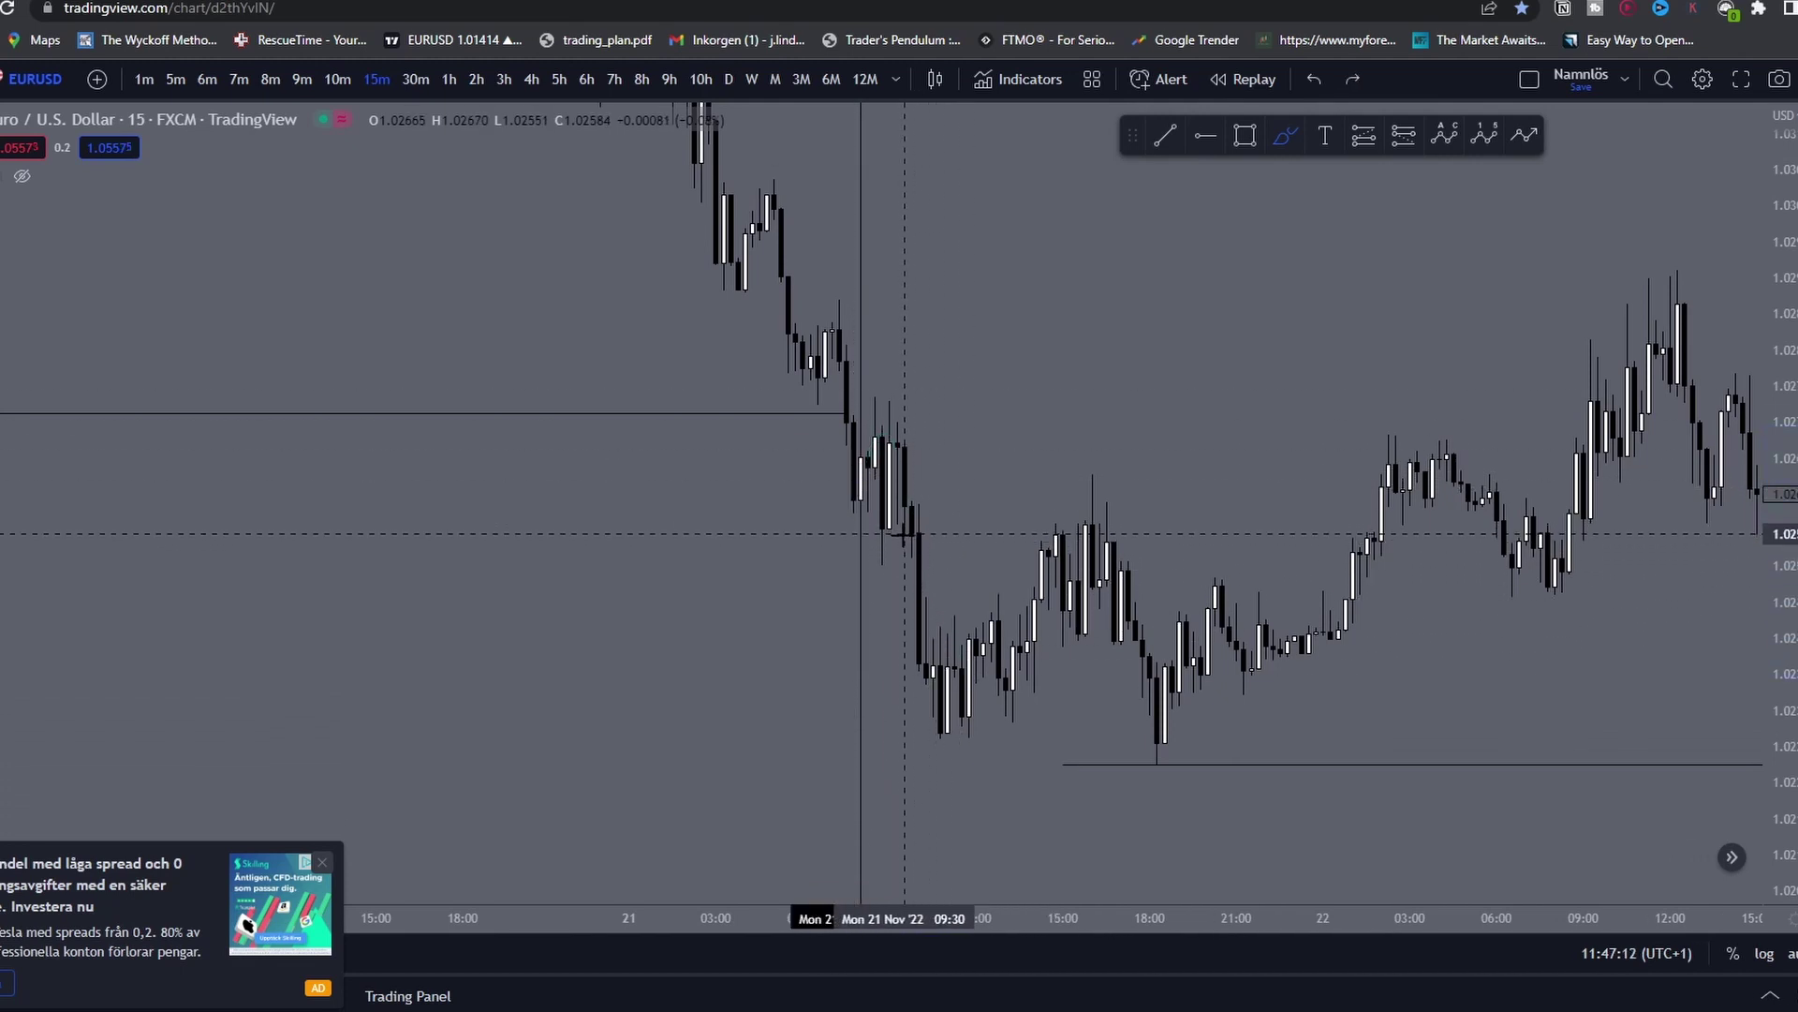
{"action": "left_click_drag", "start_coordinate": [904, 560], "coordinate": [1178, 552]}
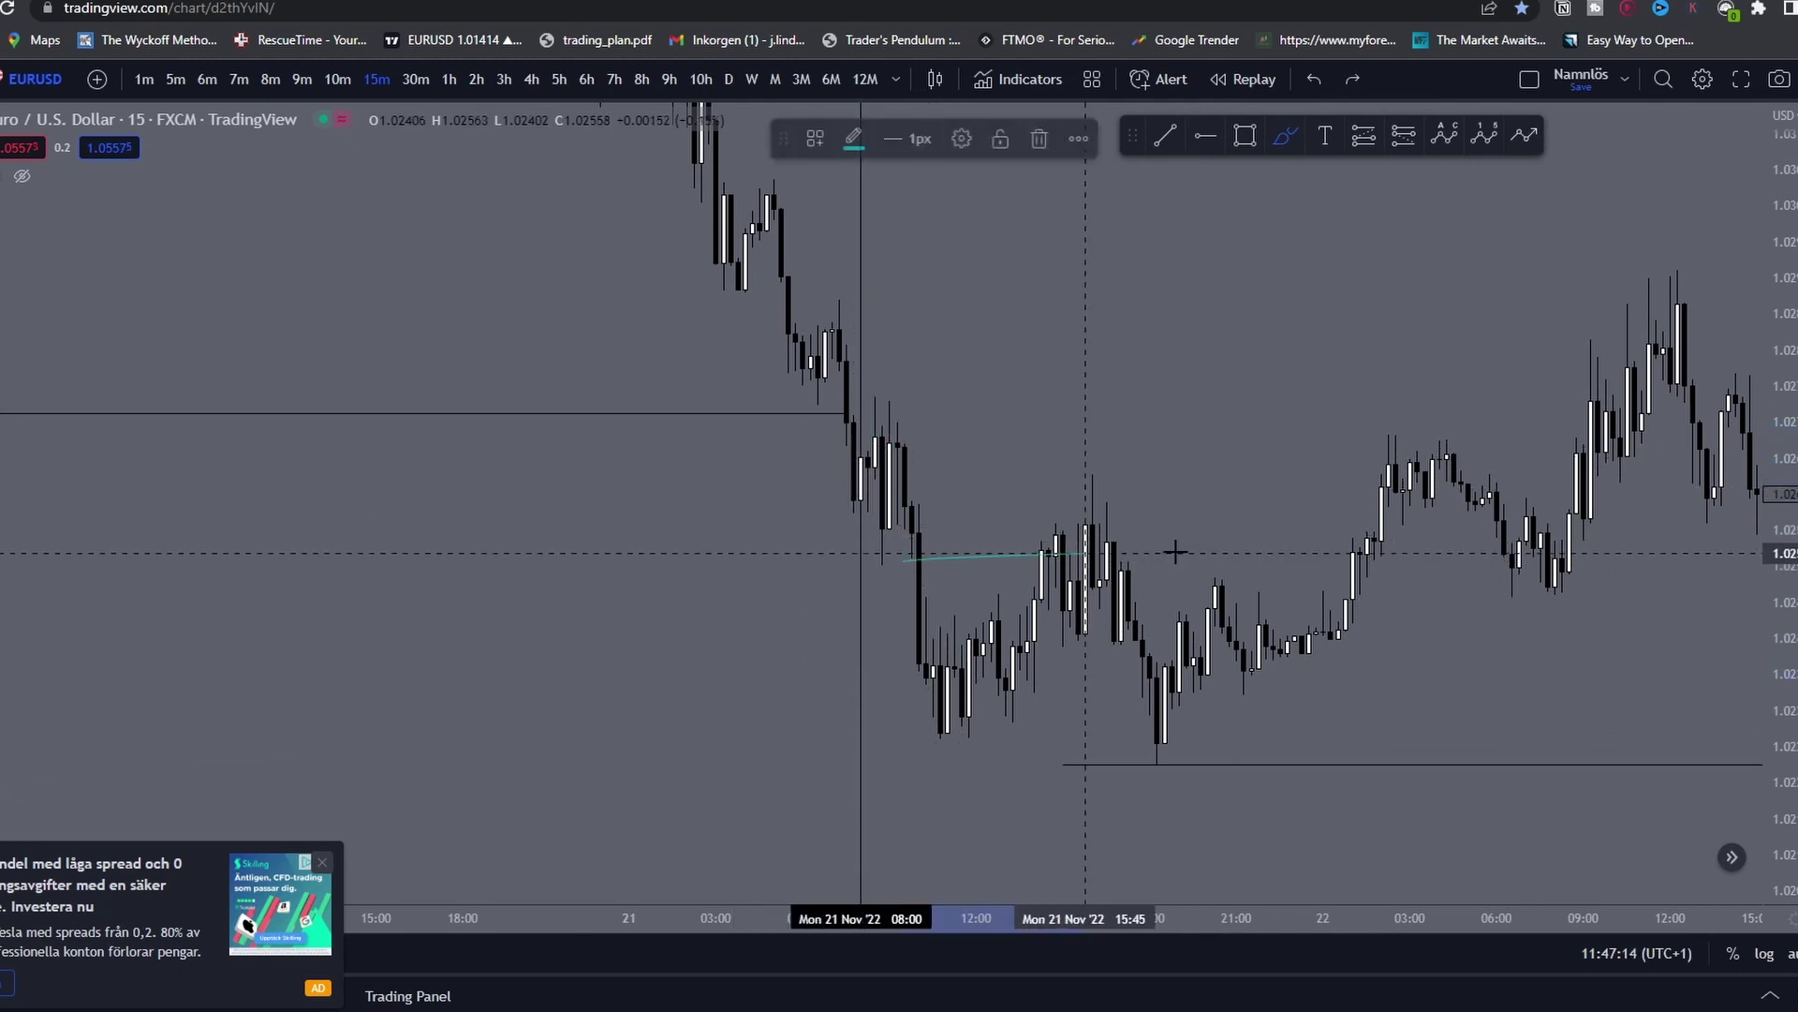
{"action": "left_click_drag", "start_coordinate": [922, 497], "coordinate": [1274, 484]}
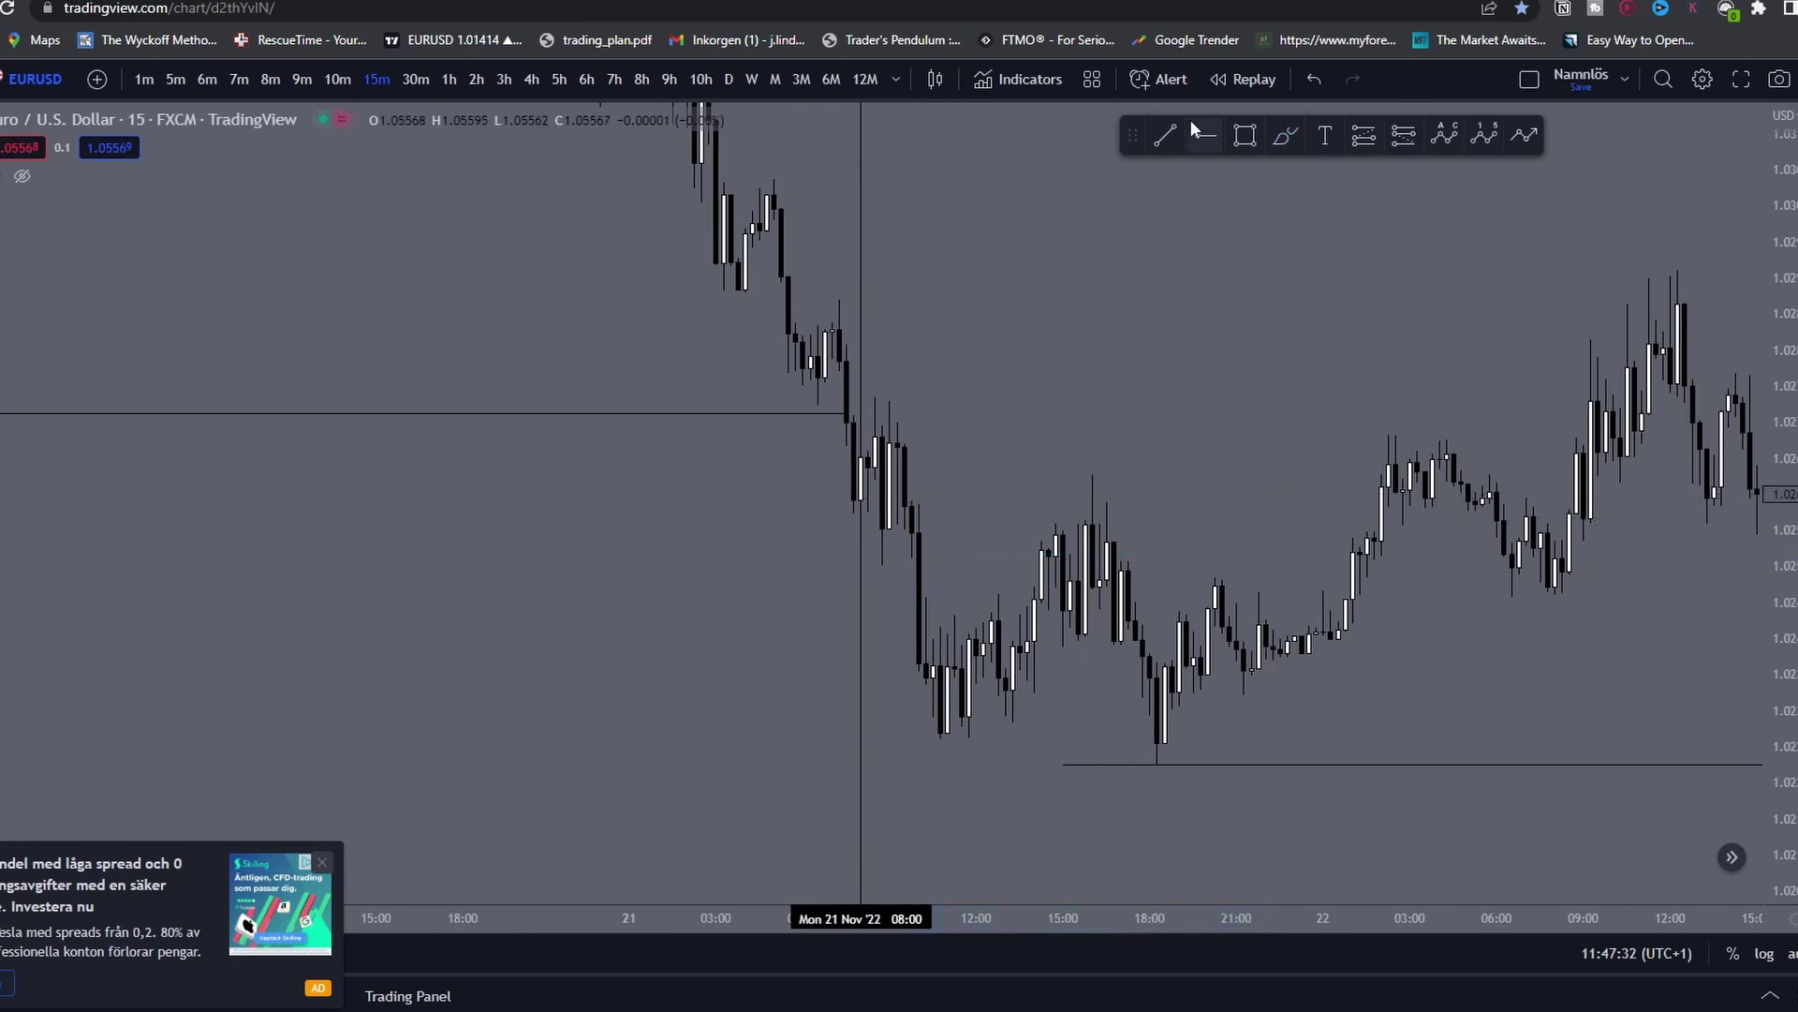
Step: Mark the 15-minute range with horizontal lines from the 21 November 10:45 low and the 08:45 high
{"action": "left_click", "coordinate": [1165, 137]}
{"action": "left_click", "coordinate": [940, 759]}
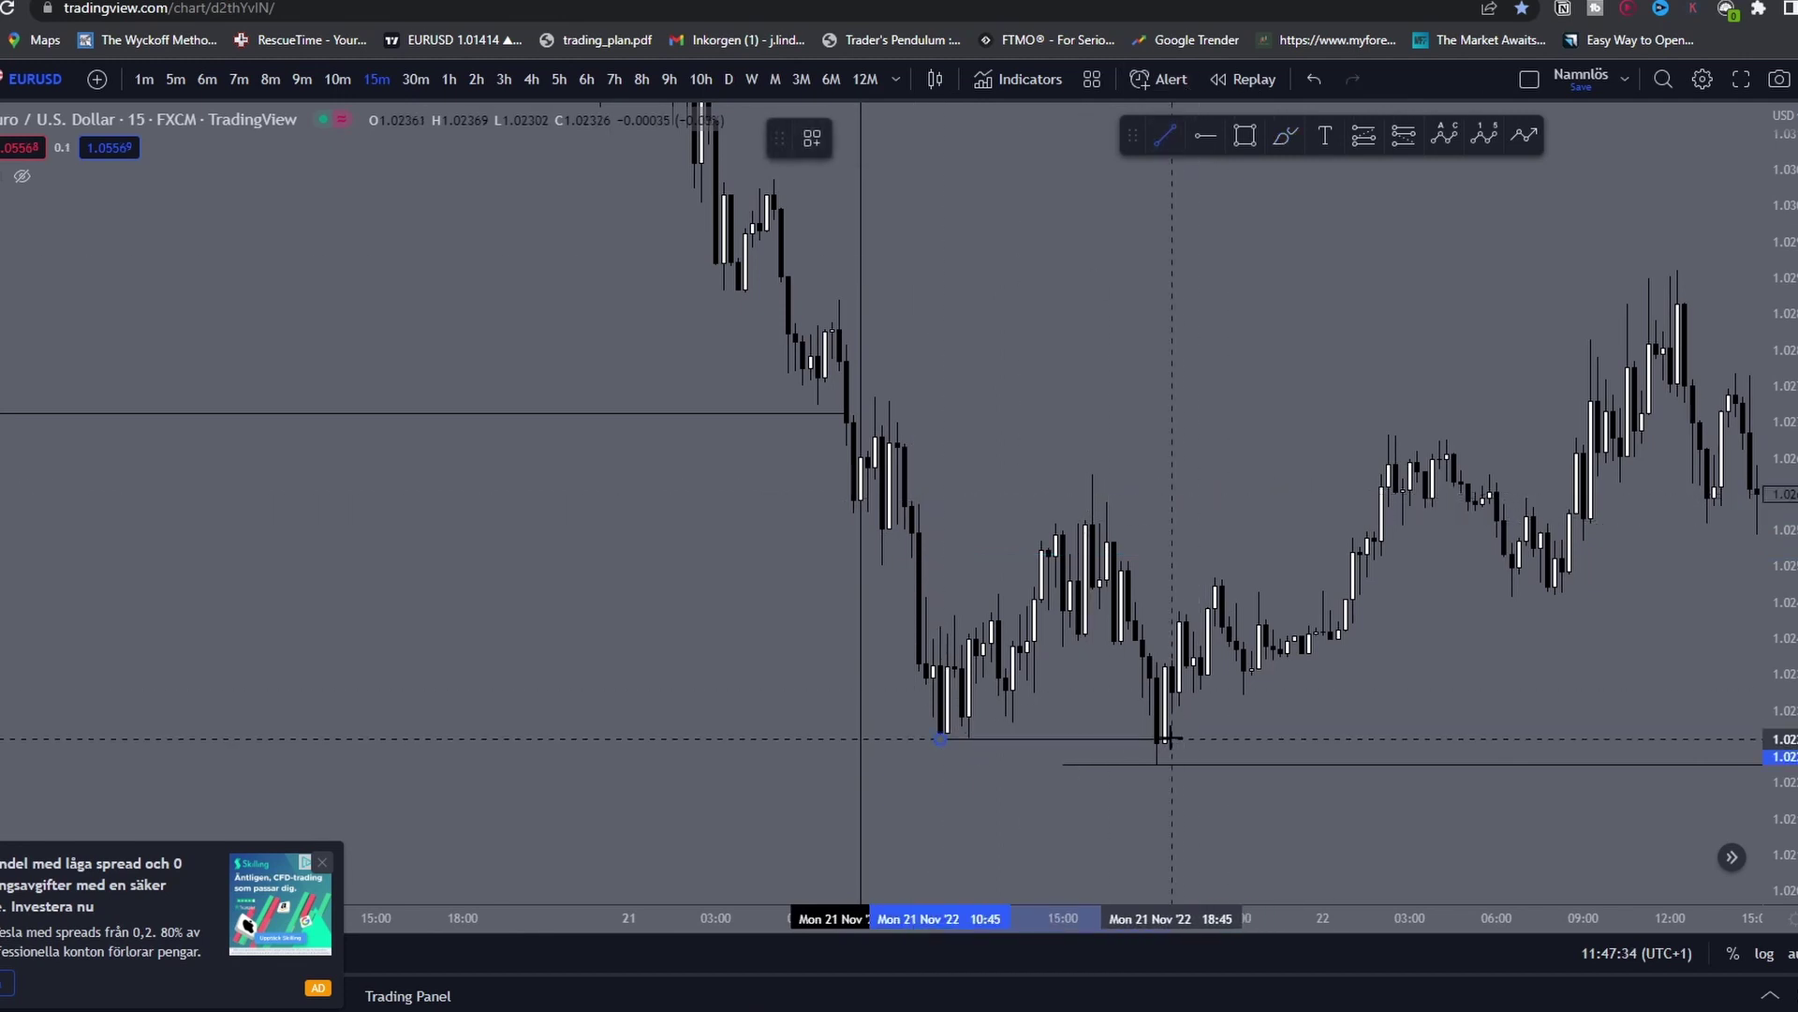
{"action": "left_click", "coordinate": [1157, 740]}
{"action": "left_click", "coordinate": [1202, 737]}
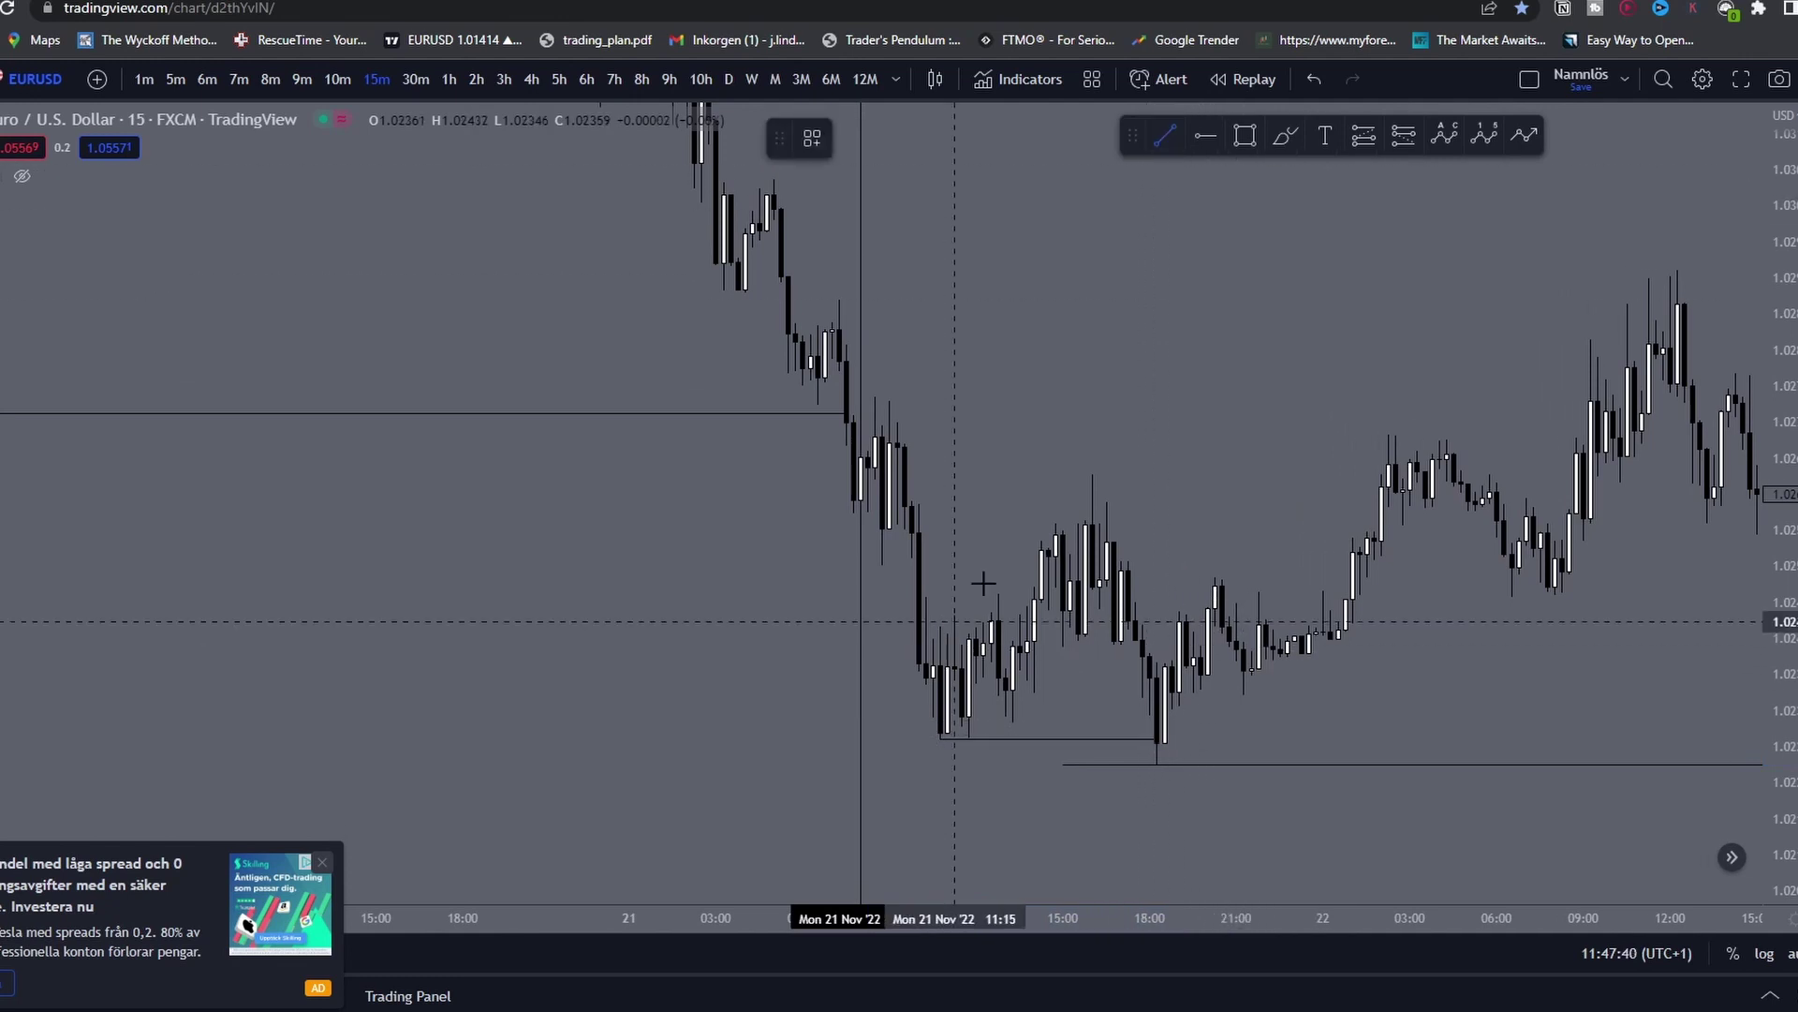
{"action": "left_click", "coordinate": [1164, 138]}
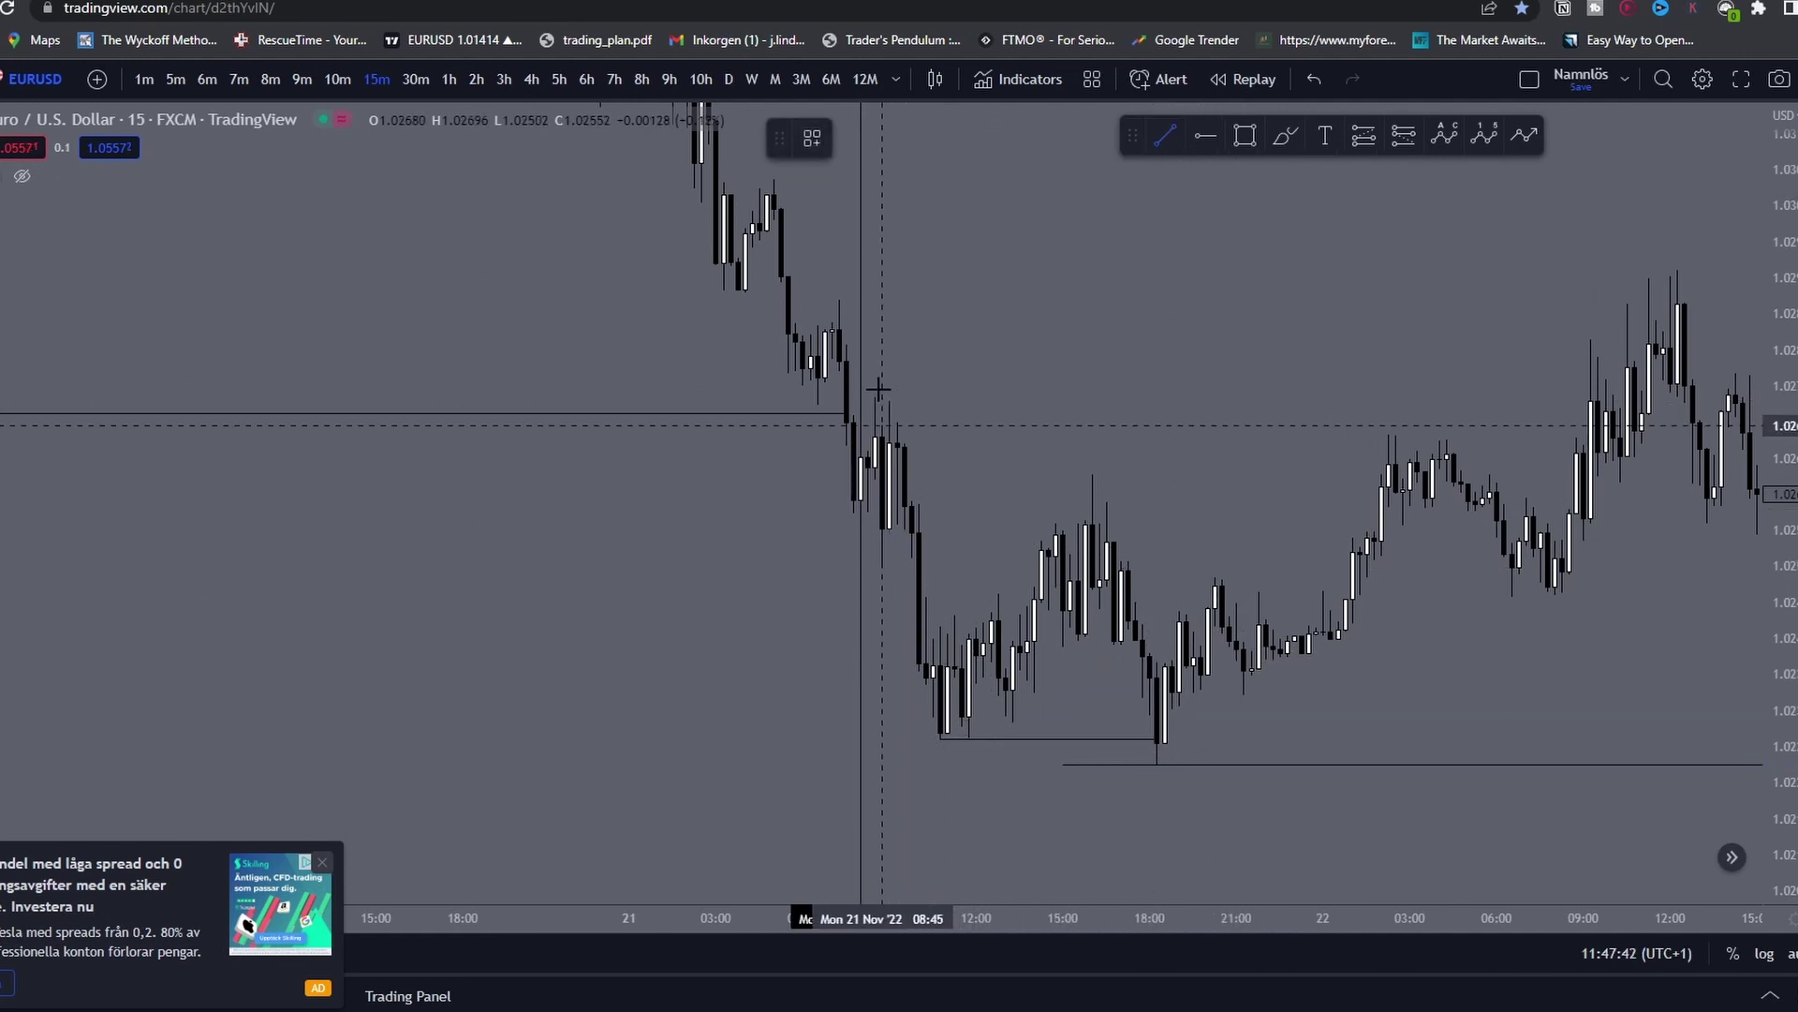
{"action": "left_click", "coordinate": [1156, 395]}
{"action": "left_click", "coordinate": [1094, 483]}
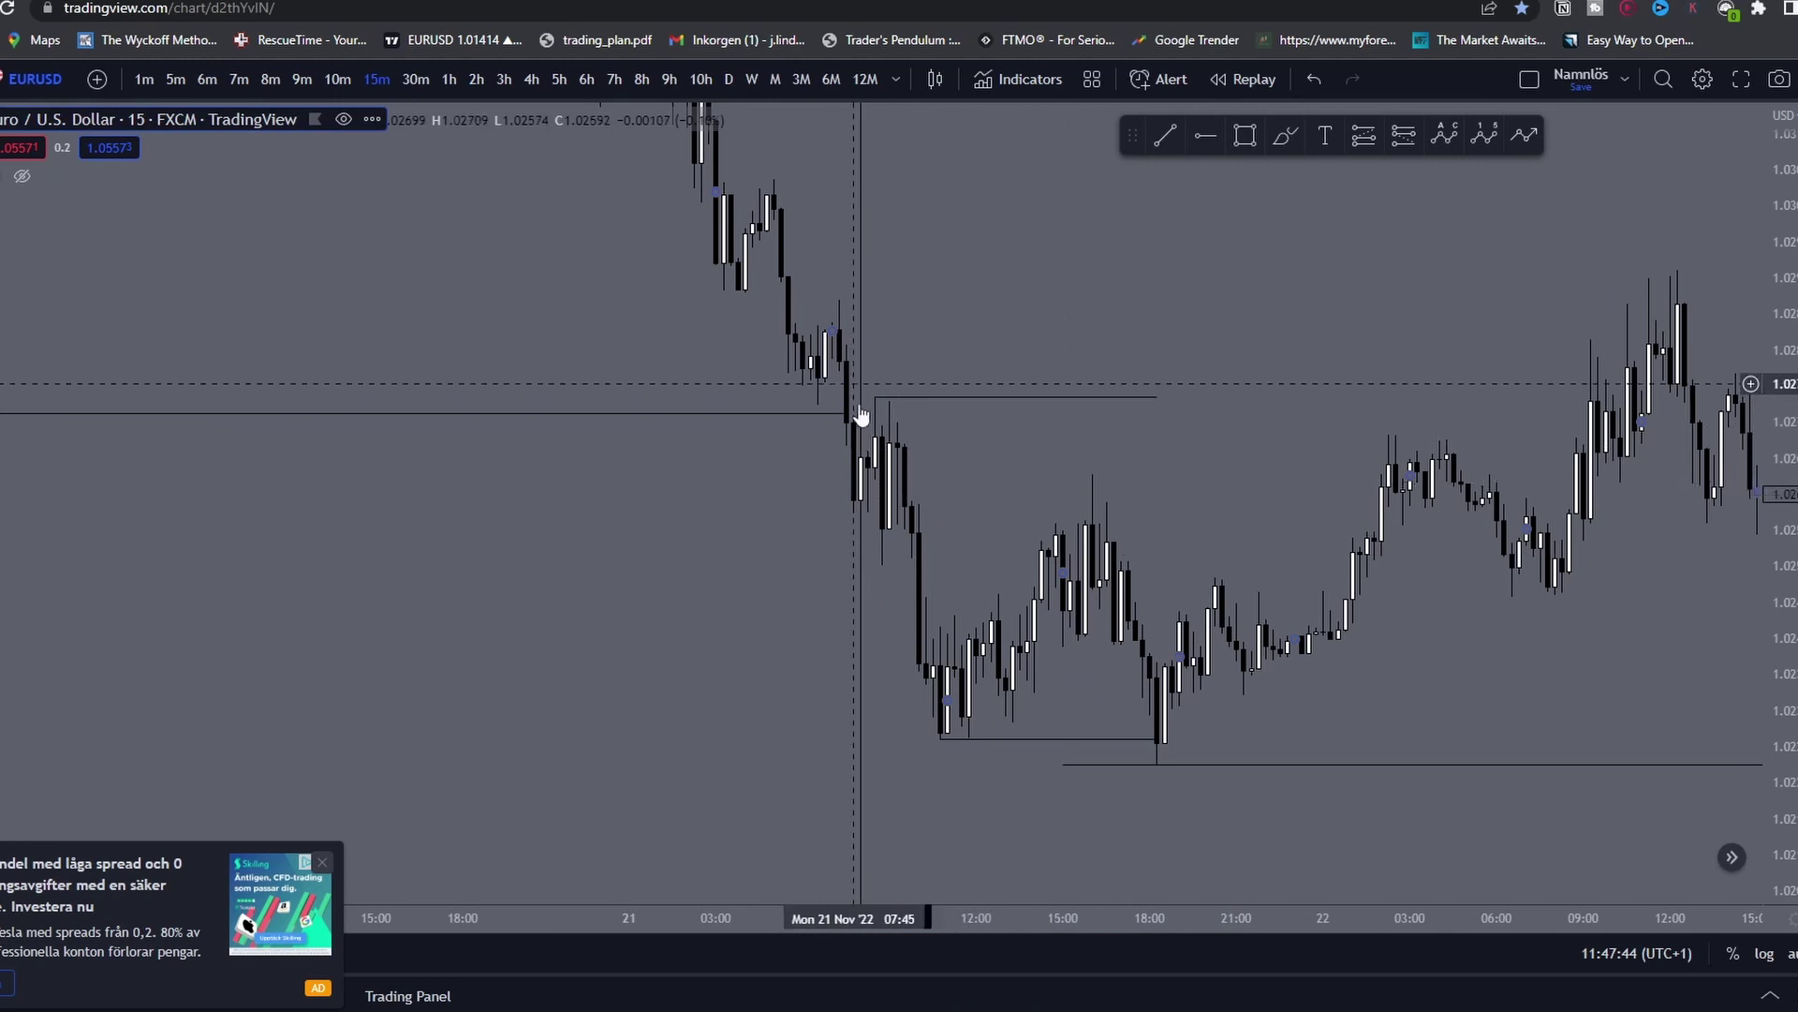
Step: Sketch a possible rise toward the range high, and move the long lower line's start to the 21 November 18:15 low
{"action": "left_click", "coordinate": [1286, 135]}
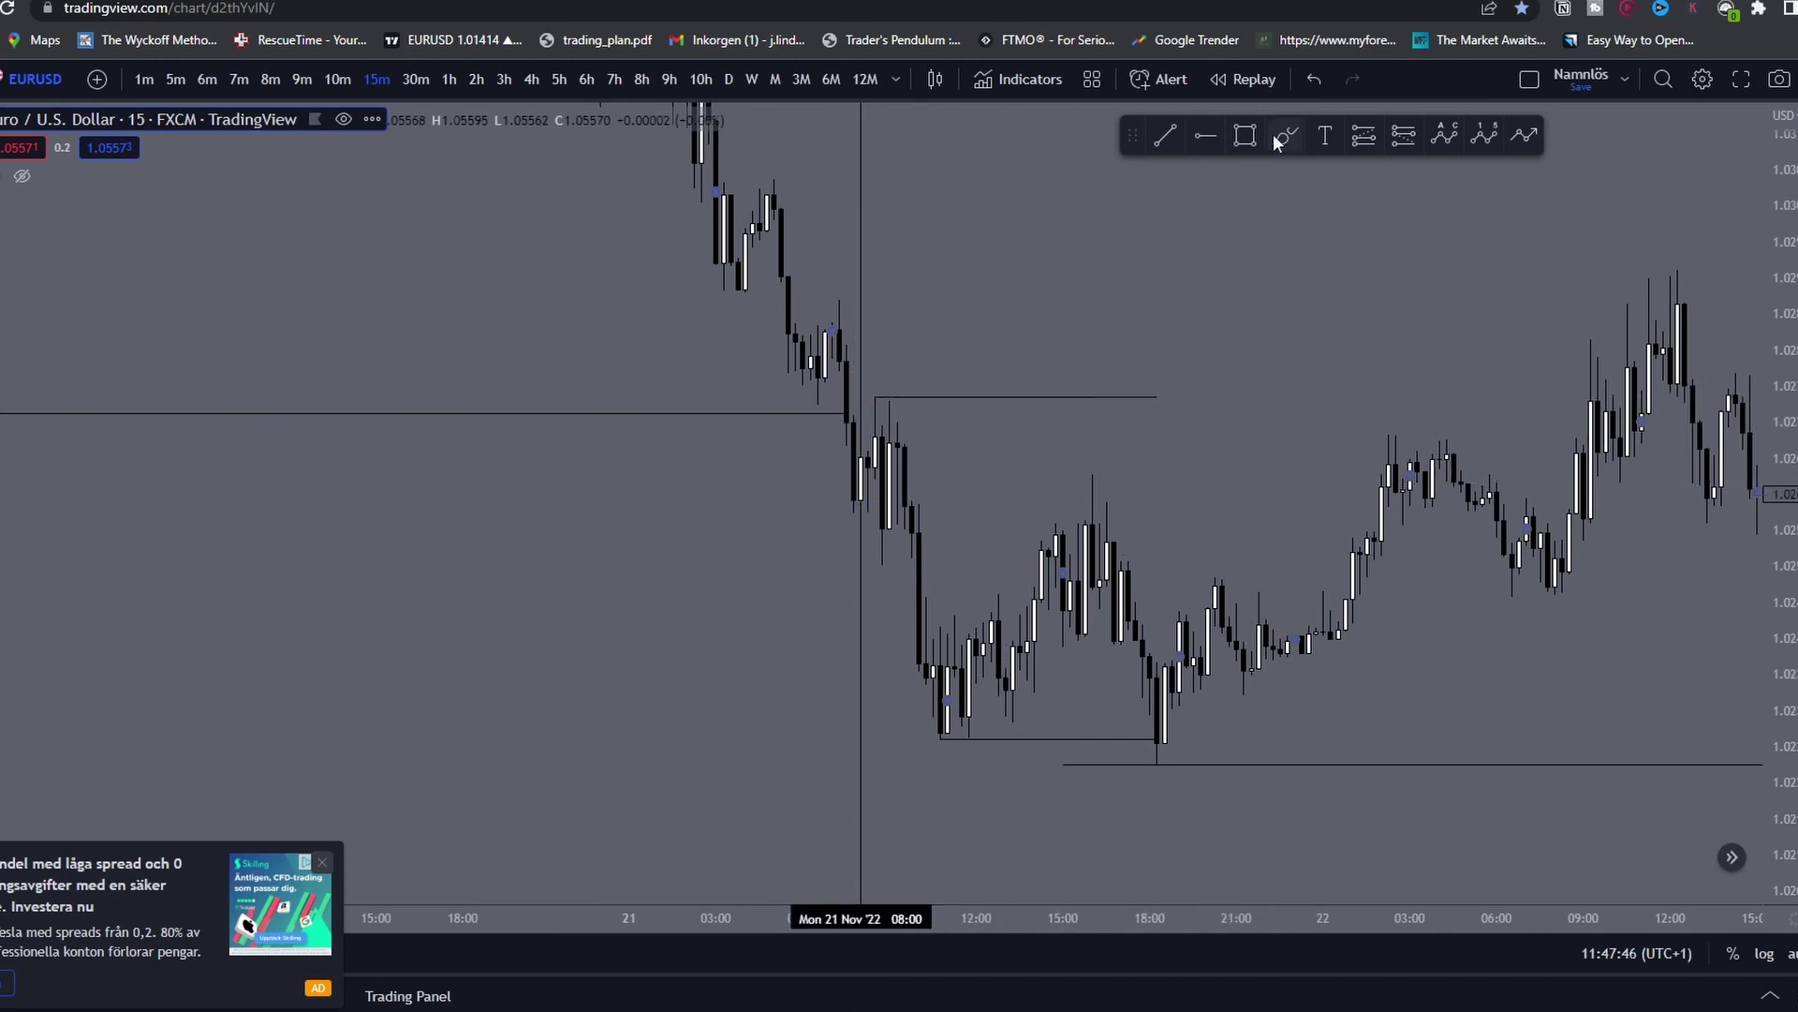
{"action": "left_click_drag", "start_coordinate": [962, 656], "coordinate": [1092, 395]}
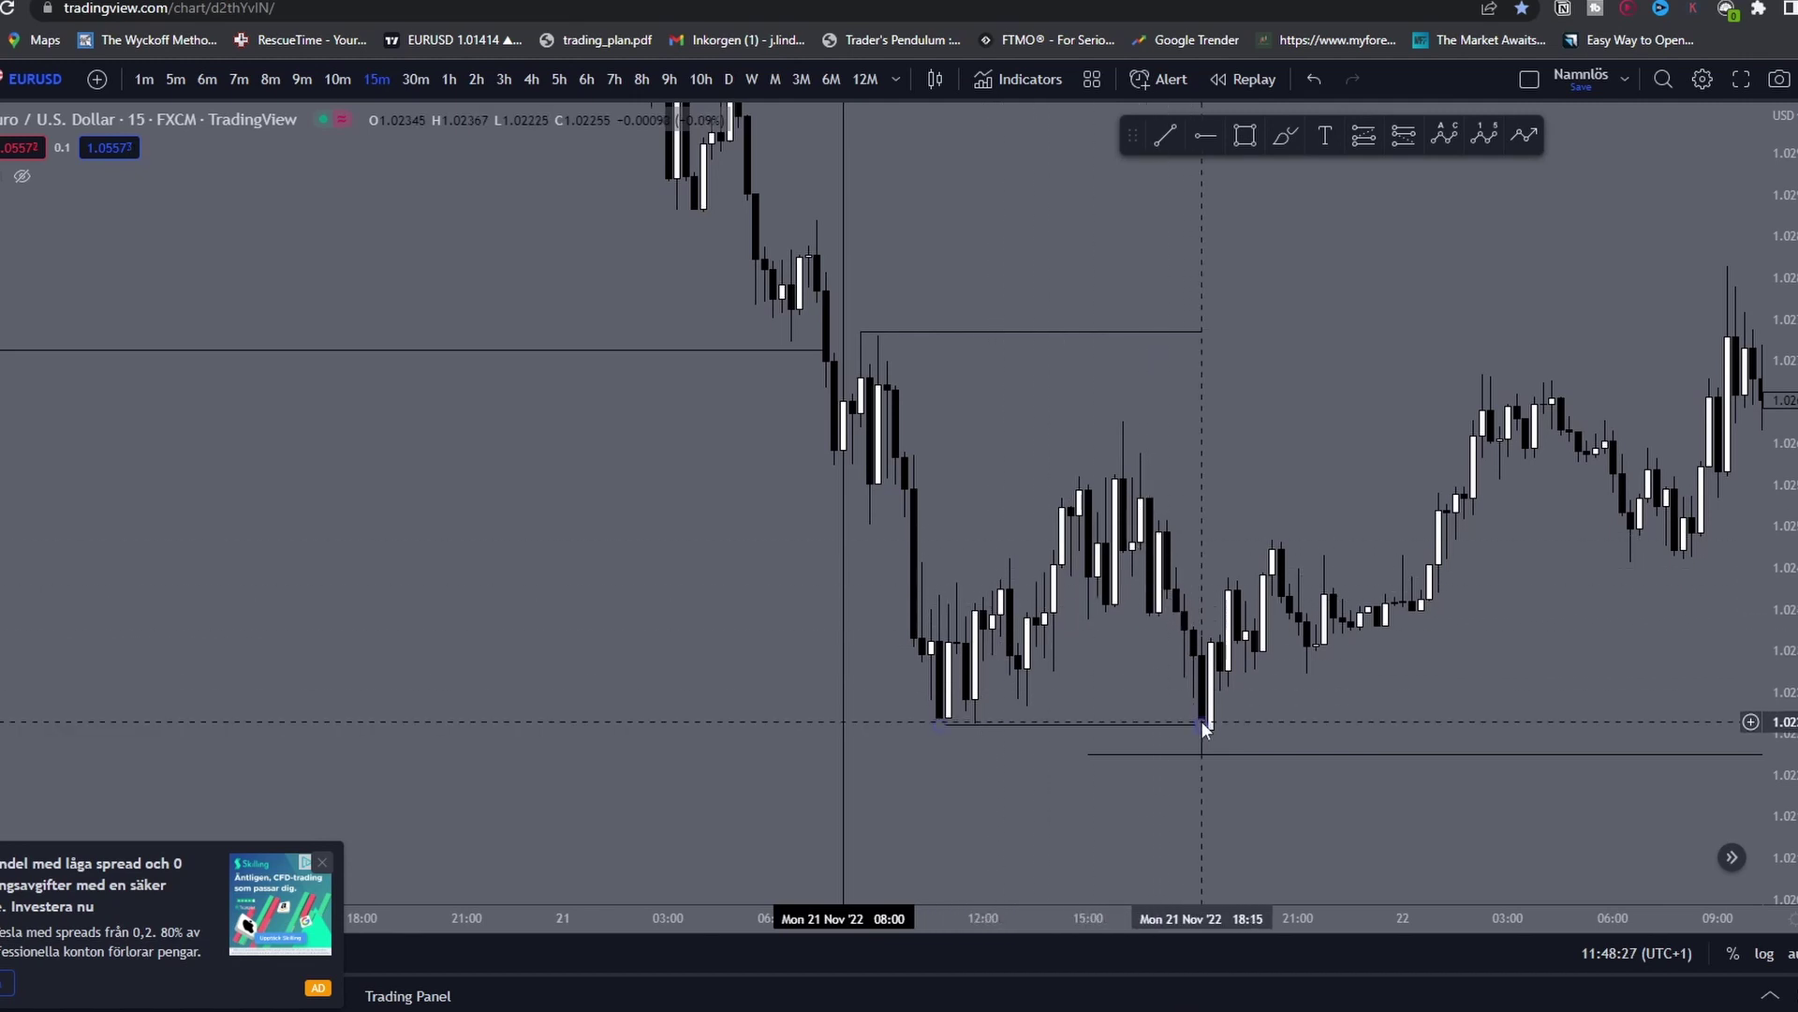
{"action": "scroll", "coordinate": [1200, 720], "scroll_direction": "up", "scroll_amount": 3}
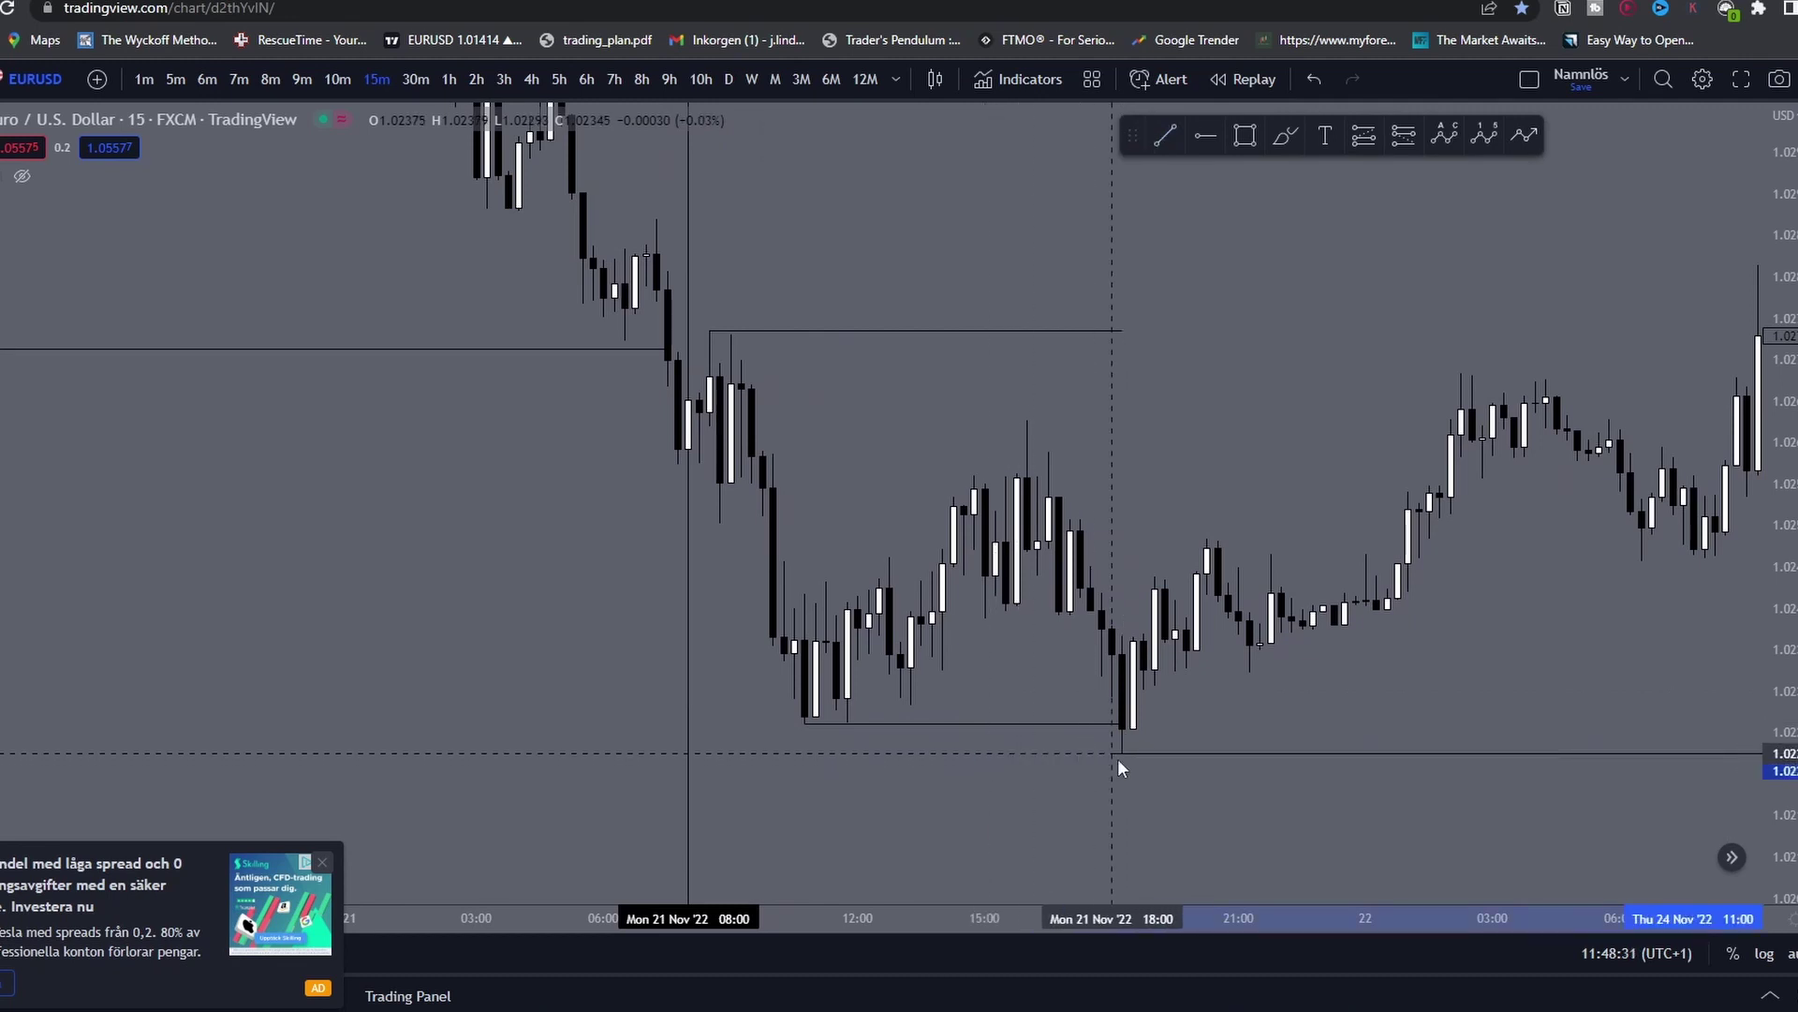
{"action": "left_click_drag", "start_coordinate": [1116, 757], "coordinate": [1122, 756]}
Step: Draw a horizontal line from the 21 November afternoon swing high to the 22 November candle that breaks above it
{"action": "left_click_drag", "start_coordinate": [1199, 697], "coordinate": [1031, 694]}
{"action": "scroll", "coordinate": [1030, 697], "scroll_direction": "down", "scroll_amount": 6}
{"action": "scroll", "coordinate": [1016, 706], "scroll_direction": "up", "scroll_amount": 6}
{"action": "left_click", "coordinate": [1158, 148]}
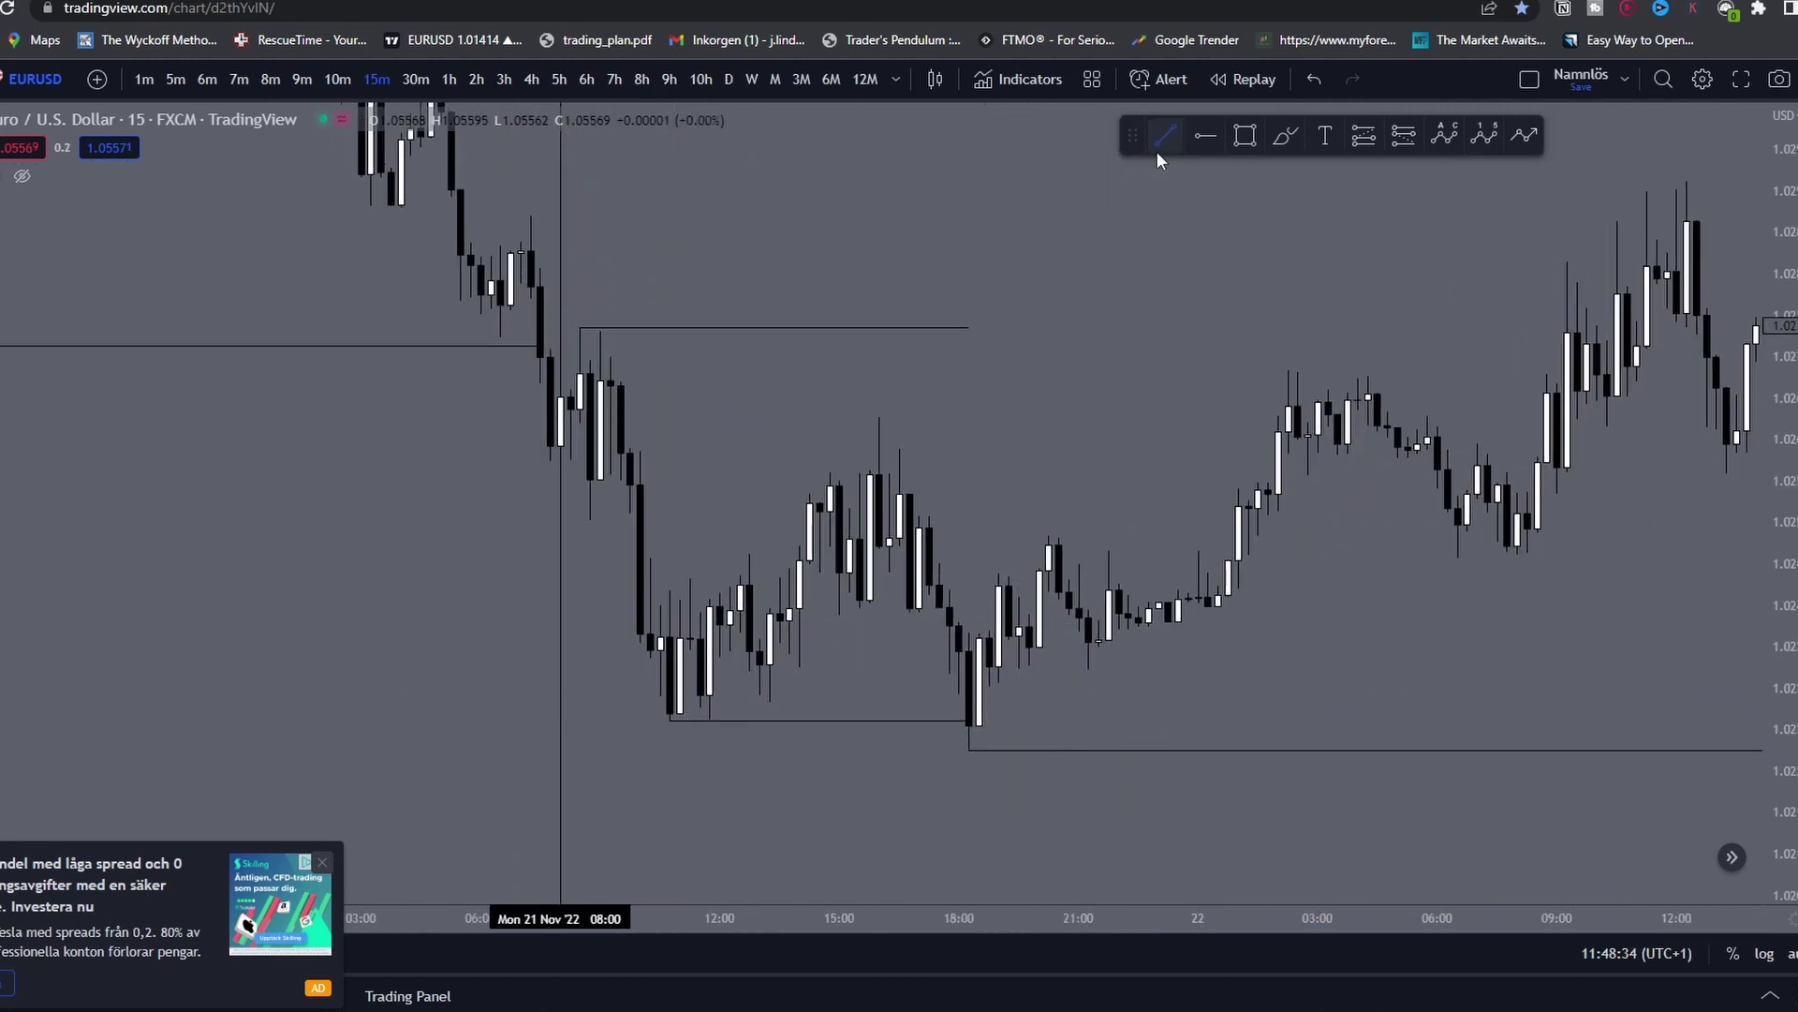
{"action": "left_click", "coordinate": [1161, 141]}
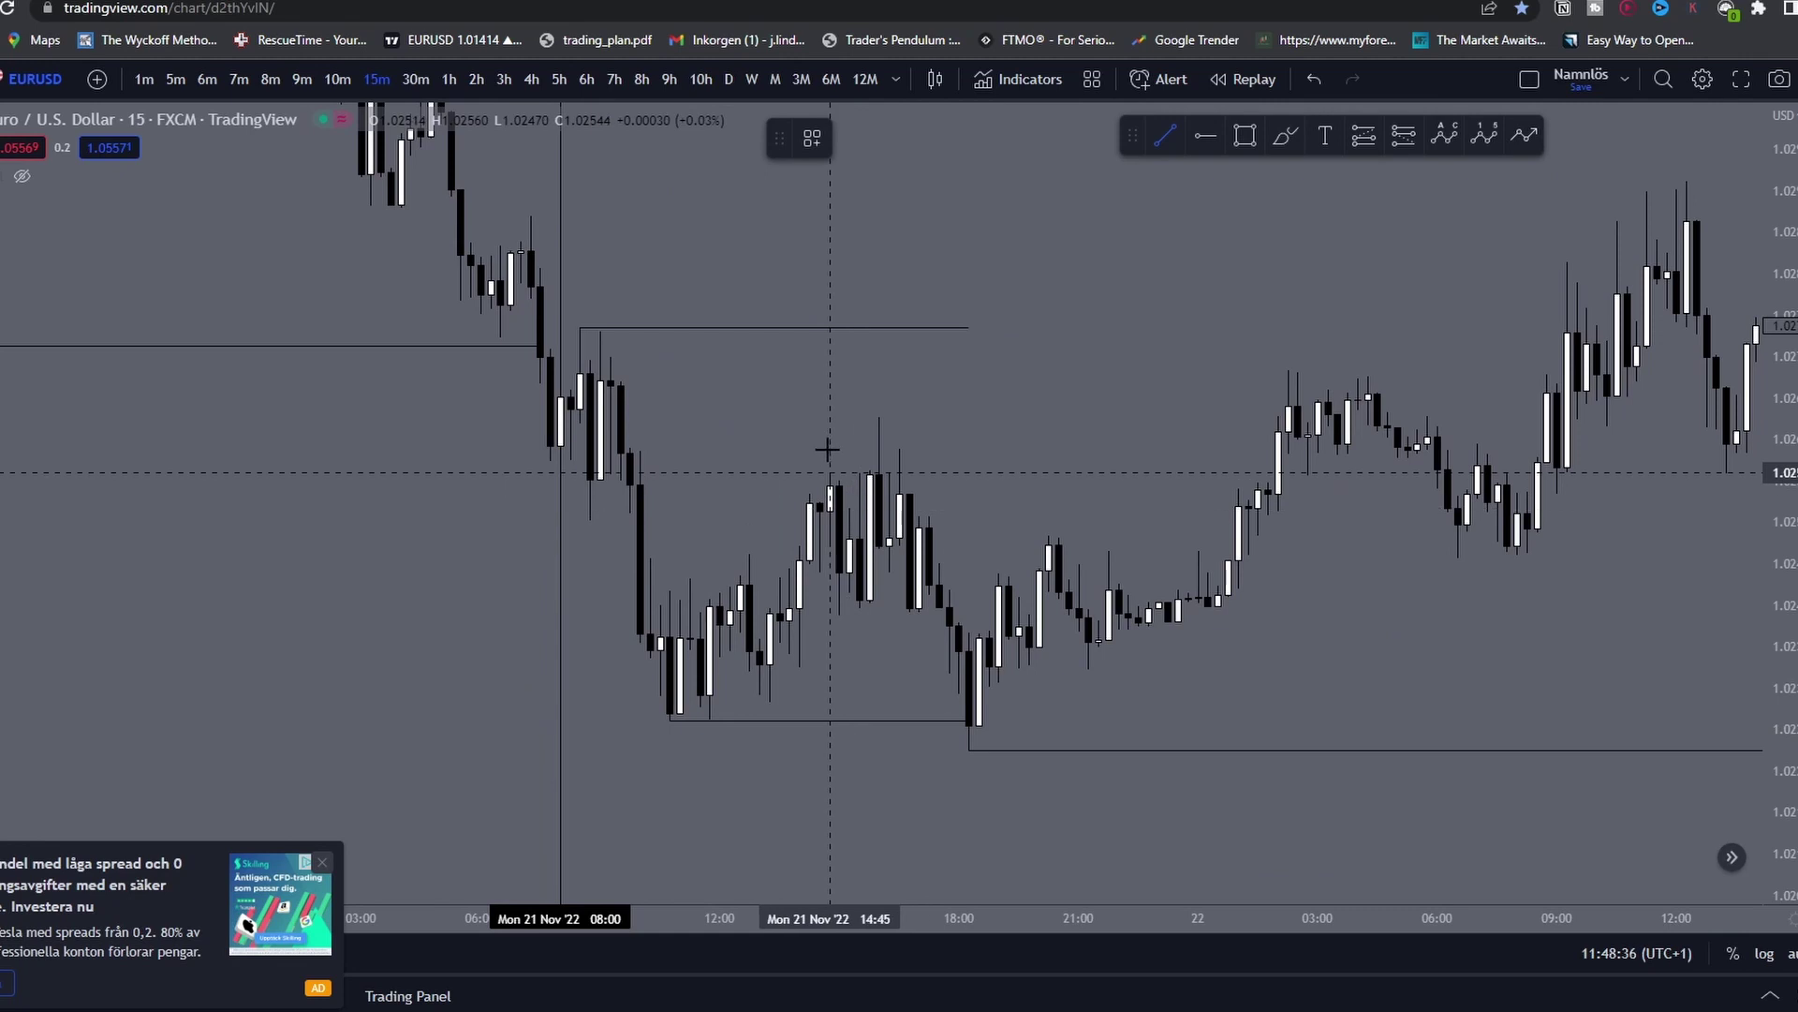
{"action": "left_click", "coordinate": [880, 401]}
{"action": "left_click", "coordinate": [1289, 402]}
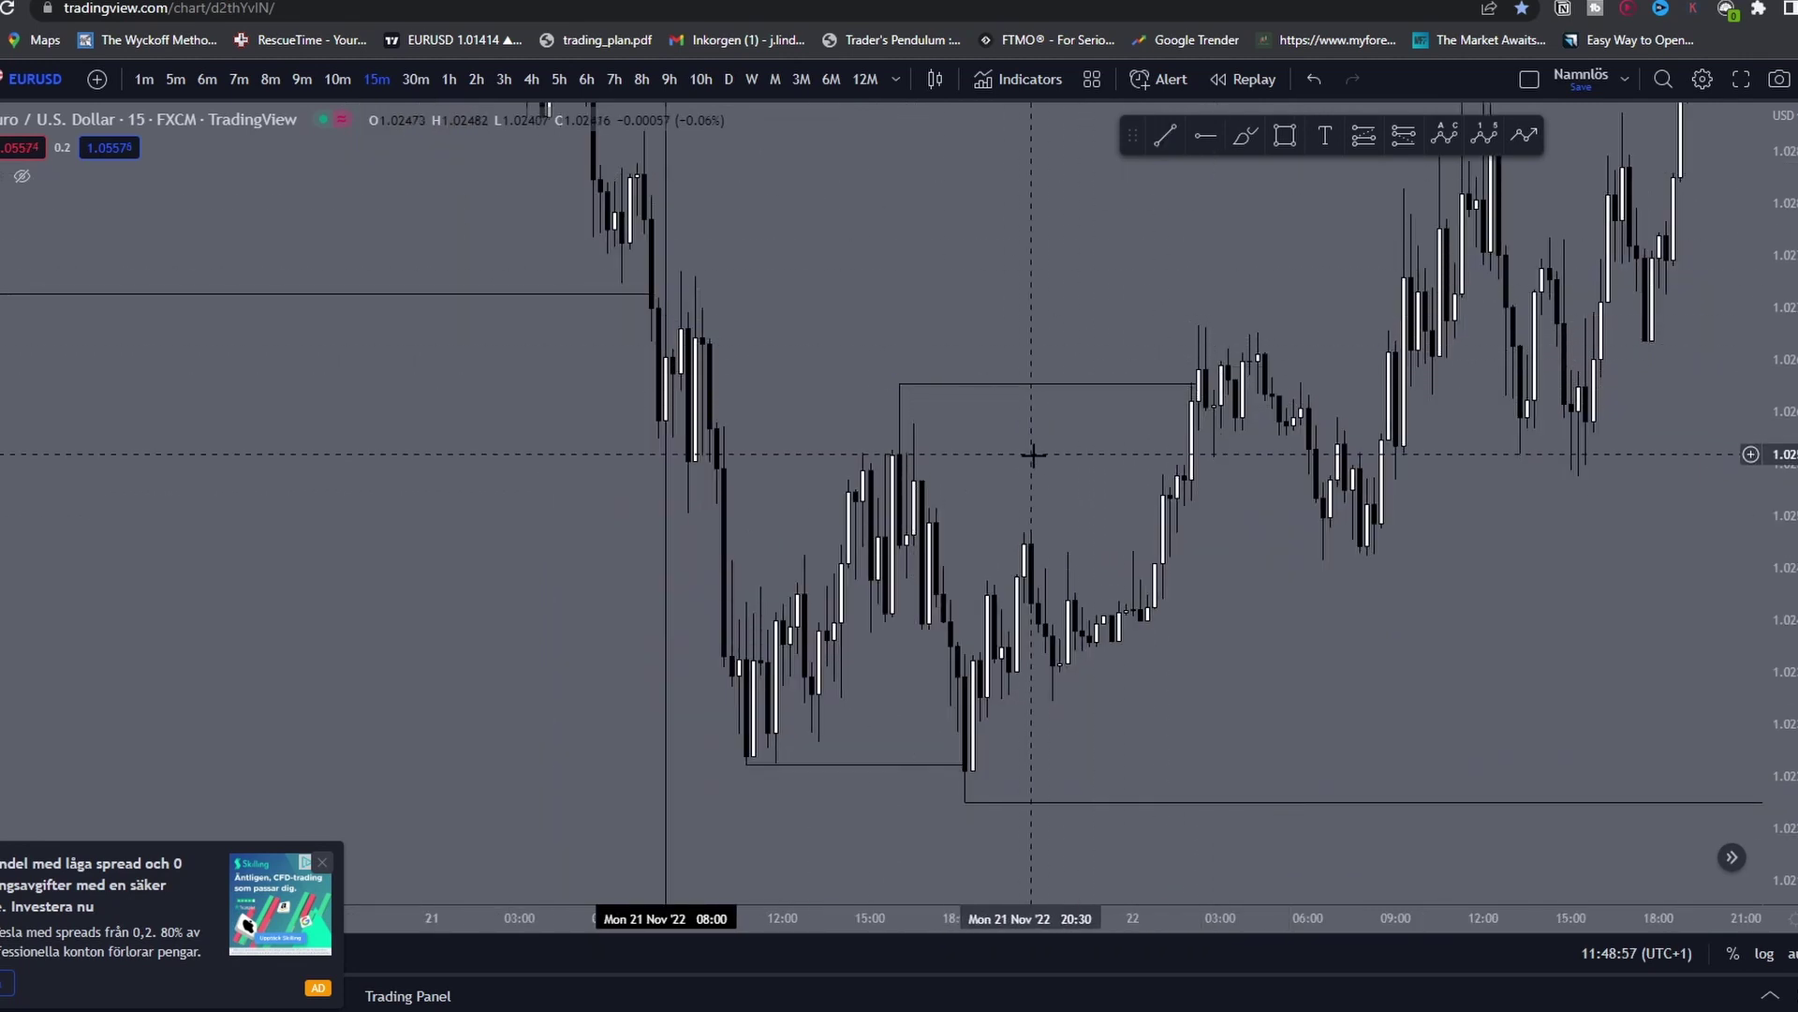
Step: Place a vertical line at 22 November 08:00 on the 15-minute chart
{"action": "scroll", "coordinate": [1124, 422], "scroll_direction": "up", "scroll_amount": 2}
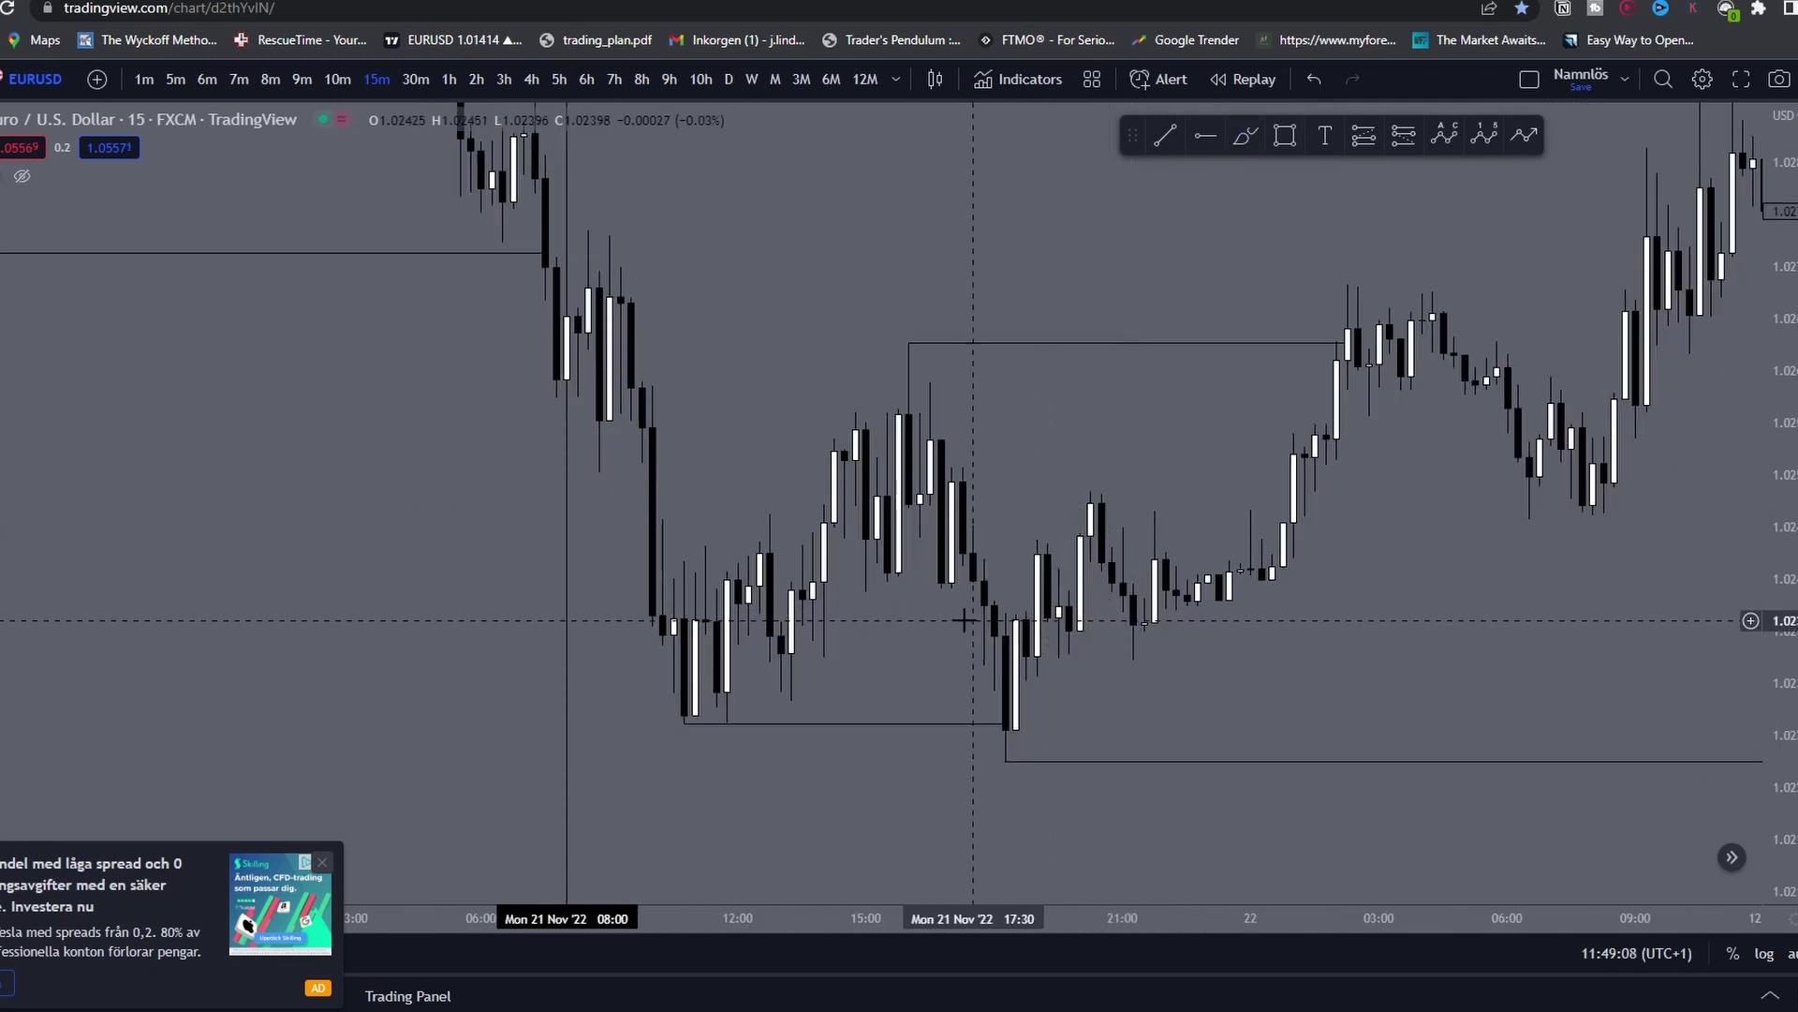
{"action": "left_click_drag", "start_coordinate": [1121, 609], "coordinate": [743, 740]}
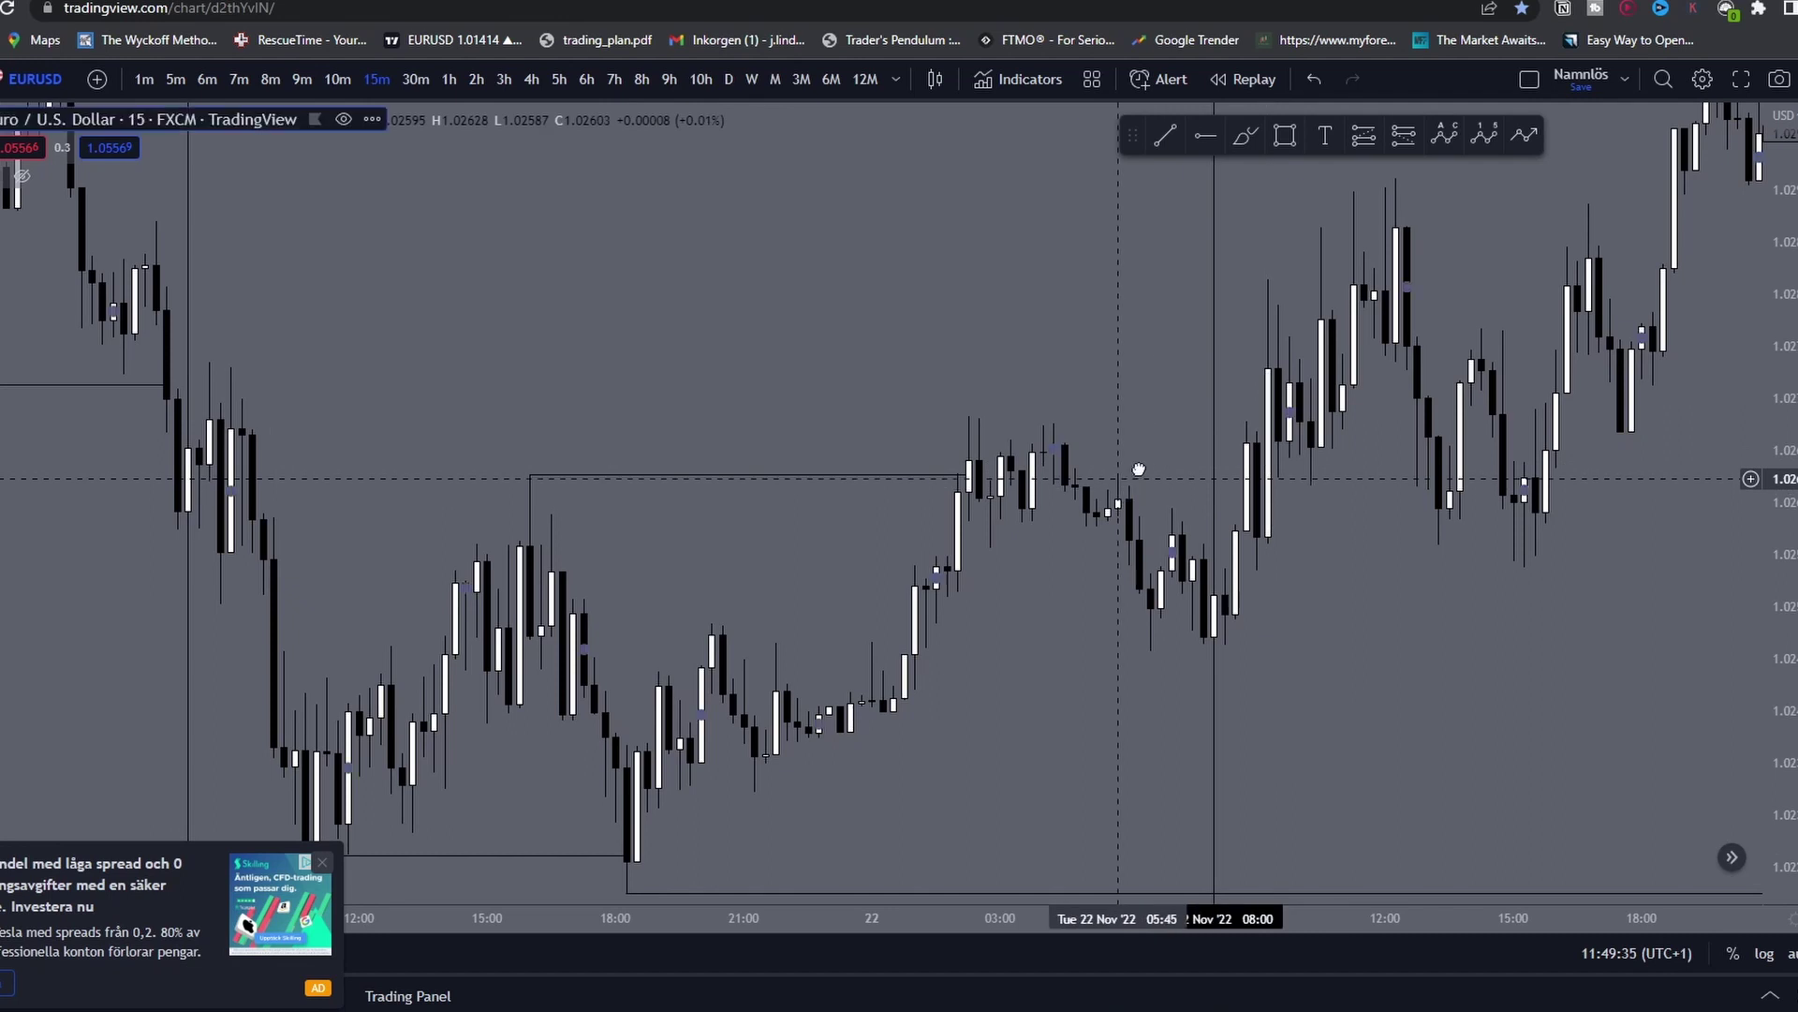
Step: Mark the new 15-minute range with horizontal lines from the 22 November 02:15 high and the 00:15 low
{"action": "left_click_drag", "start_coordinate": [1120, 482], "coordinate": [1149, 463]}
{"action": "left_click", "coordinate": [1165, 135]}
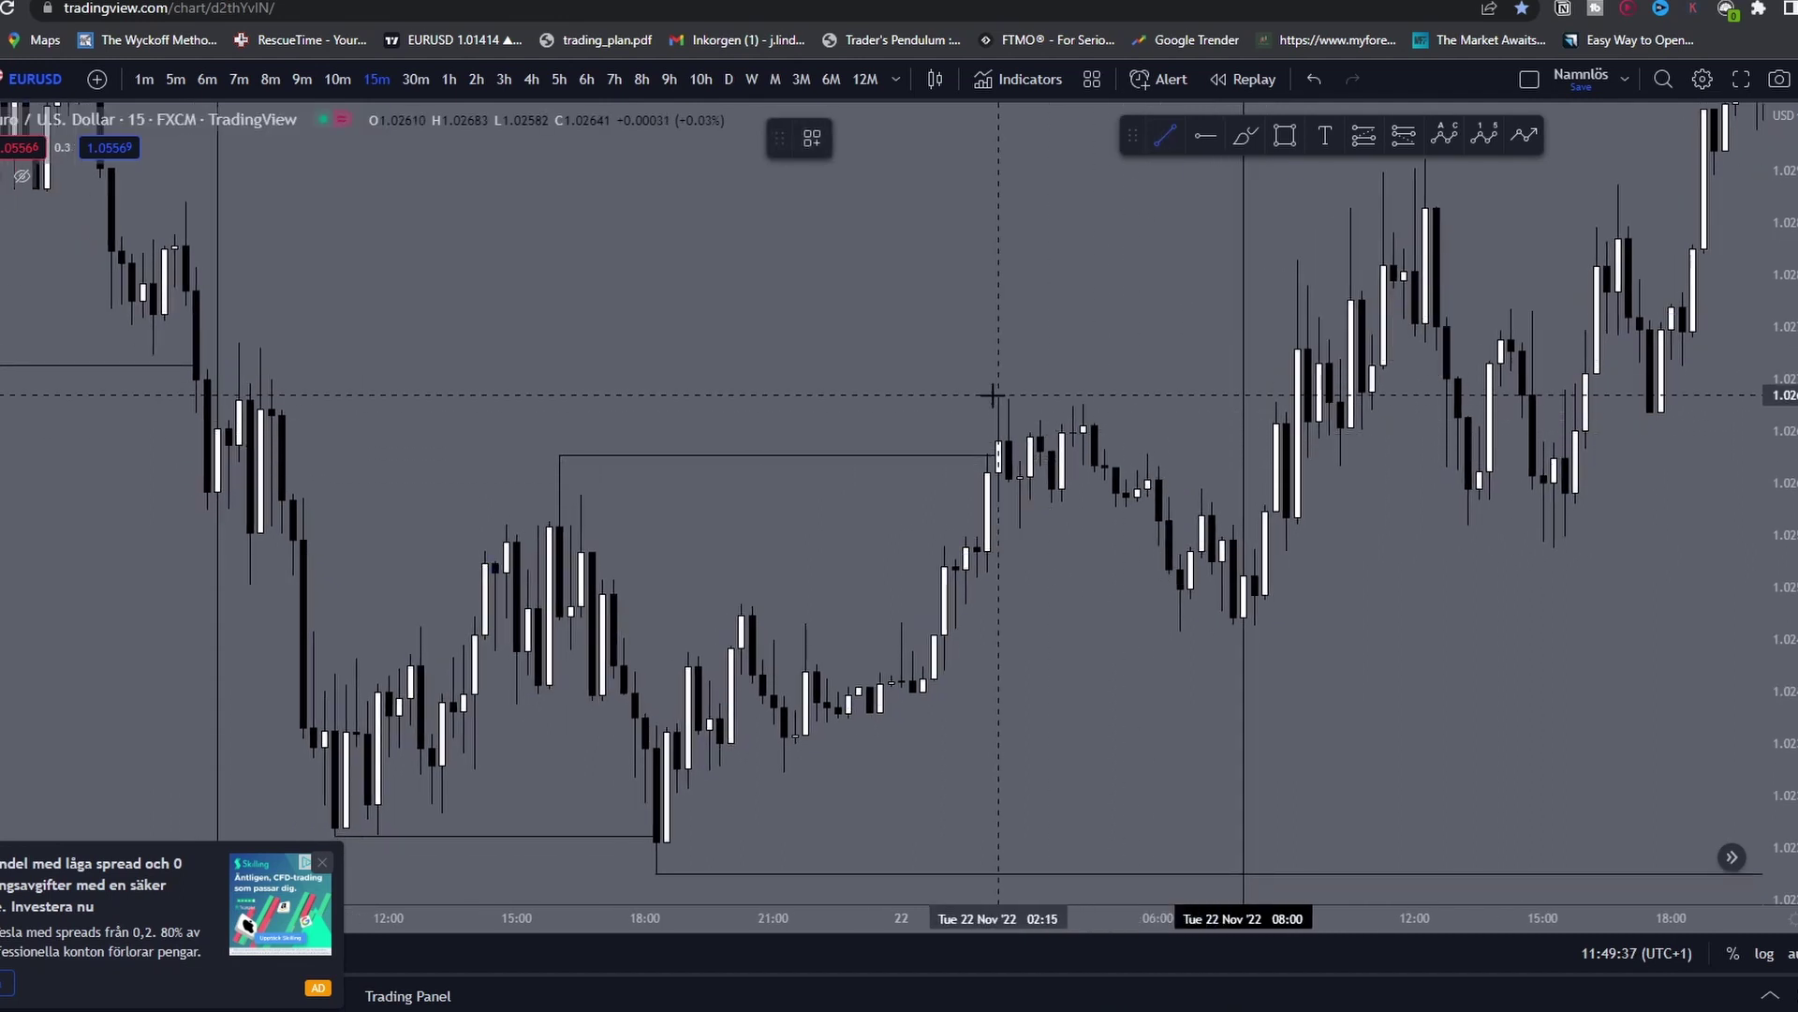
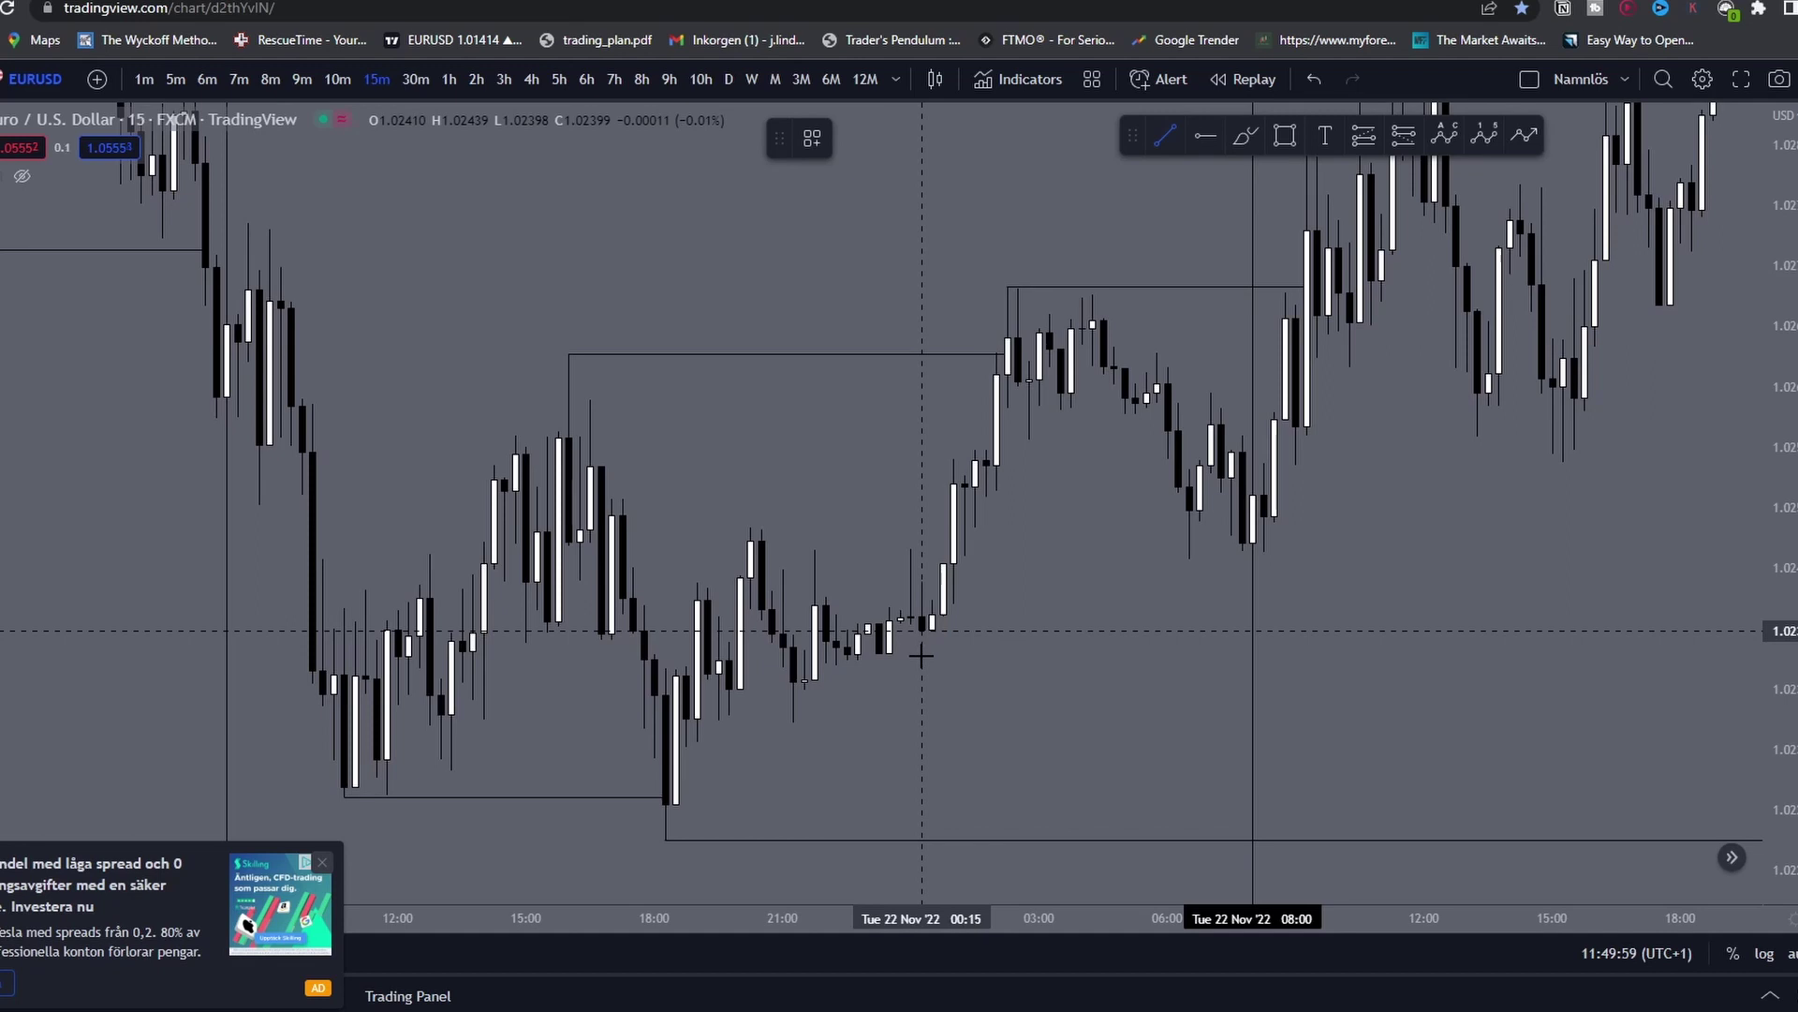
{"action": "left_click_drag", "start_coordinate": [921, 653], "coordinate": [1358, 630]}
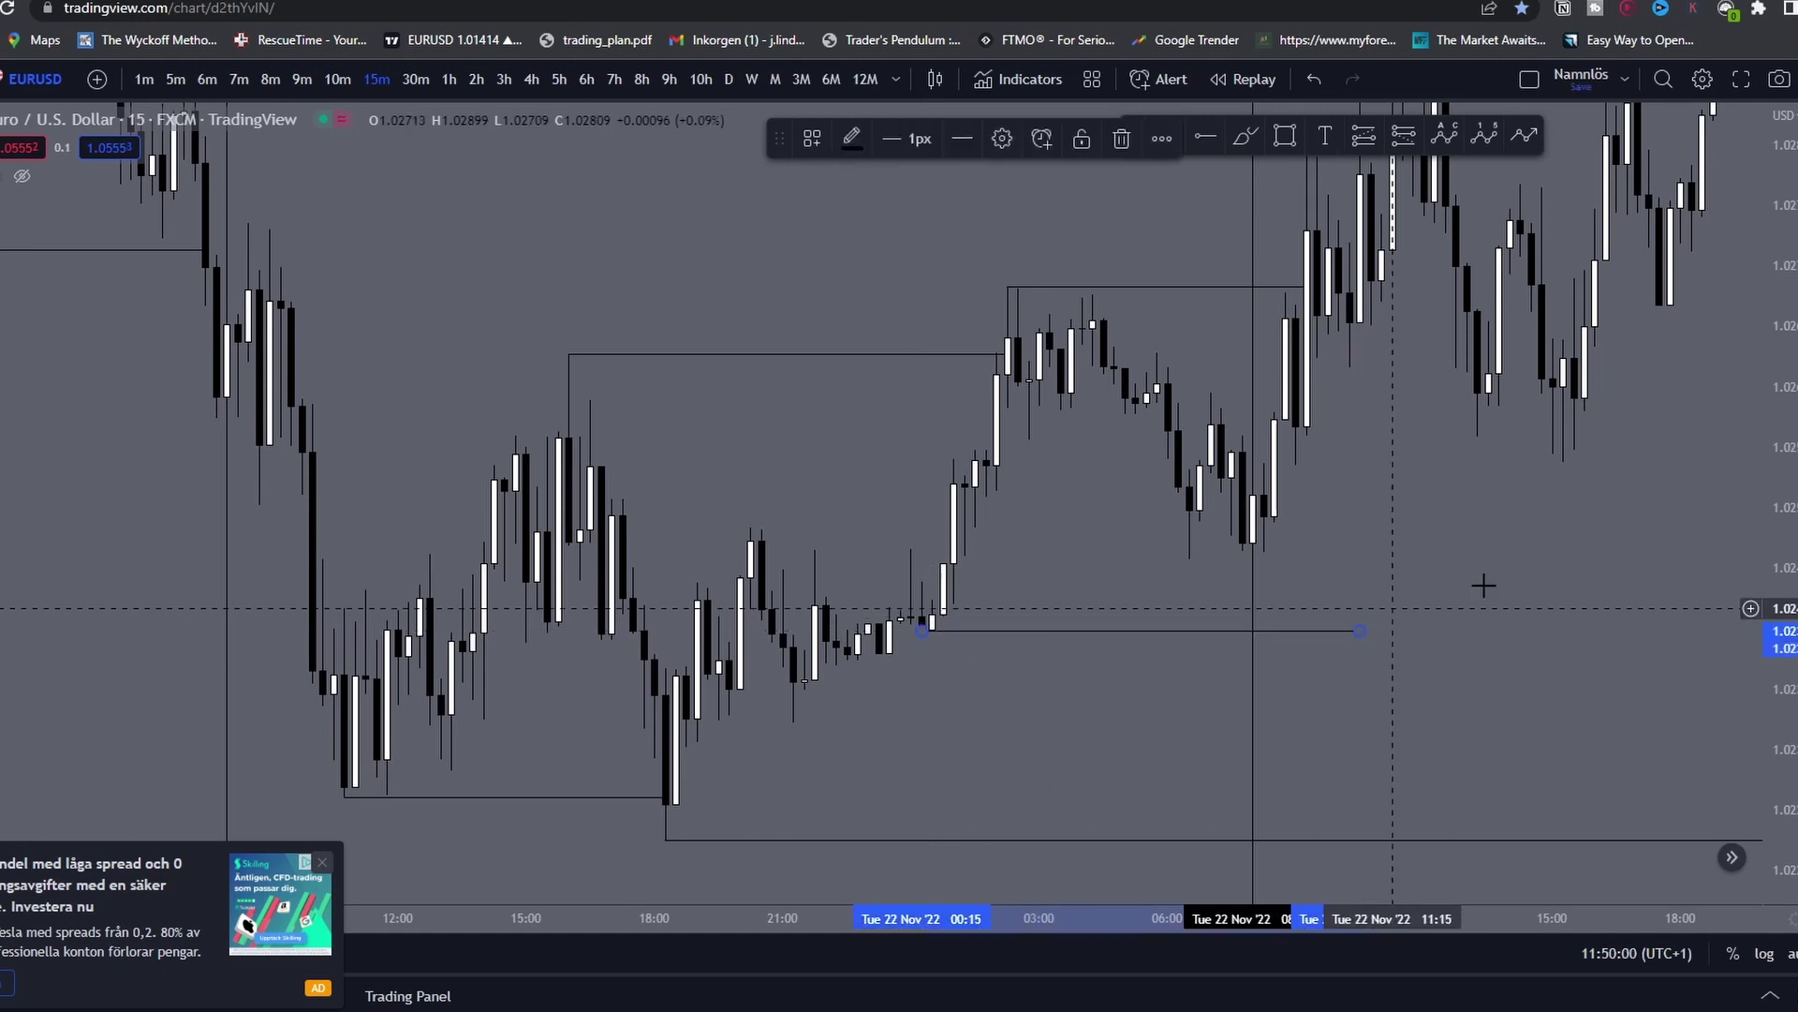
Step: Draw a rectangle over the price gap at the 22 November 01:00 candle and extend it to about 09:30
{"action": "left_click", "coordinate": [1285, 136]}
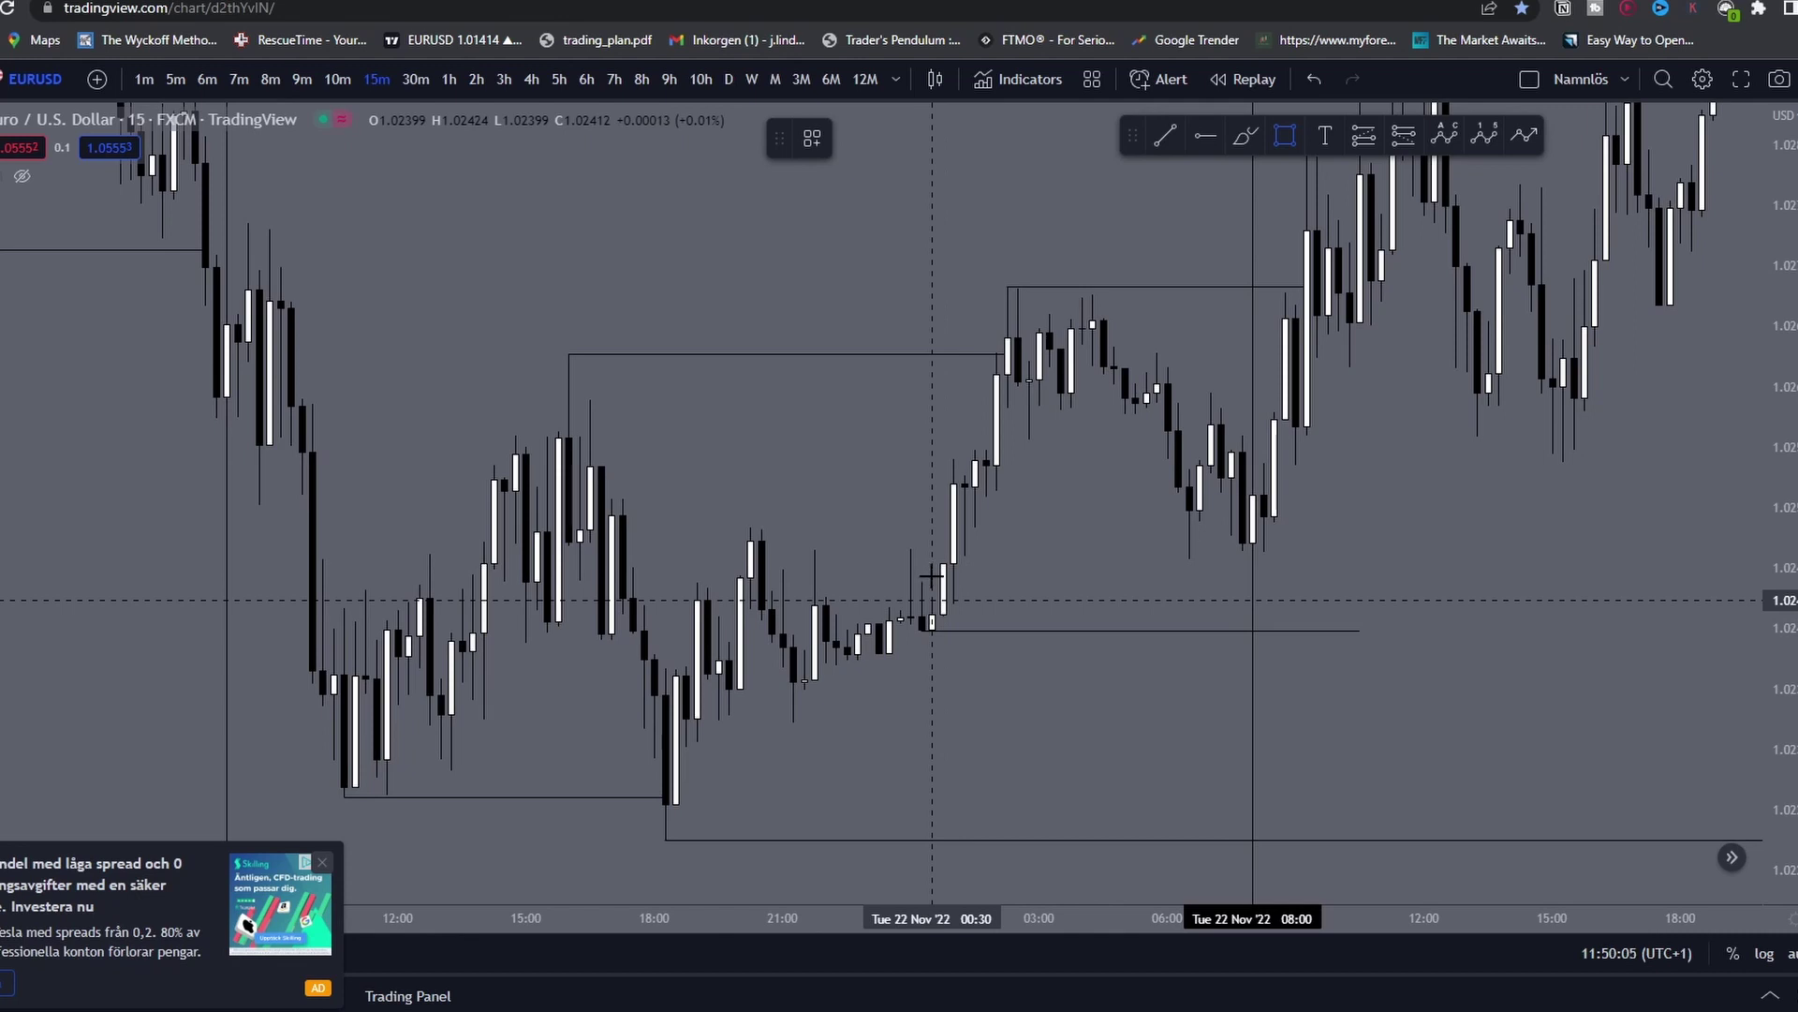
{"action": "left_click", "coordinate": [943, 641]}
{"action": "left_click_drag", "start_coordinate": [943, 592], "coordinate": [1092, 581]}
{"action": "left_click", "coordinate": [1060, 530]}
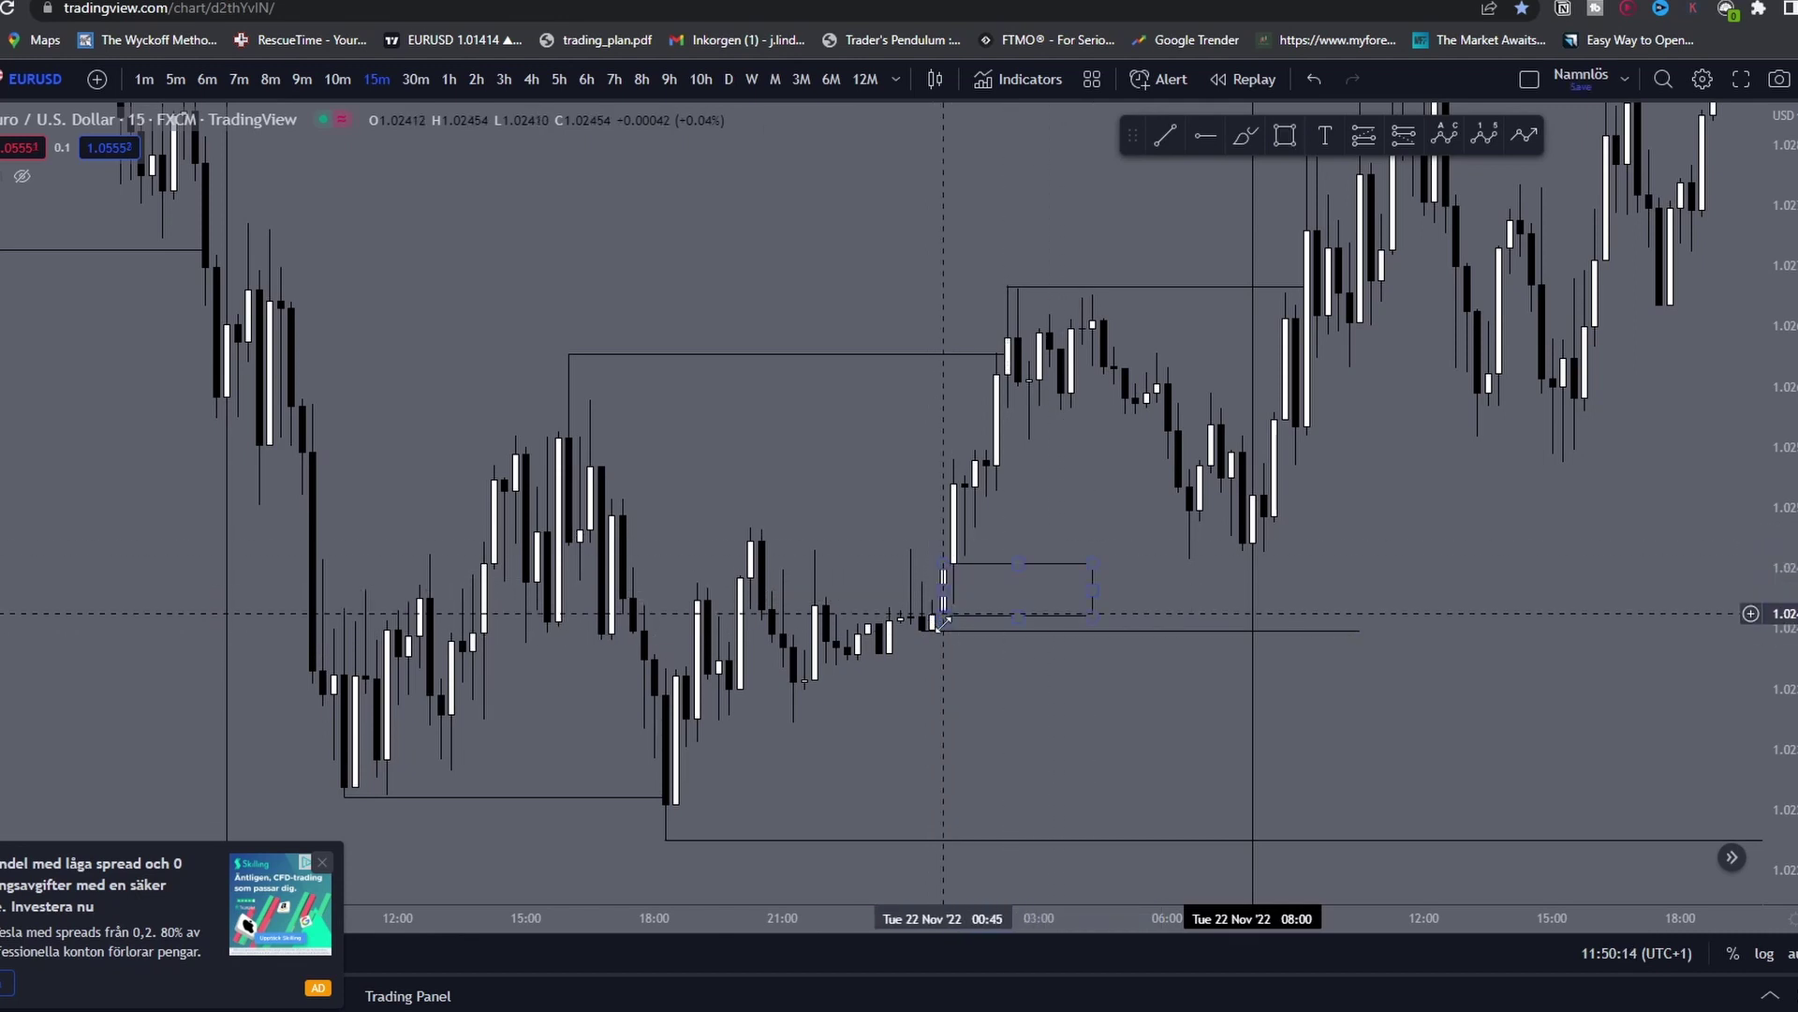
{"action": "left_click_drag", "start_coordinate": [943, 617], "coordinate": [955, 564]}
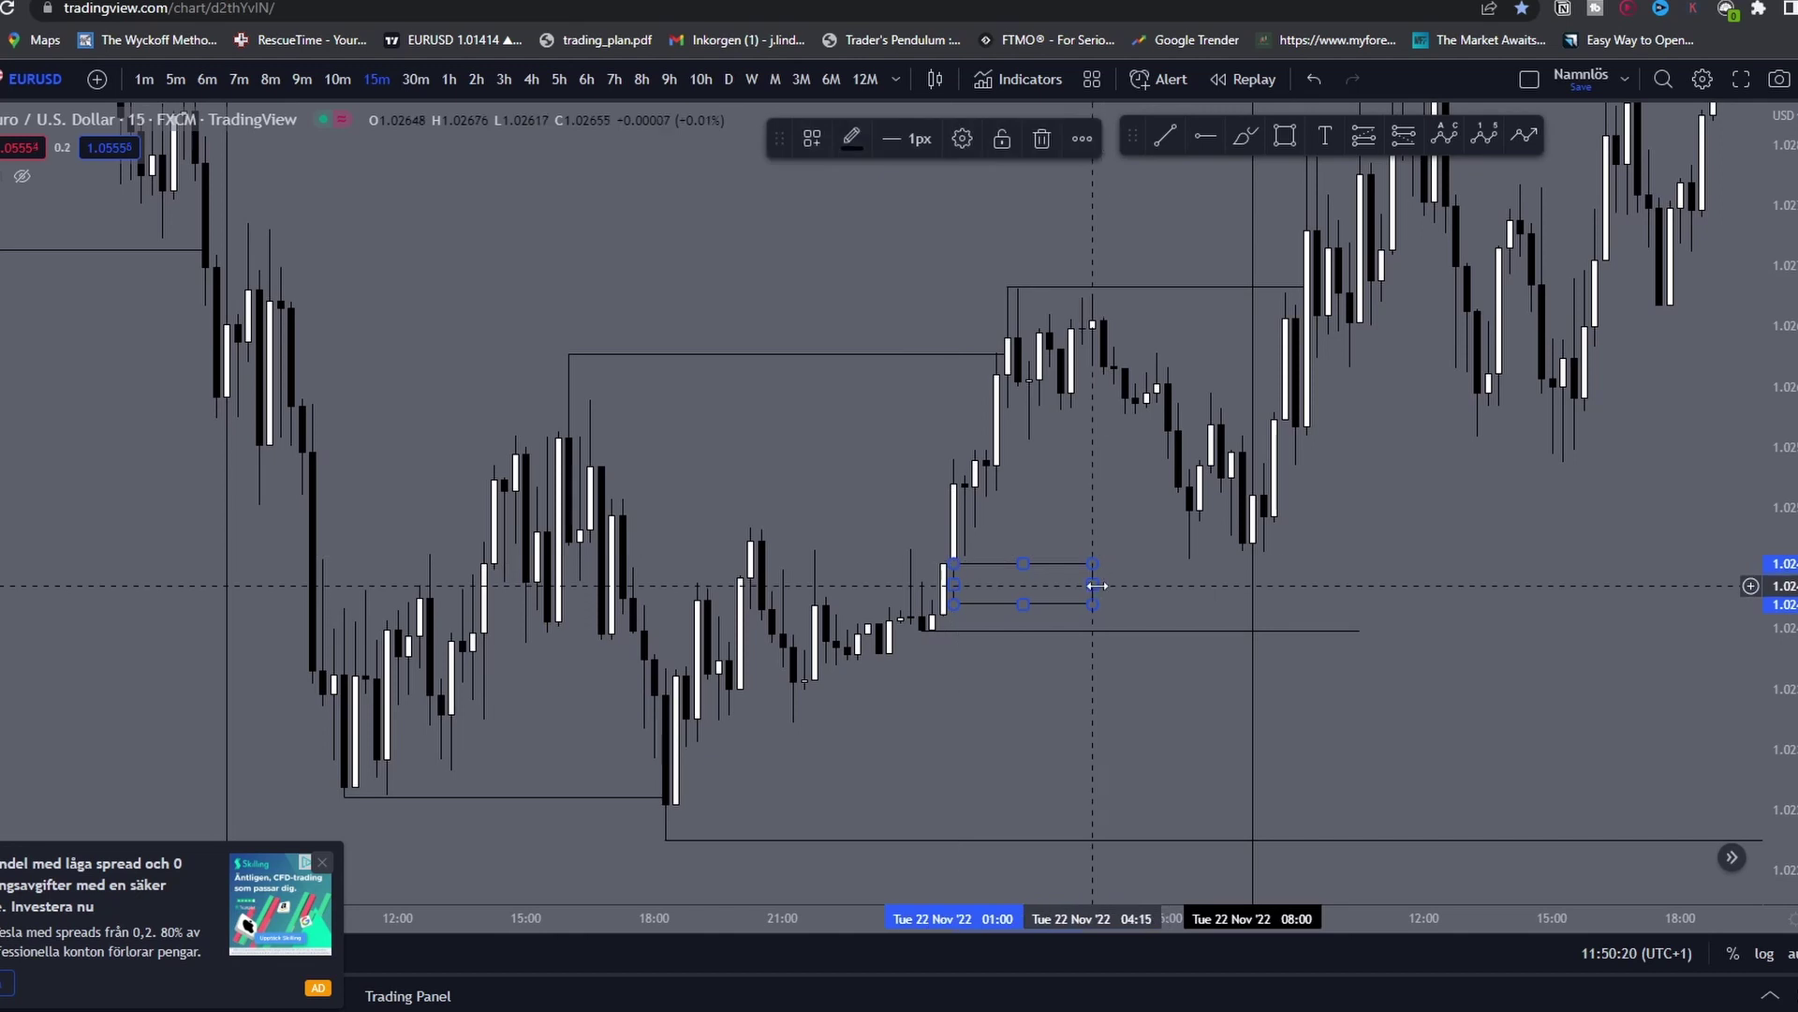
{"action": "left_click_drag", "start_coordinate": [1093, 585], "coordinate": [1319, 574]}
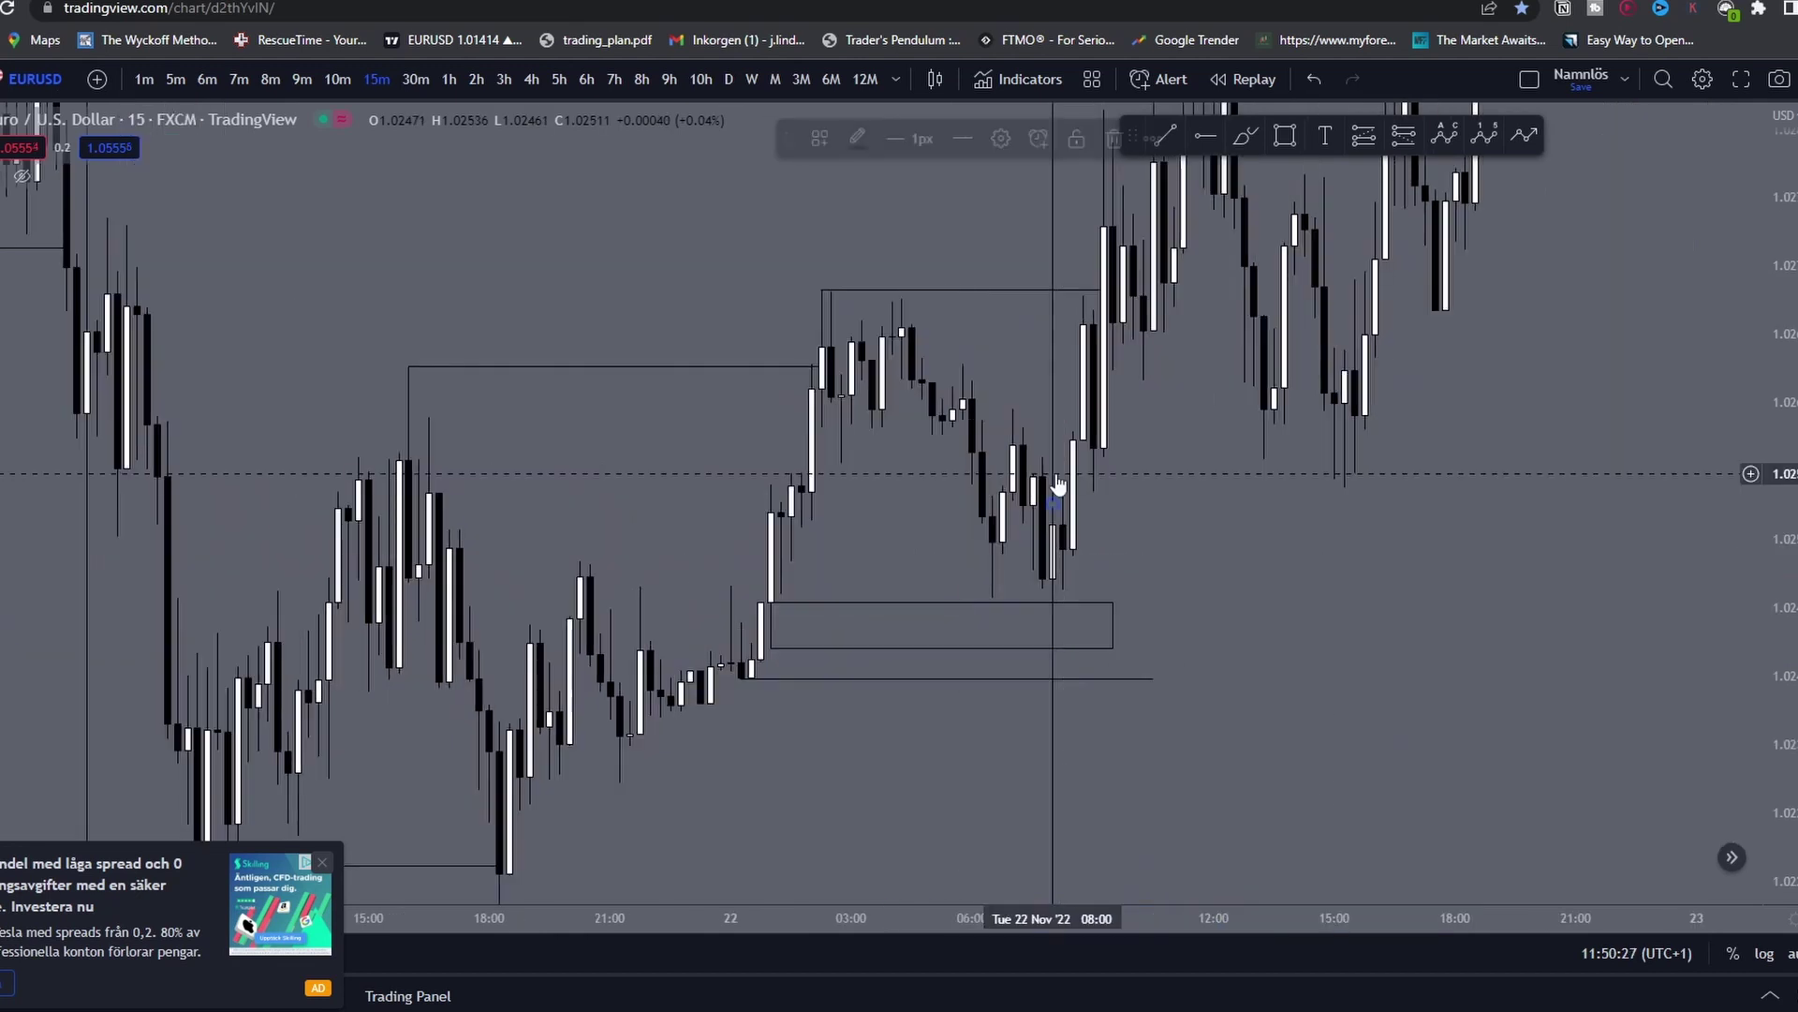
Step: Try shifting the 22 November 08:00 vertical line to 10:45
{"action": "left_click_drag", "start_coordinate": [1055, 487], "coordinate": [1165, 498]}
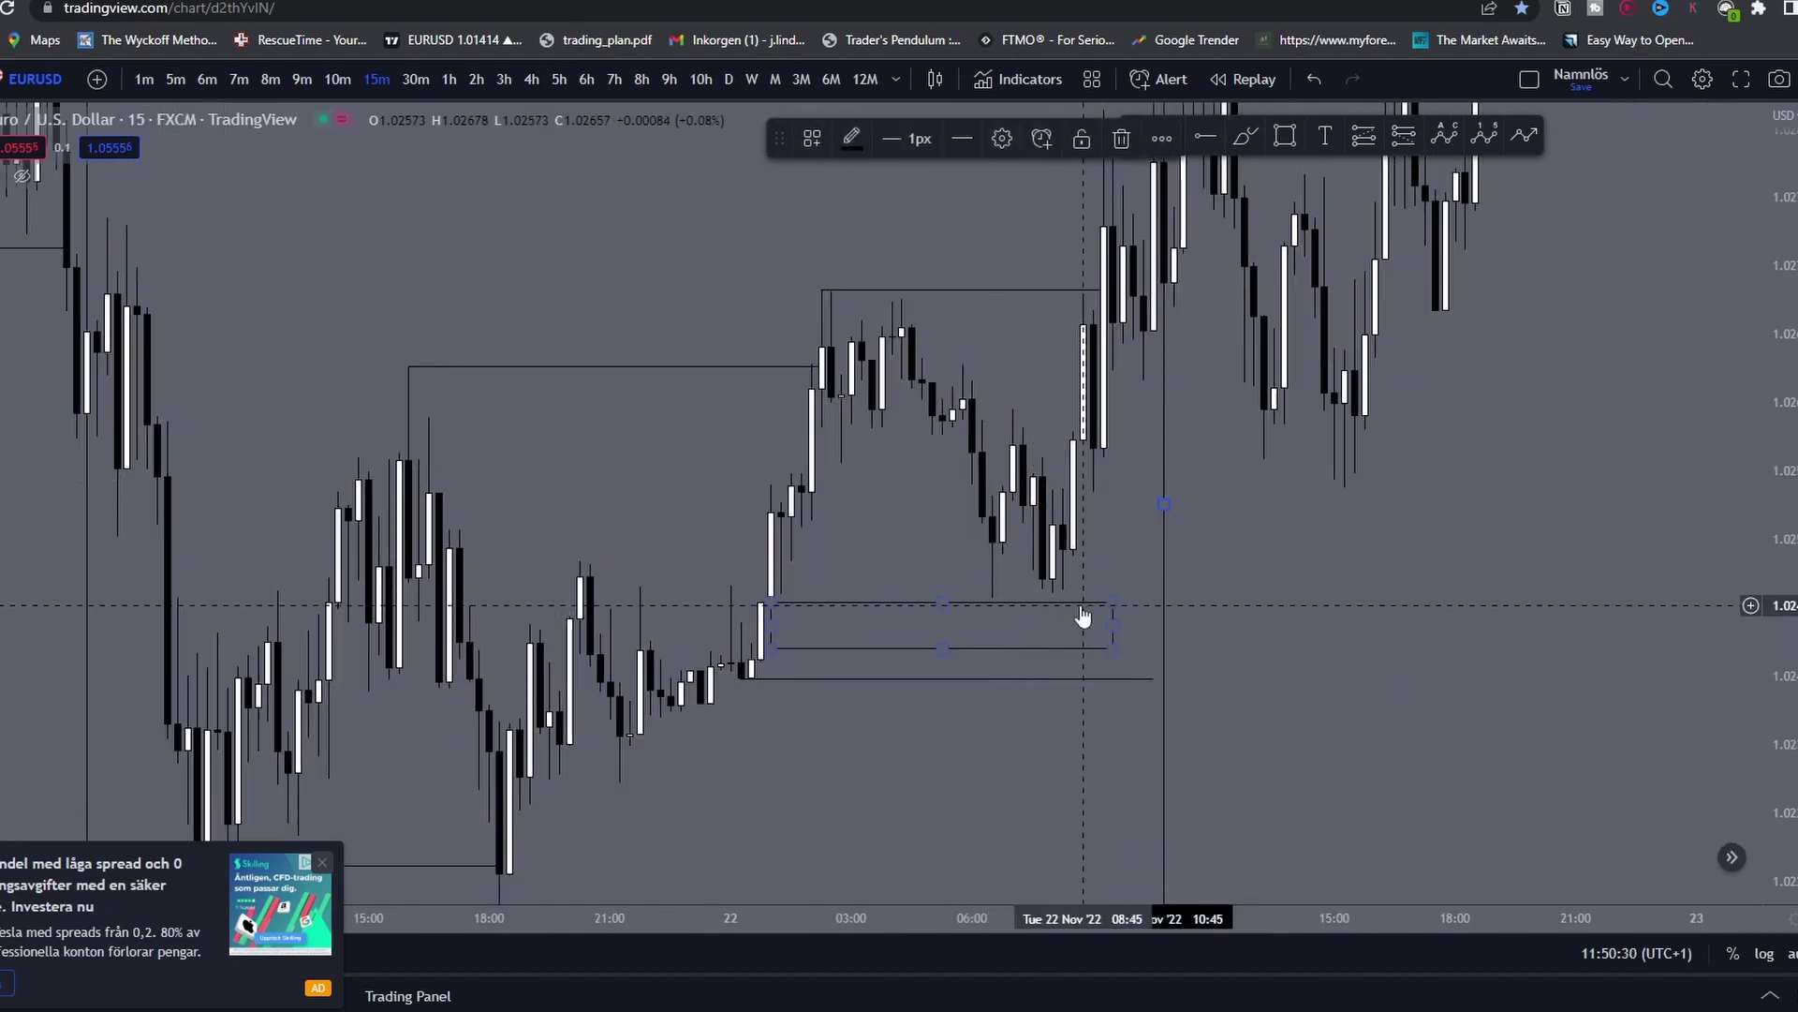
{"action": "mouse_move", "coordinate": [1144, 552]}
{"action": "left_mouse_down"}
{"action": "mouse_move", "coordinate": [1112, 594]}
{"action": "mouse_move", "coordinate": [1014, 562]}
{"action": "left_mouse_up"}
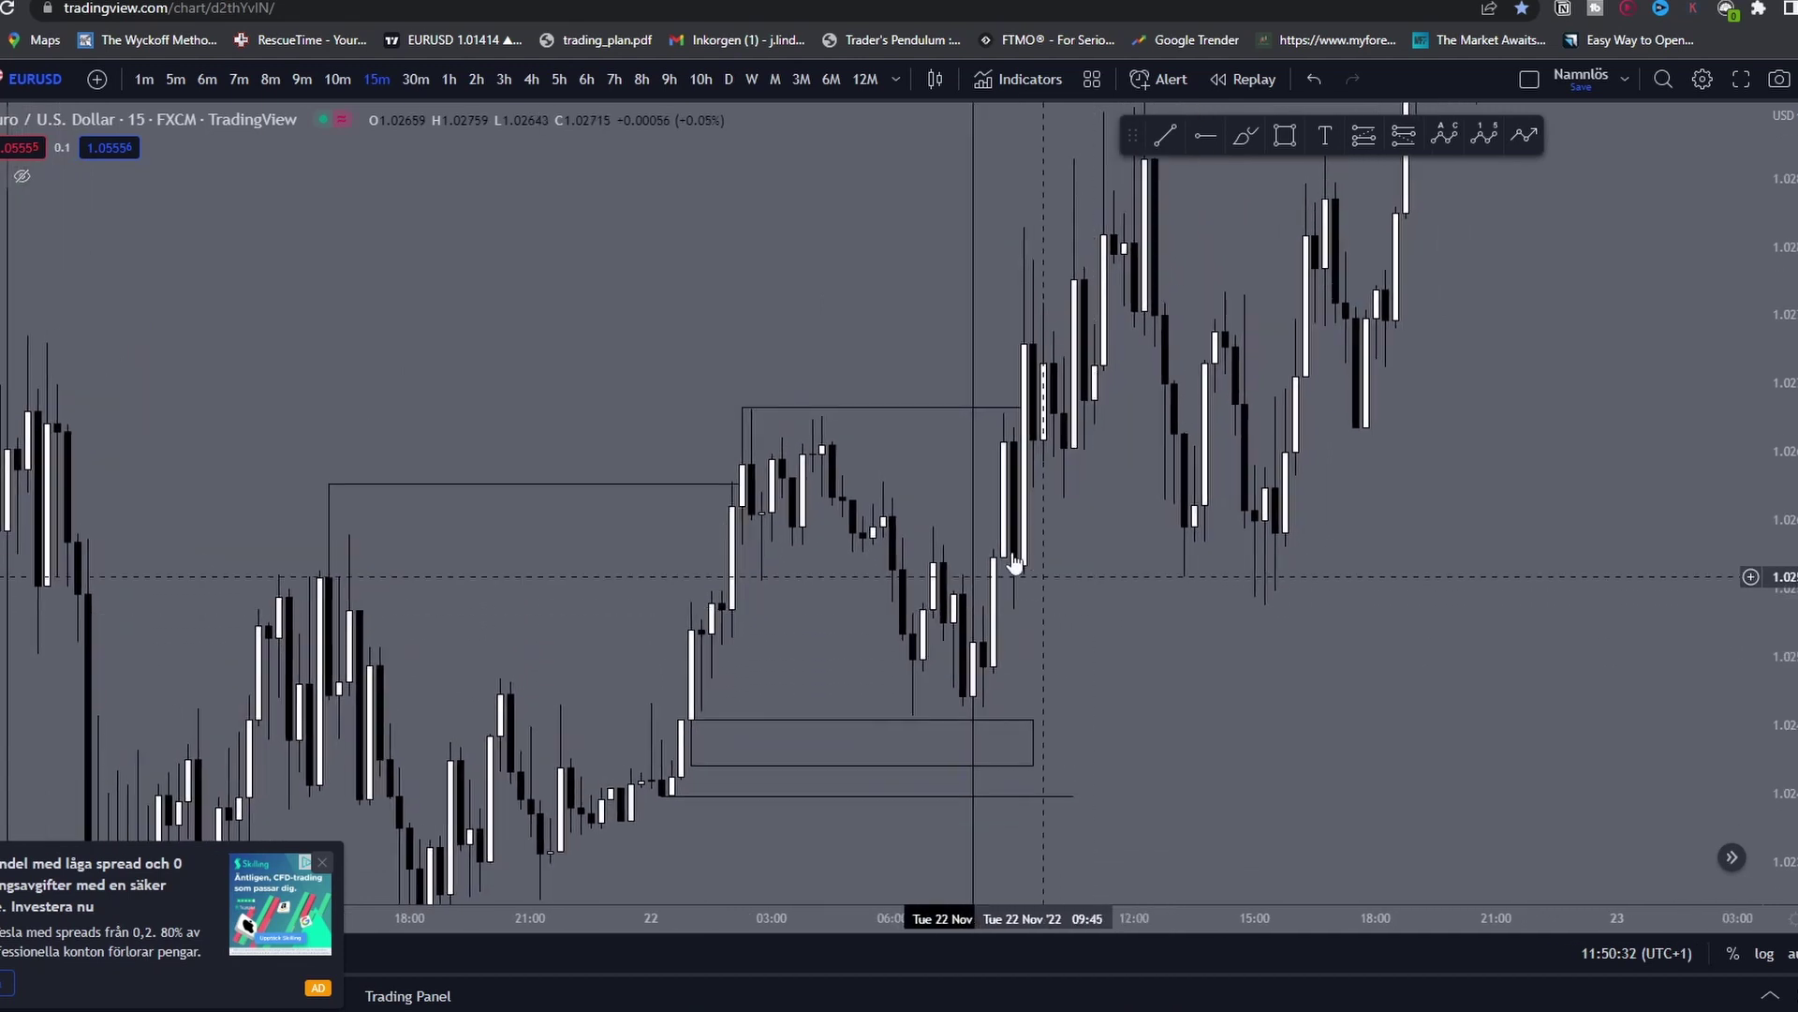
{"action": "left_click_drag", "start_coordinate": [1477, 448], "coordinate": [1514, 466]}
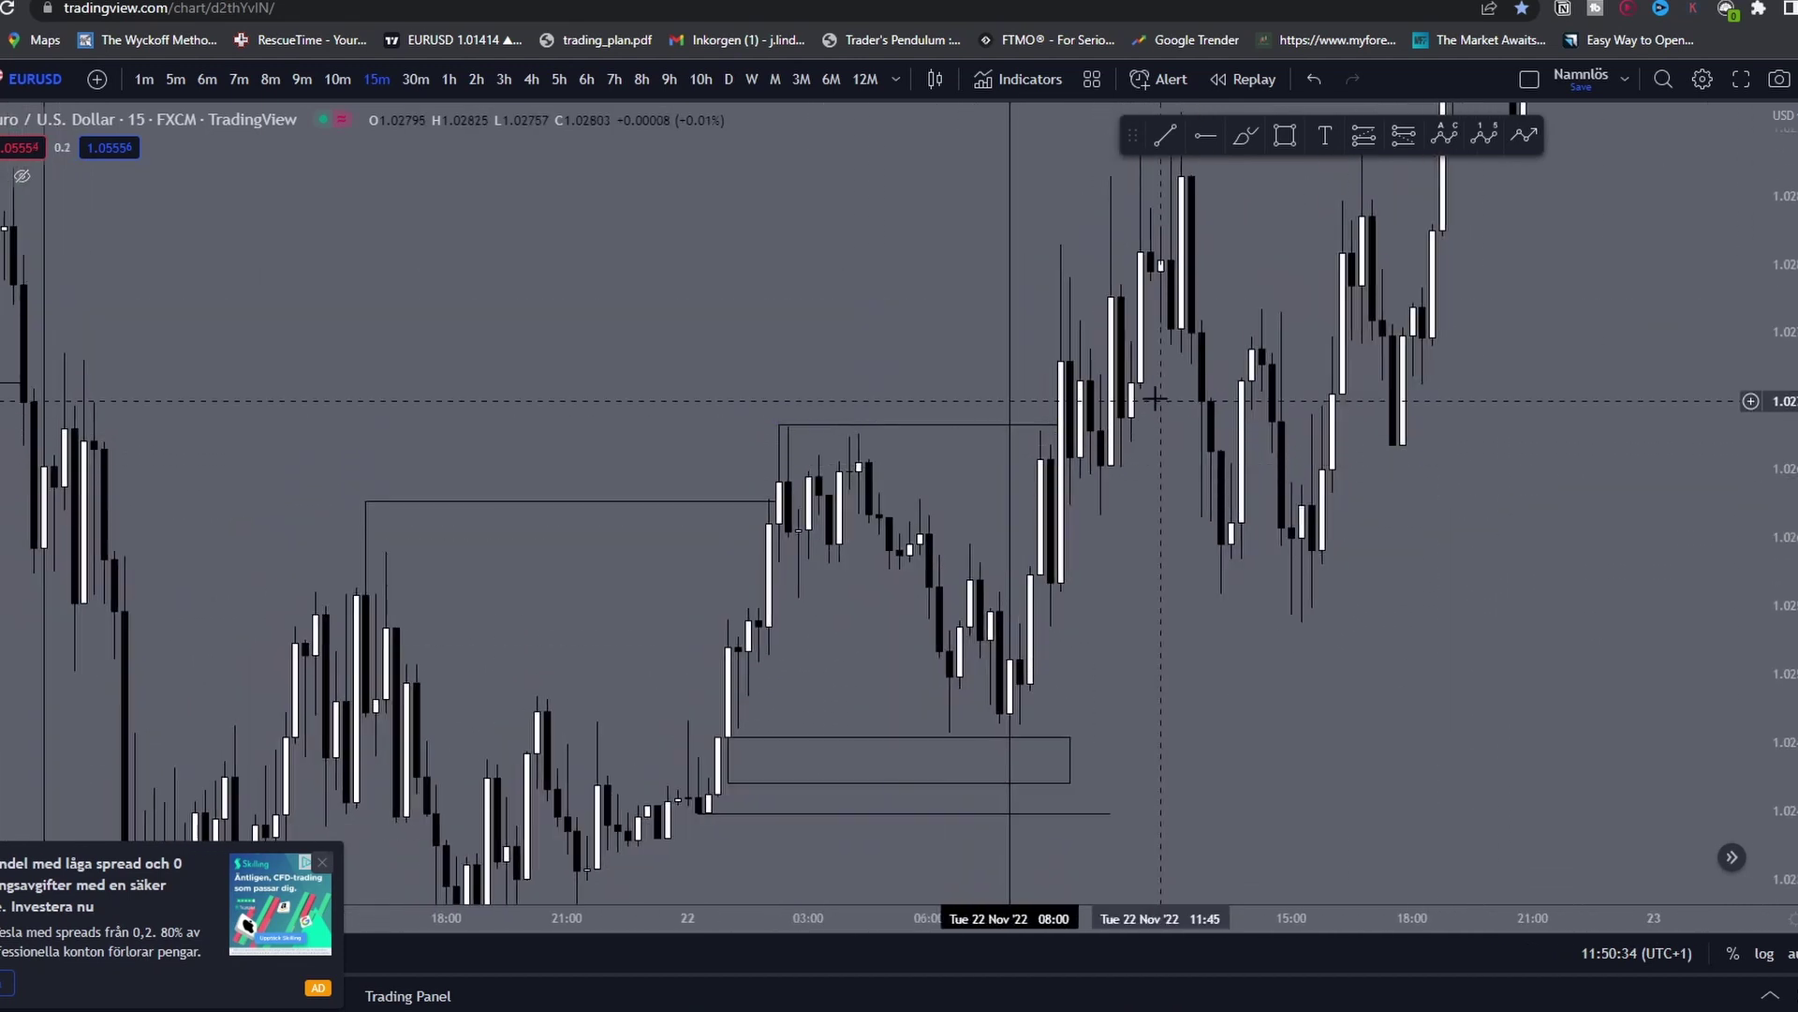
Step: Clear the gap rectangle and mark the next range with horizontal lines from the 22 November 09:00 low and the 11:15 high
{"action": "left_click", "coordinate": [1165, 136]}
{"action": "left_click", "coordinate": [1057, 625]}
{"action": "left_click", "coordinate": [1053, 626]}
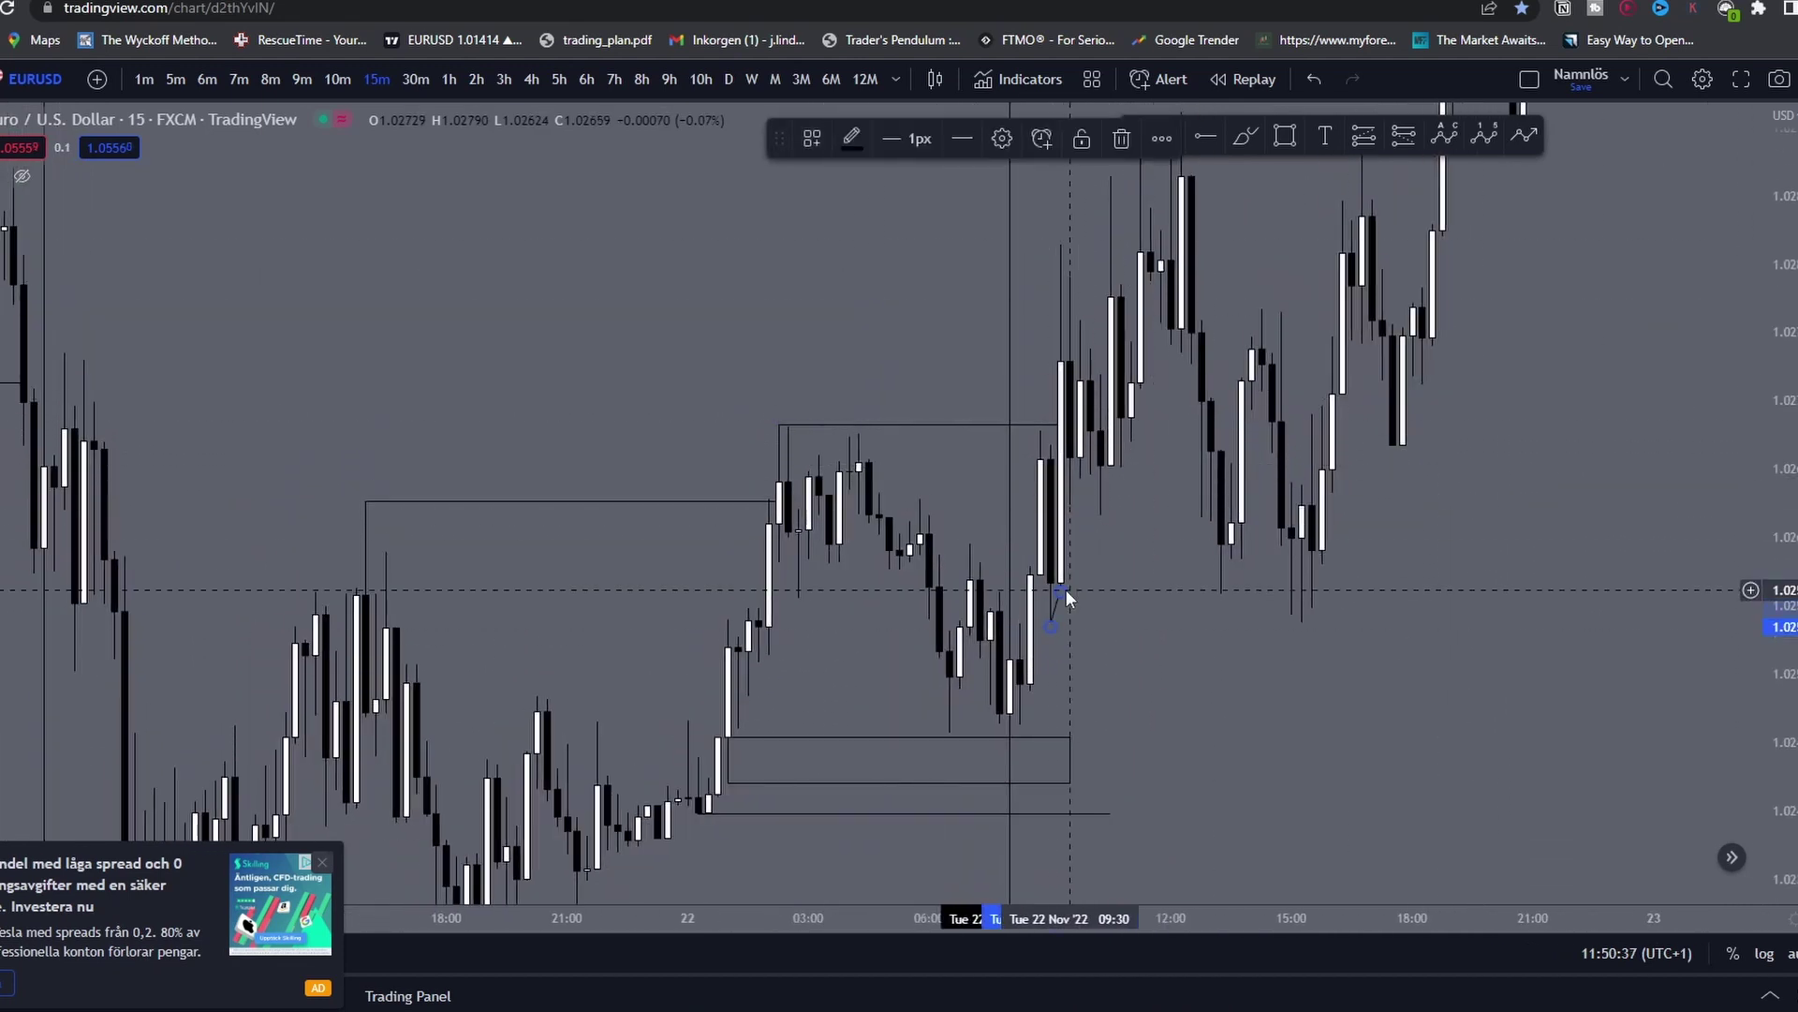
{"action": "left_click", "coordinate": [1363, 592], "text": "shift"}
{"action": "left_click_drag", "start_coordinate": [1454, 561], "coordinate": [1446, 550]}
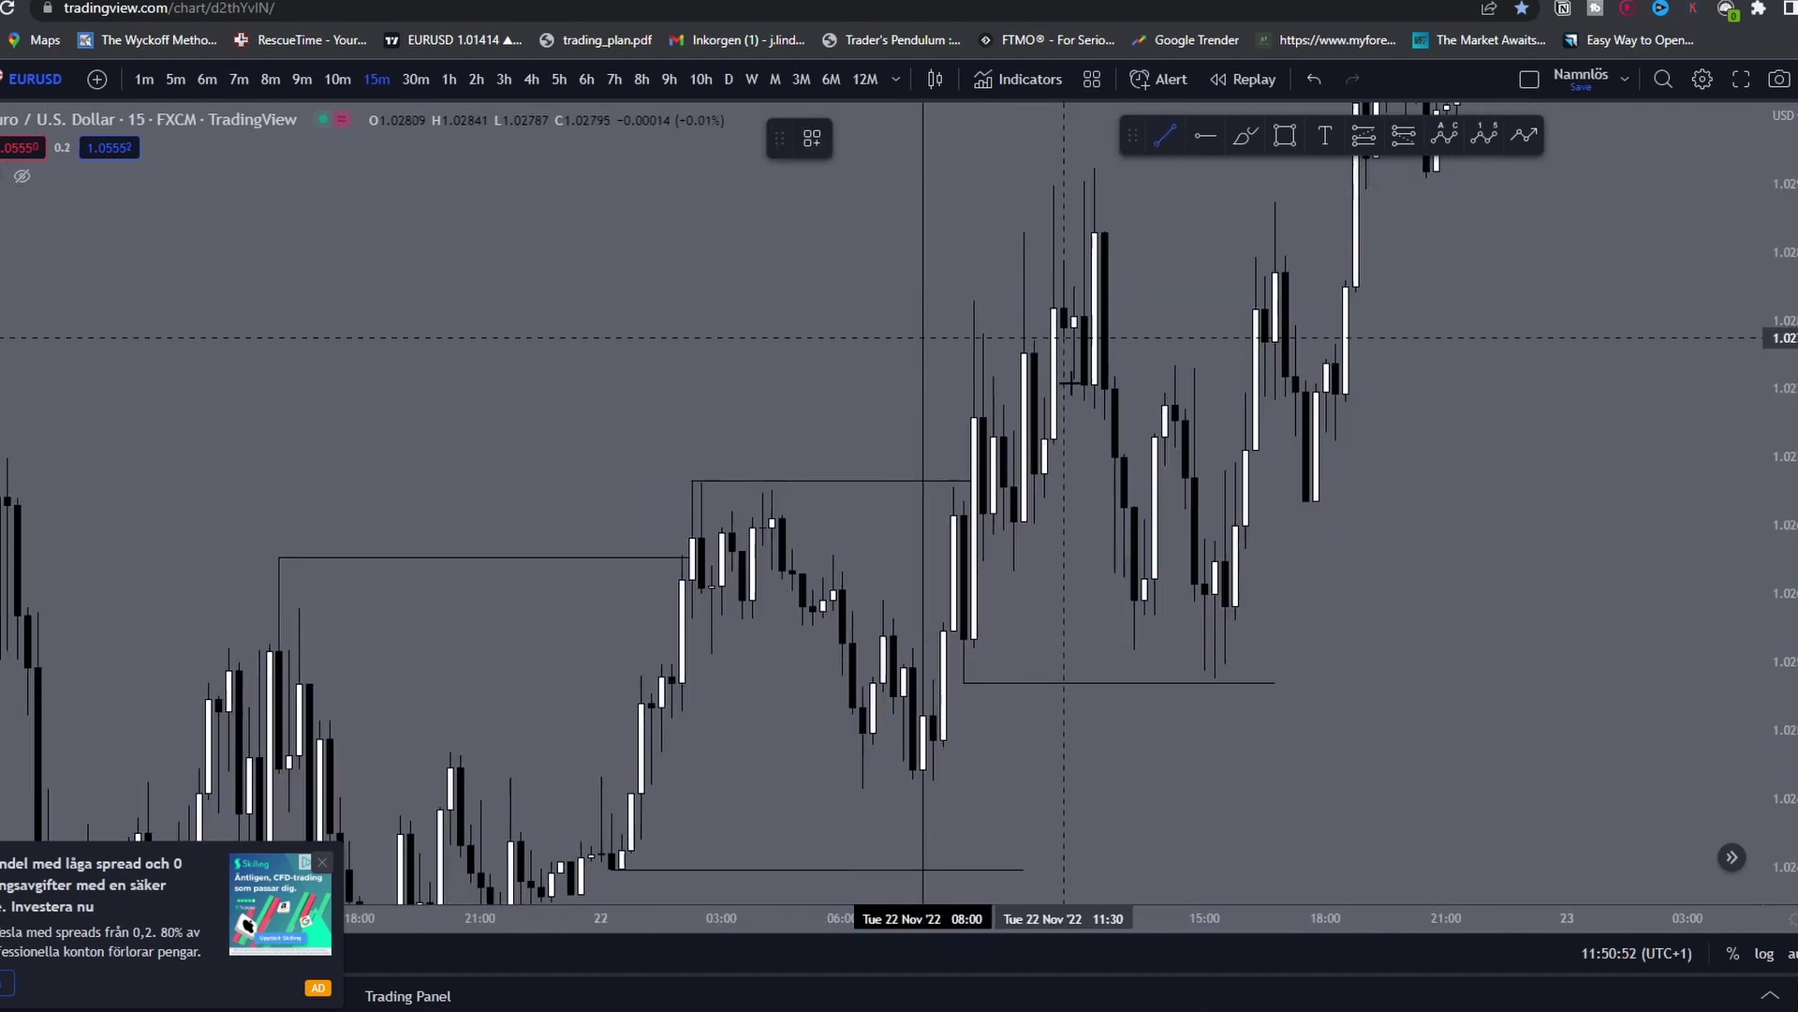
{"action": "left_click", "coordinate": [1052, 167]}
{"action": "left_click", "coordinate": [1335, 204], "text": "shift"}
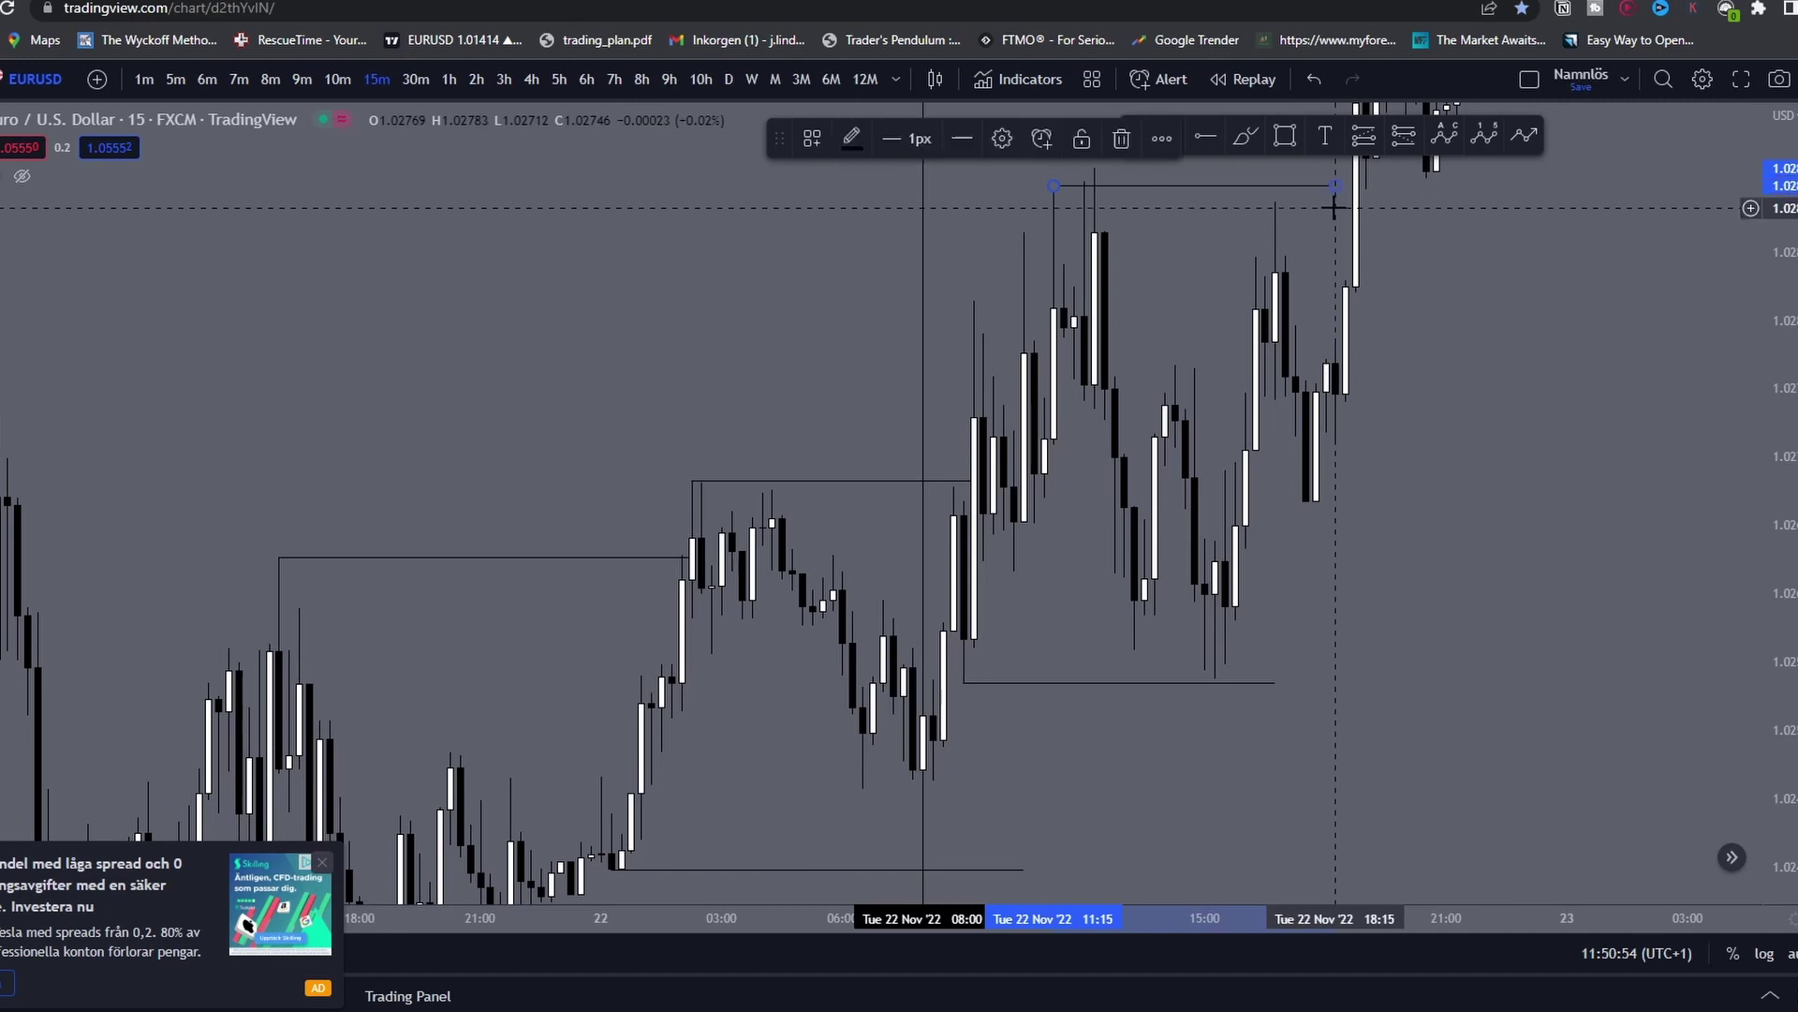
{"action": "left_click", "coordinate": [1442, 468]}
Step: Draw a gap rectangle from 22 November 11:00 to about 13:00, below the 11:15 high
{"action": "left_click_drag", "start_coordinate": [1403, 609], "coordinate": [1337, 650]}
{"action": "scroll", "coordinate": [1336, 650], "scroll_direction": "up", "scroll_amount": 2}
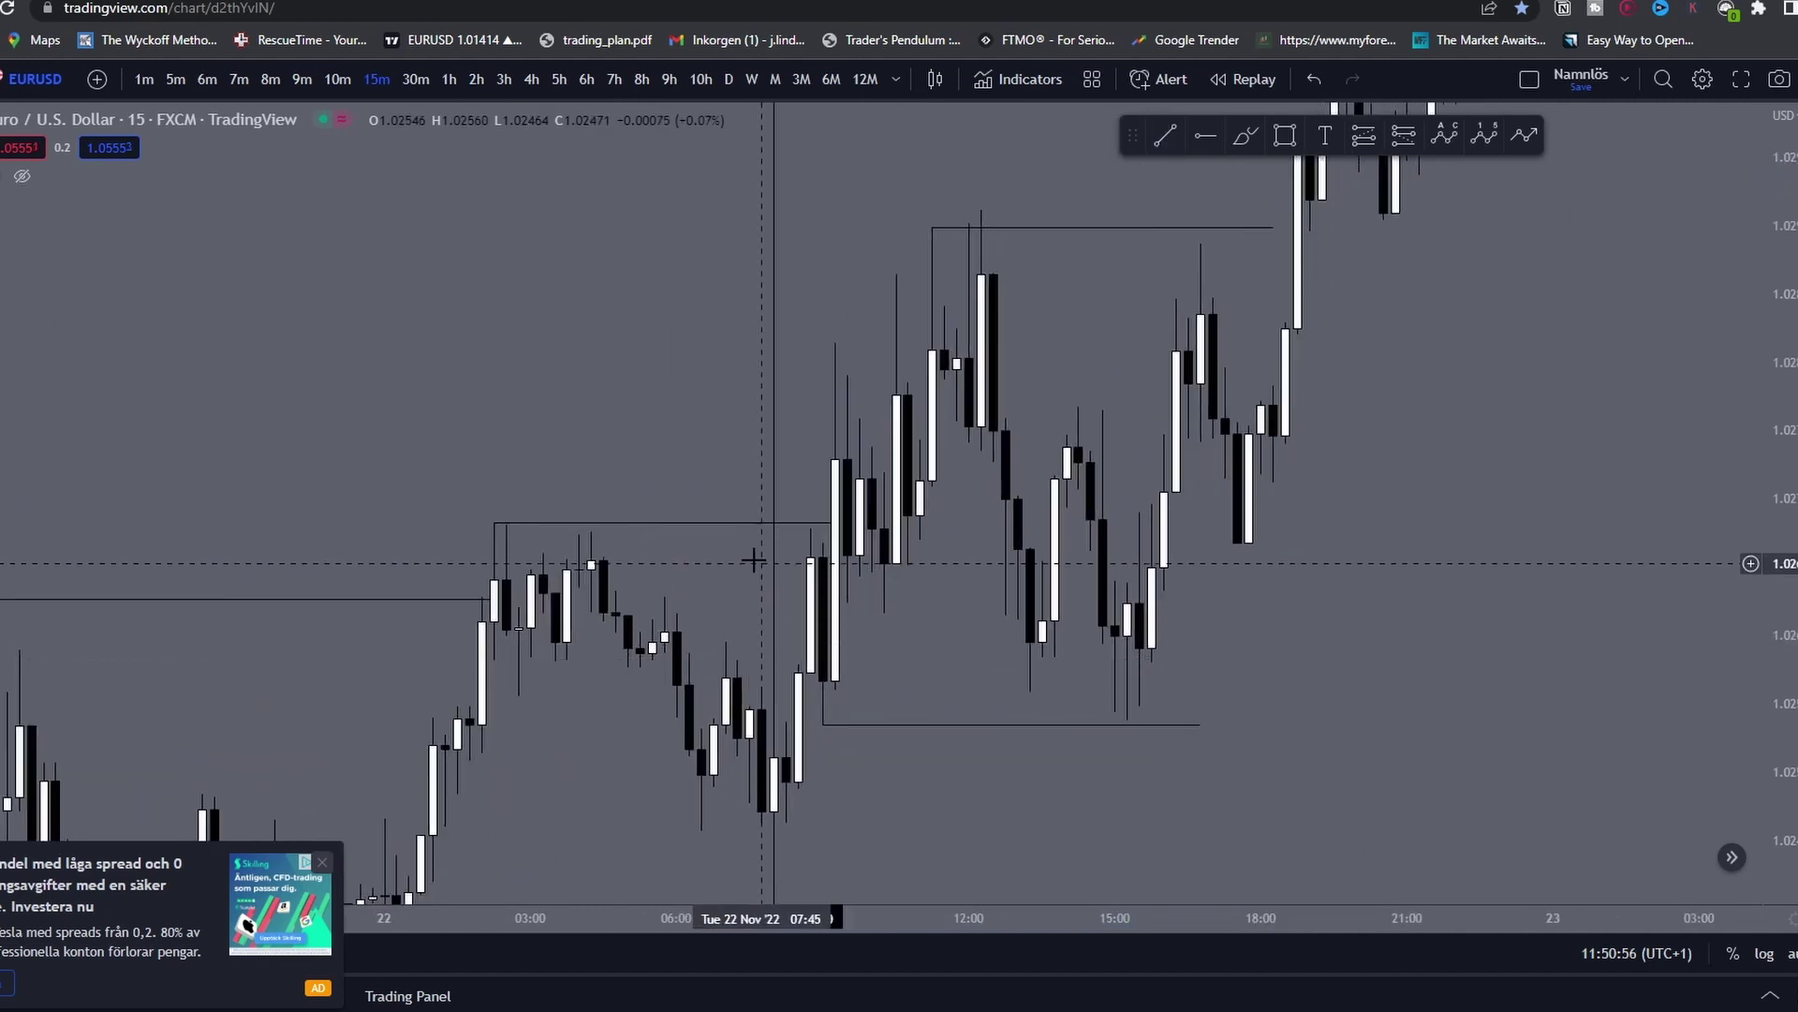
{"action": "key", "text": "alt+shift+r"}
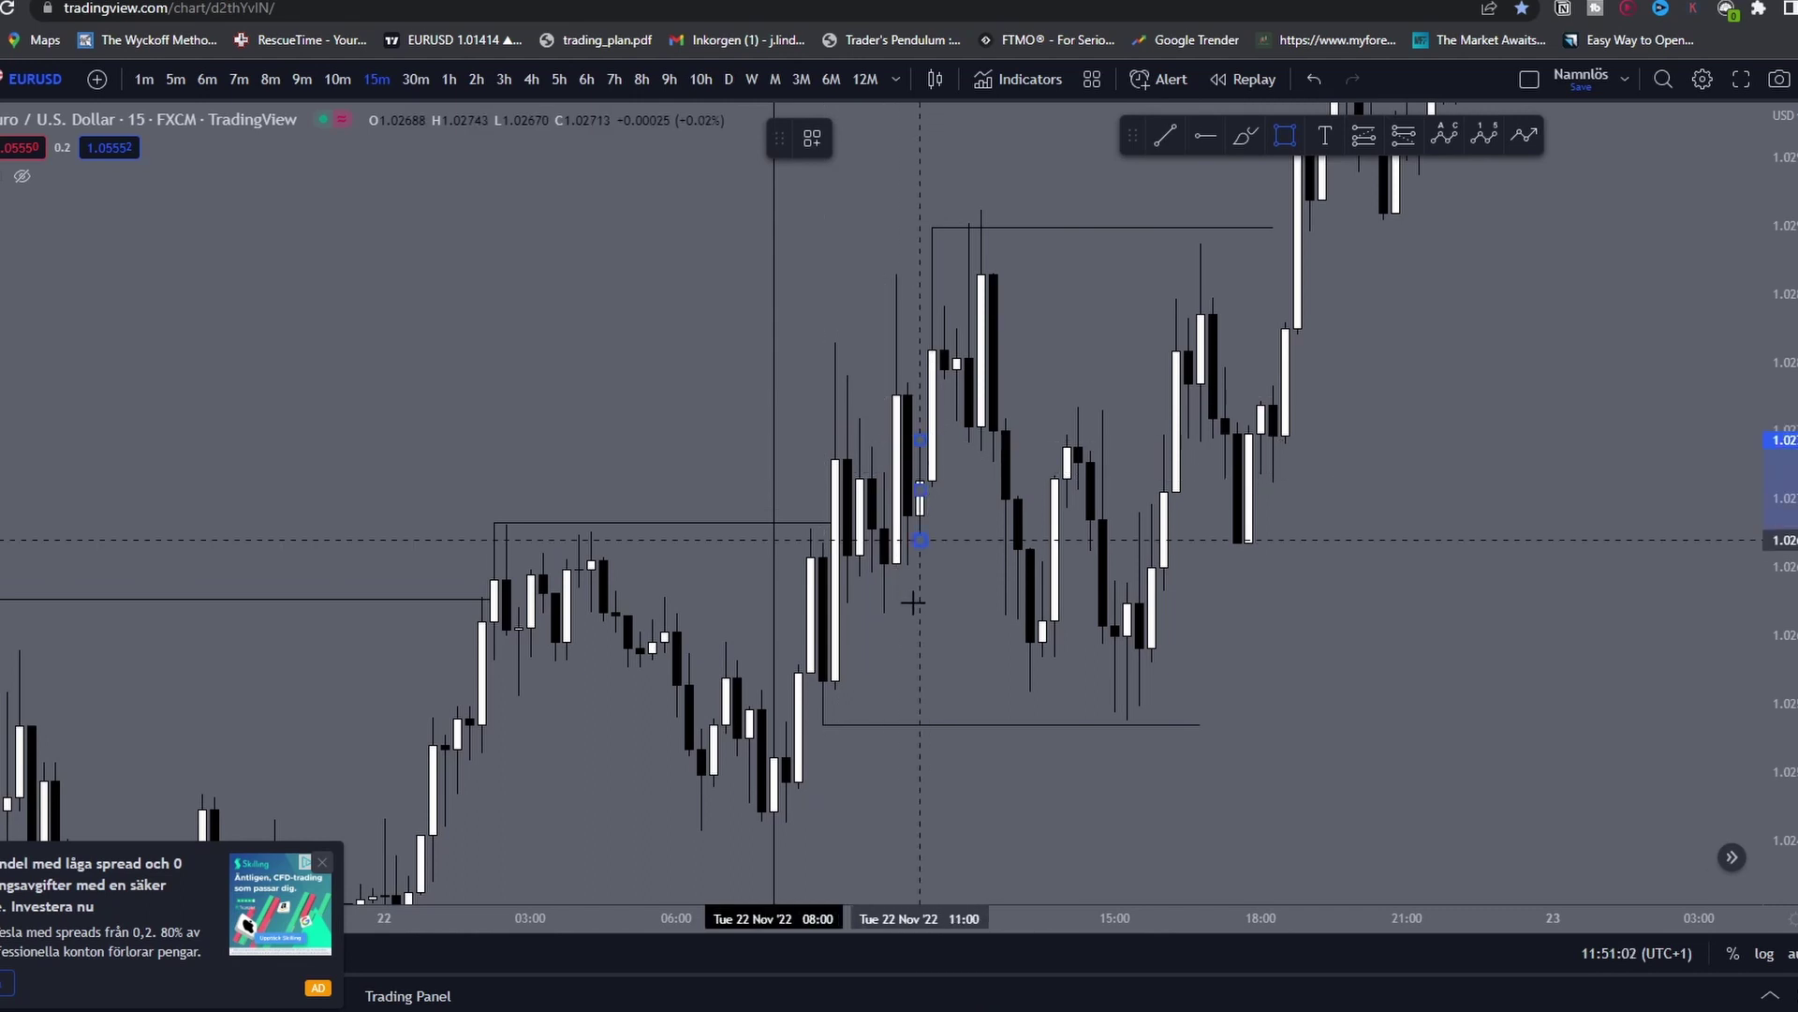
{"action": "left_click", "coordinate": [1005, 539]}
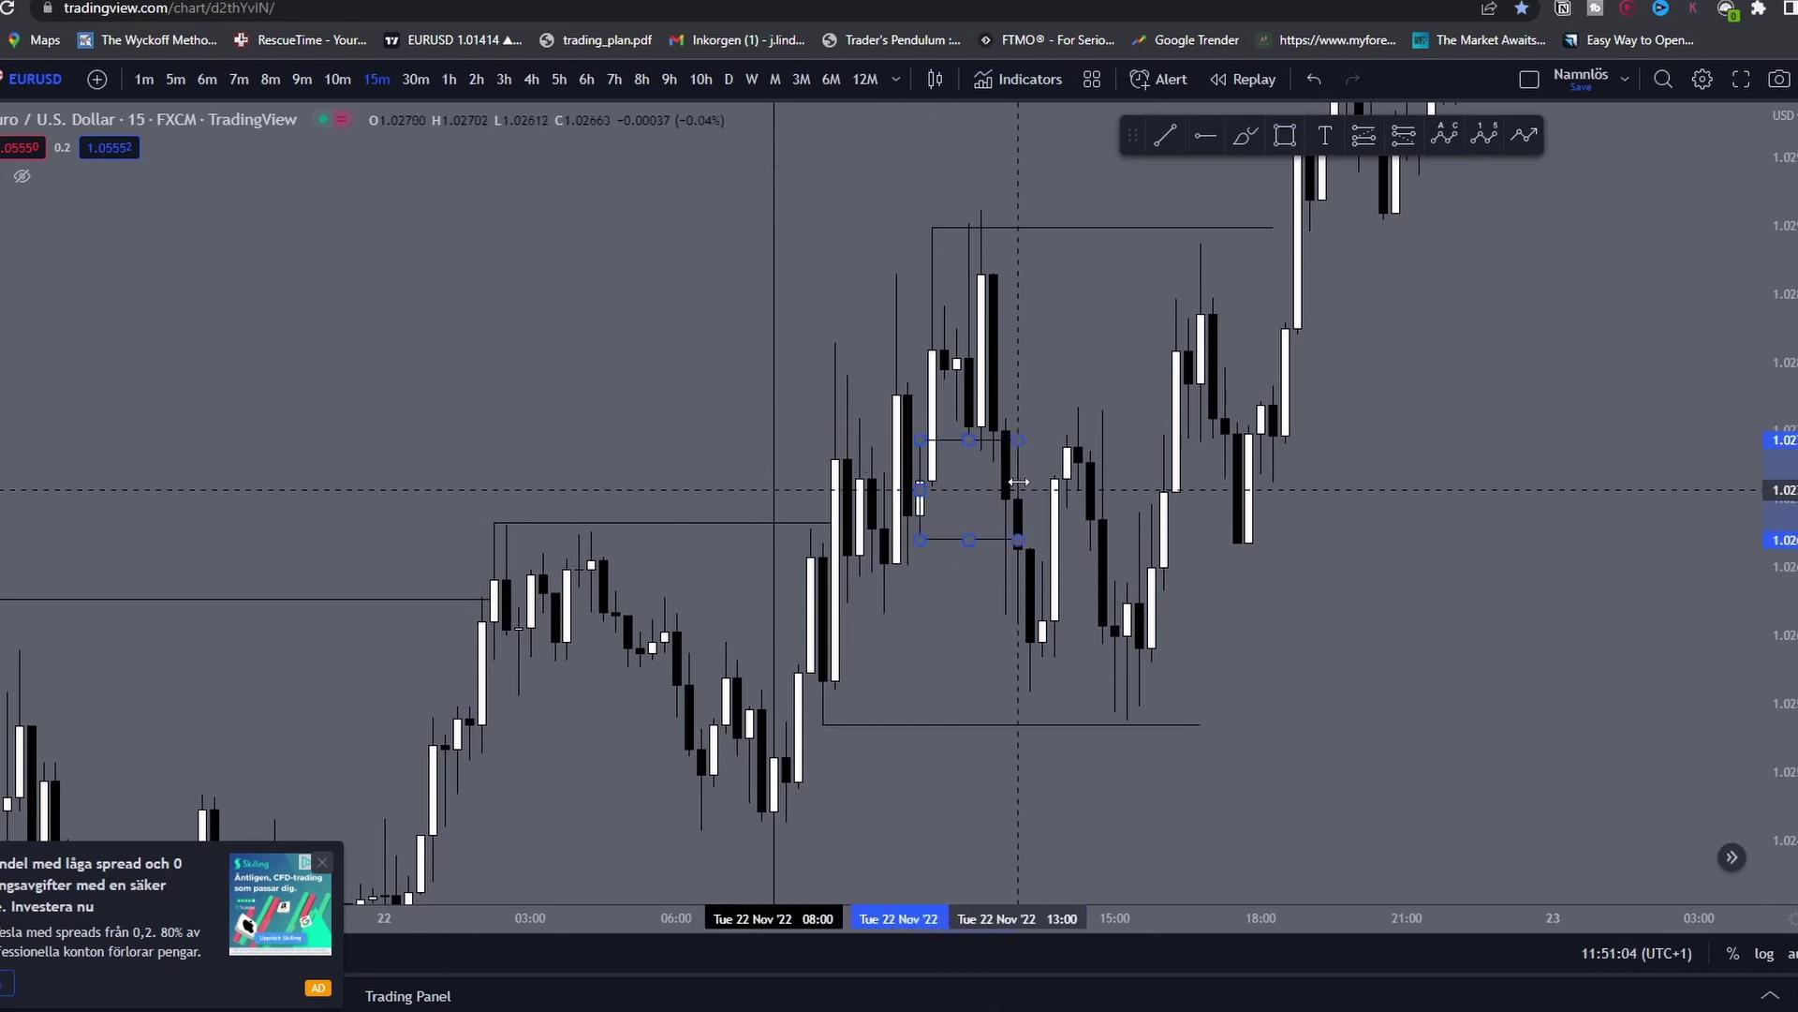
{"action": "left_click_drag", "start_coordinate": [1041, 404], "coordinate": [1076, 485]}
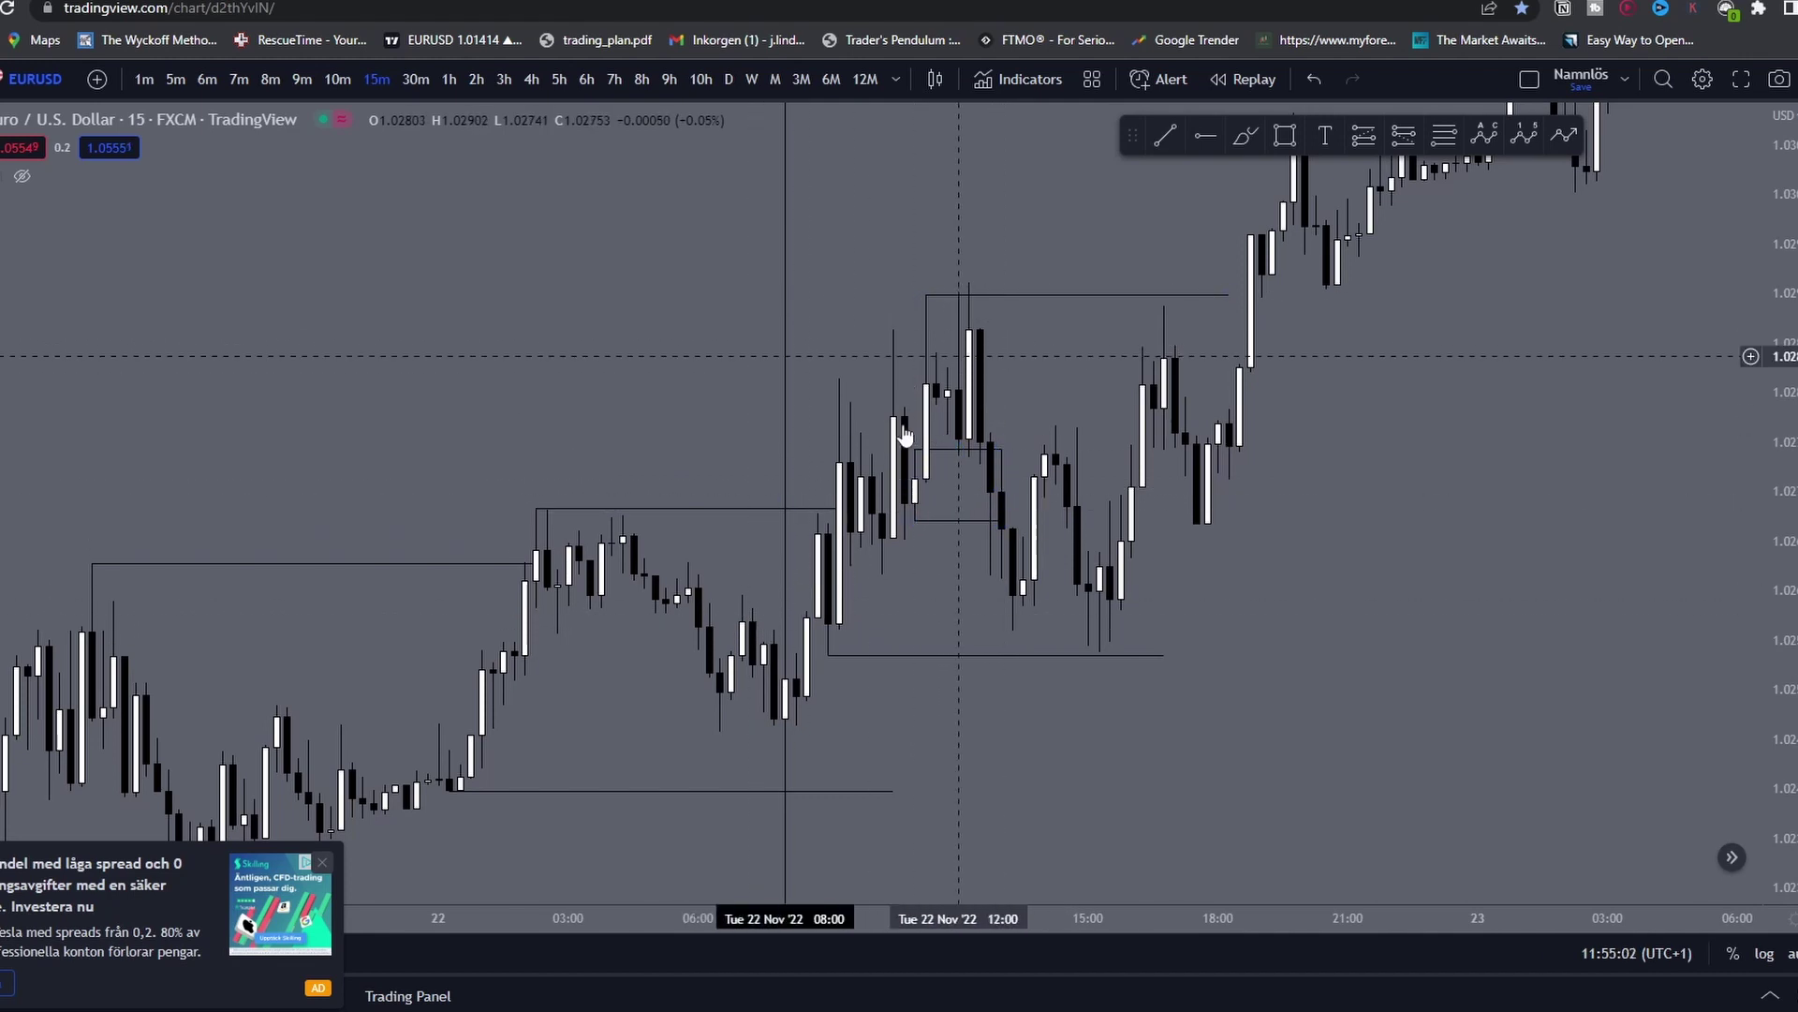
Step: Clear the small gap rectangle and extend the 11:15 high line to the 22 November 18:45 breakout candle
{"action": "scroll", "coordinate": [949, 523], "scroll_direction": "up", "scroll_amount": 1}
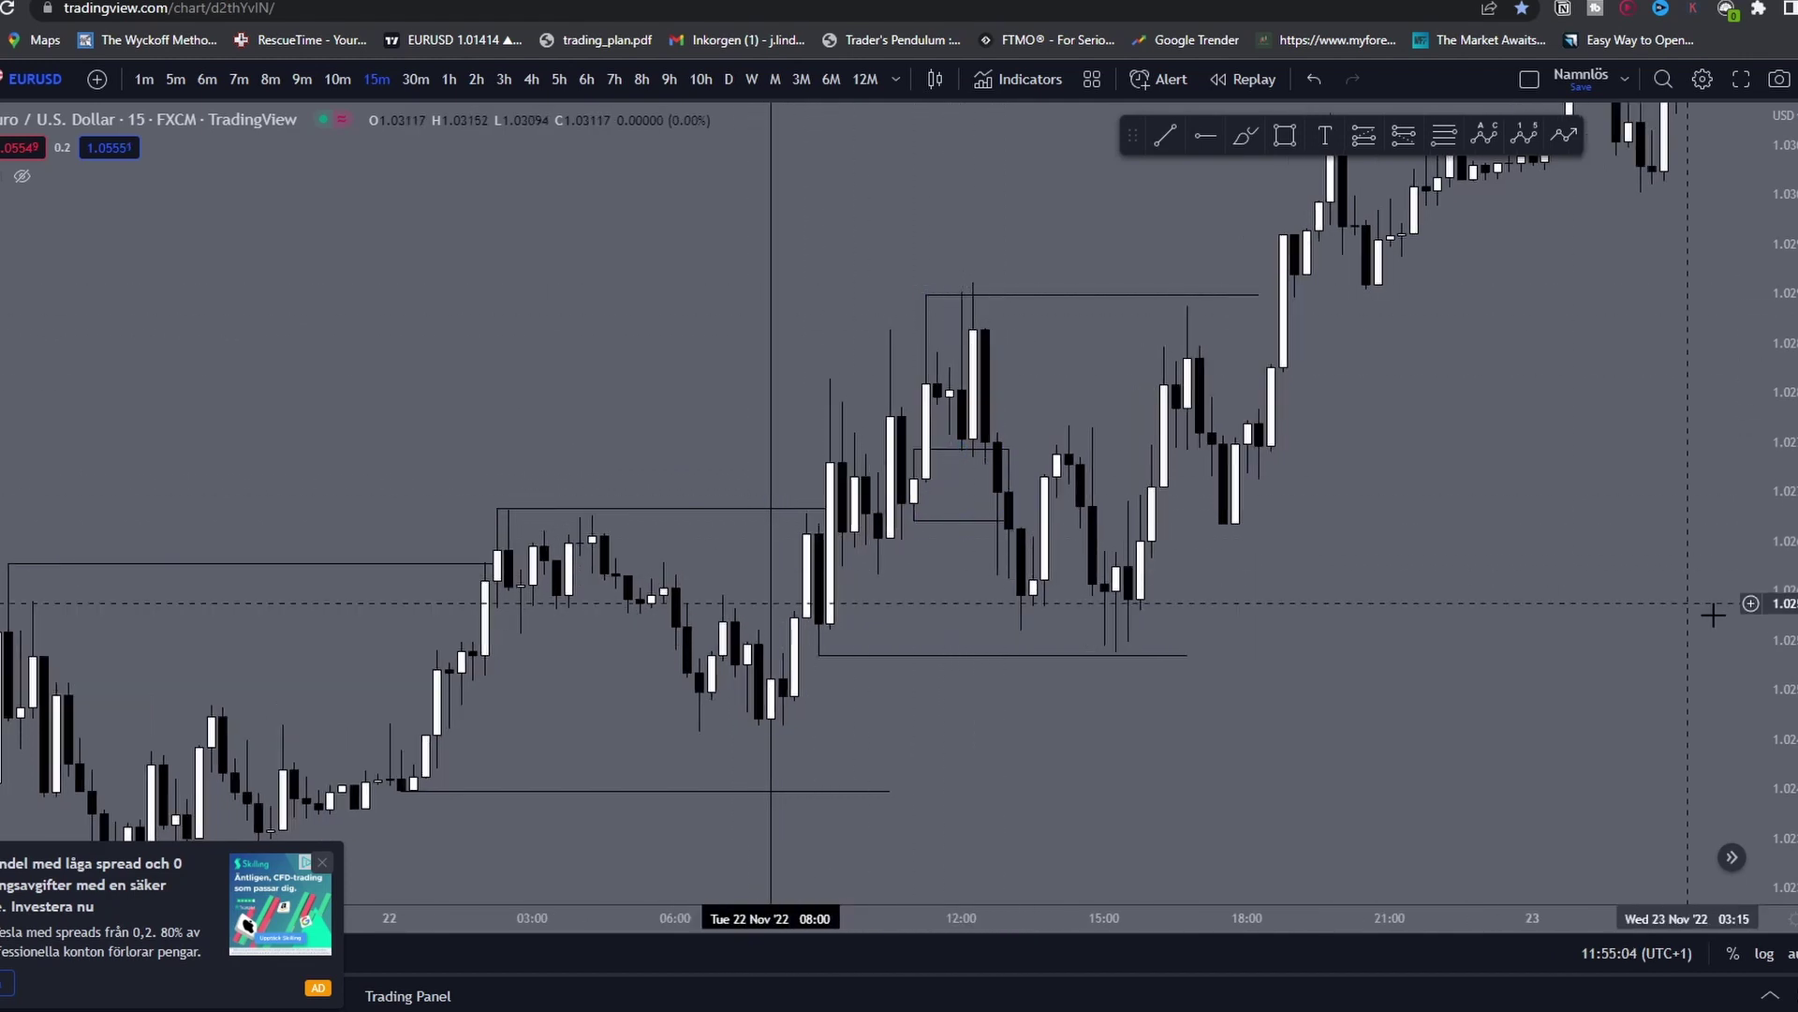
{"action": "left_click_drag", "start_coordinate": [1779, 604], "coordinate": [1779, 477]}
{"action": "left_click_drag", "start_coordinate": [1145, 319], "coordinate": [1169, 318]}
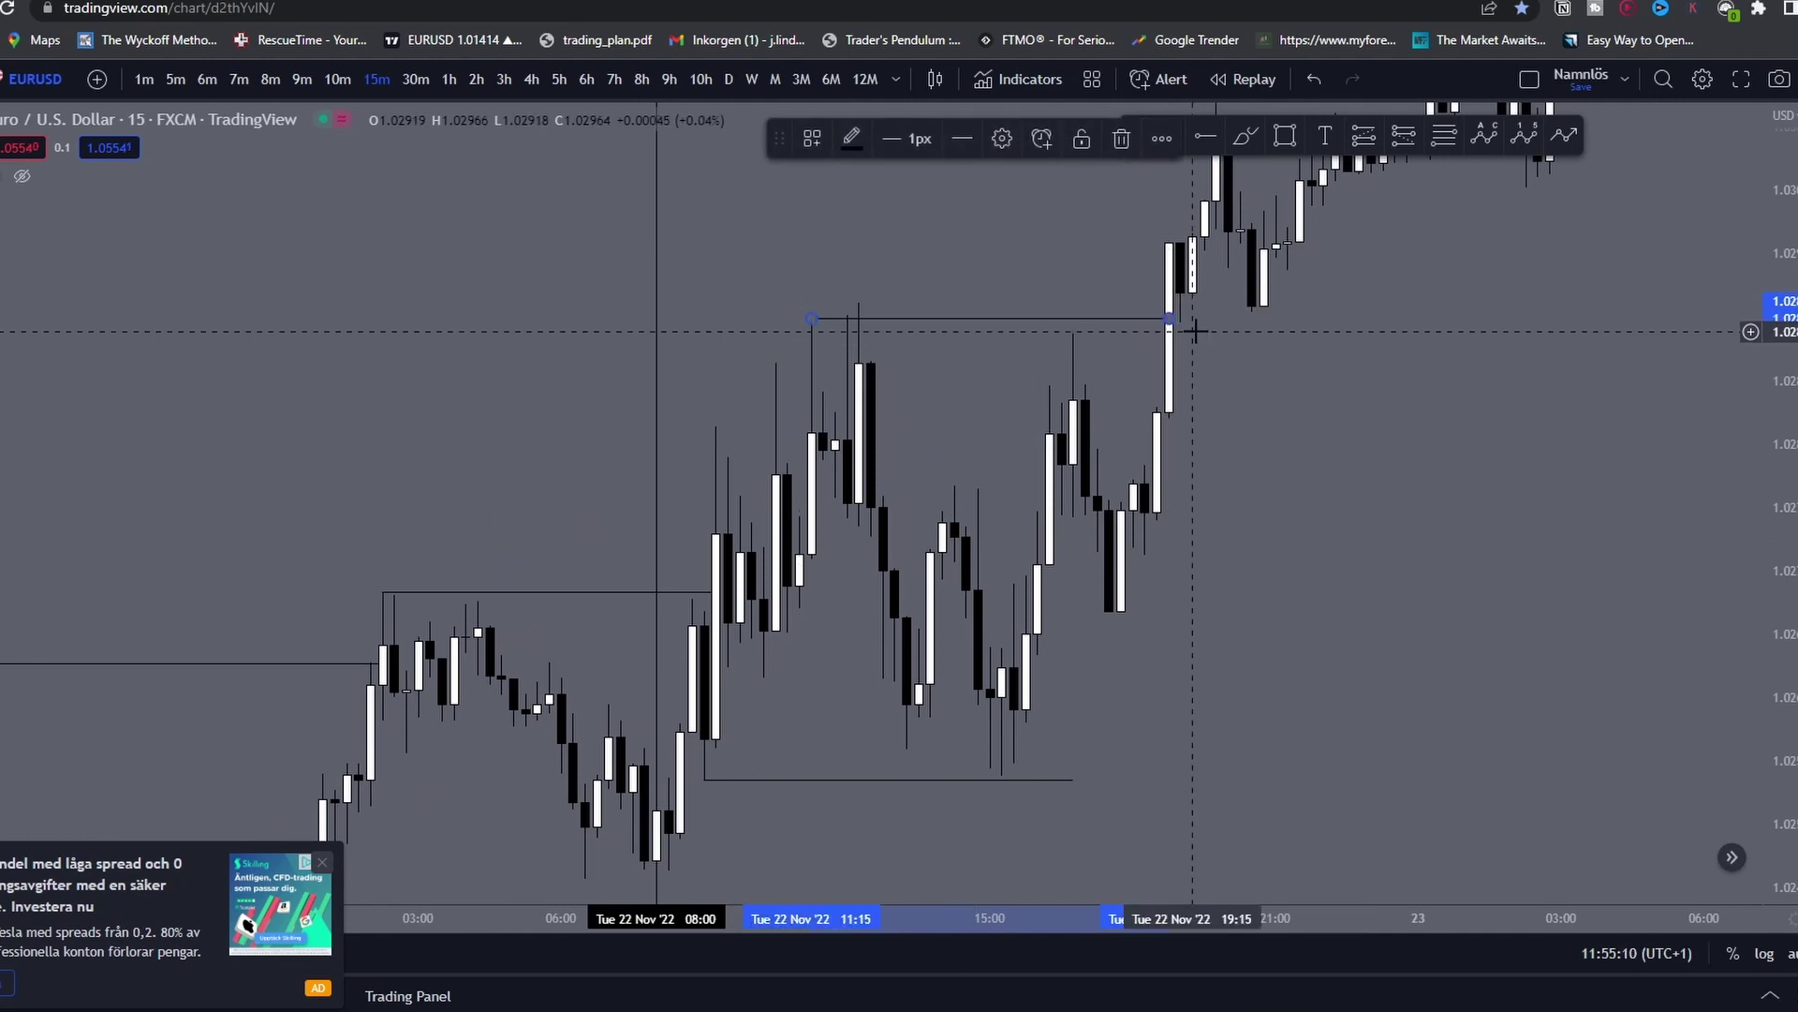
Step: Draw a gap rectangle from 22 November 18:15 to about 23 November 06:15, and mark the 19:45 high with a horizontal line to its breakout candle
{"action": "left_click_drag", "start_coordinate": [1308, 462], "coordinate": [979, 580]}
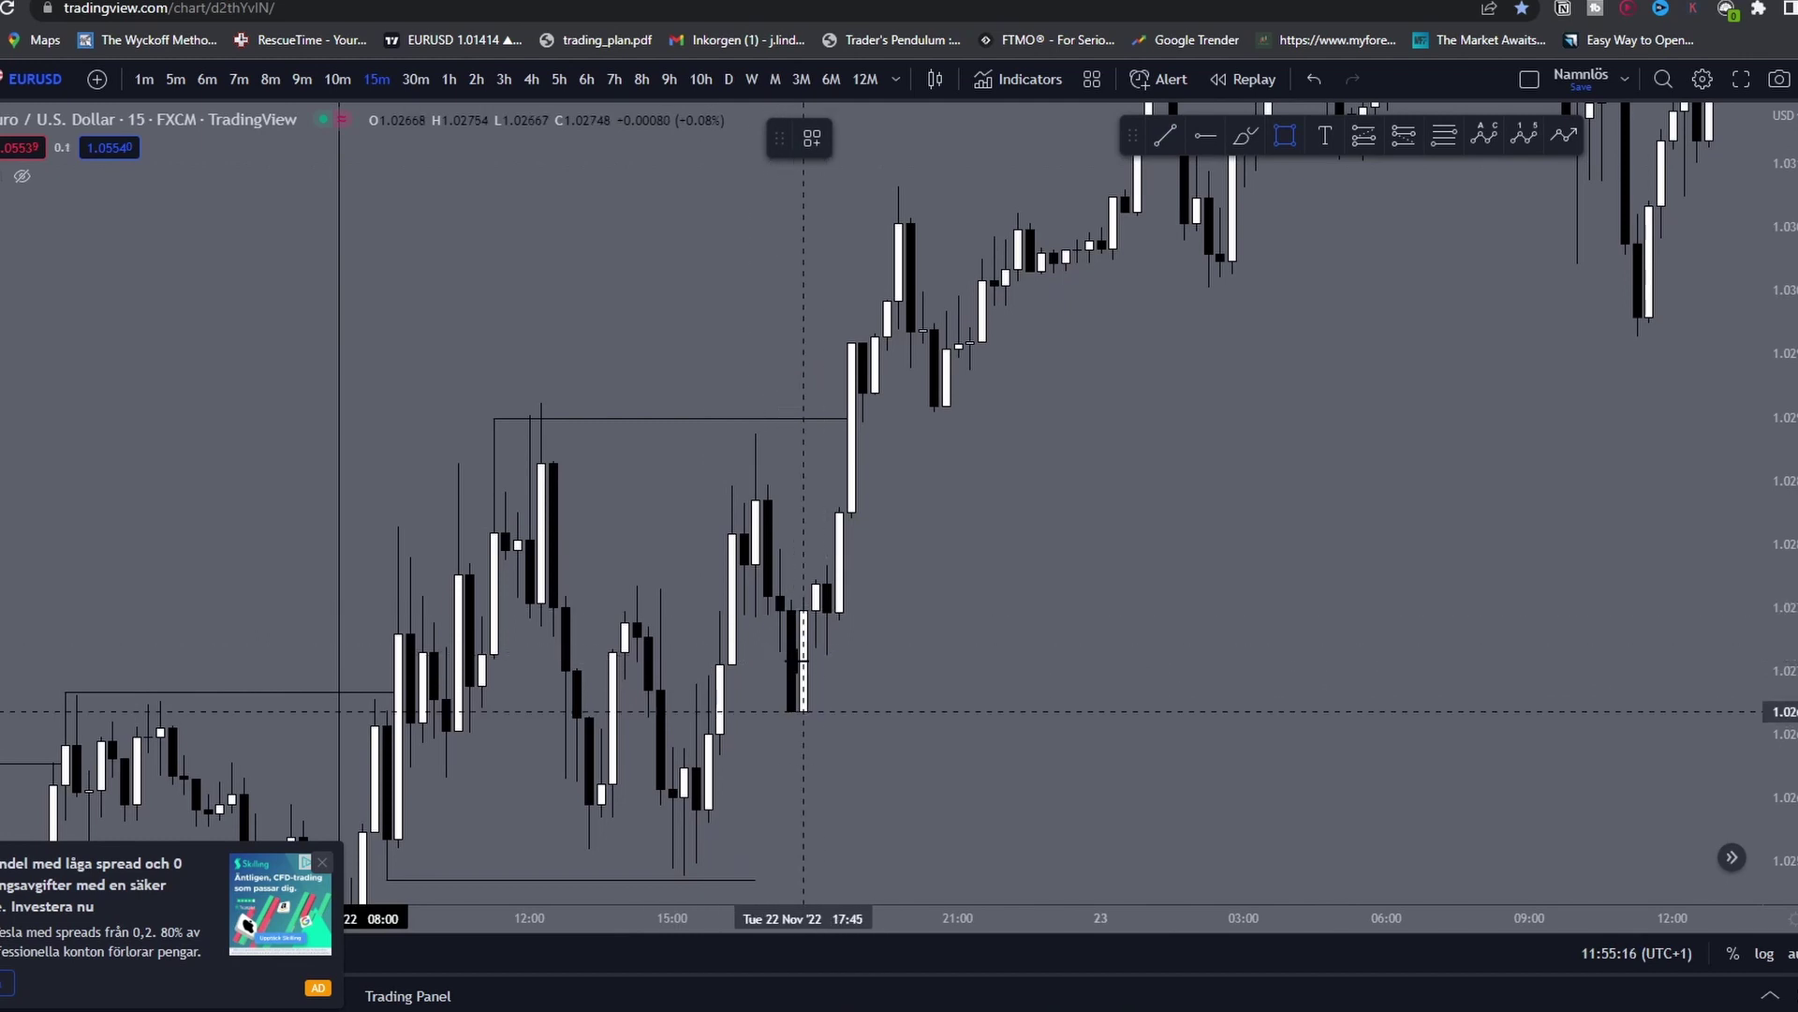
{"action": "left_click", "coordinate": [831, 658]}
{"action": "left_click_drag", "start_coordinate": [832, 611], "coordinate": [996, 607]}
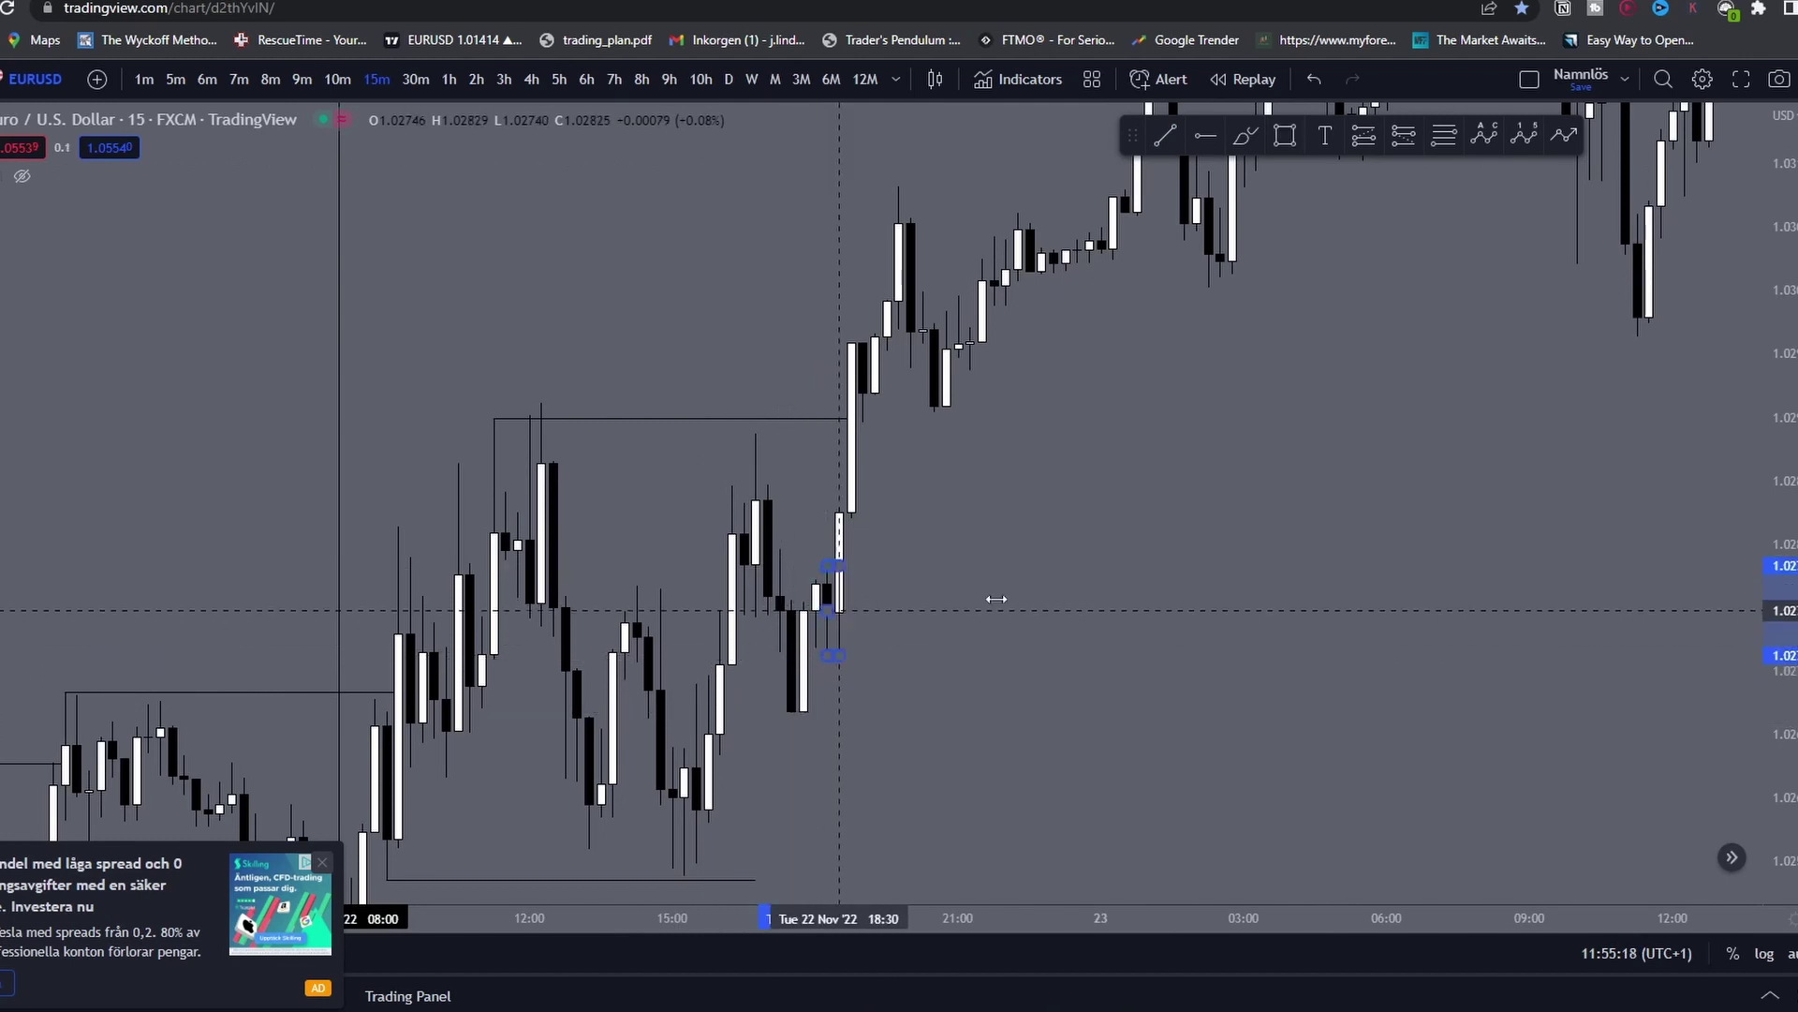
{"action": "left_click_drag", "start_coordinate": [996, 607], "coordinate": [1398, 609]}
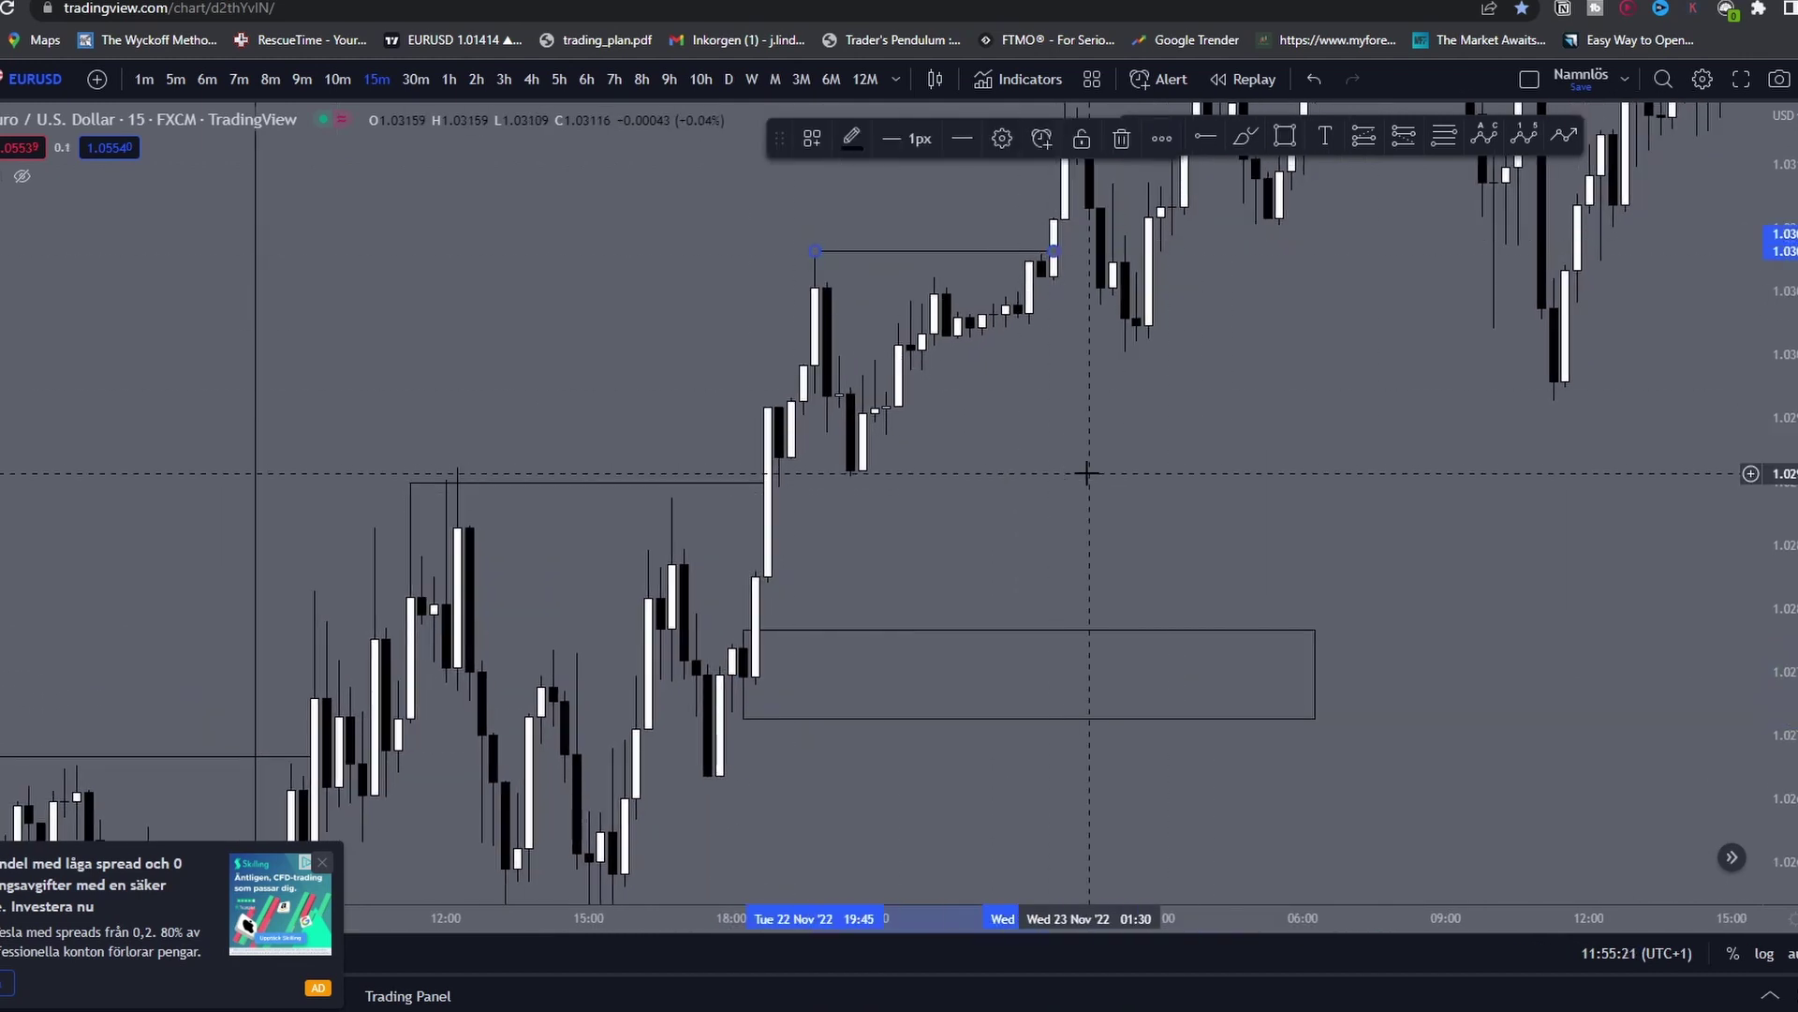
Step: Delete the gap rectangle and draw a horizontal line from the 23 November 01:00 high to the 03:45 candle that breaks above it
{"action": "key", "text": "Delete"}
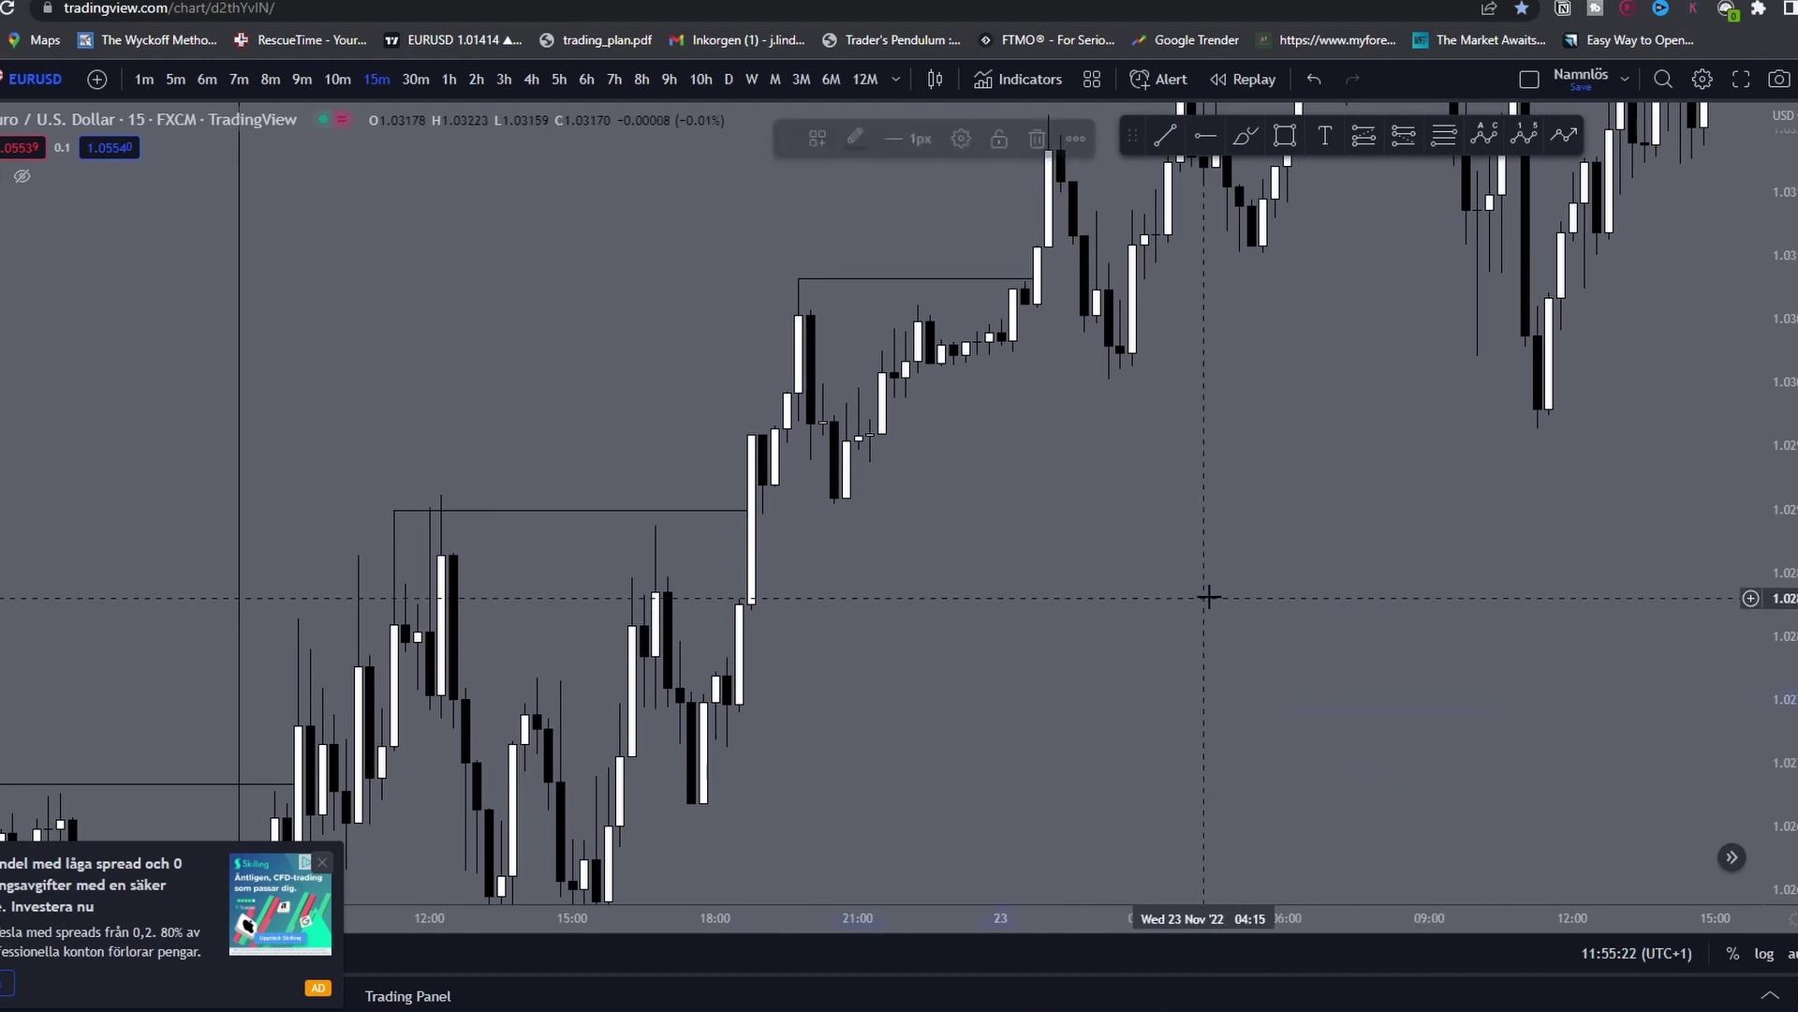
{"action": "left_click_drag", "start_coordinate": [1209, 594], "coordinate": [1071, 654]}
{"action": "left_click", "coordinate": [1168, 138]}
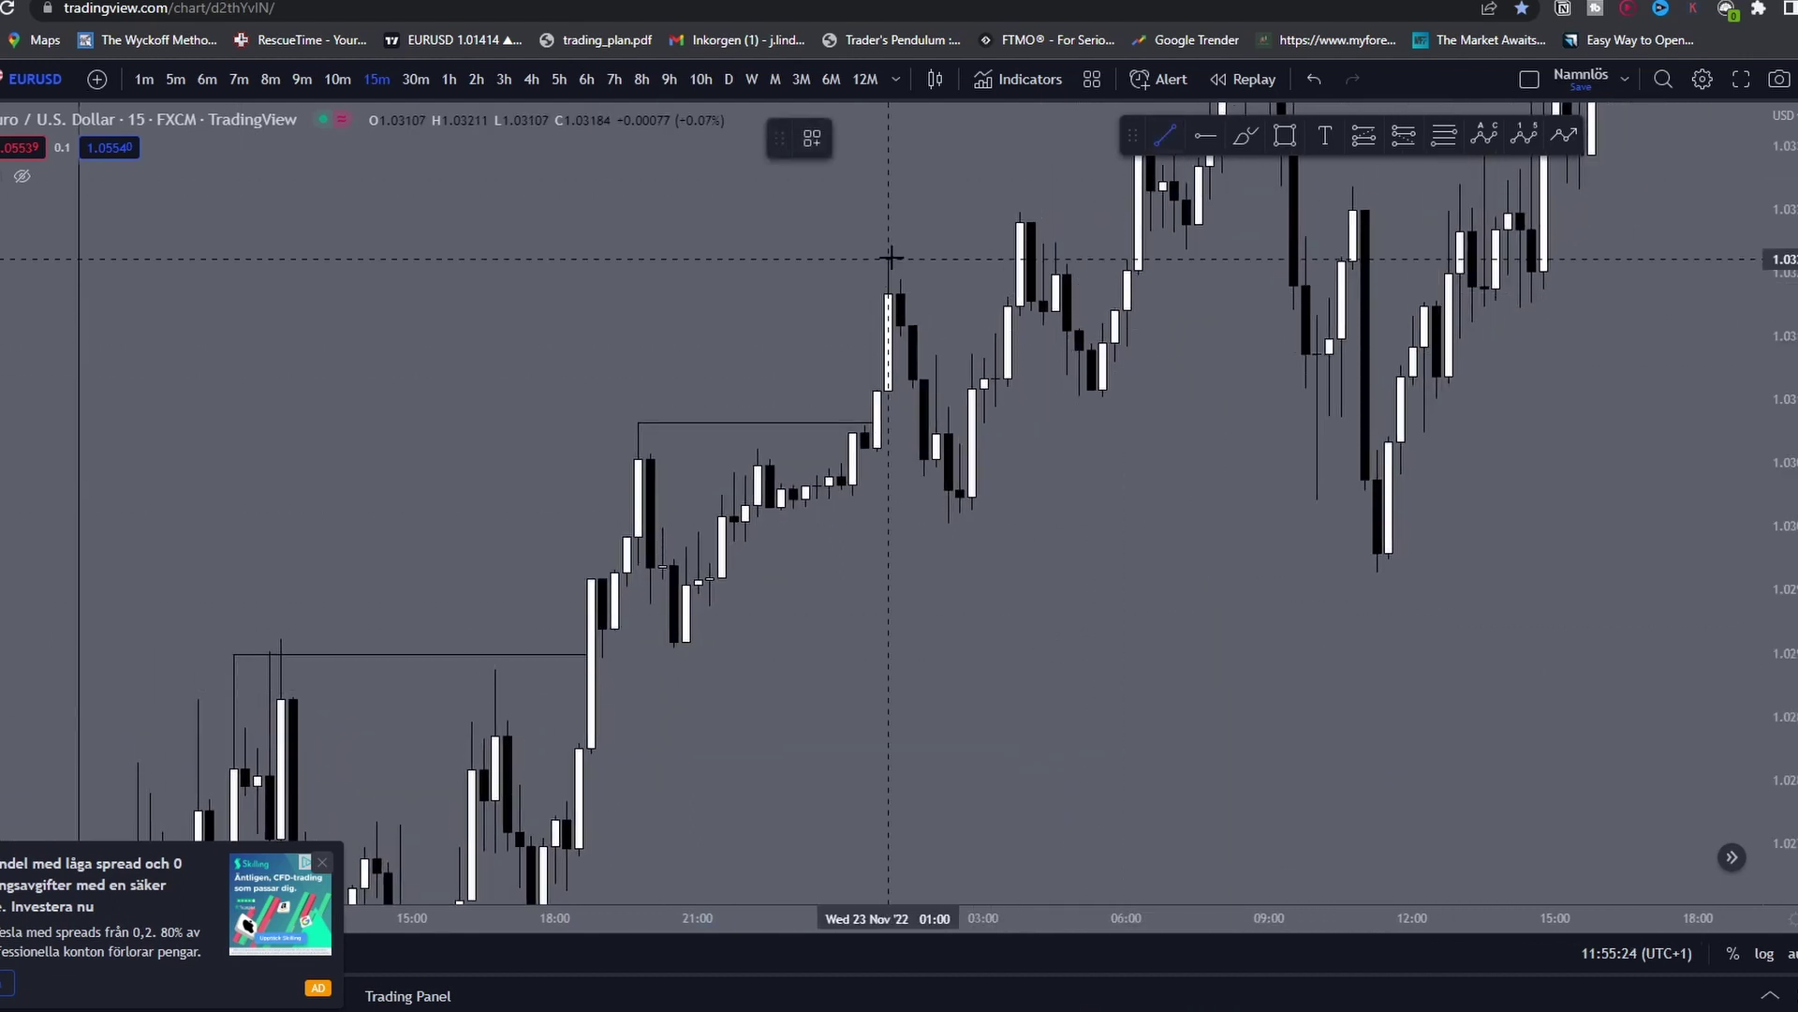
{"action": "left_click", "coordinate": [888, 260]}
{"action": "left_click", "coordinate": [1020, 259]}
{"action": "left_click", "coordinate": [1087, 459]}
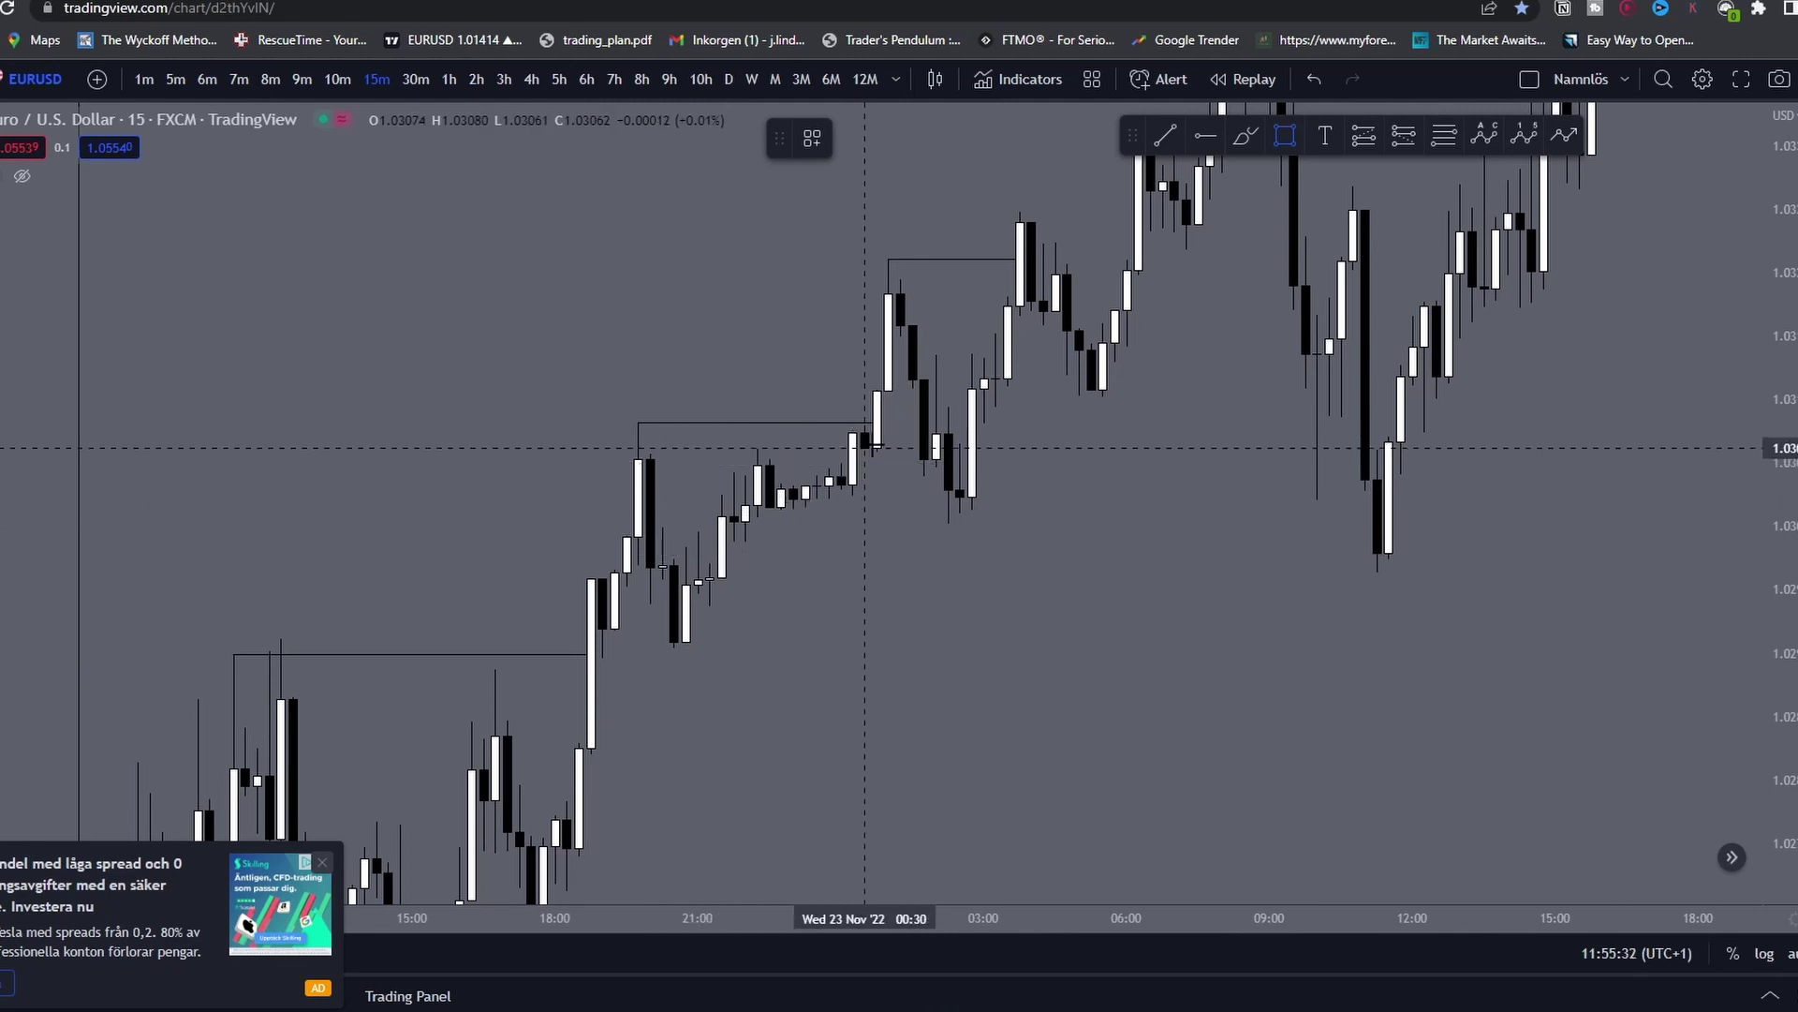
Step: Draw a gap rectangle from 22 November 21:15 to 23 November 07:15, and delete it after reviewing the pullback above it
{"action": "key", "text": "Escape"}
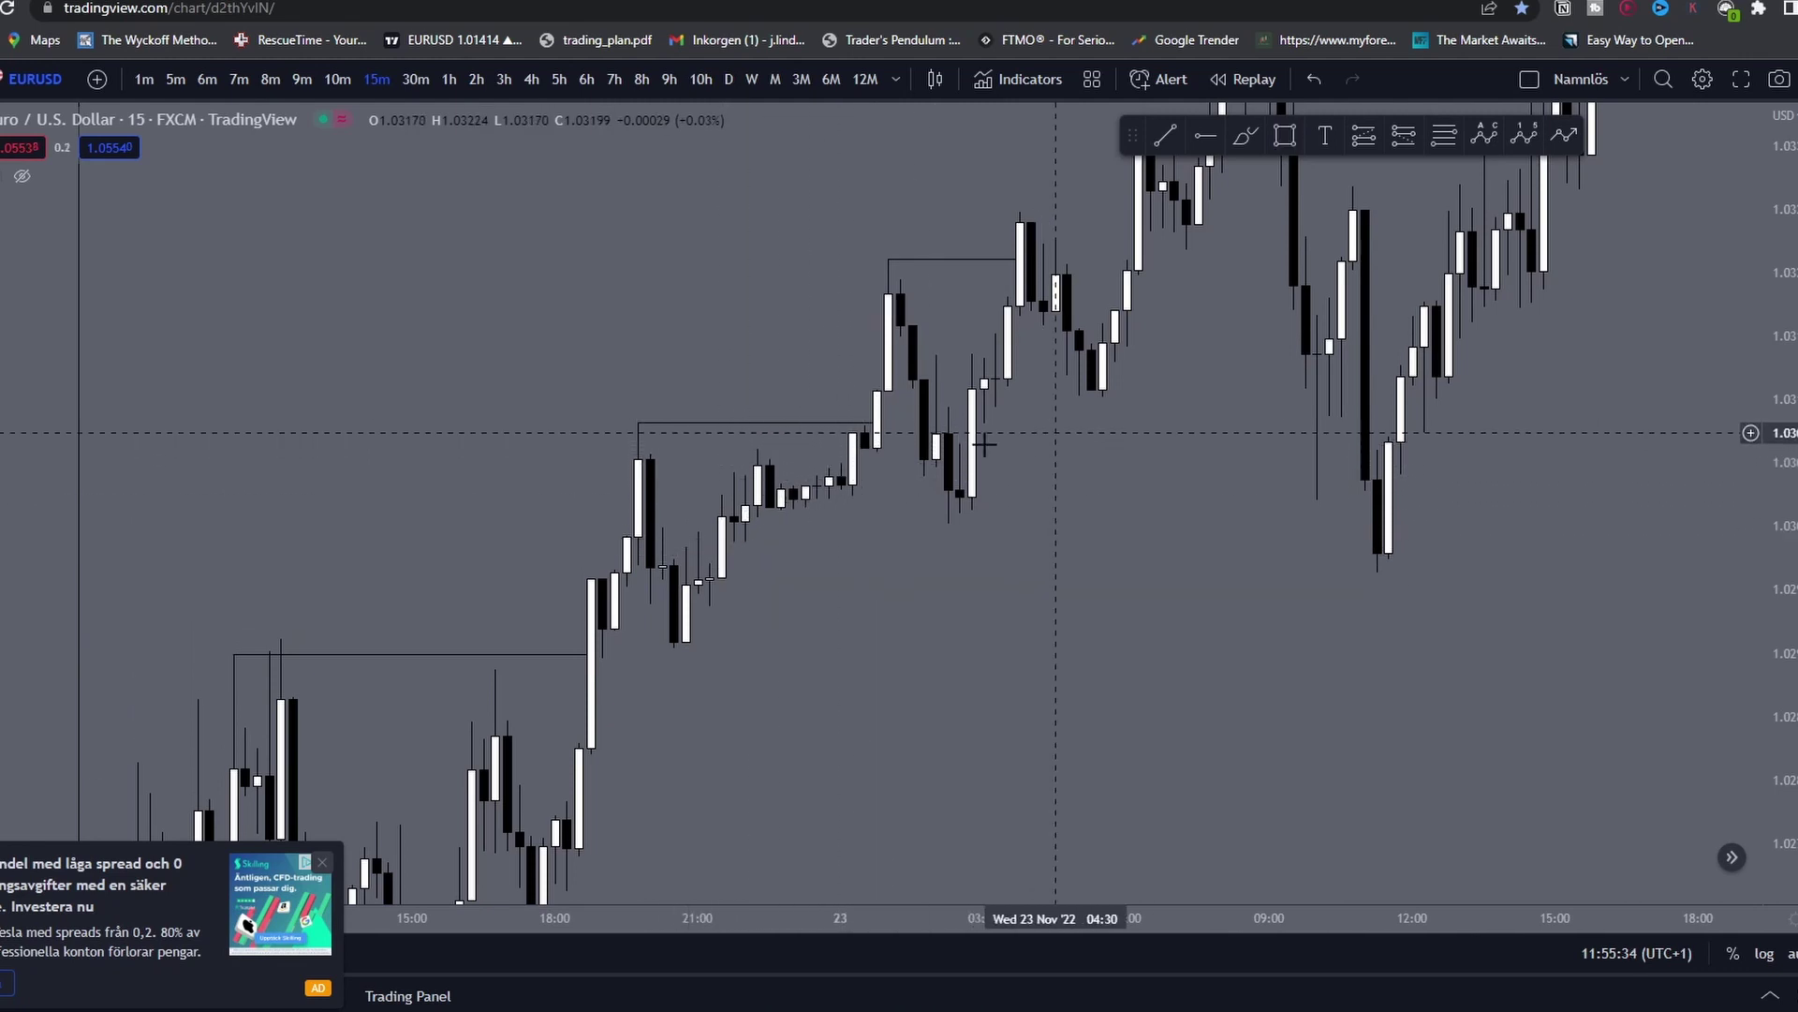
{"action": "left_click_drag", "start_coordinate": [1115, 433], "coordinate": [1043, 527]}
{"action": "left_click", "coordinate": [1114, 700]}
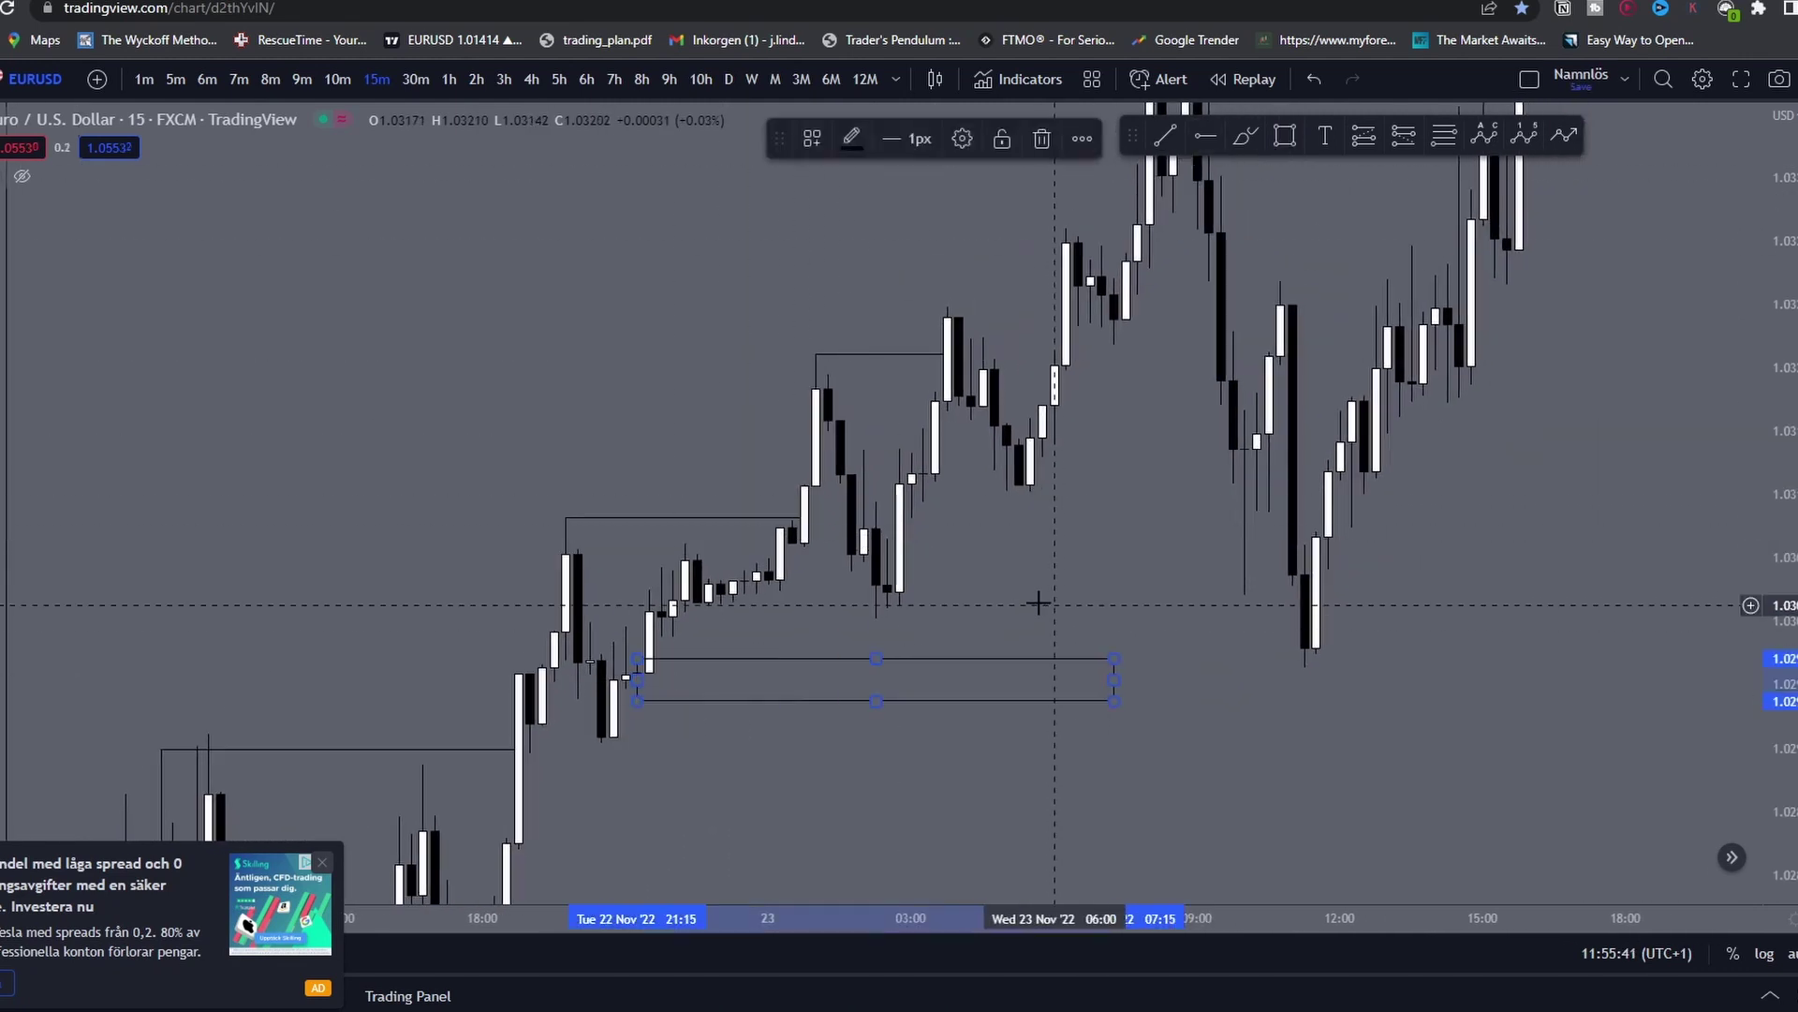
{"action": "left_click", "coordinate": [925, 633]}
{"action": "left_click_drag", "start_coordinate": [899, 614], "coordinate": [1023, 588]}
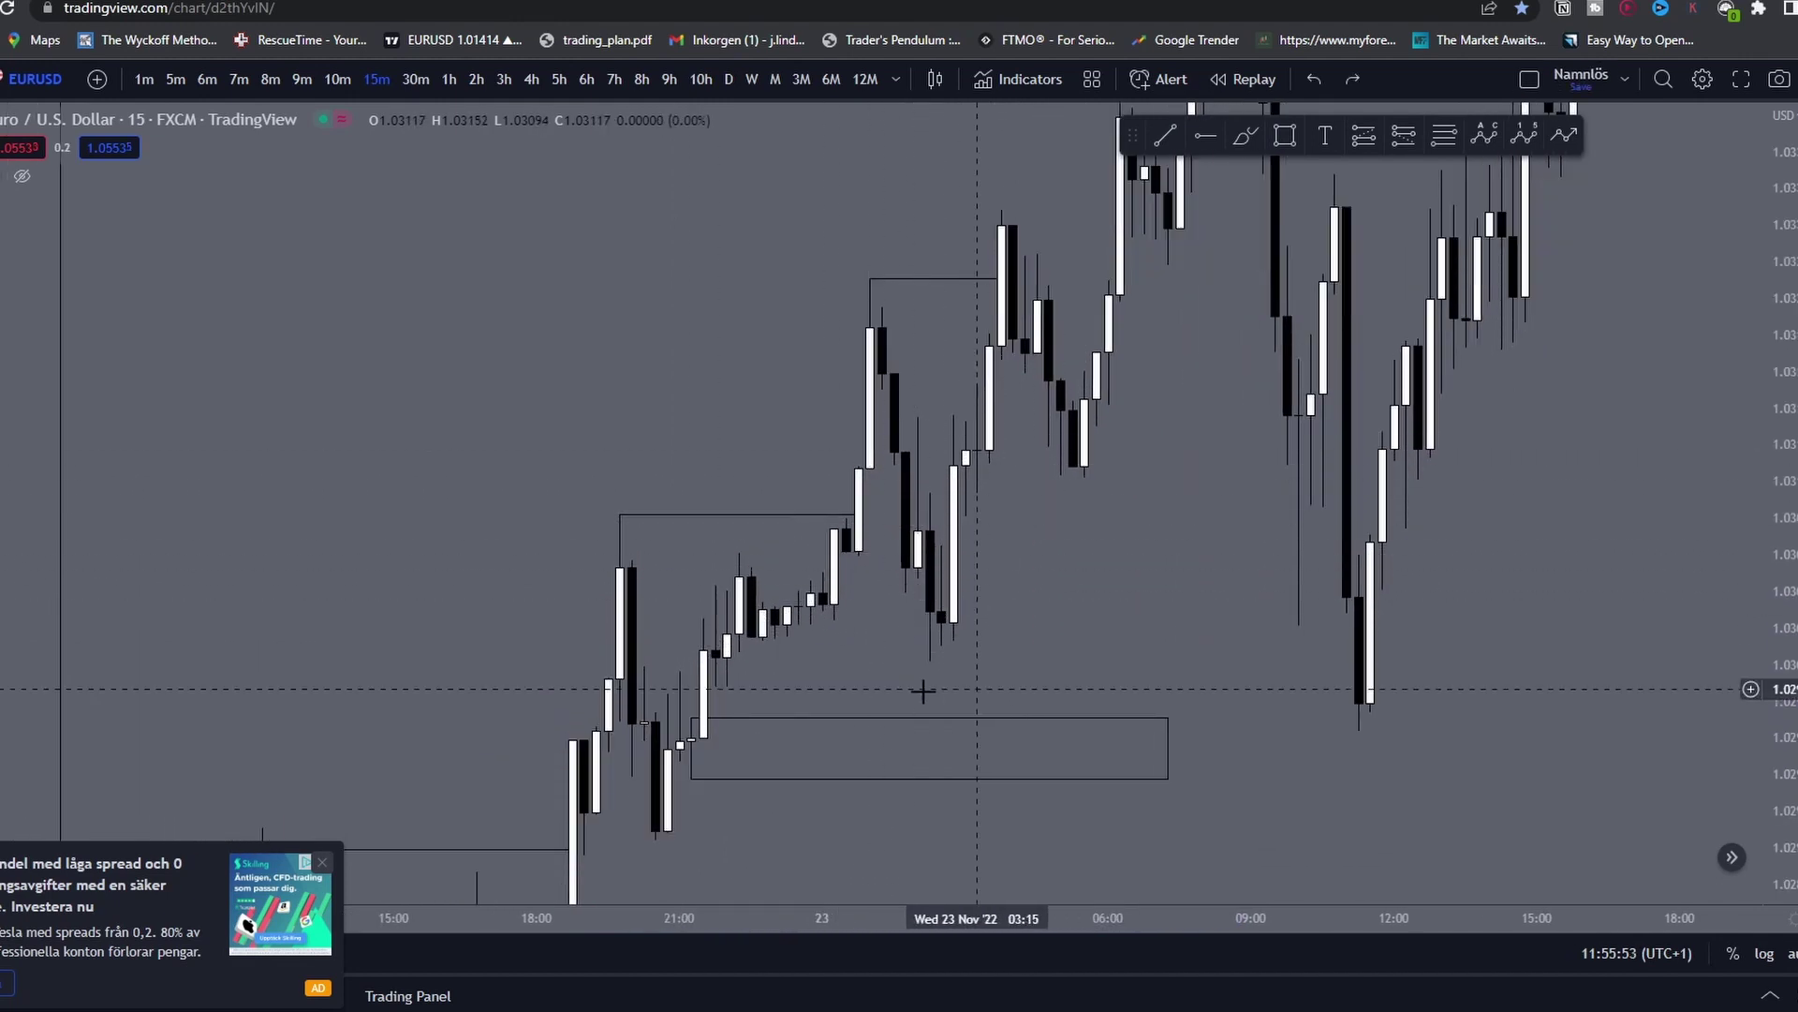
{"action": "left_click", "coordinate": [1077, 718]}
{"action": "key", "text": "Delete"}
Step: Draw a horizontal line from the 23 November 03:45 high to the candle that breaks above it
{"action": "left_click_drag", "start_coordinate": [1097, 566], "coordinate": [997, 758]}
{"action": "left_click", "coordinate": [1165, 136]}
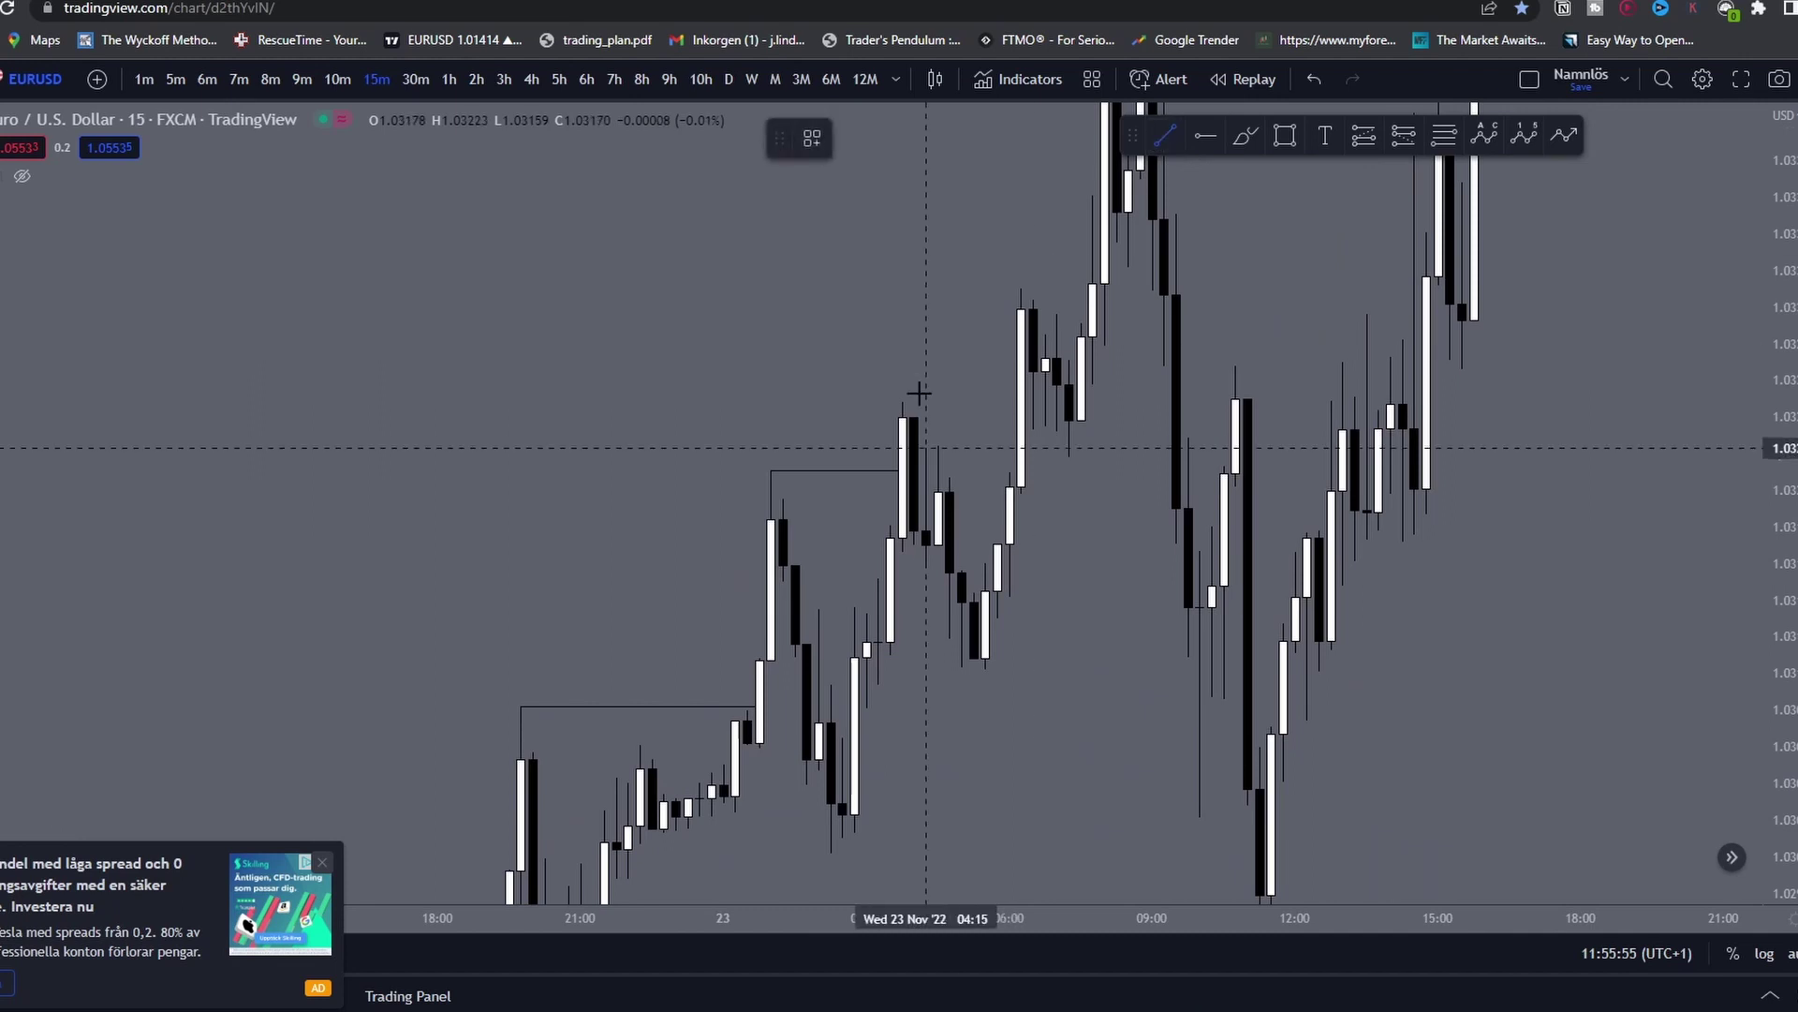
{"action": "left_click", "coordinate": [903, 402]}
{"action": "left_click", "coordinate": [1030, 402]}
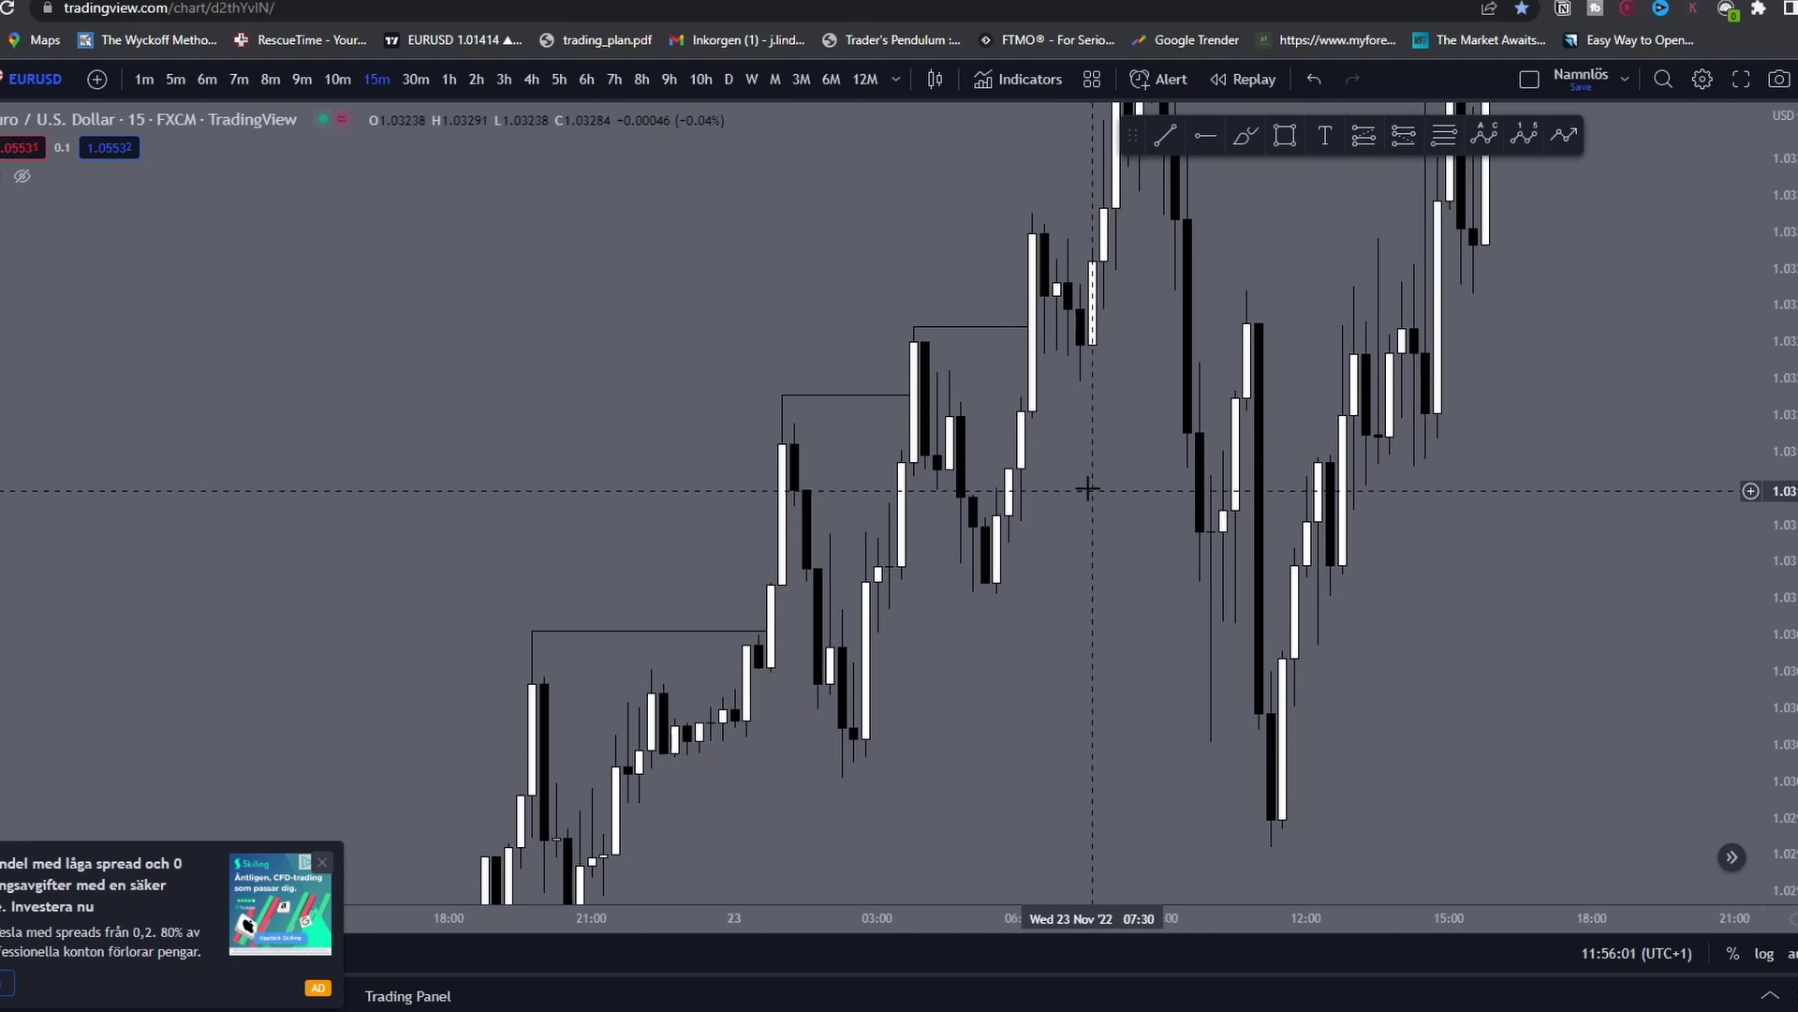
Step: Place a vertical line at 23 November 08:00 on the 15-minute chart
{"action": "left_click_drag", "start_coordinate": [1119, 479], "coordinate": [1093, 500]}
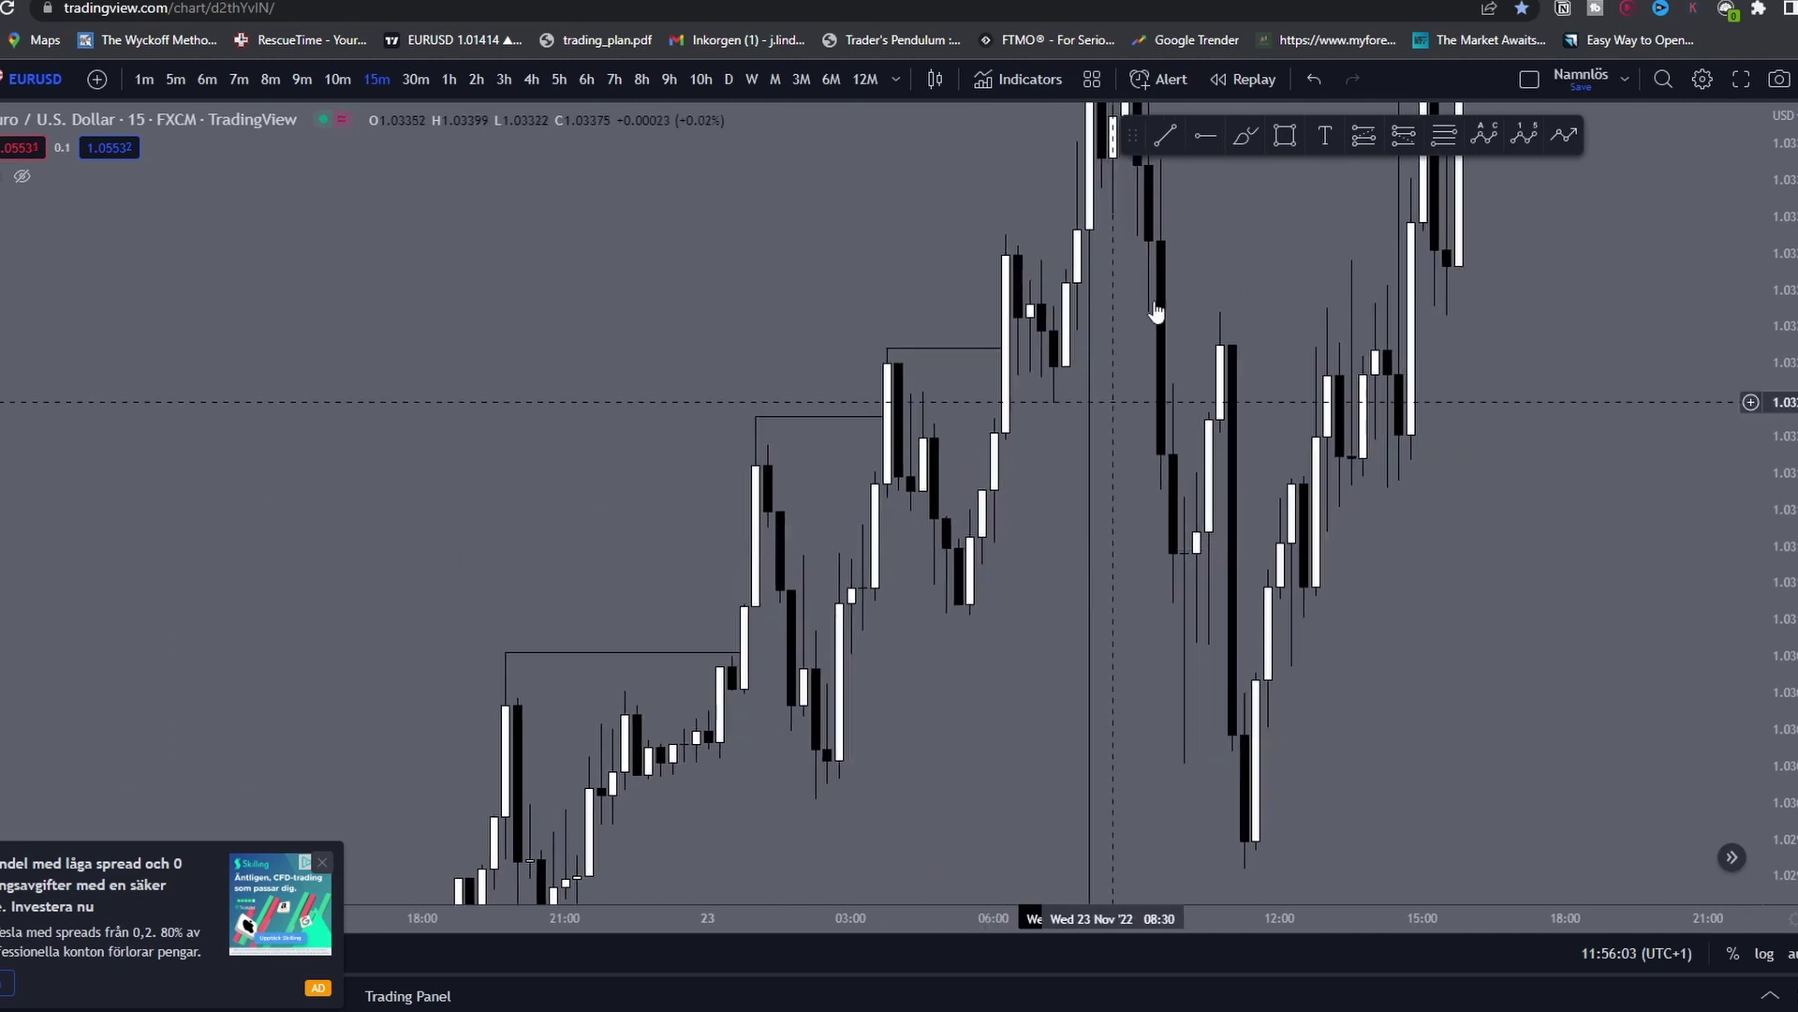
{"action": "left_click", "coordinate": [1284, 137]}
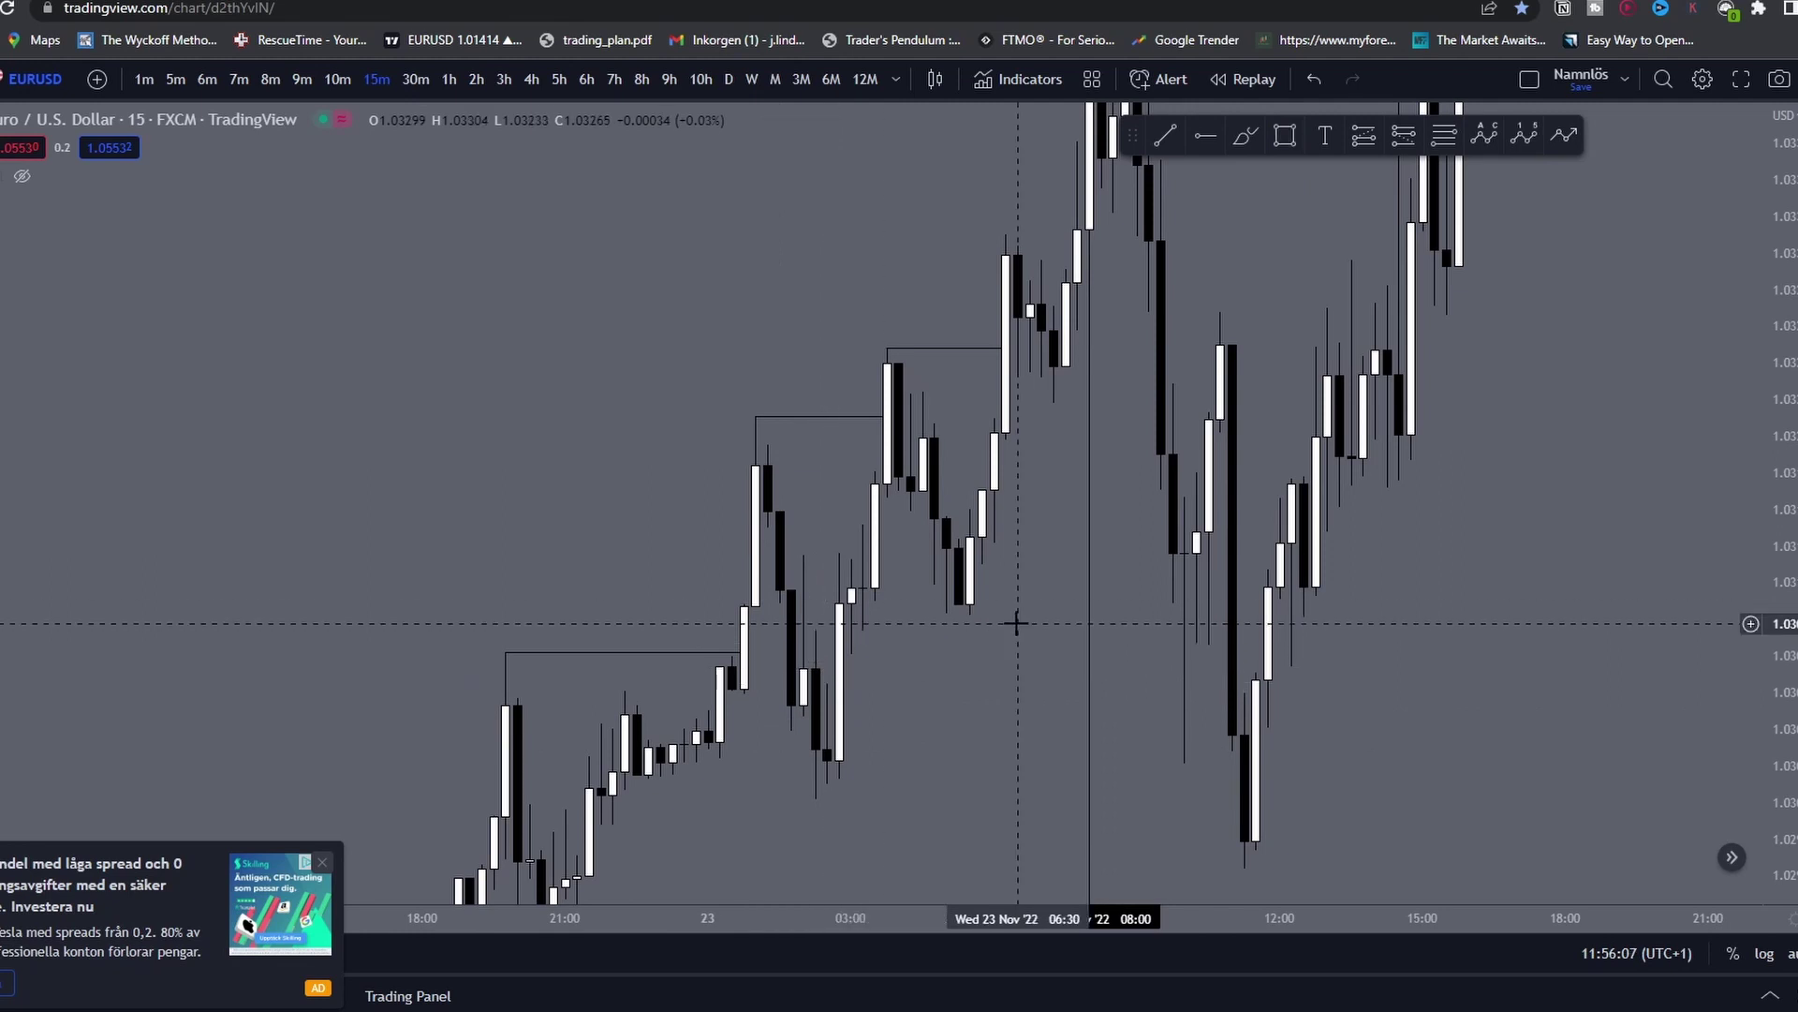
{"action": "scroll", "coordinate": [1020, 622], "scroll_direction": "down", "scroll_amount": 2}
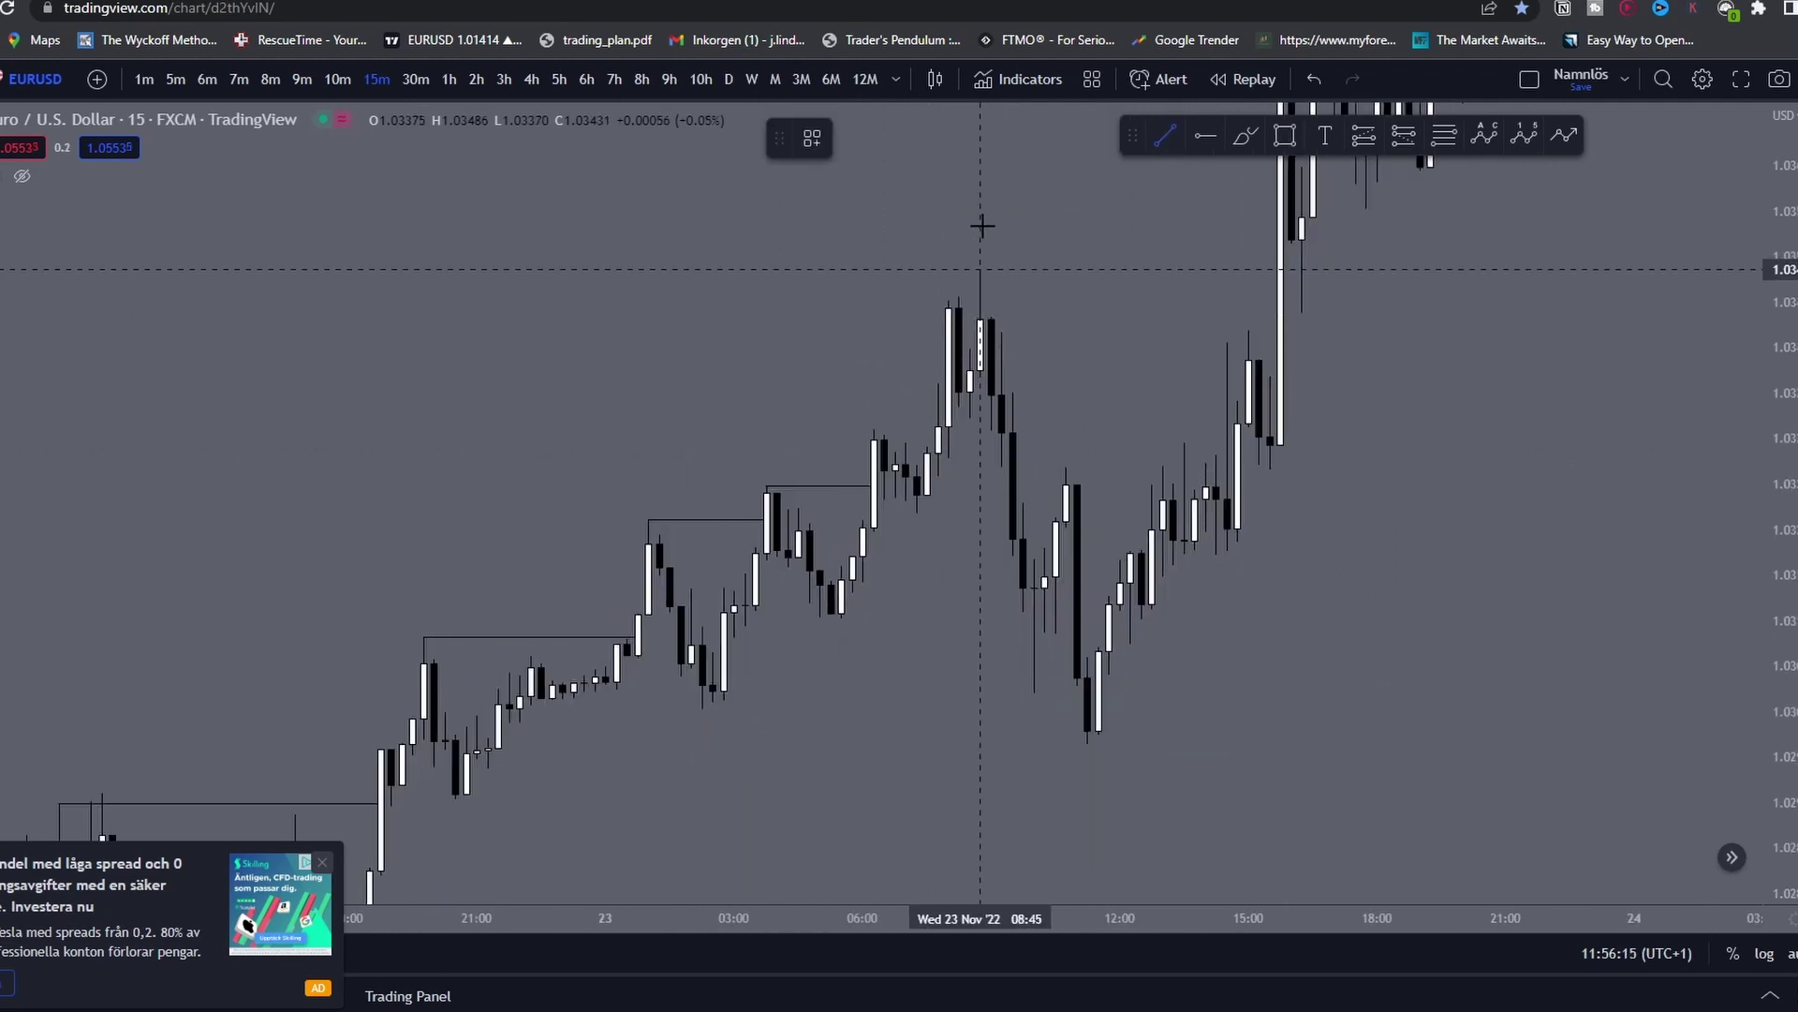
Step: Draw a line from the 23 November 08:45 high to the candle breaking above it, and brush arcs around the preceding low and high
{"action": "left_click", "coordinate": [981, 226]}
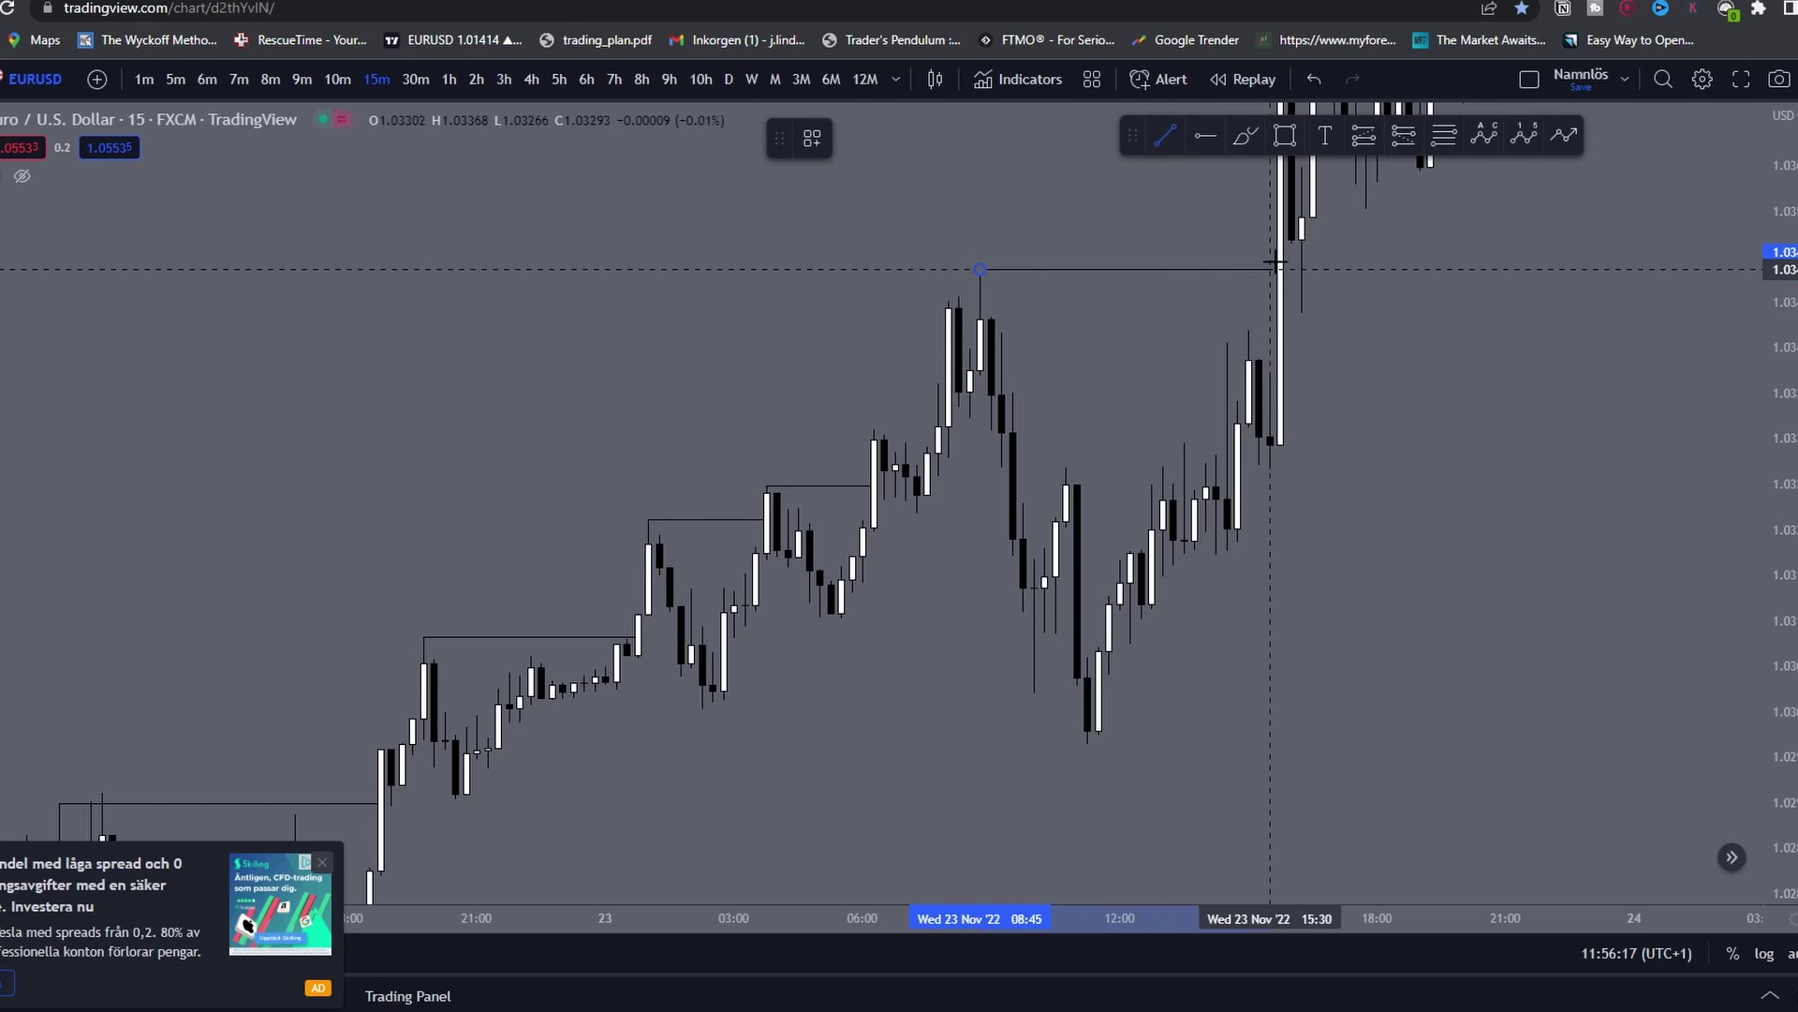
{"action": "left_click", "coordinate": [1279, 267]}
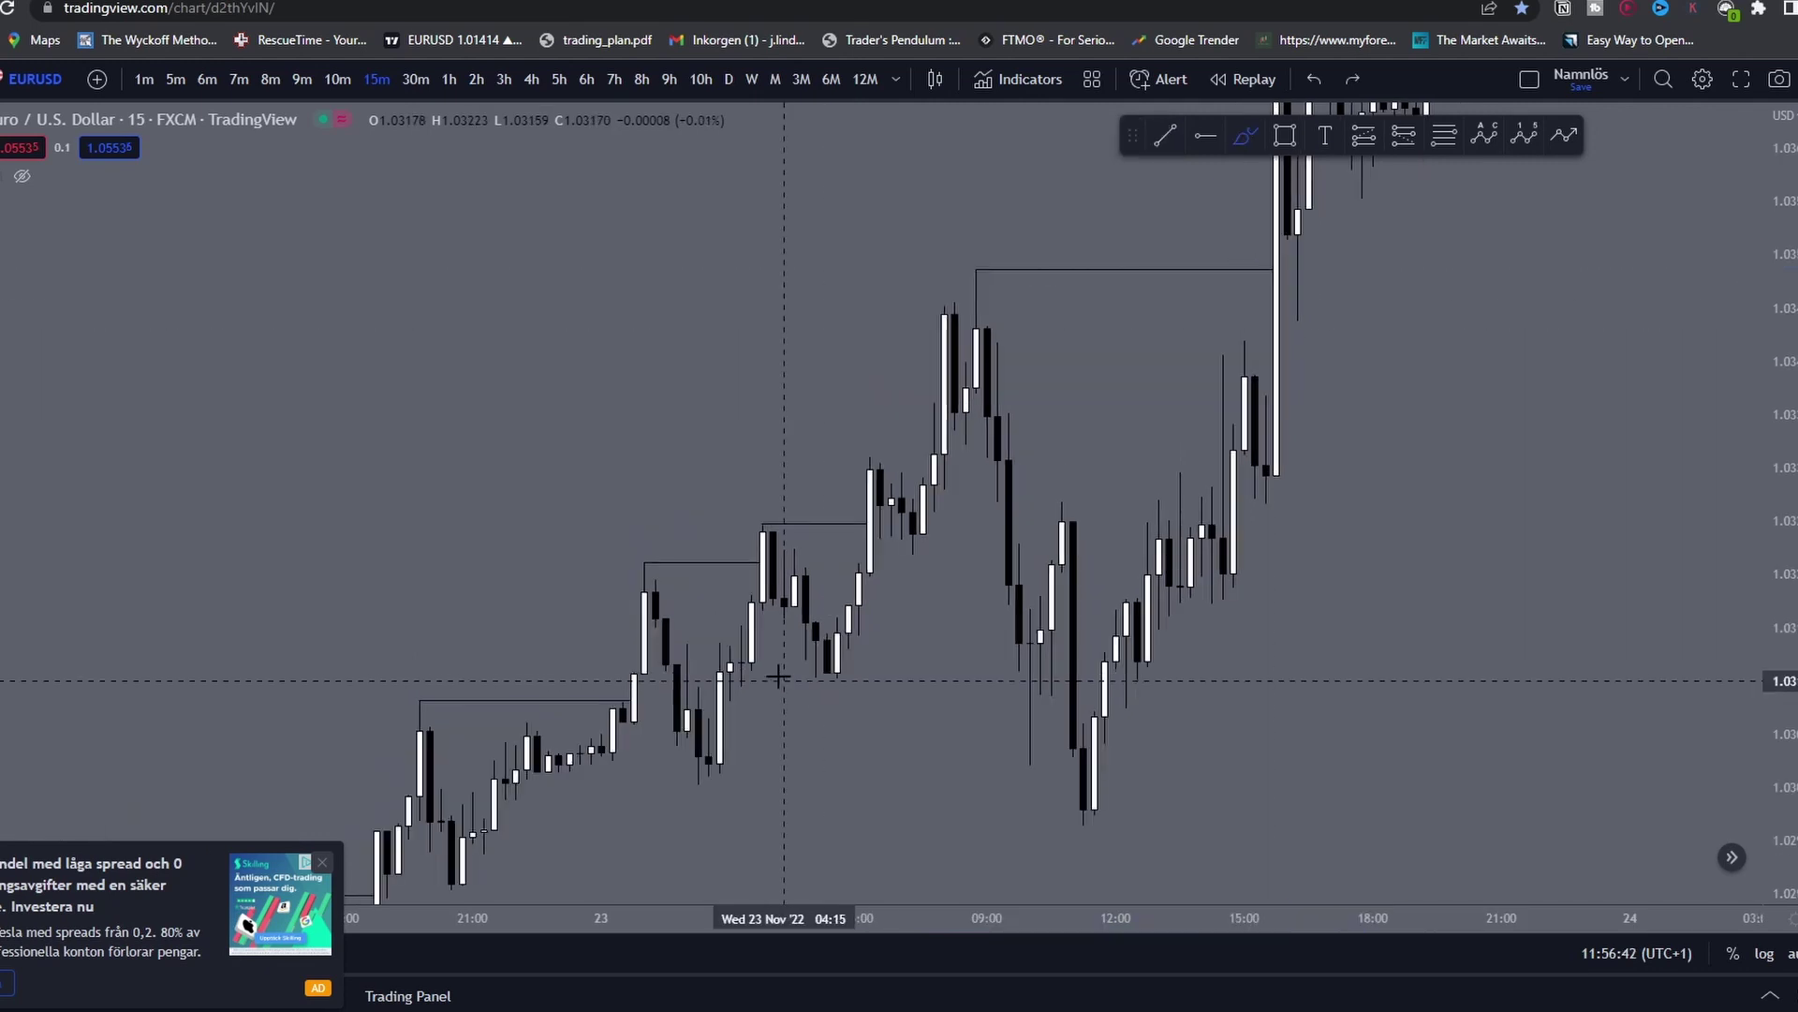
{"action": "left_click_drag", "start_coordinate": [784, 675], "coordinate": [890, 682]}
{"action": "mouse_move", "coordinate": [916, 291]}
{"action": "left_mouse_down"}
{"action": "mouse_move", "coordinate": [950, 250]}
{"action": "mouse_move", "coordinate": [1031, 255]}
{"action": "left_mouse_up"}
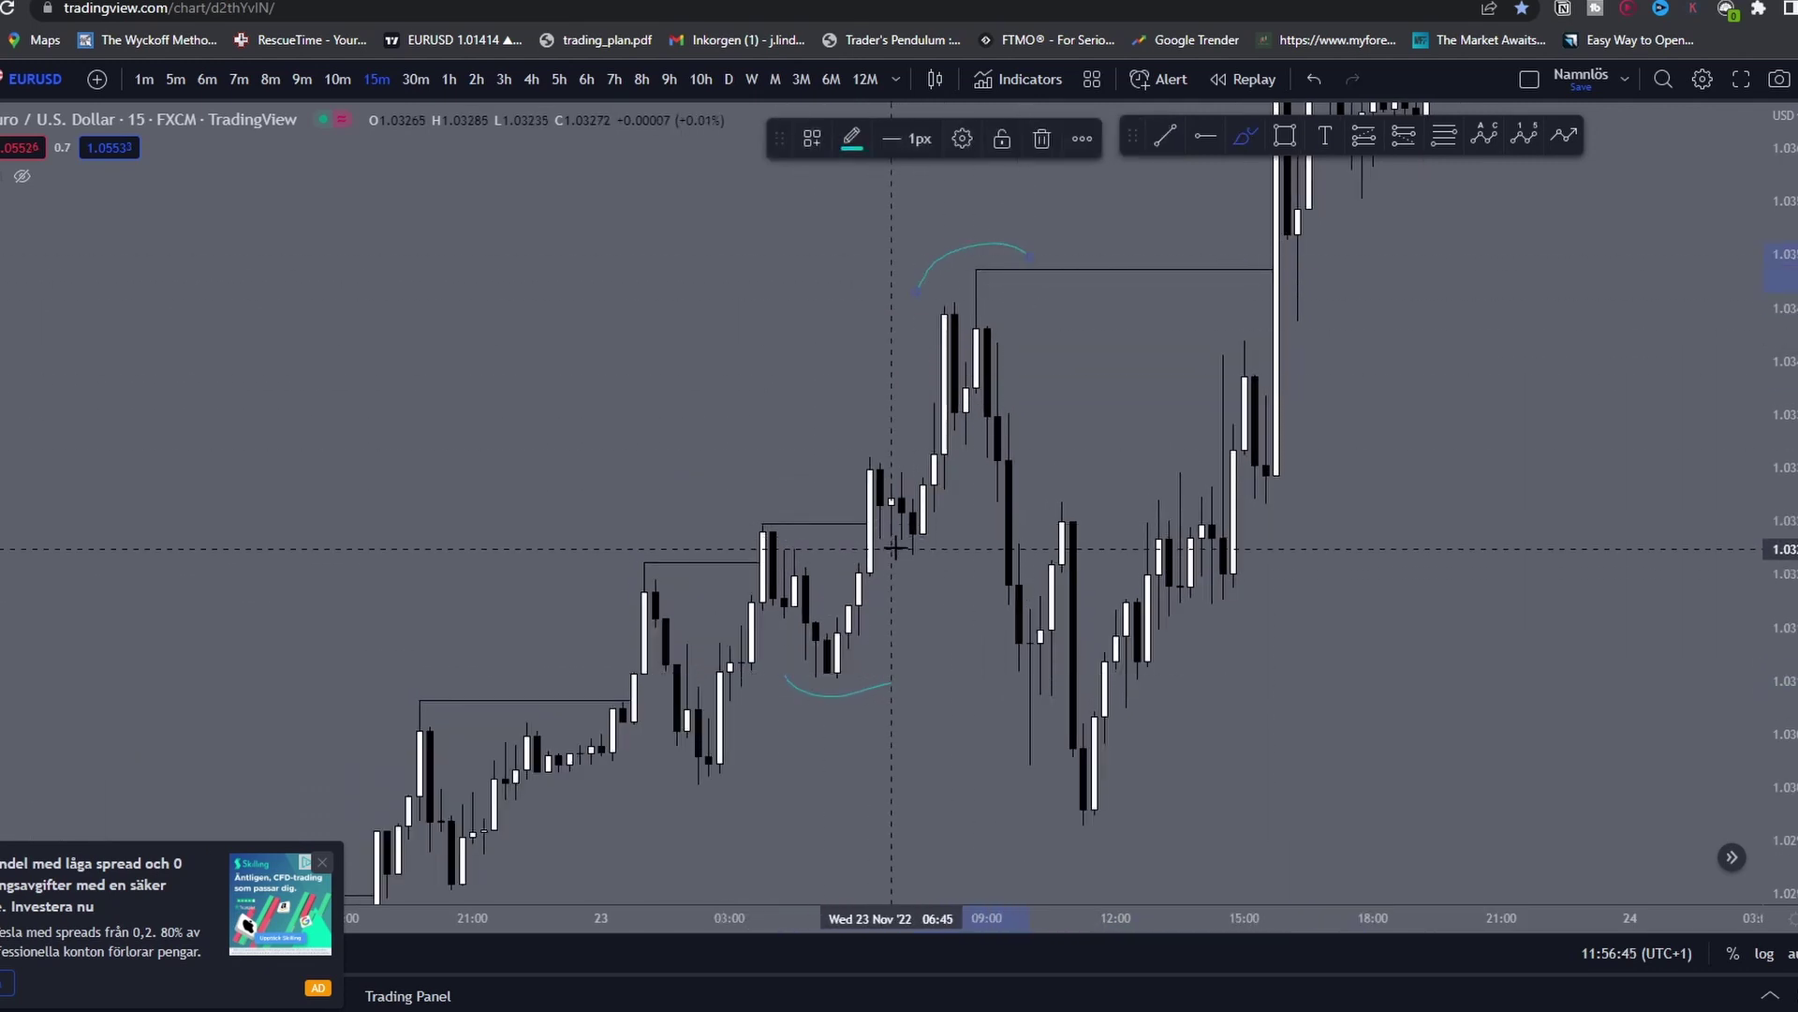
{"action": "key", "text": "Escape"}
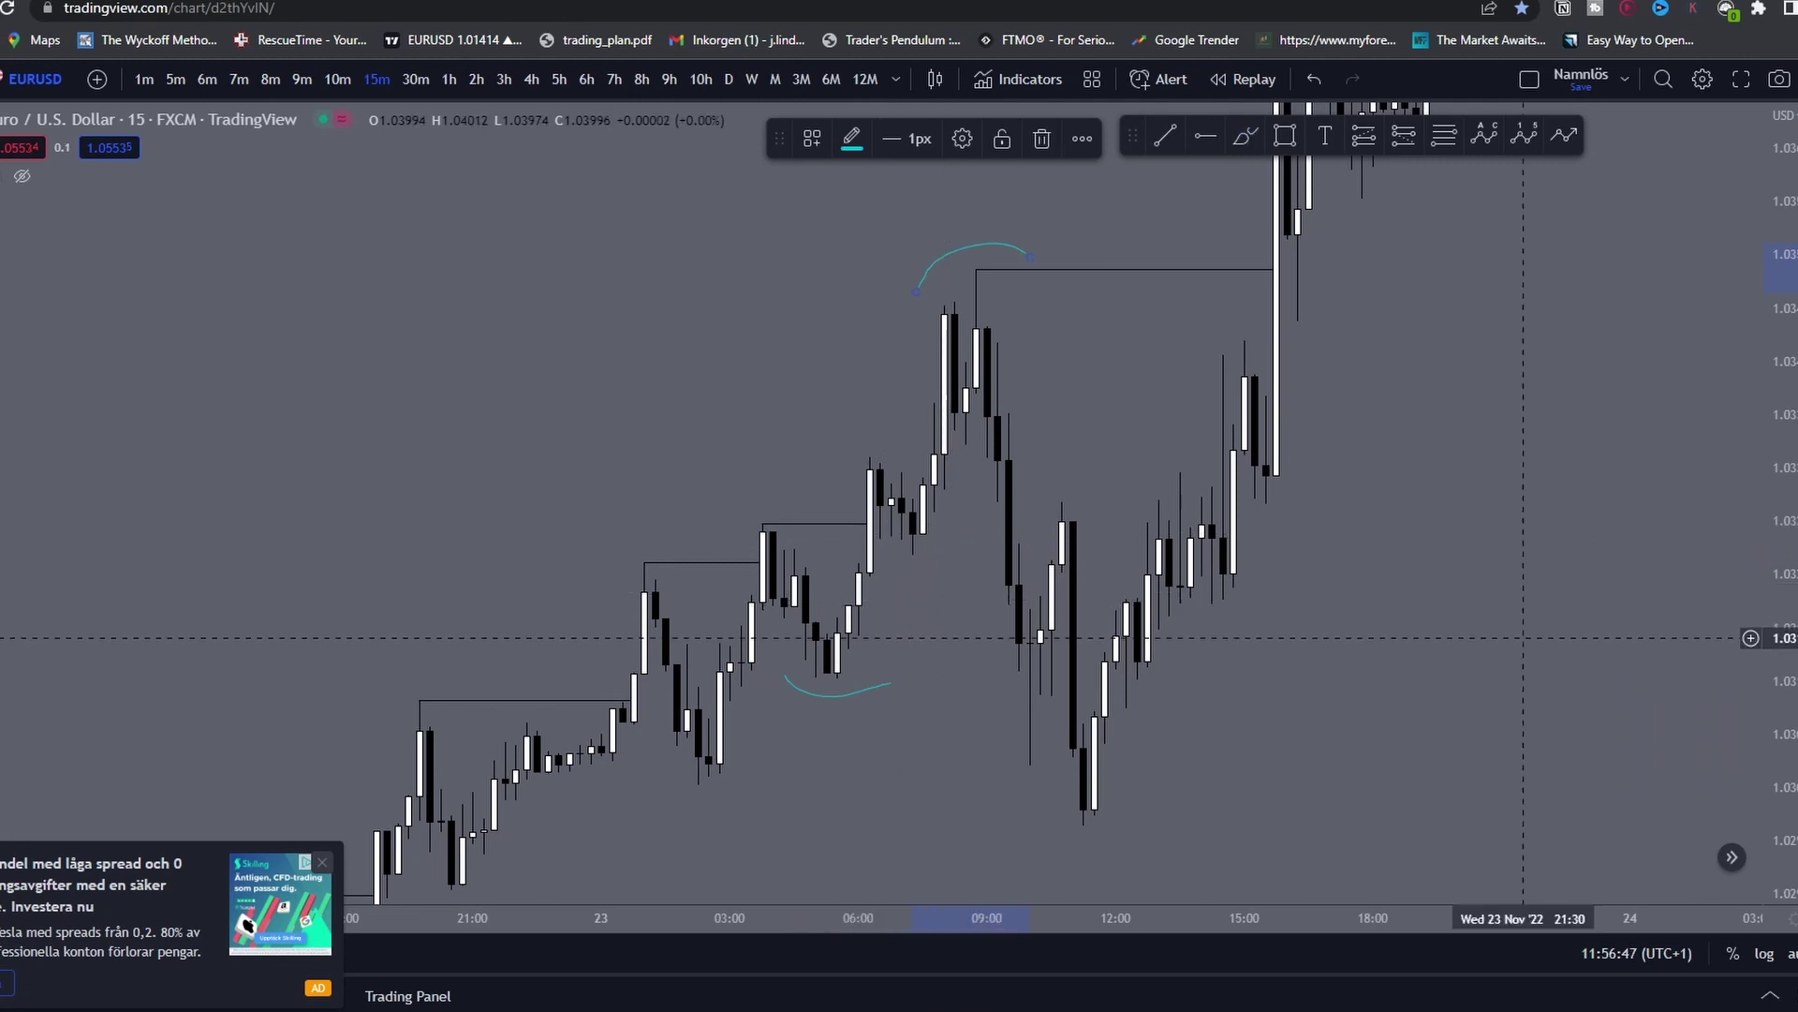
Step: Draw a gap rectangle at the 23 November 05:45 candle and extend it to about 11:00, across the pullback
{"action": "left_click_drag", "start_coordinate": [1782, 646], "coordinate": [1782, 599]}
{"action": "scroll", "coordinate": [937, 581], "scroll_direction": "up", "scroll_amount": 1}
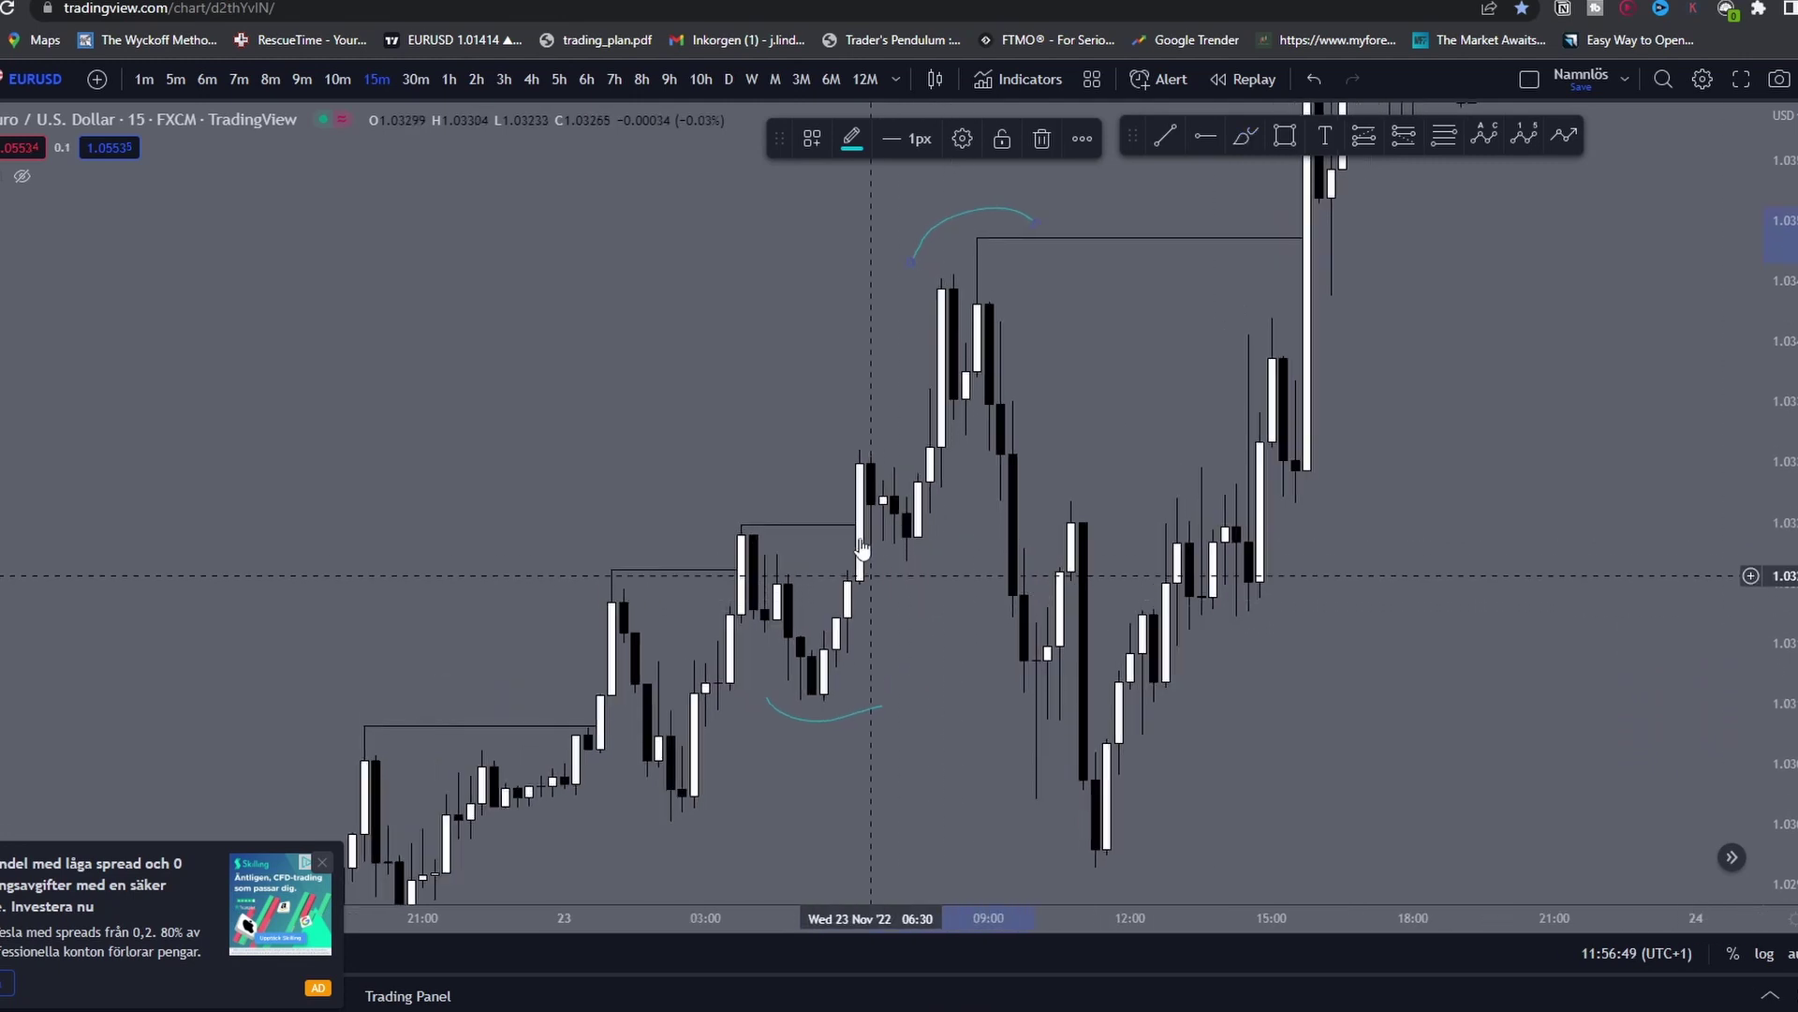
{"action": "left_click_drag", "start_coordinate": [957, 564], "coordinate": [964, 553]}
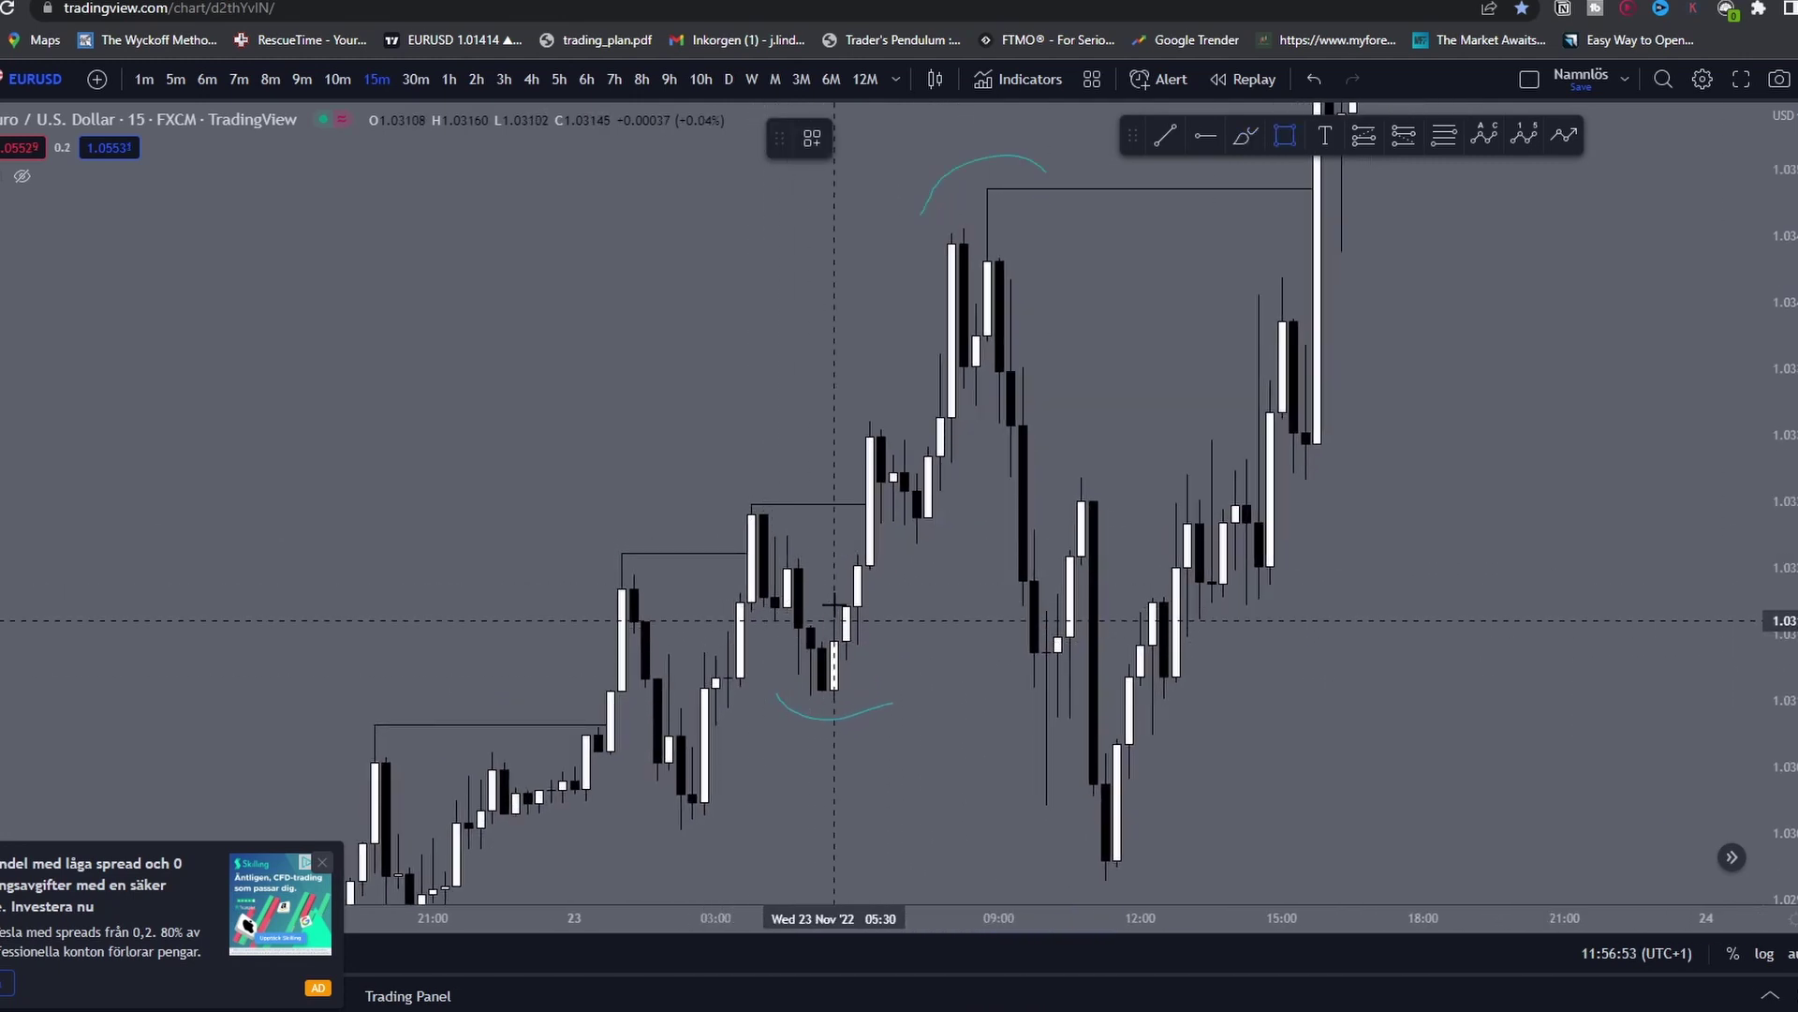
{"action": "left_click", "coordinate": [848, 585]}
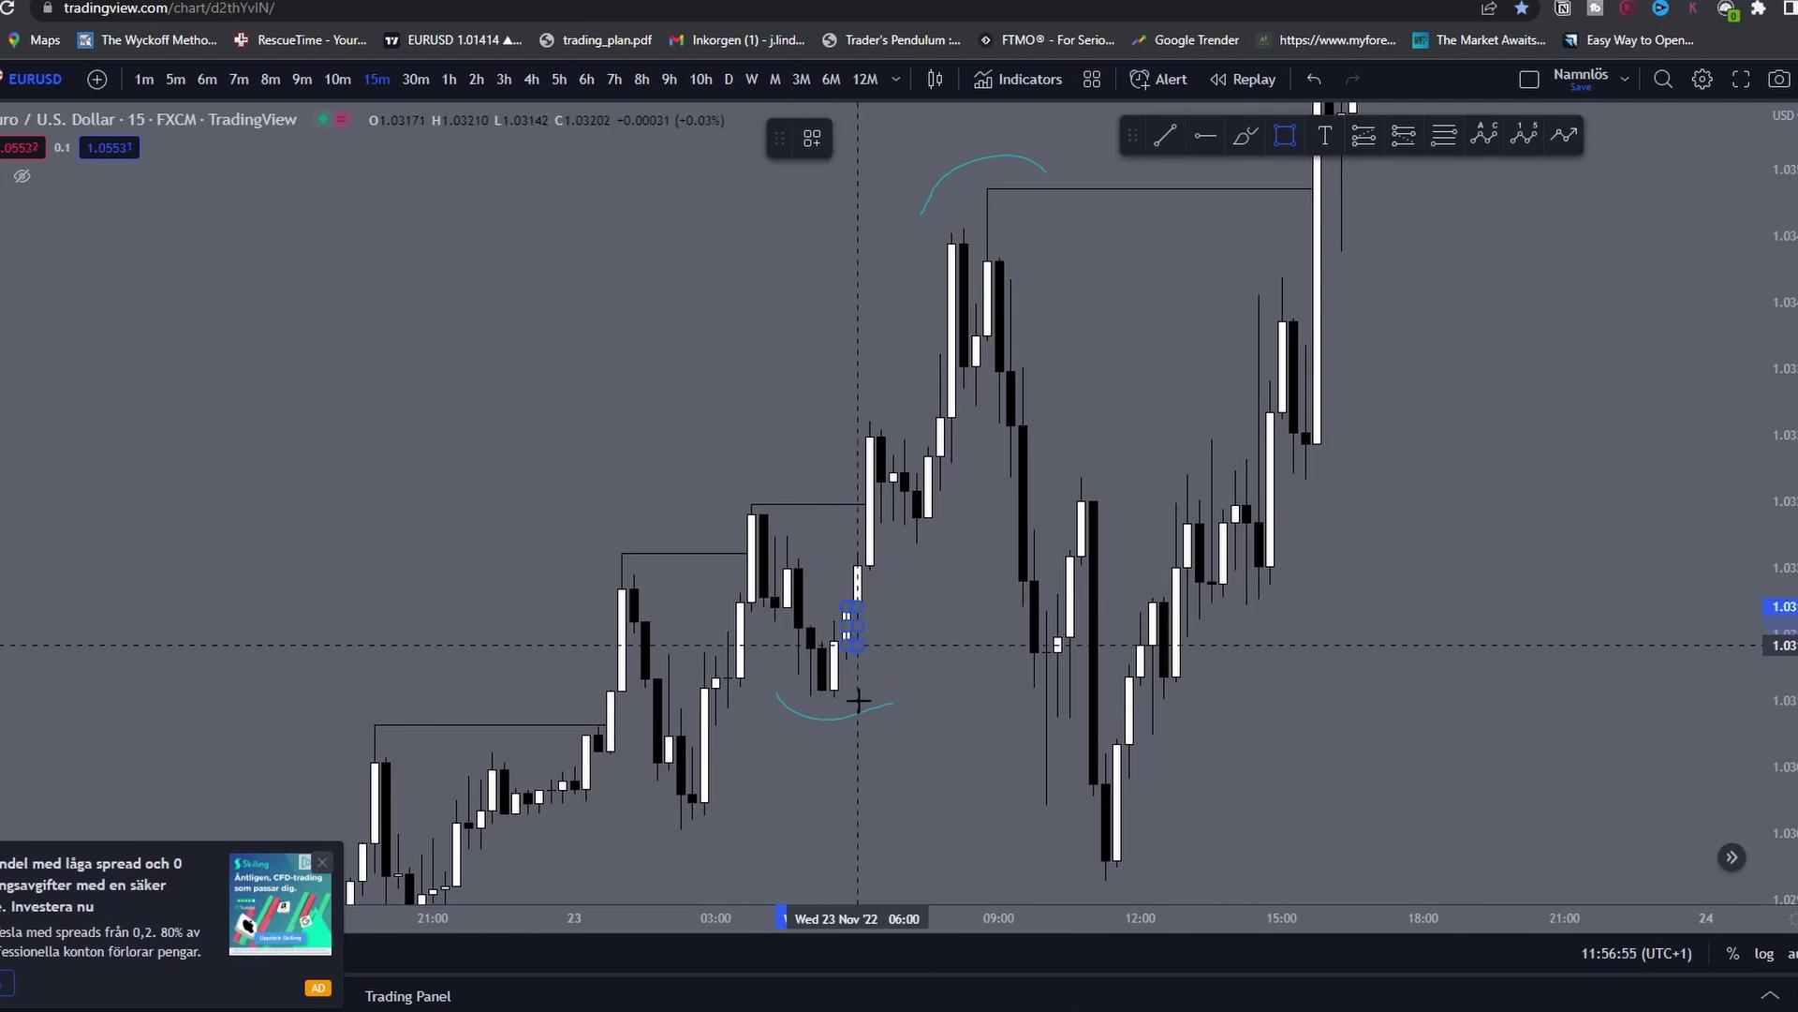
{"action": "left_click", "coordinate": [849, 698]}
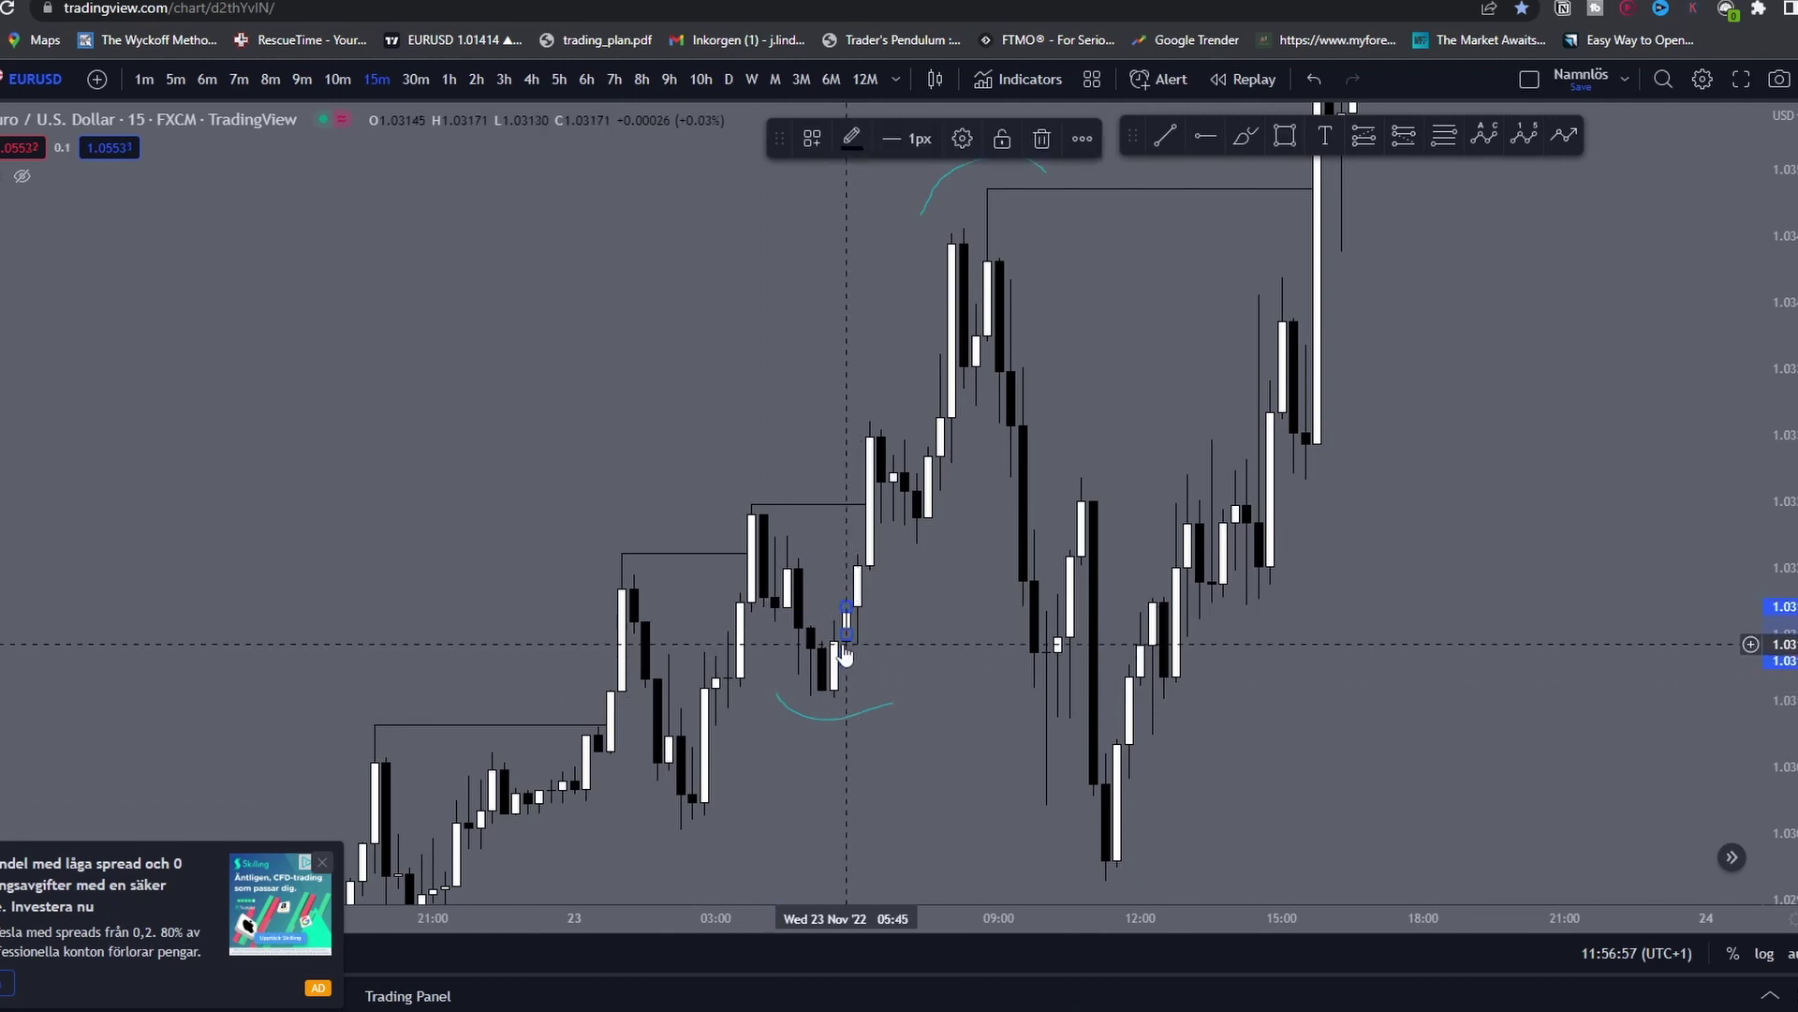
{"action": "left_click_drag", "start_coordinate": [848, 635], "coordinate": [1093, 623]}
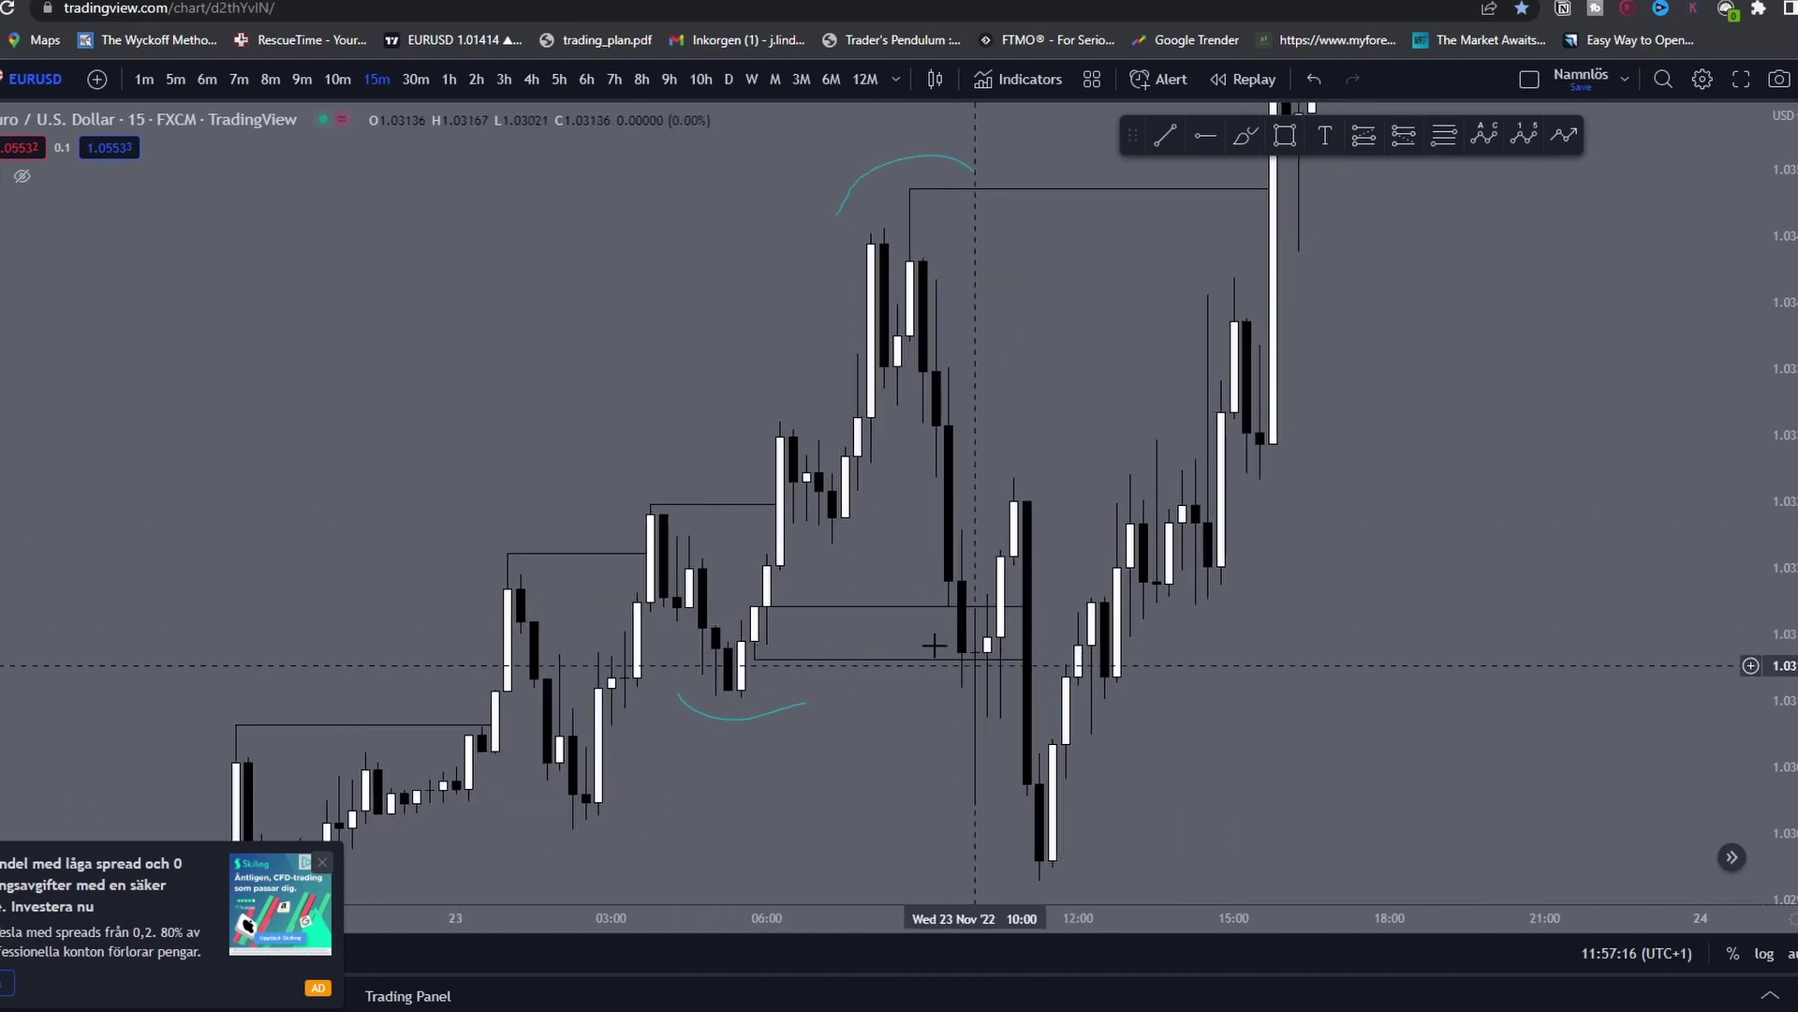
Step: On the 5-minute chart, place a long position at the 09:55 candle's close with a 5.0-pip stop and 10.4-pip target
{"action": "left_click_drag", "start_coordinate": [986, 400], "coordinate": [1004, 435]}
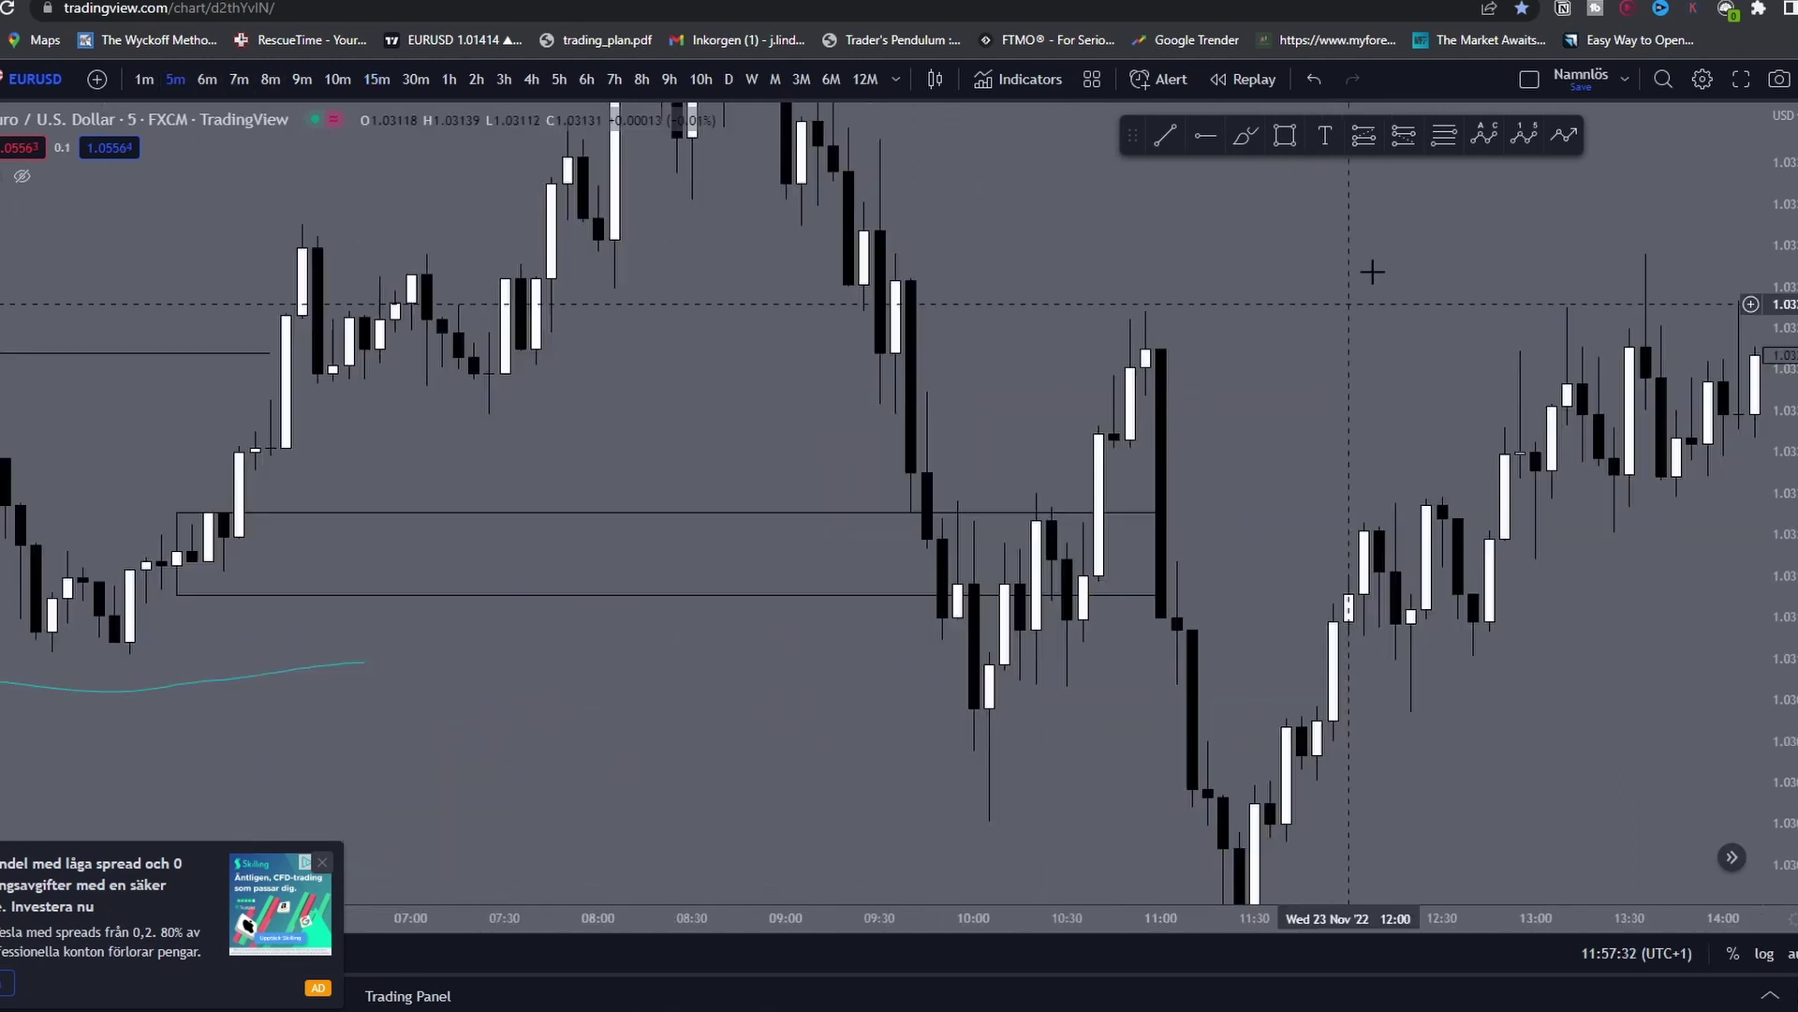
{"action": "left_click", "coordinate": [1364, 135]}
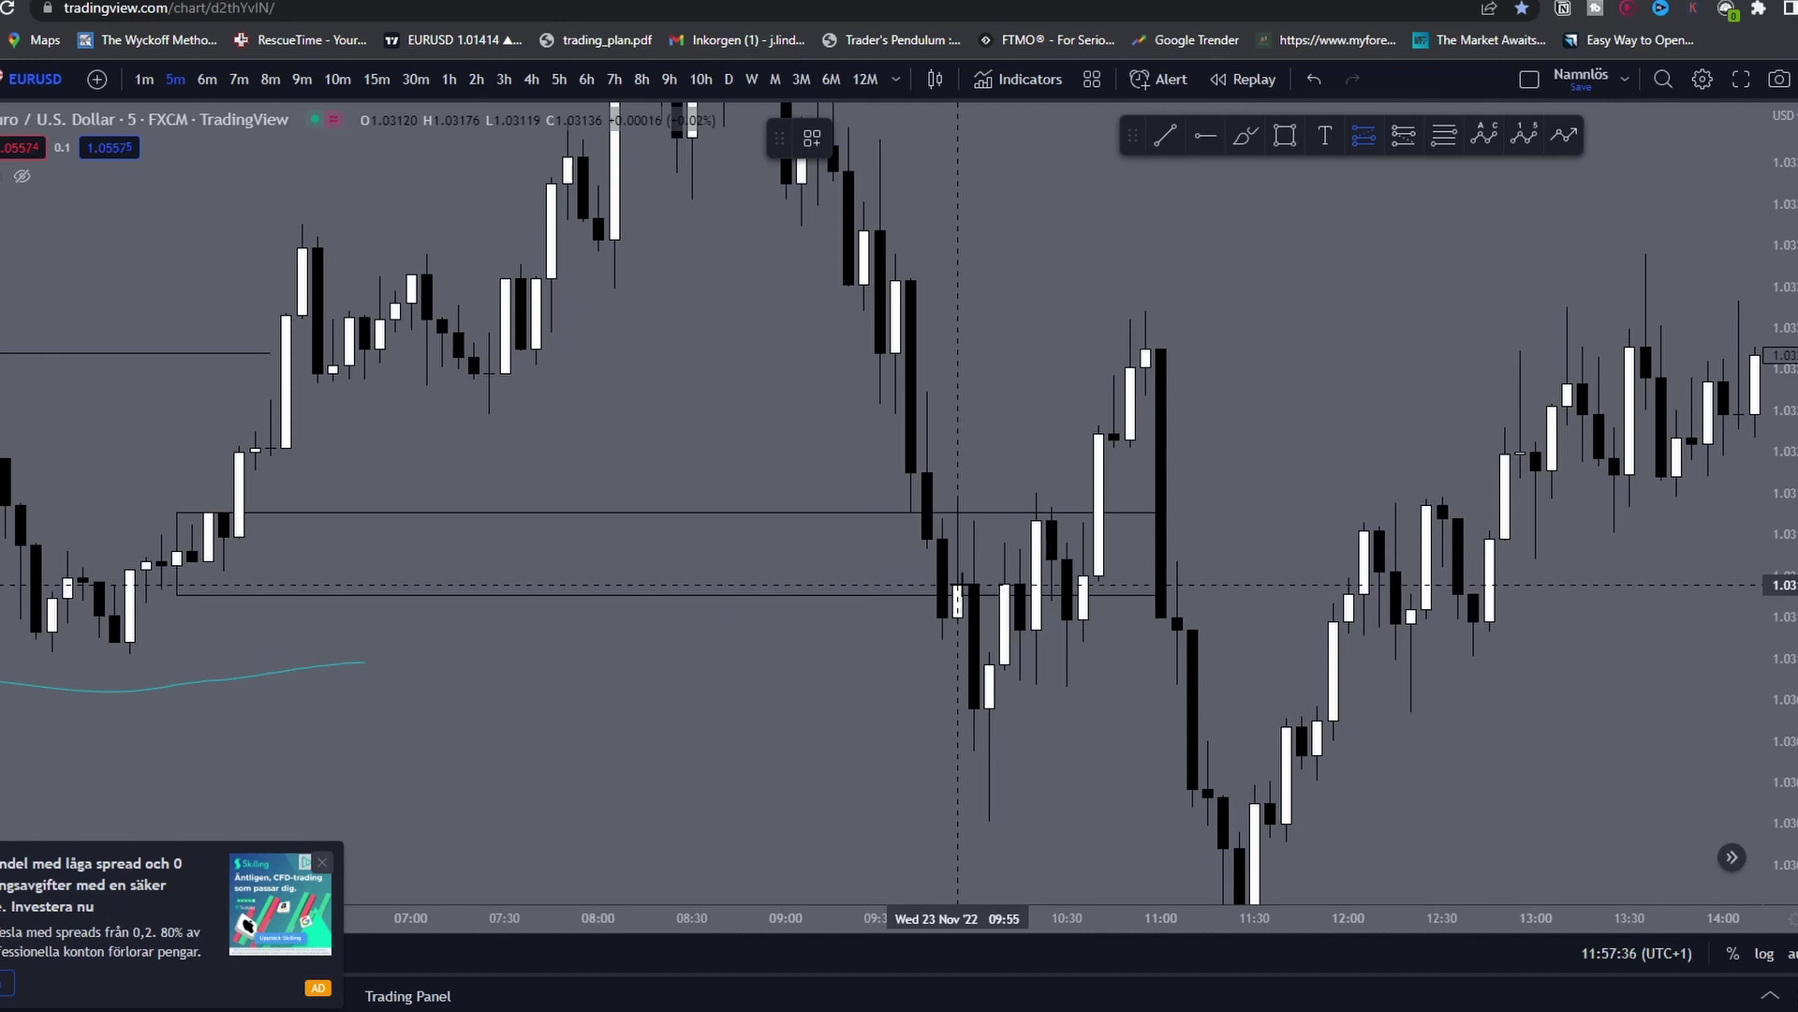
{"action": "left_click", "coordinate": [957, 585]}
{"action": "left_click_drag", "start_coordinate": [957, 799], "coordinate": [982, 688]}
{"action": "left_click", "coordinate": [1235, 613]}
{"action": "left_click_drag", "start_coordinate": [1223, 584], "coordinate": [1268, 581]}
{"action": "left_click_drag", "start_coordinate": [1780, 582], "coordinate": [1779, 555]}
{"action": "left_click_drag", "start_coordinate": [1322, 511], "coordinate": [1305, 495]}
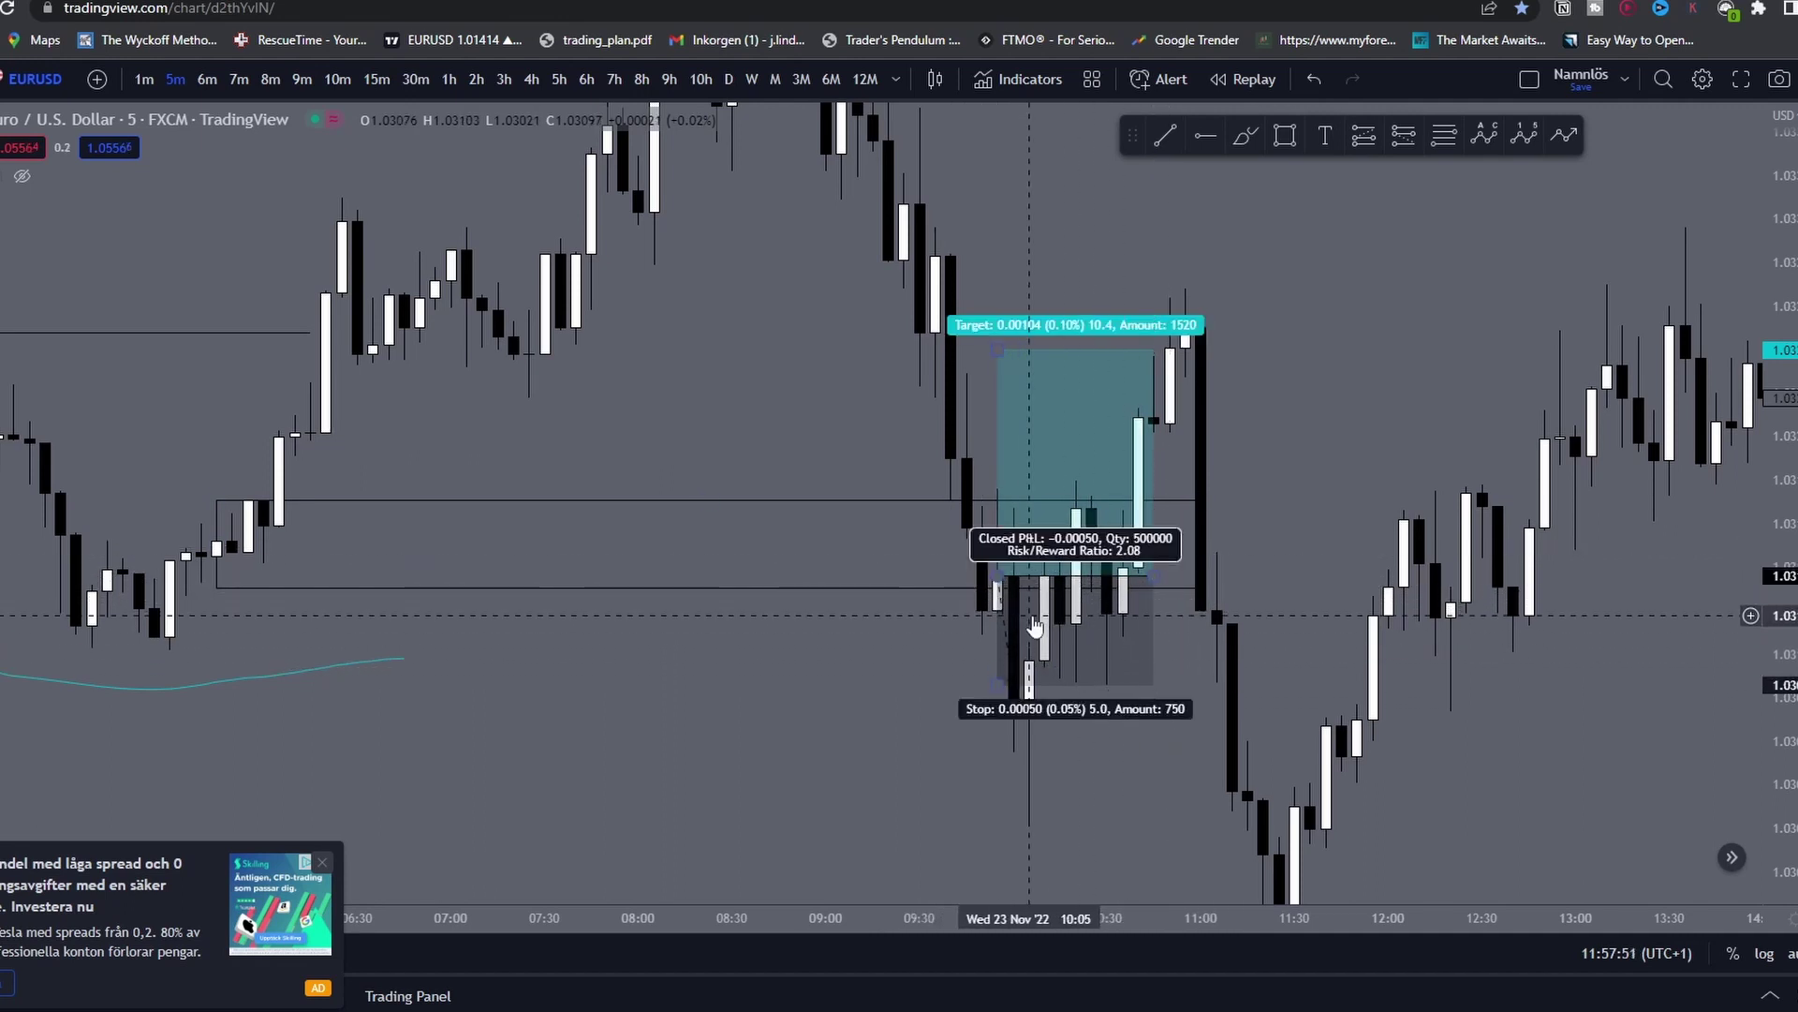
Step: Frame the gap zone and the long position on the 5-minute chart and copy the chart image
{"action": "left_click_drag", "start_coordinate": [1229, 629], "coordinate": [1238, 615]}
{"action": "left_click_drag", "start_coordinate": [1778, 603], "coordinate": [1778, 586]}
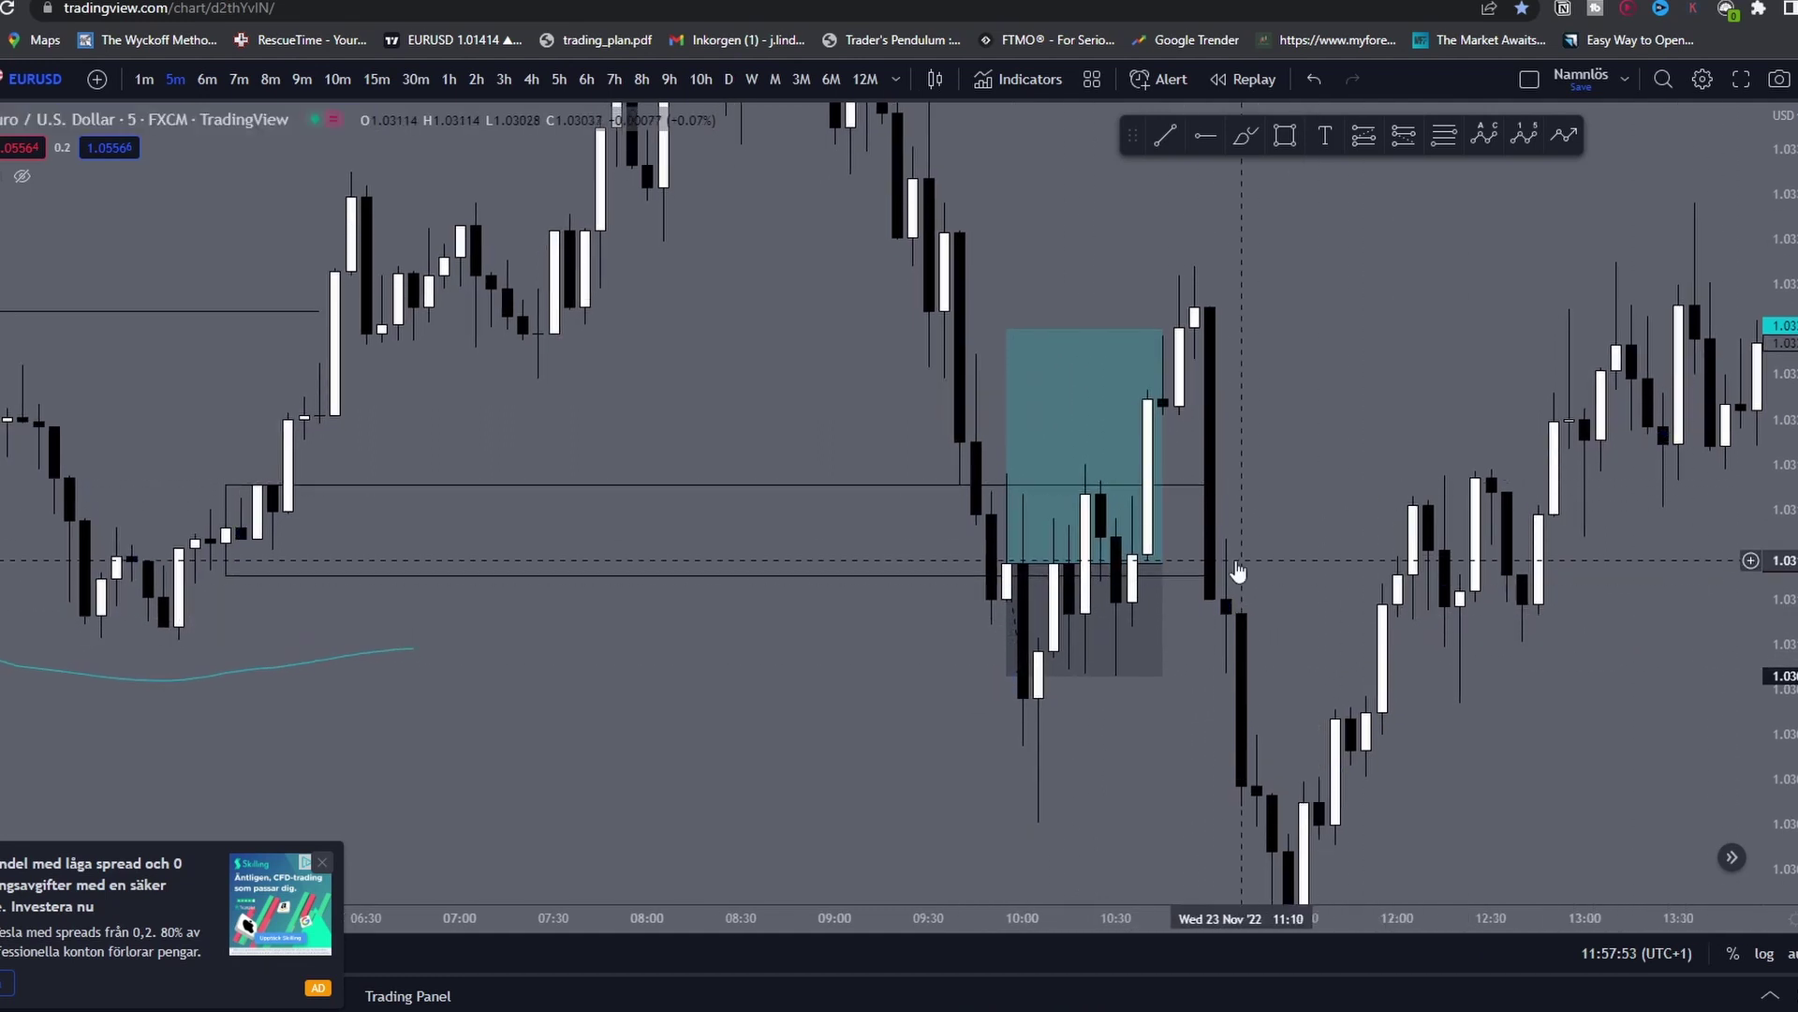
{"action": "mouse_move", "coordinate": [1034, 589]}
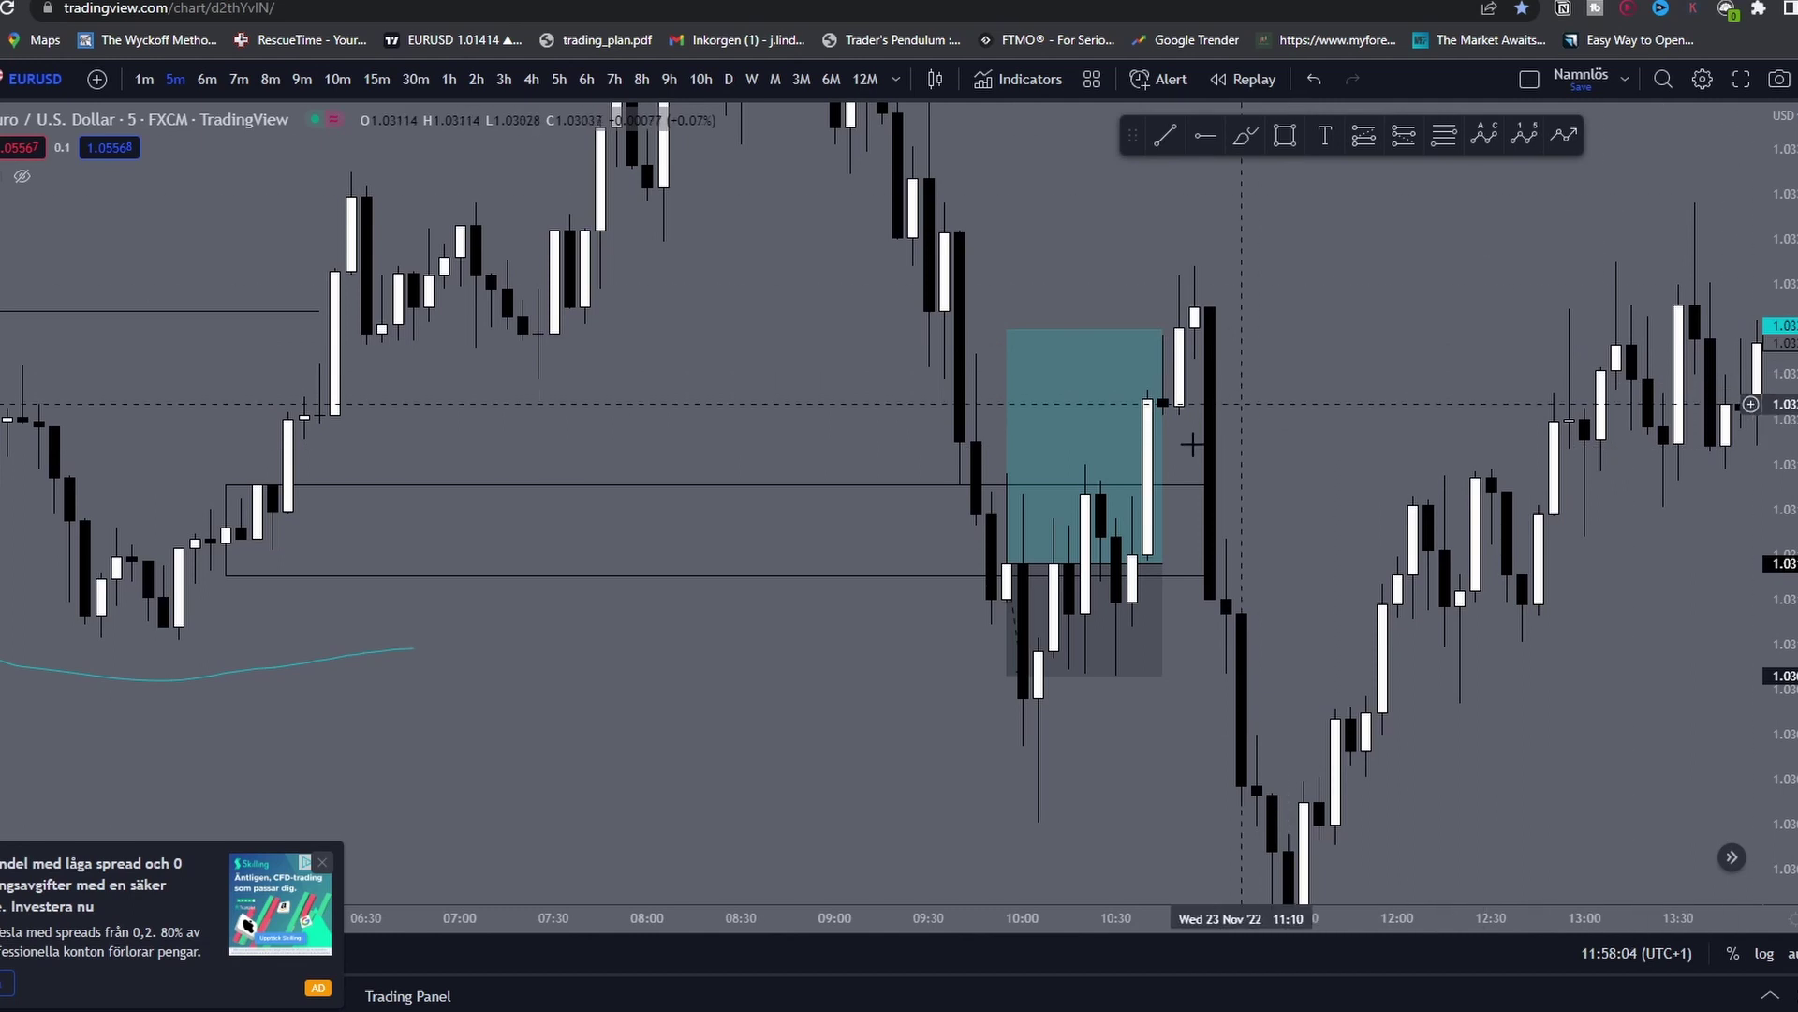
{"action": "left_click_drag", "start_coordinate": [1369, 406], "coordinate": [1387, 407]}
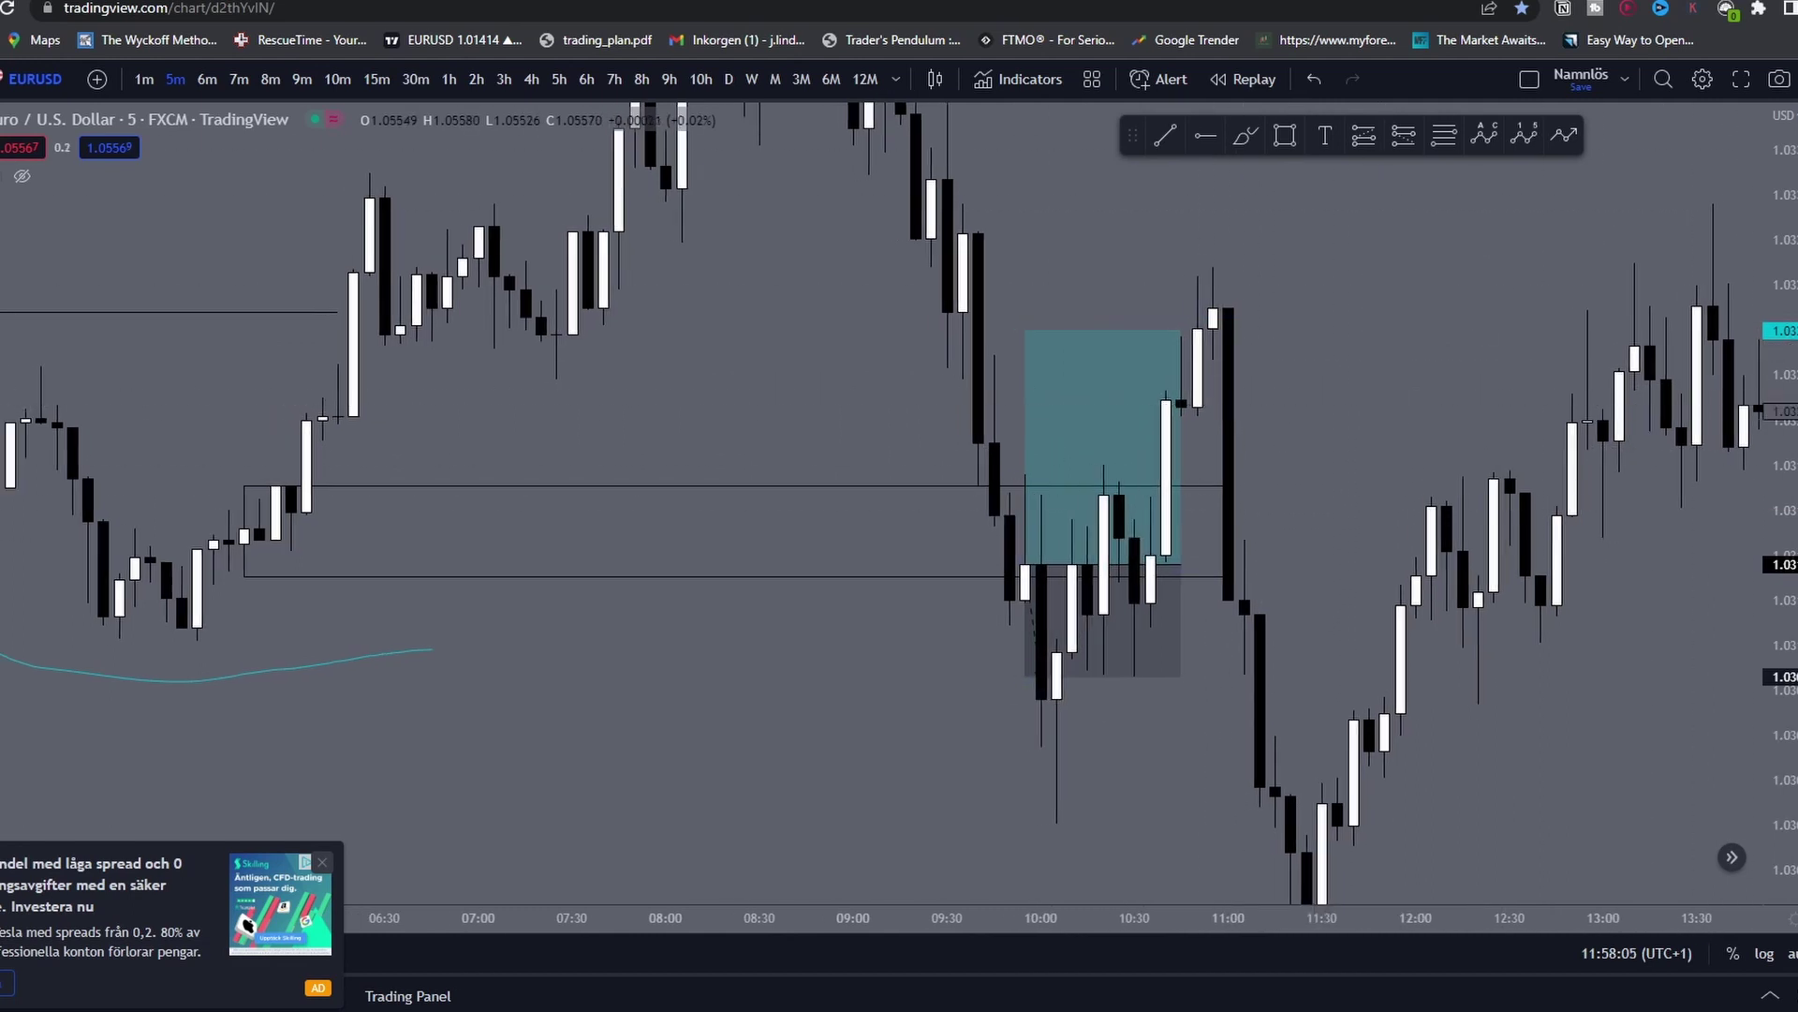
{"action": "left_click", "coordinate": [1780, 81]}
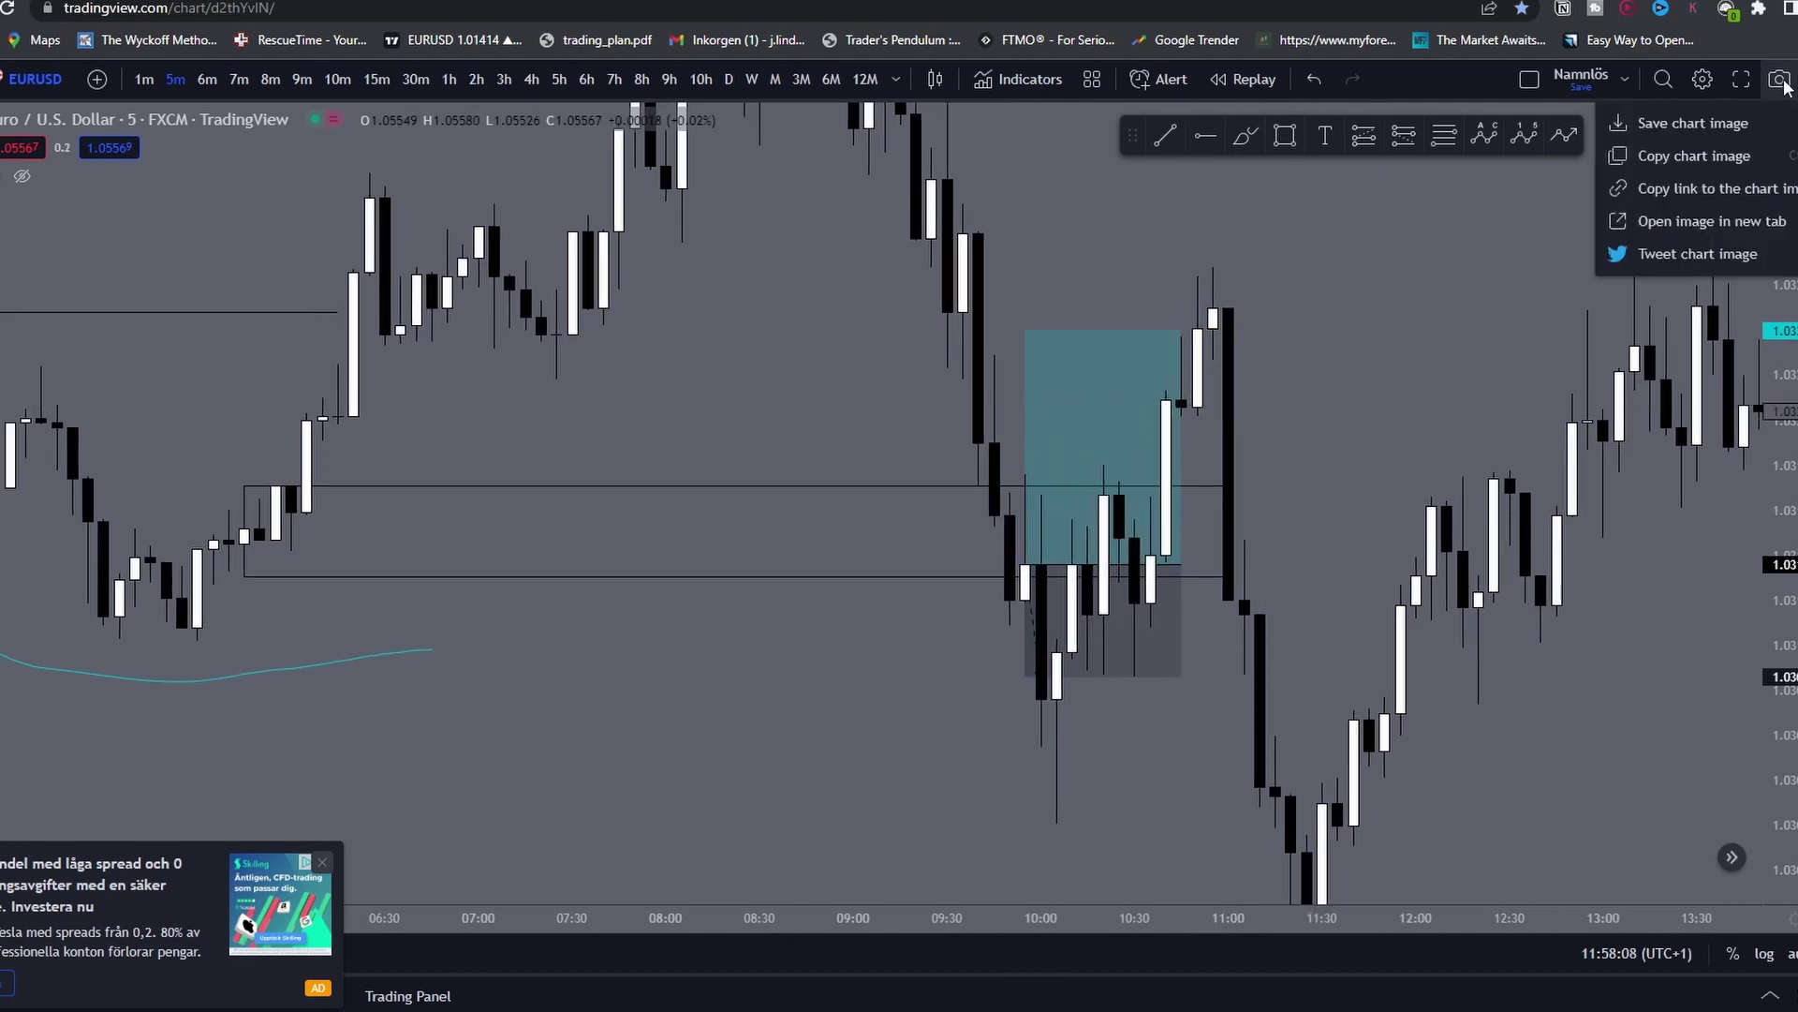
{"action": "left_click", "coordinate": [1699, 155]}
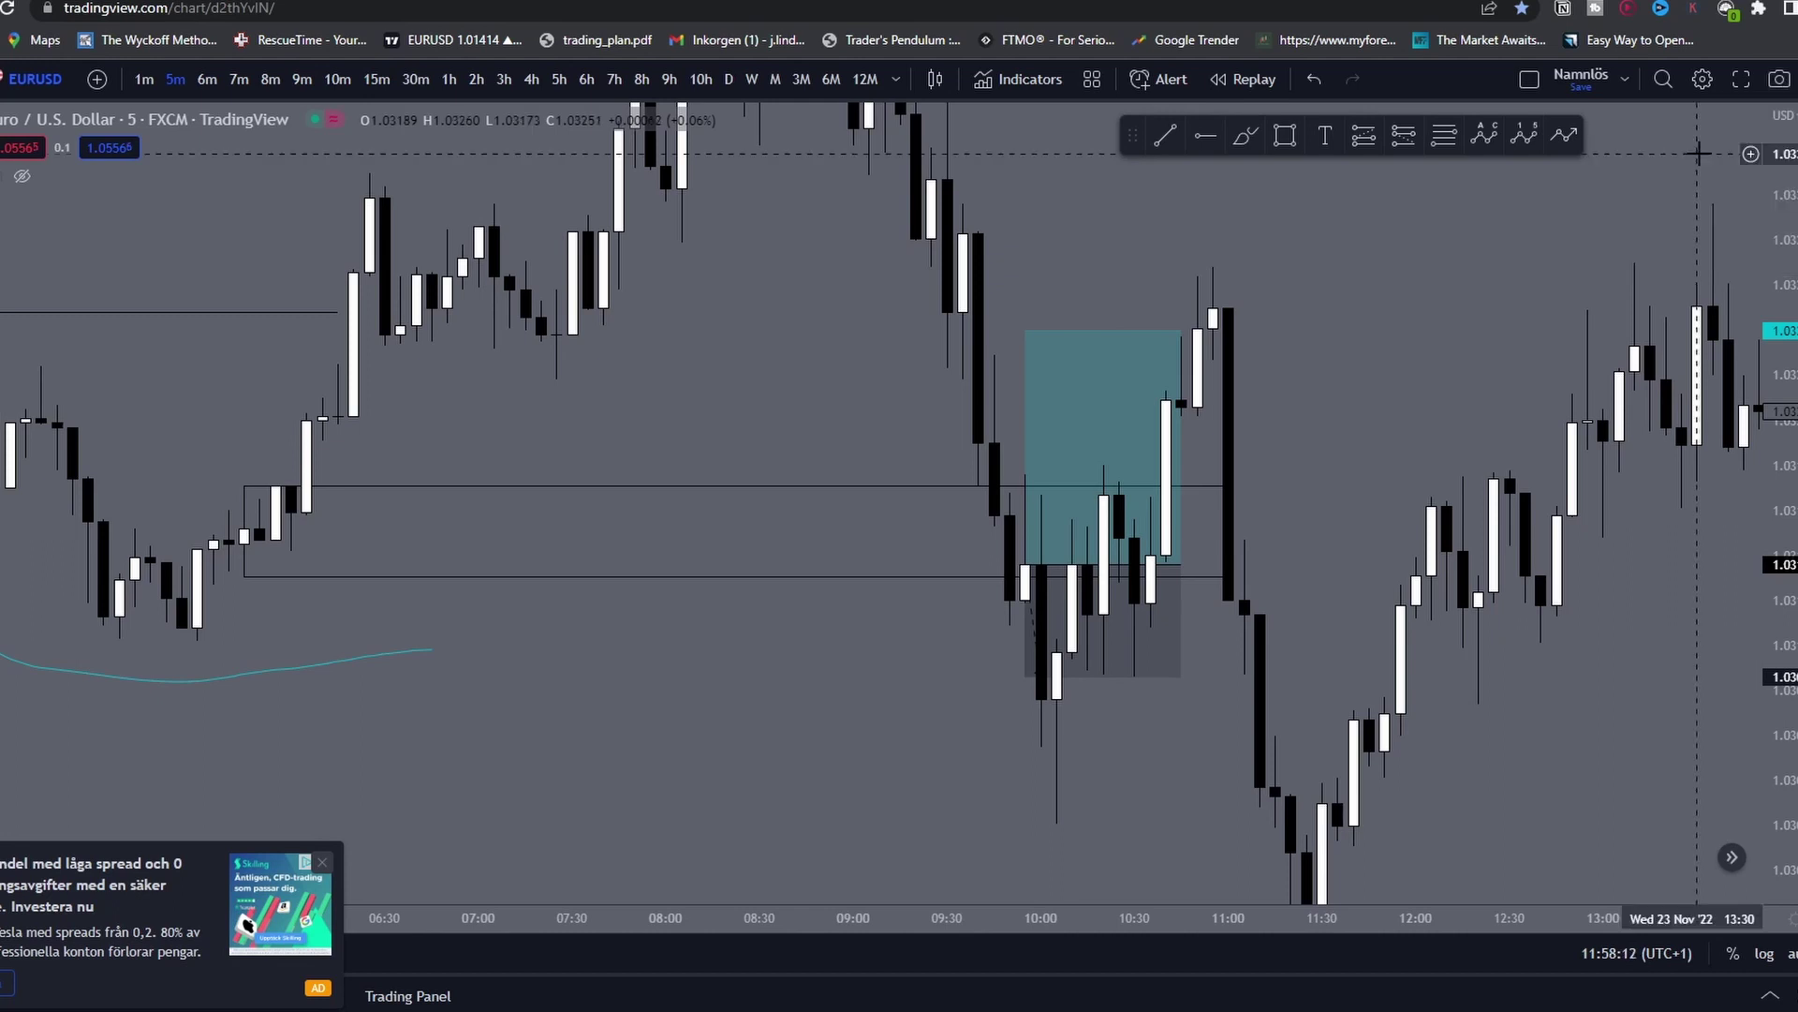
Step: Switch to the Notion Backtesting-Templet page and enter EURUSD as the pair in the first Data Collection row
{"action": "key", "text": "alt+Tab"}
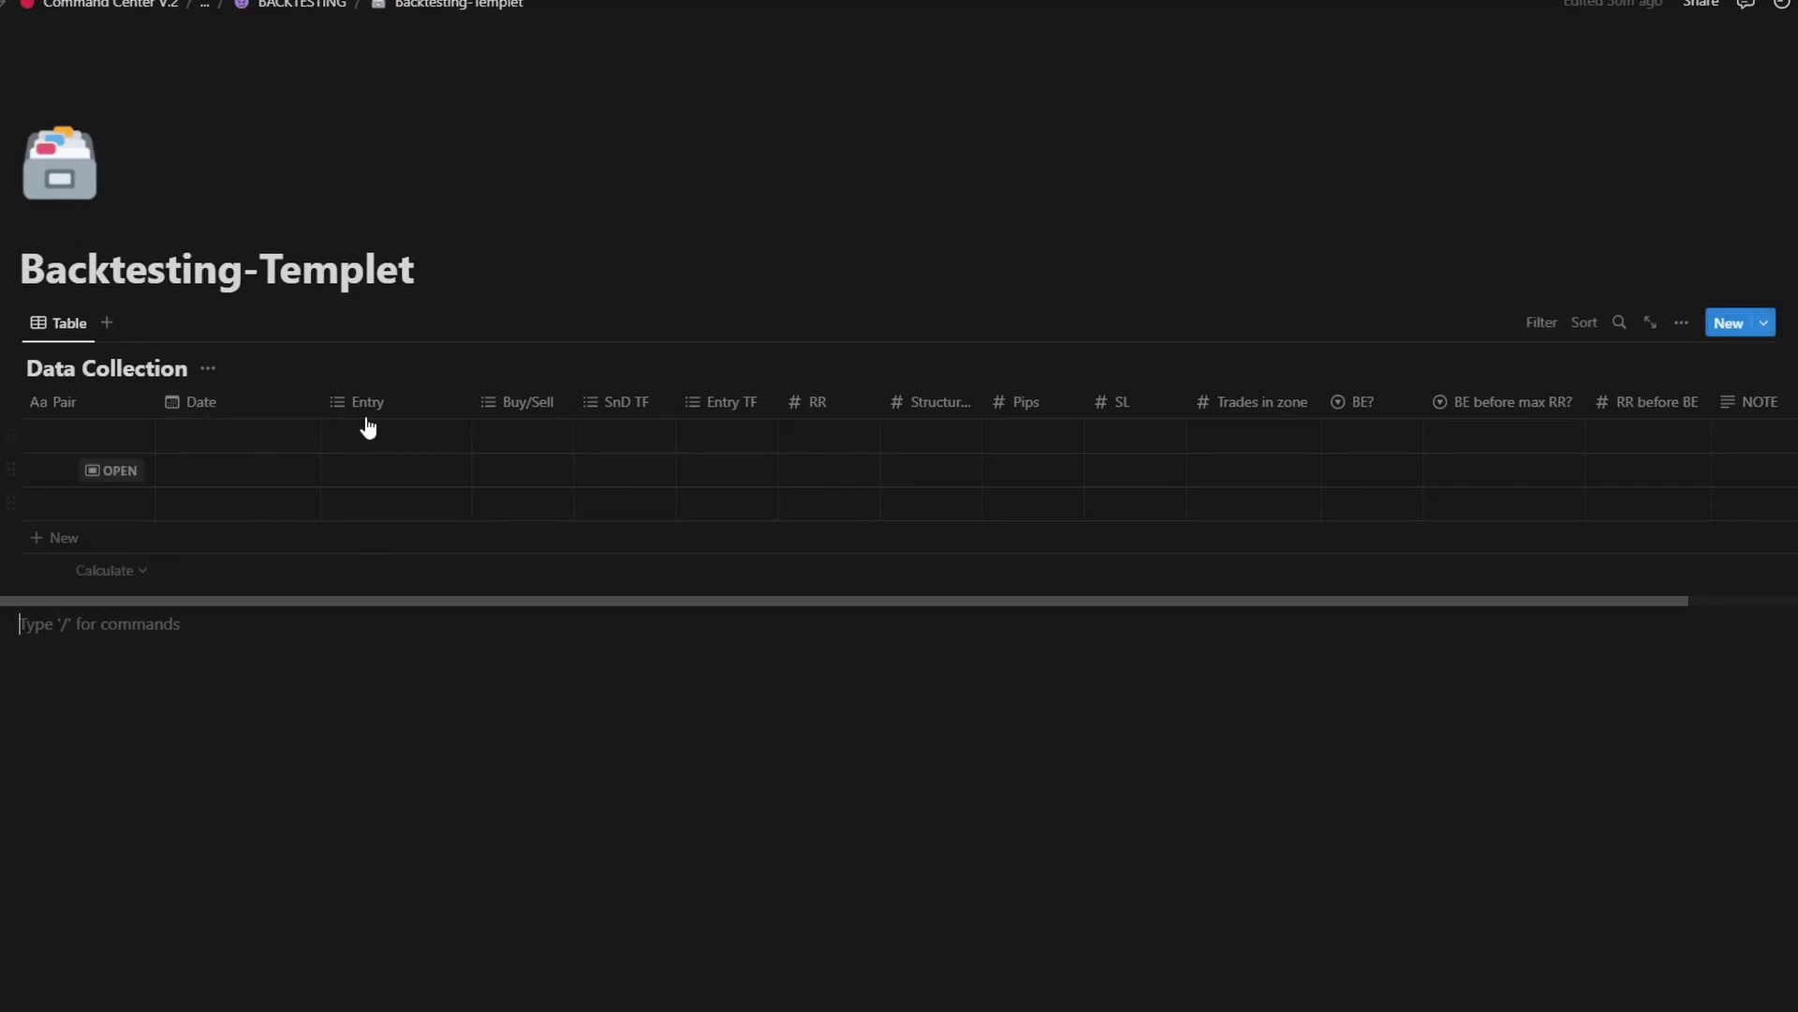
{"action": "left_click", "coordinate": [50, 440]}
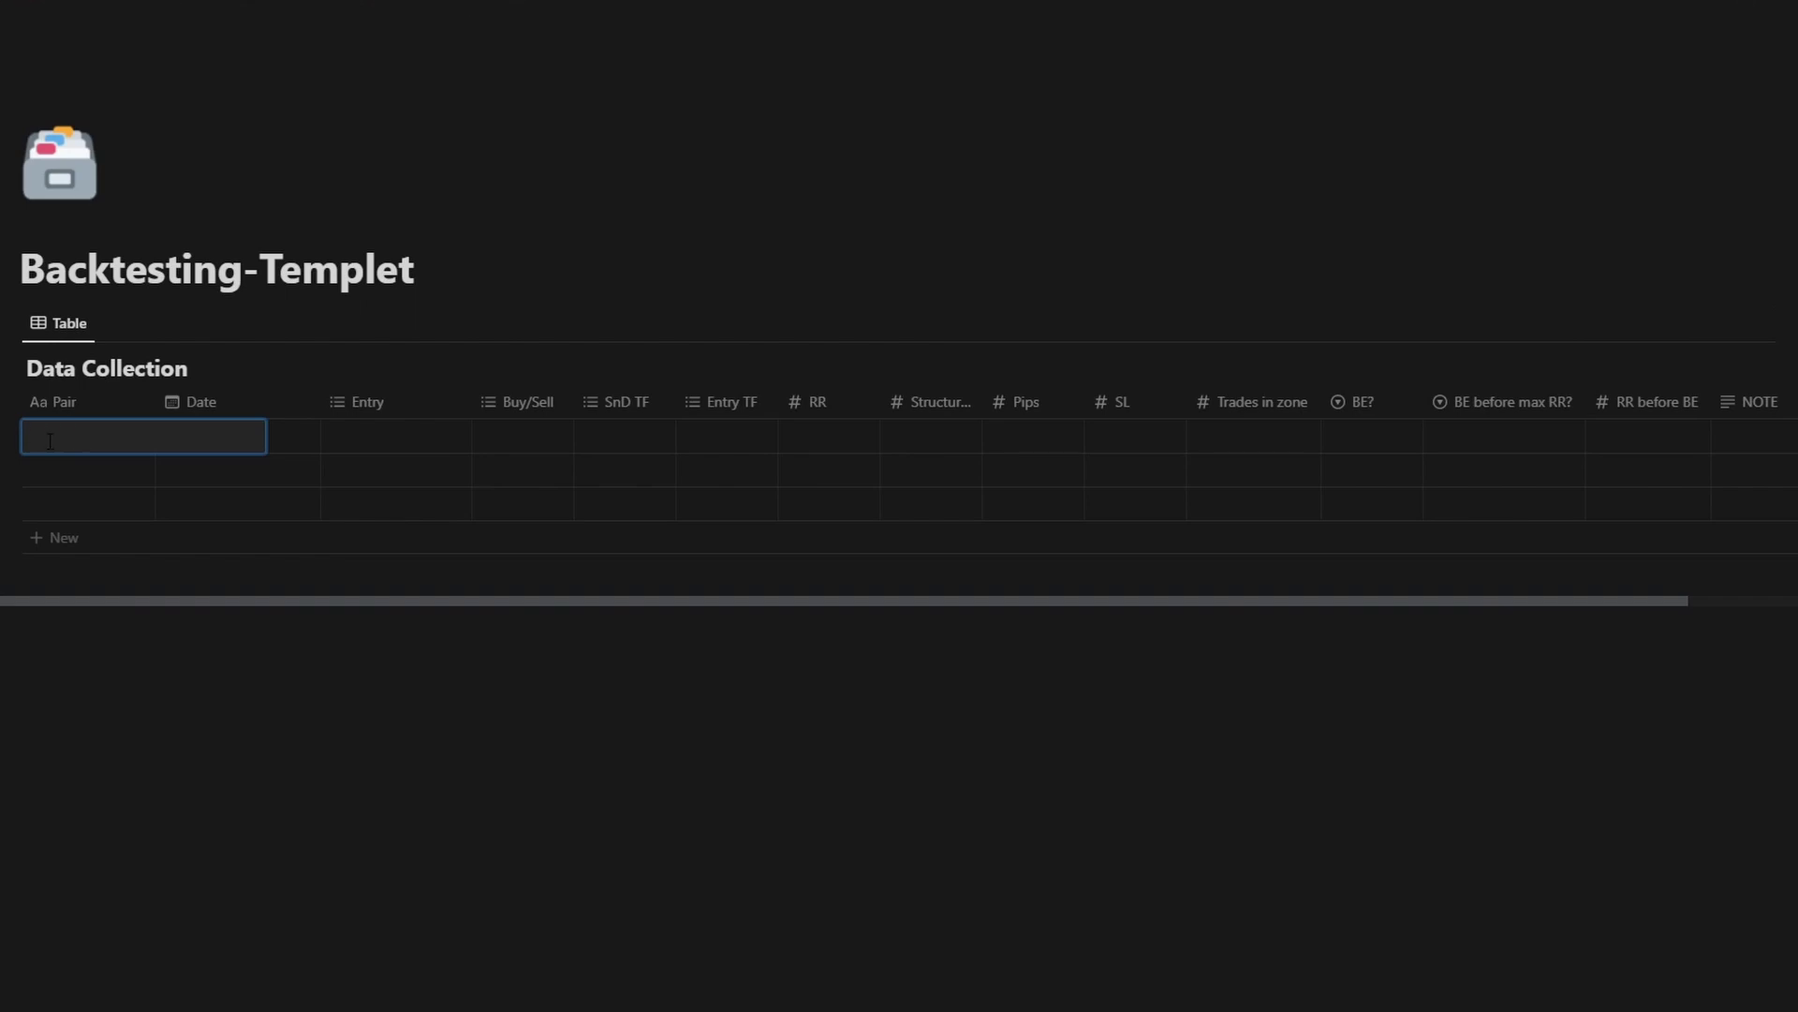
{"action": "key", "text": "Escape"}
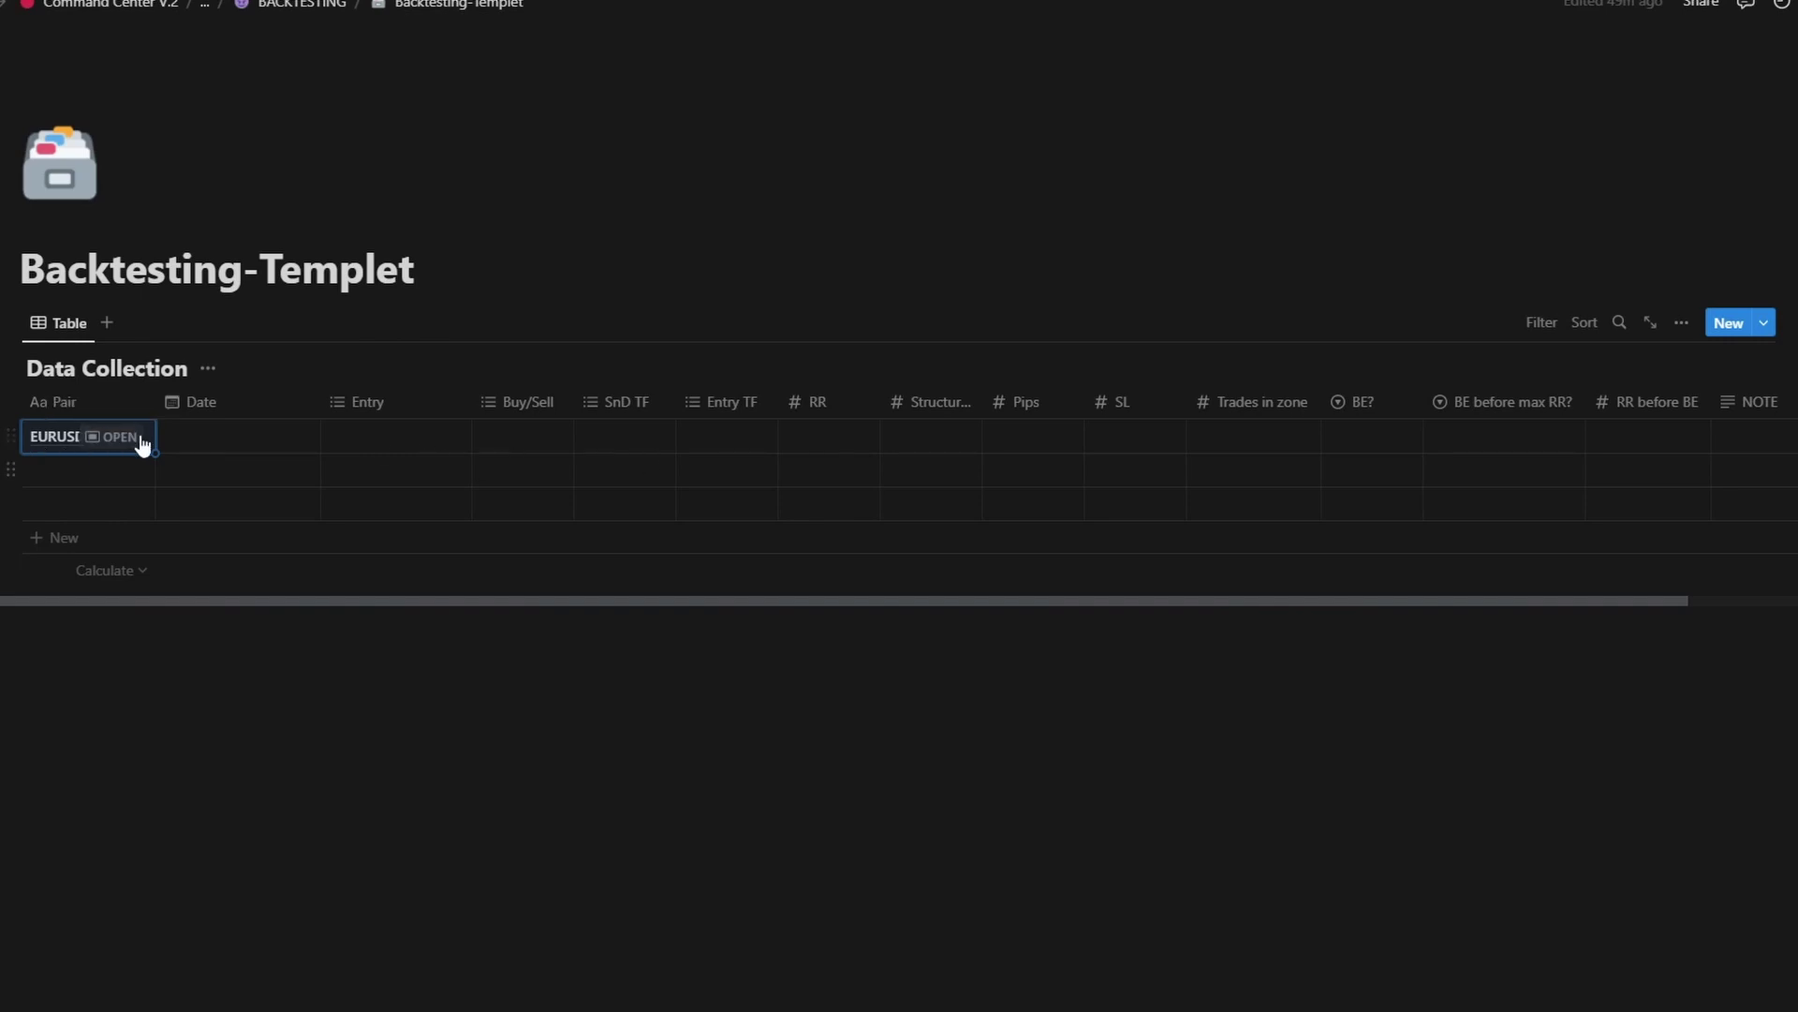
Step: Open the EURUSD record and paste the copied chart image into its page body
{"action": "left_click", "coordinate": [141, 439]}
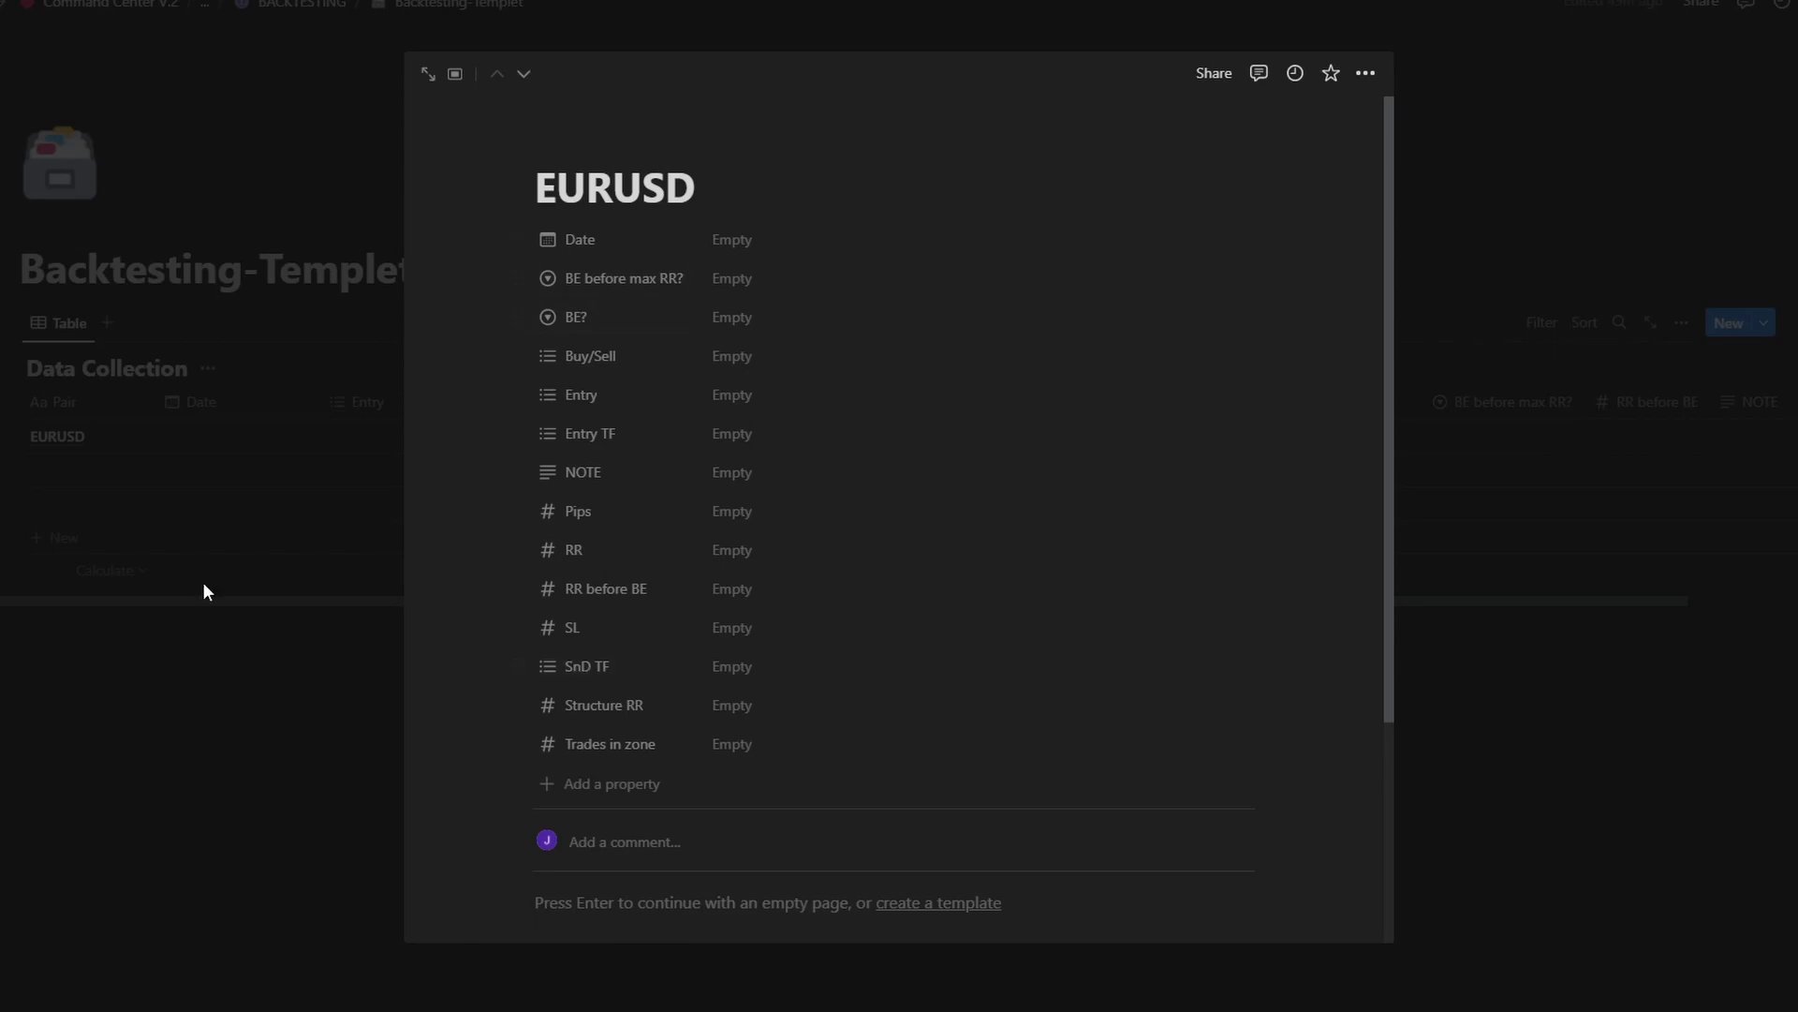
{"action": "key", "text": "Escape"}
{"action": "left_click", "coordinate": [135, 438]}
{"action": "scroll", "coordinate": [811, 791], "scroll_direction": "down", "scroll_amount": 3}
{"action": "left_click", "coordinate": [811, 791]}
{"action": "key", "text": "ctrl+v"}
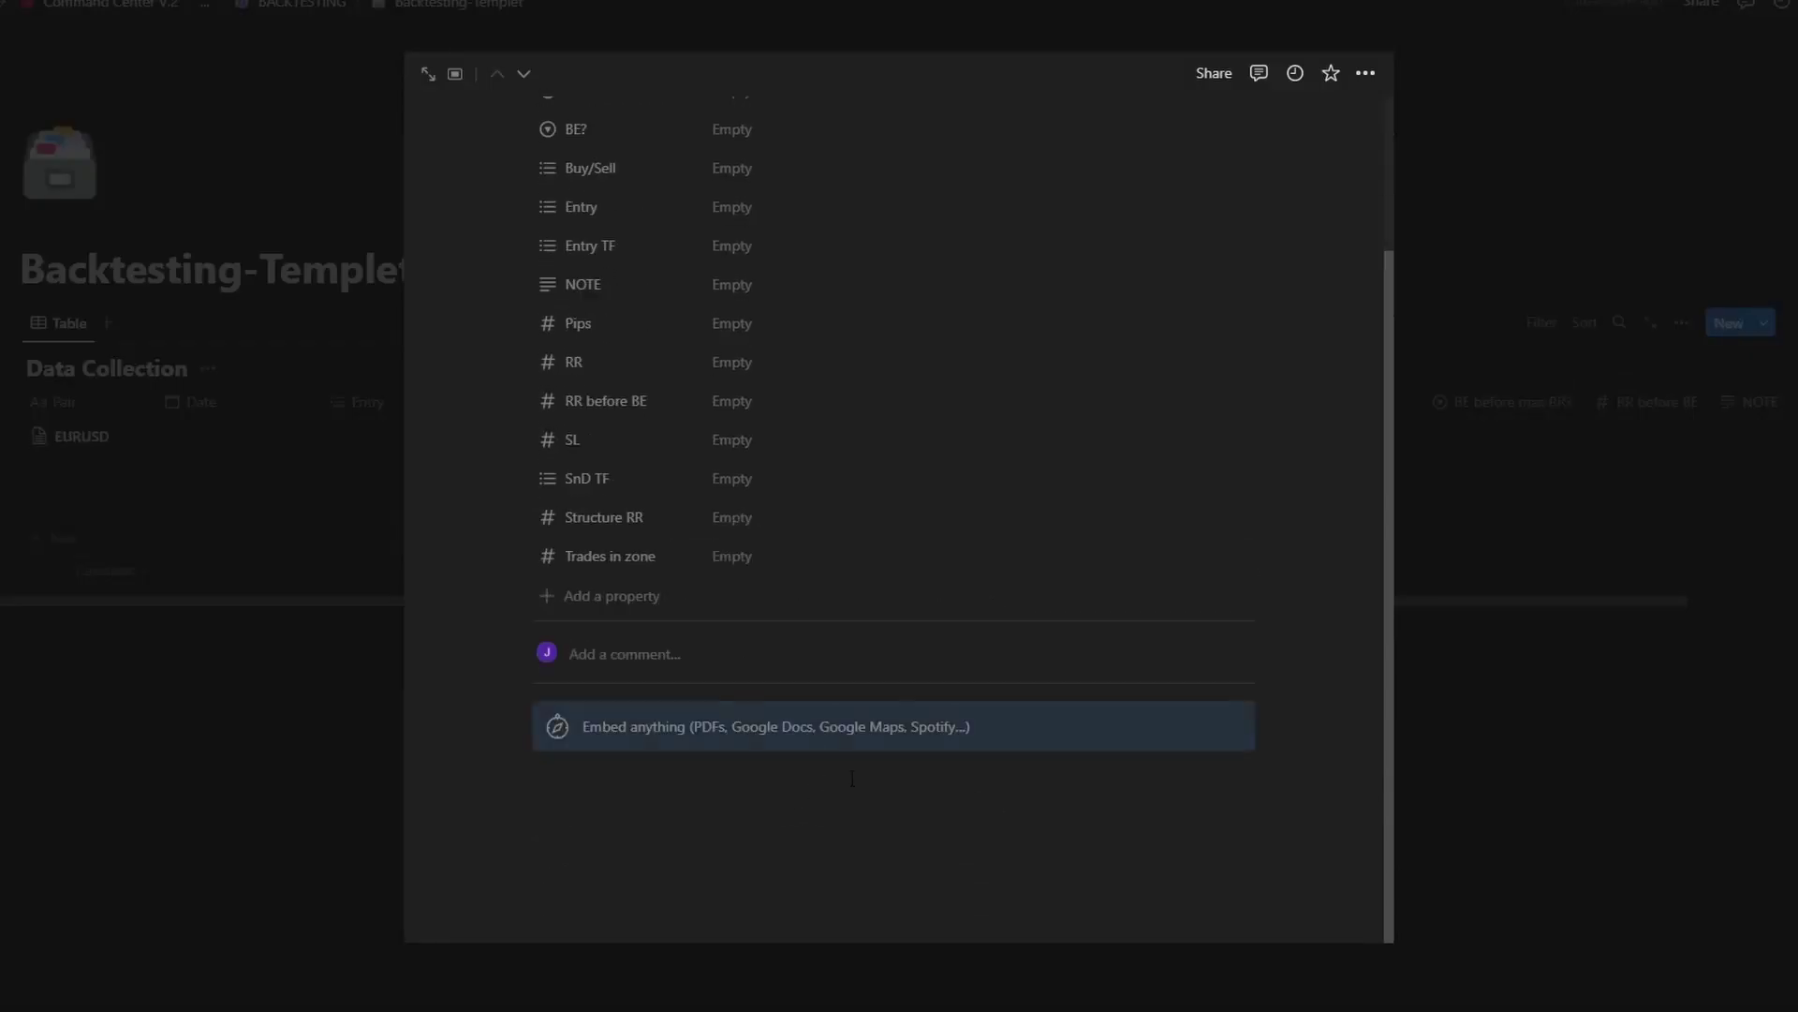
{"action": "scroll", "coordinate": [861, 716], "scroll_direction": "down", "scroll_amount": 1}
{"action": "scroll", "coordinate": [863, 717], "scroll_direction": "down", "scroll_amount": 1}
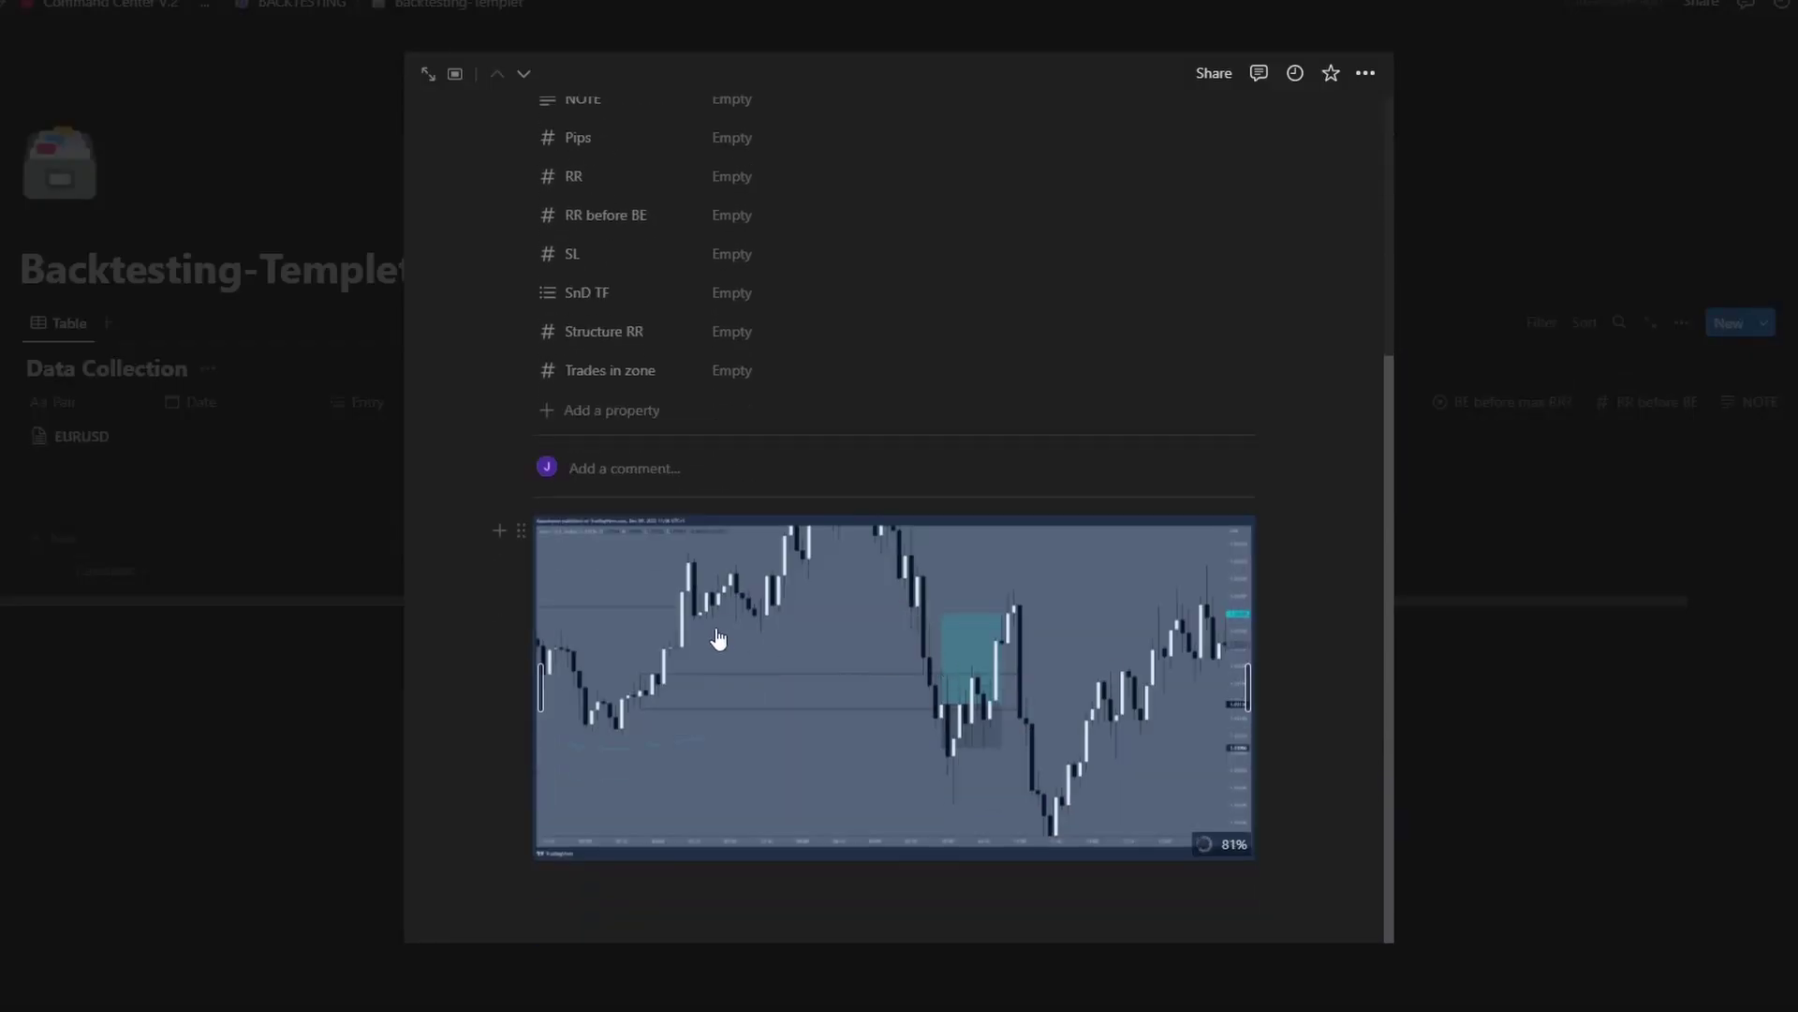
Step: View the pasted chart image enlarged, and revisit the EURUSD record to check how the screenshot is stored
{"action": "left_click", "coordinate": [1029, 653]}
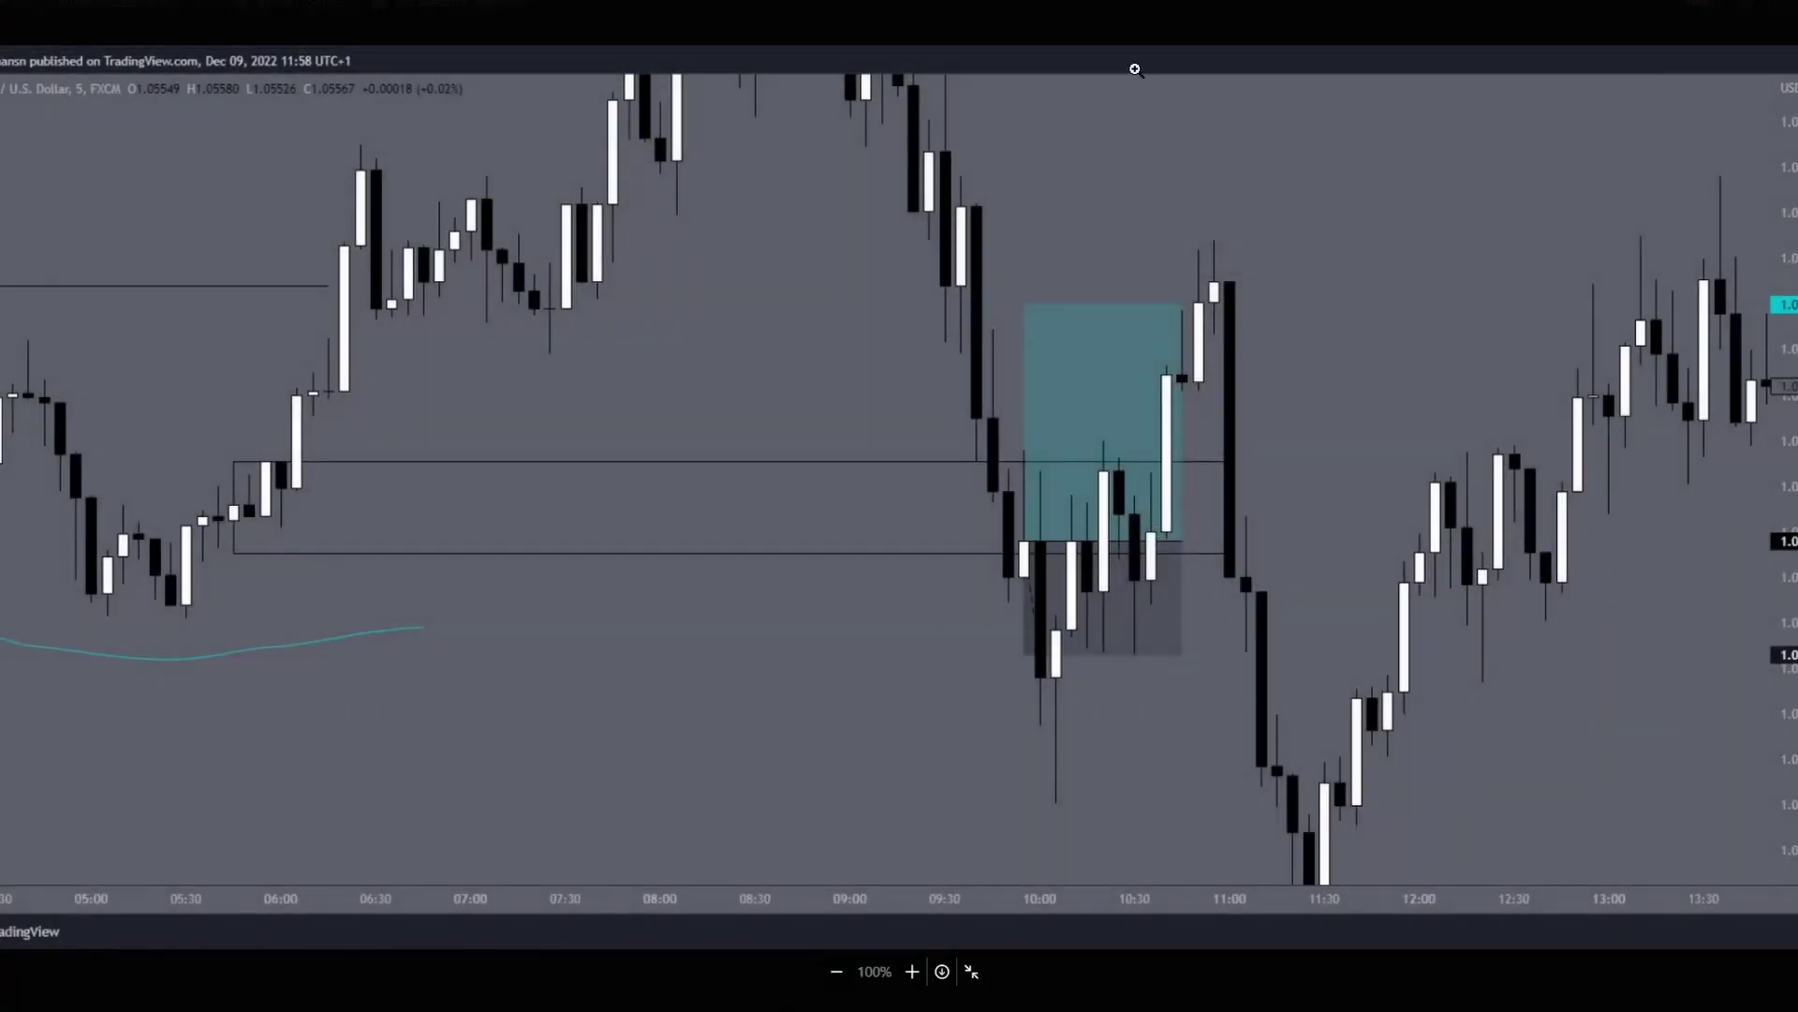
{"action": "key", "text": "Escape"}
{"action": "left_click", "coordinate": [1516, 533]}
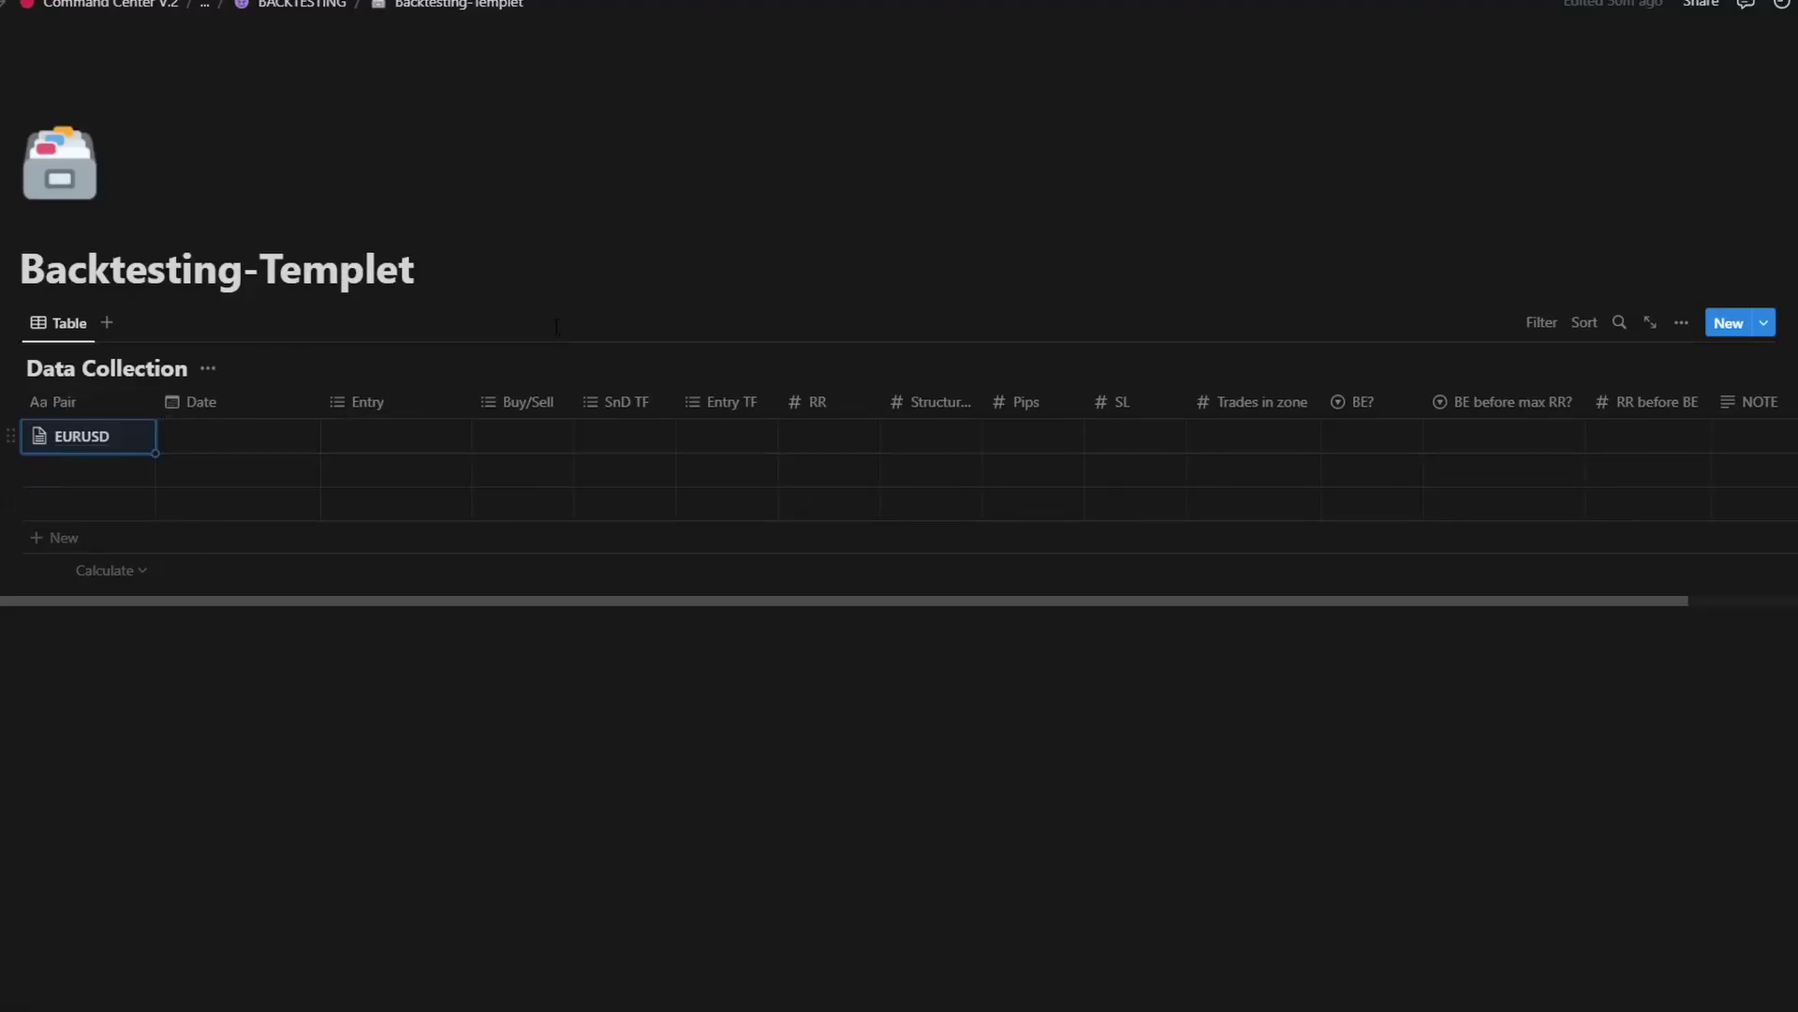
{"action": "left_click", "coordinate": [114, 438]}
{"action": "scroll", "coordinate": [947, 634], "scroll_direction": "down", "scroll_amount": 4}
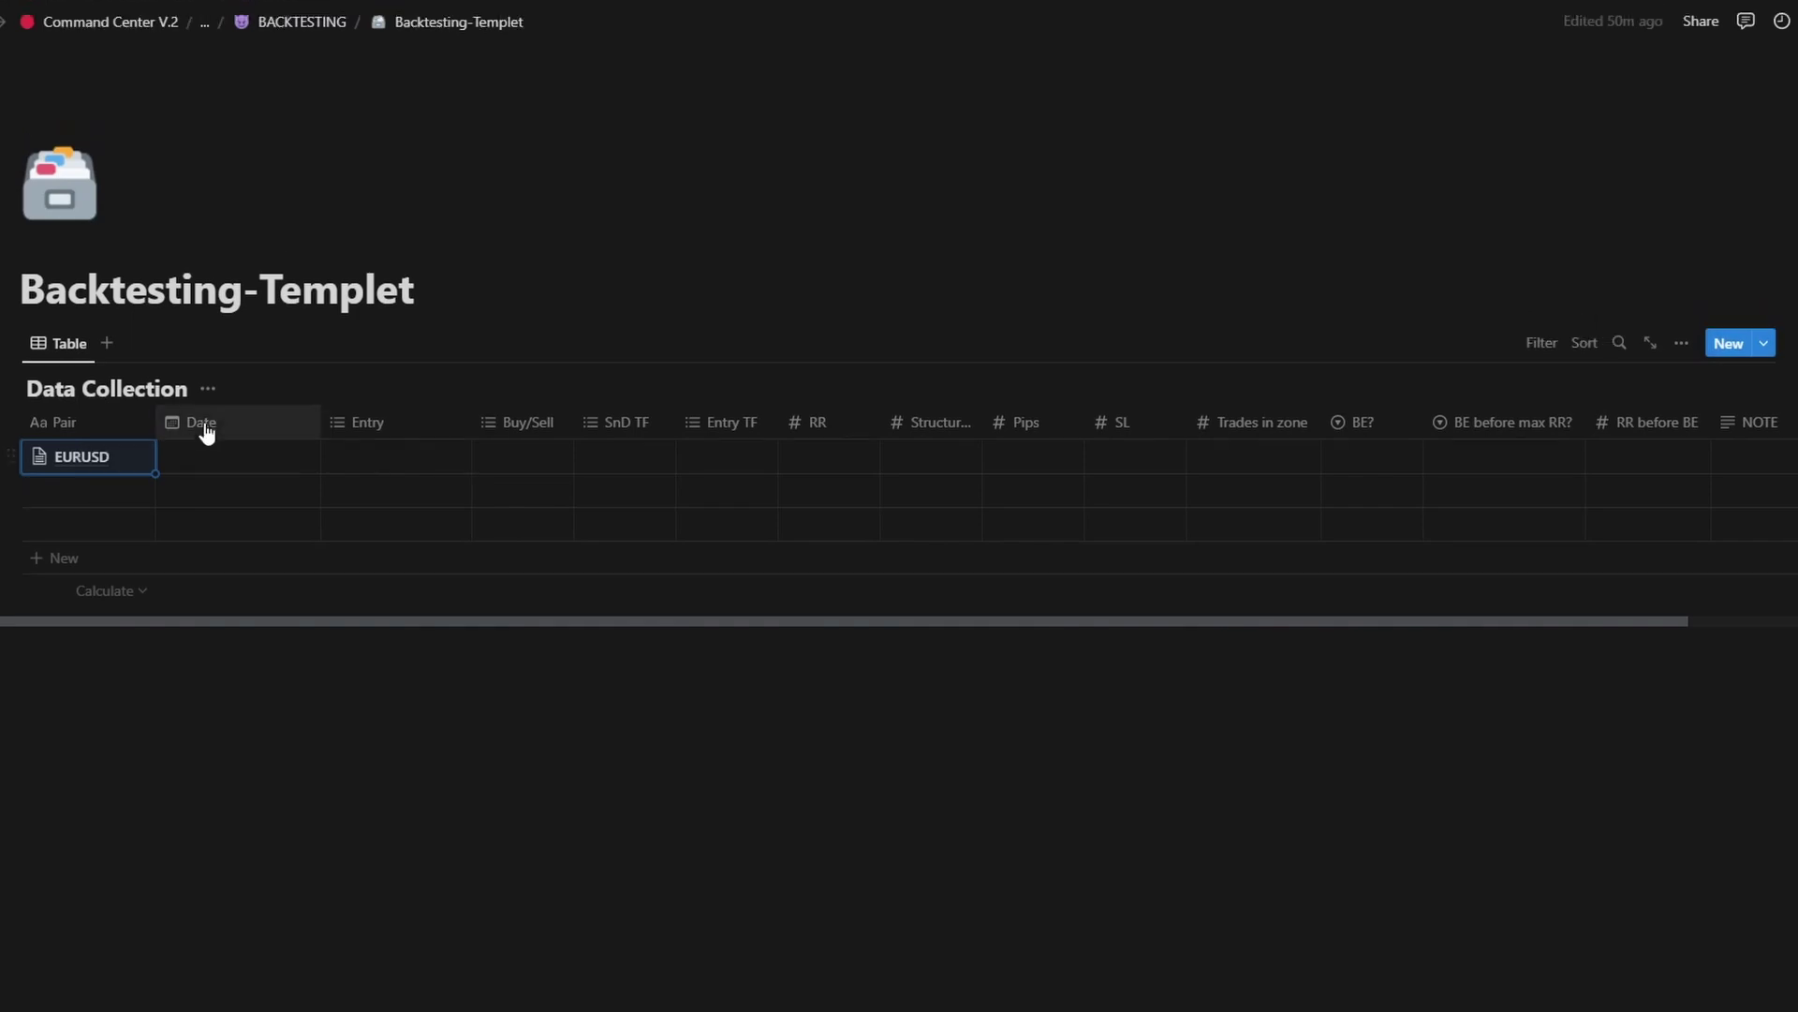
Step: Check the entry candle's time on the TradingView chart and set the EURUSD row's Date in Notion to November 23, 2022, 9:55
{"action": "key", "text": "alt+Tab"}
{"action": "left_click", "coordinate": [1026, 594]}
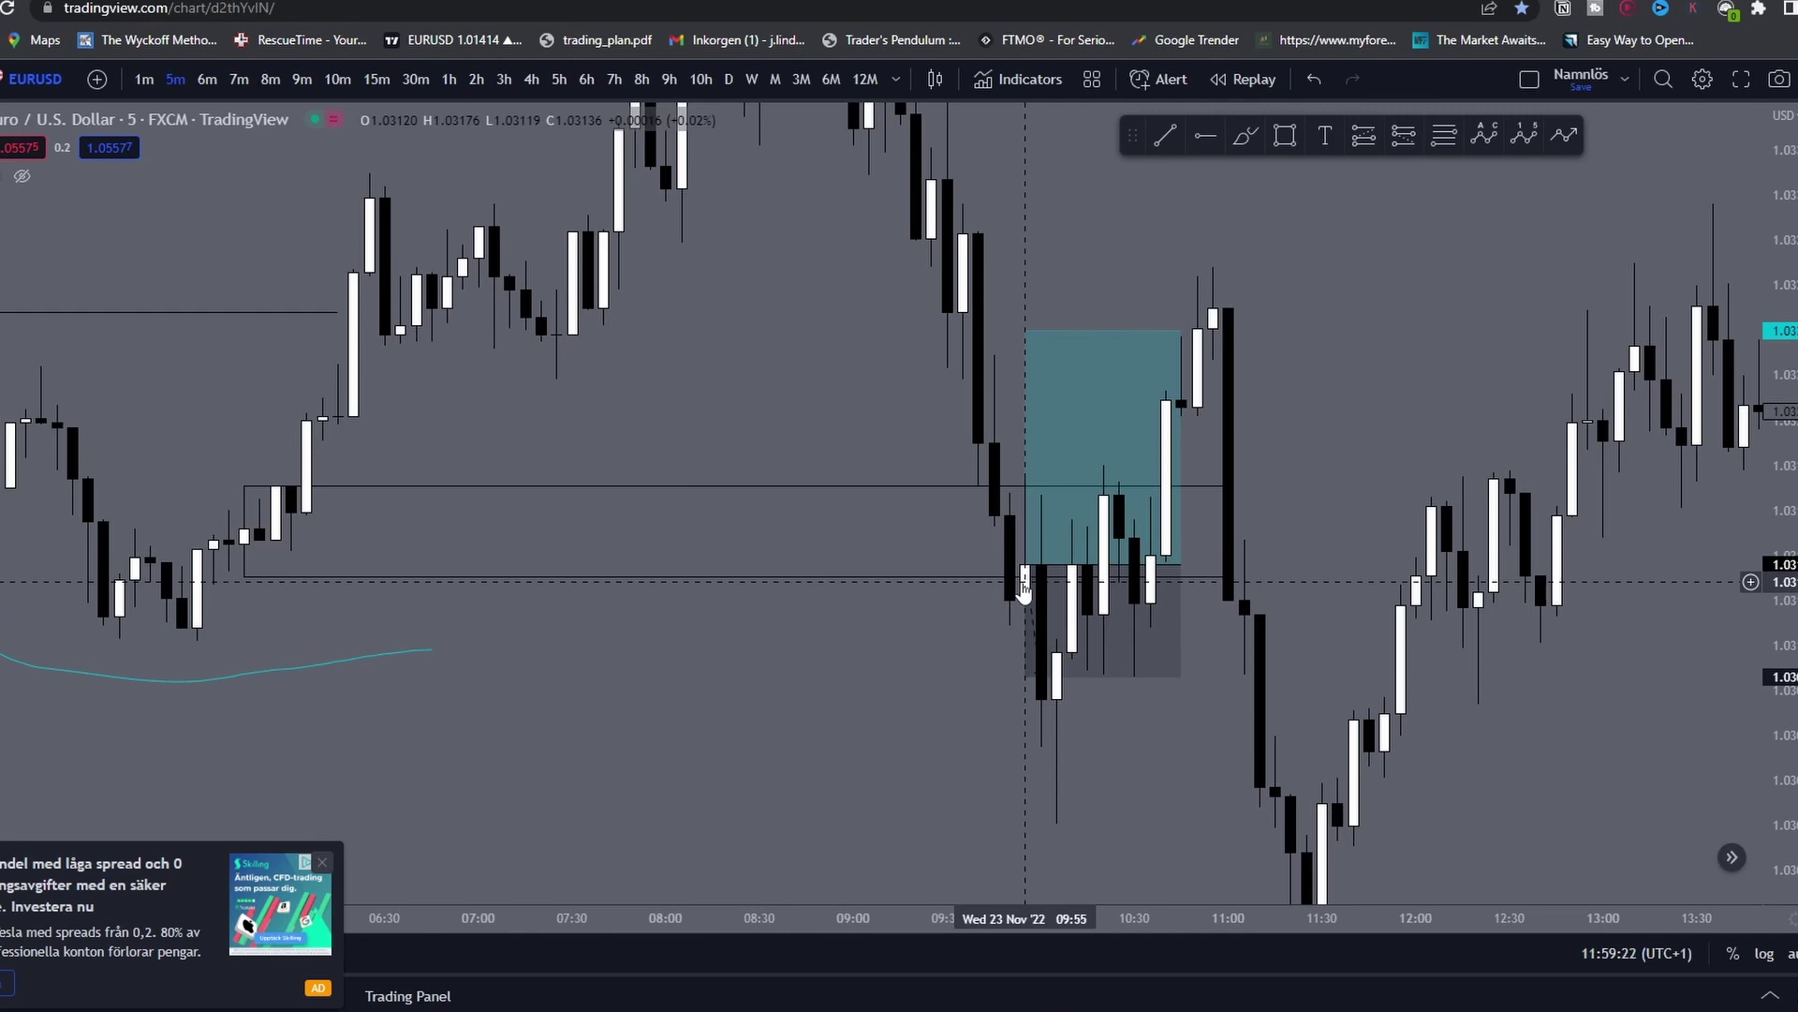
{"action": "key", "text": "alt+Tab"}
{"action": "left_click", "coordinate": [260, 674]}
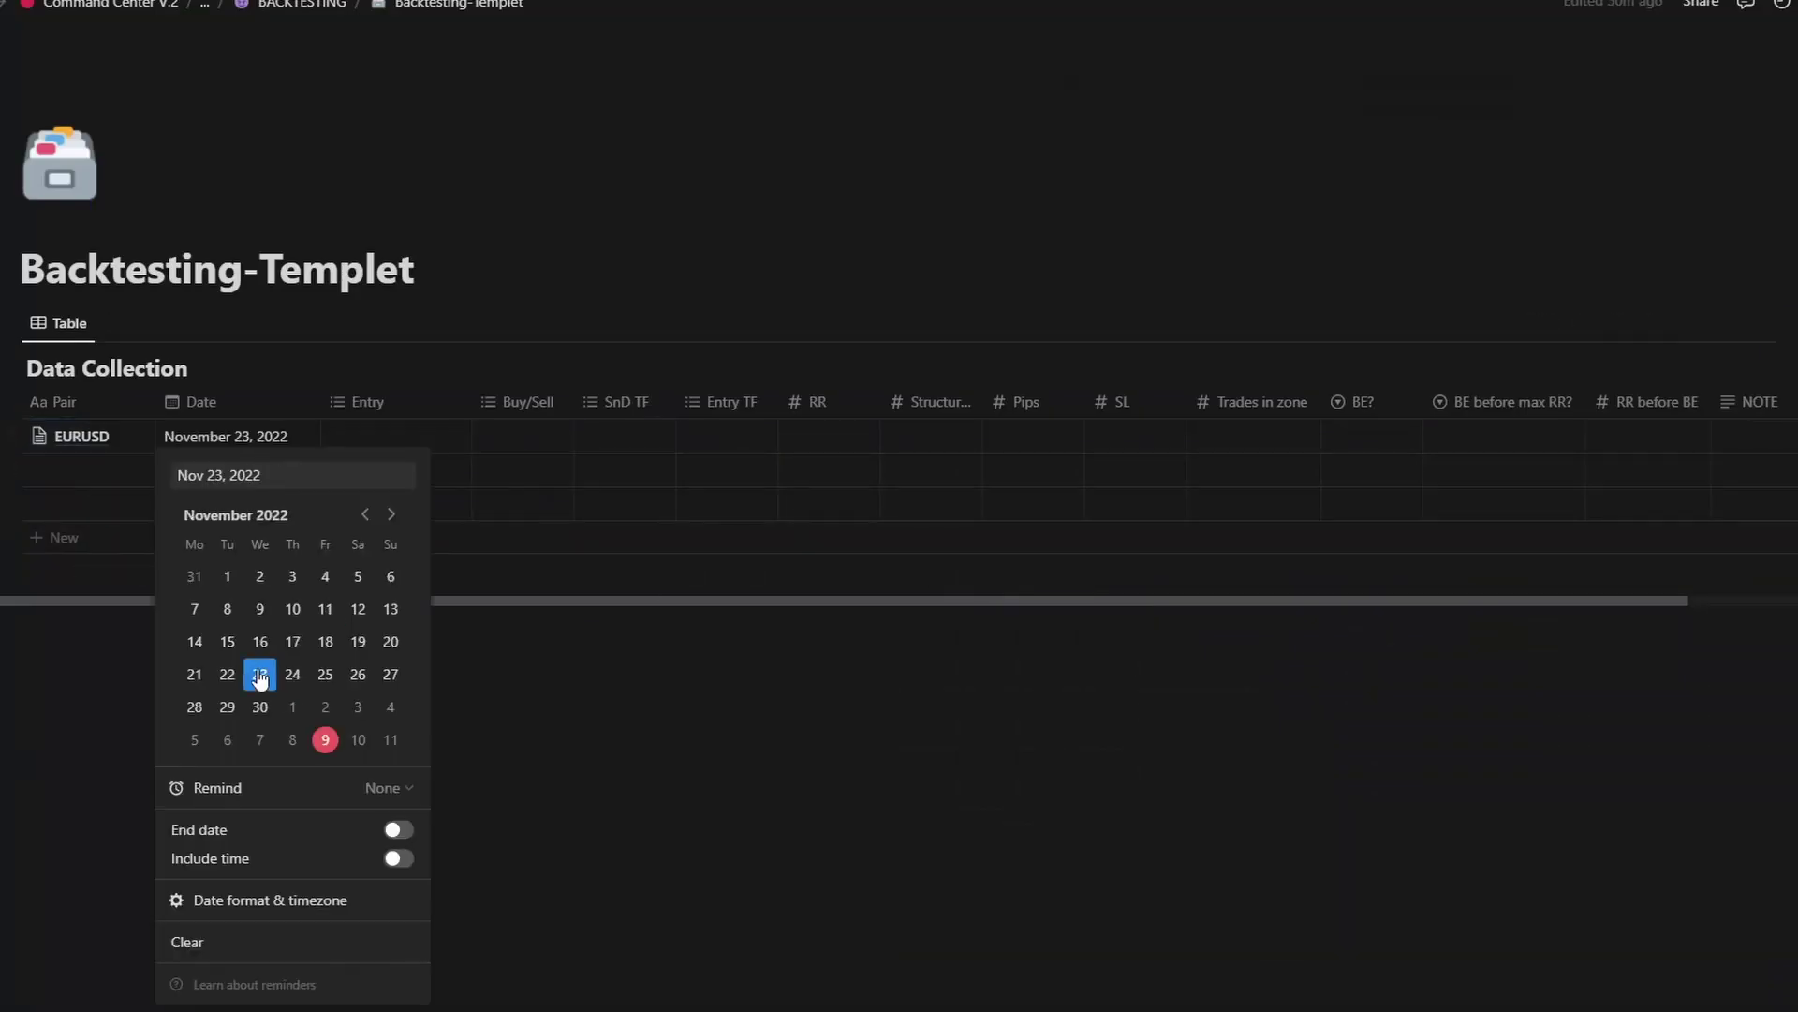
{"action": "left_click", "coordinate": [400, 859]}
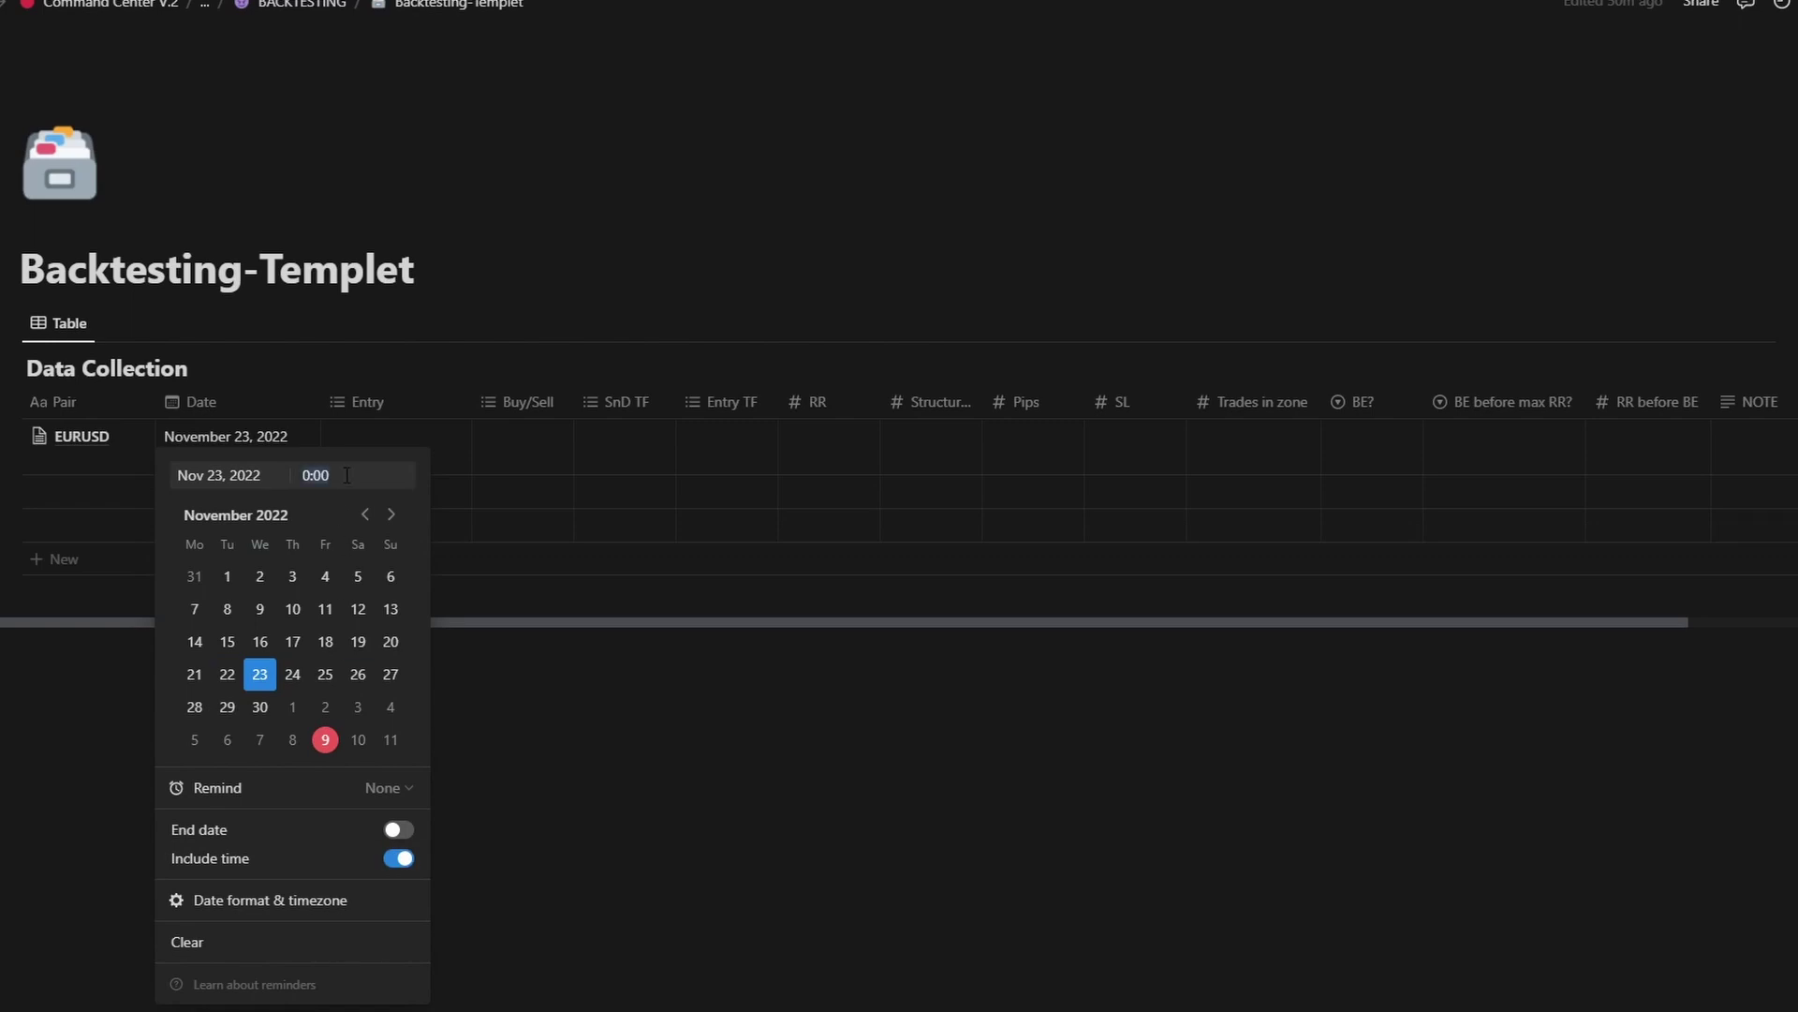
{"action": "type", "text": "9:55"}
{"action": "key", "text": "Return"}
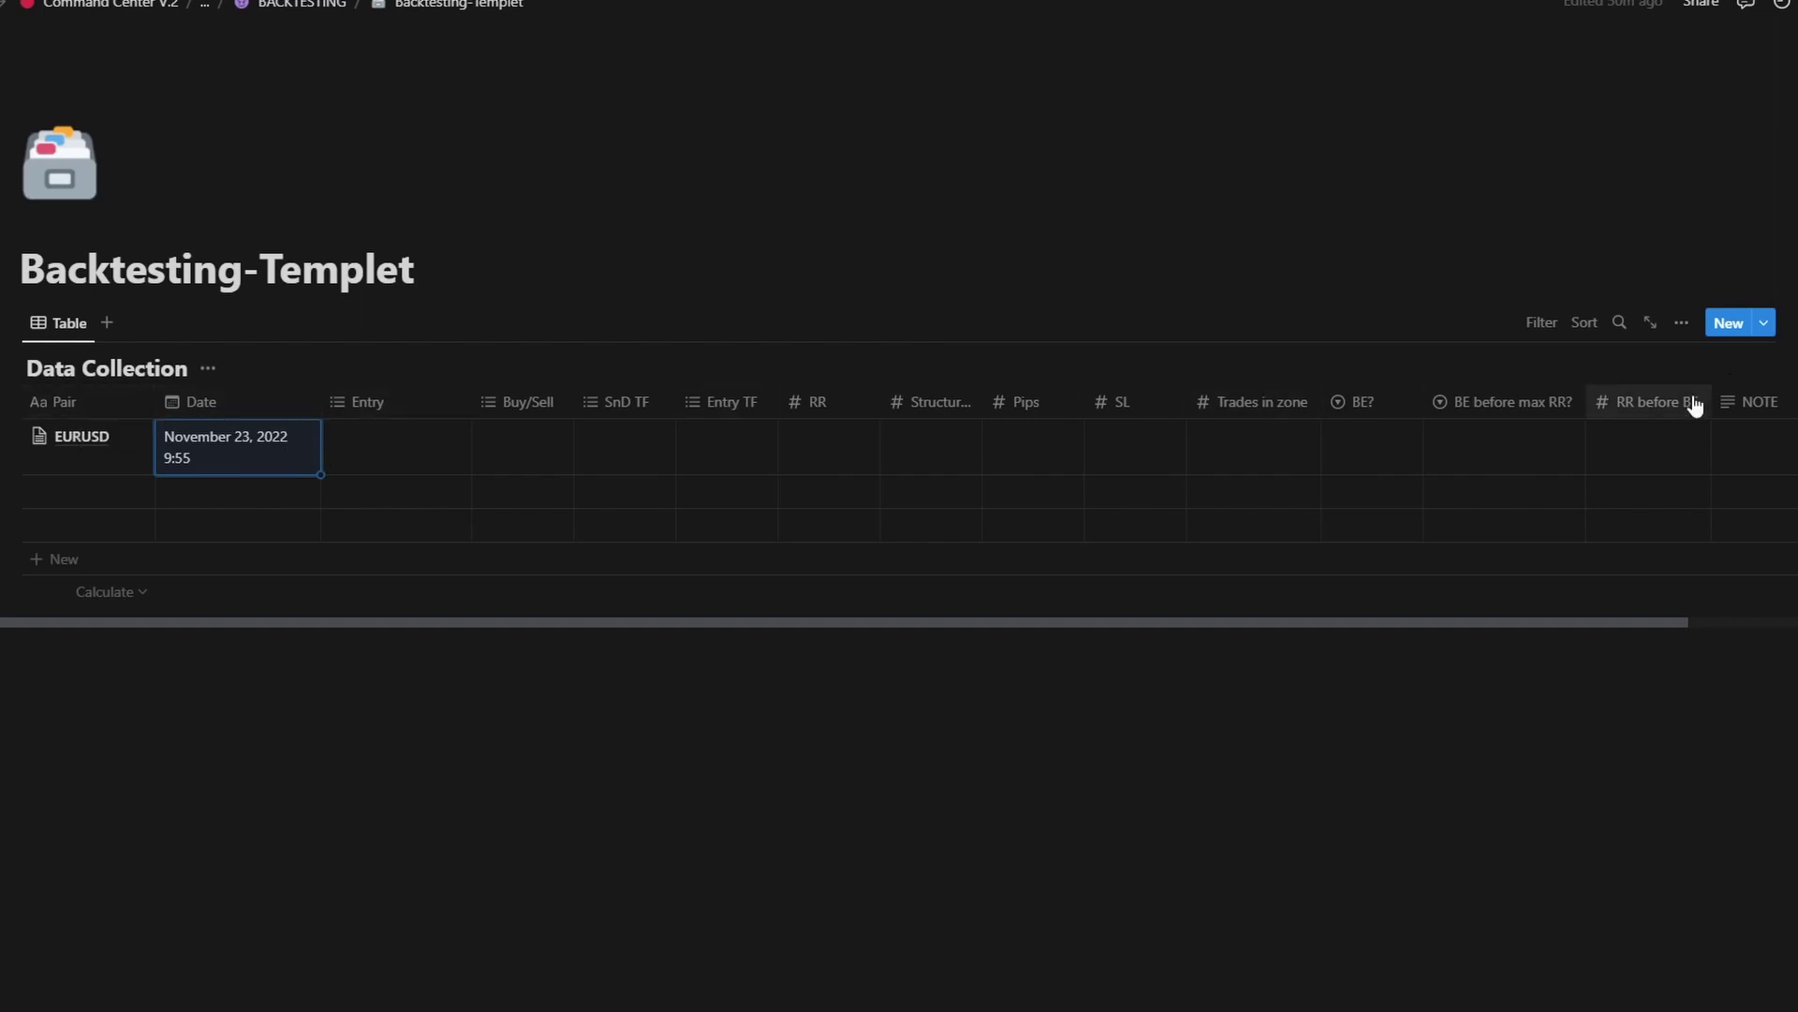
Step: Add a text property named Session to the Data Collection table and move it between Date and Entry
{"action": "scroll", "coordinate": [1218, 450], "scroll_direction": "right", "scroll_amount": 3}
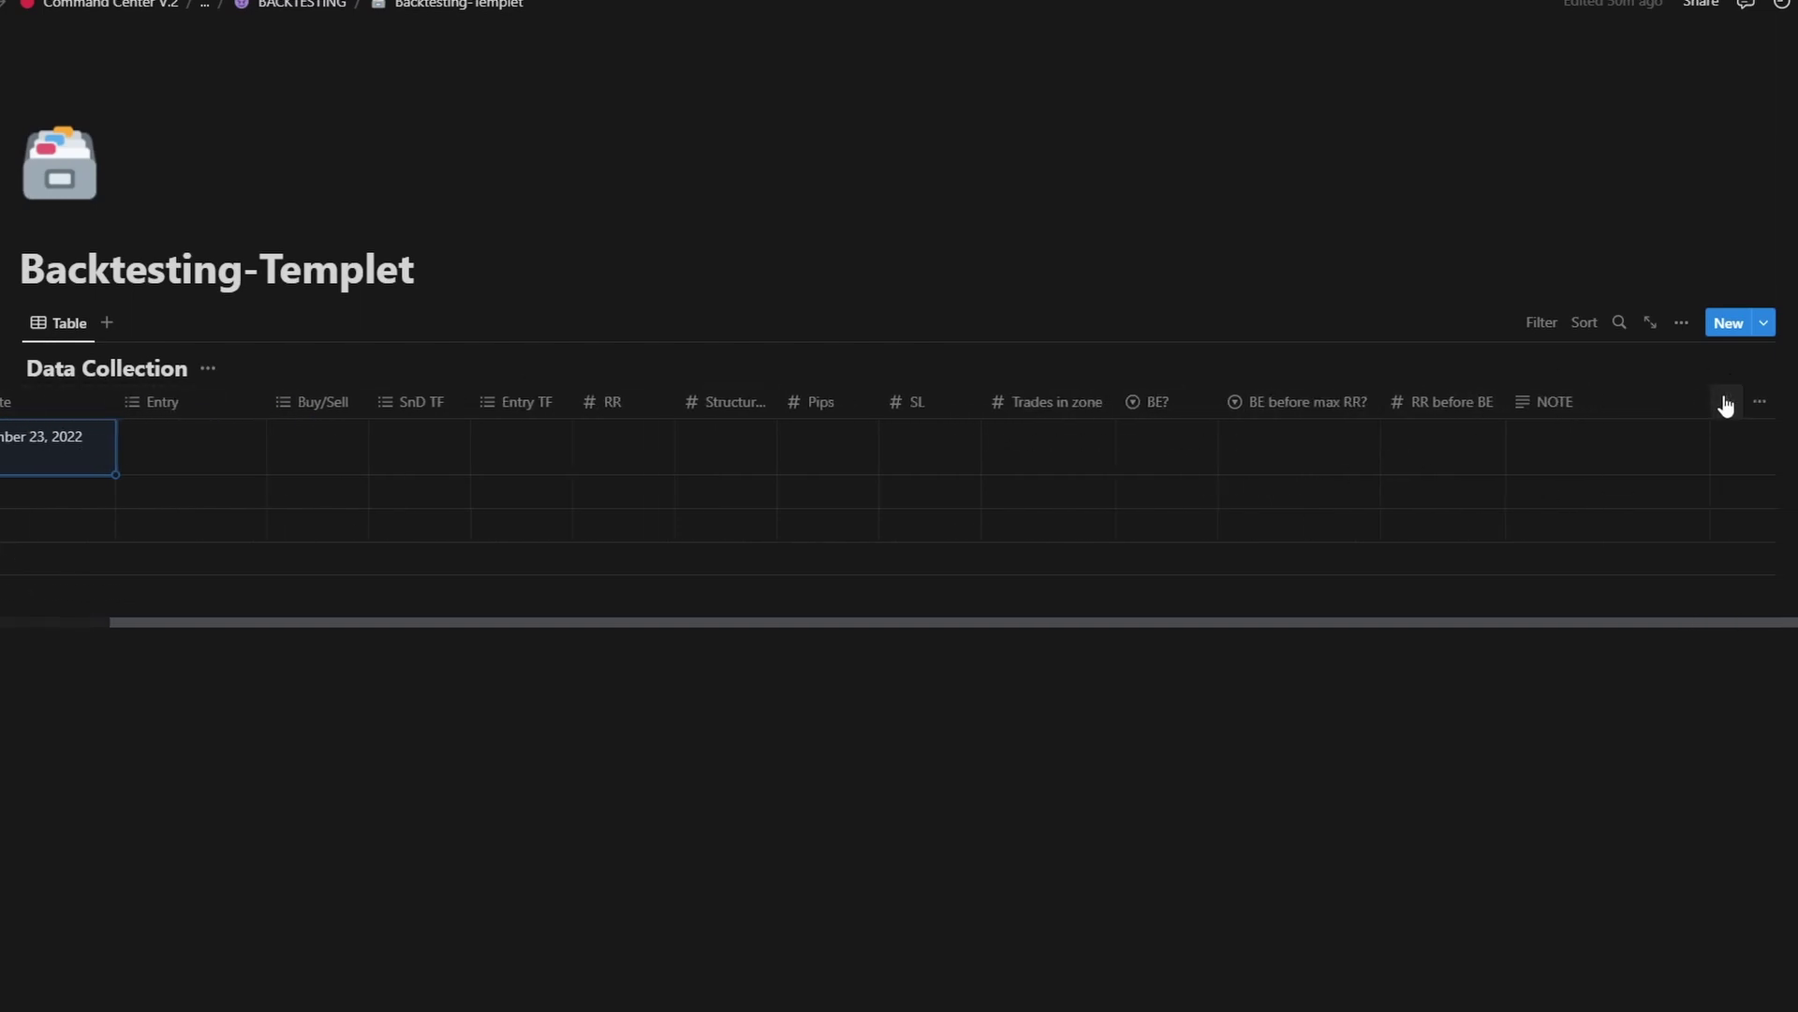
{"action": "left_click", "coordinate": [1728, 403]}
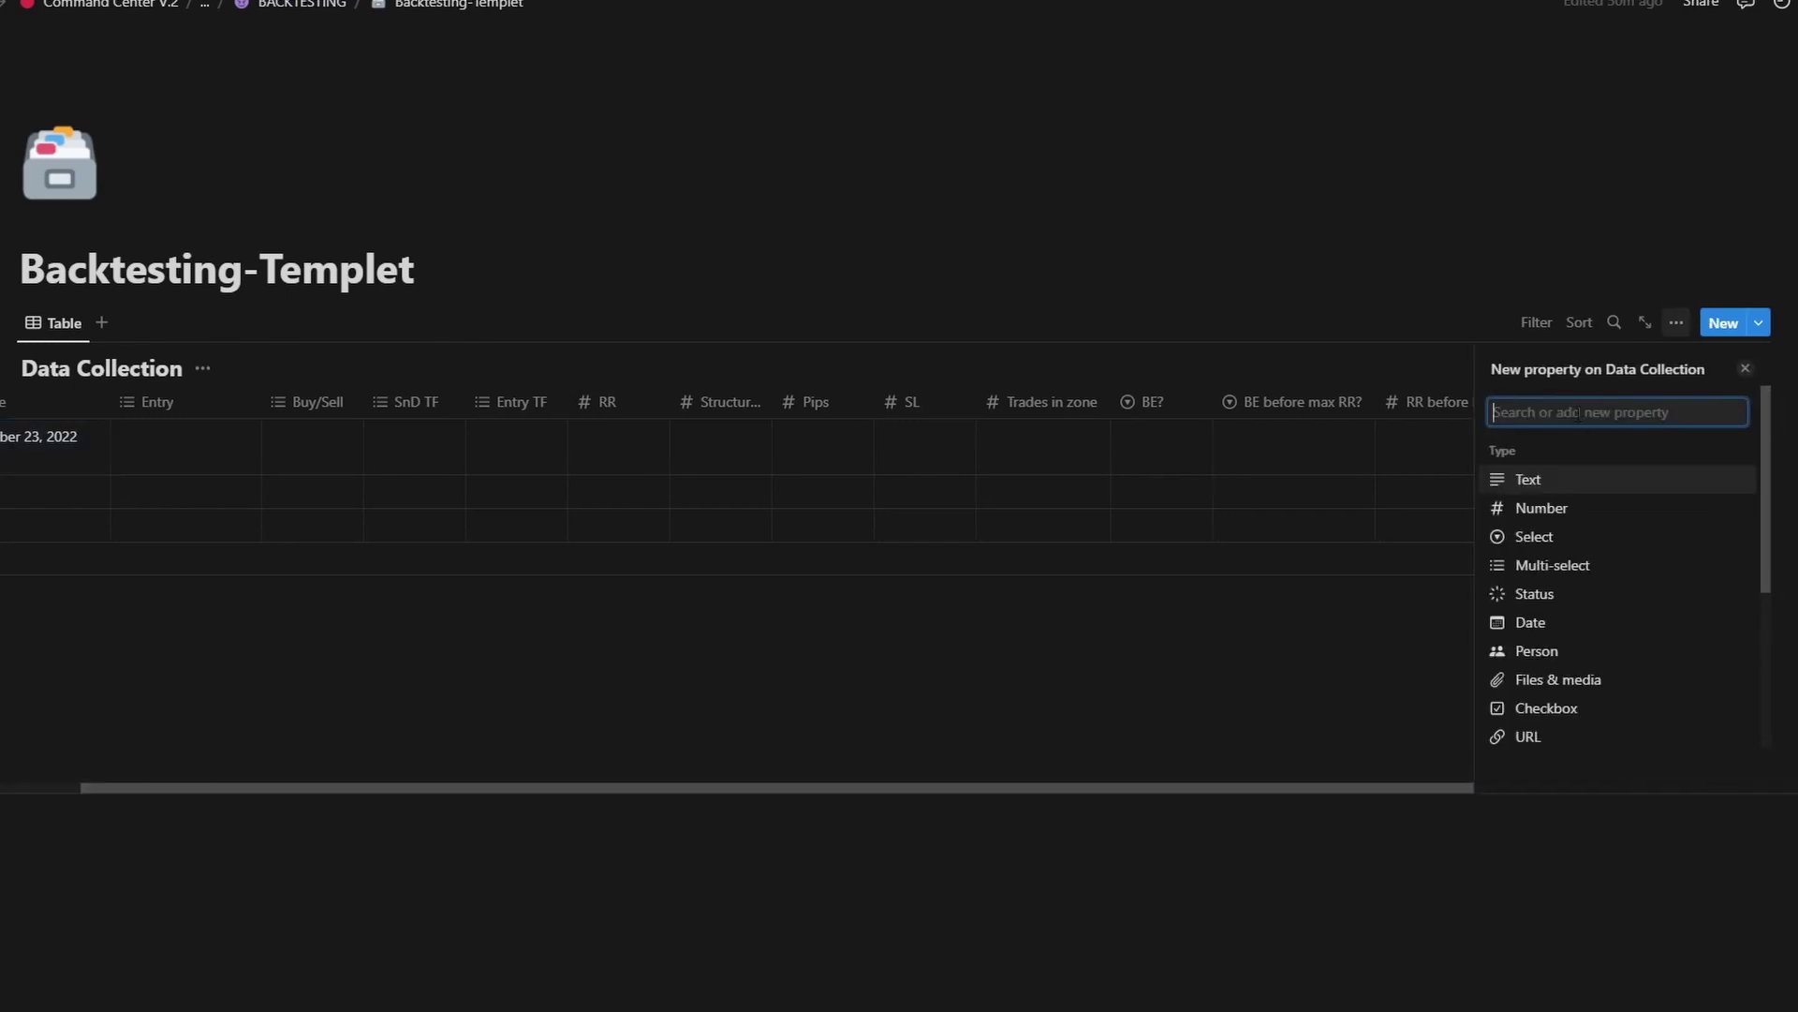
{"action": "type", "text": "Session"}
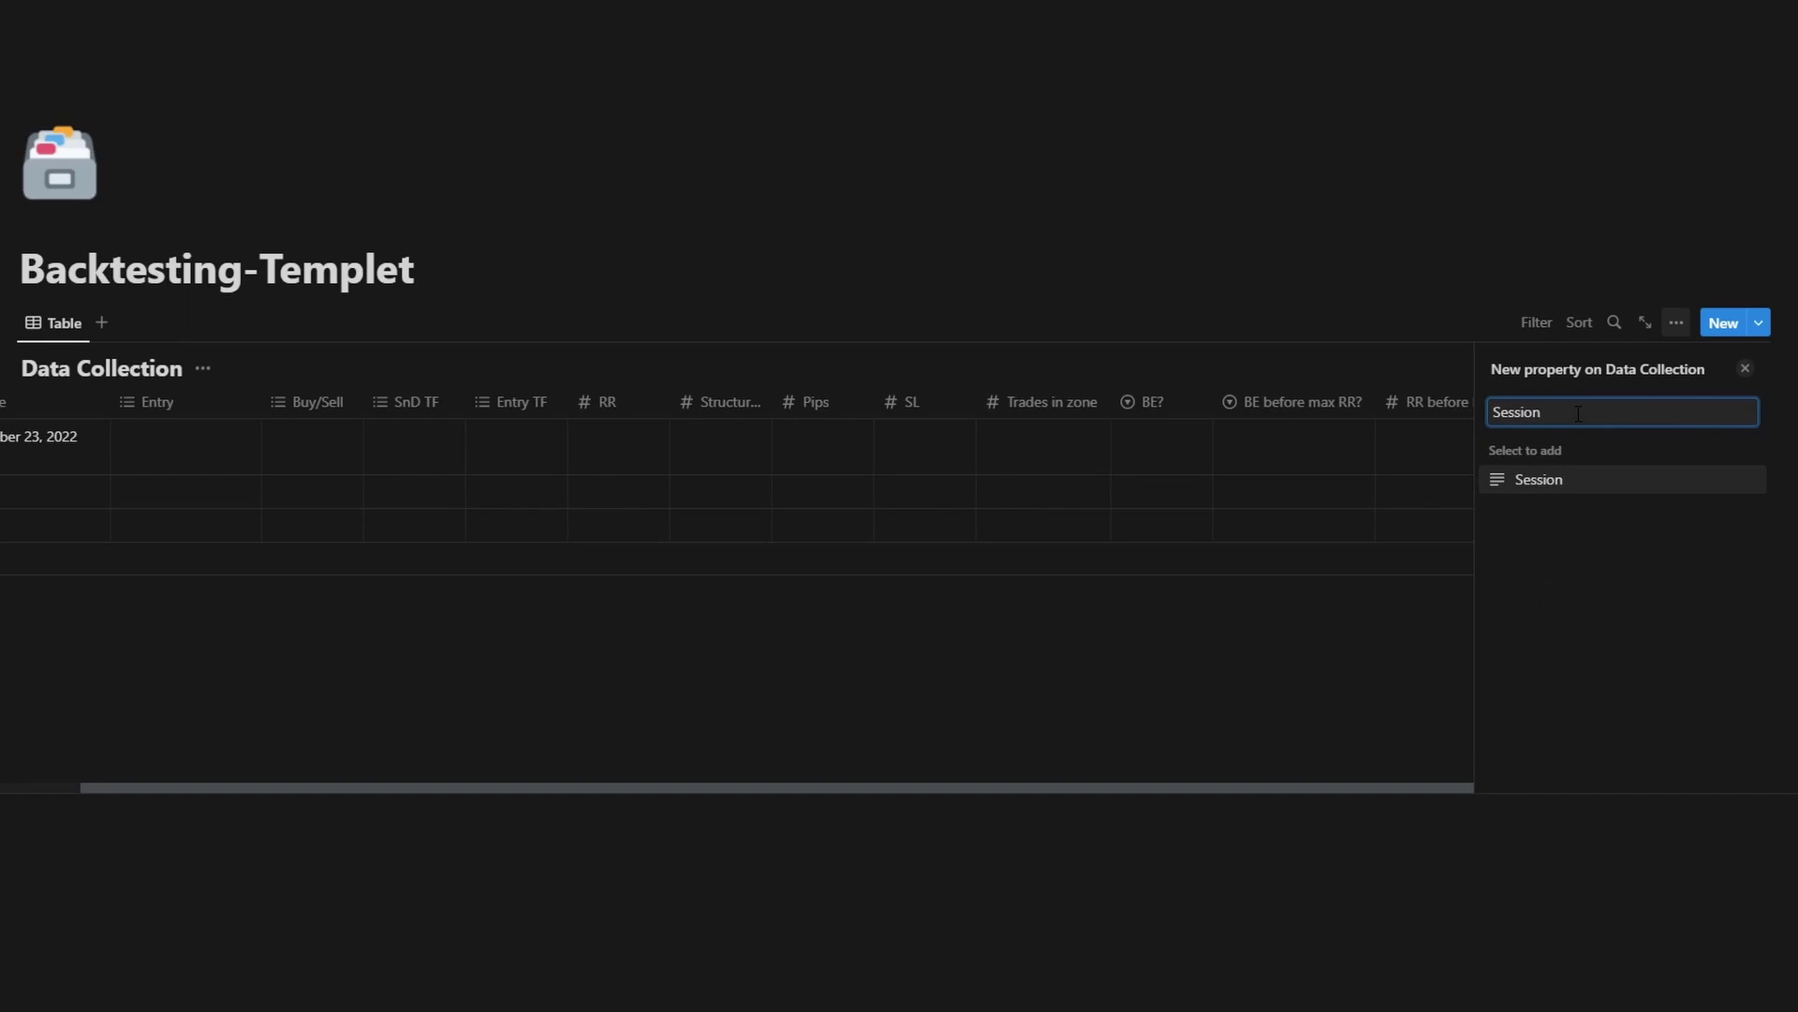
{"action": "left_click", "coordinate": [1583, 480]}
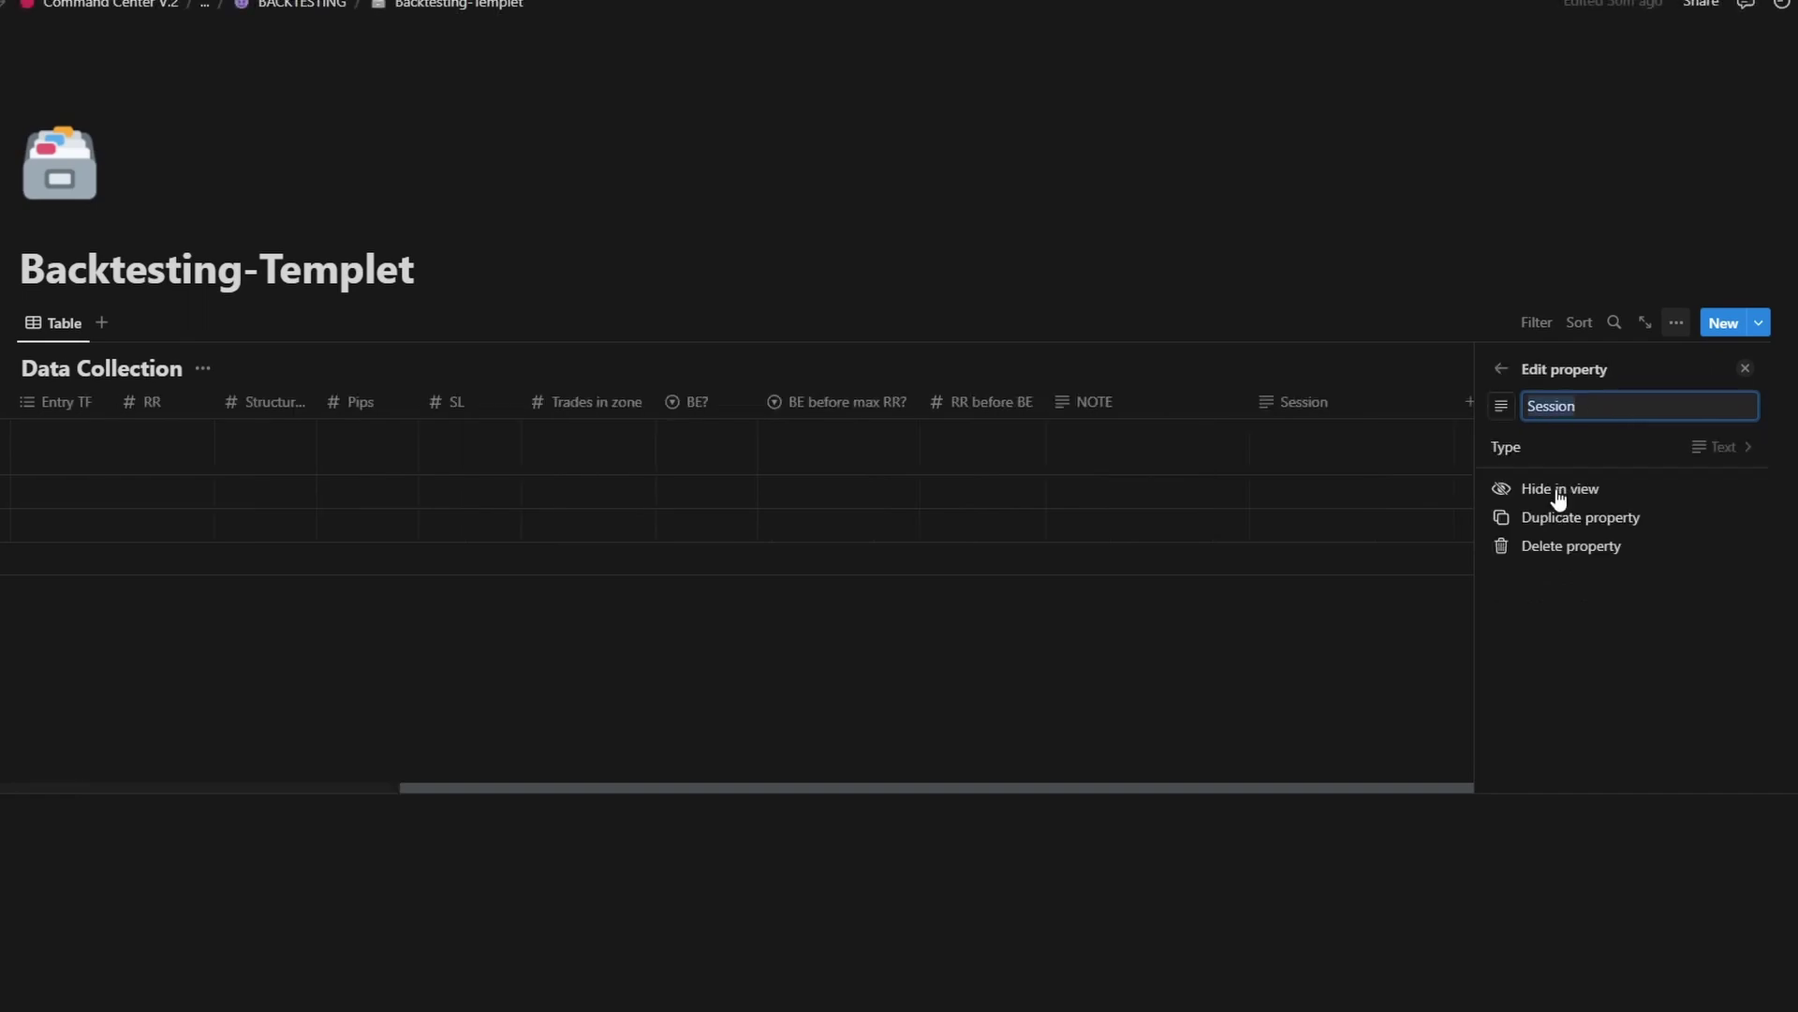
{"action": "left_click", "coordinate": [1328, 704]}
{"action": "left_click_drag", "start_coordinate": [1589, 410], "coordinate": [410, 385]}
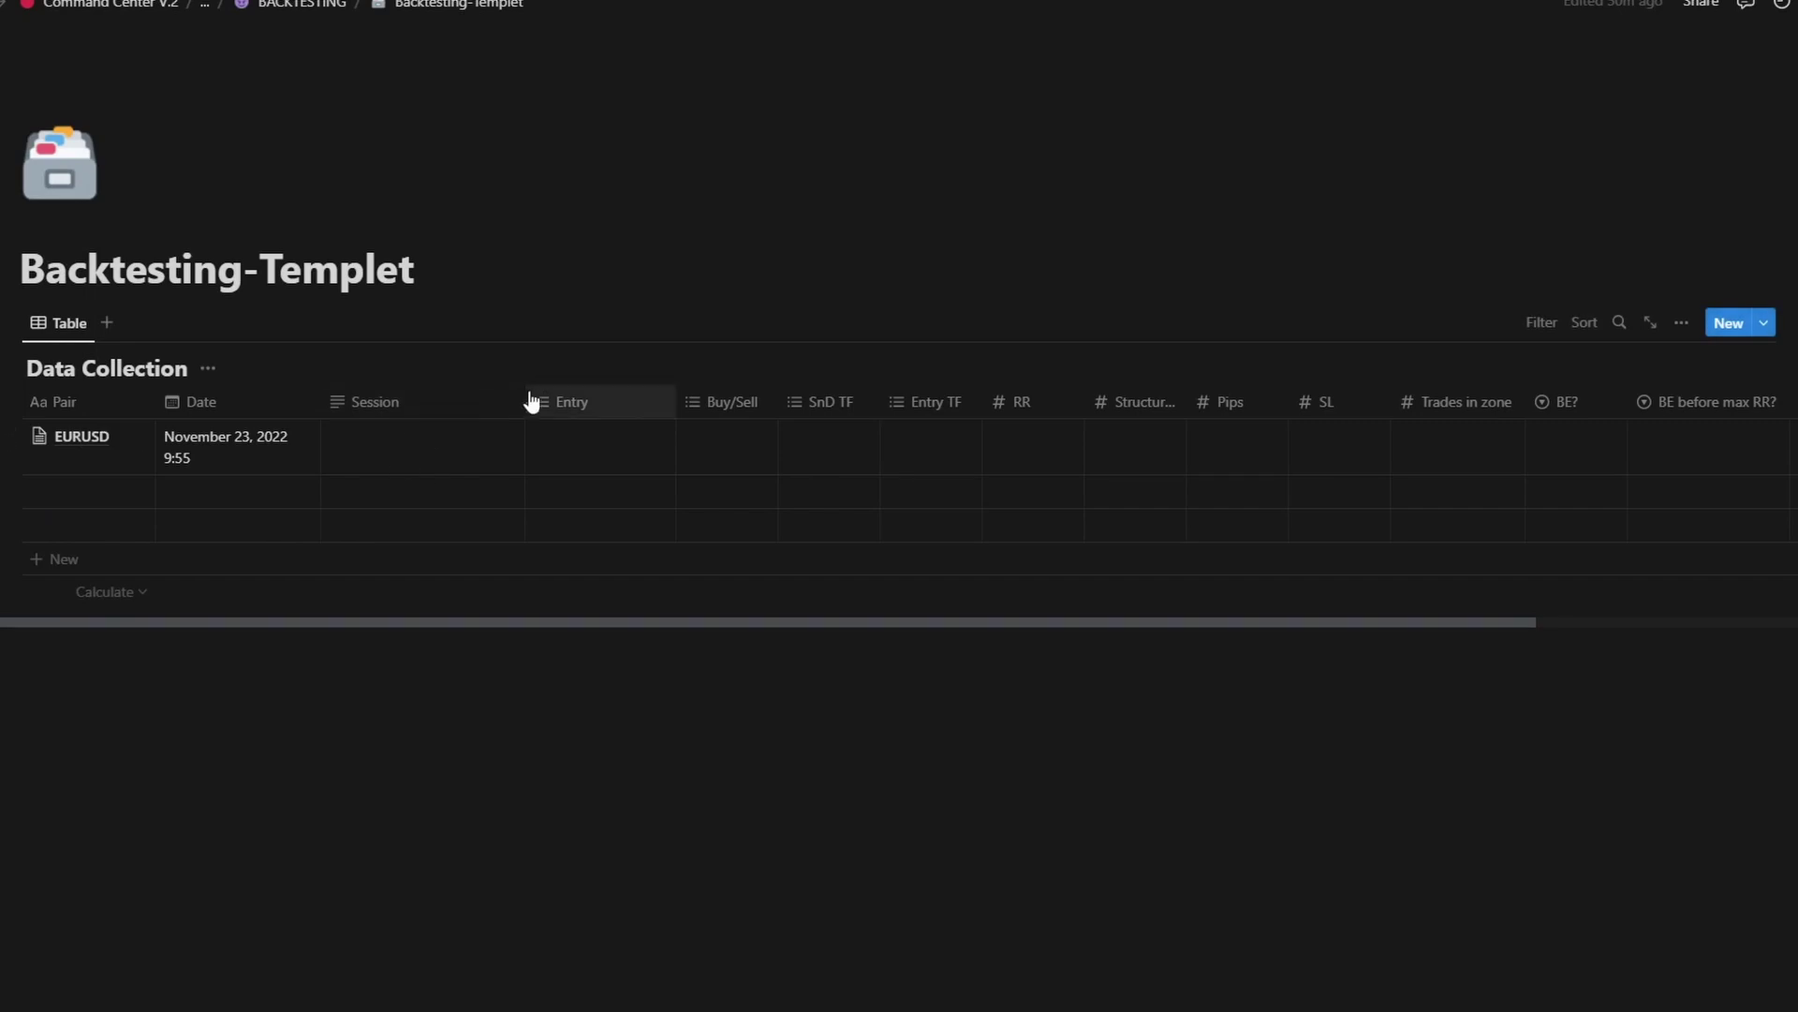
Step: Narrow the Session column and change its property type to Multi-select
{"action": "left_click_drag", "start_coordinate": [525, 401], "coordinate": [425, 403]}
{"action": "left_click", "coordinate": [389, 401]}
{"action": "left_click", "coordinate": [397, 482]}
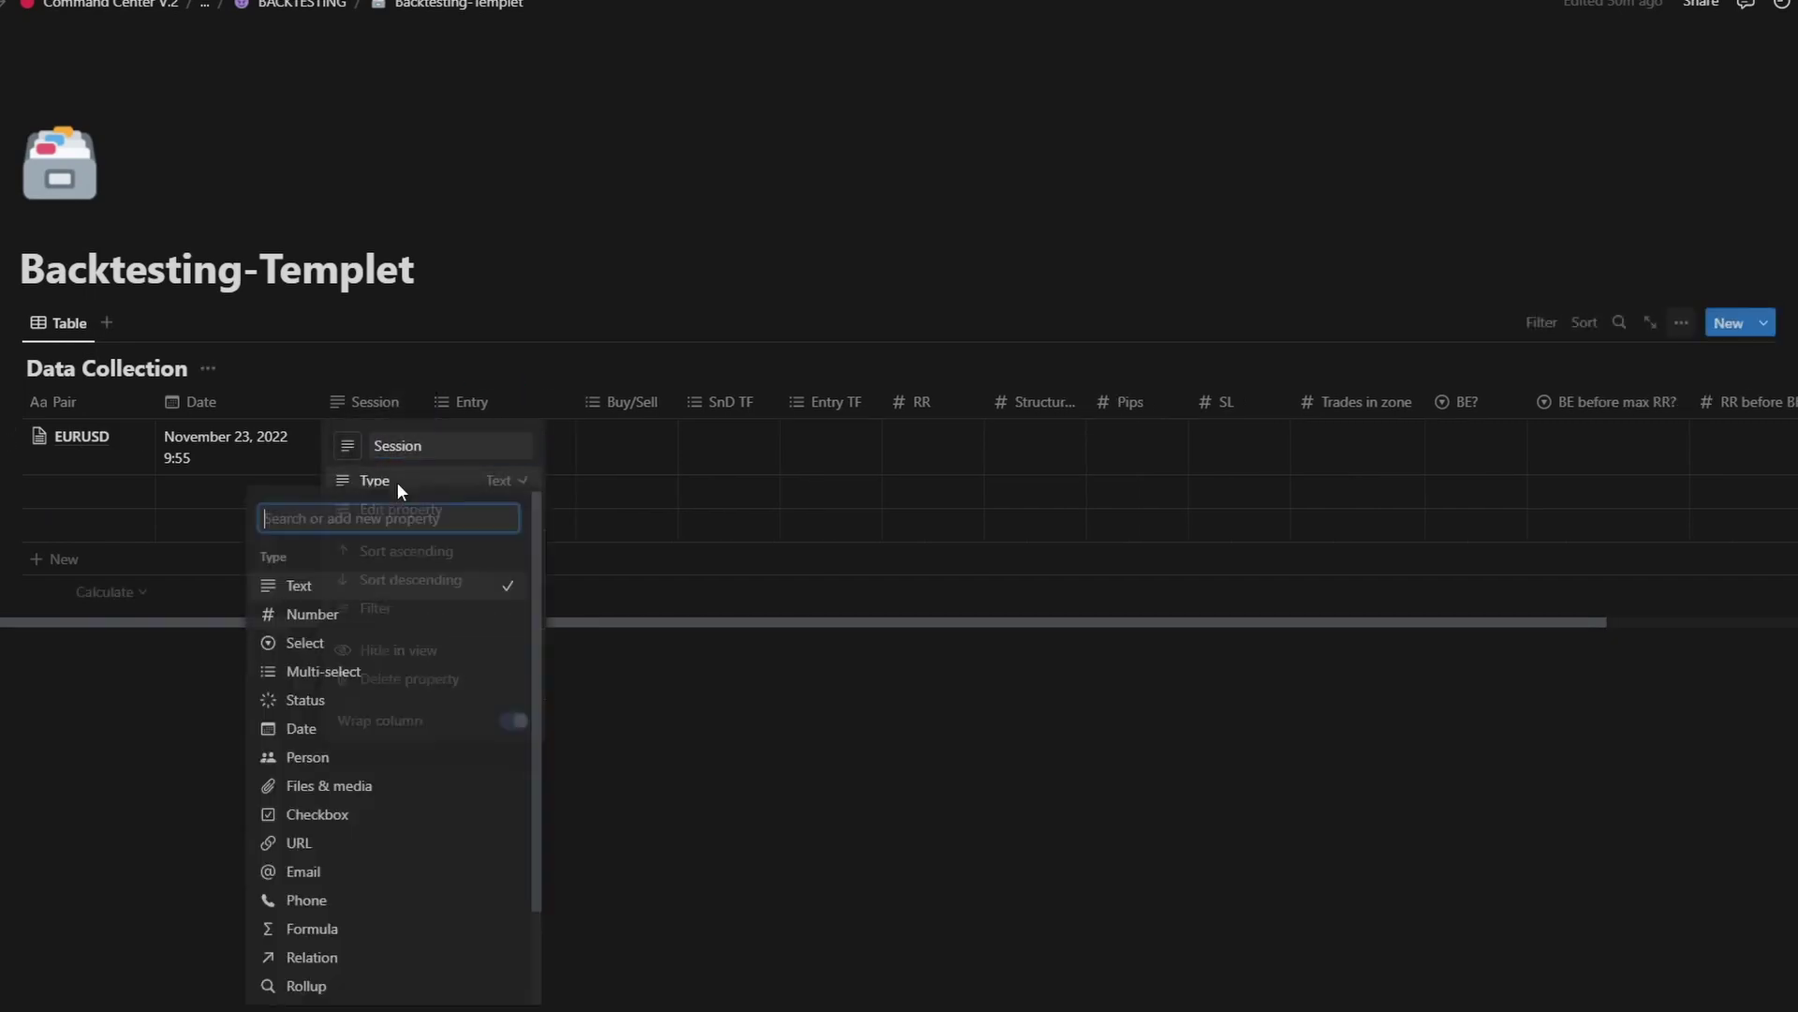
{"action": "left_click", "coordinate": [359, 671]}
Step: Create the options London, NY and Asia in the EURUSD row's Session field
{"action": "left_click", "coordinate": [381, 453]}
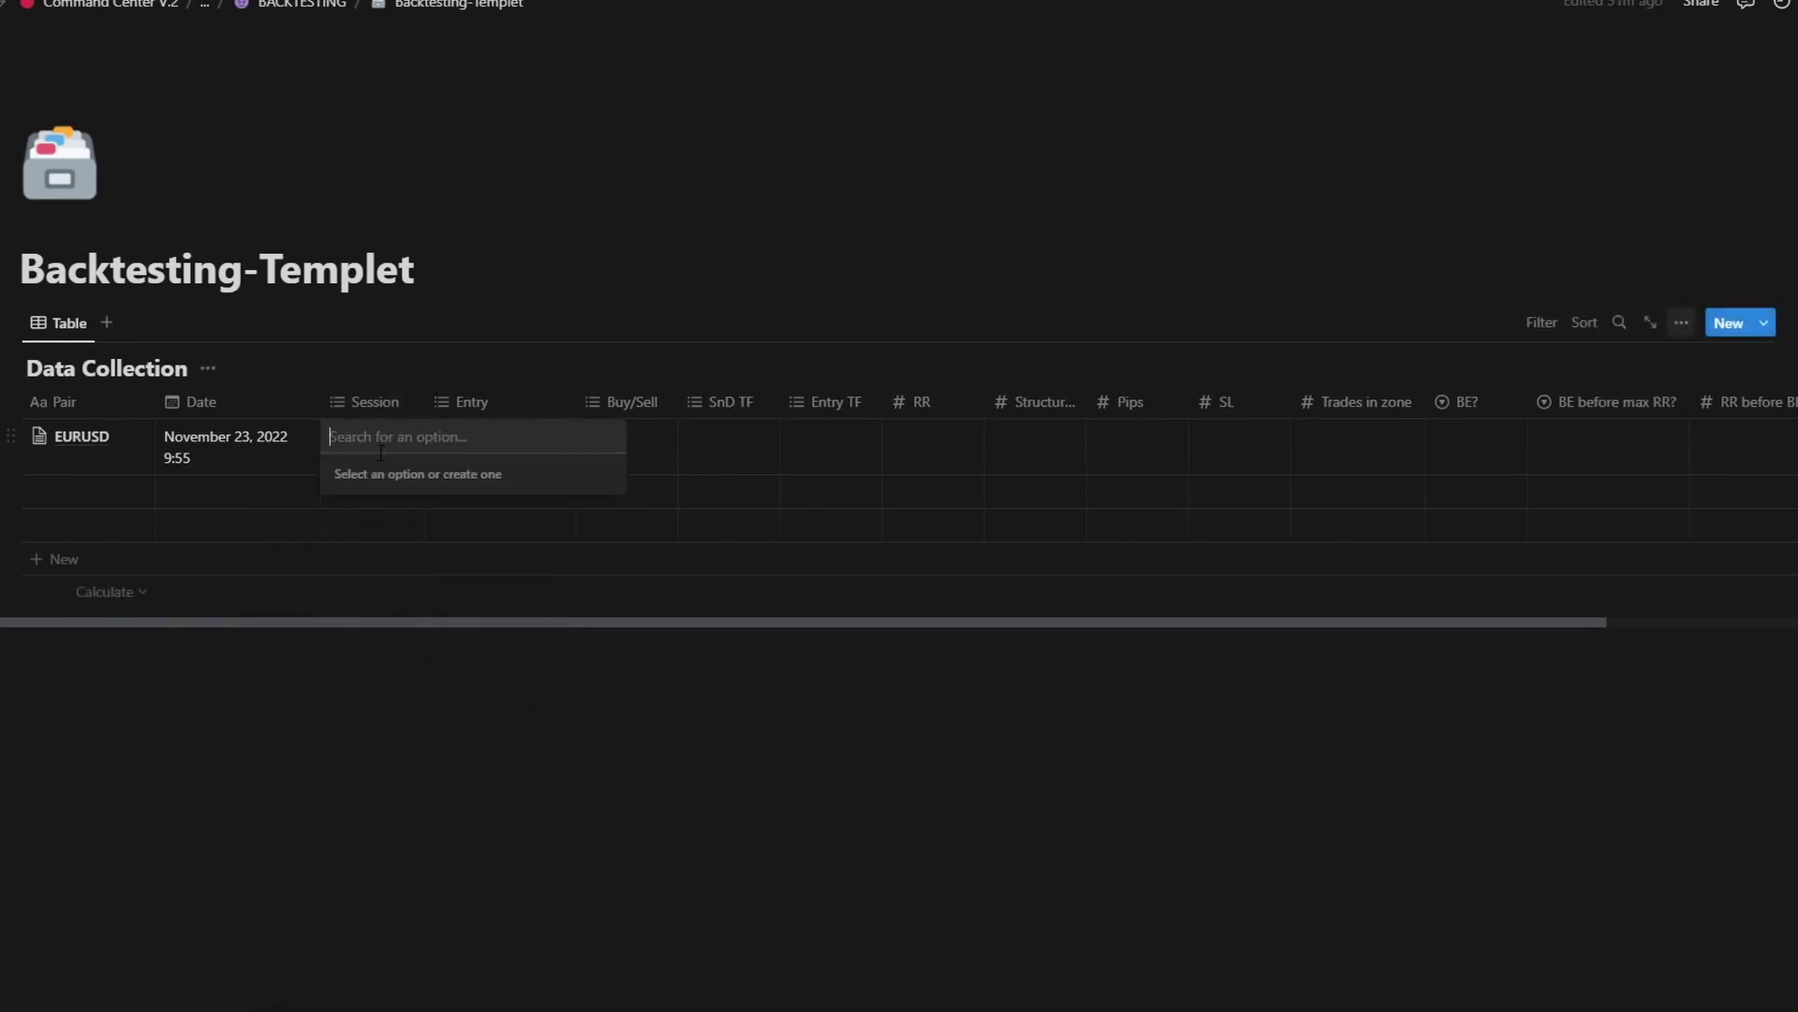
{"action": "type", "text": "London"}
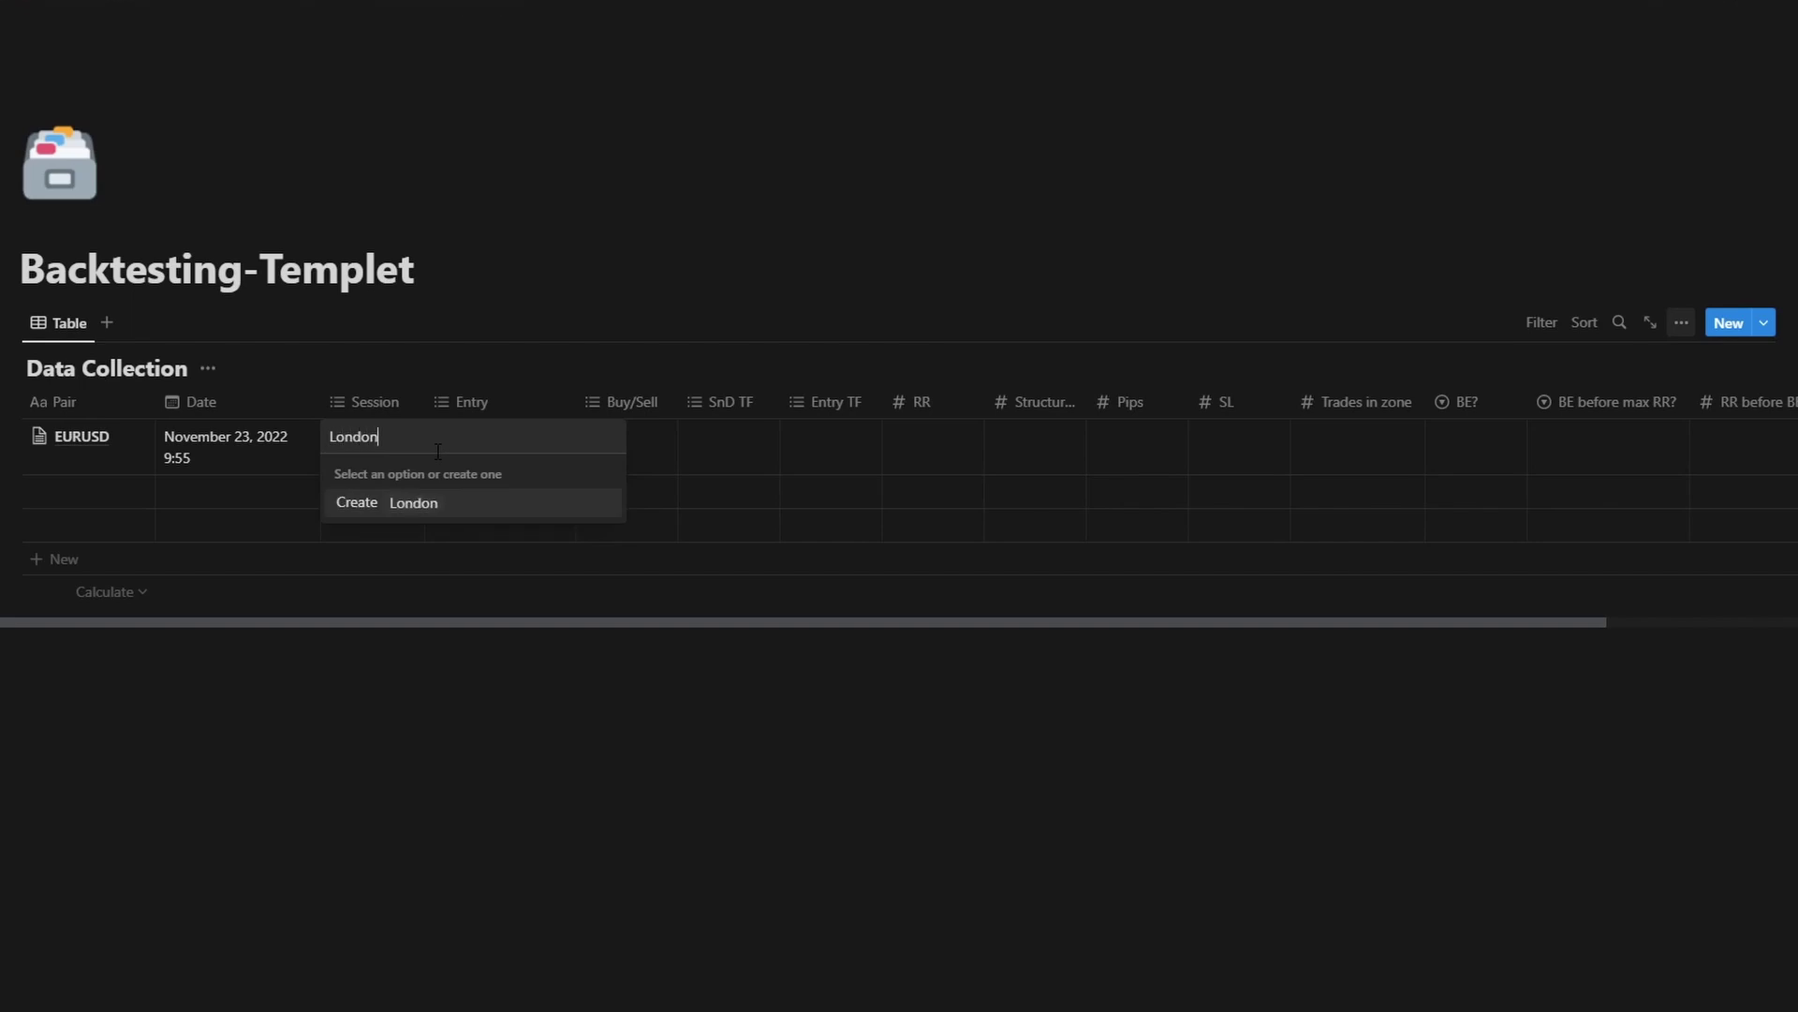
{"action": "key", "text": "Return"}
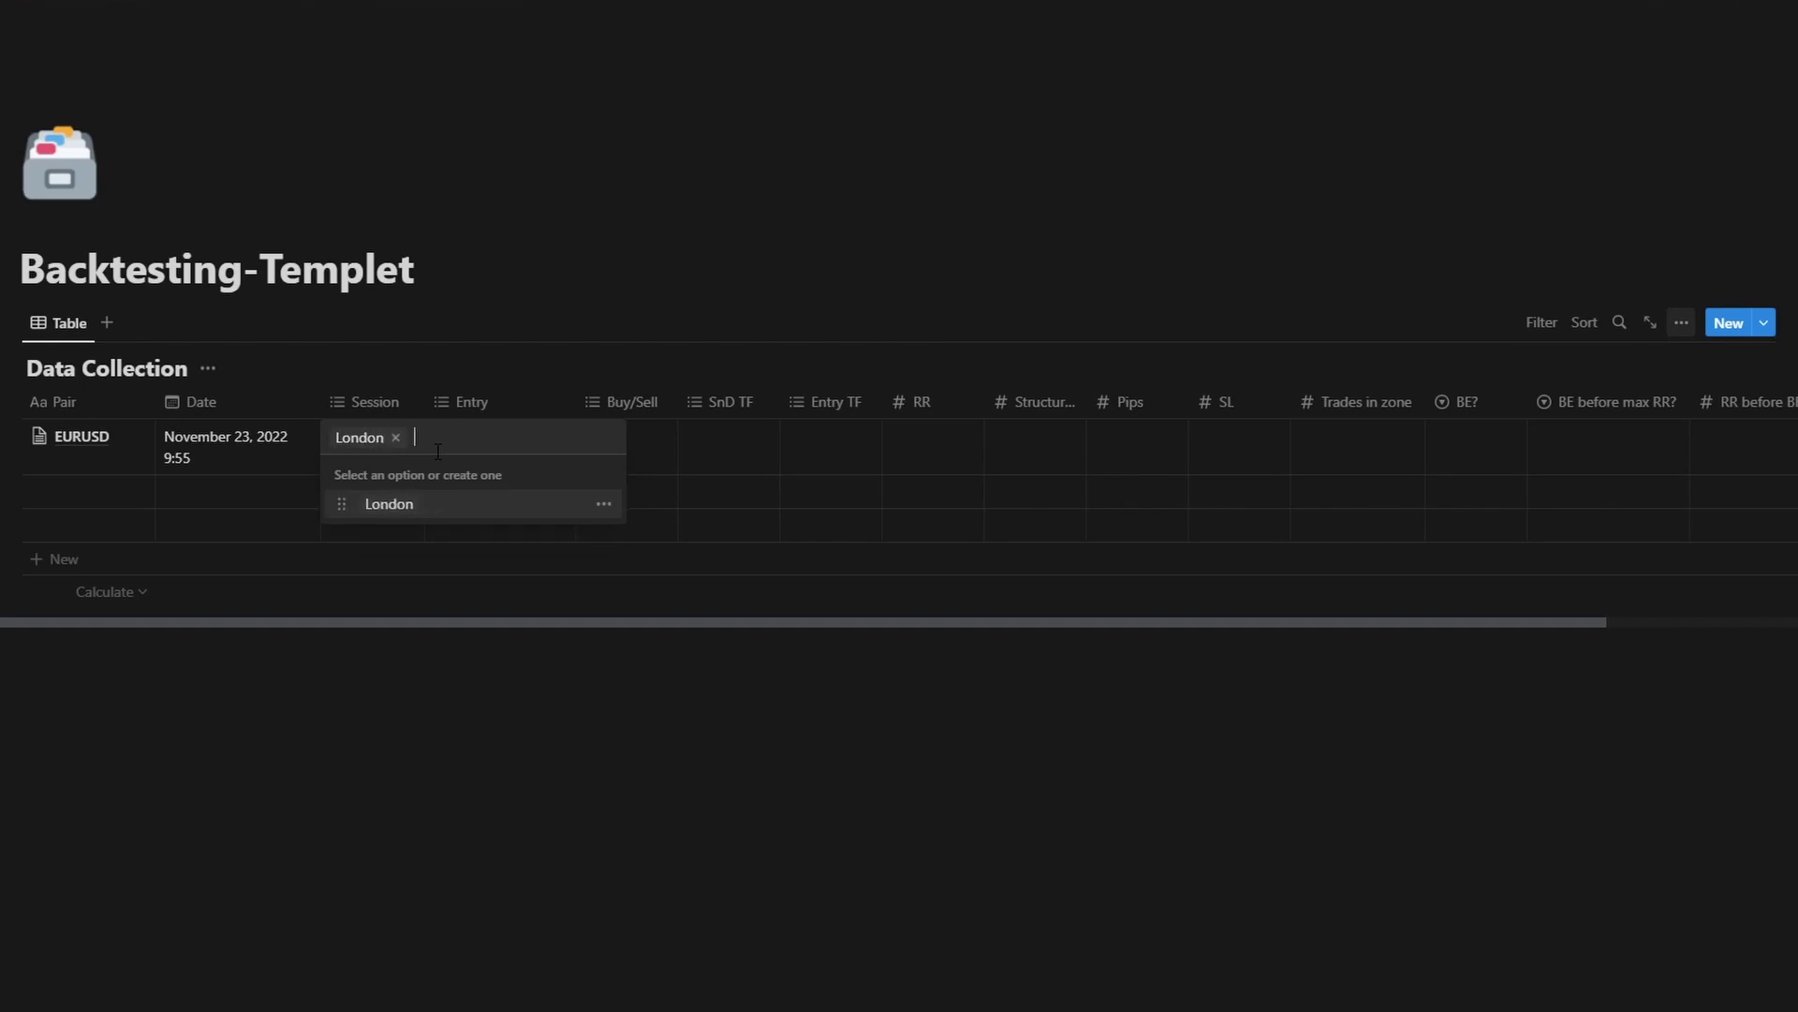
{"action": "type", "text": "Ny"}
{"action": "key", "text": "BackSpace"}
{"action": "type", "text": "Y"}
{"action": "key", "text": "Return"}
{"action": "type", "text": "Asia"}
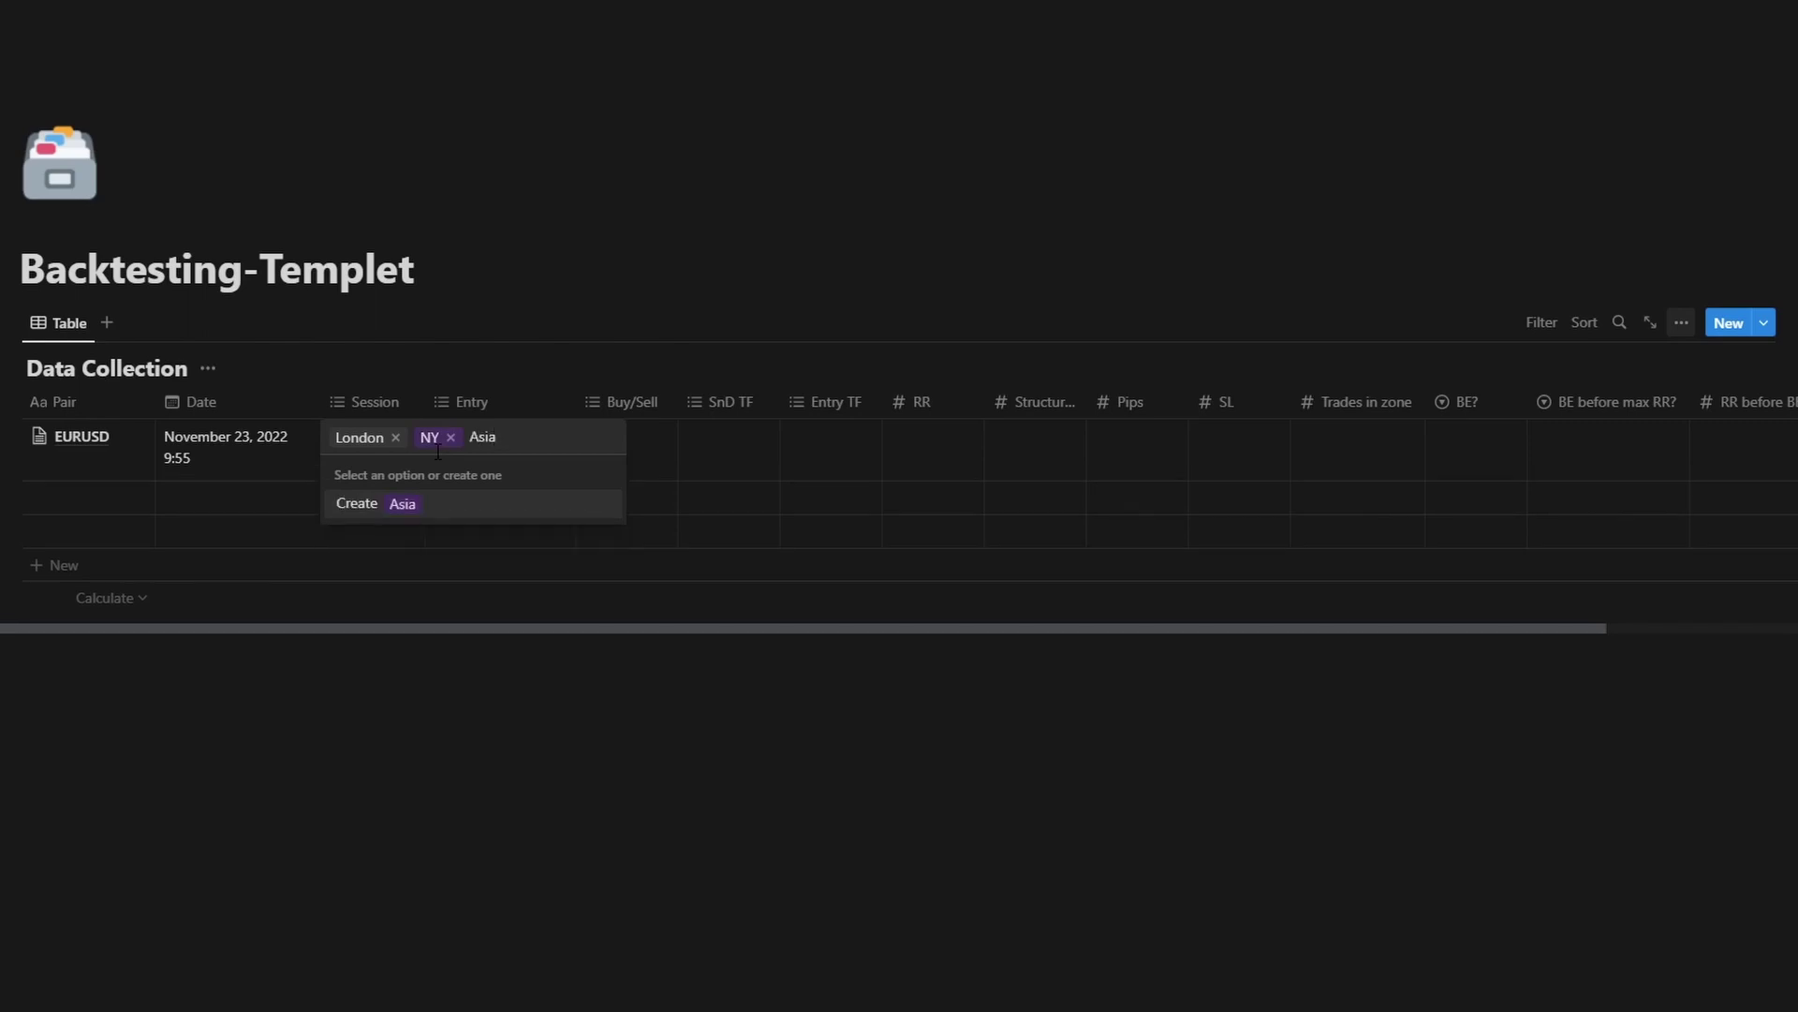
{"action": "key", "text": "Return"}
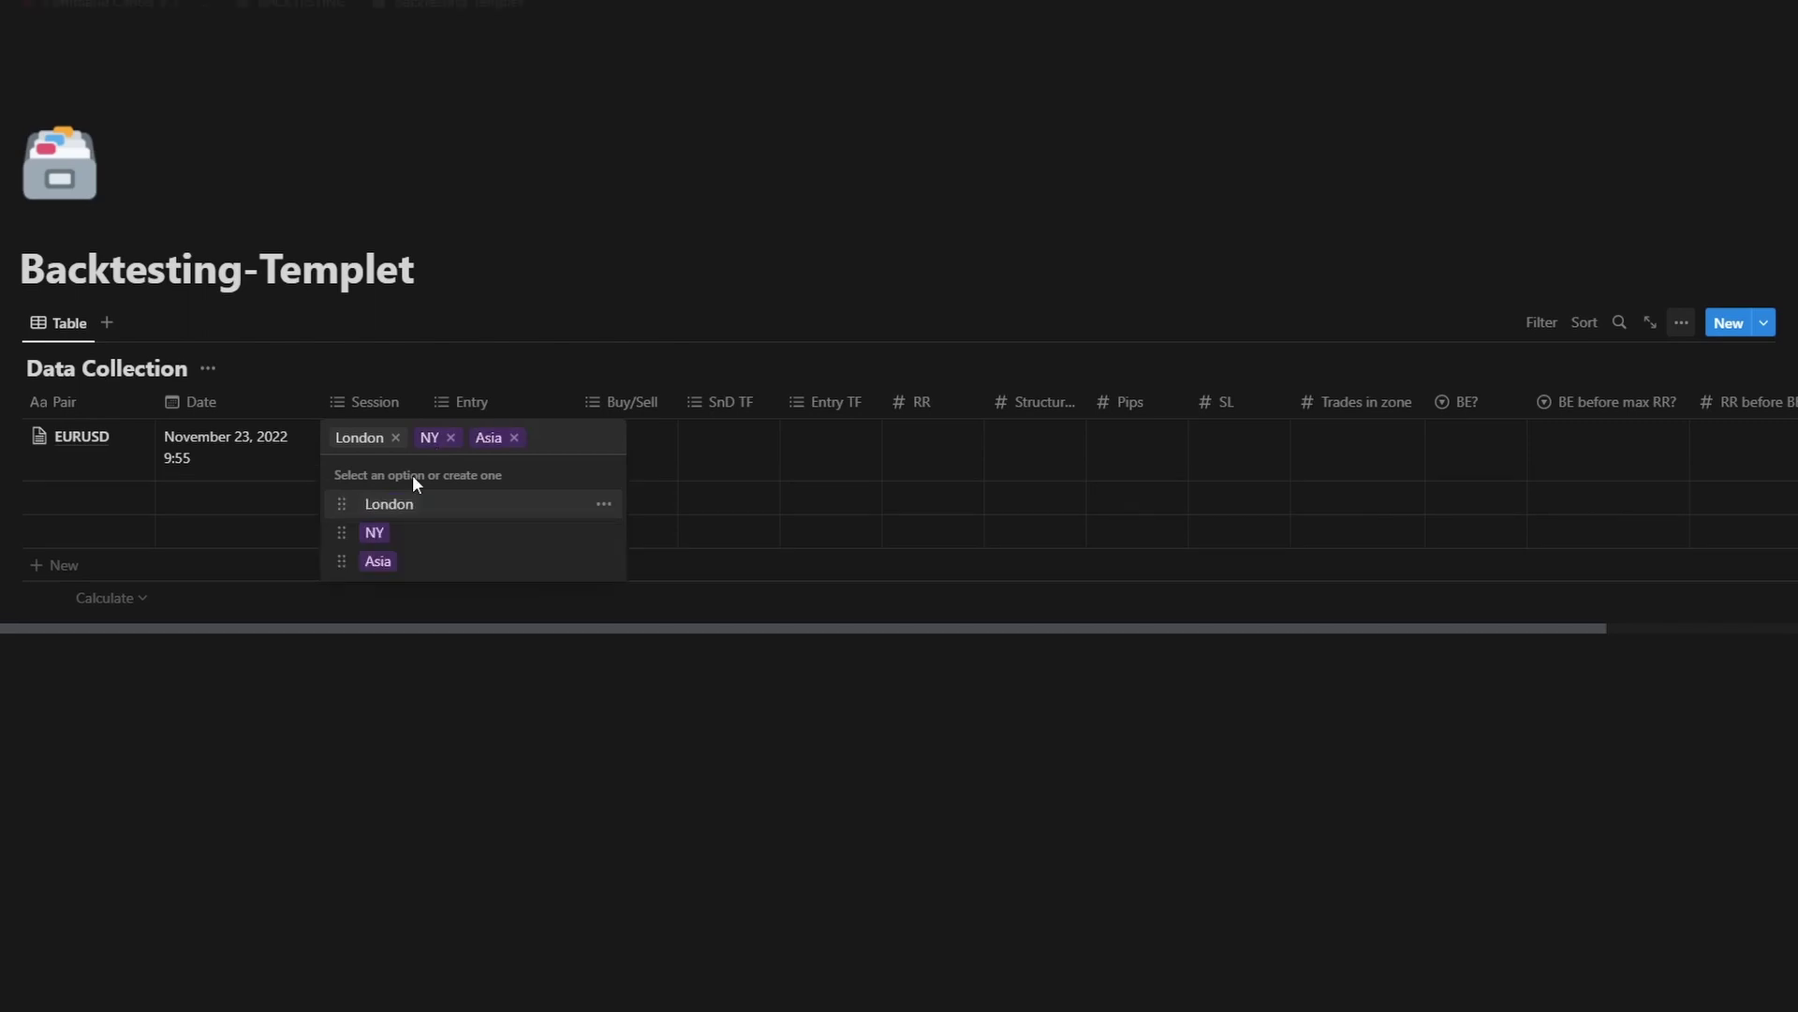
Step: Color the Session options: London purple, NY light gray and Asia orange
{"action": "left_click", "coordinate": [604, 503]}
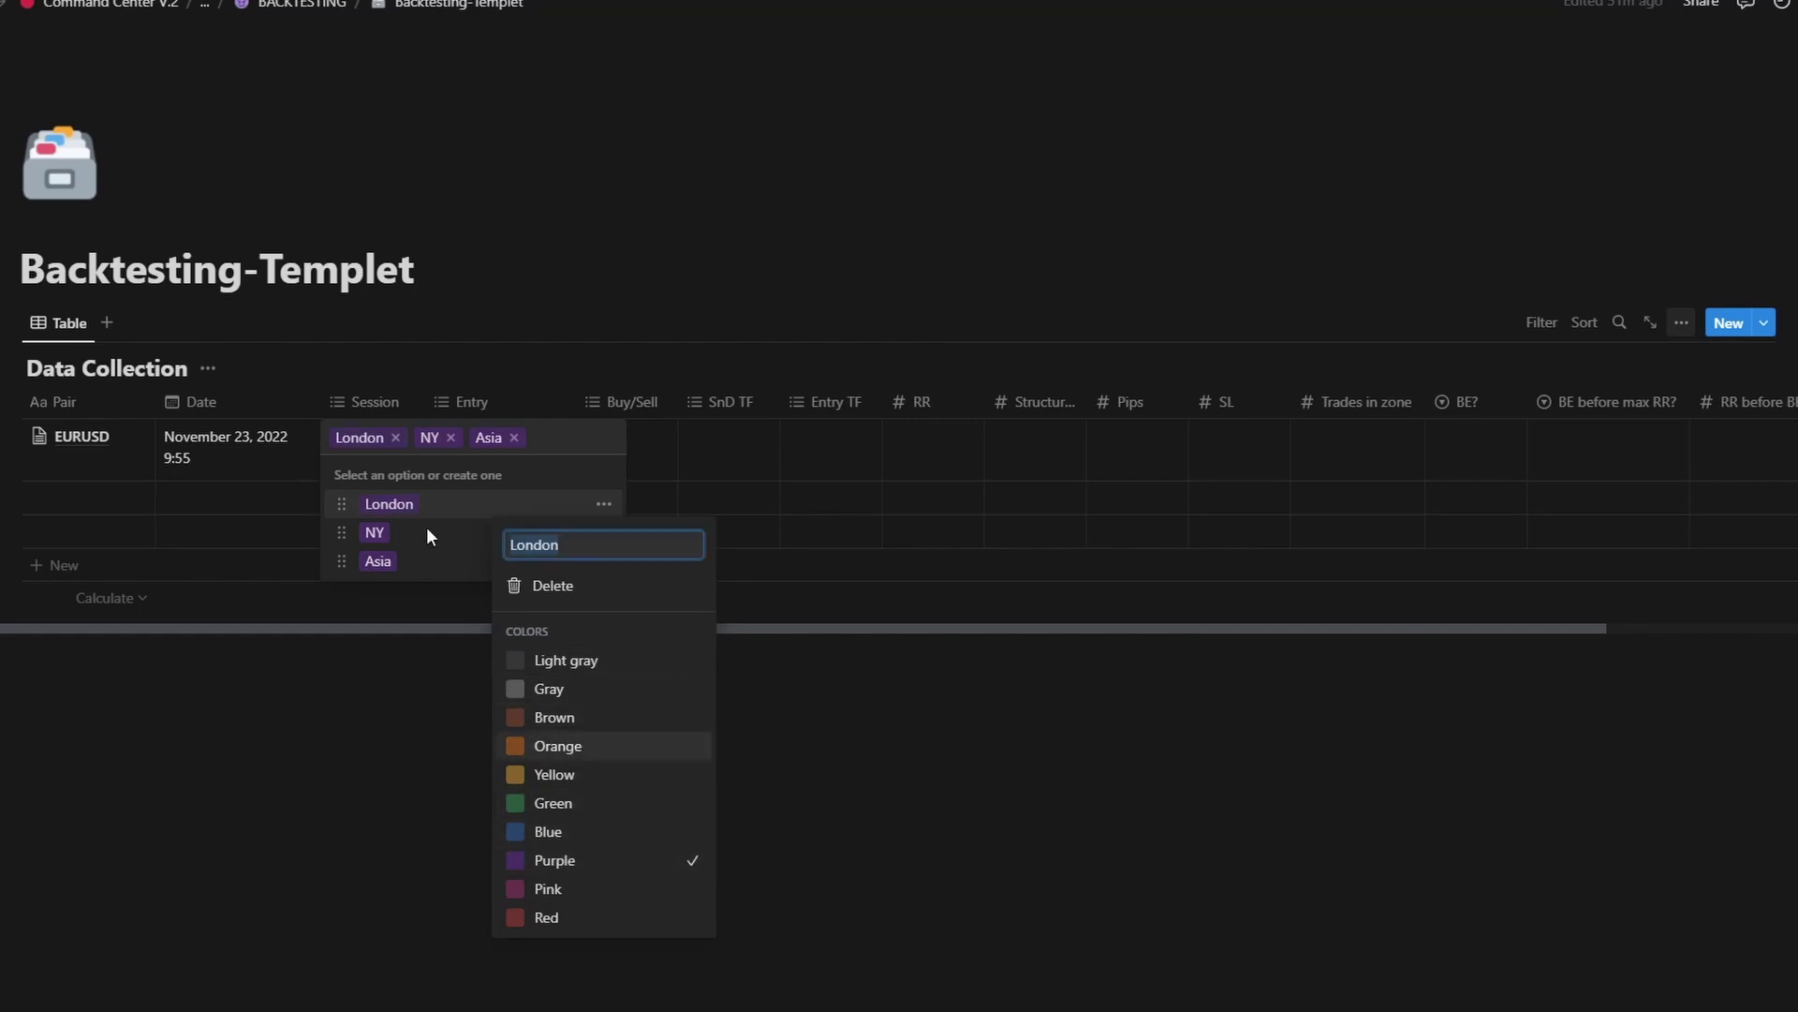
{"action": "left_click", "coordinate": [604, 532]}
{"action": "left_click", "coordinate": [605, 532]}
{"action": "left_click", "coordinate": [554, 690]}
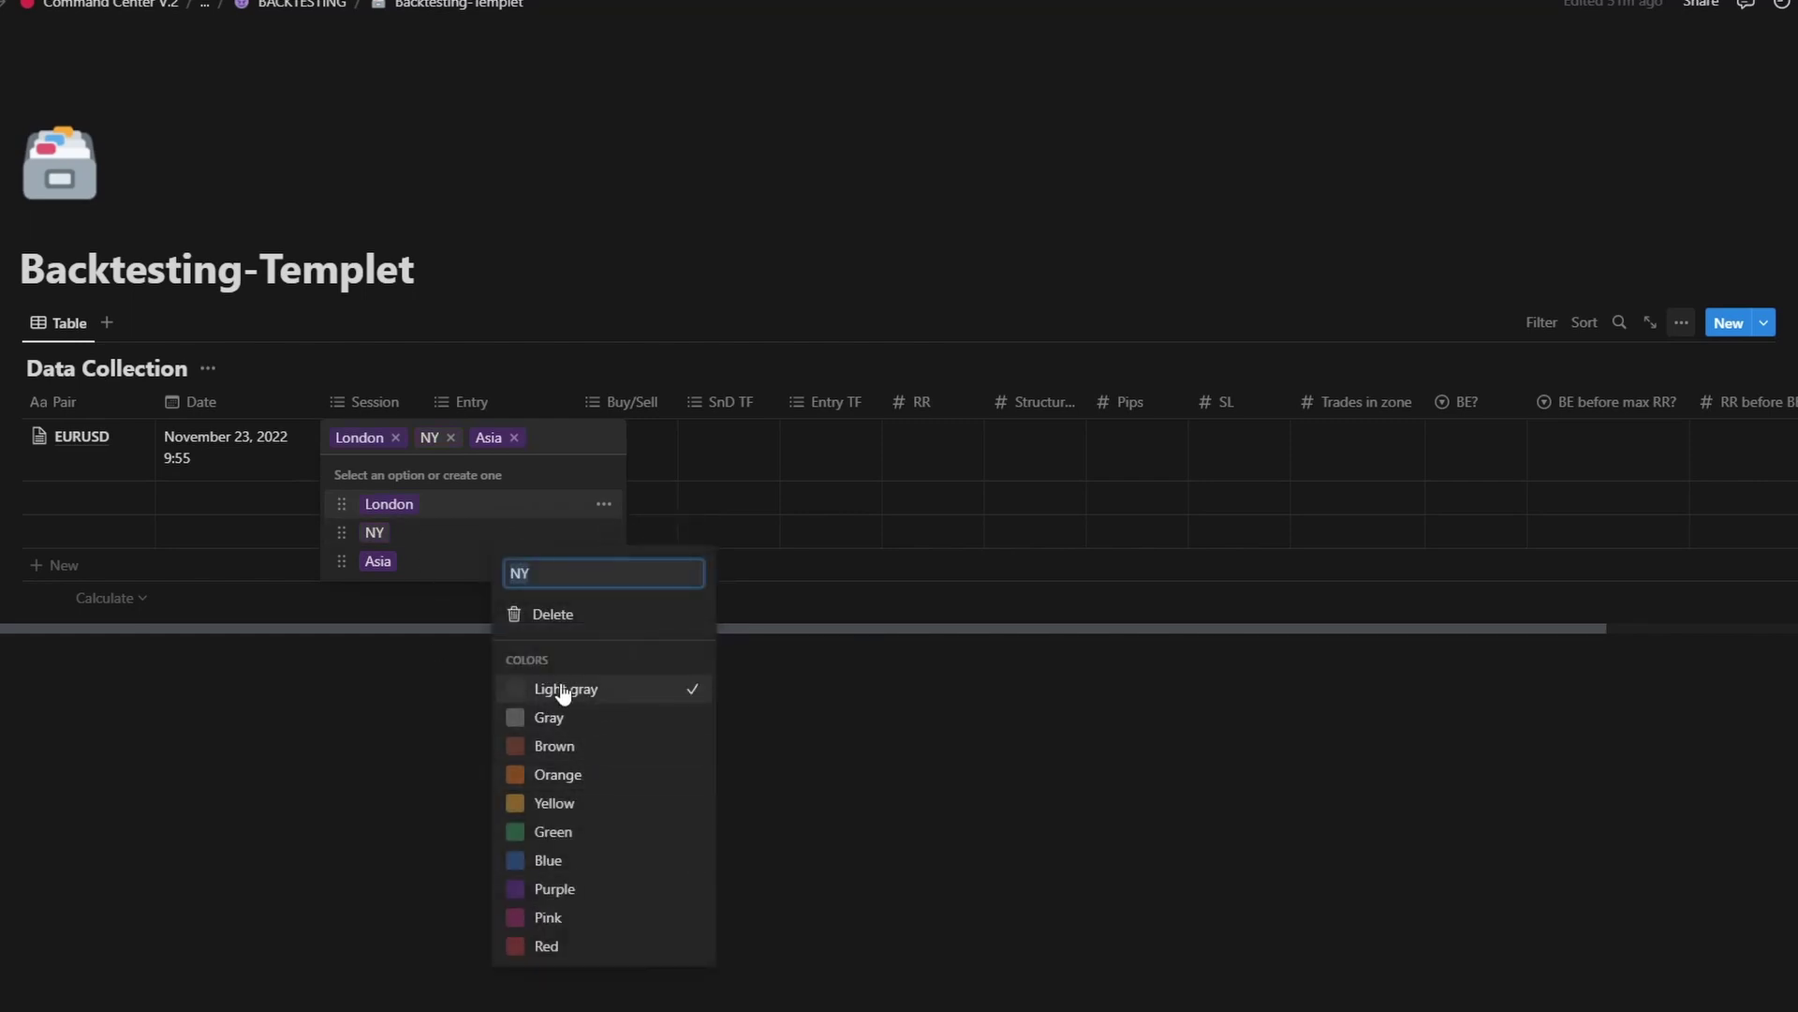
{"action": "left_click", "coordinate": [436, 581]}
{"action": "left_click", "coordinate": [604, 560]}
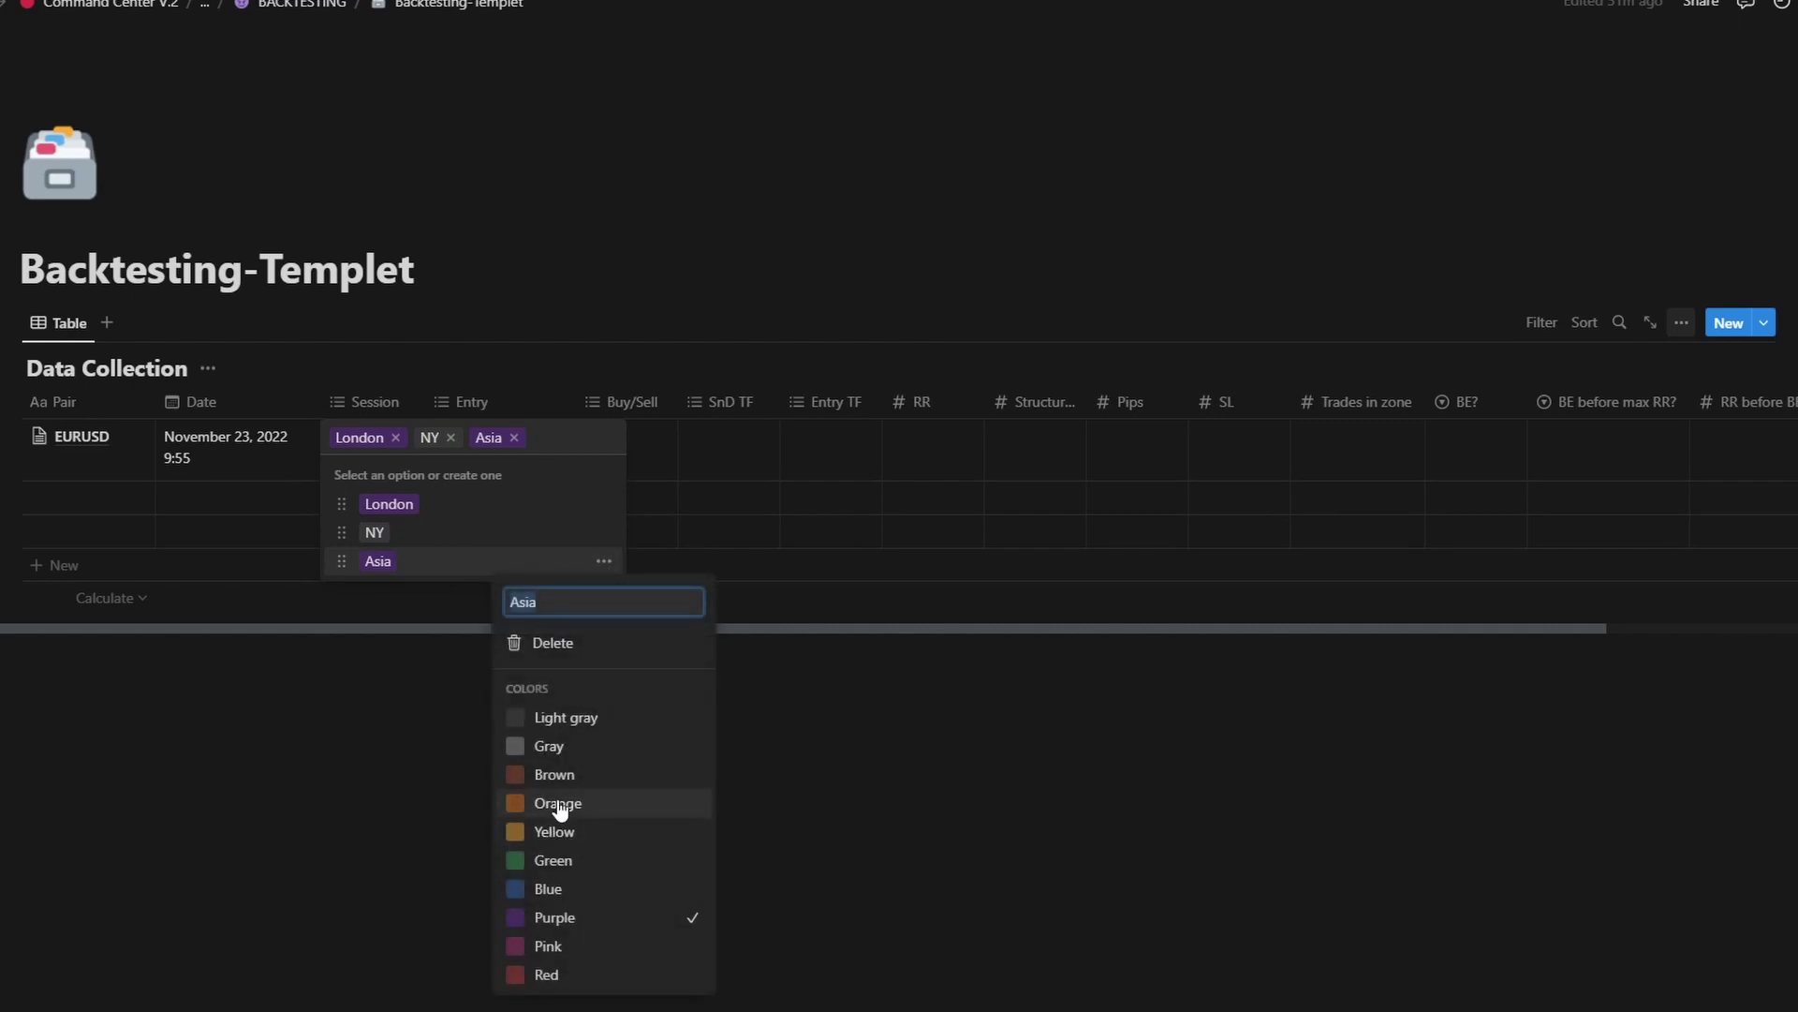
{"action": "left_click", "coordinate": [561, 802]}
{"action": "left_click", "coordinate": [554, 824]}
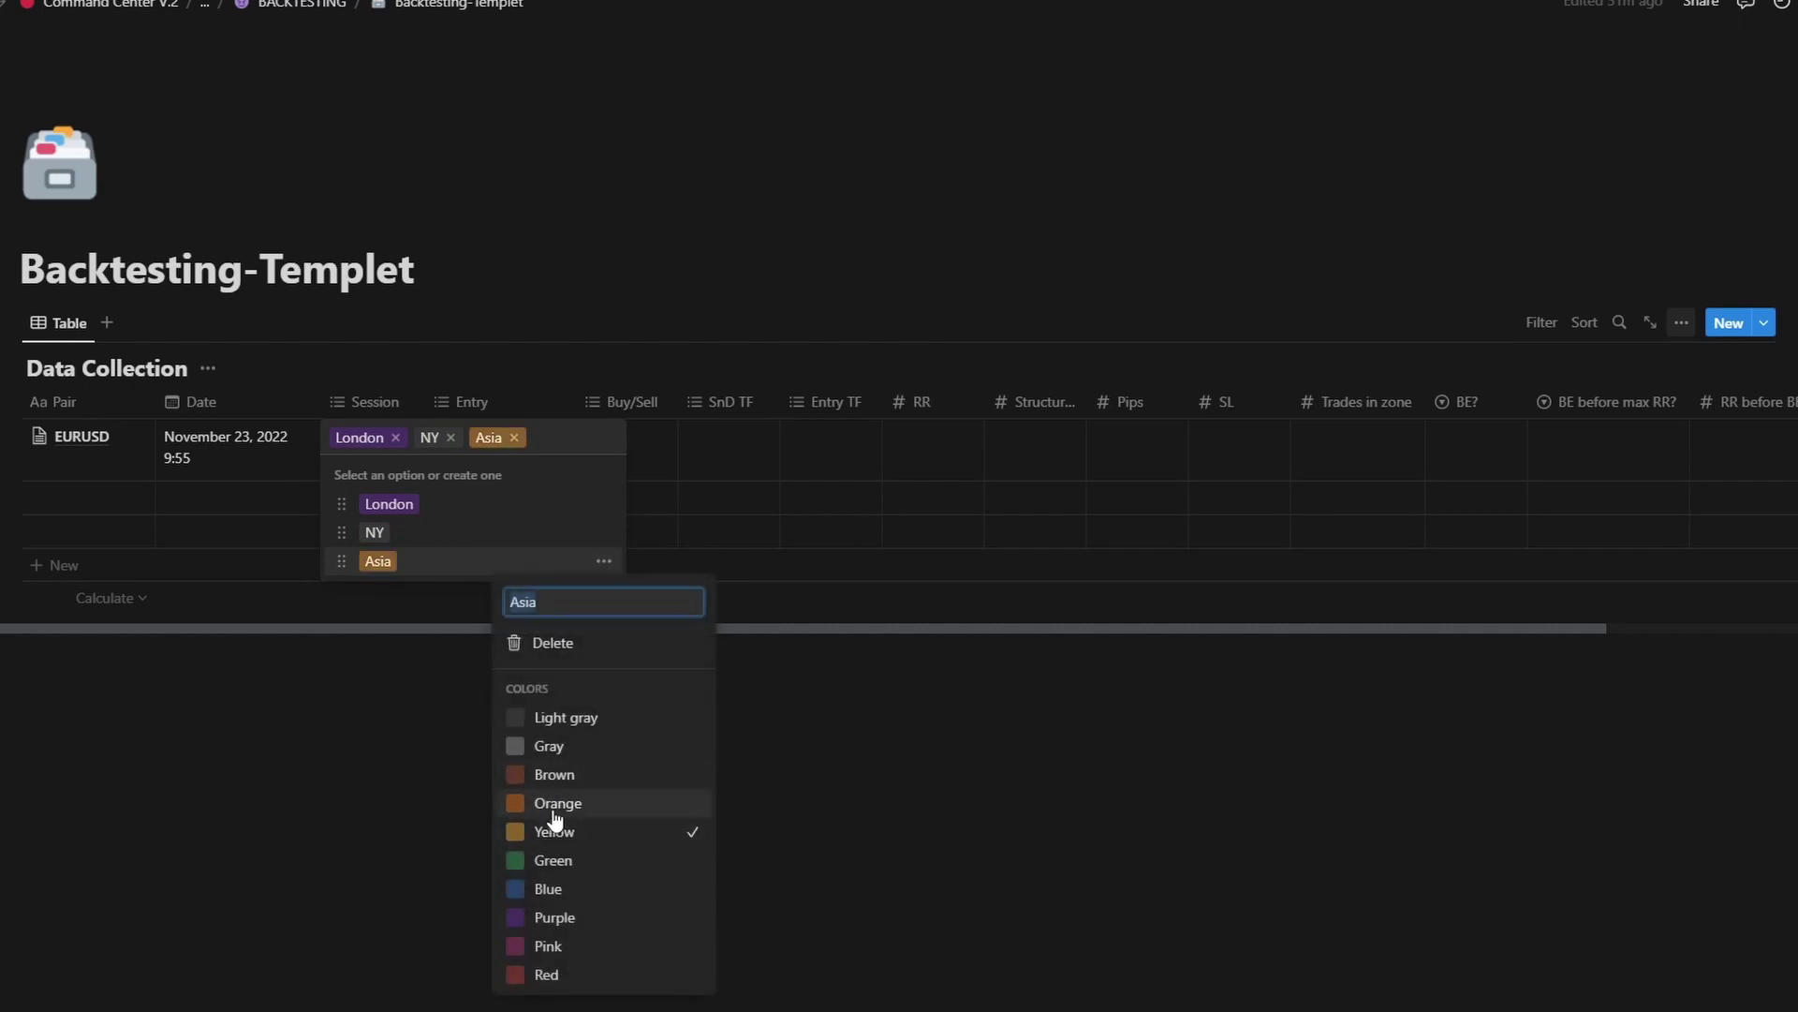
{"action": "left_click", "coordinate": [331, 771]}
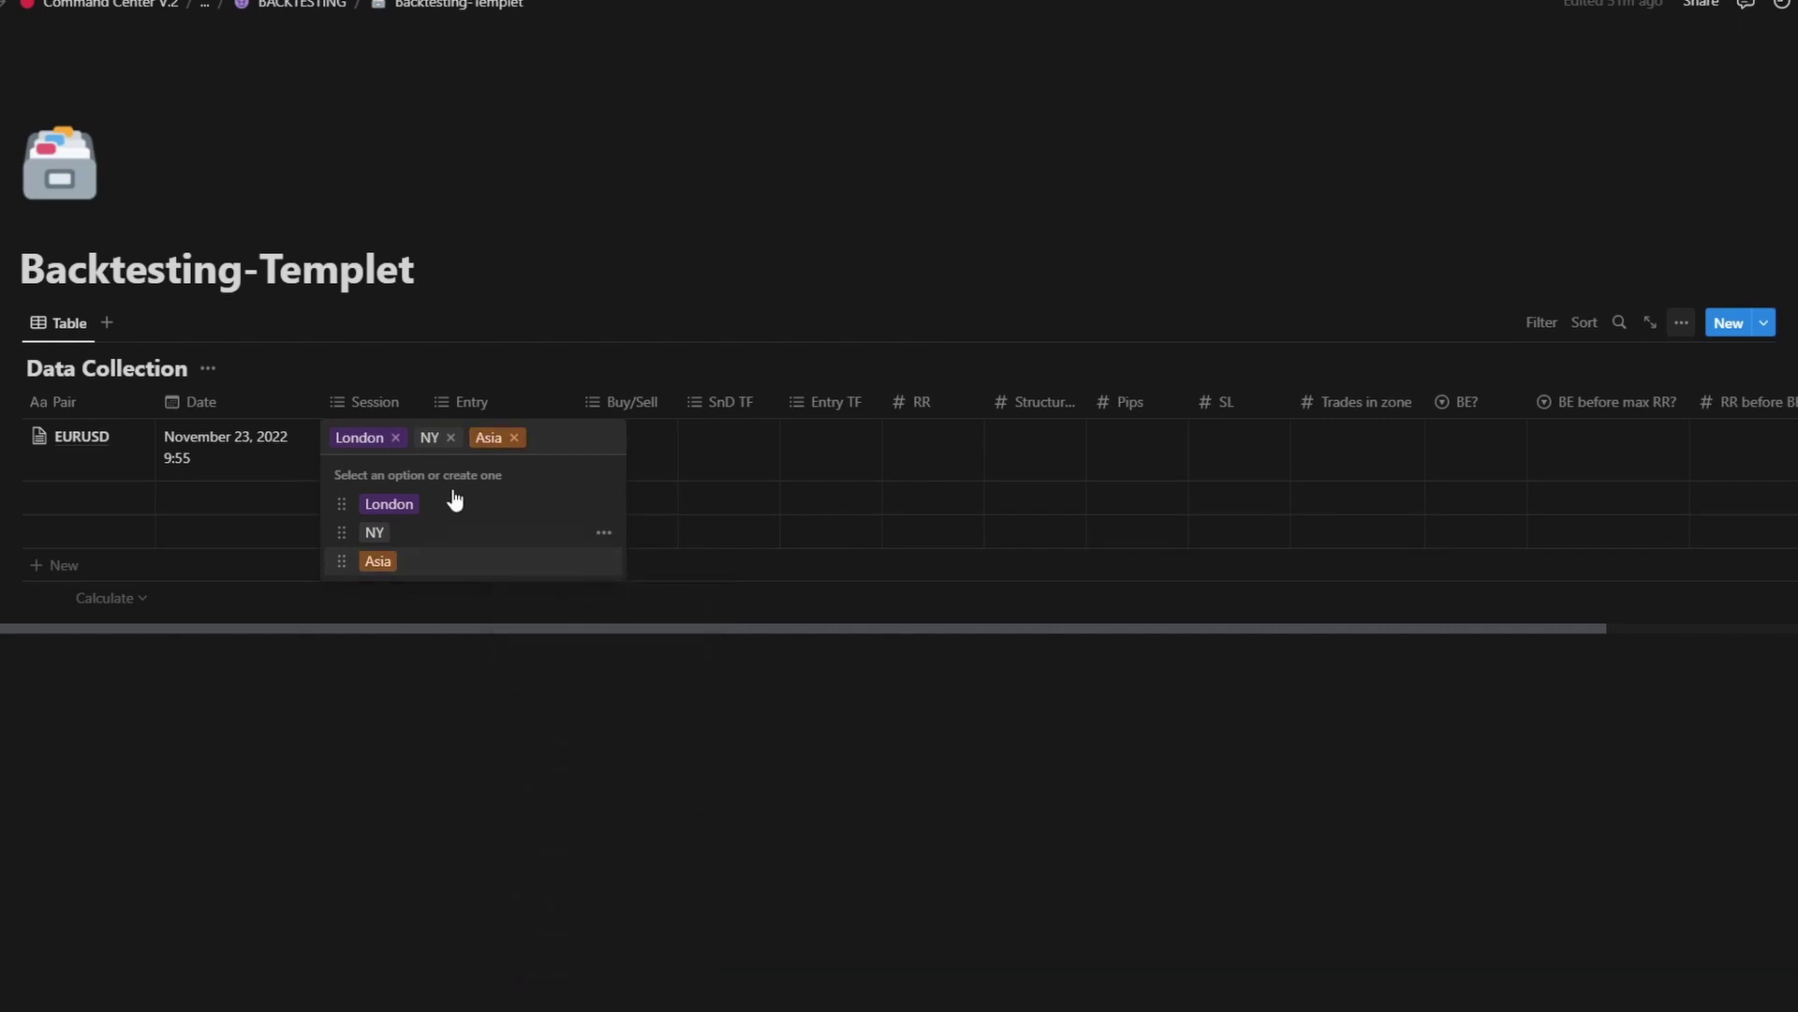
Step: Keep only London as the EURUSD row's Session and set its Entry to a new option named One candle close
{"action": "left_click", "coordinate": [457, 438]}
{"action": "key", "text": "Escape"}
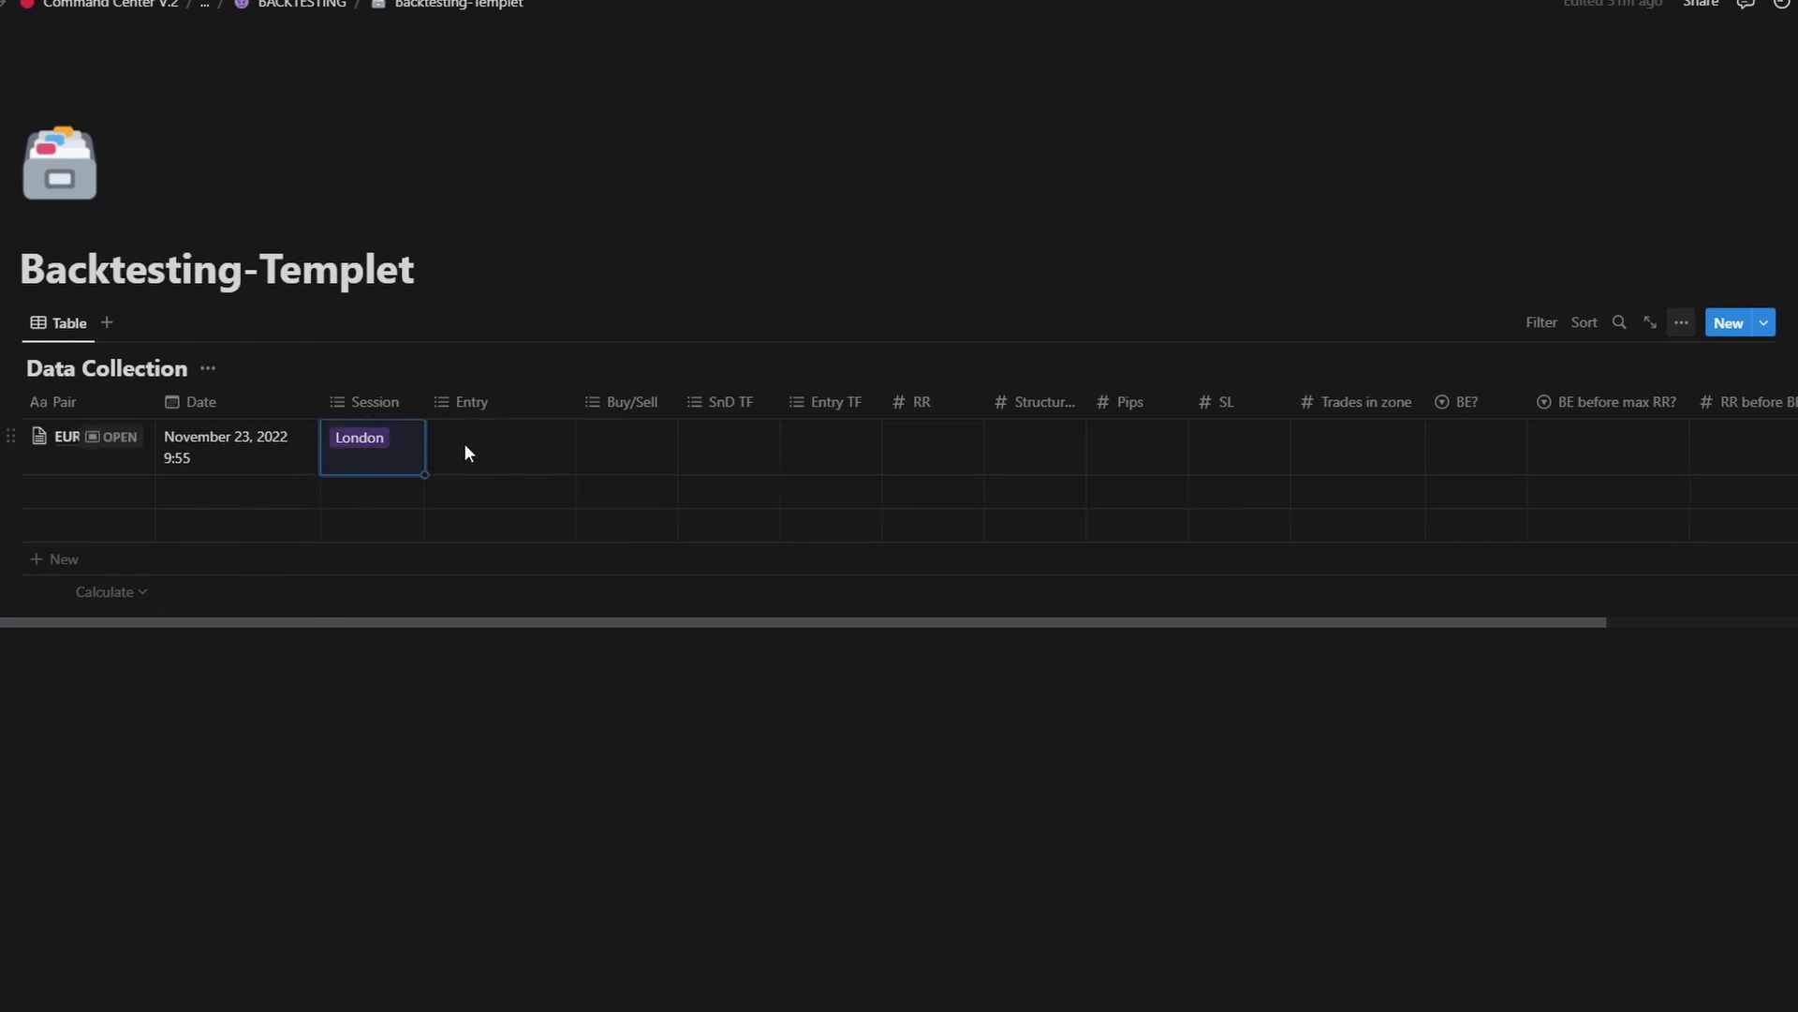
{"action": "left_click", "coordinate": [508, 442]}
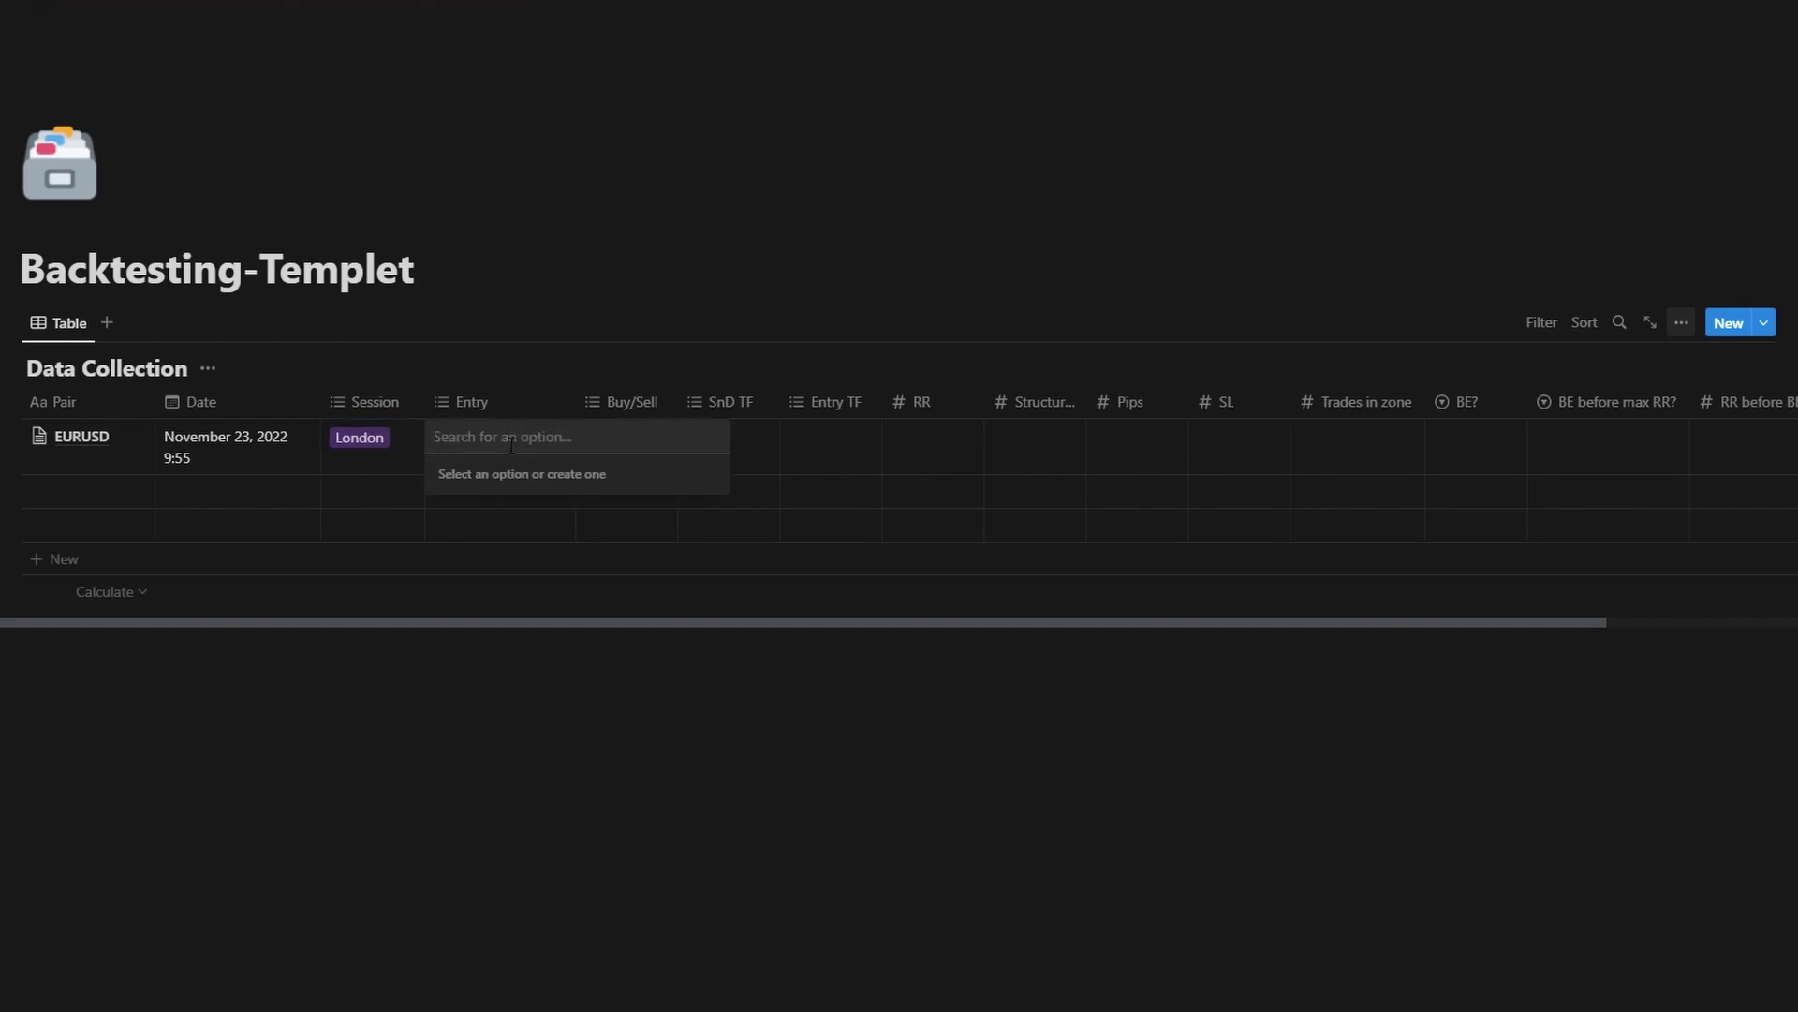
{"action": "type", "text": "One candle close"}
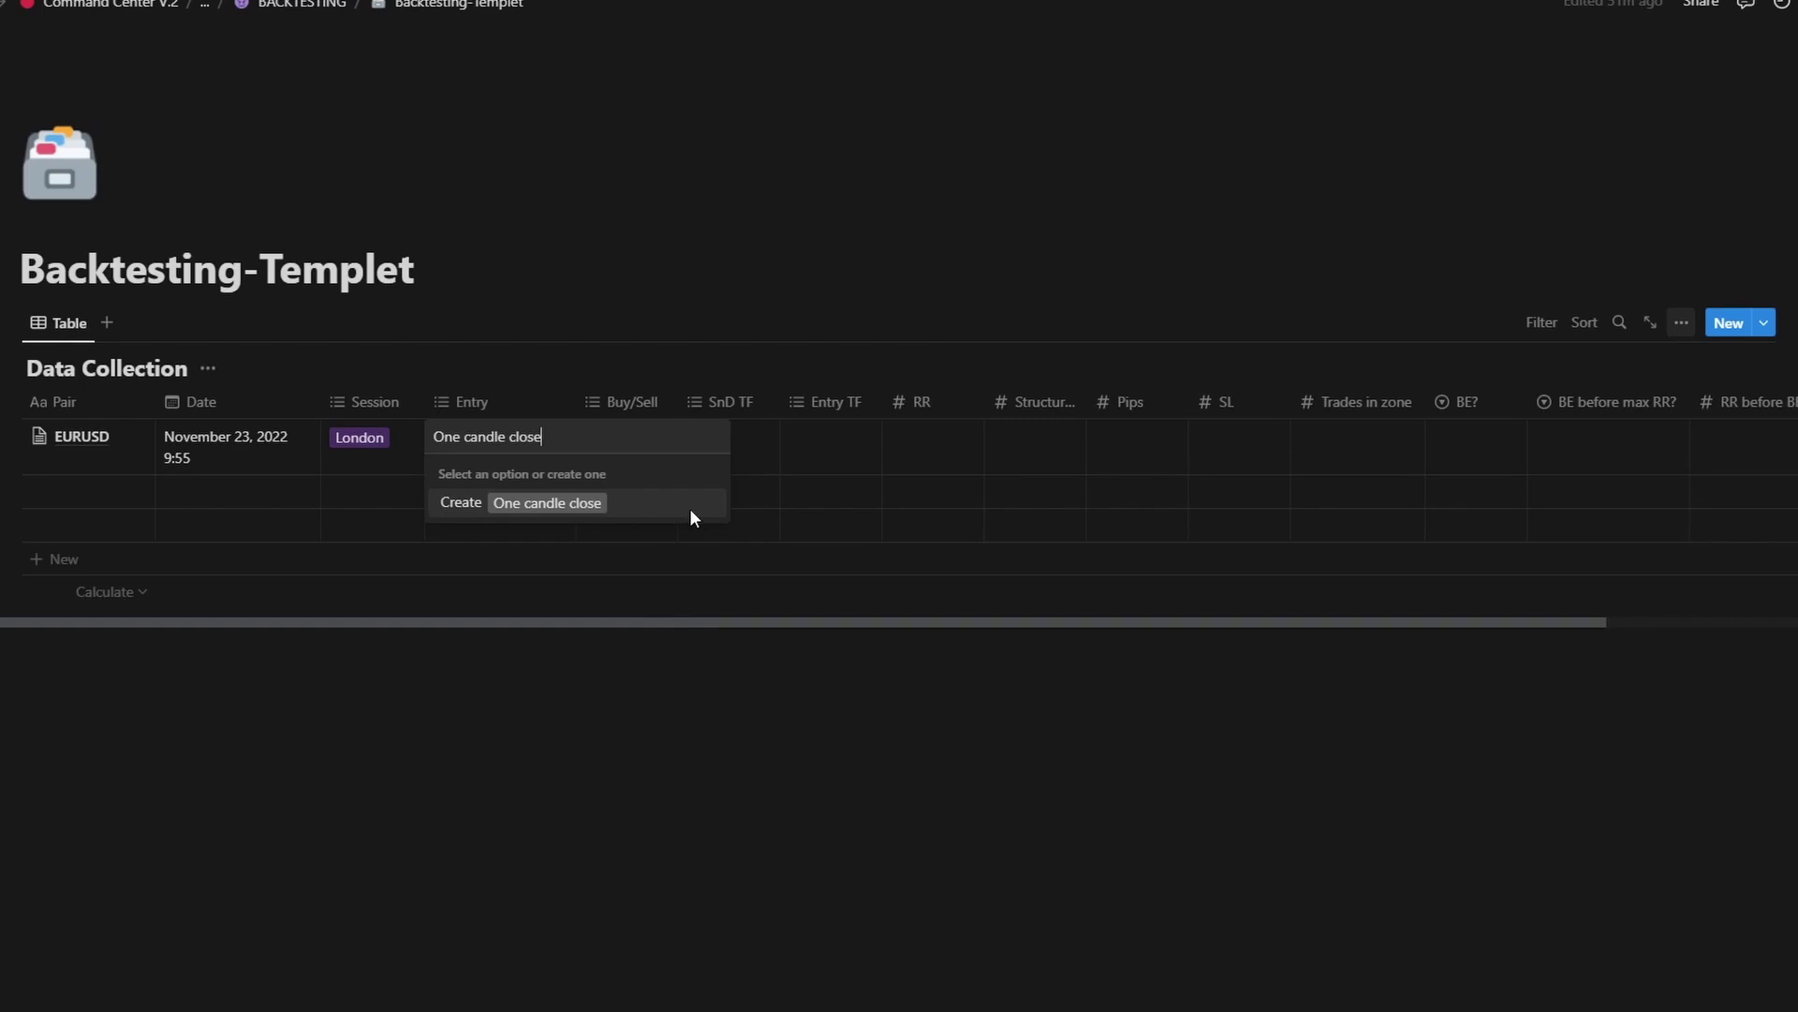
{"action": "left_click", "coordinate": [526, 498]}
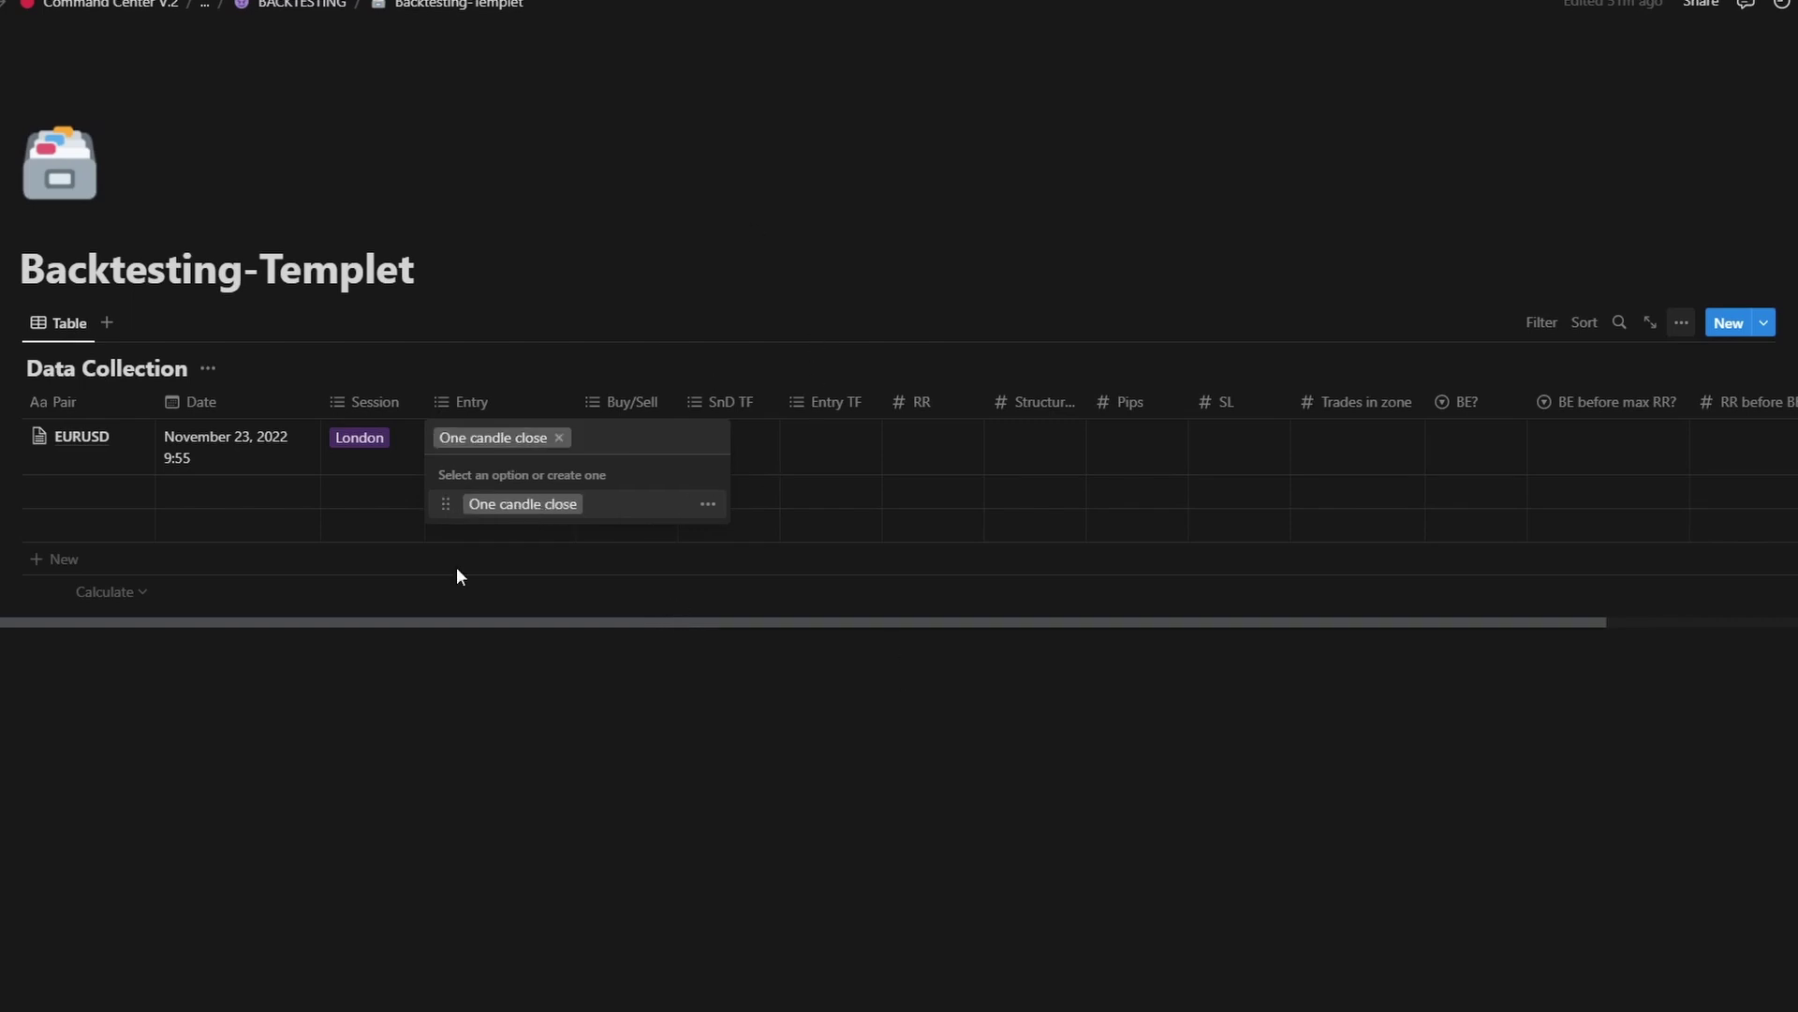
{"action": "key", "text": "Escape"}
Step: Set the EURUSD row's Buy/Sell to BUY, SnD TF to 15m and Entry TF to 5m
{"action": "left_click", "coordinate": [633, 431]}
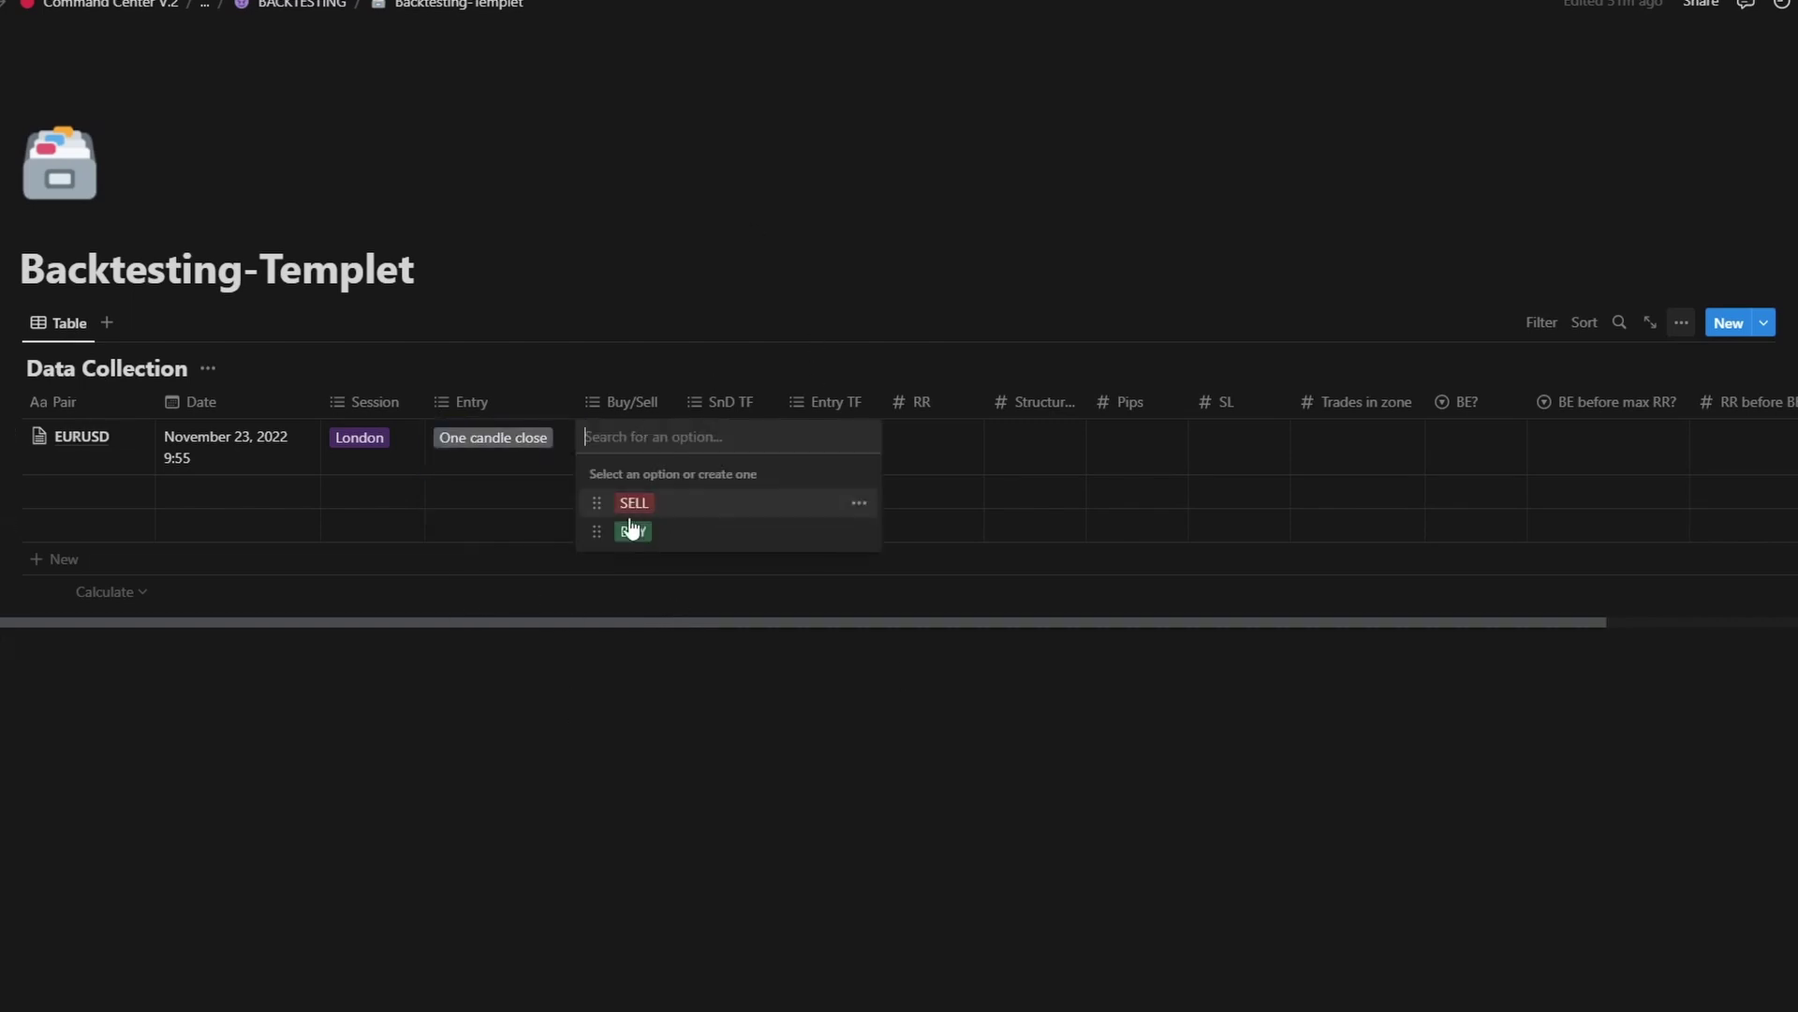
{"action": "left_click", "coordinate": [626, 530]}
{"action": "key", "text": "Escape"}
{"action": "left_click", "coordinate": [759, 431]}
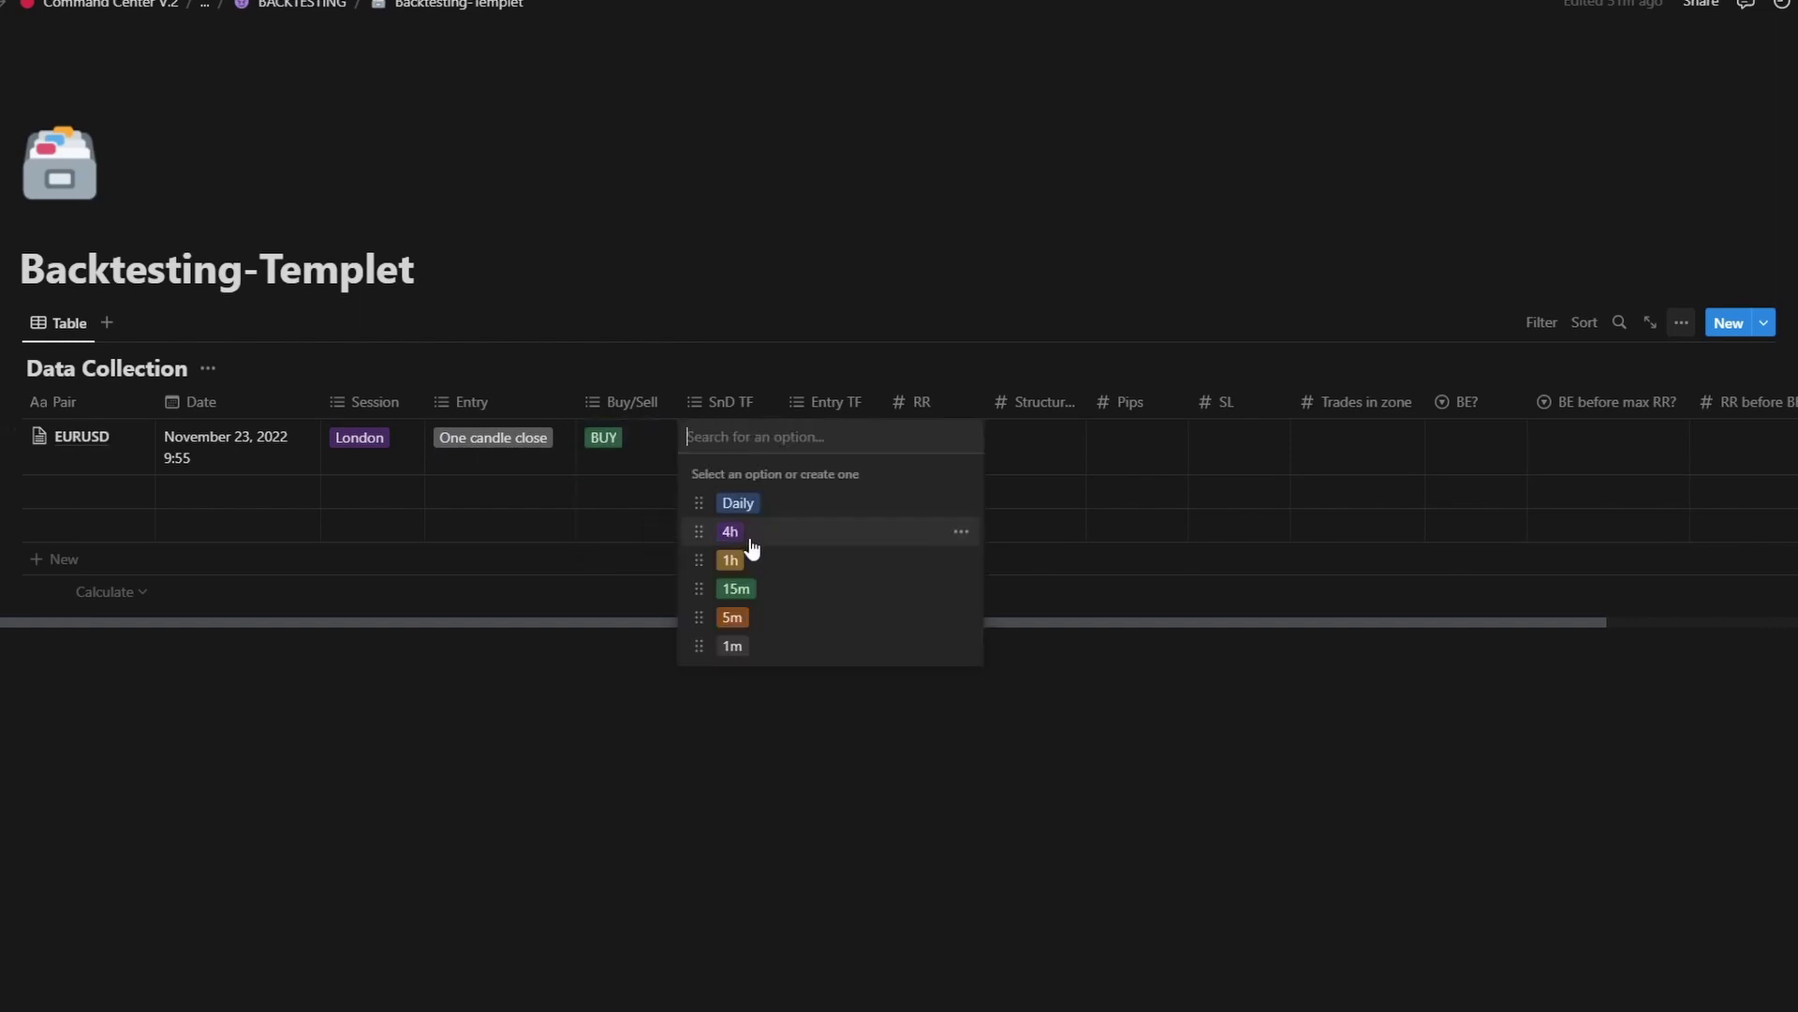
{"action": "left_click", "coordinate": [755, 590]}
{"action": "key", "text": "Escape"}
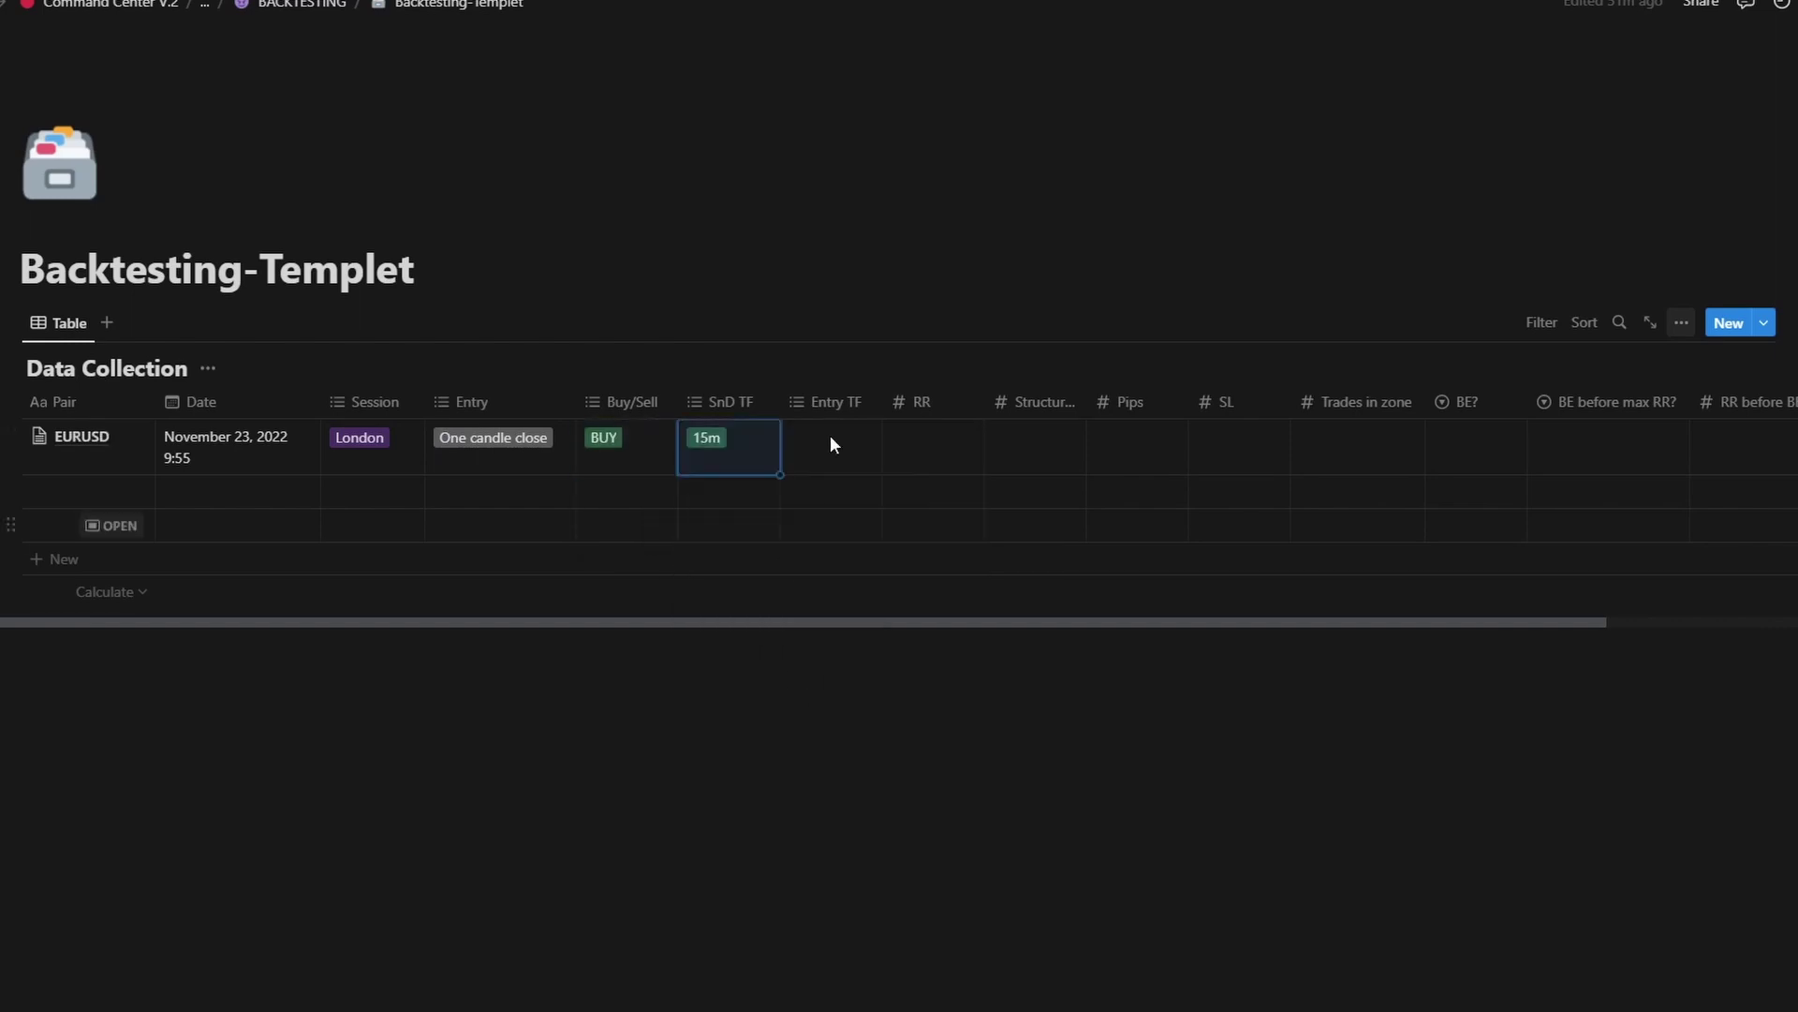
{"action": "left_click", "coordinate": [830, 436]}
{"action": "left_click", "coordinate": [849, 618]}
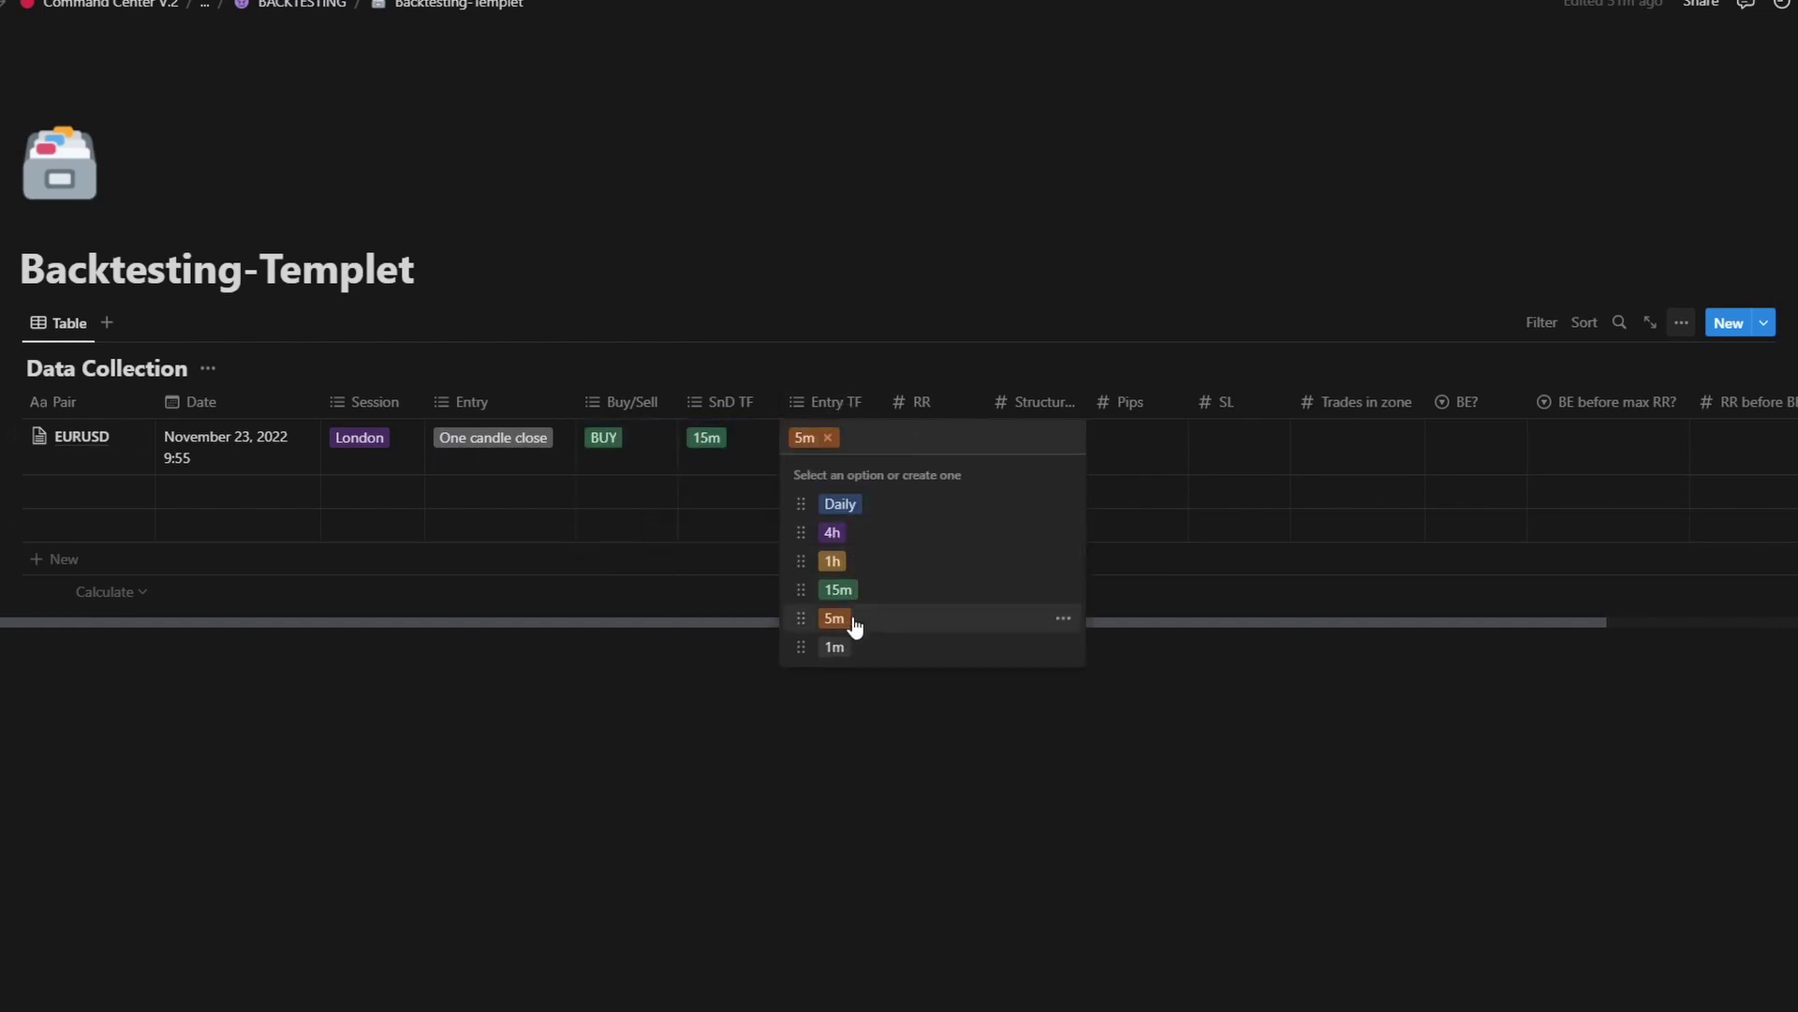
{"action": "key", "text": "Escape"}
Step: Switch to the TradingView chart and lower the long position's target to about 4 pips, just above the gap zone
{"action": "key", "text": "alt+Tab"}
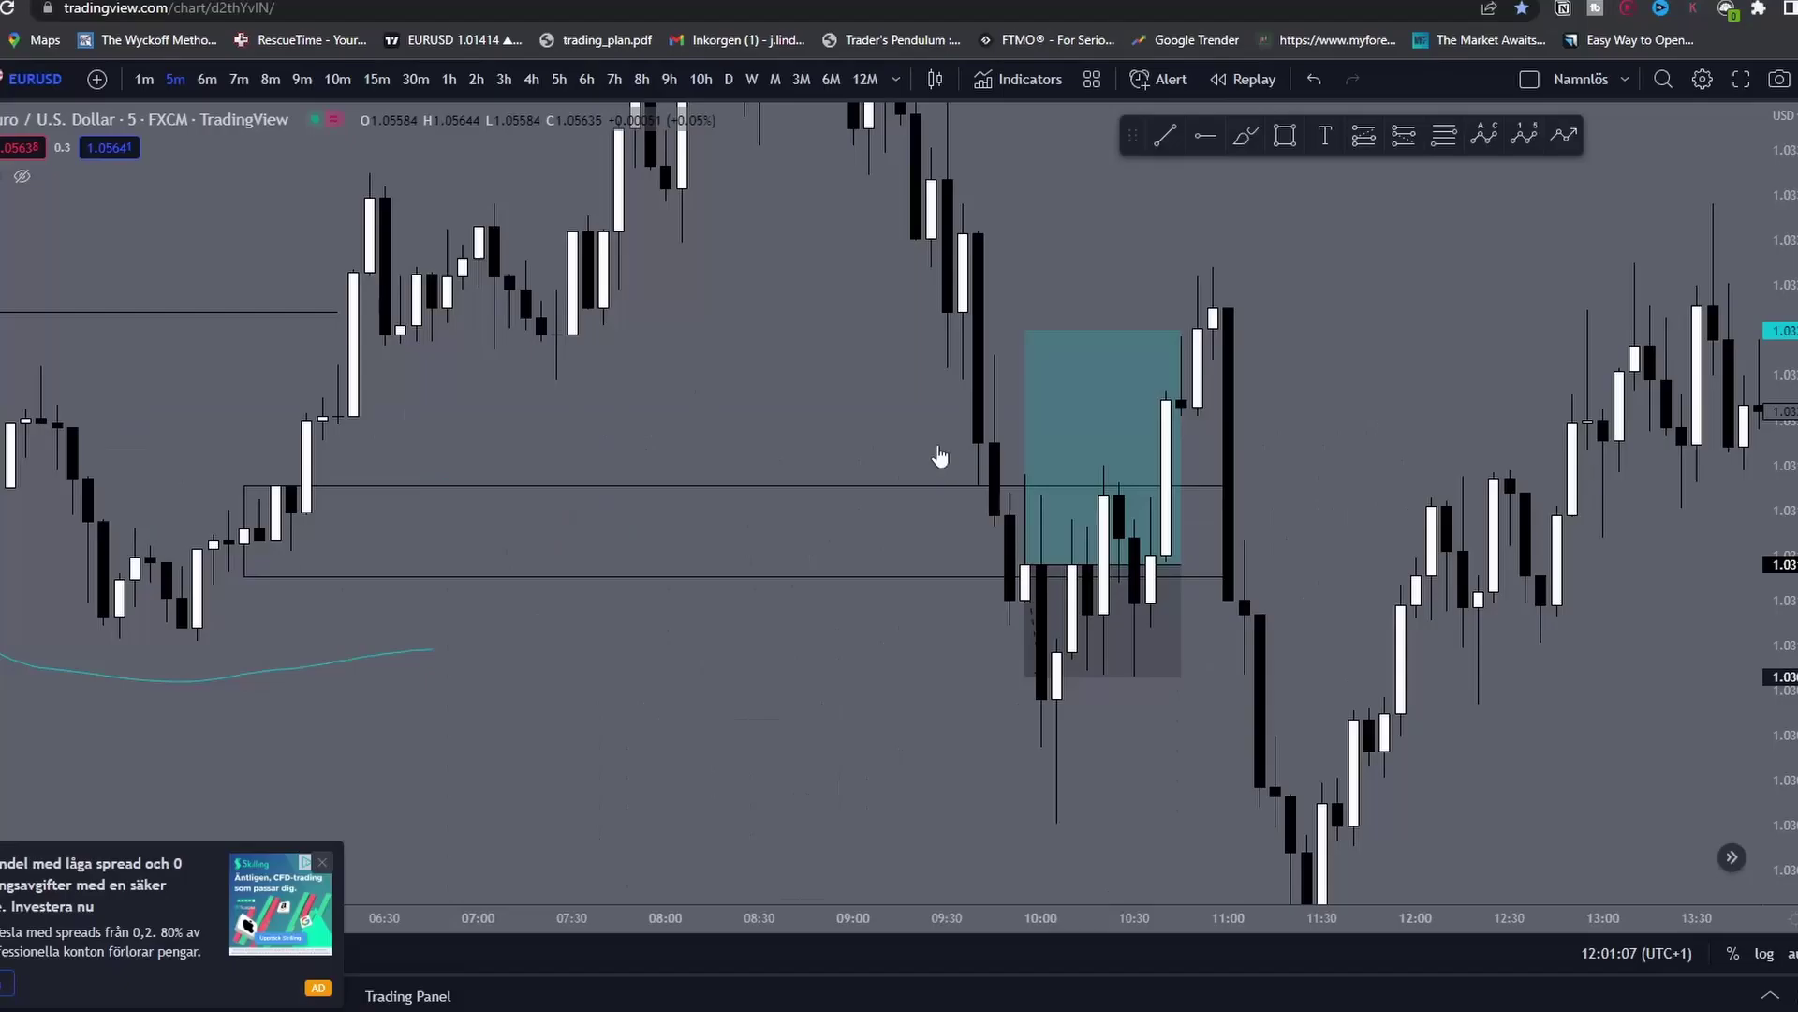
{"action": "left_click_drag", "start_coordinate": [1404, 432], "coordinate": [1336, 461]}
{"action": "scroll", "coordinate": [979, 512], "scroll_direction": "up", "scroll_amount": 1}
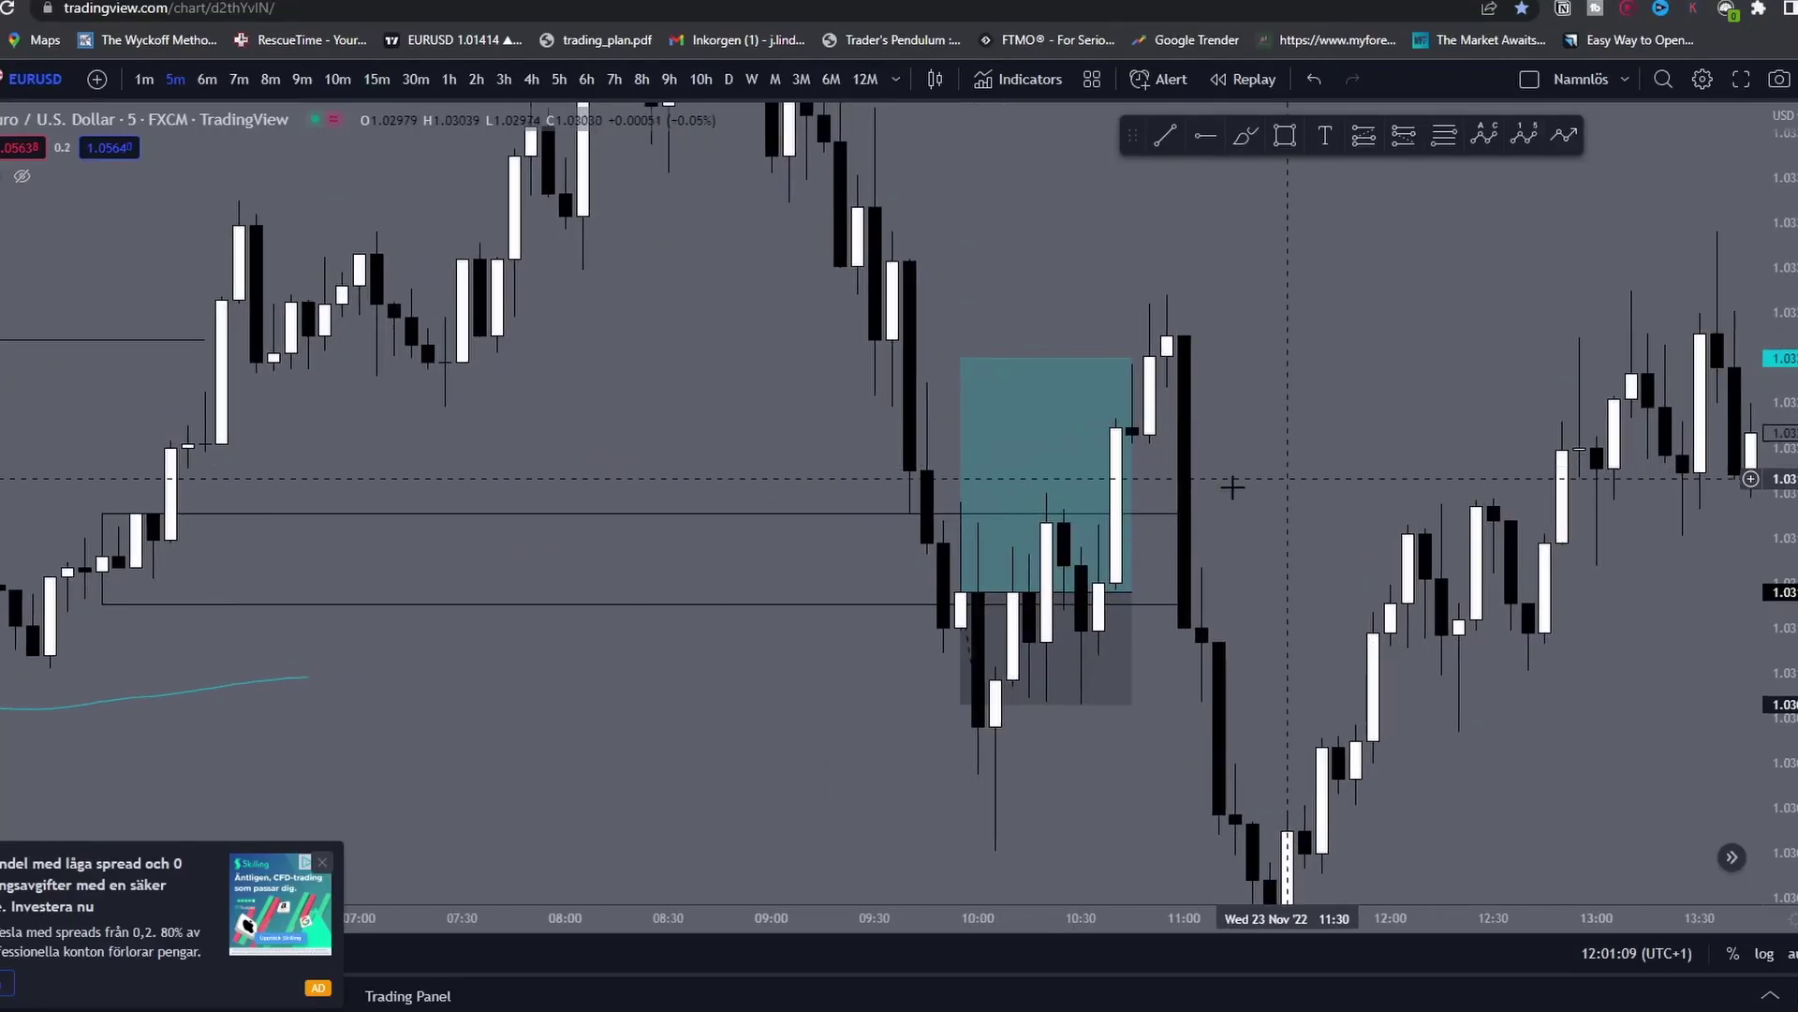
{"action": "left_click_drag", "start_coordinate": [960, 359], "coordinate": [963, 503]}
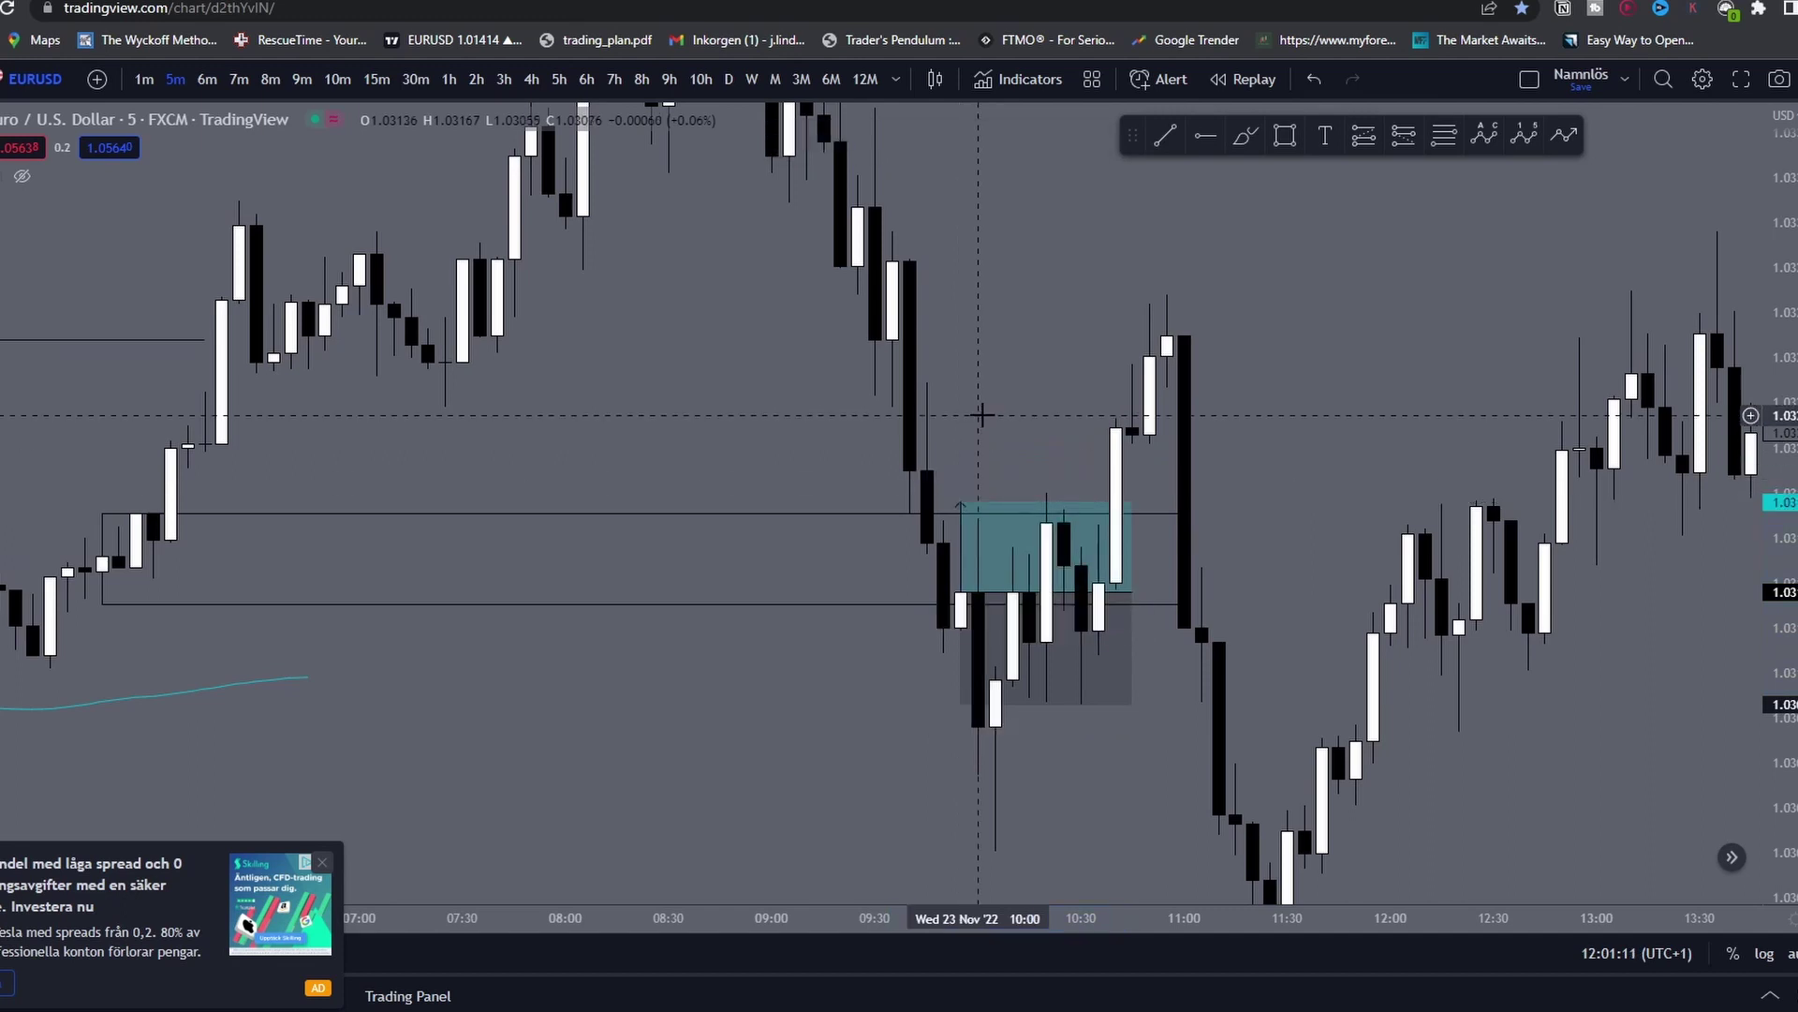
{"action": "left_click_drag", "start_coordinate": [980, 414], "coordinate": [998, 372]}
{"action": "left_click", "coordinate": [991, 372]}
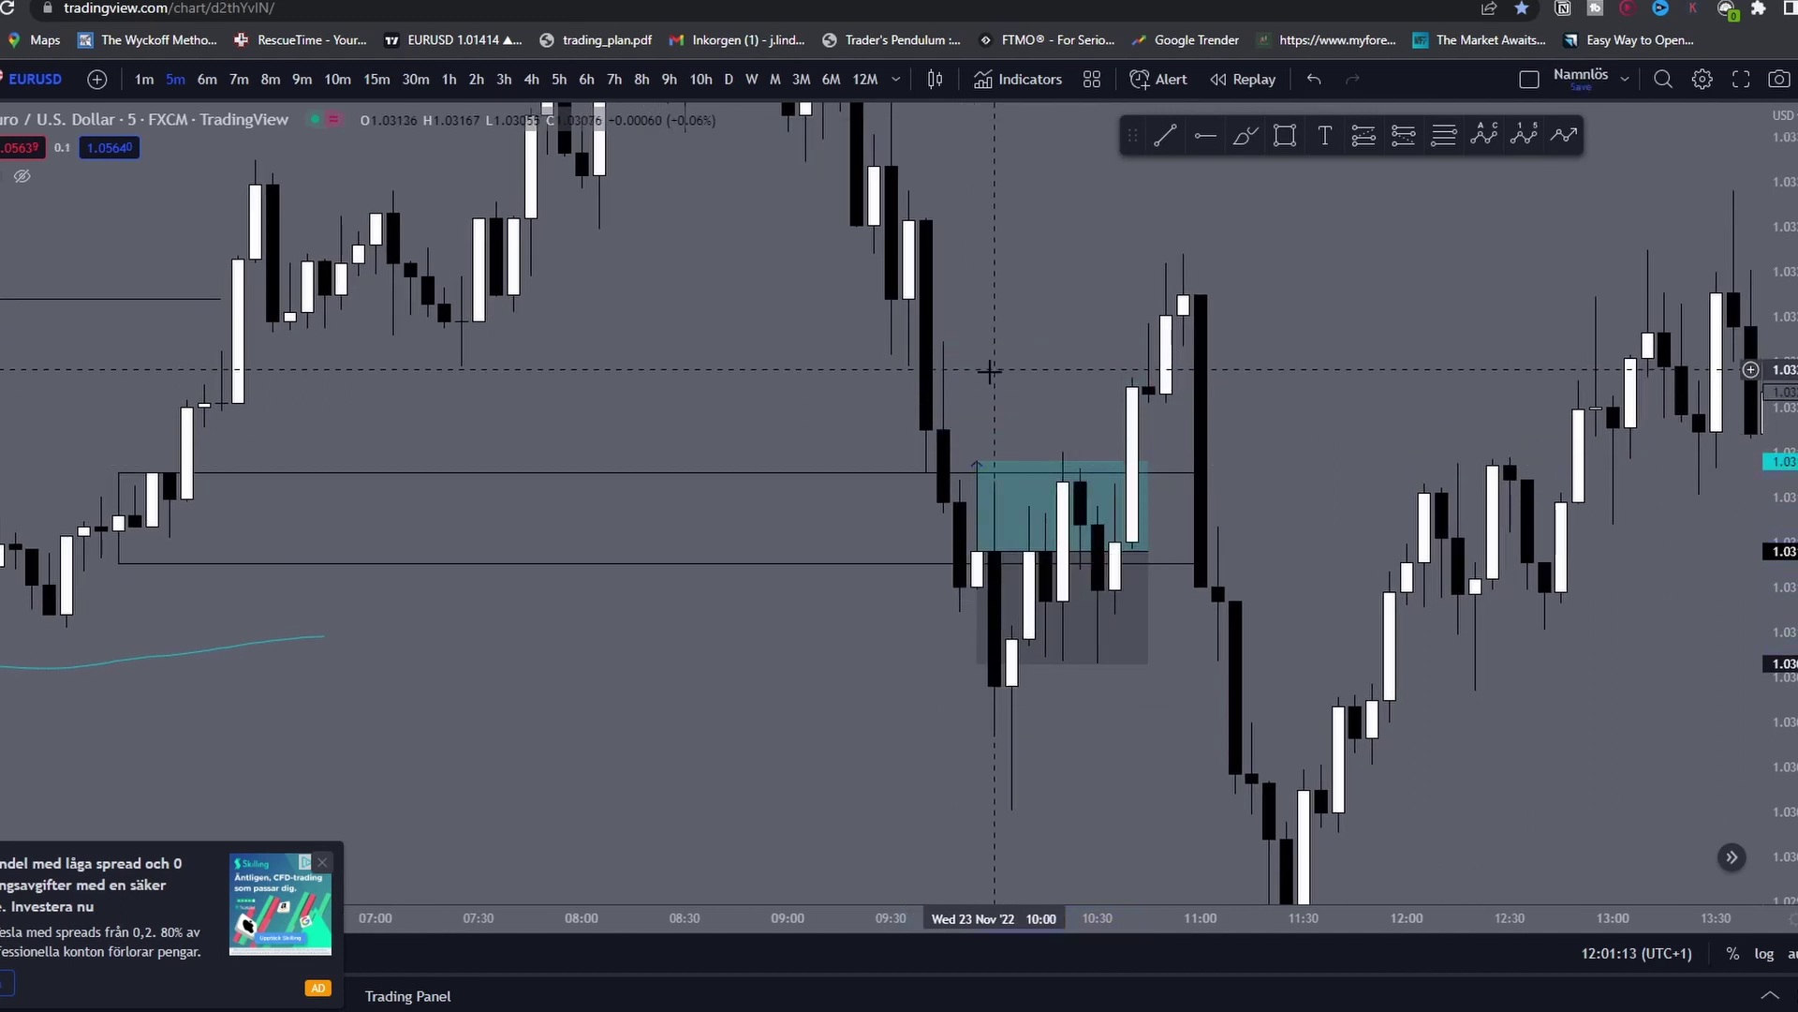
{"action": "left_click_drag", "start_coordinate": [1777, 515], "coordinate": [1778, 497]}
{"action": "scroll", "coordinate": [1325, 442], "scroll_direction": "up", "scroll_amount": 1}
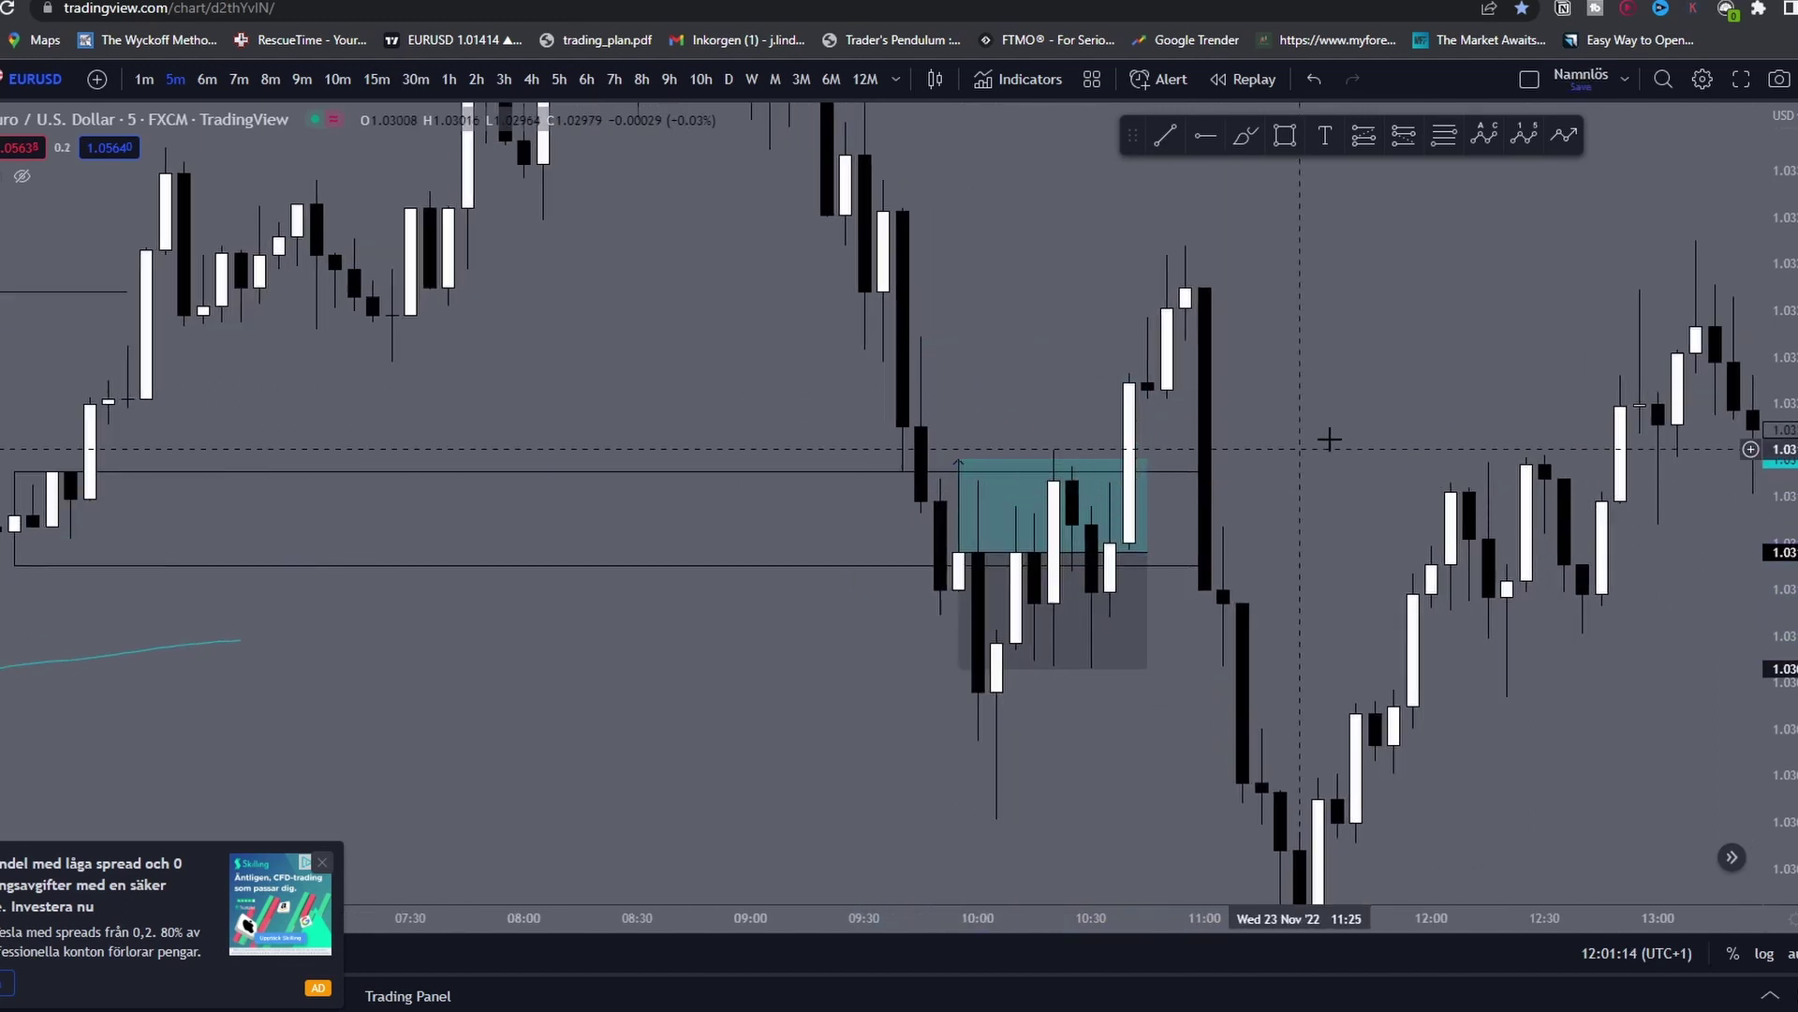
{"action": "left_click", "coordinate": [959, 456]}
{"action": "left_click", "coordinate": [979, 385]}
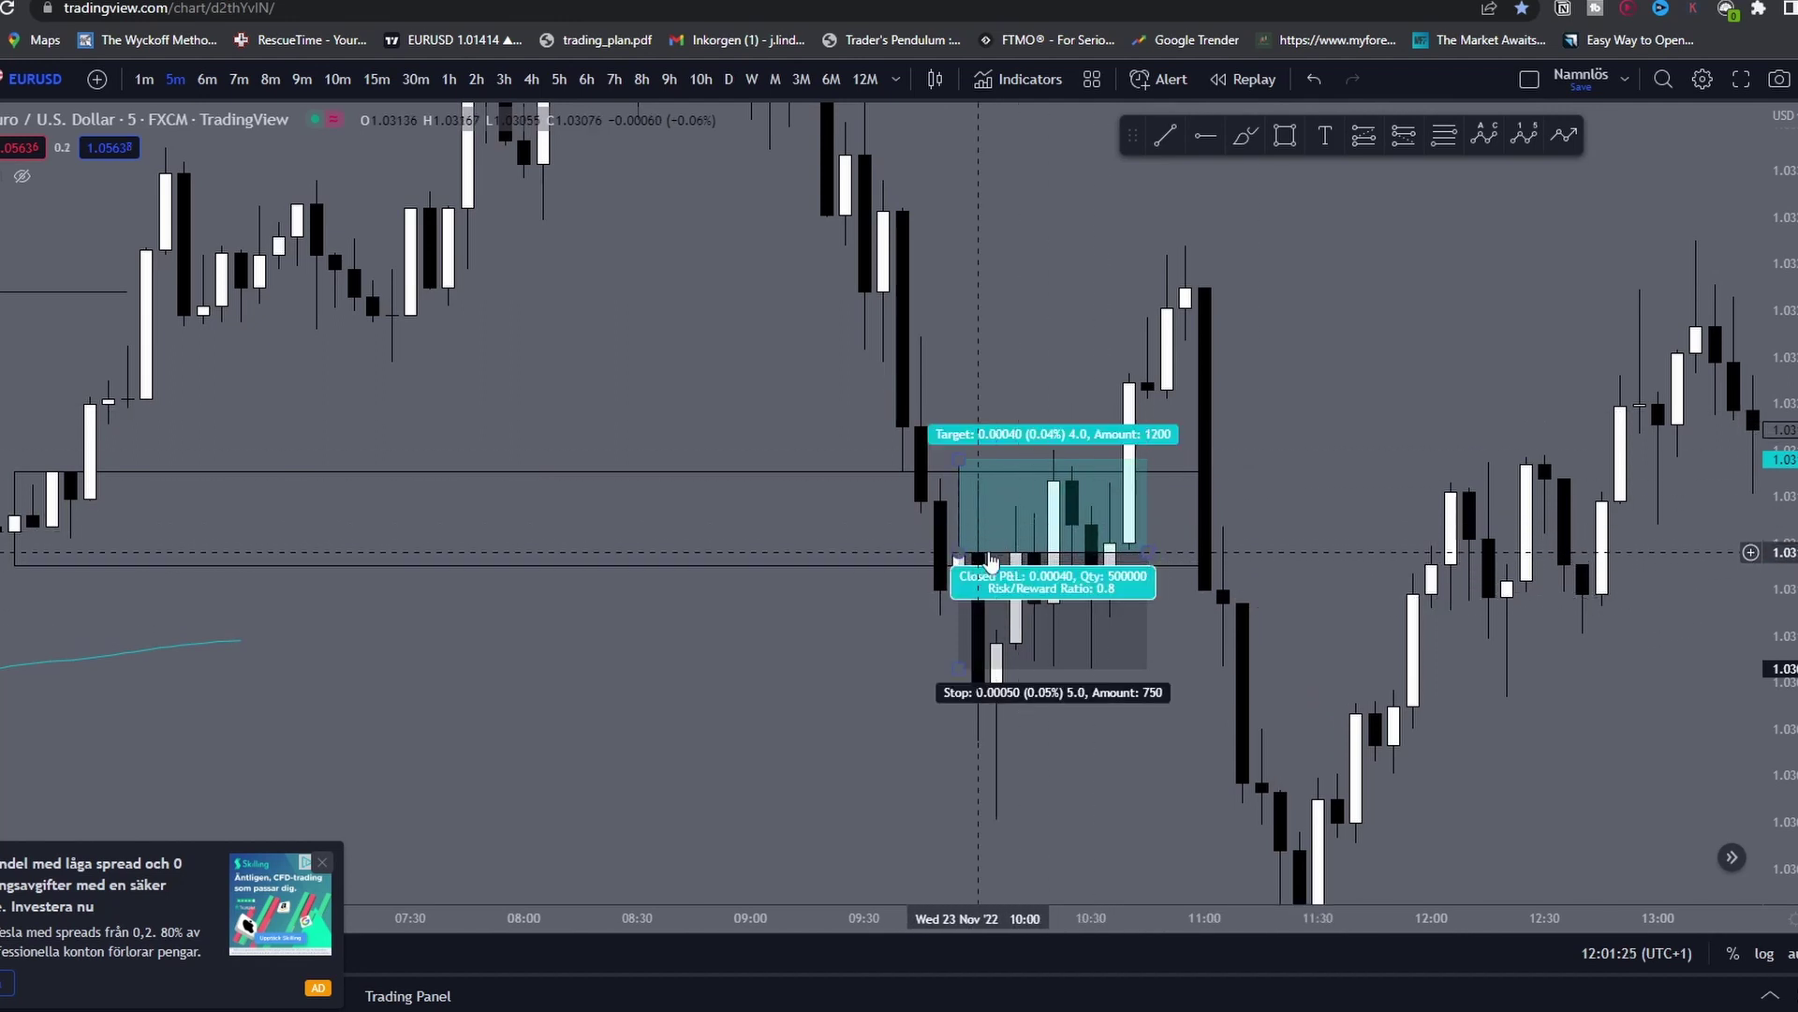
Step: Lower the long position's target to about 3.1 pips at the entry candle's high and display its risk/reward ratio
{"action": "left_click_drag", "start_coordinate": [968, 458], "coordinate": [981, 482]}
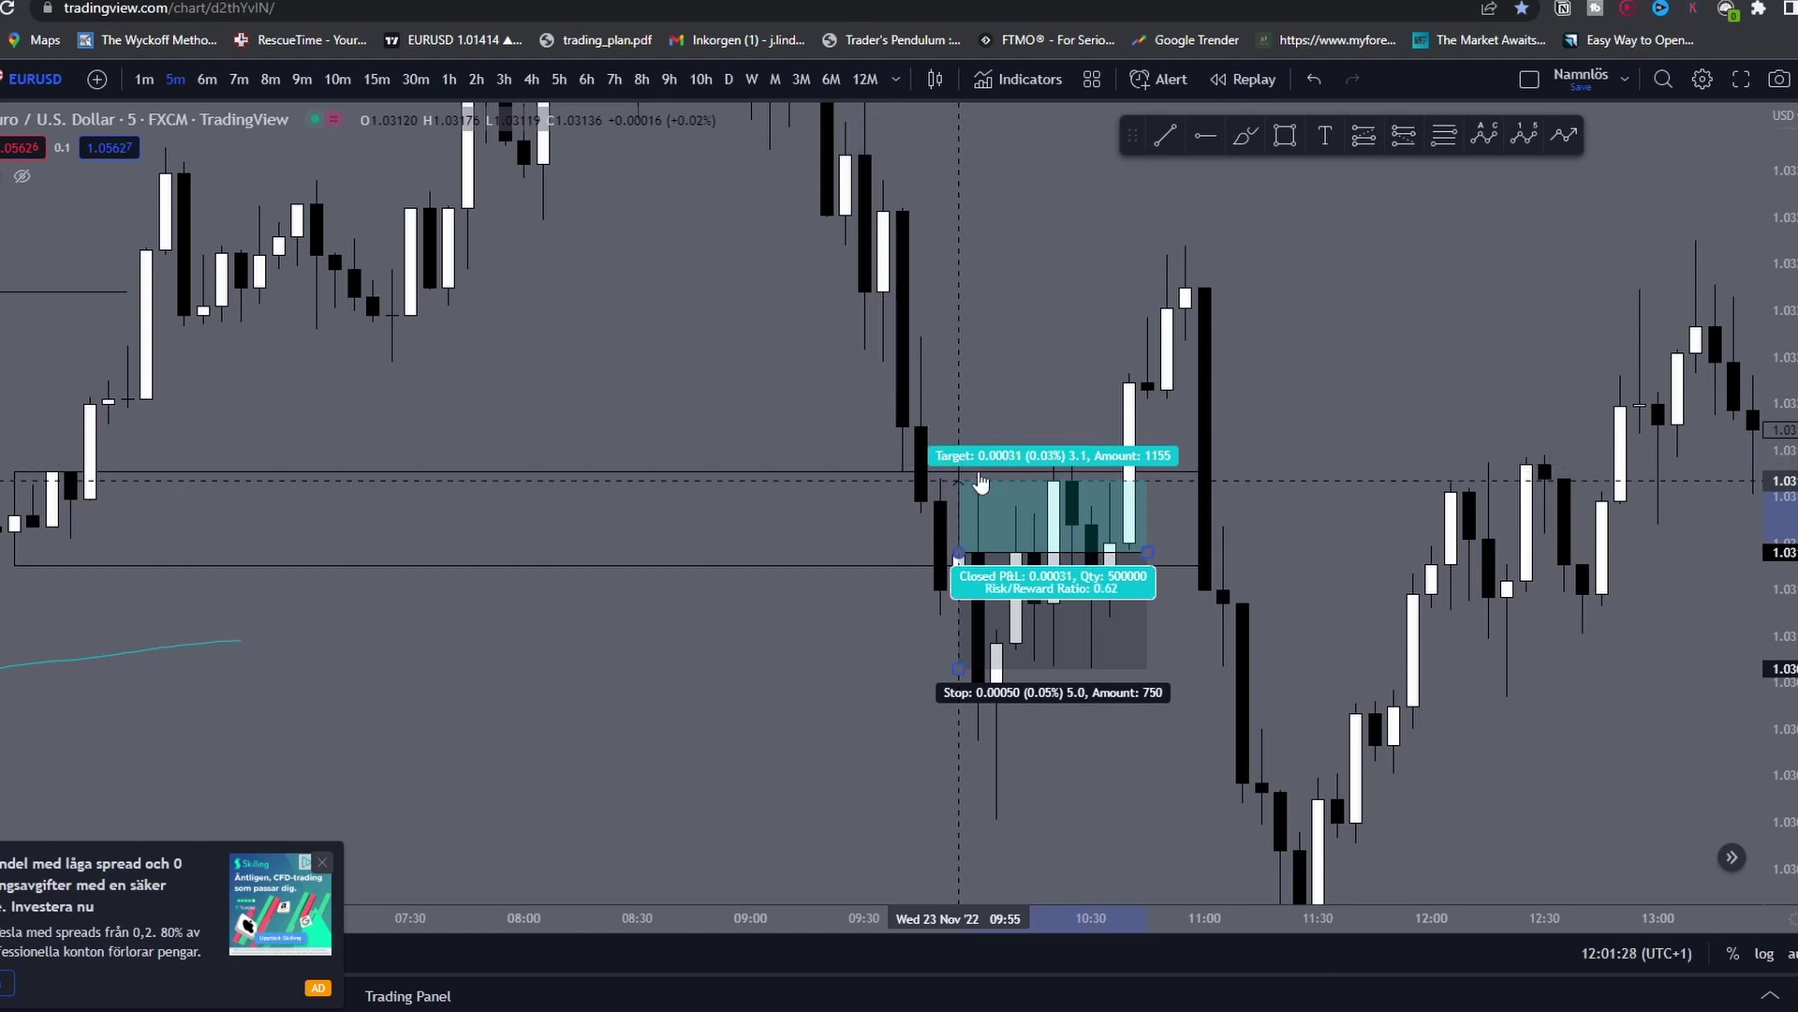
{"action": "left_click", "coordinate": [1020, 400]}
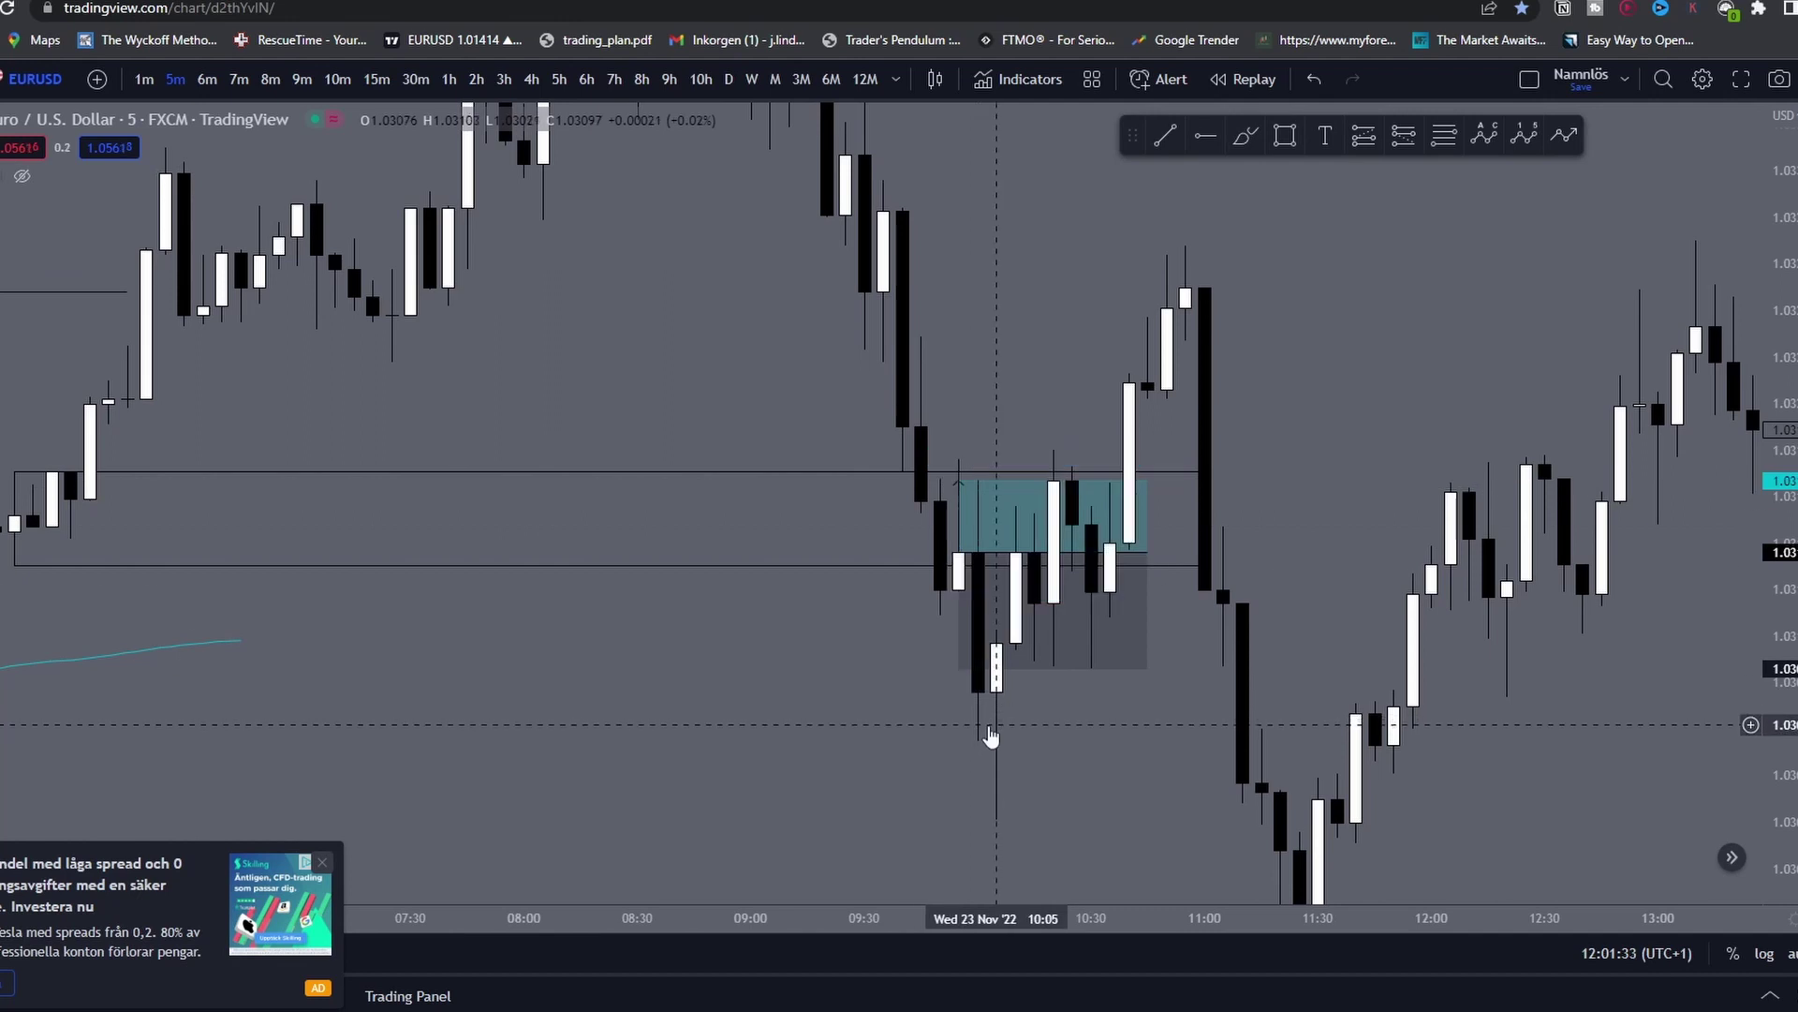
{"action": "left_click_drag", "start_coordinate": [965, 482], "coordinate": [982, 479]}
{"action": "left_click", "coordinate": [1304, 470]}
{"action": "left_click", "coordinate": [1020, 522]}
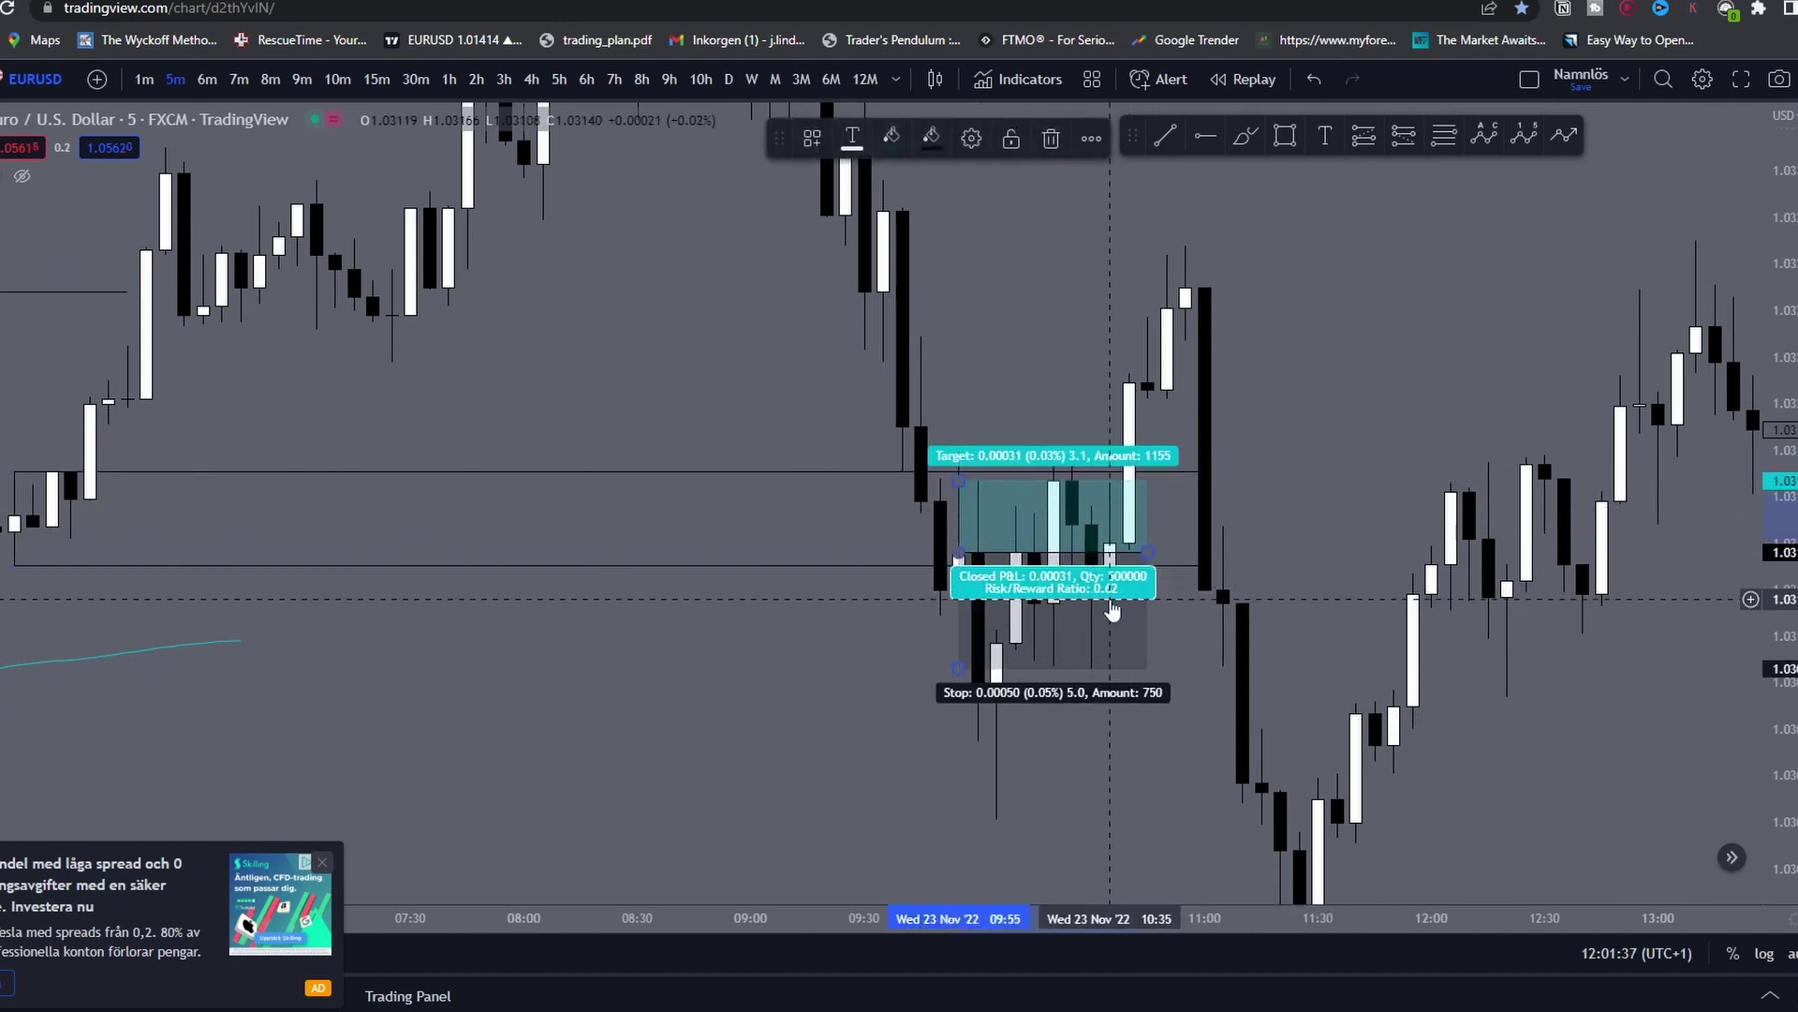
Step: Switch back to Notion and enter 0.62 as the EURUSD row's RR
{"action": "key", "text": "alt+Tab"}
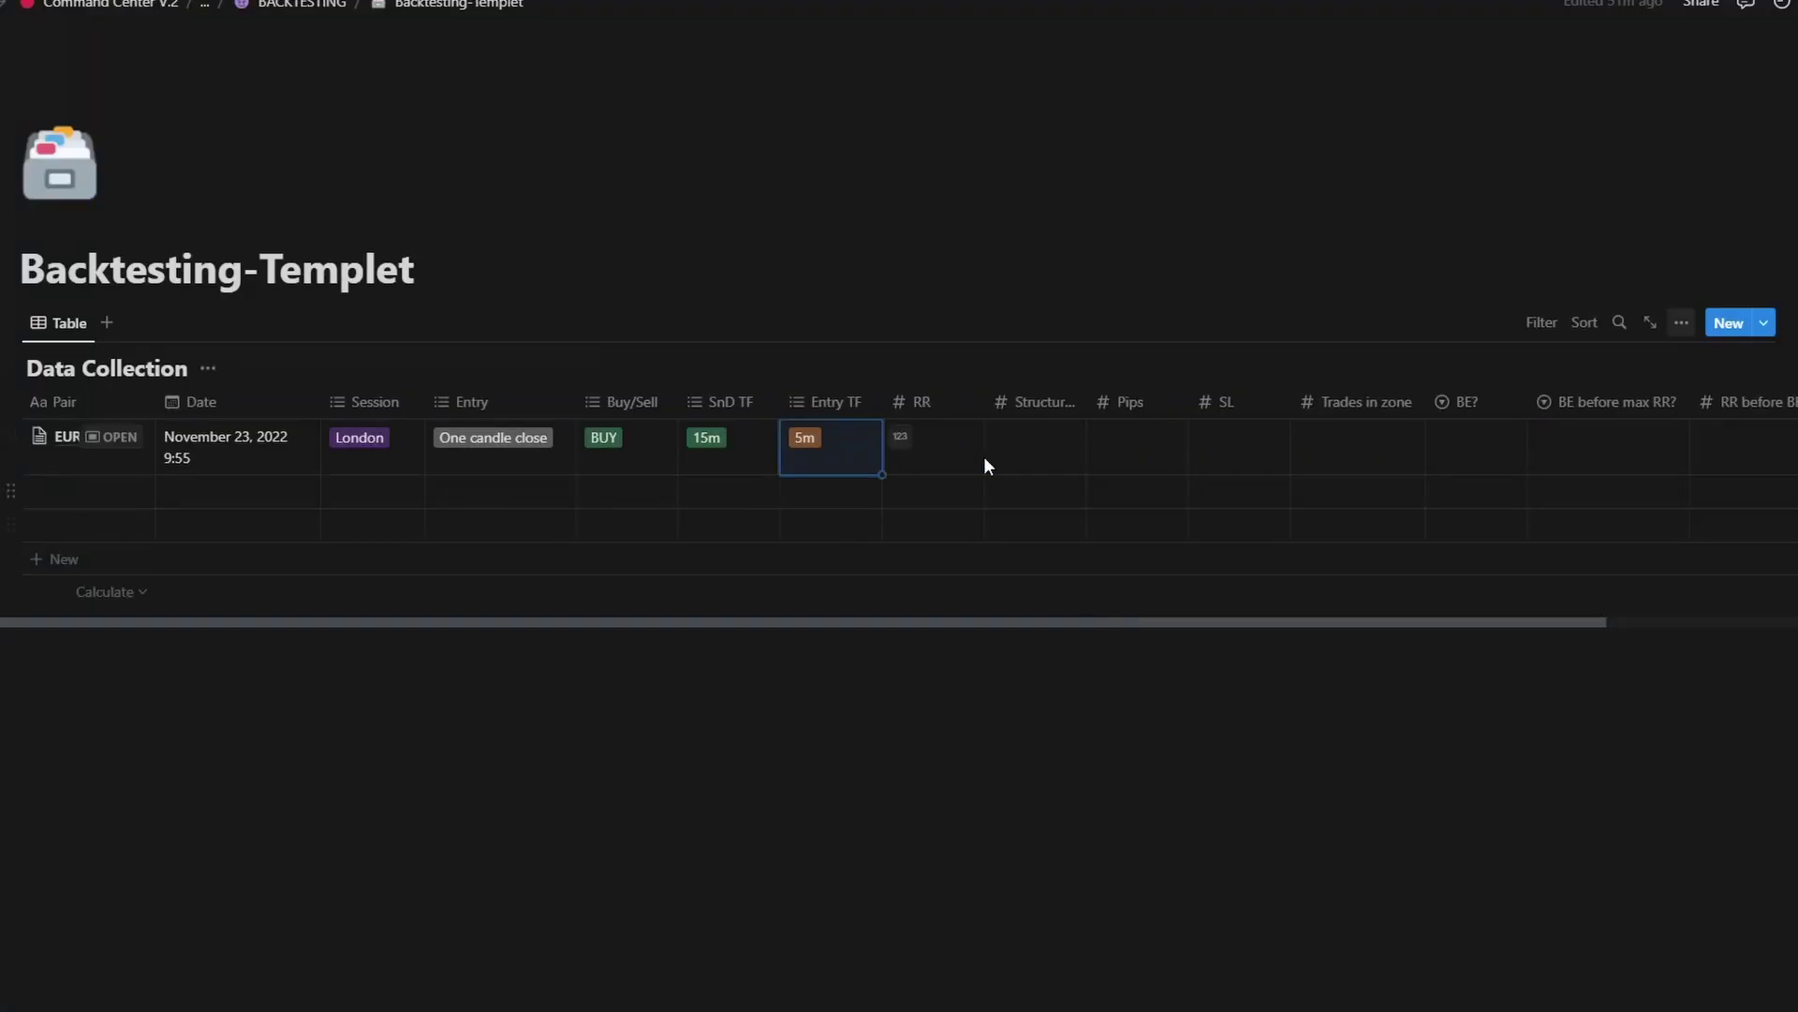
{"action": "left_click", "coordinate": [944, 456]}
{"action": "type", "text": "0.62"}
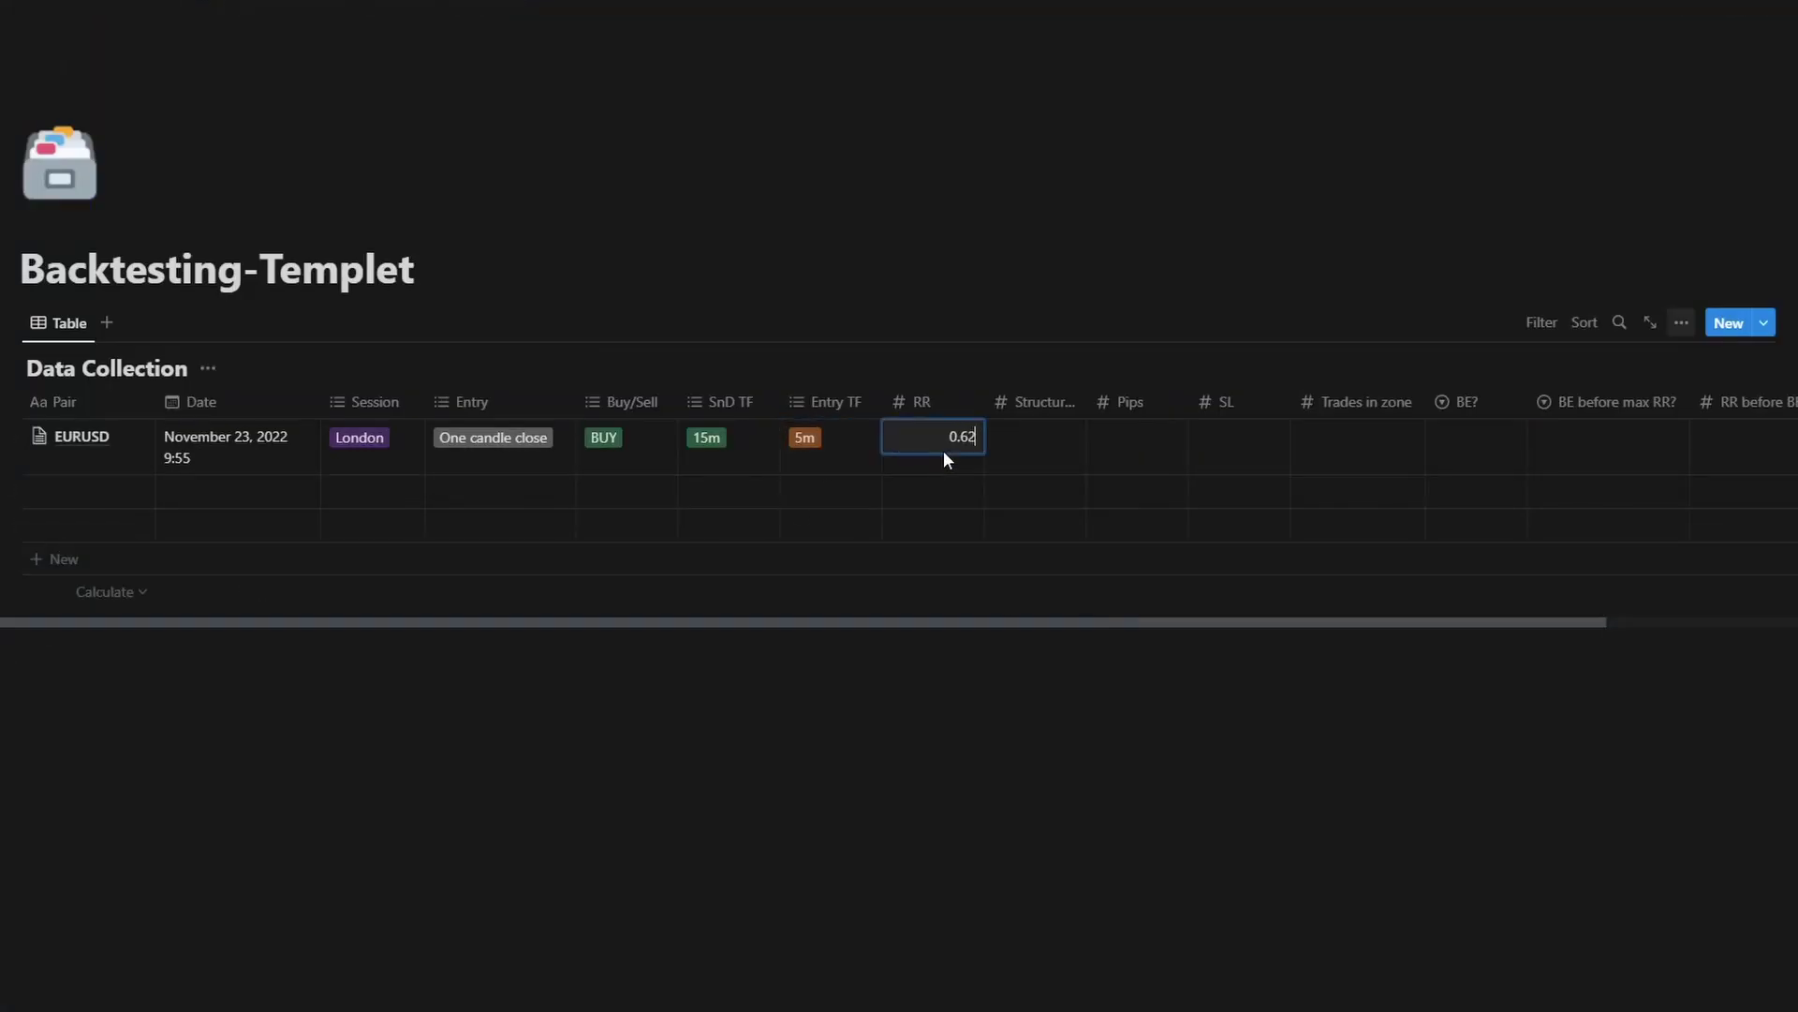
{"action": "key", "text": "alt+Tab"}
{"action": "key", "text": "alt+Tab"}
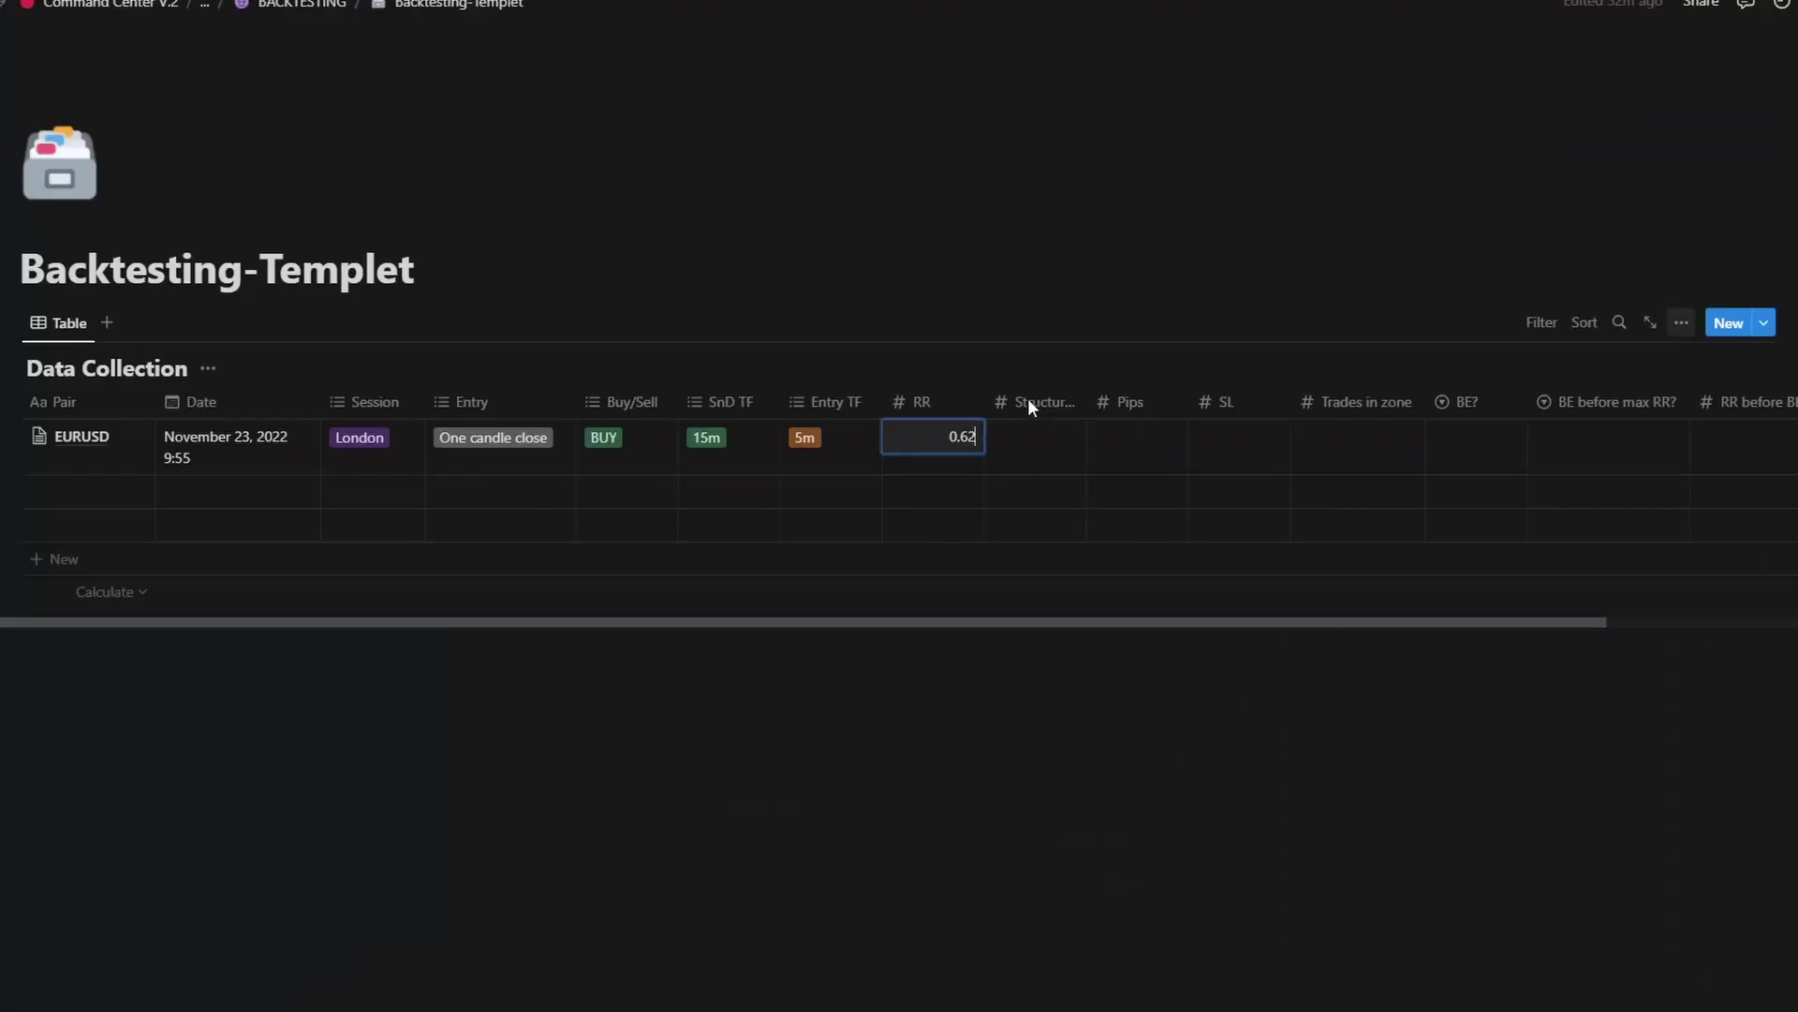
Step: Check the Structure RR property's full name, then extend the long position's target on the TradingView chart to the structure high above the entry
{"action": "left_click", "coordinate": [1036, 403]}
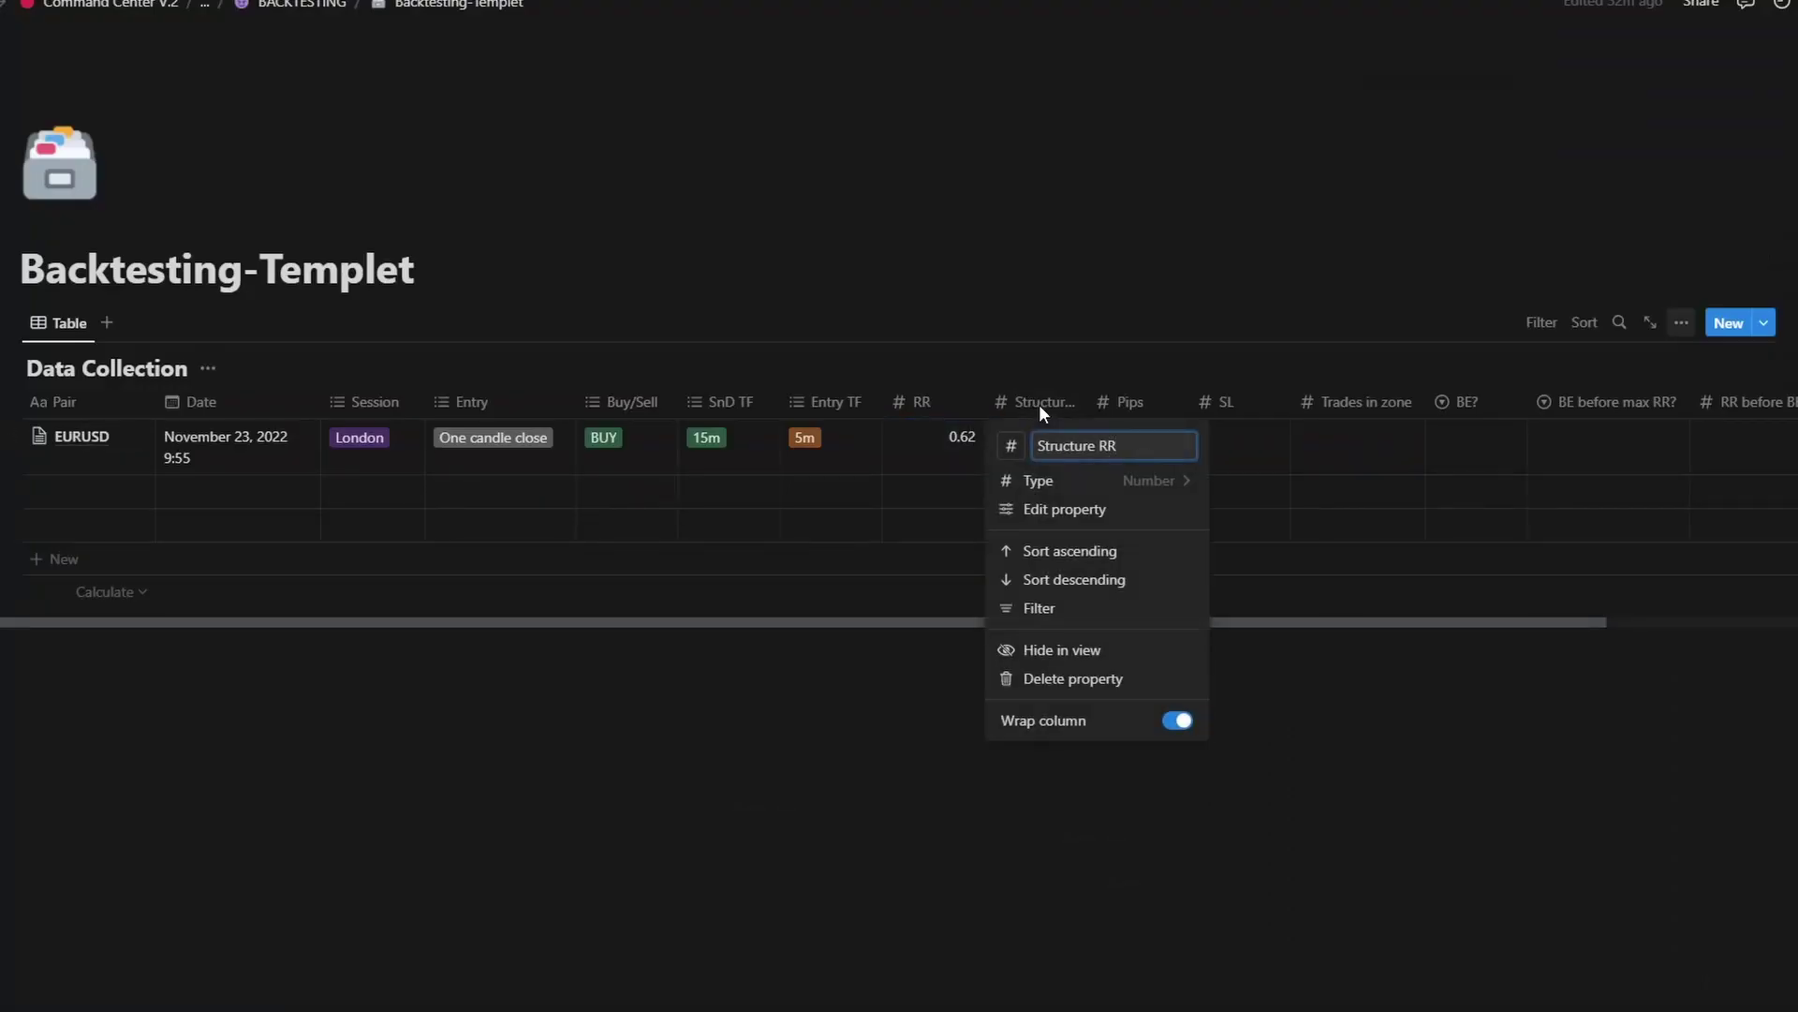
{"action": "key", "text": "alt+Tab"}
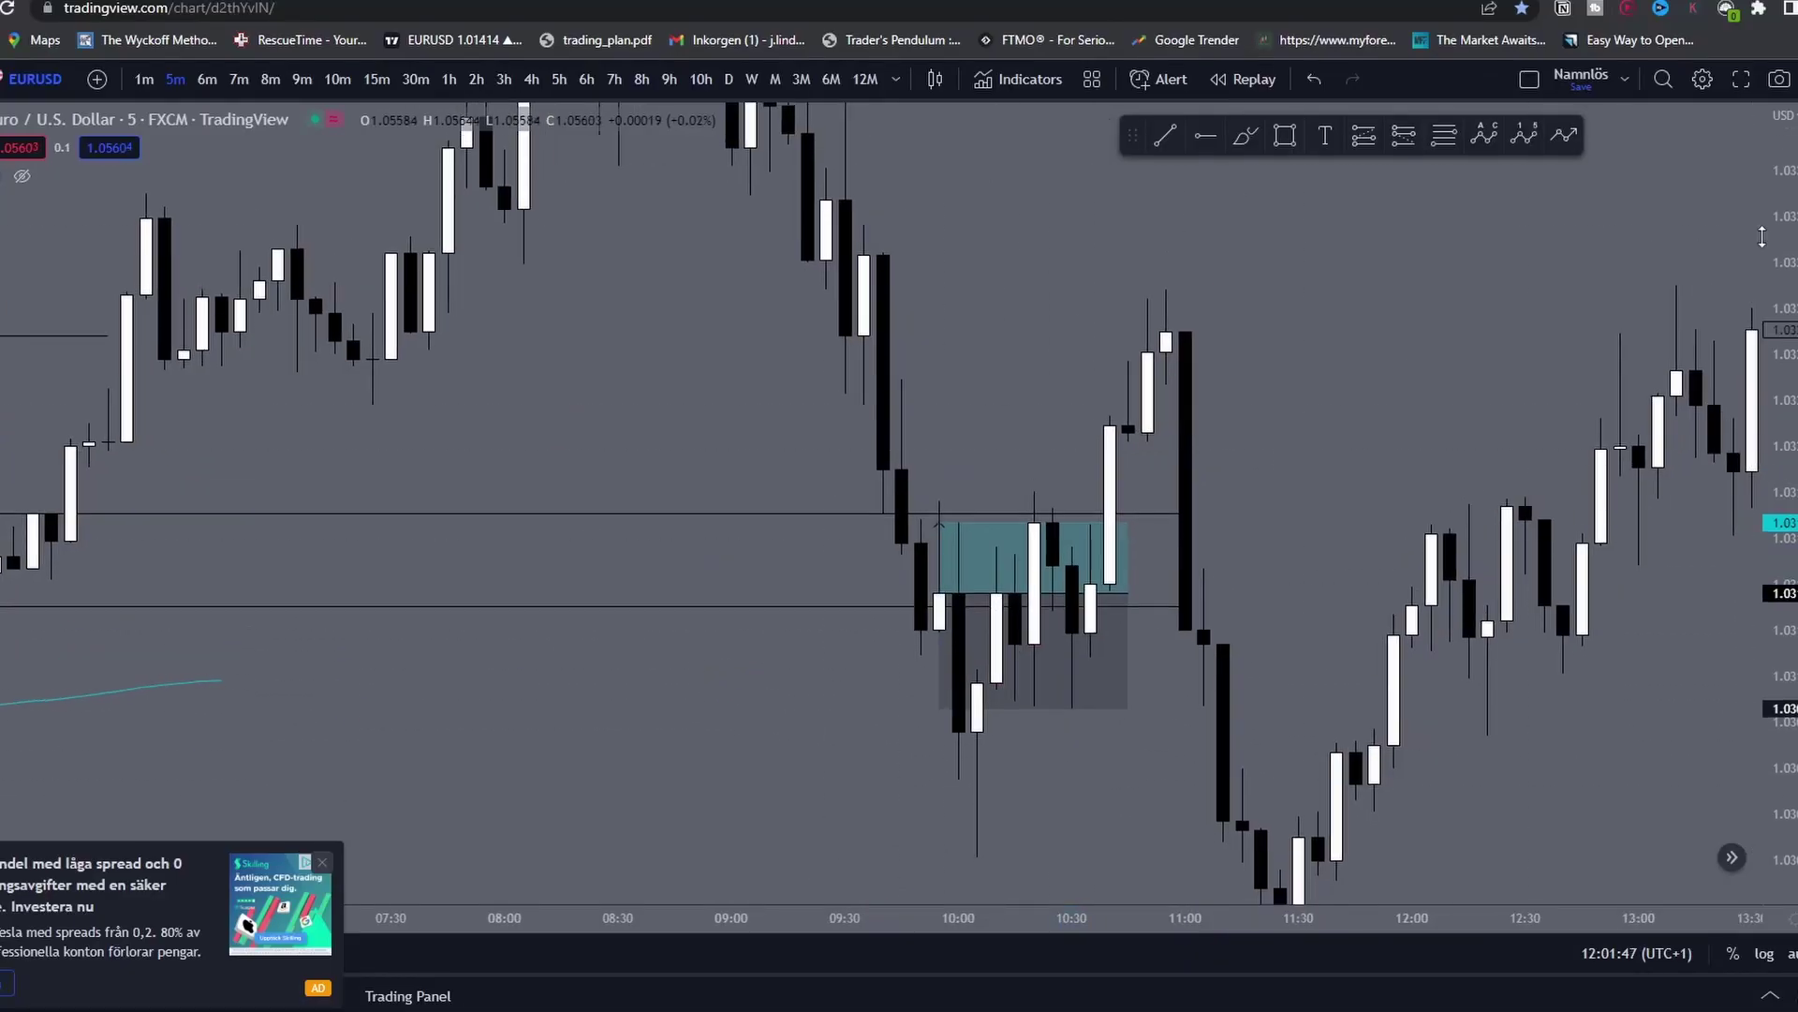
{"action": "left_click_drag", "start_coordinate": [1762, 236], "coordinate": [1762, 669]}
{"action": "scroll", "coordinate": [1313, 398], "scroll_direction": "down", "scroll_amount": 5}
{"action": "left_click_drag", "start_coordinate": [1325, 385], "coordinate": [1251, 472]}
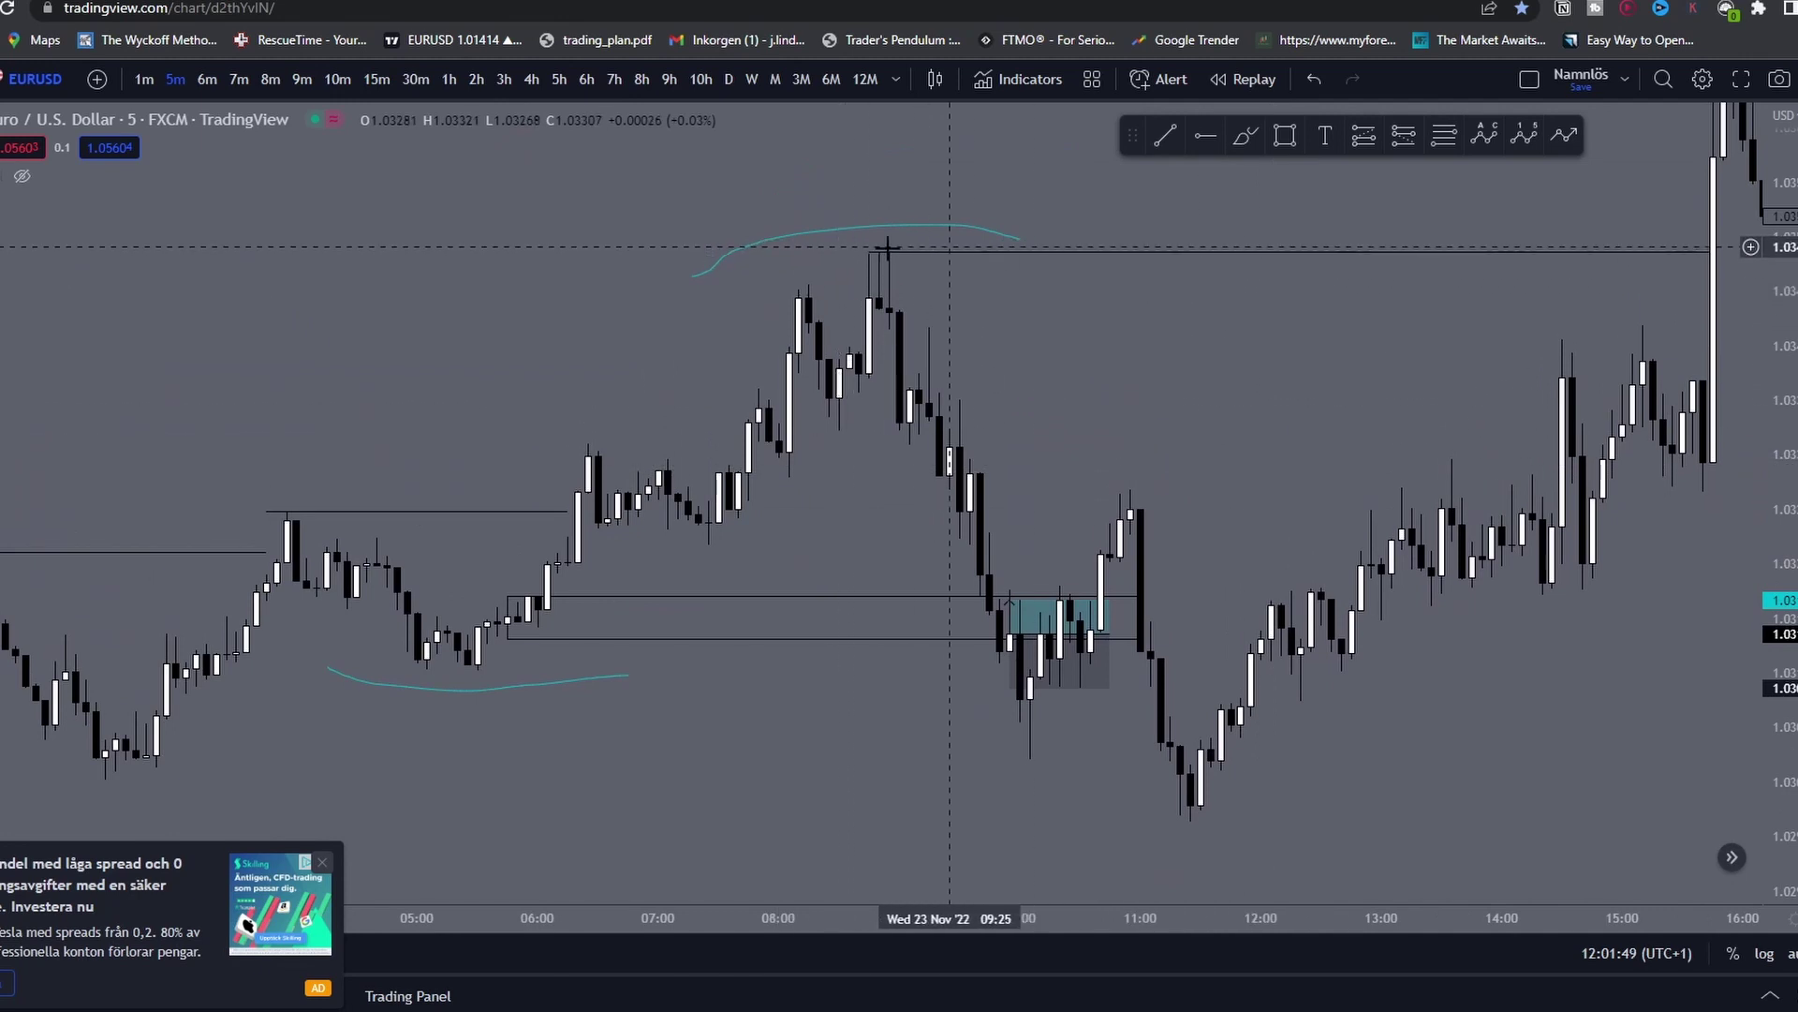
{"action": "left_click_drag", "start_coordinate": [1009, 598], "coordinate": [884, 251]}
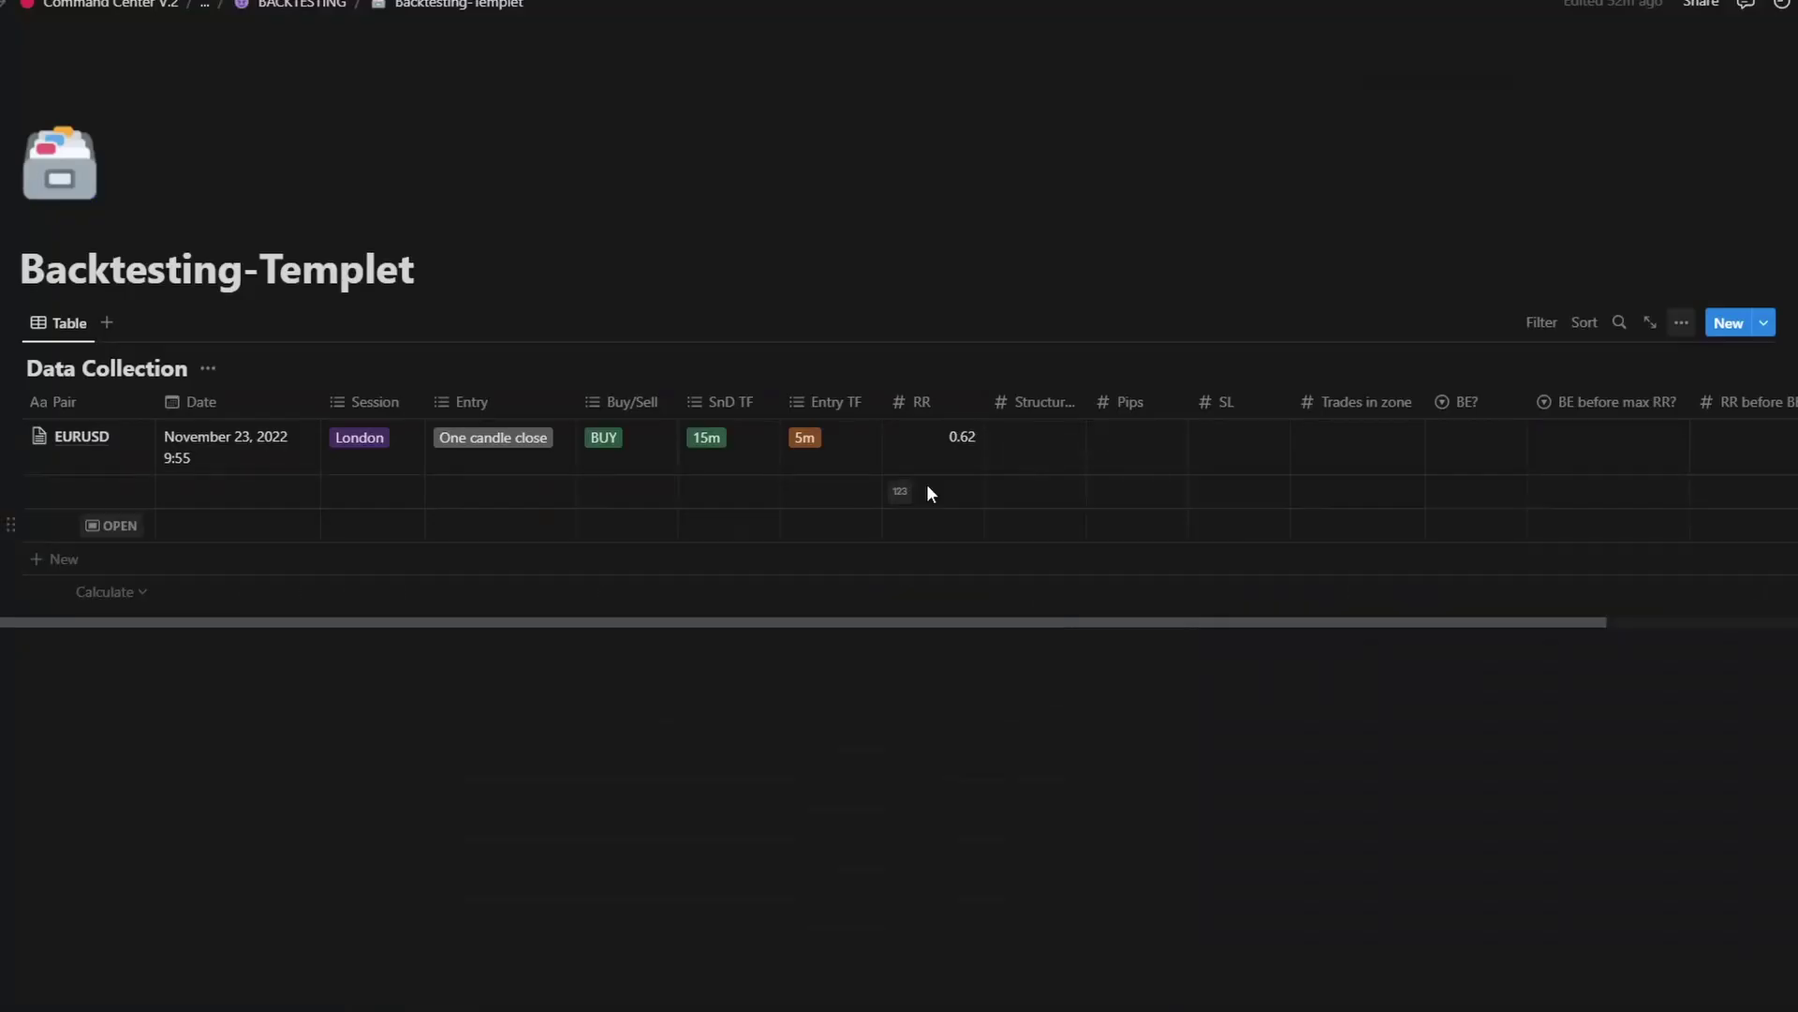
Step: Enter 7 as the EURUSD row's Structure RR, then restore the long position's target to about 3.1 pips on the TradingView chart
{"action": "left_click", "coordinate": [1063, 432]}
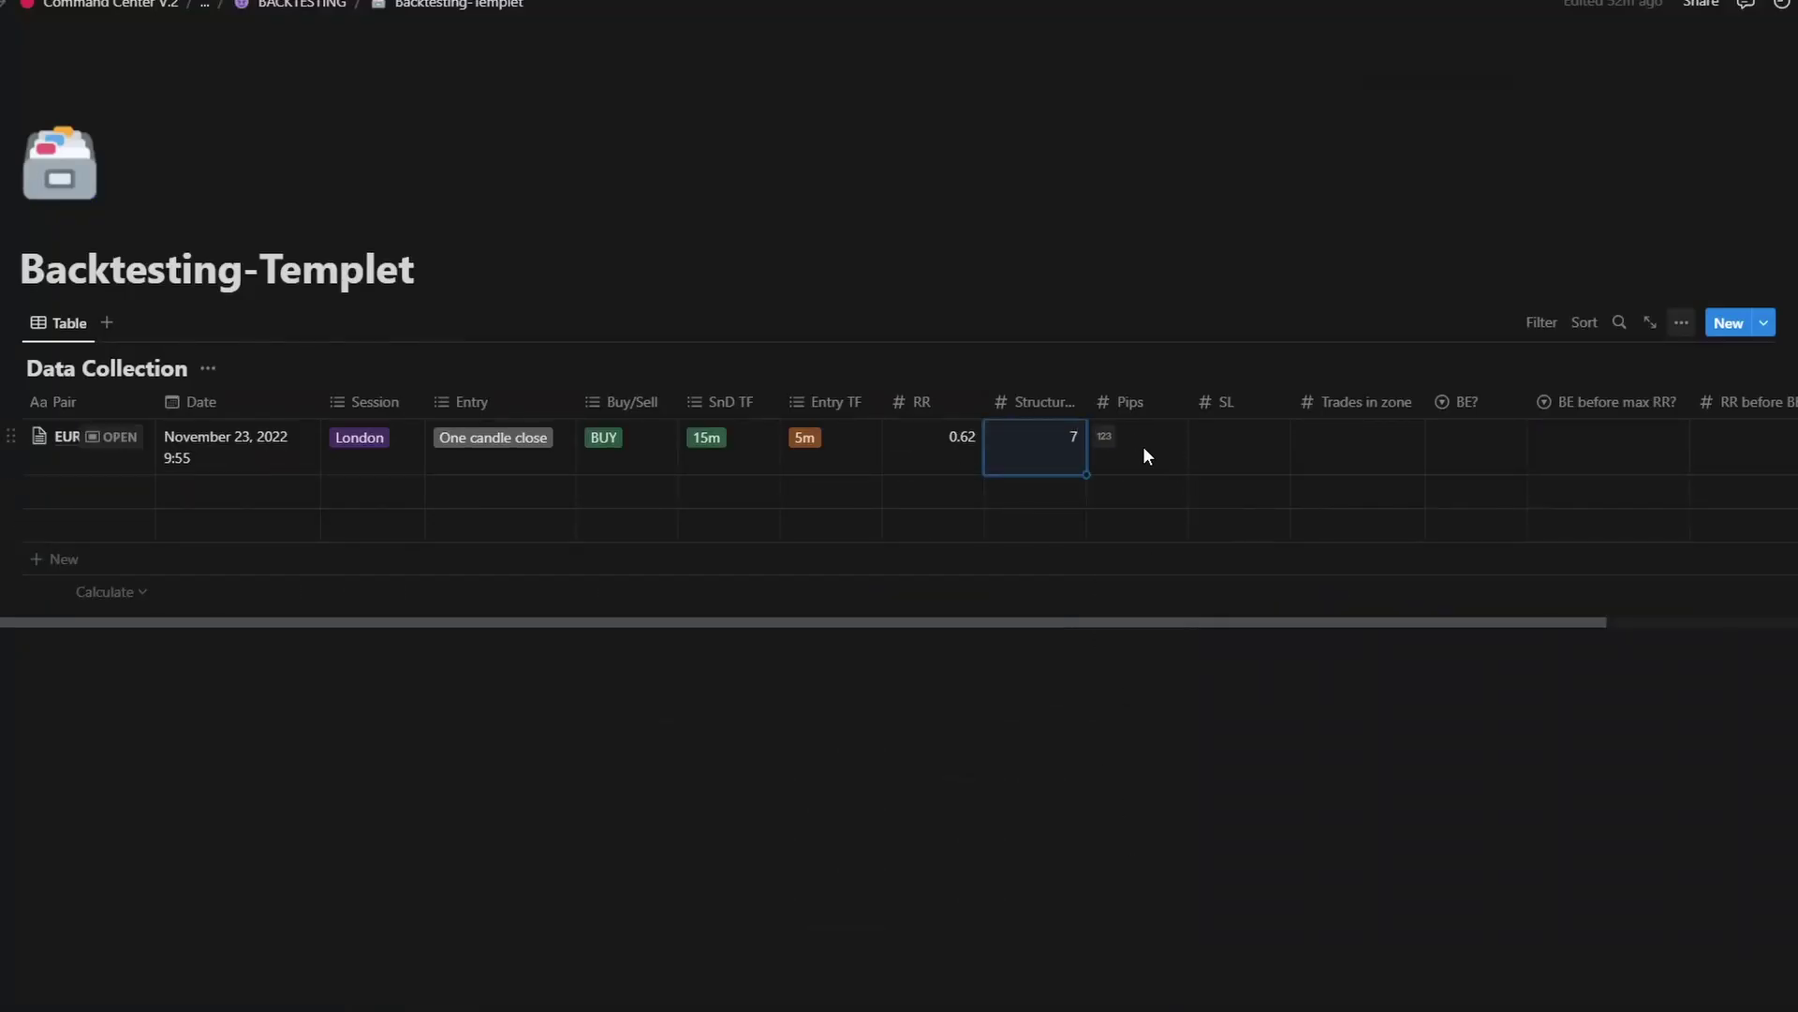
{"action": "key", "text": "alt+Tab"}
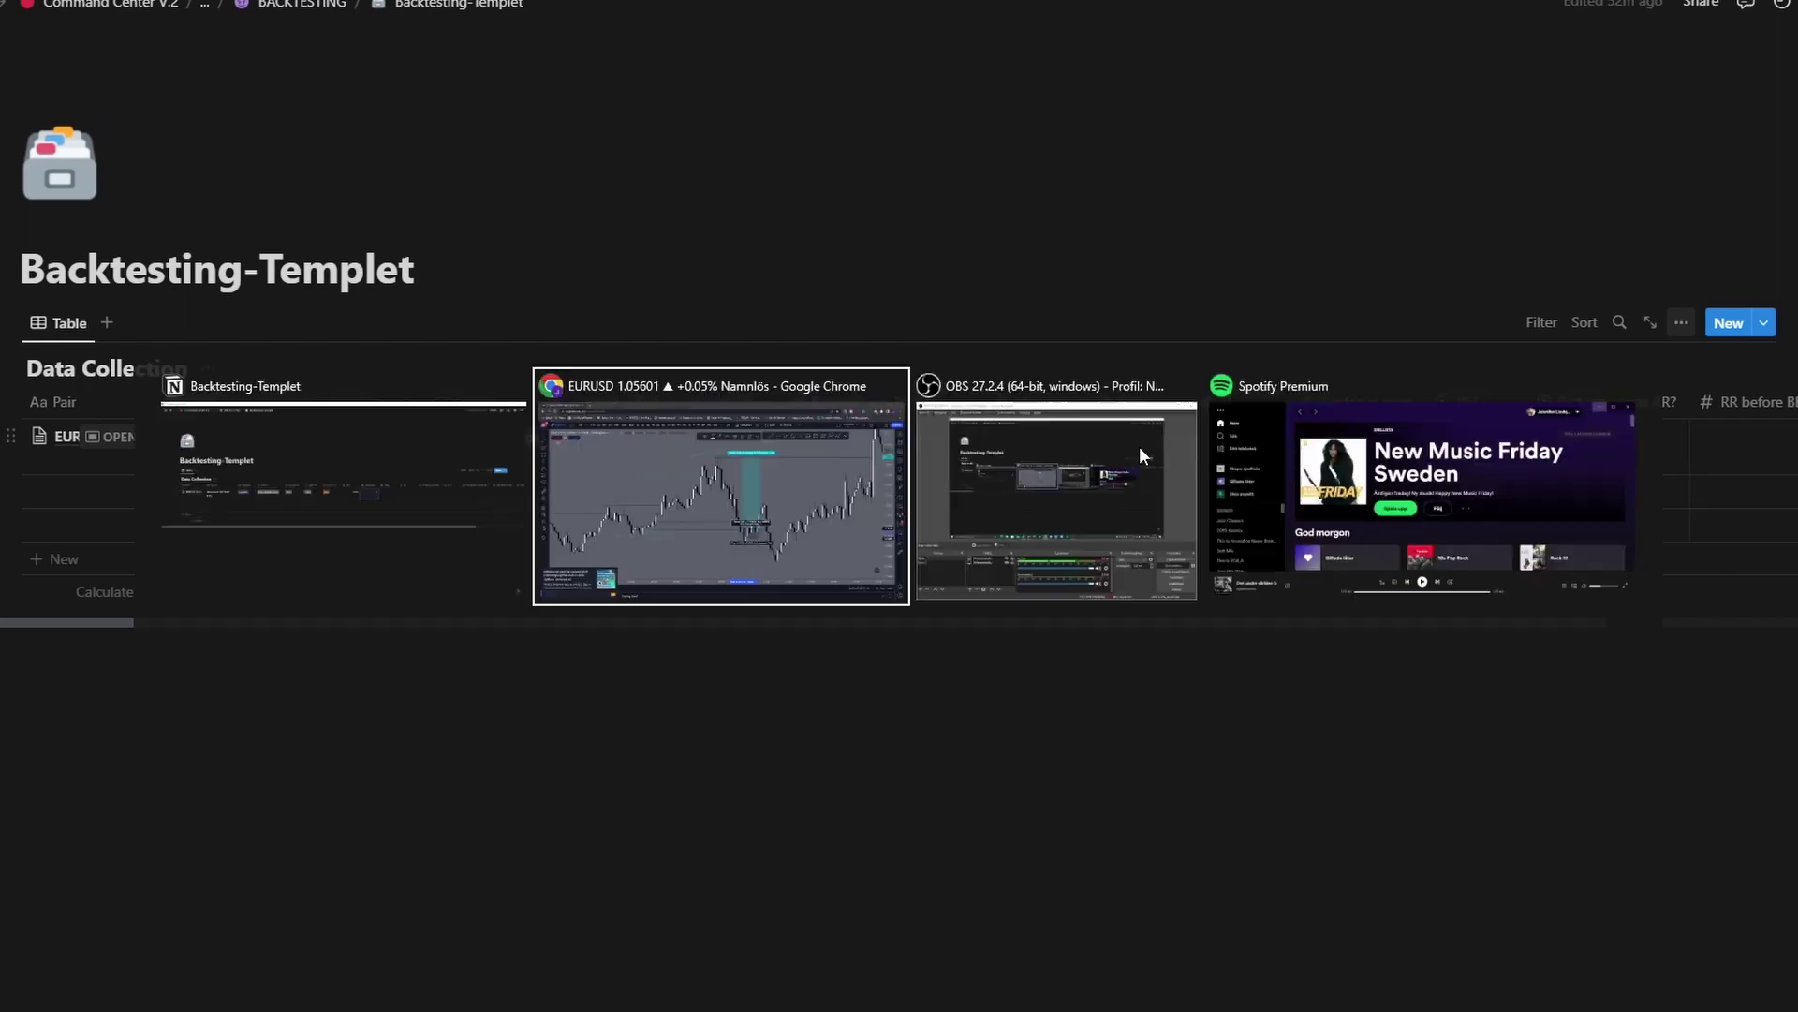
{"action": "left_click_drag", "start_coordinate": [1017, 253], "coordinate": [1020, 596]}
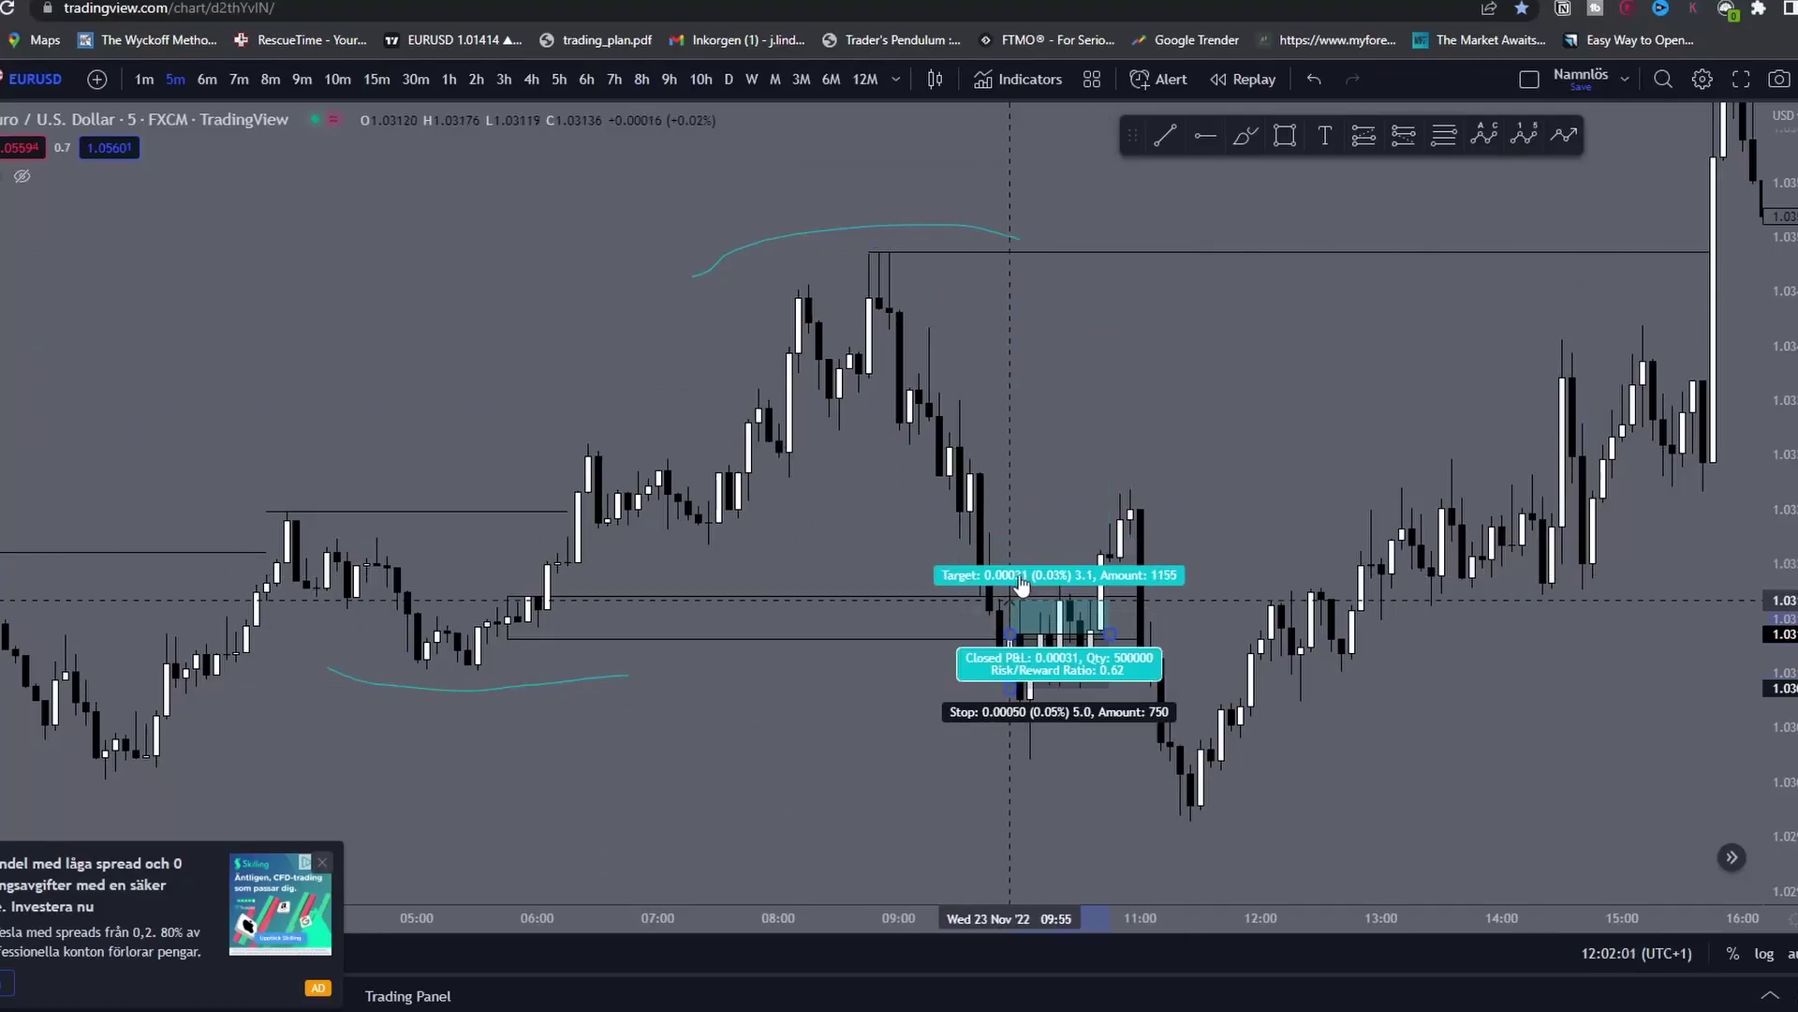
{"action": "left_click", "coordinate": [1281, 548]}
{"action": "left_click_drag", "start_coordinate": [1782, 749], "coordinate": [1782, 468]}
{"action": "scroll", "coordinate": [1312, 478], "scroll_direction": "up", "scroll_amount": 4}
{"action": "left_click_drag", "start_coordinate": [1039, 590], "coordinate": [1299, 453]}
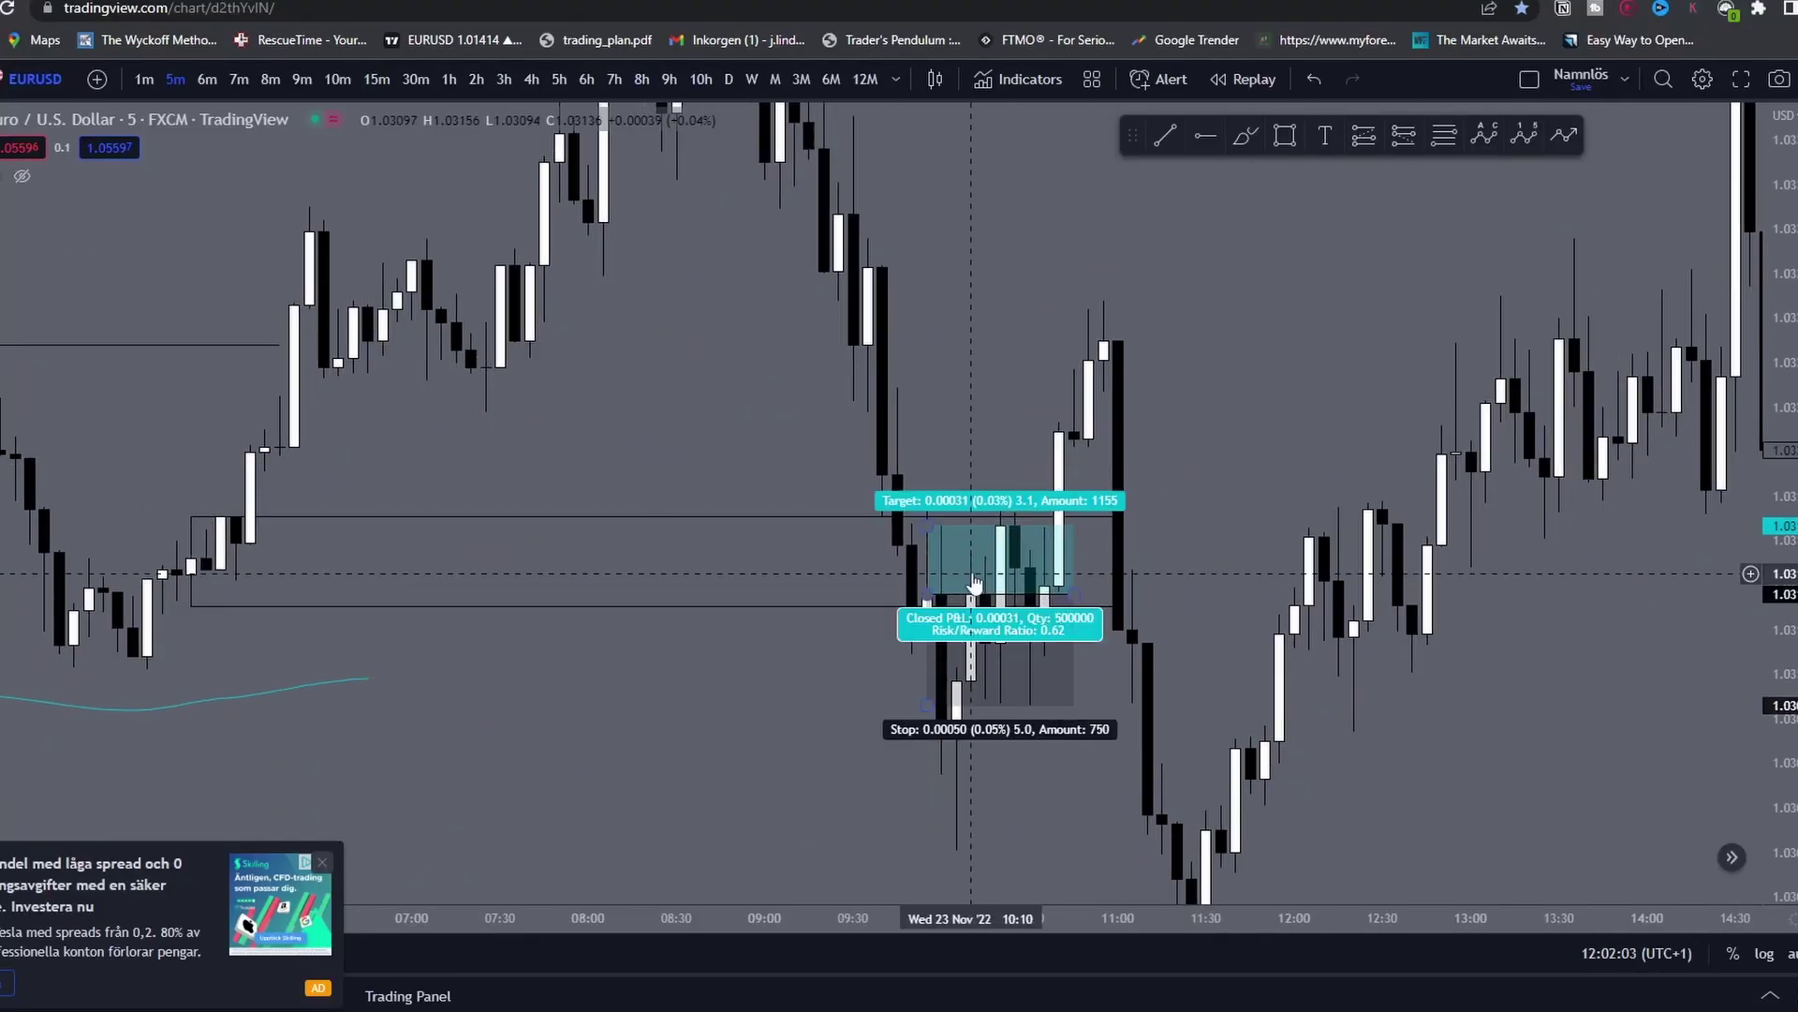
{"action": "left_click", "coordinate": [1024, 518]}
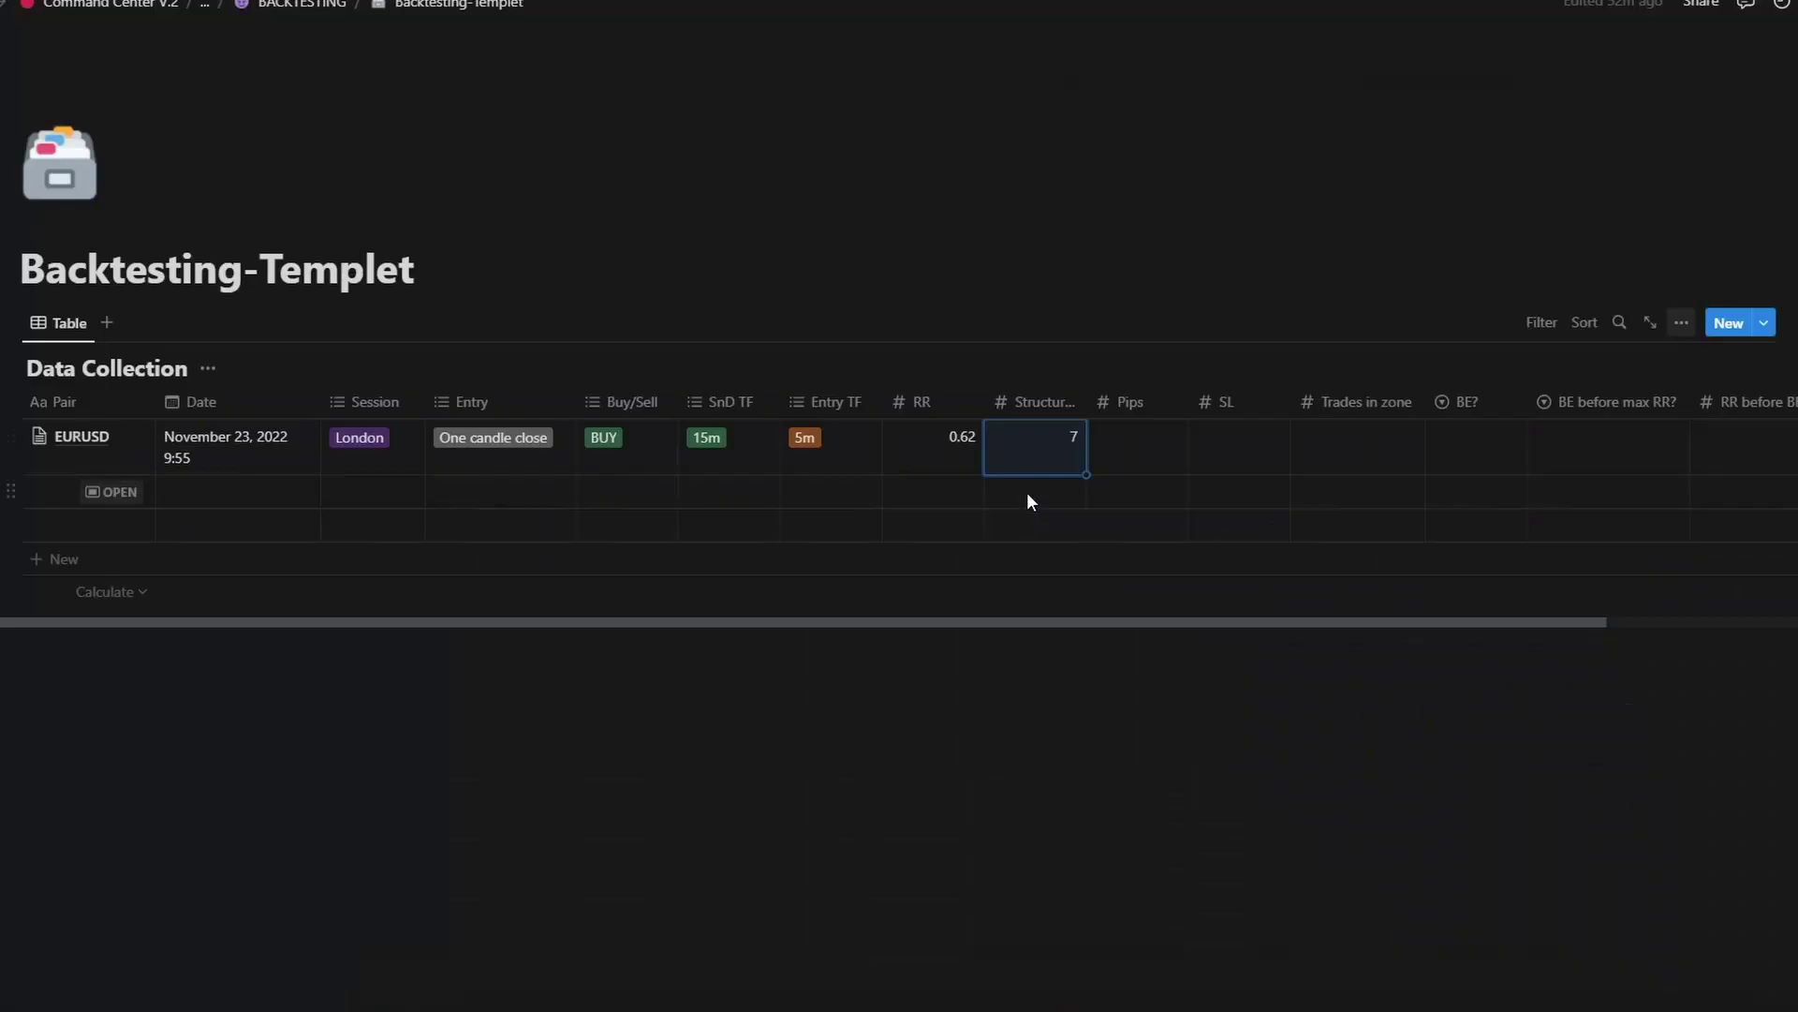
Step: Back in Notion, set the EURUSD row's Pips to 3.1 and its SL to 5
{"action": "left_click", "coordinate": [1136, 438]}
{"action": "type", "text": "3.1"}
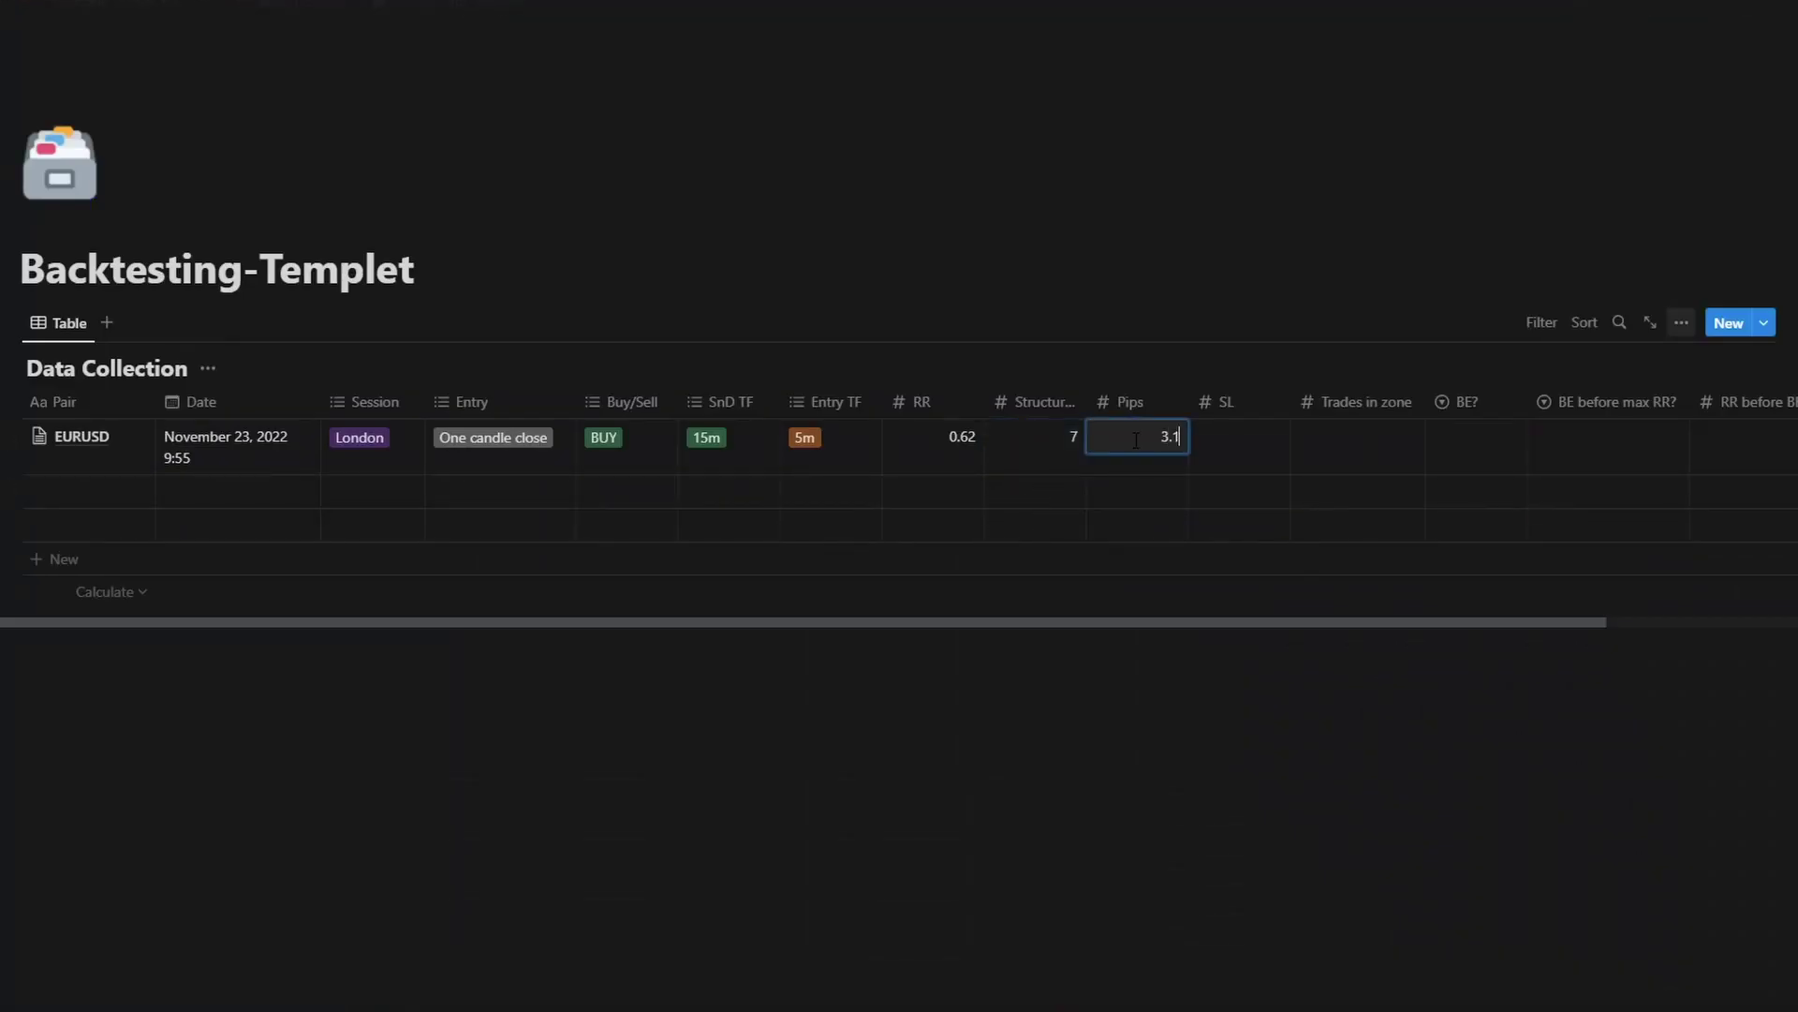
{"action": "key", "text": "Tab"}
{"action": "type", "text": "5"}
{"action": "key", "text": "Tab"}
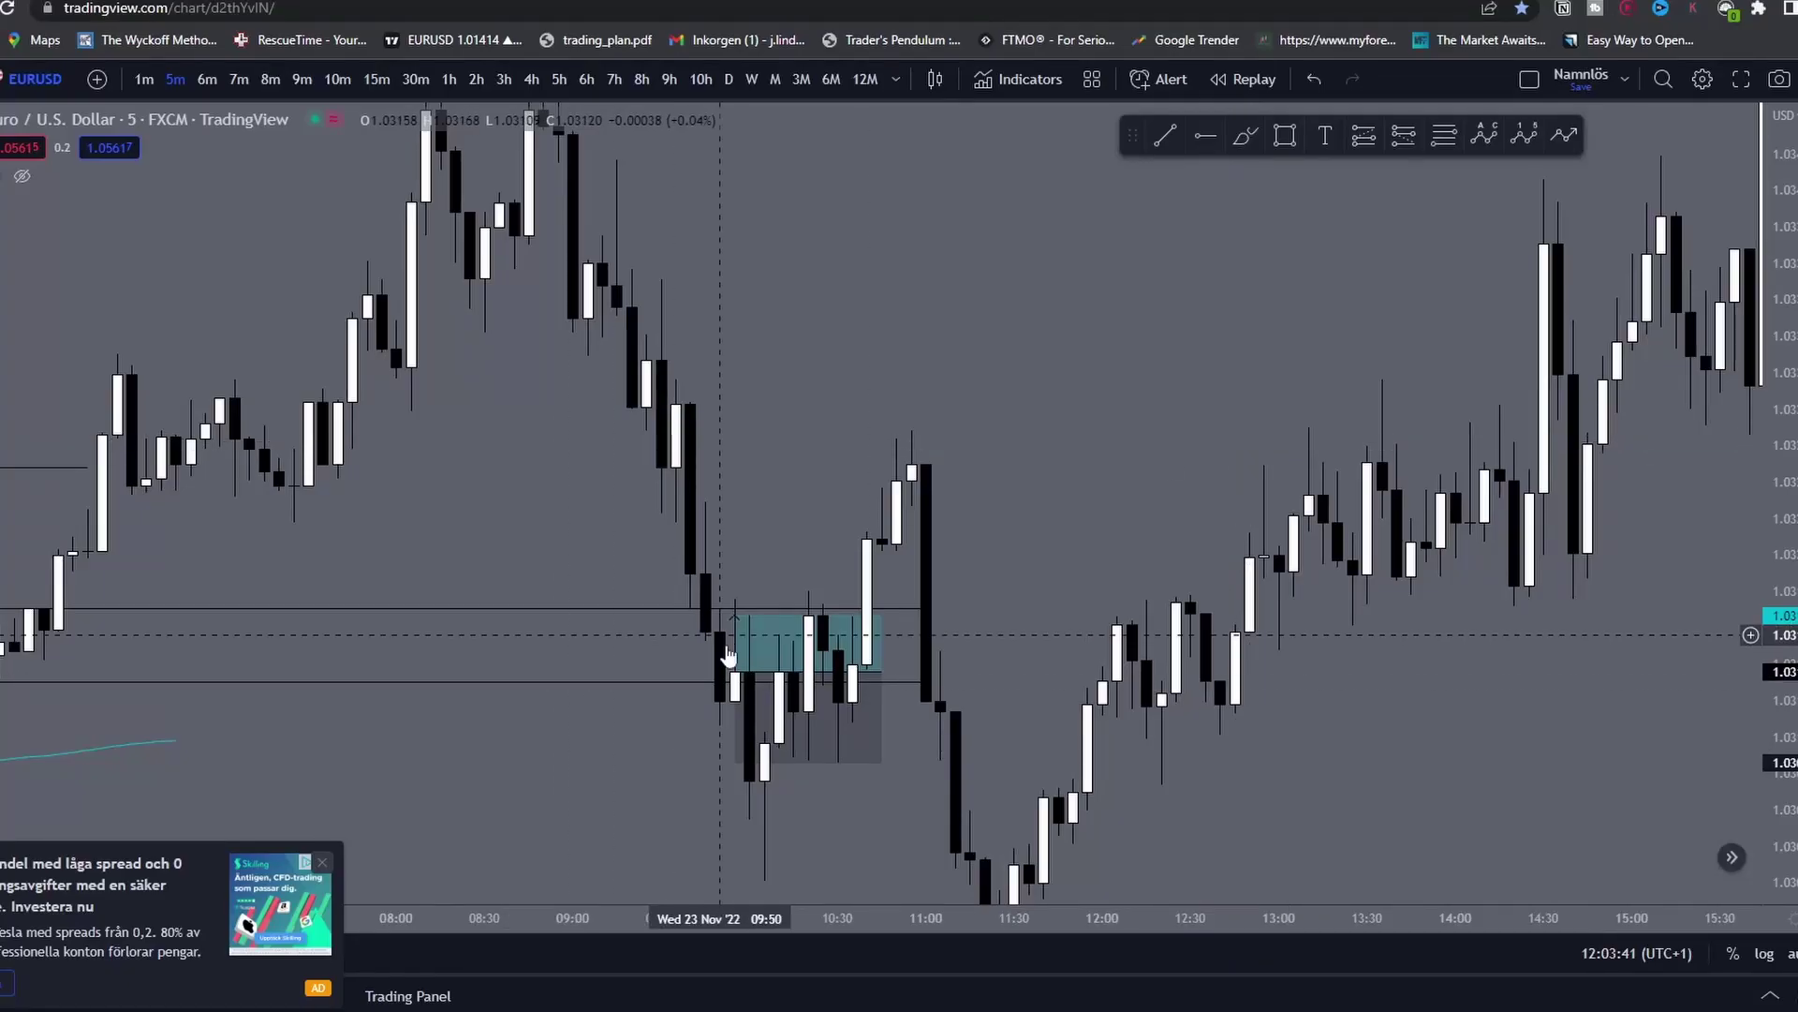
Step: Set the EURUSD row's Trades in zone to 0 and both BE? and BE before max RR? to NO
{"action": "left_click", "coordinate": [730, 656]}
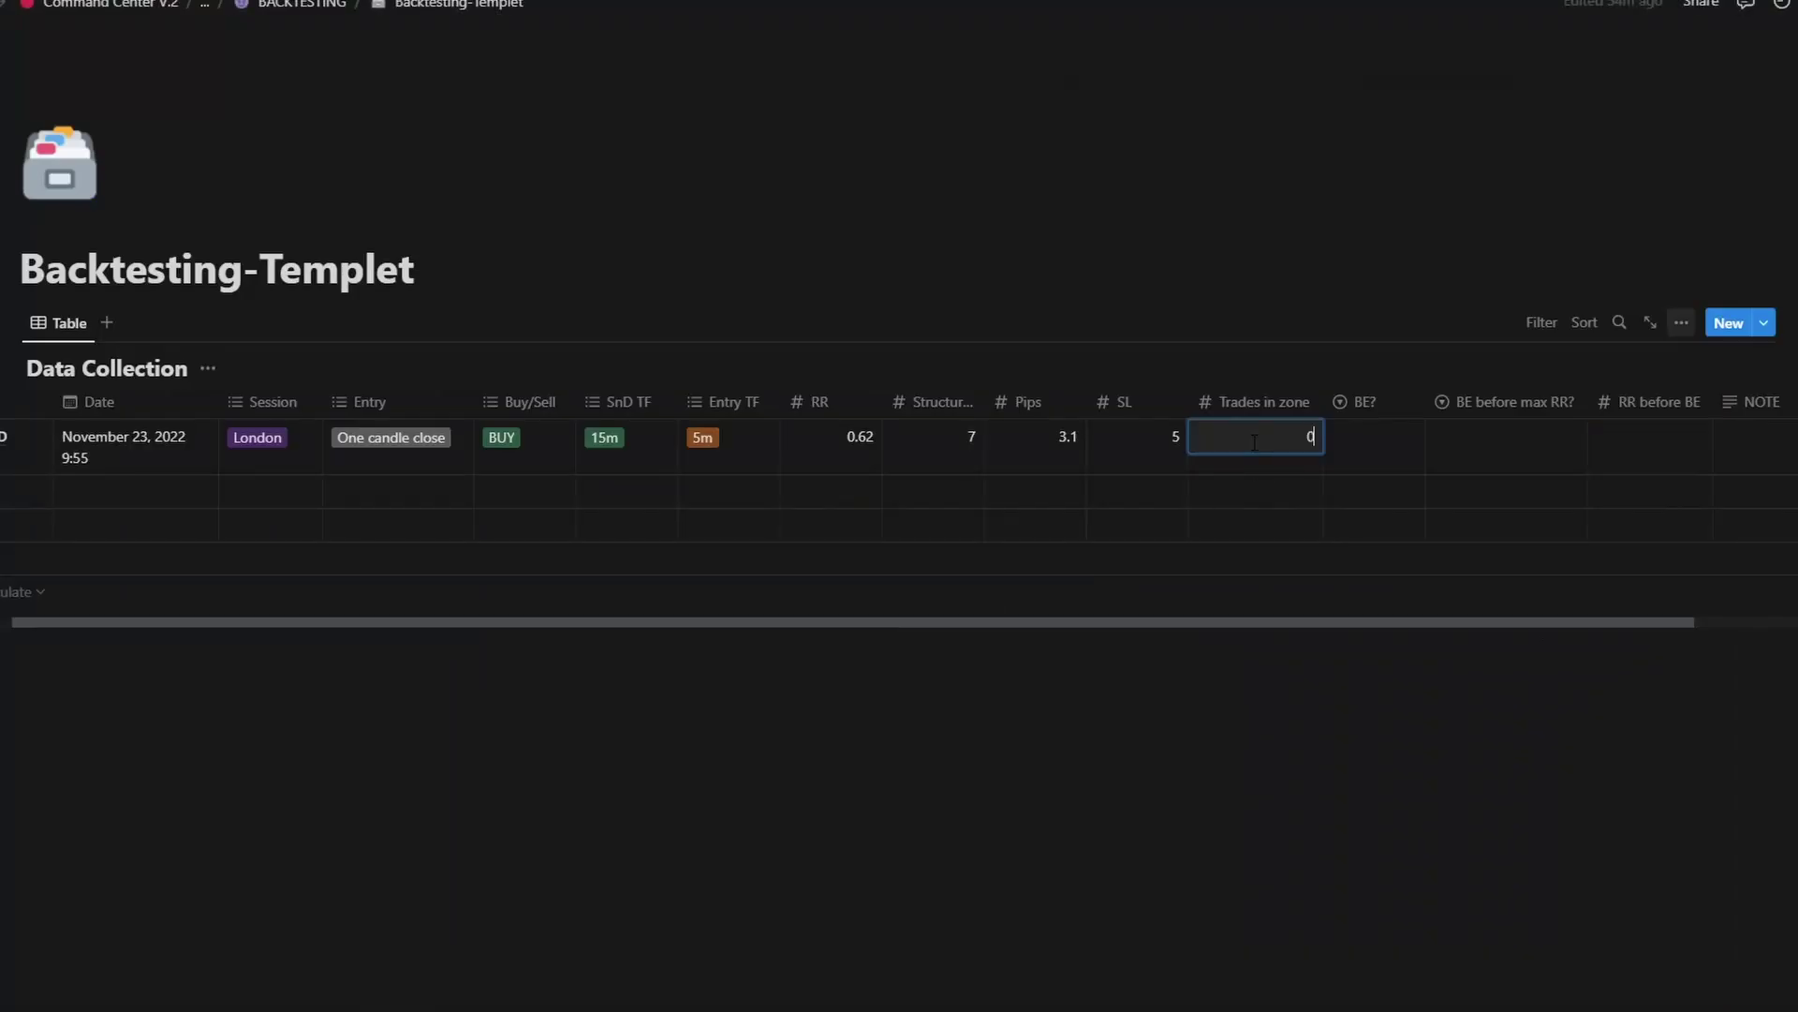
{"action": "left_click", "coordinate": [1371, 436]}
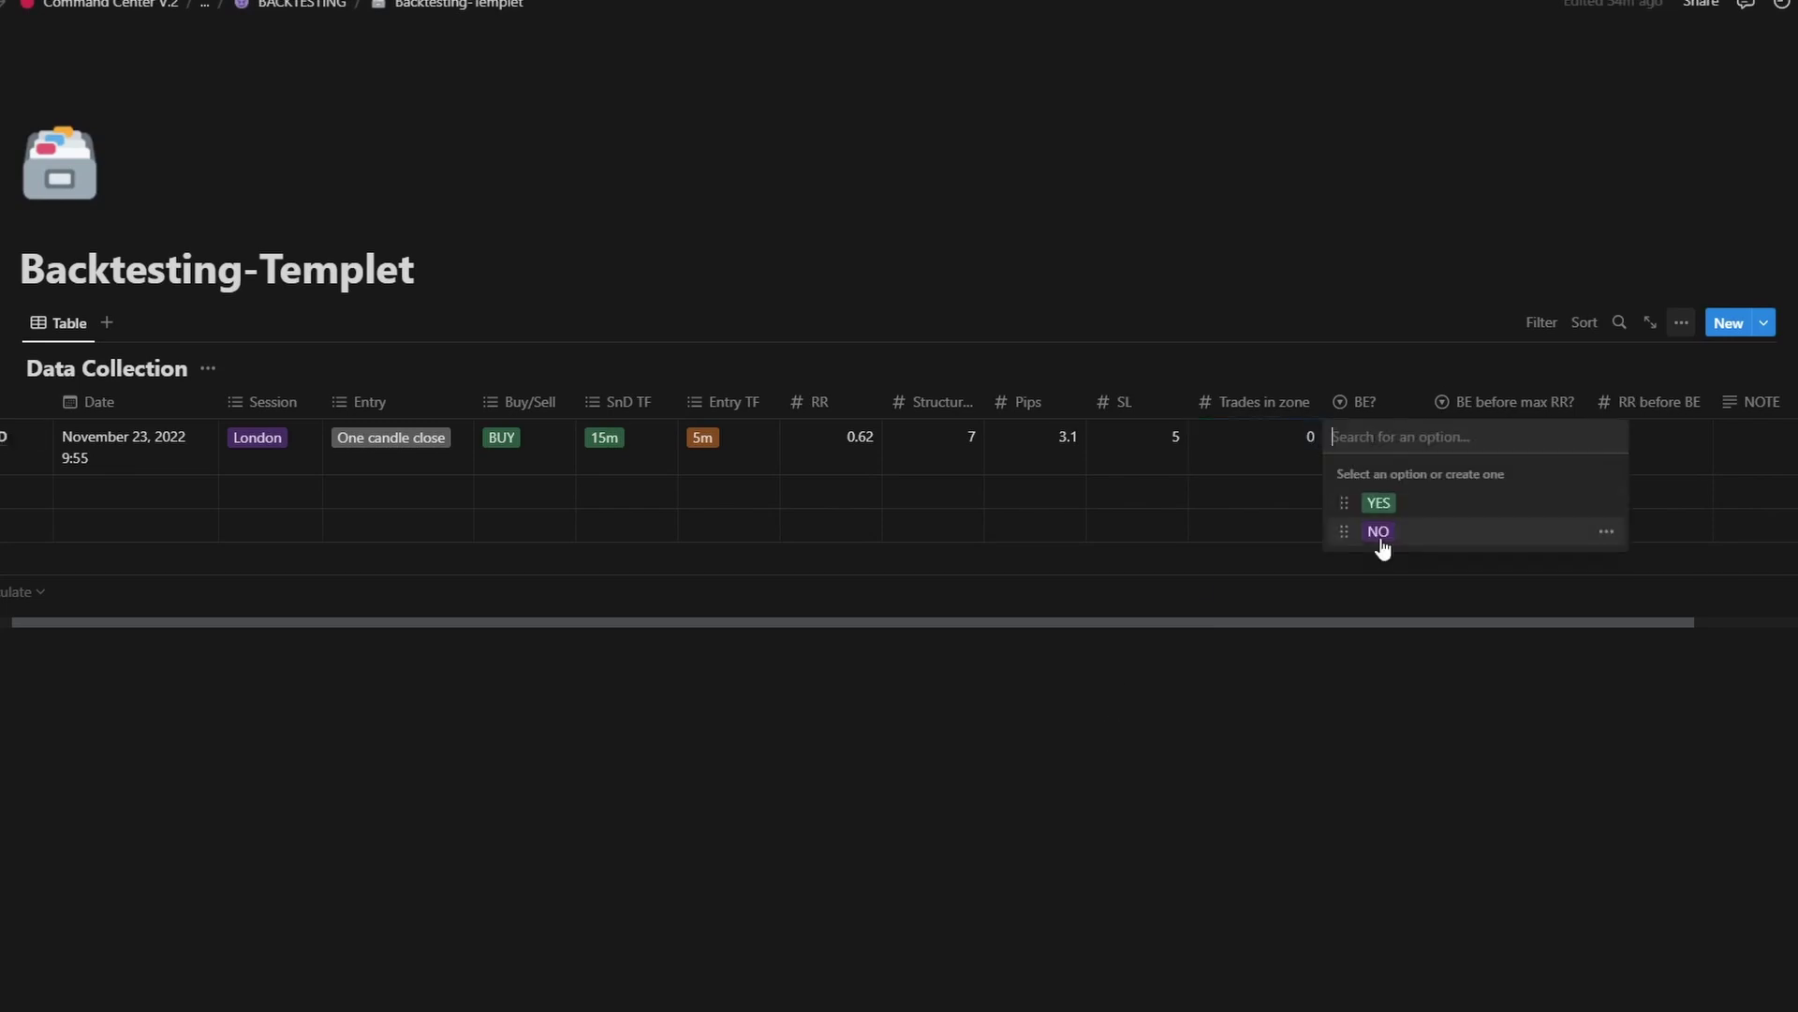
{"action": "left_click", "coordinate": [1380, 534]}
{"action": "left_click", "coordinate": [1486, 446]}
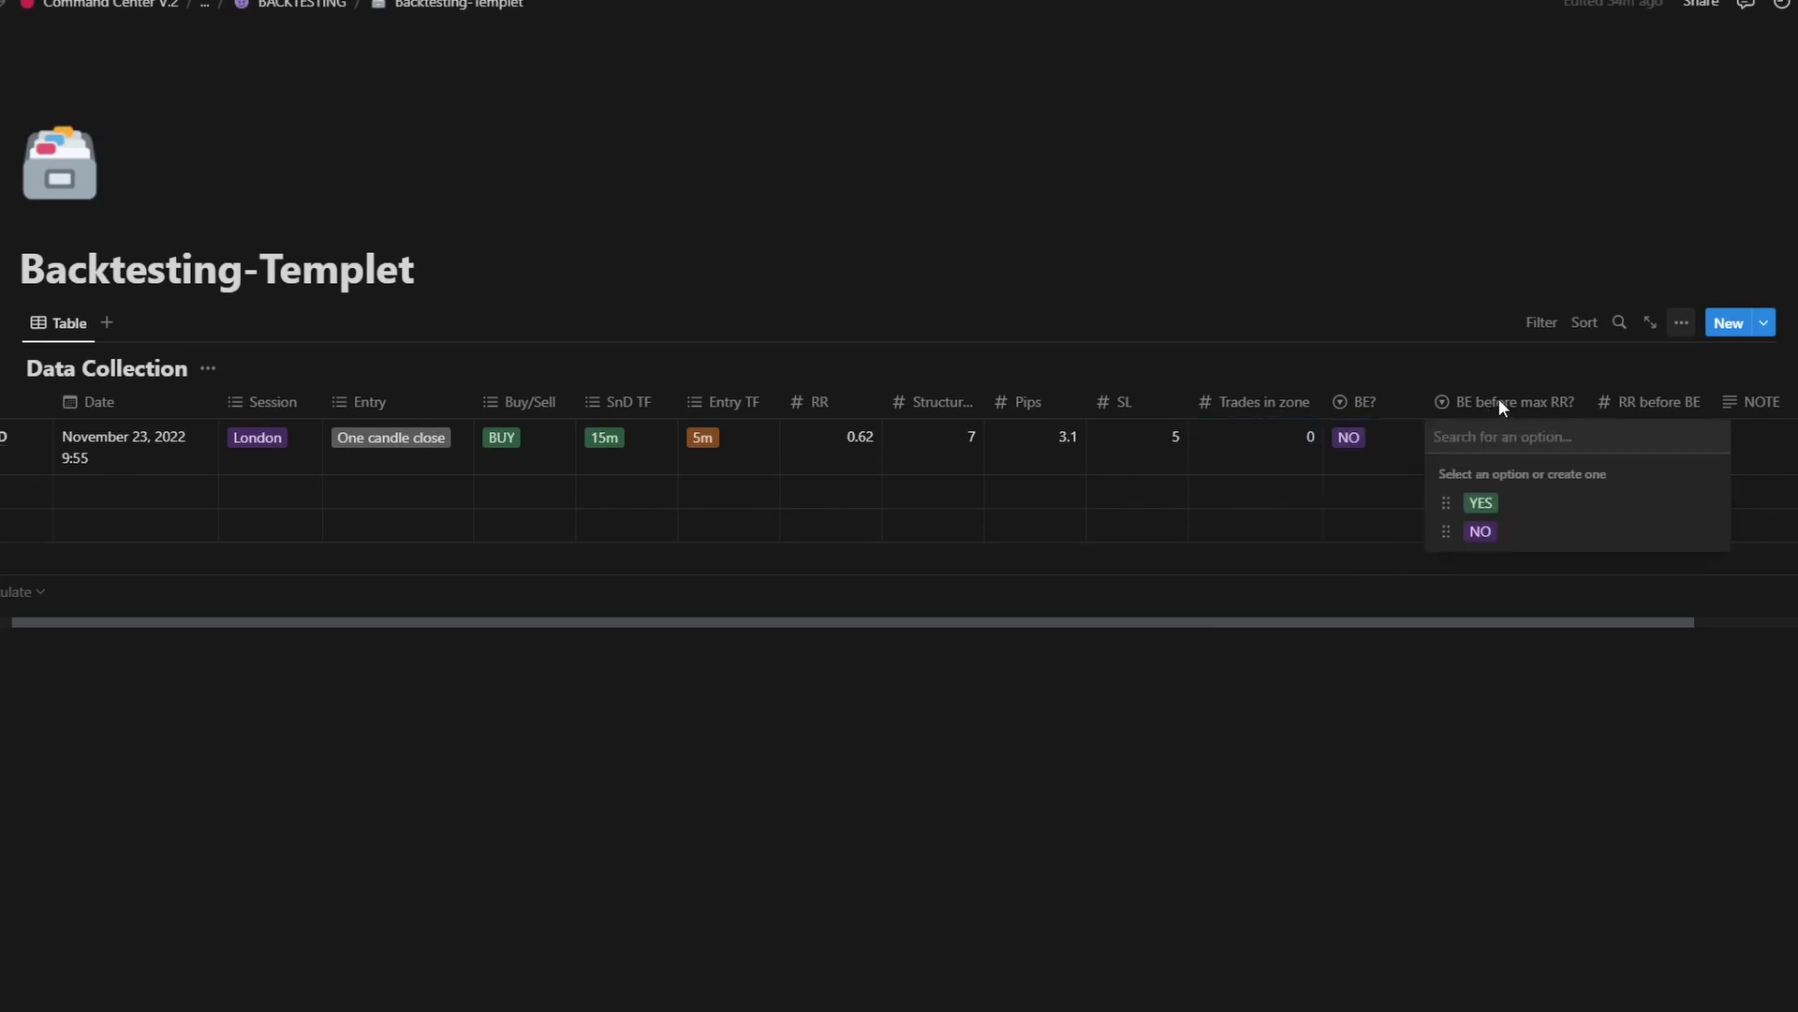
{"action": "left_click", "coordinate": [1489, 530]}
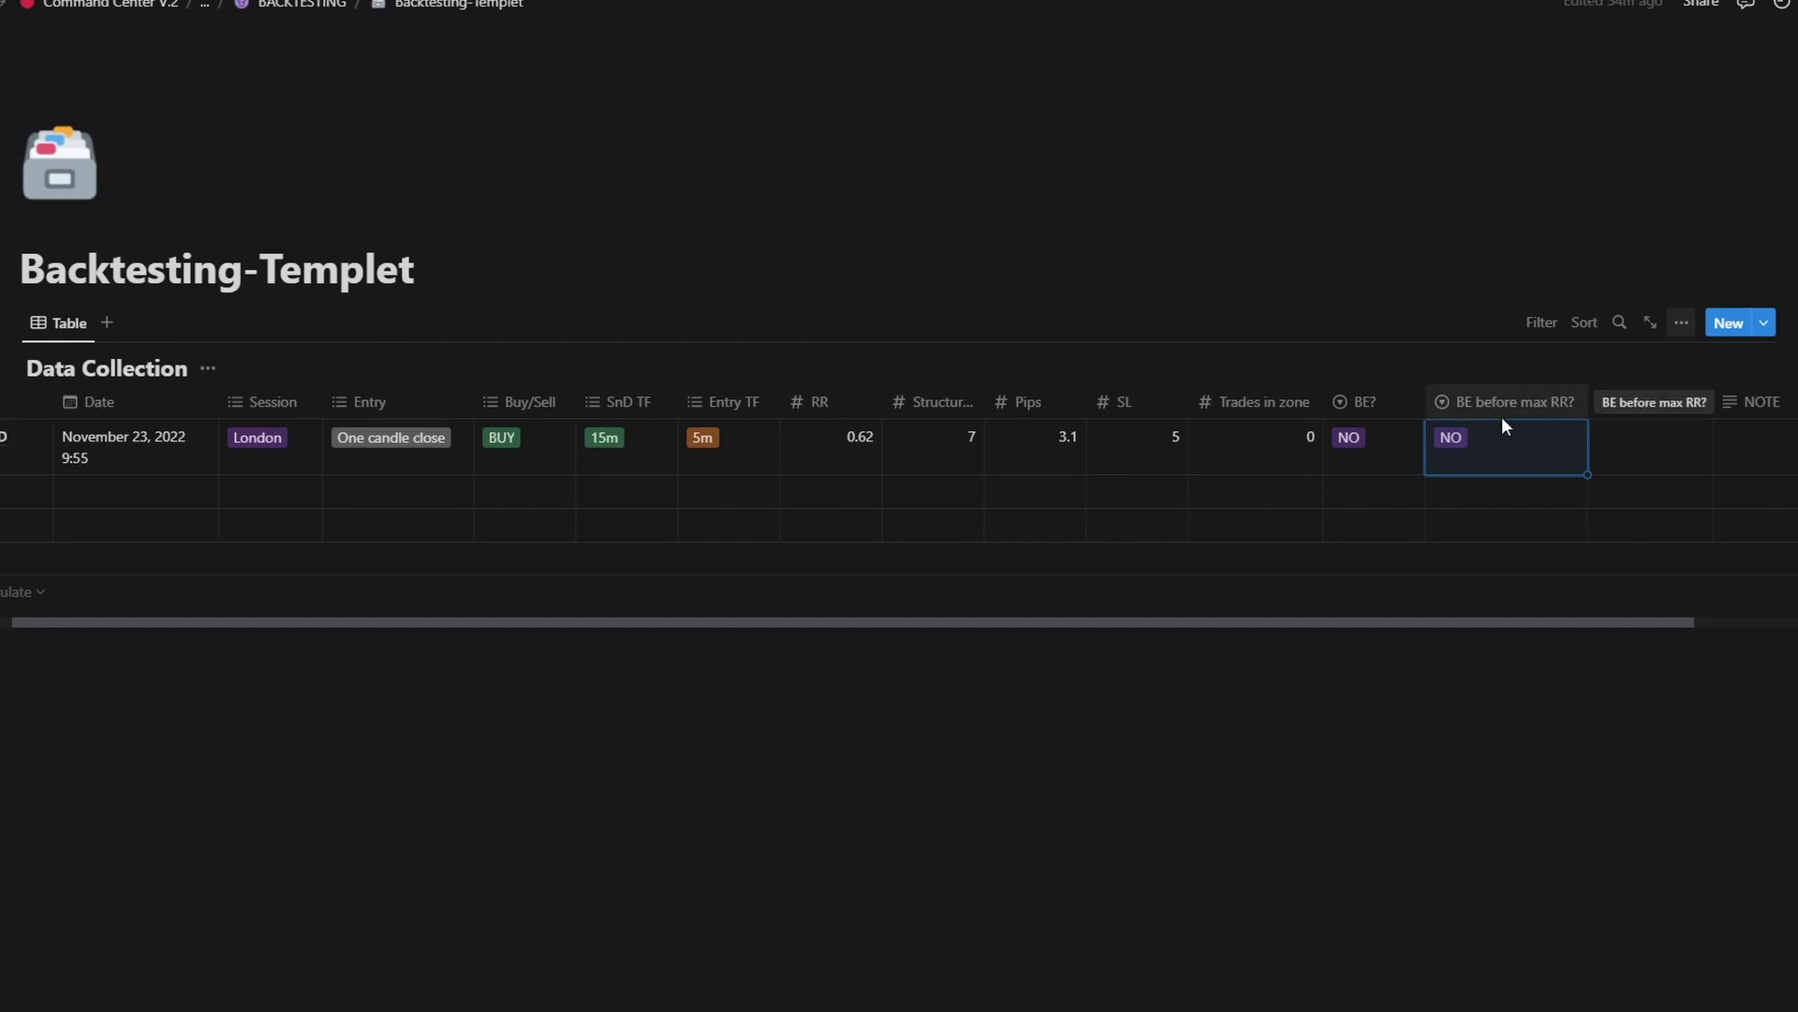
Step: Switch to the TradingView chart and place an example long position with a stop of about 3.4 pips in the empty area above price
{"action": "key", "text": "alt+Tab"}
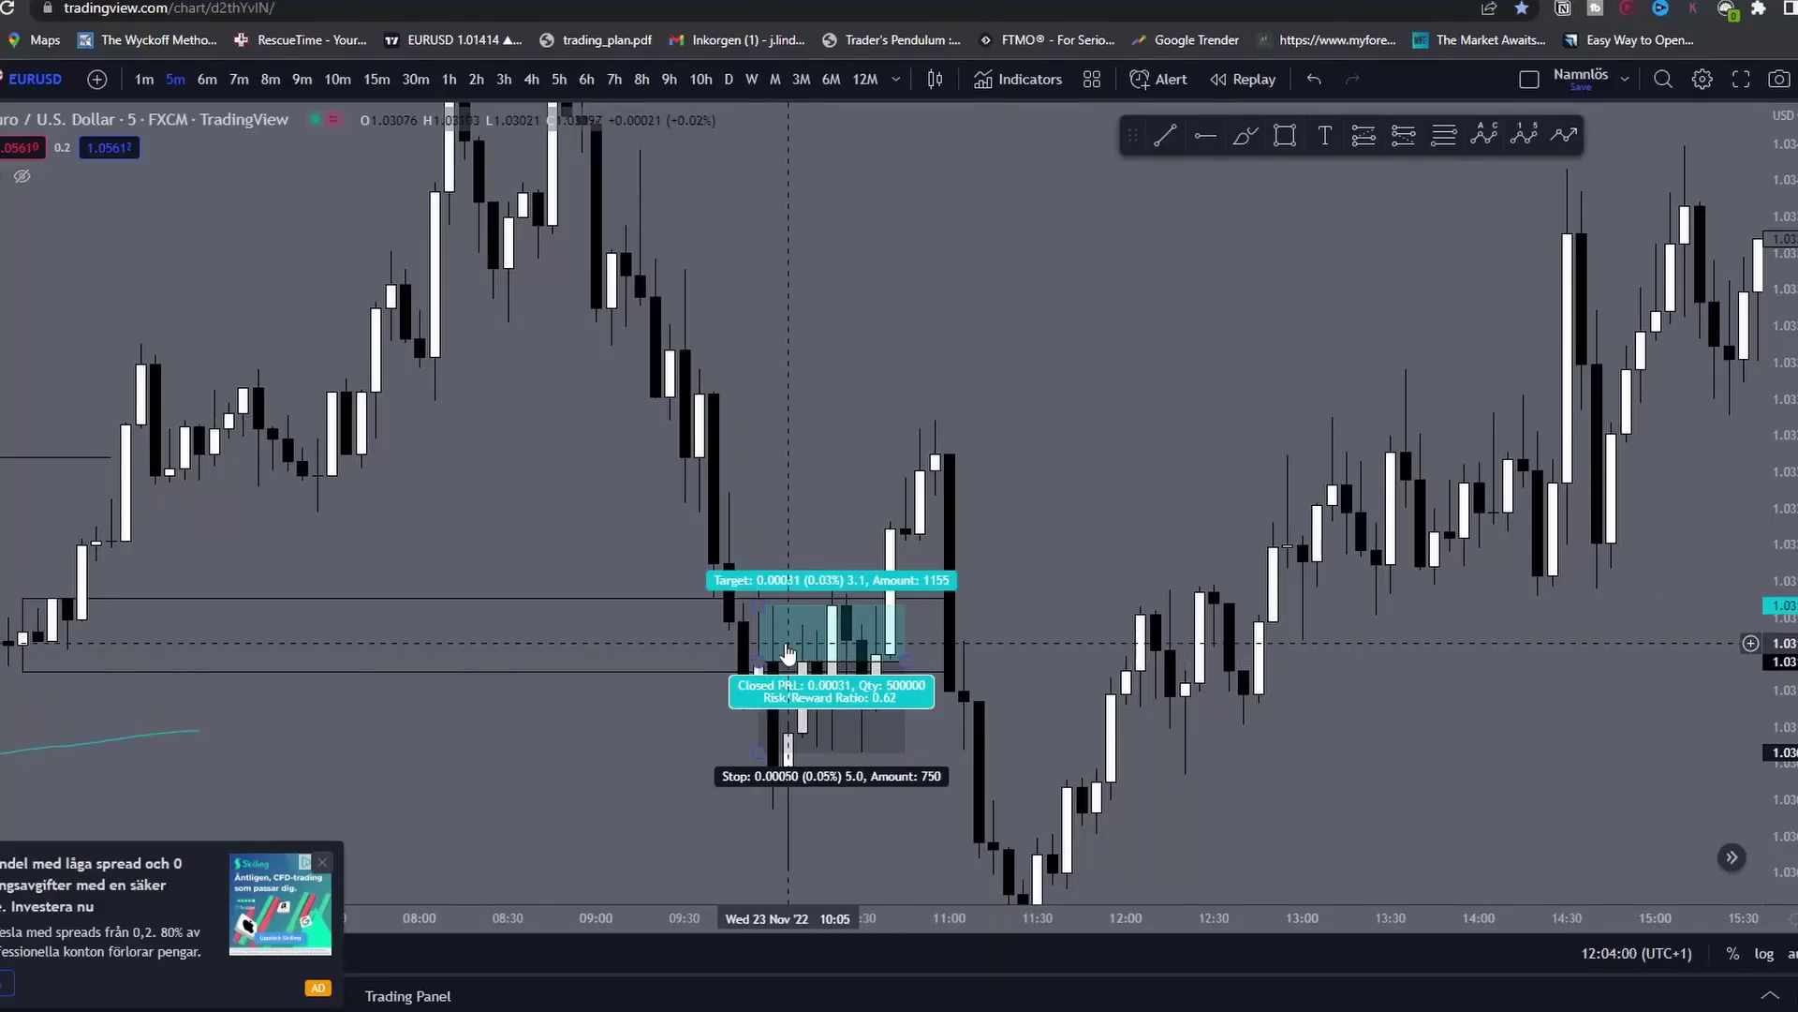
{"action": "left_click", "coordinate": [1369, 138]}
{"action": "left_click", "coordinate": [1169, 250]}
{"action": "left_click_drag", "start_coordinate": [1474, 245], "coordinate": [1319, 408]}
{"action": "left_click_drag", "start_coordinate": [1017, 602], "coordinate": [1019, 471]}
{"action": "left_click_drag", "start_coordinate": [939, 469], "coordinate": [885, 545]}
Step: Brush a freehand price path through the example position that rallies to a circled high, returns to entry and rises past the target
{"action": "left_click", "coordinate": [1246, 135]}
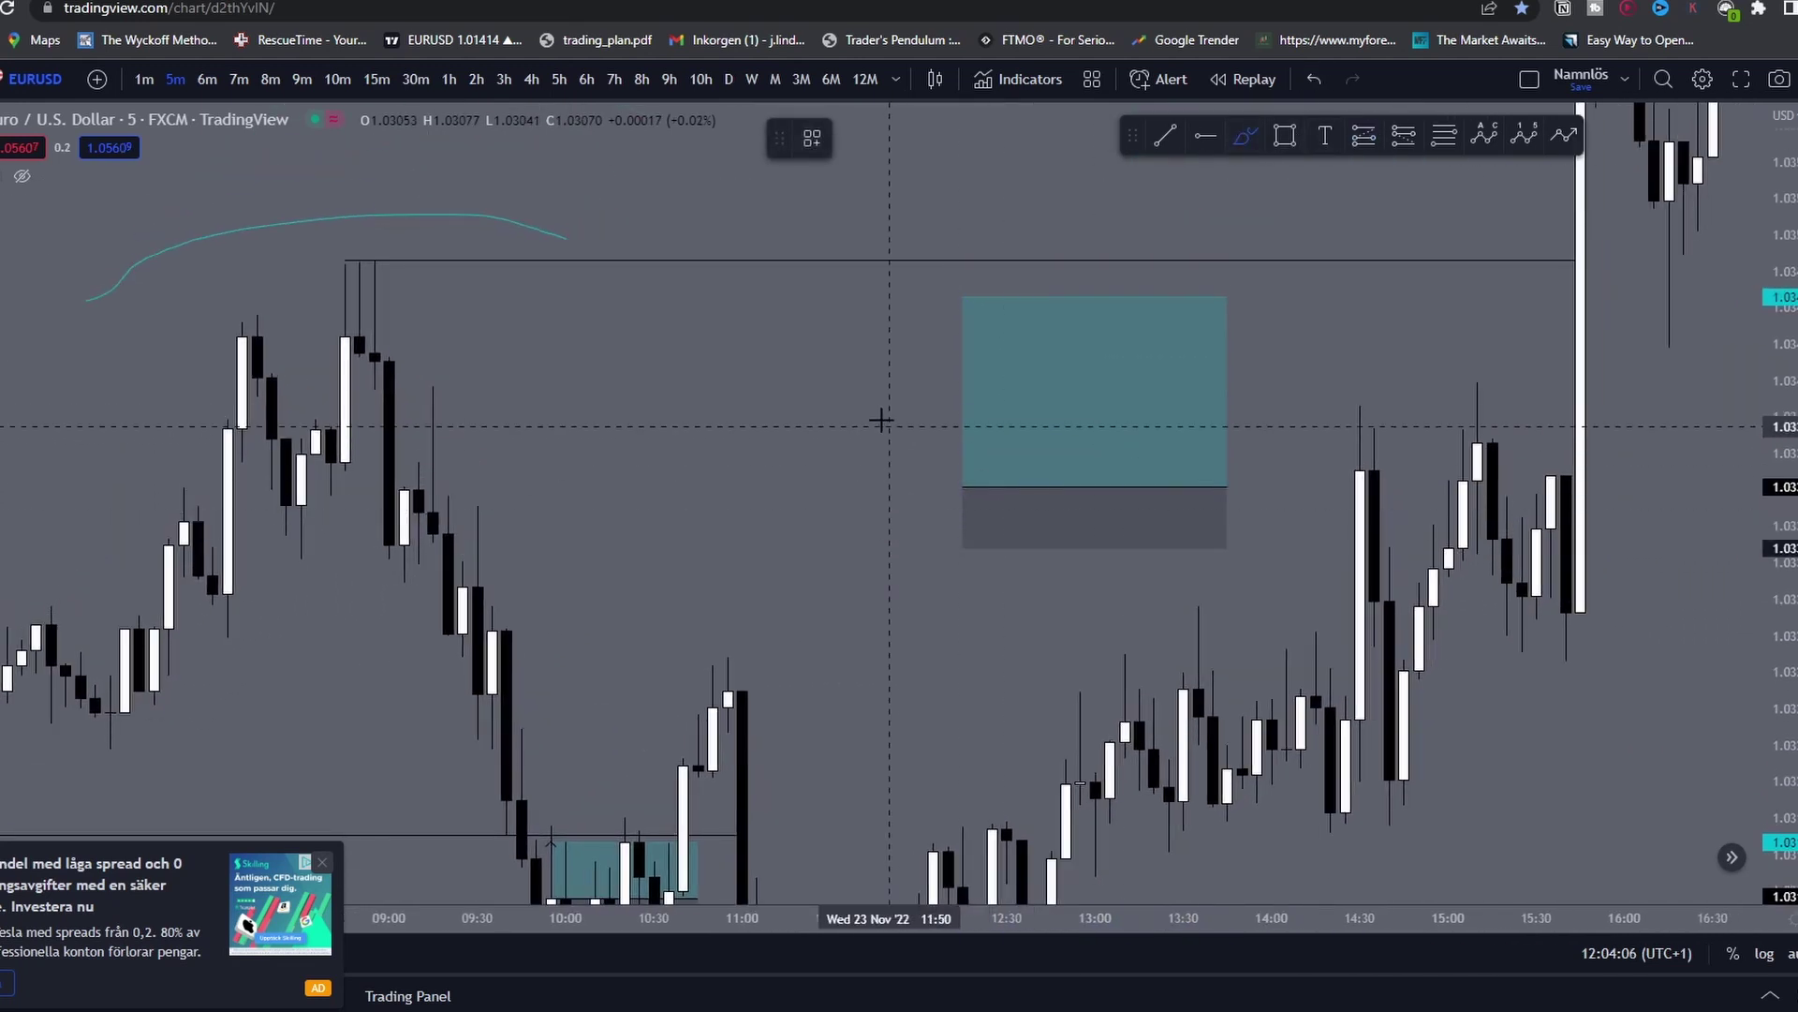
{"action": "mouse_move", "coordinate": [888, 425]}
{"action": "left_mouse_down"}
{"action": "mouse_move", "coordinate": [960, 496]}
{"action": "mouse_move", "coordinate": [992, 501]}
{"action": "mouse_move", "coordinate": [1065, 438]}
{"action": "left_mouse_up"}
{"action": "mouse_move", "coordinate": [1093, 371]}
{"action": "left_mouse_down"}
{"action": "mouse_move", "coordinate": [1091, 393]}
{"action": "mouse_move", "coordinate": [1152, 334]}
{"action": "mouse_move", "coordinate": [1104, 321]}
{"action": "mouse_move", "coordinate": [1114, 309]}
{"action": "mouse_move", "coordinate": [1184, 506]}
{"action": "mouse_move", "coordinate": [1226, 480]}
{"action": "mouse_move", "coordinate": [1237, 405]}
{"action": "mouse_move", "coordinate": [1328, 222]}
{"action": "left_mouse_up"}
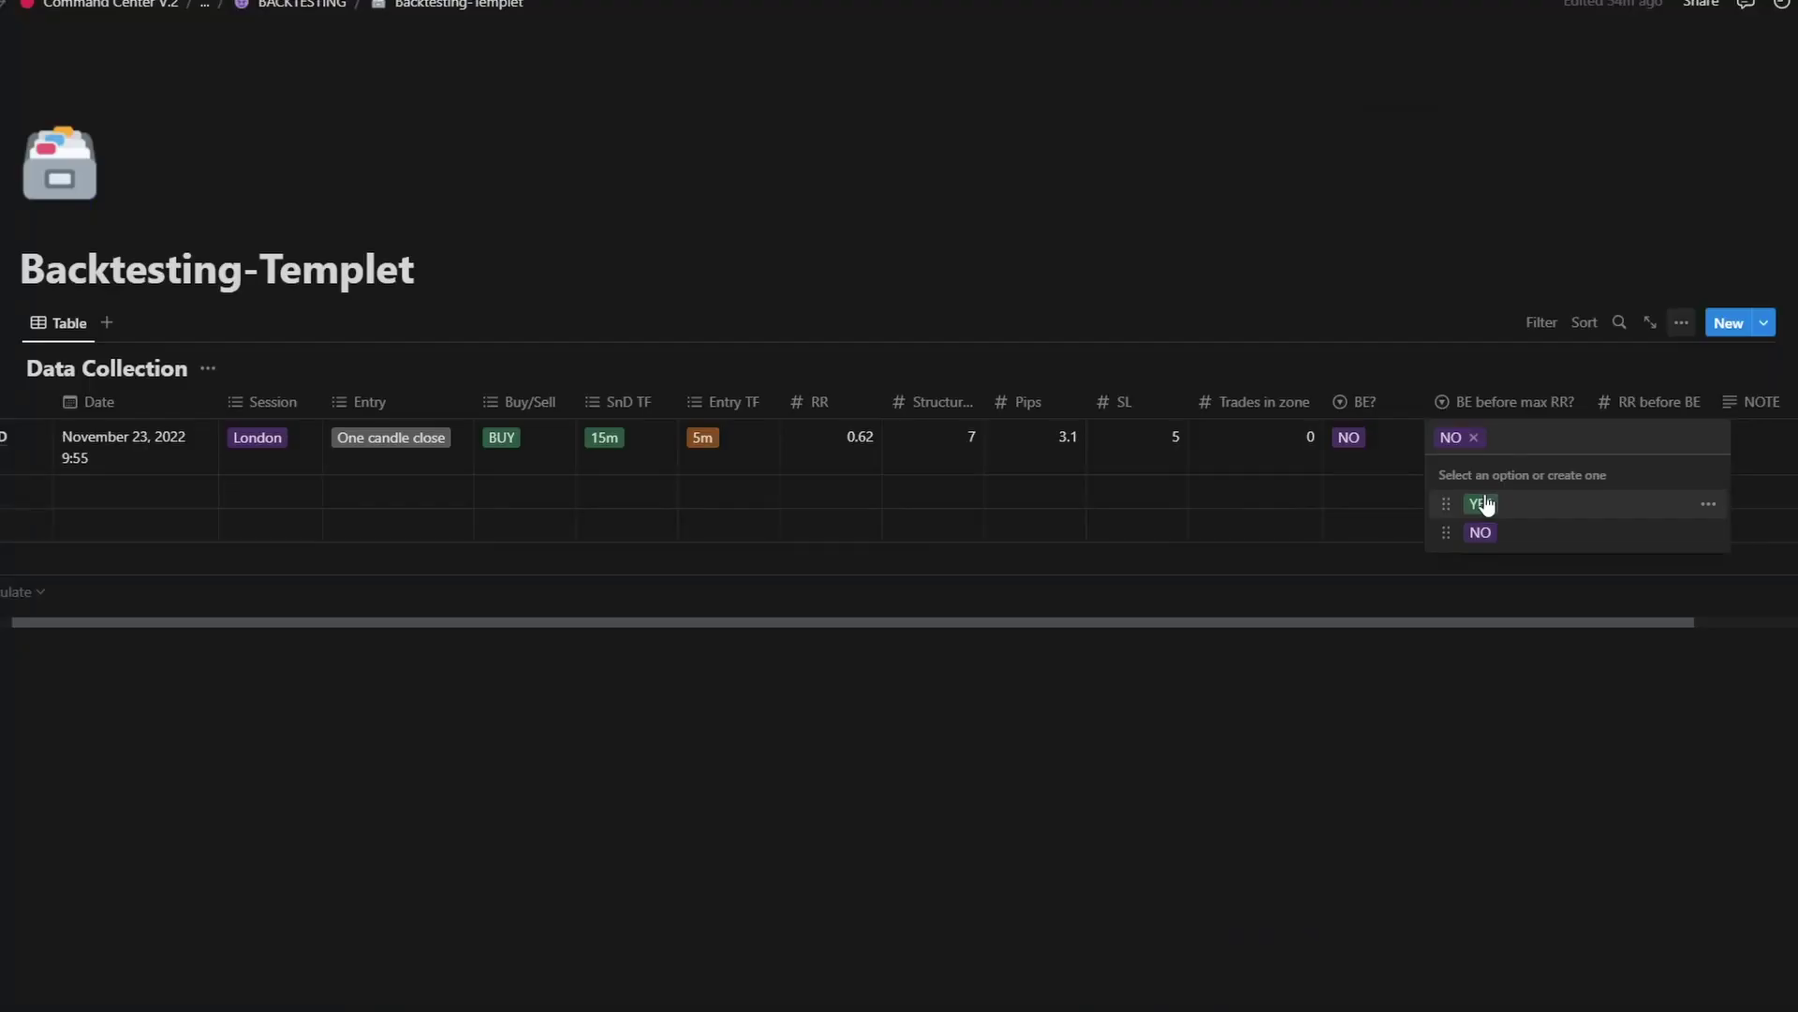
Step: Switch to Notion, try YES for the EURUSD row's BE before max RR? and set it back to NO
{"action": "left_click", "coordinate": [1483, 500]}
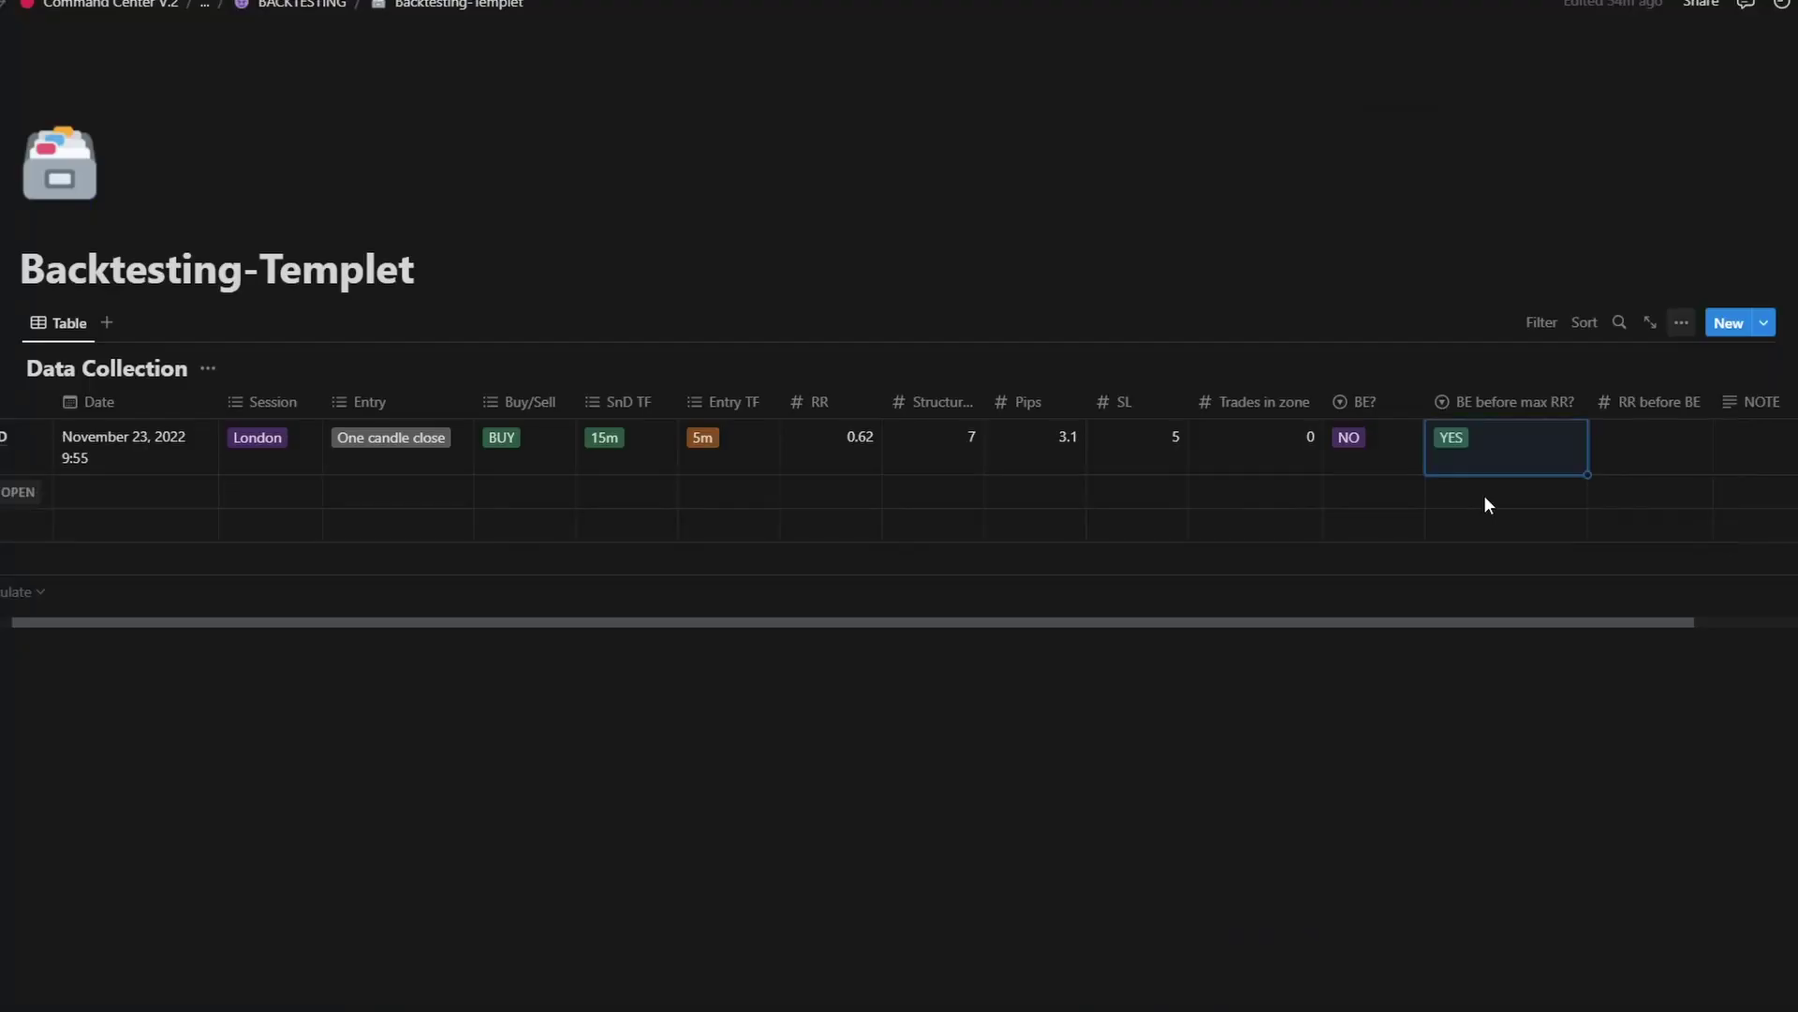
{"action": "left_click", "coordinate": [1486, 459]}
{"action": "left_click", "coordinate": [1487, 539]}
{"action": "left_click", "coordinate": [1475, 693]}
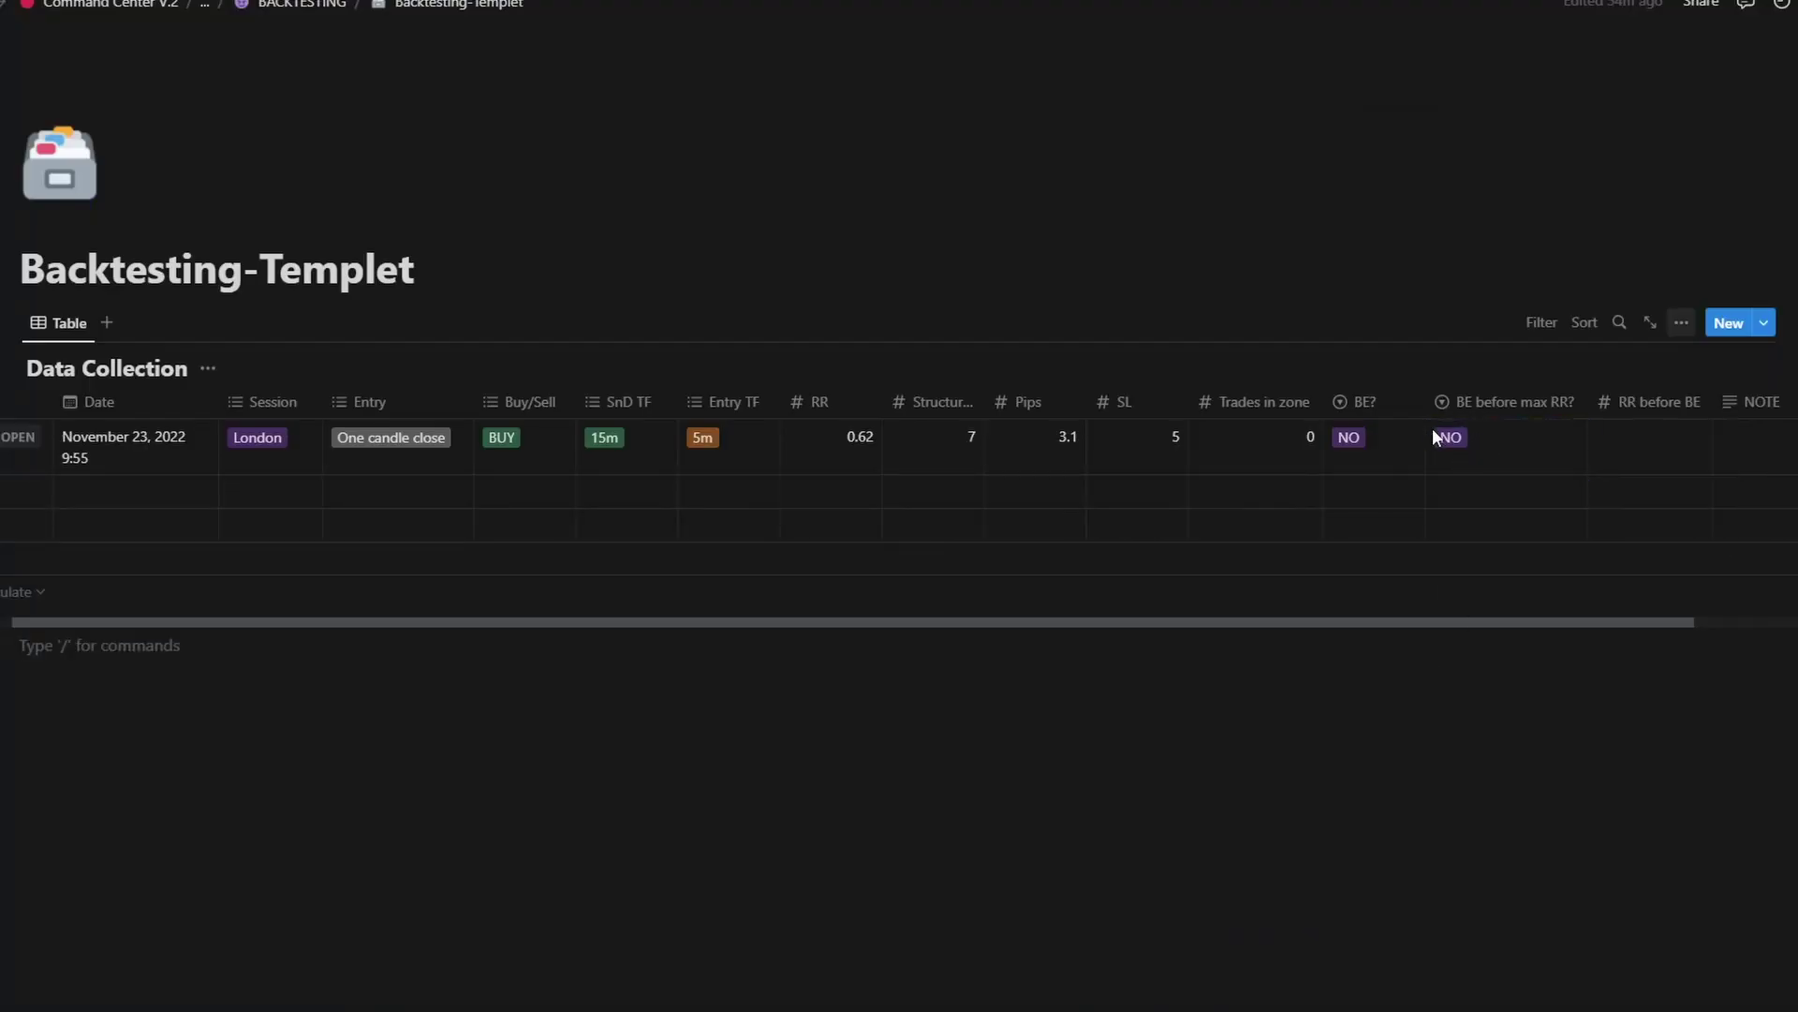
{"action": "scroll", "coordinate": [1508, 436], "scroll_direction": "right", "scroll_amount": 2}
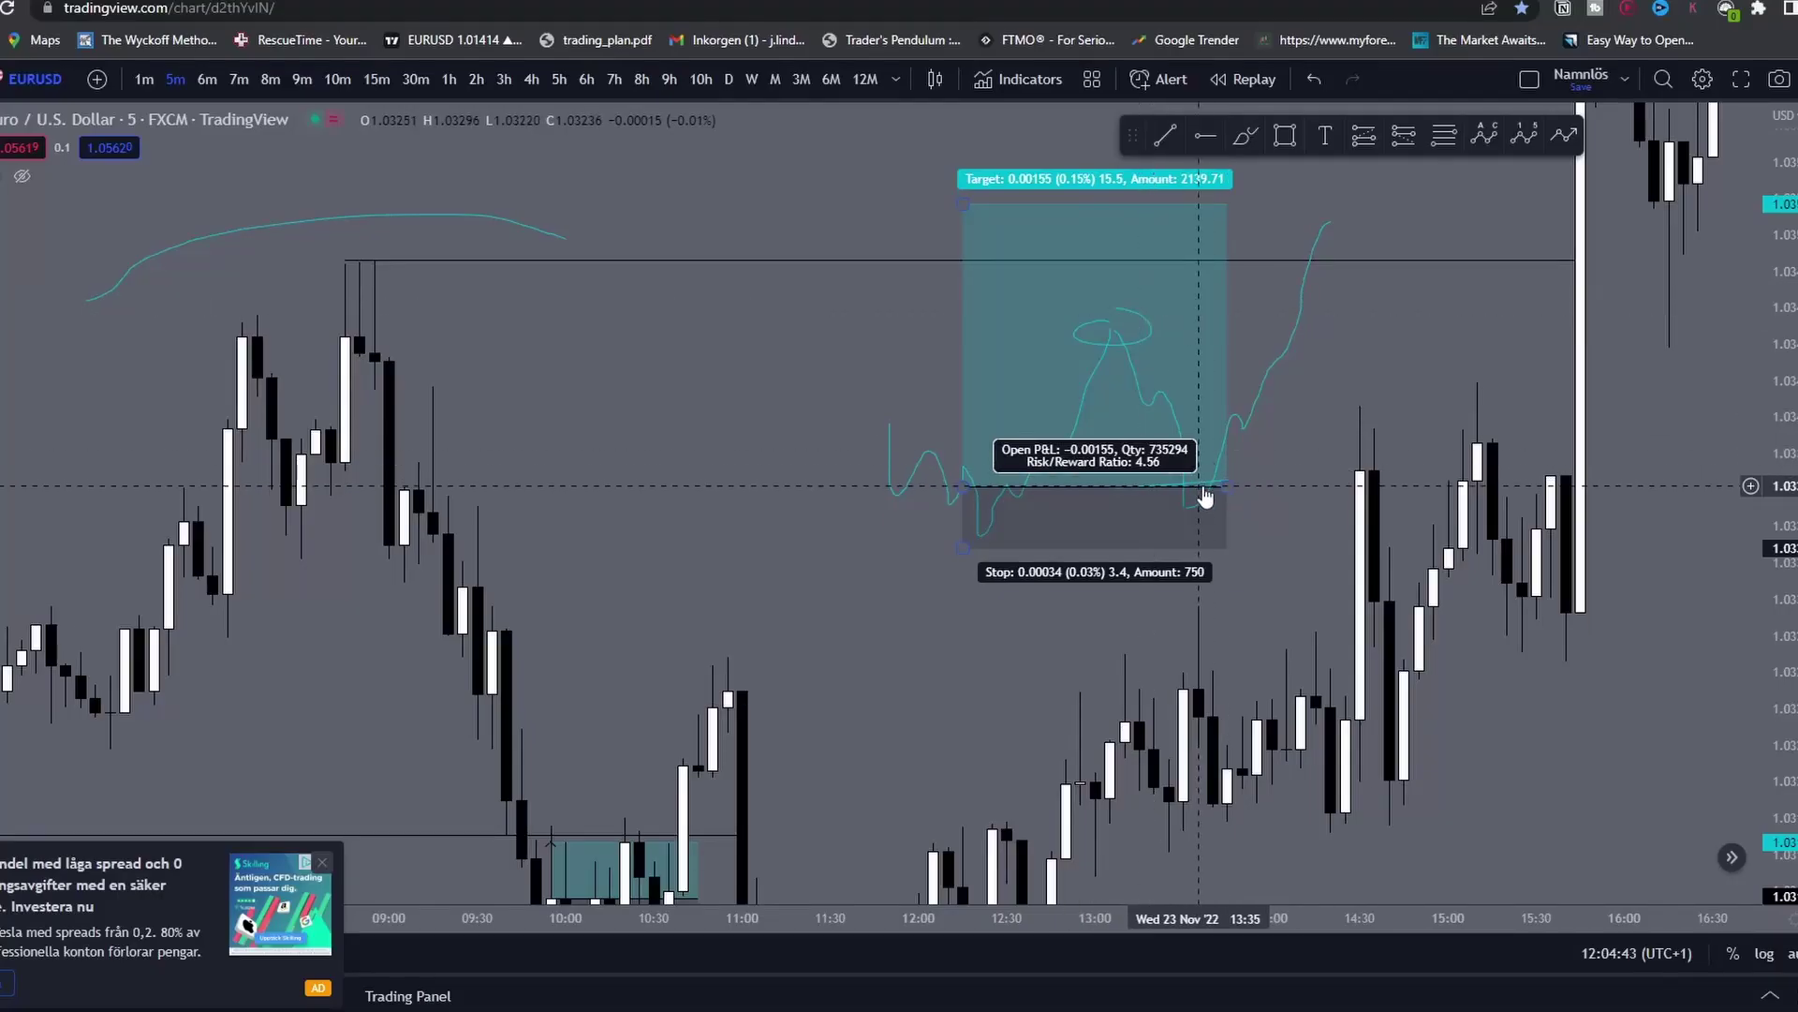
Step: On the TradingView chart, check the example position with an 8.7-pip target at the circled high, then extend its target and brushed path upward
{"action": "left_click_drag", "start_coordinate": [1042, 193], "coordinate": [1042, 320]}
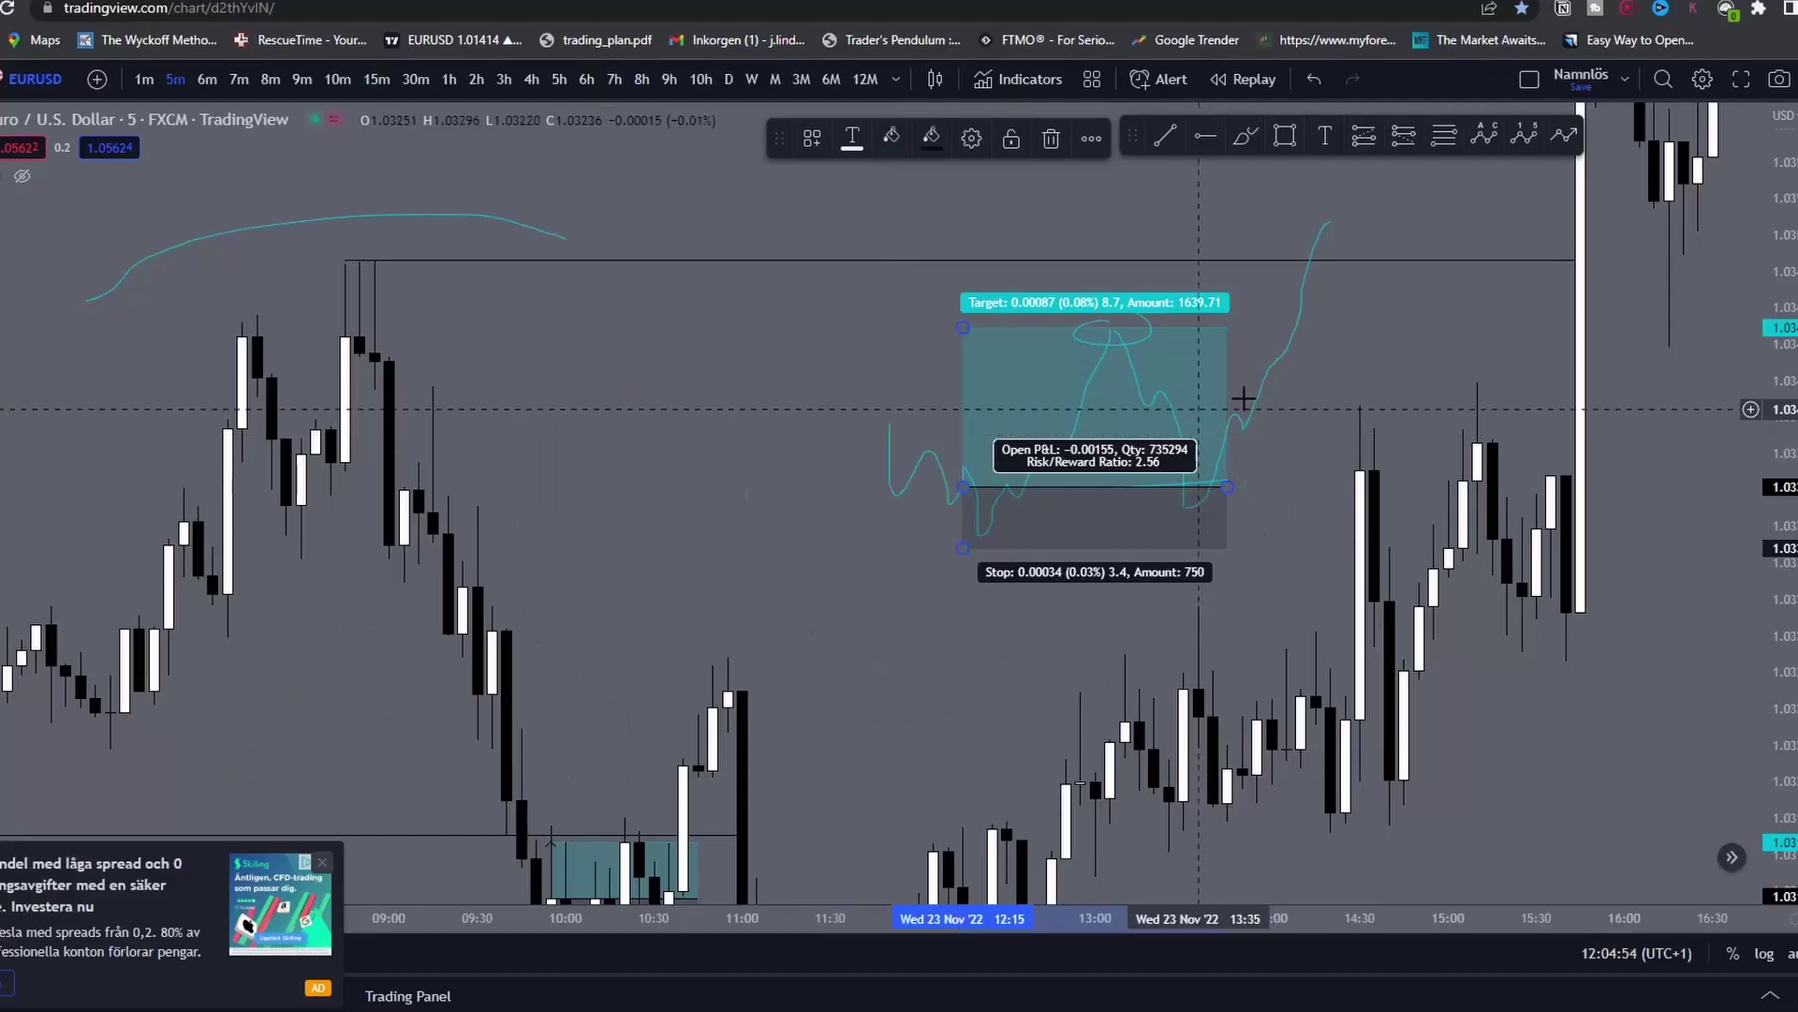
{"action": "left_click", "coordinate": [1100, 486]}
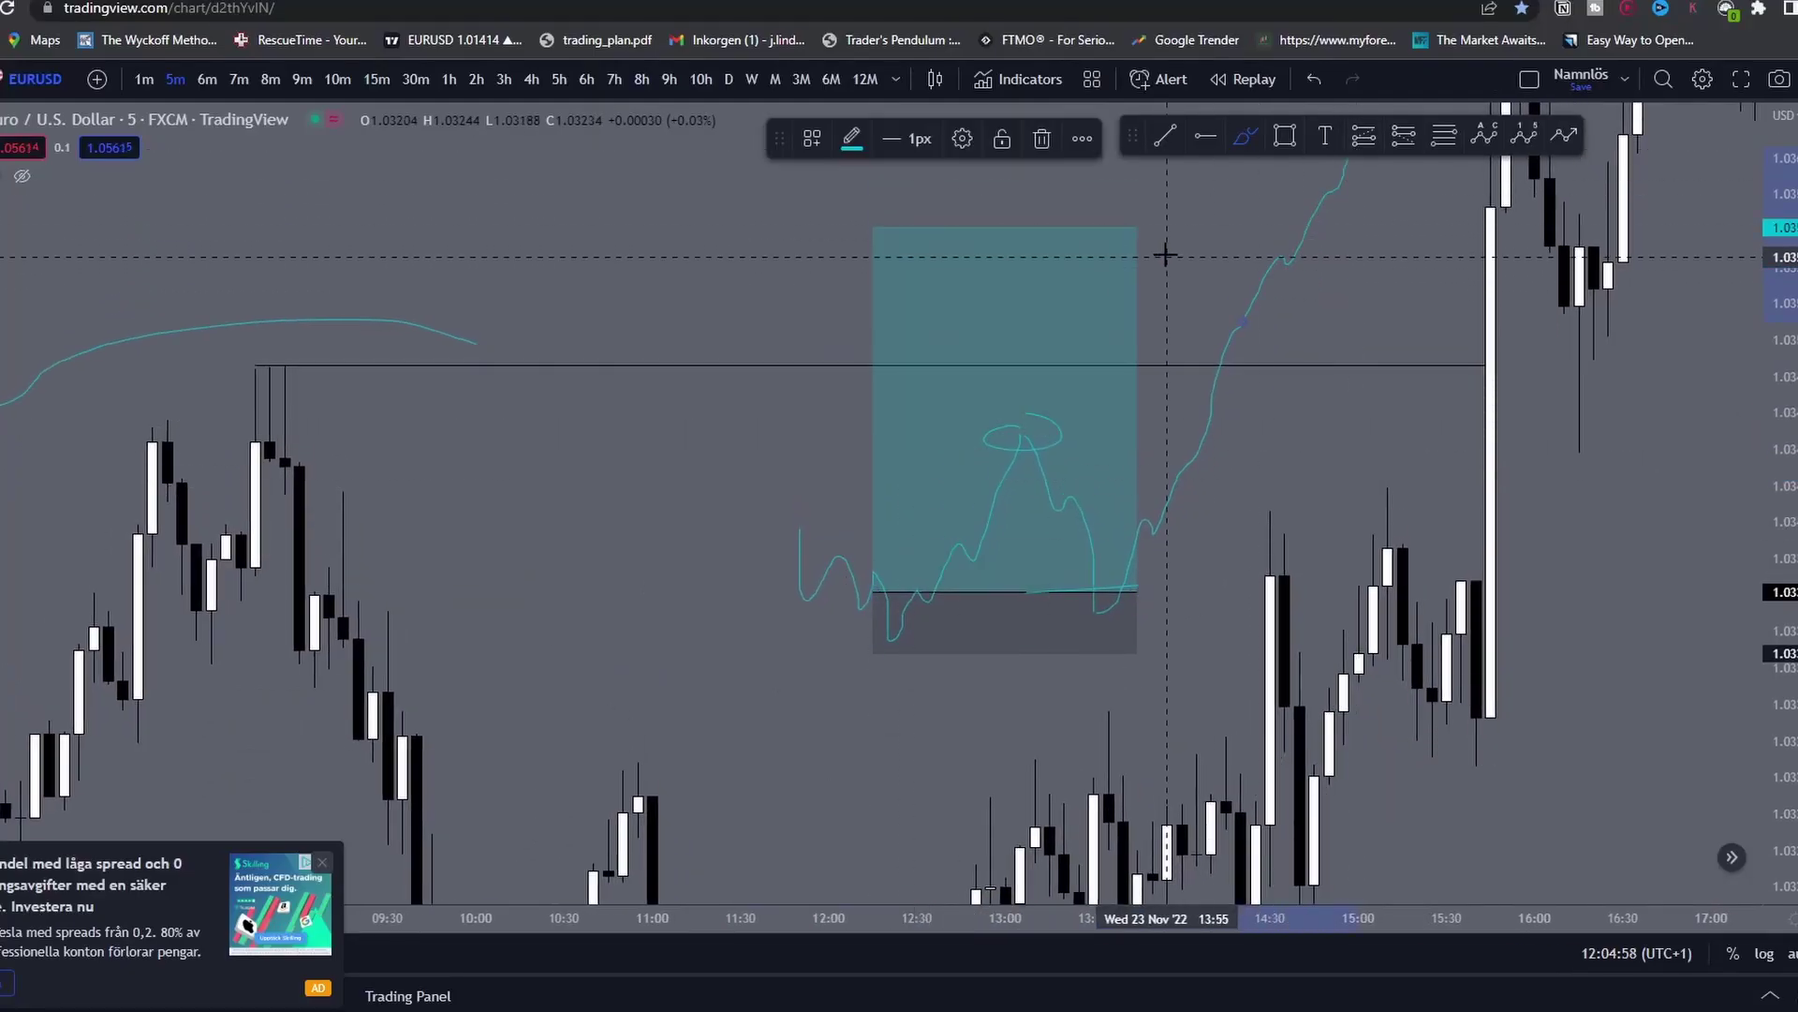
{"action": "key", "text": "Escape"}
{"action": "left_click_drag", "start_coordinate": [1374, 317], "coordinate": [1277, 374]}
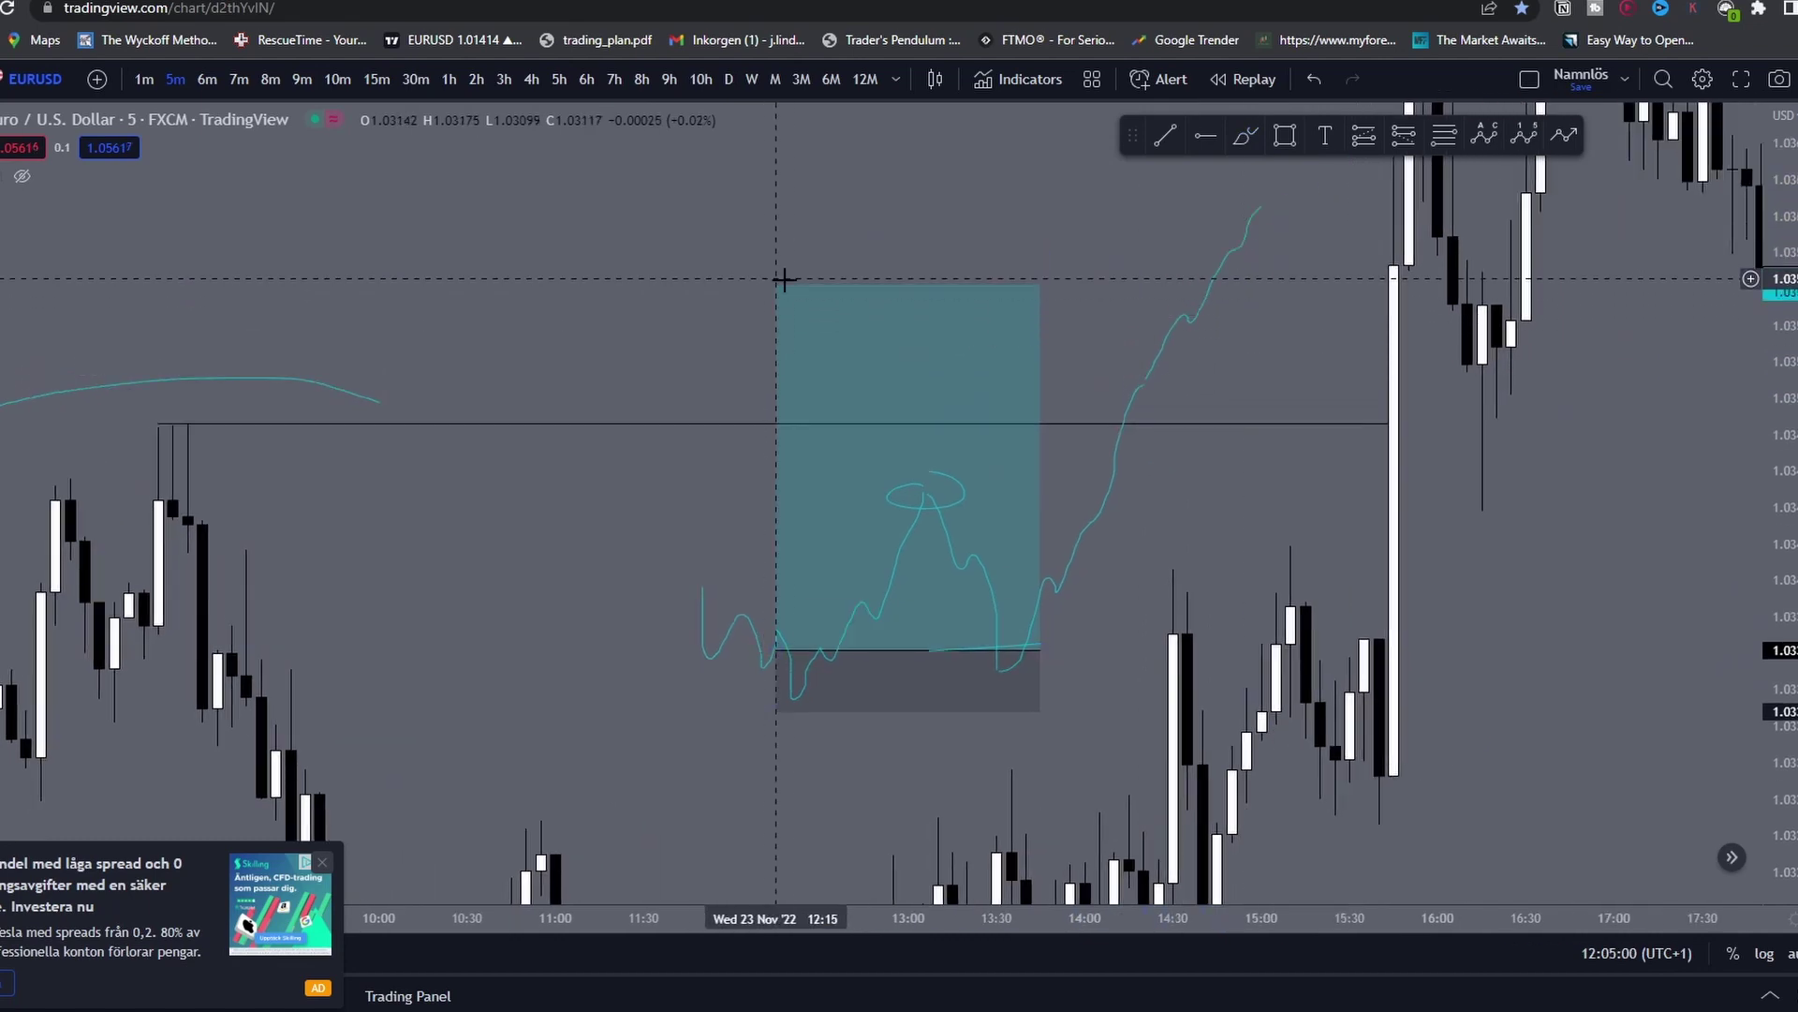
{"action": "left_click_drag", "start_coordinate": [783, 283], "coordinate": [783, 161]}
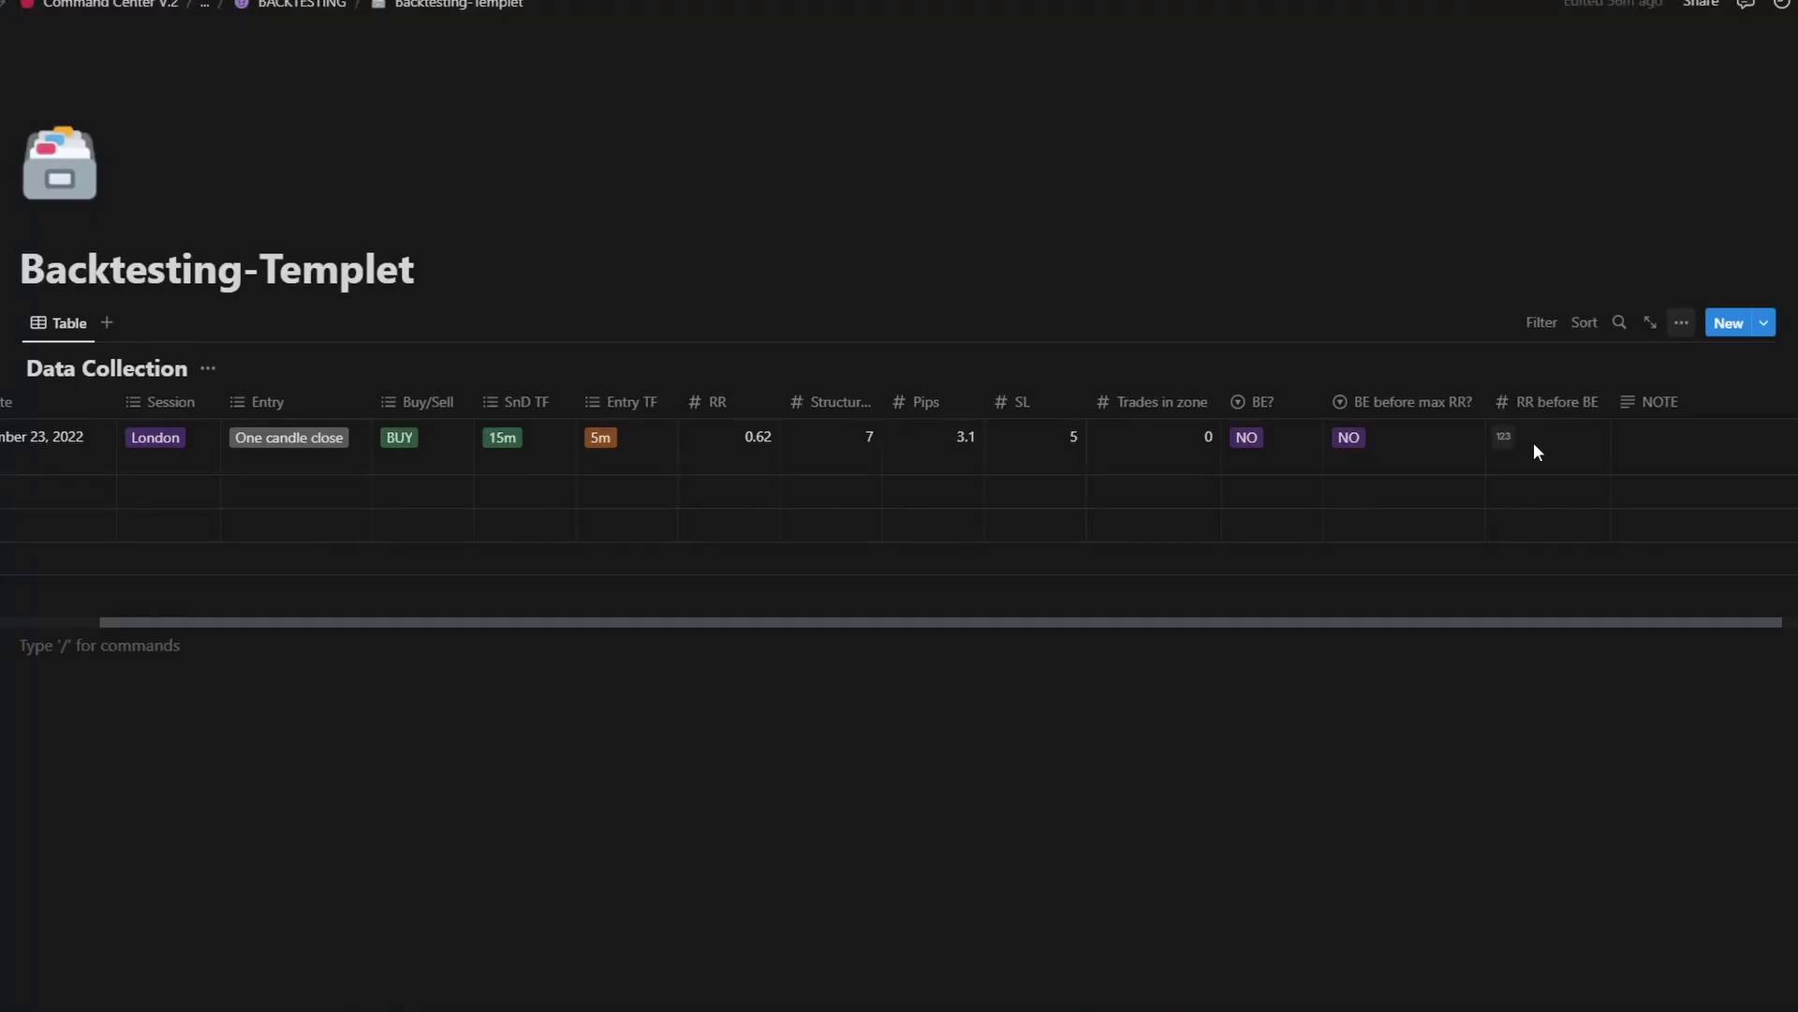
Step: Return to Notion, review the RR before BE field, and open the EURUSD entry to view its attached chart screenshot enlarged
{"action": "scroll", "coordinate": [1461, 449], "scroll_direction": "right", "scroll_amount": 2}
{"action": "left_click", "coordinate": [1564, 438]}
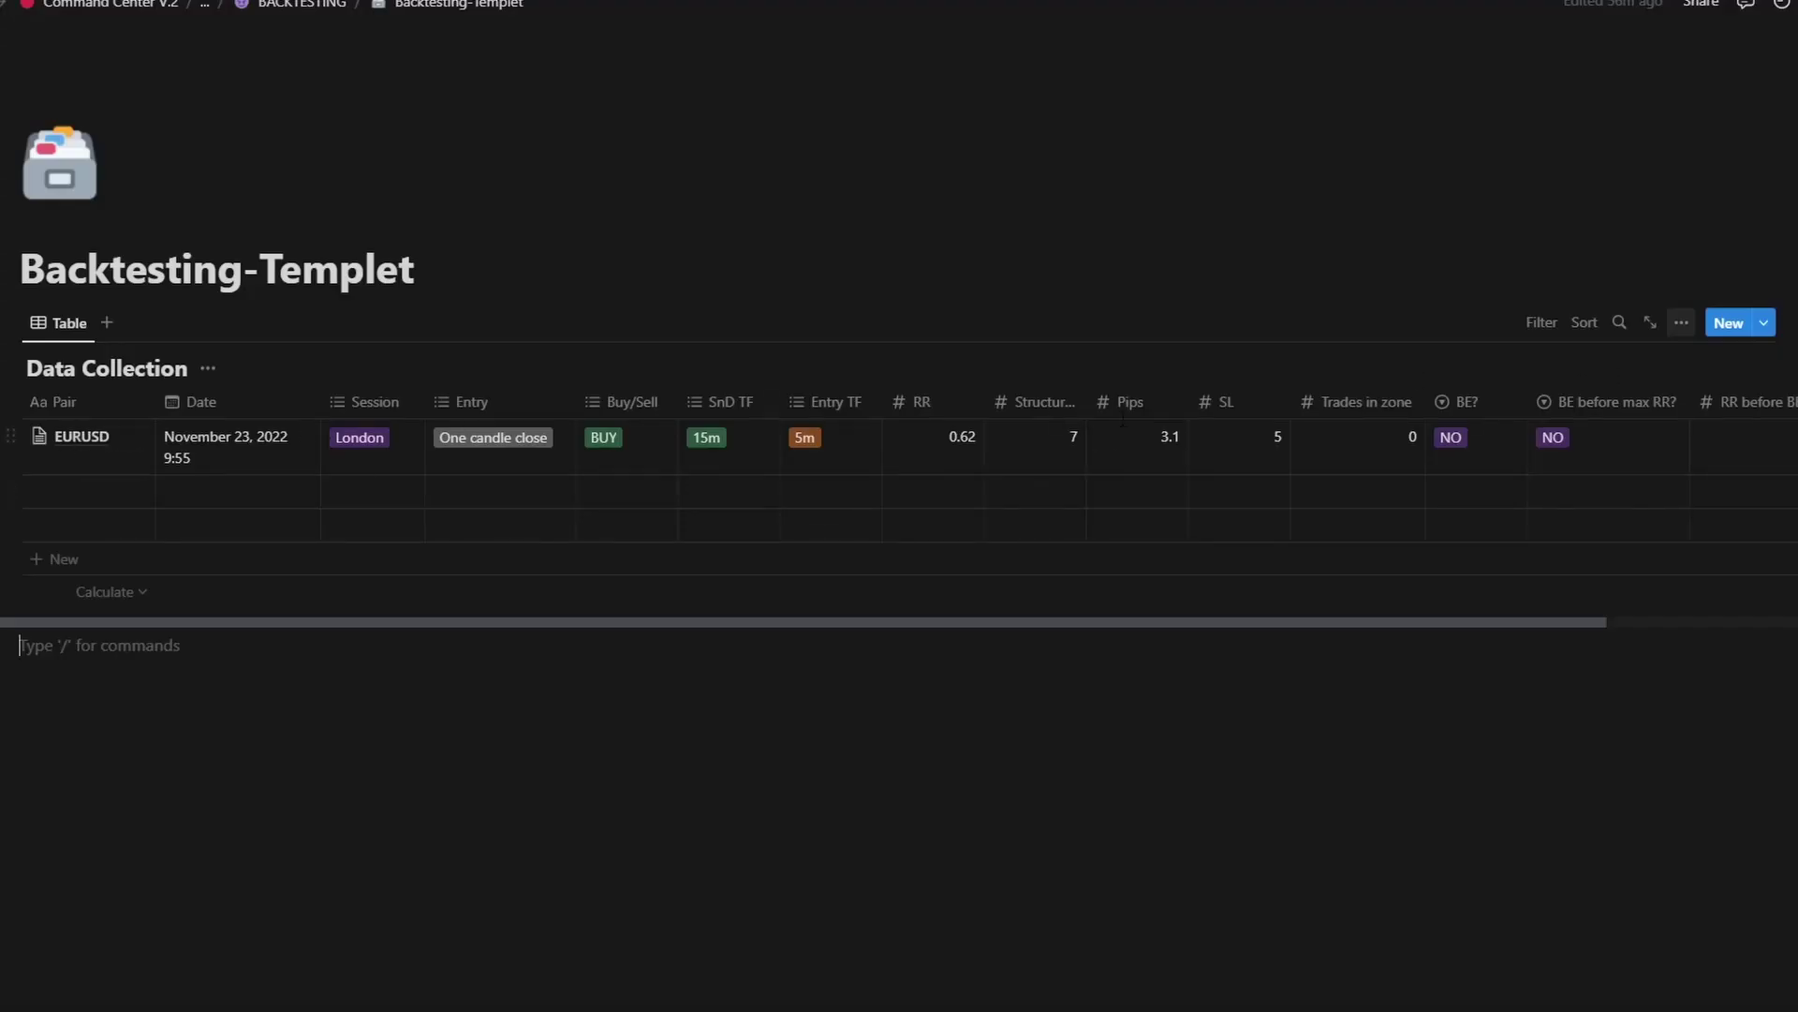
{"action": "left_click", "coordinate": [117, 438]}
{"action": "scroll", "coordinate": [931, 613], "scroll_direction": "down", "scroll_amount": 10}
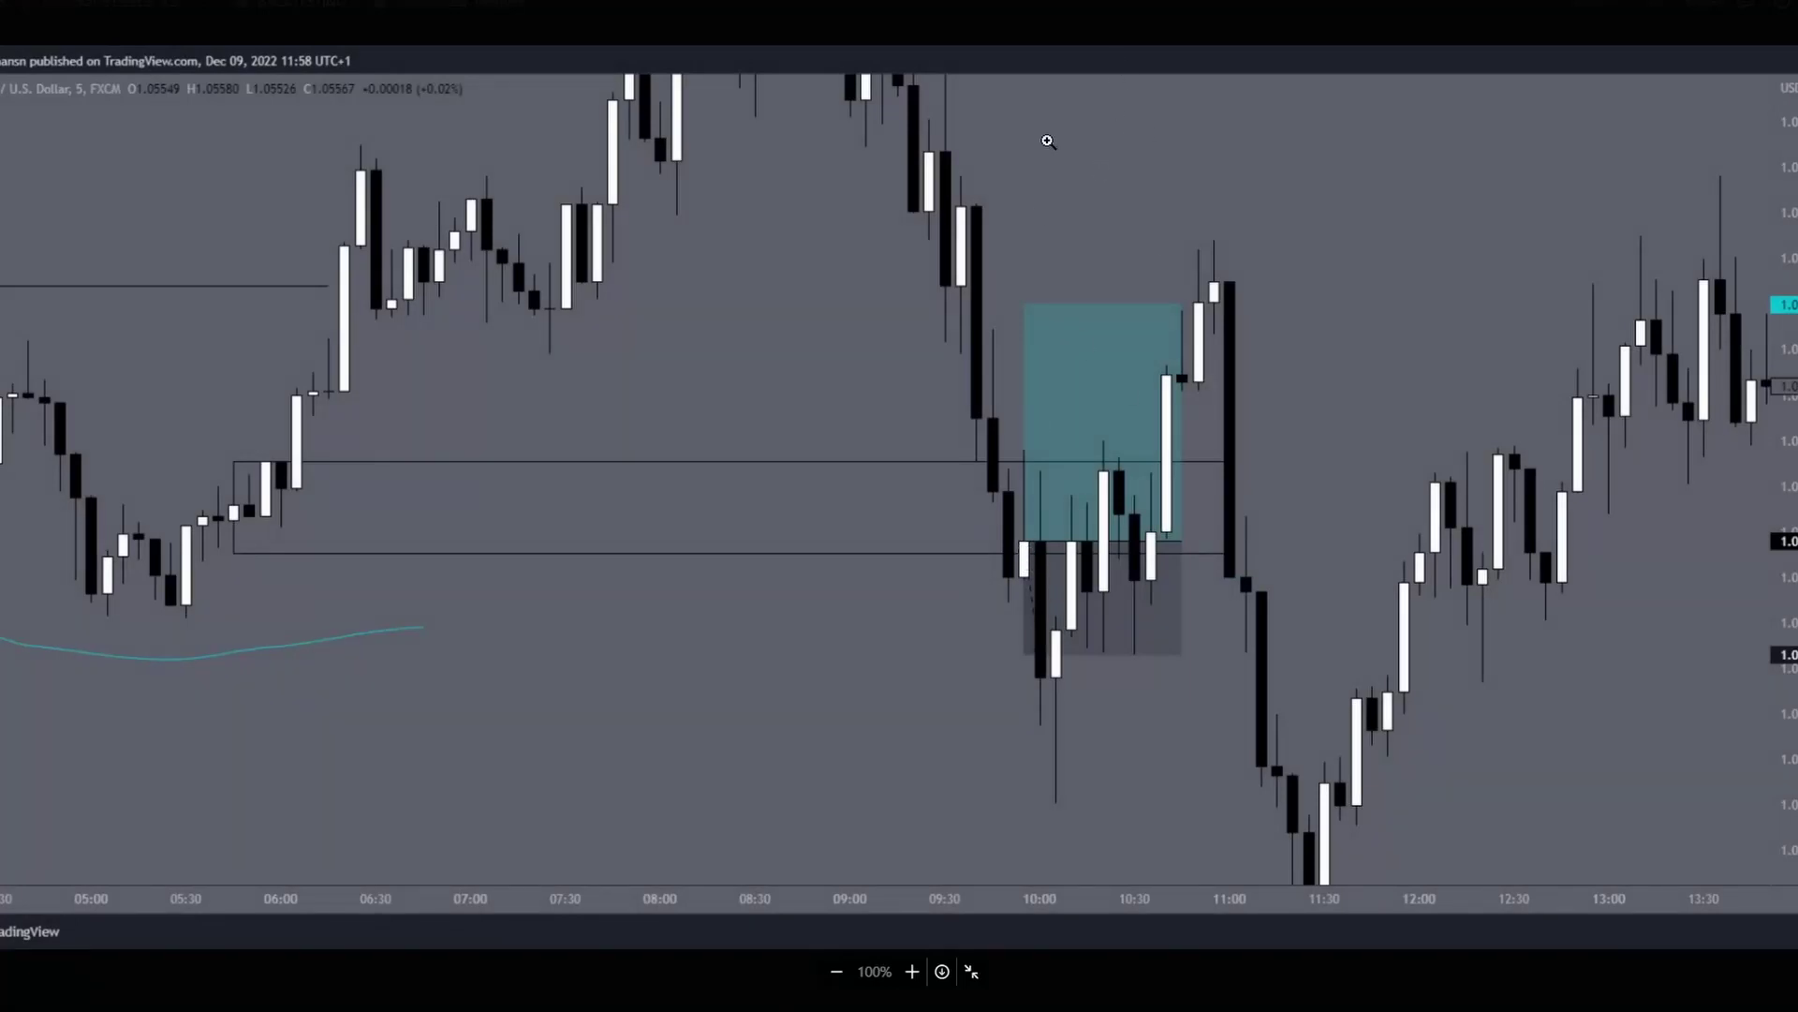
{"action": "left_click", "coordinate": [1084, 21]}
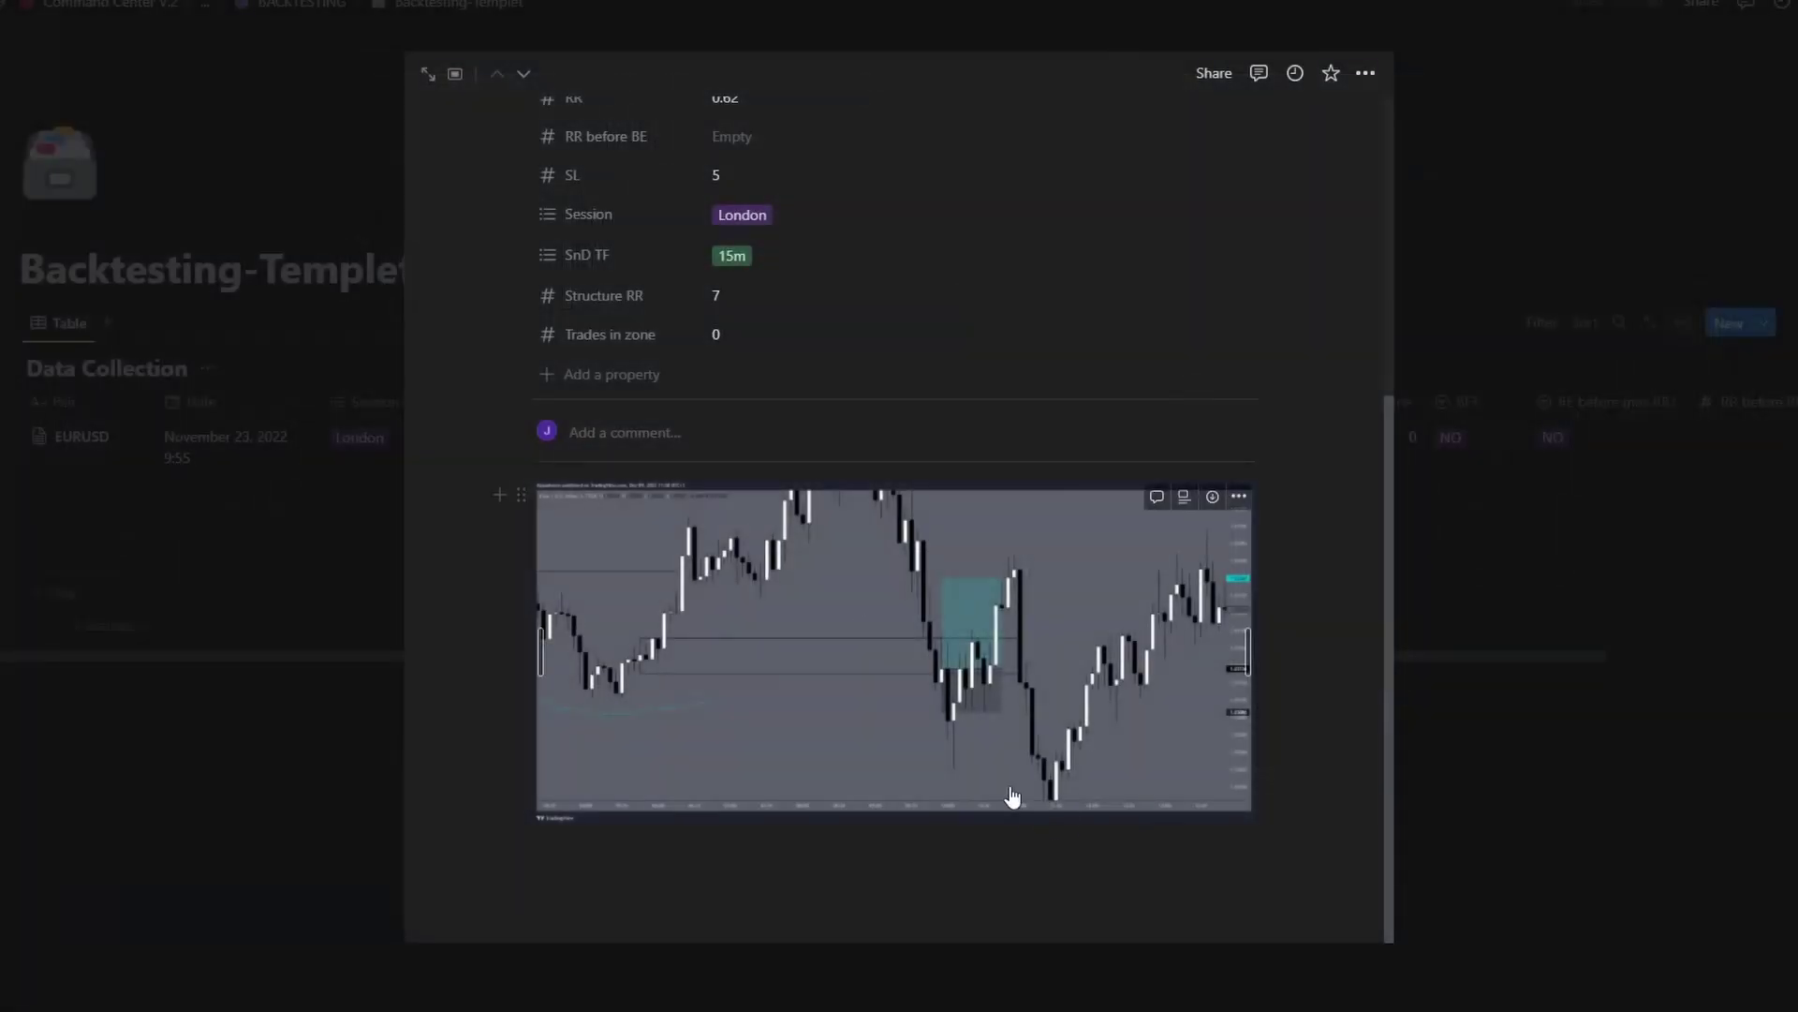
{"action": "left_click", "coordinate": [976, 677]}
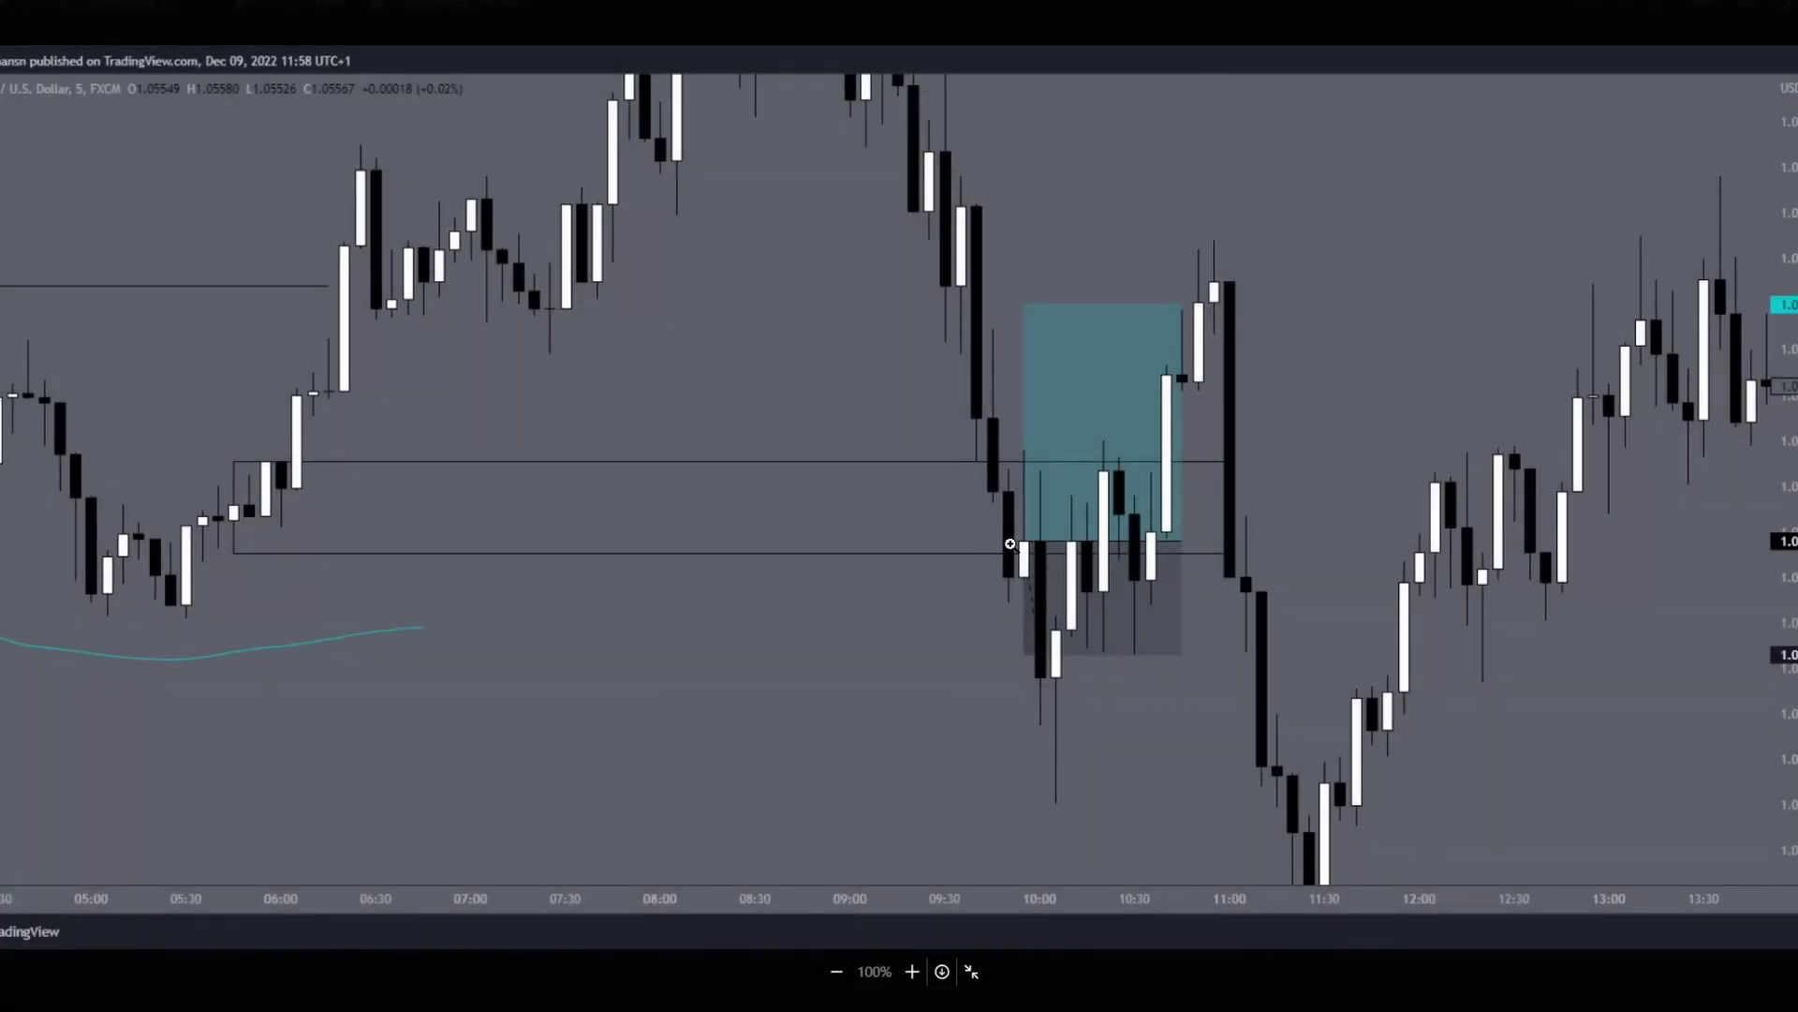
{"action": "left_click", "coordinate": [1238, 31]}
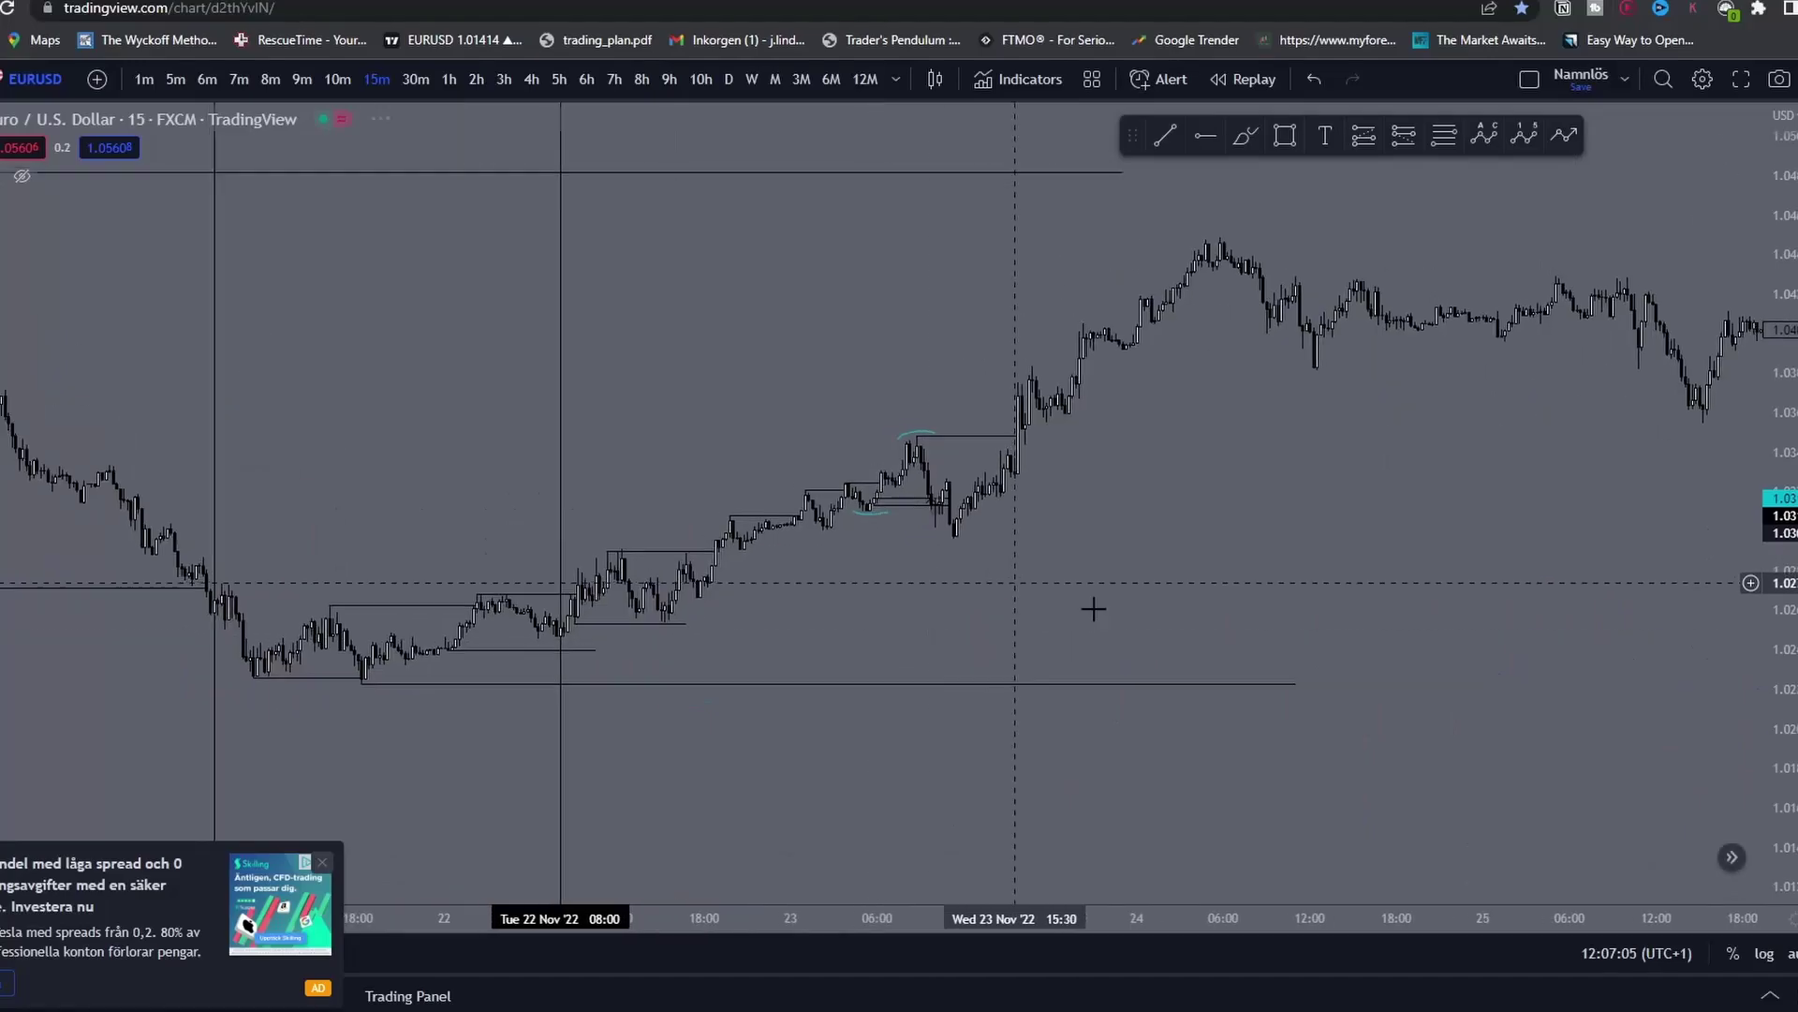
Step: On the 15-minute TradingView chart, brush a horizontal line from the marked 23 November low across to the sharp sell-off candle
{"action": "scroll", "coordinate": [1000, 691], "scroll_direction": "up", "scroll_amount": 5}
{"action": "scroll", "coordinate": [1025, 626], "scroll_direction": "up", "scroll_amount": 3}
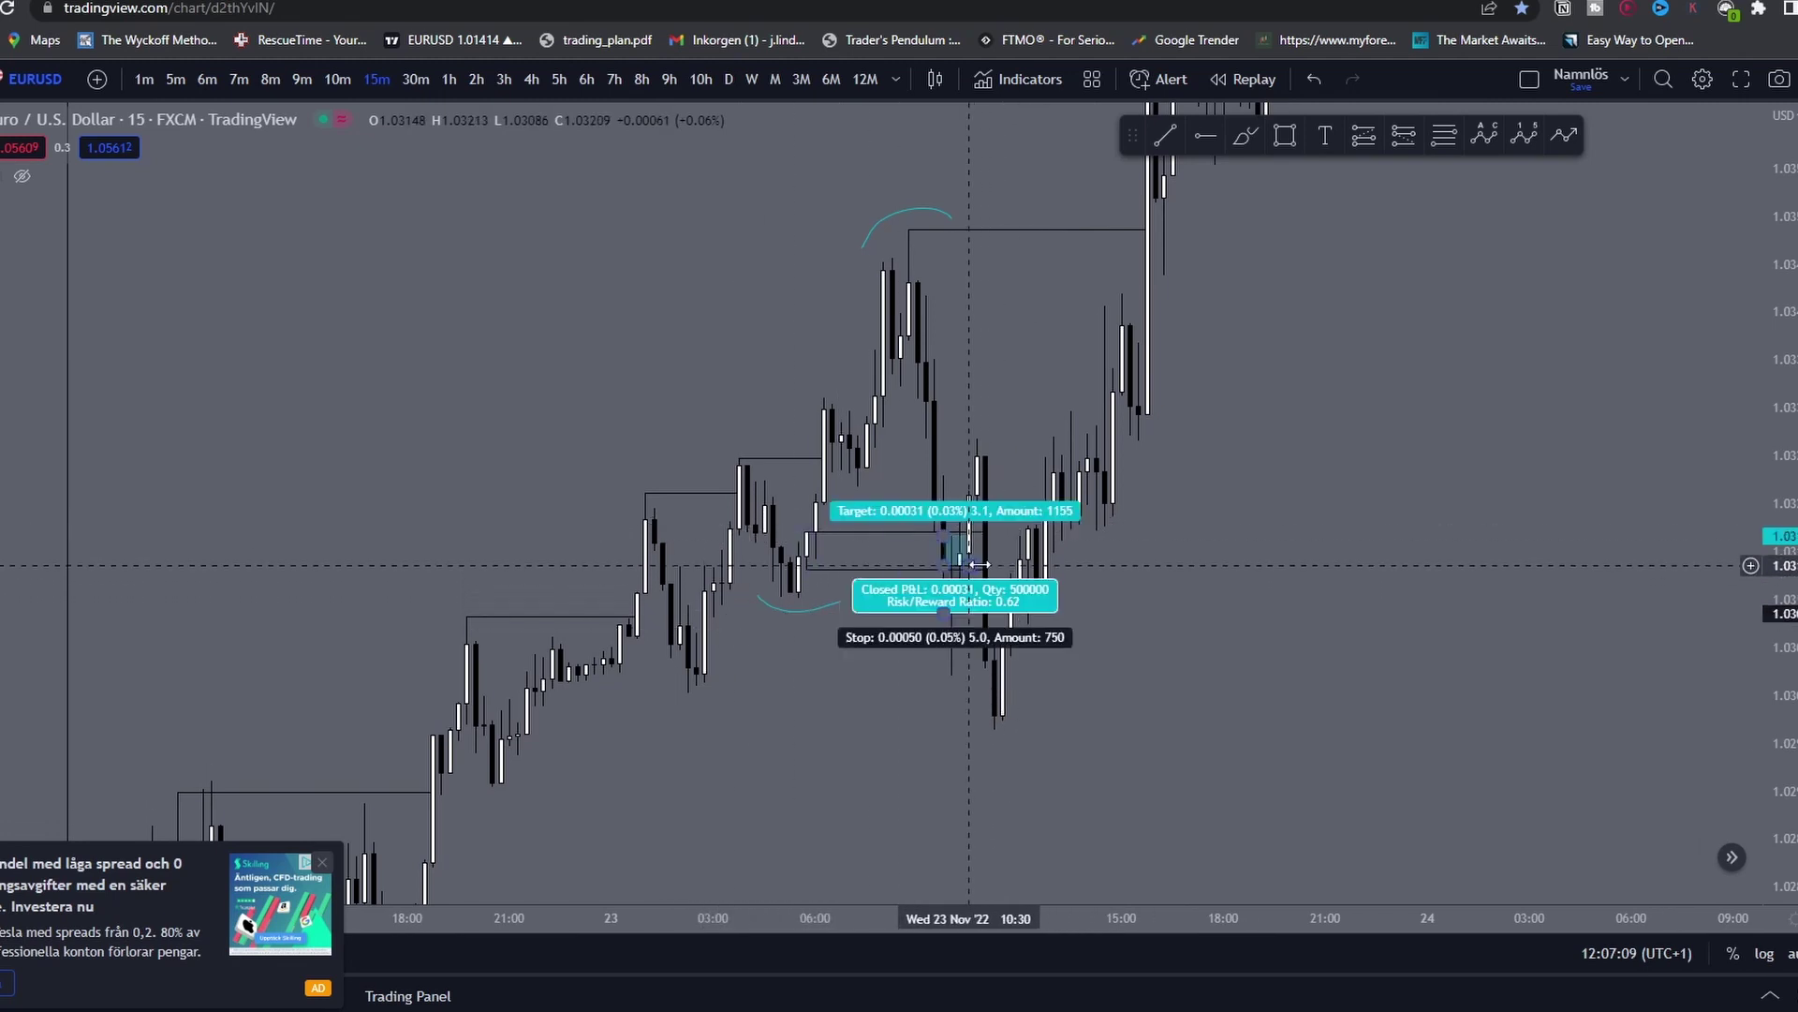
{"action": "left_click_drag", "start_coordinate": [1775, 625], "coordinate": [1776, 573]}
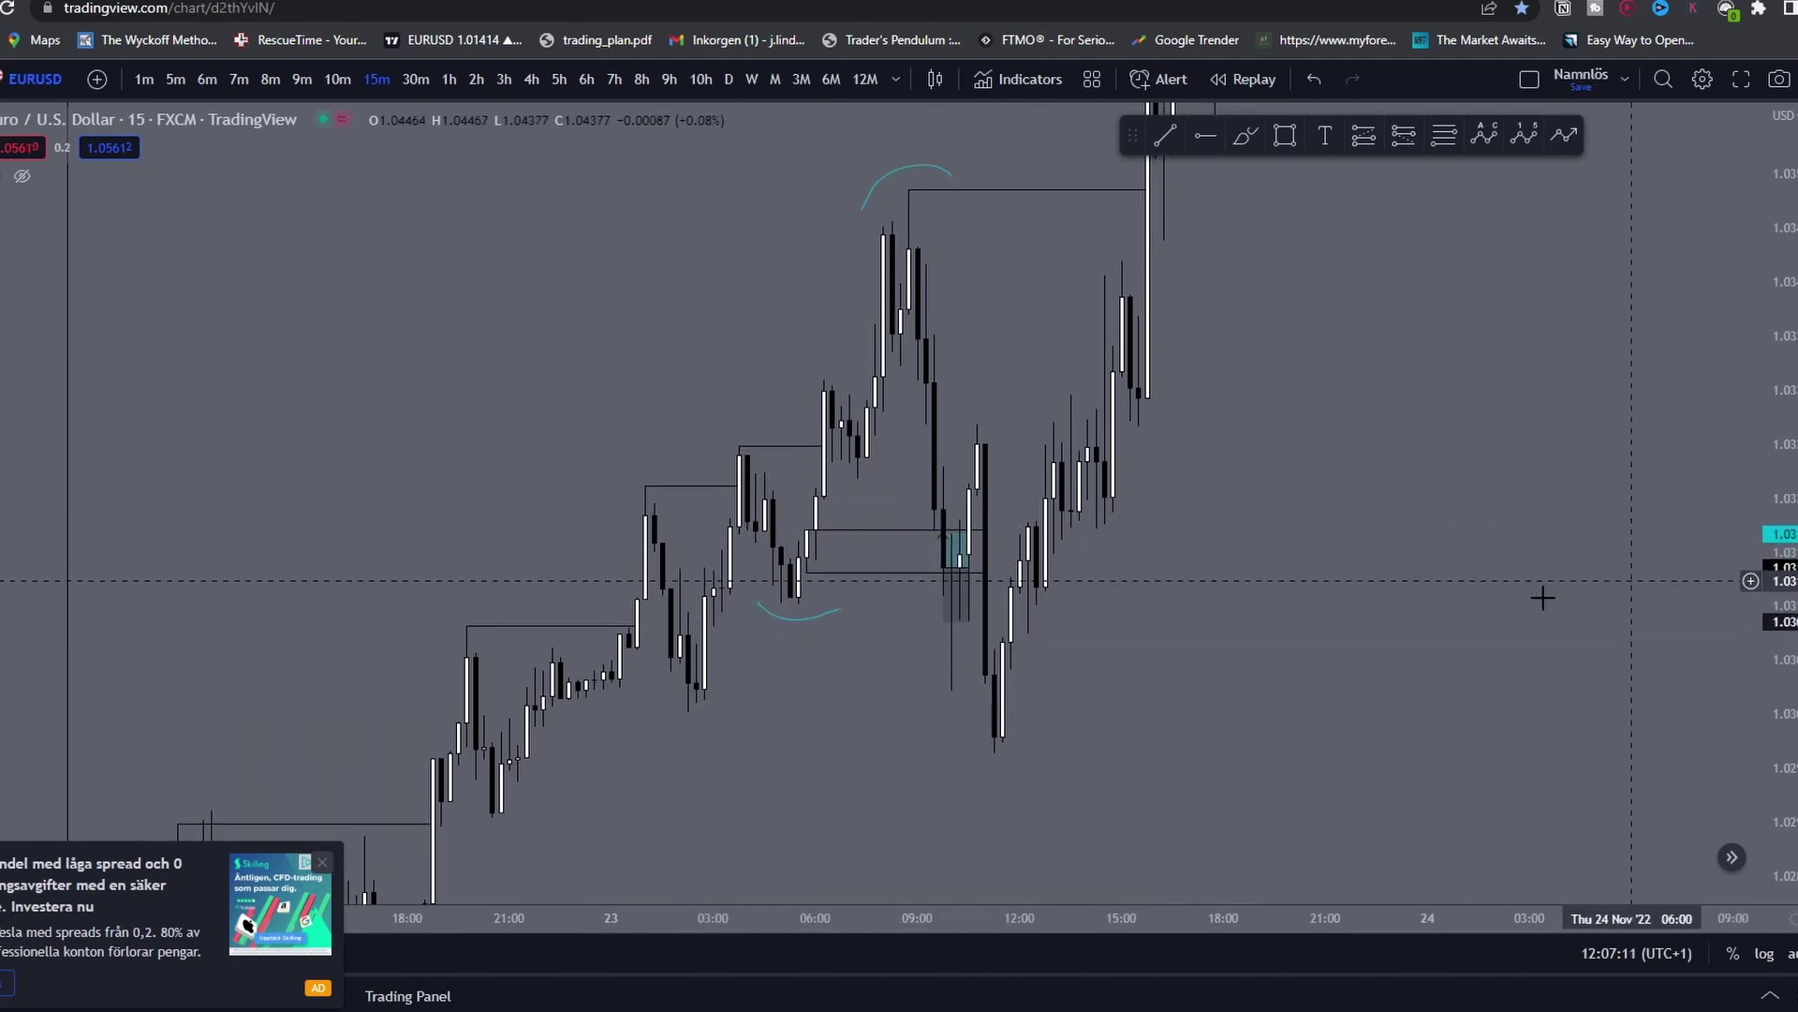
{"action": "scroll", "coordinate": [1294, 600], "scroll_direction": "up", "scroll_amount": 1}
{"action": "left_click", "coordinate": [1164, 139]}
{"action": "left_click", "coordinate": [1163, 139]}
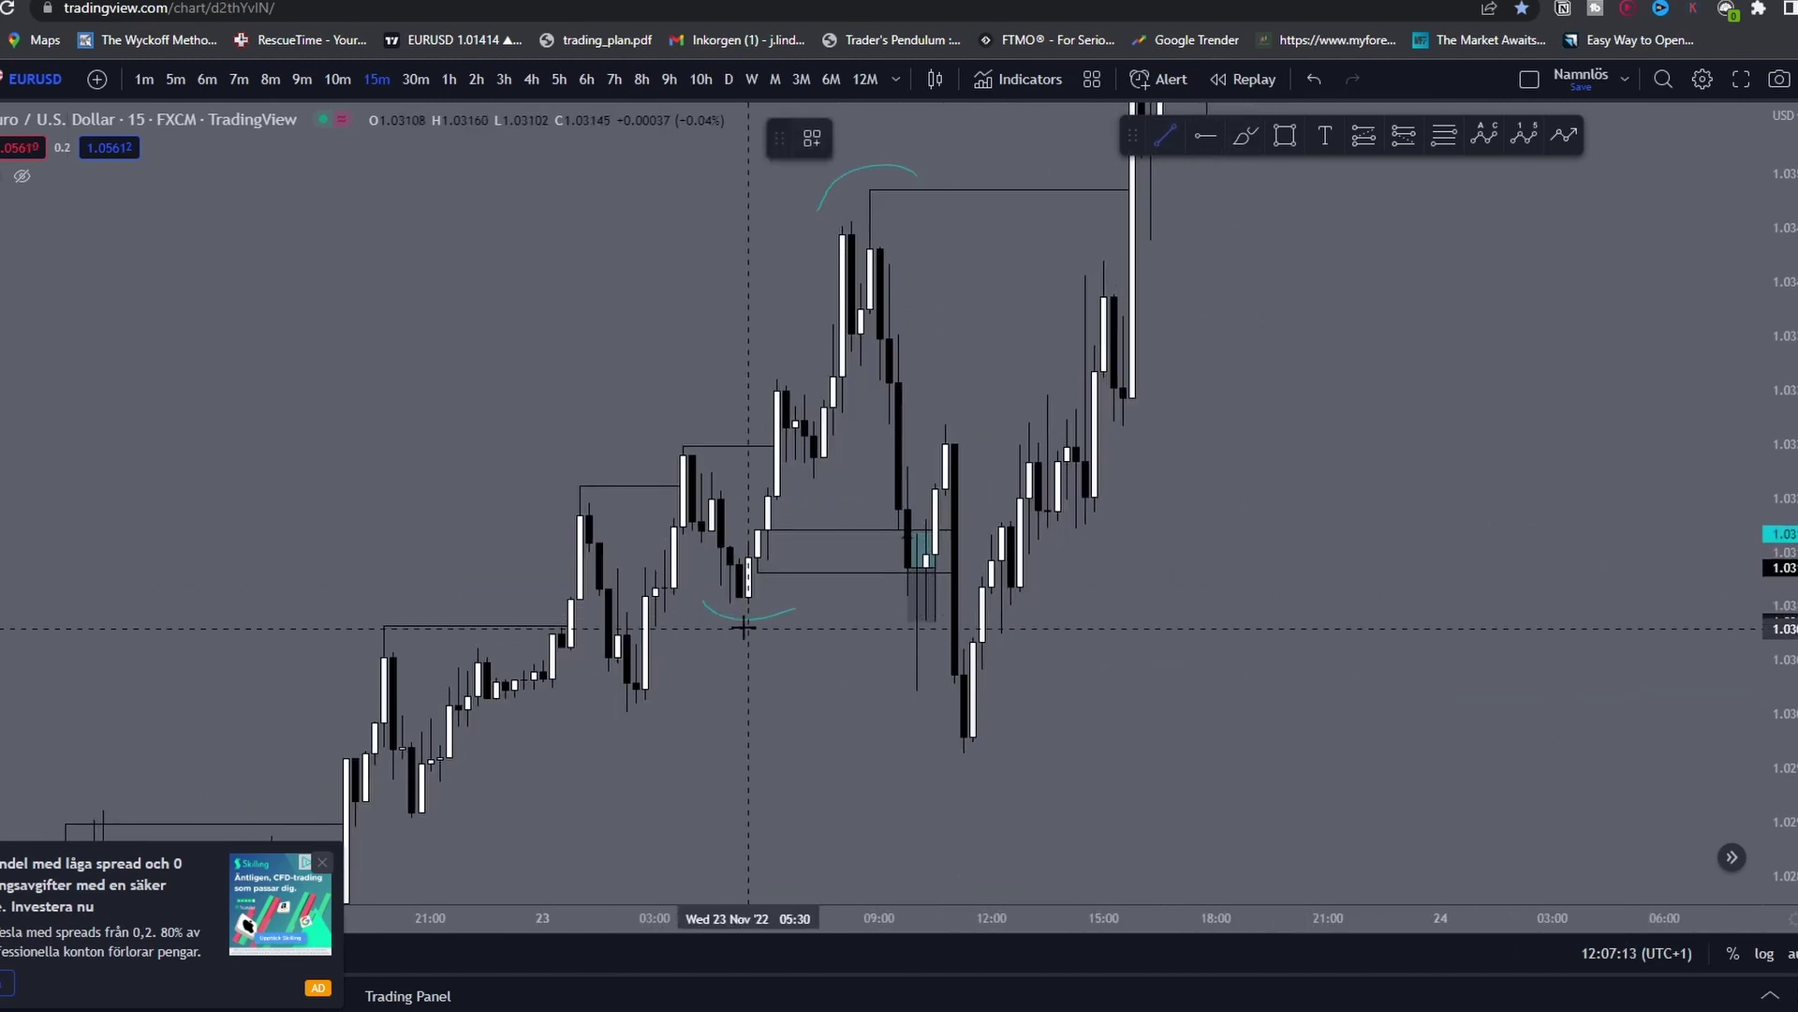
{"action": "left_click", "coordinate": [1245, 136]}
{"action": "left_click_drag", "start_coordinate": [733, 607], "coordinate": [965, 604]}
Step: Draw a horizontal trend line from the 10:45 high to the candle that breaks it, and remove the markings at the earlier high
{"action": "key", "text": "alt+t"}
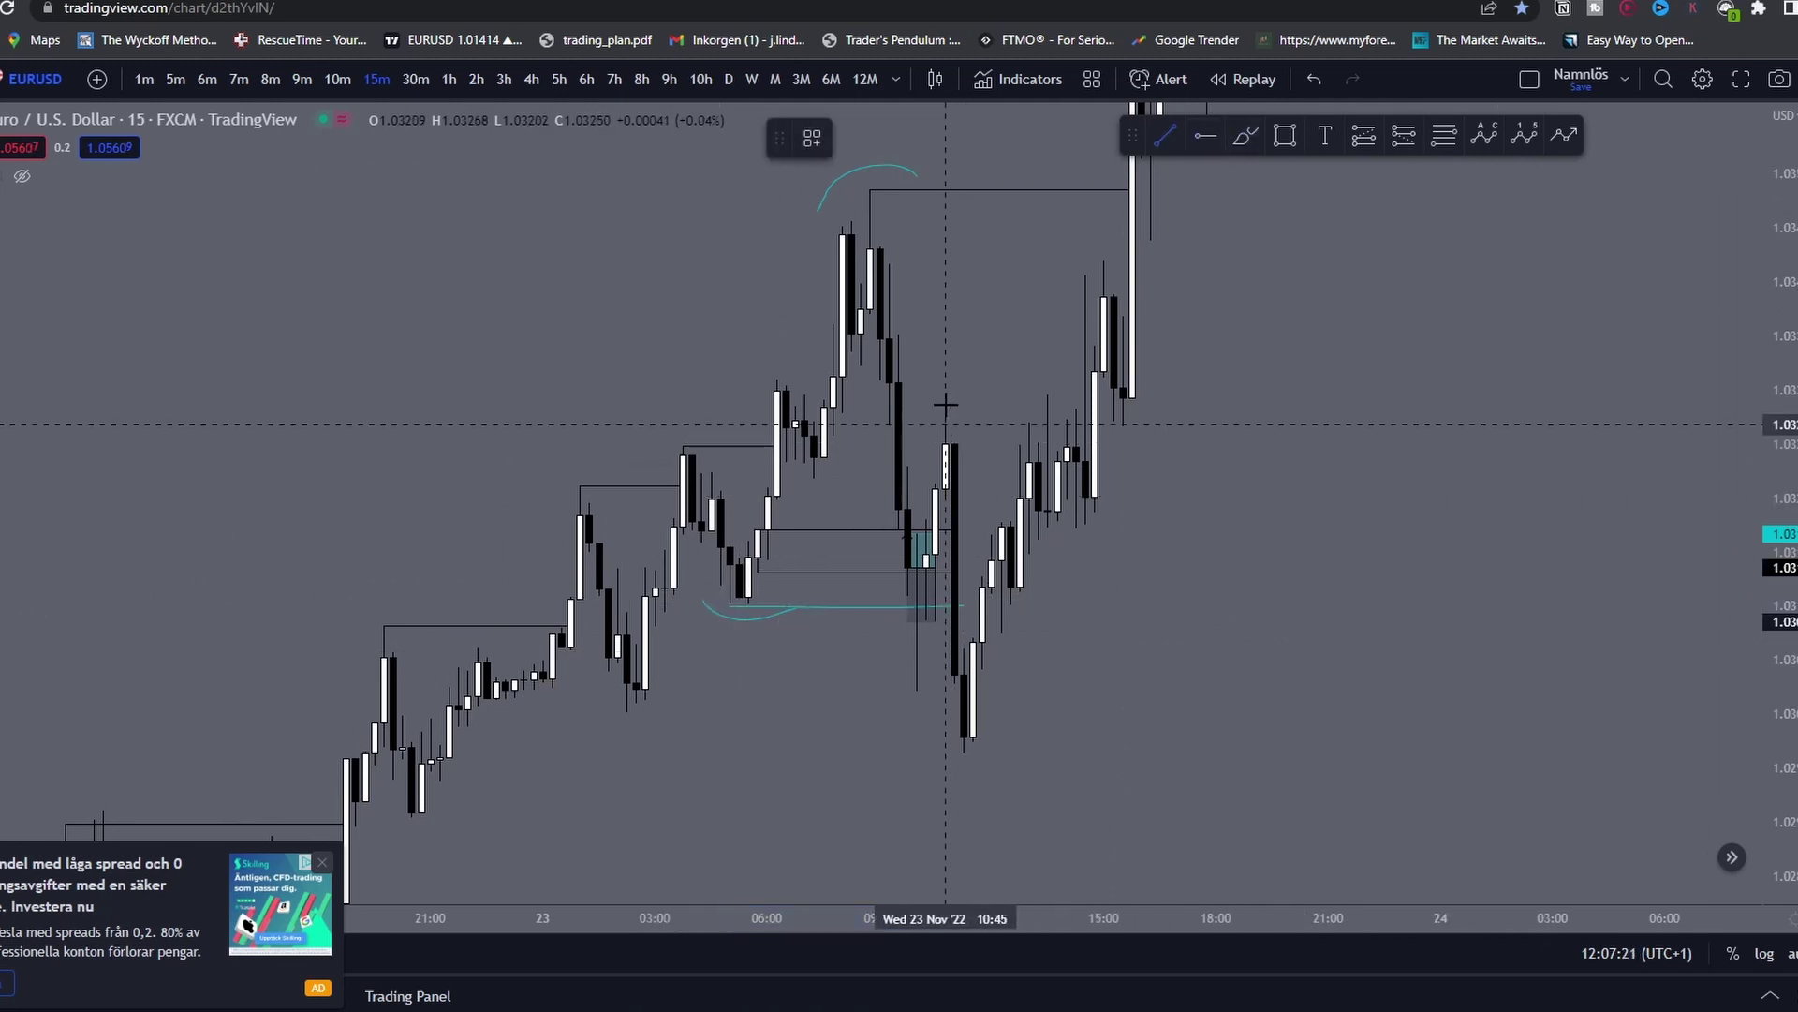
{"action": "left_click", "coordinate": [946, 425]}
{"action": "left_click", "coordinate": [1086, 424]}
{"action": "left_click_drag", "start_coordinate": [1152, 413], "coordinate": [1136, 505]}
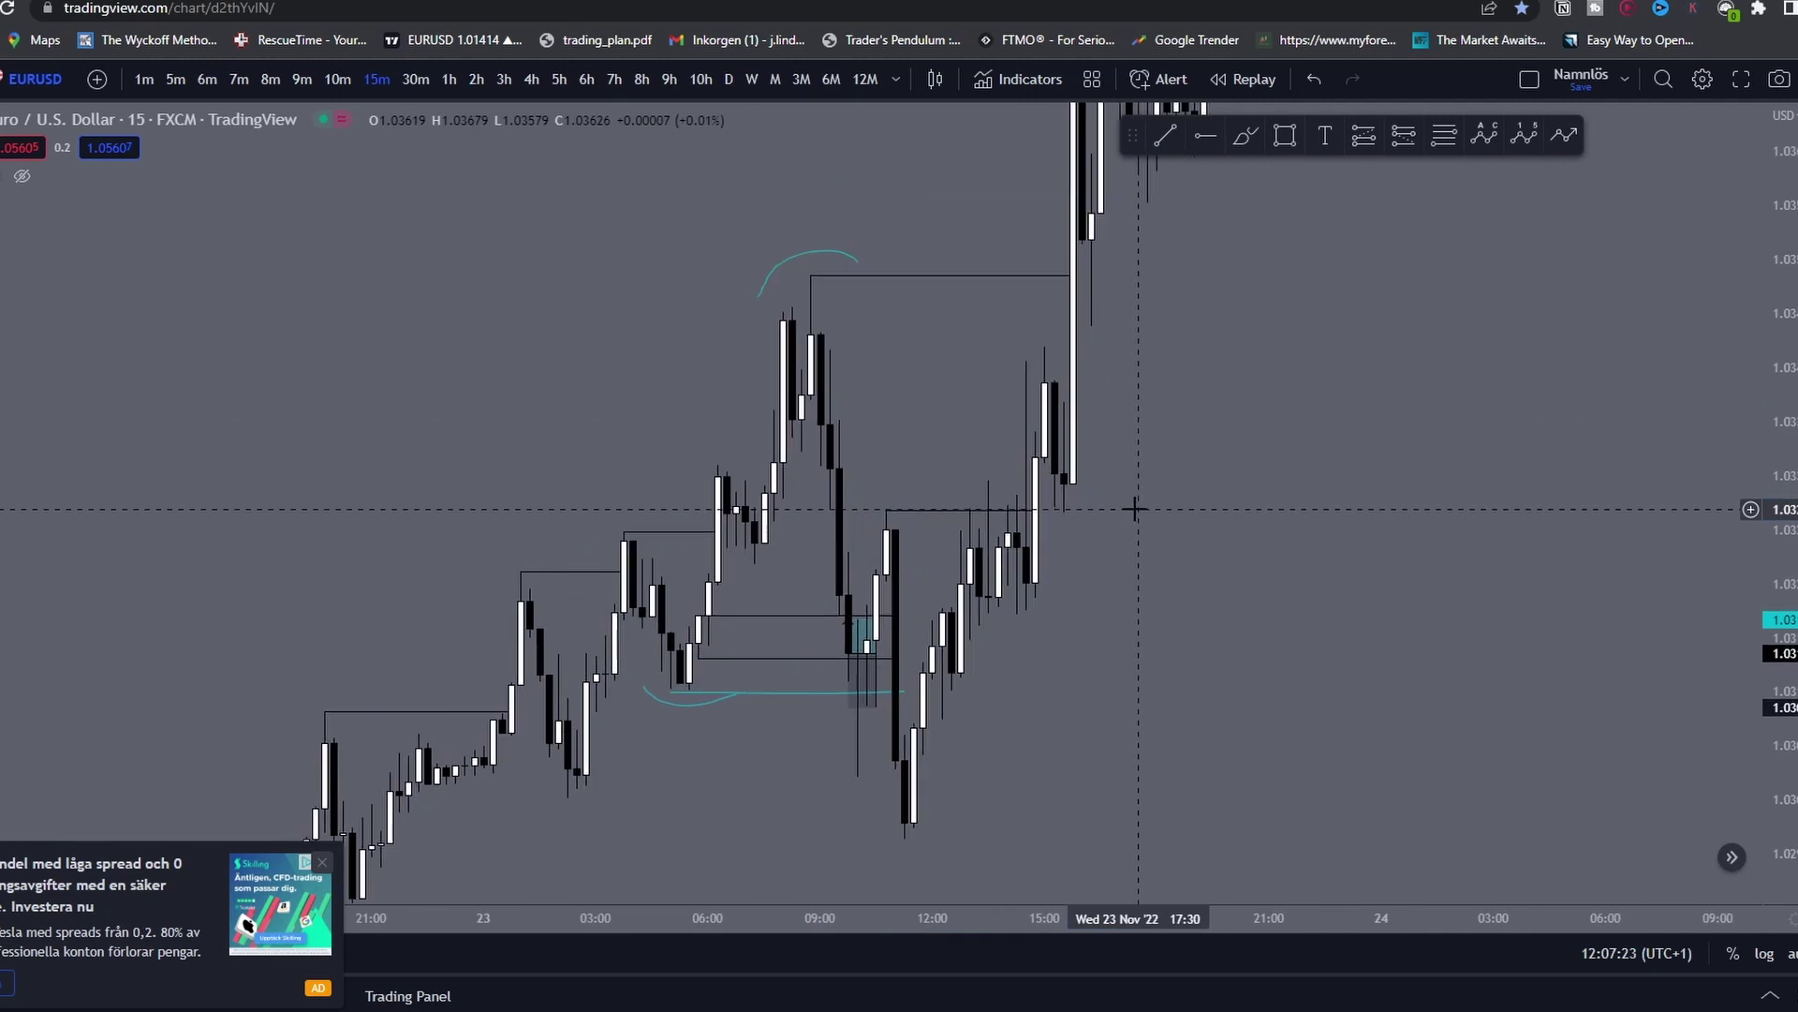
{"action": "scroll", "coordinate": [1188, 570], "scroll_direction": "up", "scroll_amount": 3}
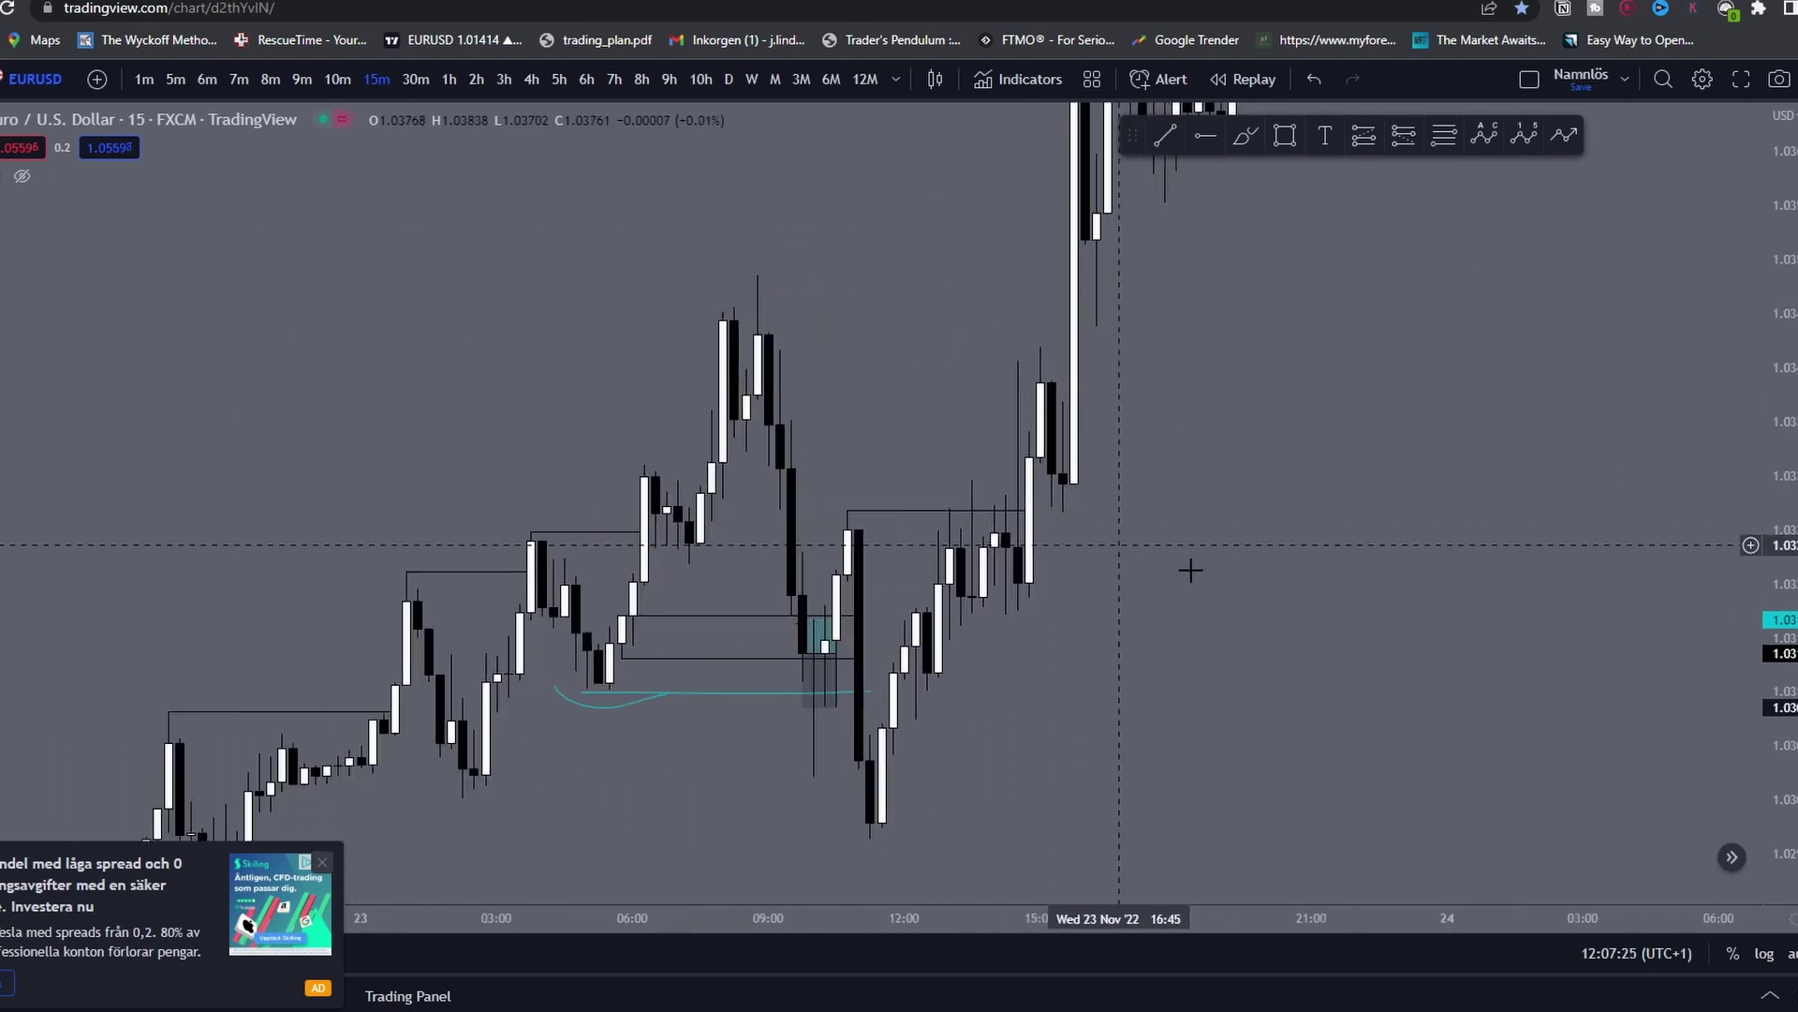
{"action": "left_click_drag", "start_coordinate": [1135, 480], "coordinate": [1107, 498]}
Step: Draw a horizontal trend line from the 15:00 high on 23 November to the candle that breaks above it
{"action": "left_click", "coordinate": [1165, 137]}
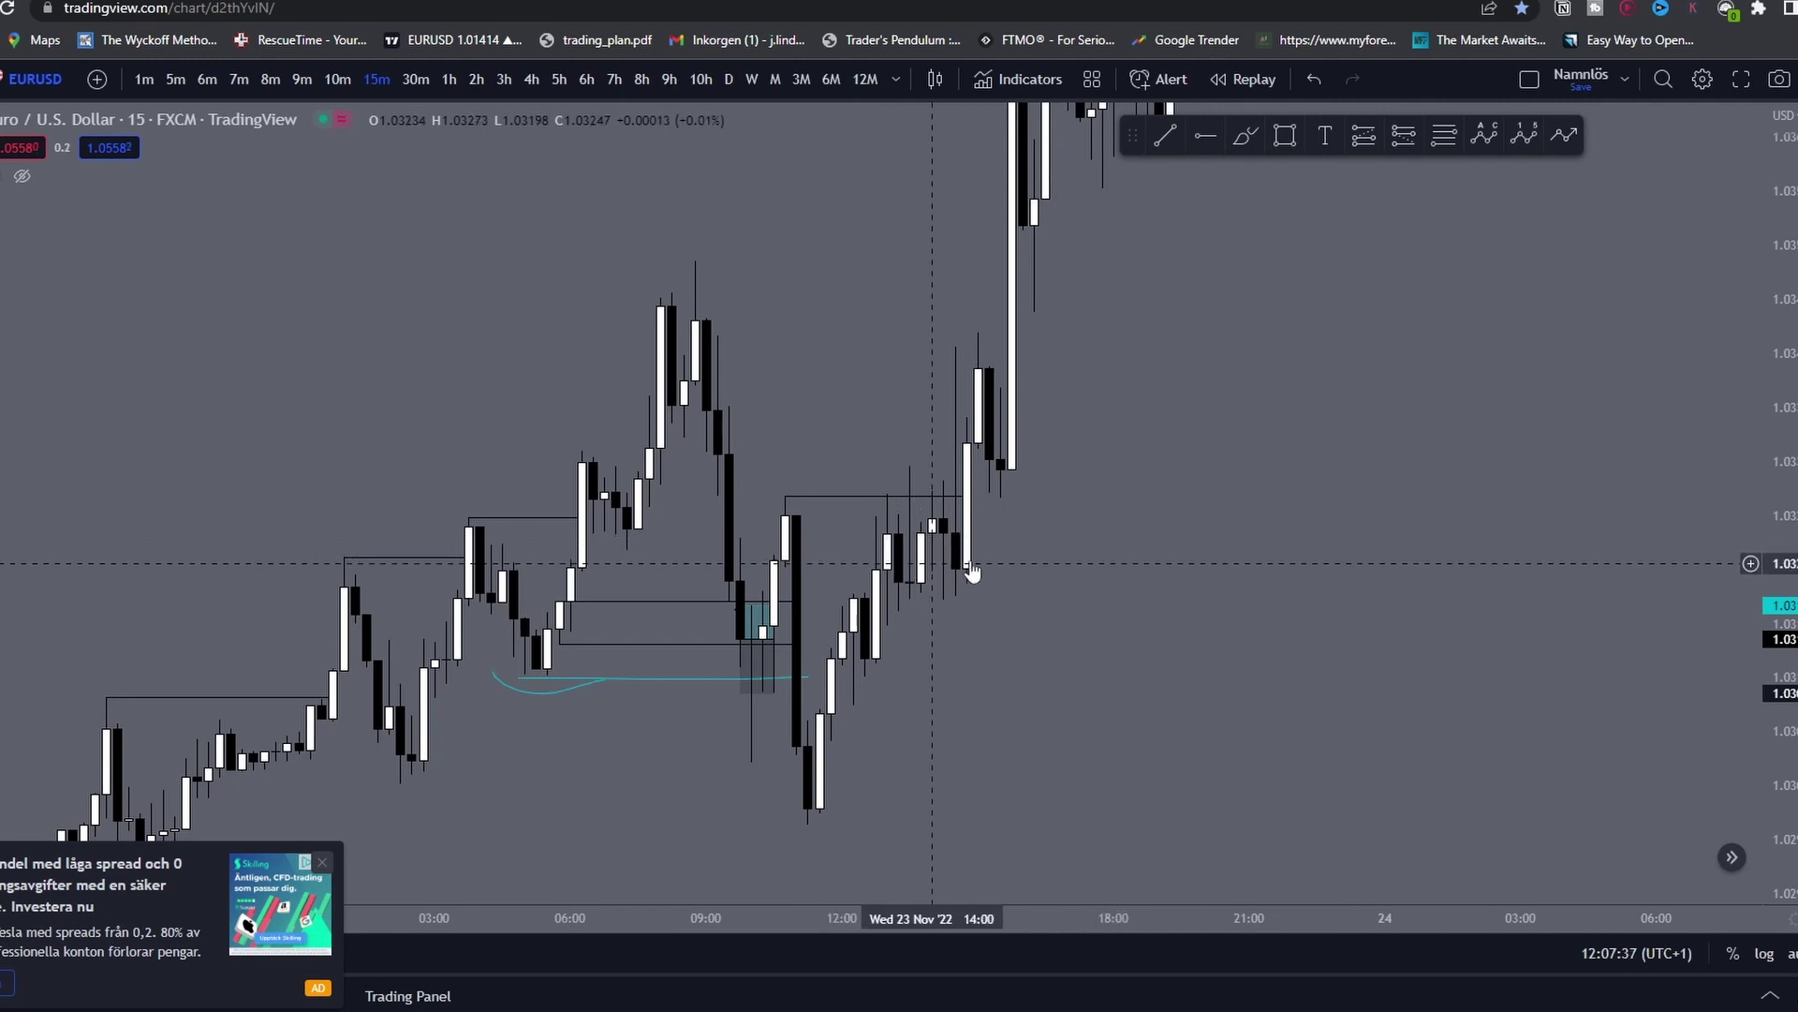
{"action": "left_click_drag", "start_coordinate": [923, 563], "coordinate": [948, 560]}
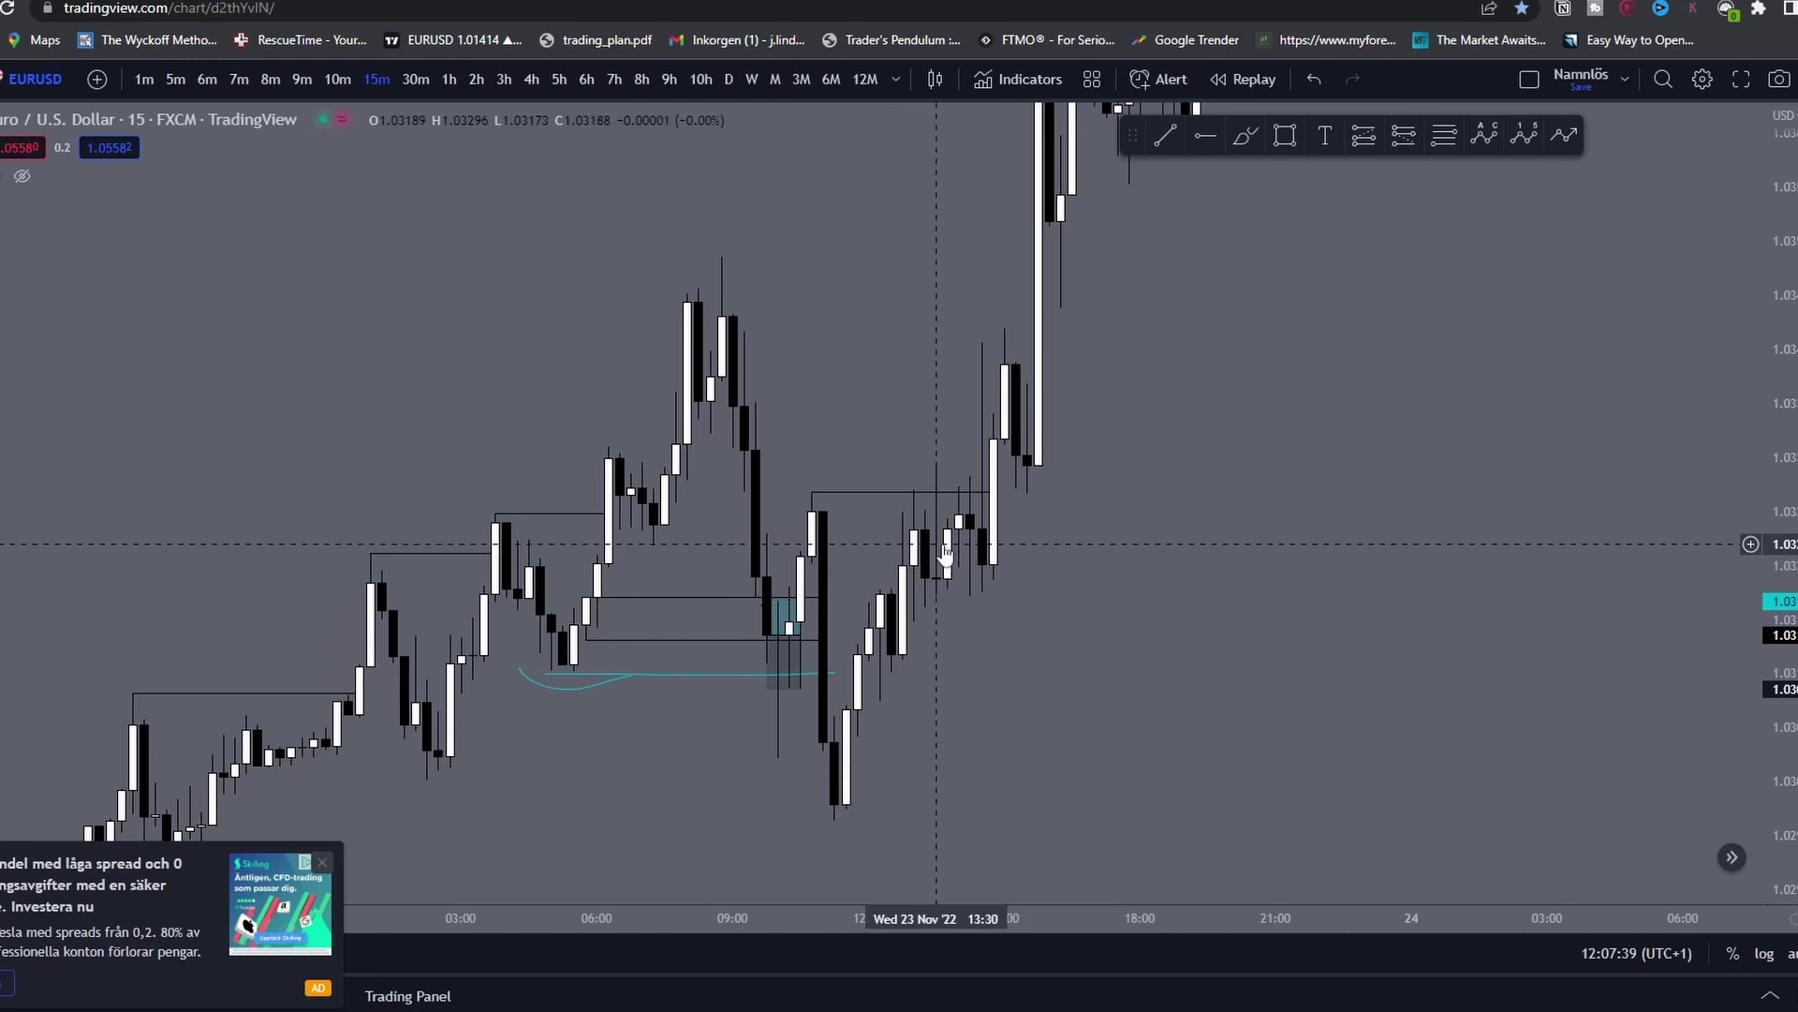
{"action": "scroll", "coordinate": [974, 348], "scroll_direction": "up", "scroll_amount": 2}
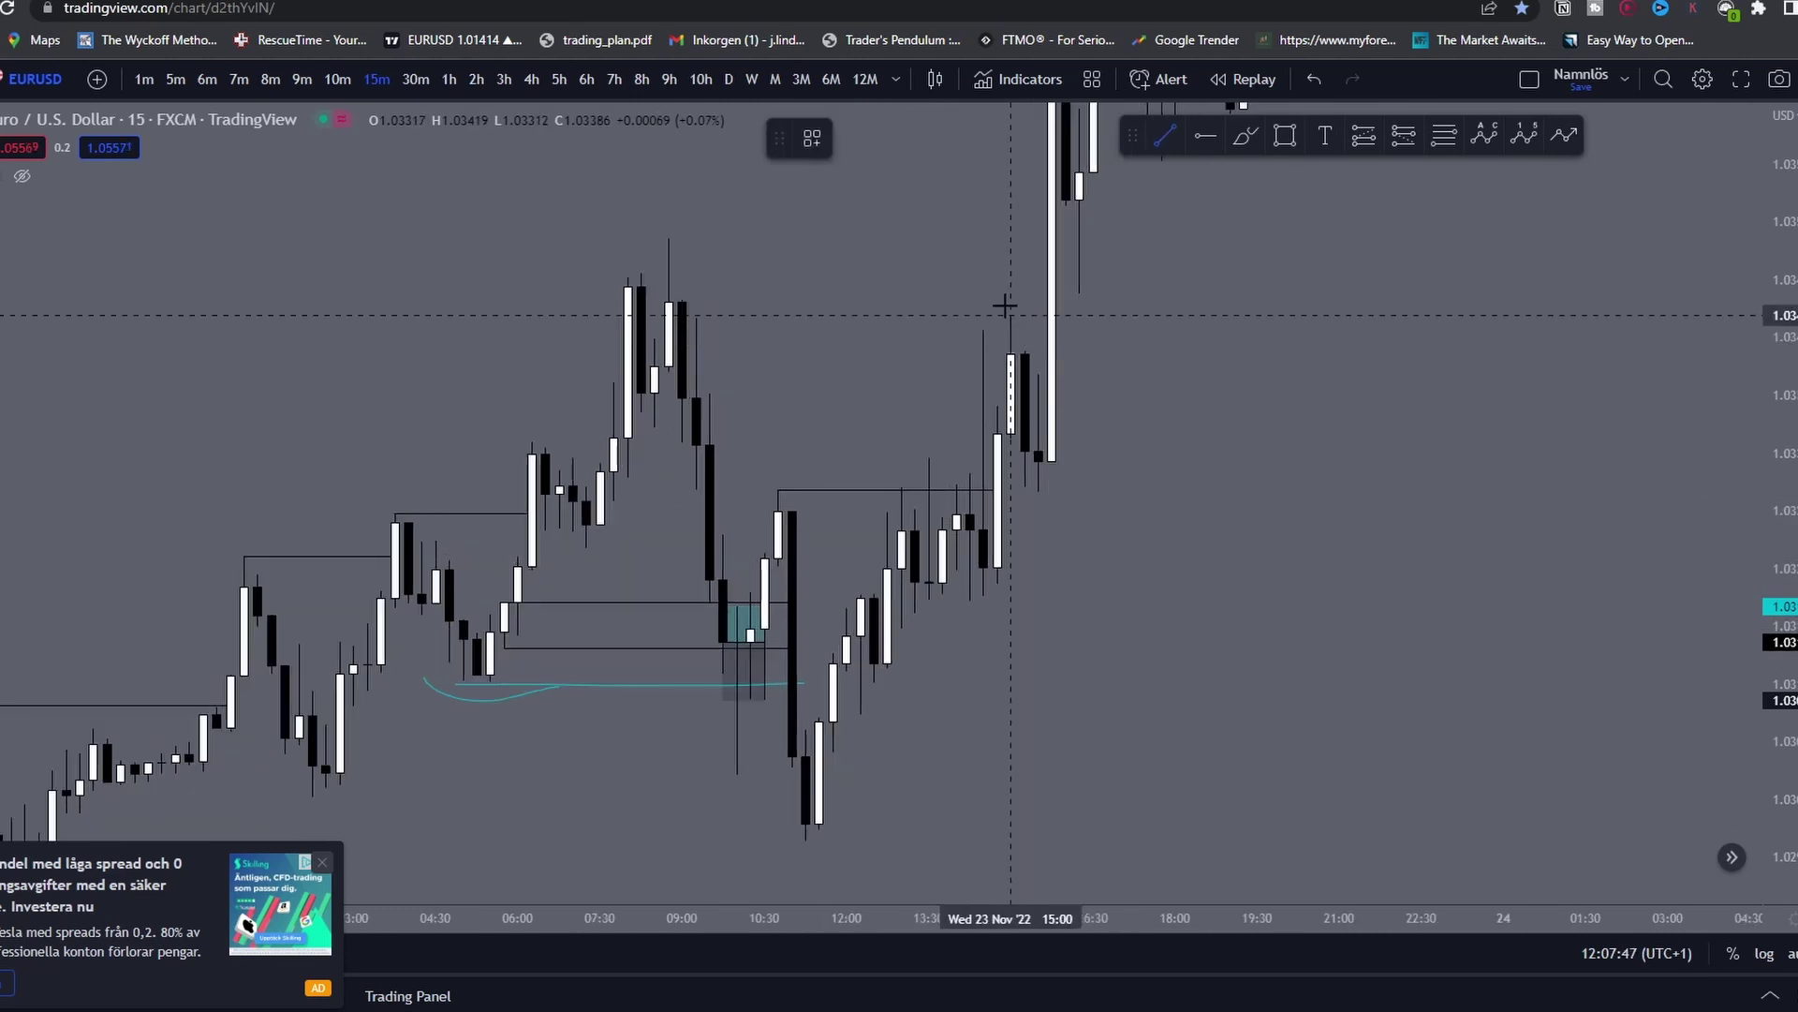
{"action": "left_click", "coordinate": [1051, 317]}
{"action": "left_click_drag", "start_coordinate": [1499, 257], "coordinate": [1340, 420]}
{"action": "left_click_drag", "start_coordinate": [1786, 194], "coordinate": [1786, 646]}
{"action": "scroll", "coordinate": [1499, 562], "scroll_direction": "down", "scroll_amount": 2}
{"action": "left_click_drag", "start_coordinate": [1508, 562], "coordinate": [1340, 613]}
{"action": "left_click_drag", "start_coordinate": [1782, 601], "coordinate": [1782, 476]}
{"action": "left_click_drag", "start_coordinate": [1308, 447], "coordinate": [1155, 478]}
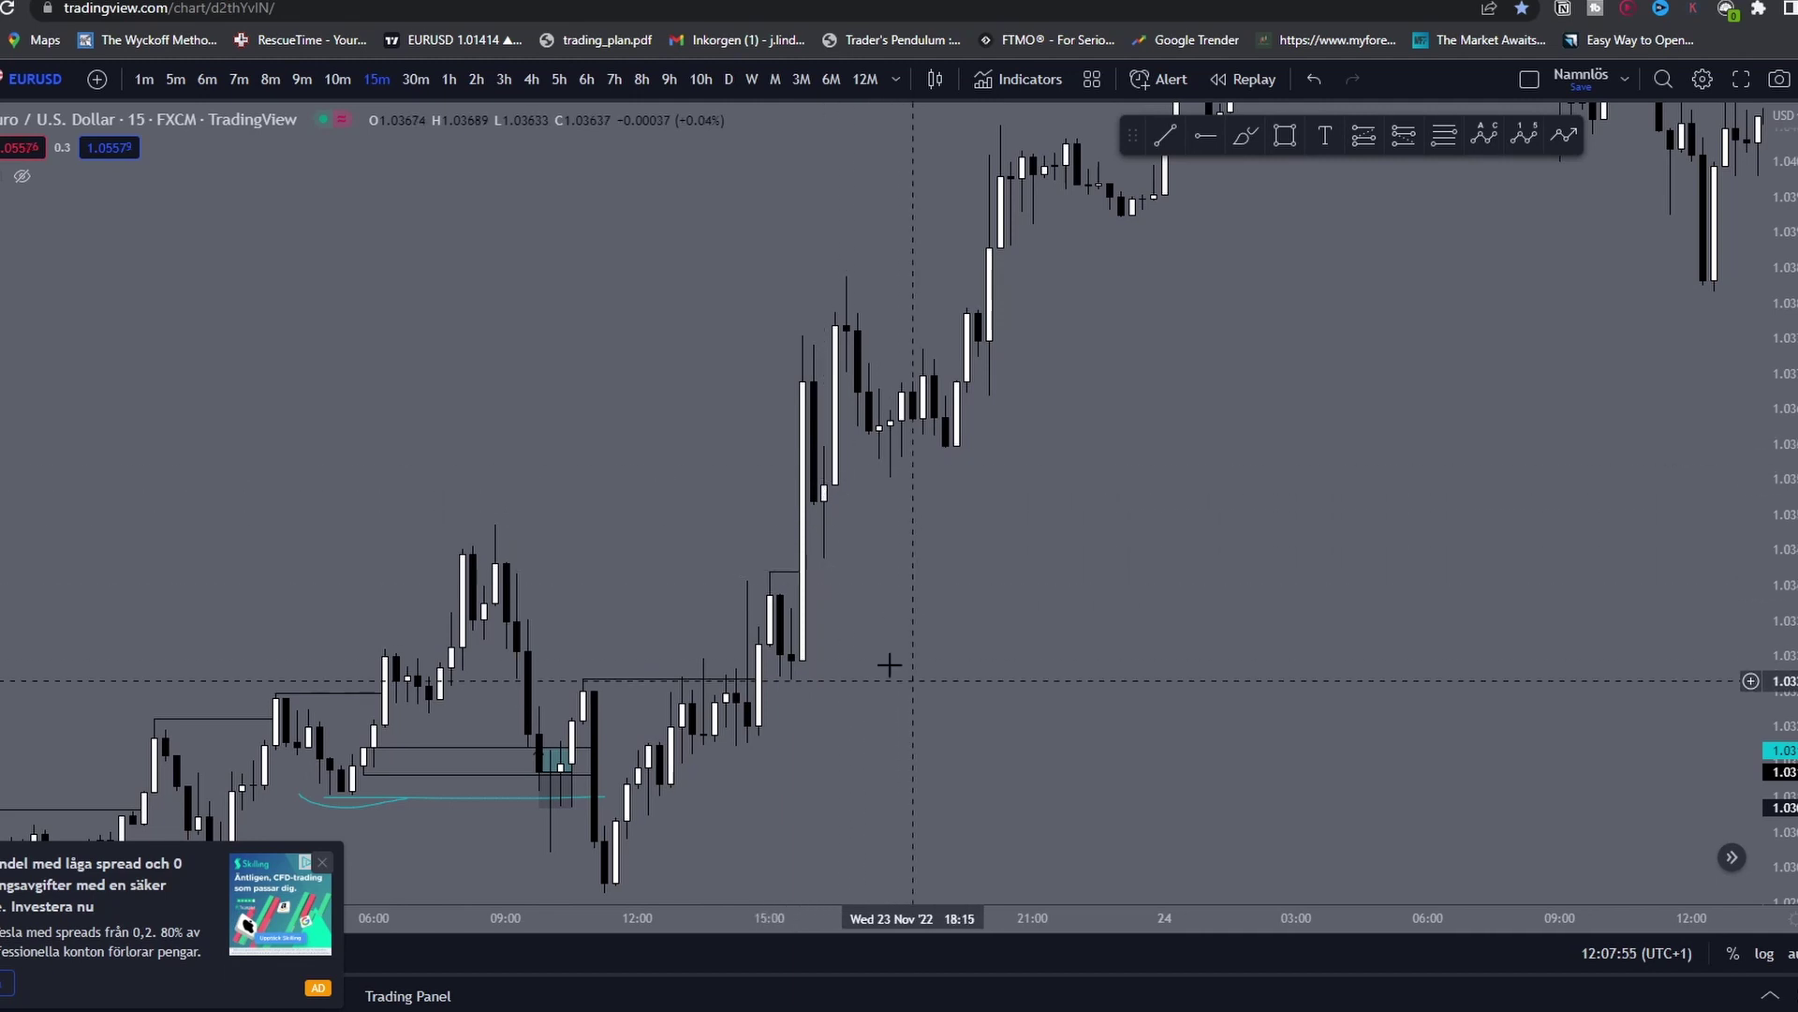
{"action": "left_click", "coordinate": [1245, 137]}
{"action": "left_click_drag", "start_coordinate": [792, 609], "coordinate": [903, 618]}
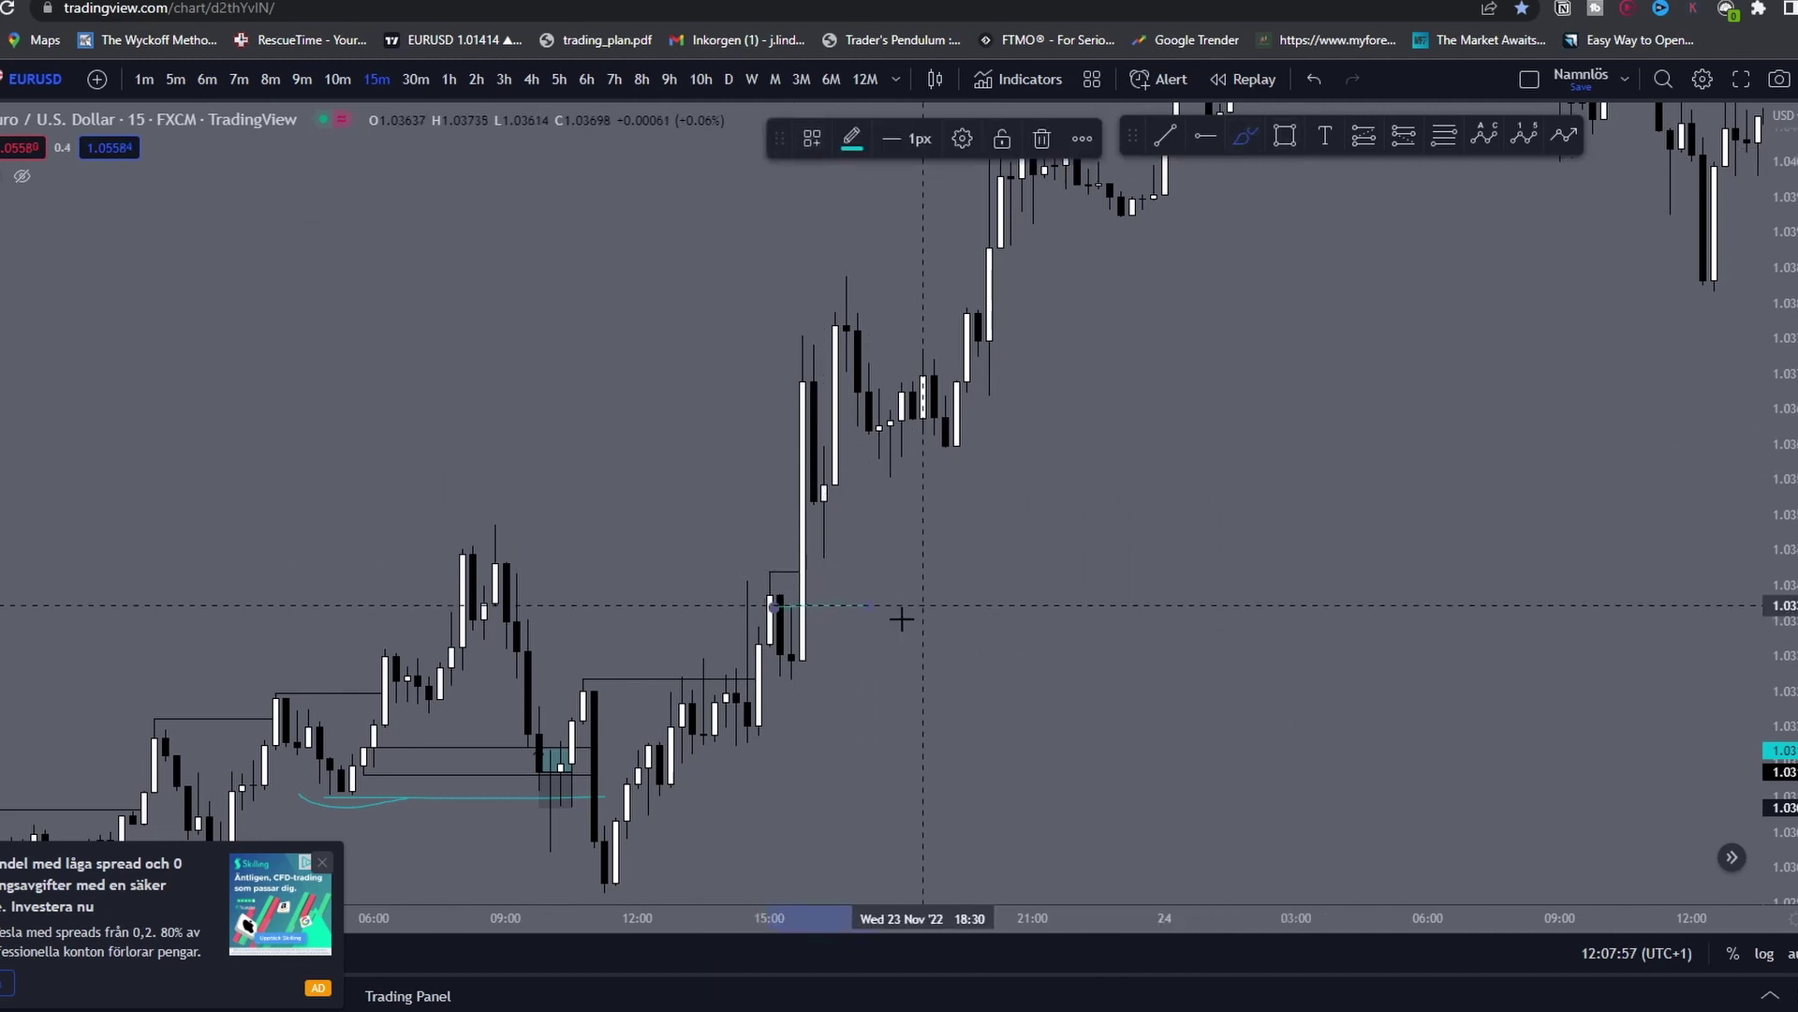
{"action": "key", "text": "ctrl+z"}
Step: Draw a horizontal trend line from the next swing high, around 16:45 on 23 November, to the candle that breaks it
{"action": "left_click", "coordinate": [1165, 136]}
{"action": "left_click", "coordinate": [990, 272]}
{"action": "left_click_drag", "start_coordinate": [1091, 305], "coordinate": [885, 585]}
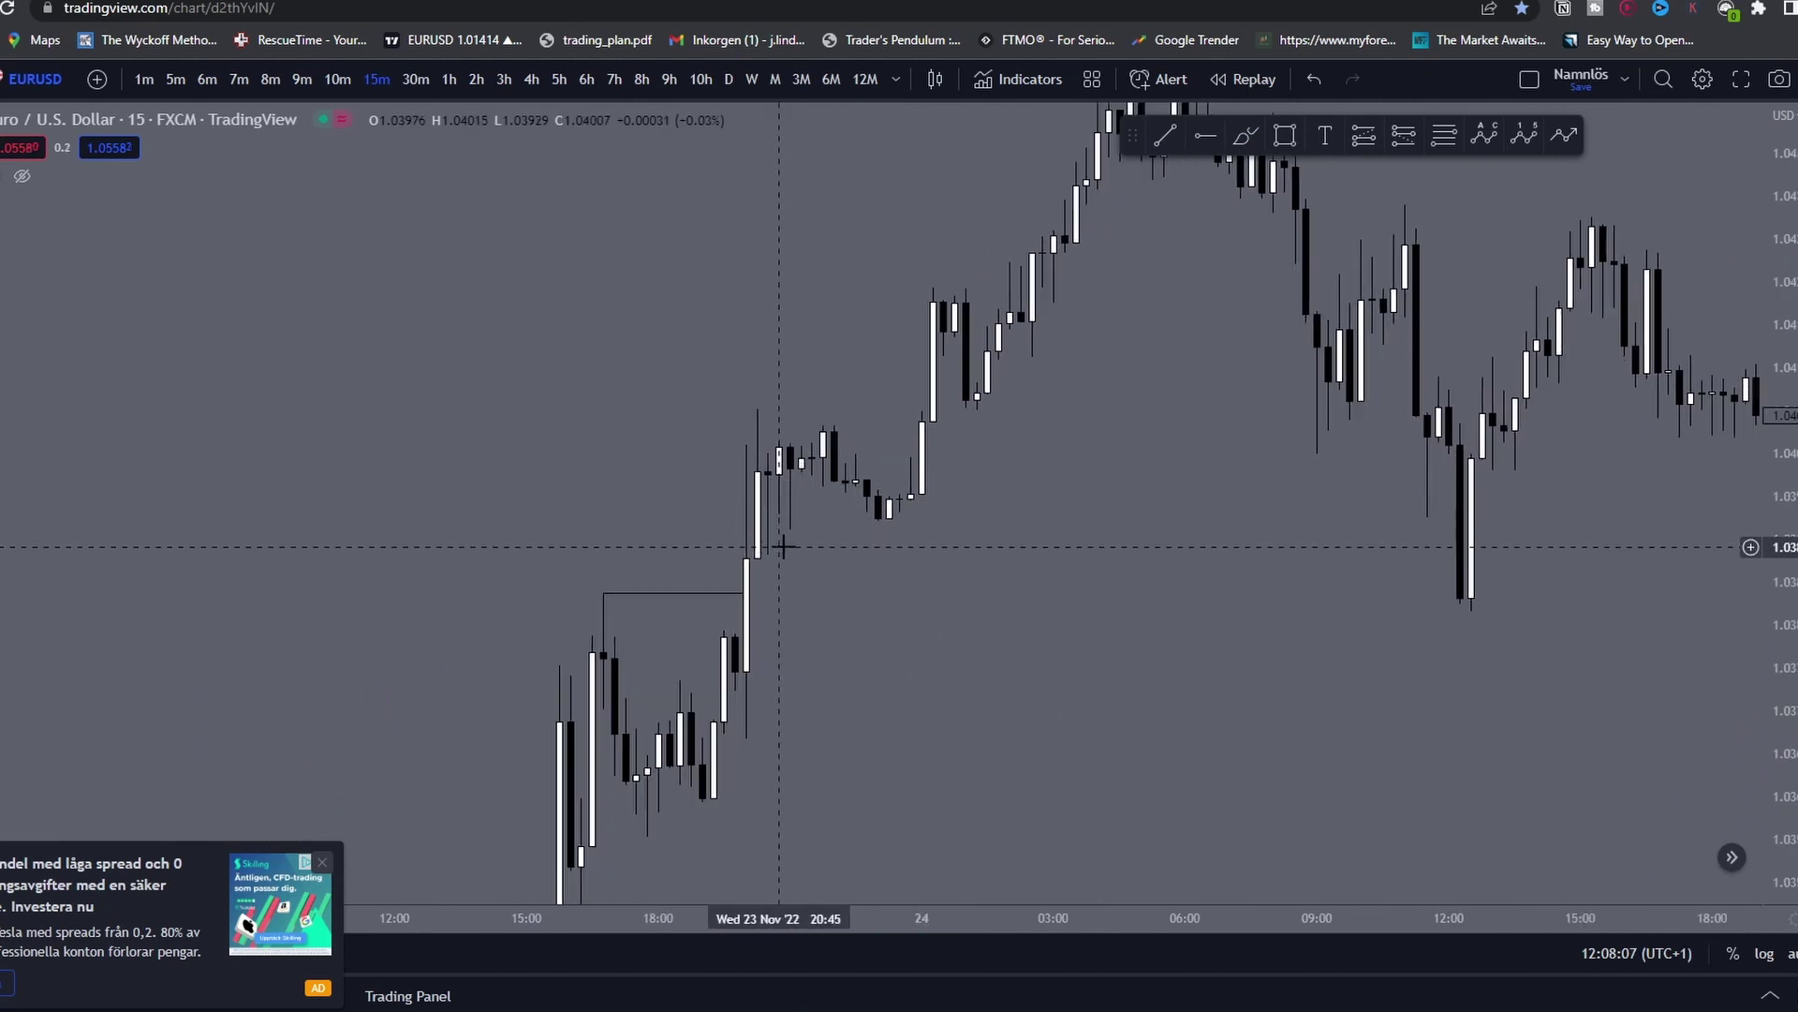
Step: Draw a horizontal trend line from the 04:45 high on 24 November forward past the 08:00 session line
{"action": "left_click_drag", "start_coordinate": [1045, 414], "coordinate": [846, 591]}
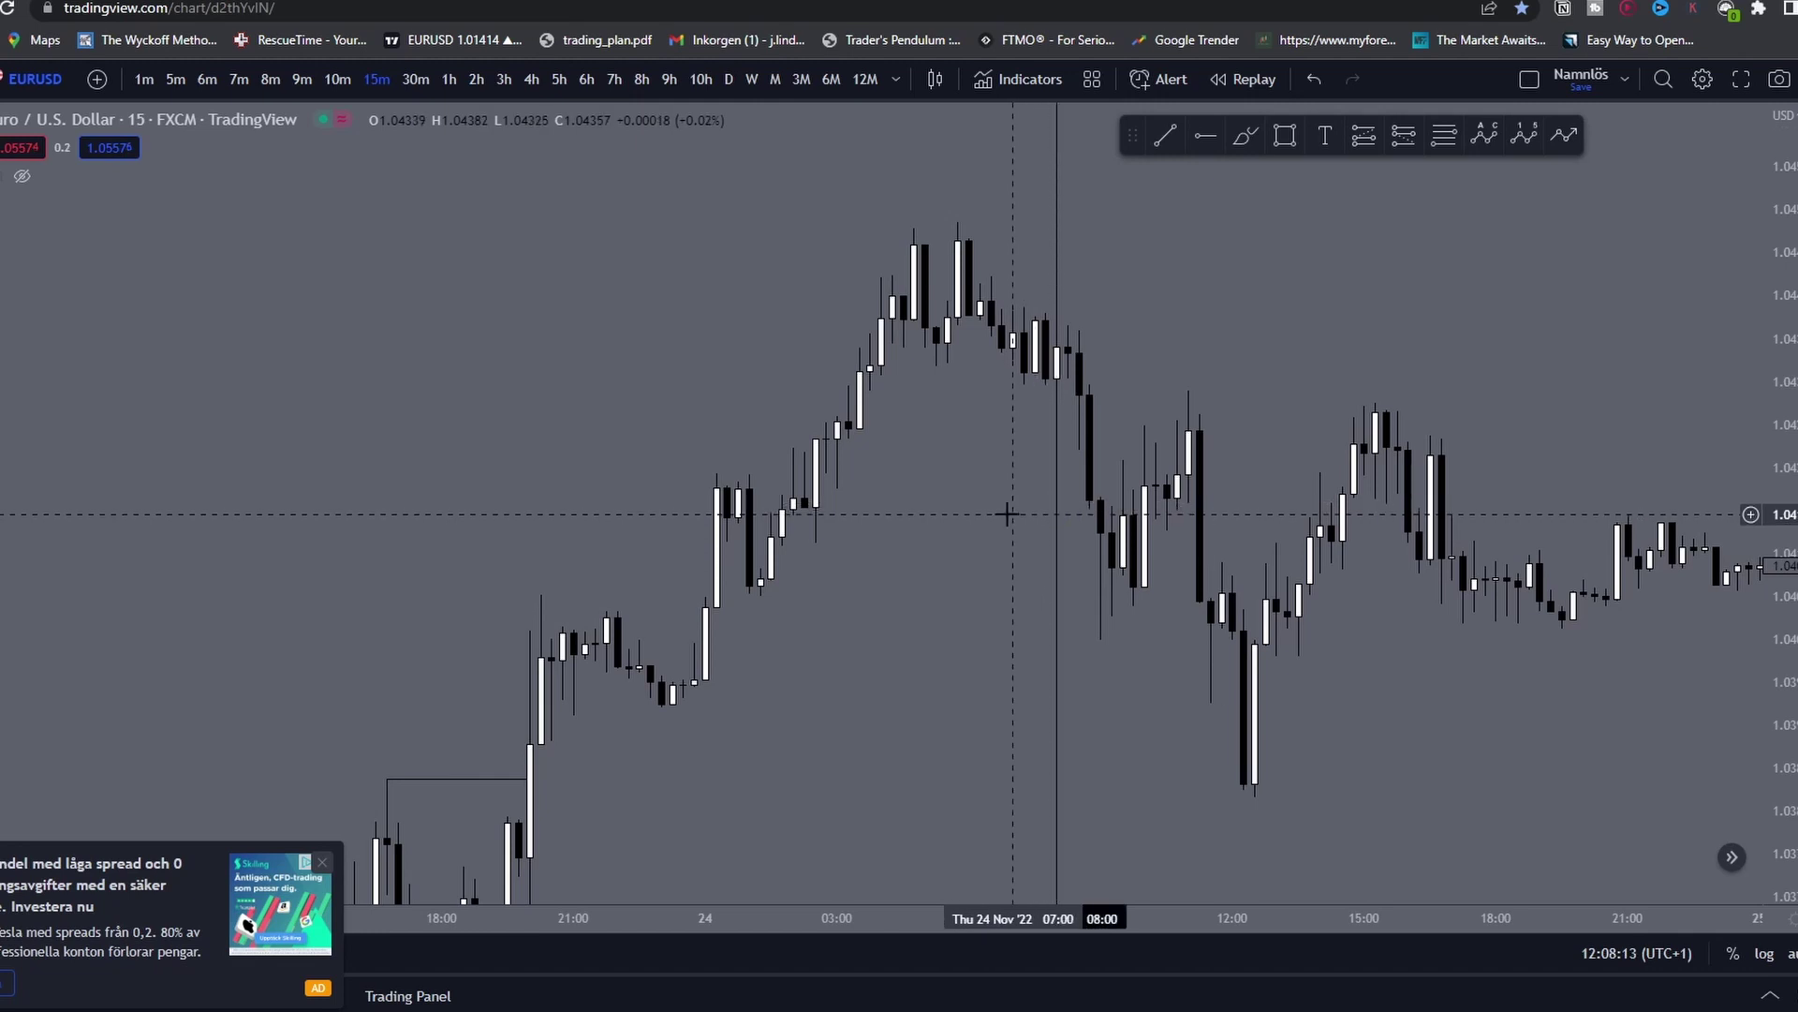
{"action": "left_click_drag", "start_coordinate": [1004, 478], "coordinate": [1005, 441]}
{"action": "left_click", "coordinate": [1166, 141]}
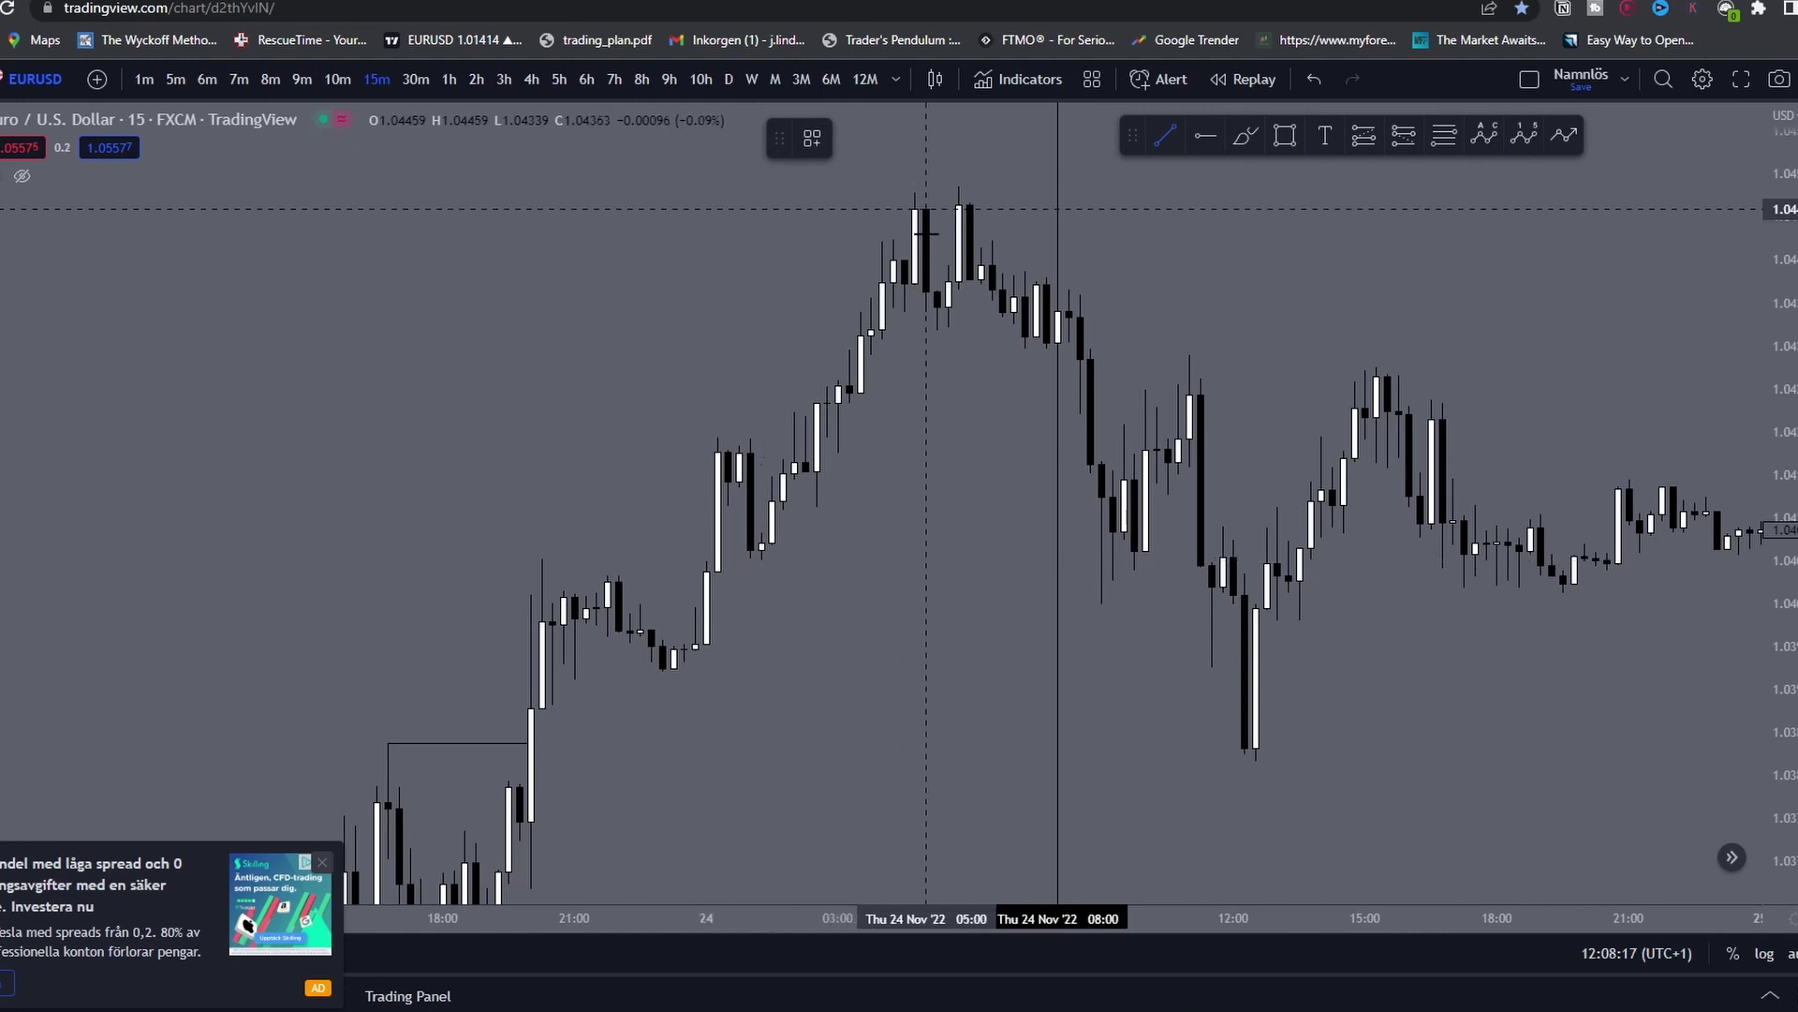
{"action": "left_click", "coordinate": [916, 188]}
{"action": "left_click", "coordinate": [1221, 195]}
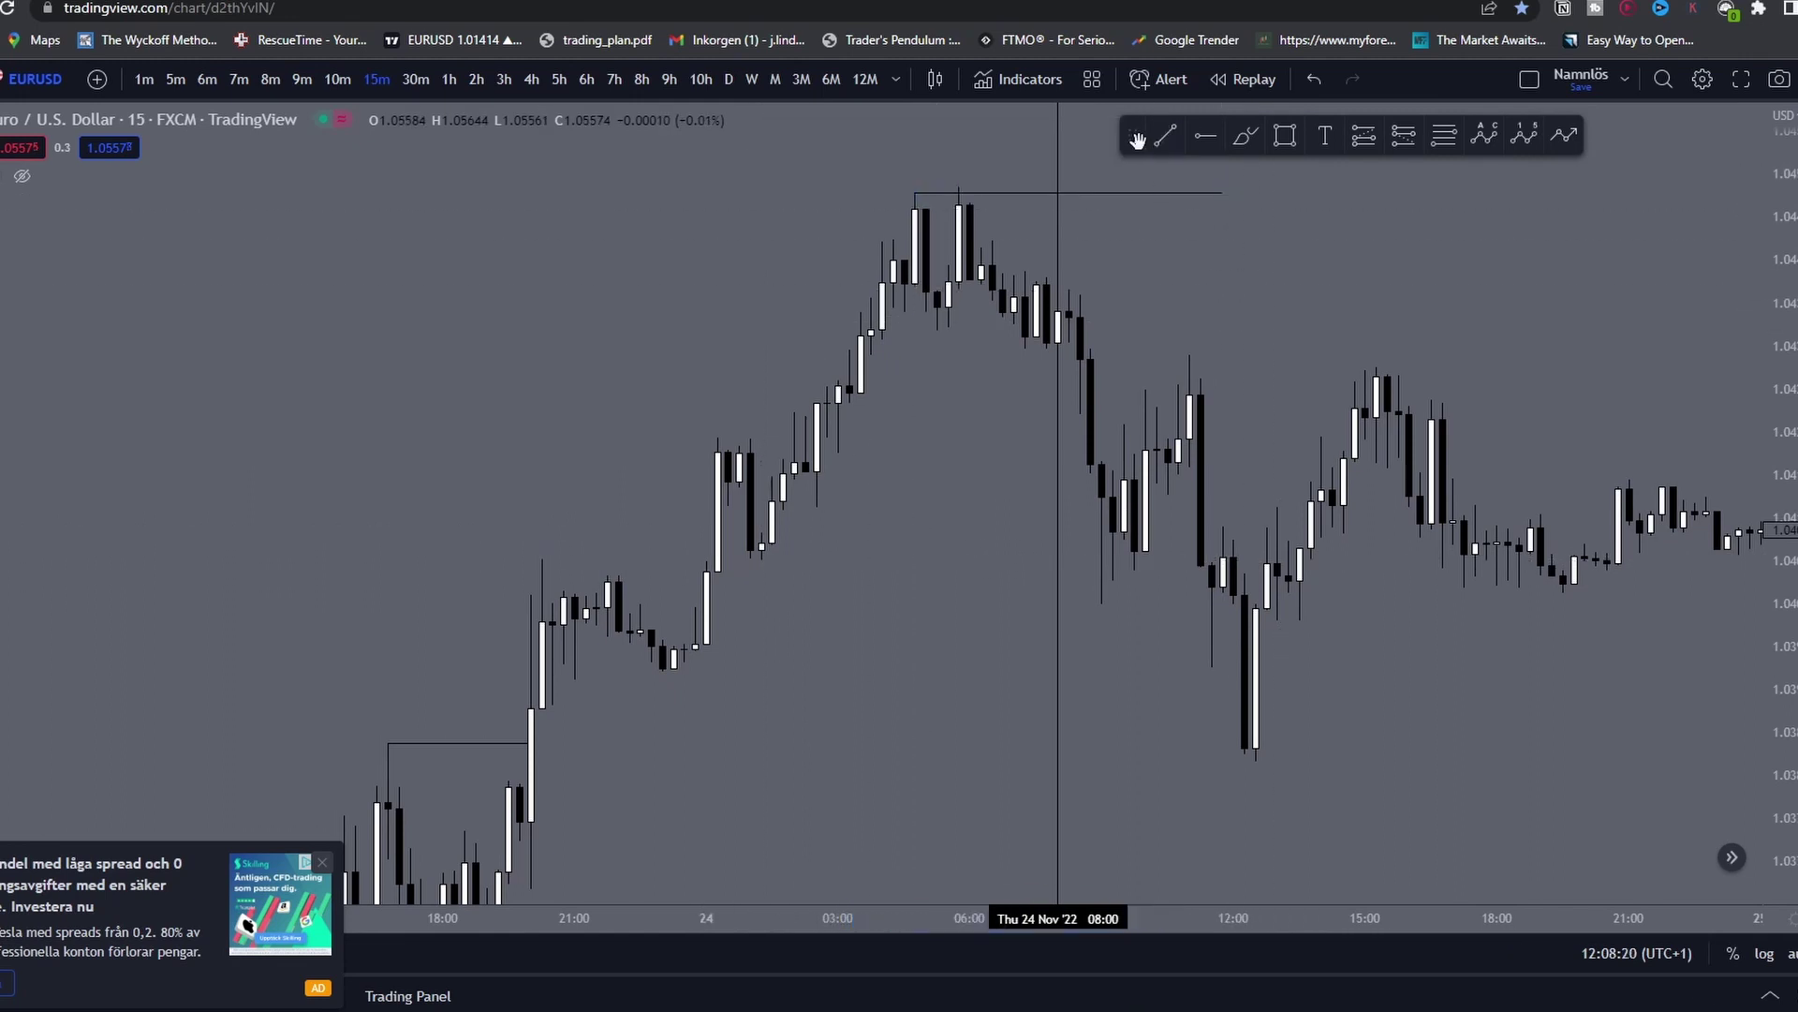
Step: Mark the 01:15 low on 24 November with a horizontal line and draw a rectangle zone from that candle to about 10:30
{"action": "left_click", "coordinate": [761, 561]}
{"action": "left_click", "coordinate": [980, 560]}
{"action": "left_click", "coordinate": [1285, 135]}
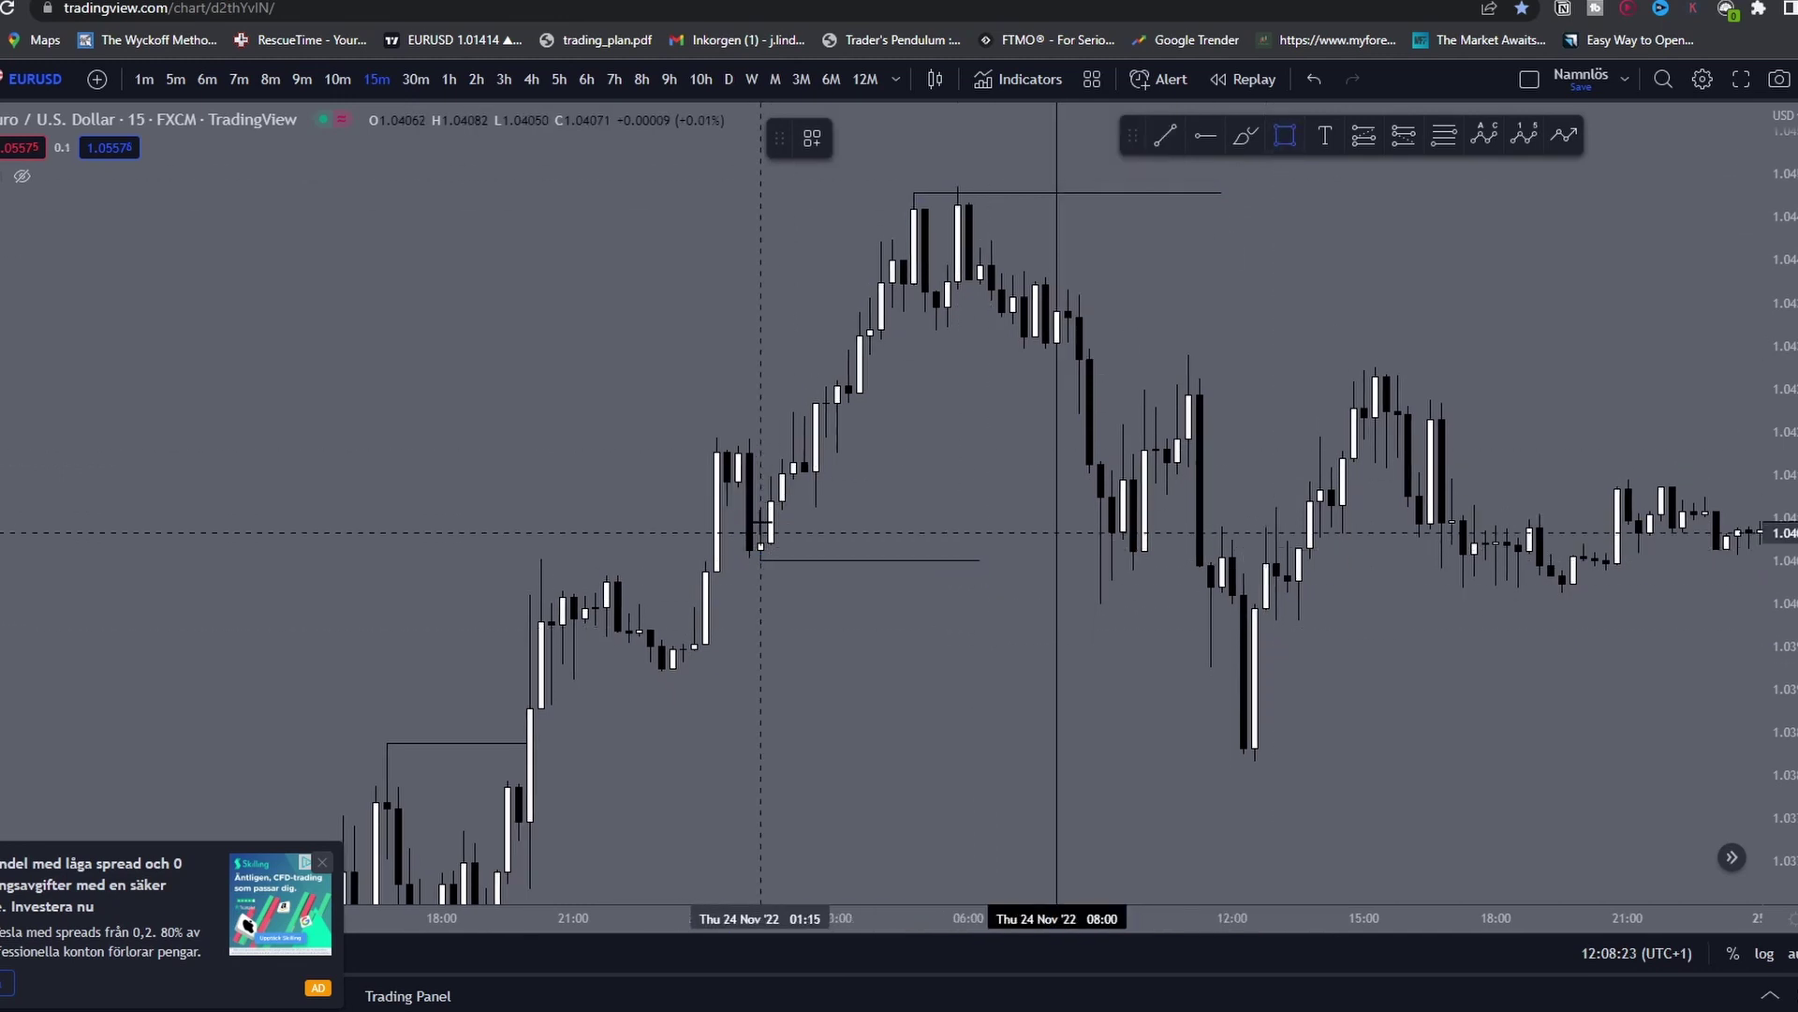
{"action": "mouse_move", "coordinate": [761, 532]}
{"action": "left_mouse_down"}
{"action": "mouse_move", "coordinate": [760, 559]}
{"action": "mouse_move", "coordinate": [1148, 538]}
{"action": "left_mouse_up"}
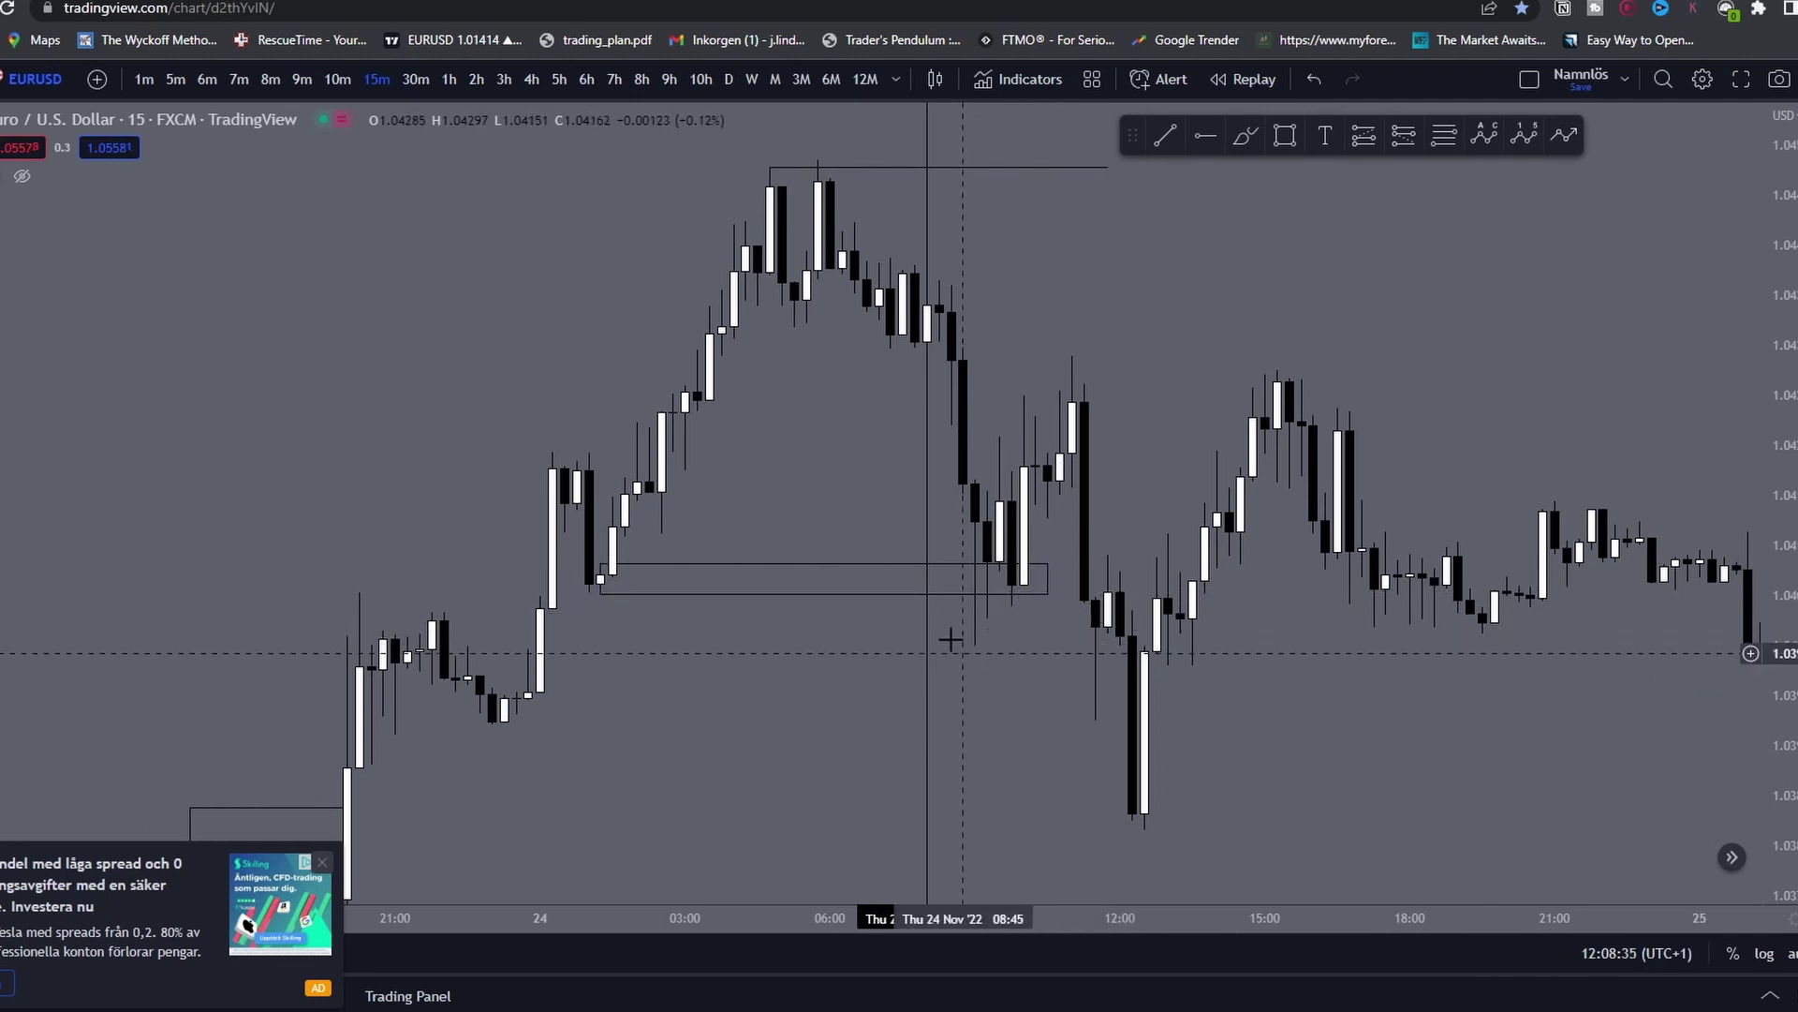
Step: Switch the chart to the 5-minute timeframe at the zone's retest on the morning of 24 November
{"action": "left_click", "coordinate": [982, 568]}
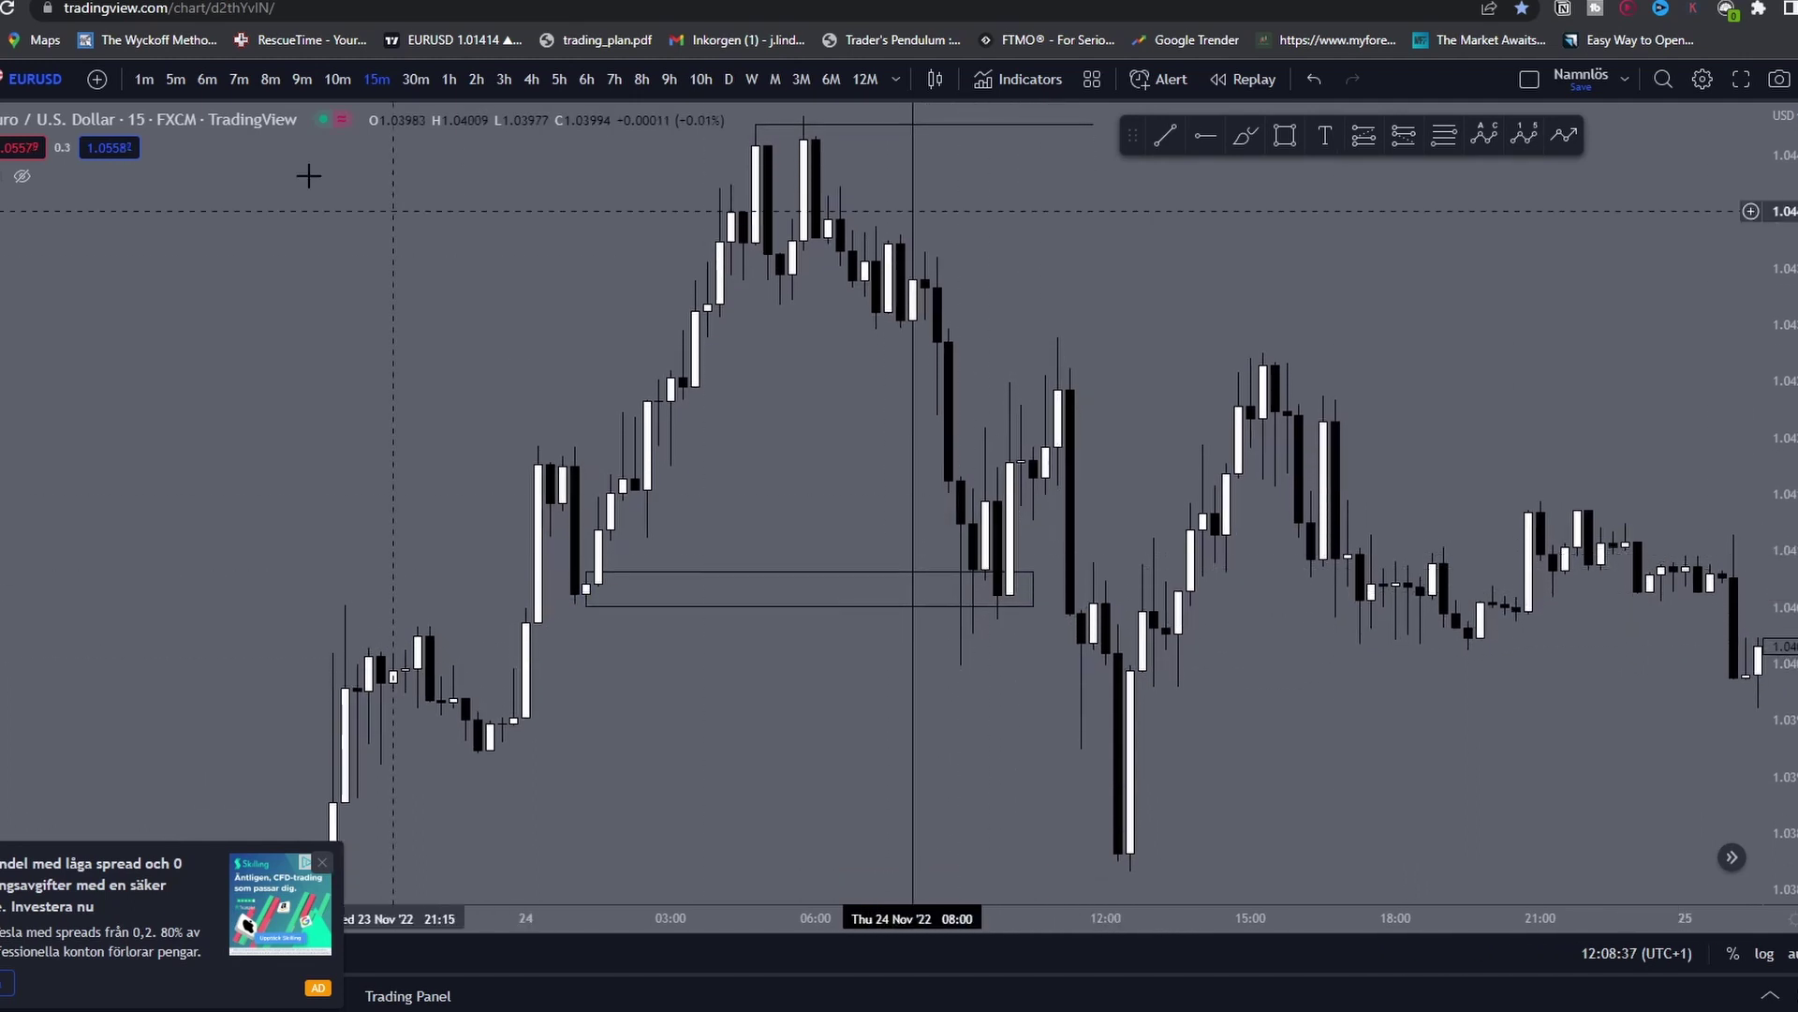
{"action": "left_click", "coordinate": [176, 79]}
{"action": "left_click_drag", "start_coordinate": [1165, 539], "coordinate": [1592, 541]}
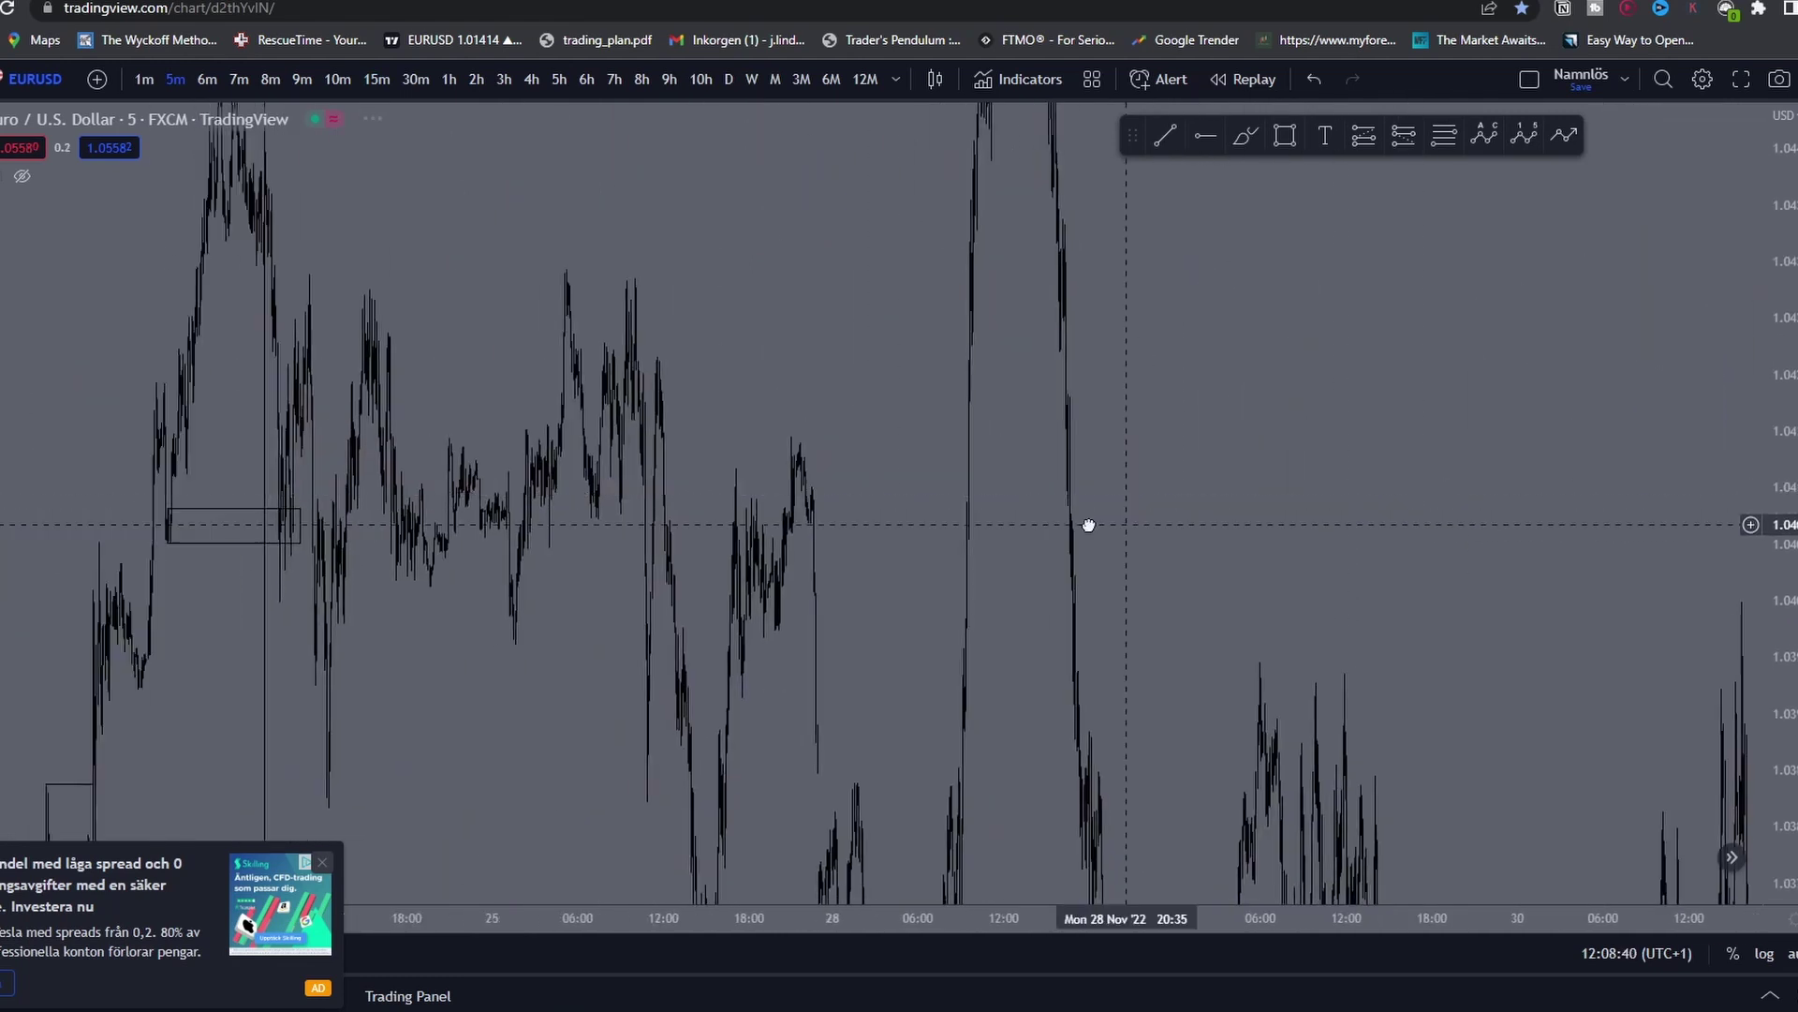
{"action": "left_click_drag", "start_coordinate": [1087, 525], "coordinate": [1592, 529]}
{"action": "scroll", "coordinate": [815, 622], "scroll_direction": "up", "scroll_amount": 14}
{"action": "left_click_drag", "start_coordinate": [807, 619], "coordinate": [1112, 631]}
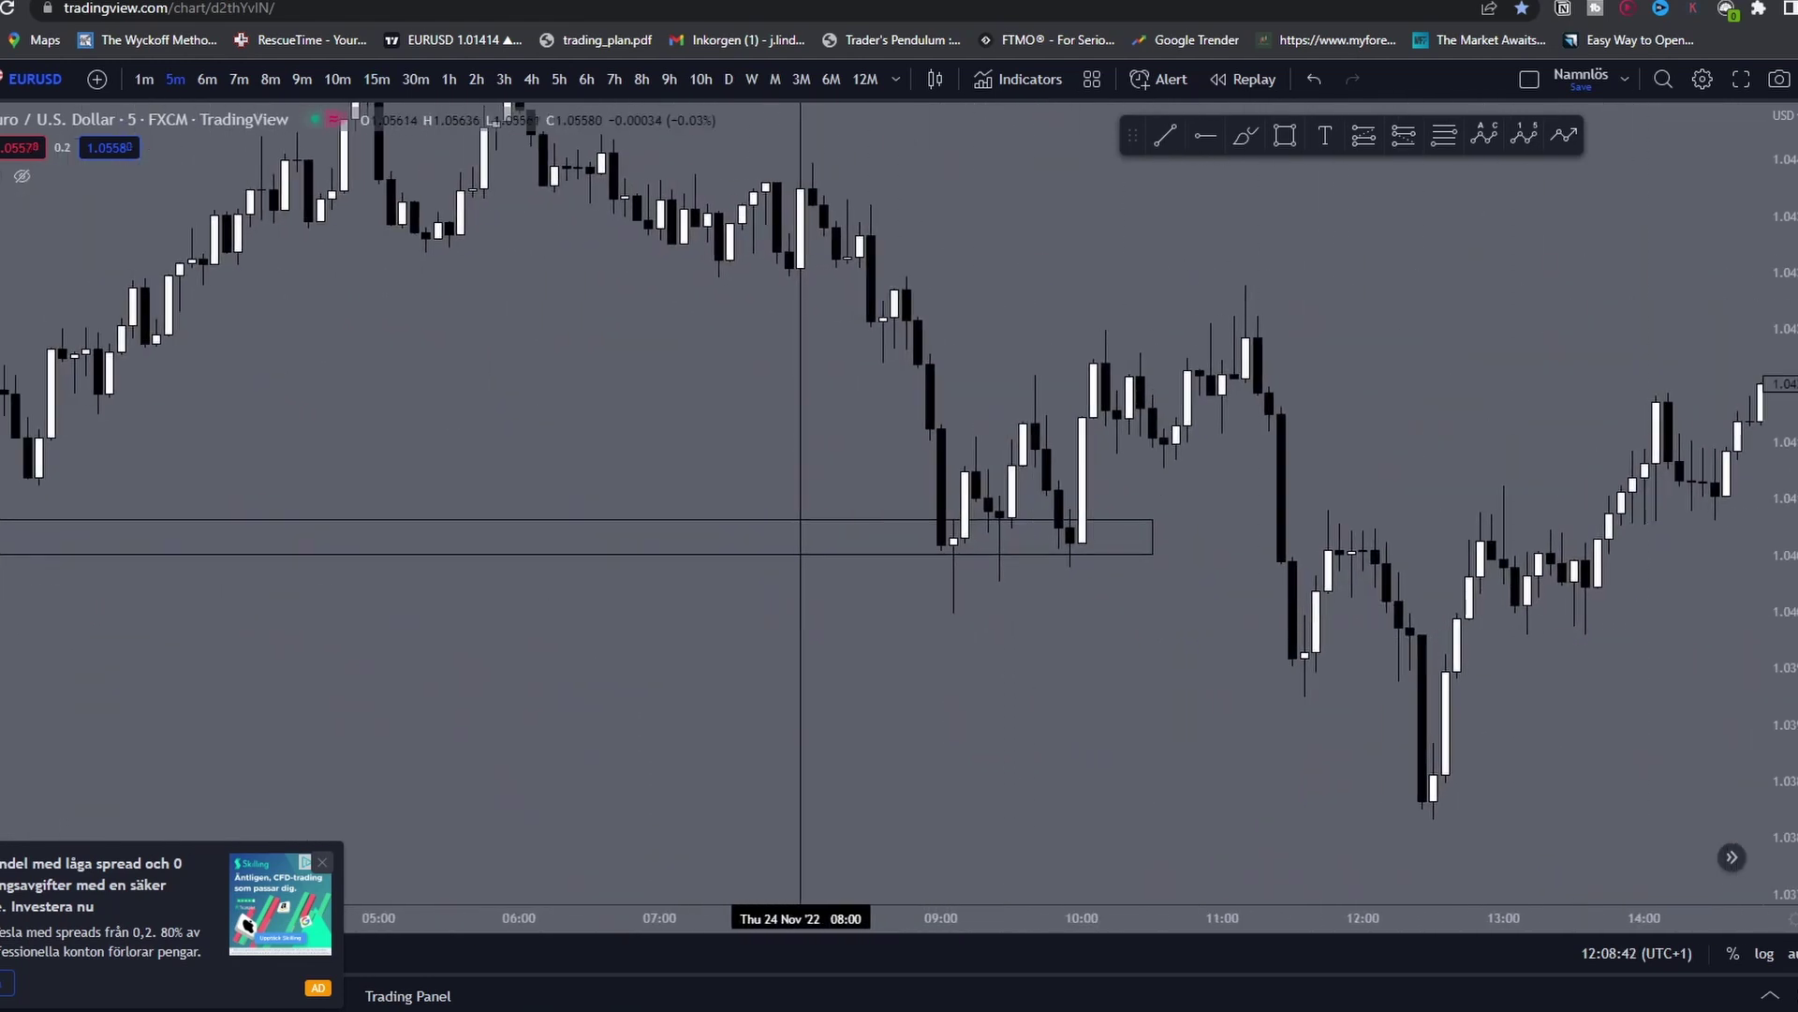
{"action": "scroll", "coordinate": [1136, 634], "scroll_direction": "up", "scroll_amount": 1}
Step: Place a long position at the close of the 09:05 candle in the zone, with a 5-pip stop and 13.4-pip target
{"action": "left_click", "coordinate": [1364, 136]}
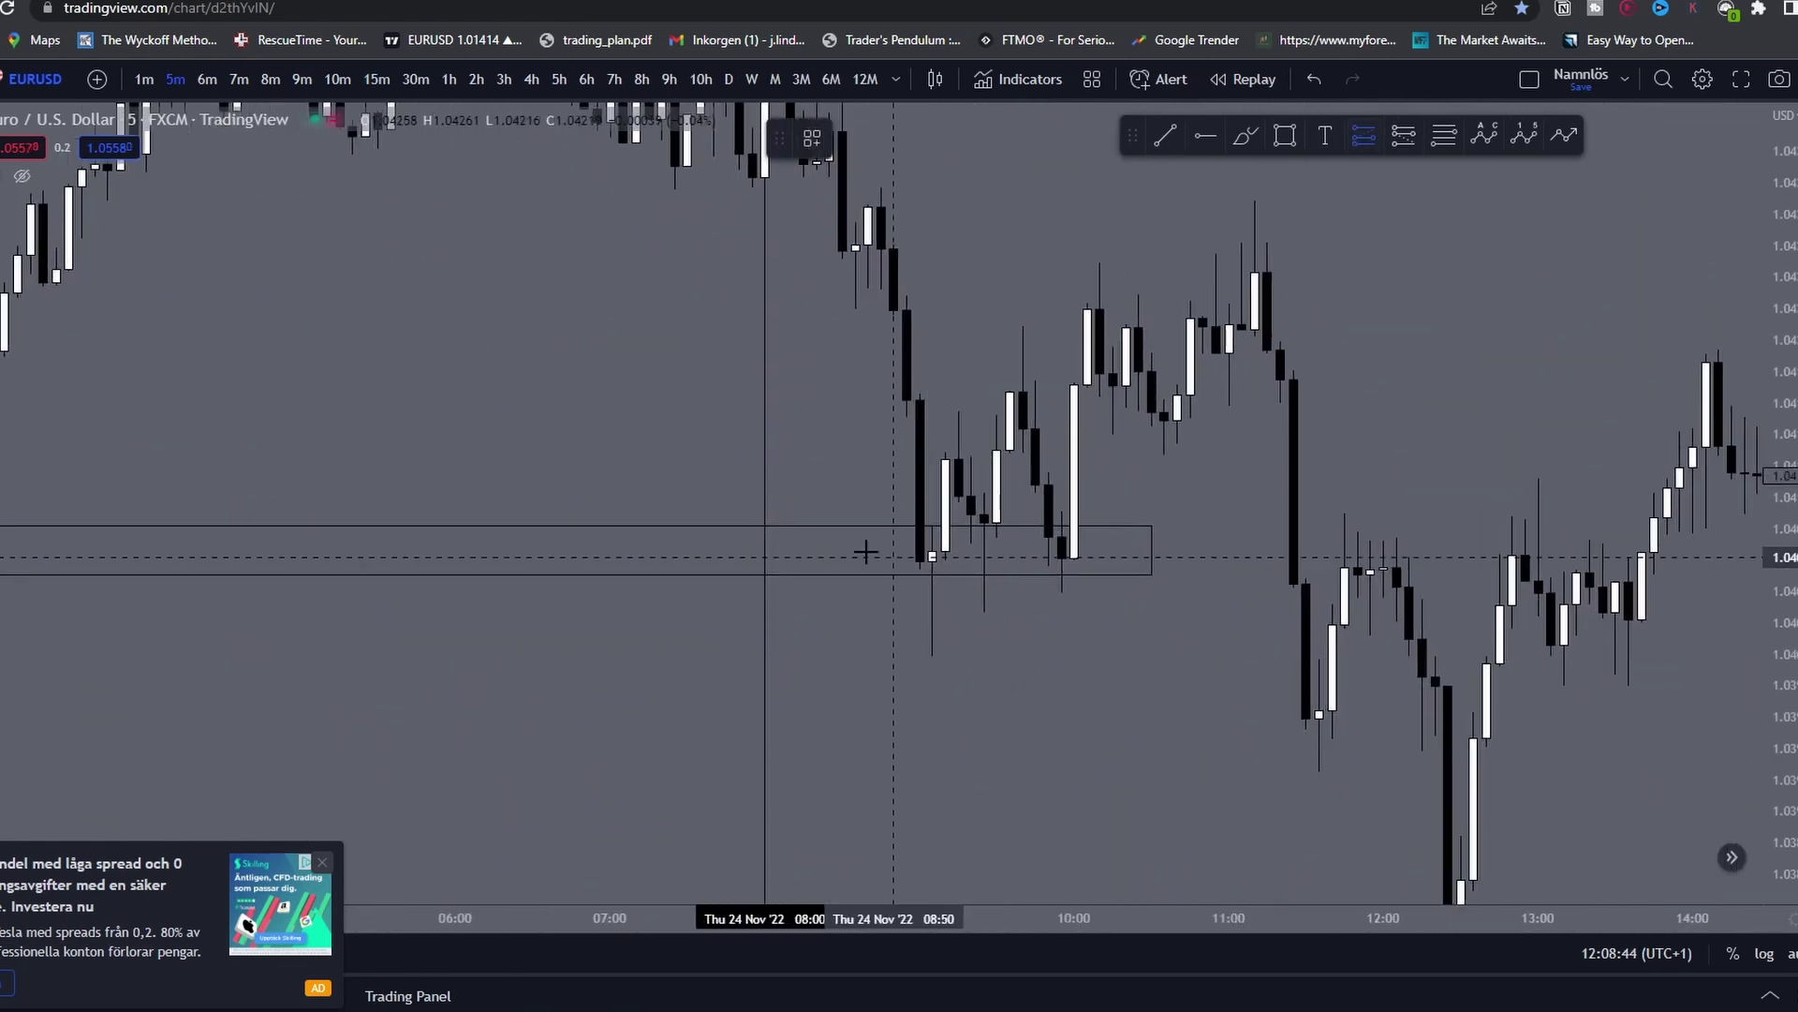
{"action": "left_click", "coordinate": [932, 551]}
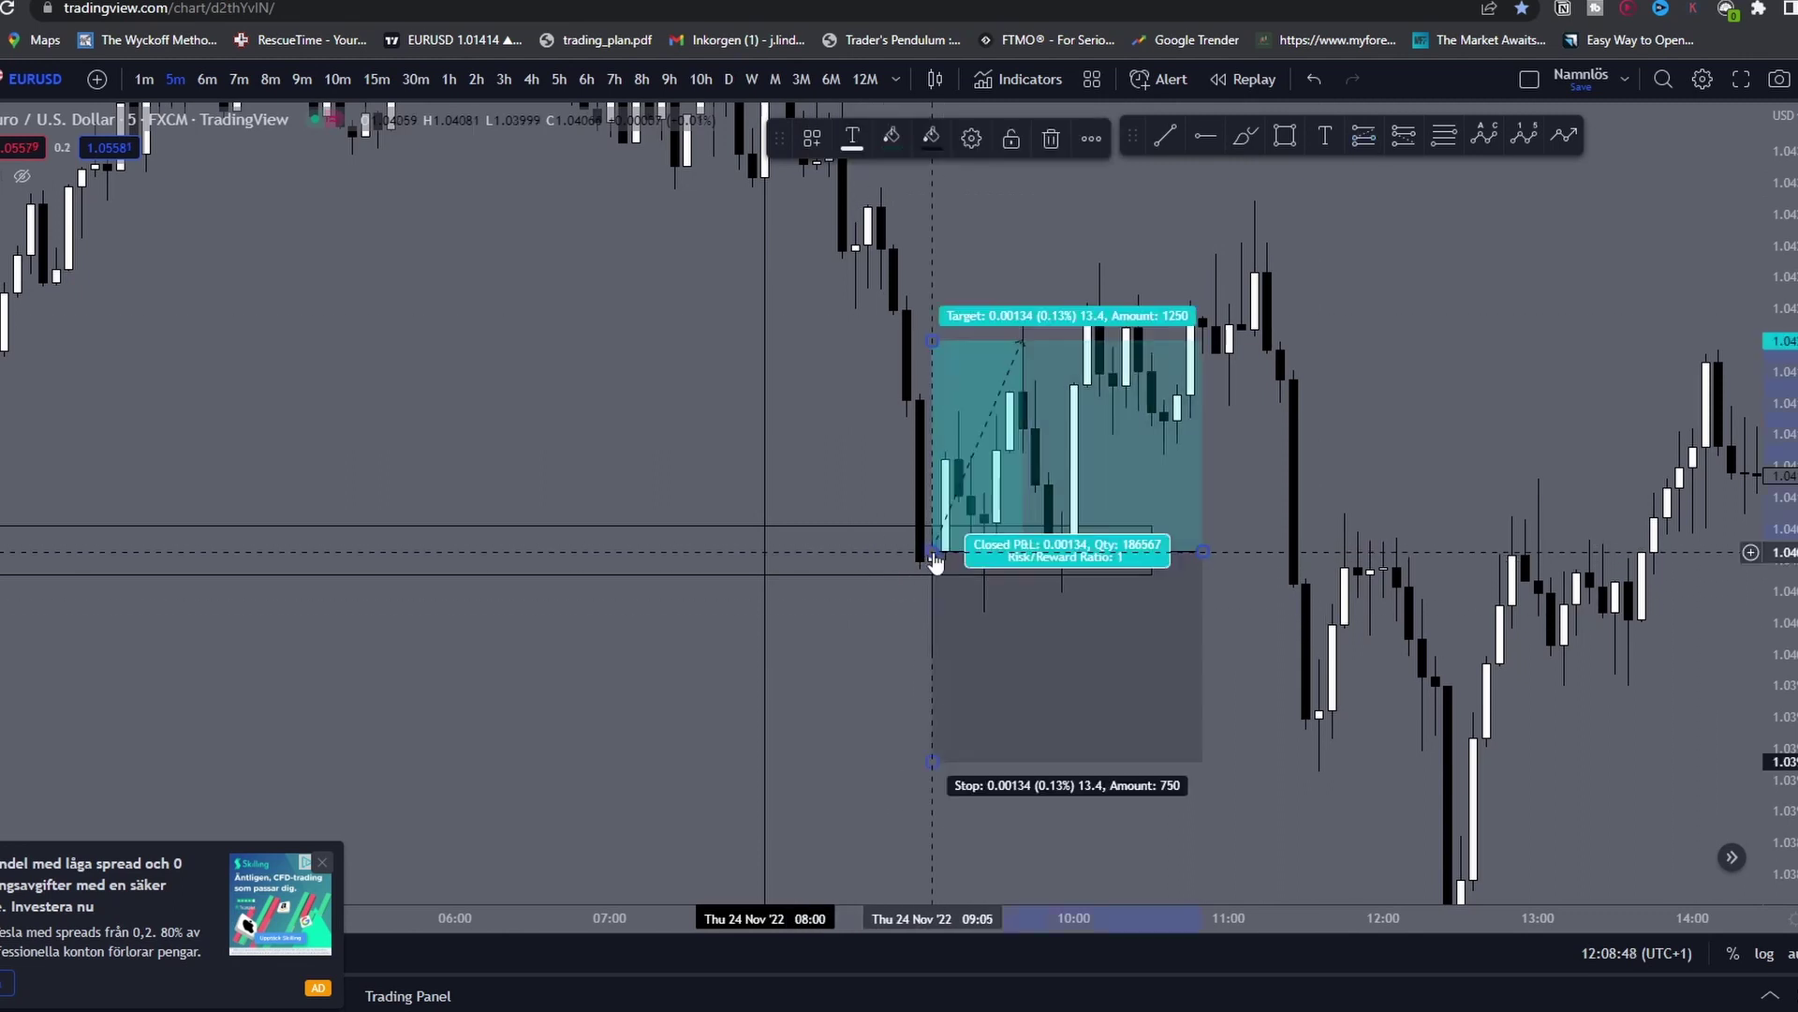
{"action": "left_click_drag", "start_coordinate": [939, 758], "coordinate": [1074, 630]}
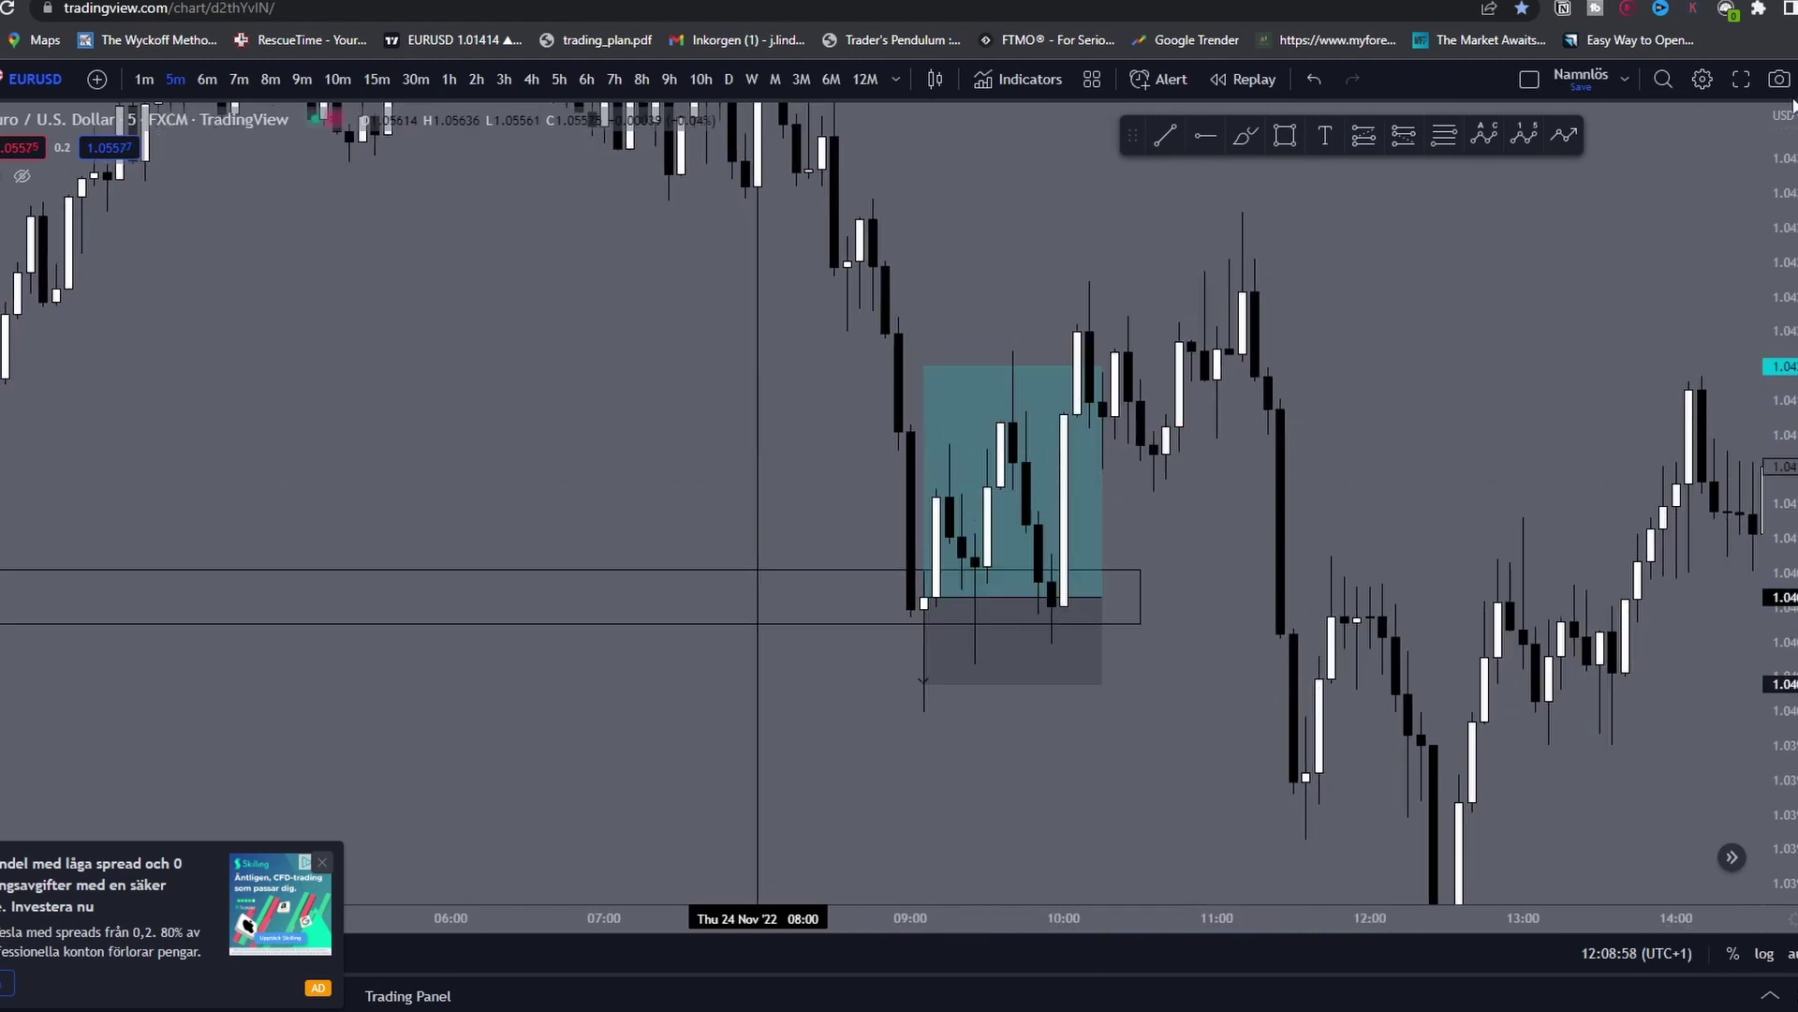
Step: Copy an image of the TradingView chart, and switch to Notion to enter EURUSD as the pair in the next empty row
{"action": "left_click", "coordinate": [1779, 79]}
{"action": "left_click", "coordinate": [1677, 185]}
{"action": "key", "text": "alt+Tab"}
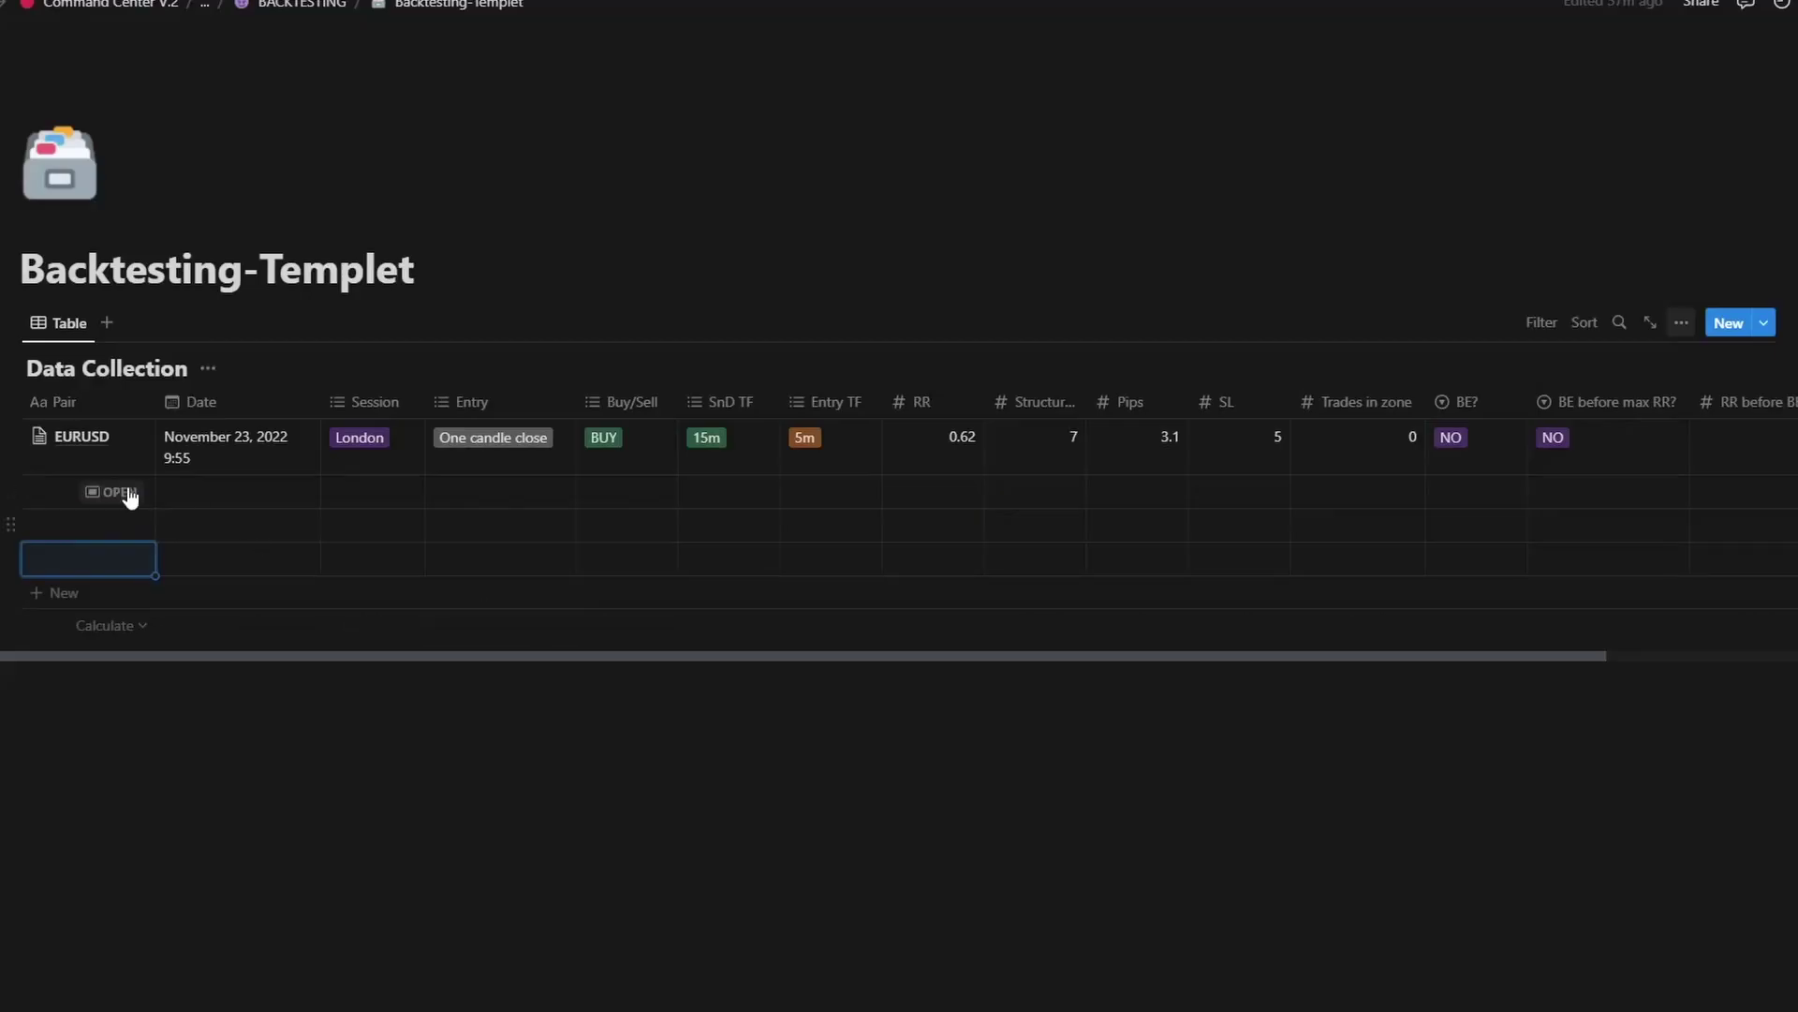
{"action": "left_click", "coordinate": [32, 491]}
{"action": "type", "text": "EURUSD"}
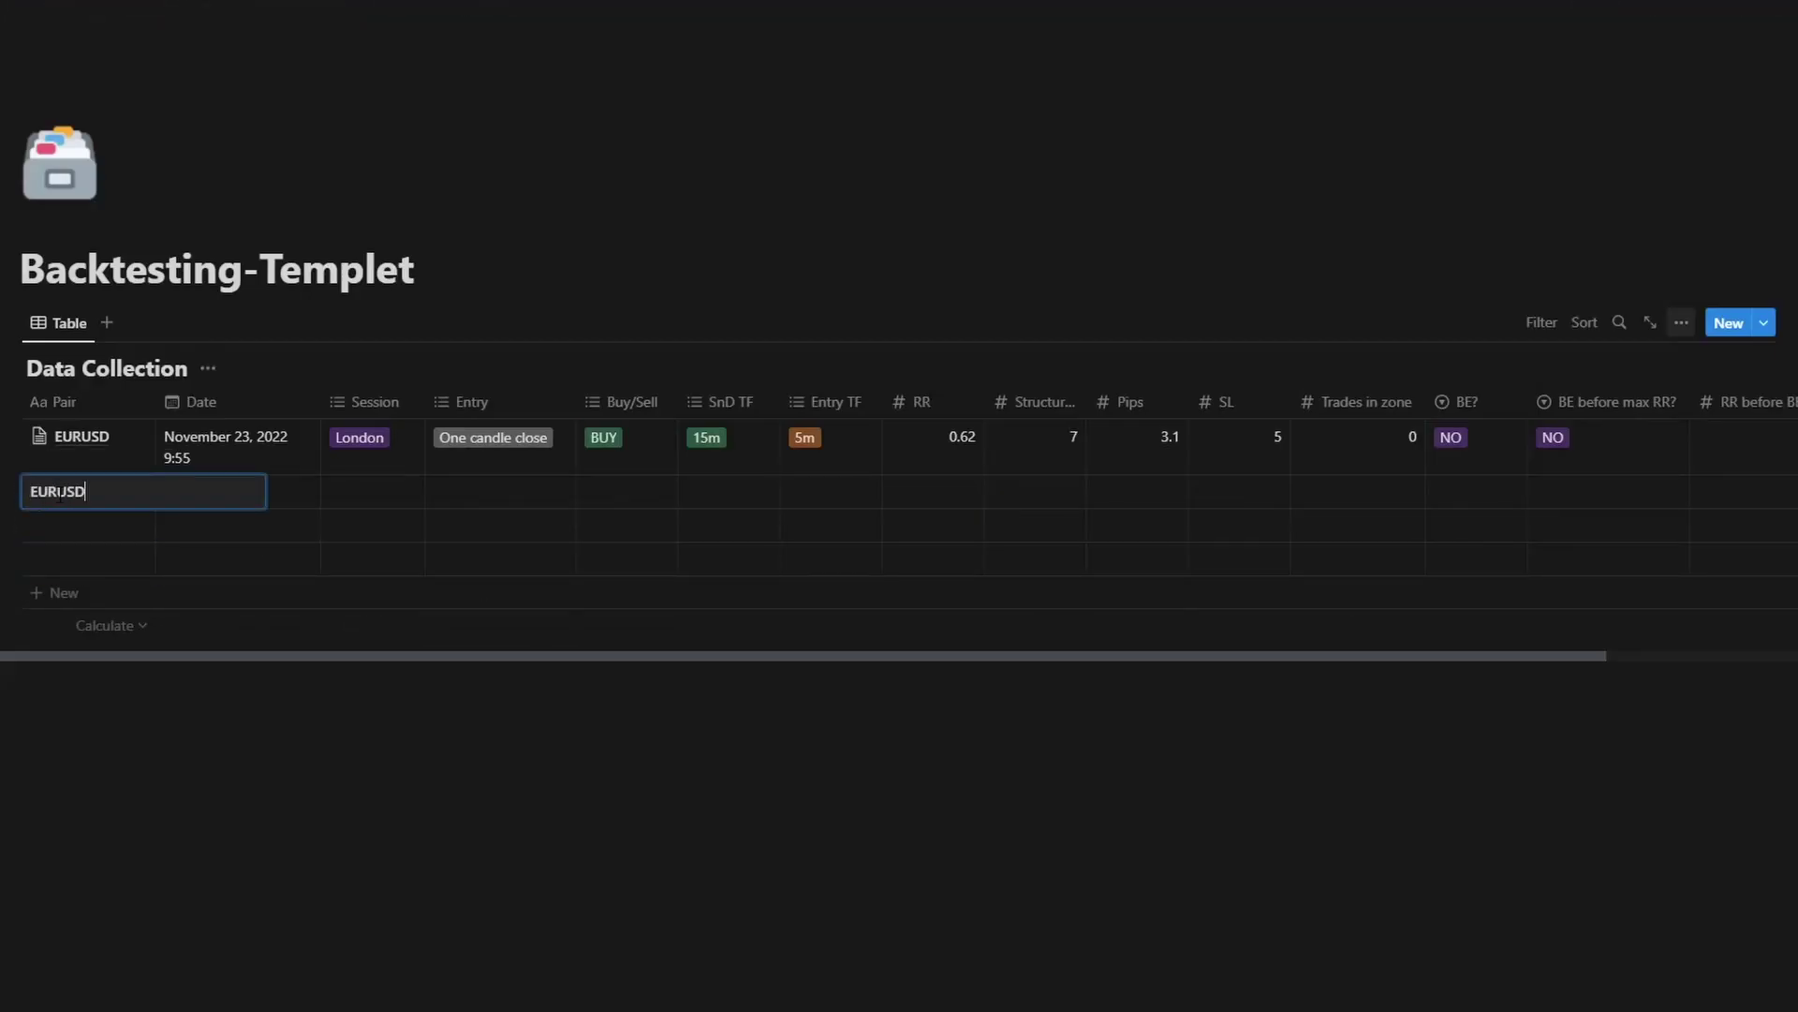
{"action": "left_click", "coordinate": [167, 886]}
Step: Open the new EURUSD entry and paste the chart screenshot into its page
{"action": "left_click", "coordinate": [79, 491]}
{"action": "left_click", "coordinate": [113, 448]}
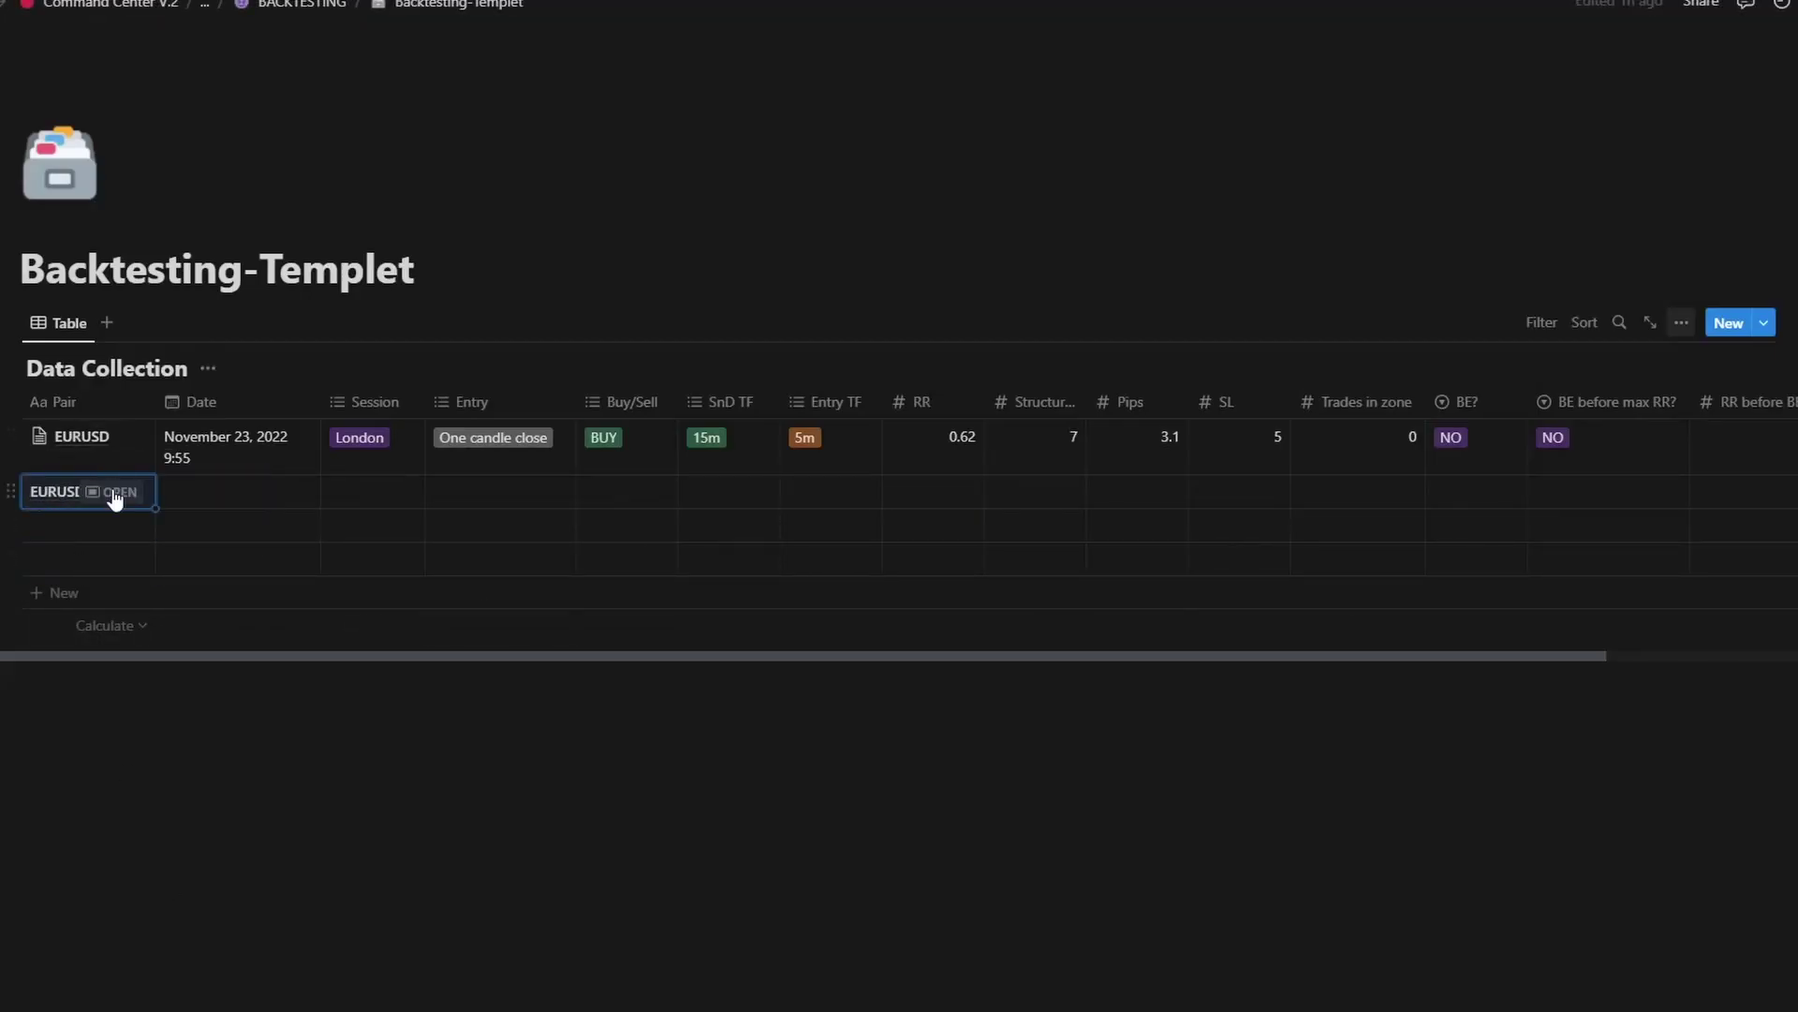
{"action": "left_click", "coordinate": [115, 494]}
{"action": "left_click", "coordinate": [278, 700]}
Step: Set the new entry's date to November 24, 2022 with the time 9:05, checking the entry candle's time on the TradingView chart
{"action": "left_click", "coordinate": [240, 493]}
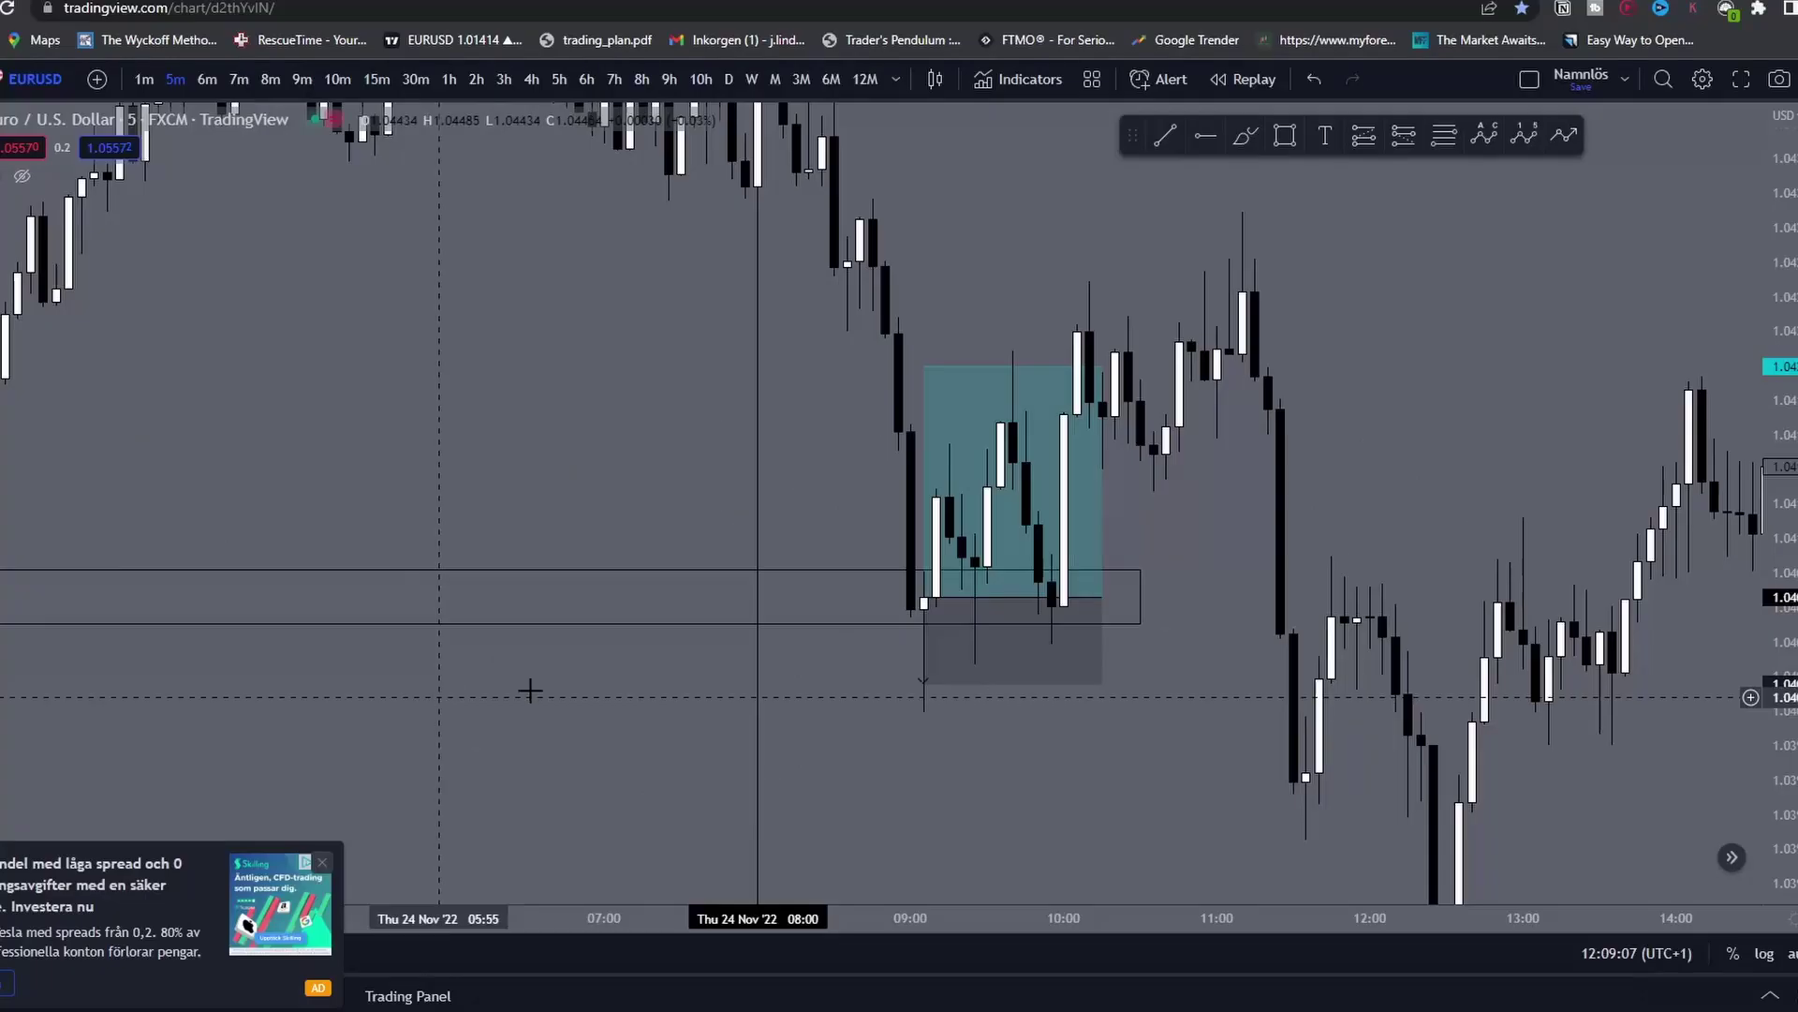
{"action": "left_click", "coordinate": [932, 611]}
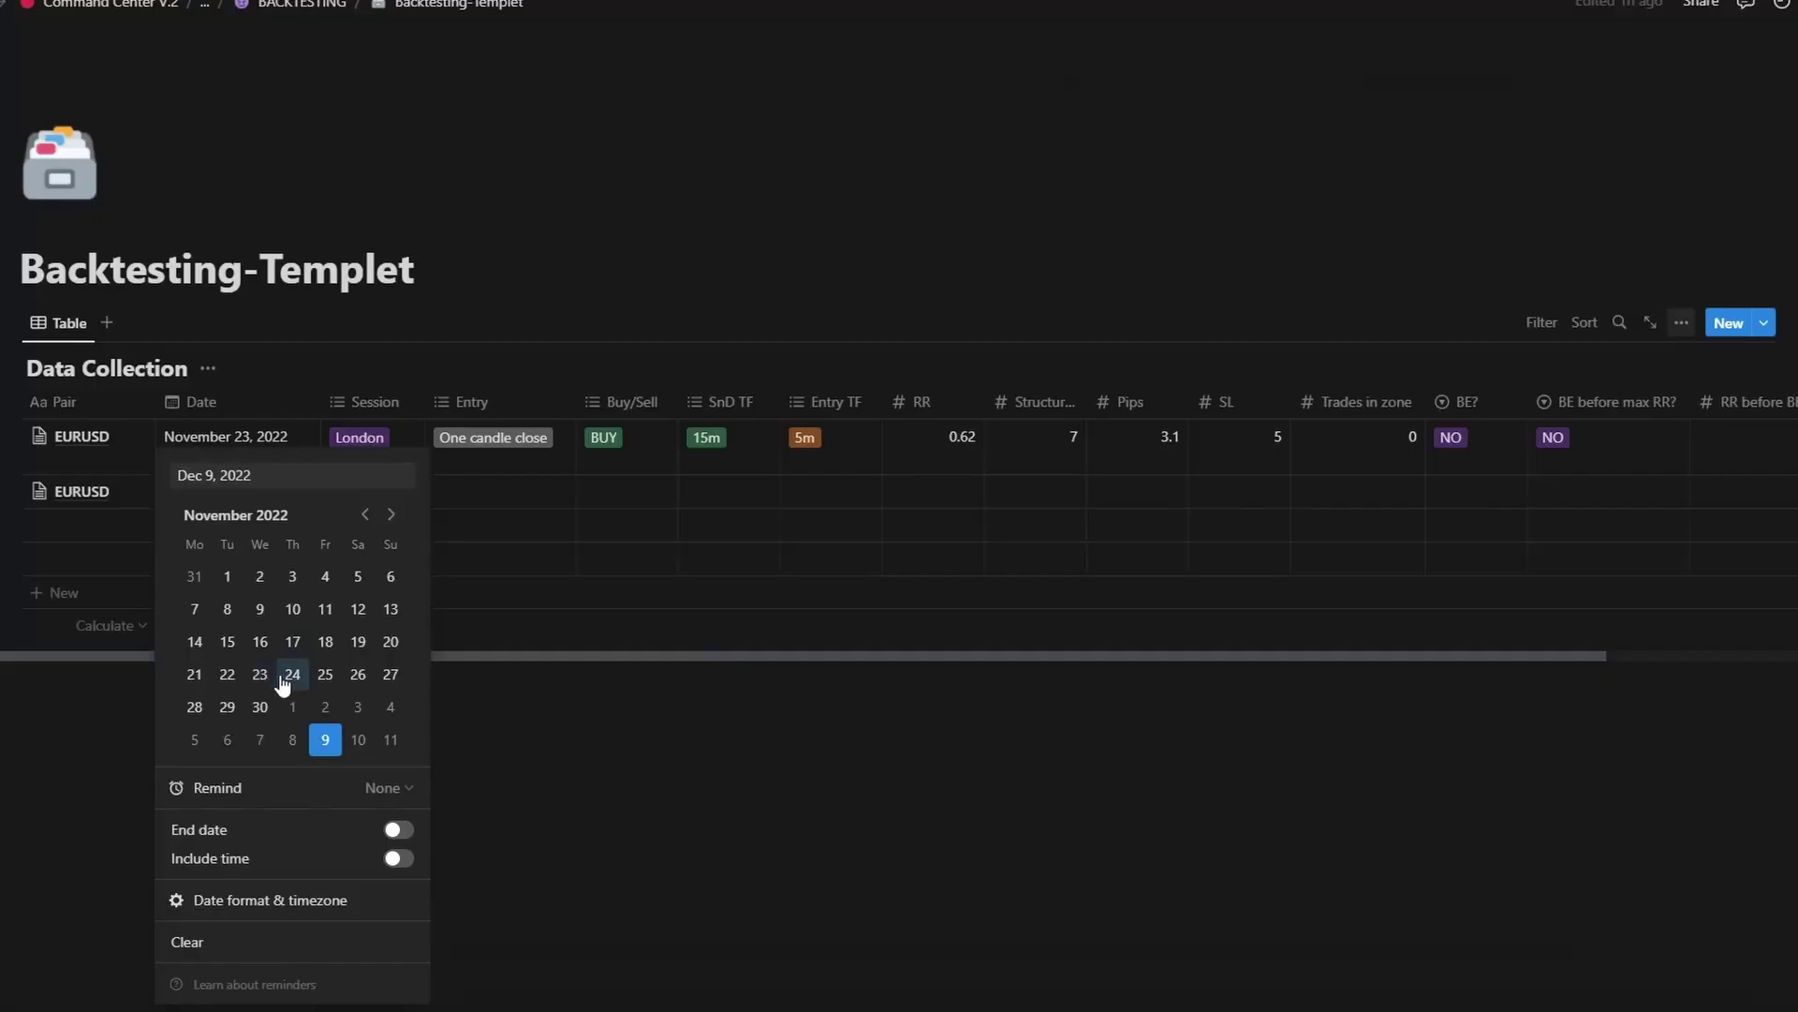
{"action": "left_click", "coordinate": [398, 858]}
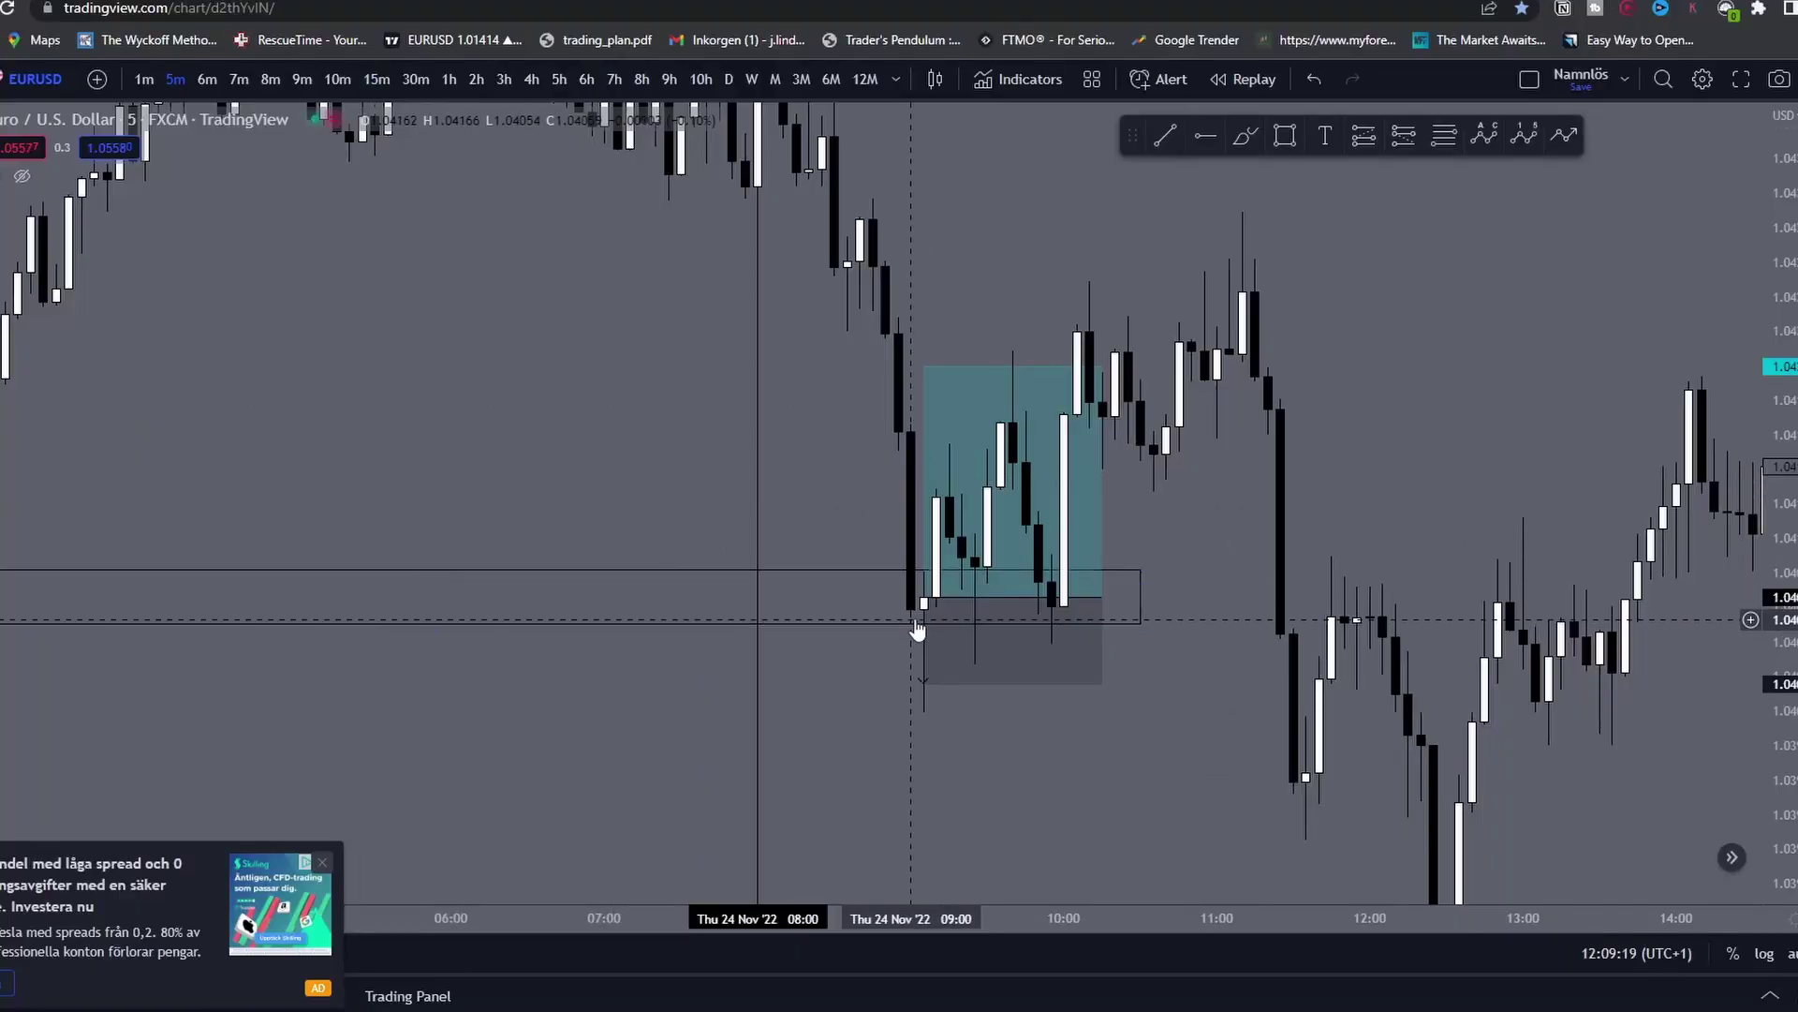
{"action": "mouse_move", "coordinate": [927, 620]}
{"action": "key", "text": "alt+Tab"}
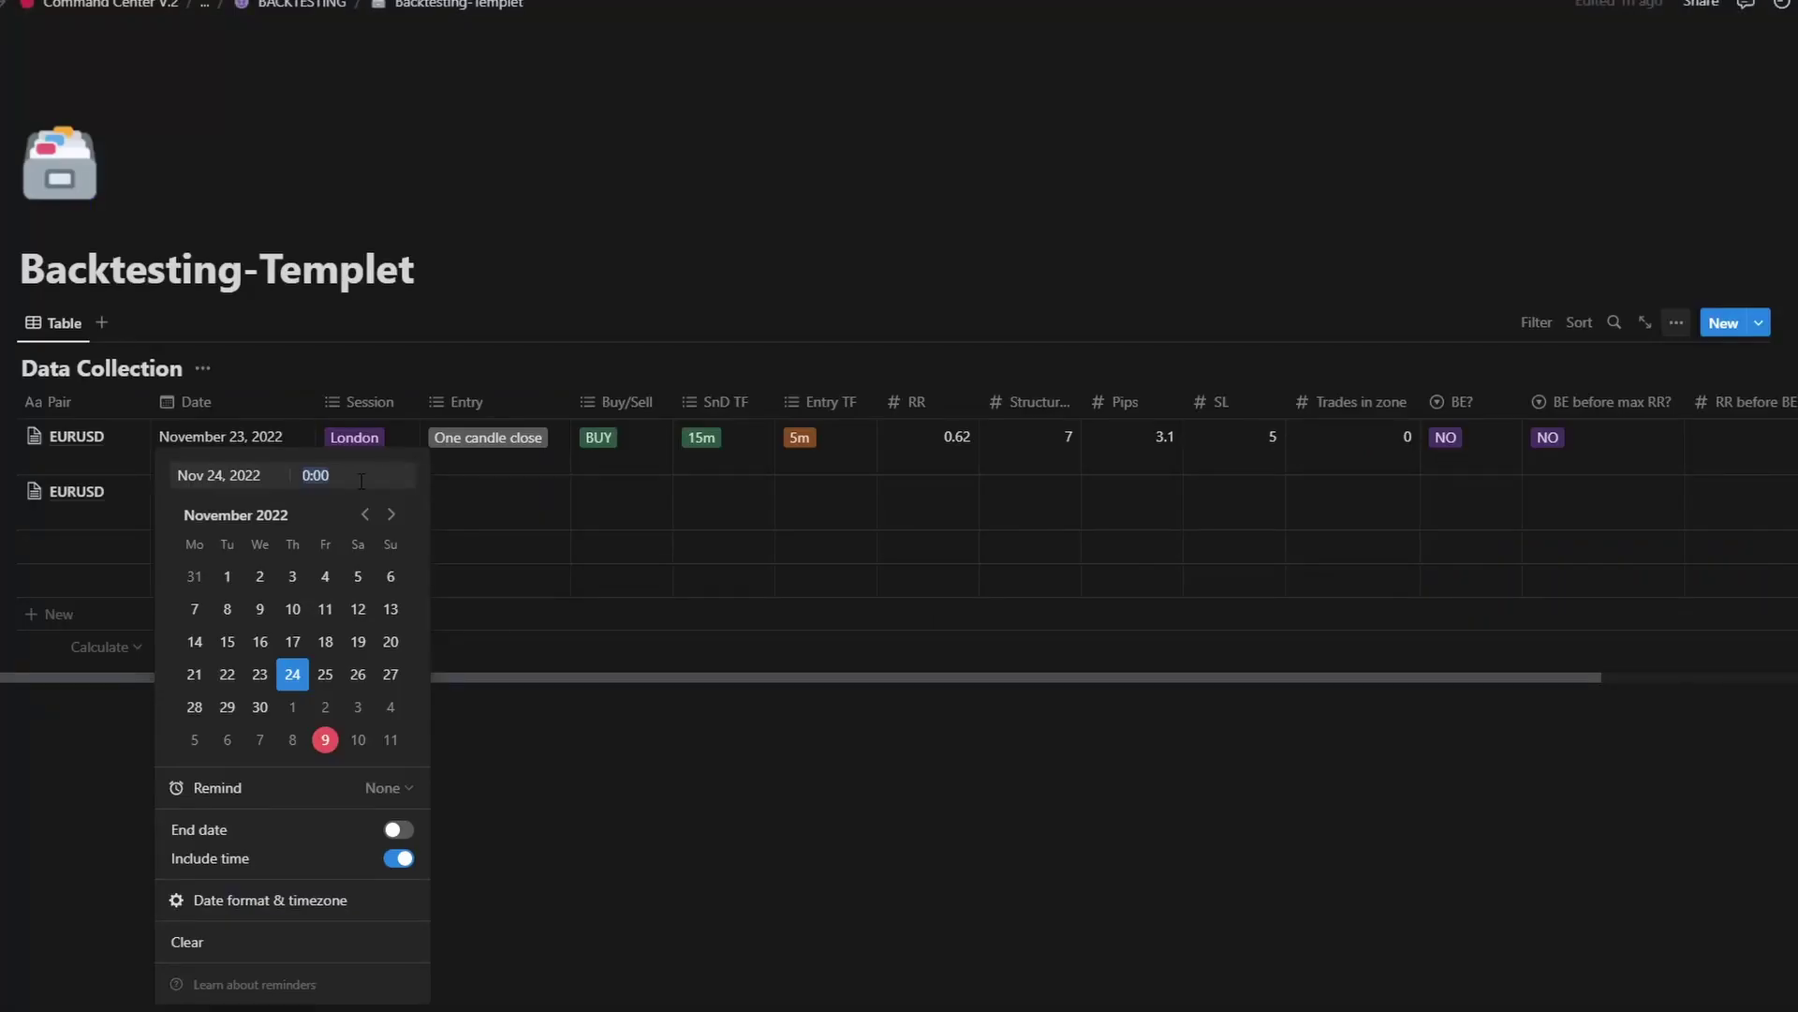
{"action": "type", "text": "9"}
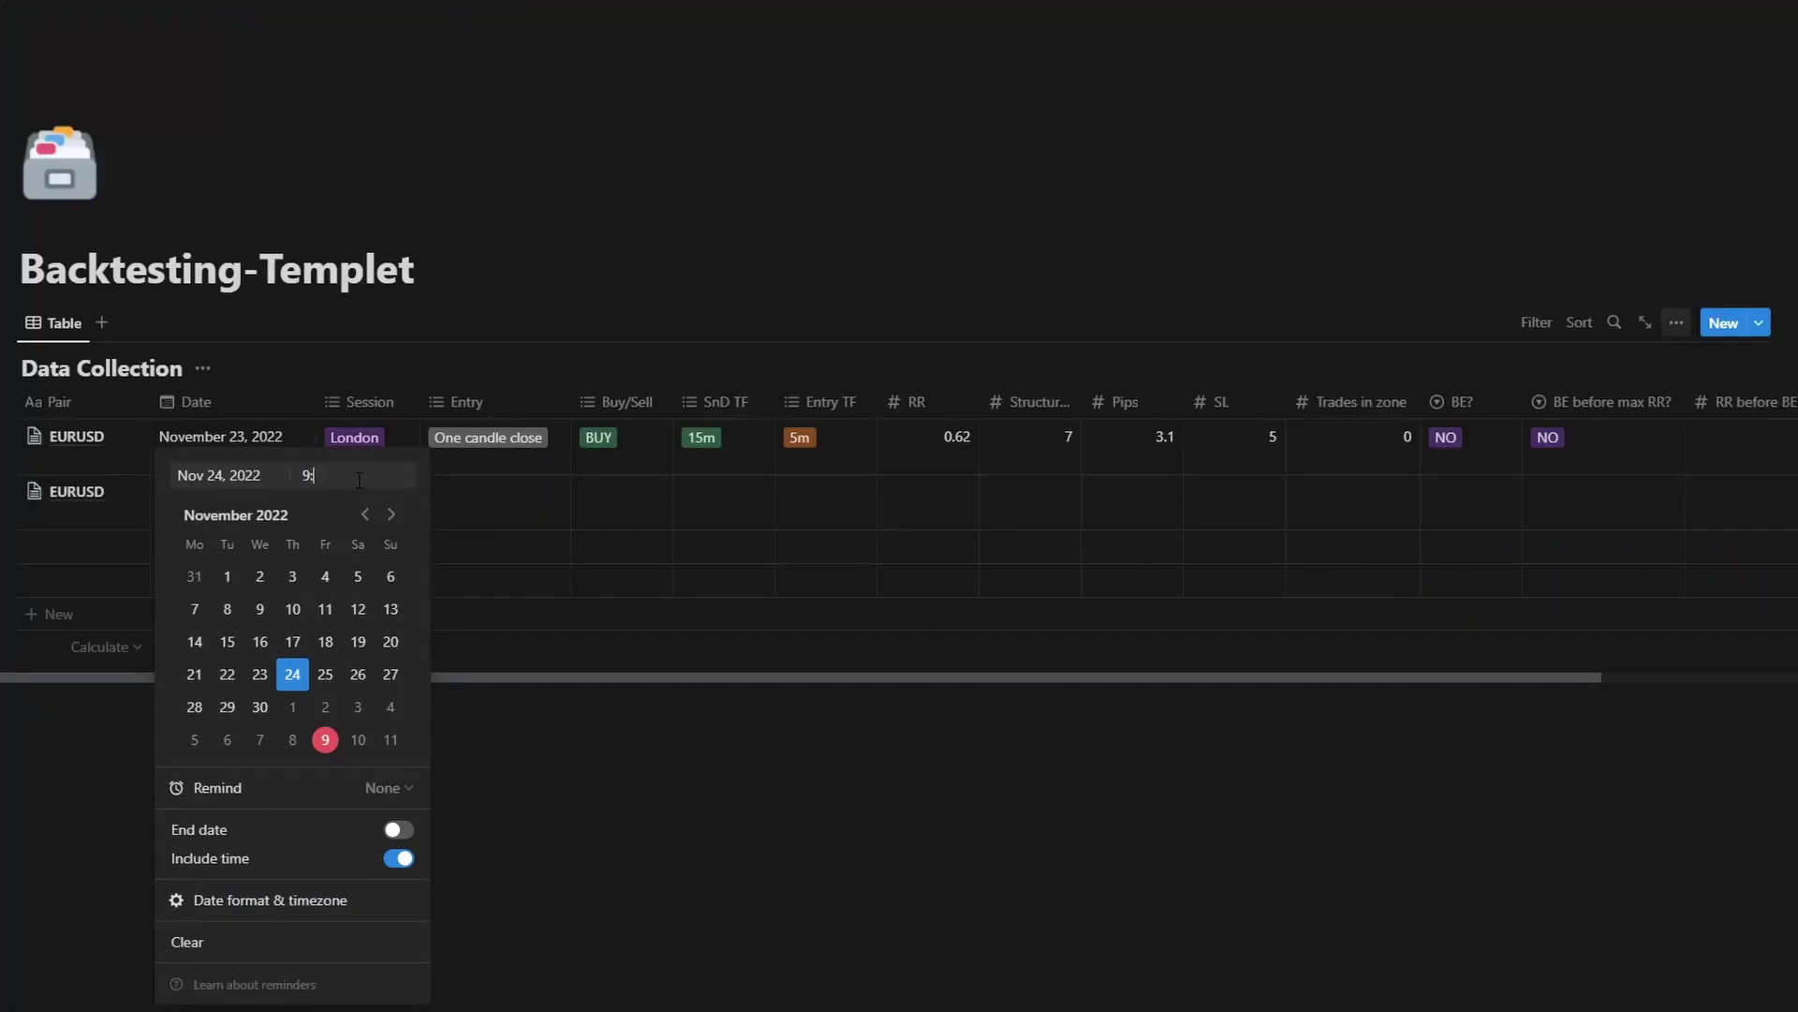
{"action": "left_click", "coordinate": [553, 515]}
Step: Set the new entry's Session to London and its Entry type to One candle close
{"action": "left_click", "coordinate": [384, 506]}
{"action": "left_click", "coordinate": [412, 556]}
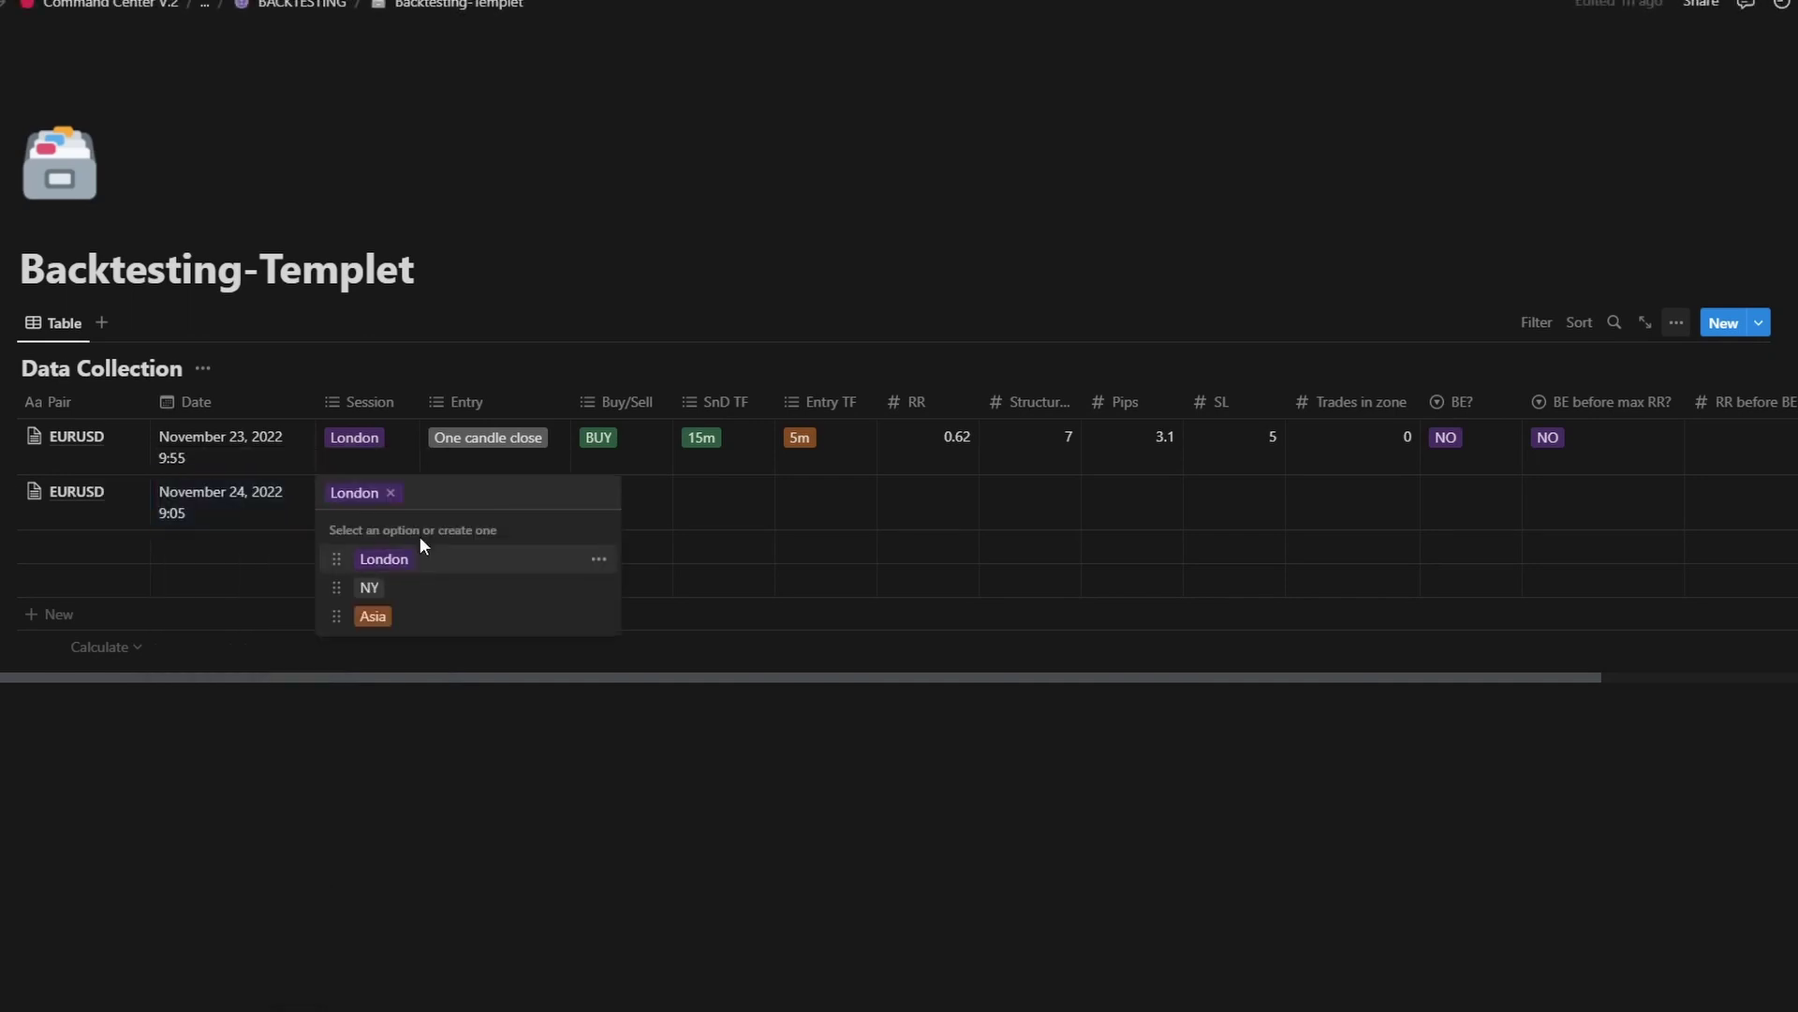
{"action": "left_click", "coordinate": [503, 455]}
{"action": "left_click", "coordinate": [505, 505]}
{"action": "left_click", "coordinate": [538, 558]}
{"action": "key", "text": "Escape"}
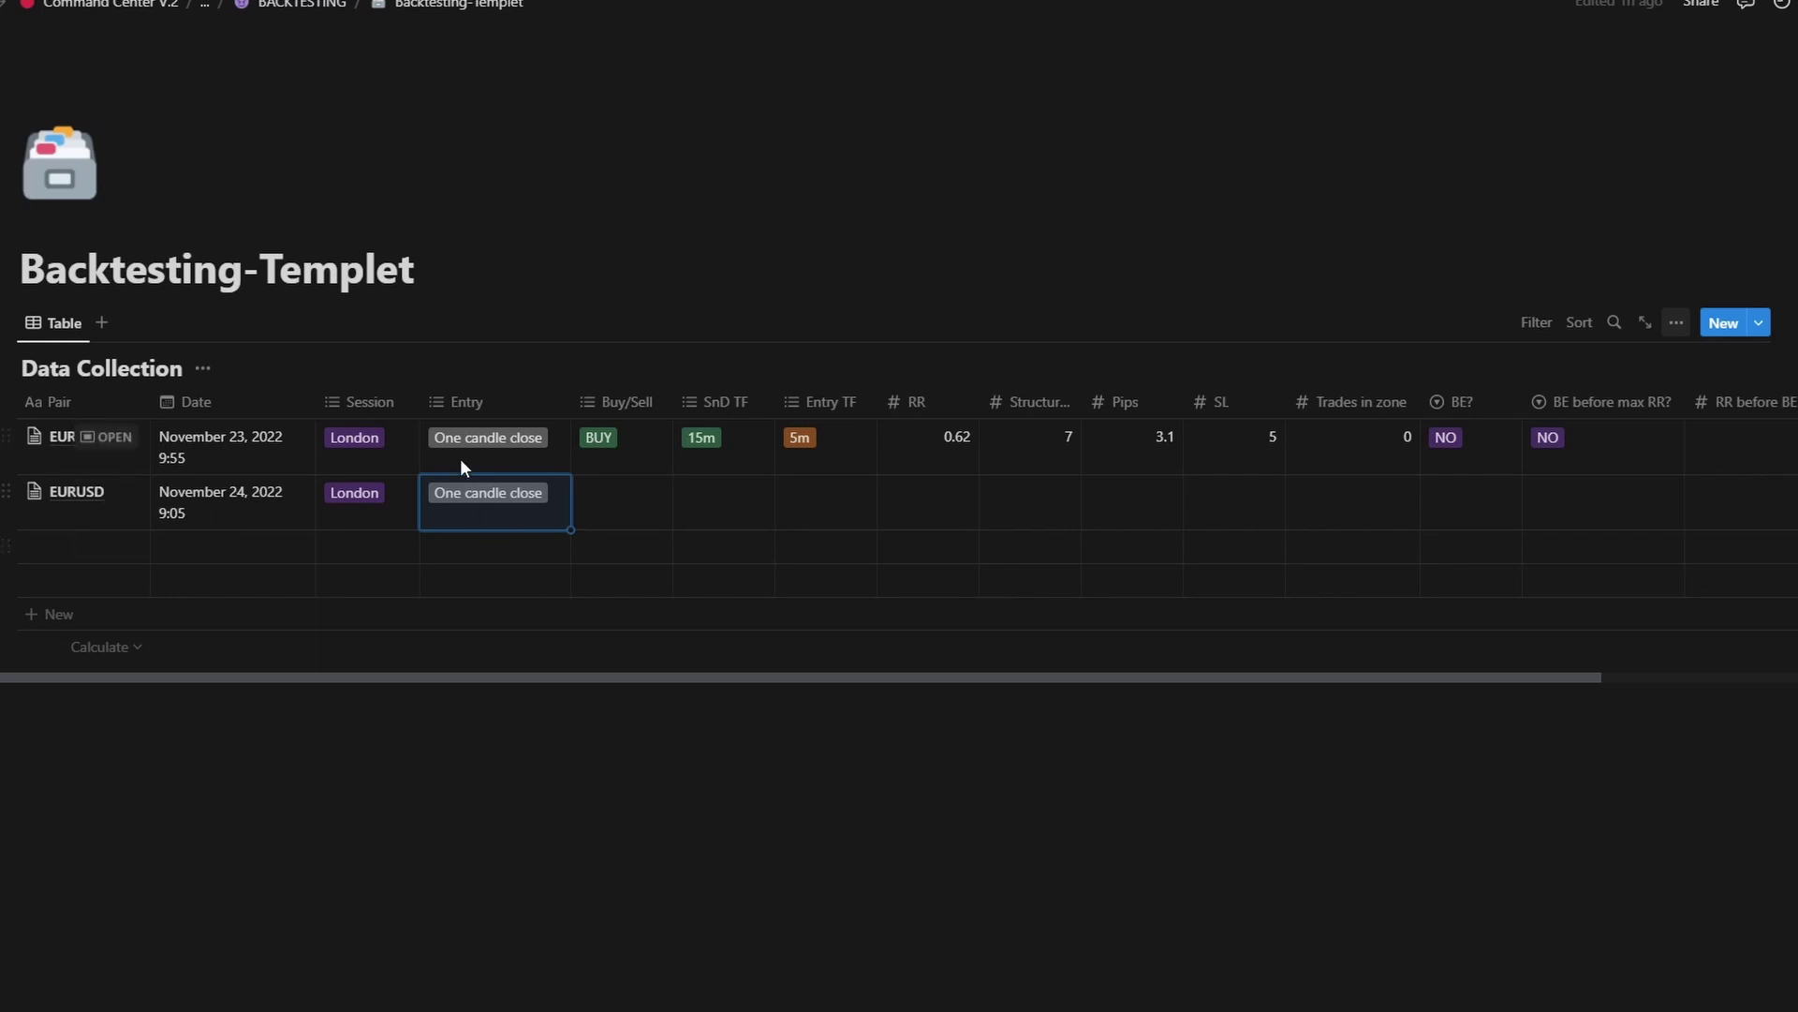
Step: Set the new entry's Buy/Sell to BUY and its SnD TF to 15m
{"action": "left_click", "coordinate": [632, 514]}
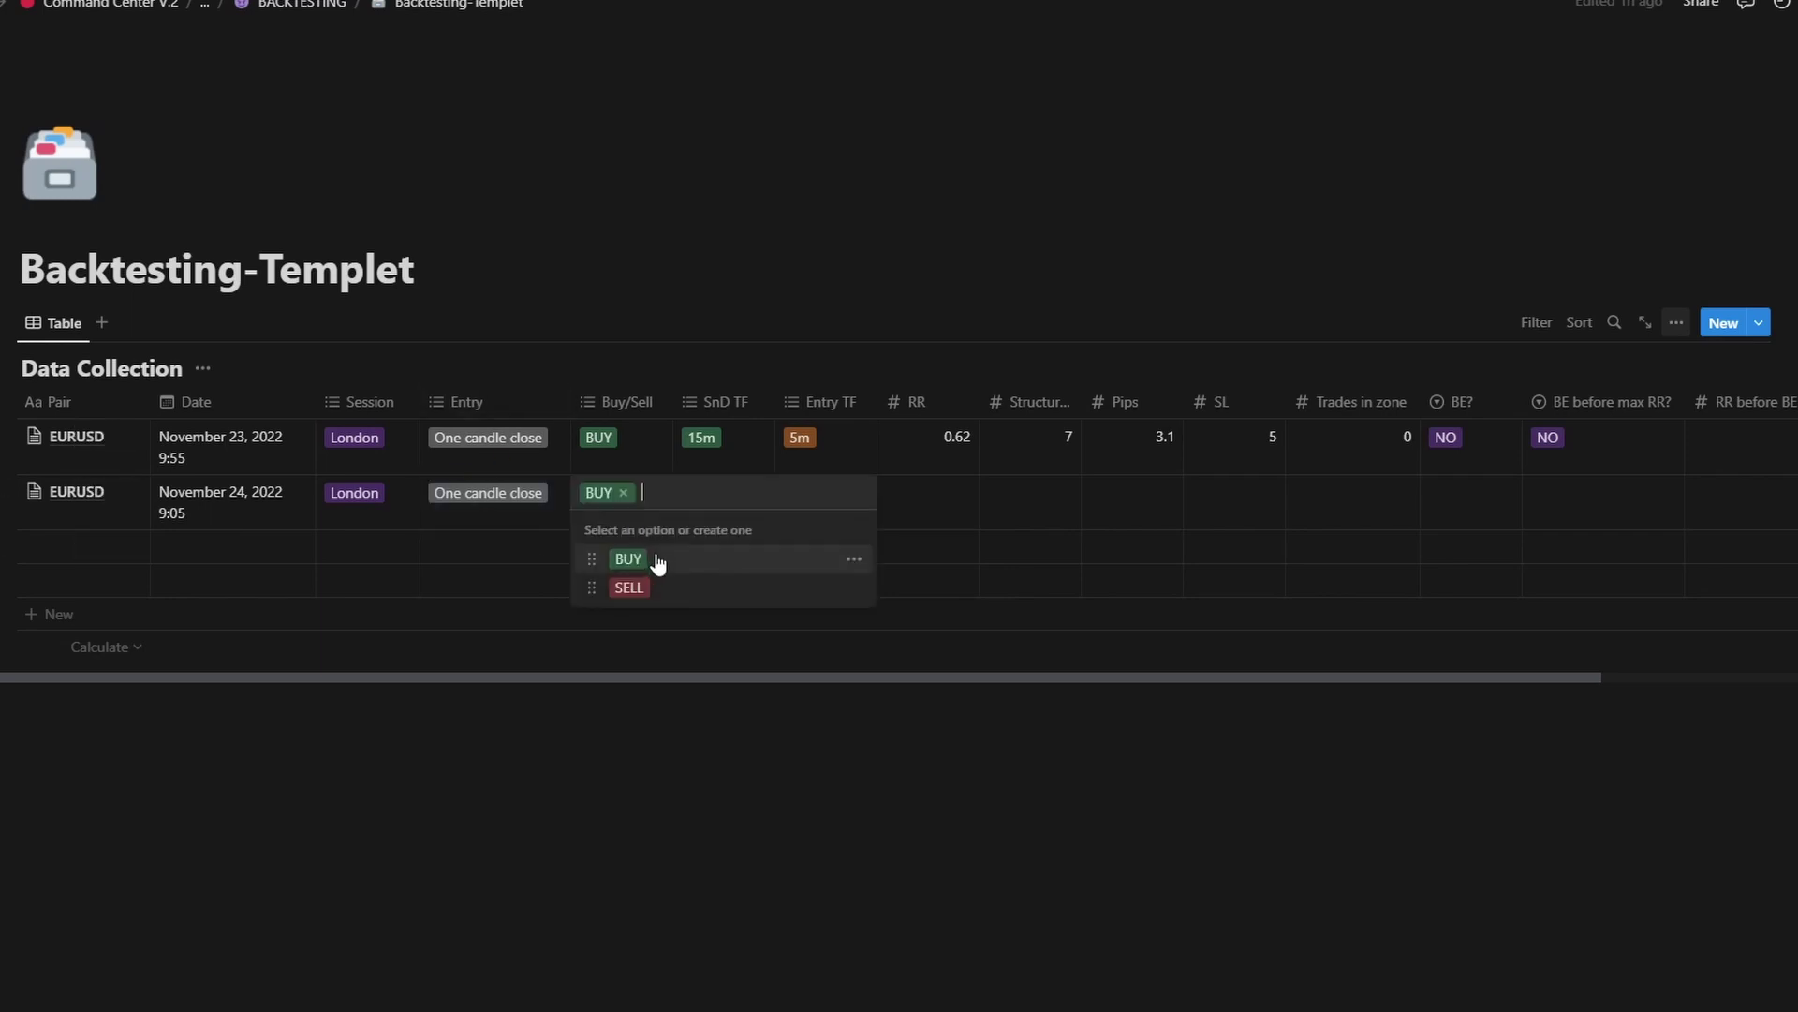
{"action": "left_click", "coordinate": [639, 560]}
{"action": "left_click", "coordinate": [714, 497]}
{"action": "left_click", "coordinate": [732, 643]}
{"action": "key", "text": "Escape"}
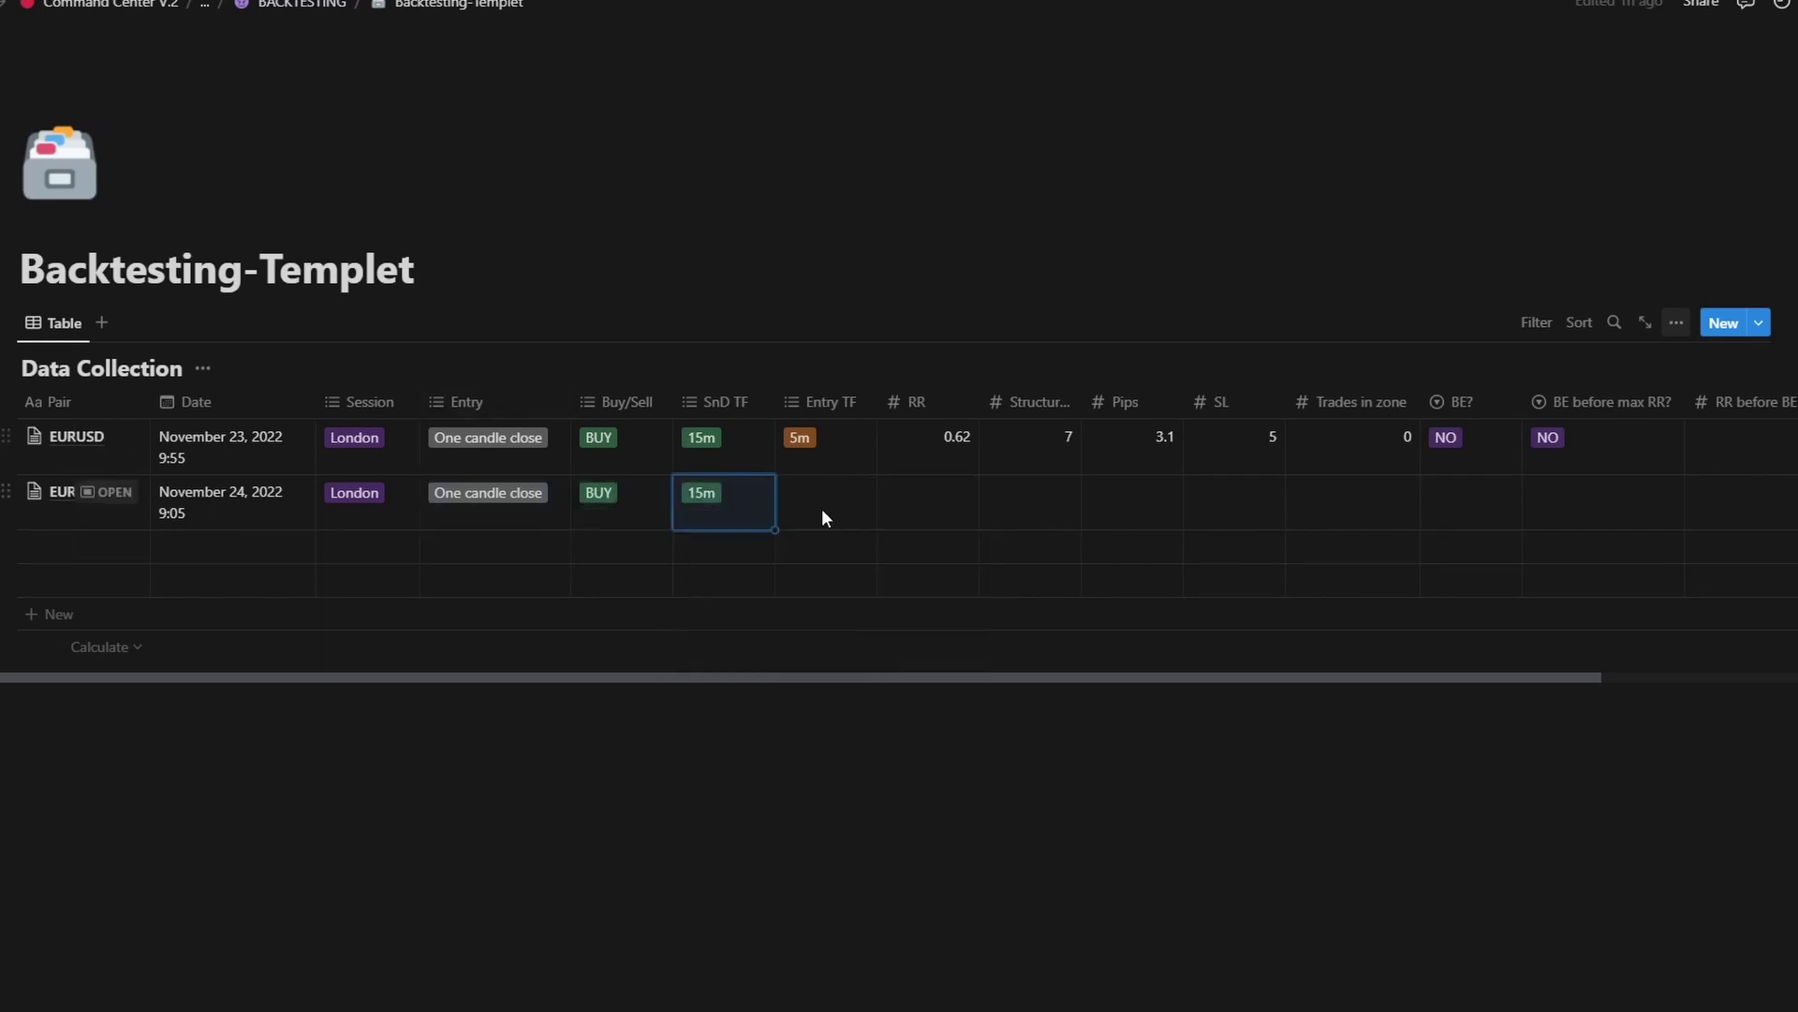
Step: Set the new entry's Entry TF to 5m and its SL to 5
{"action": "left_click", "coordinate": [823, 509]}
{"action": "left_click", "coordinate": [842, 681]}
{"action": "key", "text": "Escape"}
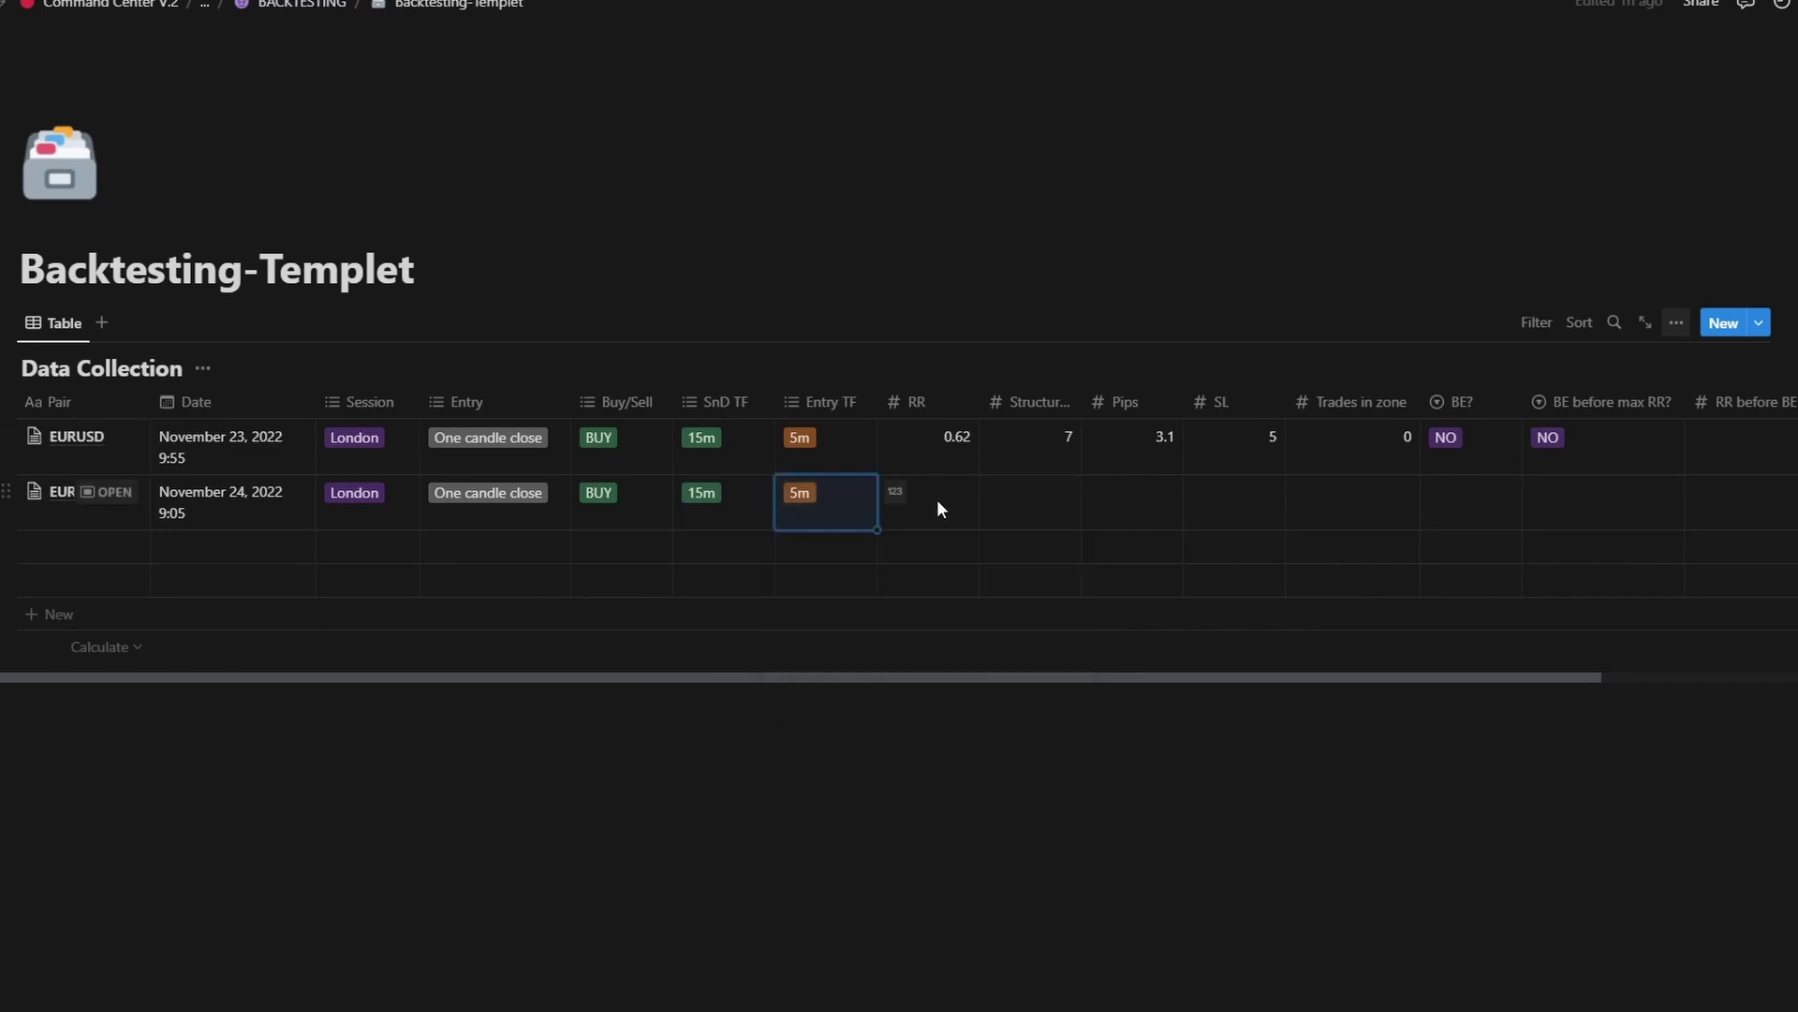
{"action": "key", "text": "Escape"}
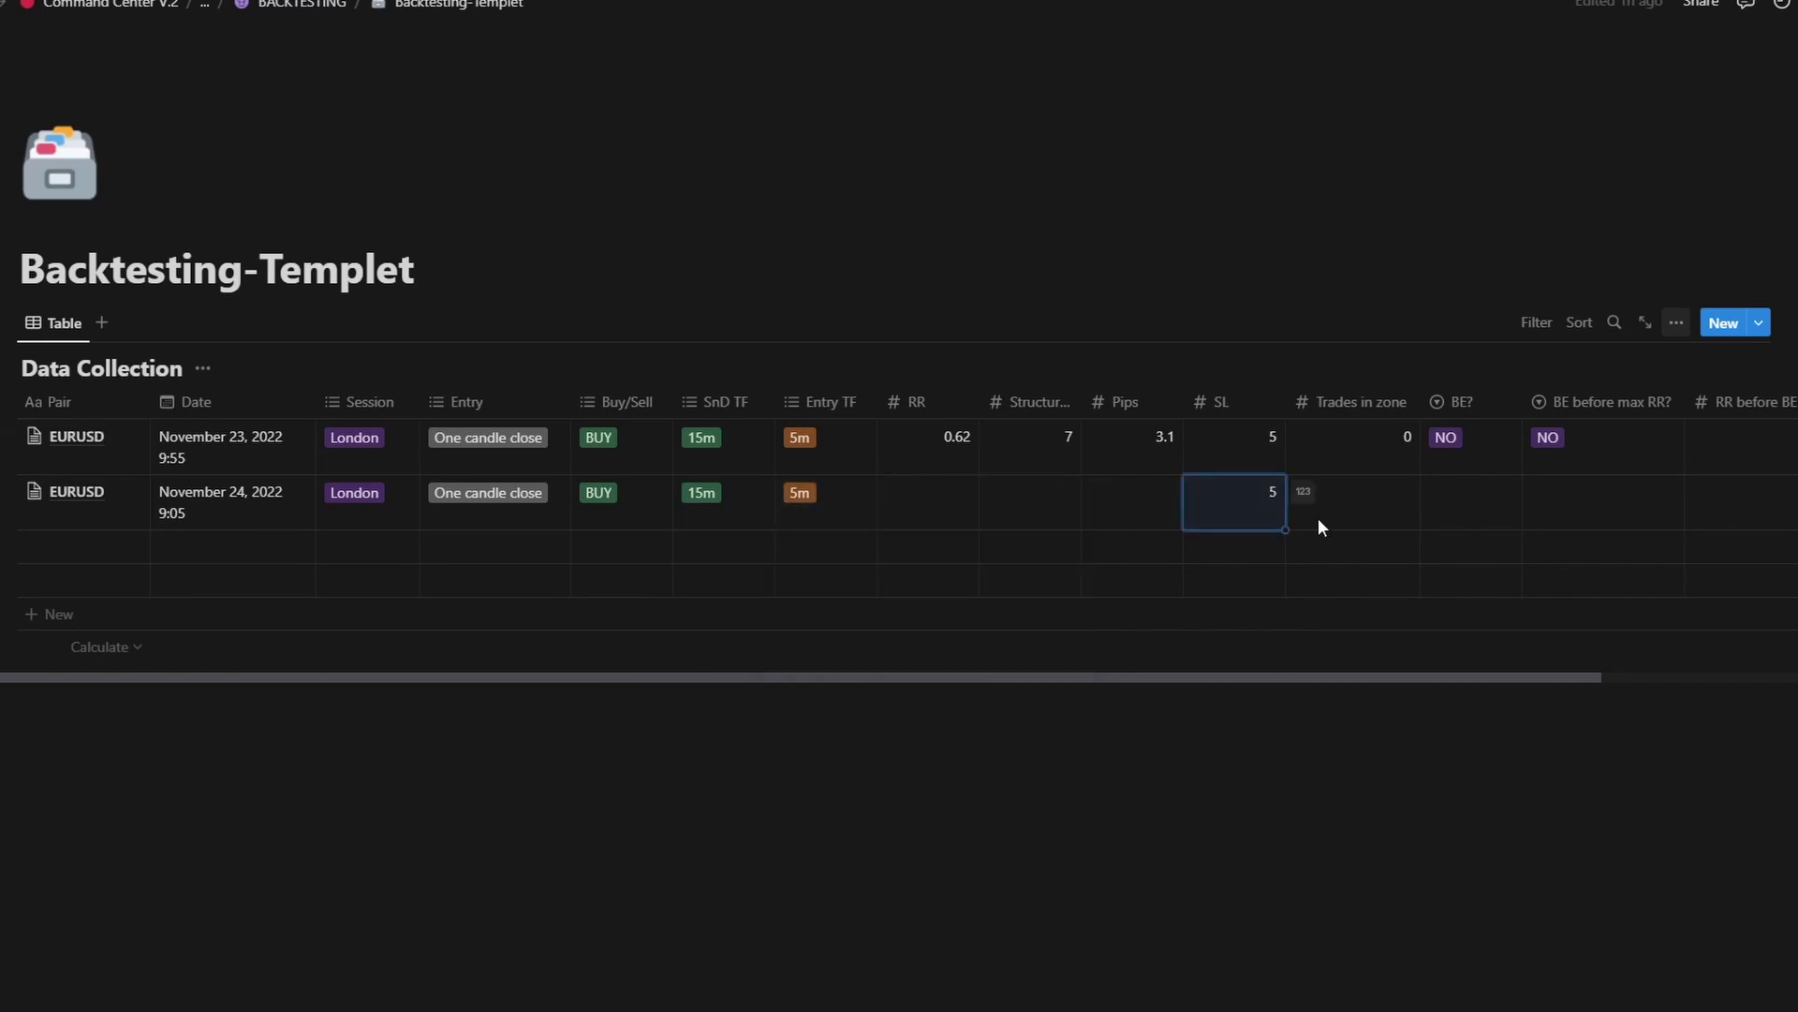
Step: On the TradingView chart, adjust the long position's target to the high shortly after 11:00, at 22.3 pips
{"action": "key", "text": "alt+Tab"}
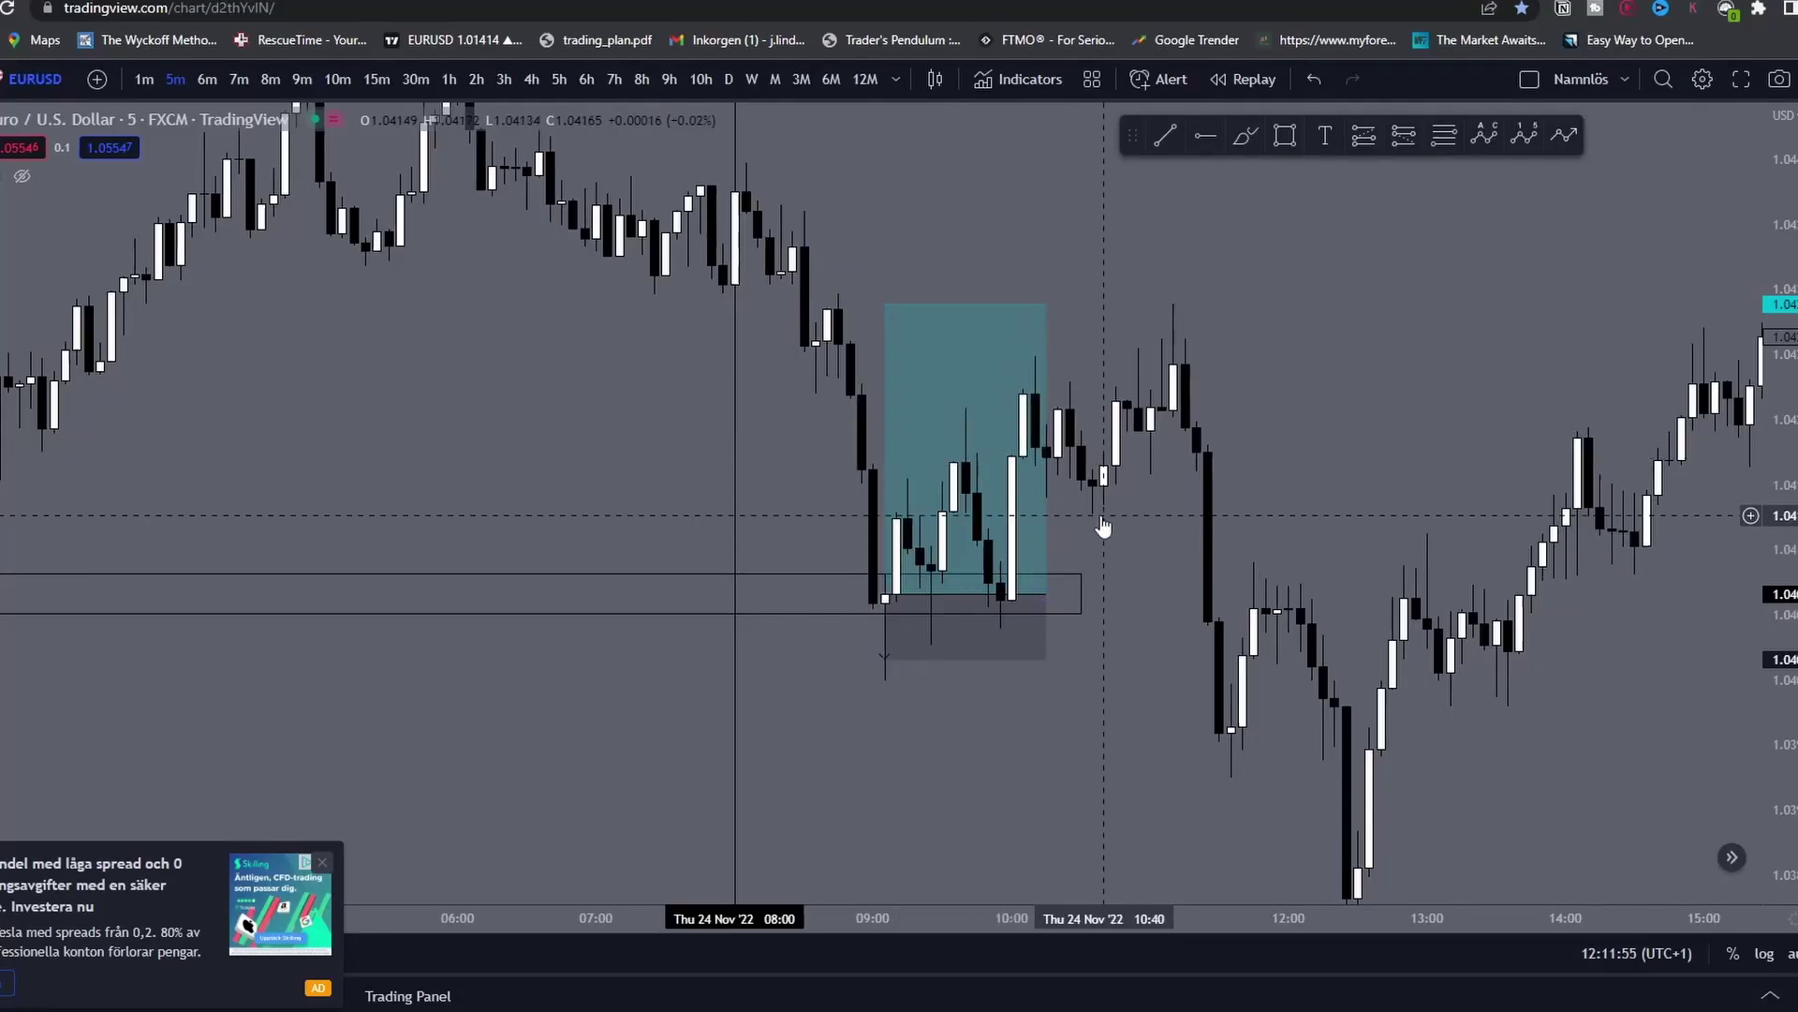
{"action": "left_click_drag", "start_coordinate": [1140, 572], "coordinate": [1134, 589]}
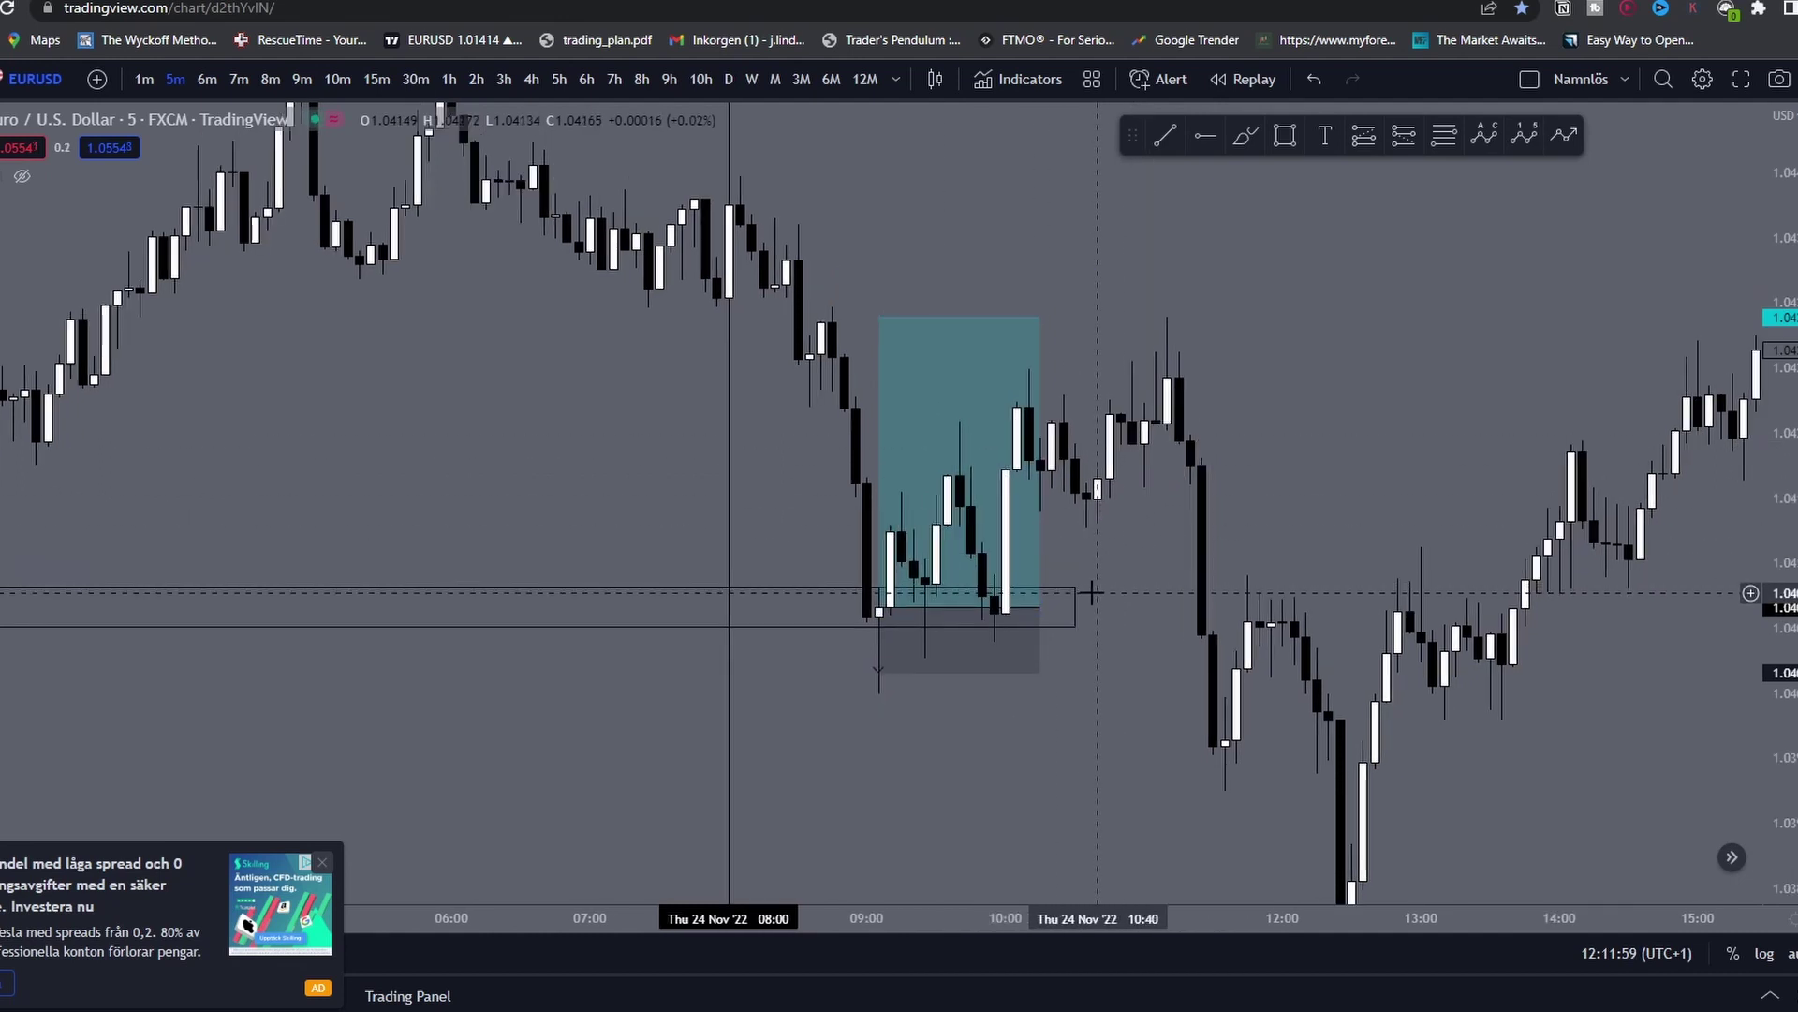
{"action": "key", "text": "alt+Tab"}
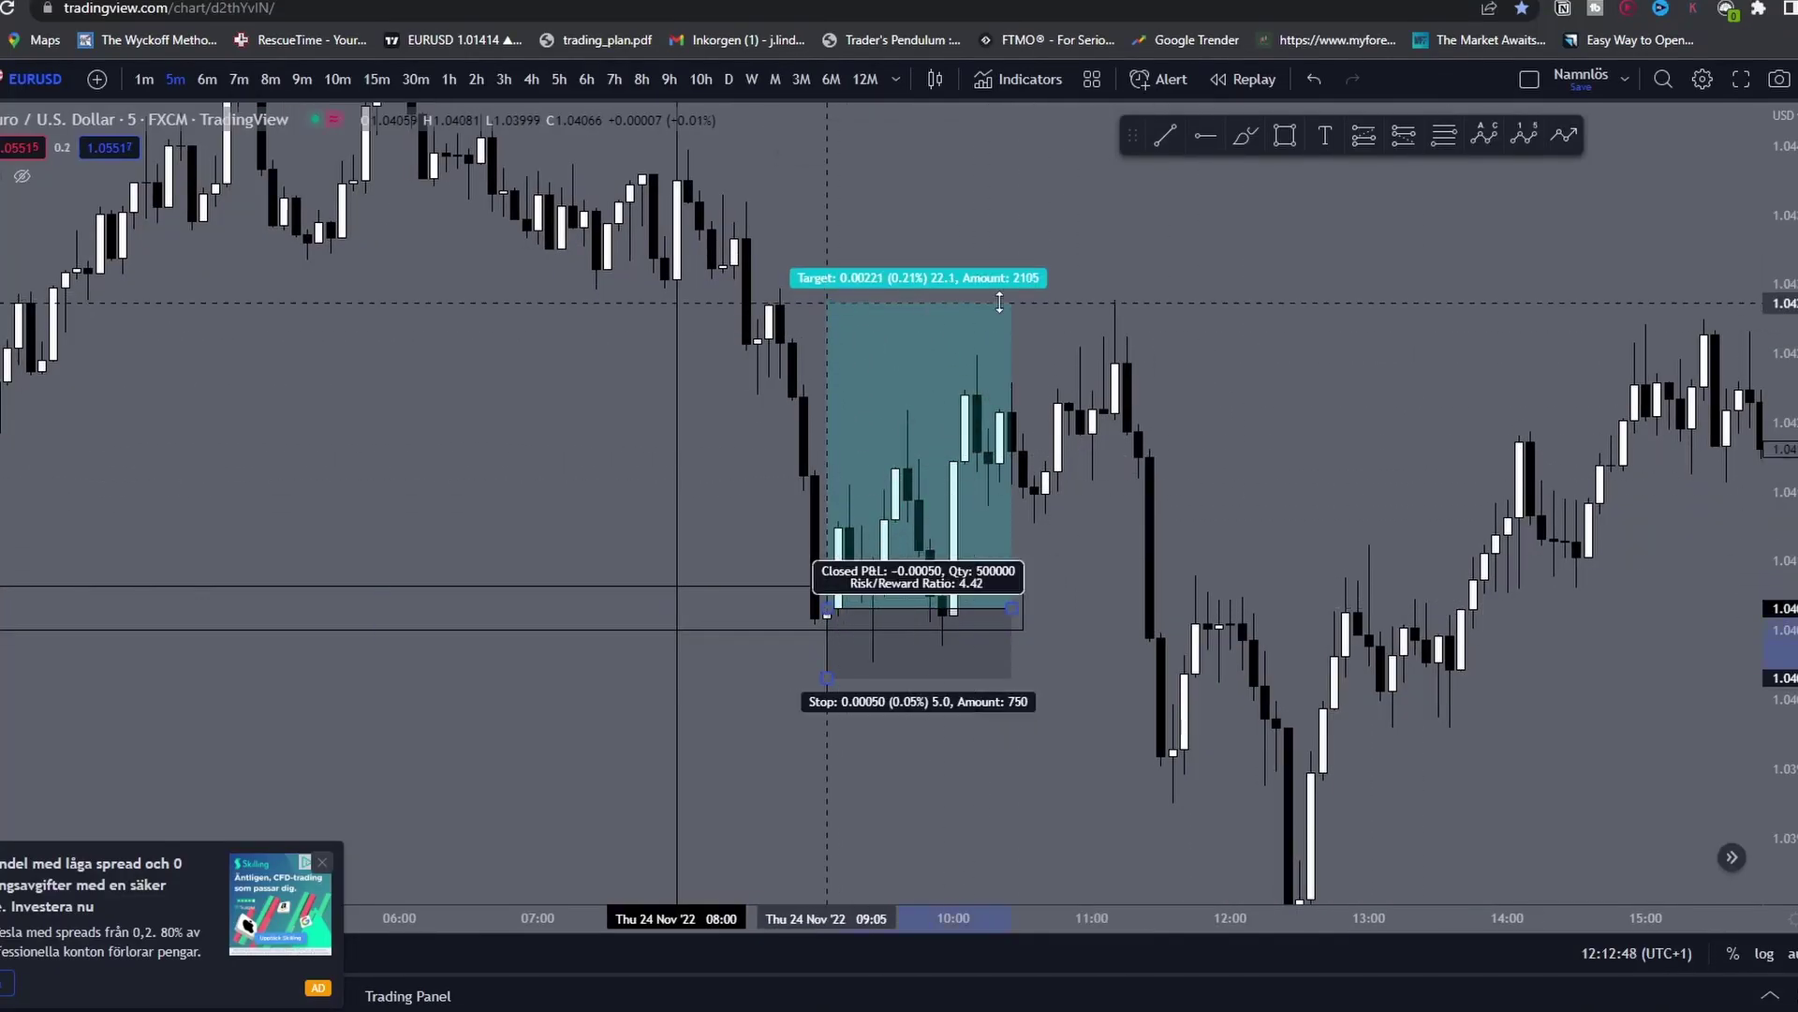
{"action": "left_click_drag", "start_coordinate": [999, 302], "coordinate": [1115, 298]}
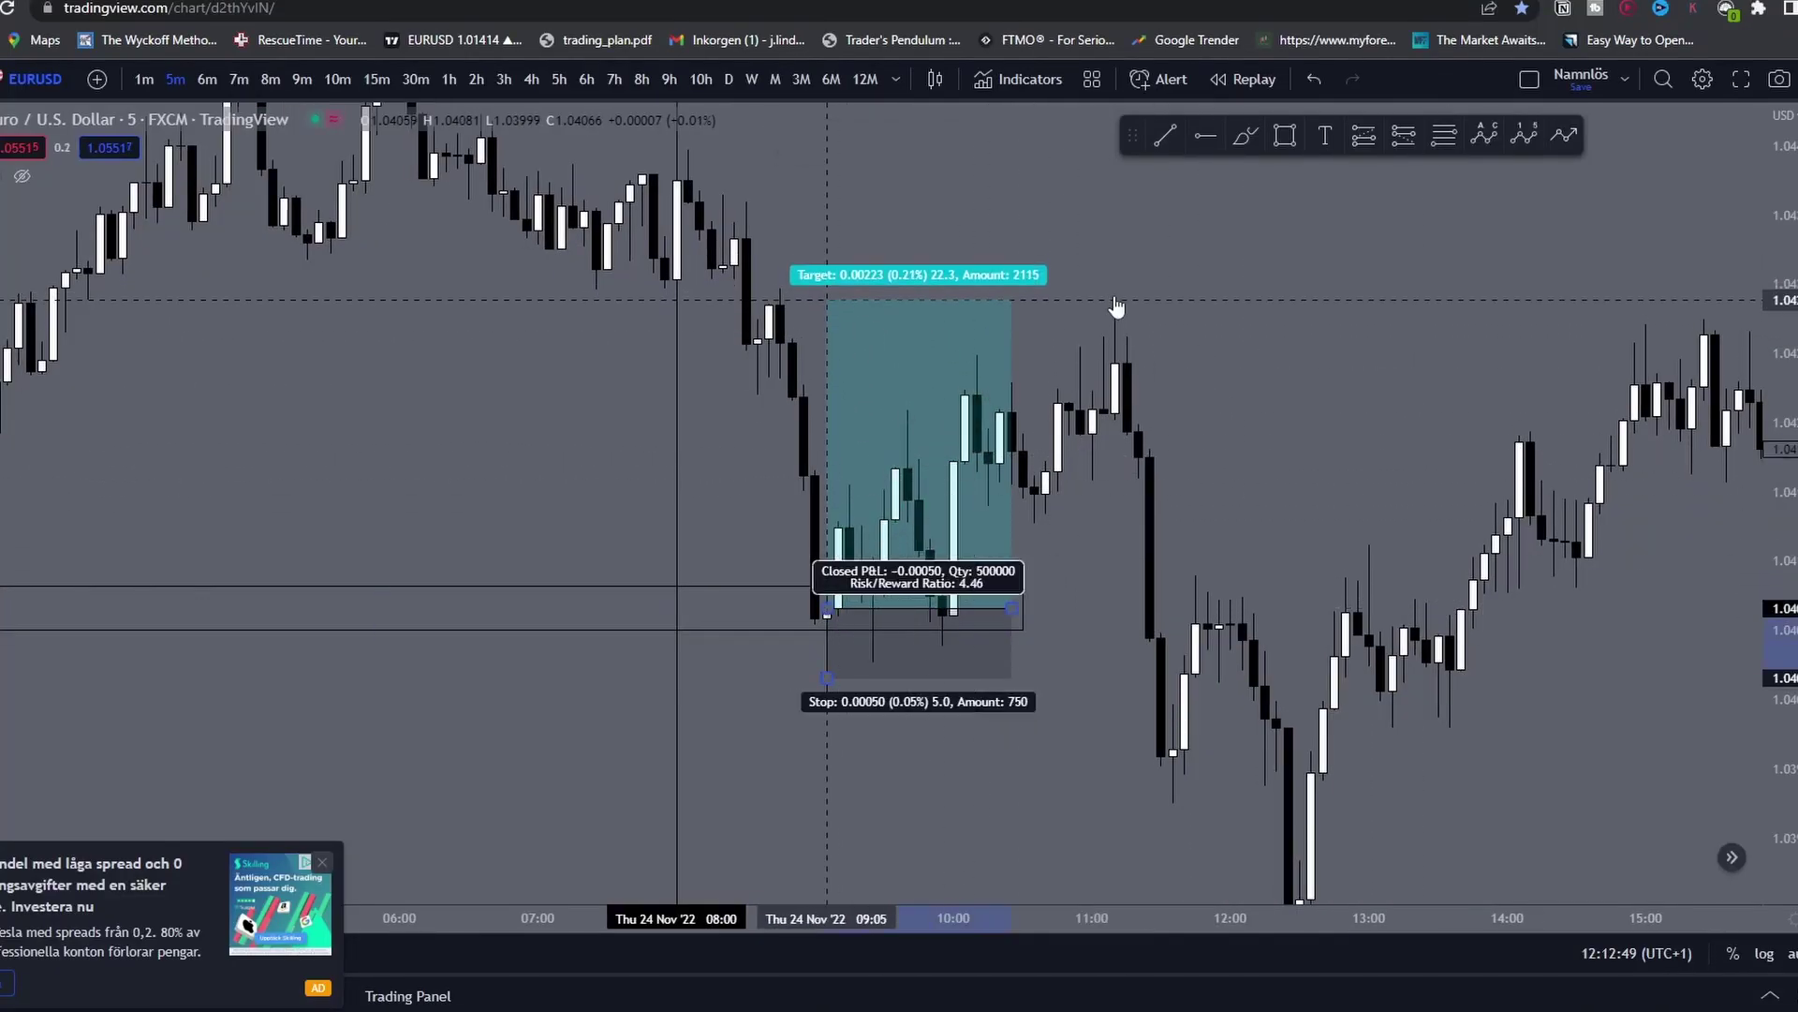
Step: In the Notion table, set the 24 November entry's RR to 4.46
{"action": "left_click", "coordinate": [940, 560]}
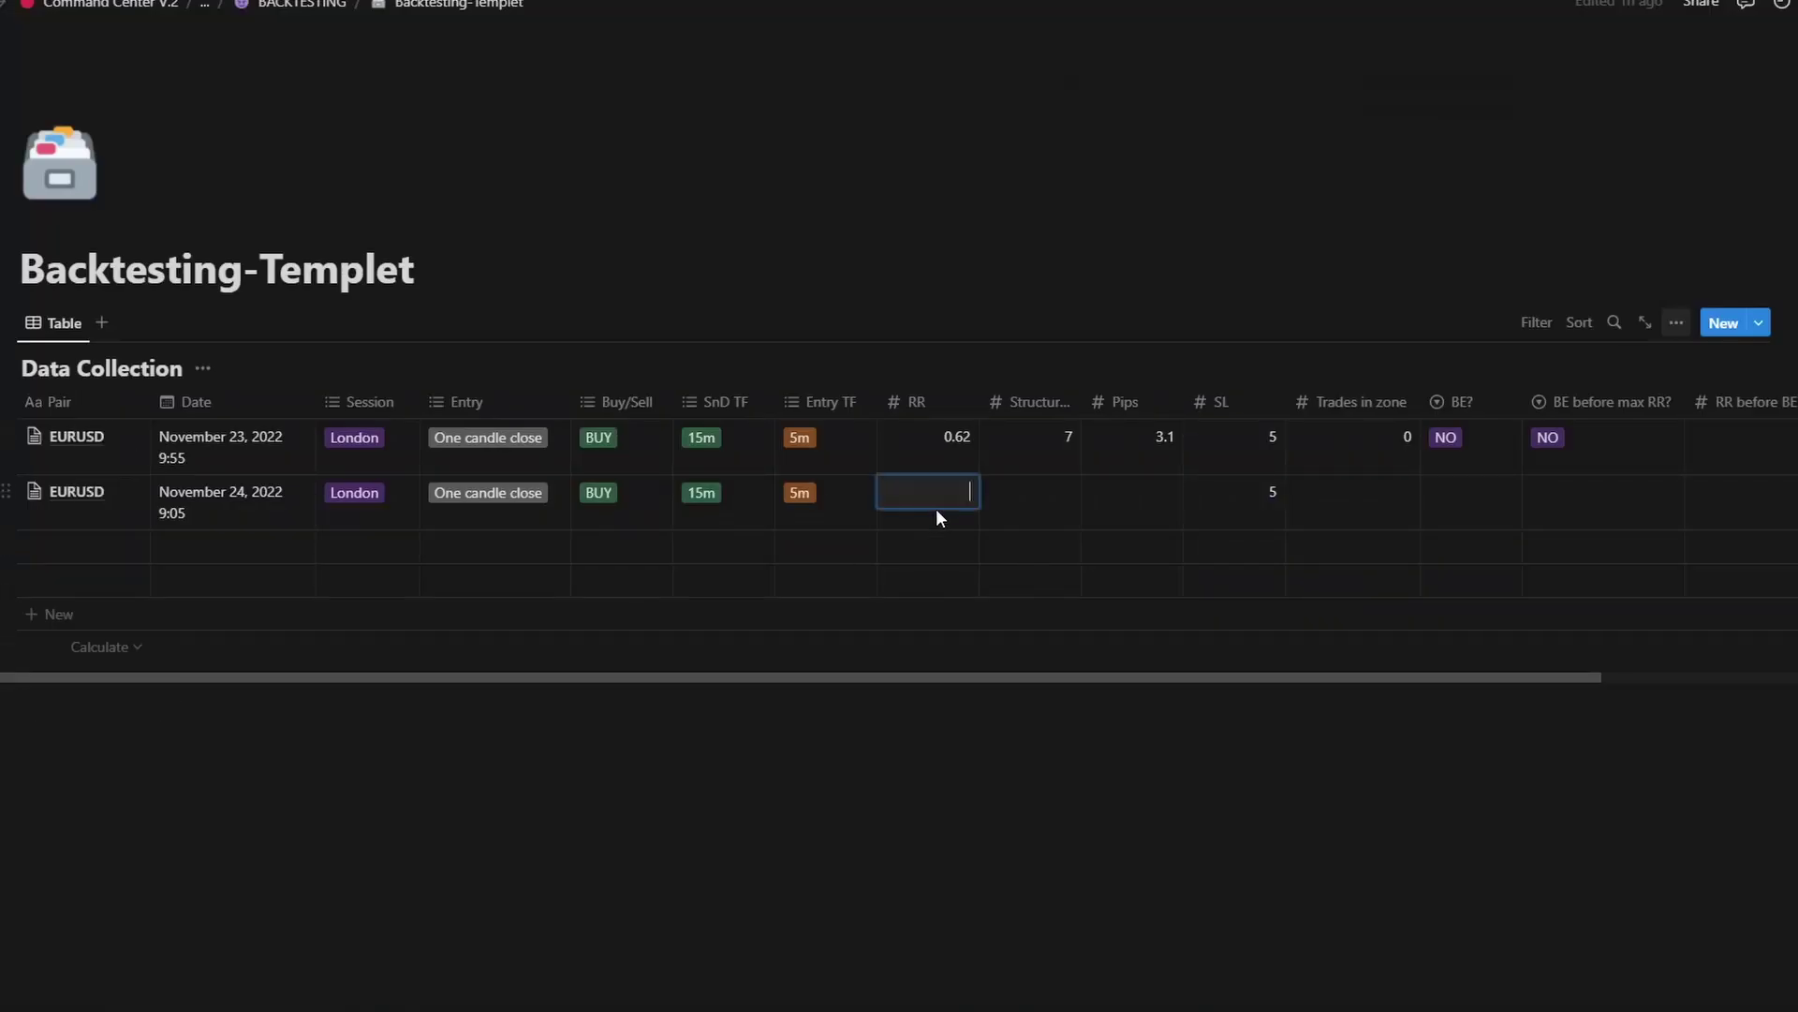
{"action": "type", "text": "4.46"}
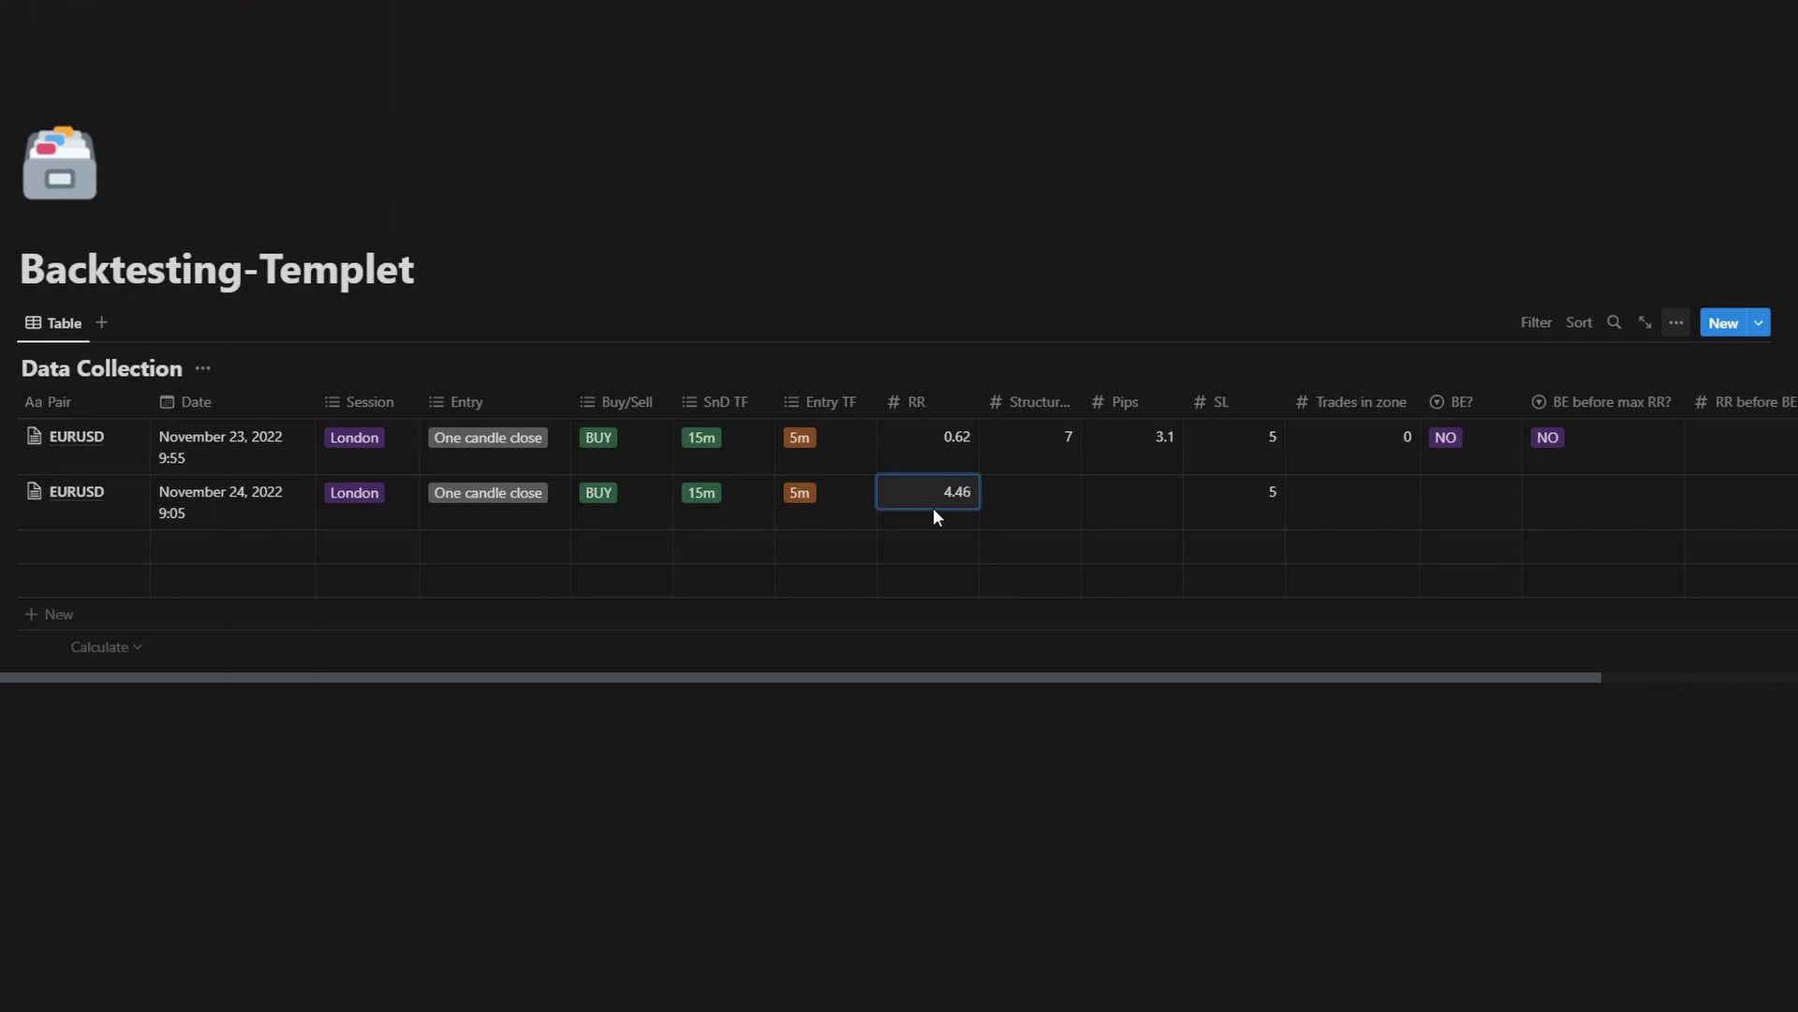
{"action": "left_click", "coordinate": [1005, 491]}
Step: Extend the TradingView long position's target to the structure high near 05:00, at 41.2 pips, and log the entry's Structure RR as 8.24 in Notion
{"action": "key", "text": "alt+Tab"}
{"action": "left_click_drag", "start_coordinate": [1227, 442], "coordinate": [1238, 475]}
{"action": "left_click_drag", "start_coordinate": [1774, 292], "coordinate": [1648, 534]}
{"action": "scroll", "coordinate": [1376, 496], "scroll_direction": "down", "scroll_amount": 4}
{"action": "left_click_drag", "start_coordinate": [1034, 443], "coordinate": [660, 267]}
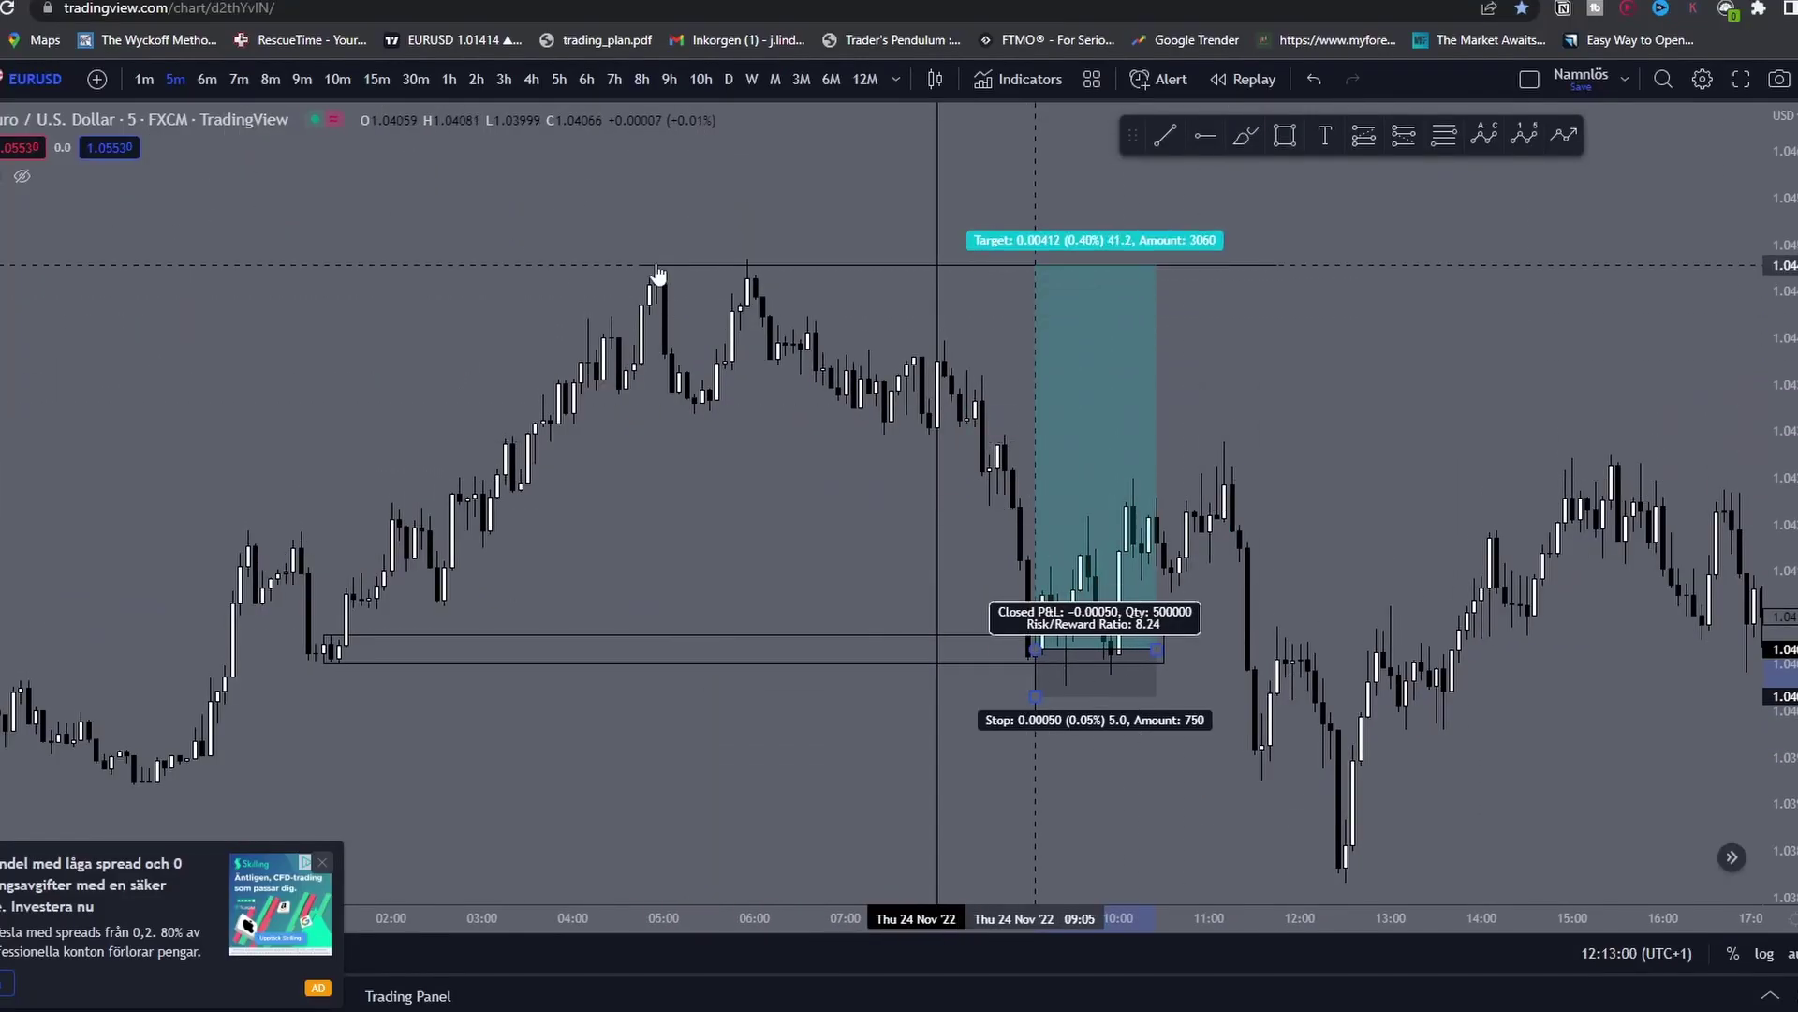
{"action": "key", "text": "alt+Tab"}
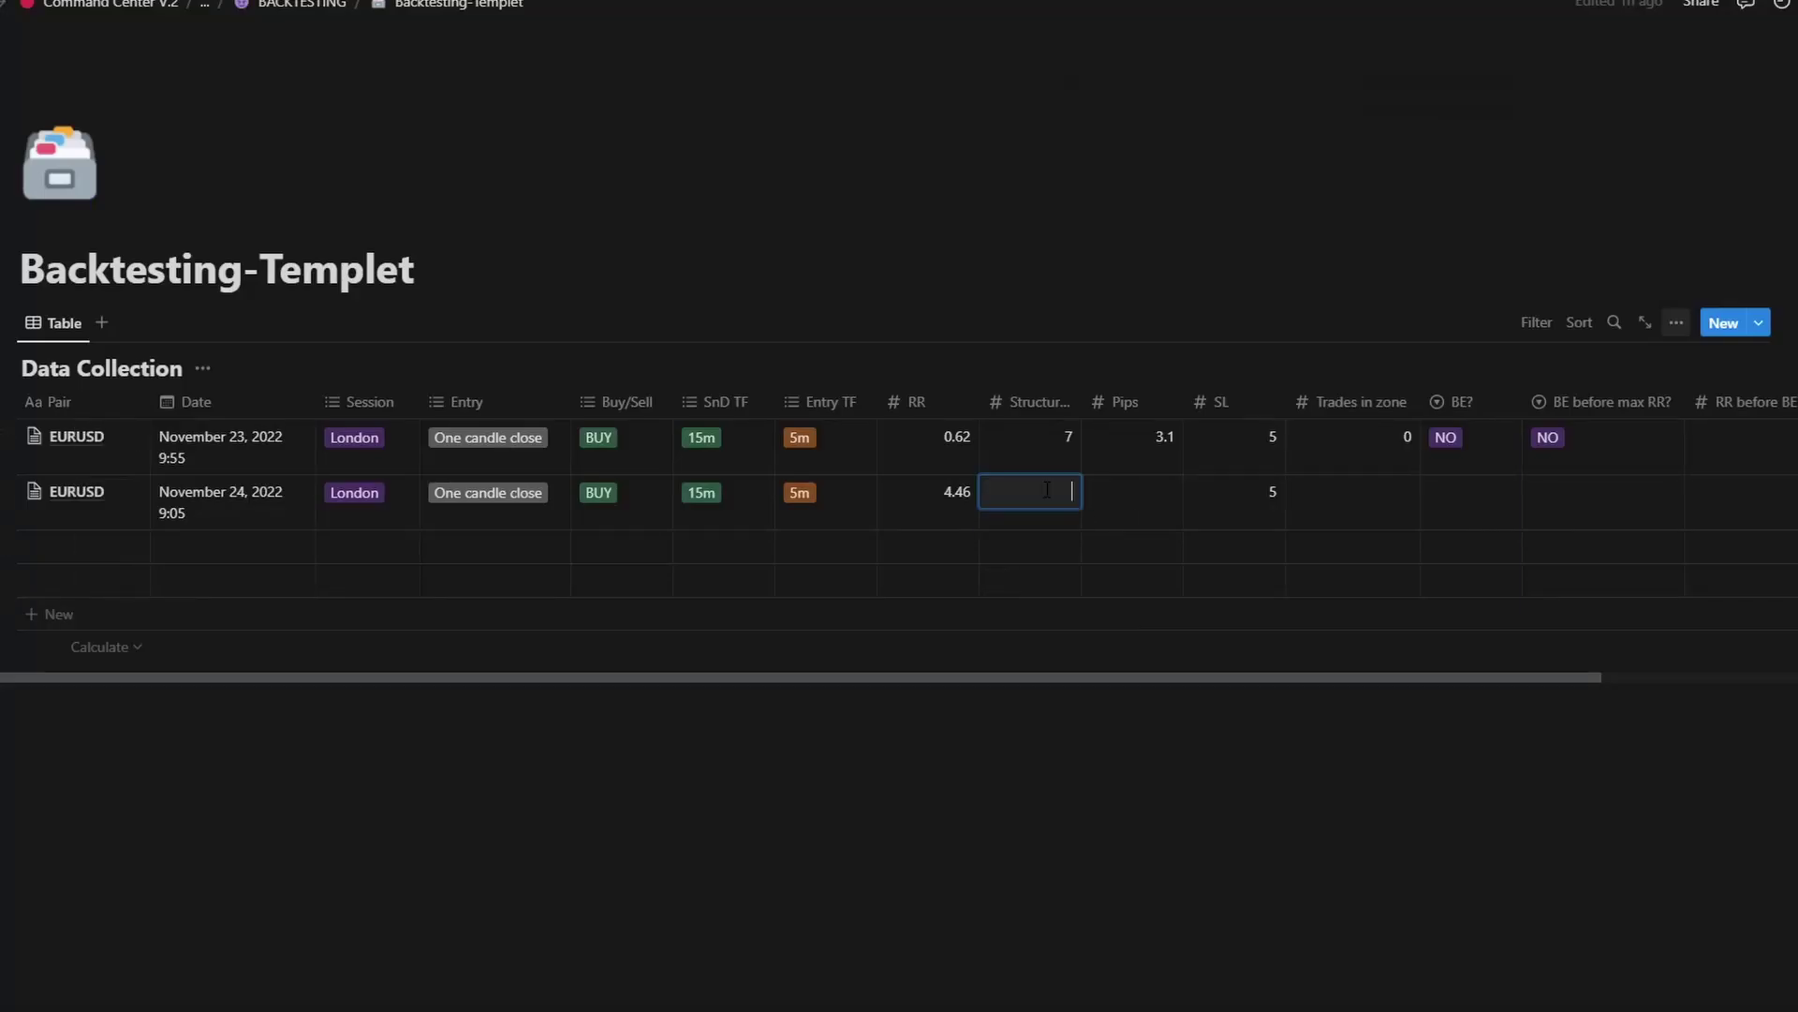
{"action": "type", "text": "8.24"}
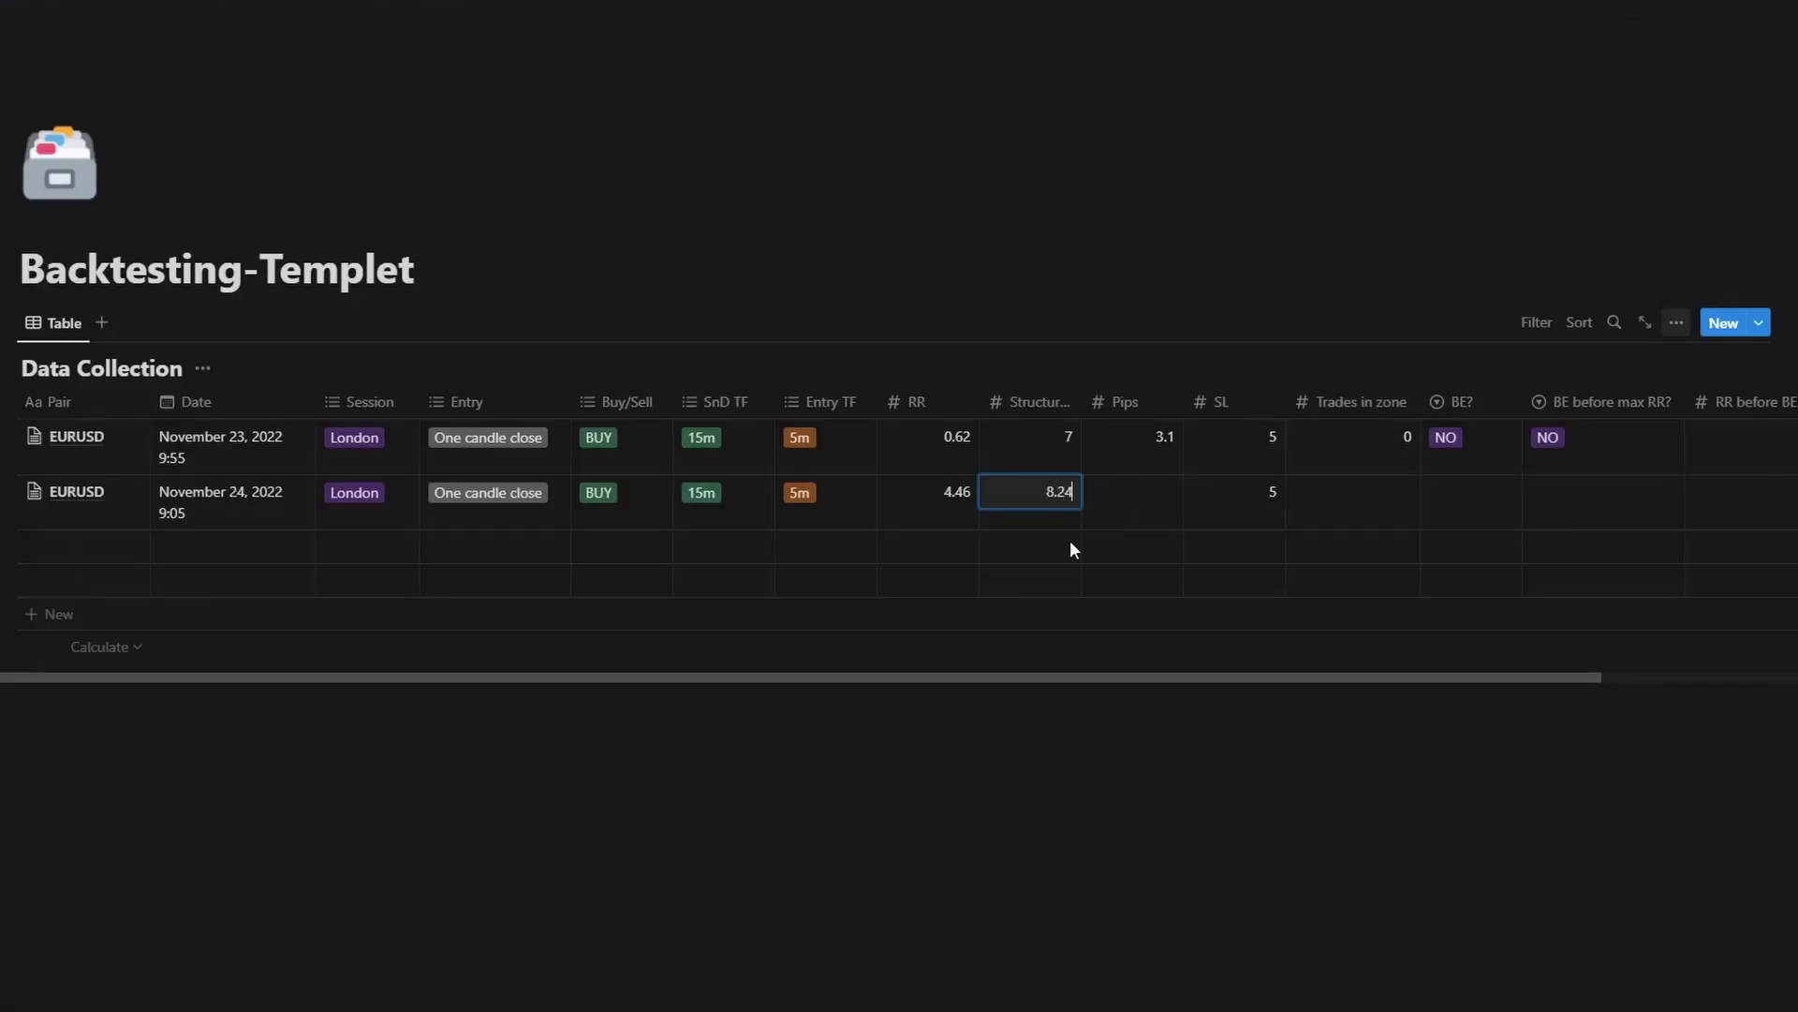
Step: Undo the extension of the long position's target on the TradingView chart
{"action": "left_click", "coordinate": [1165, 495]}
{"action": "key", "text": "alt+Tab"}
{"action": "left_click", "coordinate": [1232, 462]}
{"action": "key", "text": "ctrl+z"}
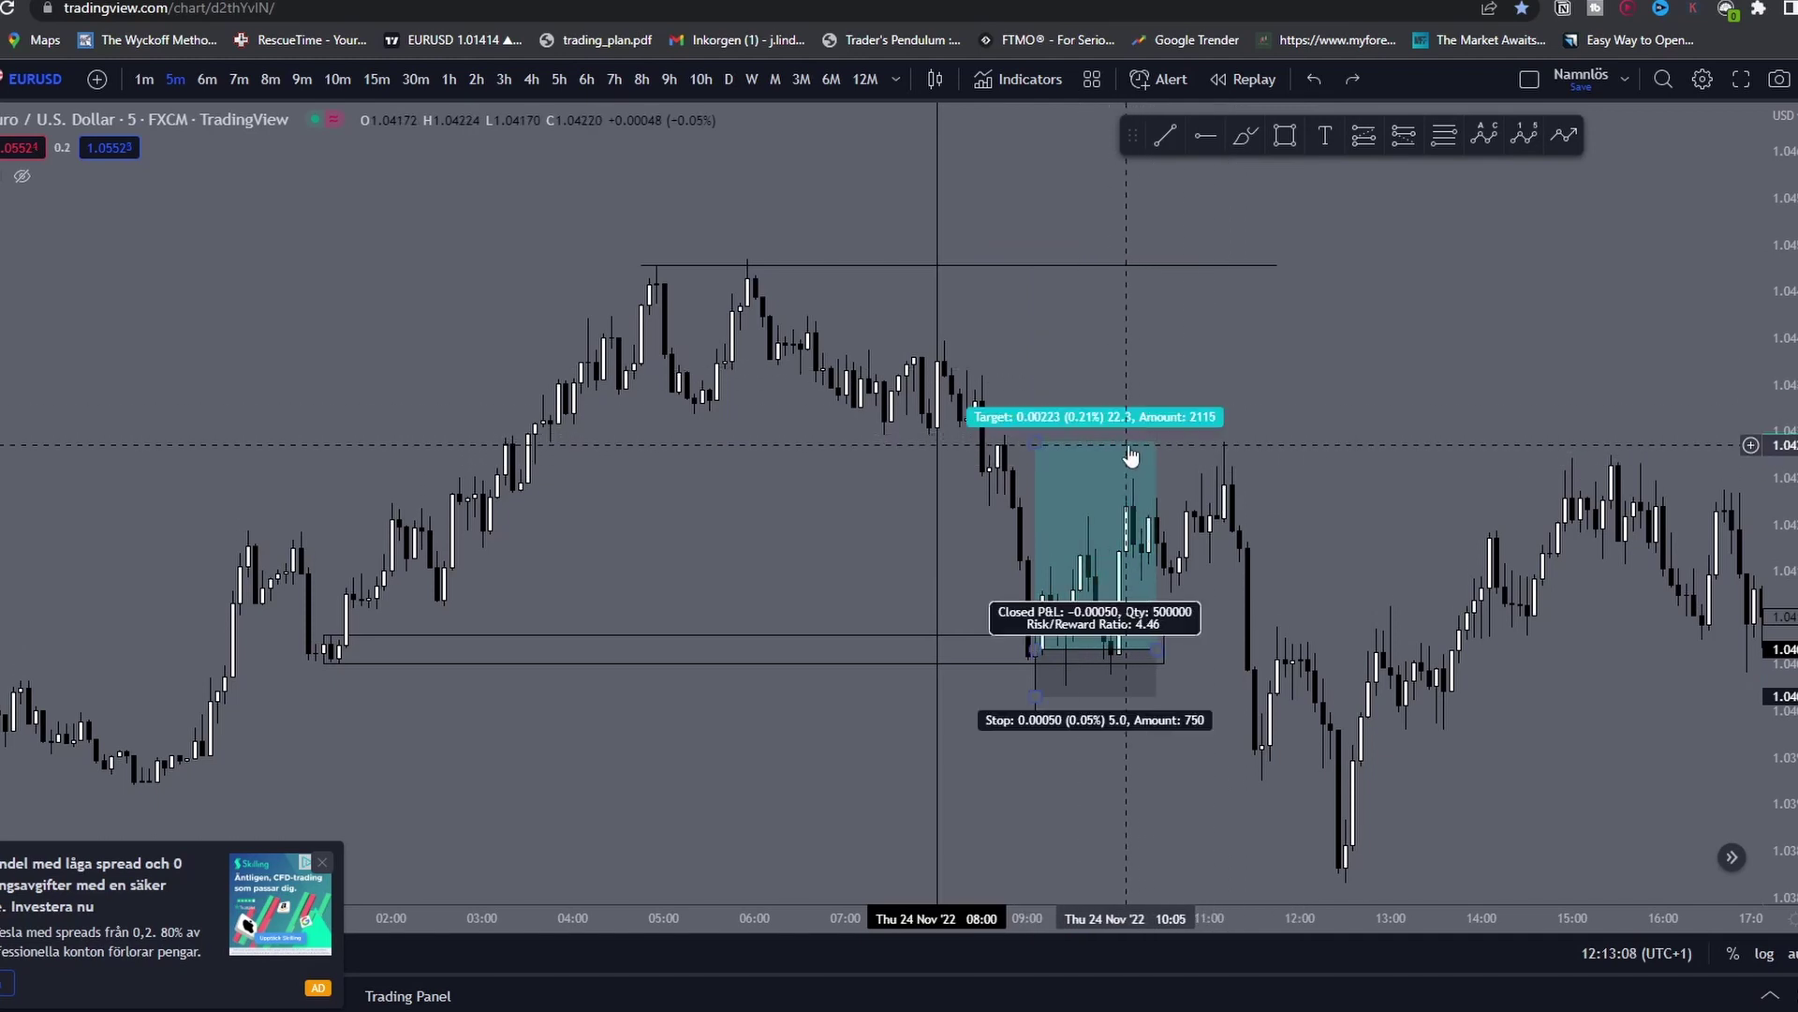
Step: In Notion, set the 24 November entry's Pips to 22.3 and its Trades in zone to 0
{"action": "key", "text": "alt+Tab"}
{"action": "type", "text": "22.3"}
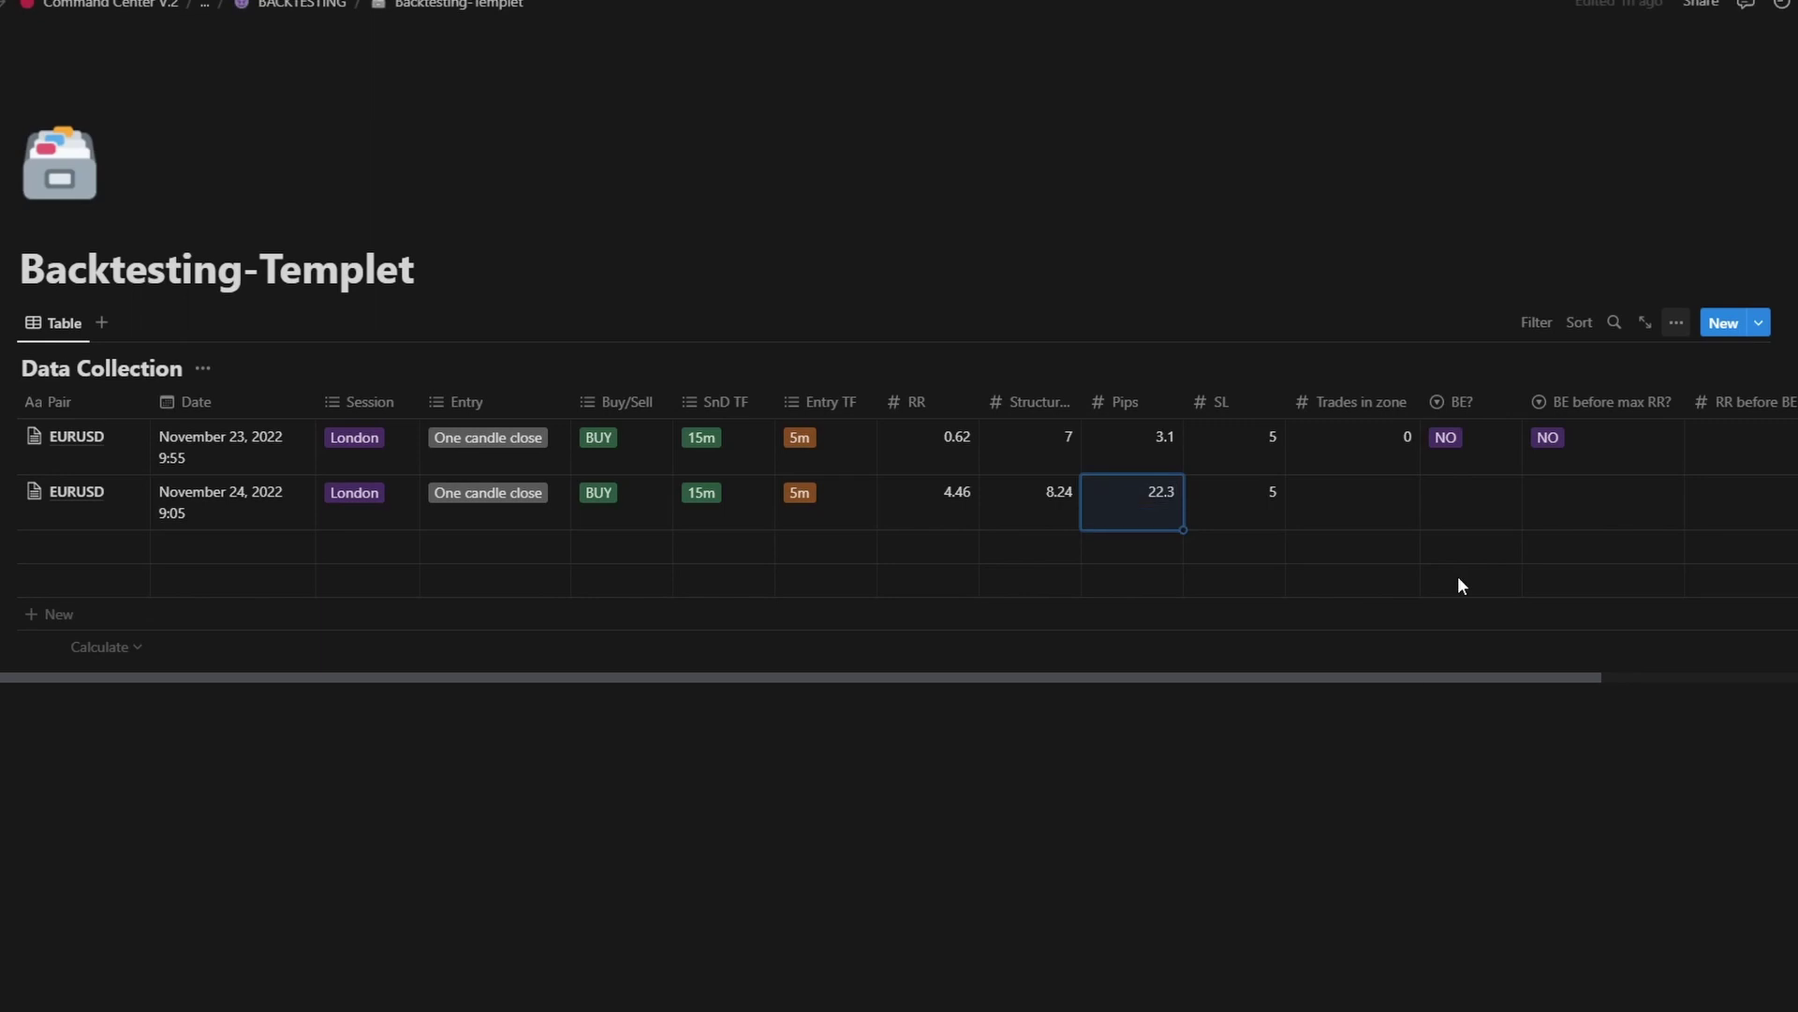
{"action": "left_click", "coordinate": [1385, 496]}
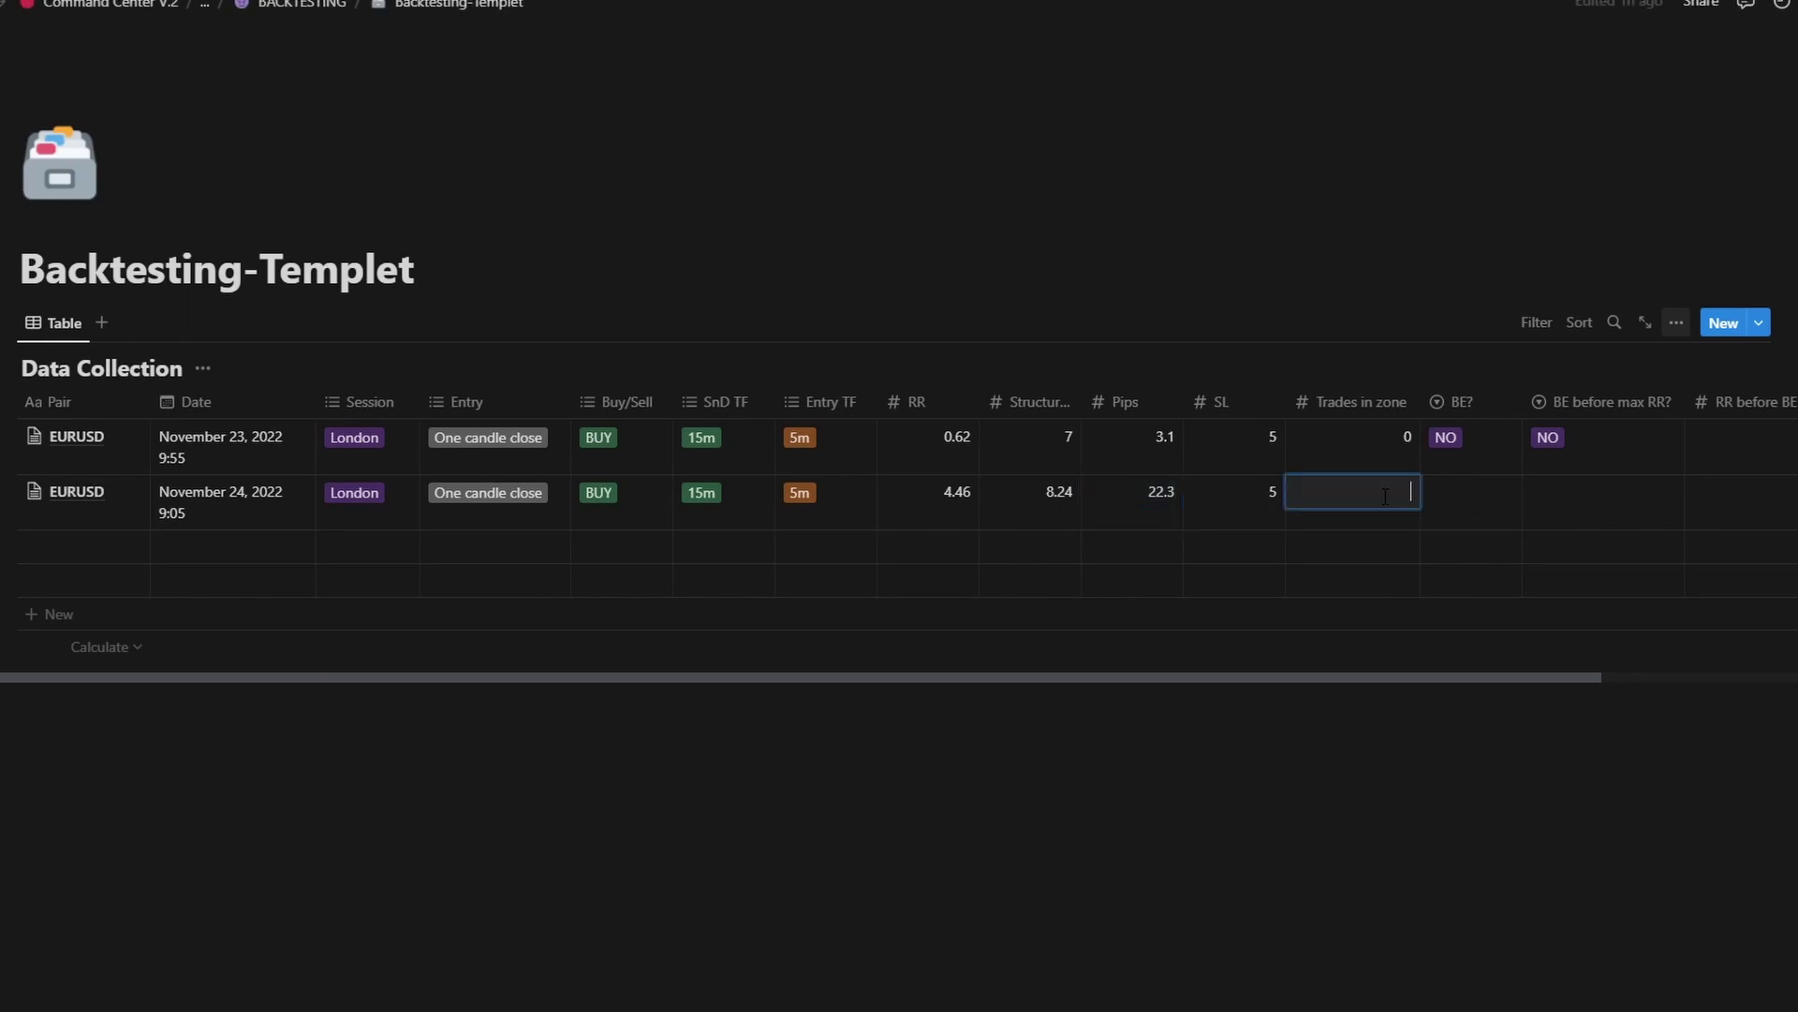
{"action": "key", "text": "Return"}
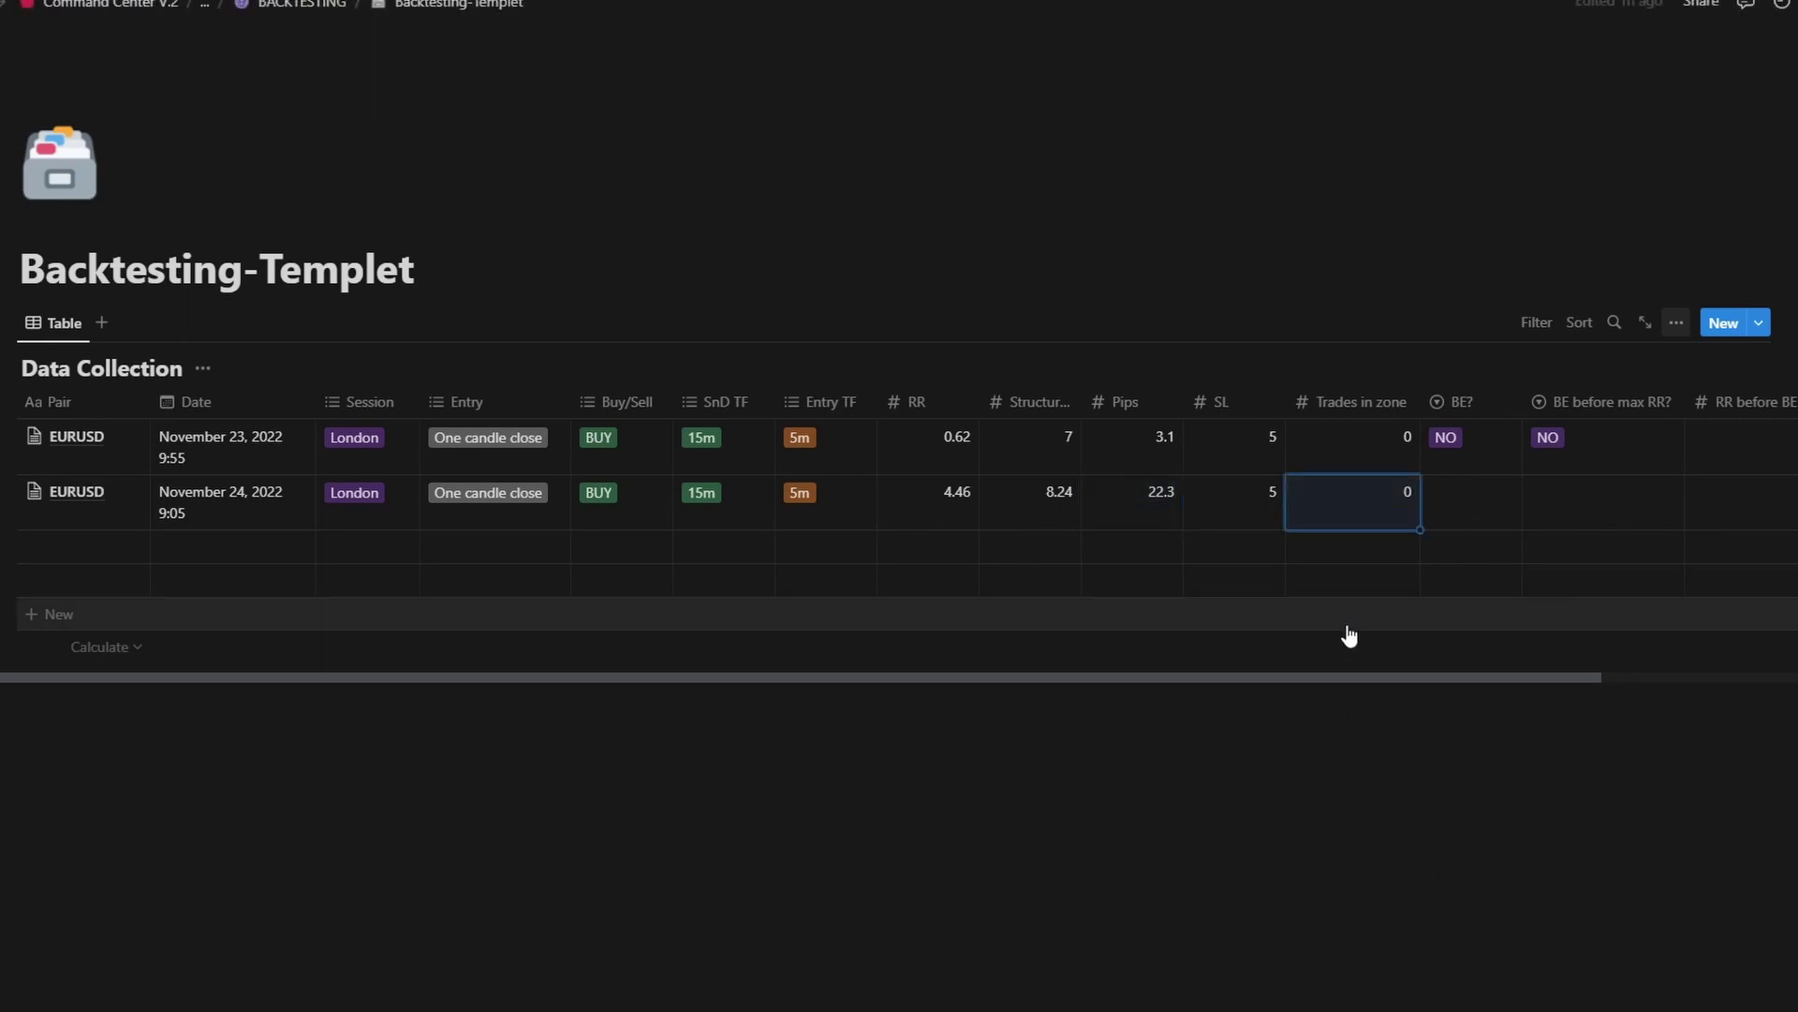
Step: Write a note for the 24 November entry beginning "Recording trades so I can create a BE"
{"action": "scroll", "coordinate": [1351, 544], "scroll_direction": "right", "scroll_amount": 3}
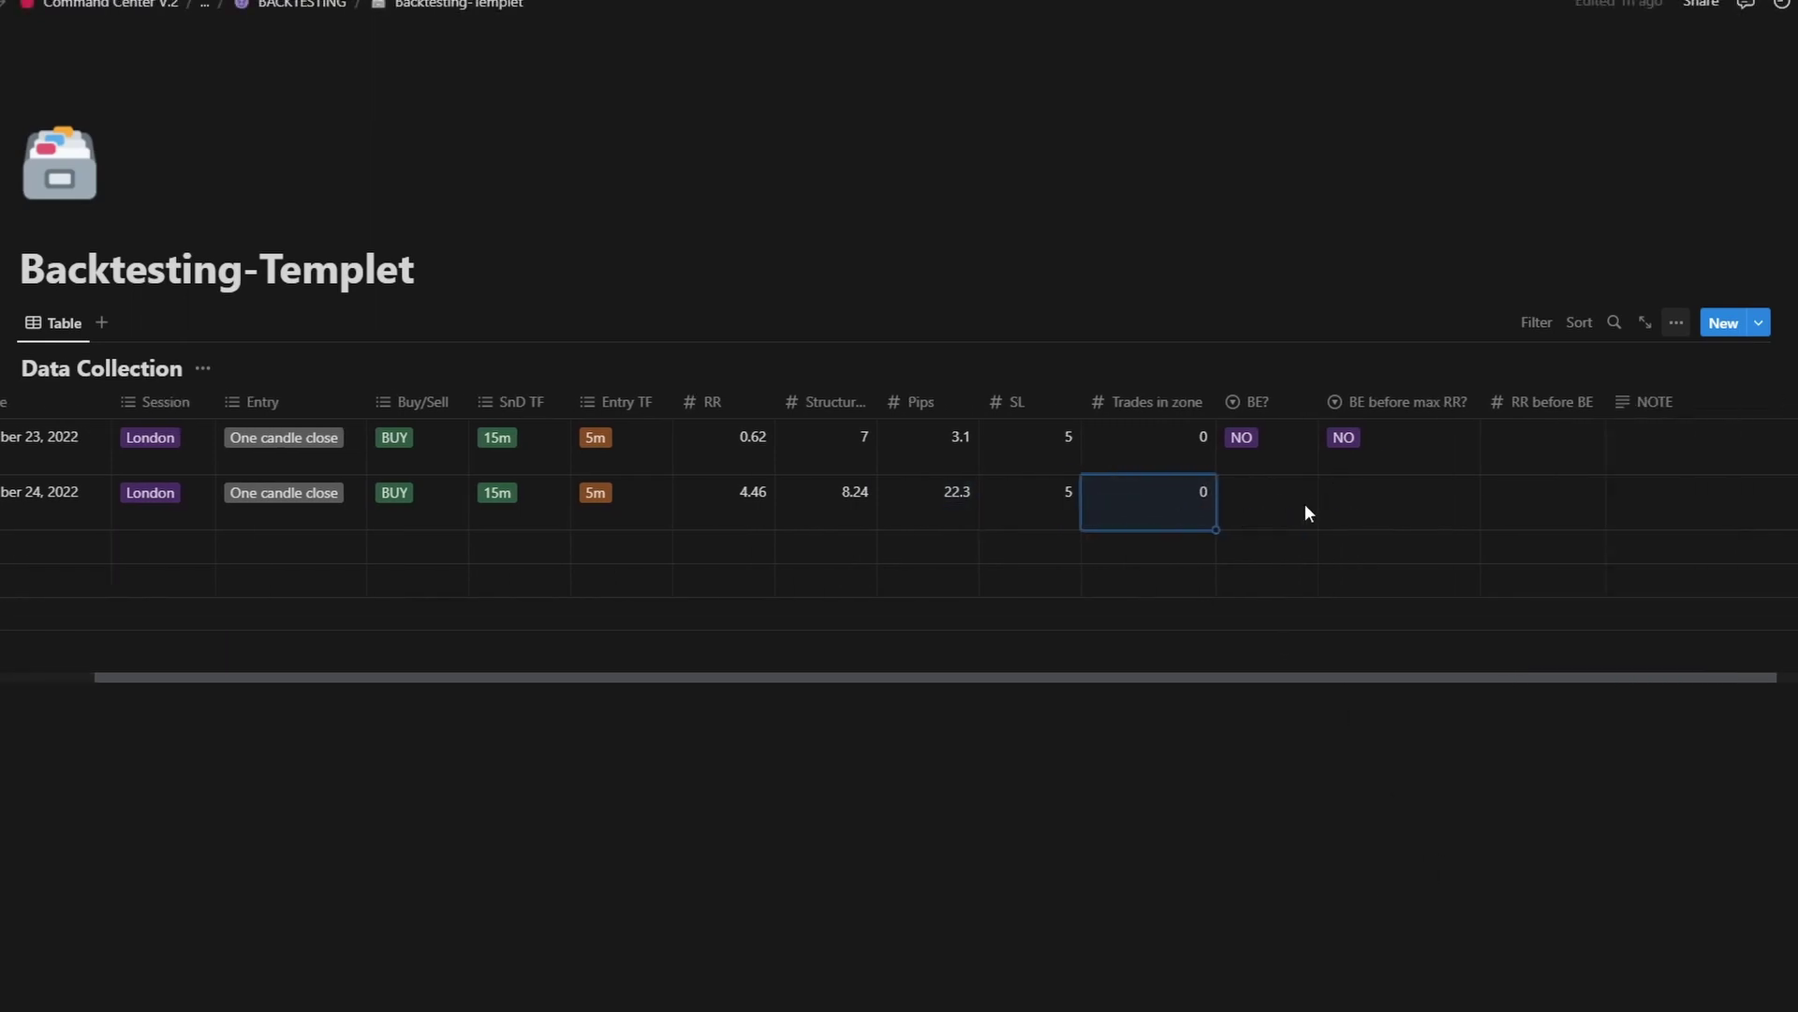
{"action": "scroll", "coordinate": [1339, 502], "scroll_direction": "right", "scroll_amount": 2}
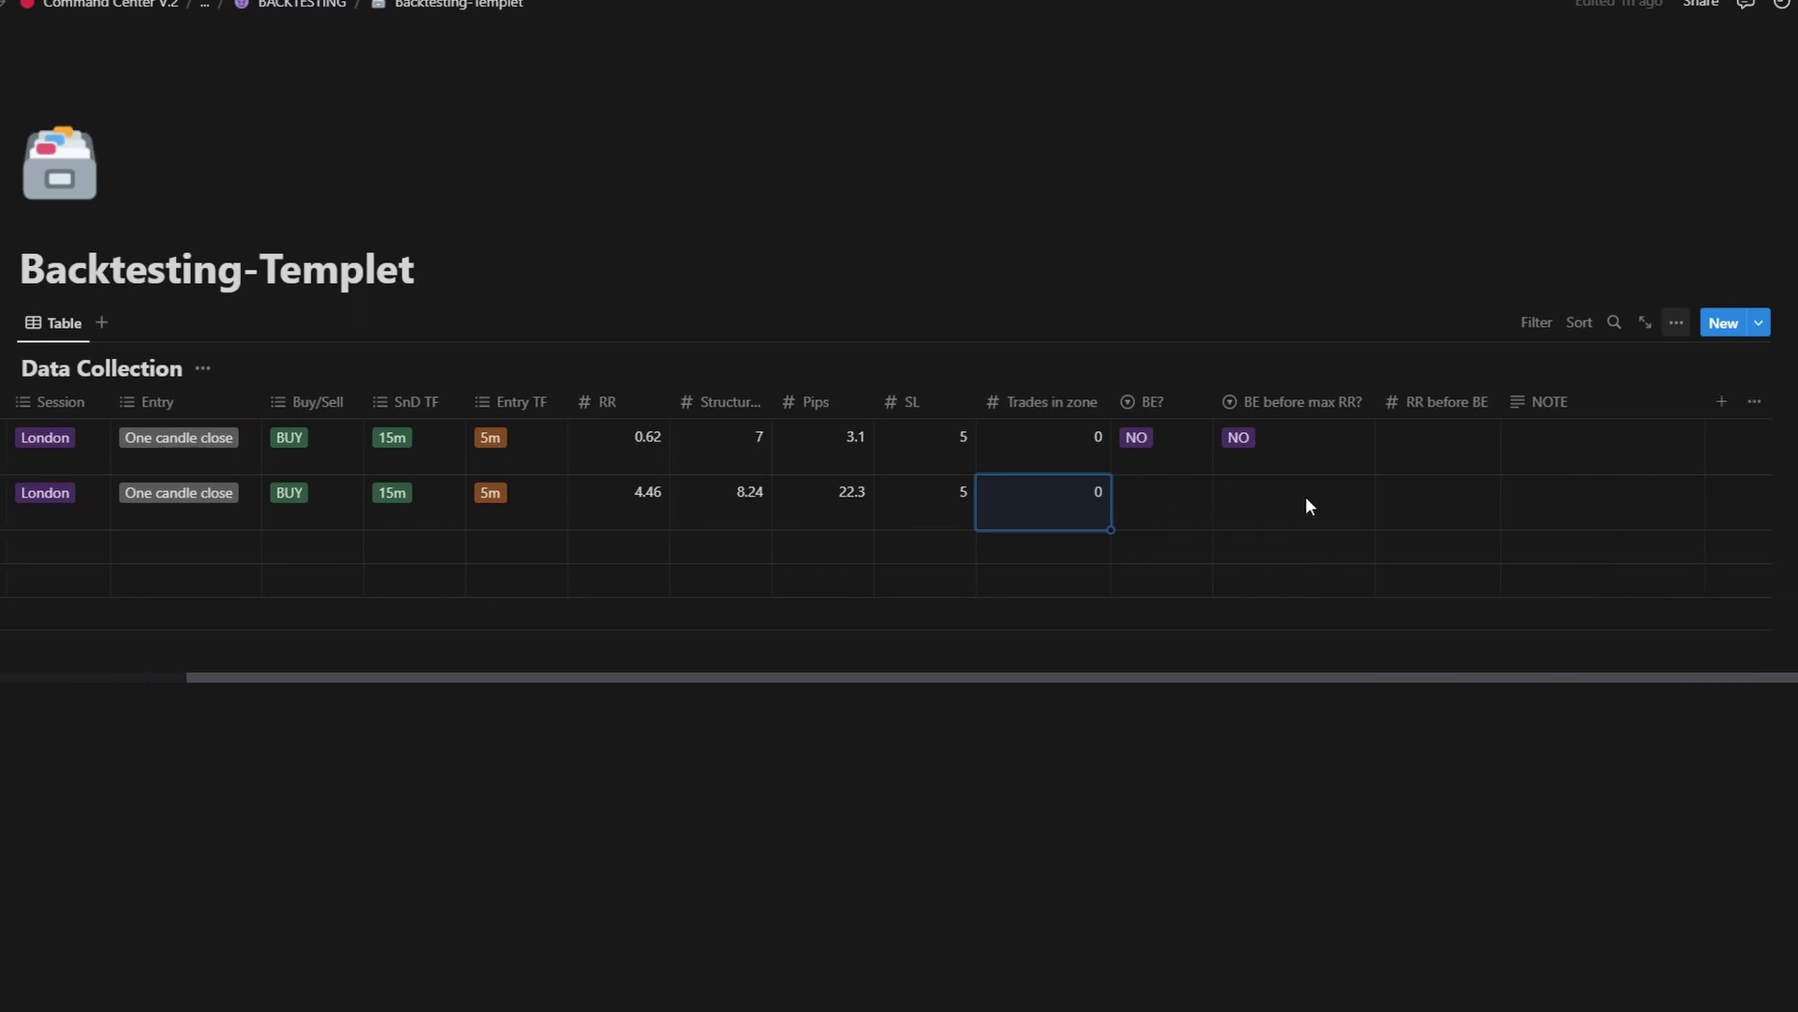
{"action": "left_click", "coordinate": [1564, 483]}
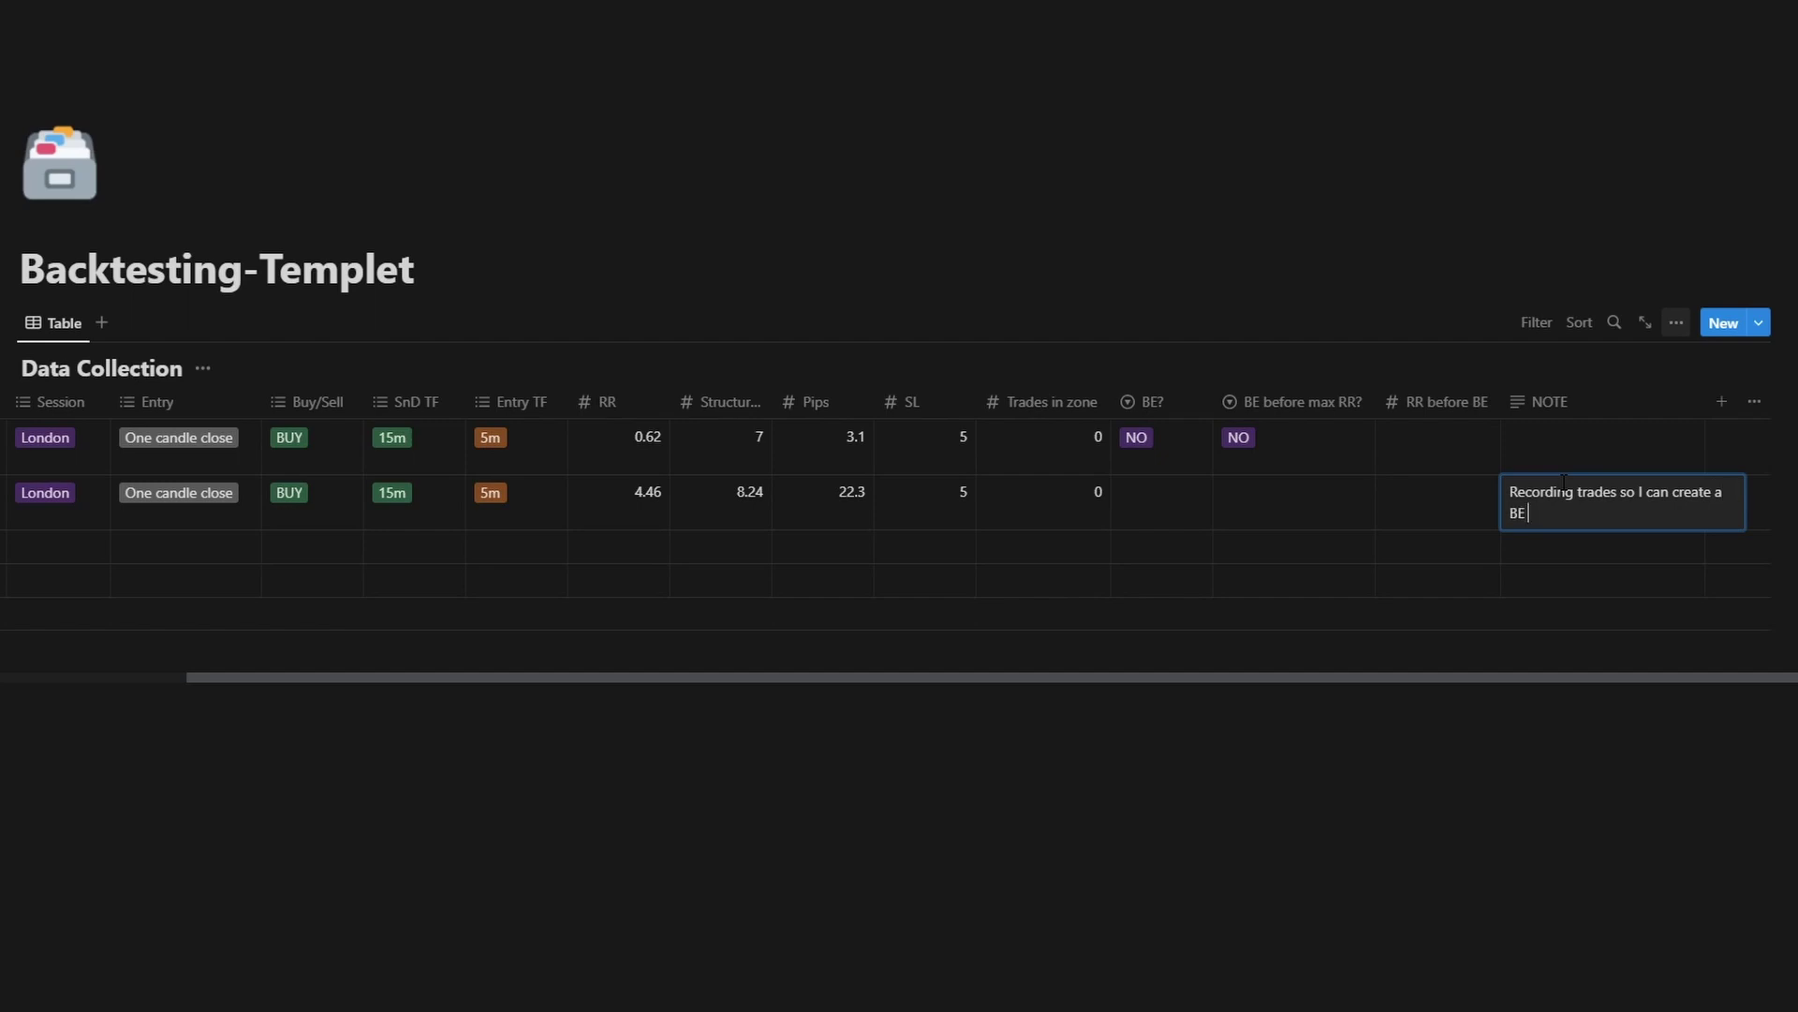
{"action": "type", "text": "le"}
{"action": "type", "text": "to my"}
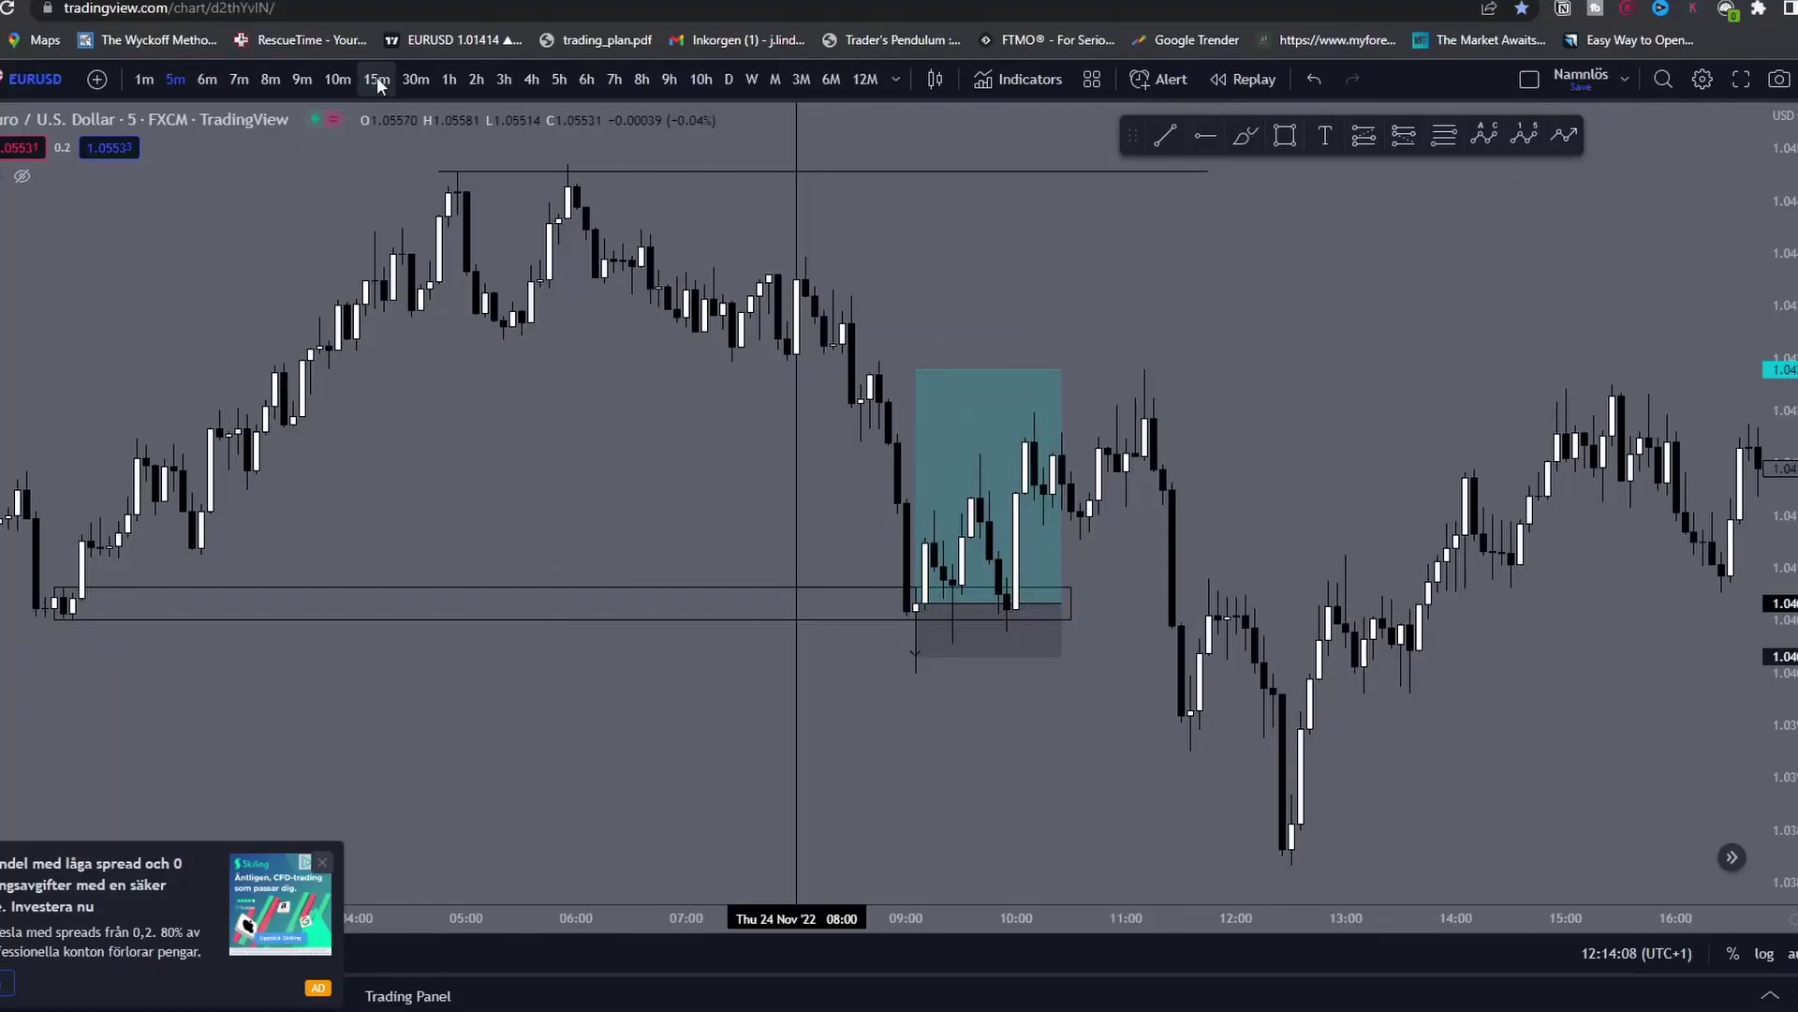
Step: Switch the TradingView chart to the 15m timeframe and review the price action around the 24 November trade
{"action": "left_click", "coordinate": [378, 82]}
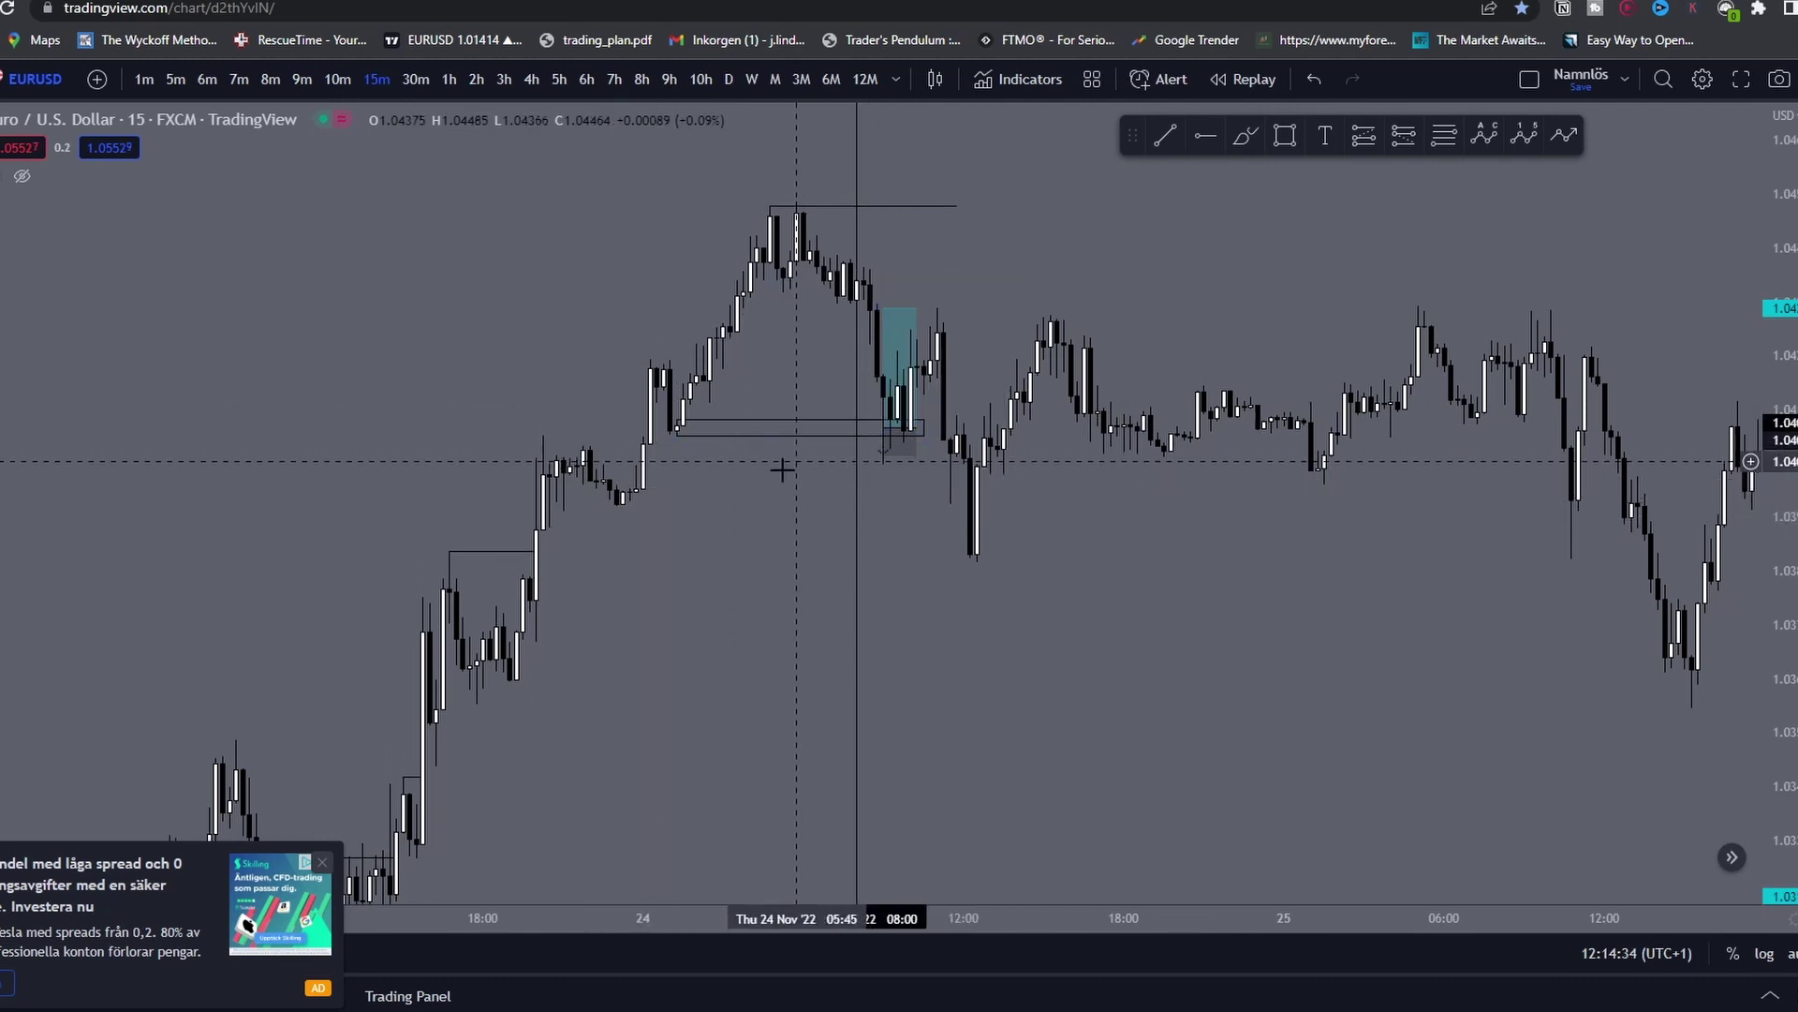
{"action": "left_click_drag", "start_coordinate": [782, 471], "coordinate": [787, 526]}
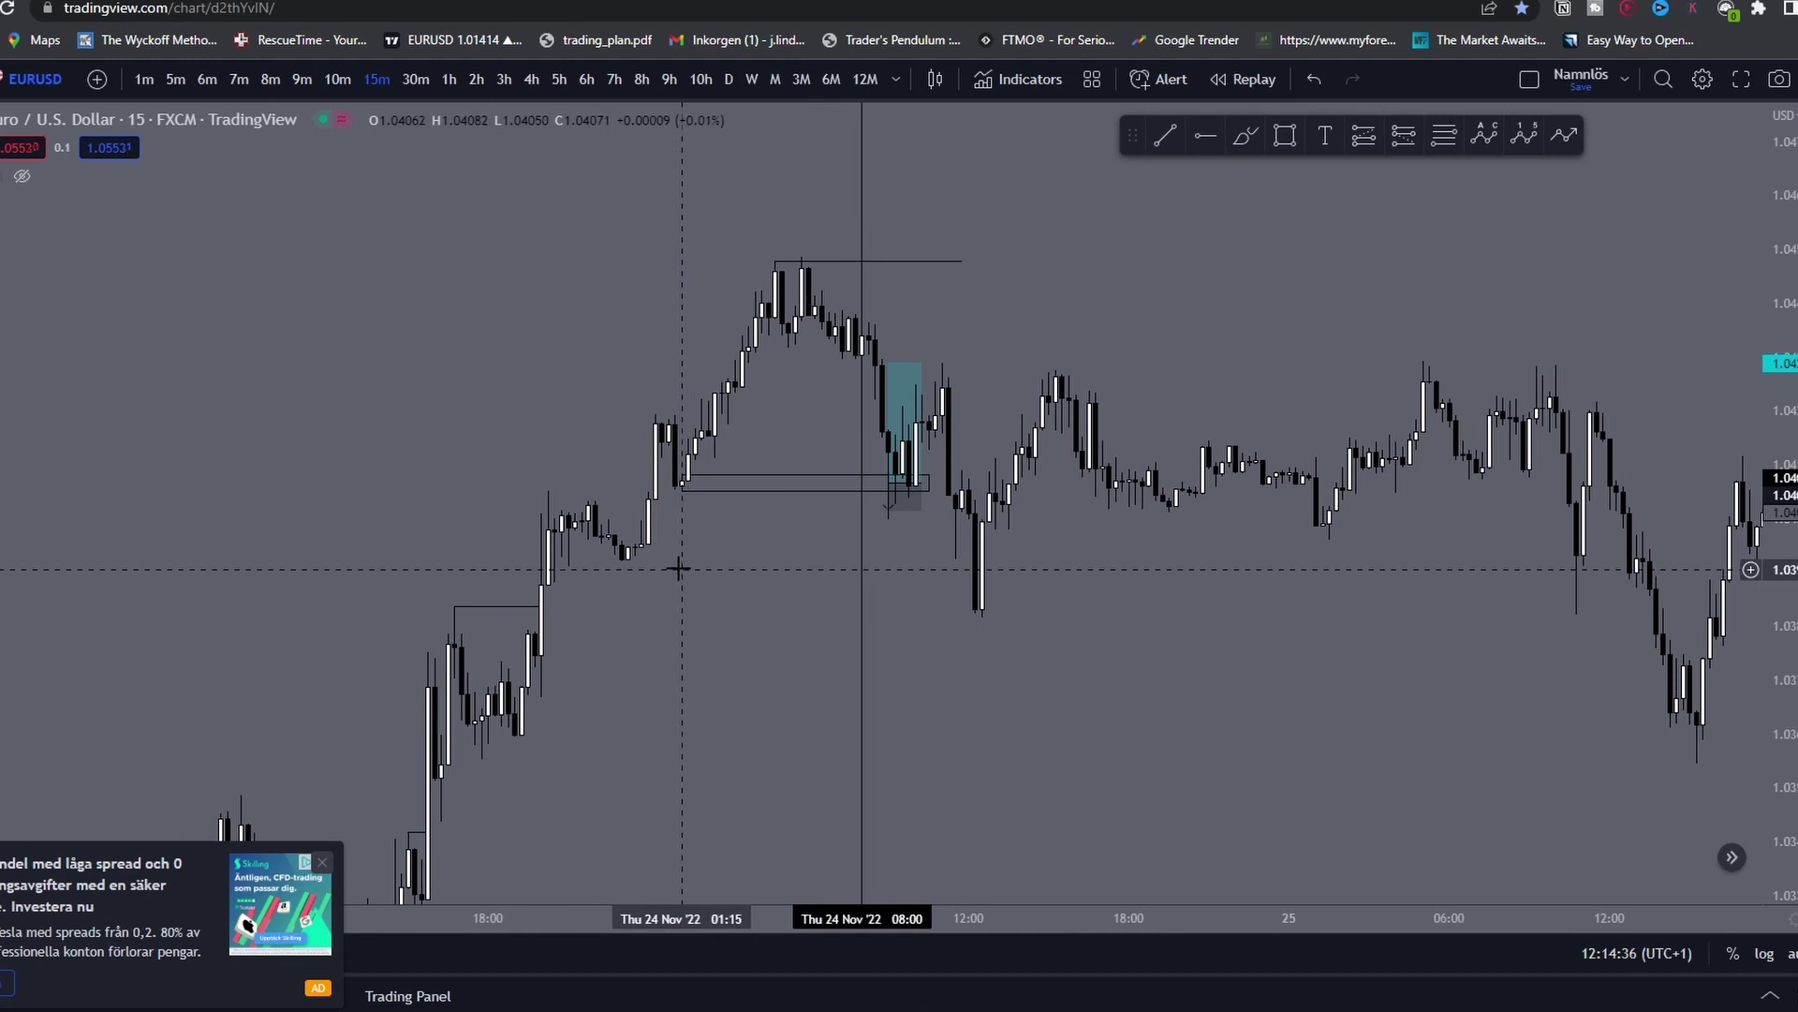
{"action": "left_click_drag", "start_coordinate": [679, 568], "coordinate": [681, 530]}
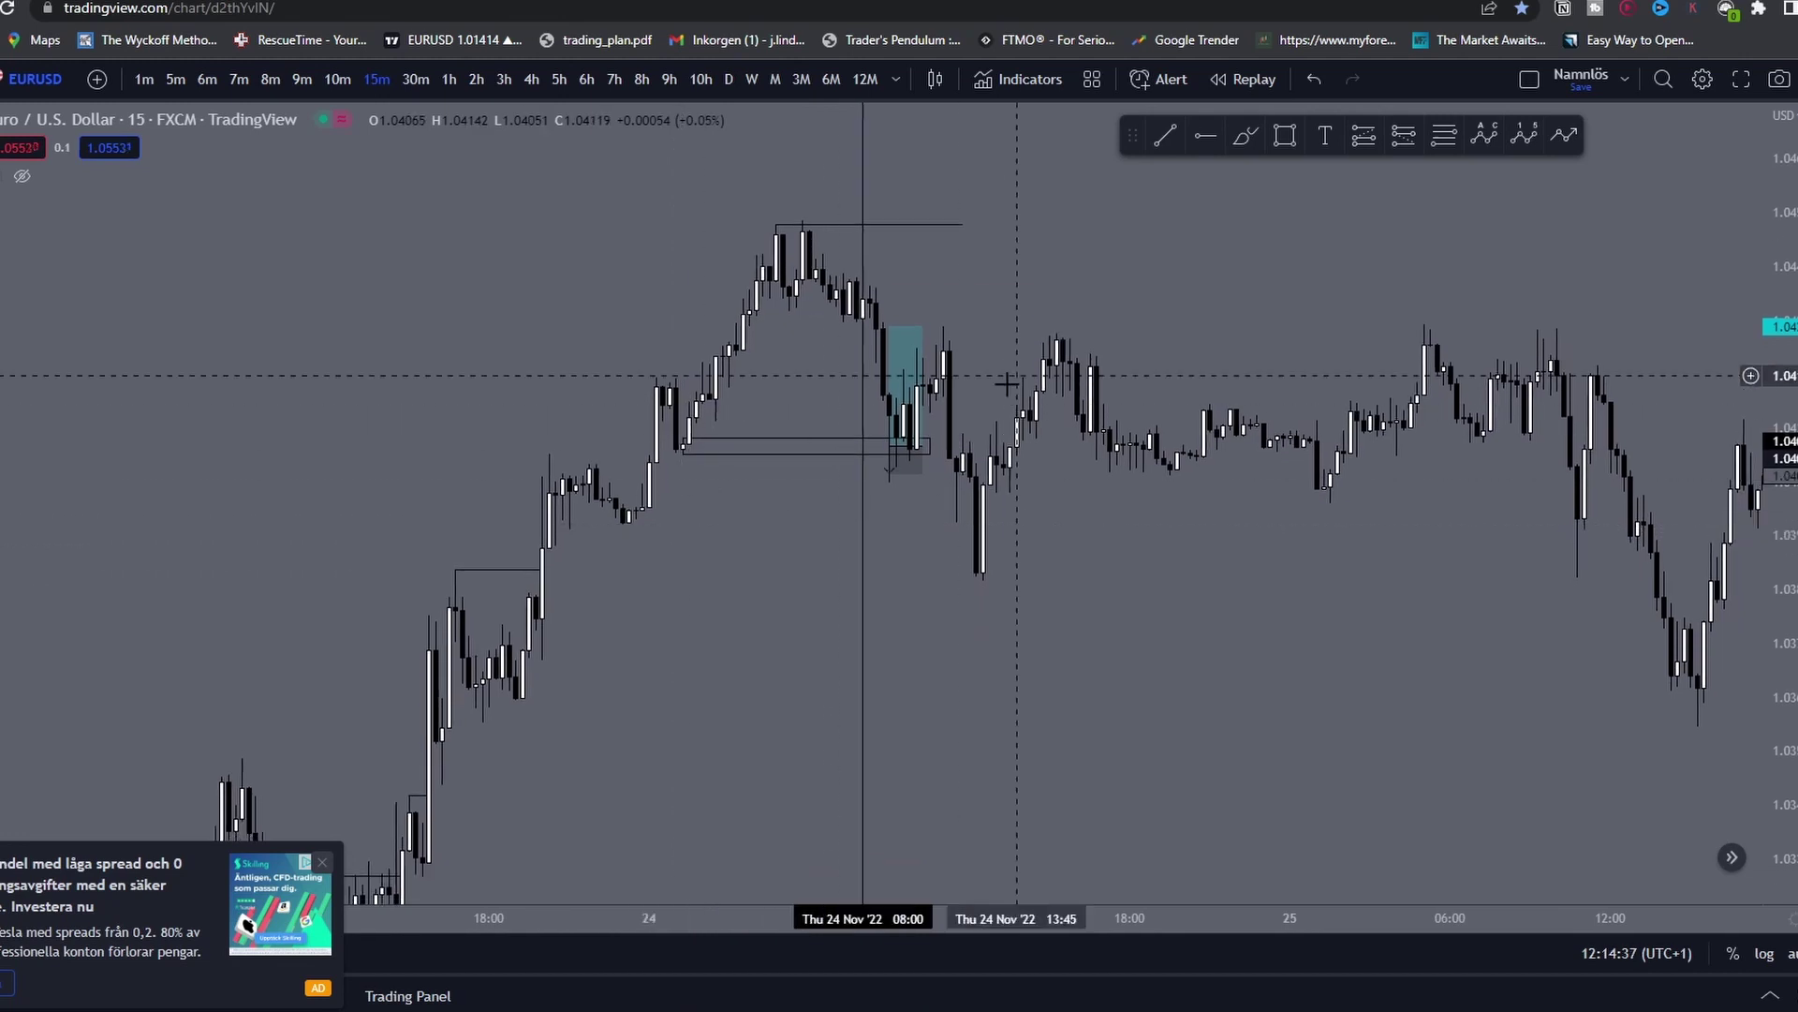
{"action": "left_click_drag", "start_coordinate": [1114, 556], "coordinate": [1273, 558]}
{"action": "scroll", "coordinate": [1113, 571], "scroll_direction": "up", "scroll_amount": 3}
{"action": "left_click_drag", "start_coordinate": [1114, 573], "coordinate": [1425, 614]}
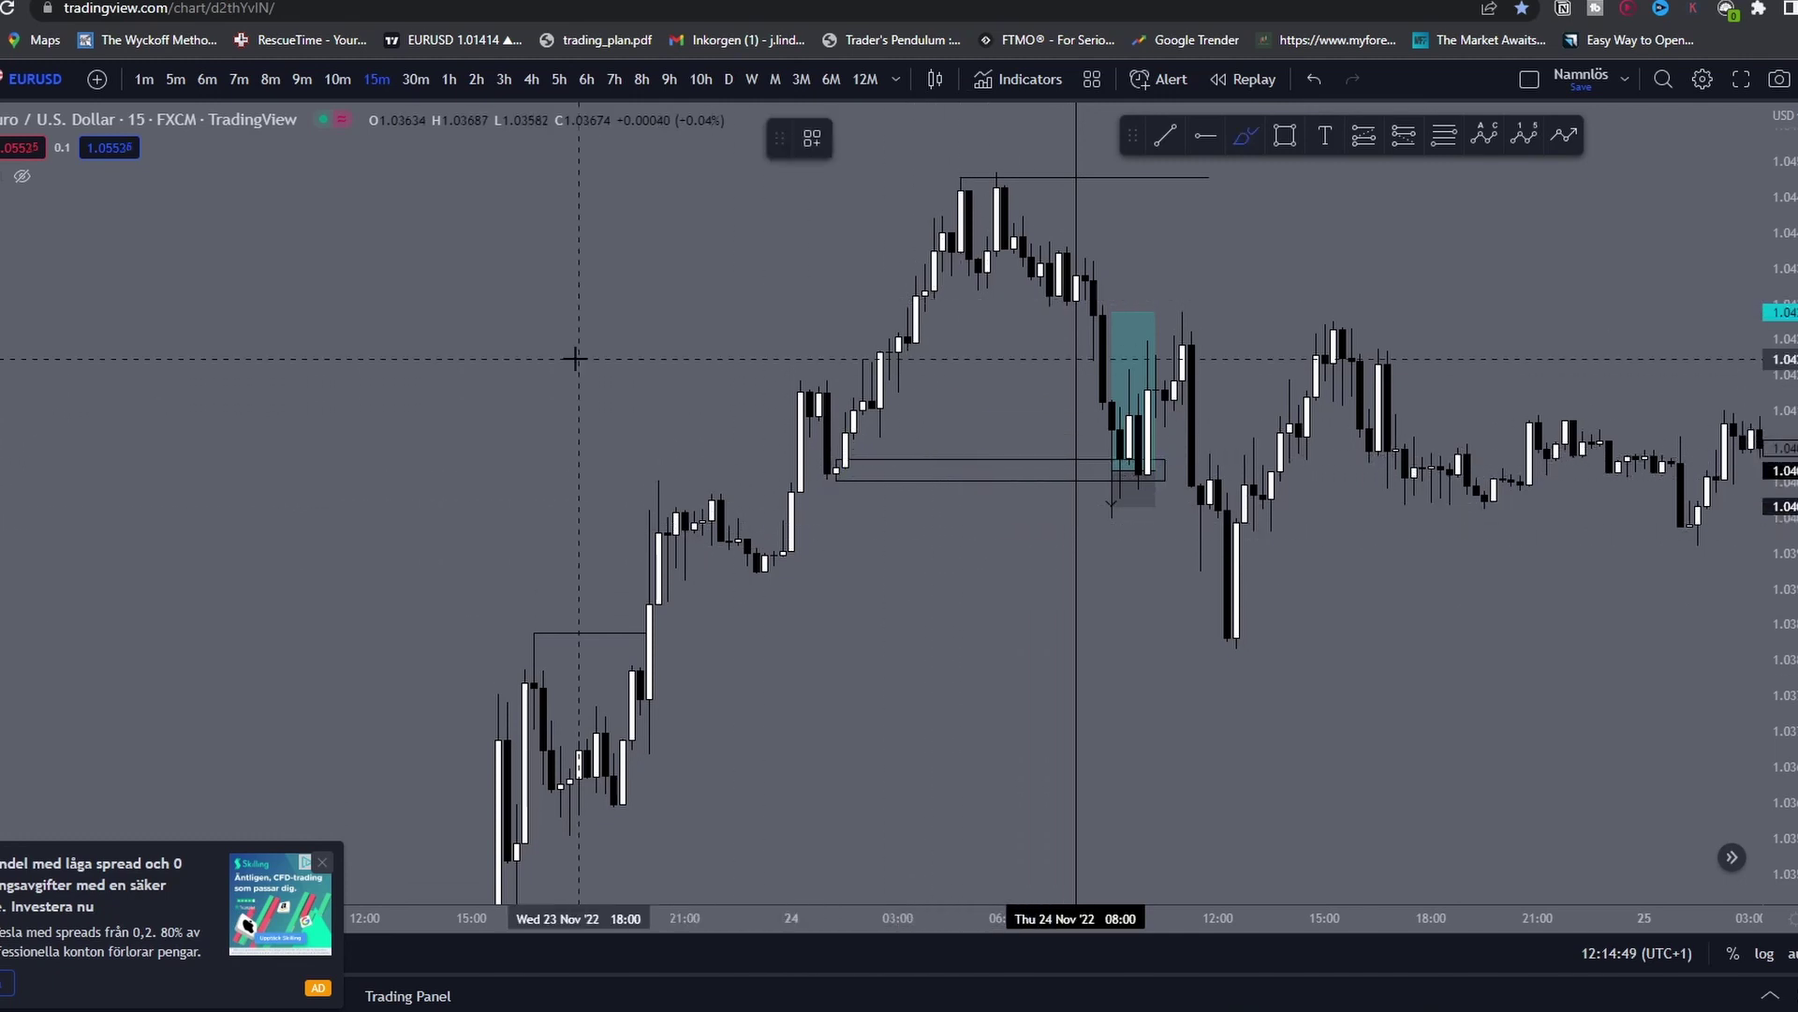
Step: Sketch a freehand funnel with the Brush in the empty chart area, with scribbled lines across its wide end and a short stroke near its tip
{"action": "left_click_drag", "start_coordinate": [243, 245], "coordinate": [320, 362]}
{"action": "left_click_drag", "start_coordinate": [560, 253], "coordinate": [356, 379]}
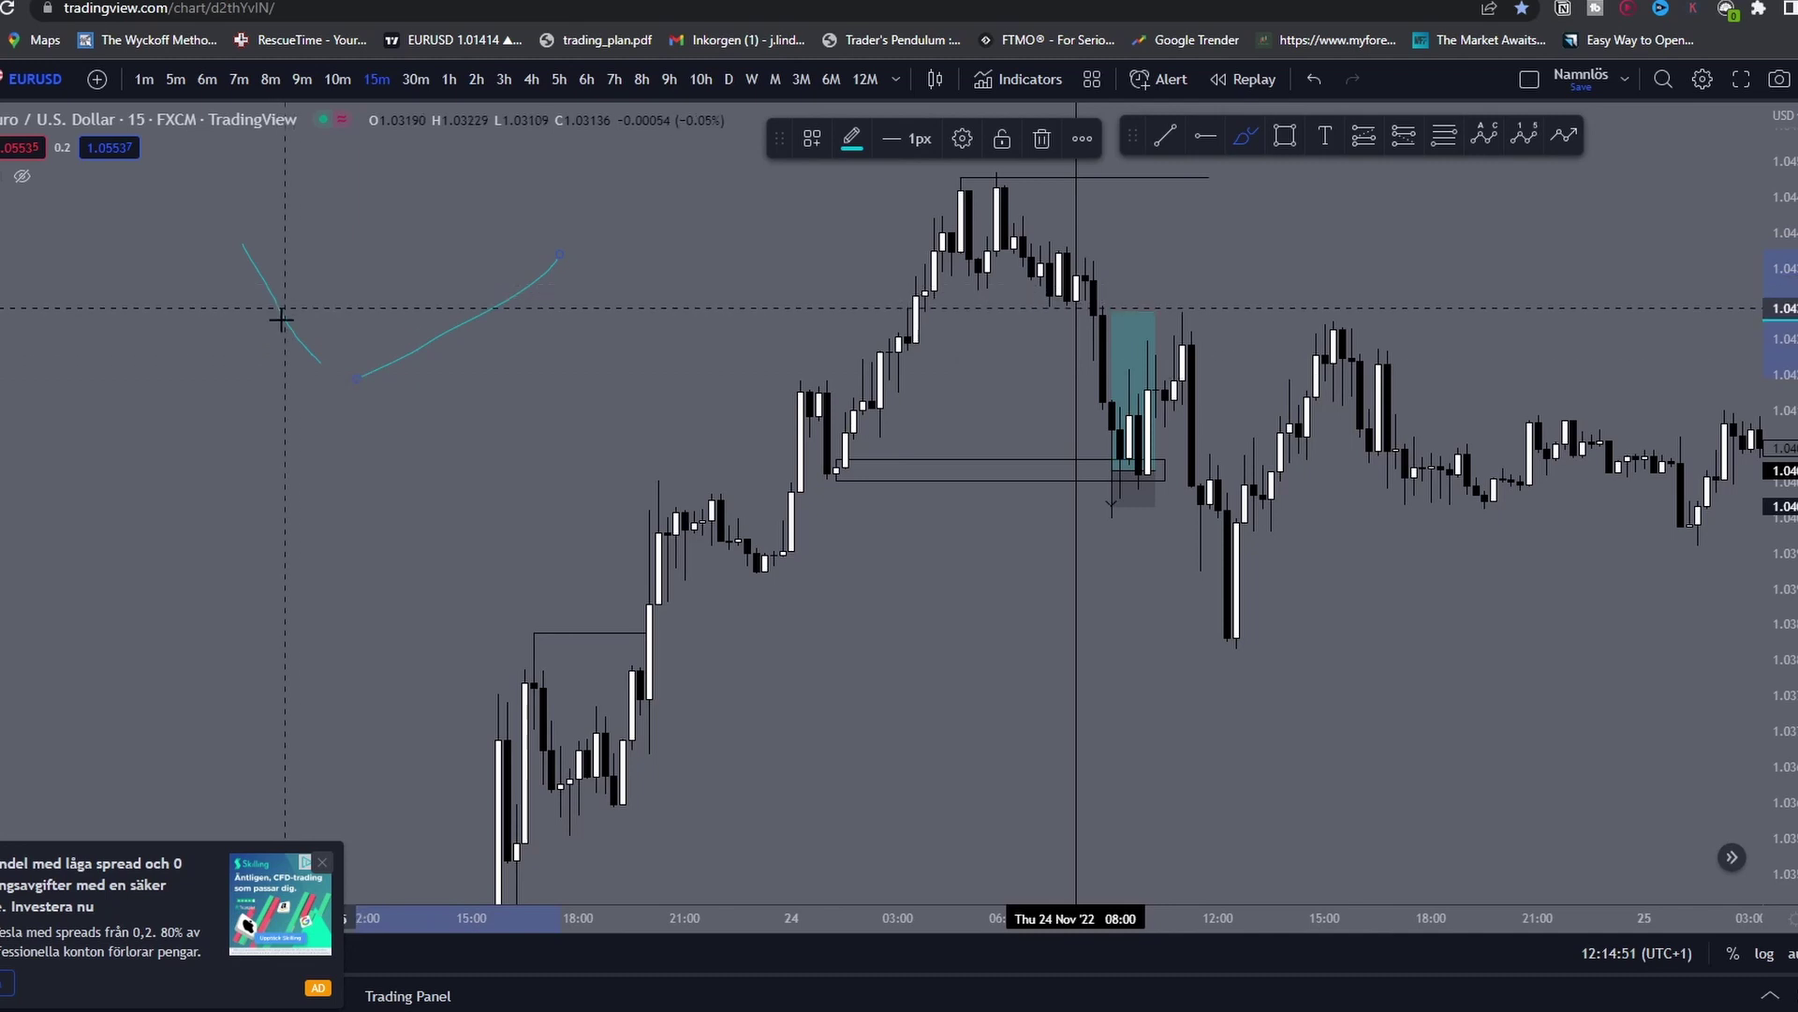
{"action": "mouse_move", "coordinate": [281, 248]}
{"action": "left_mouse_down"}
{"action": "mouse_move", "coordinate": [509, 252]}
{"action": "mouse_move", "coordinate": [421, 289]}
{"action": "left_mouse_up"}
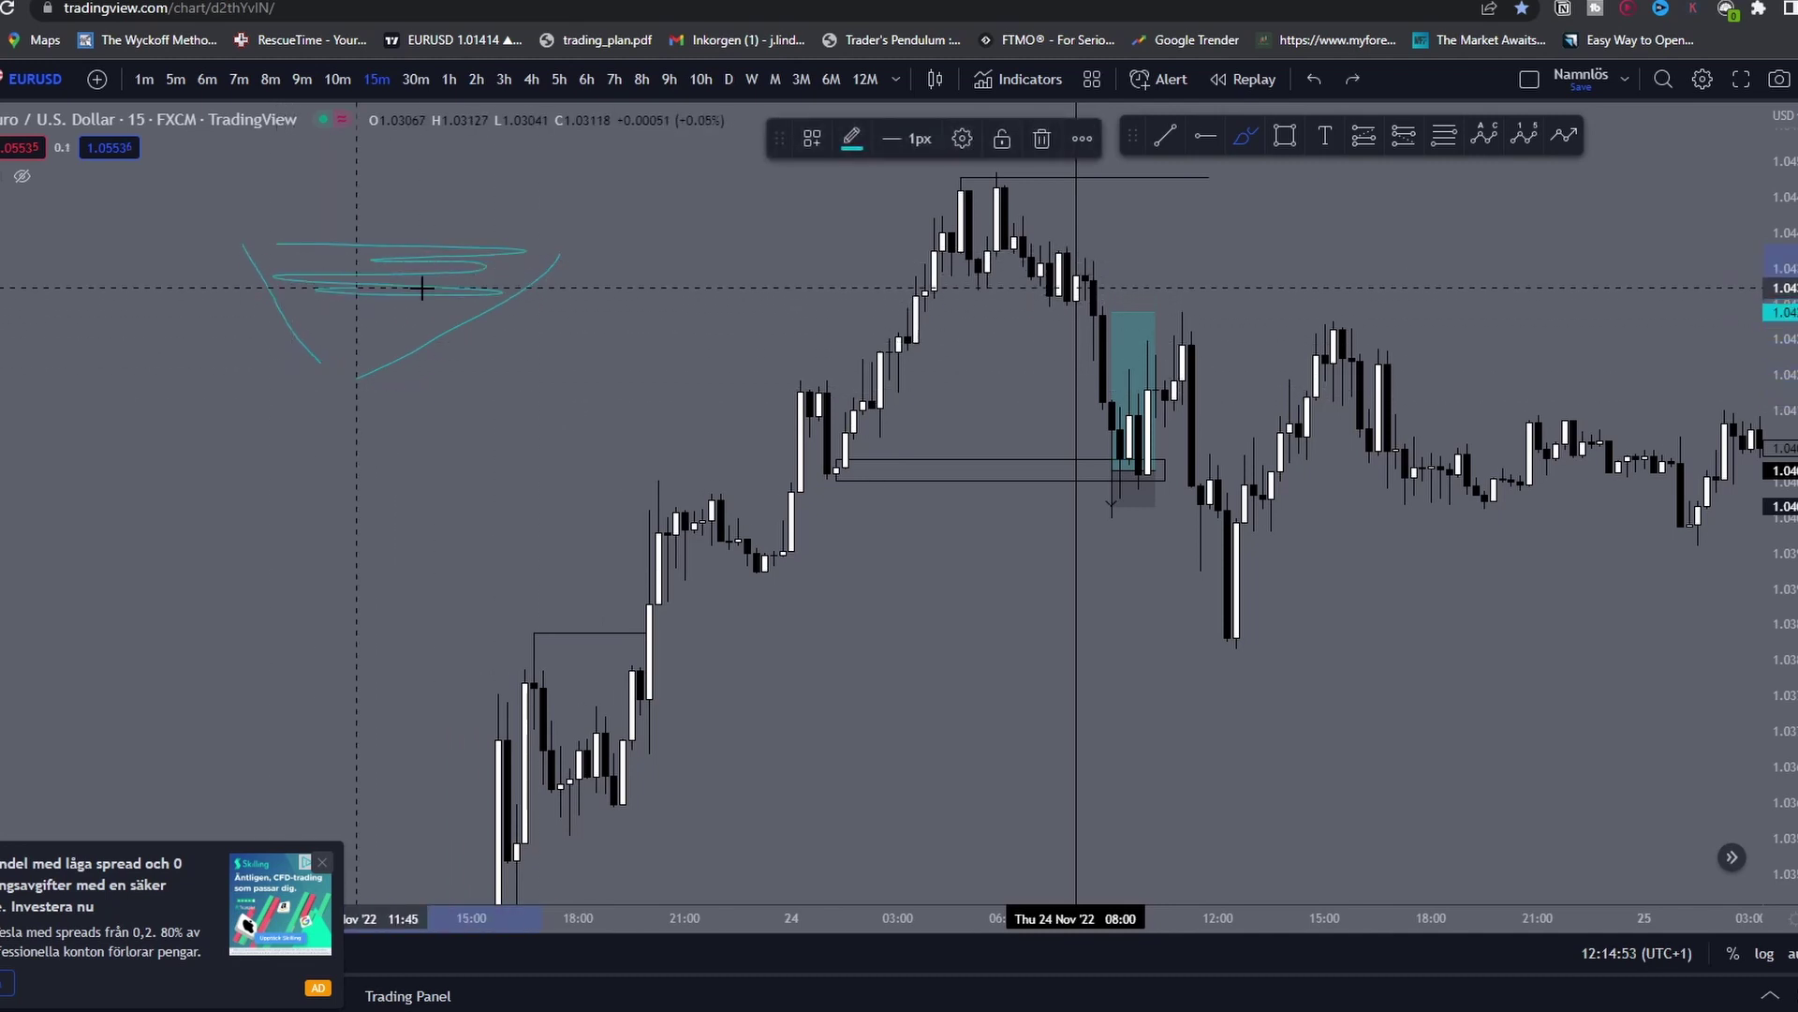
{"action": "mouse_move", "coordinate": [379, 365]}
{"action": "left_mouse_down"}
{"action": "mouse_move", "coordinate": [330, 394]}
{"action": "mouse_move", "coordinate": [373, 350]}
{"action": "left_mouse_up"}
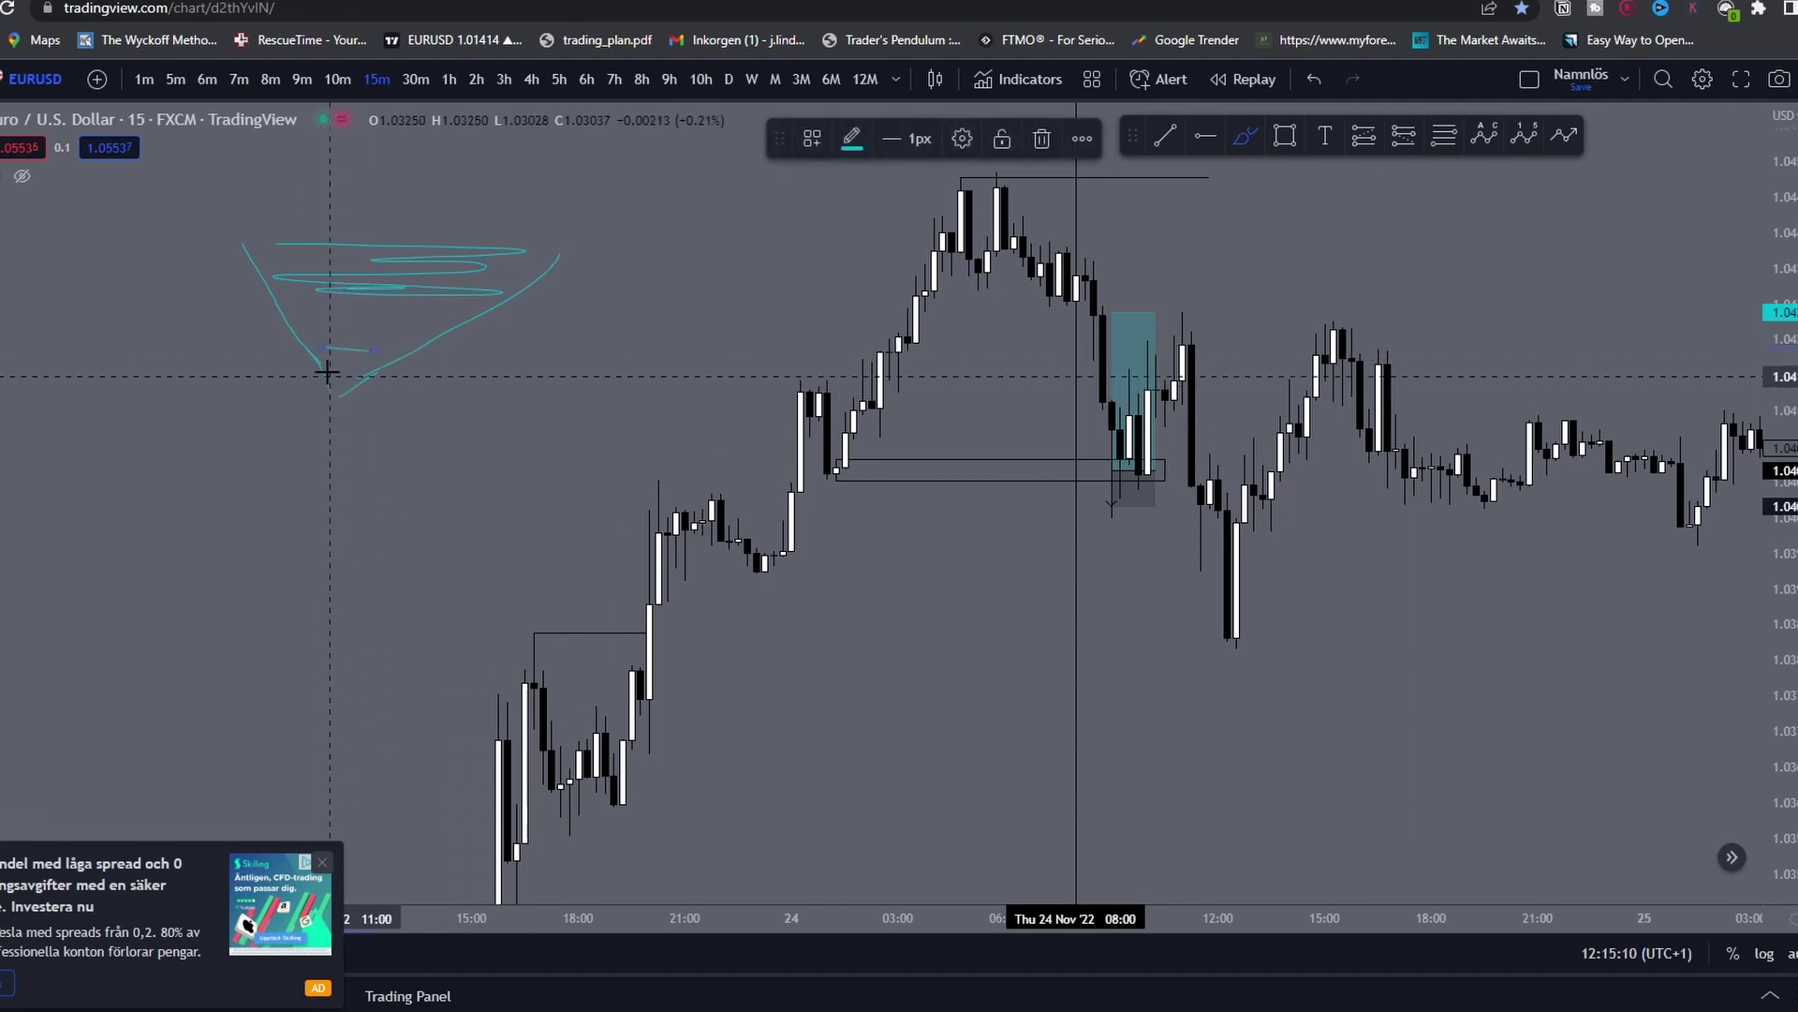
Step: Select all the brush strokes of the funnel sketch and delete them
{"action": "key", "text": "Escape"}
{"action": "mouse_move", "coordinate": [277, 434]}
{"action": "left_mouse_down"}
{"action": "mouse_move", "coordinate": [334, 374]}
{"action": "mouse_move", "coordinate": [566, 226]}
{"action": "left_mouse_up"}
{"action": "key", "text": "Delete"}
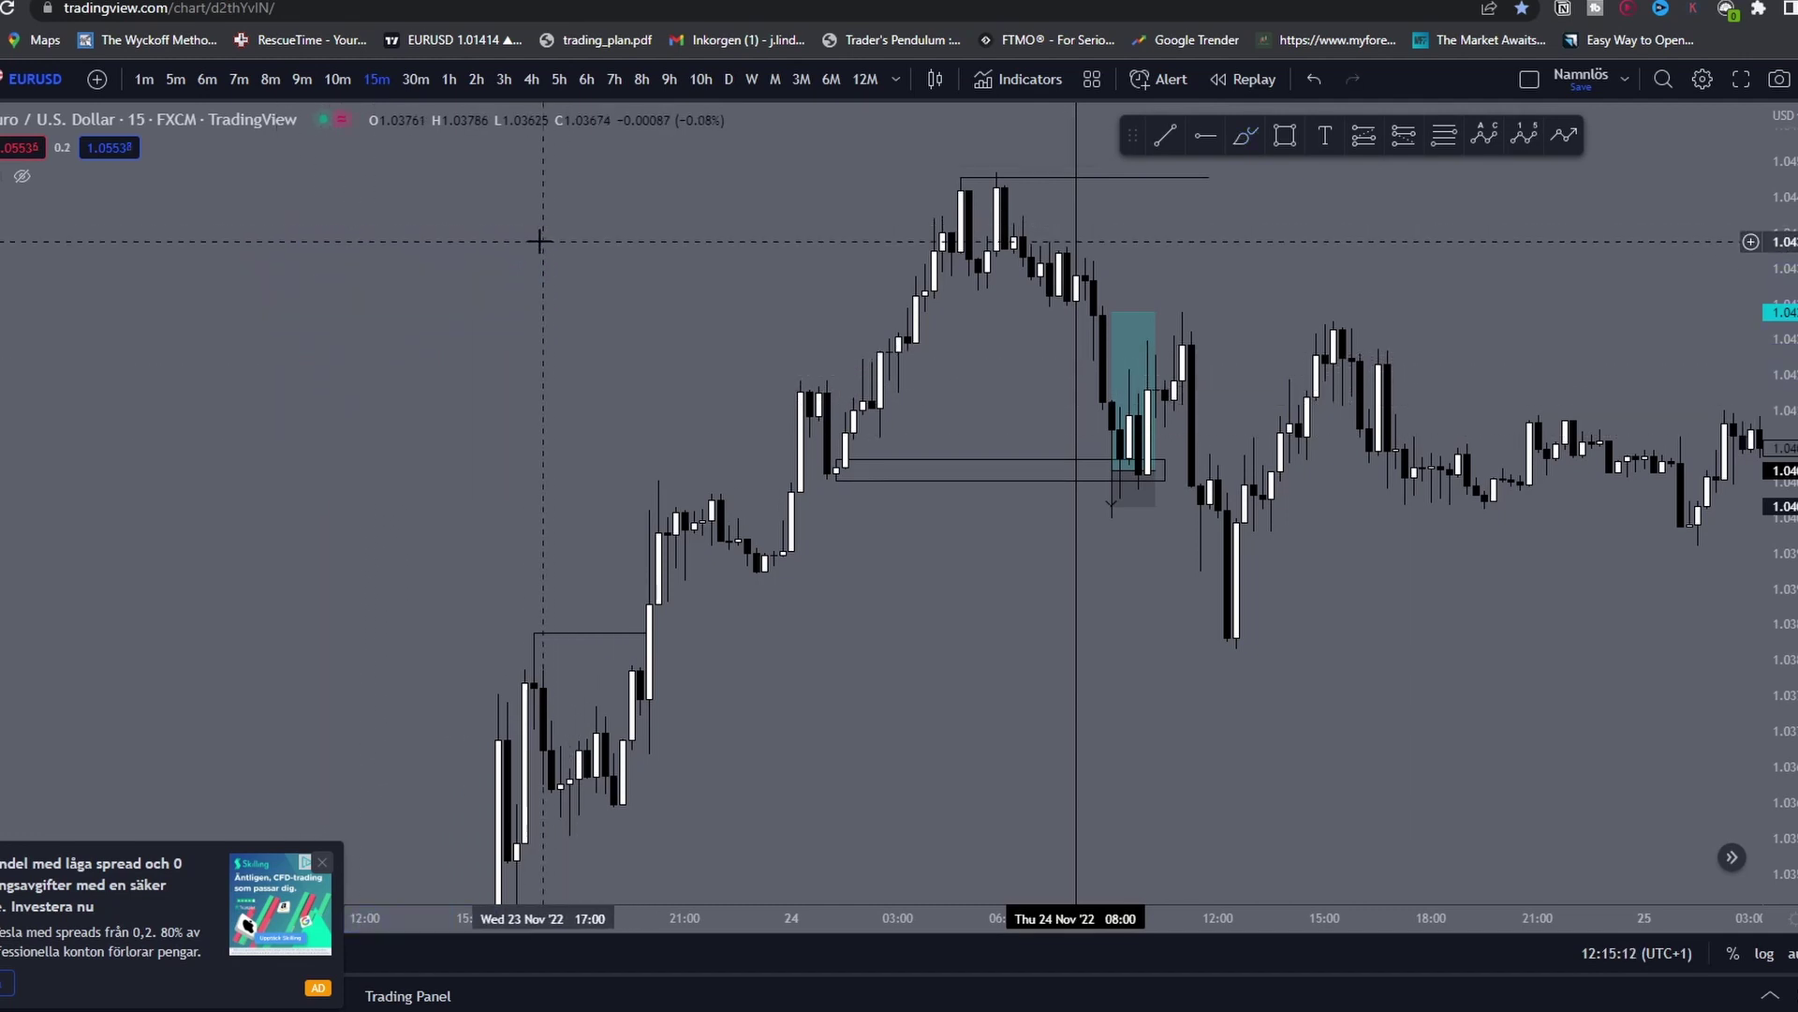
Step: Draw a short horizontal structure line from the minor high near 11:45 to the candle that breaks it near 13:45
{"action": "scroll", "coordinate": [1321, 553], "scroll_direction": "up", "scroll_amount": 3}
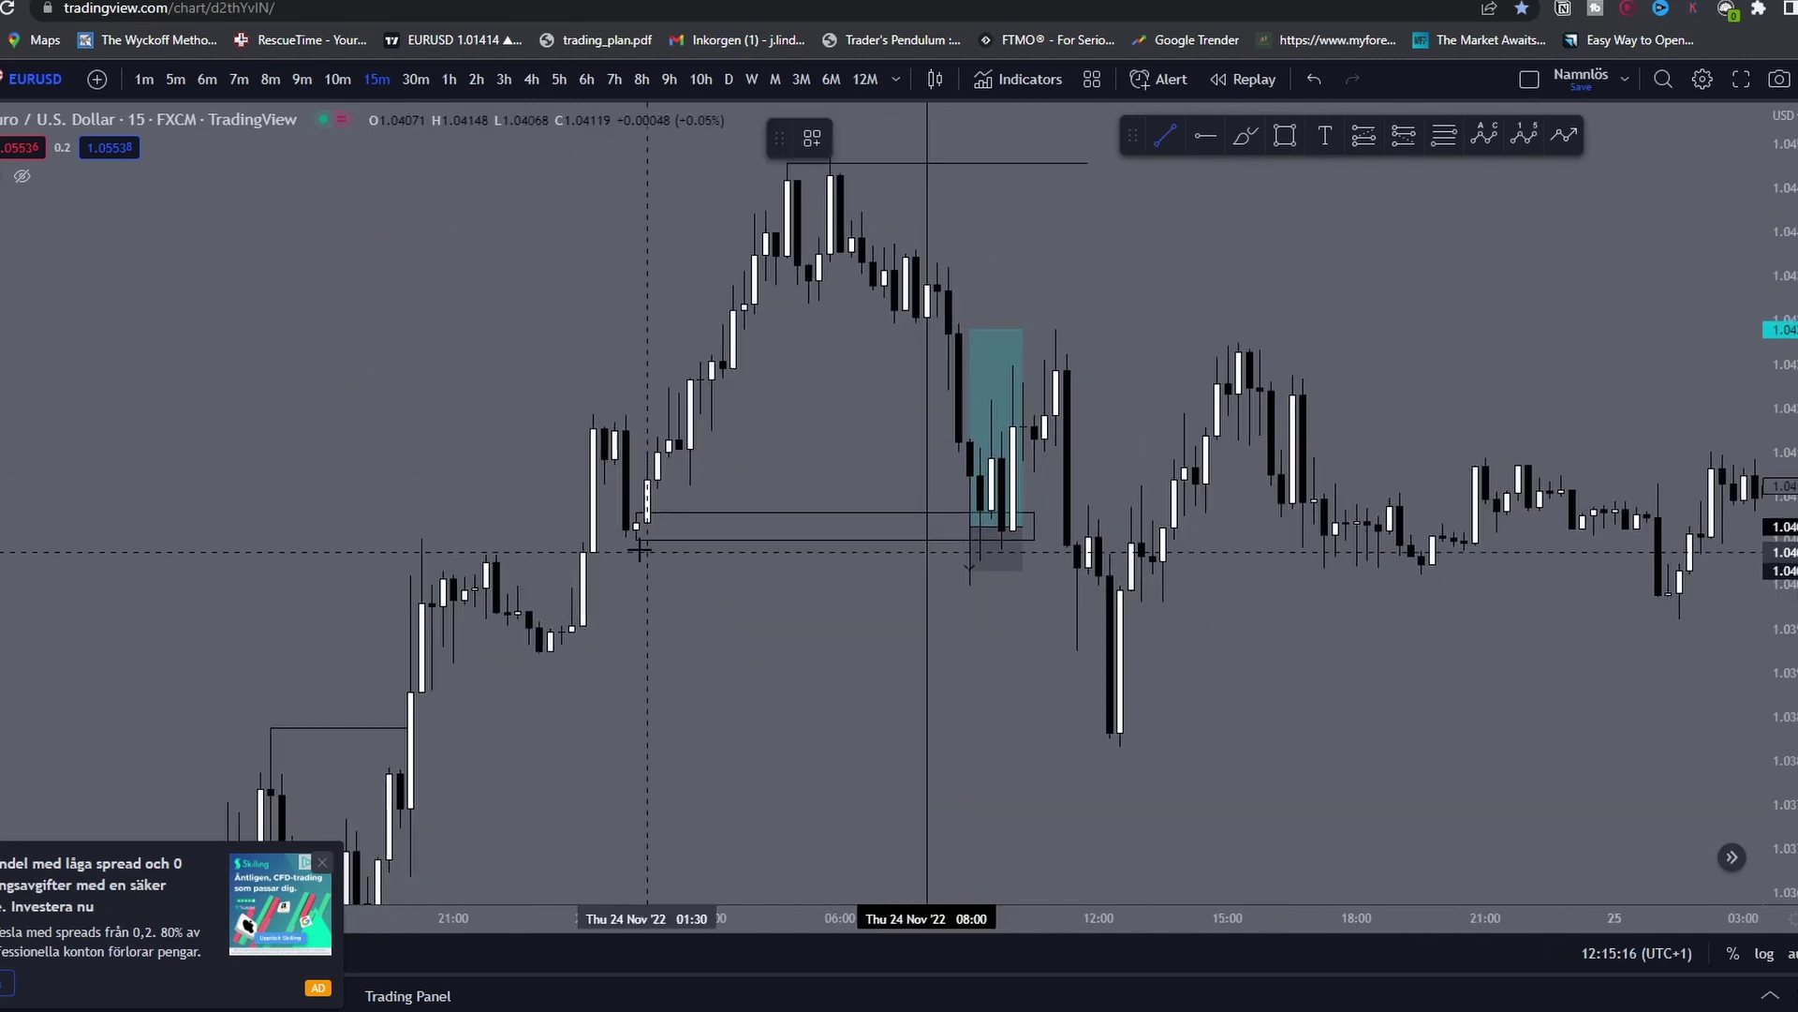
{"action": "left_click", "coordinate": [1087, 494]}
{"action": "left_click", "coordinate": [1174, 495]}
{"action": "left_click_drag", "start_coordinate": [1330, 543], "coordinate": [1048, 615]}
{"action": "scroll", "coordinate": [1255, 565], "scroll_direction": "up", "scroll_amount": 1}
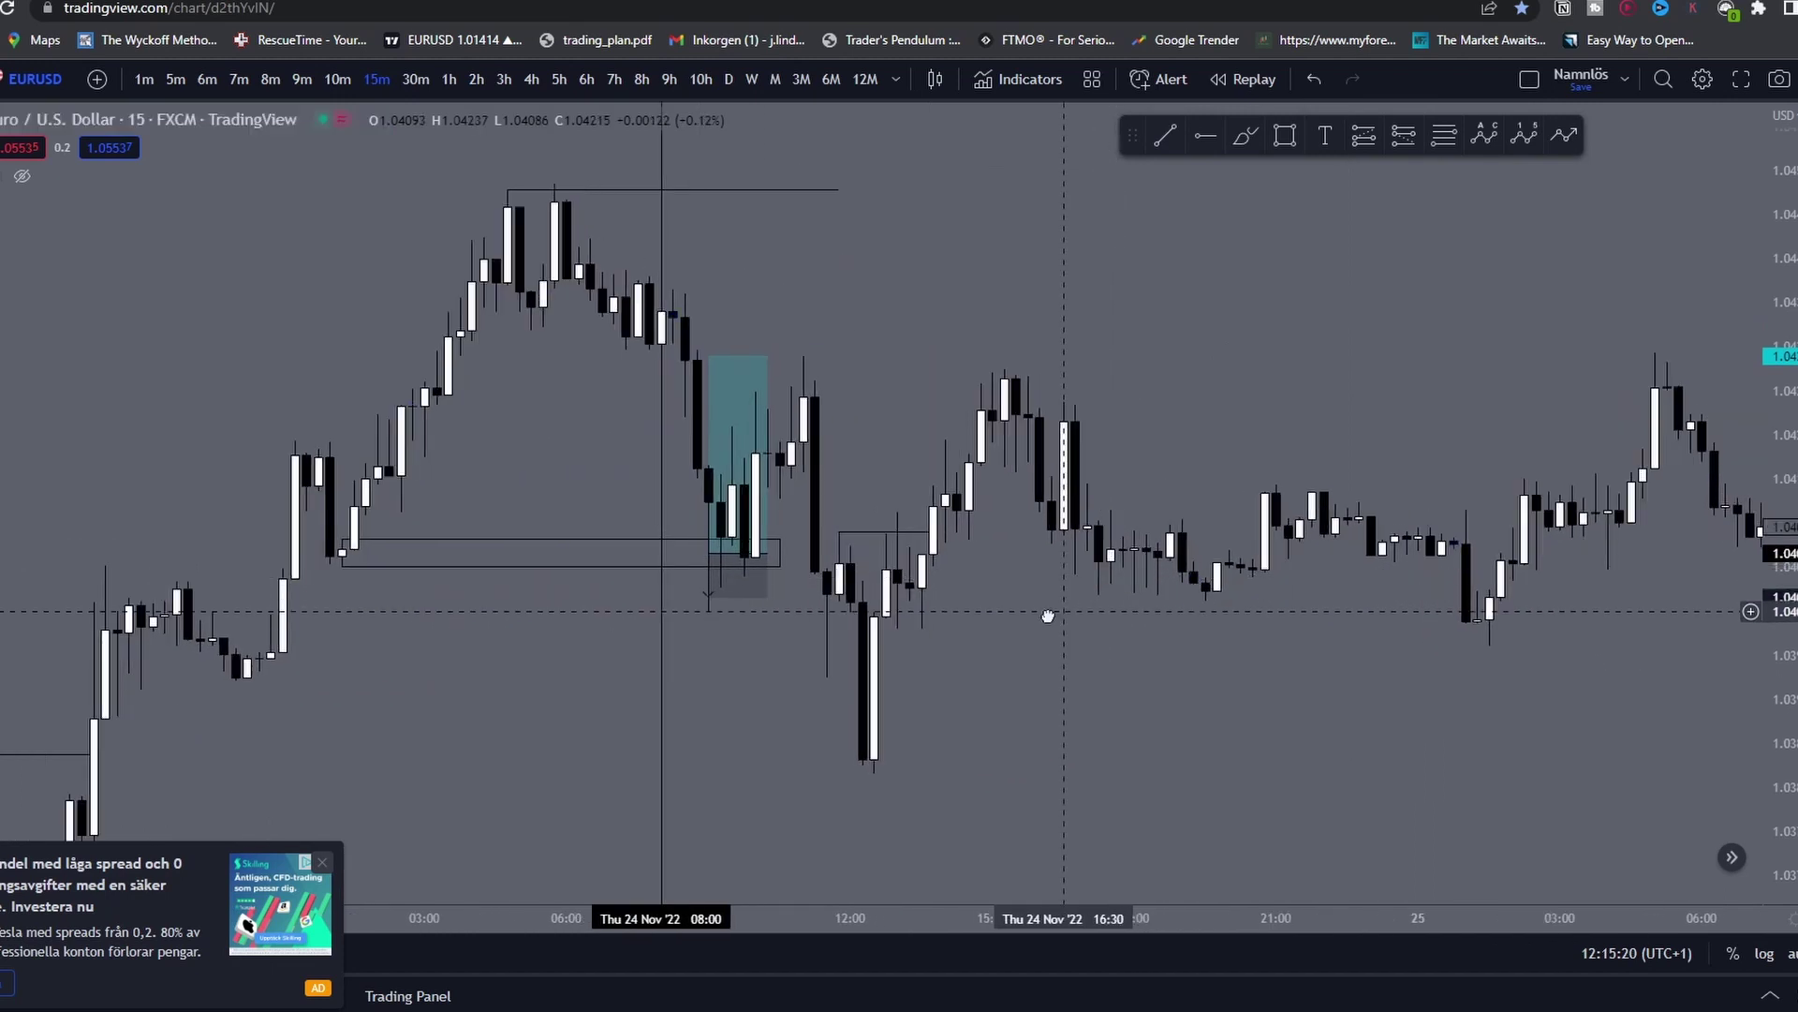
Step: Draw a horizontal trend line from the 15:15 high on 24 November to about 22:45
{"action": "left_click", "coordinate": [1165, 140]}
{"action": "left_click", "coordinate": [993, 345]}
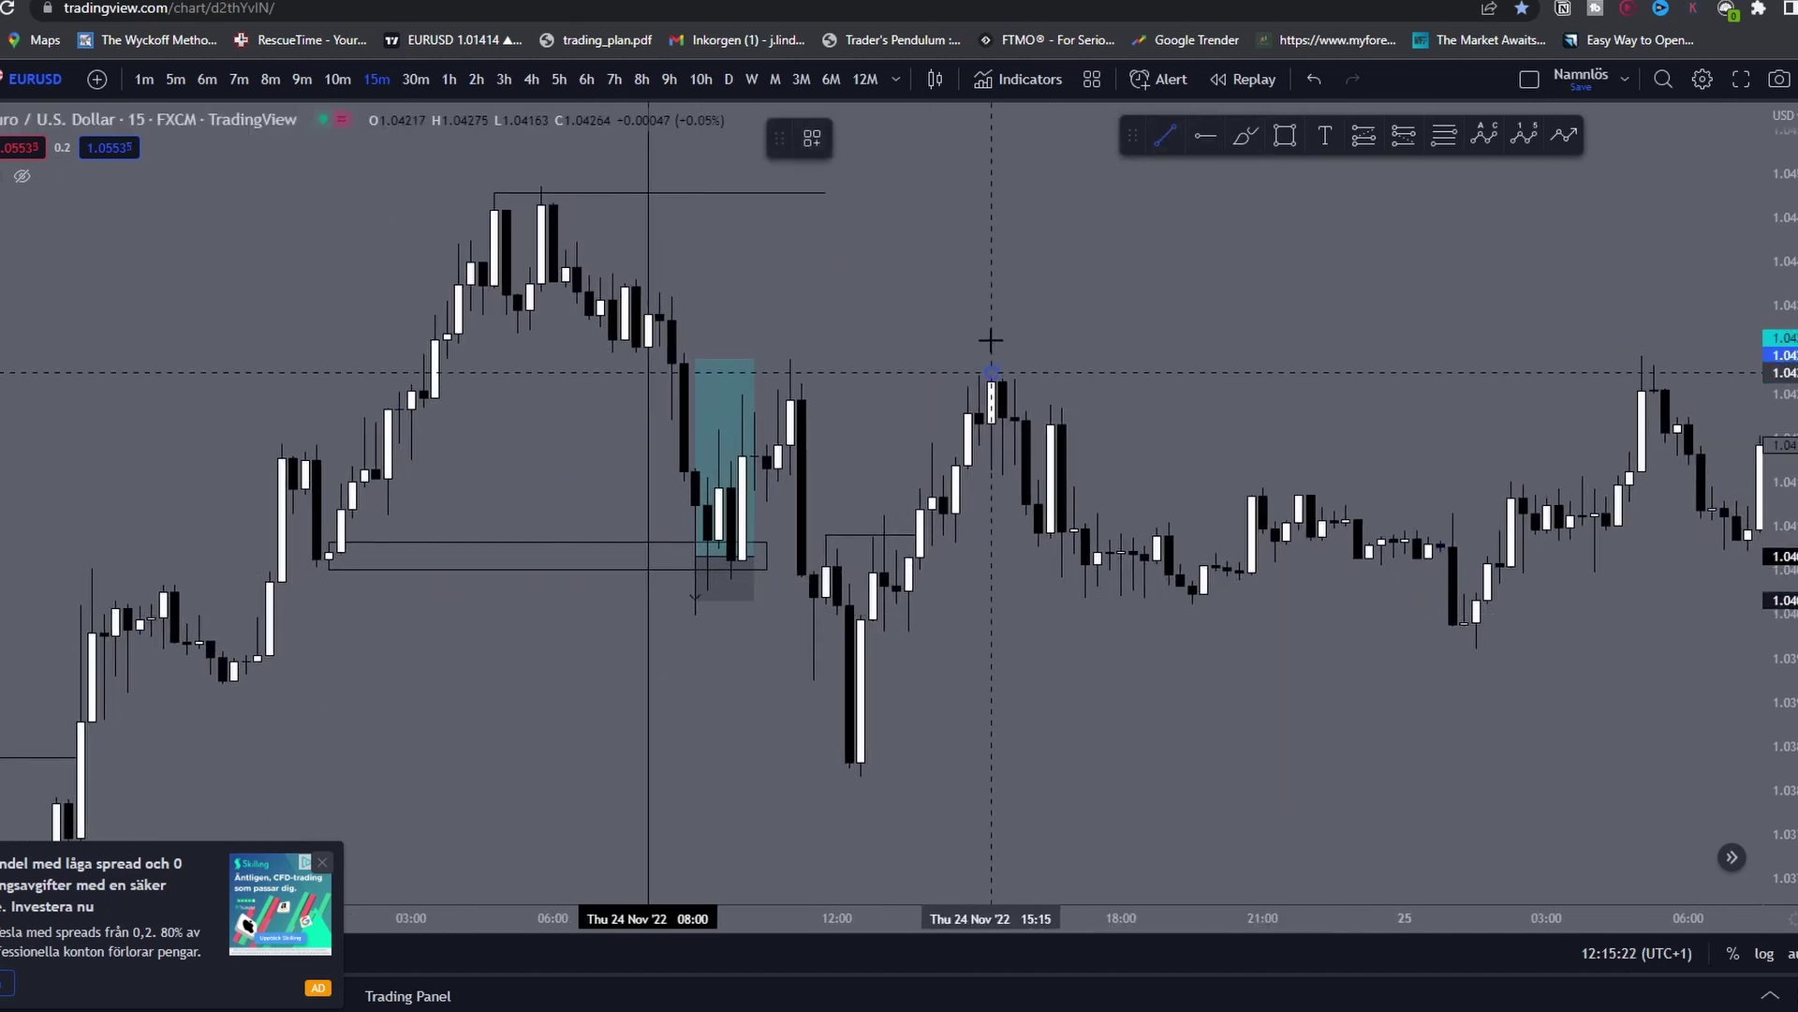
{"action": "left_click", "coordinate": [1344, 365], "text": "shift"}
{"action": "left_click", "coordinate": [1341, 351]}
Step: Draw a rectangle zone over the full 13:30 candle's range, extended to about 04:00 on 25 November
{"action": "left_click", "coordinate": [1292, 140]}
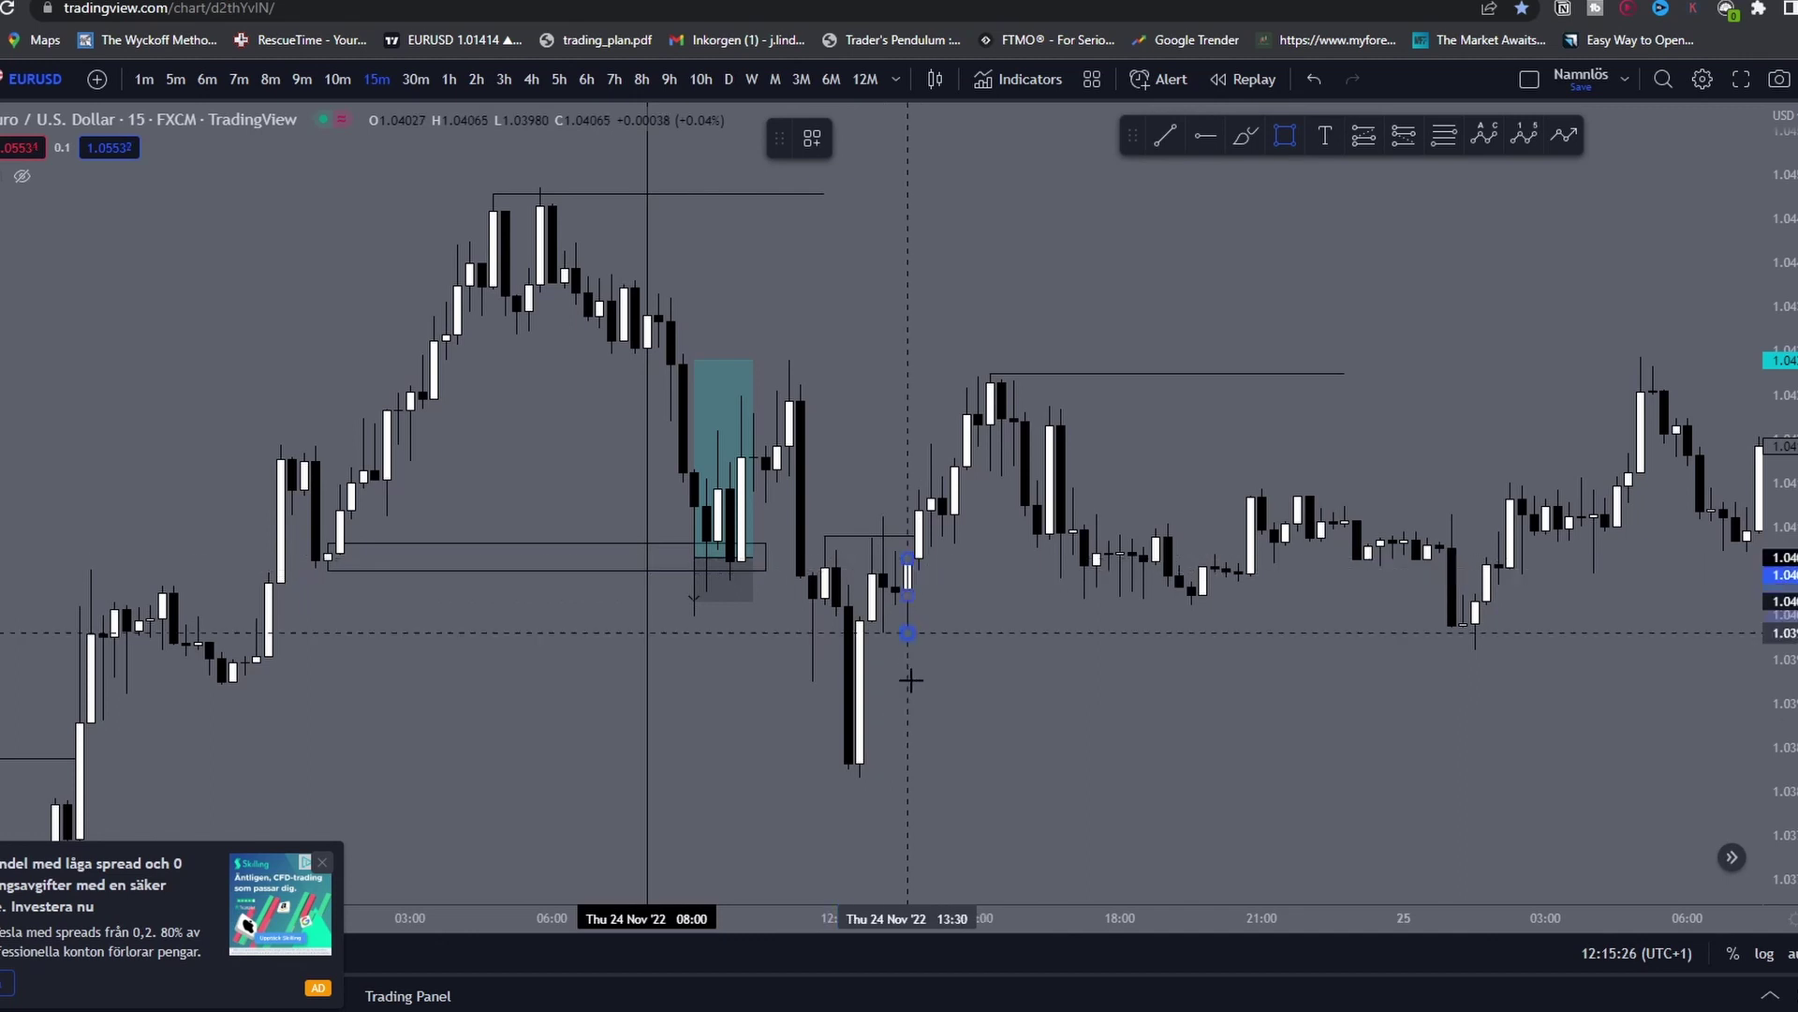
{"action": "left_click", "coordinate": [1582, 632]}
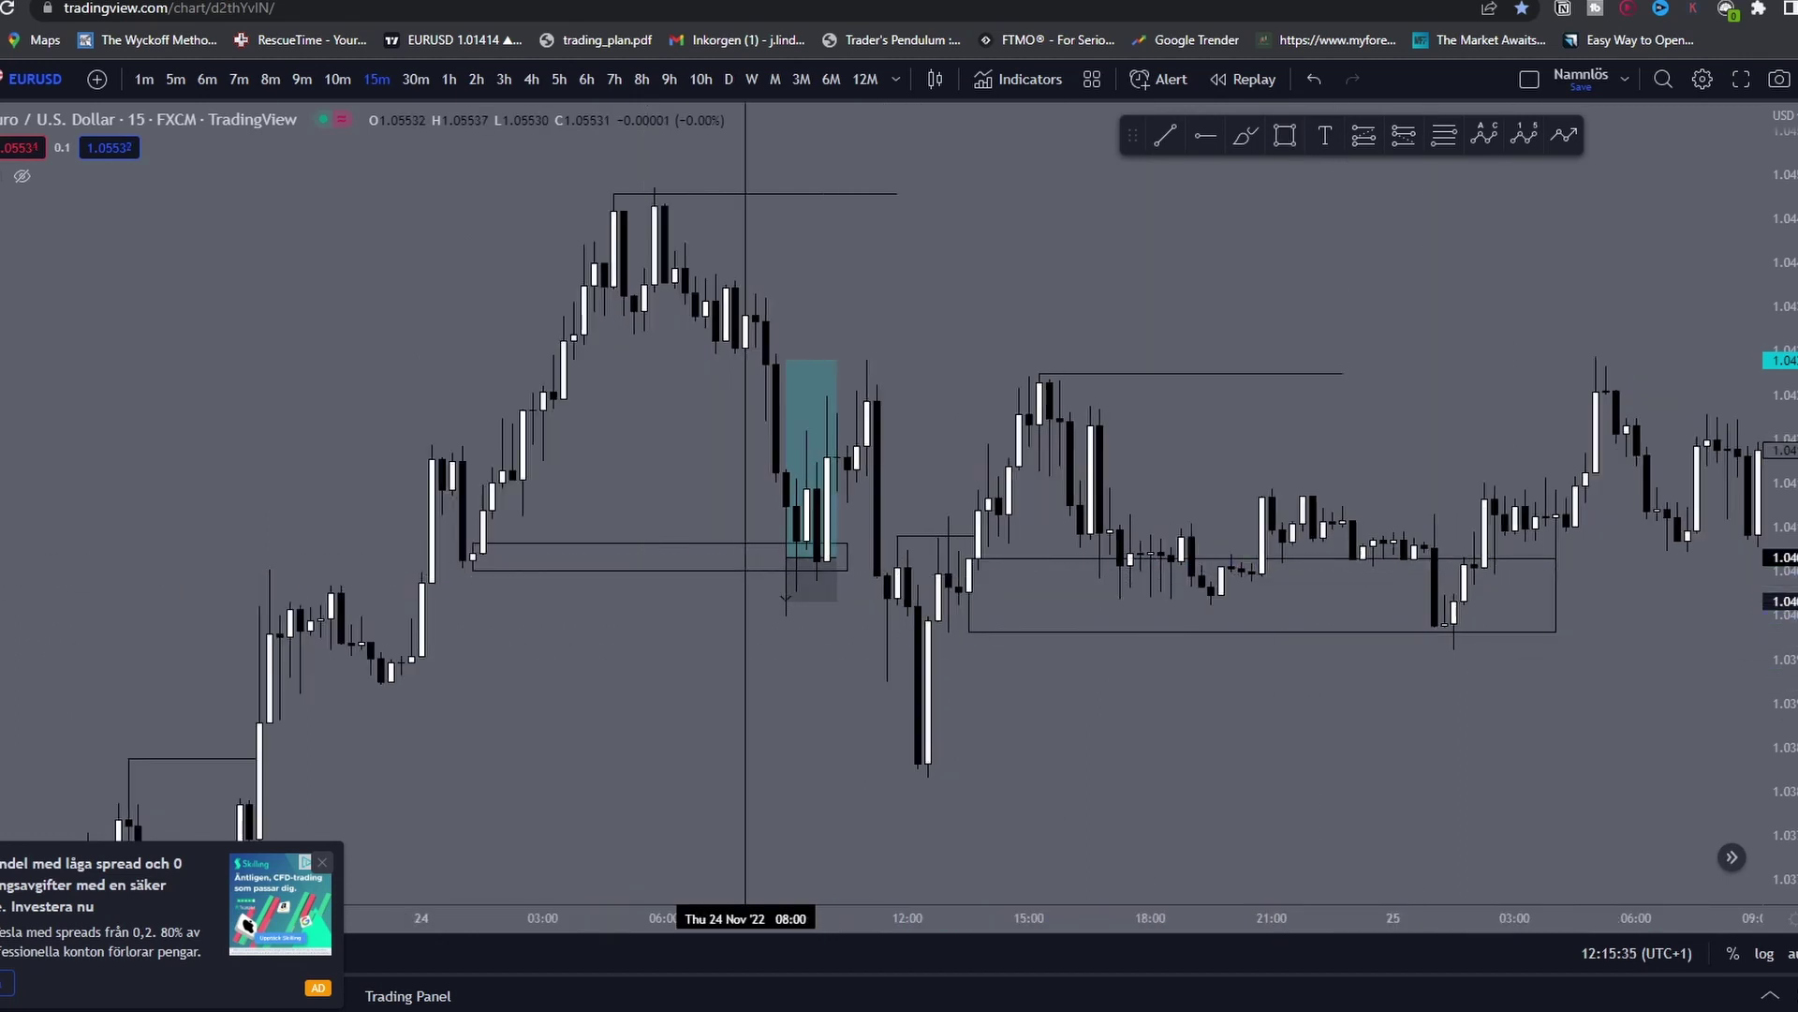
Step: On the 5m chart, place a long position from 17:25 to about 19:25 with a 5.0-pip stop and a 9.5-pip target
{"action": "left_click_drag", "start_coordinate": [1782, 675], "coordinate": [1782, 454]}
{"action": "left_click_drag", "start_coordinate": [1141, 622], "coordinate": [1064, 602]}
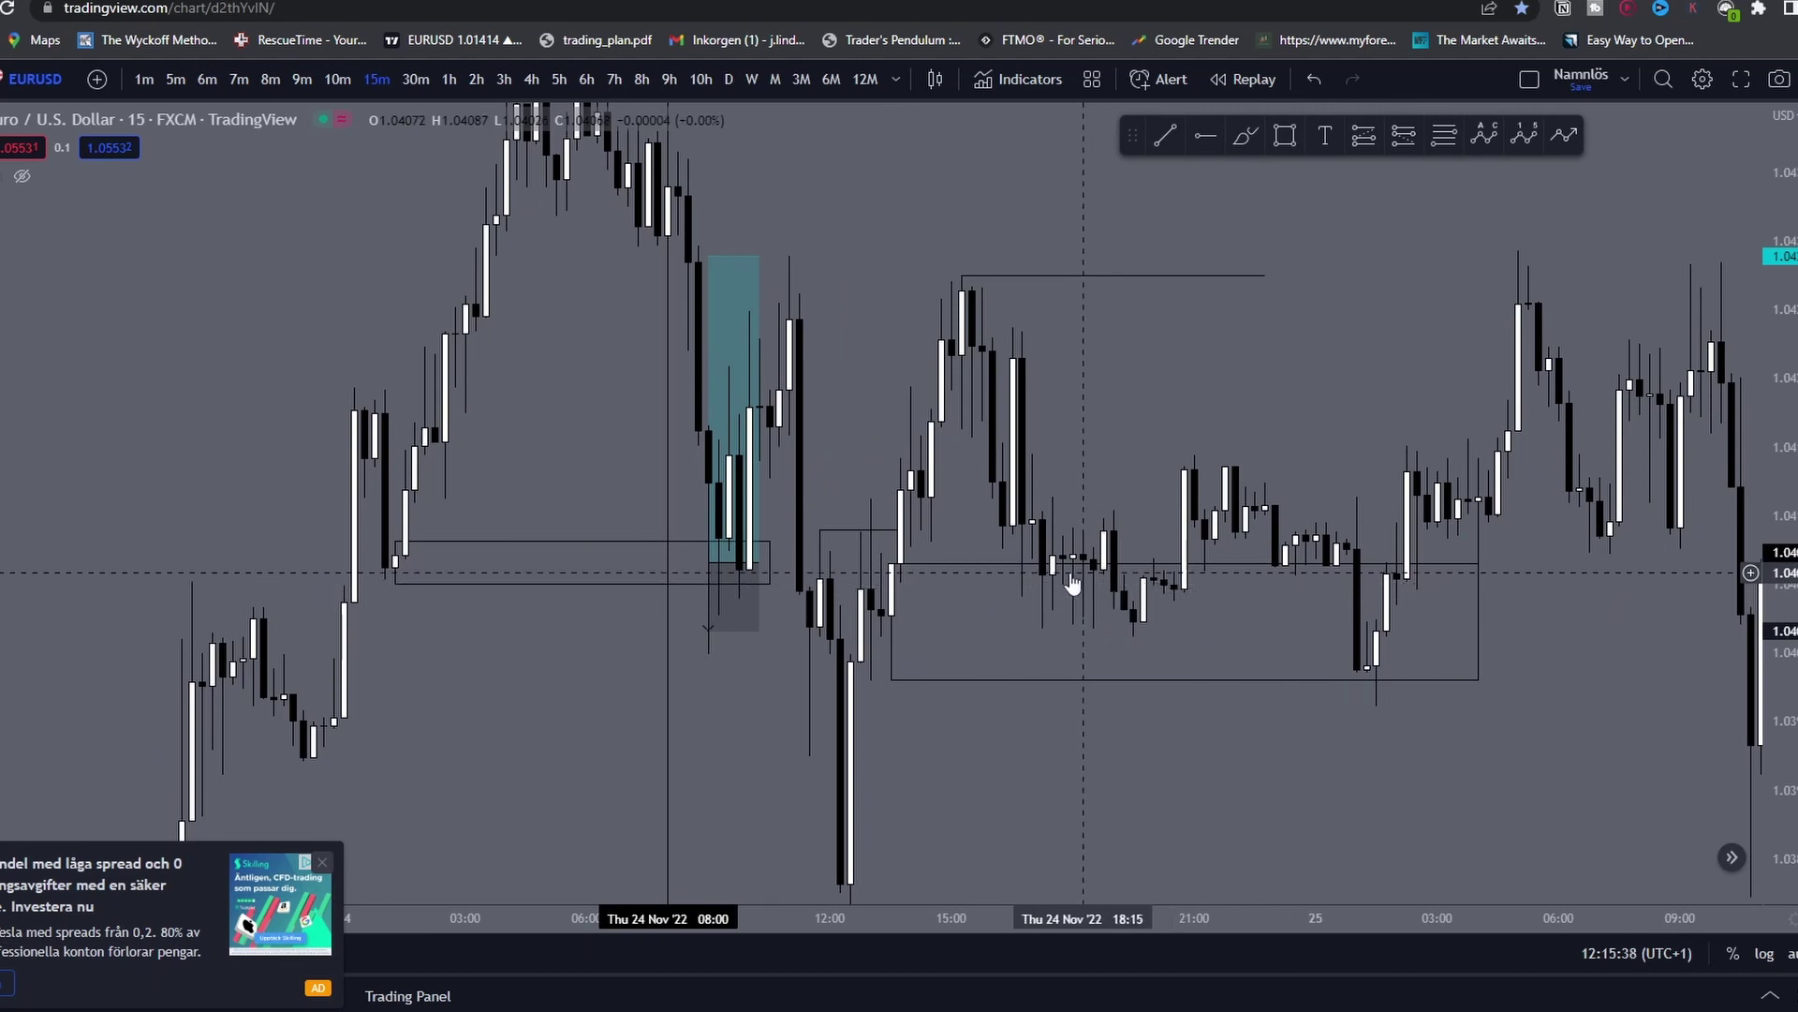
{"action": "left_click_drag", "start_coordinate": [1160, 474], "coordinate": [1087, 453]}
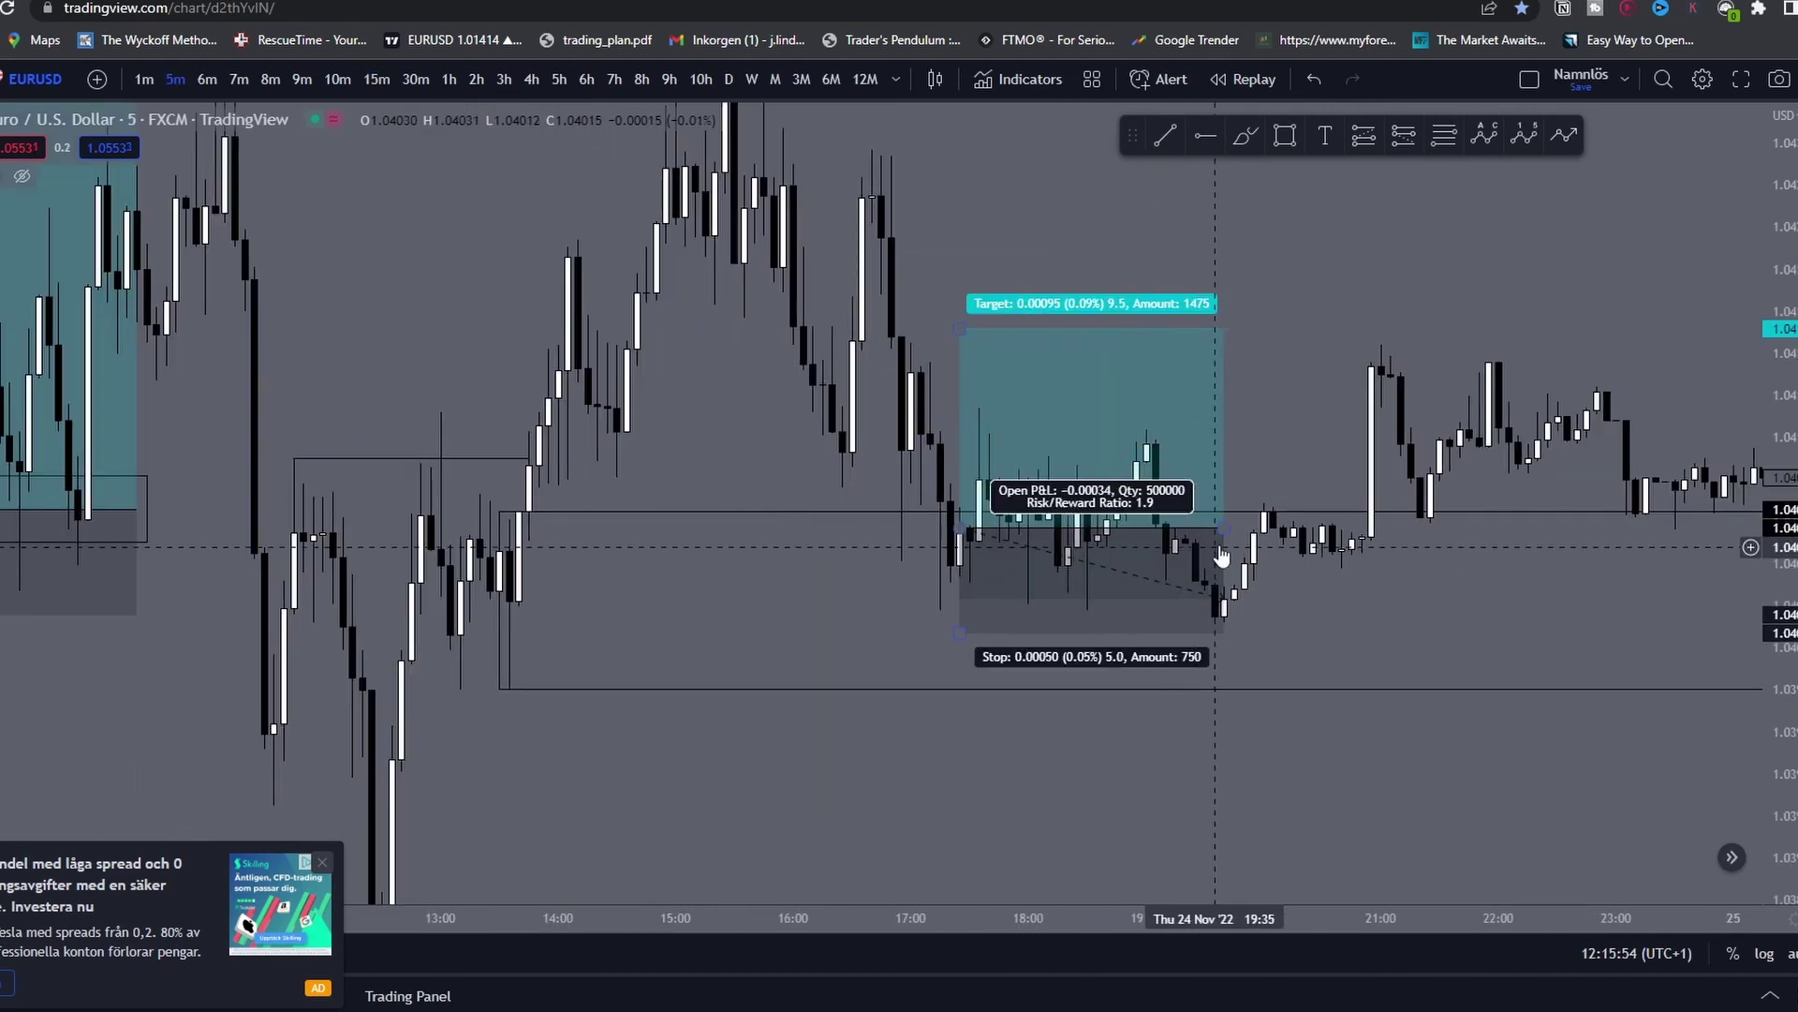
{"action": "mouse_move", "coordinate": [1222, 527]}
{"action": "left_mouse_down"}
{"action": "mouse_move", "coordinate": [1165, 527]}
{"action": "mouse_move", "coordinate": [1195, 529]}
{"action": "left_mouse_up"}
Step: Frame the new long position together with its zone and take a snapshot of the chart
{"action": "left_click_drag", "start_coordinate": [1375, 584], "coordinate": [1335, 625]}
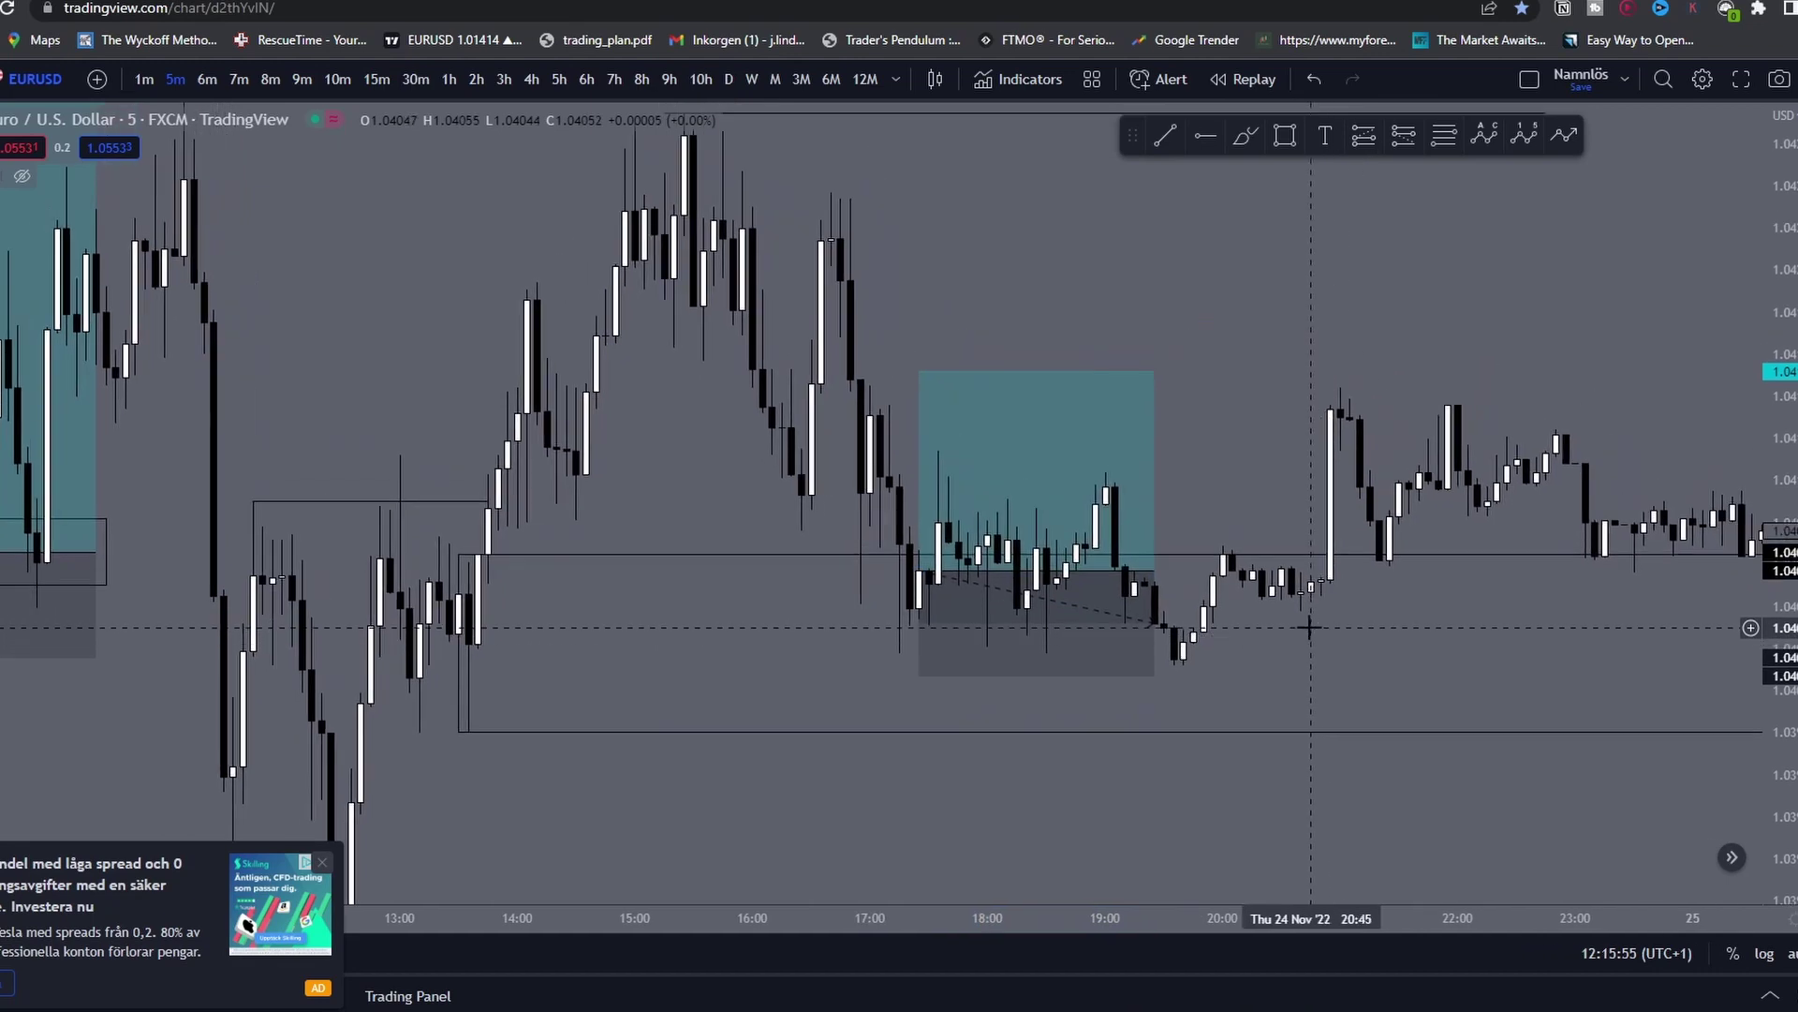
{"action": "scroll", "coordinate": [1311, 629], "scroll_direction": "down", "scroll_amount": 1}
{"action": "scroll", "coordinate": [1322, 646], "scroll_direction": "up", "scroll_amount": 1}
{"action": "left_click_drag", "start_coordinate": [1780, 646], "coordinate": [1779, 570]}
{"action": "left_click", "coordinate": [1779, 79]}
{"action": "left_click", "coordinate": [1706, 155]}
Step: Switch to Notion and name the empty third row of the Data Collection table EURUSD
{"action": "key", "text": "alt+Tab"}
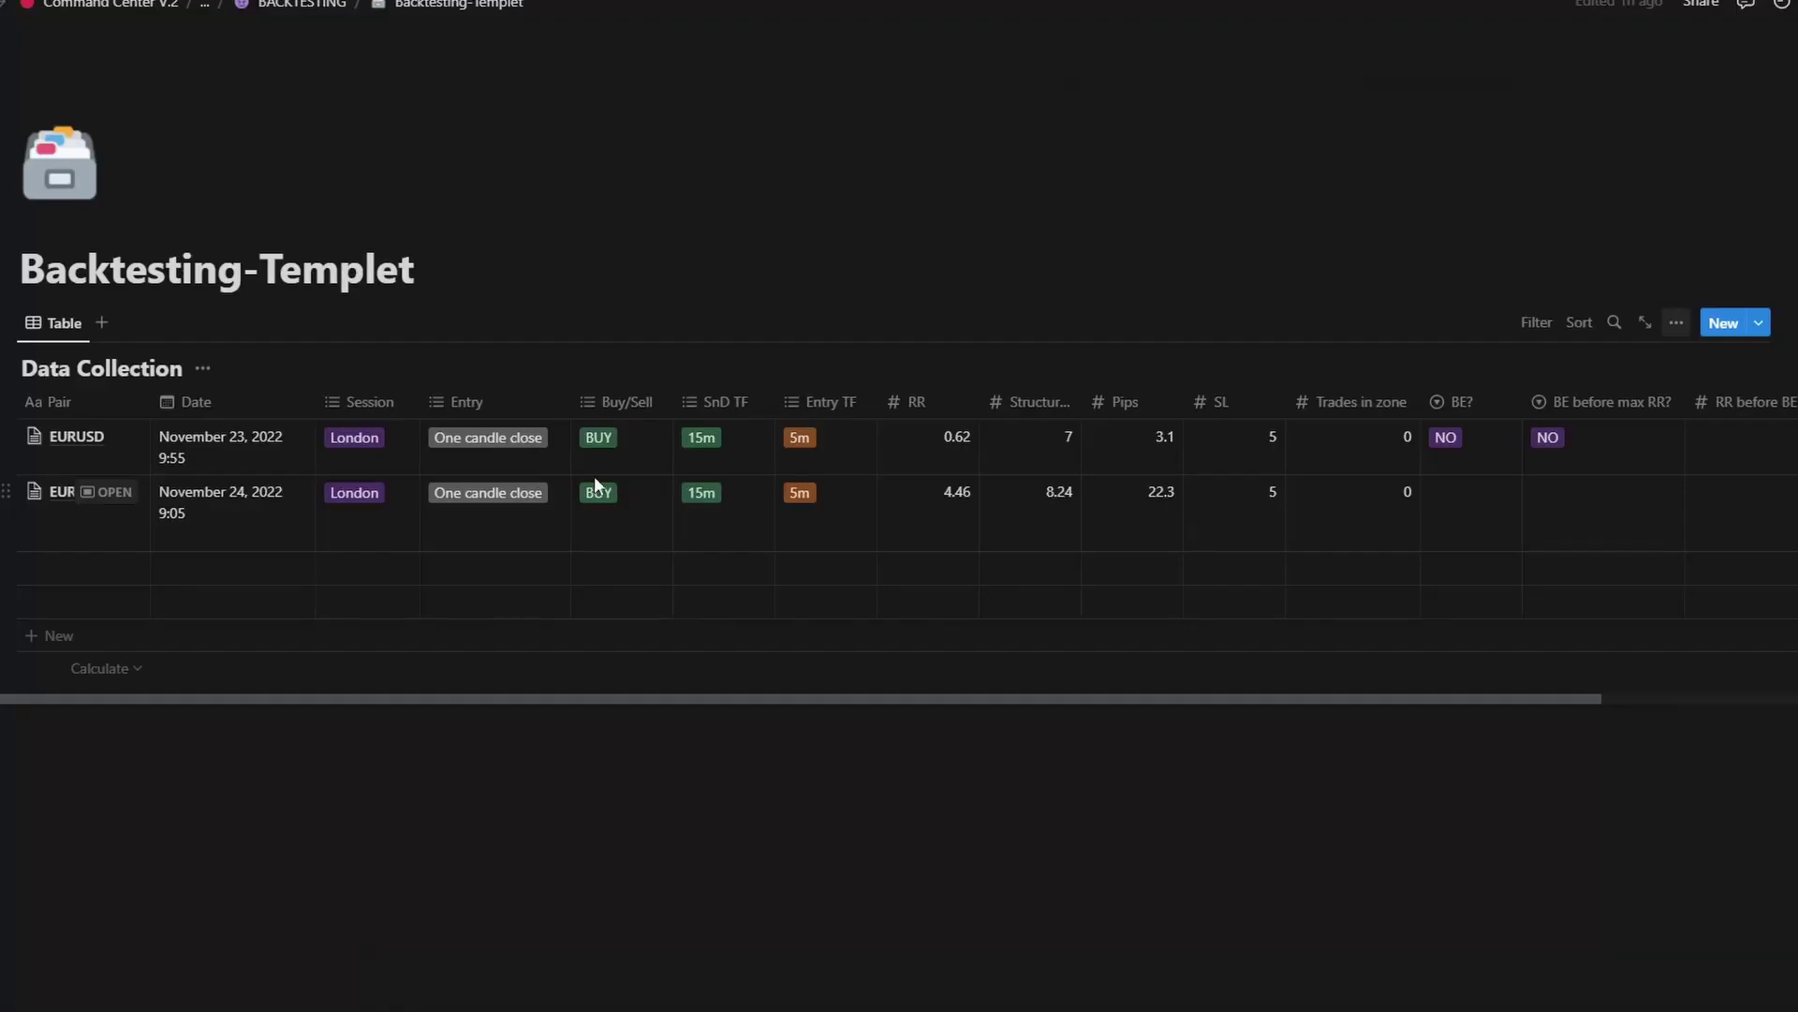
{"action": "left_click", "coordinate": [93, 581]}
{"action": "type", "text": "EURUSD"}
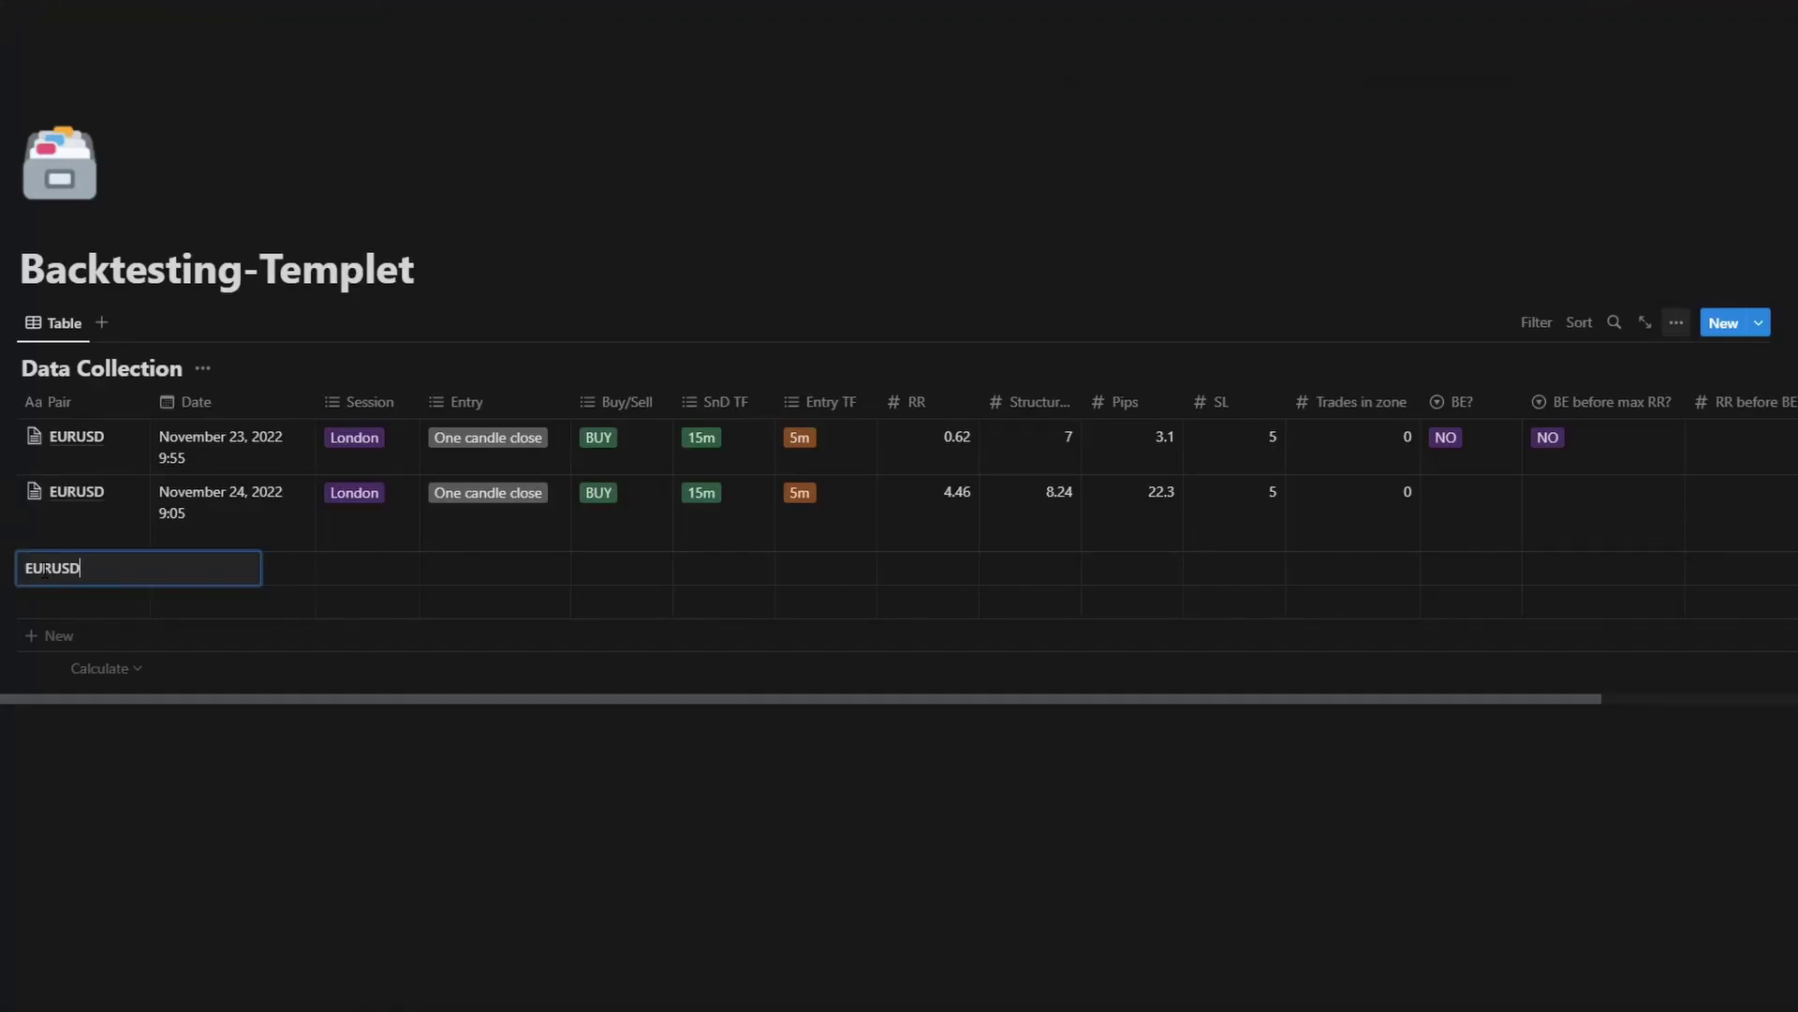
Step: Open the new EURUSD entry's page, place the cursor in its page body, and close the page
{"action": "left_click", "coordinate": [105, 510]}
{"action": "left_click", "coordinate": [126, 567]}
{"action": "scroll", "coordinate": [638, 641], "scroll_direction": "down", "scroll_amount": 3}
{"action": "left_click", "coordinate": [1031, 815]}
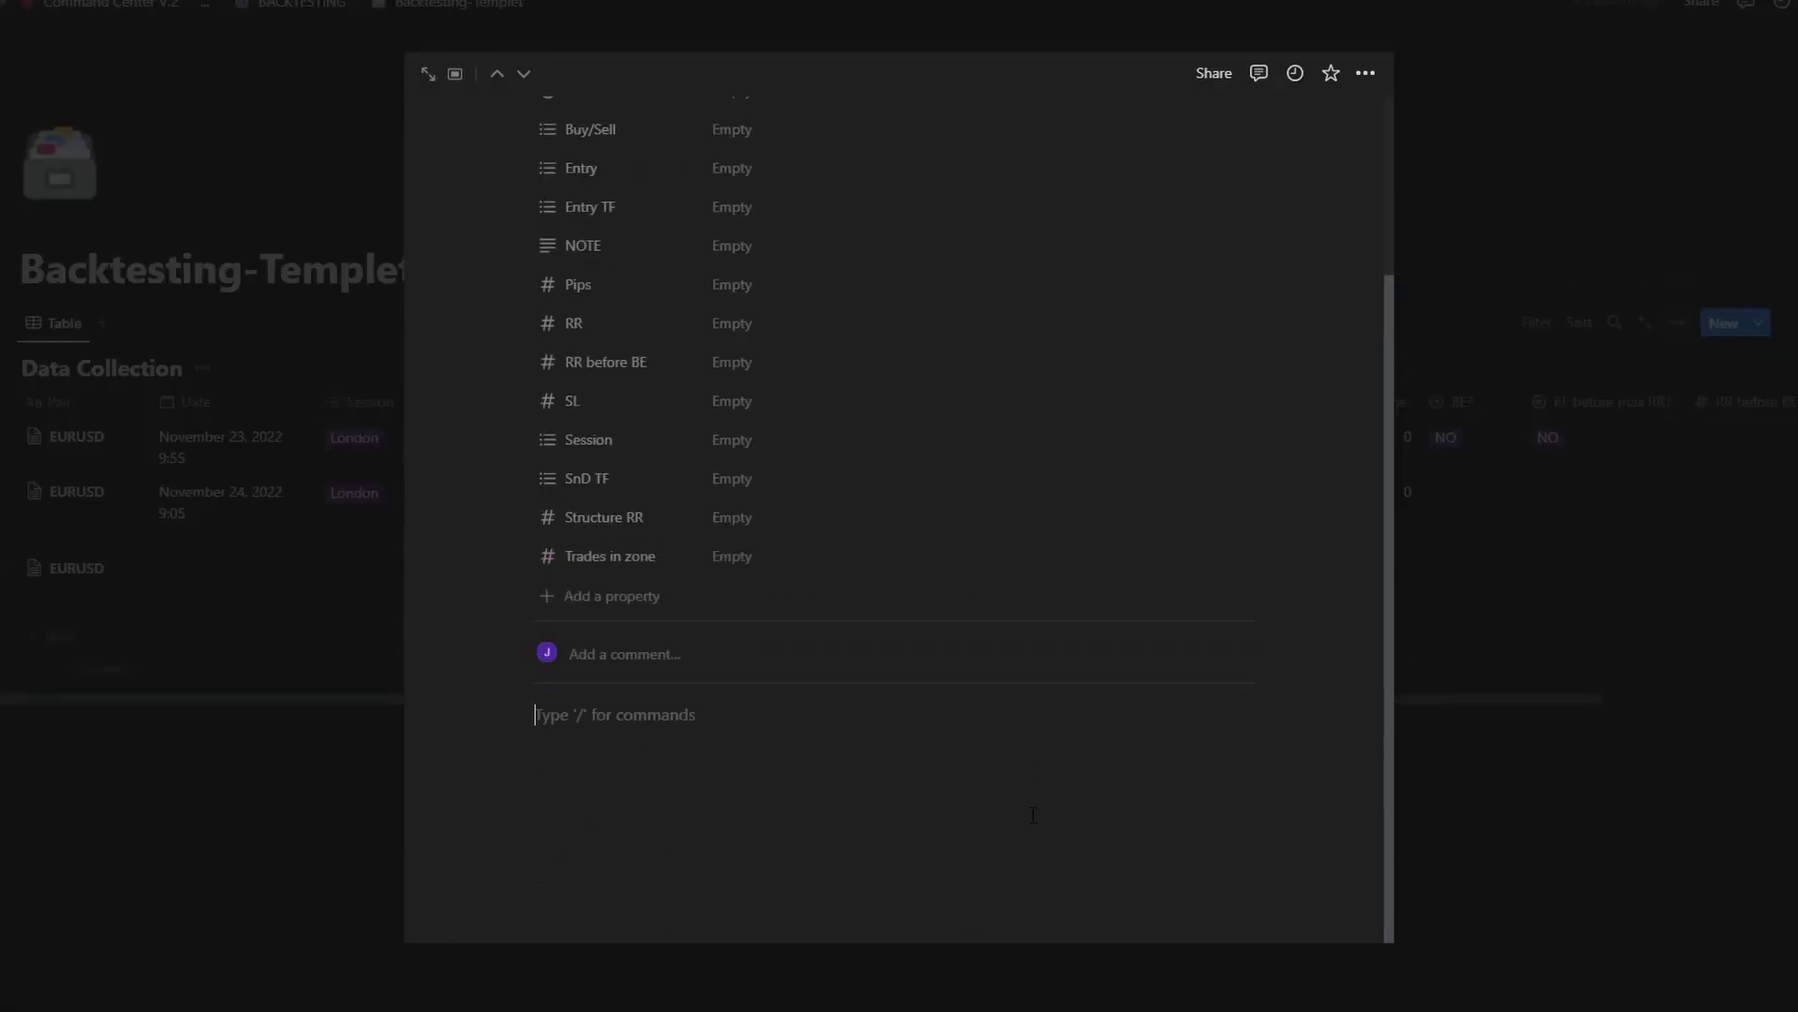
{"action": "left_click", "coordinate": [1471, 758]}
Step: Return to the TradingView chart and check the entry candle's date and time for the new long position
{"action": "key", "text": "alt+Tab"}
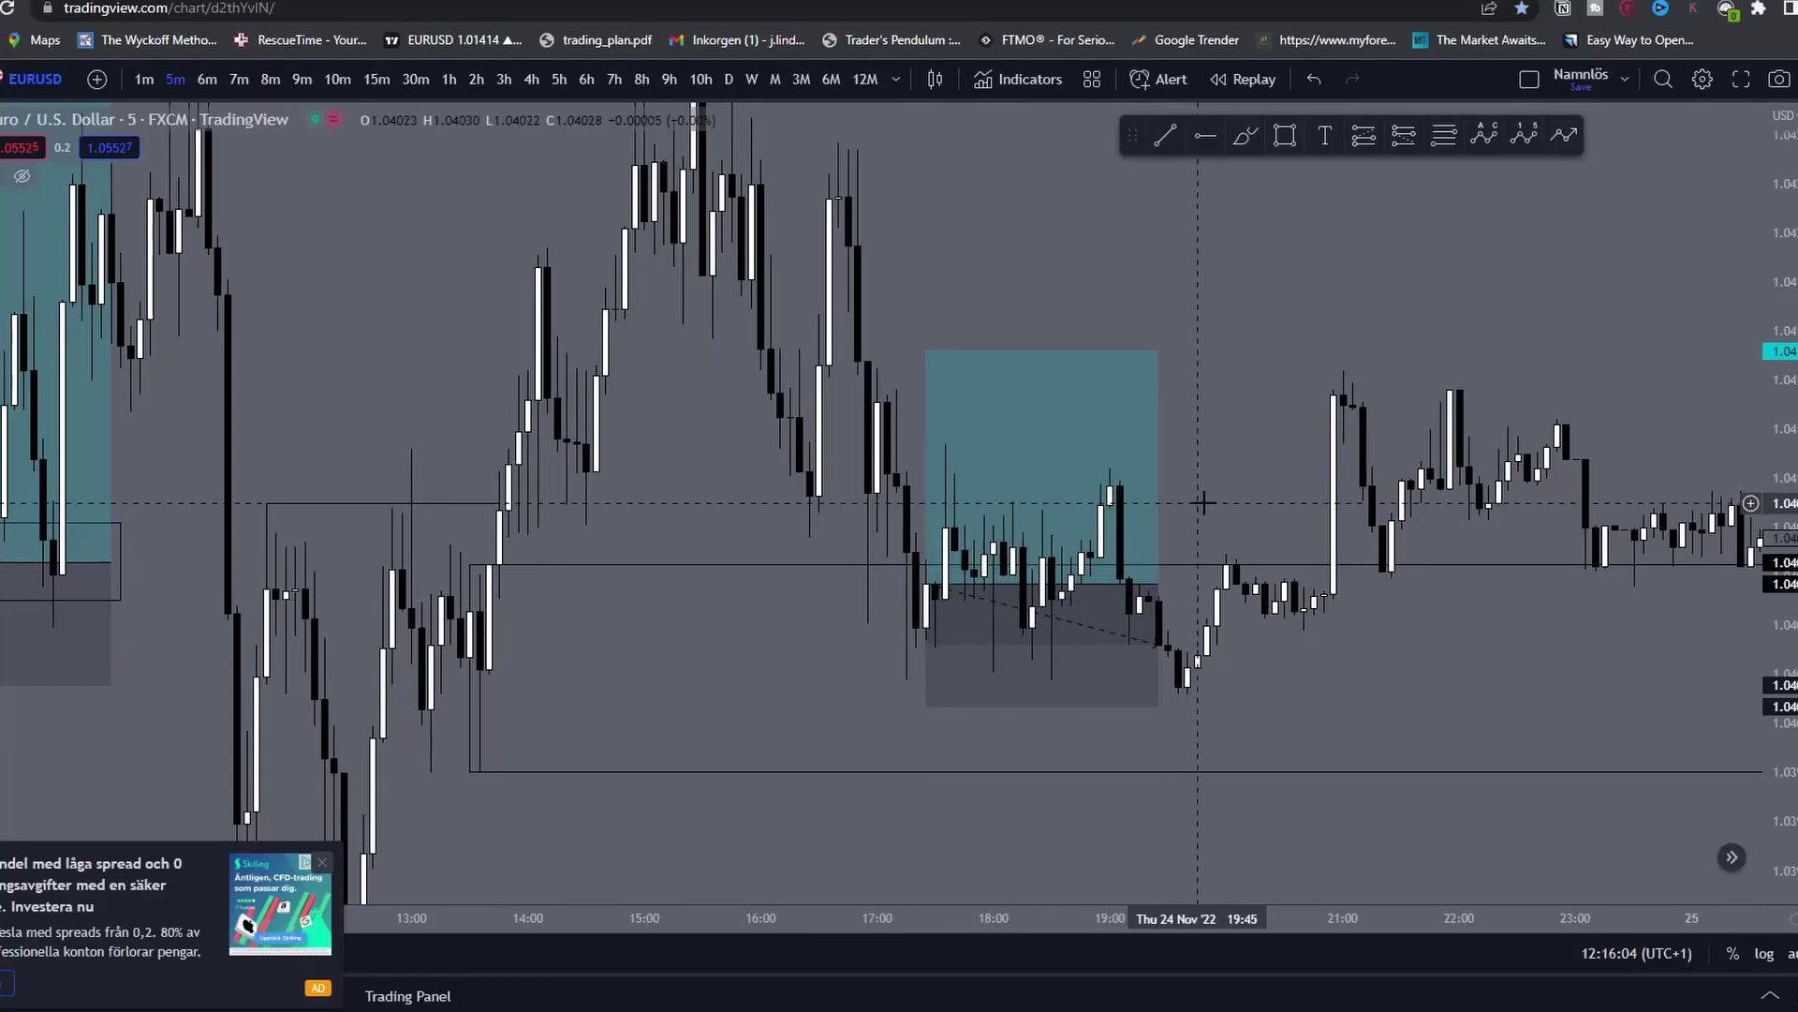
{"action": "scroll", "coordinate": [1730, 287], "scroll_direction": "down", "scroll_amount": 3}
{"action": "left_click", "coordinate": [1282, 618]}
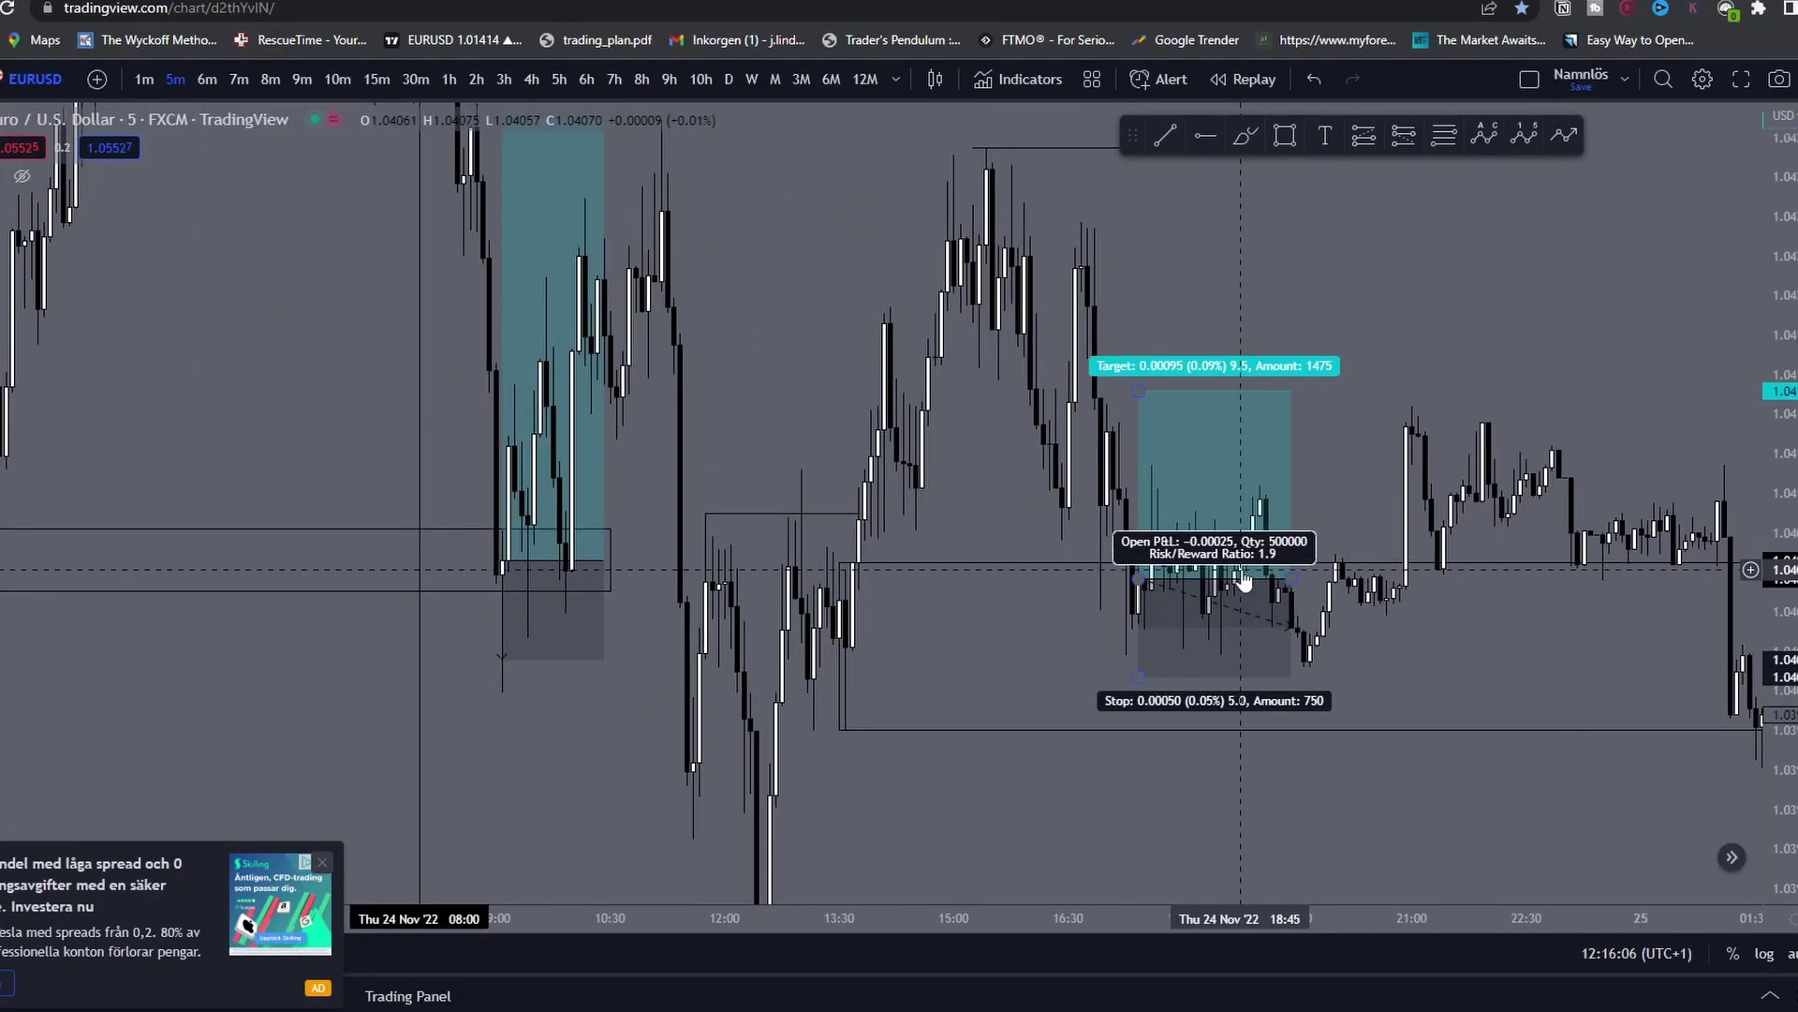
{"action": "left_click", "coordinate": [1343, 544]}
{"action": "scroll", "coordinate": [1344, 543], "scroll_direction": "up", "scroll_amount": 3}
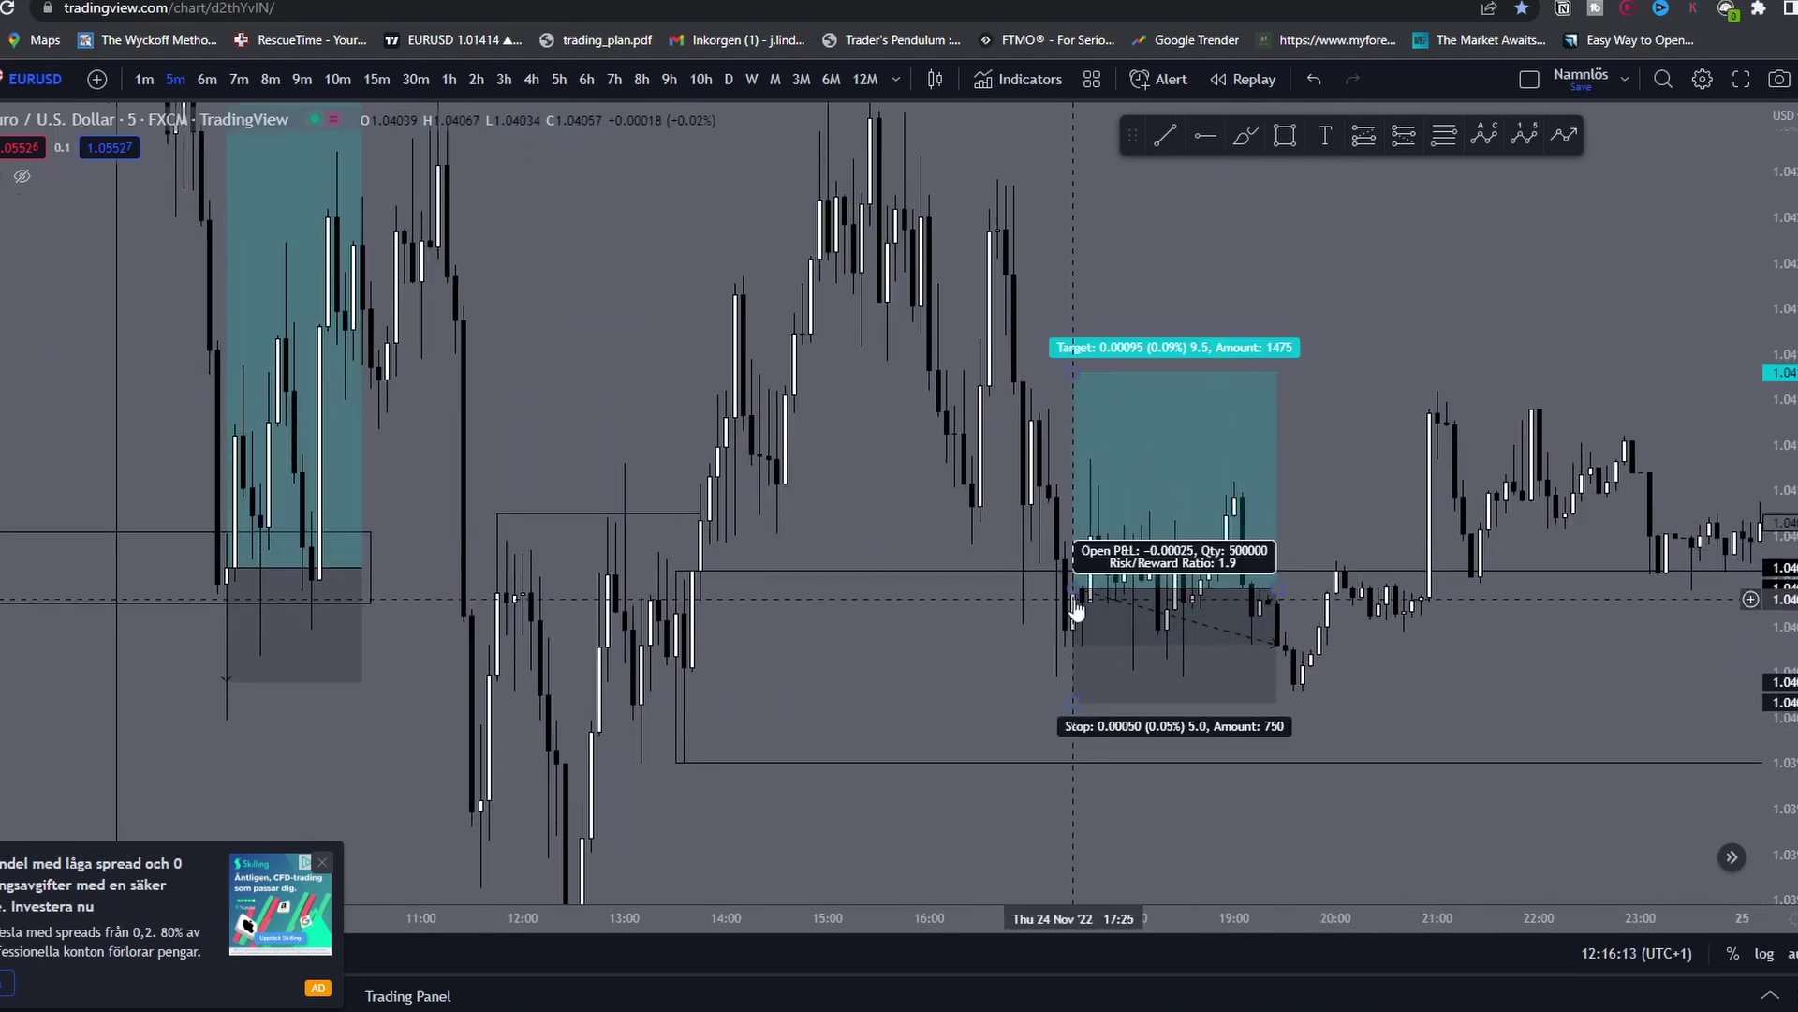
Step: Switch to Notion and set the third EURUSD row's date to November 24, 2022, with a time included
{"action": "scroll", "coordinate": [1143, 609], "scroll_direction": "down", "scroll_amount": 2}
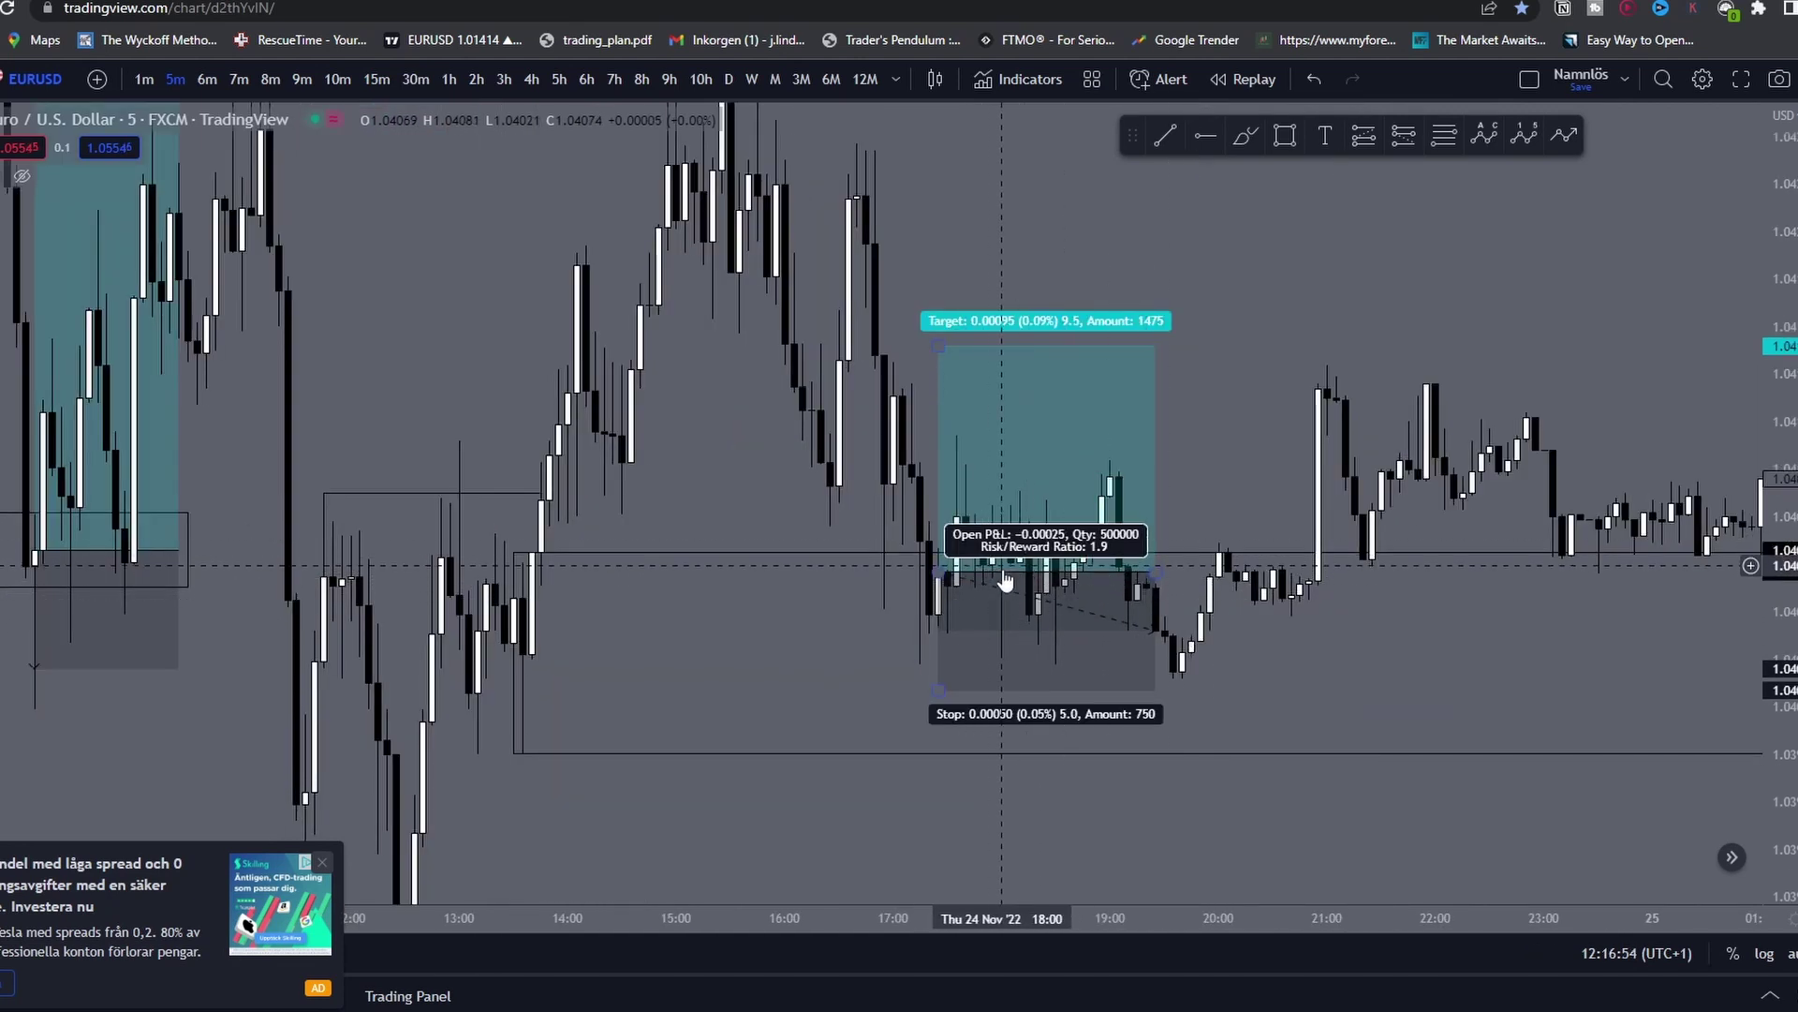
{"action": "key", "text": "alt+Tab"}
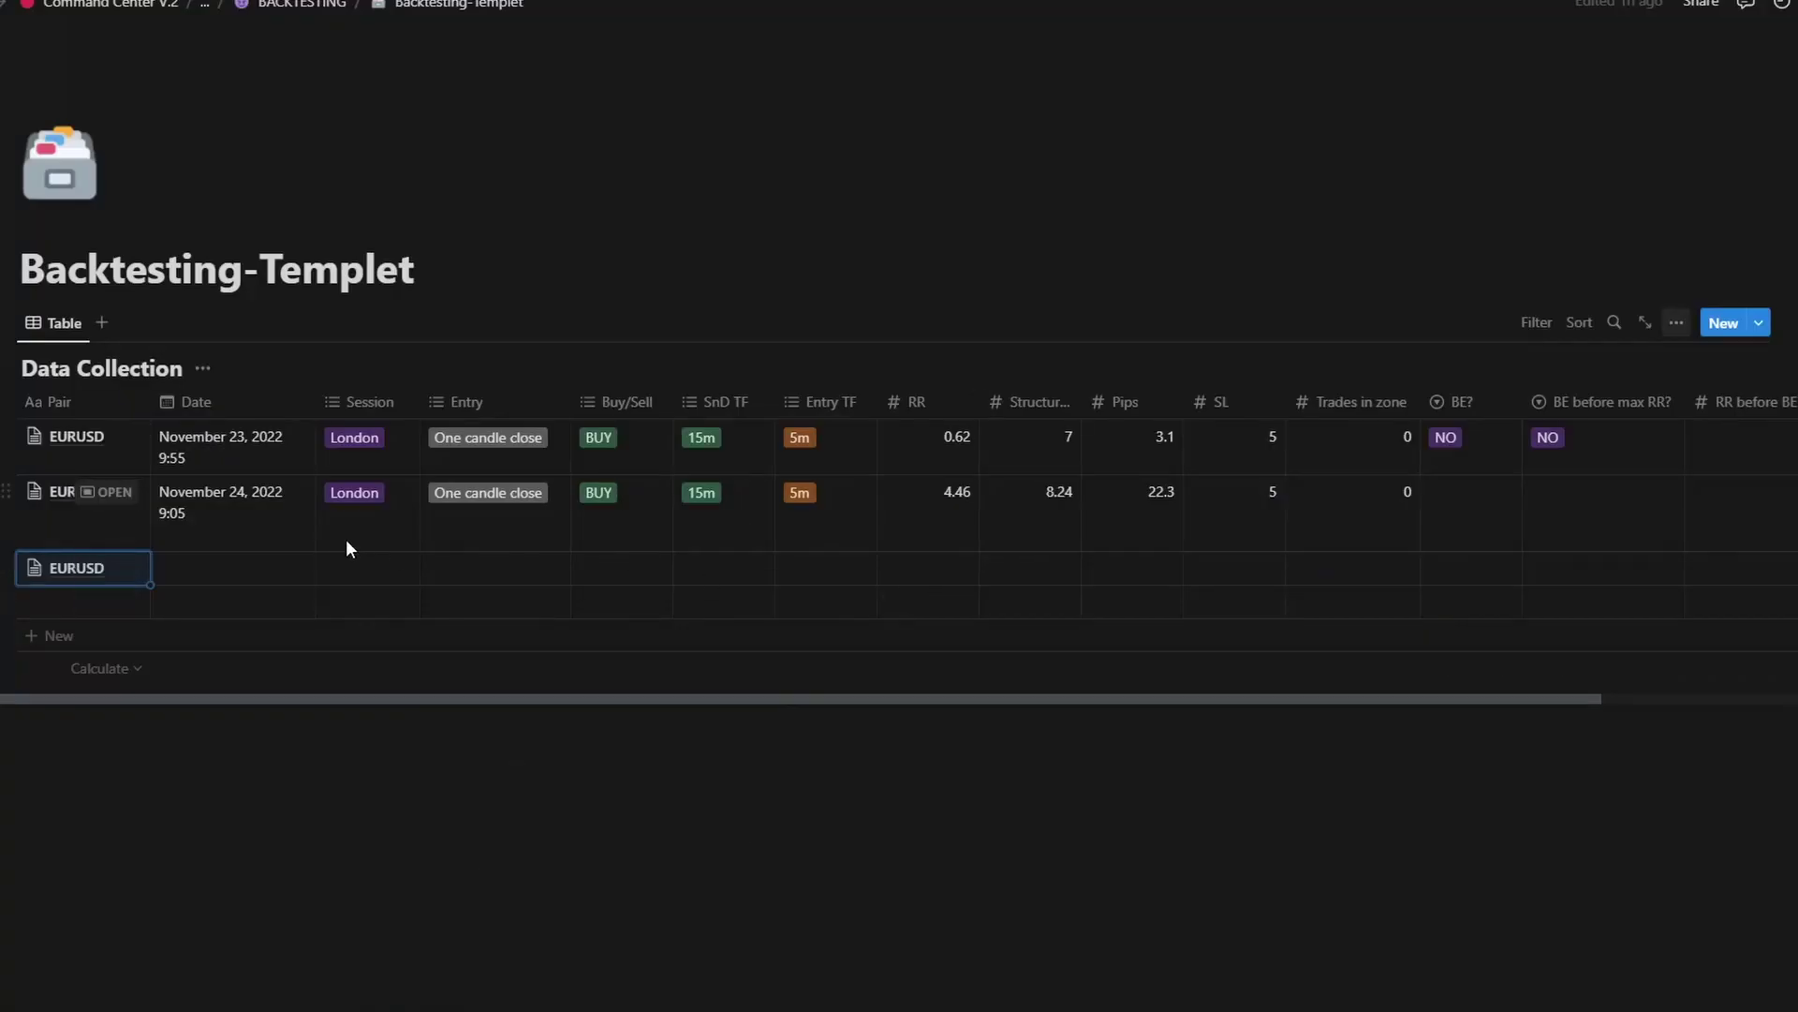
{"action": "left_click", "coordinate": [262, 572]}
{"action": "left_click", "coordinate": [361, 96]}
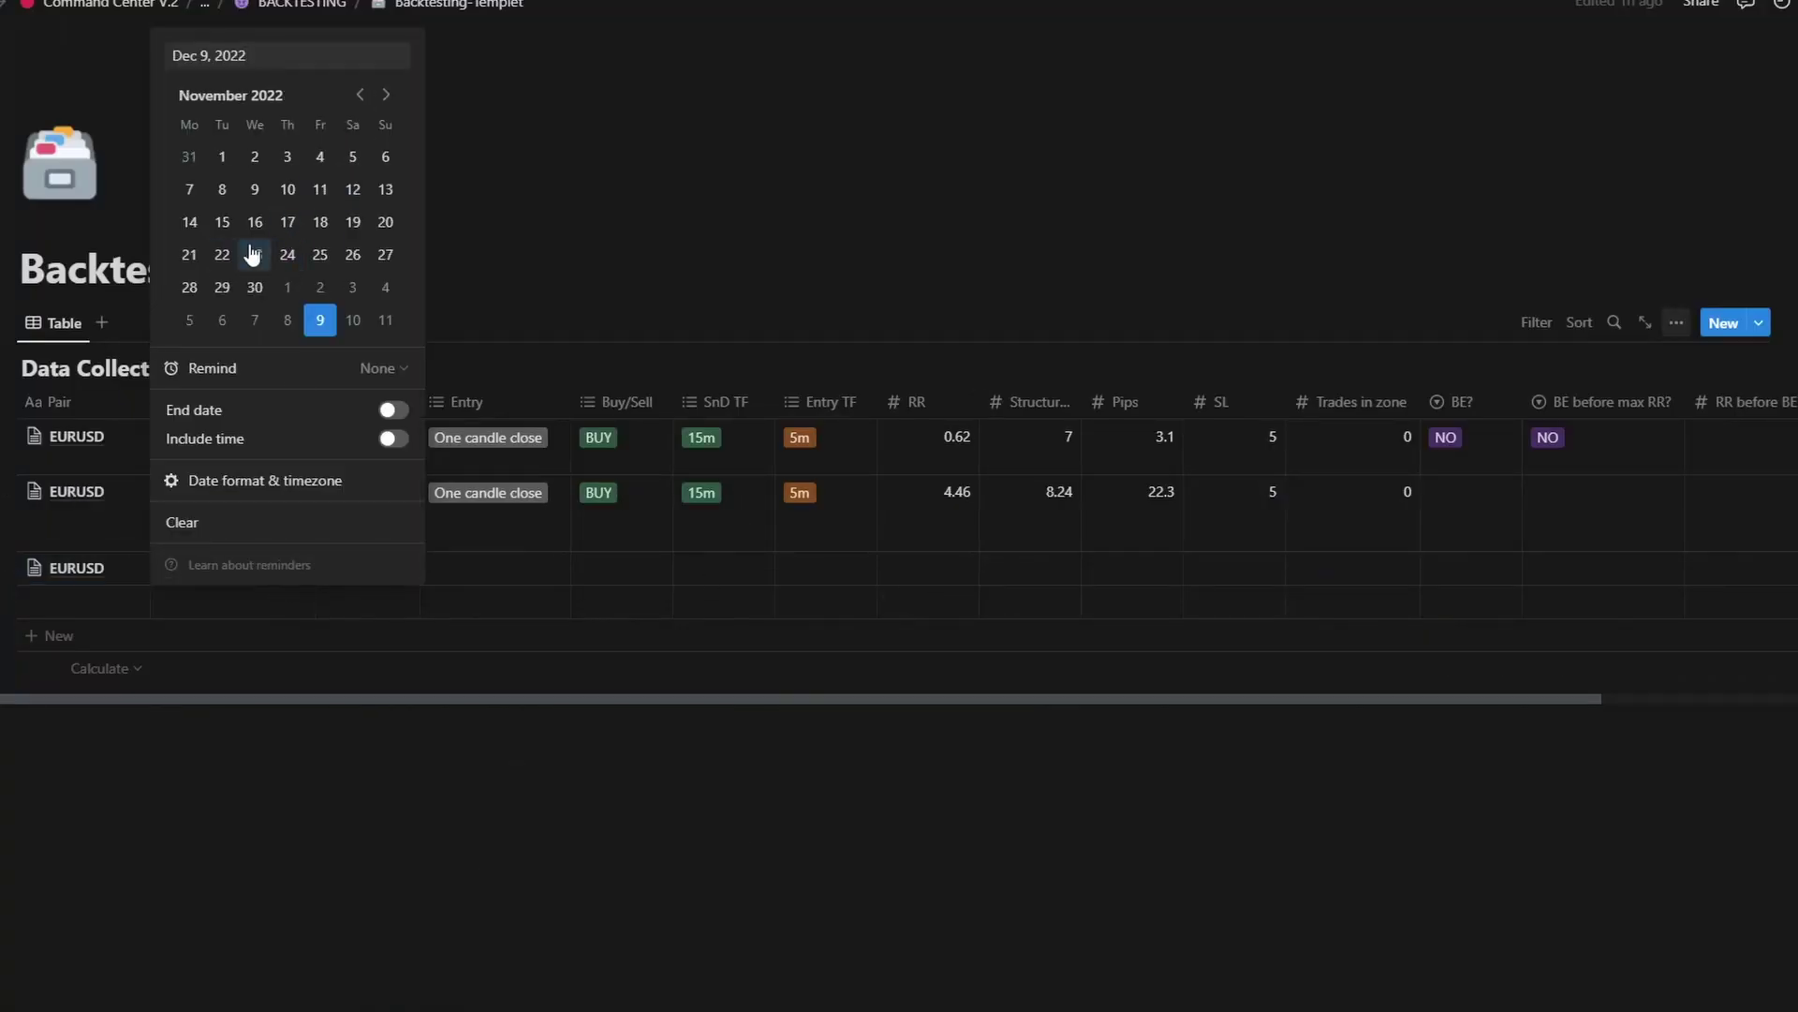
{"action": "left_click", "coordinate": [288, 255]}
{"action": "left_click", "coordinate": [393, 438]}
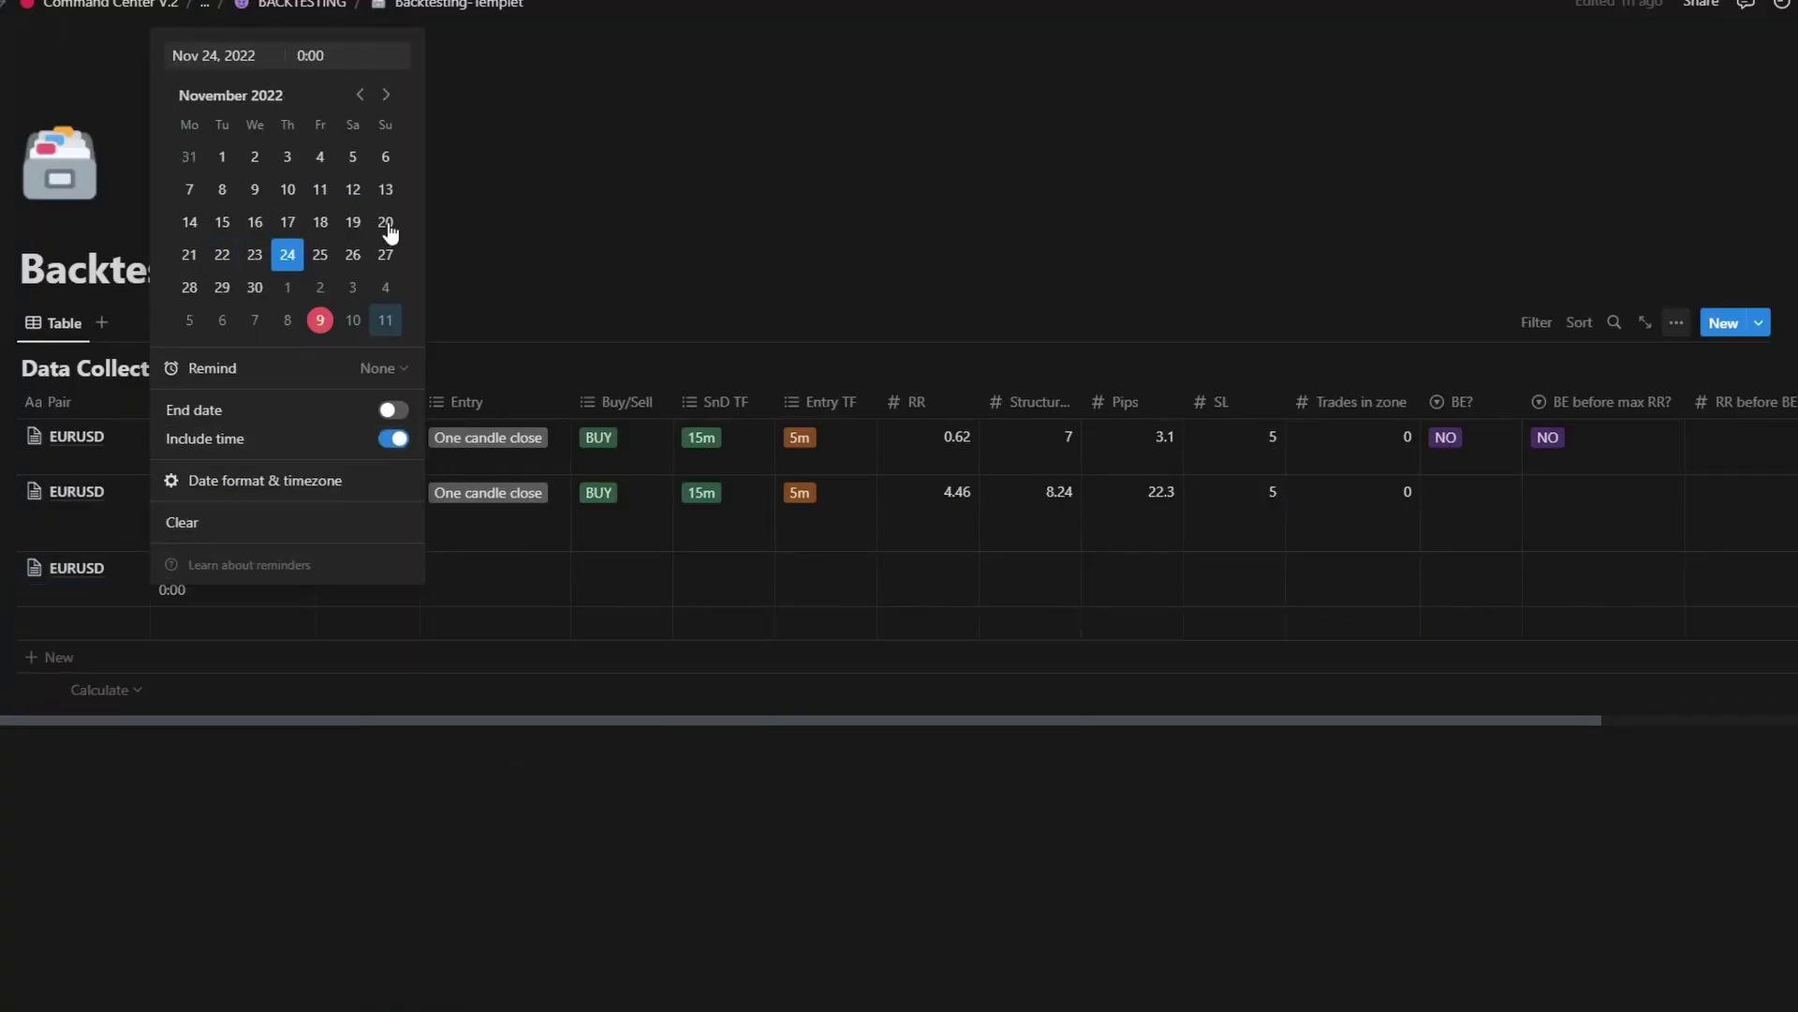
Step: Recheck the long position's entry candle time on the TradingView chart and set the third row's time to 17:25 in Notion
{"action": "triple_click", "coordinate": [357, 59]}
{"action": "key", "text": "alt+Tab"}
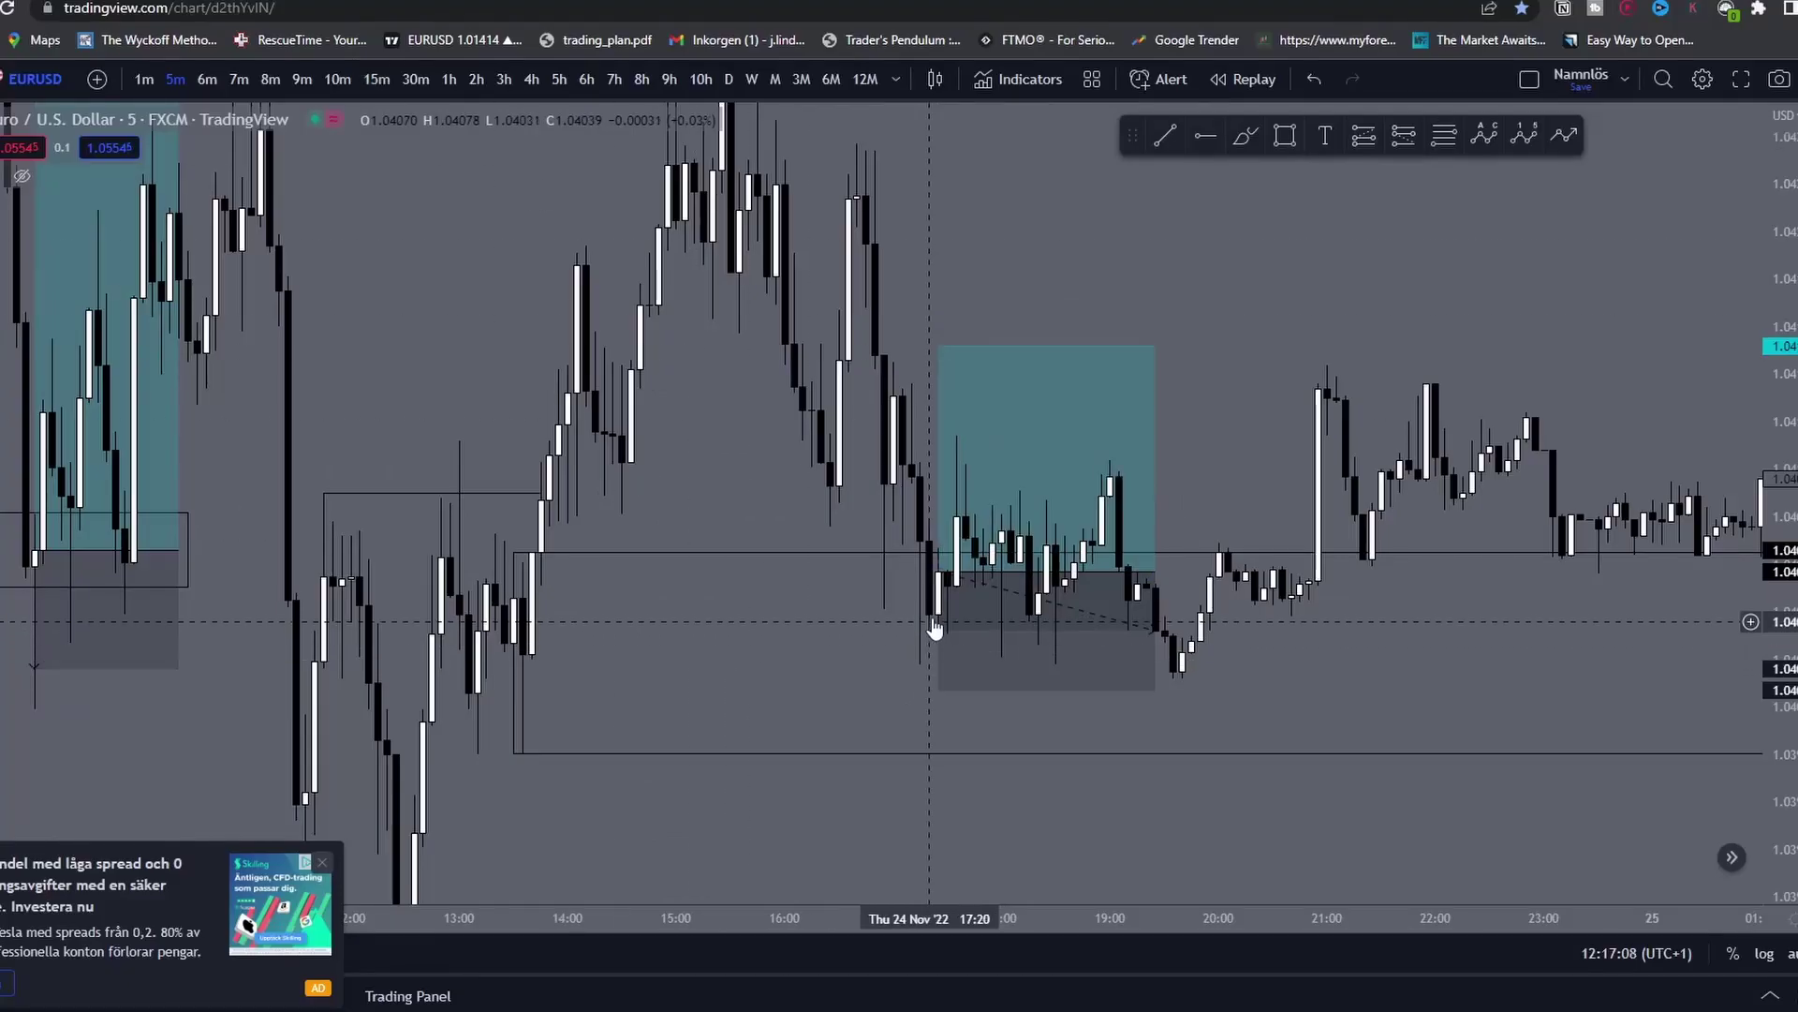
{"action": "key", "text": "alt+Tab"}
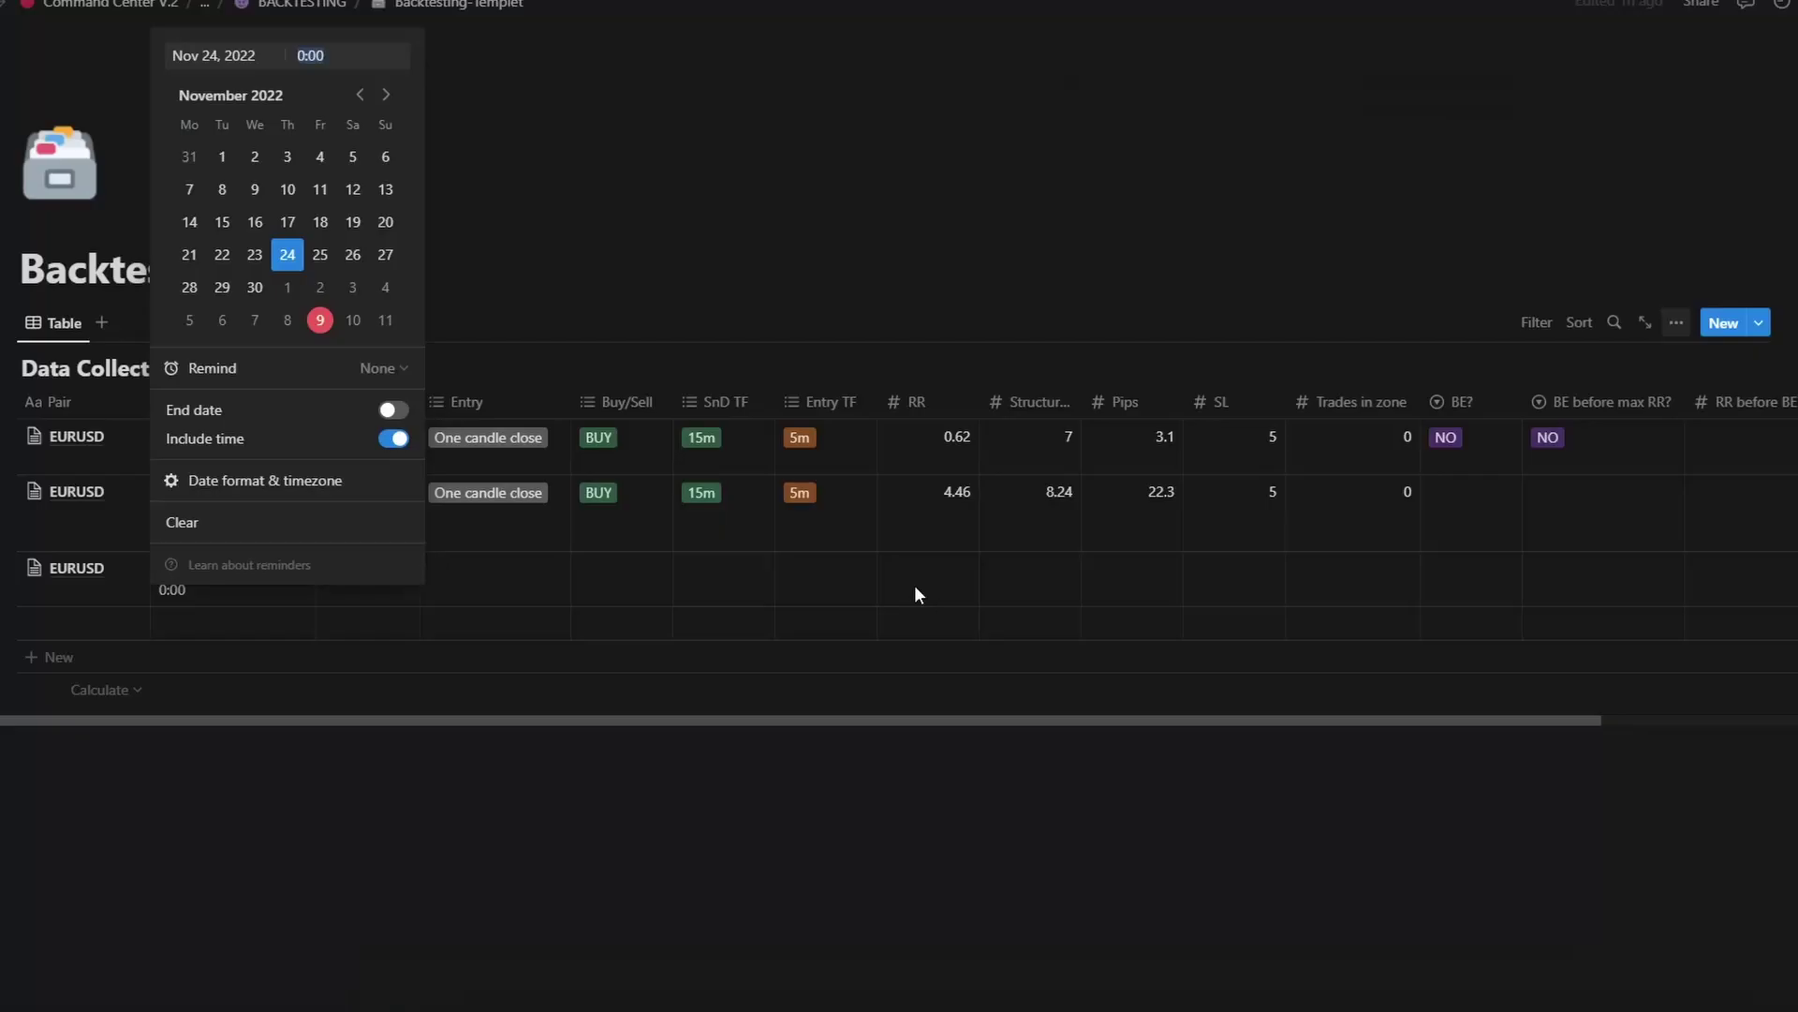
{"action": "left_click", "coordinate": [361, 48]}
{"action": "type", "text": "17:25"}
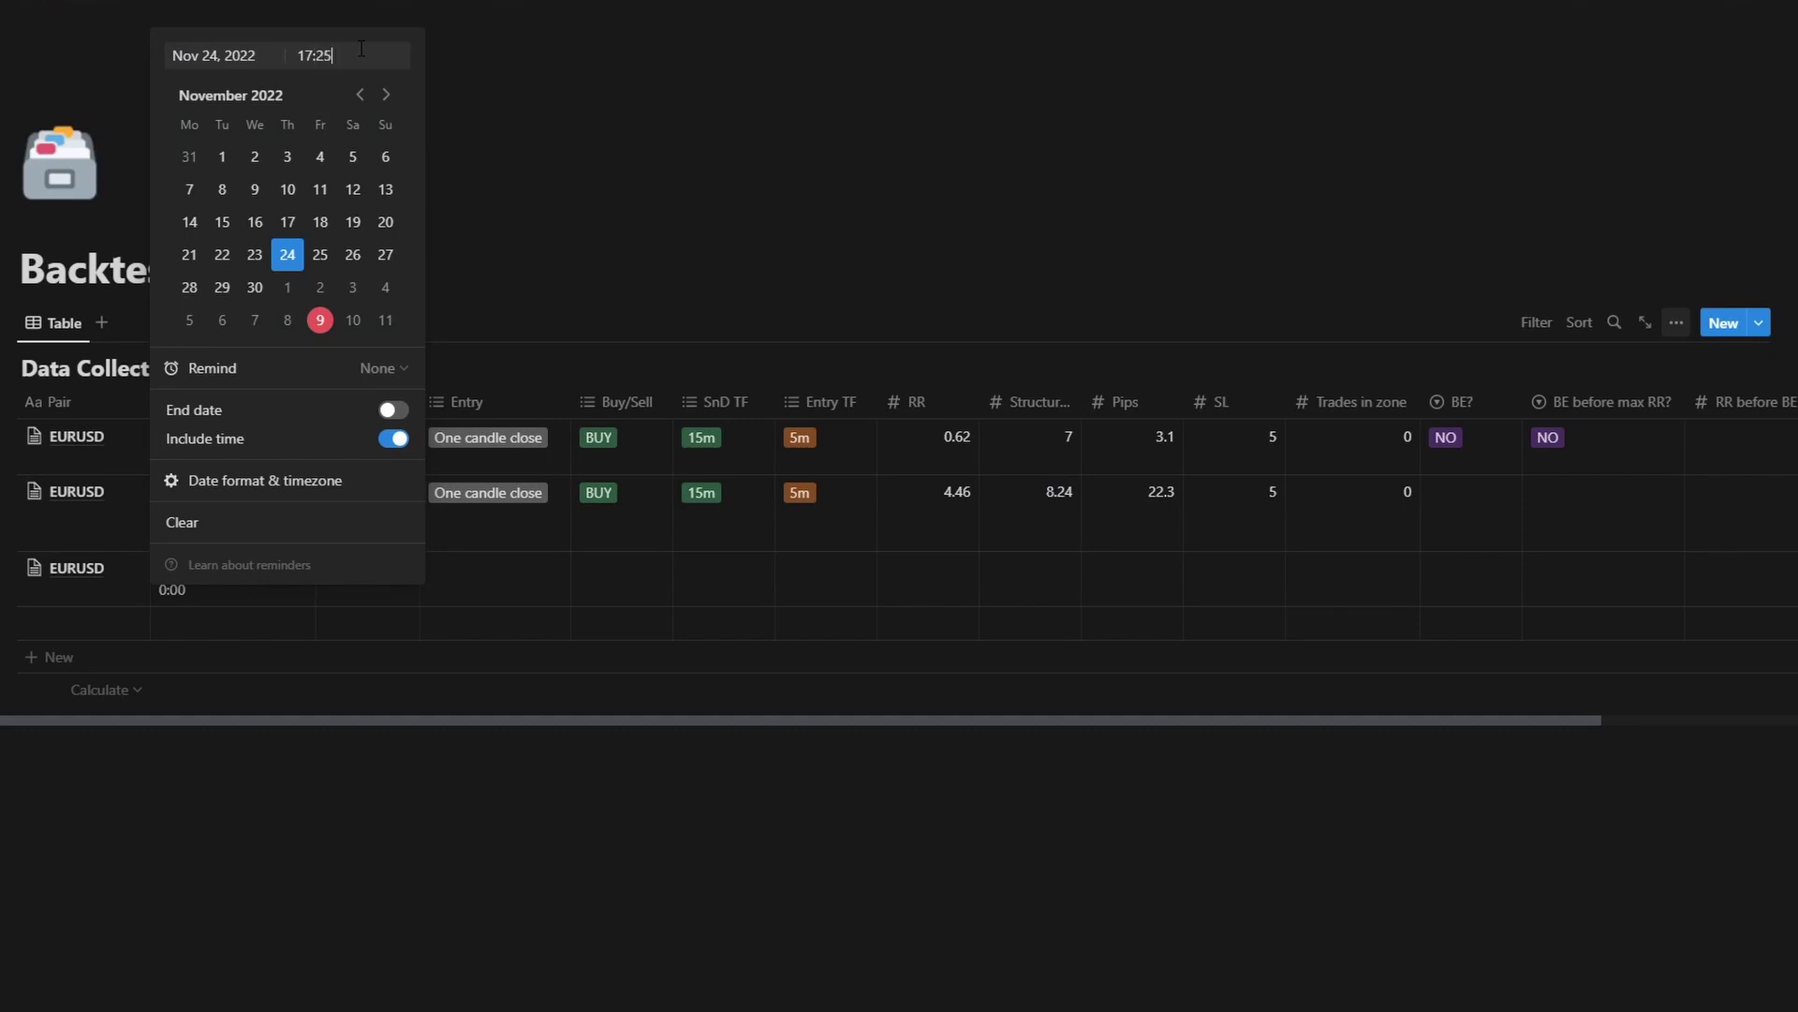
{"action": "left_click", "coordinate": [246, 483]}
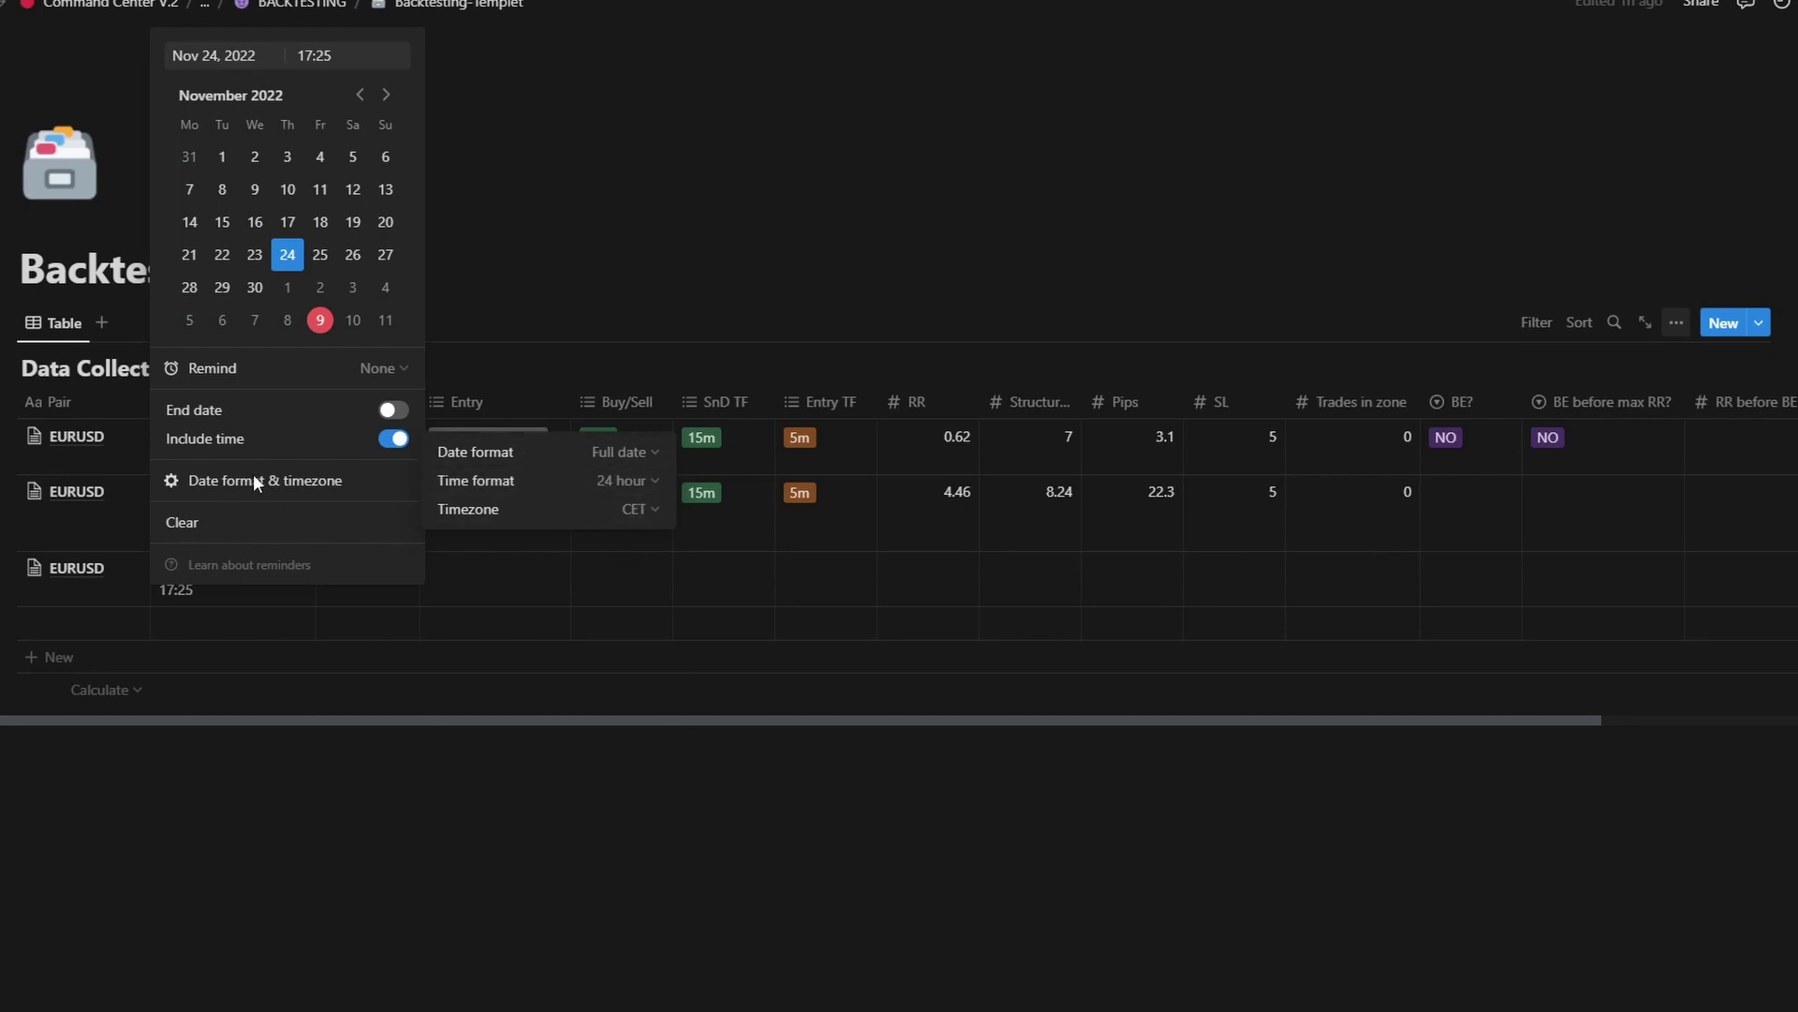
{"action": "left_click", "coordinate": [429, 772]}
Step: Open the Session options for the third EURUSD row
{"action": "left_click", "coordinate": [366, 575]}
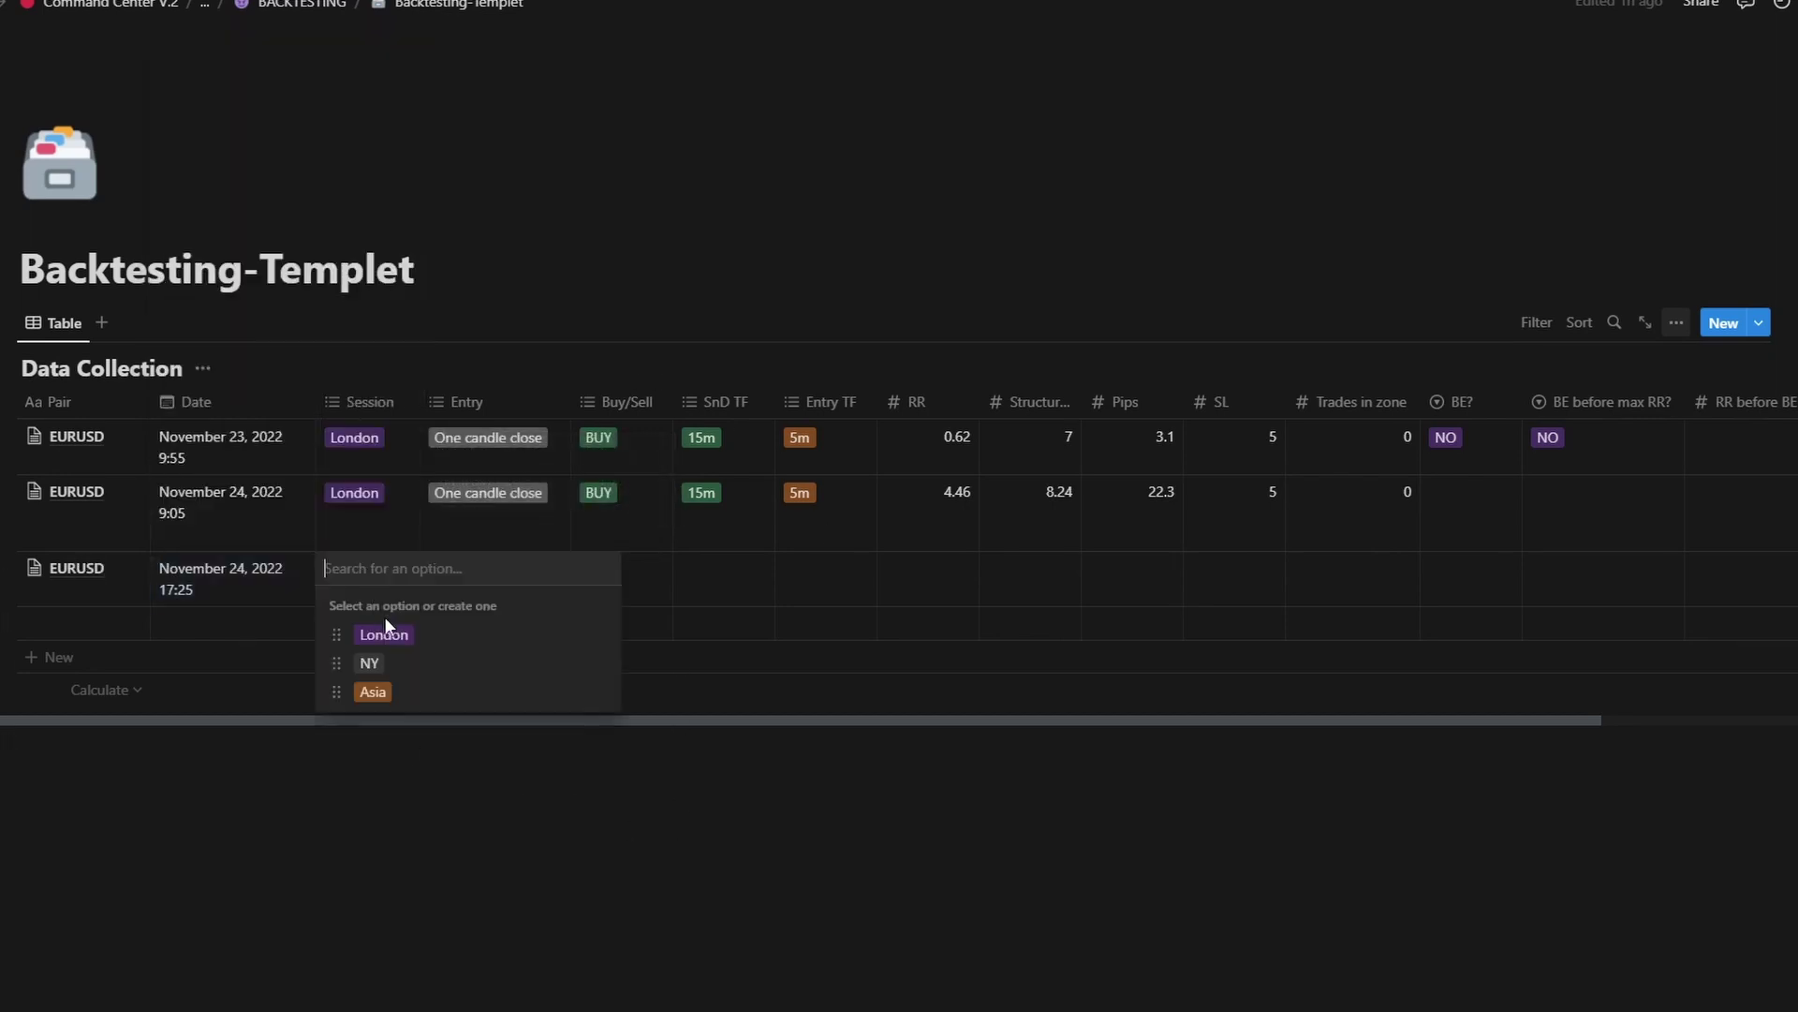
Step: Set the third EURUSD trade's session to NY, and add a new blue "Overlap" session option to it
{"action": "left_click_drag", "start_coordinate": [373, 691], "coordinate": [380, 663]}
{"action": "left_click", "coordinate": [379, 667]}
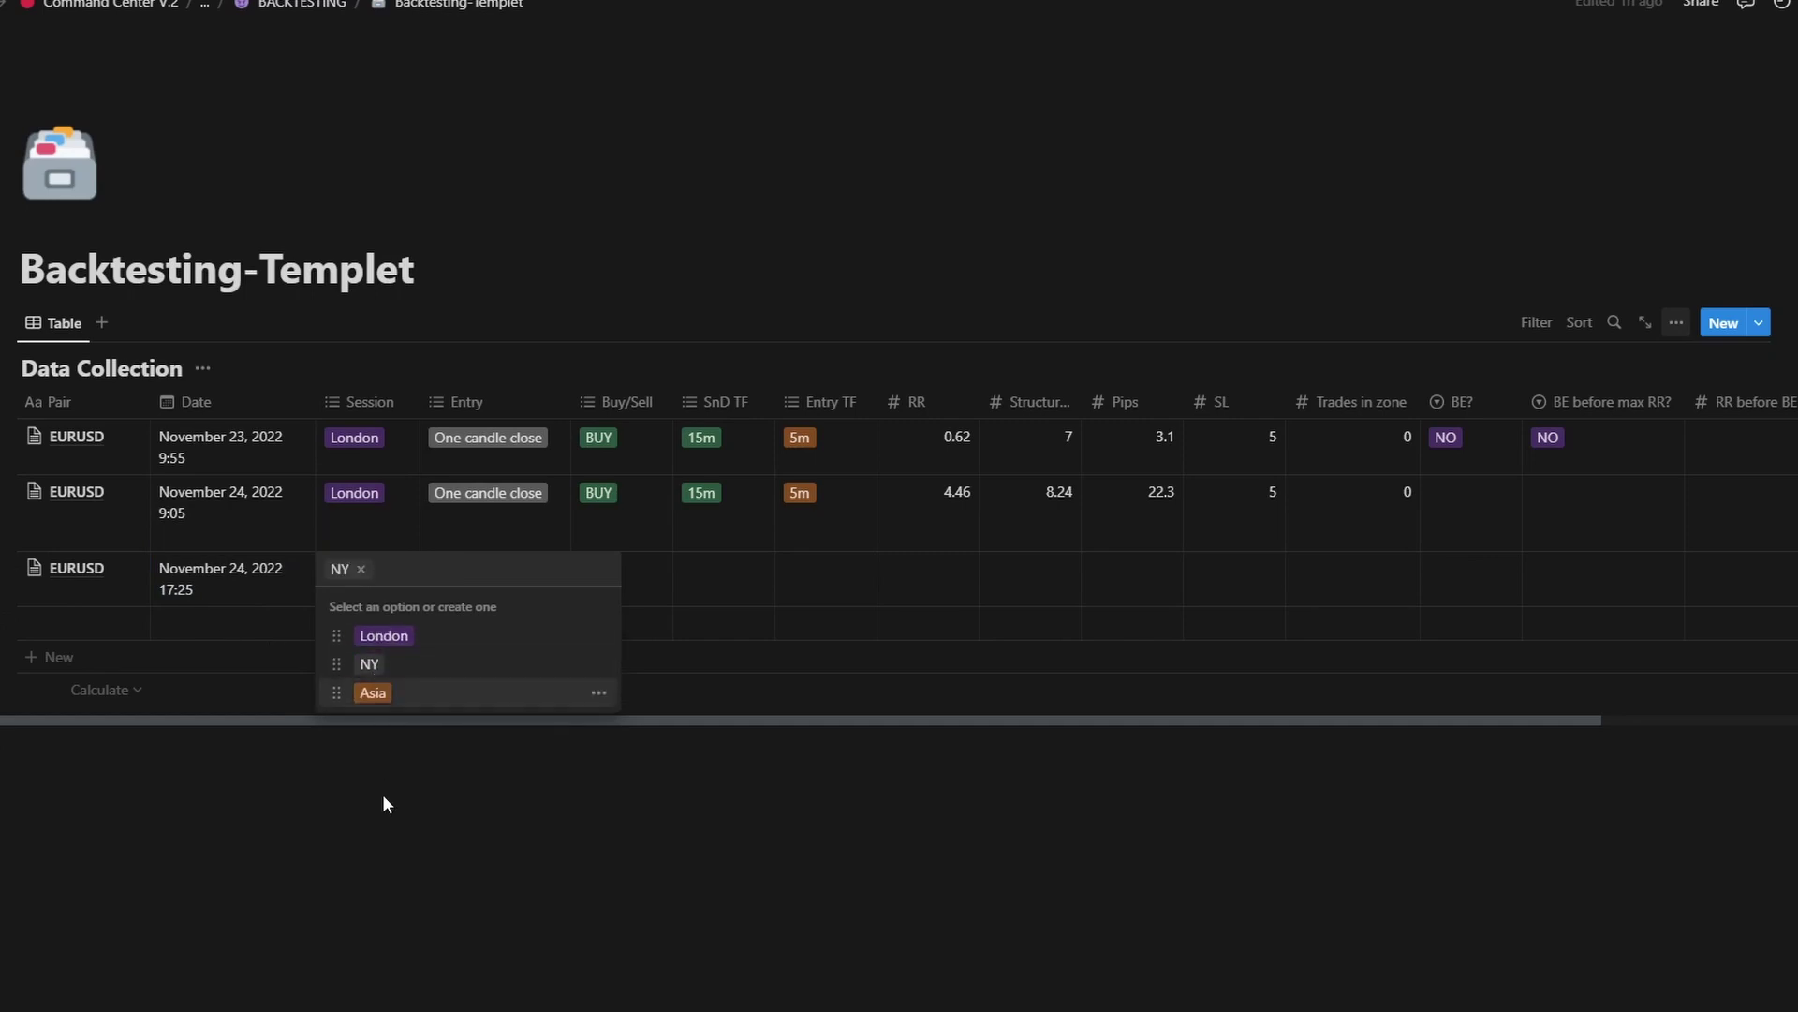
{"action": "type", "text": "oVERLAP"}
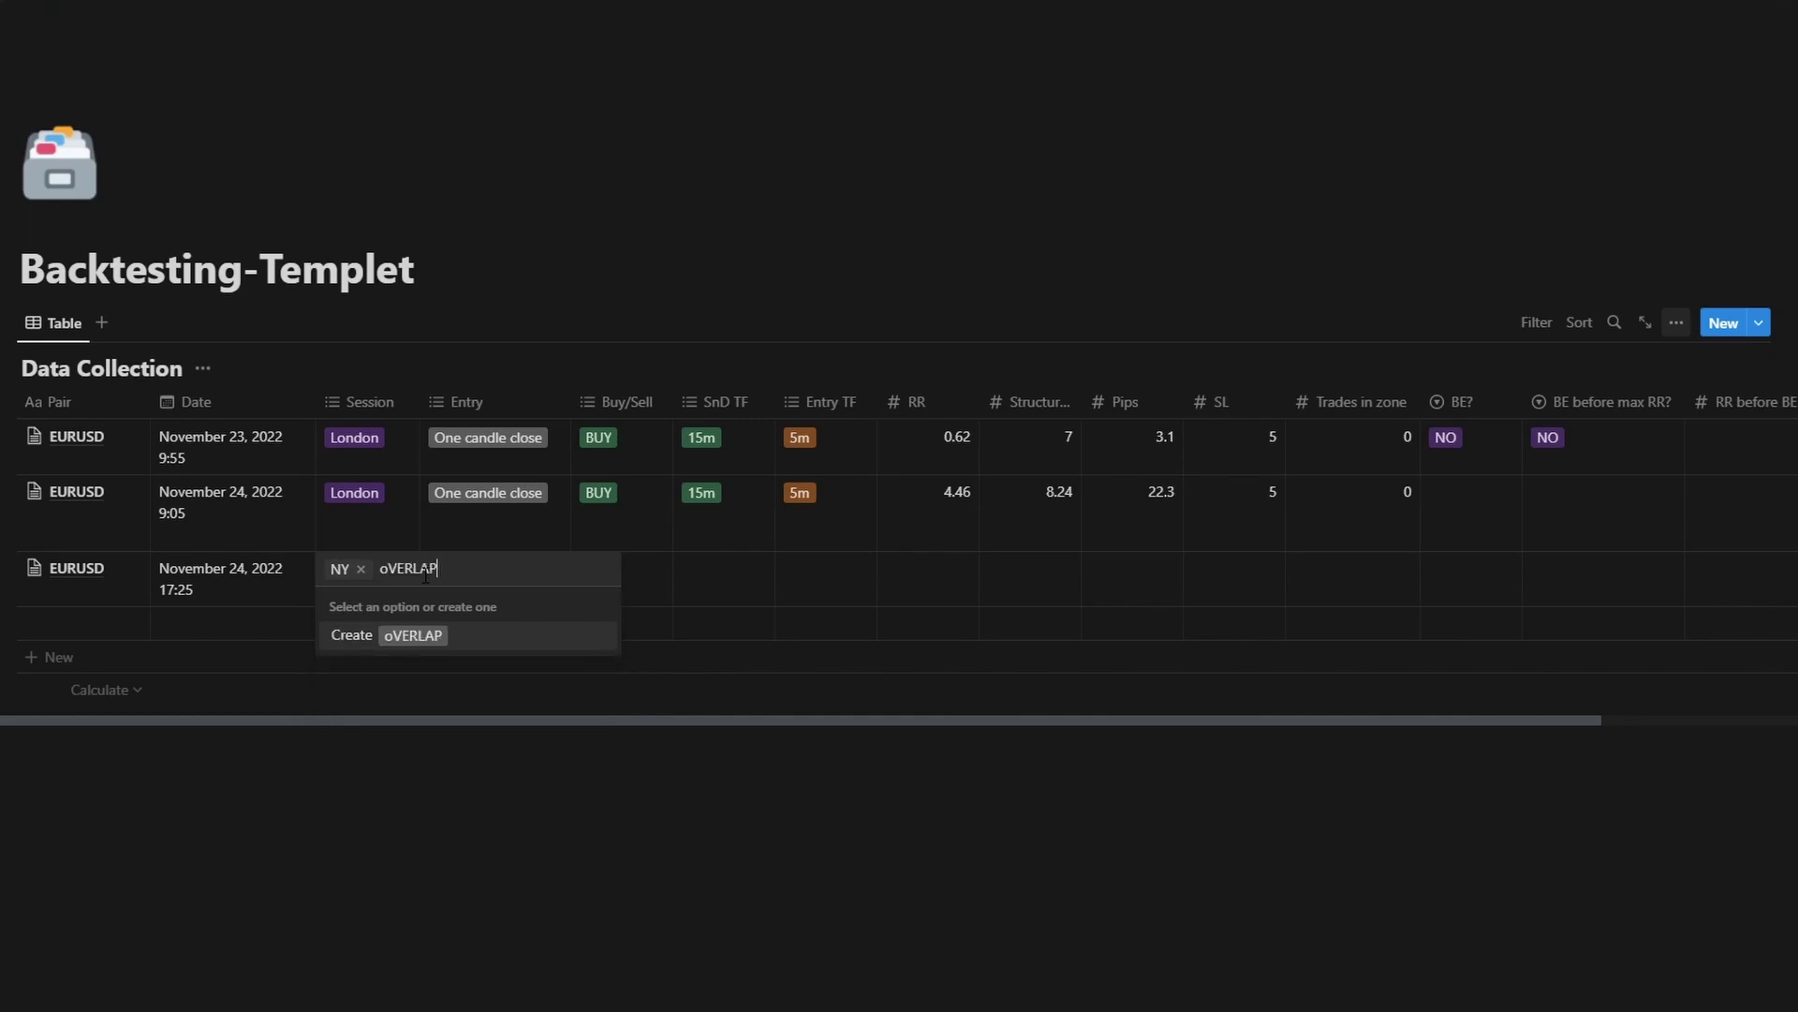
{"action": "key", "text": "ctrl+BackSpace"}
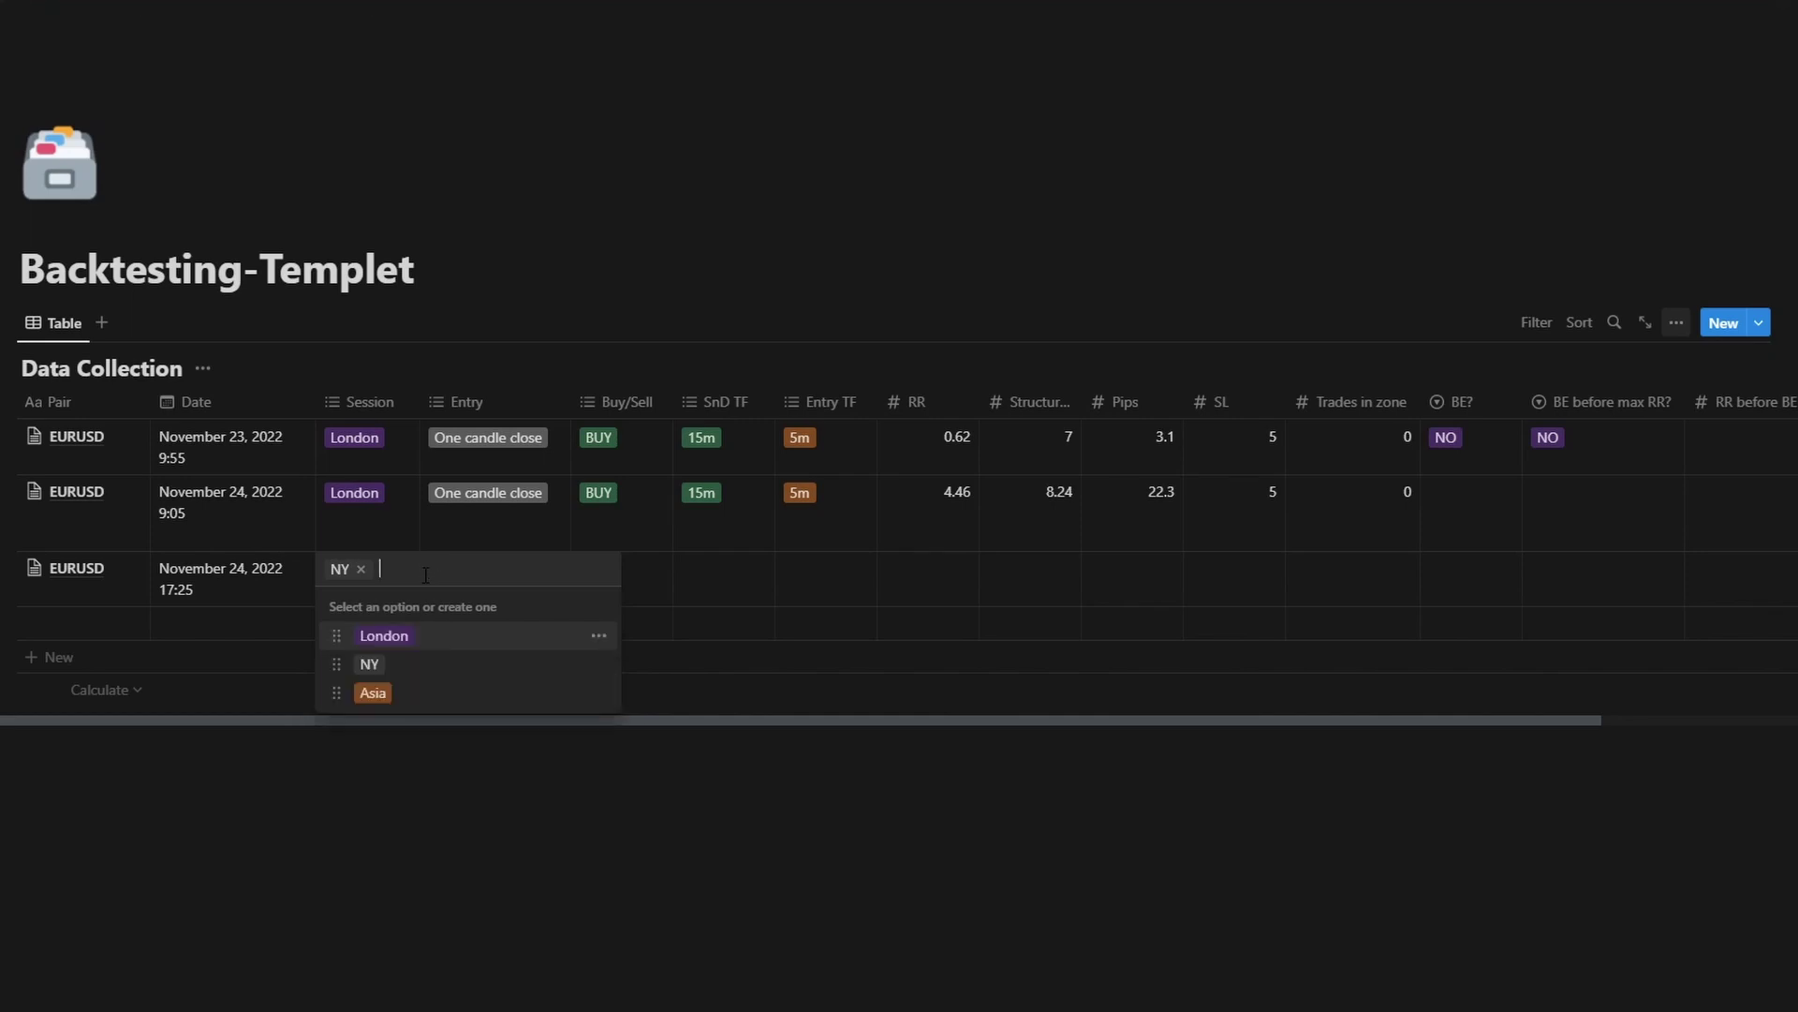
{"action": "type", "text": "Overlap"}
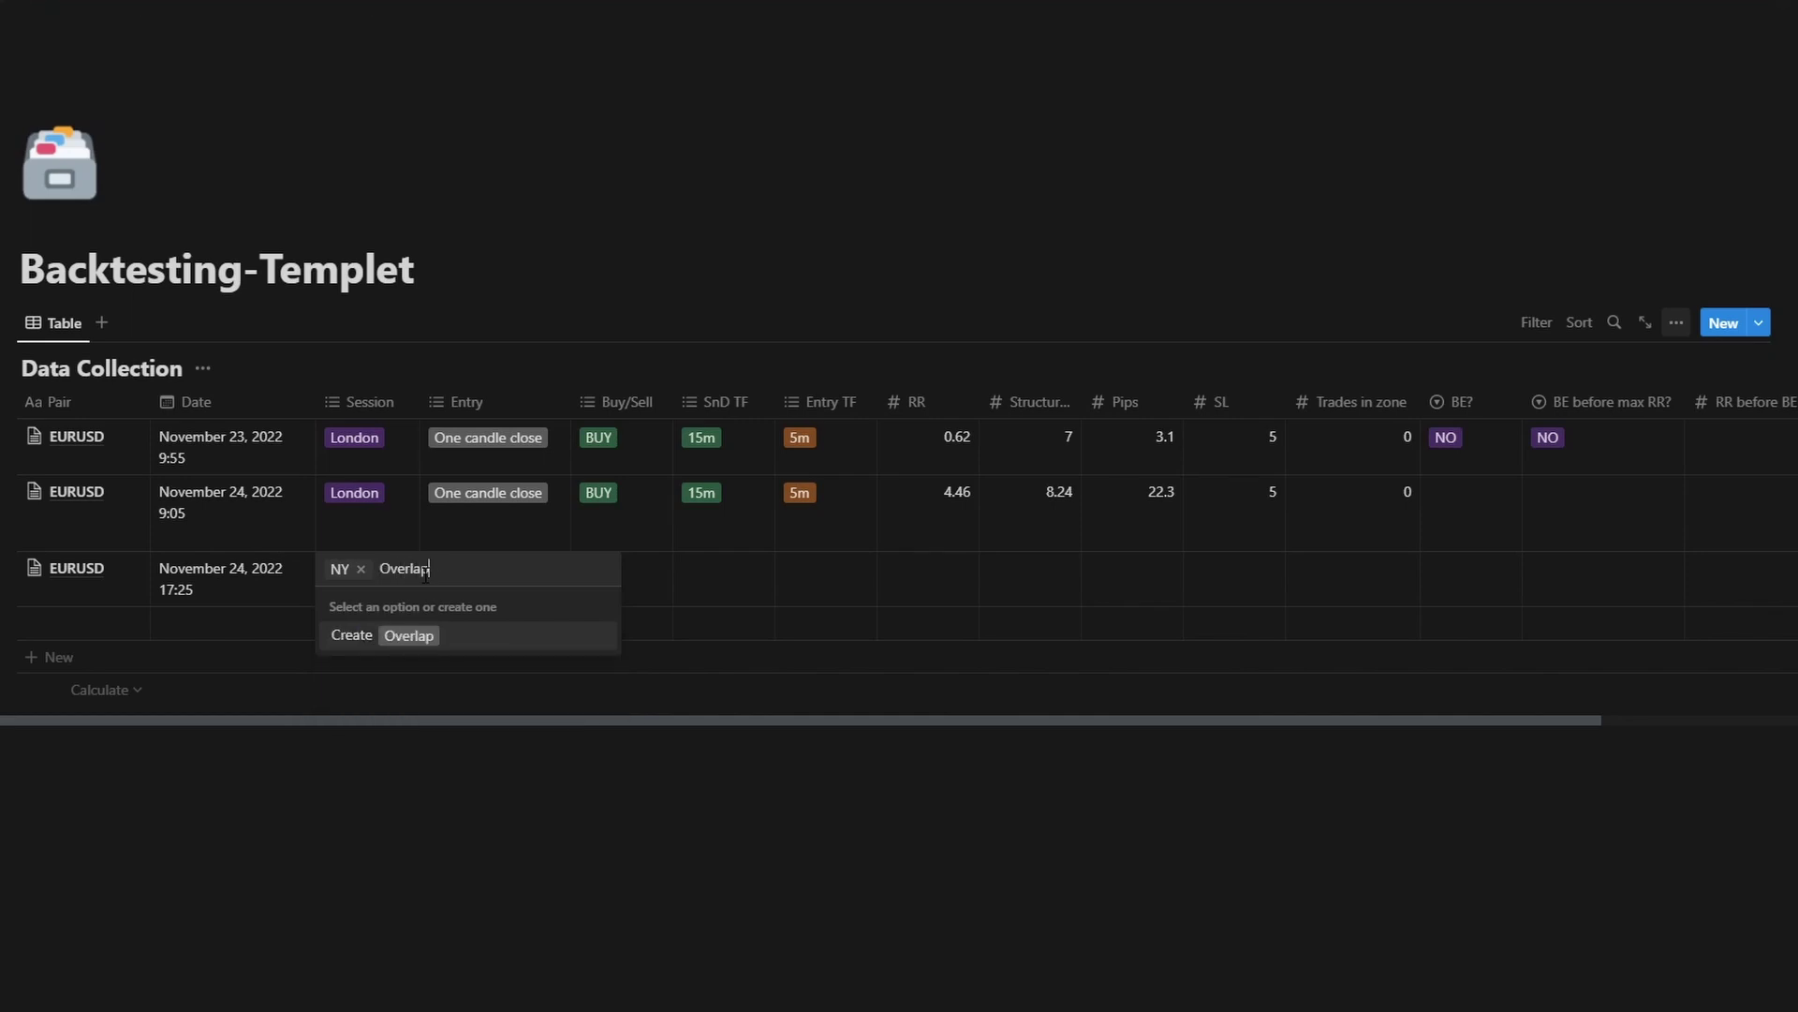
{"action": "key", "text": "Return"}
{"action": "left_click", "coordinate": [604, 722]}
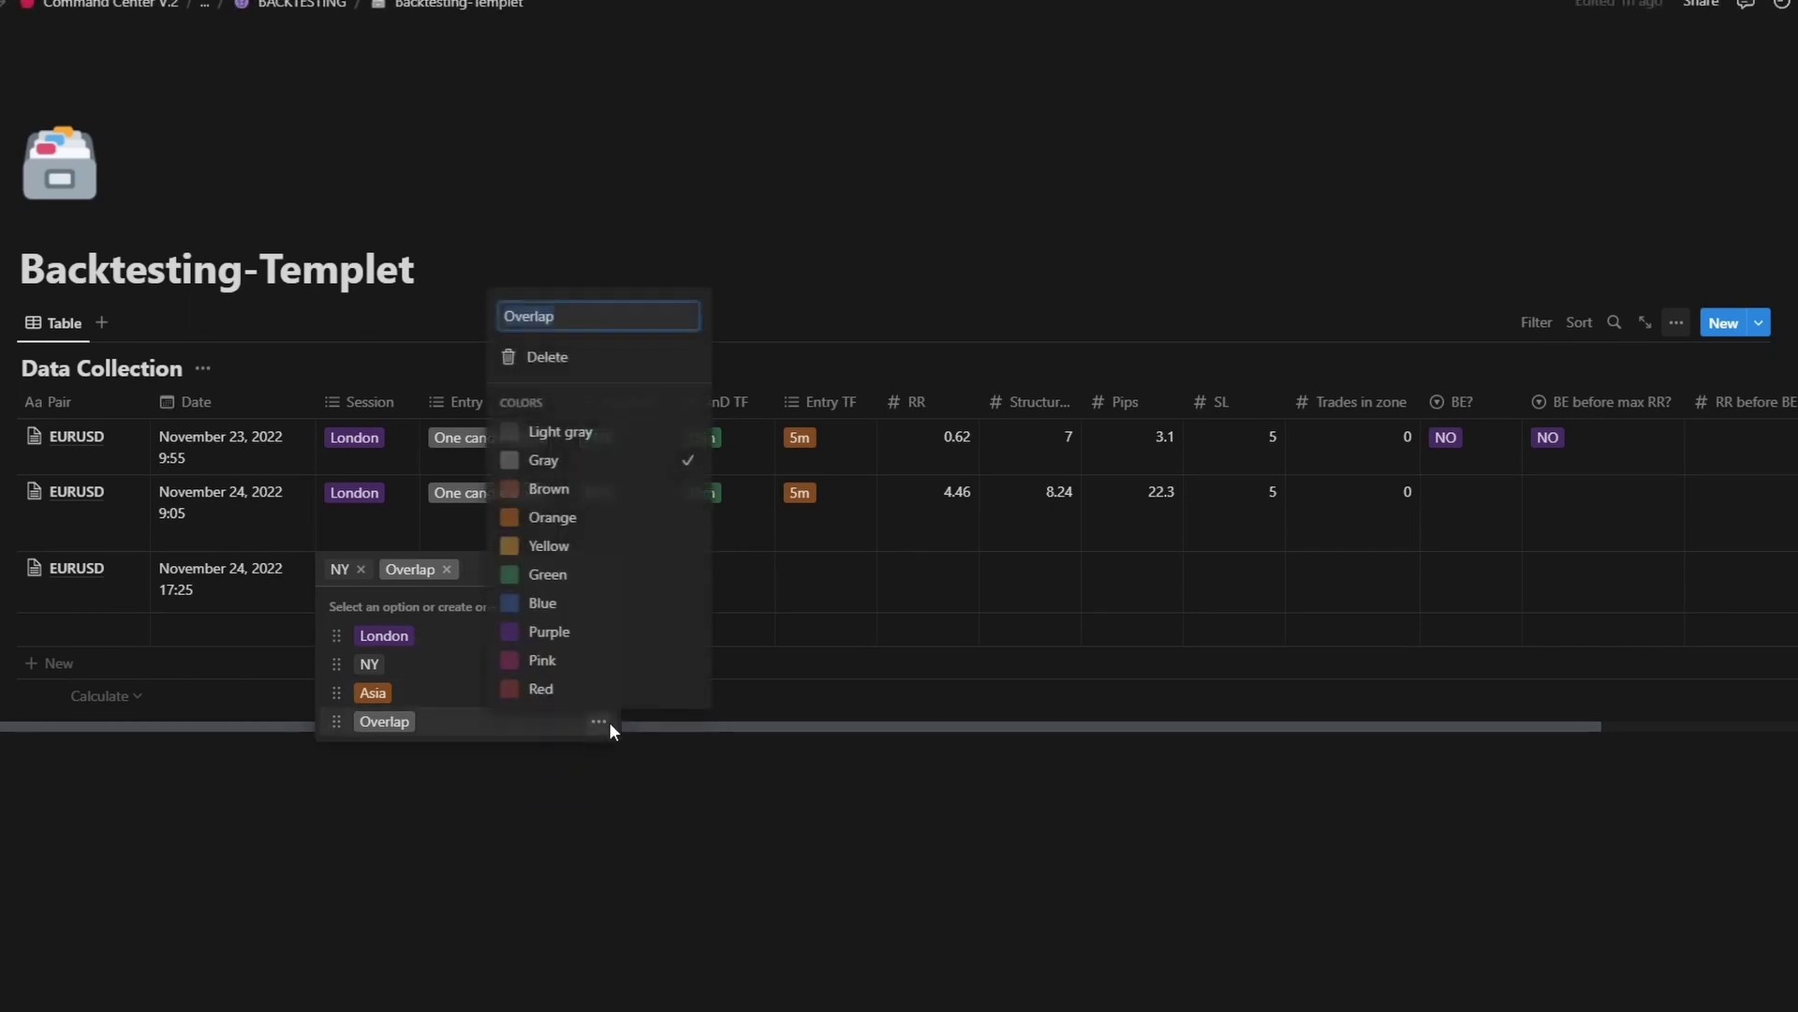
{"action": "left_click", "coordinate": [542, 603]}
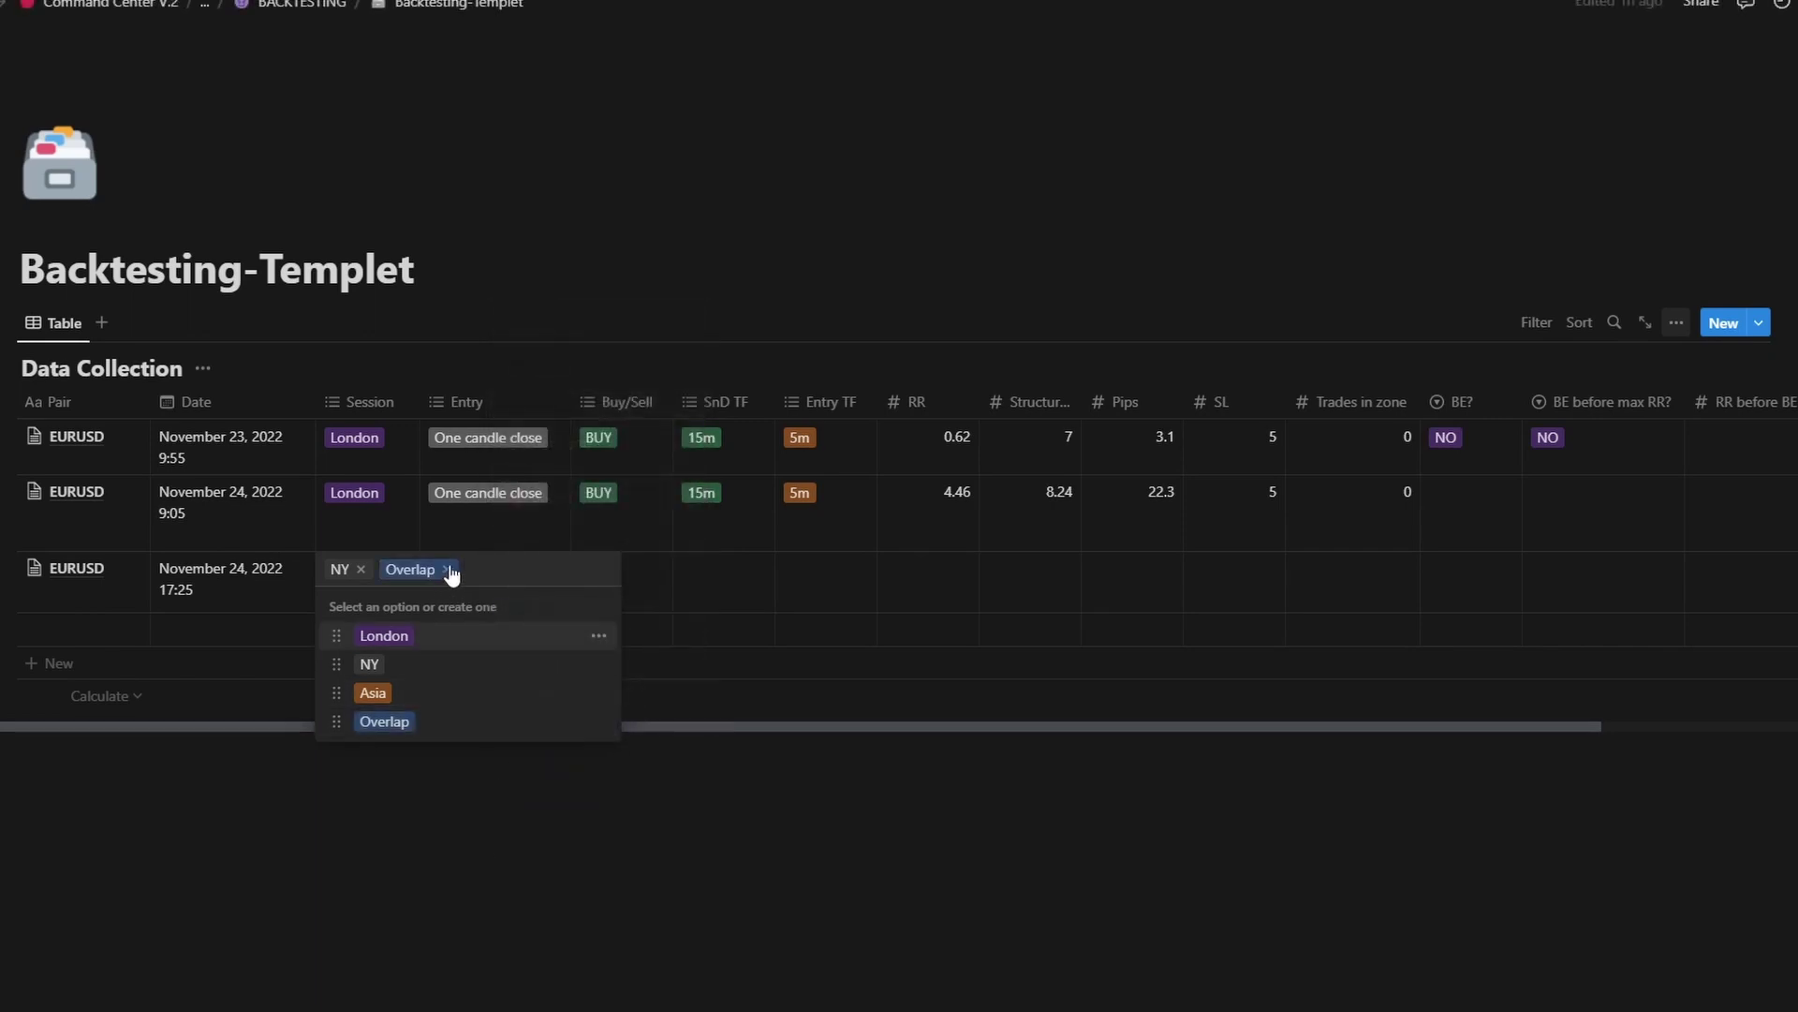
Step: Remove the Overlap tag from the third trade's session and set its Entry to "One candle close"
{"action": "left_click", "coordinate": [448, 570]}
{"action": "key", "text": "Escape"}
{"action": "left_click", "coordinate": [511, 582]}
{"action": "left_click", "coordinate": [537, 635]}
{"action": "key", "text": "Escape"}
Step: Fill in the third trade with BUY, SnD TF 15m, Entry TF 5m and 0 trades in zone
{"action": "left_click", "coordinate": [622, 583]}
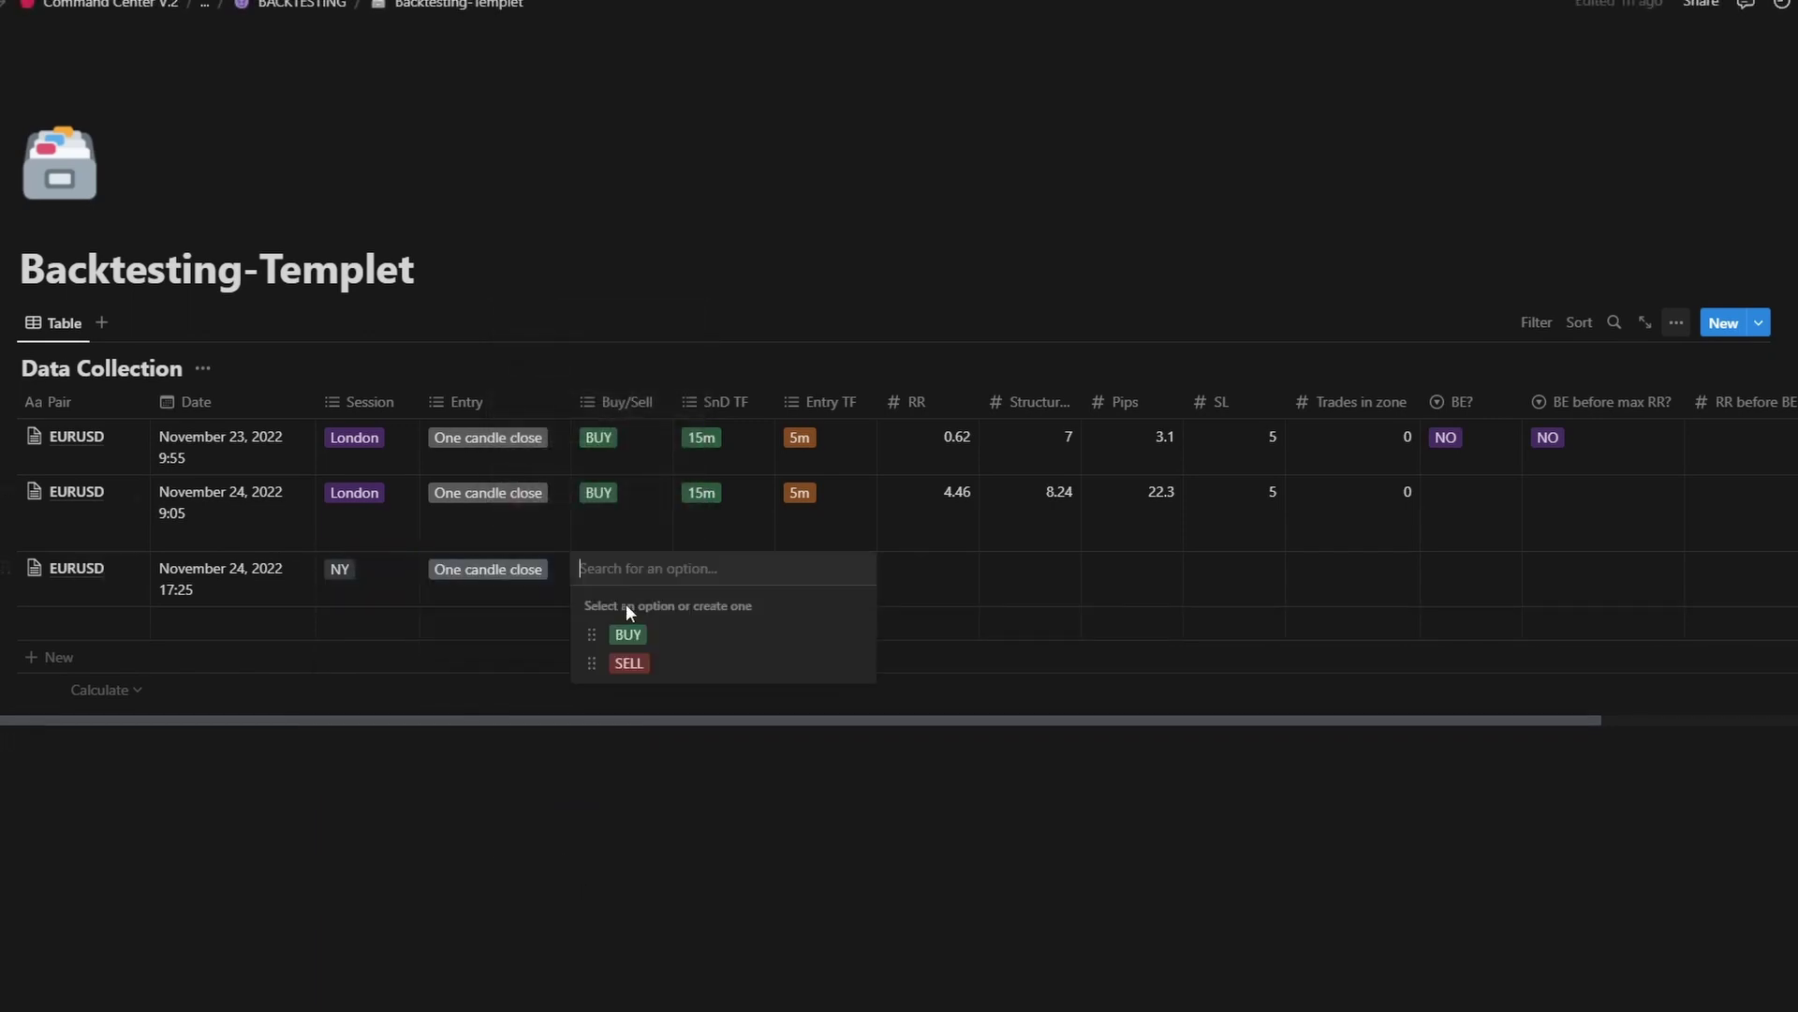
{"action": "left_click", "coordinate": [628, 634]}
{"action": "left_click", "coordinate": [721, 571]}
{"action": "left_click", "coordinate": [731, 721]}
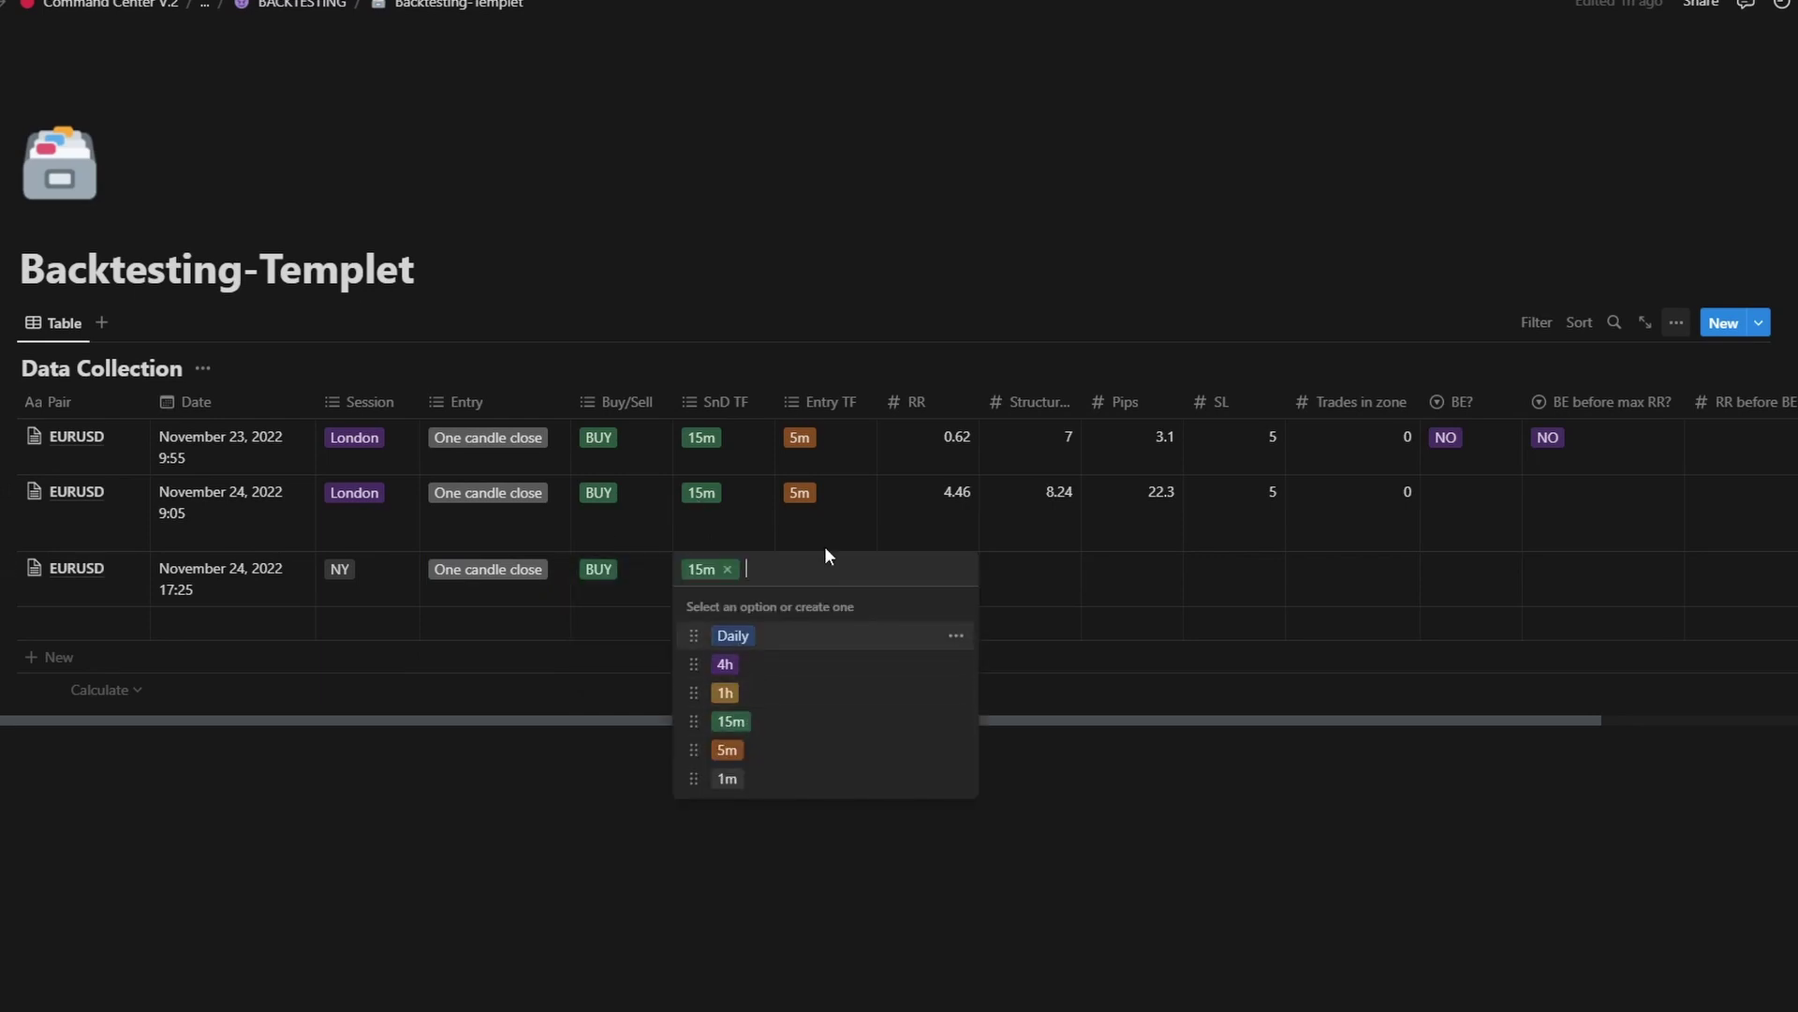
{"action": "left_click", "coordinate": [828, 574]}
{"action": "left_click", "coordinate": [834, 749]}
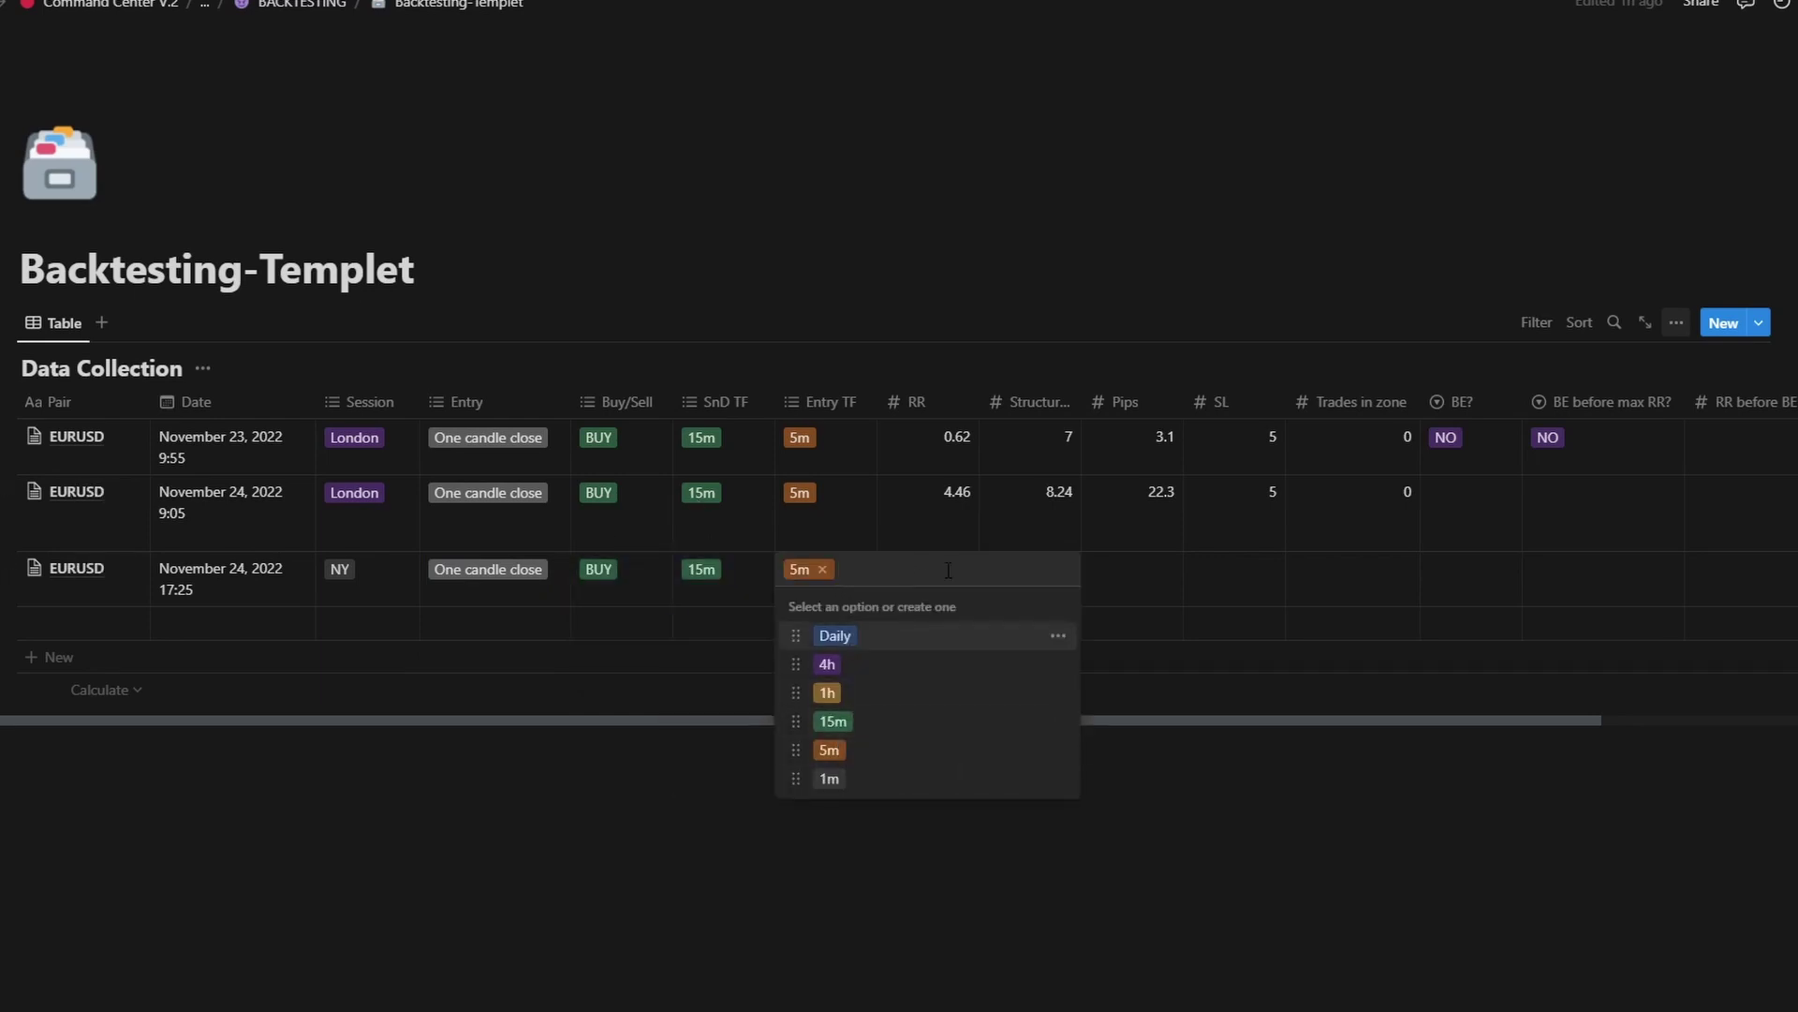
{"action": "left_click", "coordinate": [1358, 565]}
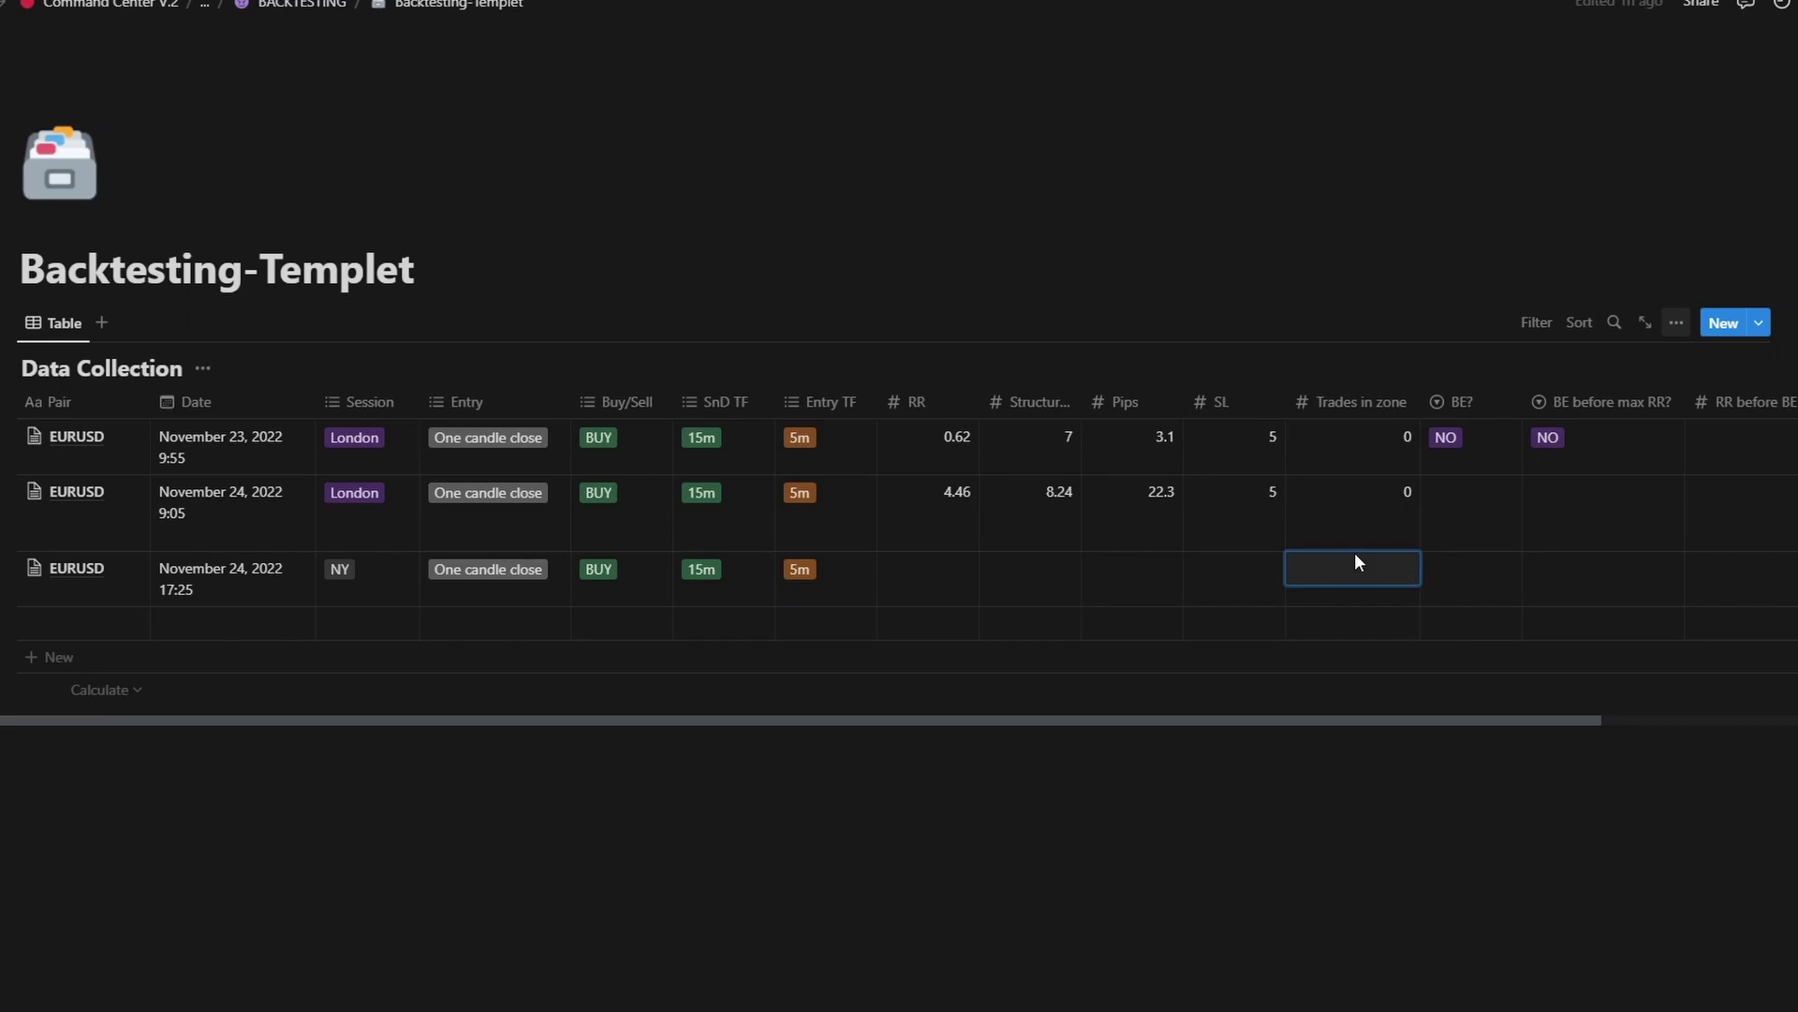
{"action": "type", "text": "0"}
Step: Switch to the TradingView chart and extend the 17:25 long position's end on November 24 past the 21:00 high
{"action": "key", "text": "alt+Tab"}
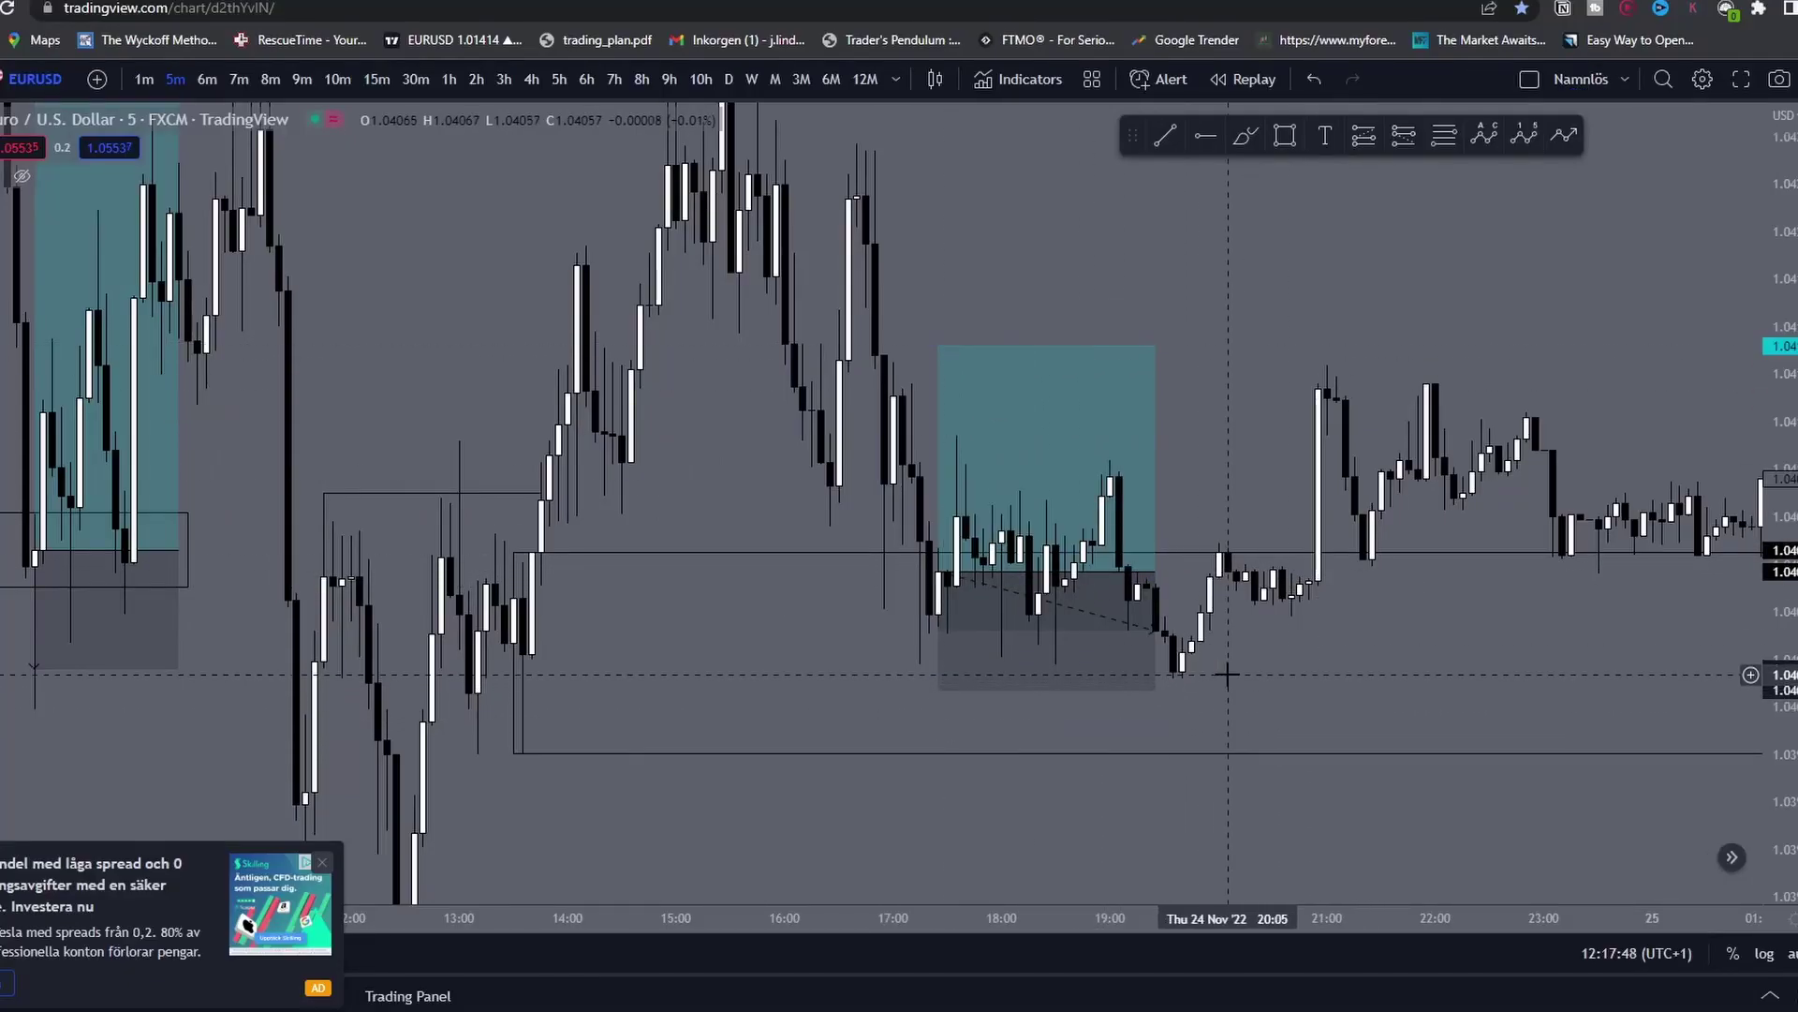
{"action": "scroll", "coordinate": [1062, 649], "scroll_direction": "down", "scroll_amount": 3}
{"action": "left_click_drag", "start_coordinate": [974, 554], "coordinate": [1041, 556]}
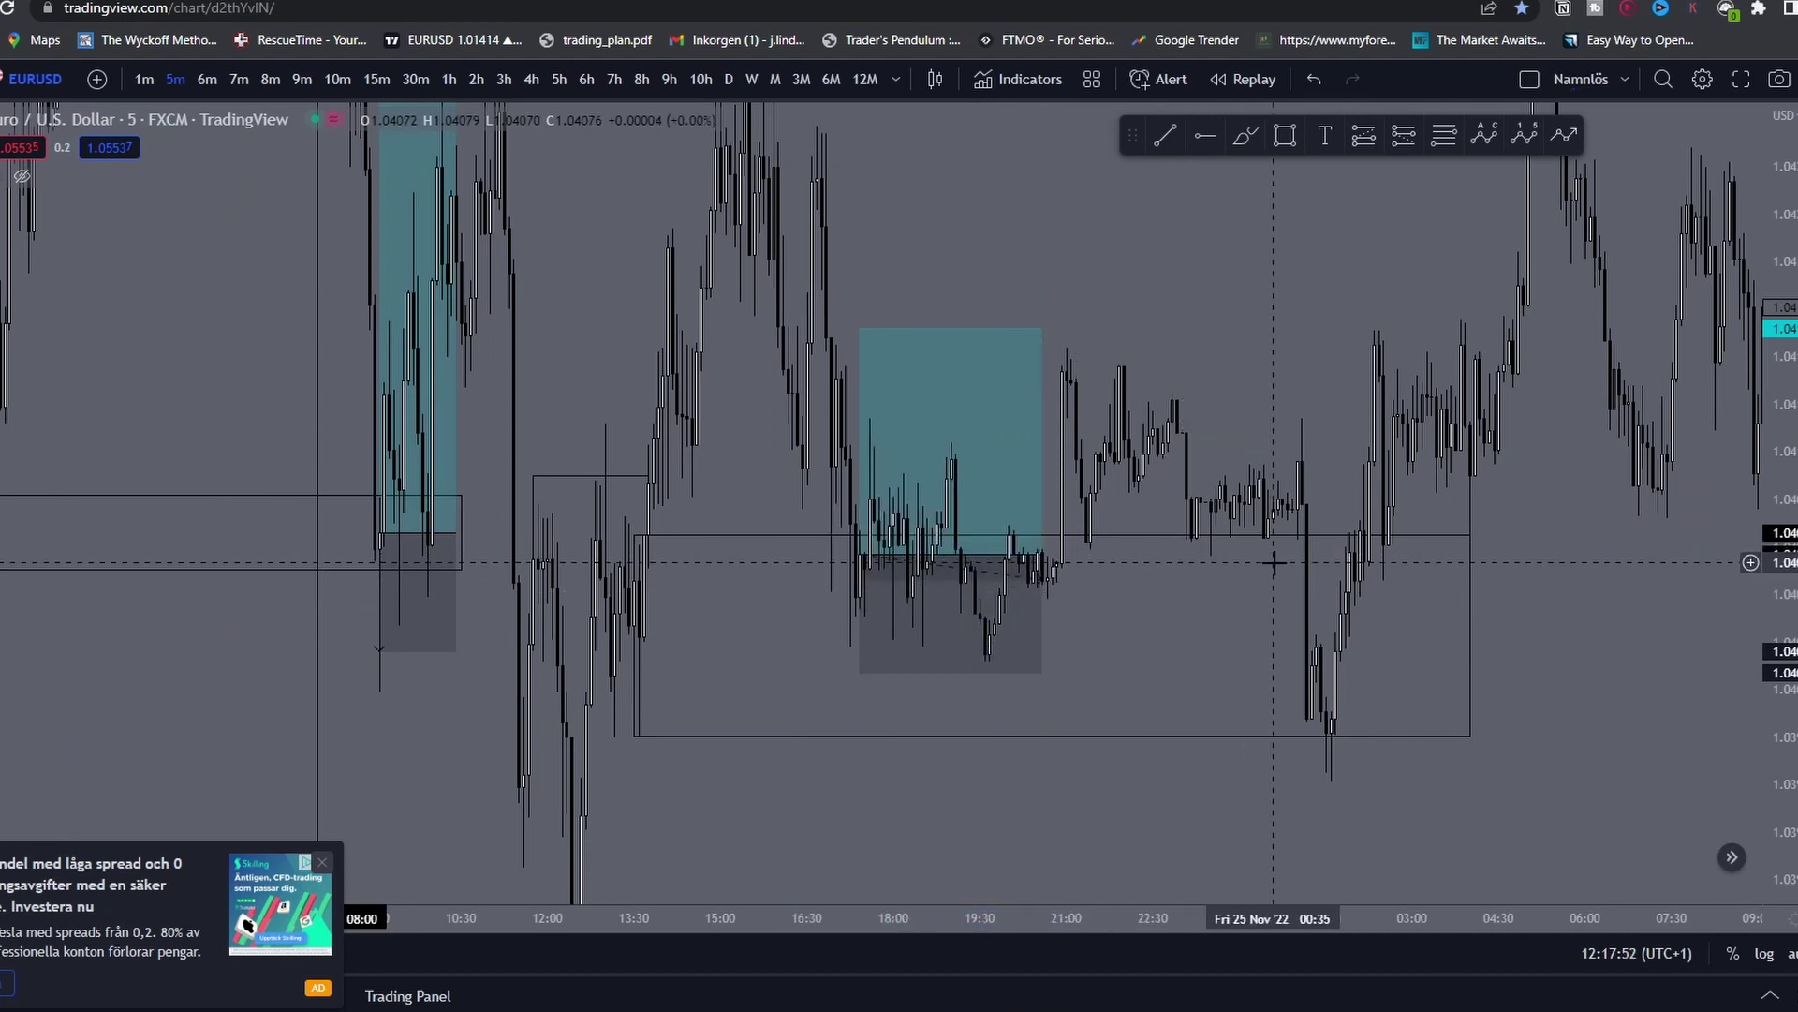
{"action": "left_click_drag", "start_coordinate": [1197, 511], "coordinate": [1135, 521]}
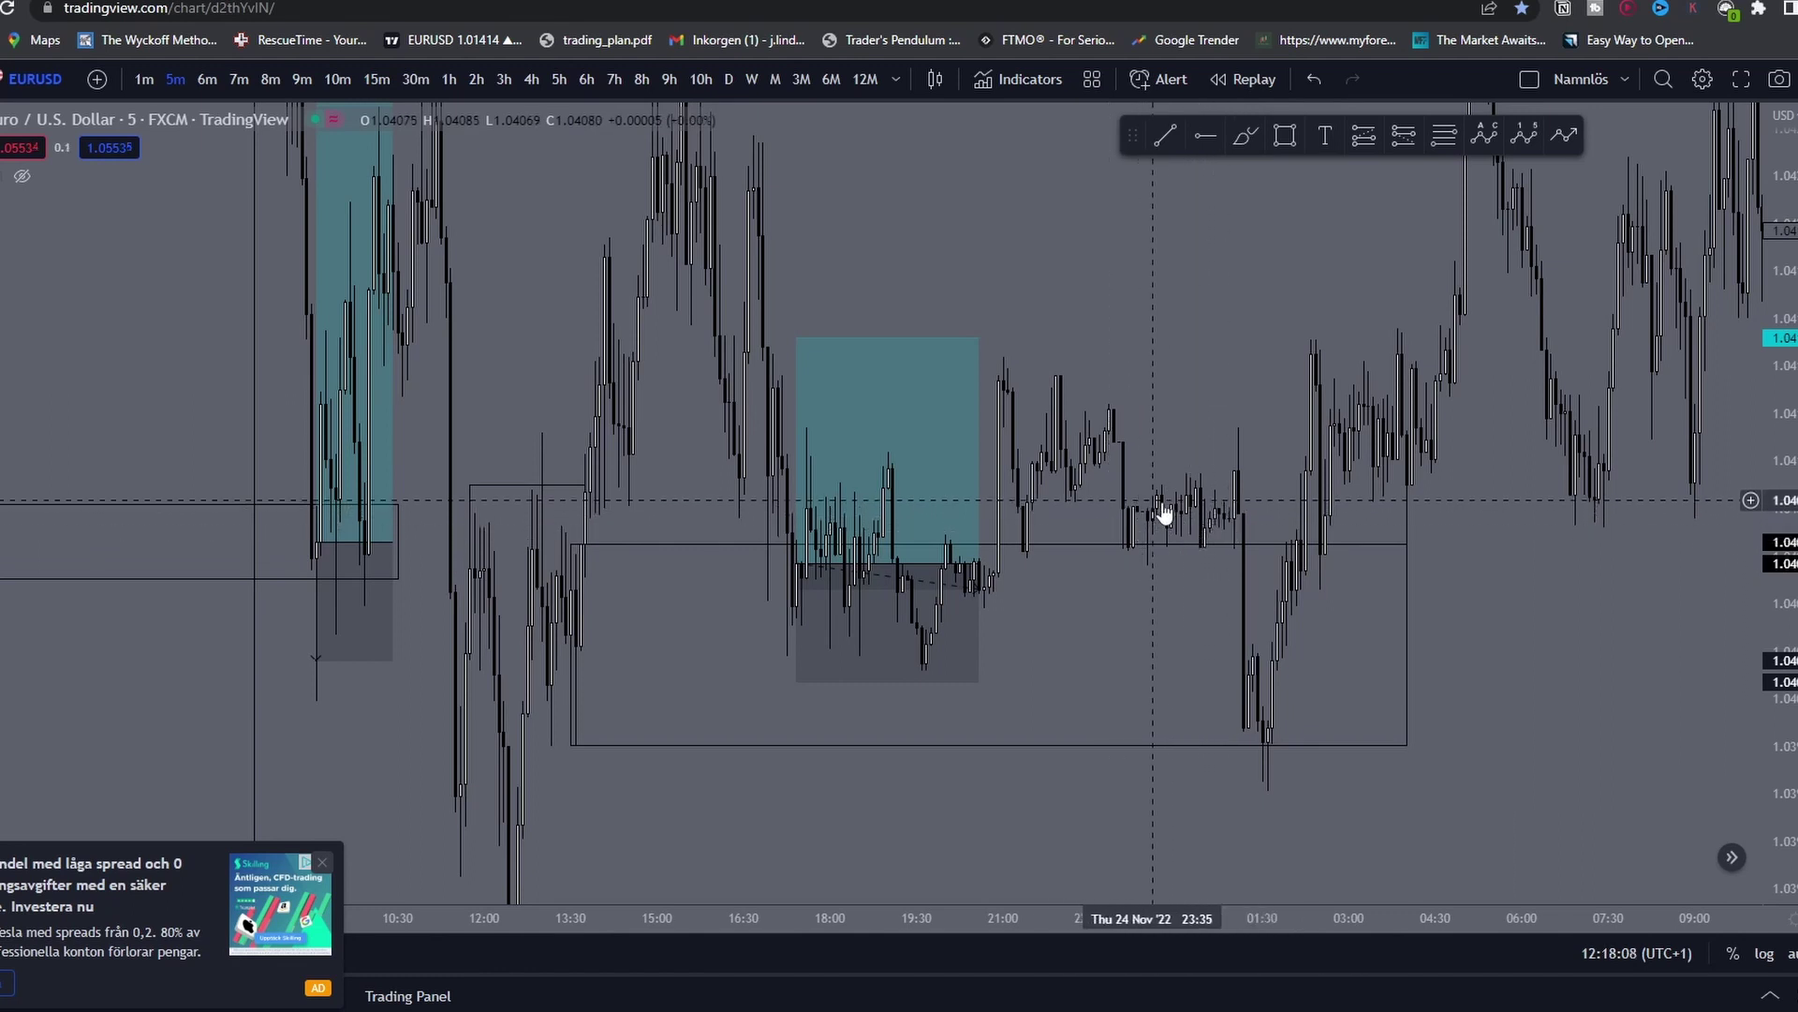
{"action": "left_click_drag", "start_coordinate": [979, 564], "coordinate": [1114, 599]}
{"action": "left_click", "coordinate": [1126, 572]}
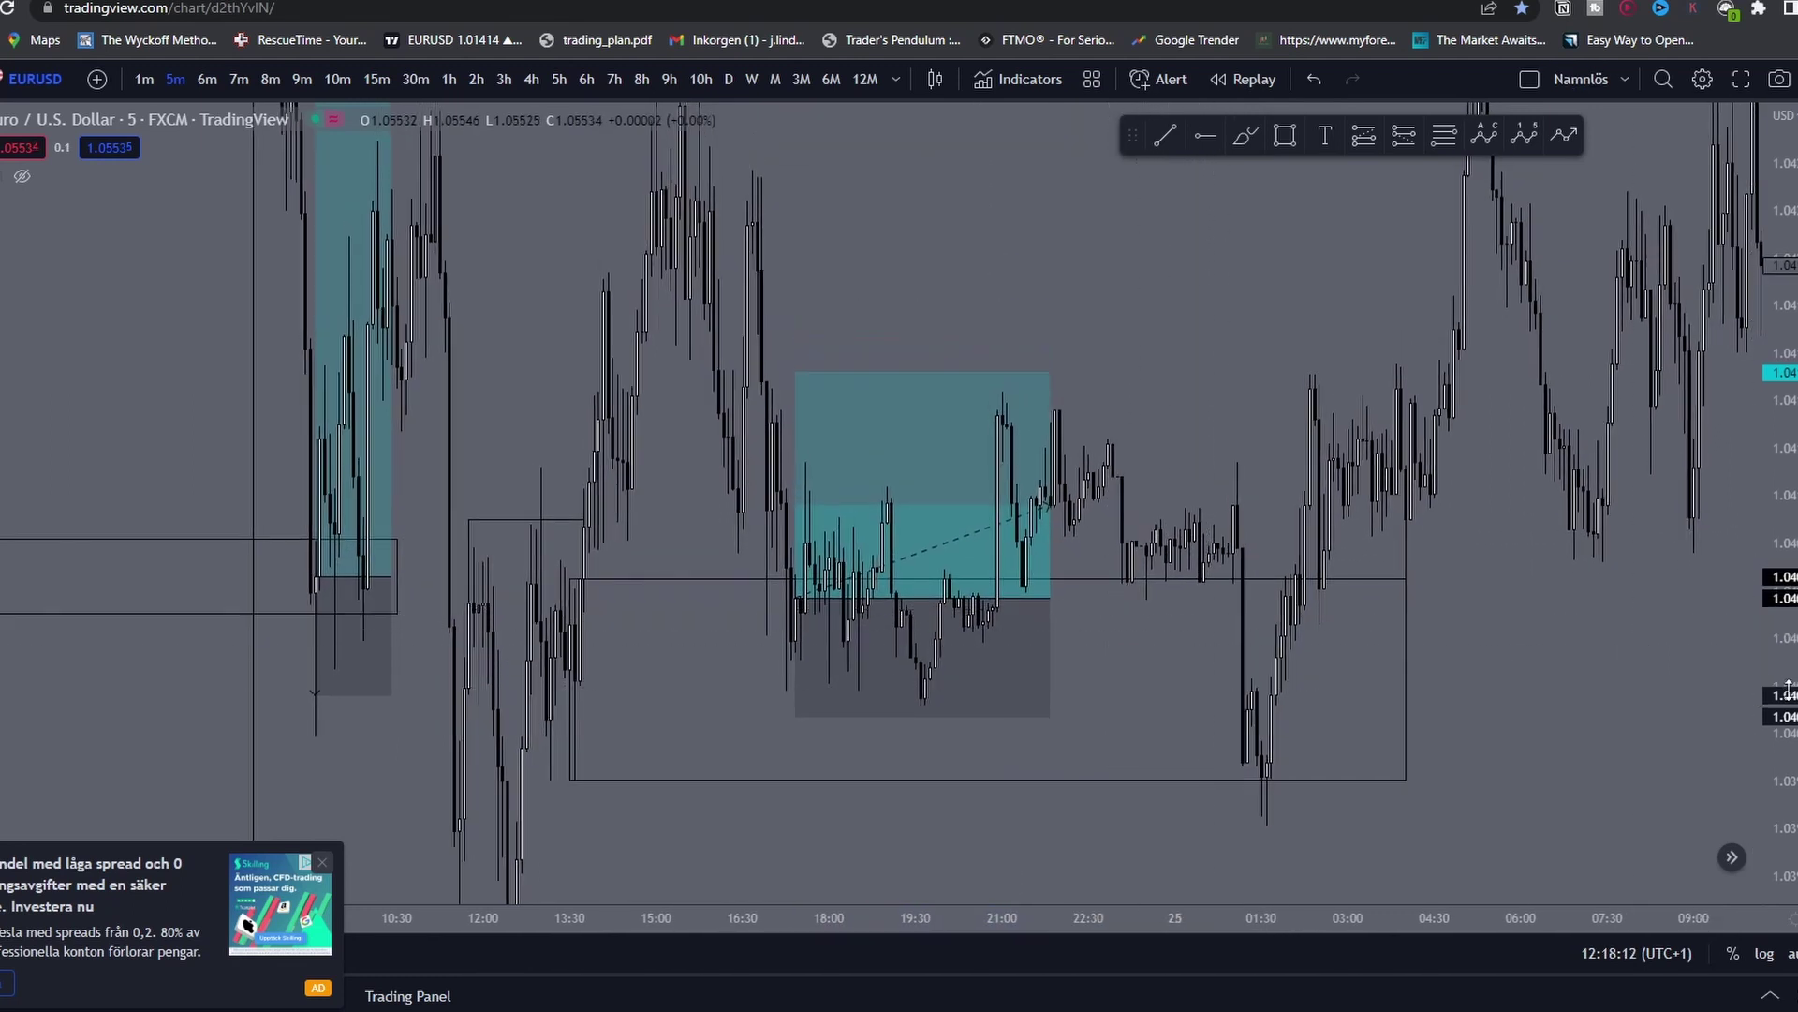
Step: Lower the 17:25 long position's target to the swing high near 21:00, about 8.7 pips from entry
{"action": "left_click_drag", "start_coordinate": [1780, 646], "coordinate": [1779, 547]}
{"action": "scroll", "coordinate": [1196, 662], "scroll_direction": "up", "scroll_amount": 1}
{"action": "left_click_drag", "start_coordinate": [1192, 662], "coordinate": [1187, 659]}
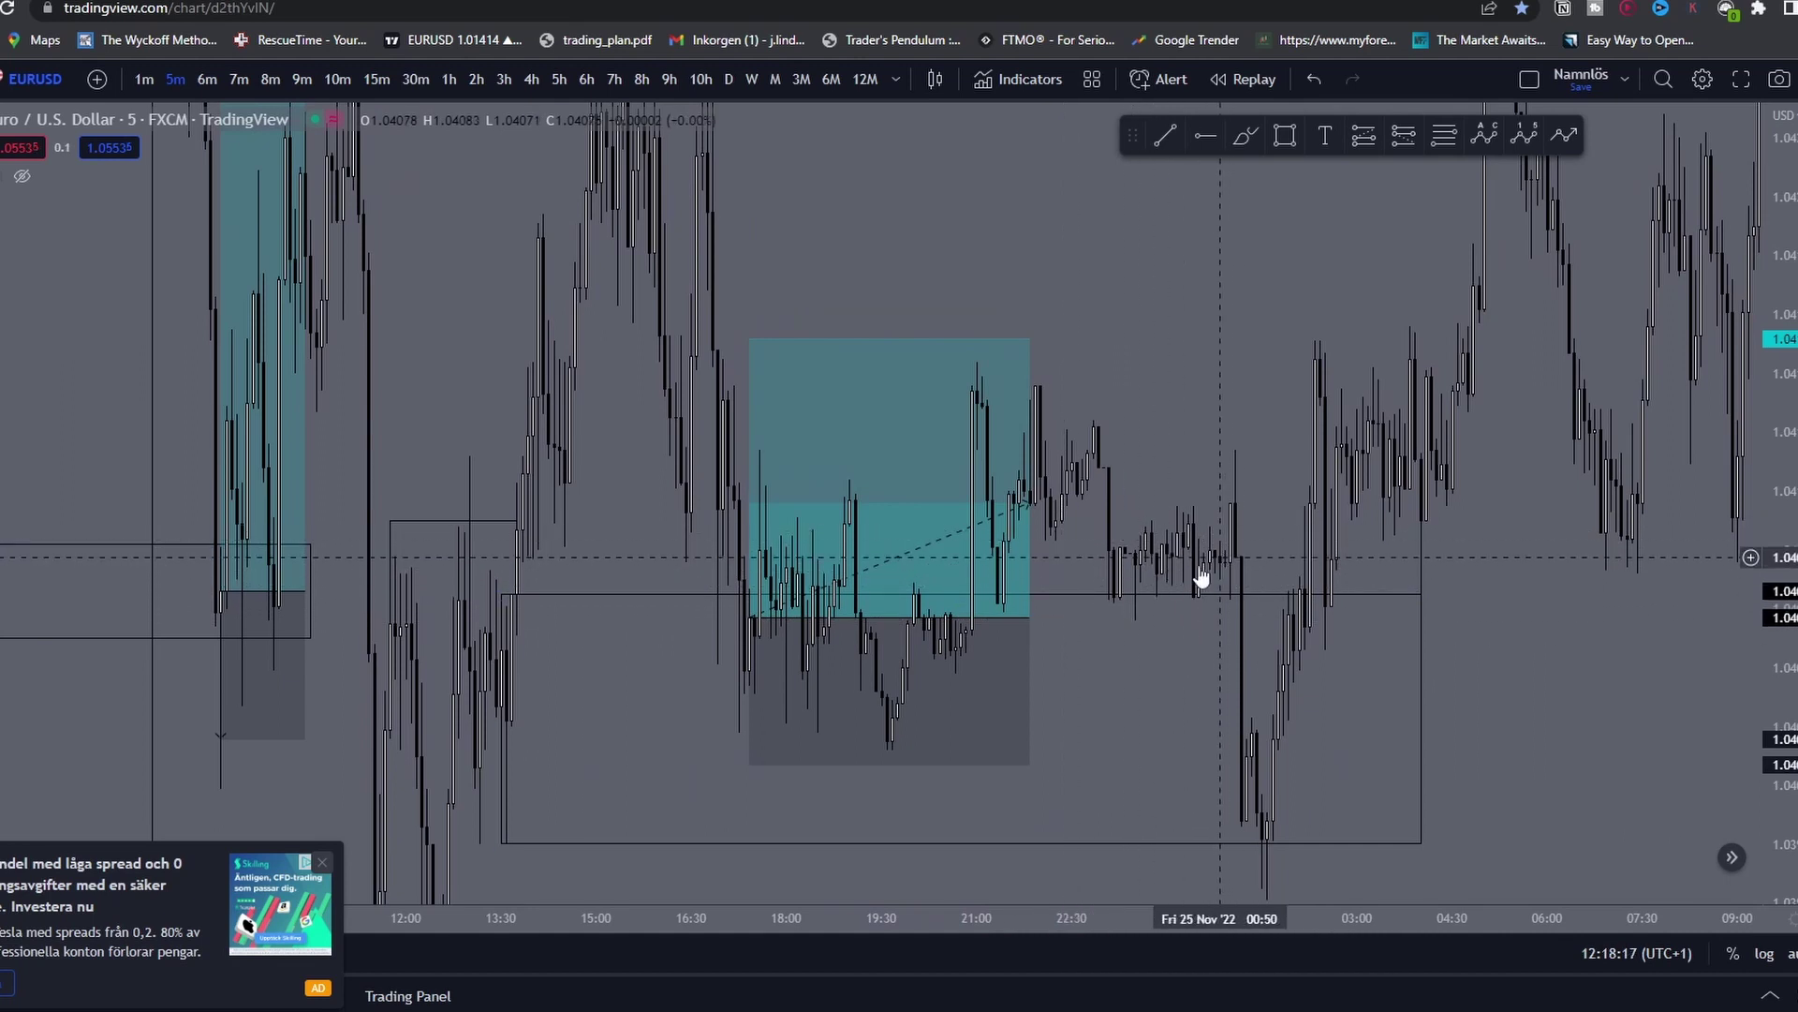
{"action": "left_click_drag", "start_coordinate": [749, 339], "coordinate": [986, 363]}
{"action": "left_click", "coordinate": [1175, 664]}
{"action": "scroll", "coordinate": [1174, 664], "scroll_direction": "up", "scroll_amount": 1}
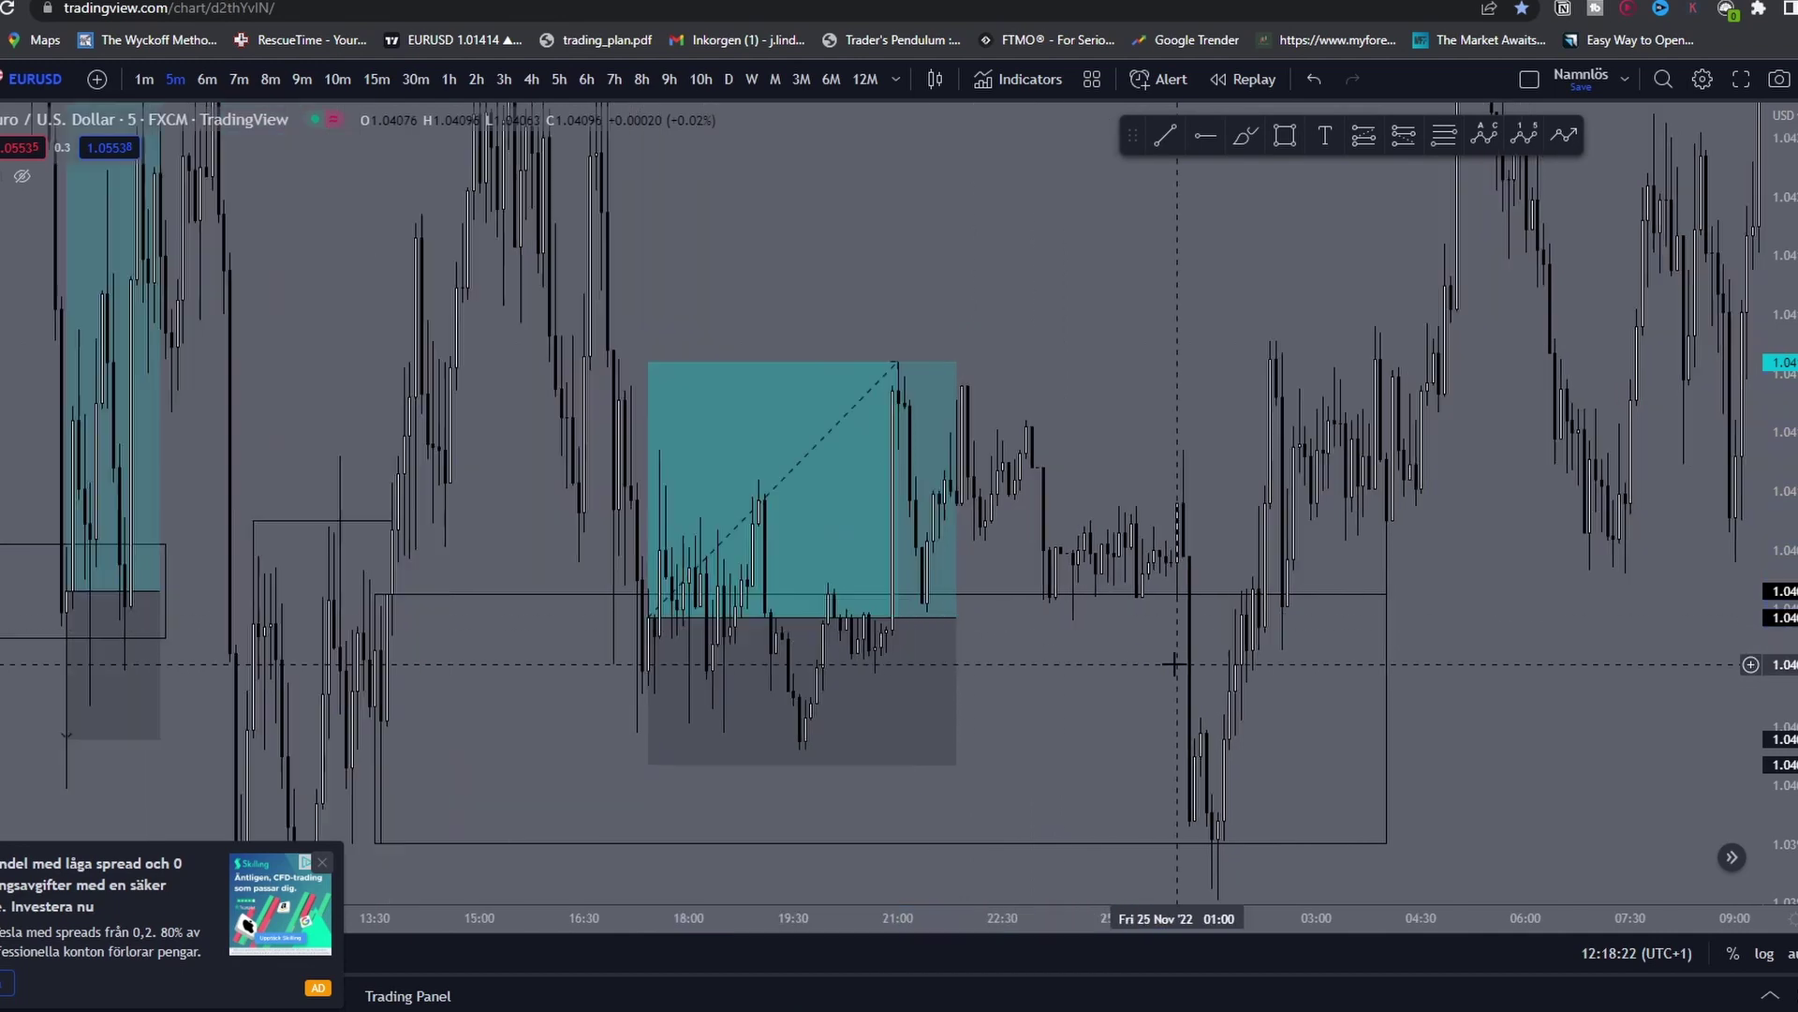
{"action": "left_click", "coordinate": [937, 665]}
Step: Switch to the Notion backtesting table and enter an RR of 1.74 and 8.7 pips for the third trade
{"action": "key", "text": "alt+Tab"}
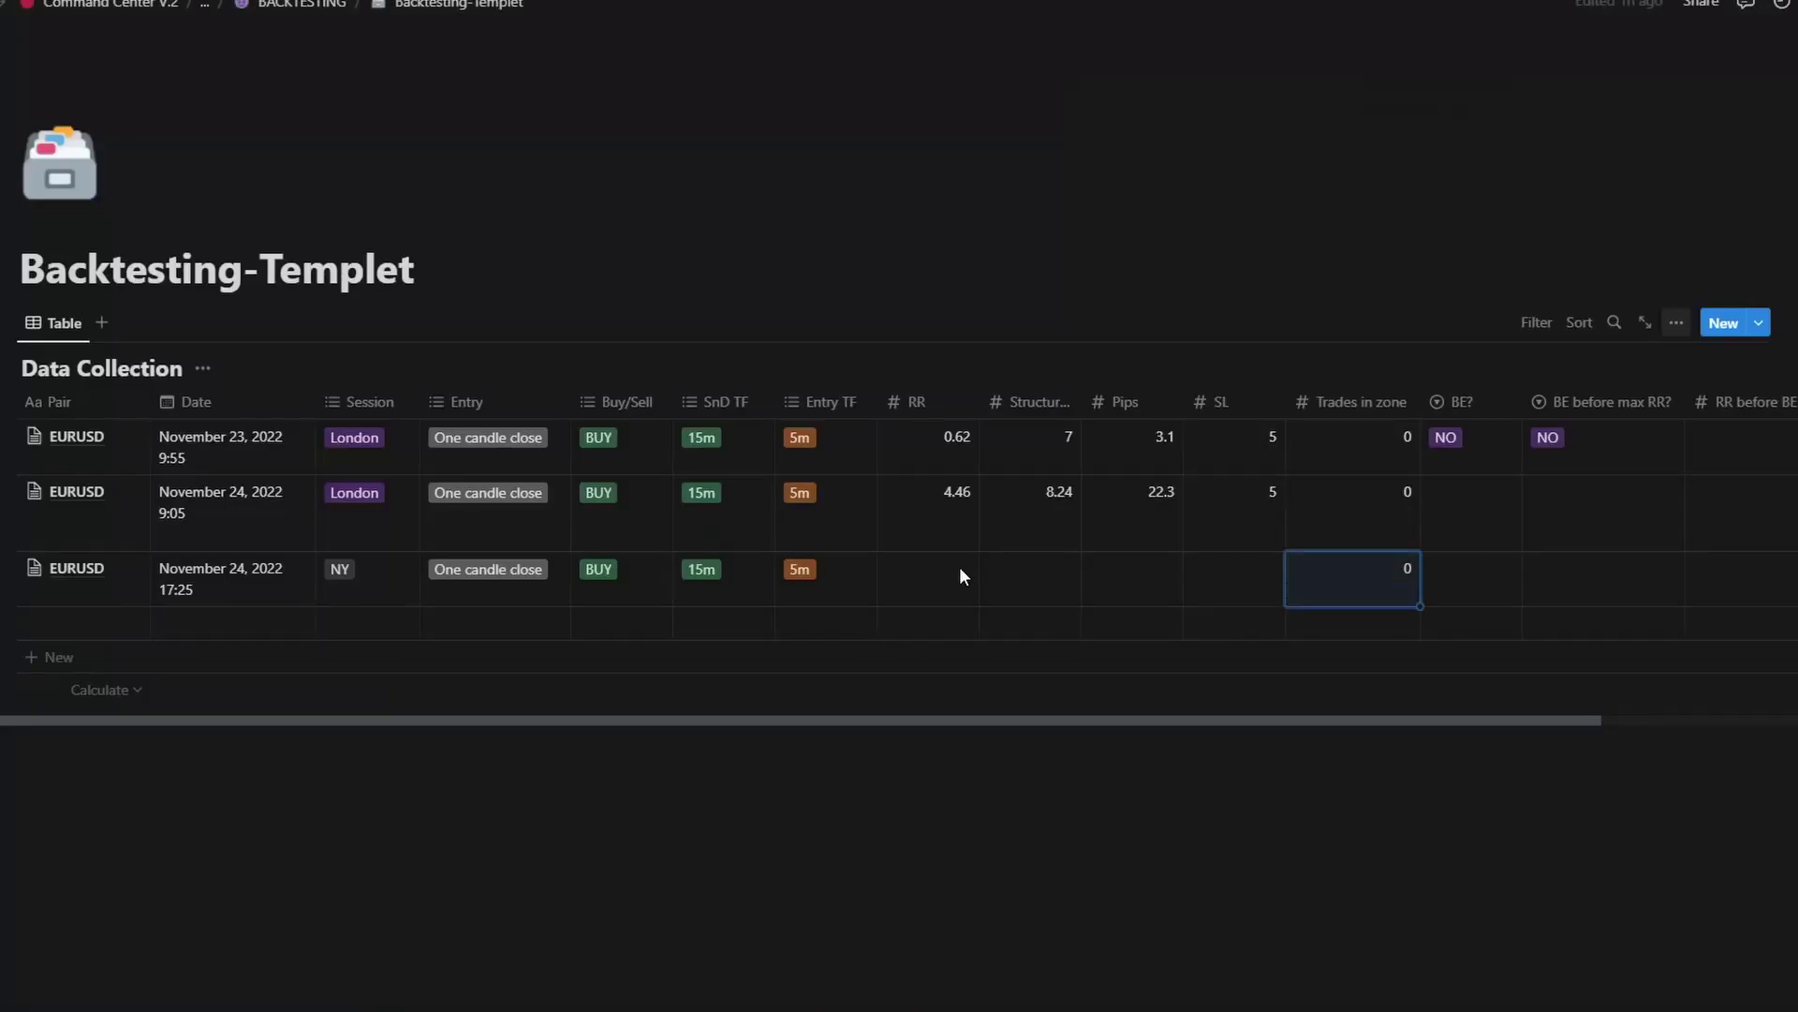
{"action": "left_click", "coordinate": [959, 566]}
{"action": "type", "text": "1."}
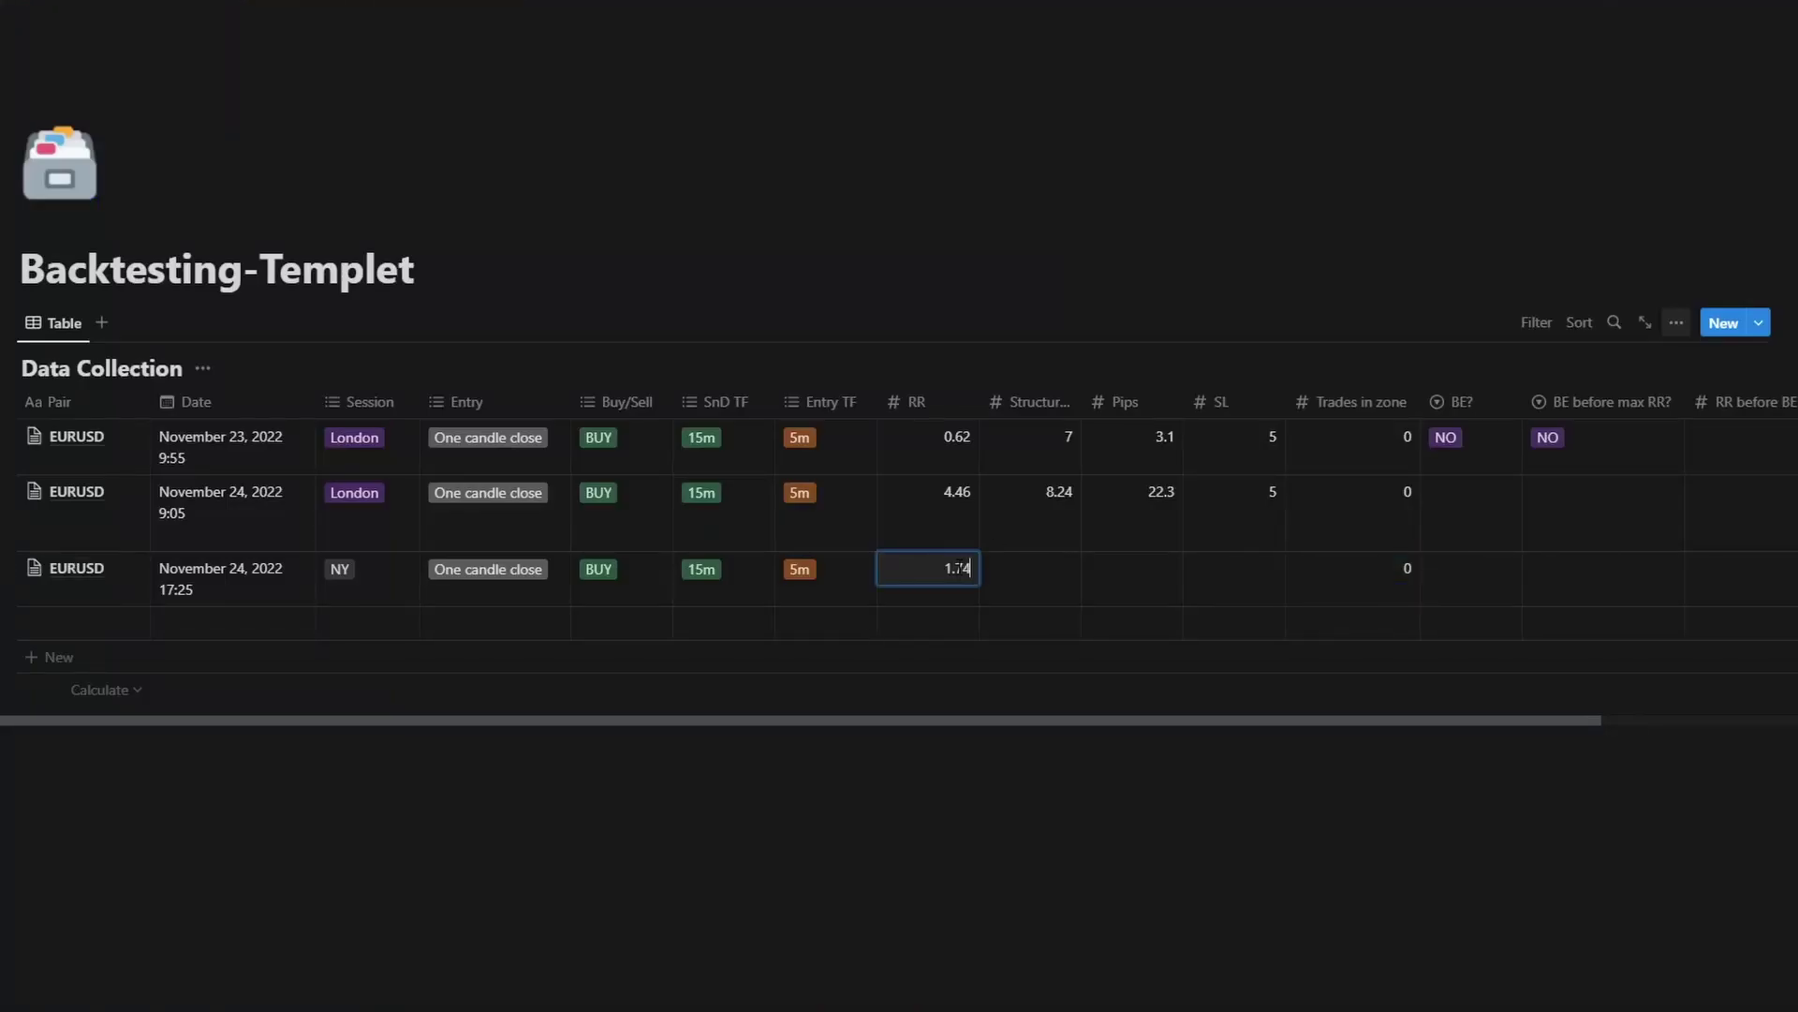
{"action": "type", "text": "74"}
{"action": "key", "text": "Tab"}
{"action": "key", "text": "Tab"}
{"action": "key", "text": "alt+Tab"}
{"action": "key", "text": "alt+Tab"}
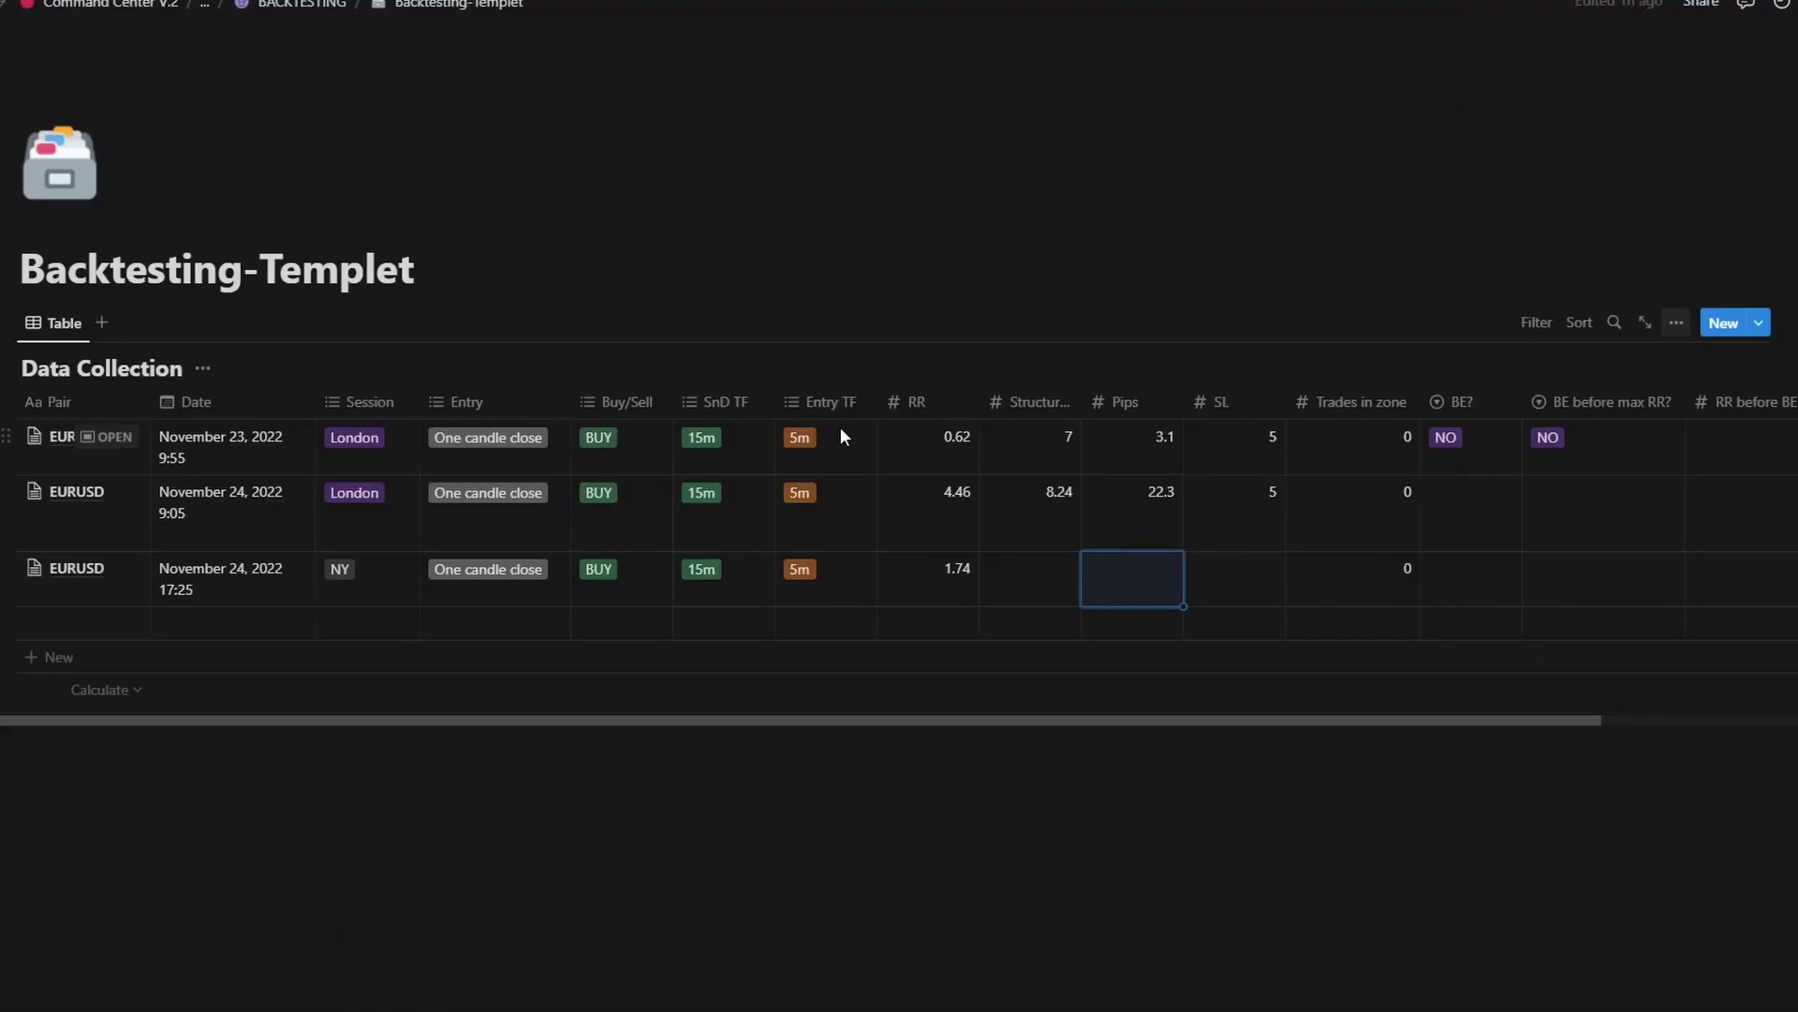
{"action": "type", "text": "6.3"}
Step: Switch to the TradingView chart and raise the 17:25 long position's target to the horizontal structure-high line
{"action": "key", "text": "alt+Tab"}
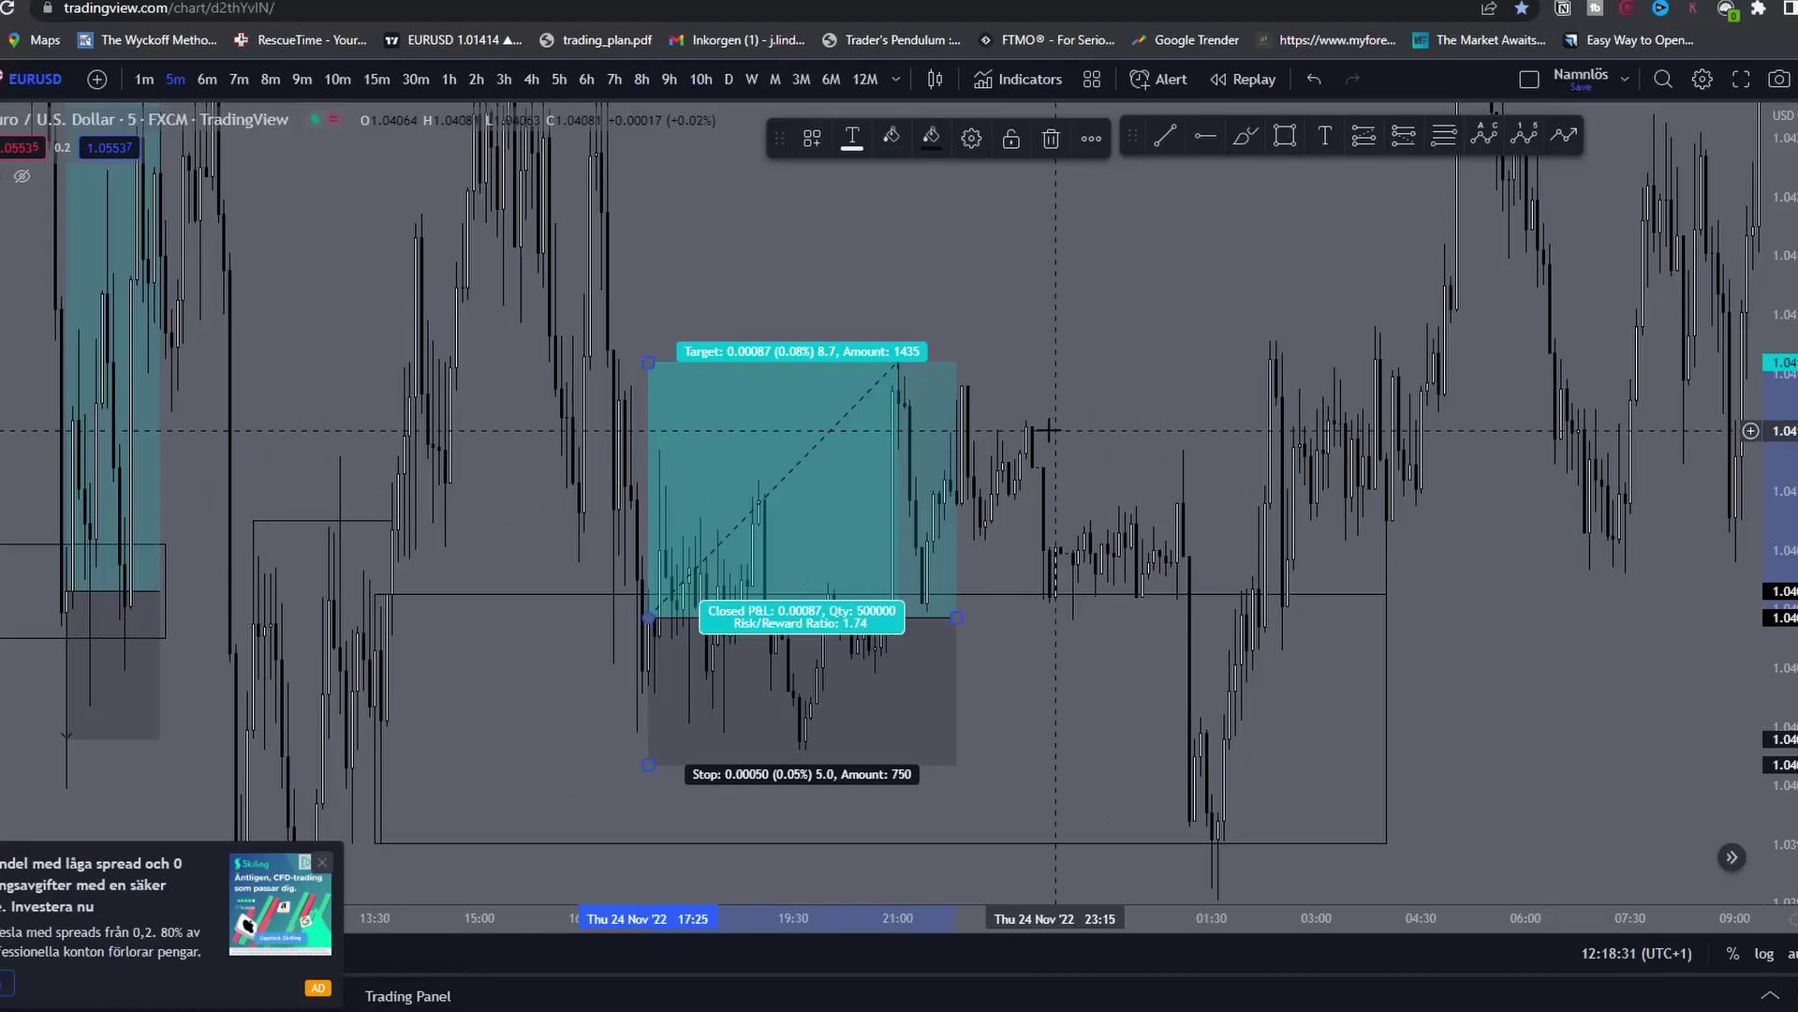
{"action": "scroll", "coordinate": [1222, 520], "scroll_direction": "down", "scroll_amount": 3}
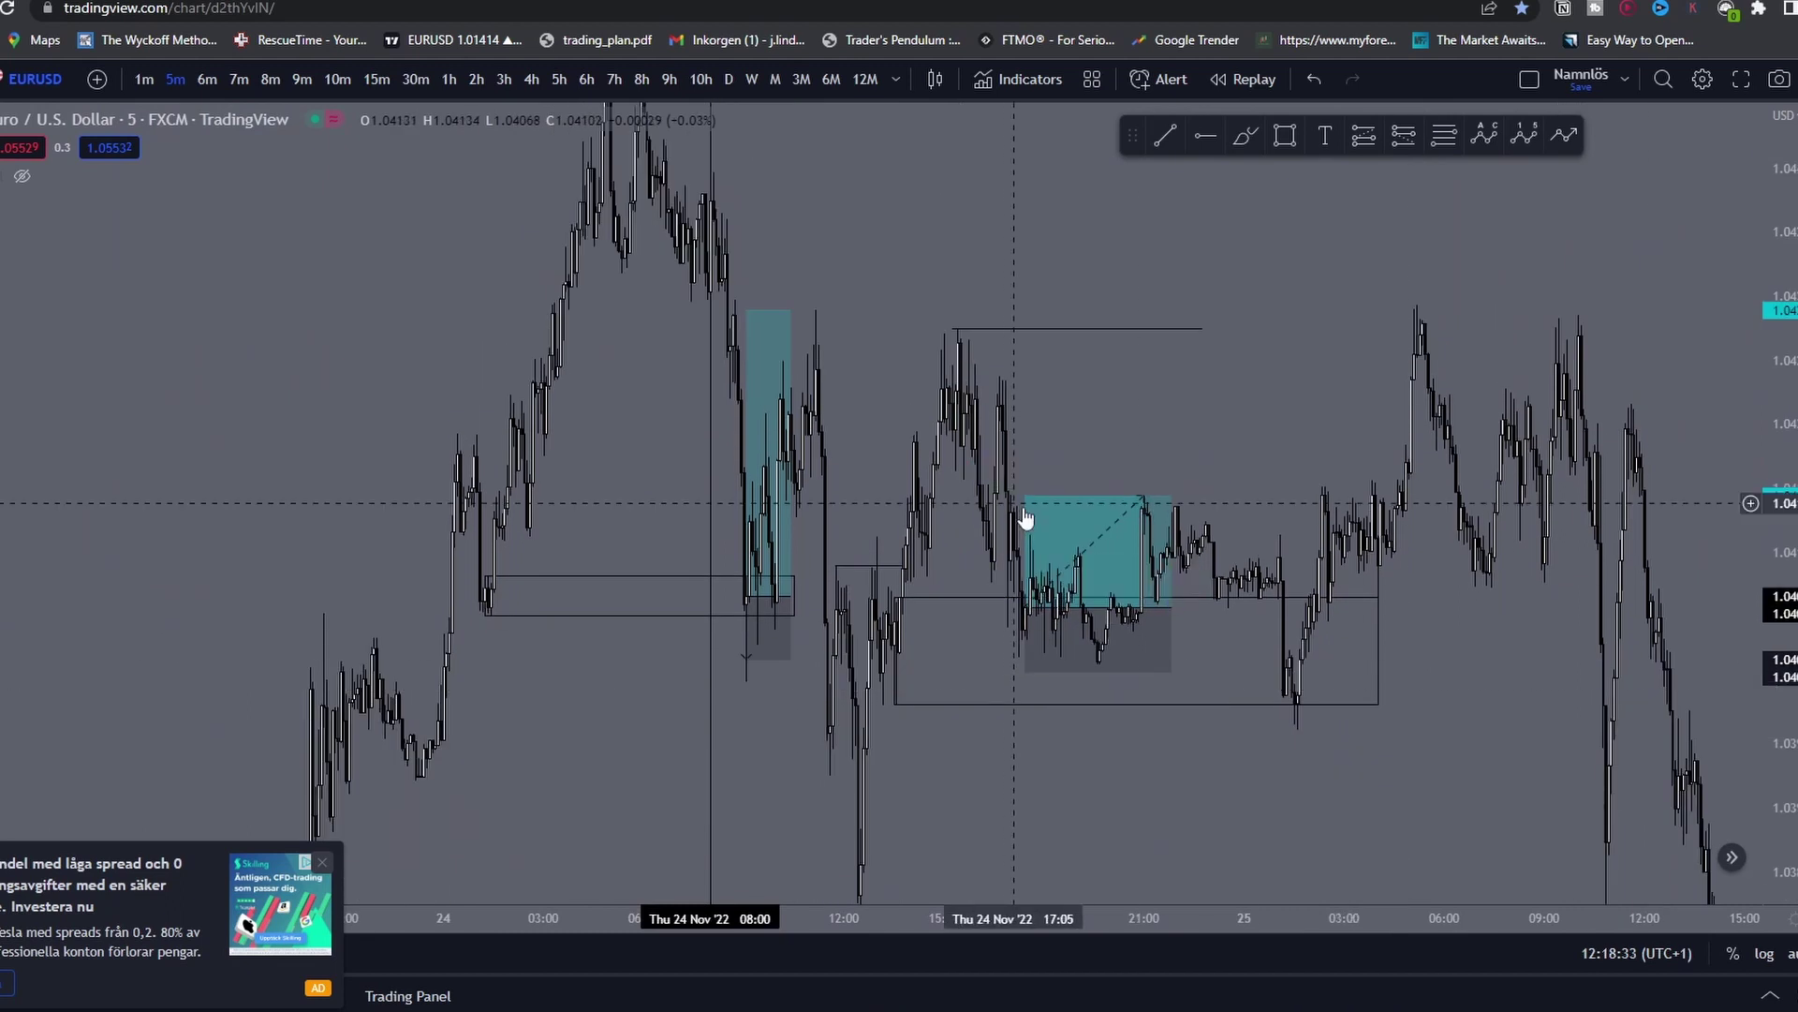
{"action": "left_click_drag", "start_coordinate": [1024, 490], "coordinate": [984, 328]}
Step: Switch to the Notion table and enter 4.36 in the third trade's Structure column and 5 as its SL
{"action": "key", "text": "alt+Tab"}
{"action": "left_click", "coordinate": [1043, 566]}
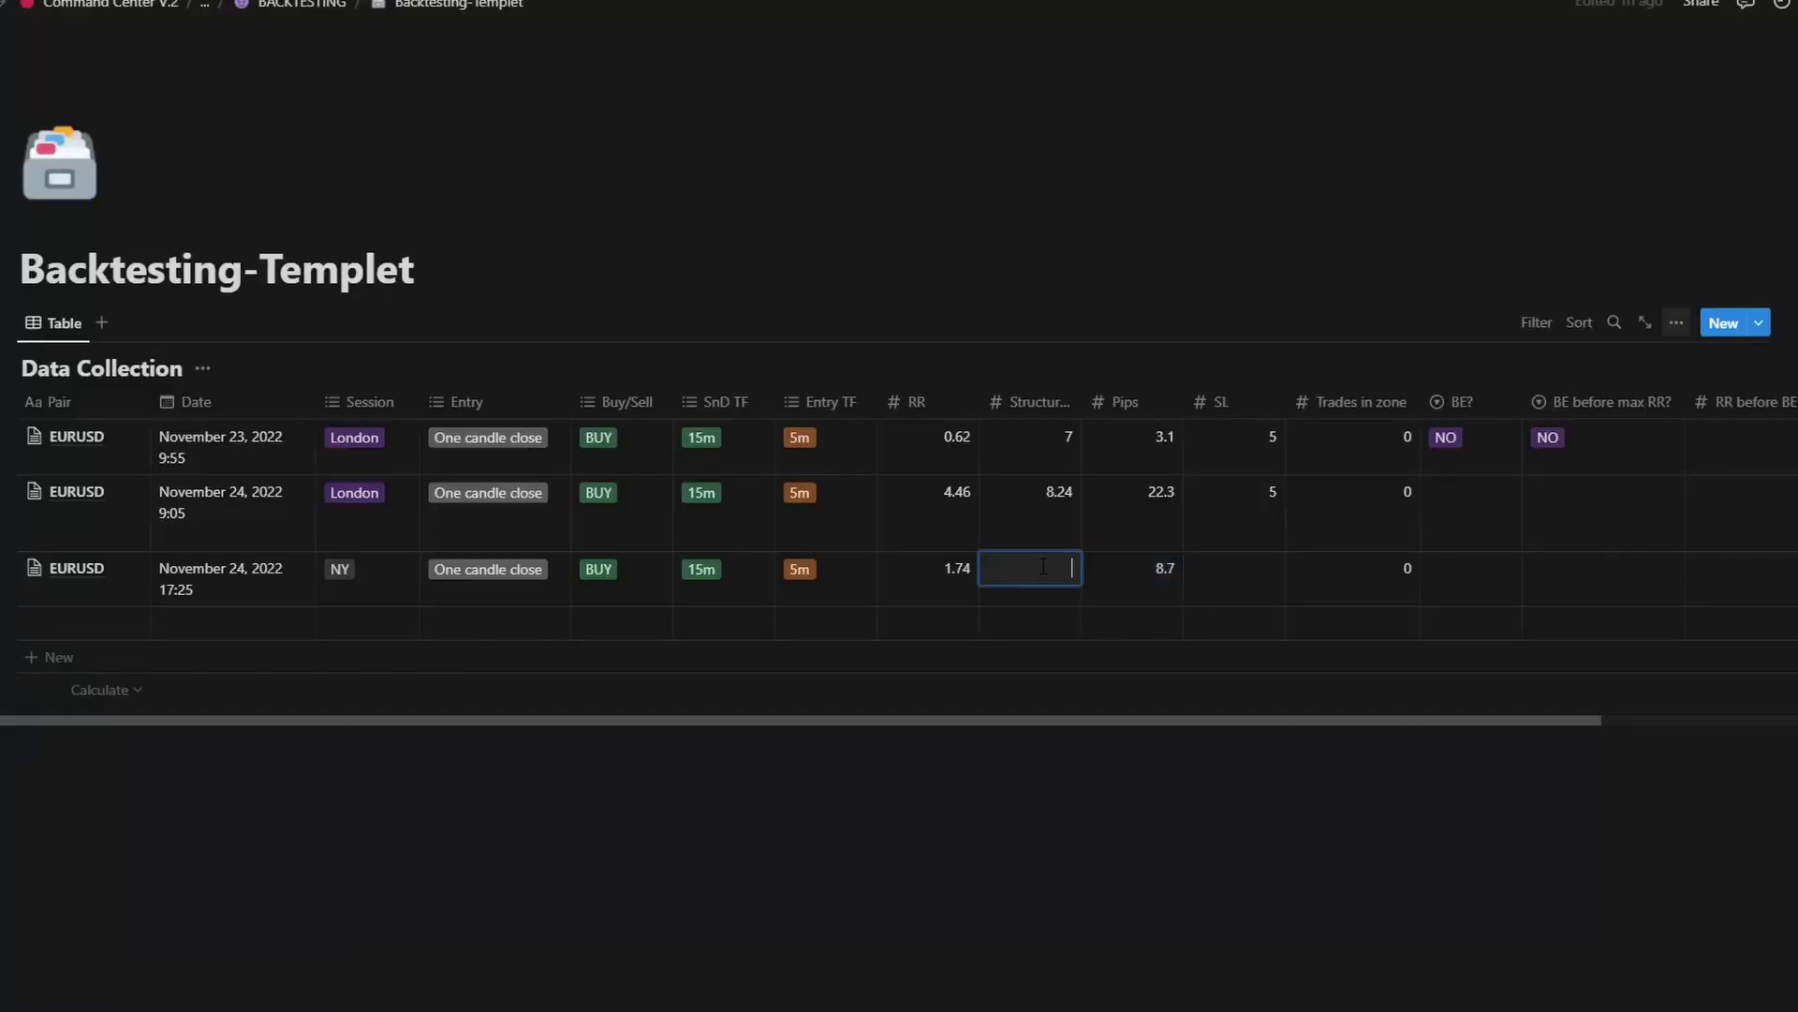
{"action": "type", "text": "4"}
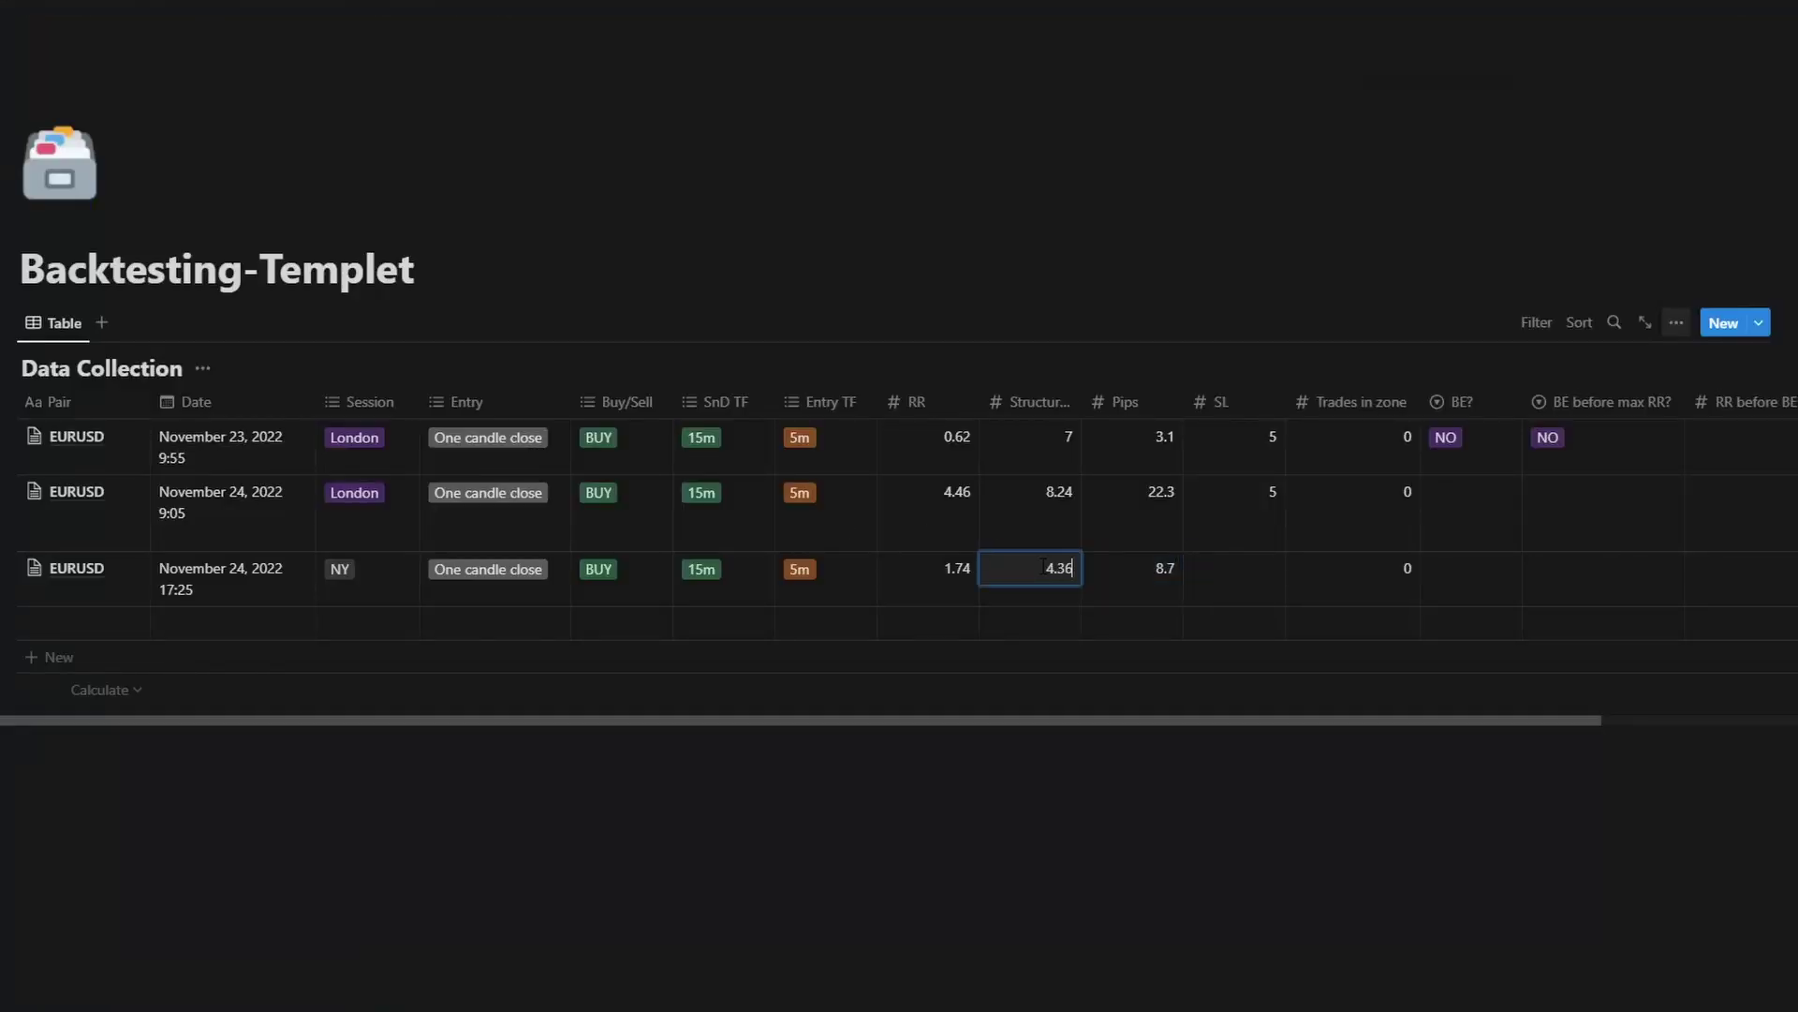
{"action": "type", "text": ".36"}
{"action": "left_click", "coordinate": [1261, 562]}
{"action": "type", "text": "5"}
{"action": "key", "text": "Return"}
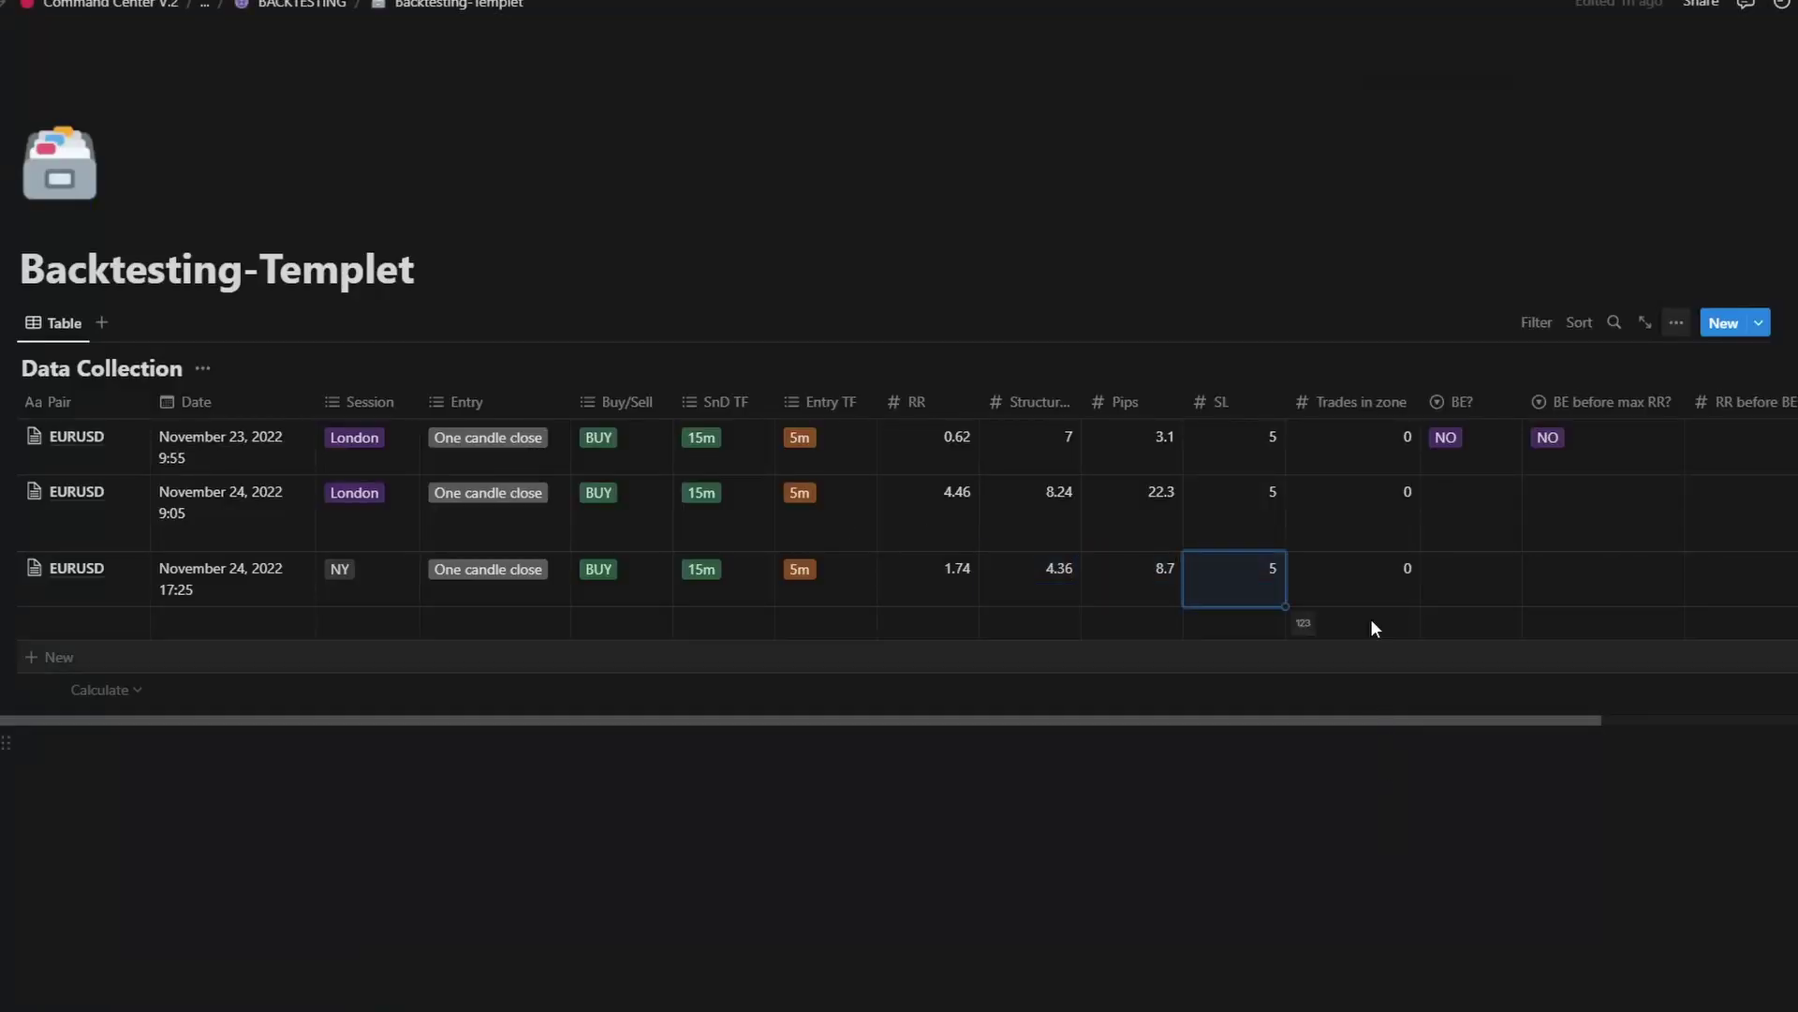
Step: Add the note "Right before roll over session (Might not want to take live" to the third trade
{"action": "scroll", "coordinate": [1363, 623], "scroll_direction": "right", "scroll_amount": 2}
{"action": "scroll", "coordinate": [1363, 636], "scroll_direction": "right", "scroll_amount": 1}
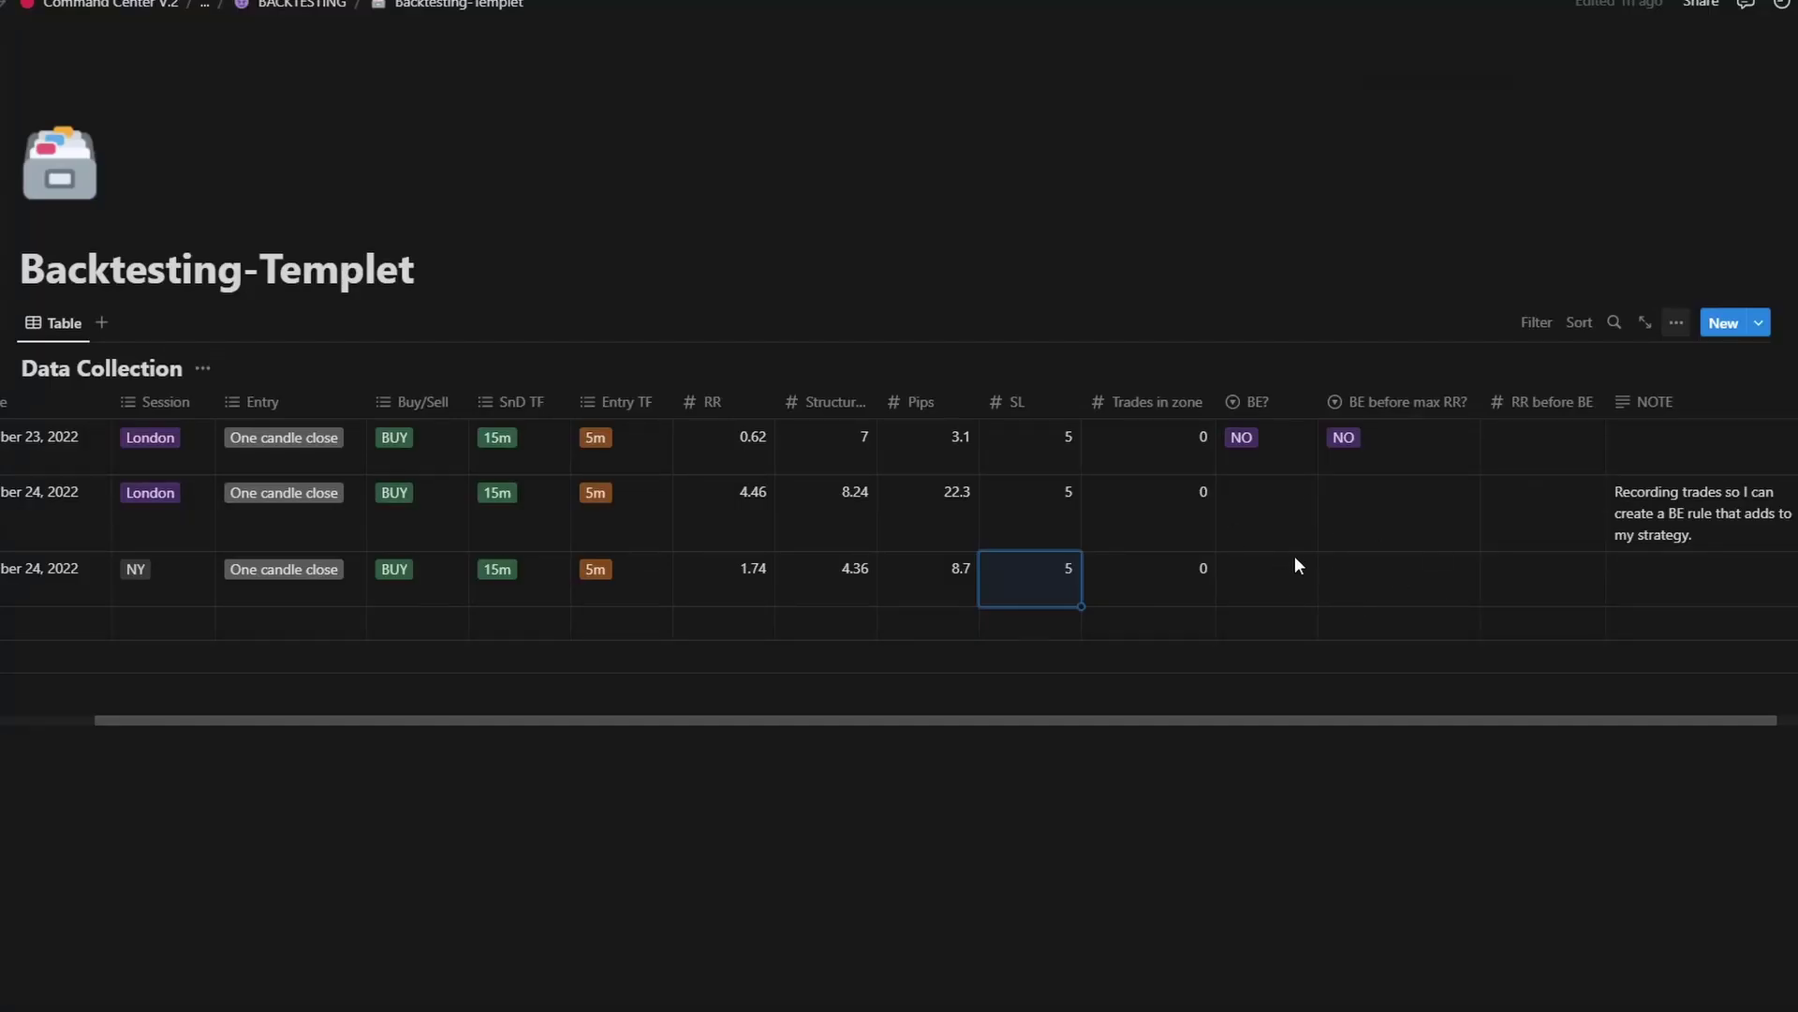
{"action": "left_click", "coordinate": [1686, 567]}
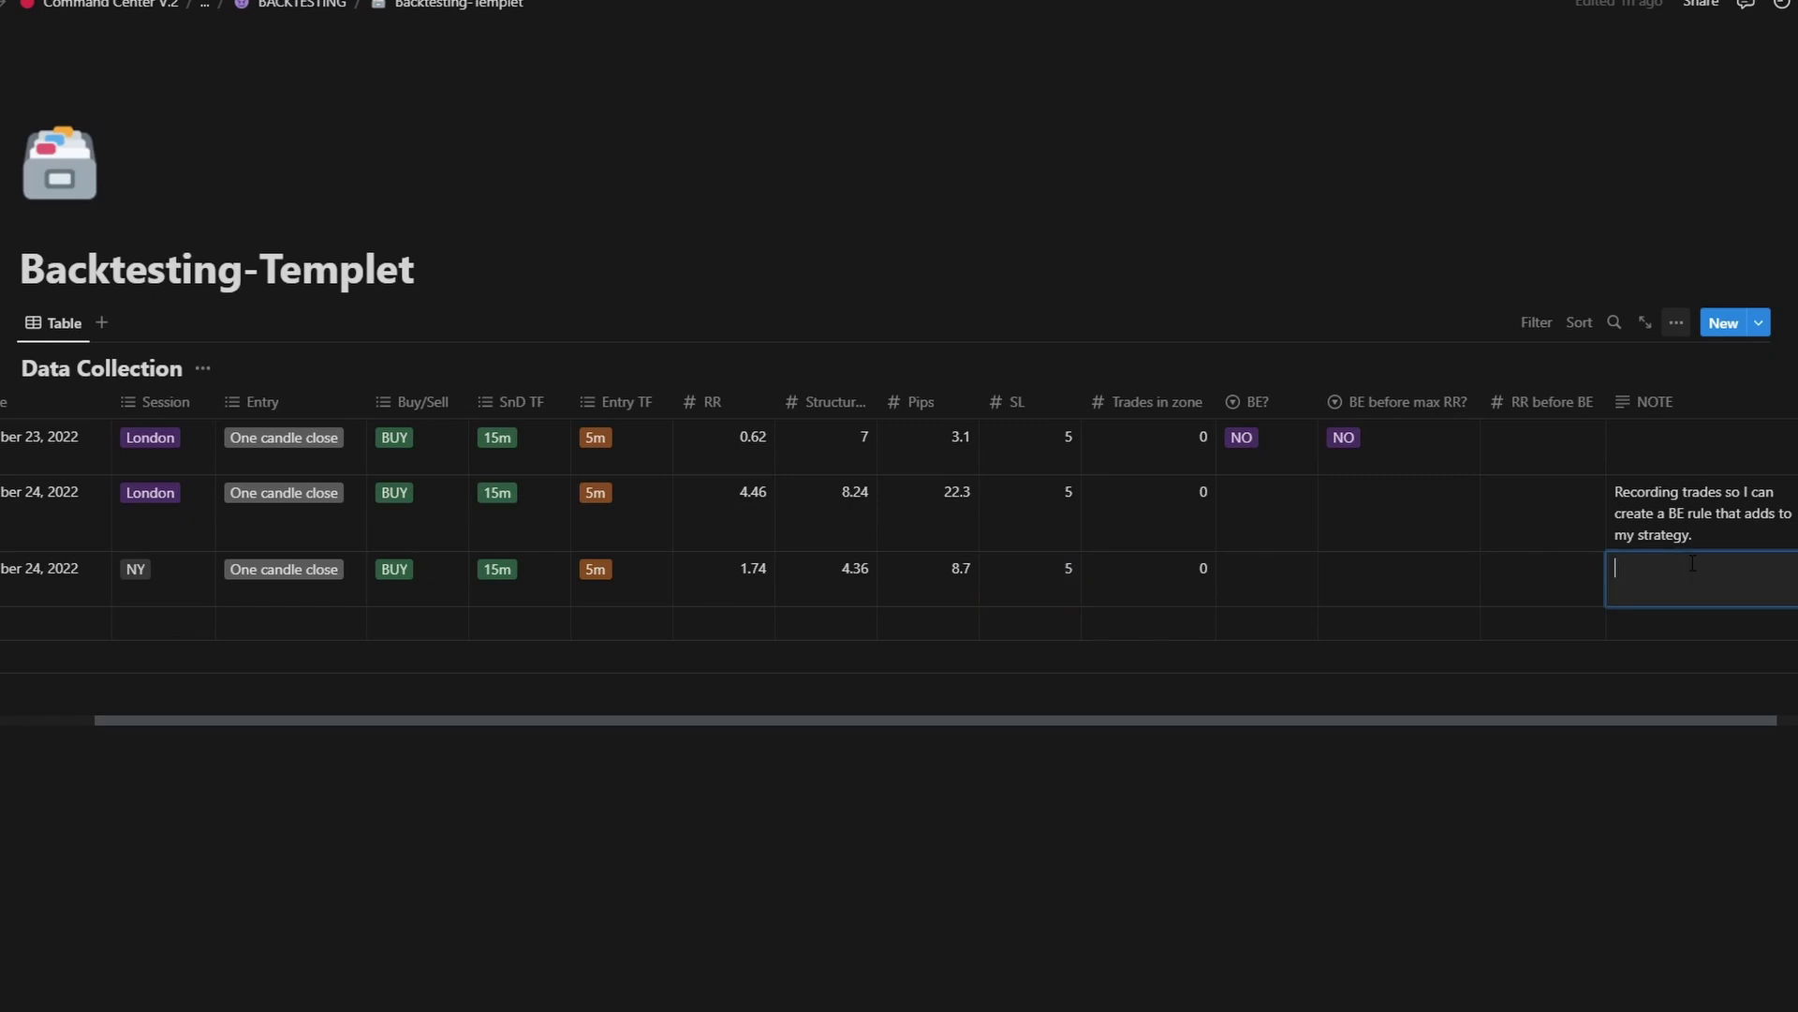
{"action": "type", "text": "TR"}
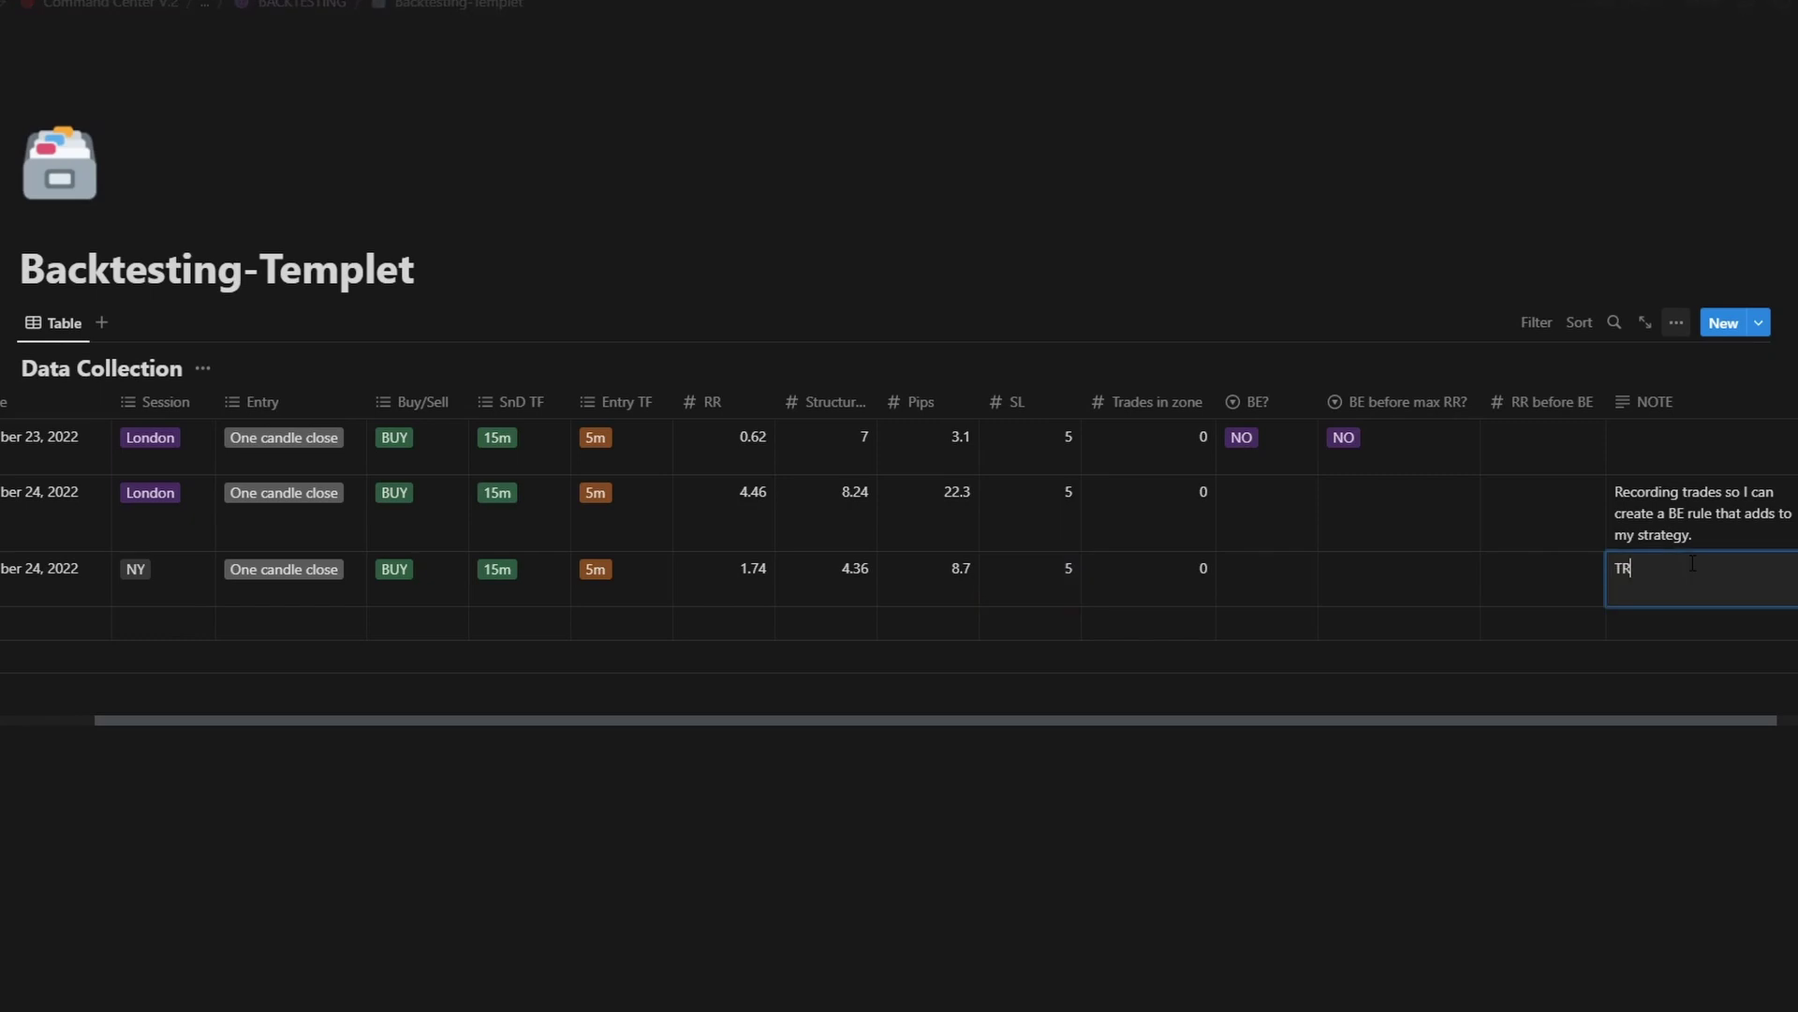
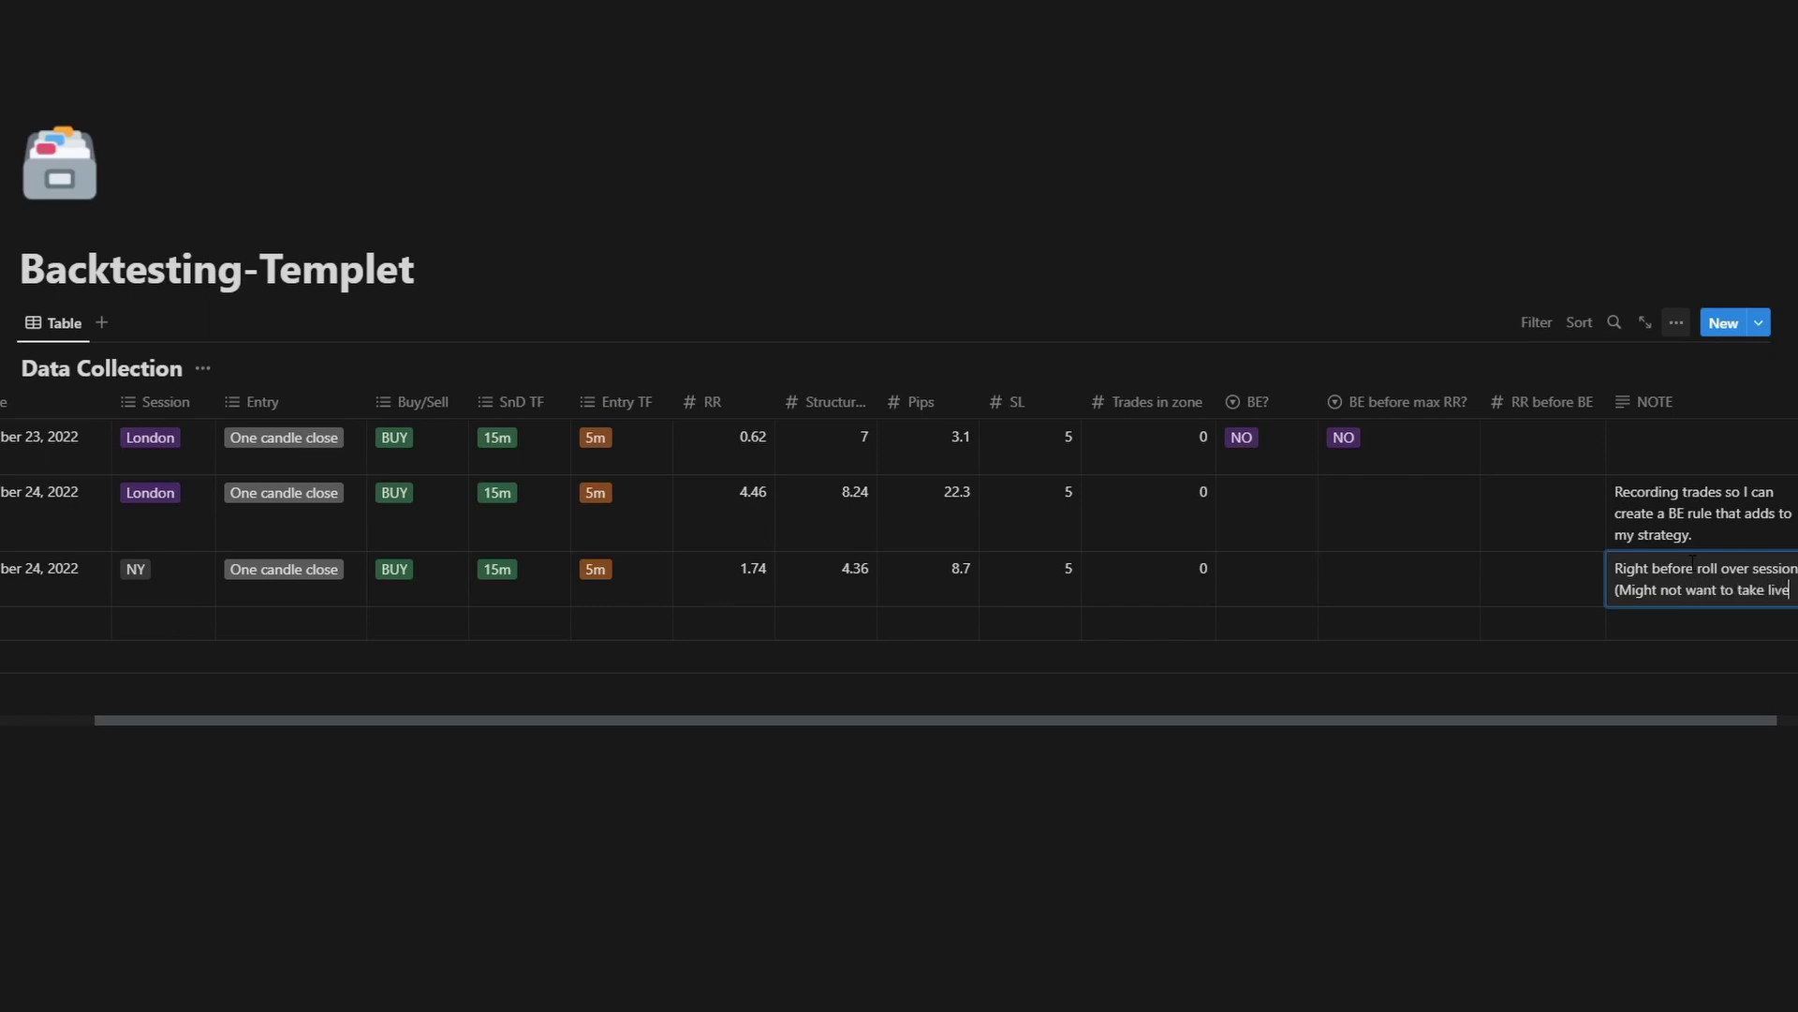
{"action": "scroll", "coordinate": [1688, 573], "scroll_direction": "left", "scroll_amount": 3}
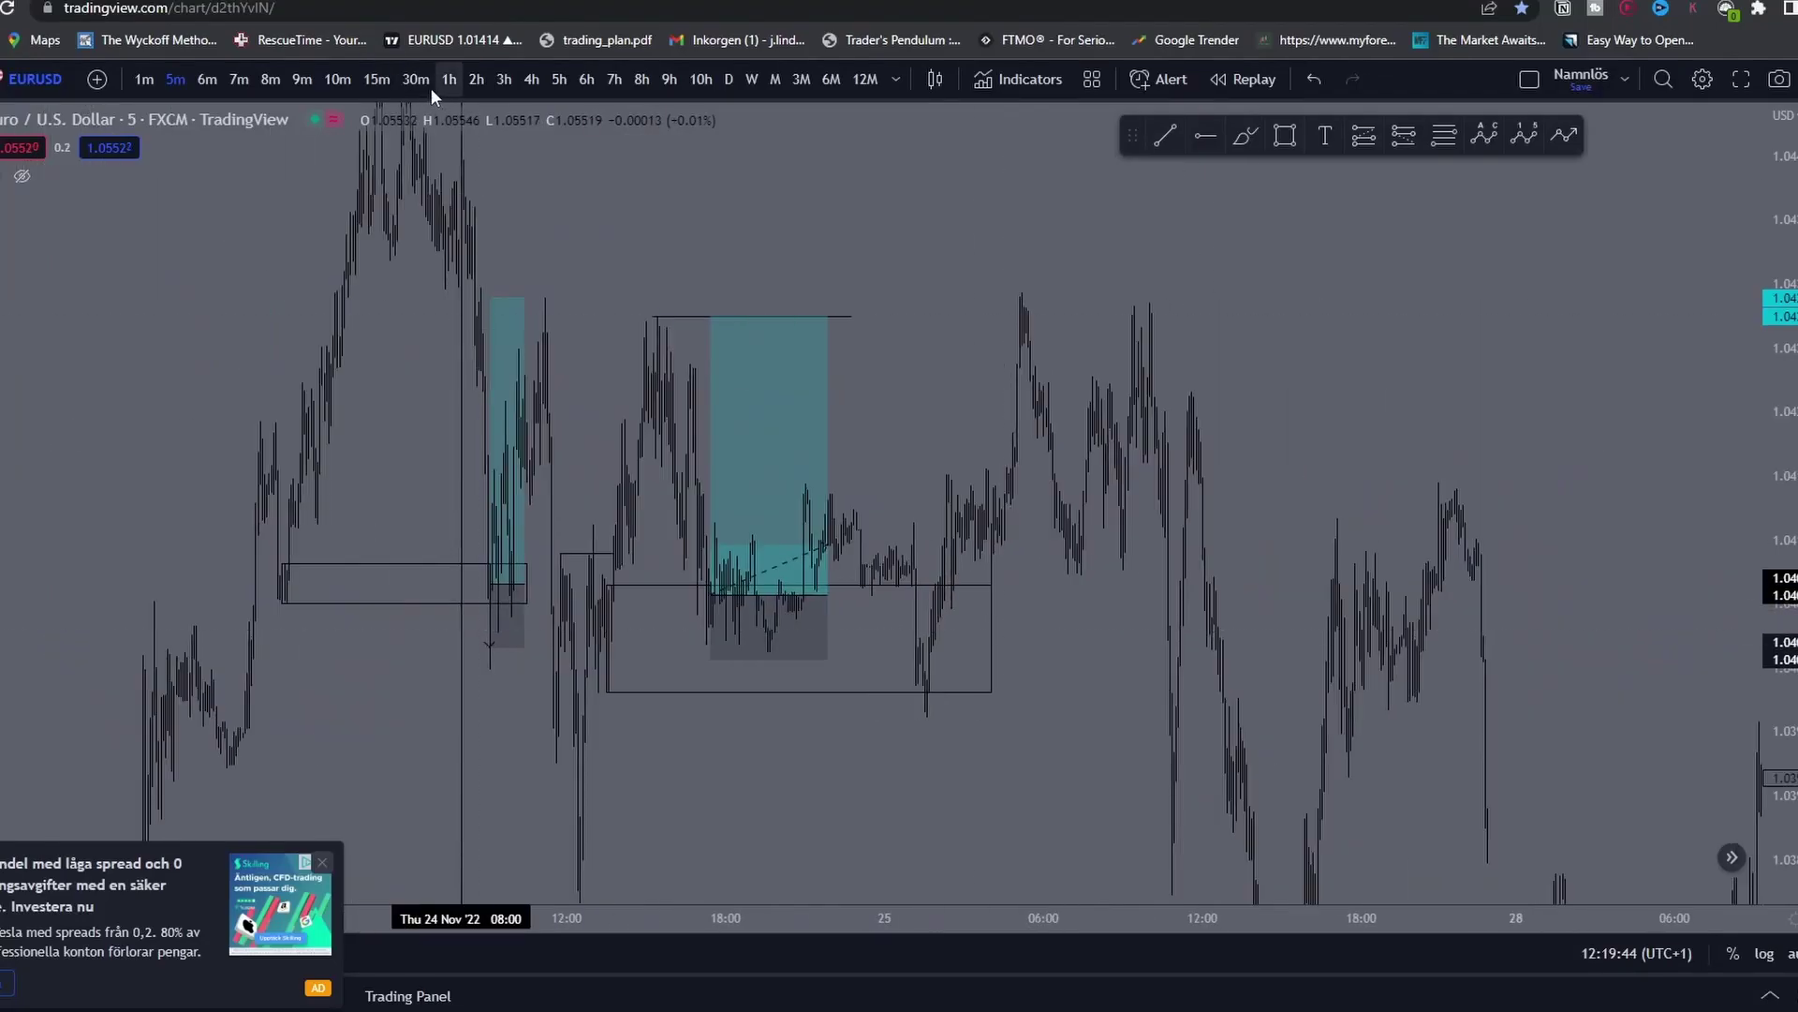
Step: Set the EURUSD chart to the 15-minute timeframe and examine the price structure around November 21 to 25
{"action": "left_click", "coordinate": [384, 86]}
{"action": "left_click_drag", "start_coordinate": [1783, 187], "coordinate": [1783, 824]}
{"action": "scroll", "coordinate": [1361, 758], "scroll_direction": "down", "scroll_amount": 6}
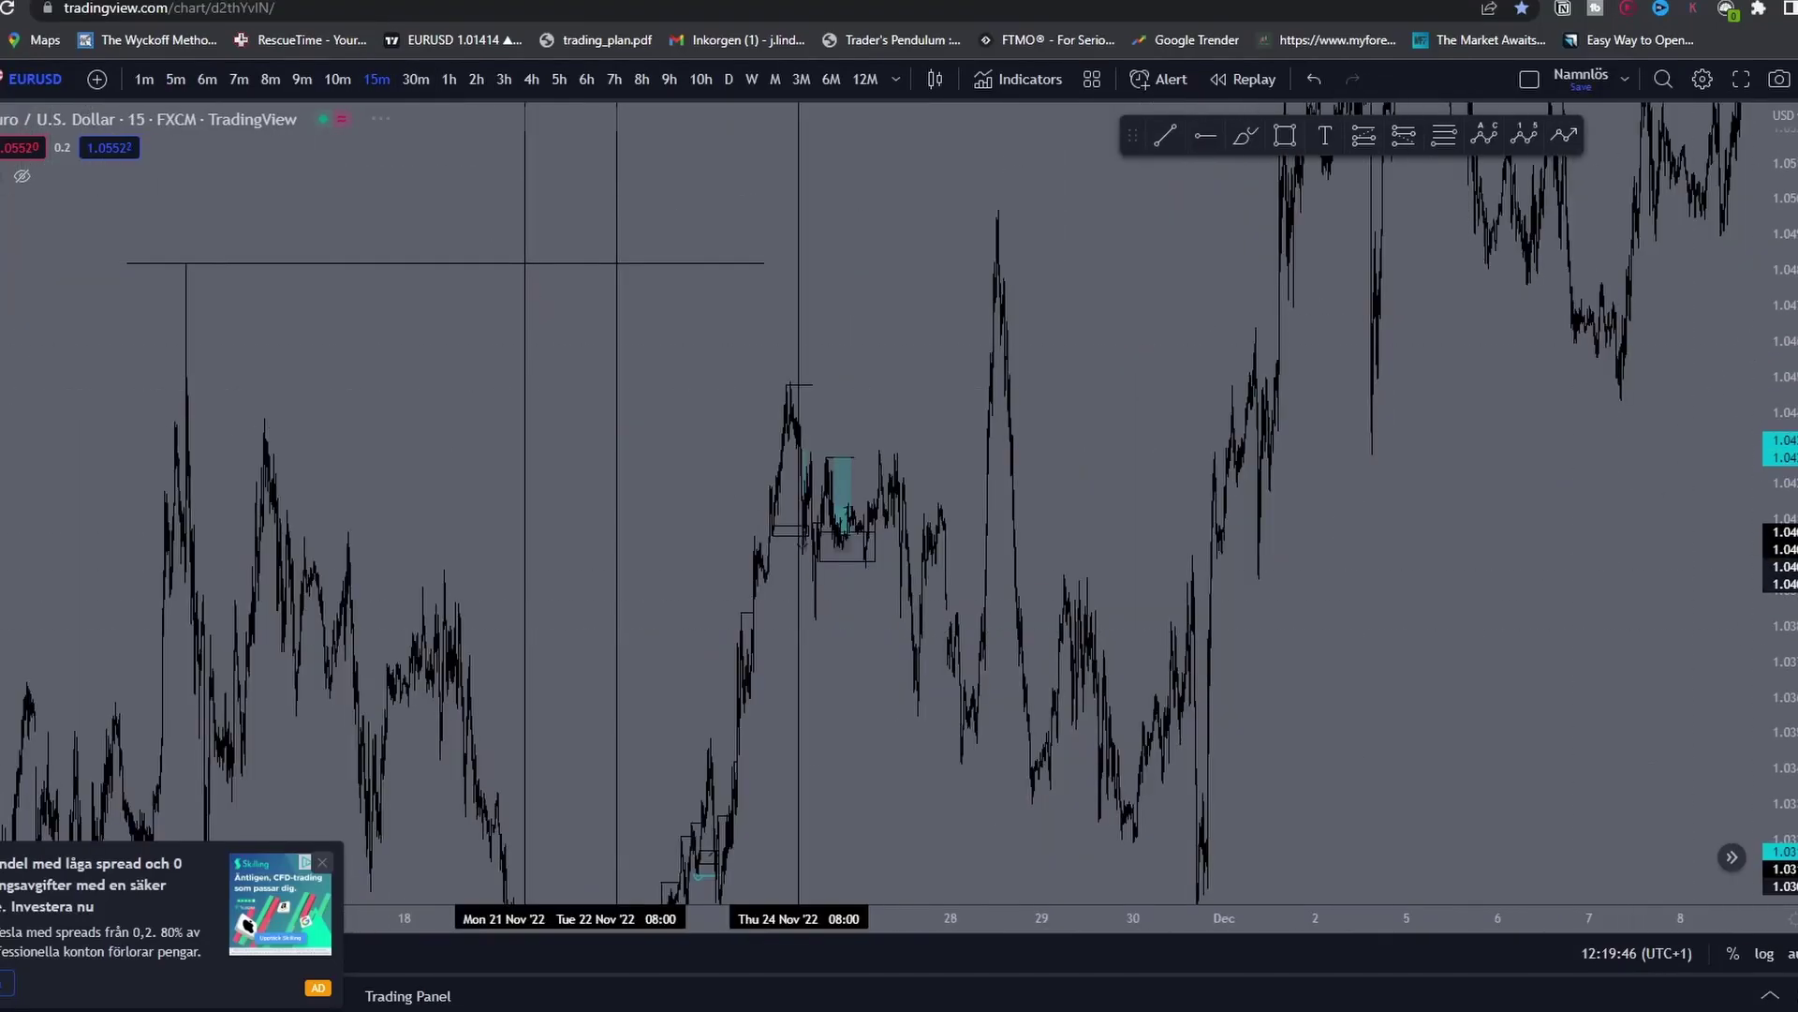
{"action": "left_click_drag", "start_coordinate": [1783, 375], "coordinate": [1783, 693]}
{"action": "left_click_drag", "start_coordinate": [1436, 693], "coordinate": [1497, 631]}
{"action": "scroll", "coordinate": [1497, 633], "scroll_direction": "down", "scroll_amount": 6}
{"action": "left_click_drag", "start_coordinate": [1232, 726], "coordinate": [1143, 690]}
{"action": "scroll", "coordinate": [1129, 685], "scroll_direction": "up", "scroll_amount": 6}
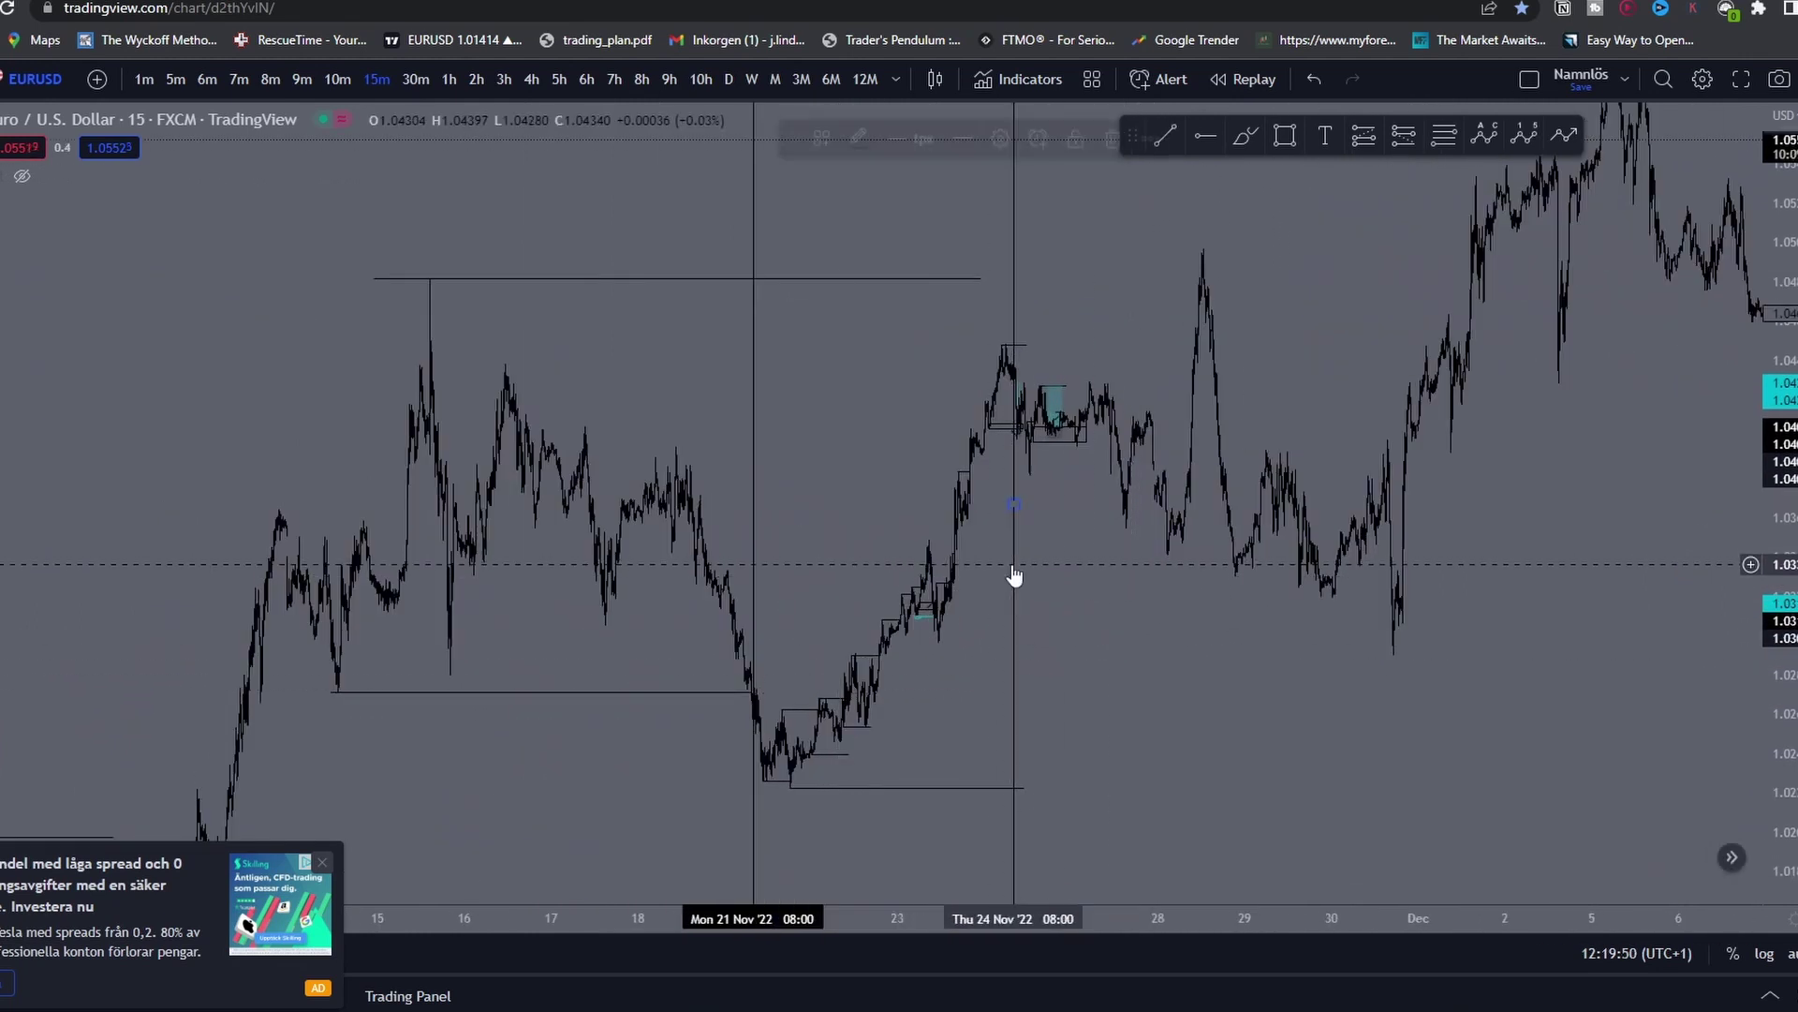
{"action": "scroll", "coordinate": [1036, 609], "scroll_direction": "up", "scroll_amount": 4}
{"action": "scroll", "coordinate": [1307, 607], "scroll_direction": "up", "scroll_amount": 5}
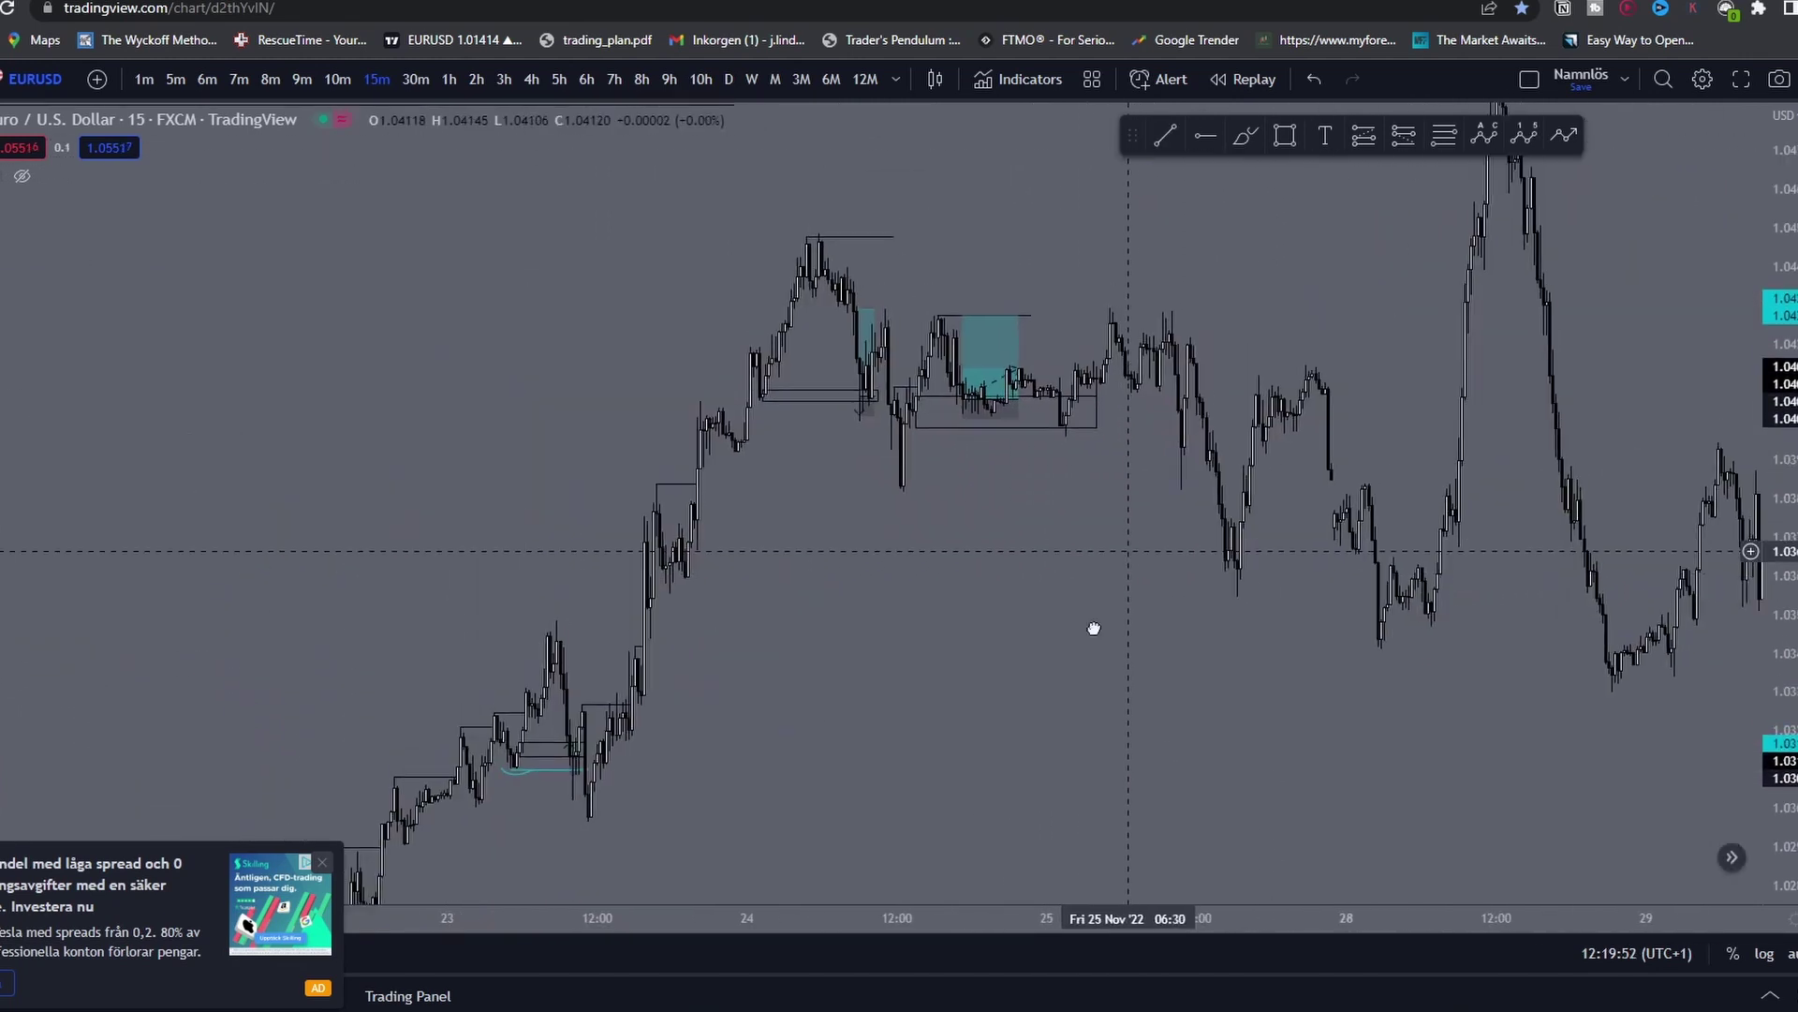
{"action": "left_click_drag", "start_coordinate": [1001, 639], "coordinate": [937, 667]}
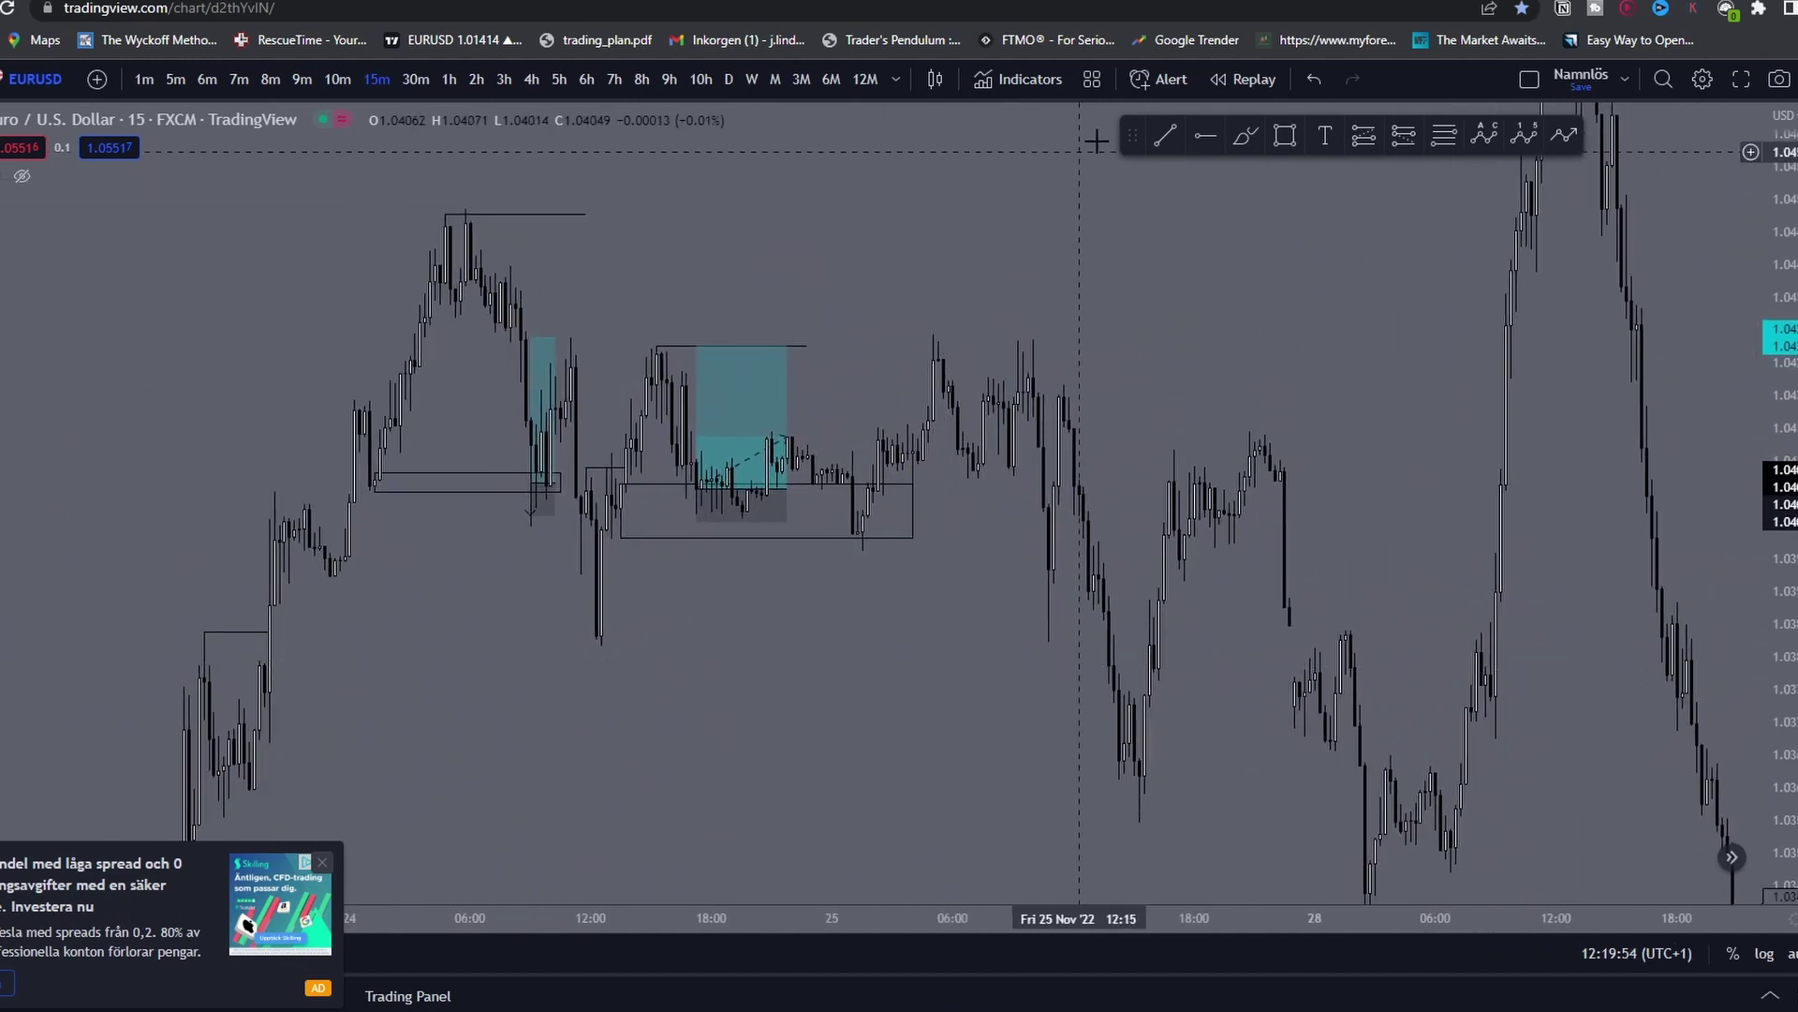
Step: Draw a horizontal trend line at the November 24 structure high, reaching past the November 25 morning highs
{"action": "left_click", "coordinate": [1166, 135]}
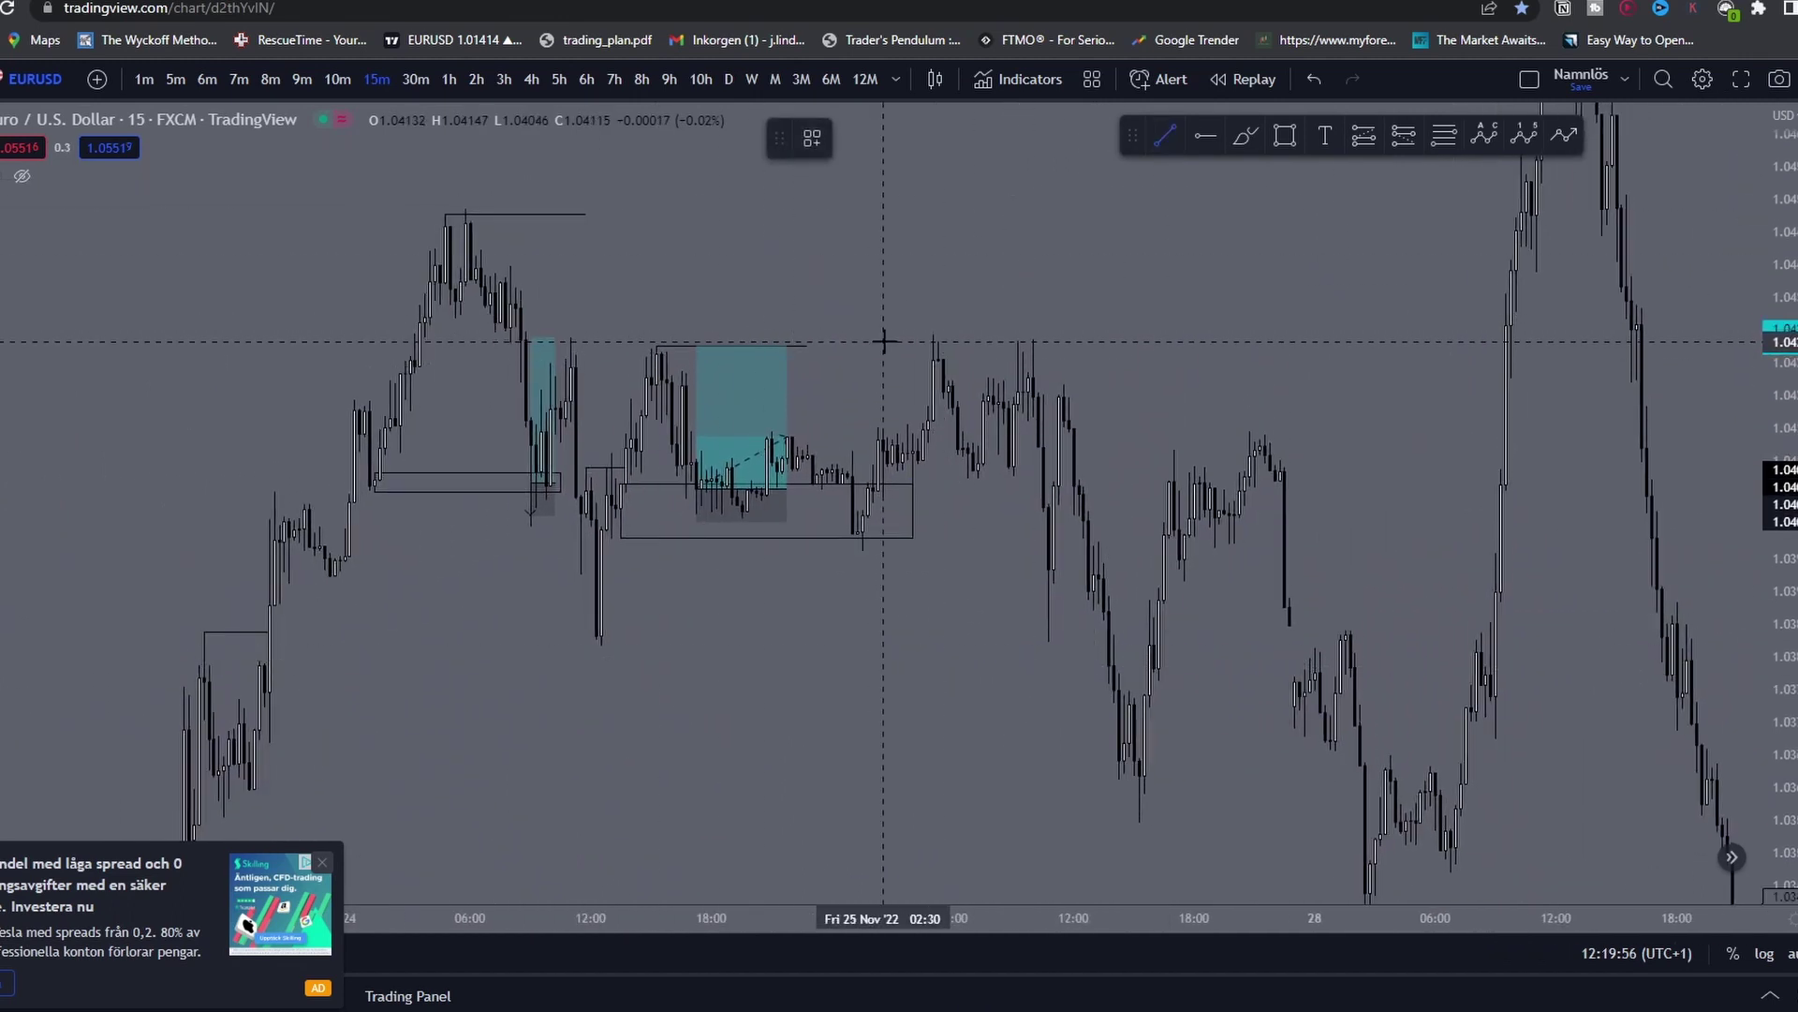
{"action": "left_click", "coordinate": [1103, 346]}
{"action": "left_click", "coordinate": [1166, 136]}
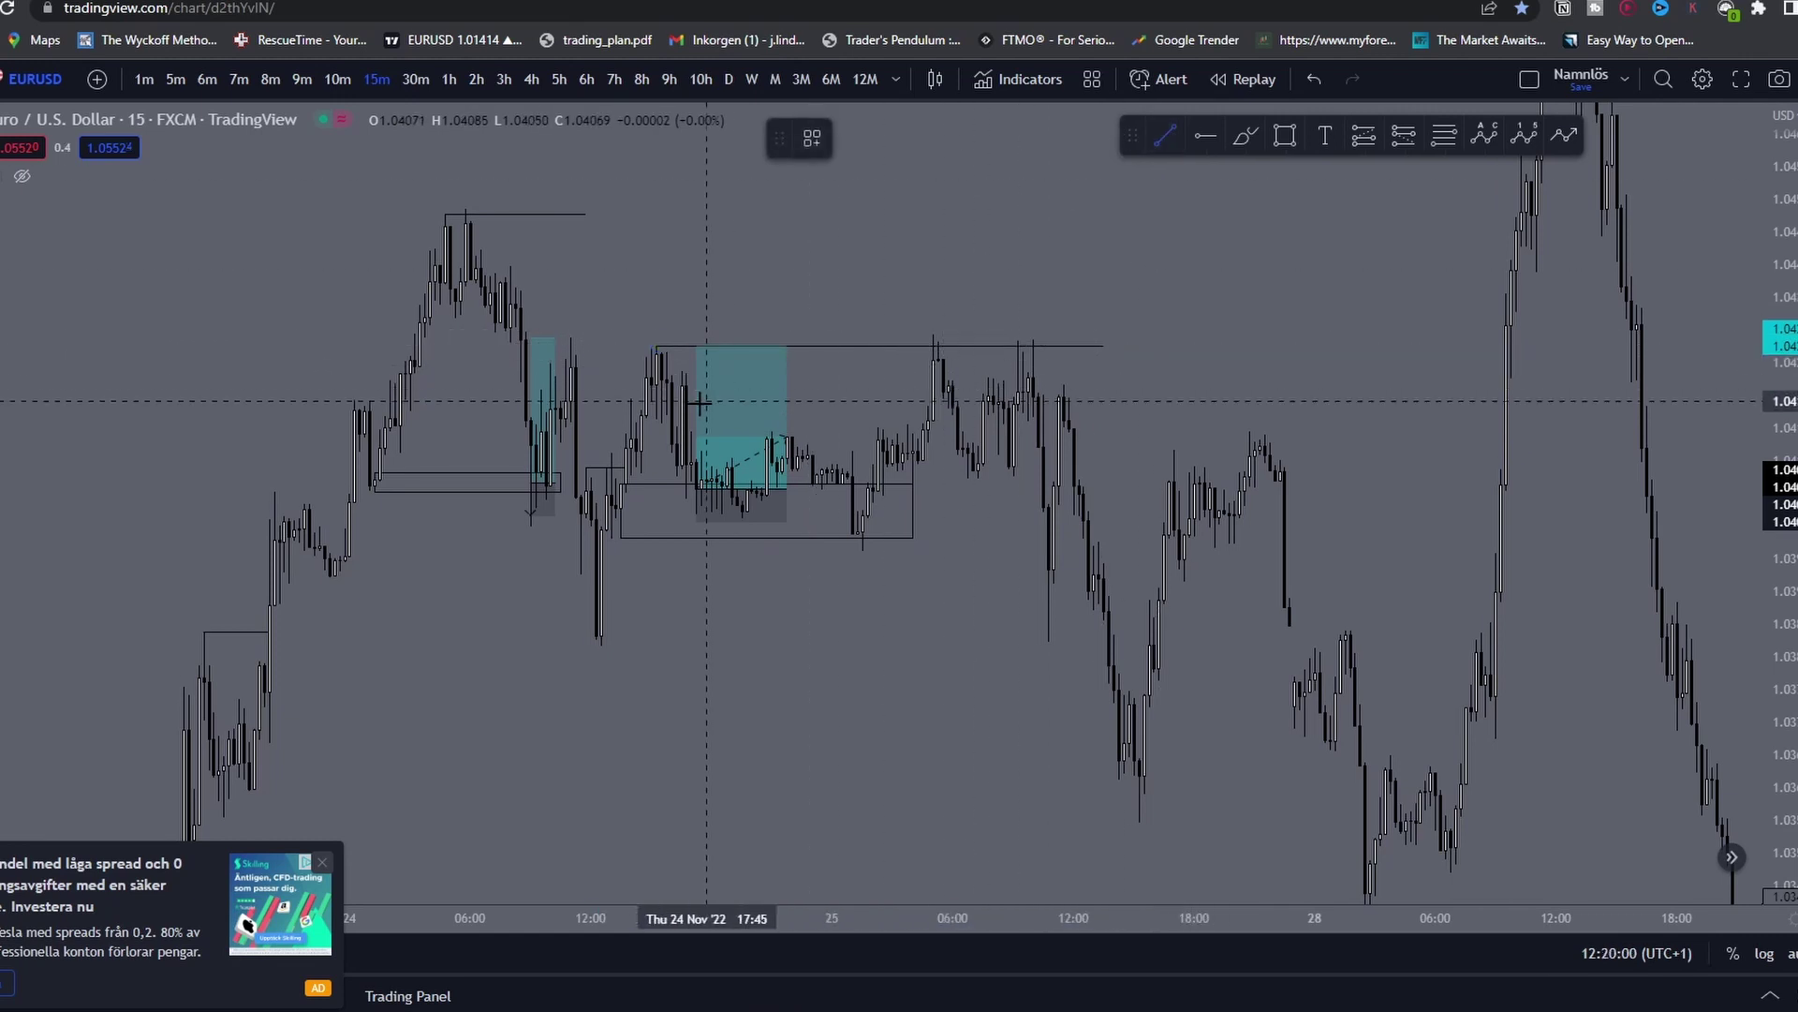
Step: Draw a horizontal trend line from the November 24 midday swing low to the November 25 afternoon sell-off
{"action": "left_click", "coordinate": [599, 660]}
{"action": "left_click", "coordinate": [1109, 639]}
{"action": "scroll", "coordinate": [1026, 651], "scroll_direction": "up", "scroll_amount": 3}
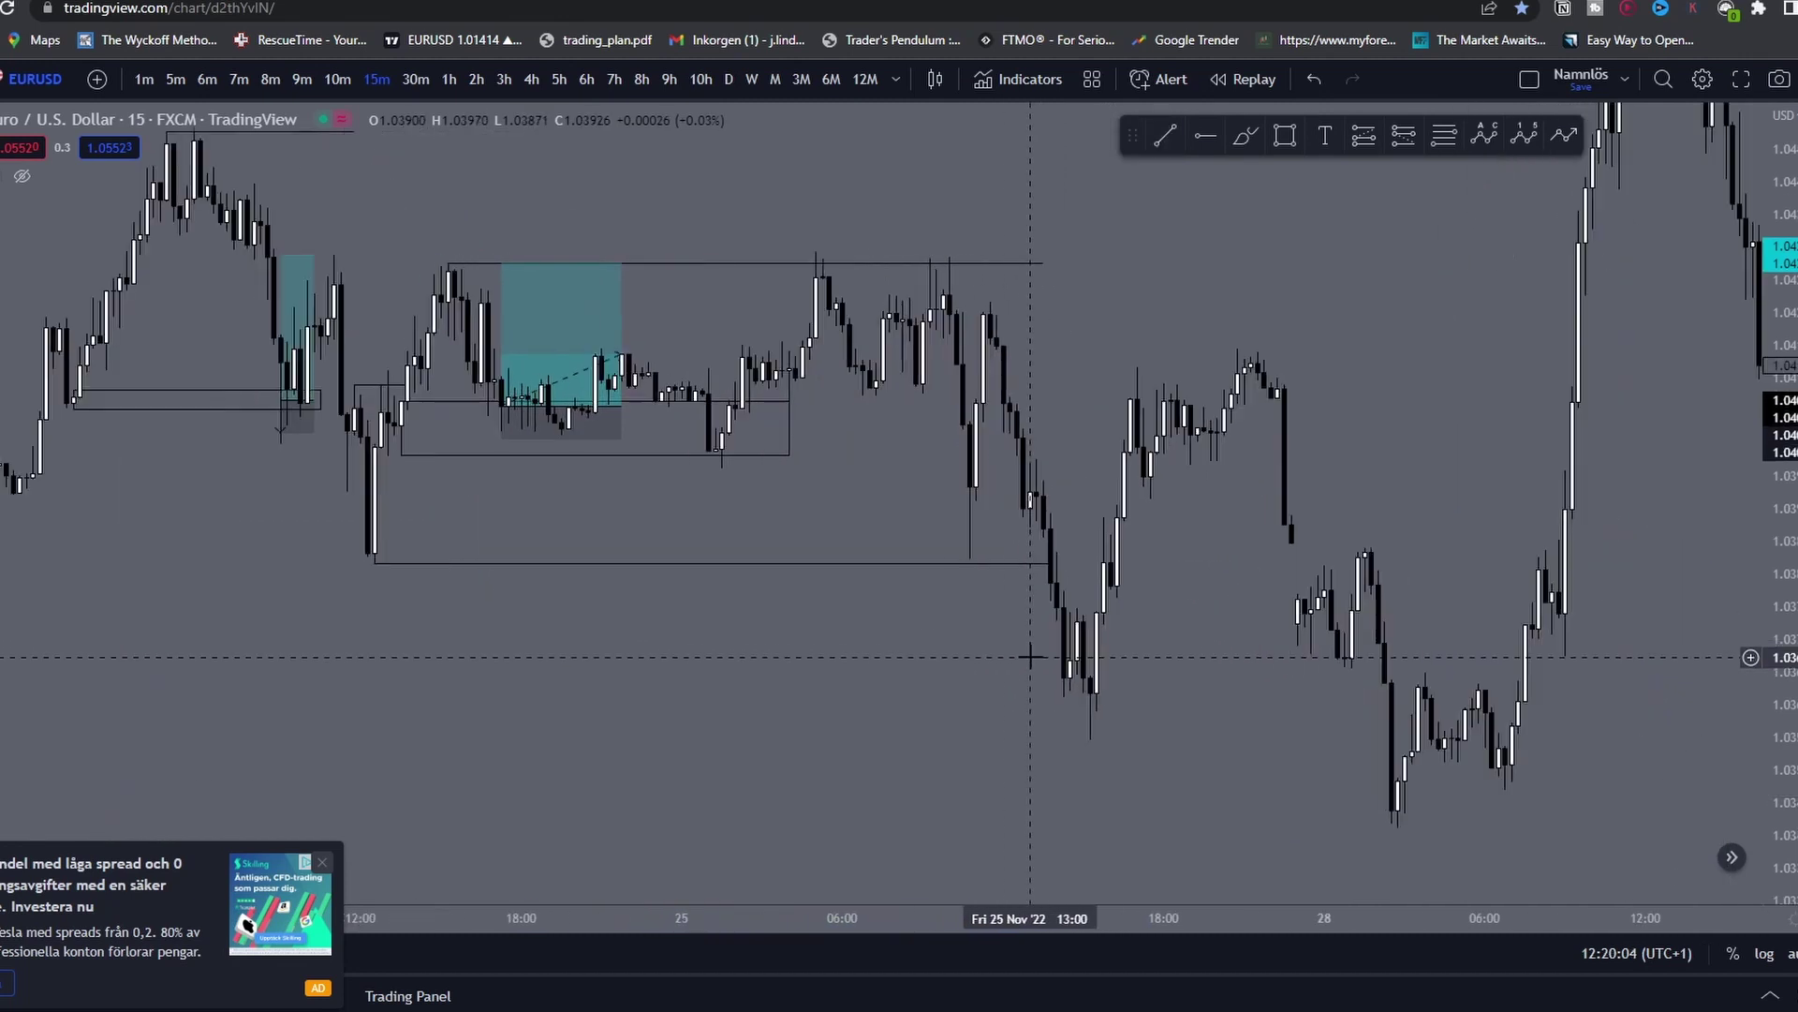
Step: Set the chart to the 4-hour timeframe and draw a horizontal trend line from the November 18 high to the rally on November 23
{"action": "left_click", "coordinate": [534, 80]}
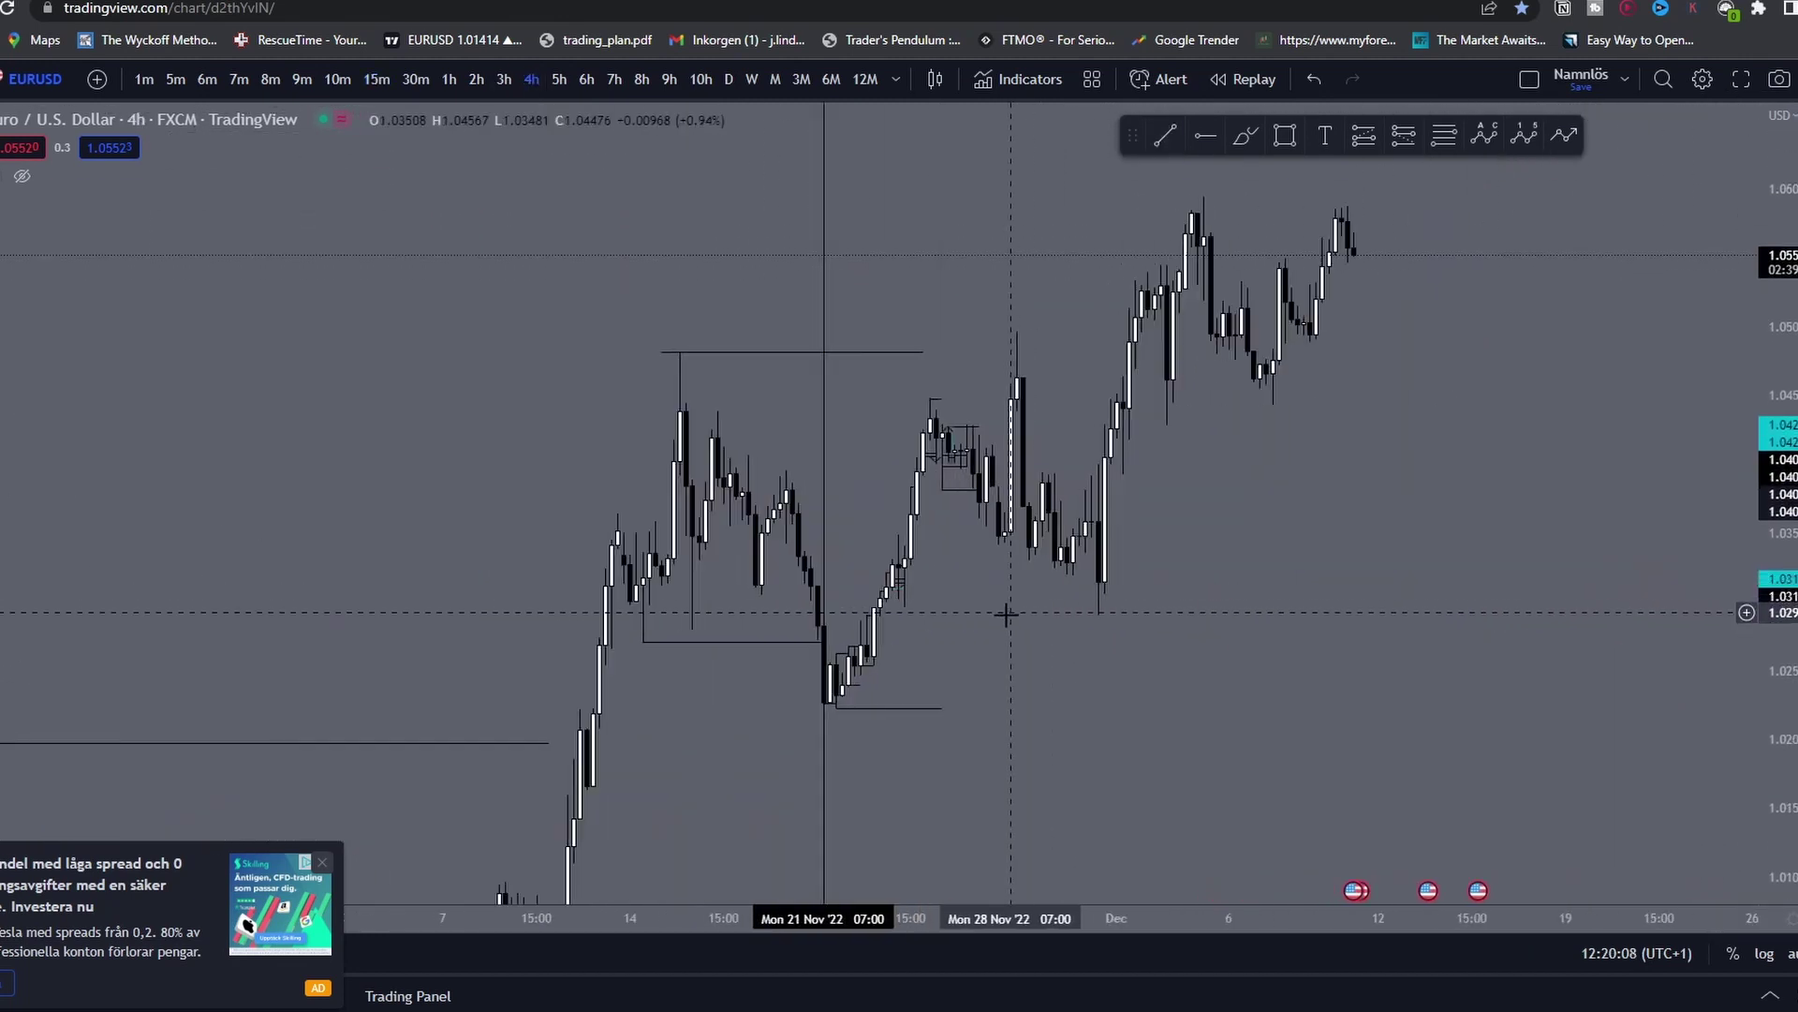
{"action": "scroll", "coordinate": [980, 666], "scroll_direction": "up", "scroll_amount": 3}
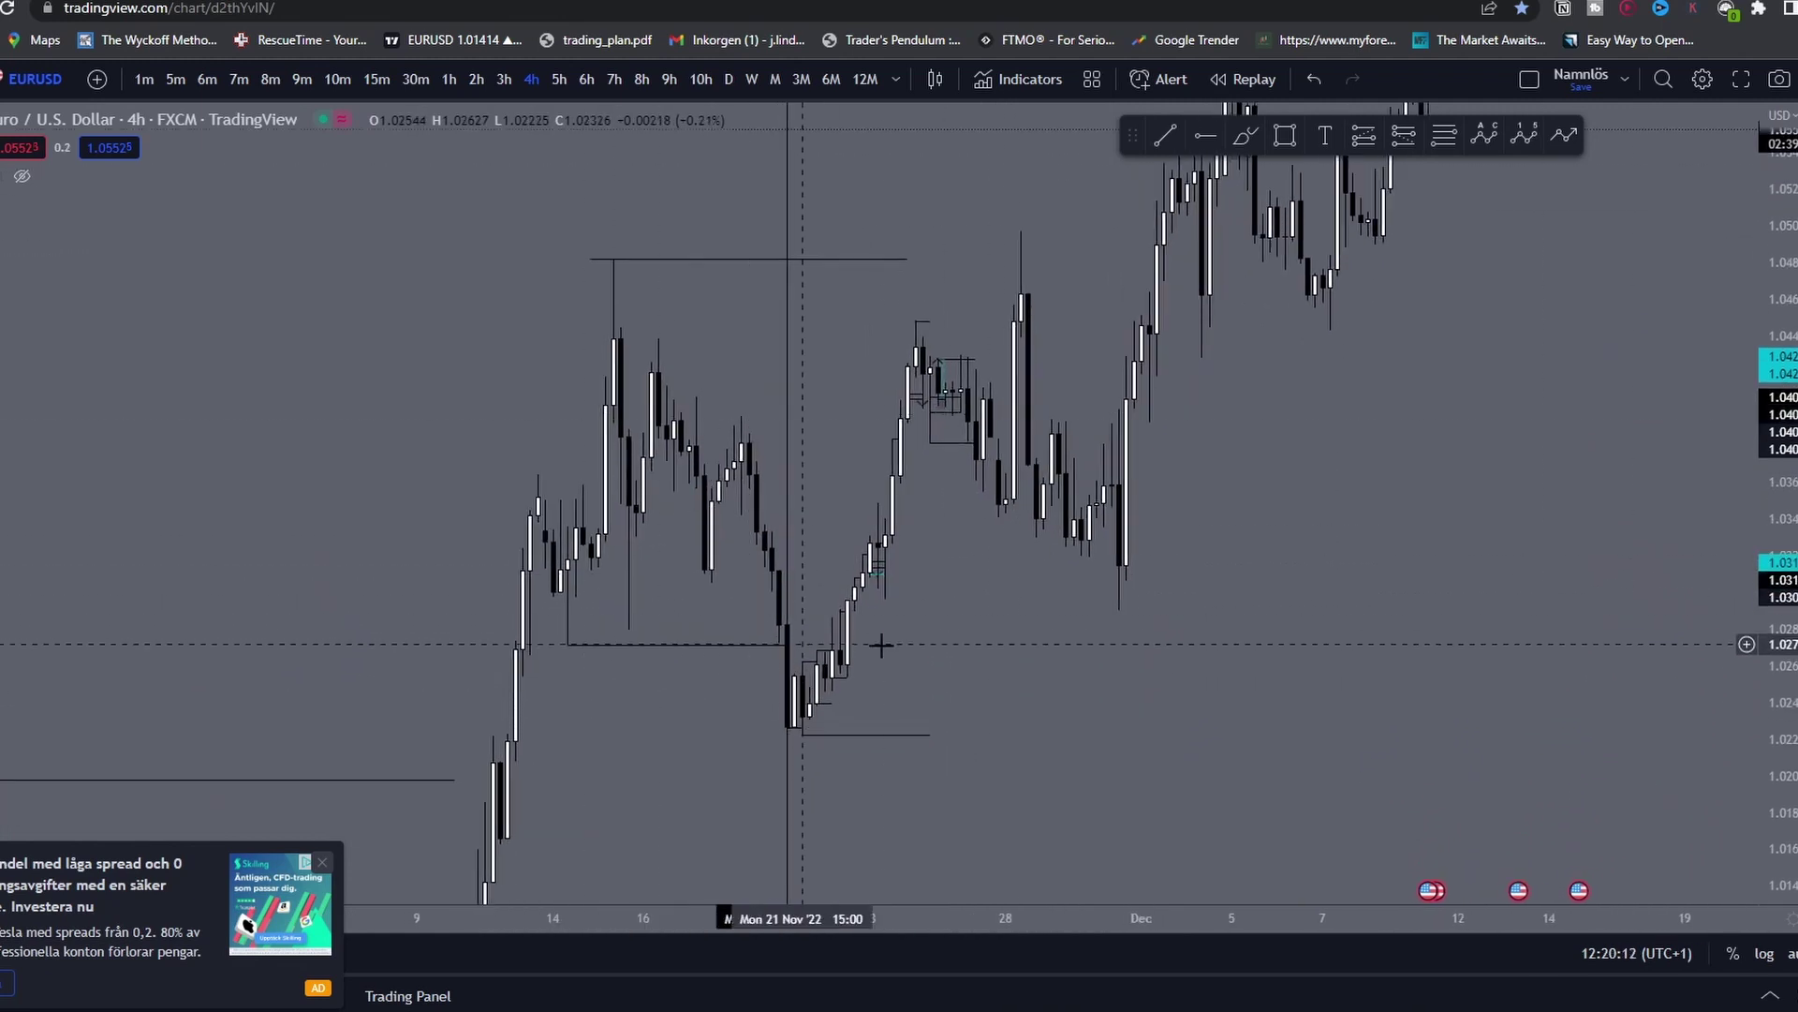
{"action": "left_click", "coordinate": [741, 415]}
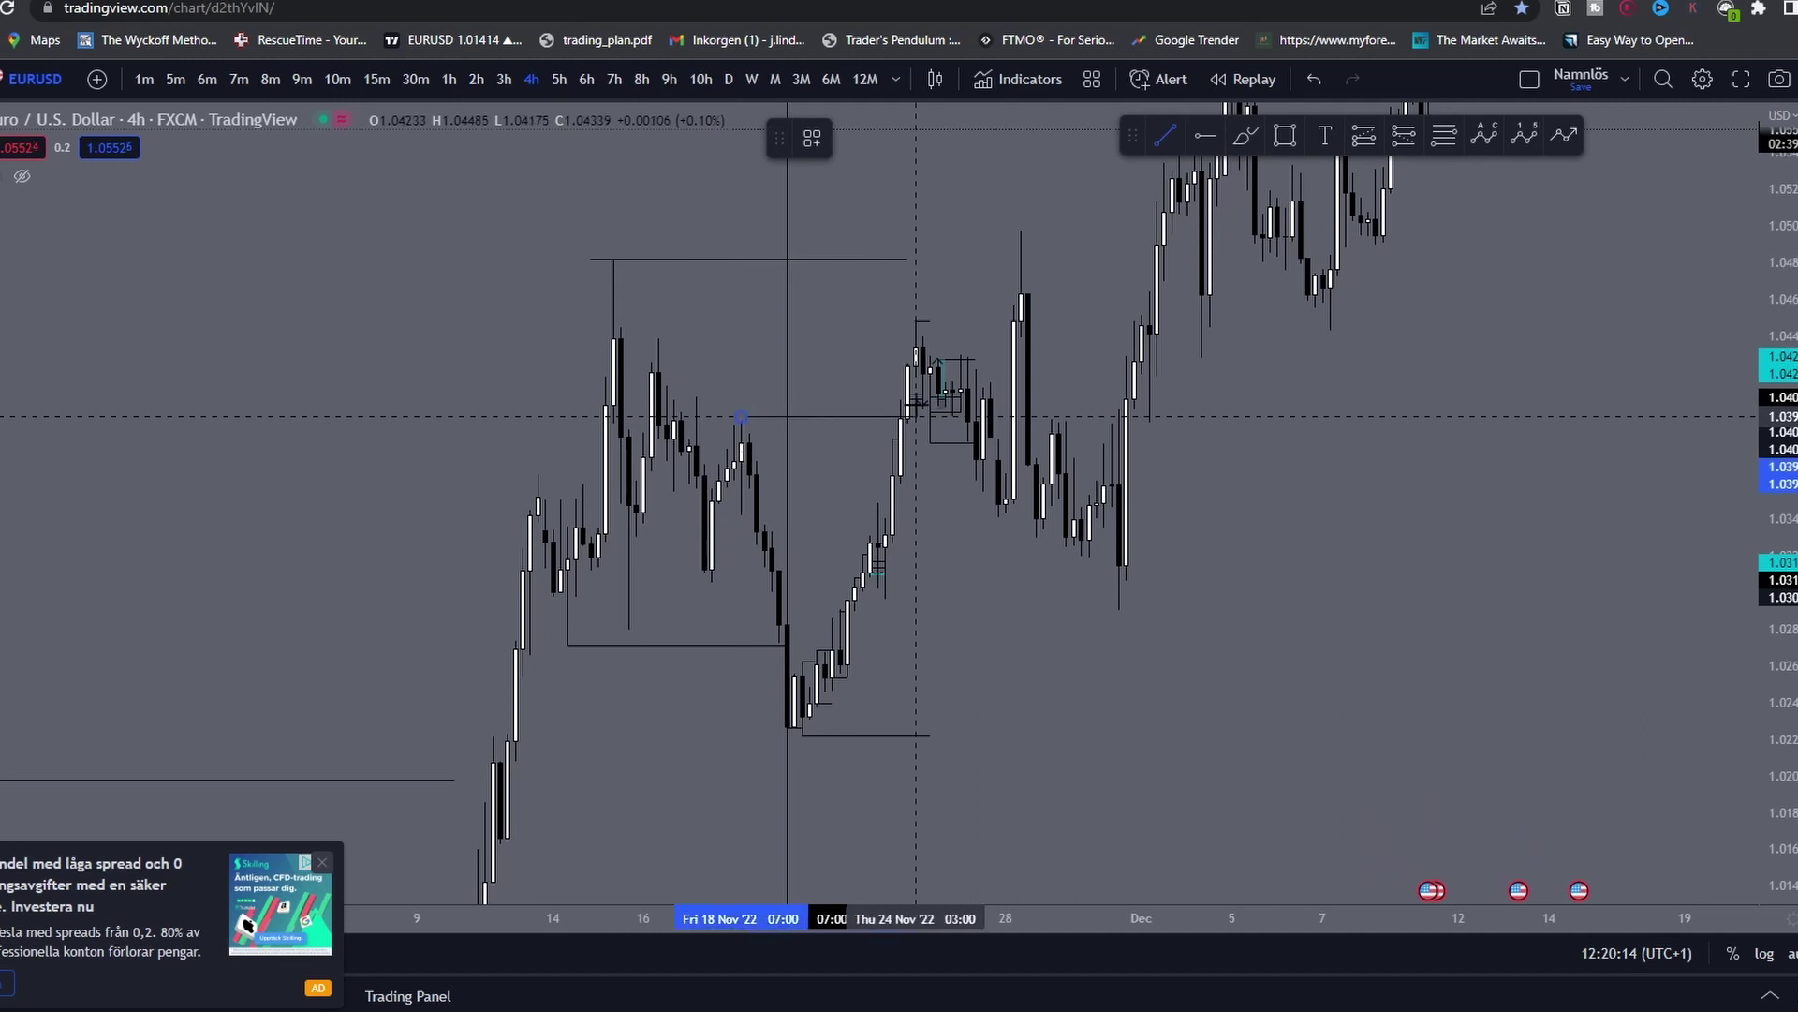
{"action": "left_click", "coordinate": [901, 416]}
{"action": "scroll", "coordinate": [992, 558], "scroll_direction": "up", "scroll_amount": 2}
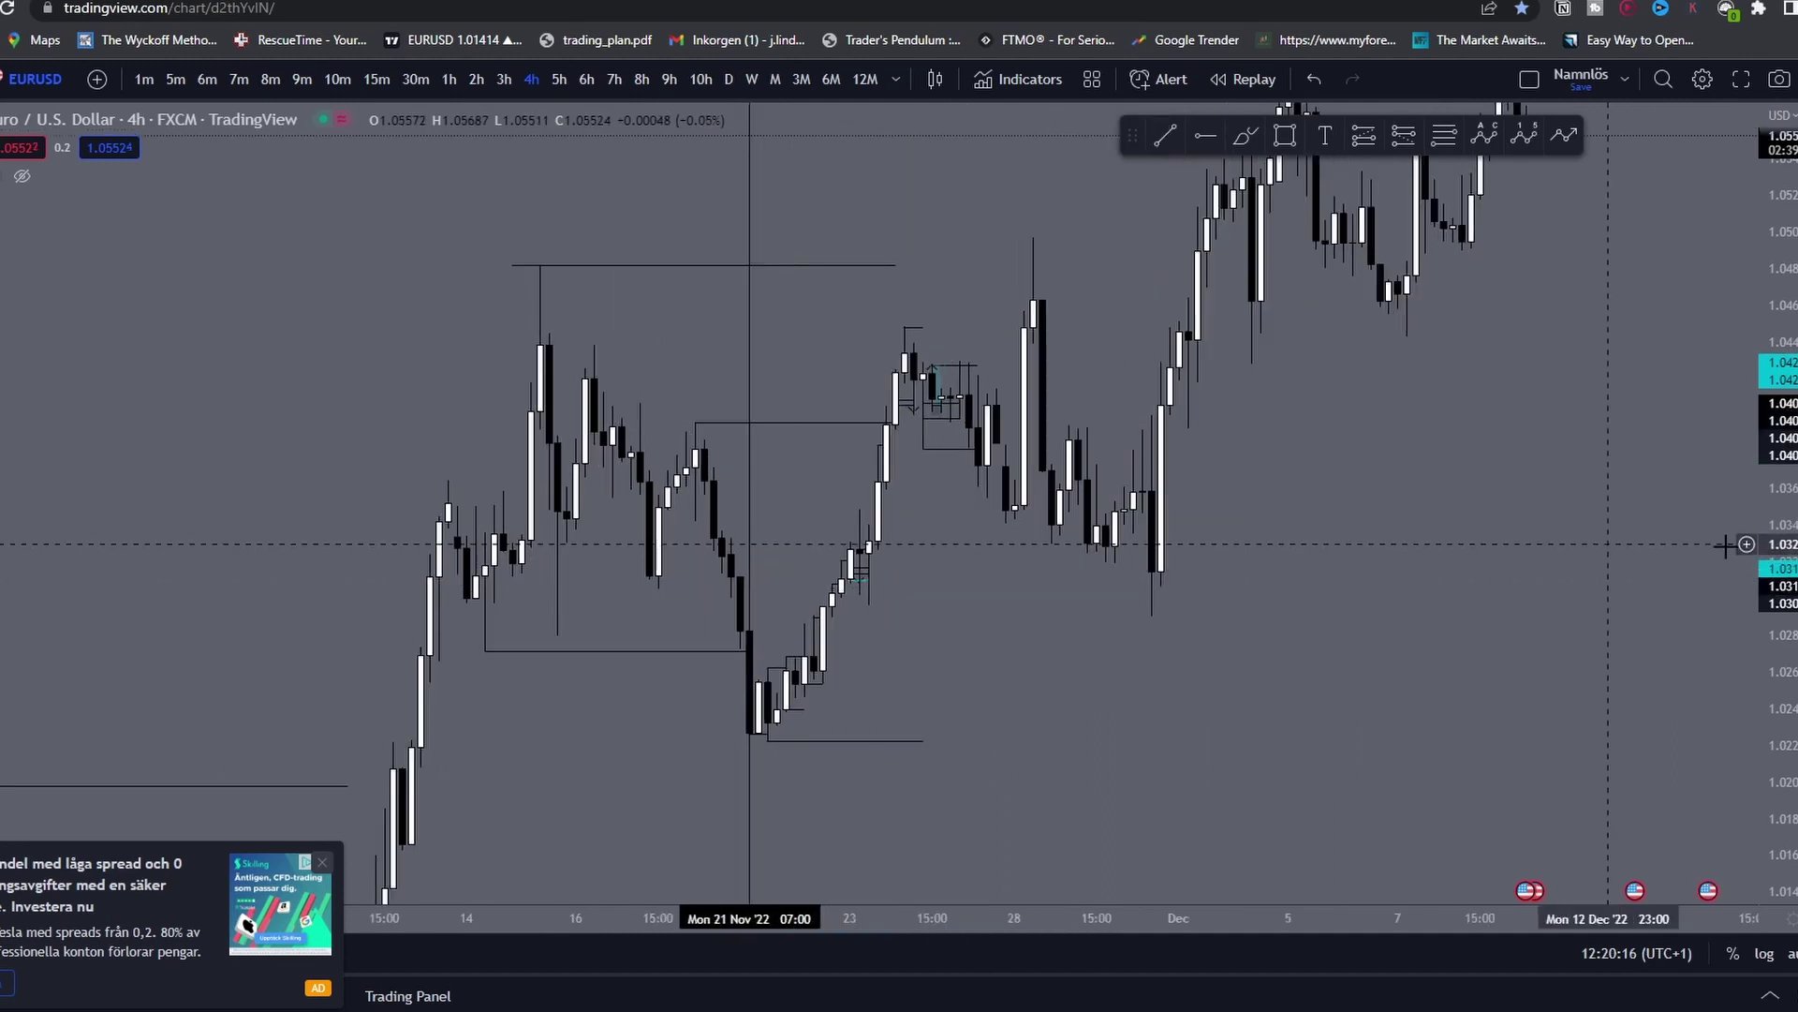
Step: Draw a rectangle around the bullish November 22 15:00 candle and extend it to November 30 15:00
{"action": "left_click", "coordinate": [1285, 135]}
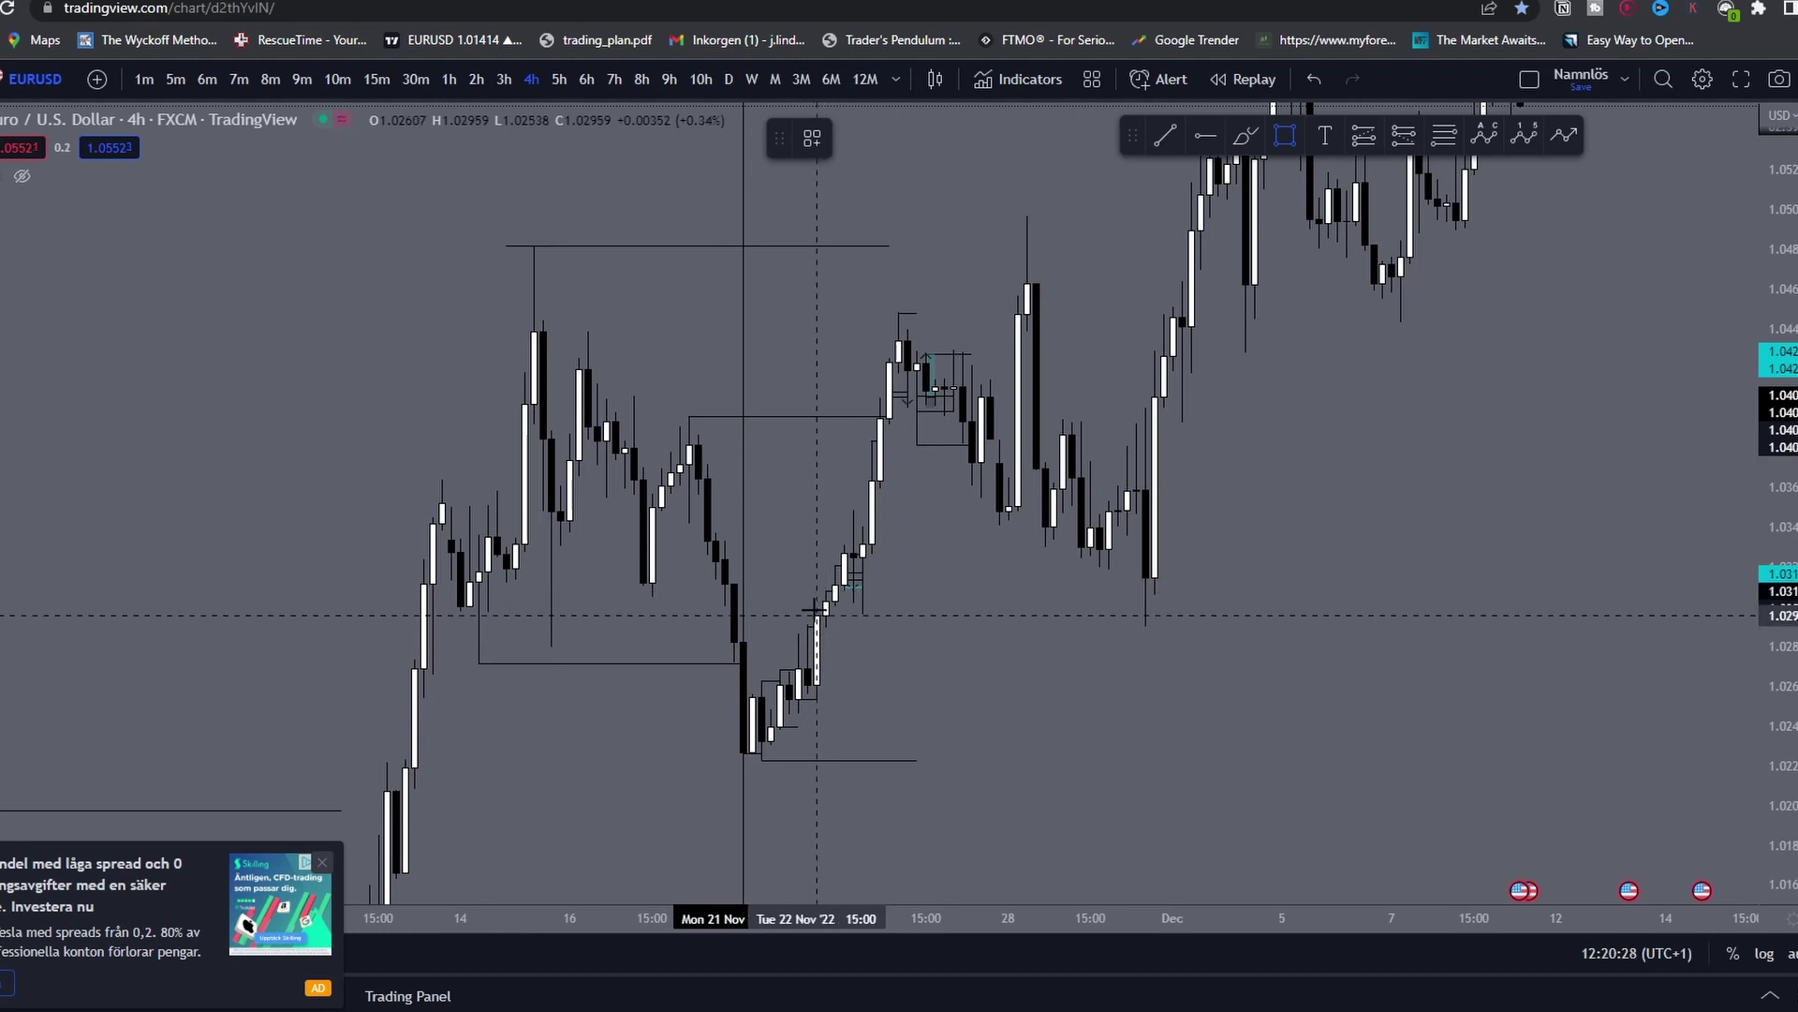
{"action": "left_click_drag", "start_coordinate": [817, 610], "coordinate": [838, 749]}
{"action": "left_click", "coordinate": [816, 757]}
{"action": "left_click_drag", "start_coordinate": [816, 657], "coordinate": [1146, 655]}
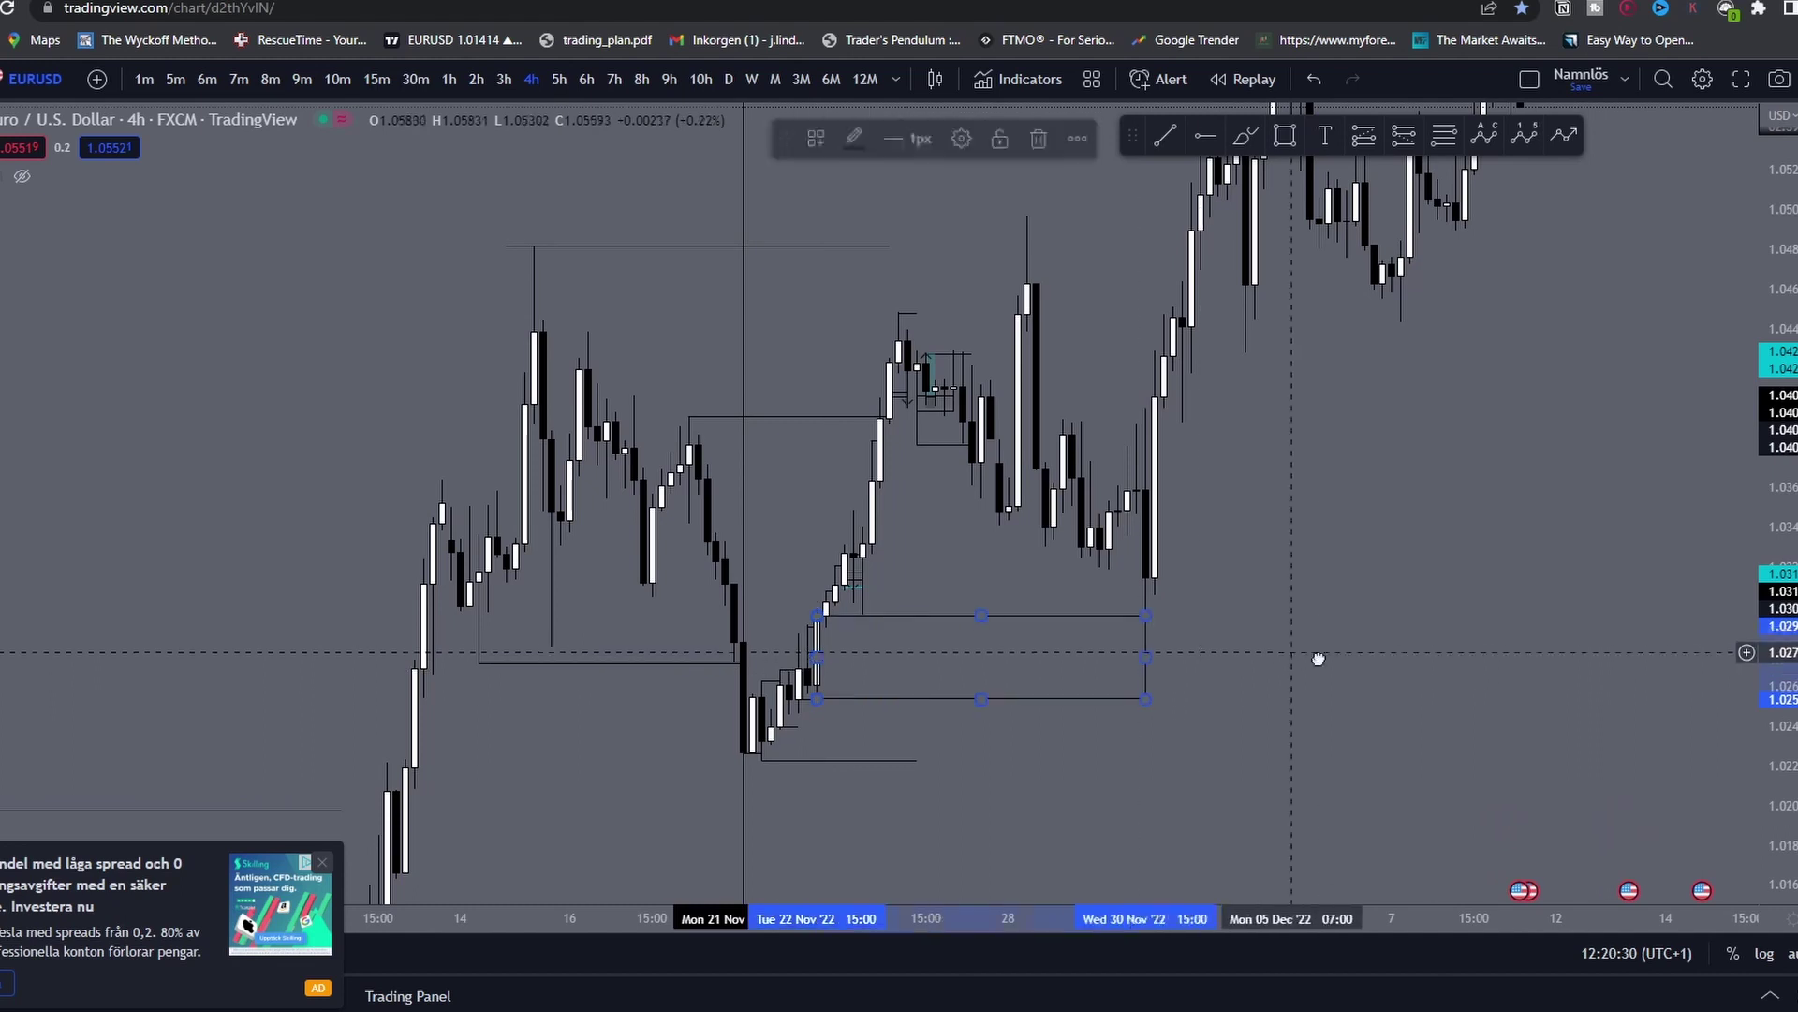
{"action": "left_click", "coordinate": [1323, 656]}
Step: Examine the rectangle's upper edge closely and measure its gap to the November 23 wick low
{"action": "left_click_drag", "start_coordinate": [1778, 815], "coordinate": [1778, 251]}
{"action": "left_click_drag", "start_coordinate": [1435, 663], "coordinate": [1578, 353]}
{"action": "scroll", "coordinate": [1063, 688], "scroll_direction": "up", "scroll_amount": 5}
{"action": "left_click_drag", "start_coordinate": [1031, 699], "coordinate": [1231, 614]}
{"action": "left_click_drag", "start_coordinate": [1772, 721], "coordinate": [1554, 140]}
{"action": "scroll", "coordinate": [1204, 487], "scroll_direction": "up", "scroll_amount": 3}
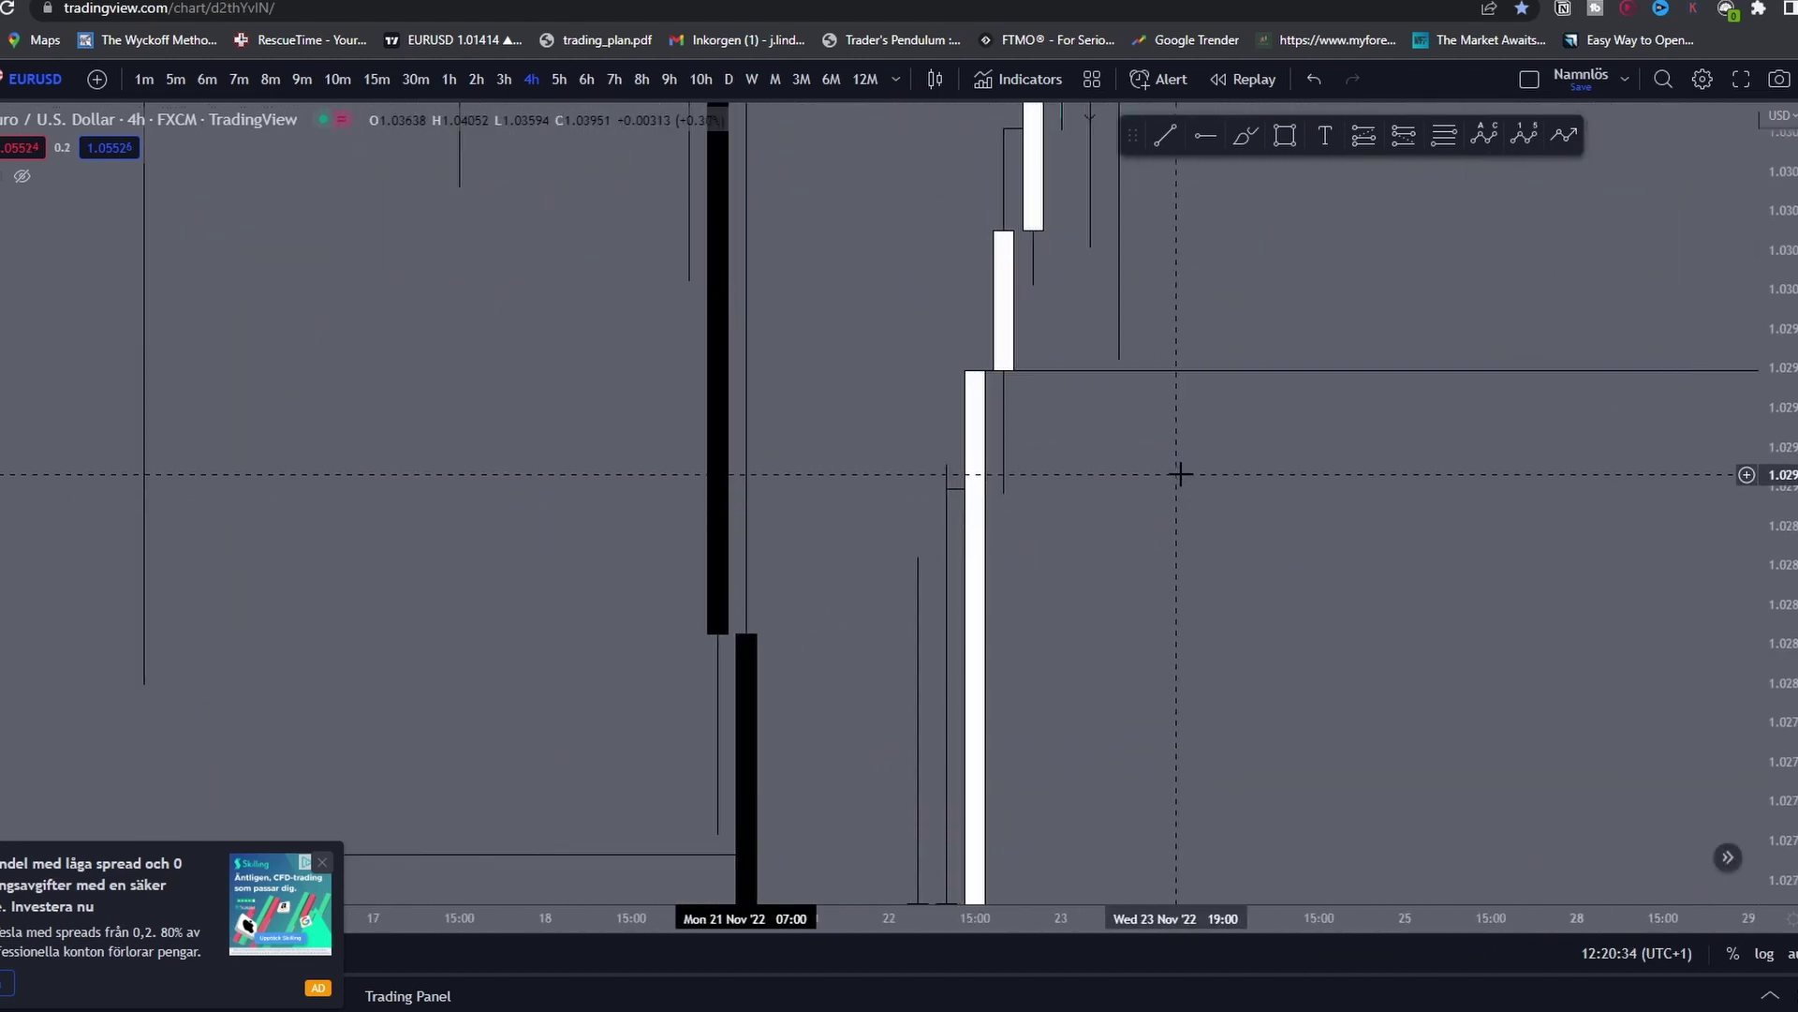
{"action": "left_click_drag", "start_coordinate": [1181, 474], "coordinate": [1152, 519]}
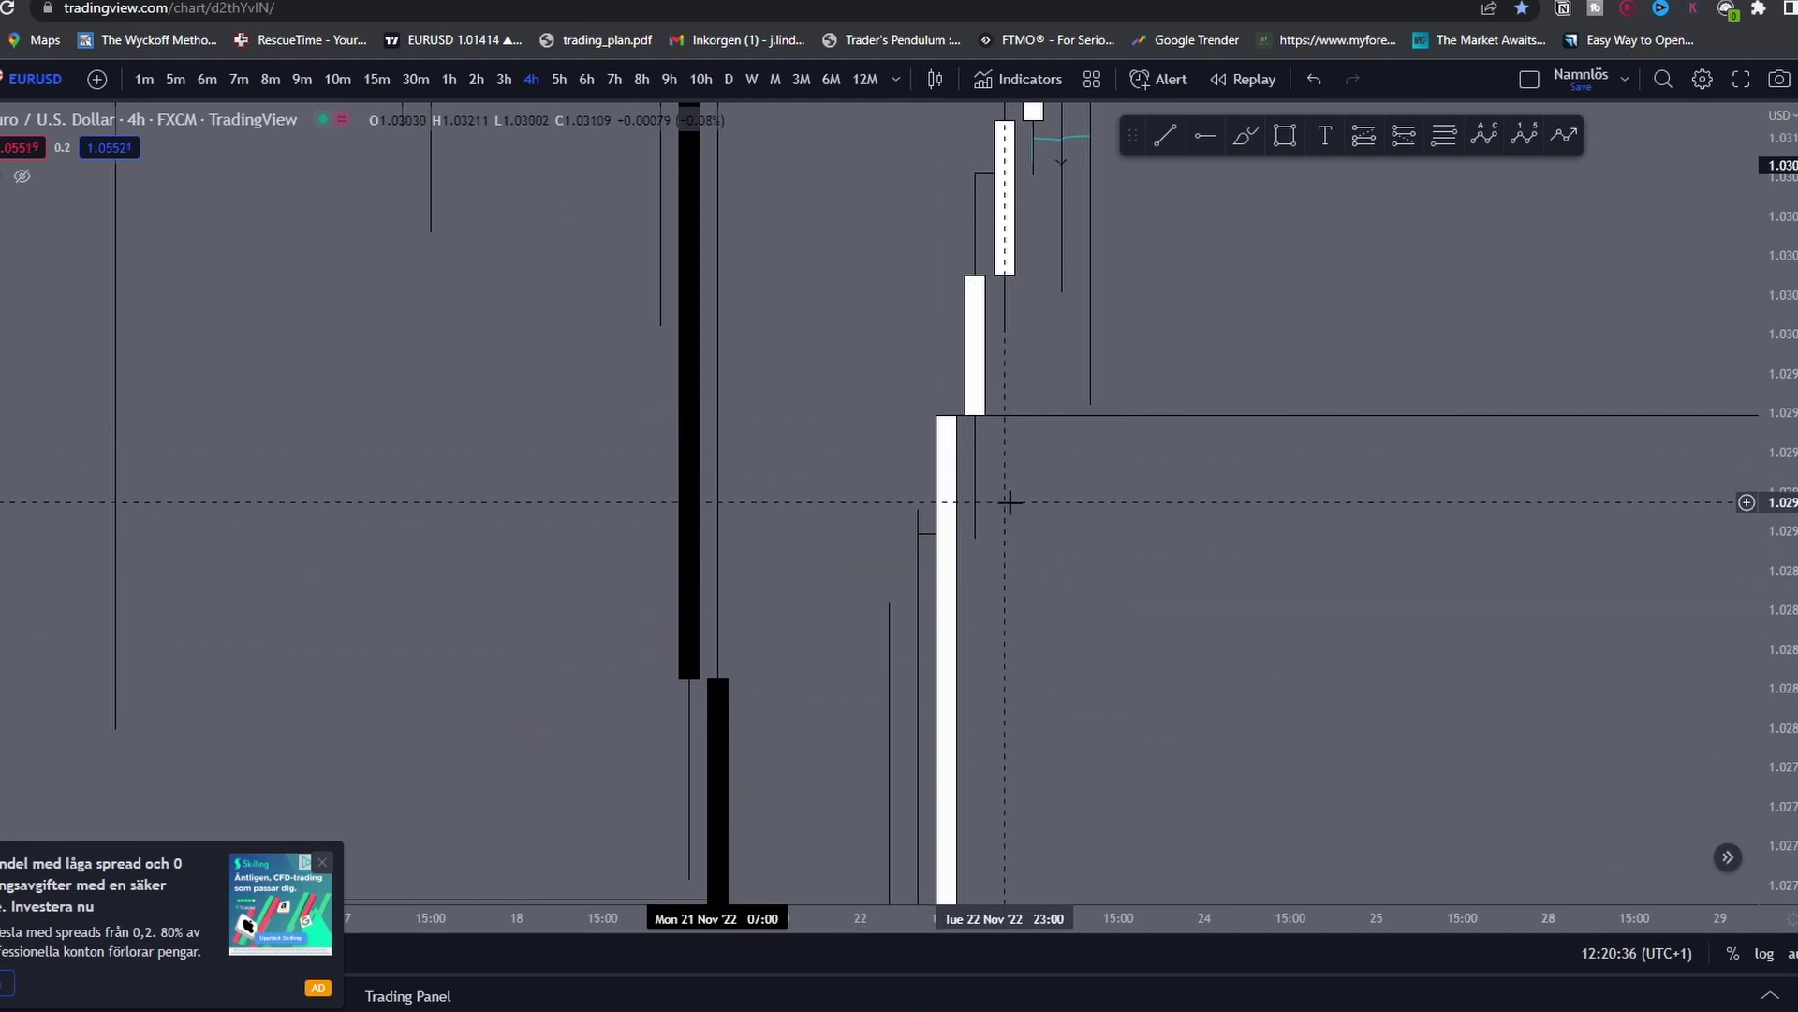
{"action": "scroll", "coordinate": [1124, 483], "scroll_direction": "down", "scroll_amount": 2}
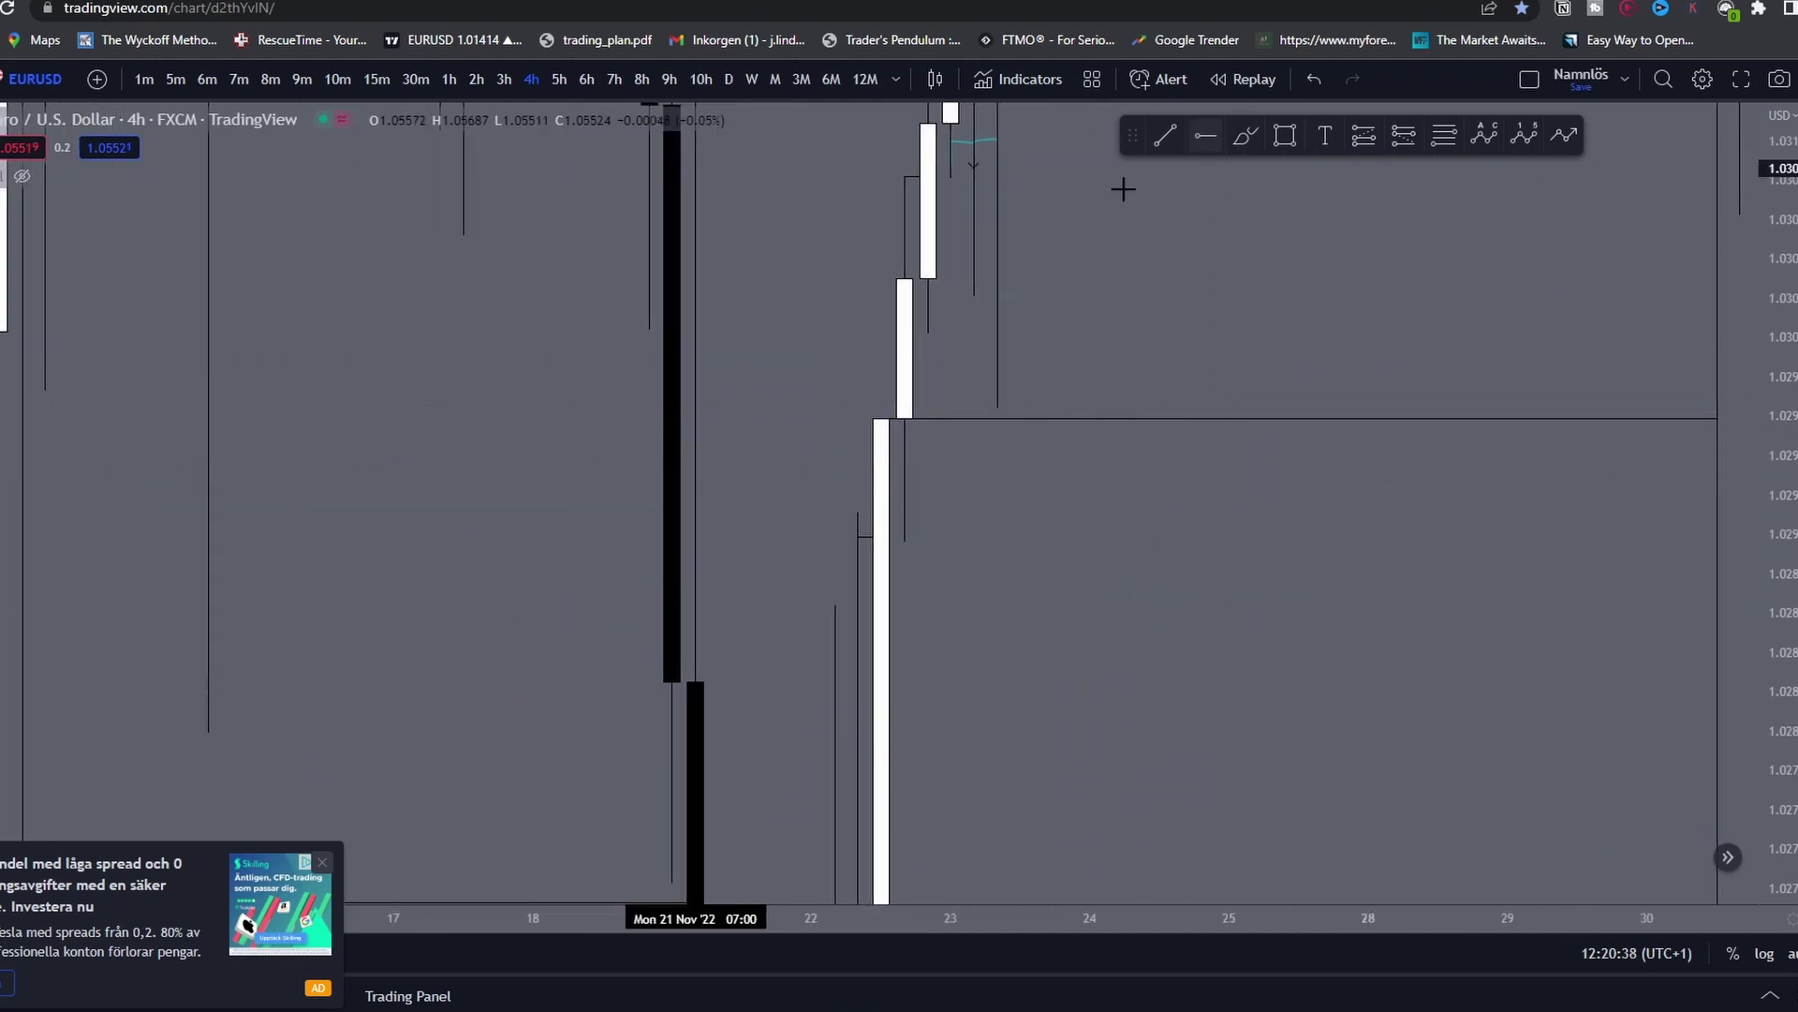
{"action": "left_click", "coordinate": [1066, 413], "text": "shift"}
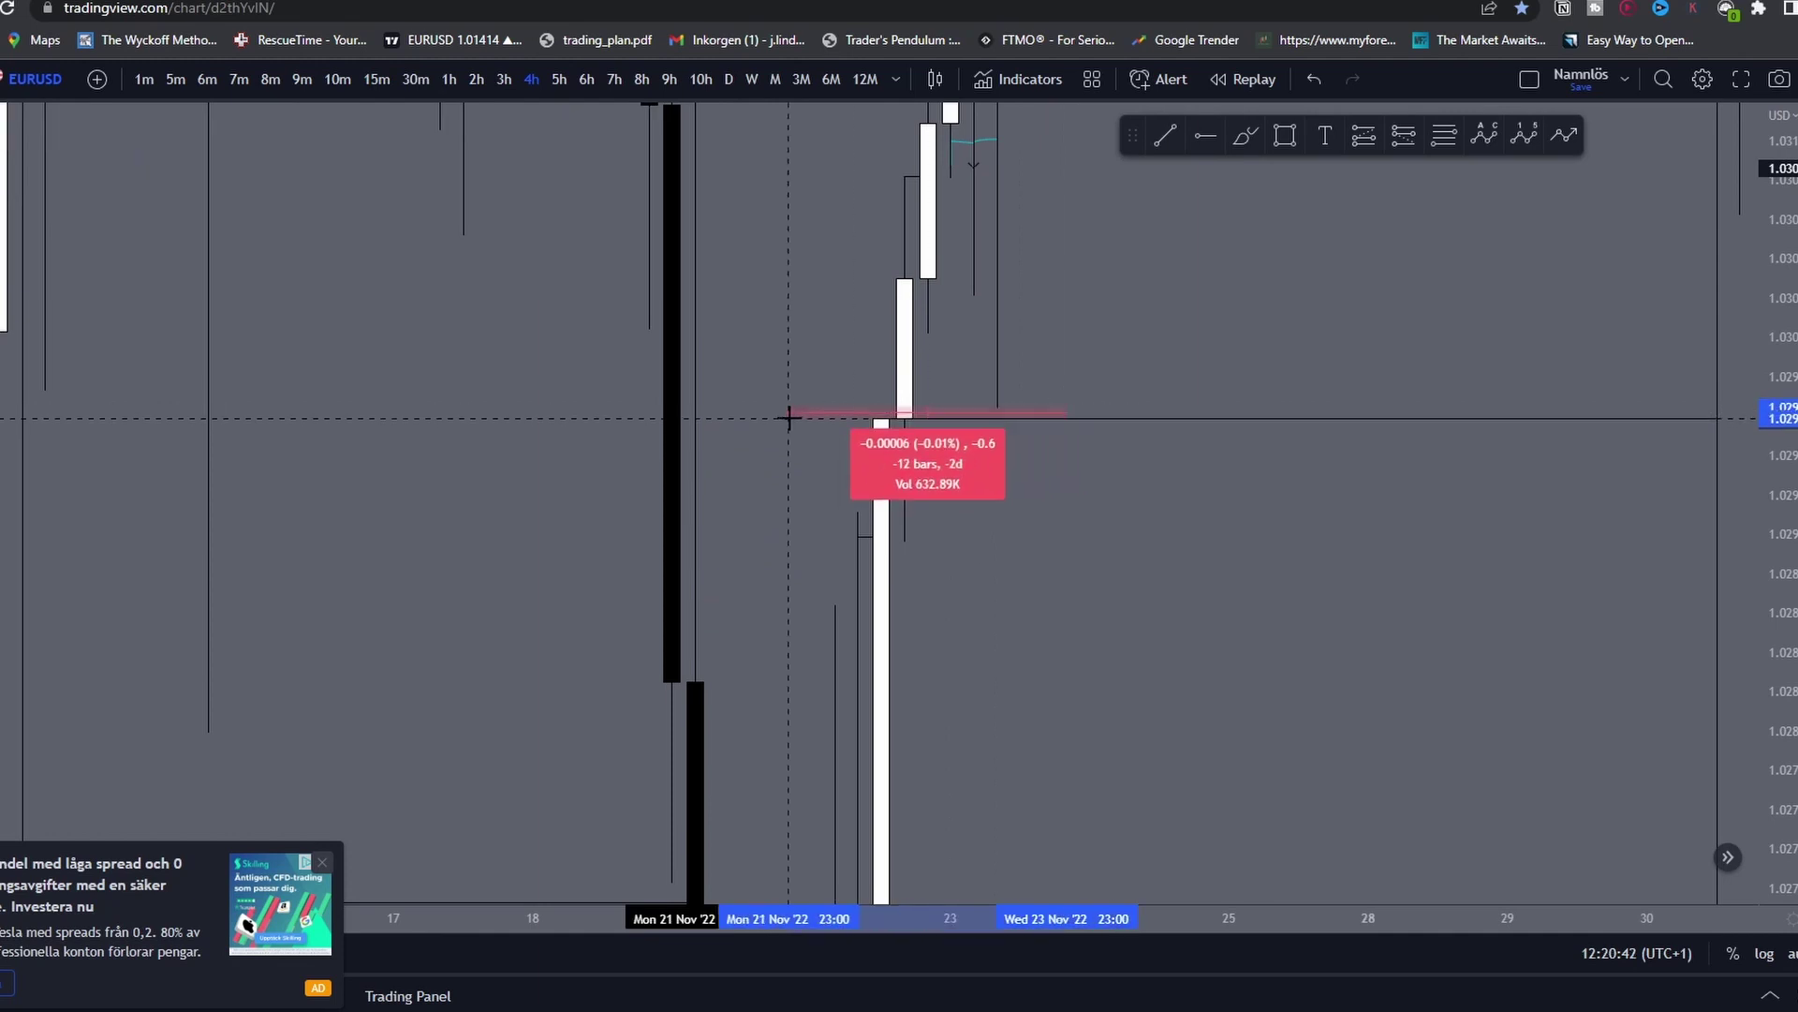
{"action": "left_click", "coordinate": [788, 418]}
{"action": "left_click_drag", "start_coordinate": [1302, 562], "coordinate": [1161, 558]}
{"action": "scroll", "coordinate": [1461, 524], "scroll_direction": "down", "scroll_amount": 5}
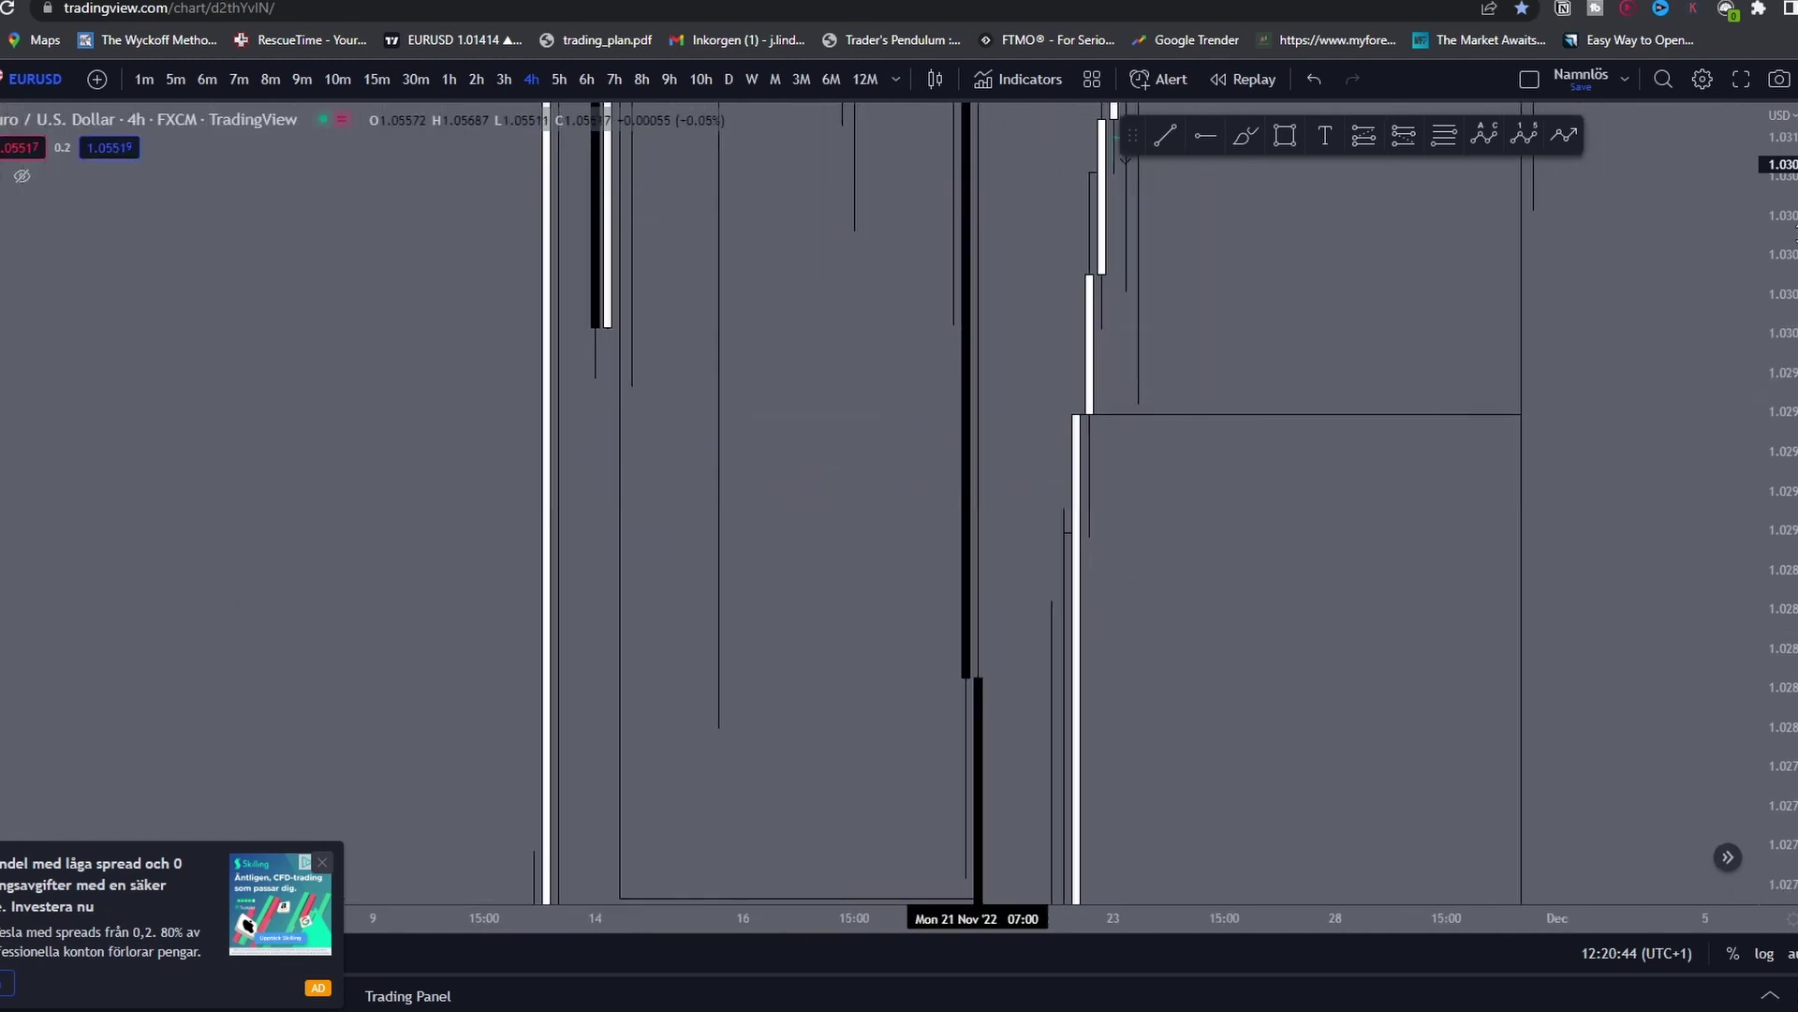
Step: Extend the November 22 rectangle's right edge to about December 5
{"action": "left_click_drag", "start_coordinate": [1778, 507], "coordinate": [1778, 730]}
{"action": "left_click_drag", "start_coordinate": [1288, 605], "coordinate": [862, 641]}
{"action": "scroll", "coordinate": [978, 618], "scroll_direction": "down", "scroll_amount": 5}
{"action": "left_click_drag", "start_coordinate": [1311, 570], "coordinate": [1249, 559]}
{"action": "left_click_drag", "start_coordinate": [1777, 269], "coordinate": [1778, 805]}
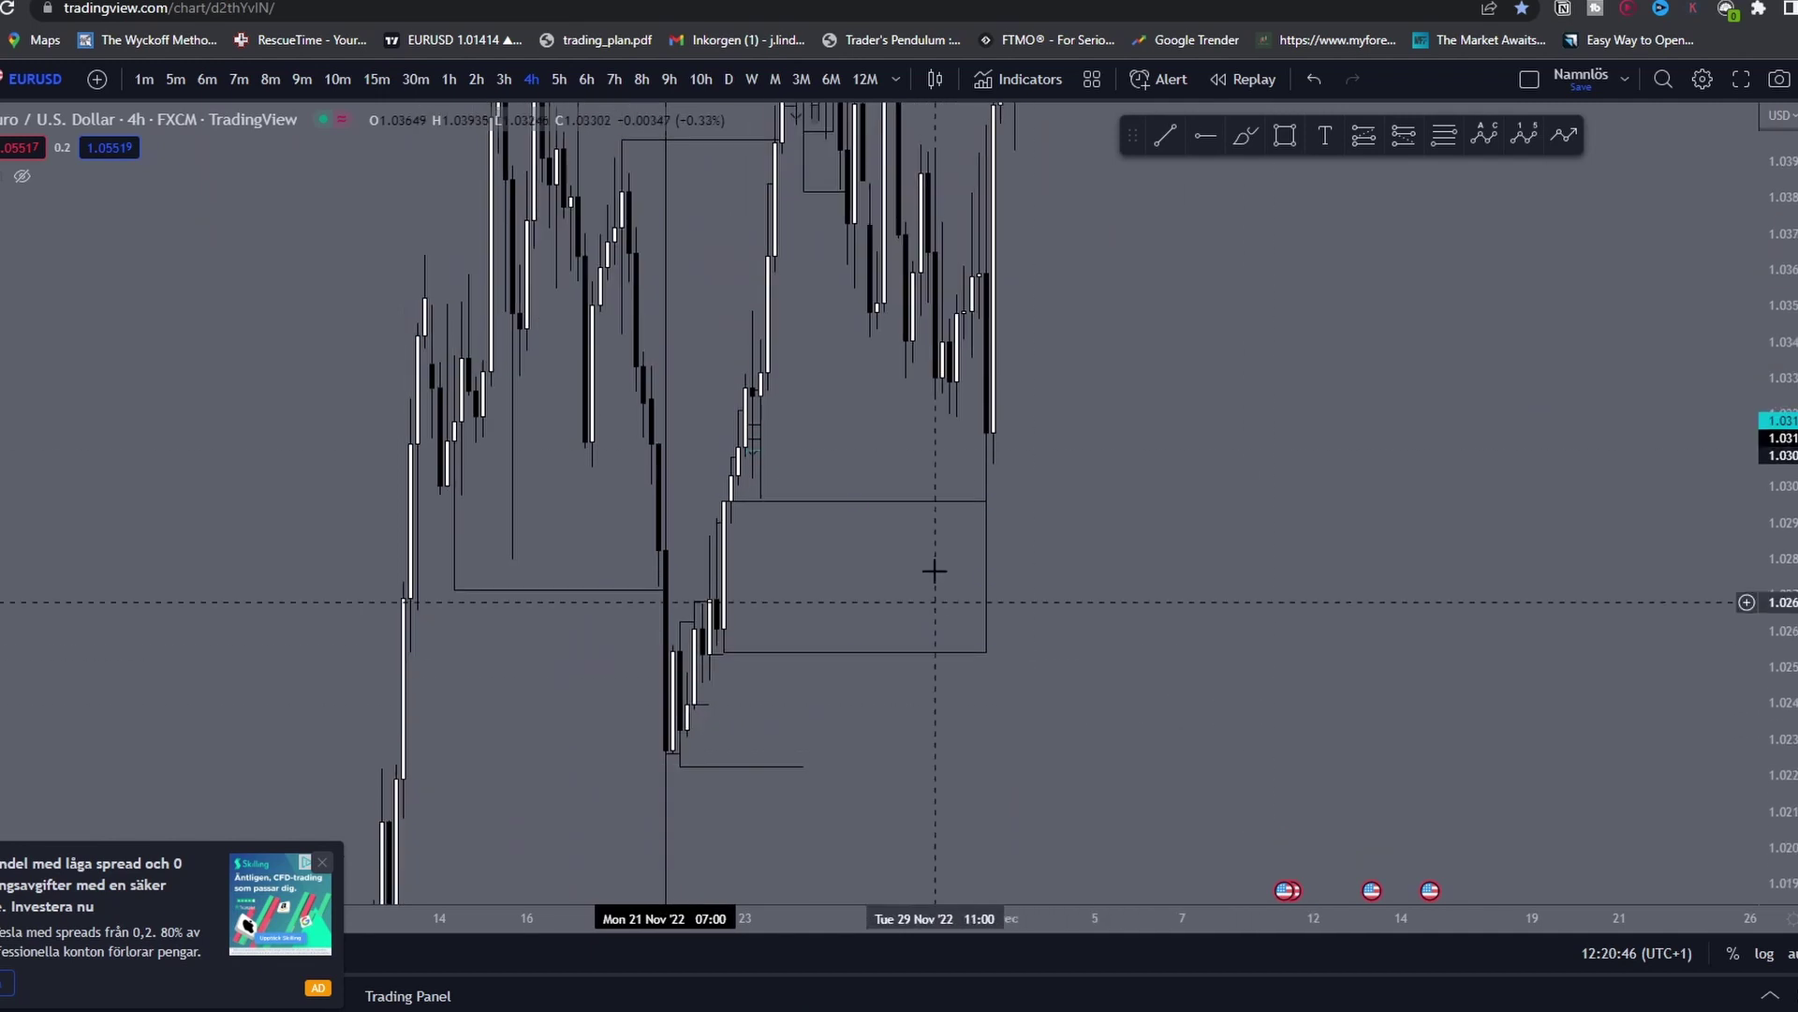
{"action": "left_click_drag", "start_coordinate": [991, 580], "coordinate": [1135, 581]}
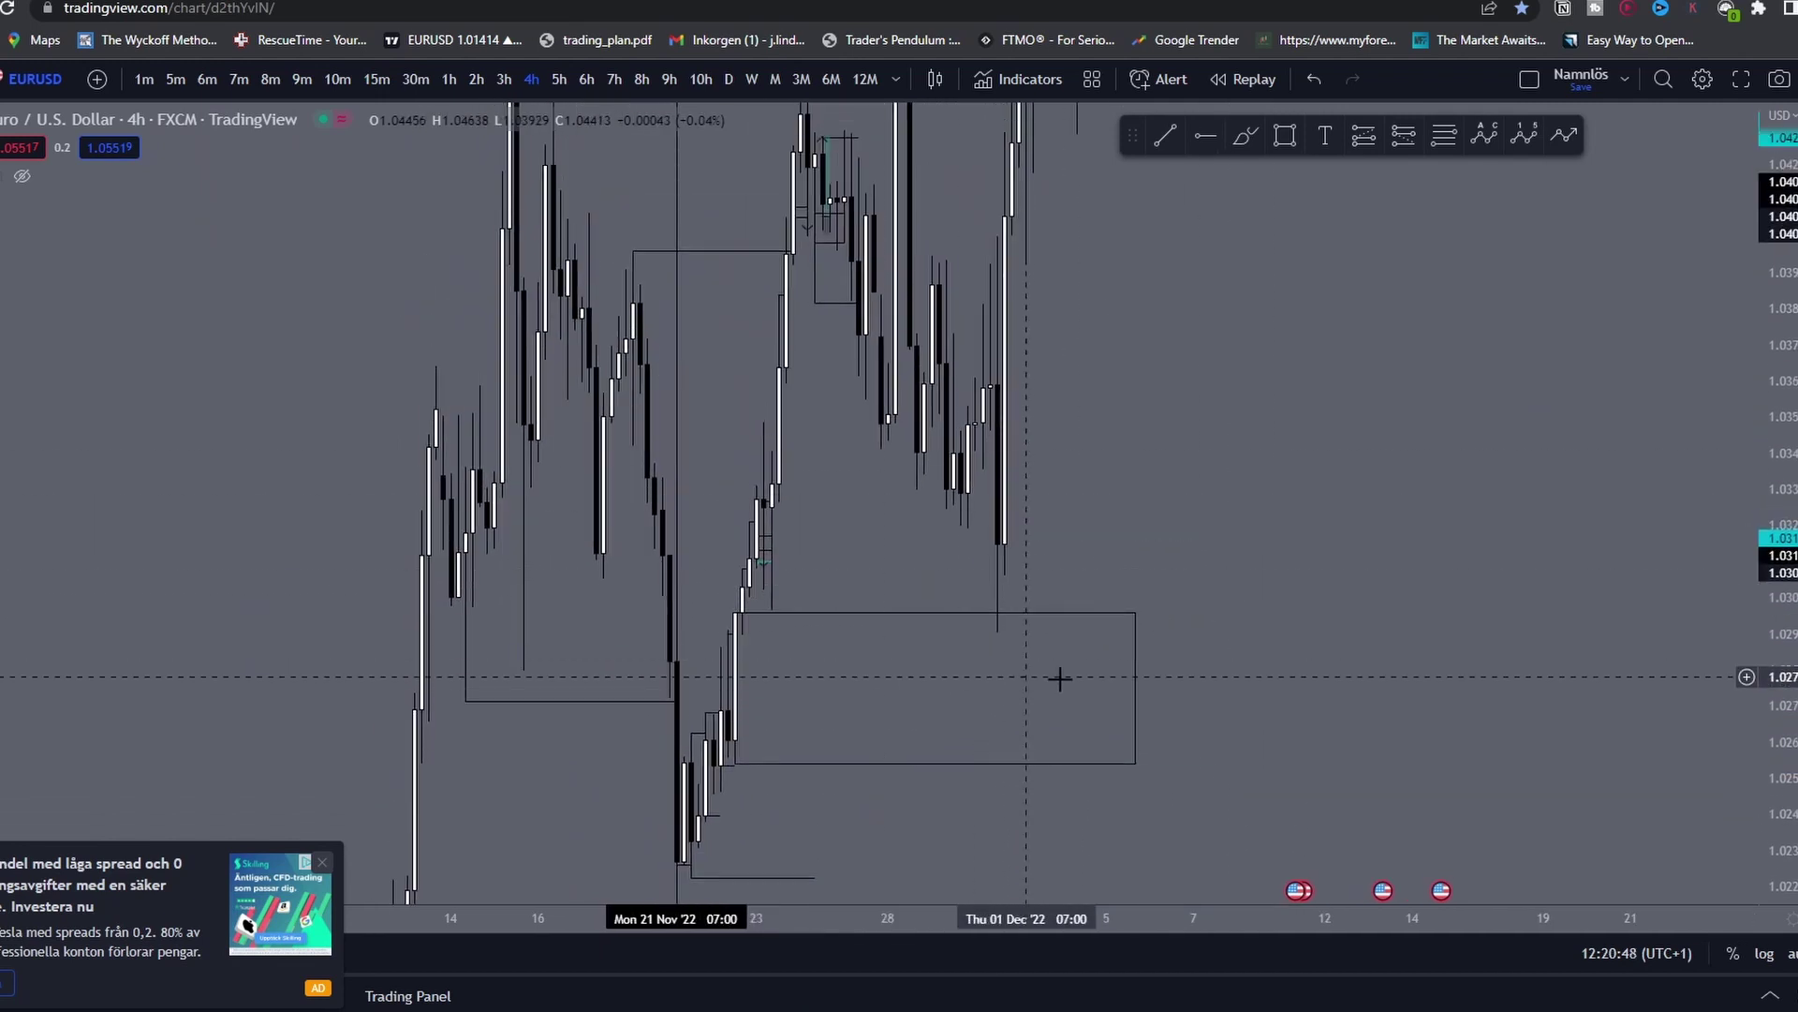
{"action": "left_click_drag", "start_coordinate": [1777, 328], "coordinate": [1777, 655]}
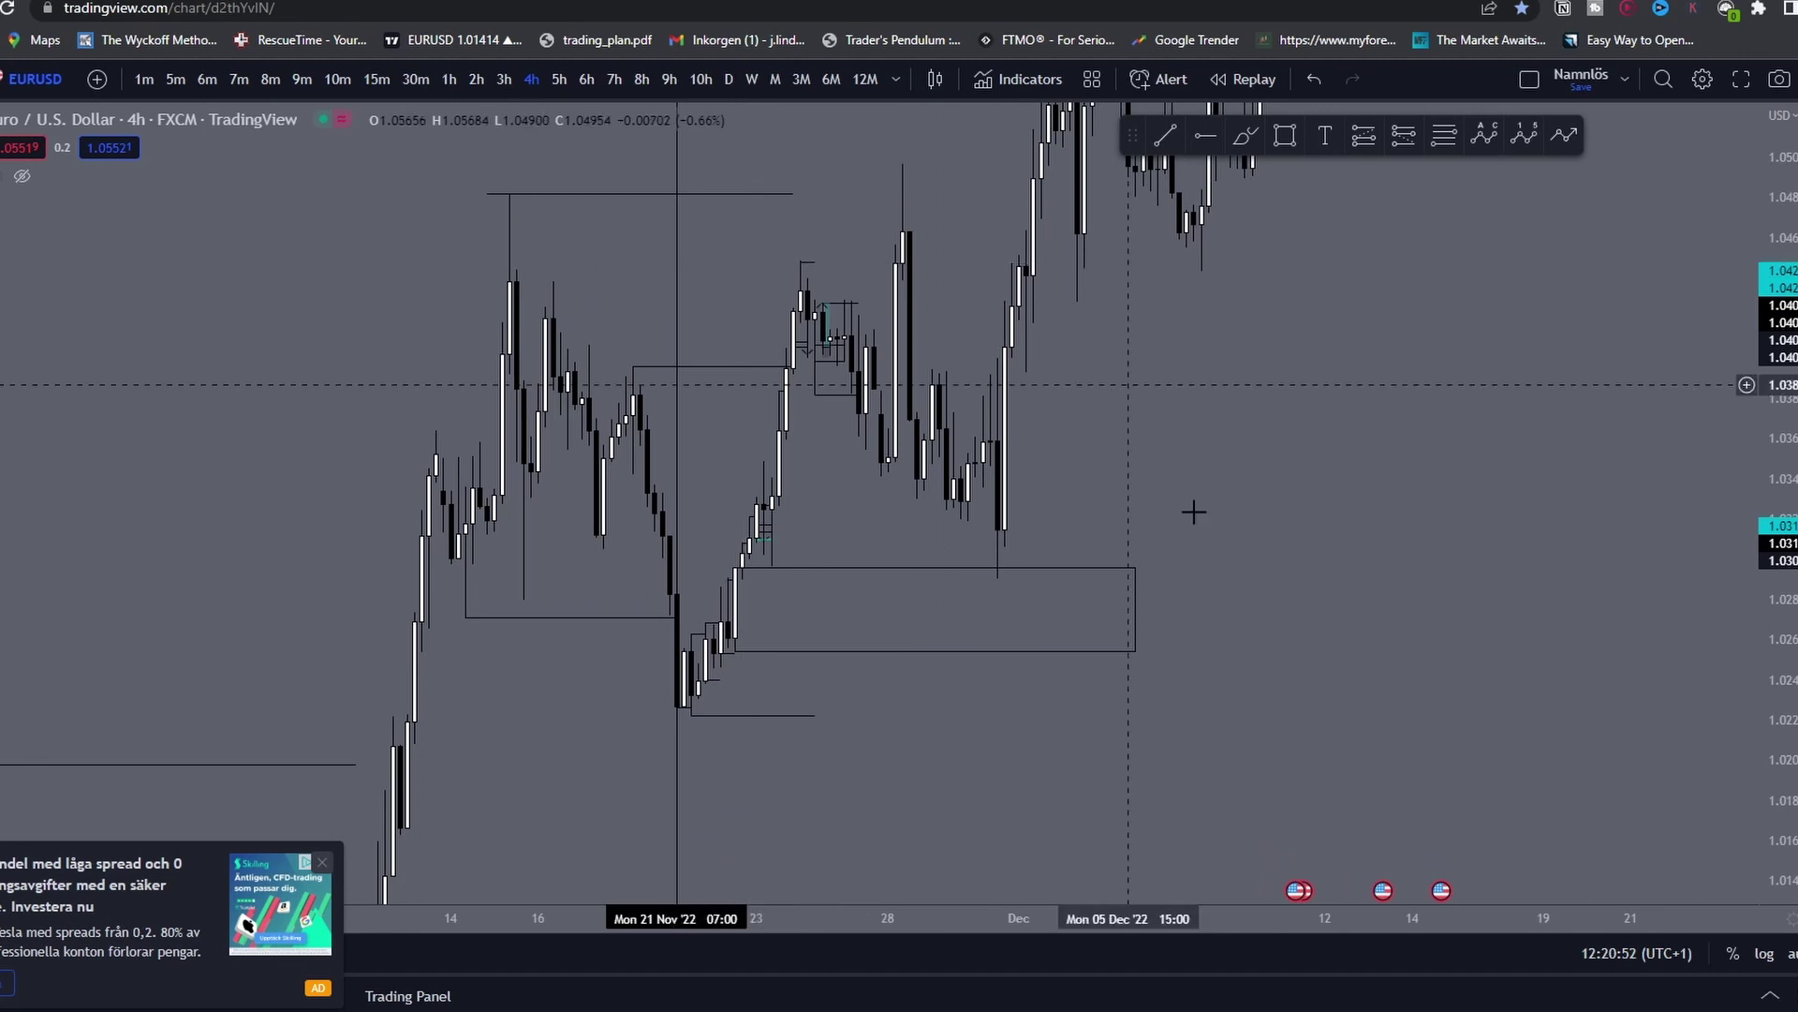
Step: Shorten the November 22 rectangle so its right edge ends around November 28
{"action": "left_click", "coordinate": [1165, 137]}
{"action": "key", "text": "Escape"}
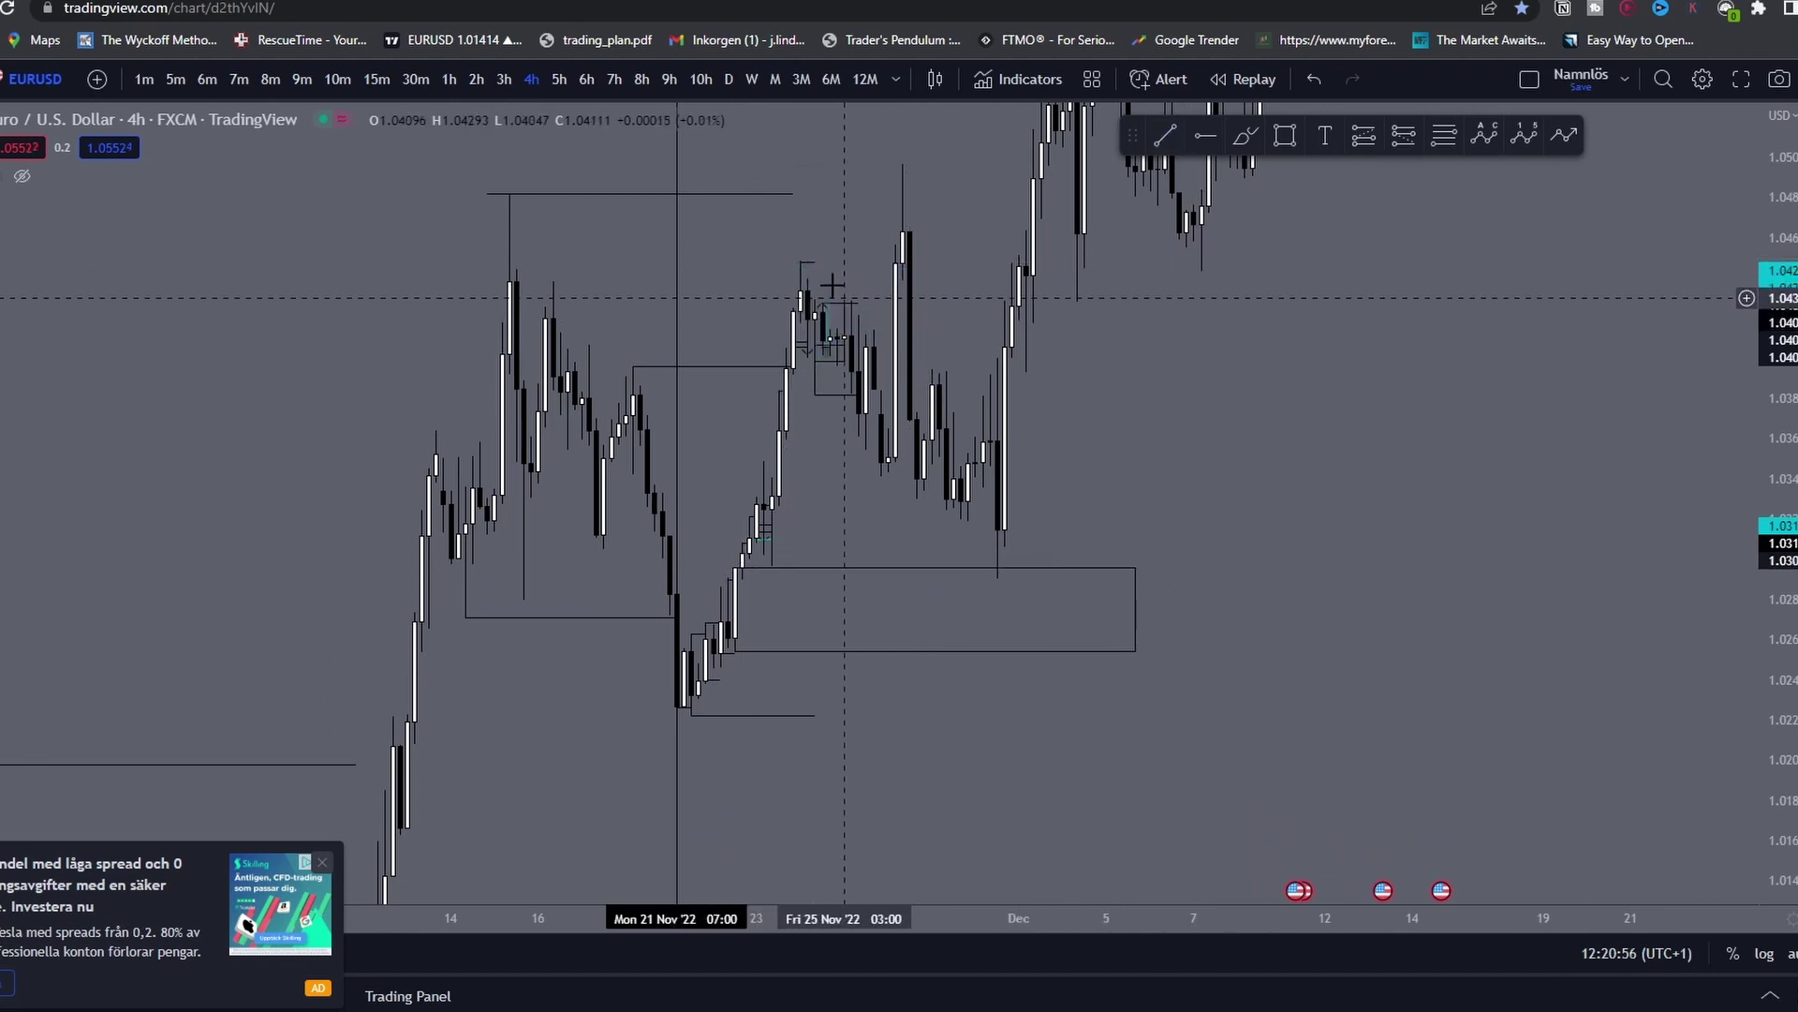
{"action": "left_click_drag", "start_coordinate": [1137, 616], "coordinate": [1087, 617]}
{"action": "left_click", "coordinate": [980, 604]}
{"action": "scroll", "coordinate": [982, 603], "scroll_direction": "up", "scroll_amount": 4}
{"action": "left_click_drag", "start_coordinate": [1778, 625], "coordinate": [1778, 551]}
{"action": "left_click_drag", "start_coordinate": [1243, 469], "coordinate": [1284, 522]}
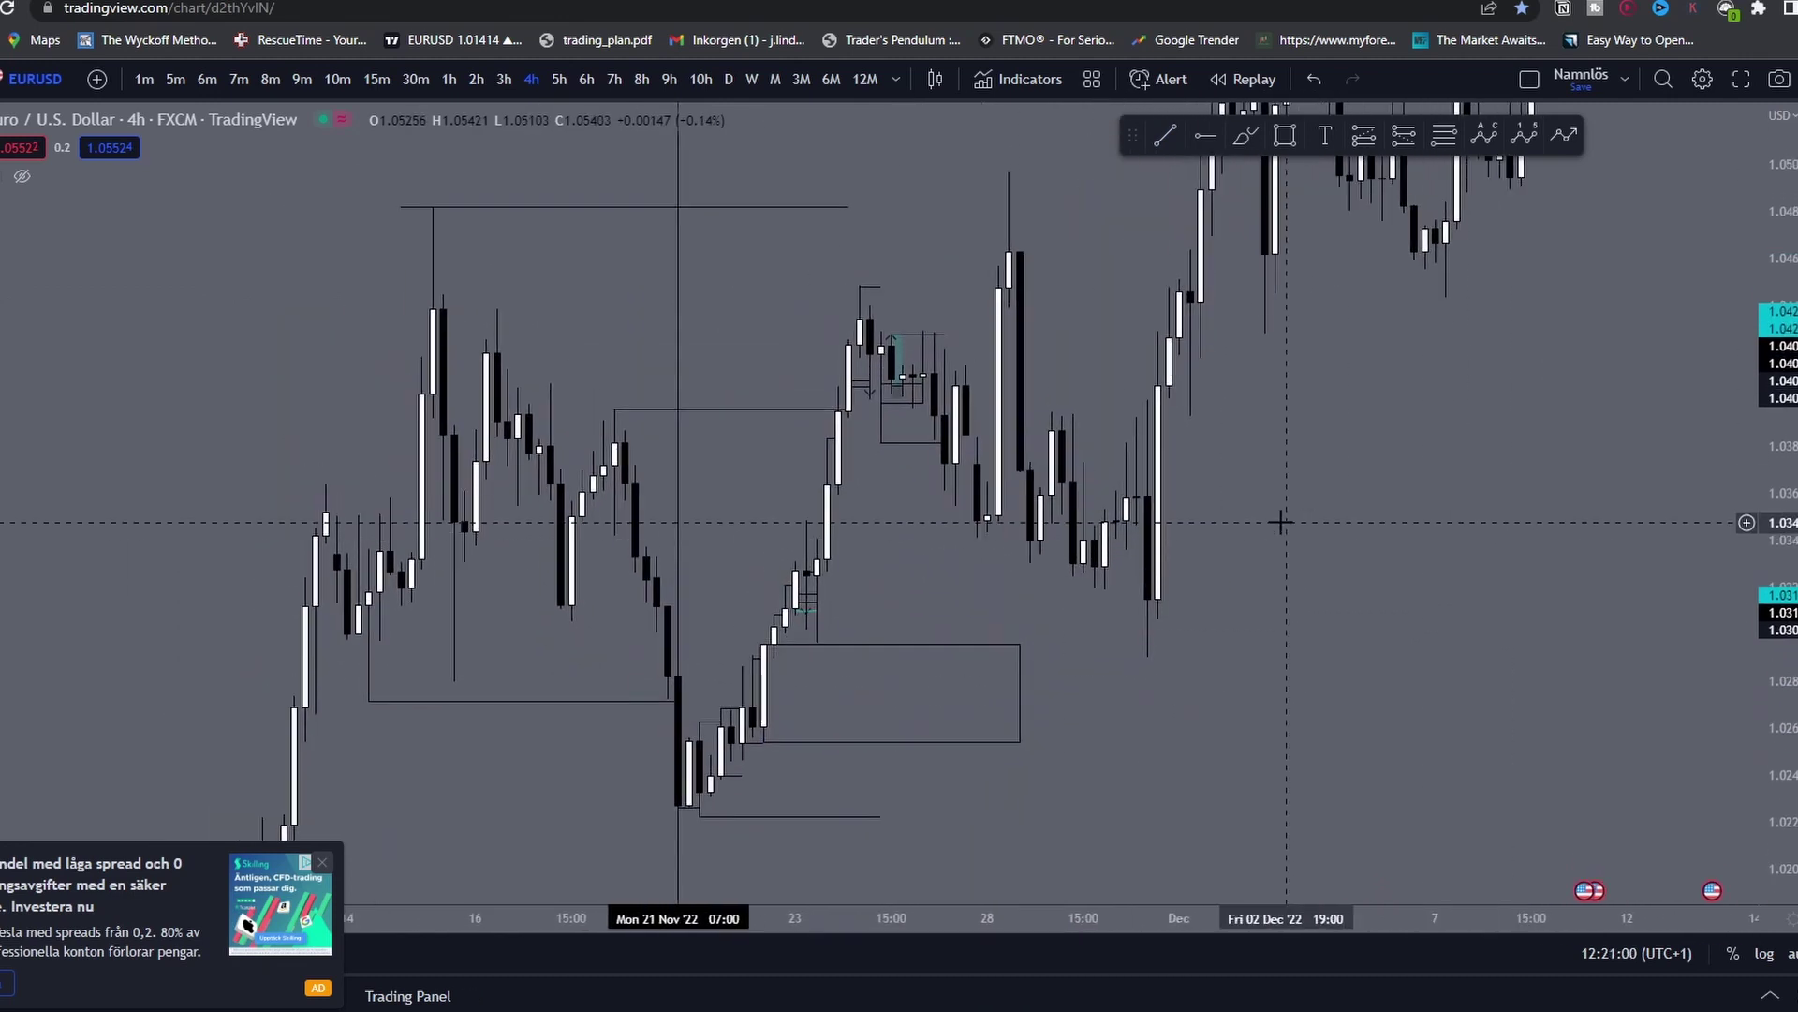
Step: Extend the November 24 swing-high line to November 27 and align its start with the peak on the 15-minute timeframe
{"action": "left_click_drag", "start_coordinate": [879, 285], "coordinate": [958, 284]}
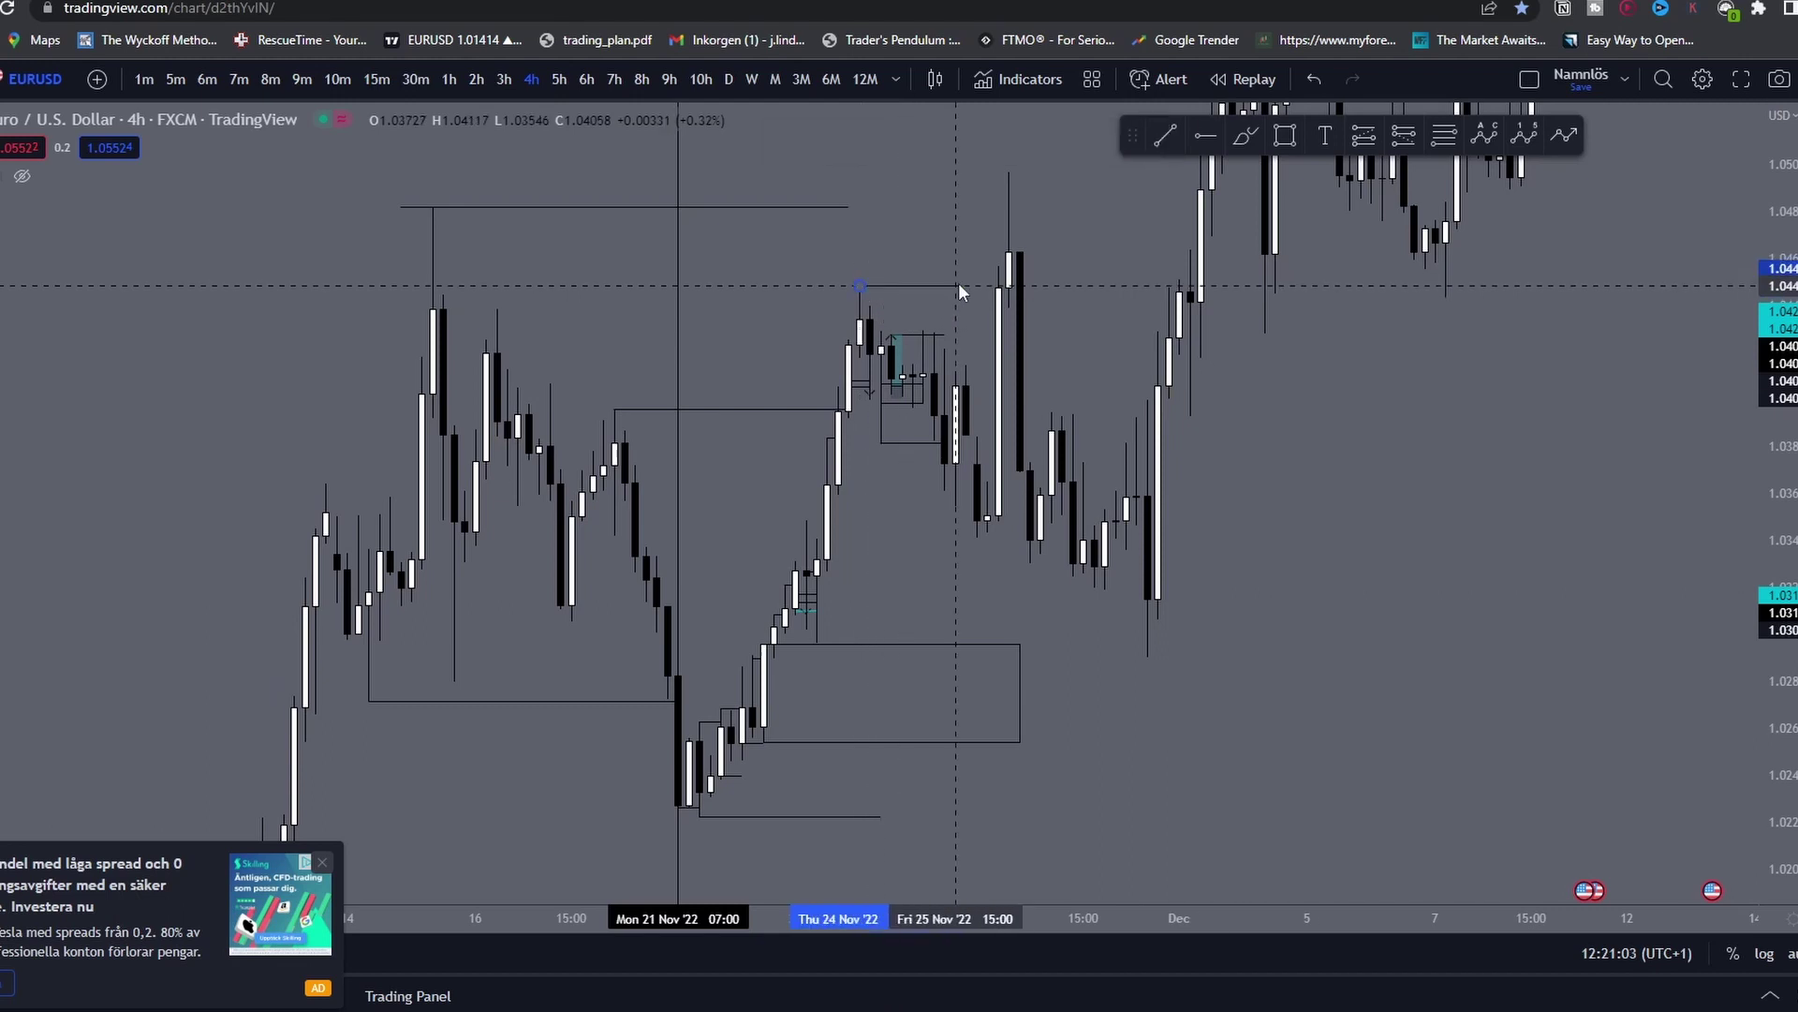
{"action": "left_click", "coordinate": [376, 79]}
{"action": "scroll", "coordinate": [1138, 584], "scroll_direction": "down", "scroll_amount": 5}
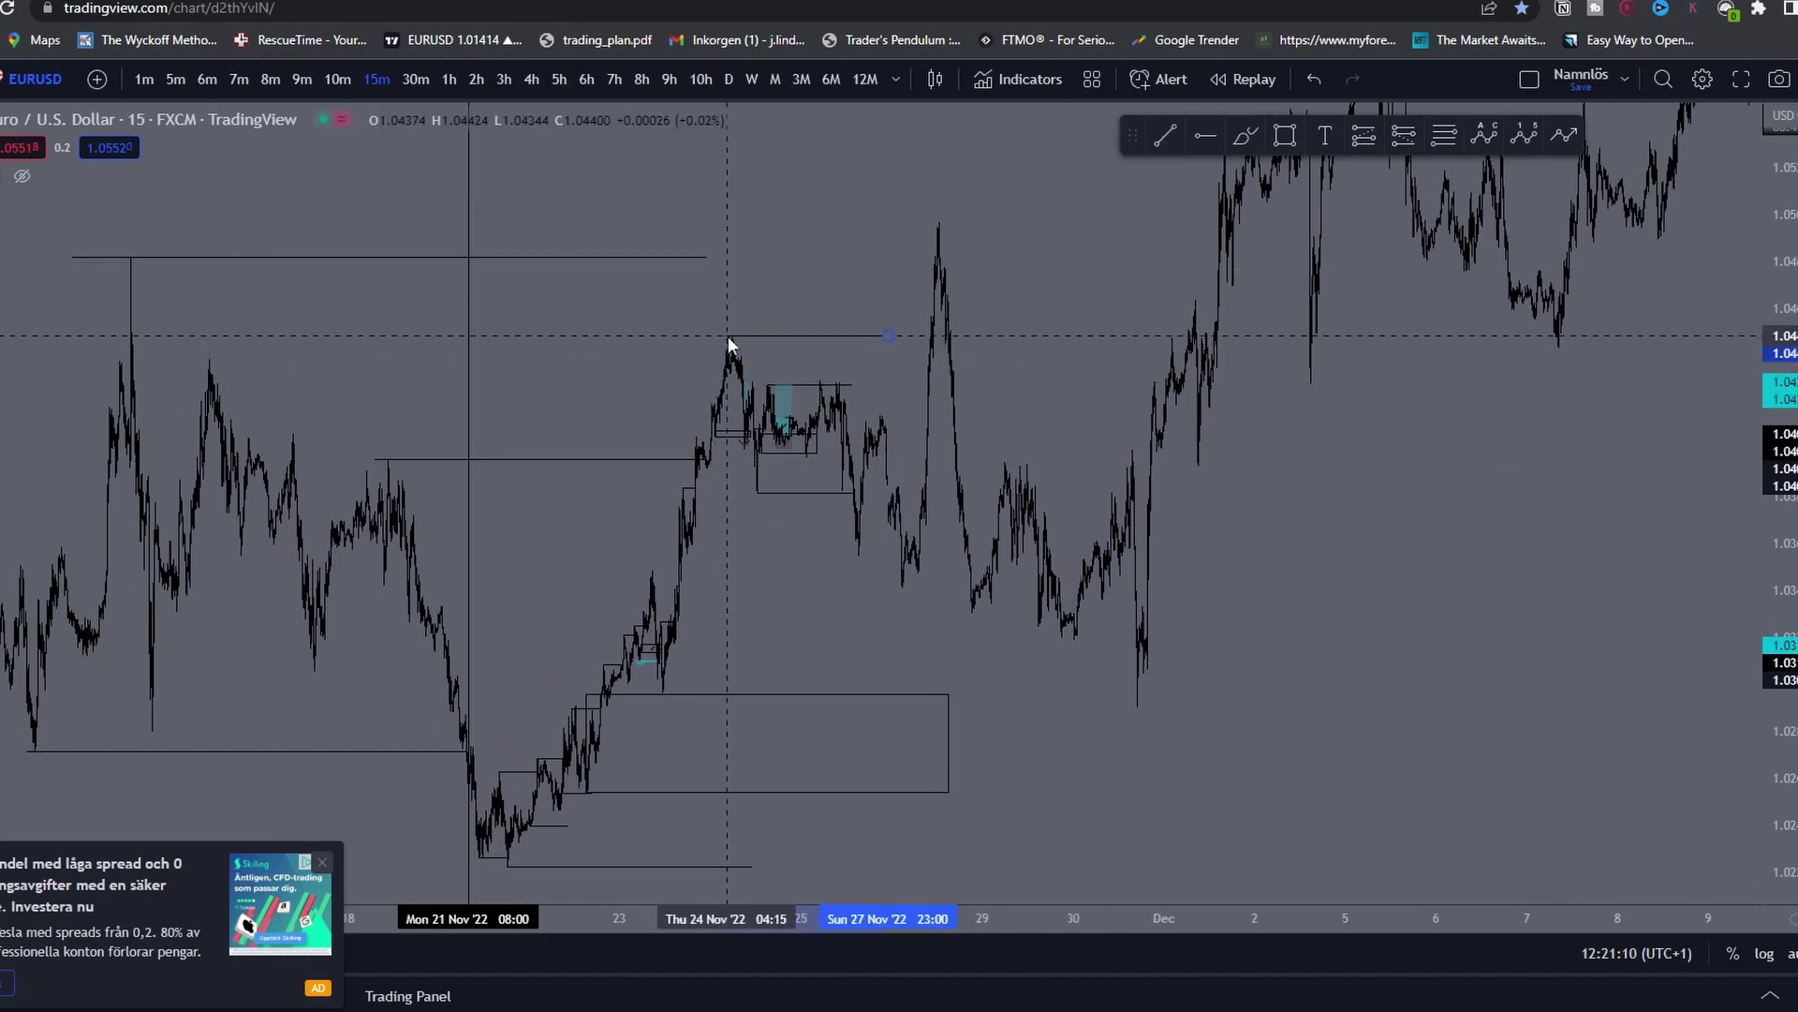
{"action": "left_click_drag", "start_coordinate": [728, 338], "coordinate": [730, 337]}
{"action": "left_click", "coordinate": [638, 333]}
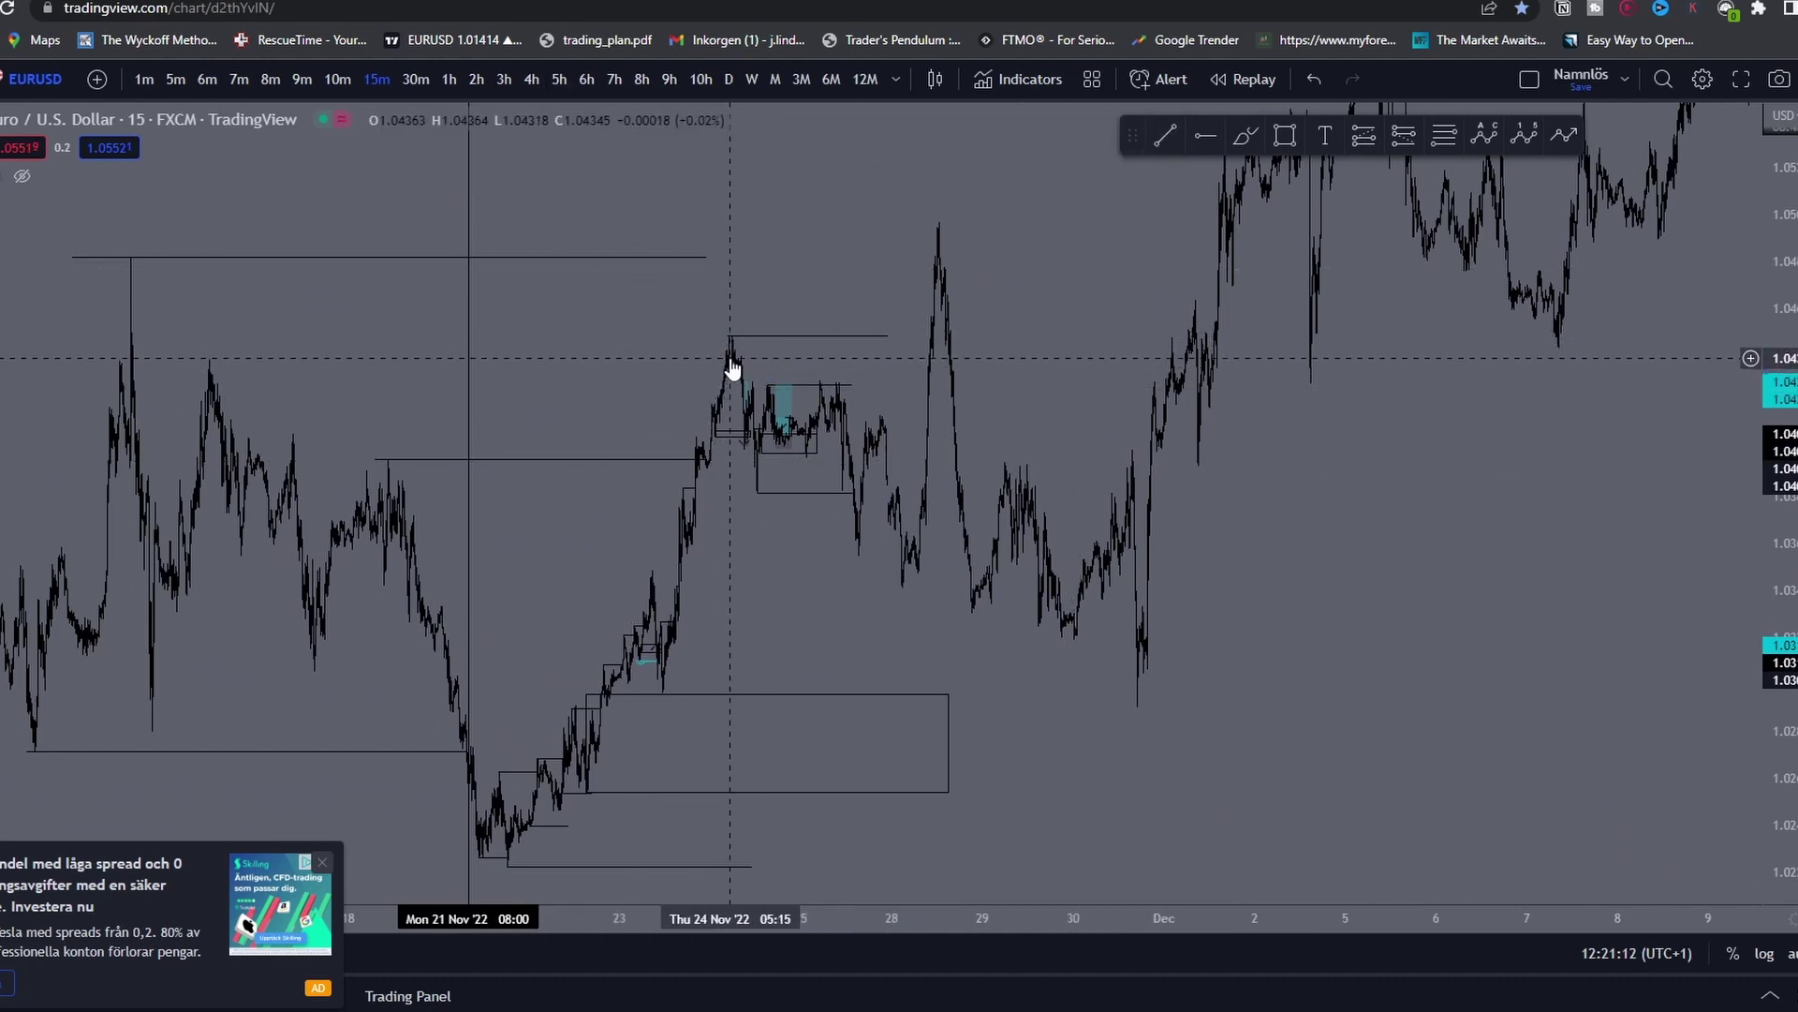
{"action": "left_click_drag", "start_coordinate": [795, 534], "coordinate": [974, 524]}
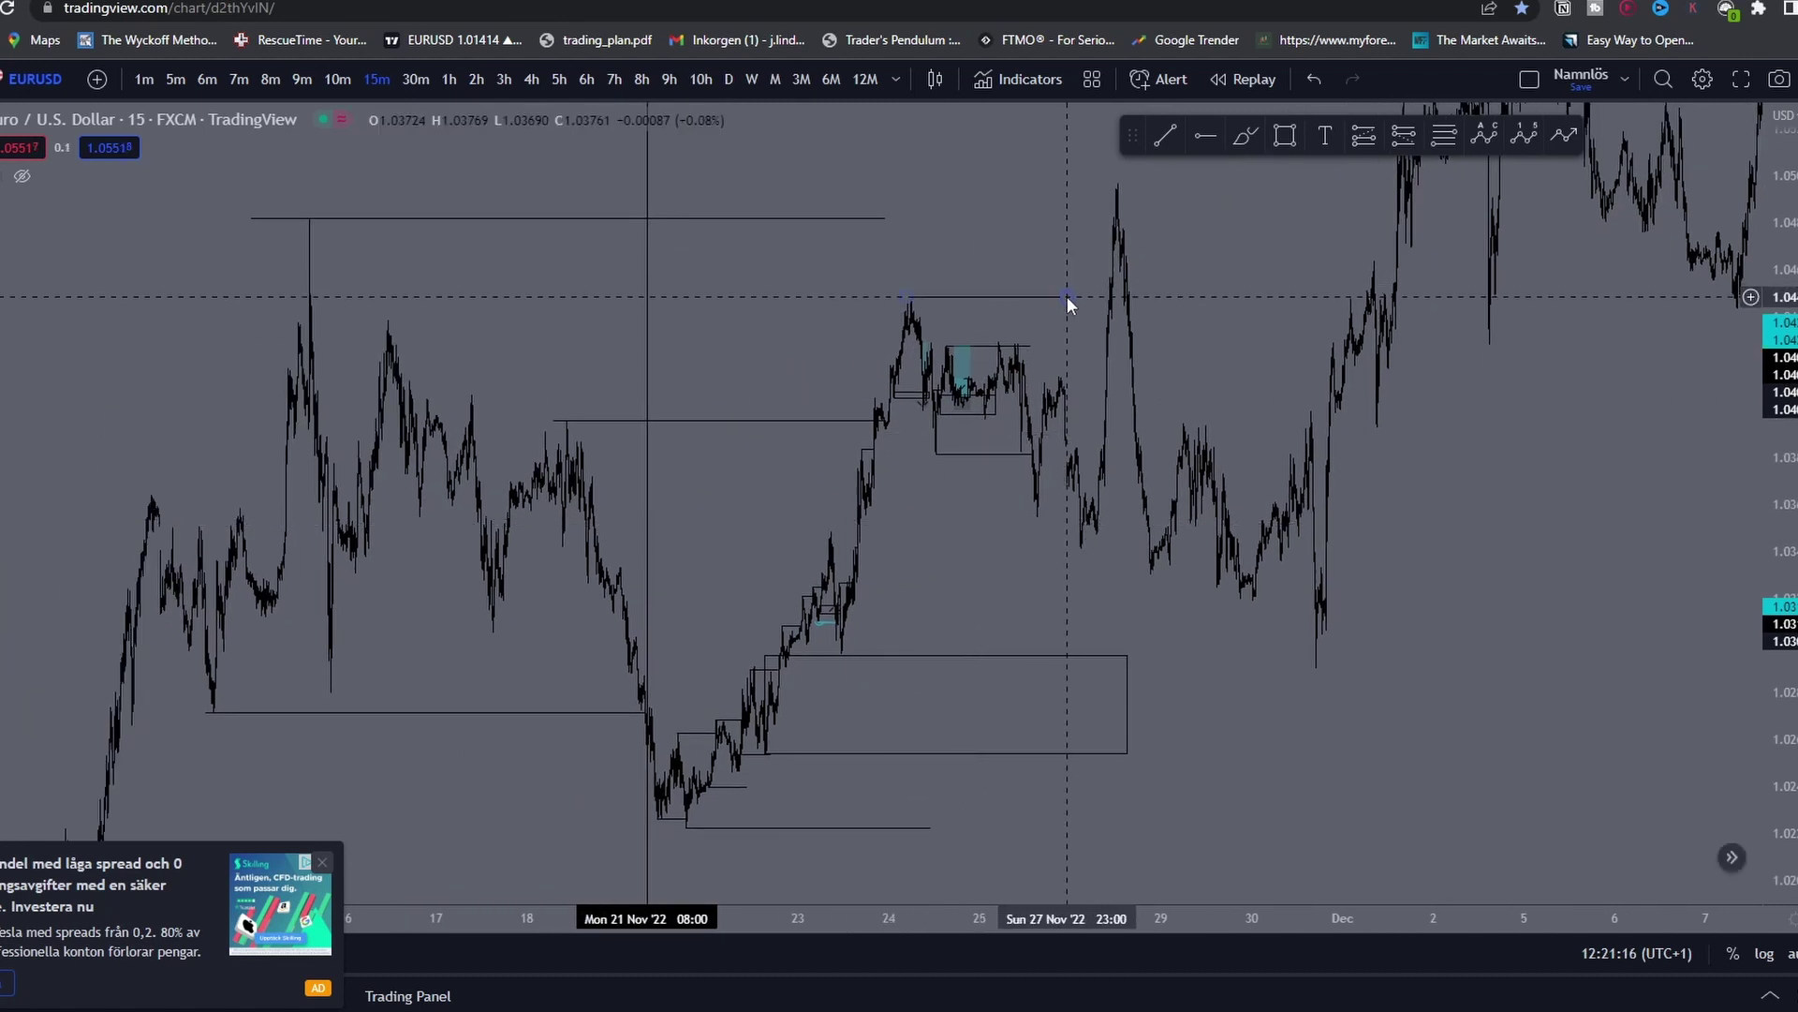
Step: Examine the 15-minute price action above the rectangle zone from November 24 to 30
{"action": "scroll", "coordinate": [1044, 469], "scroll_direction": "up", "scroll_amount": 4}
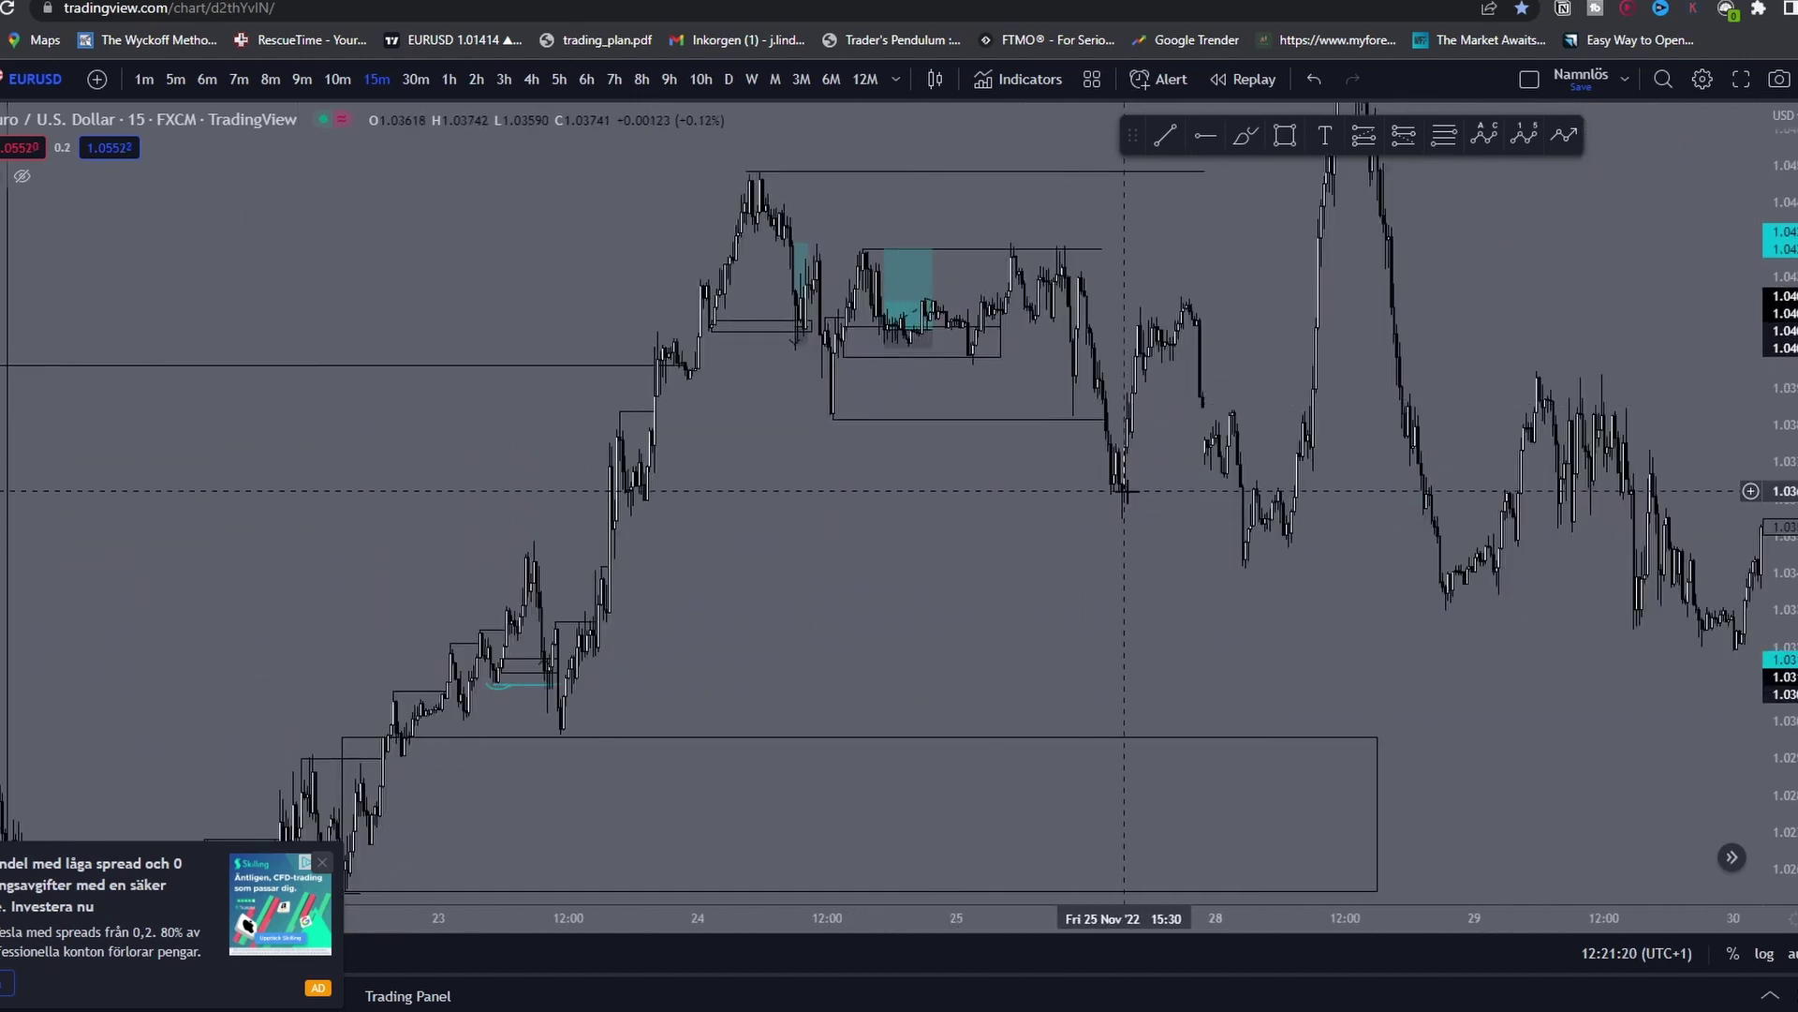
{"action": "left_click_drag", "start_coordinate": [1128, 513], "coordinate": [991, 499]}
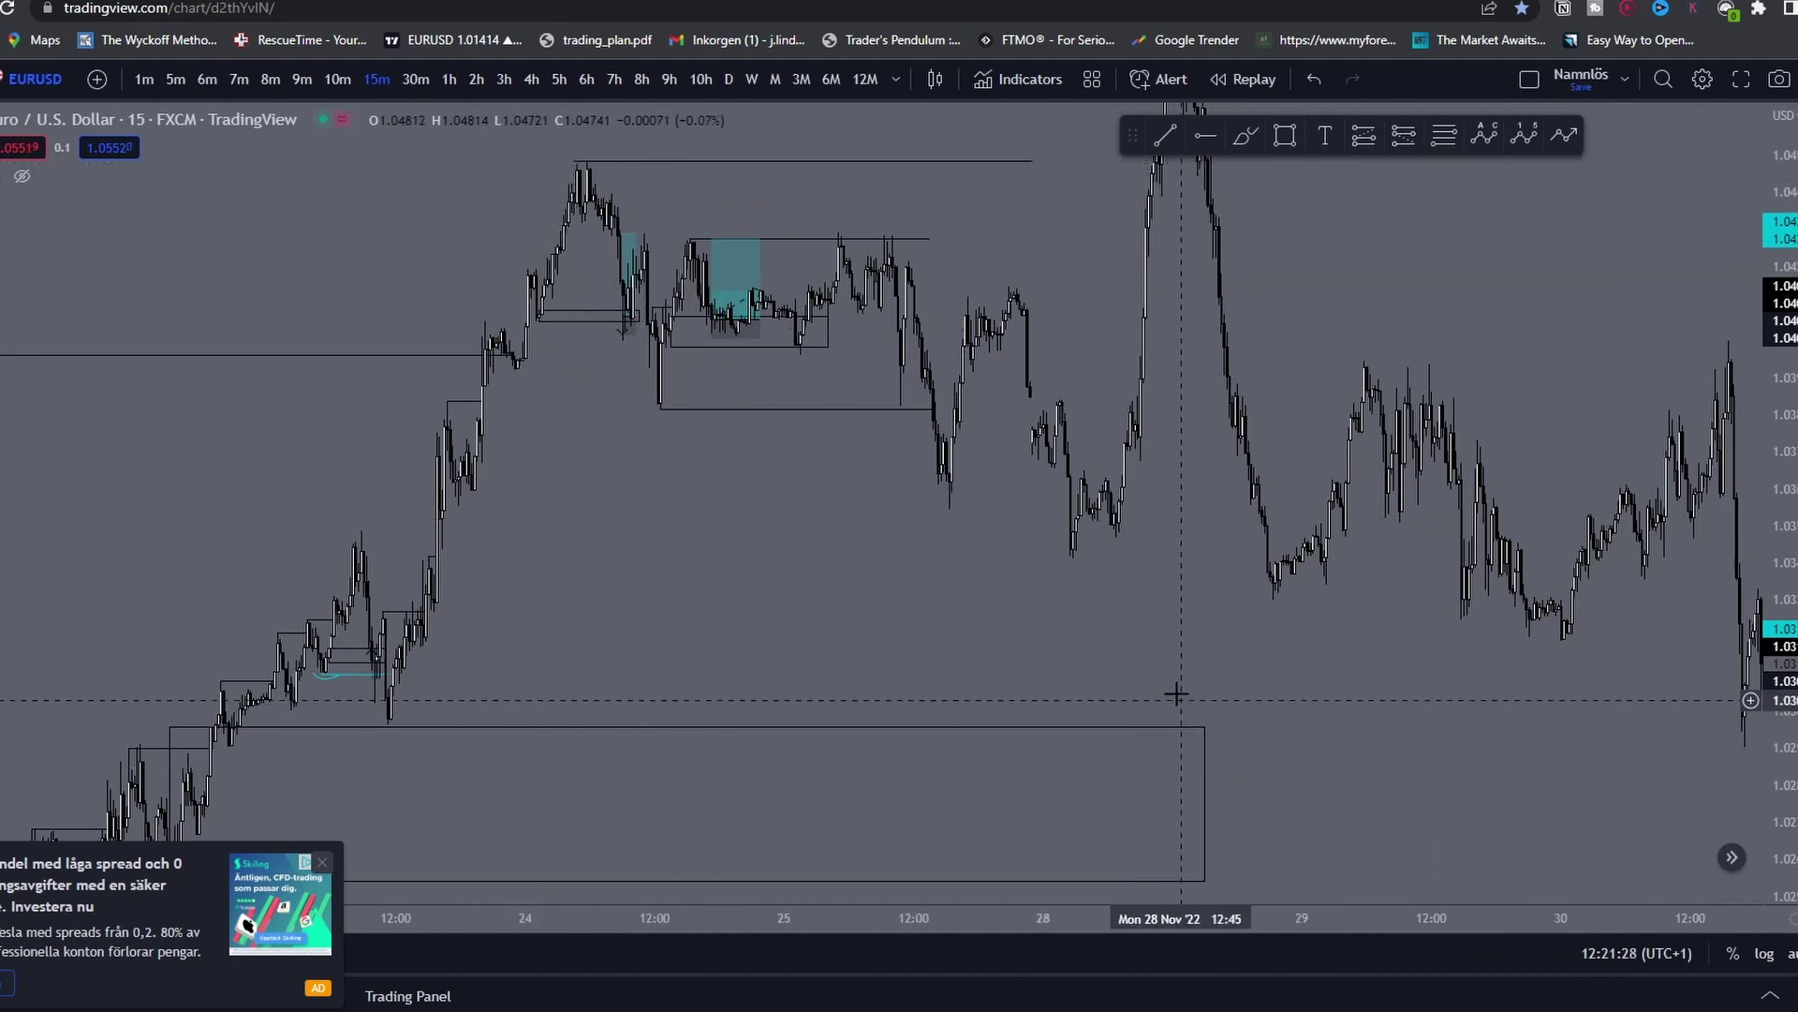
{"action": "scroll", "coordinate": [924, 594], "scroll_direction": "up", "scroll_amount": 3}
{"action": "left_click_drag", "start_coordinate": [923, 594], "coordinate": [1049, 610]}
{"action": "left_click_drag", "start_coordinate": [1784, 647], "coordinate": [1784, 538]}
{"action": "scroll", "coordinate": [1116, 560], "scroll_direction": "down", "scroll_amount": 4}
{"action": "left_click_drag", "start_coordinate": [1104, 581], "coordinate": [1019, 663]}
{"action": "scroll", "coordinate": [1019, 663], "scroll_direction": "up", "scroll_amount": 4}
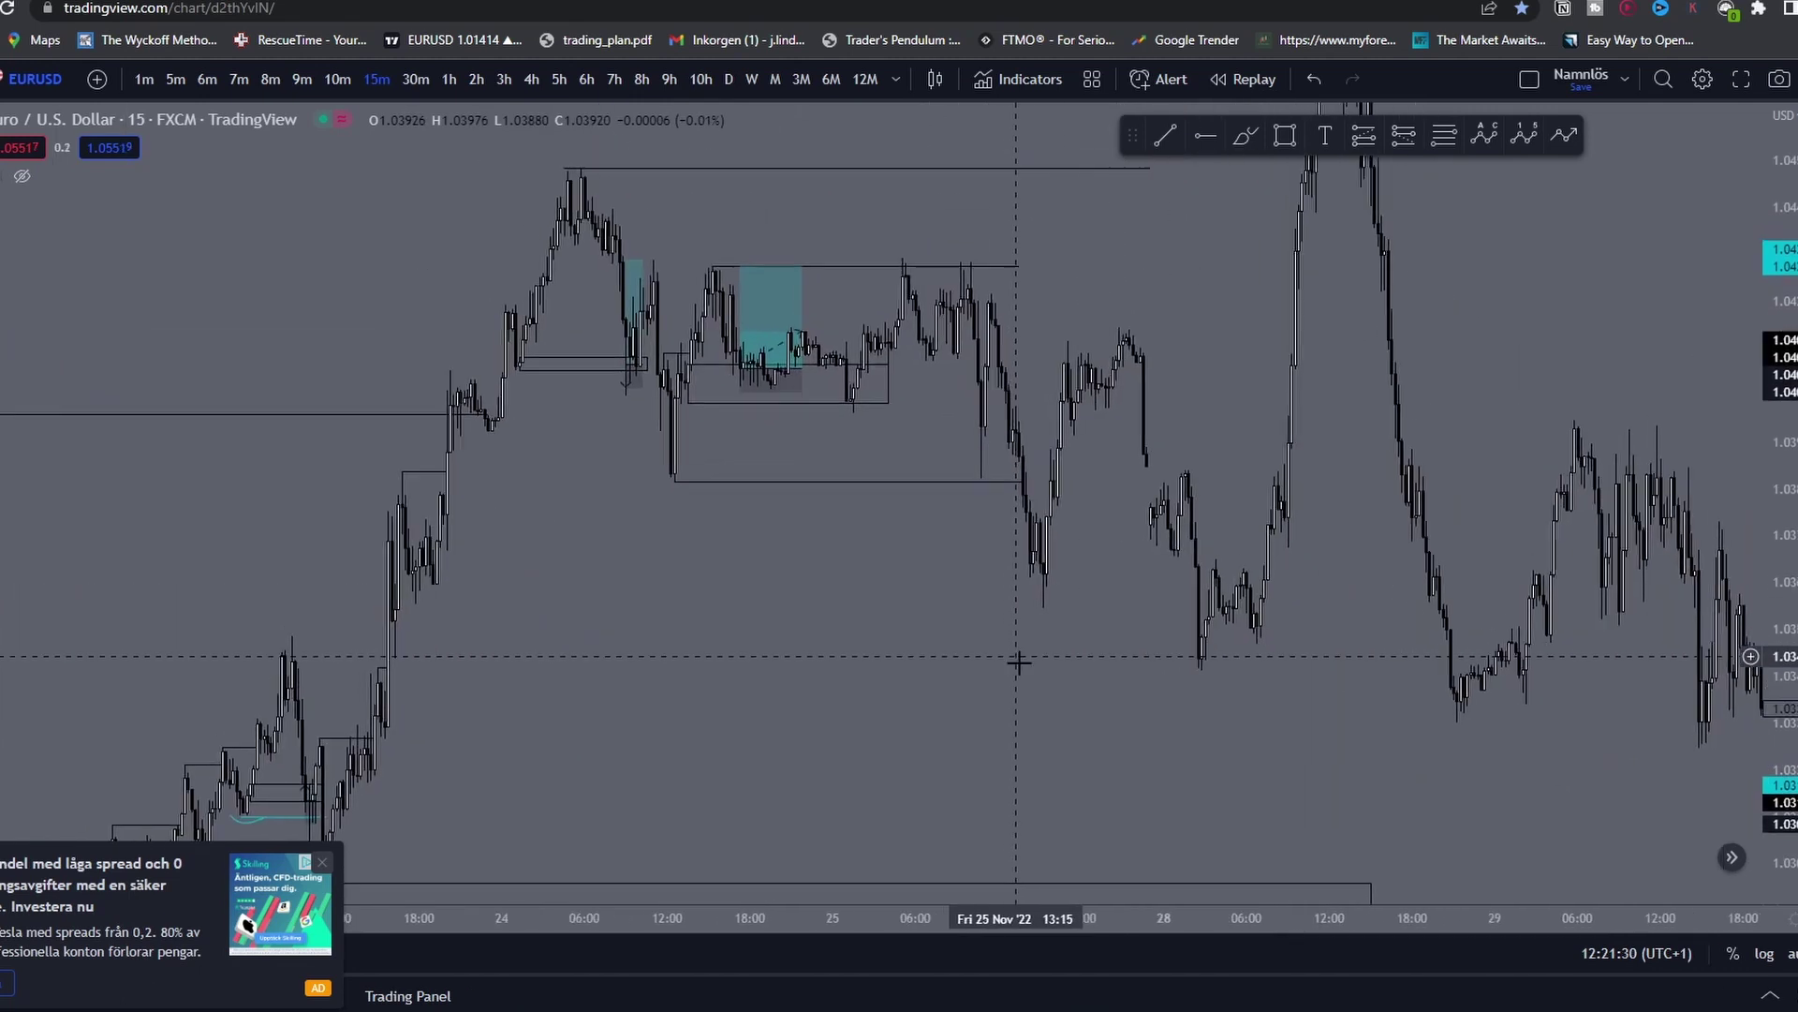
Step: Draw a horizontal trend line from the November 25 afternoon low to the early November 28 break below it
{"action": "scroll", "coordinate": [1019, 662], "scroll_direction": "up", "scroll_amount": 2}
{"action": "scroll", "coordinate": [1055, 698], "scroll_direction": "up", "scroll_amount": 2}
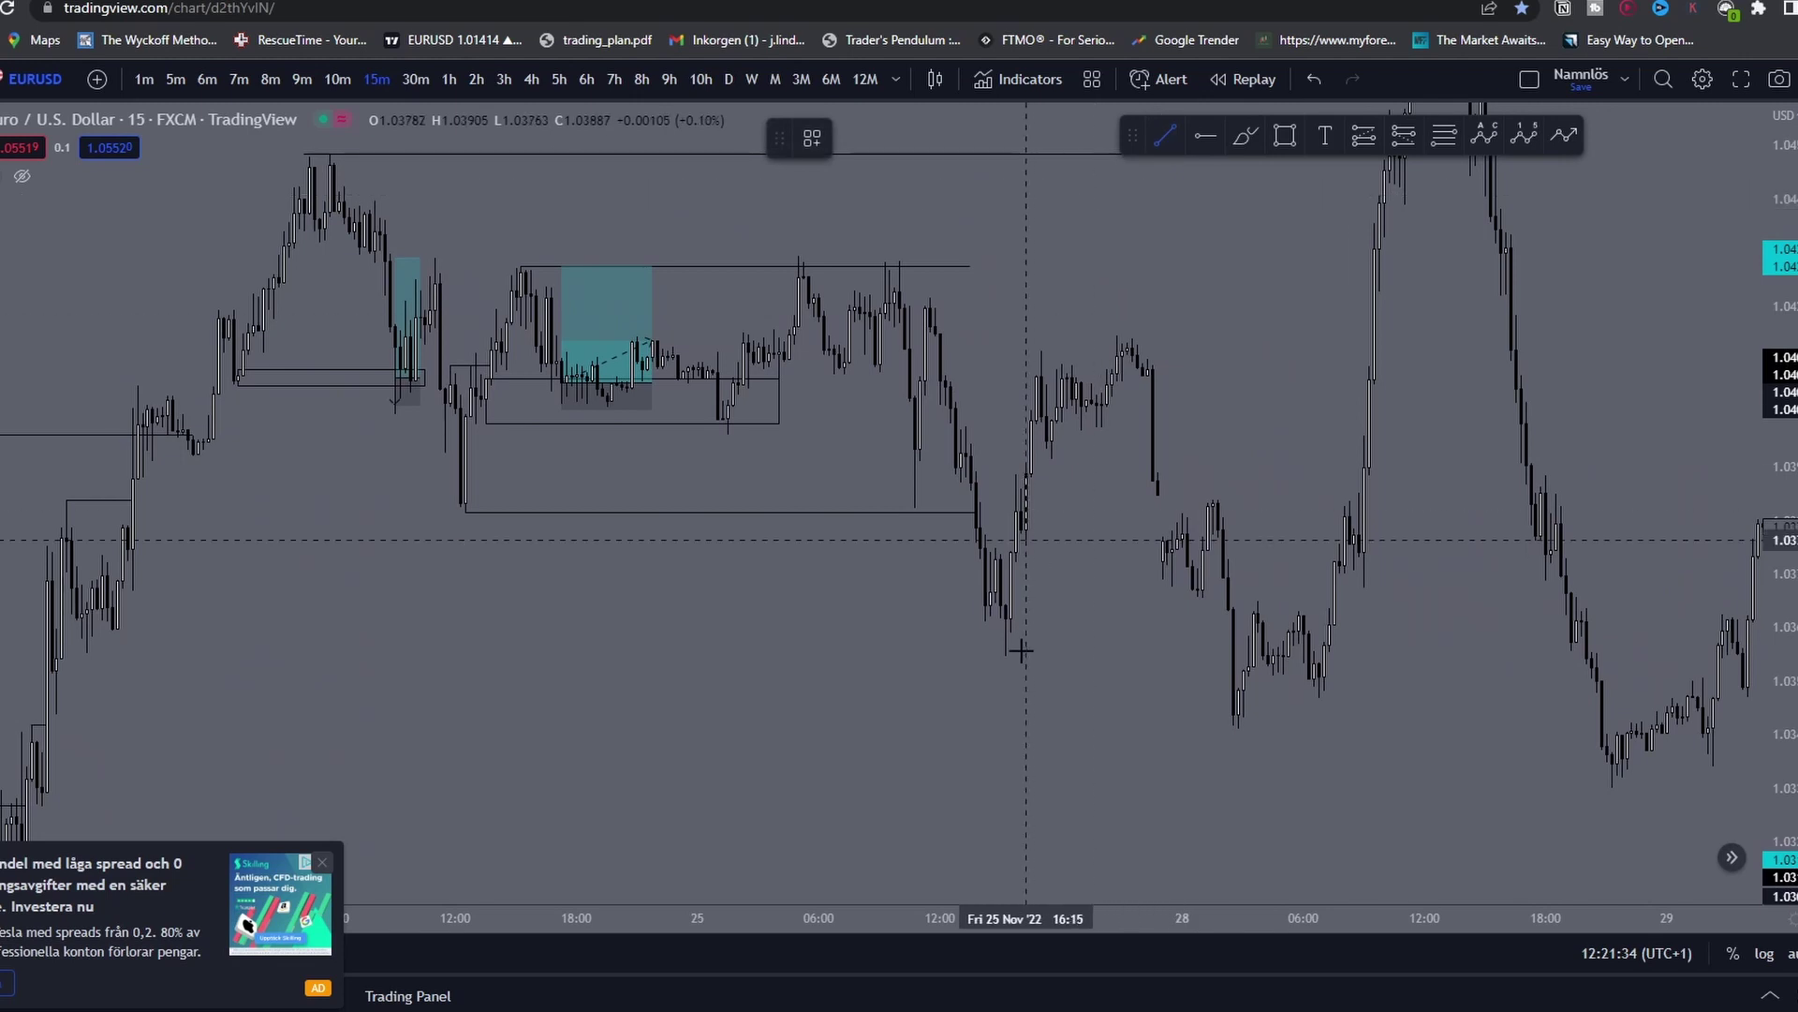
{"action": "left_click", "coordinate": [1003, 683]}
{"action": "left_click", "coordinate": [1234, 654]}
{"action": "left_click_drag", "start_coordinate": [1161, 702], "coordinate": [1059, 605]}
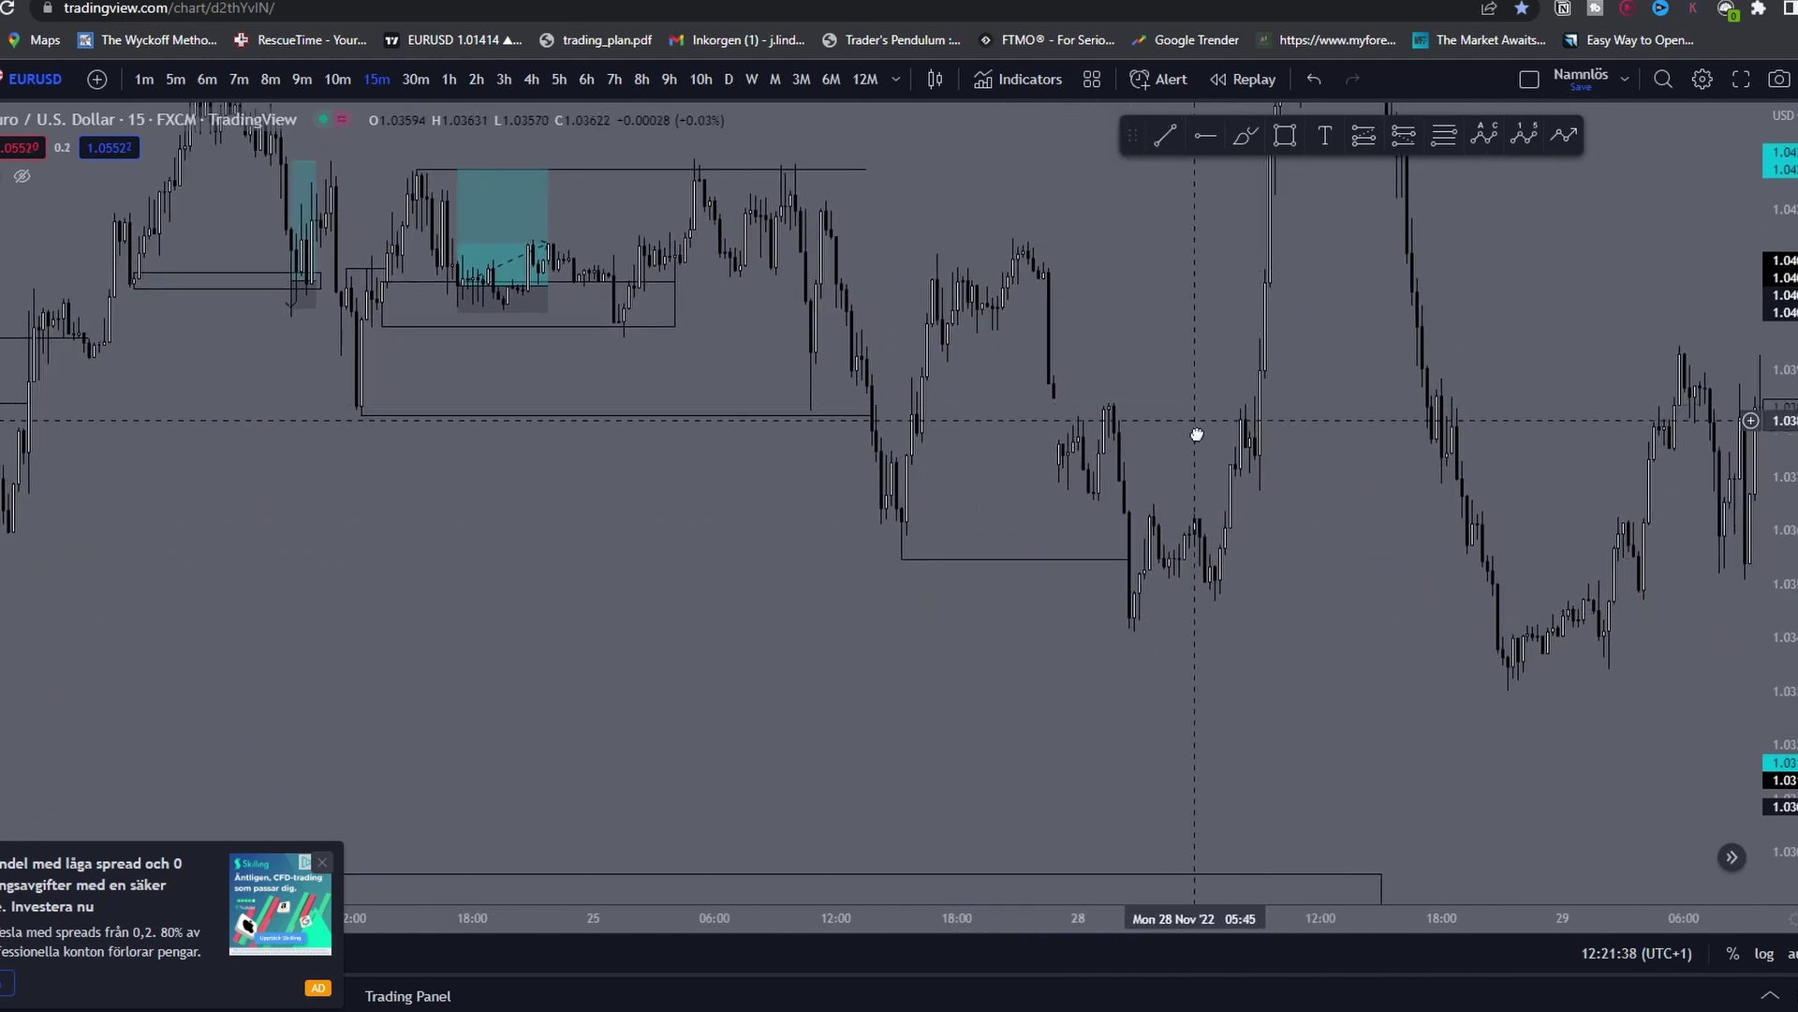
Step: Draw a rectangle from the November 28 01:45 high across to the candles just after 09:00
{"action": "left_click_drag", "start_coordinate": [1197, 434], "coordinate": [1190, 472]}
{"action": "scroll", "coordinate": [1172, 484], "scroll_direction": "up", "scroll_amount": 2}
{"action": "left_click", "coordinate": [1284, 137]}
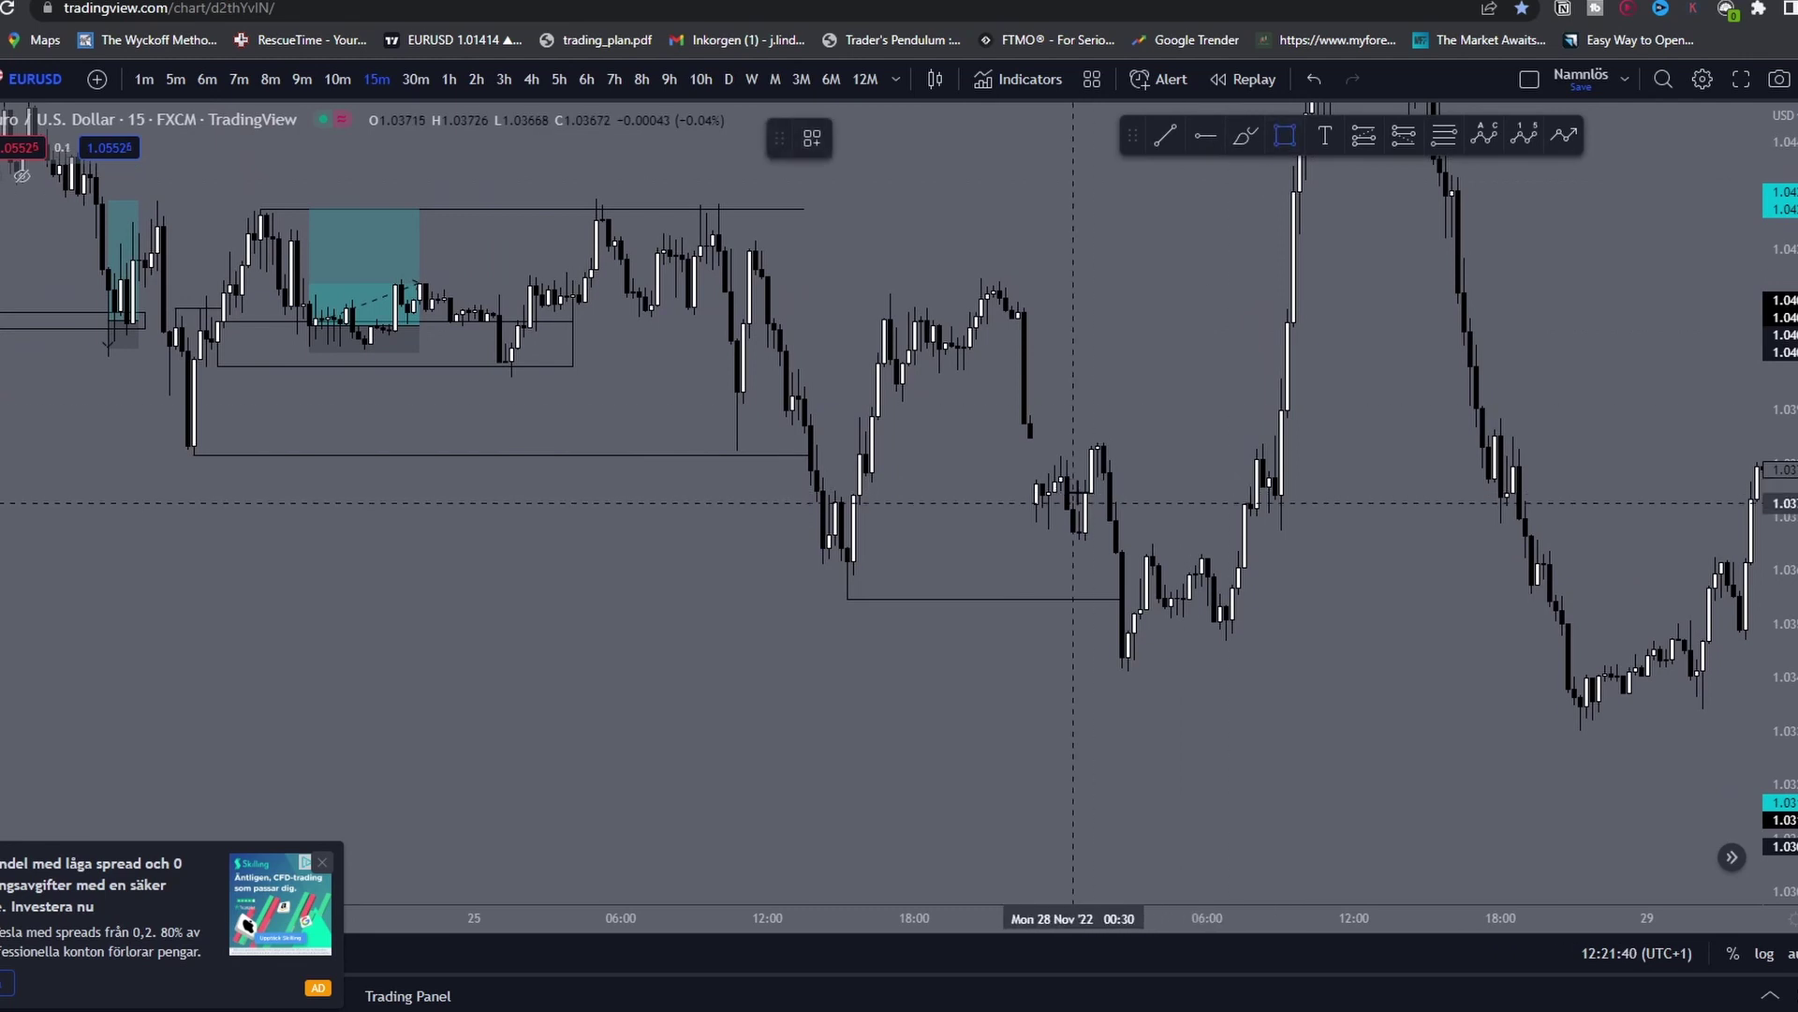
{"action": "left_click", "coordinate": [1105, 443]}
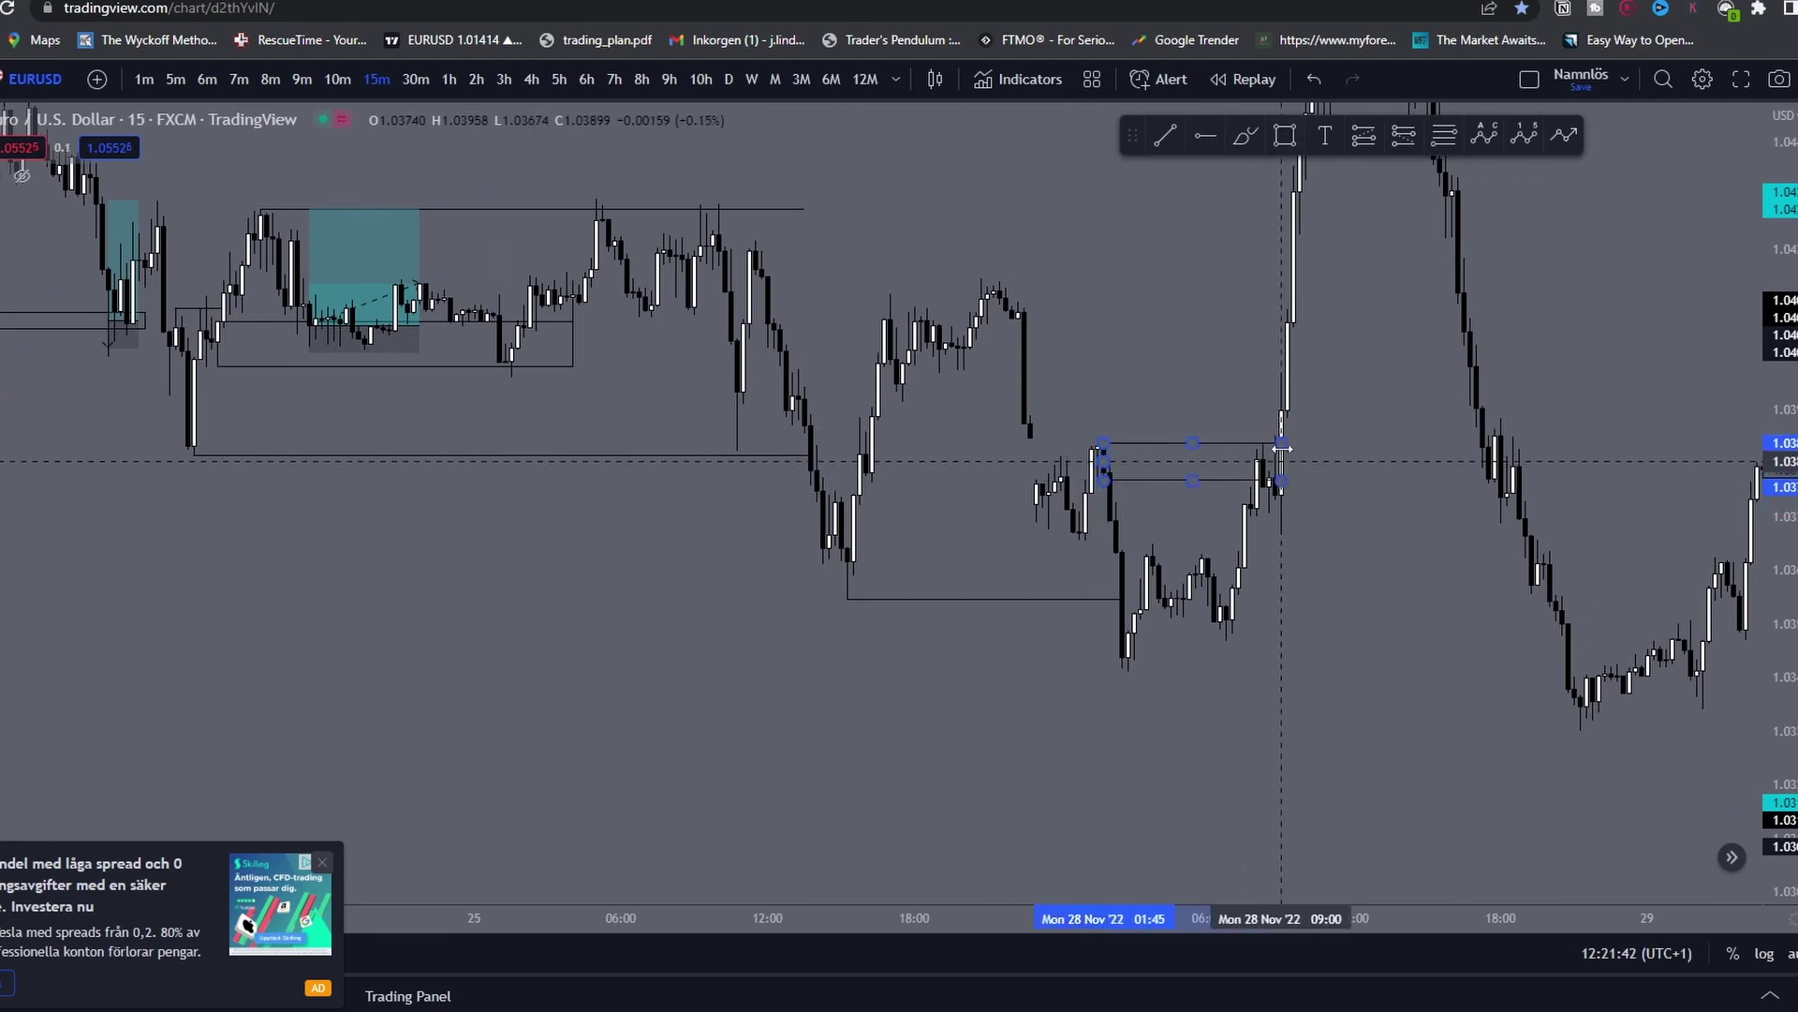
{"action": "left_click", "coordinate": [1299, 479]}
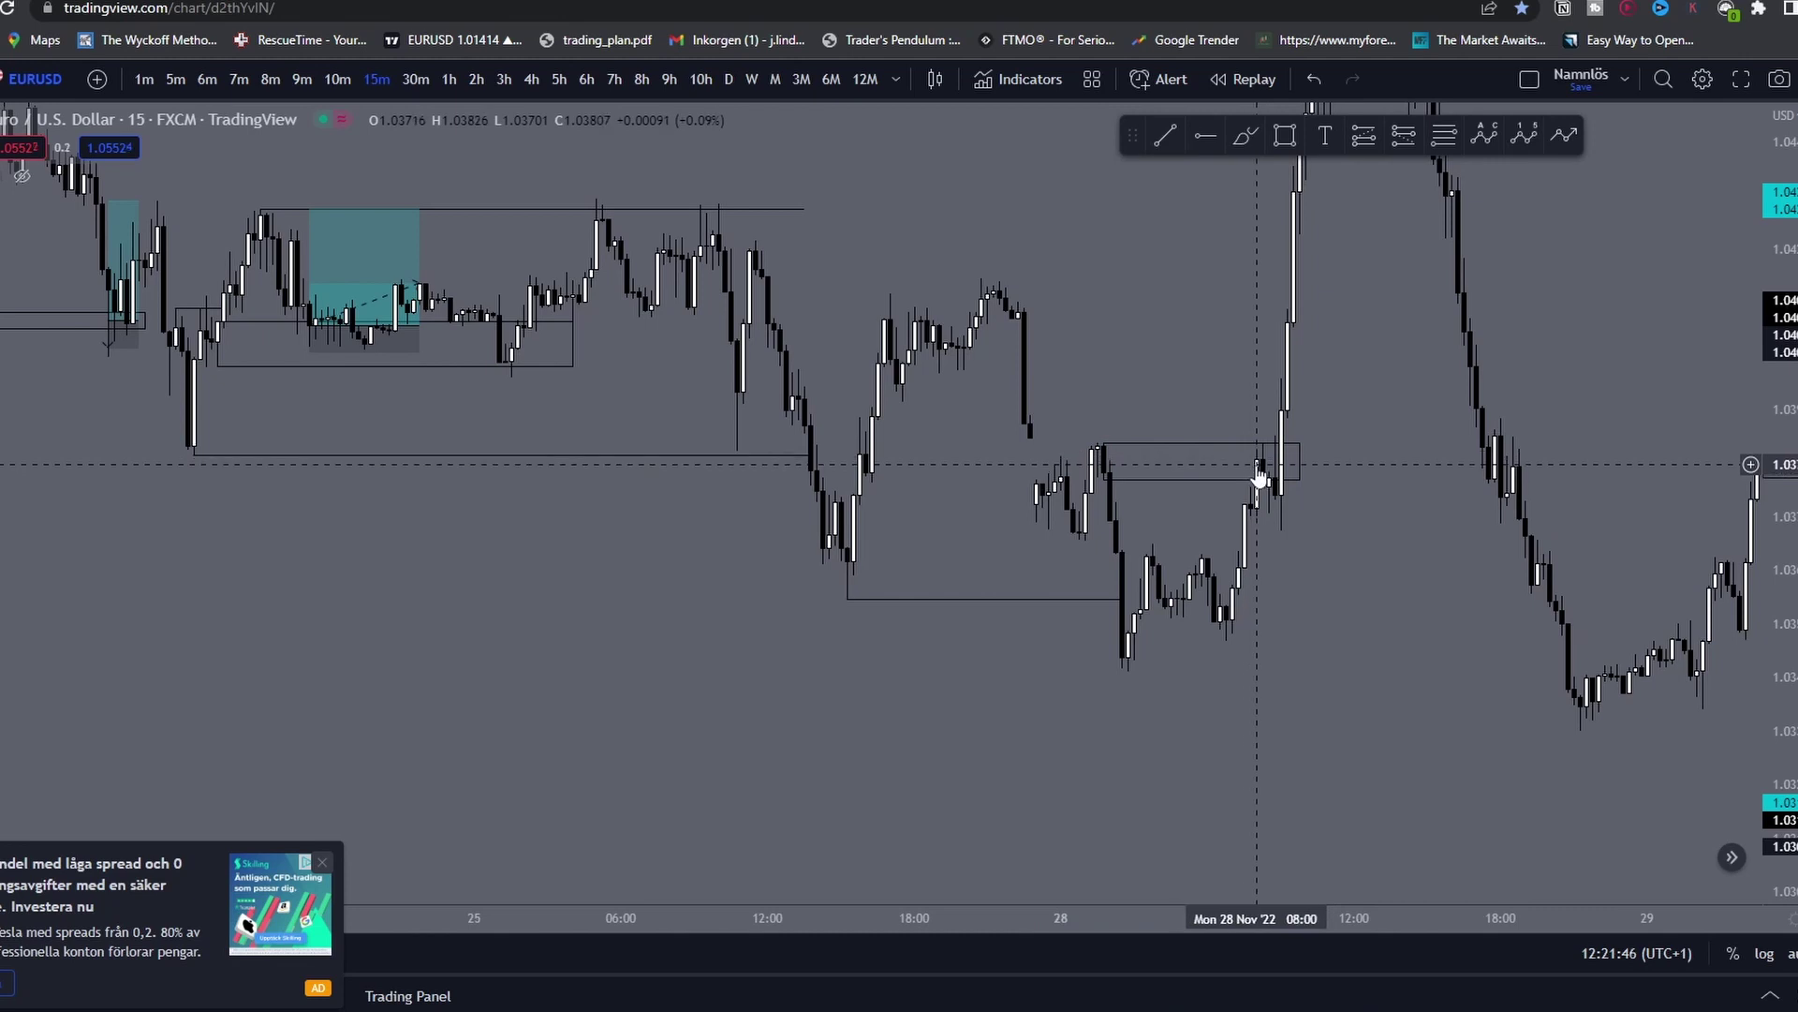
Step: Examine the November 28 supply rectangle and low against the surrounding 15-minute structure
{"action": "scroll", "coordinate": [1258, 475], "scroll_direction": "down", "scroll_amount": 3}
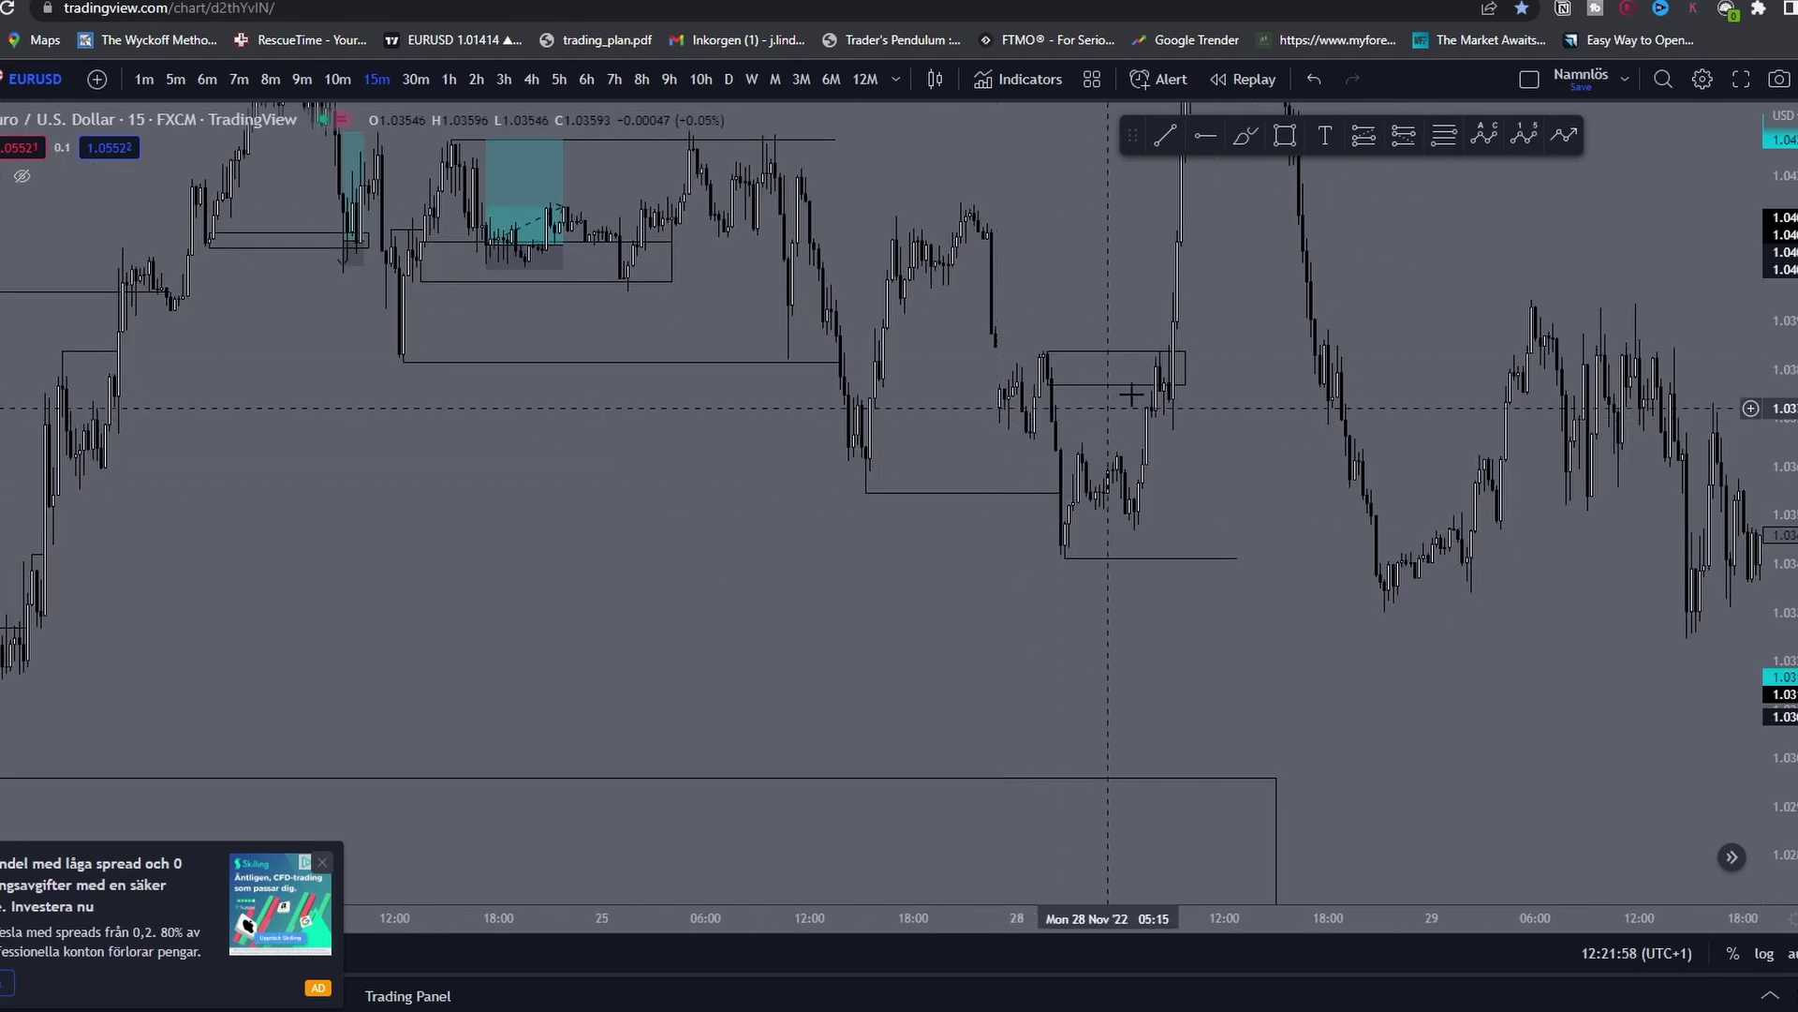
{"action": "left_click_drag", "start_coordinate": [1205, 381], "coordinate": [1210, 385]}
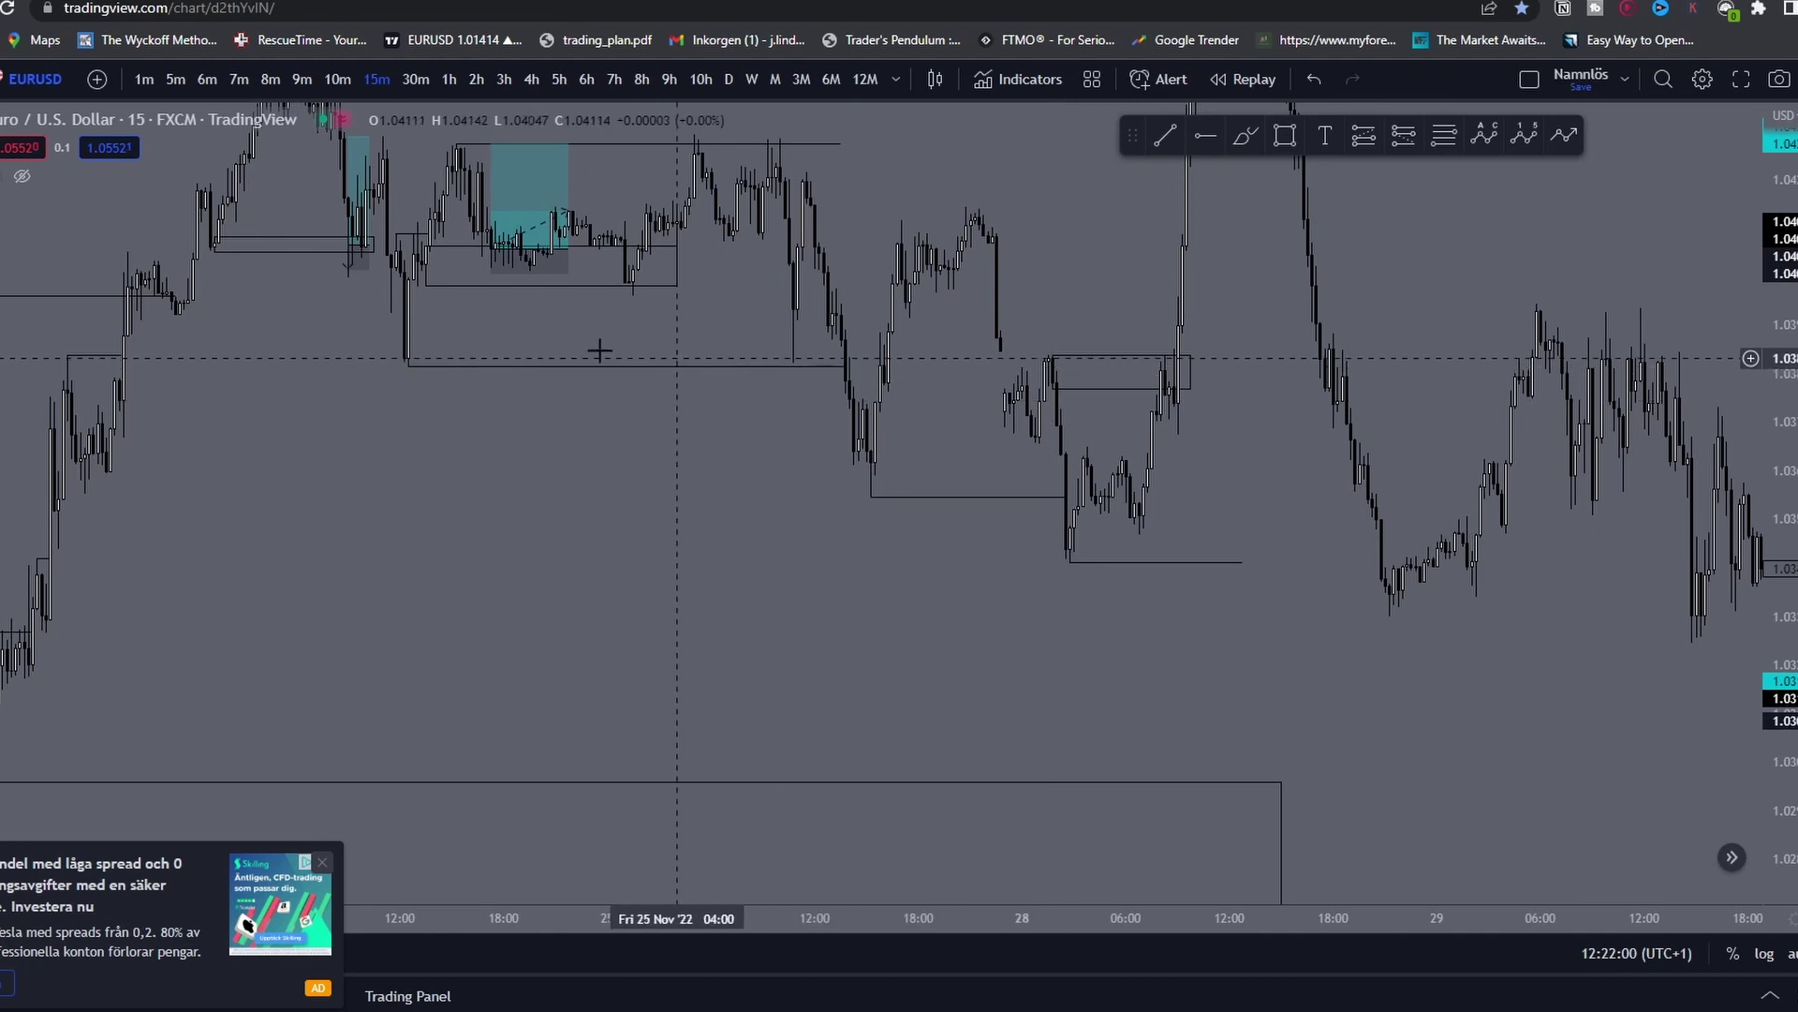
{"action": "left_click_drag", "start_coordinate": [1088, 624], "coordinate": [1114, 599]}
{"action": "scroll", "coordinate": [1114, 599], "scroll_direction": "down", "scroll_amount": 5}
{"action": "left_click_drag", "start_coordinate": [1779, 204], "coordinate": [1778, 501]}
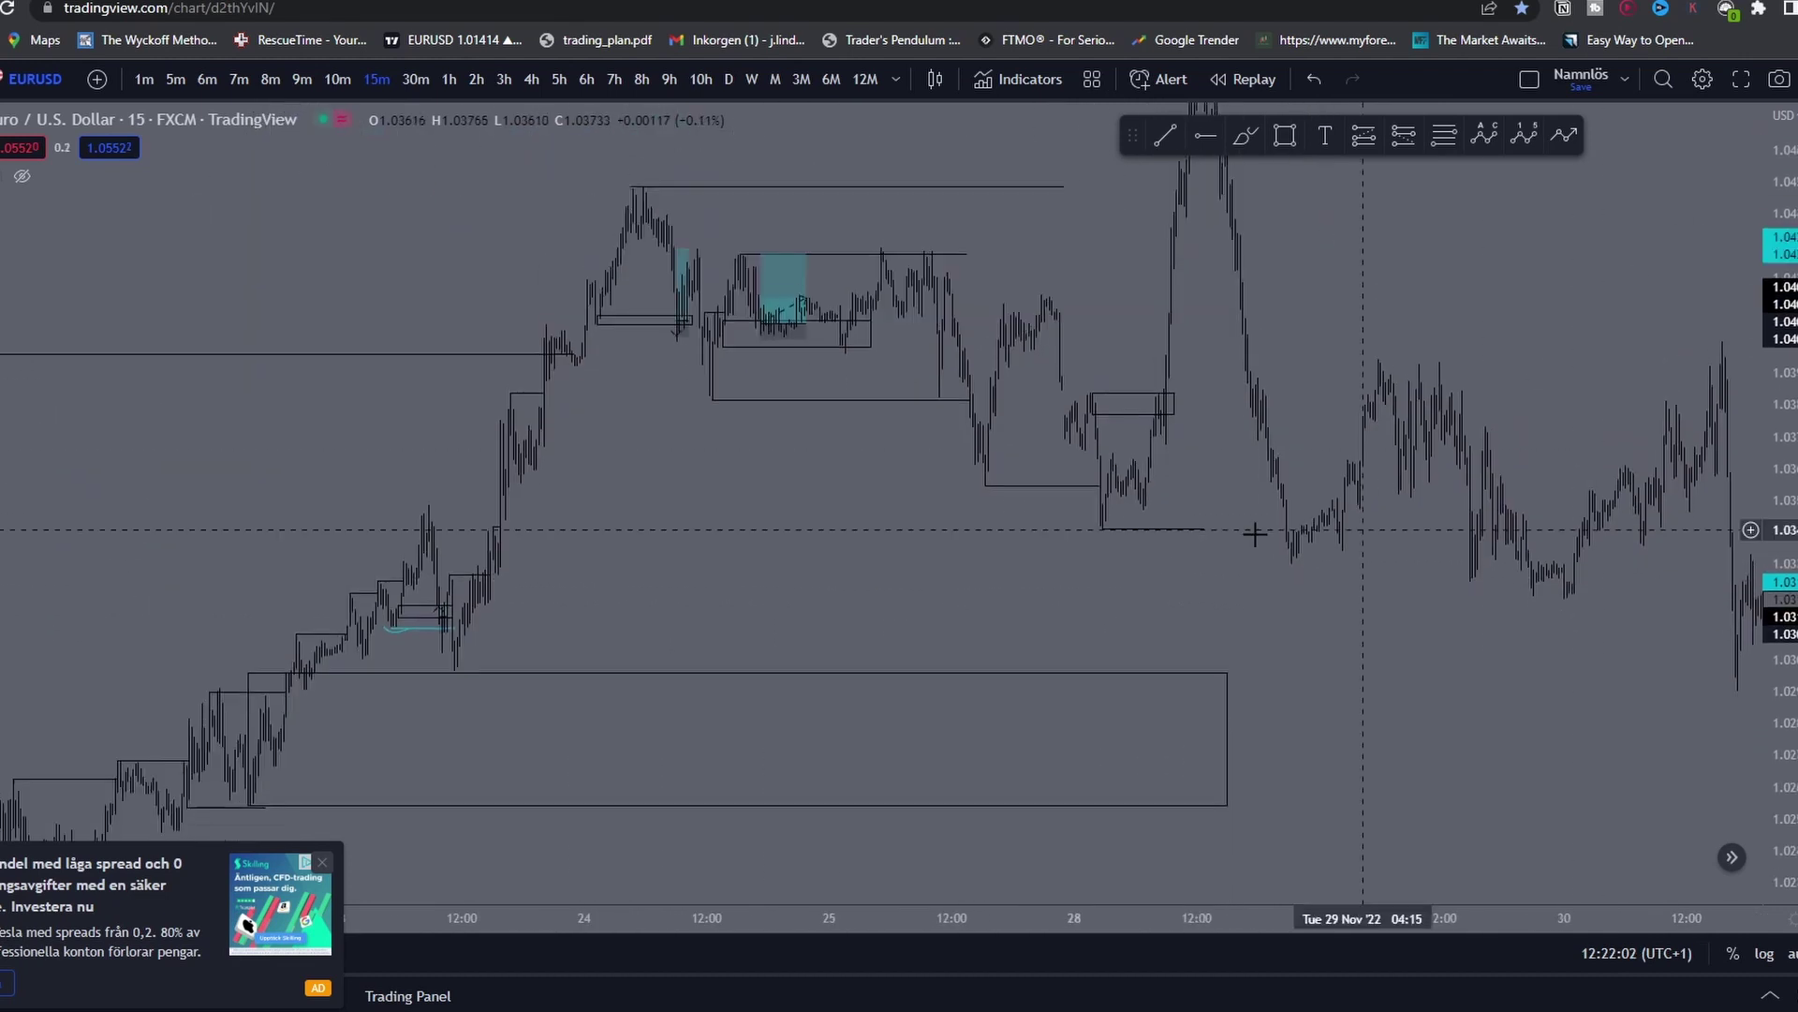
{"action": "scroll", "coordinate": [1218, 674], "scroll_direction": "up", "scroll_amount": 3}
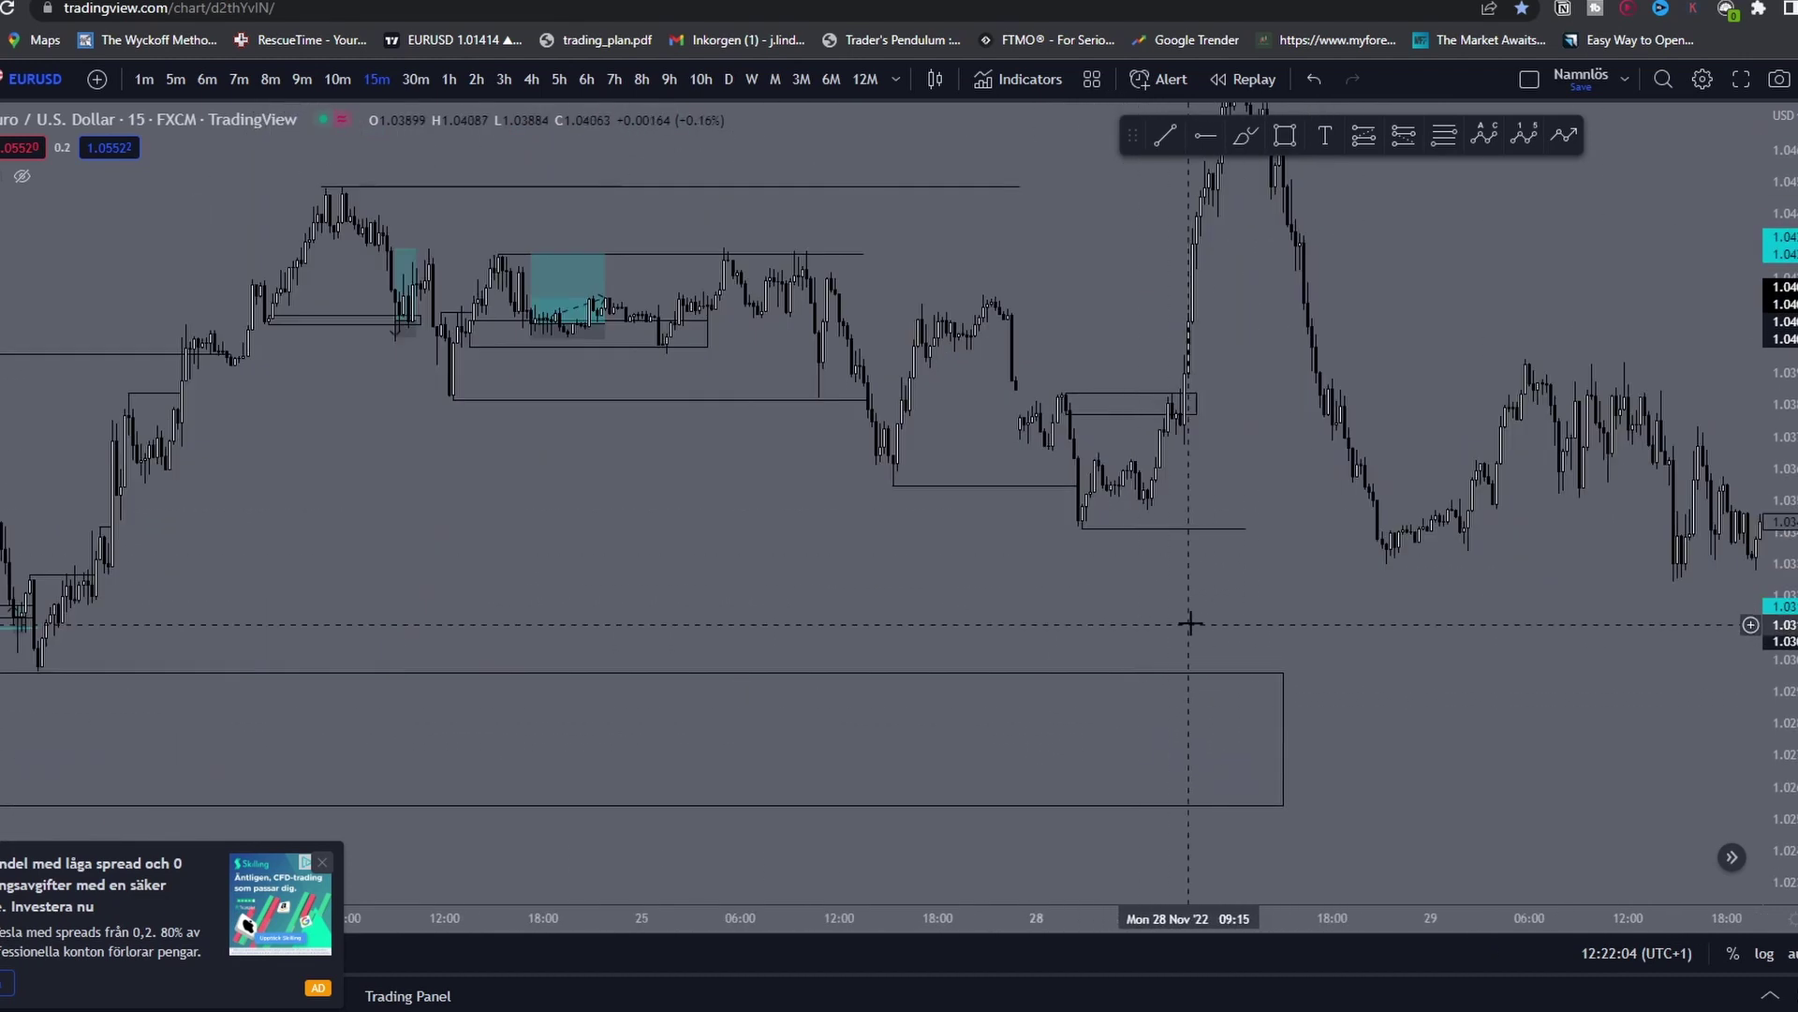
{"action": "left_click_drag", "start_coordinate": [1147, 596], "coordinate": [1162, 618]}
{"action": "scroll", "coordinate": [1176, 624], "scroll_direction": "up", "scroll_amount": 4}
{"action": "scroll", "coordinate": [1171, 600], "scroll_direction": "up", "scroll_amount": 2}
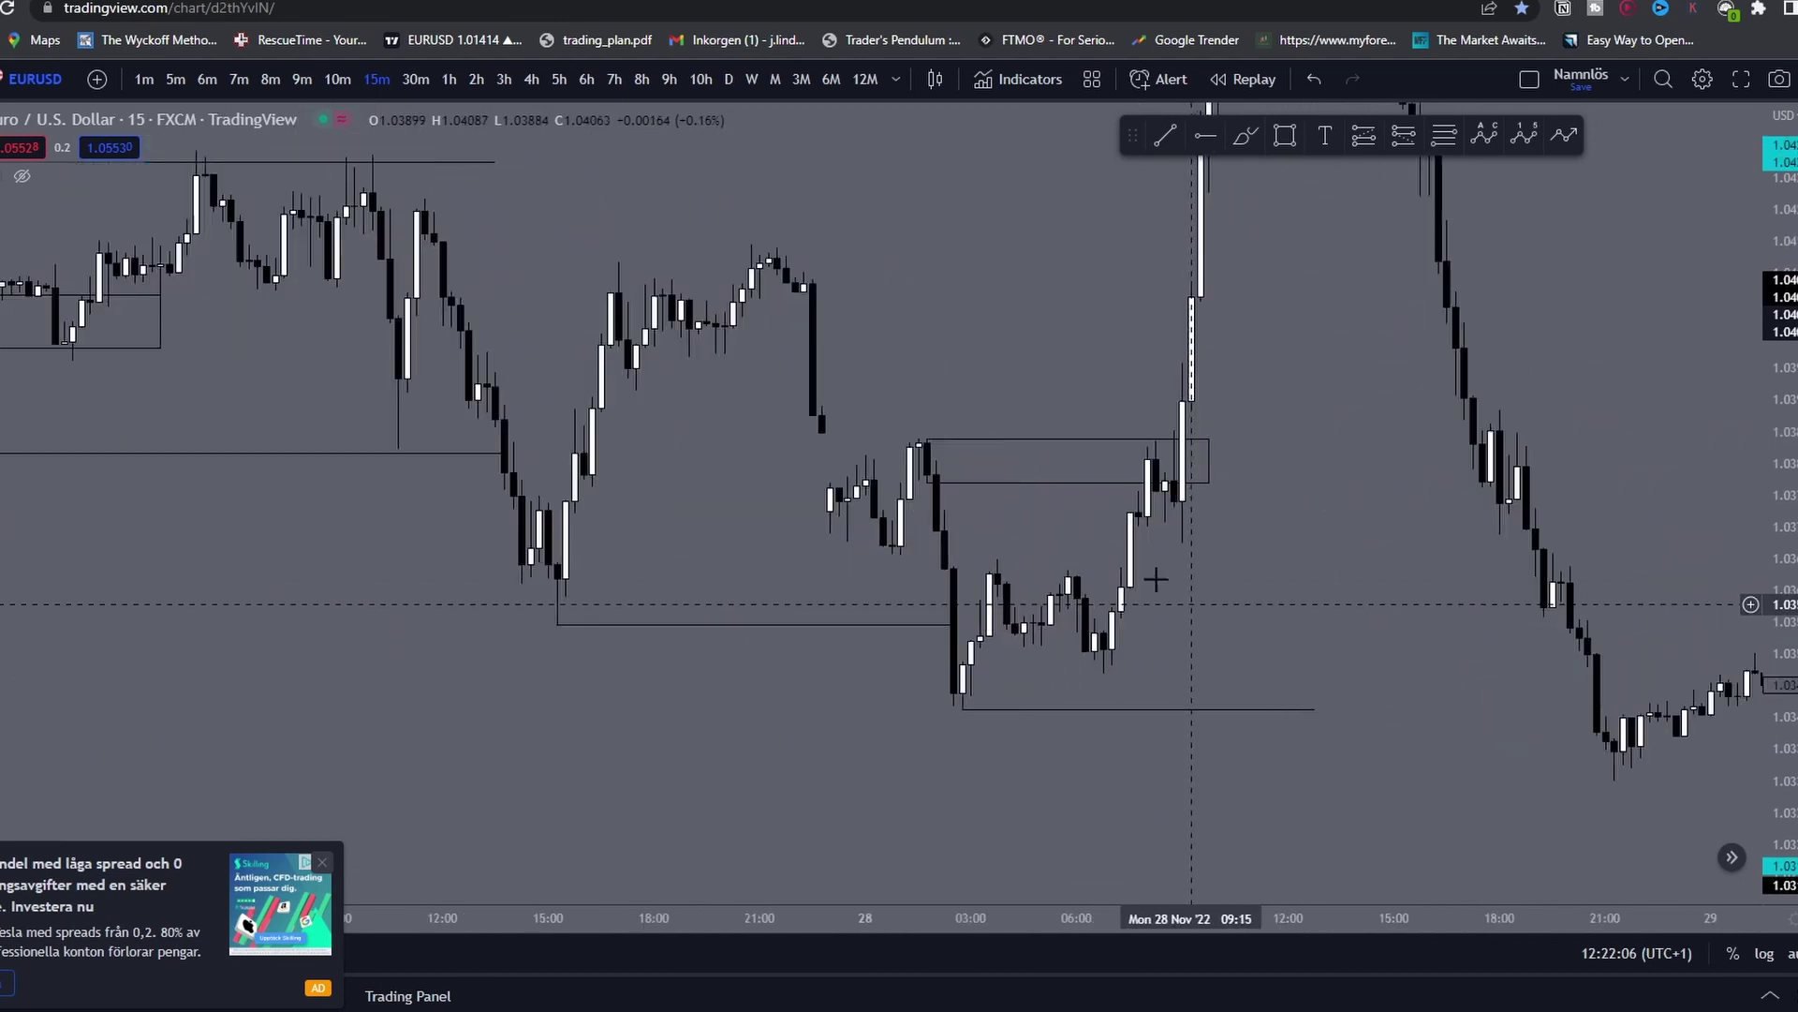
Step: Set the chart to the 5-minute timeframe and bring the November 28 supply rectangle into view
{"action": "left_click", "coordinate": [177, 80]}
{"action": "scroll", "coordinate": [871, 451], "scroll_direction": "down", "scroll_amount": 10}
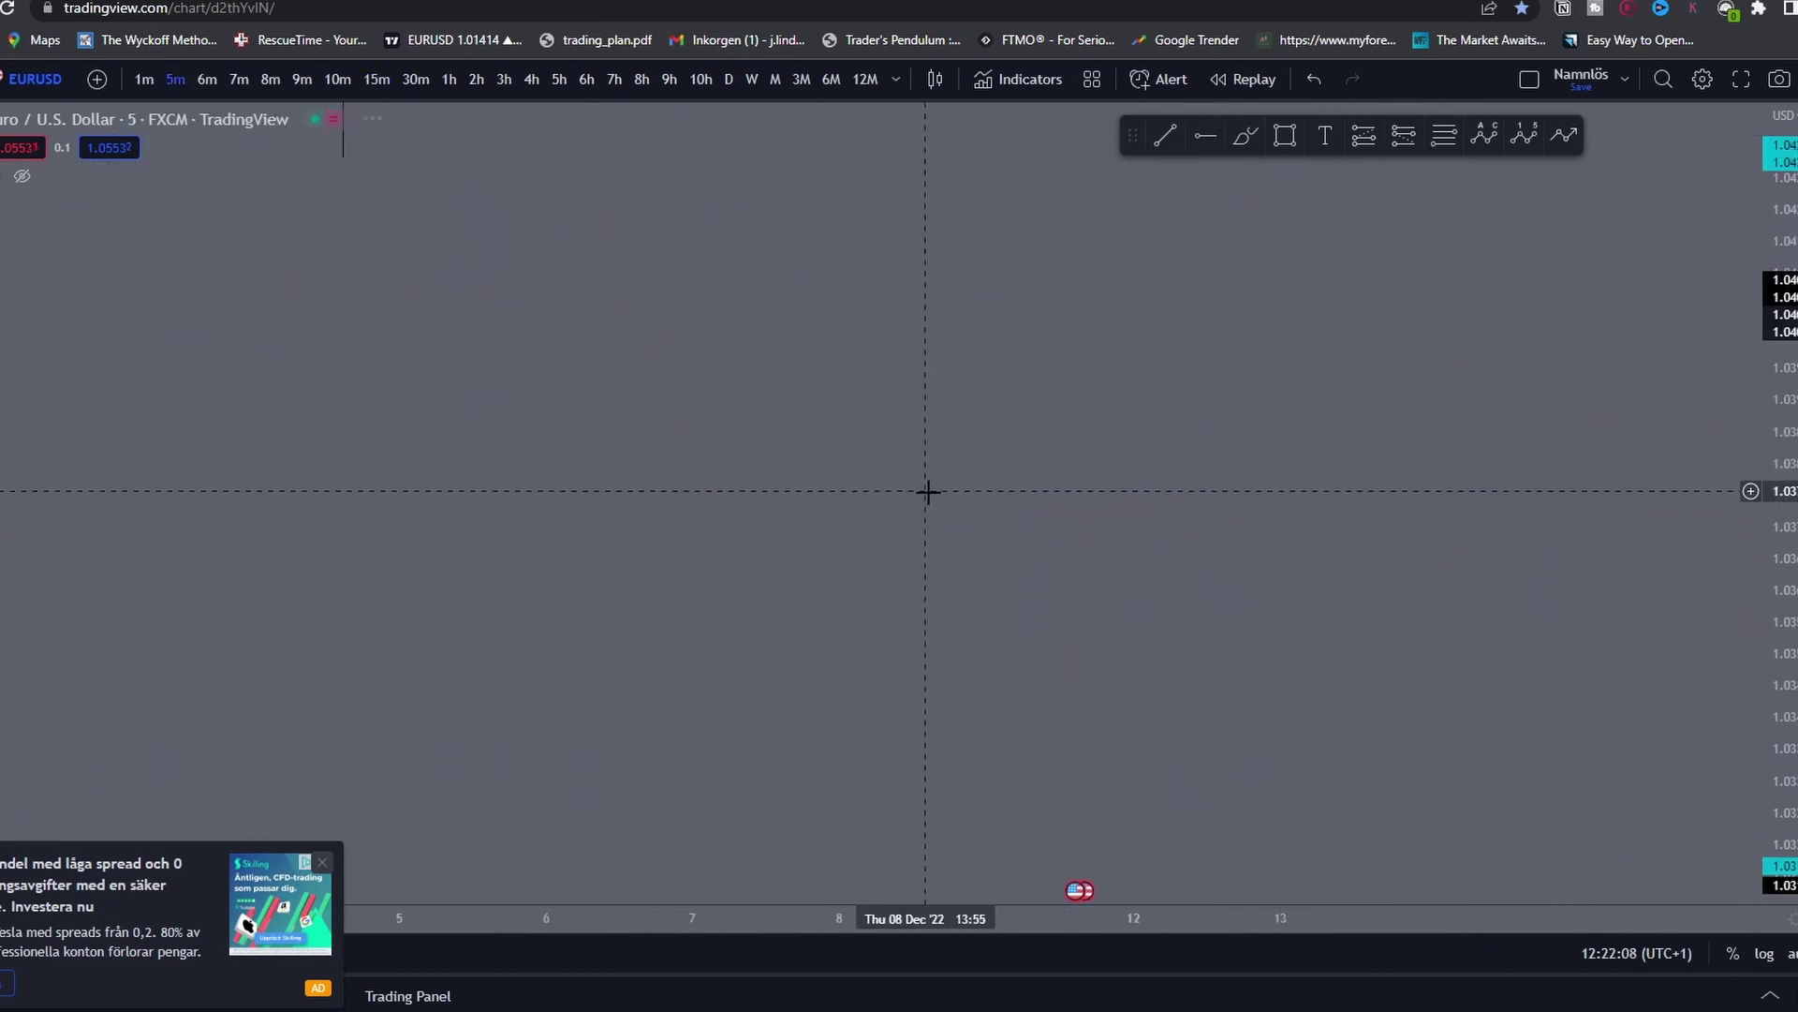
{"action": "left_click_drag", "start_coordinate": [550, 574], "coordinate": [1189, 527]}
{"action": "scroll", "coordinate": [1093, 574], "scroll_direction": "up", "scroll_amount": 10}
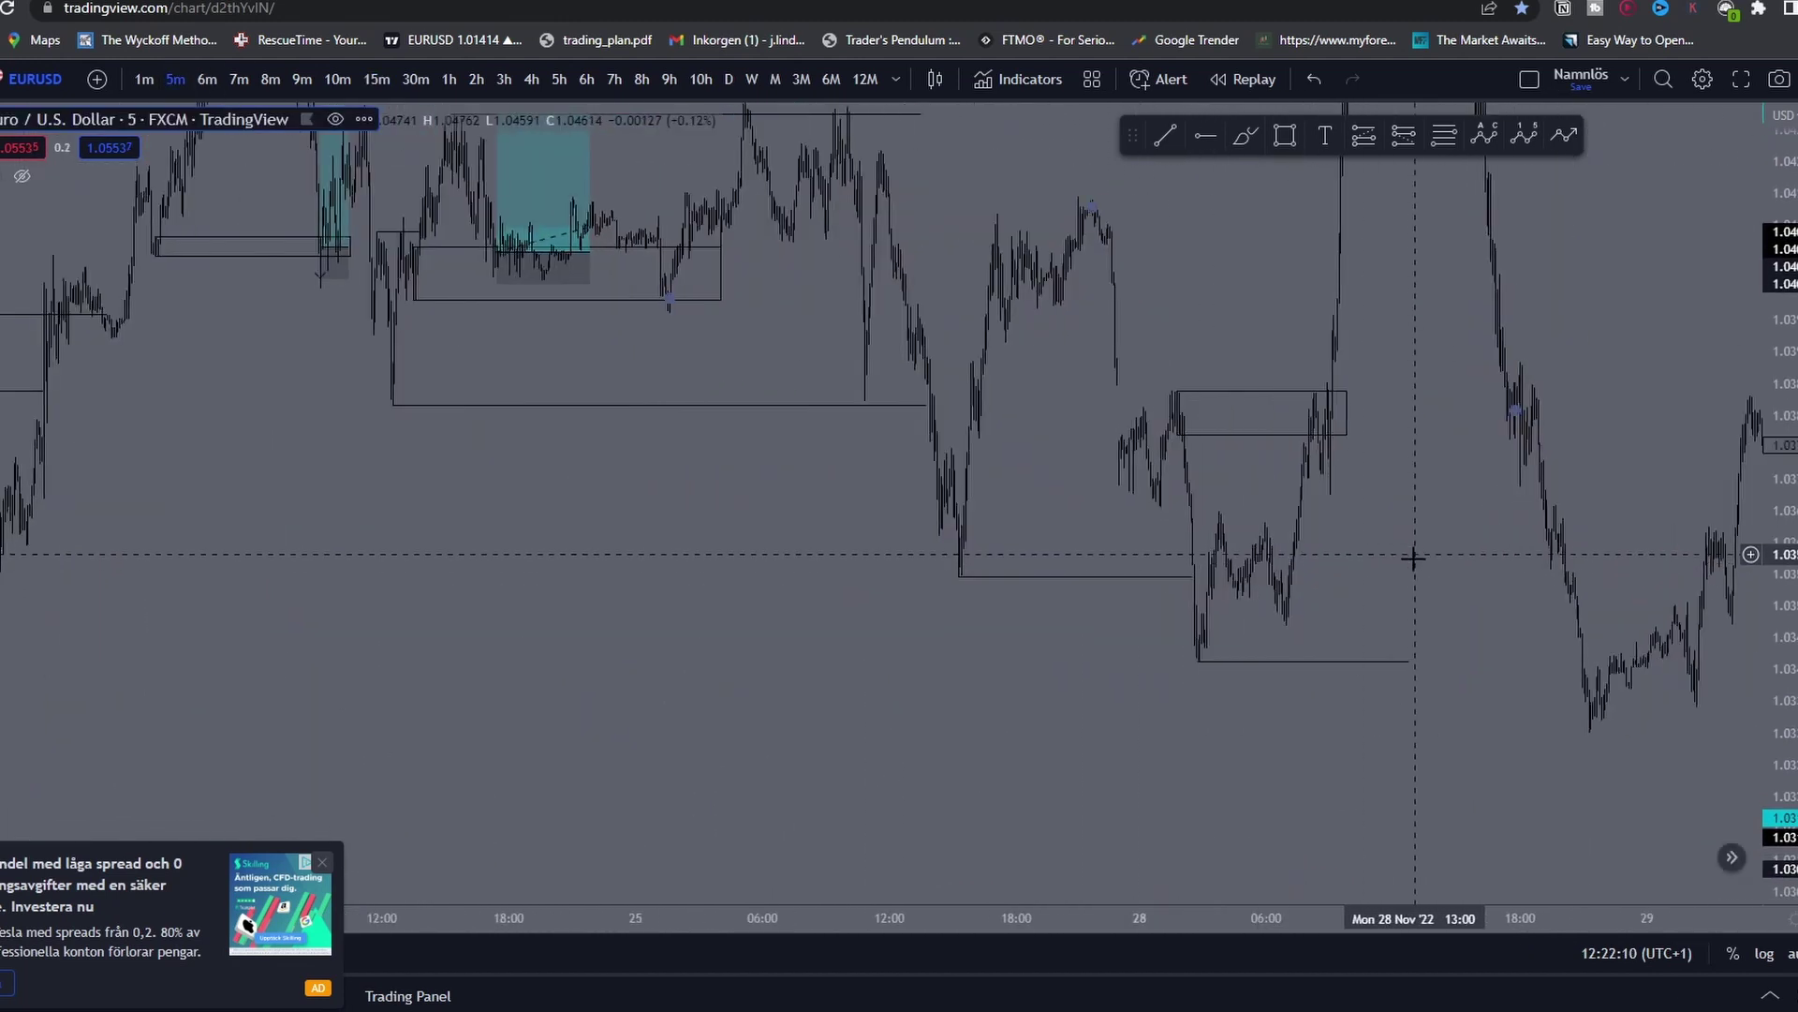
{"action": "scroll", "coordinate": [1148, 569], "scroll_direction": "up", "scroll_amount": 6}
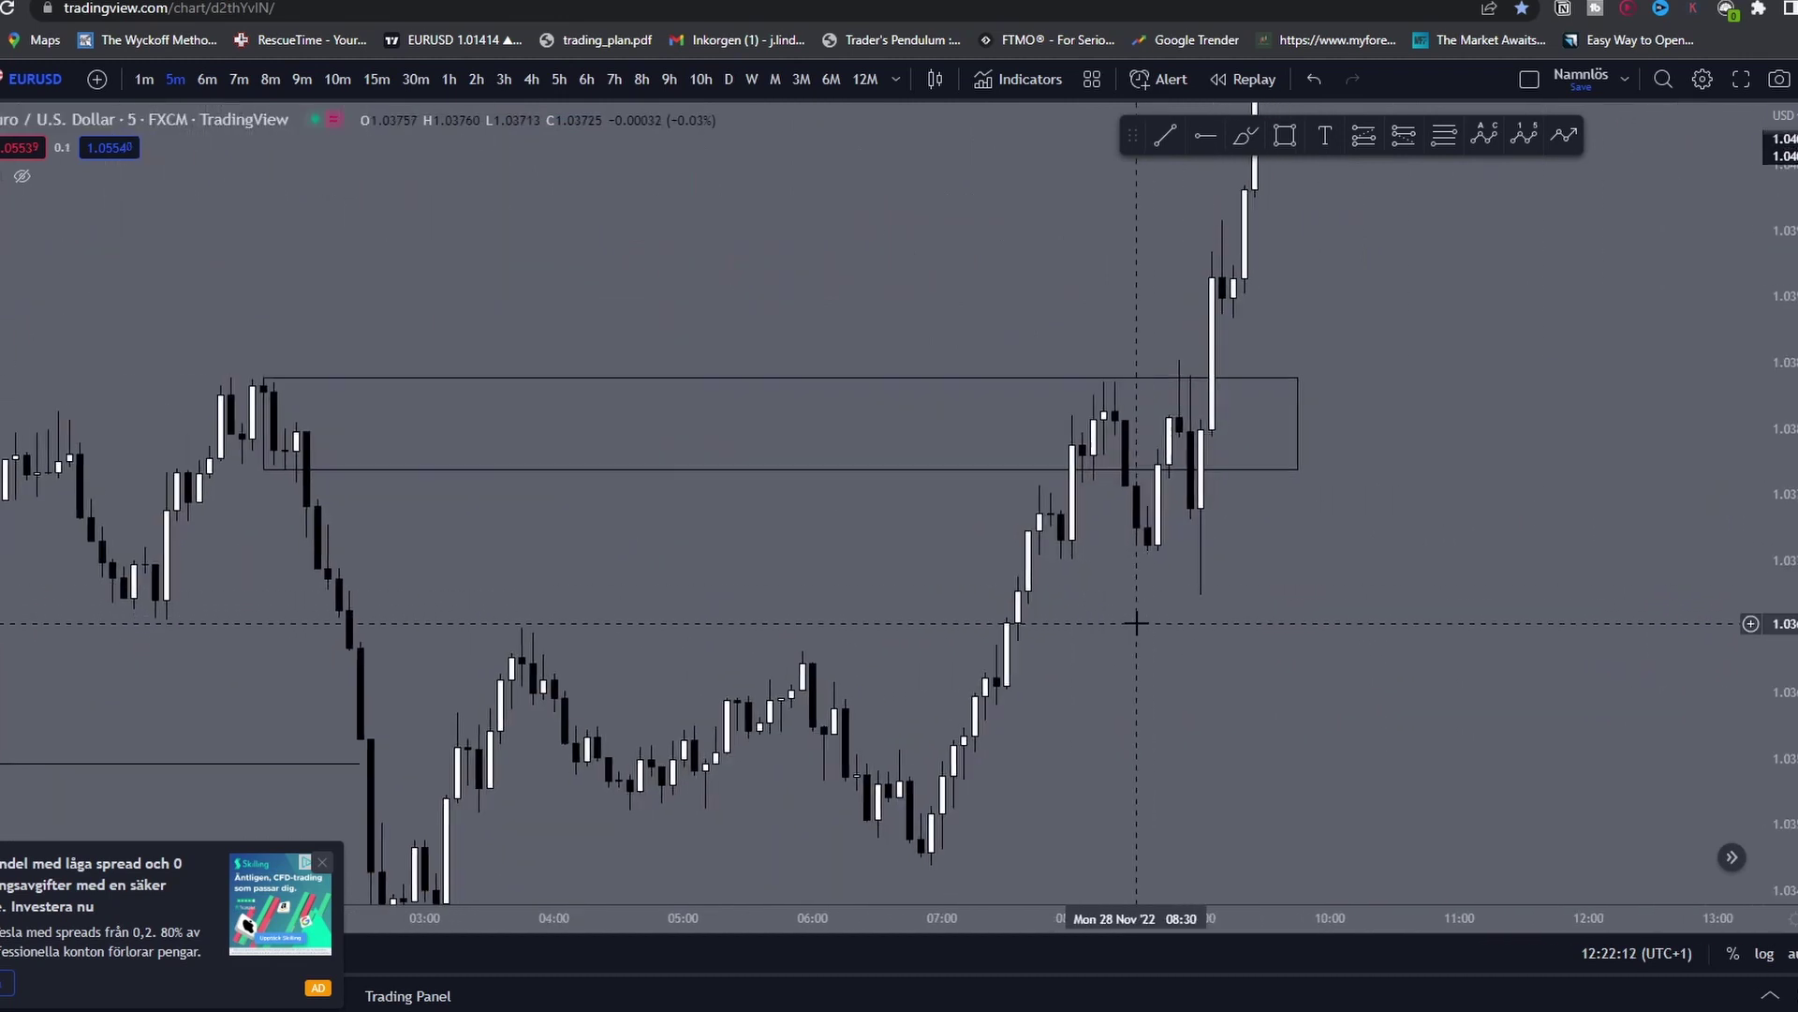
Step: Place a short position on the November 28 08:05 candle close inside the rectangle, with a 5-pip stop
{"action": "left_click", "coordinate": [1405, 135]}
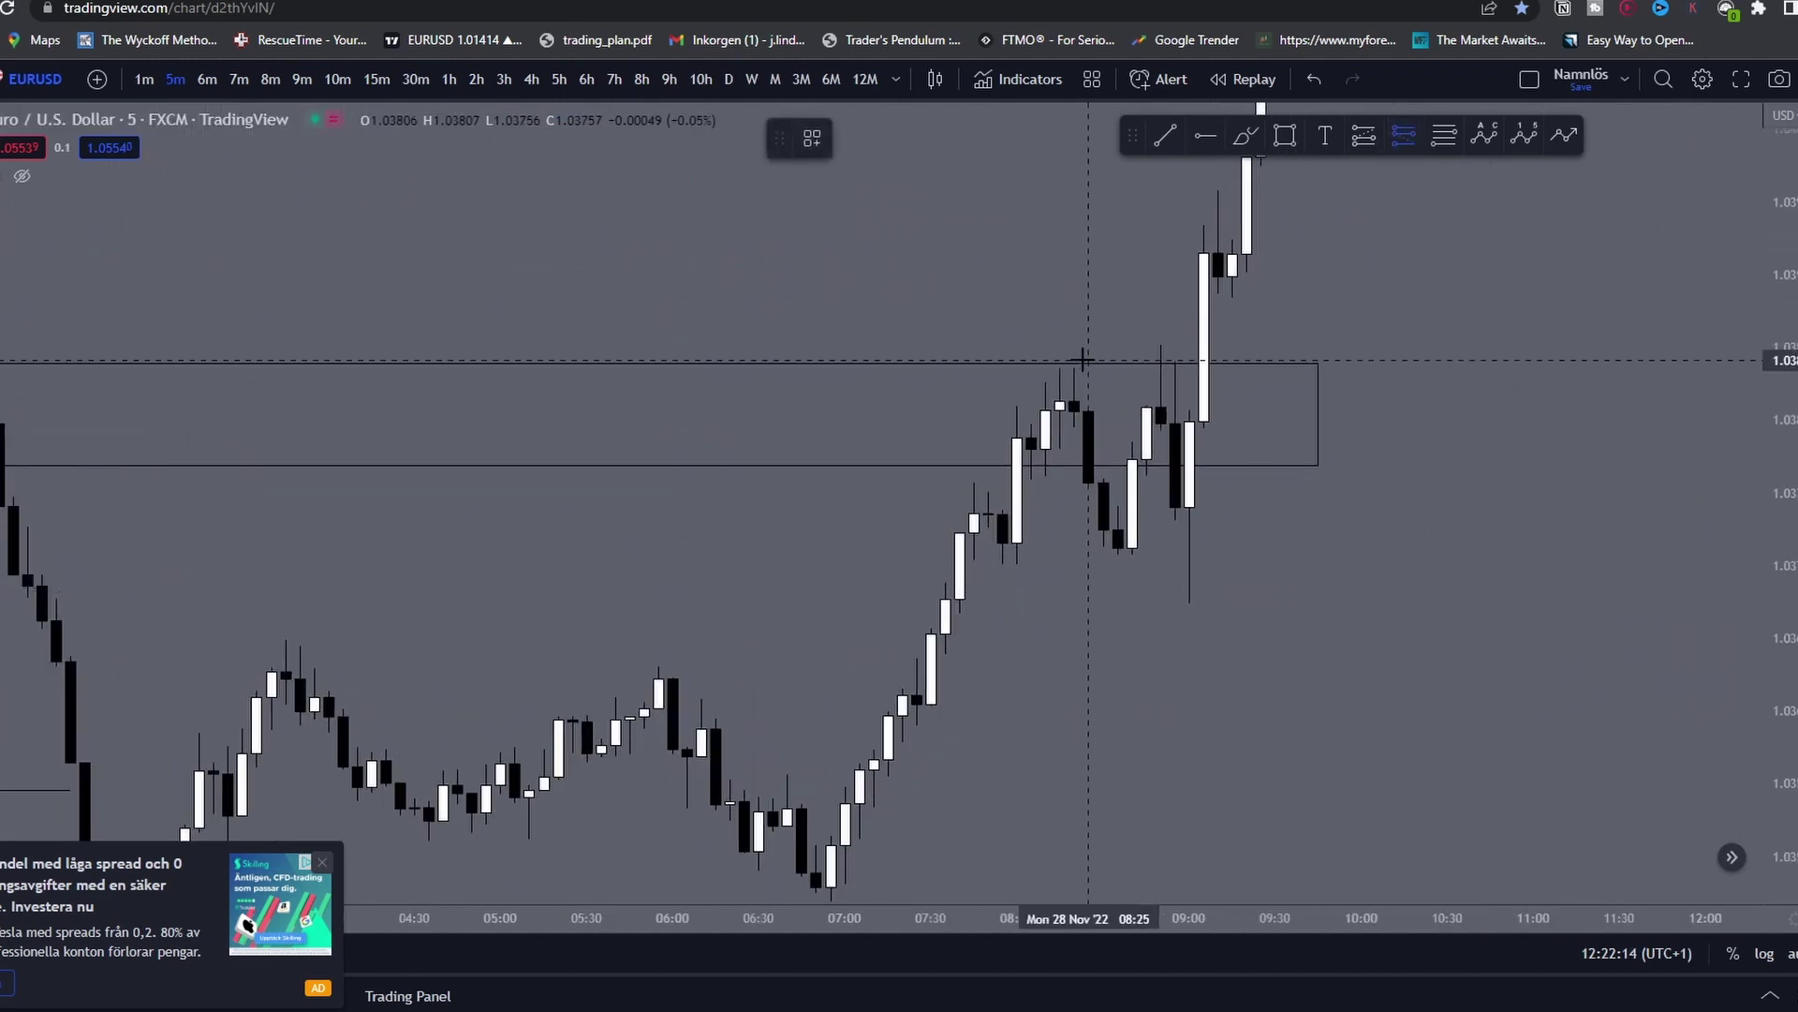
{"action": "left_click", "coordinate": [1032, 454]}
{"action": "left_click_drag", "start_coordinate": [996, 256], "coordinate": [959, 378]}
{"action": "left_click_drag", "start_coordinate": [995, 128], "coordinate": [984, 502]}
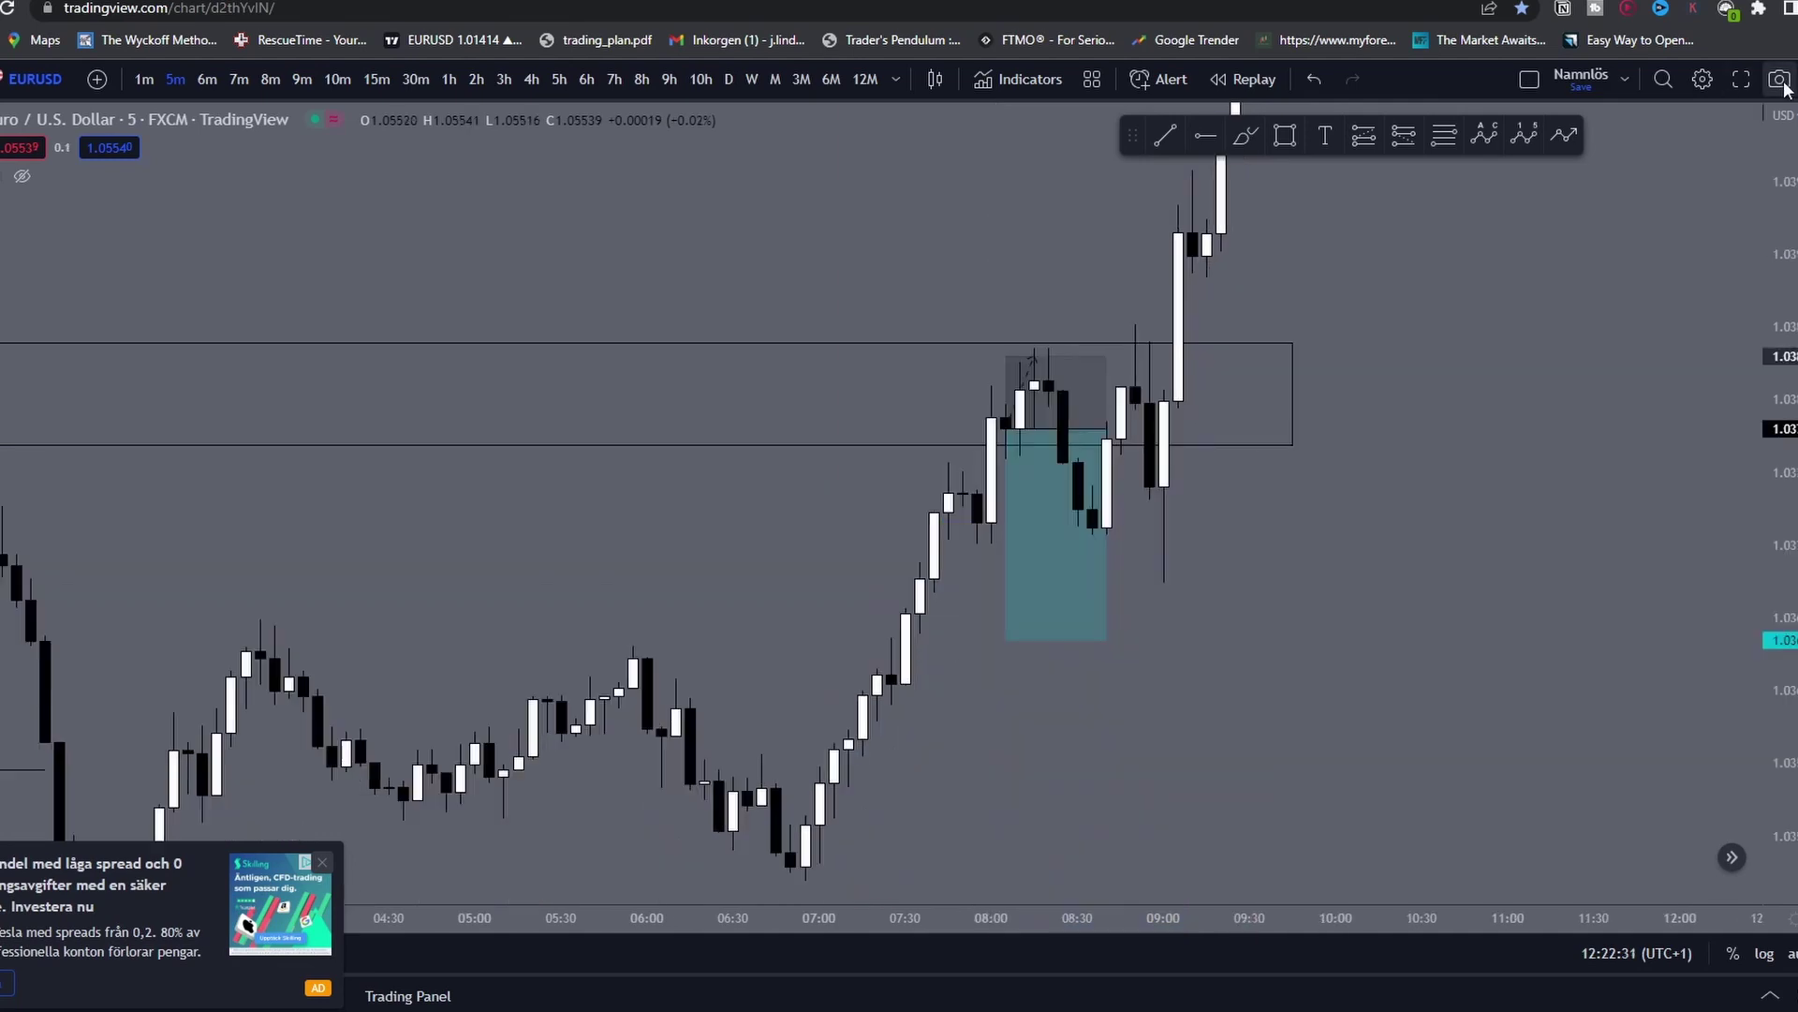
Step: Copy the chart image, switch to Notion and title the empty data collection entry EURUSD
{"action": "left_click", "coordinate": [1778, 78]}
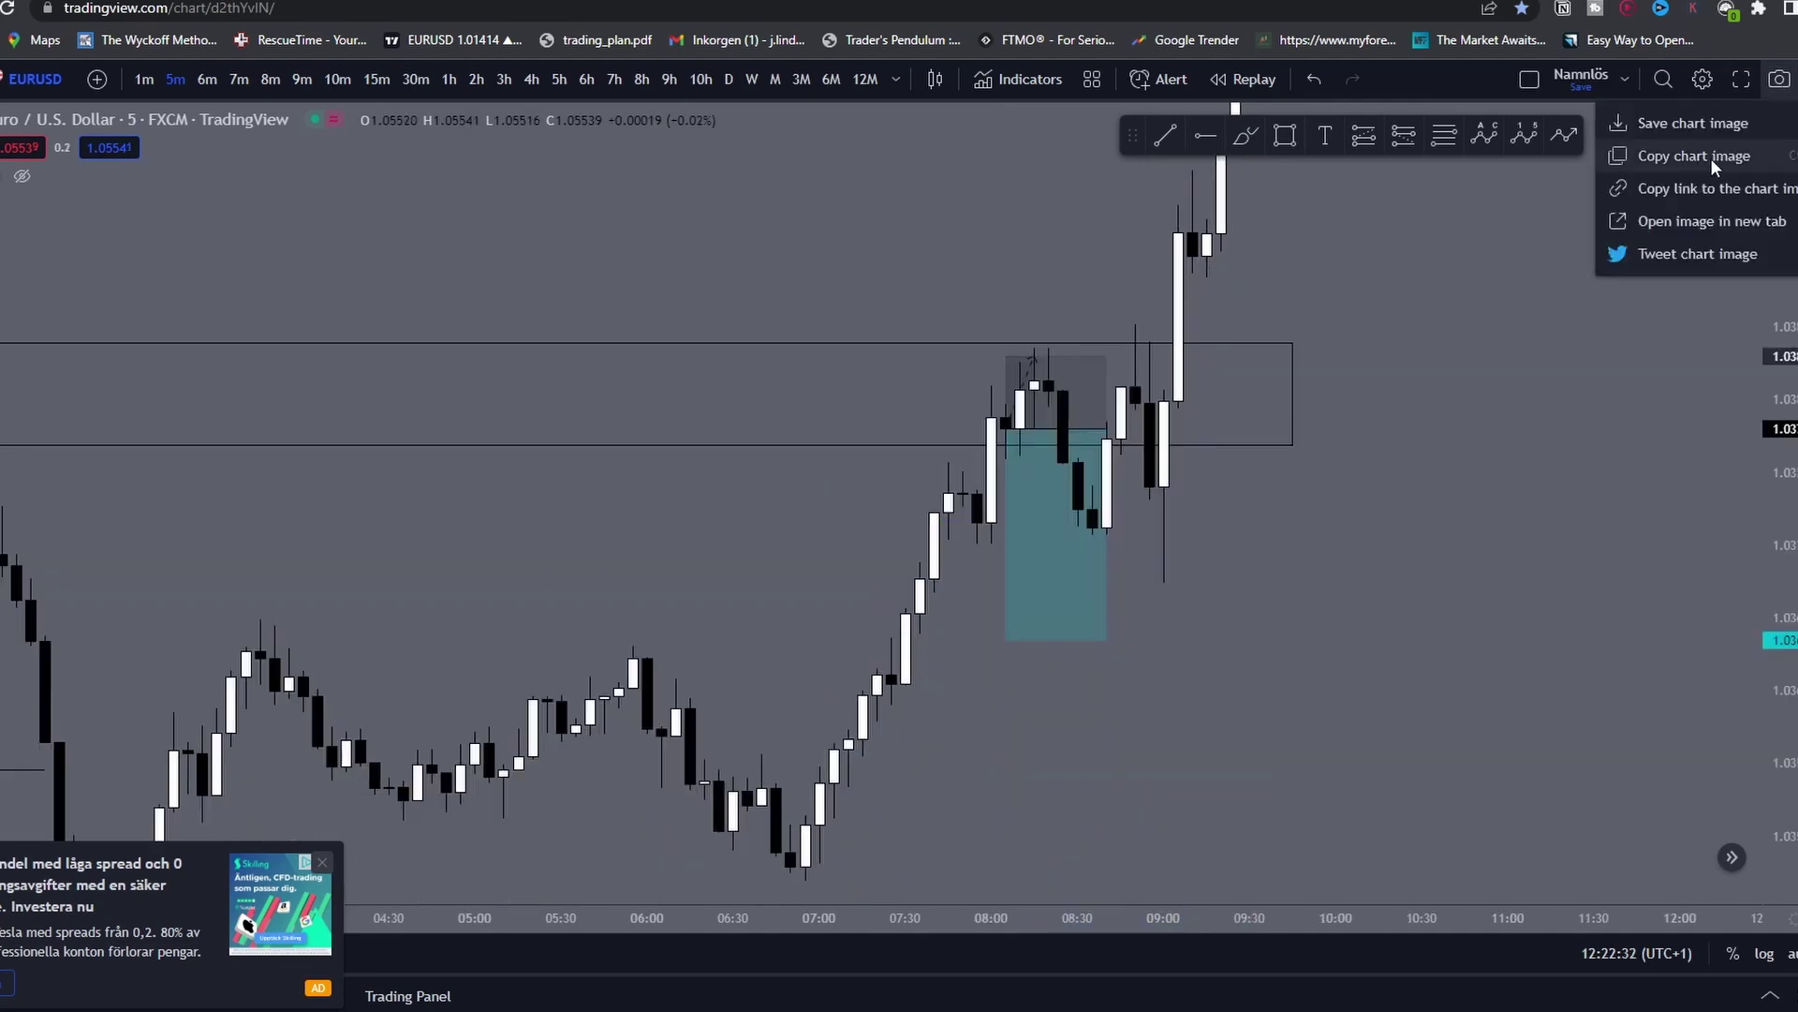
{"action": "left_click", "coordinate": [1711, 159]}
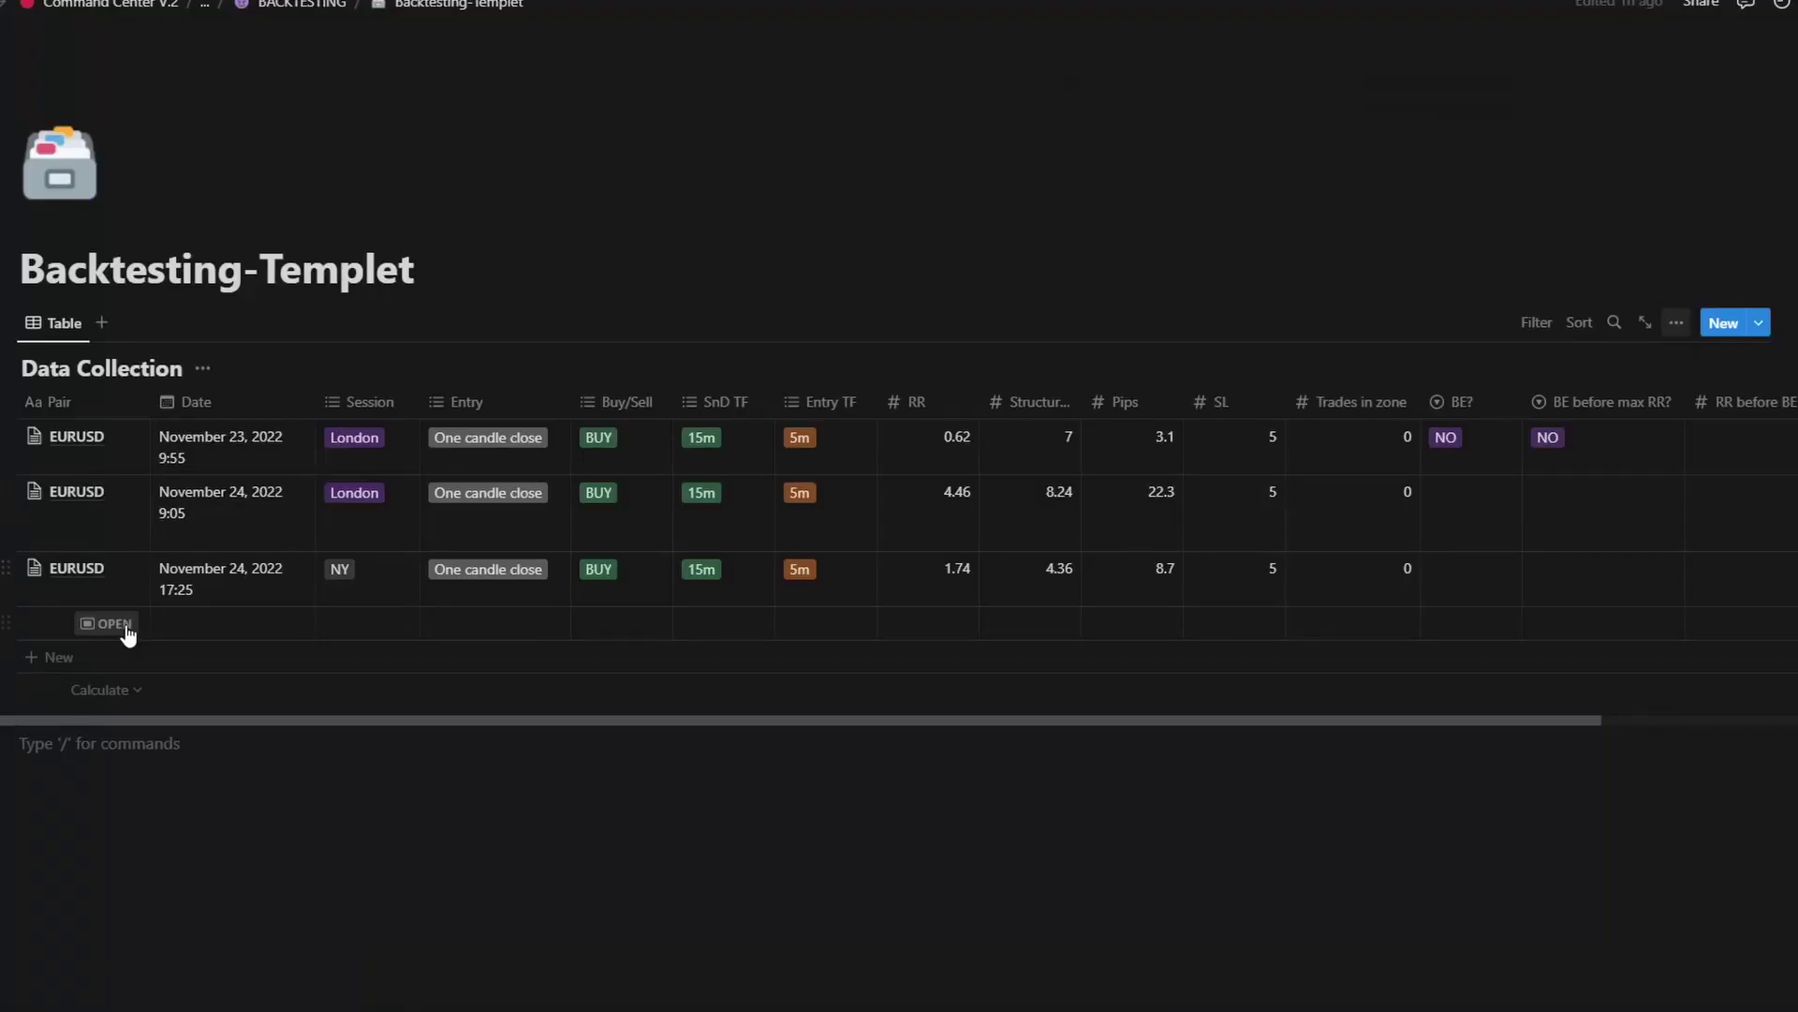
{"action": "left_click", "coordinate": [127, 627]}
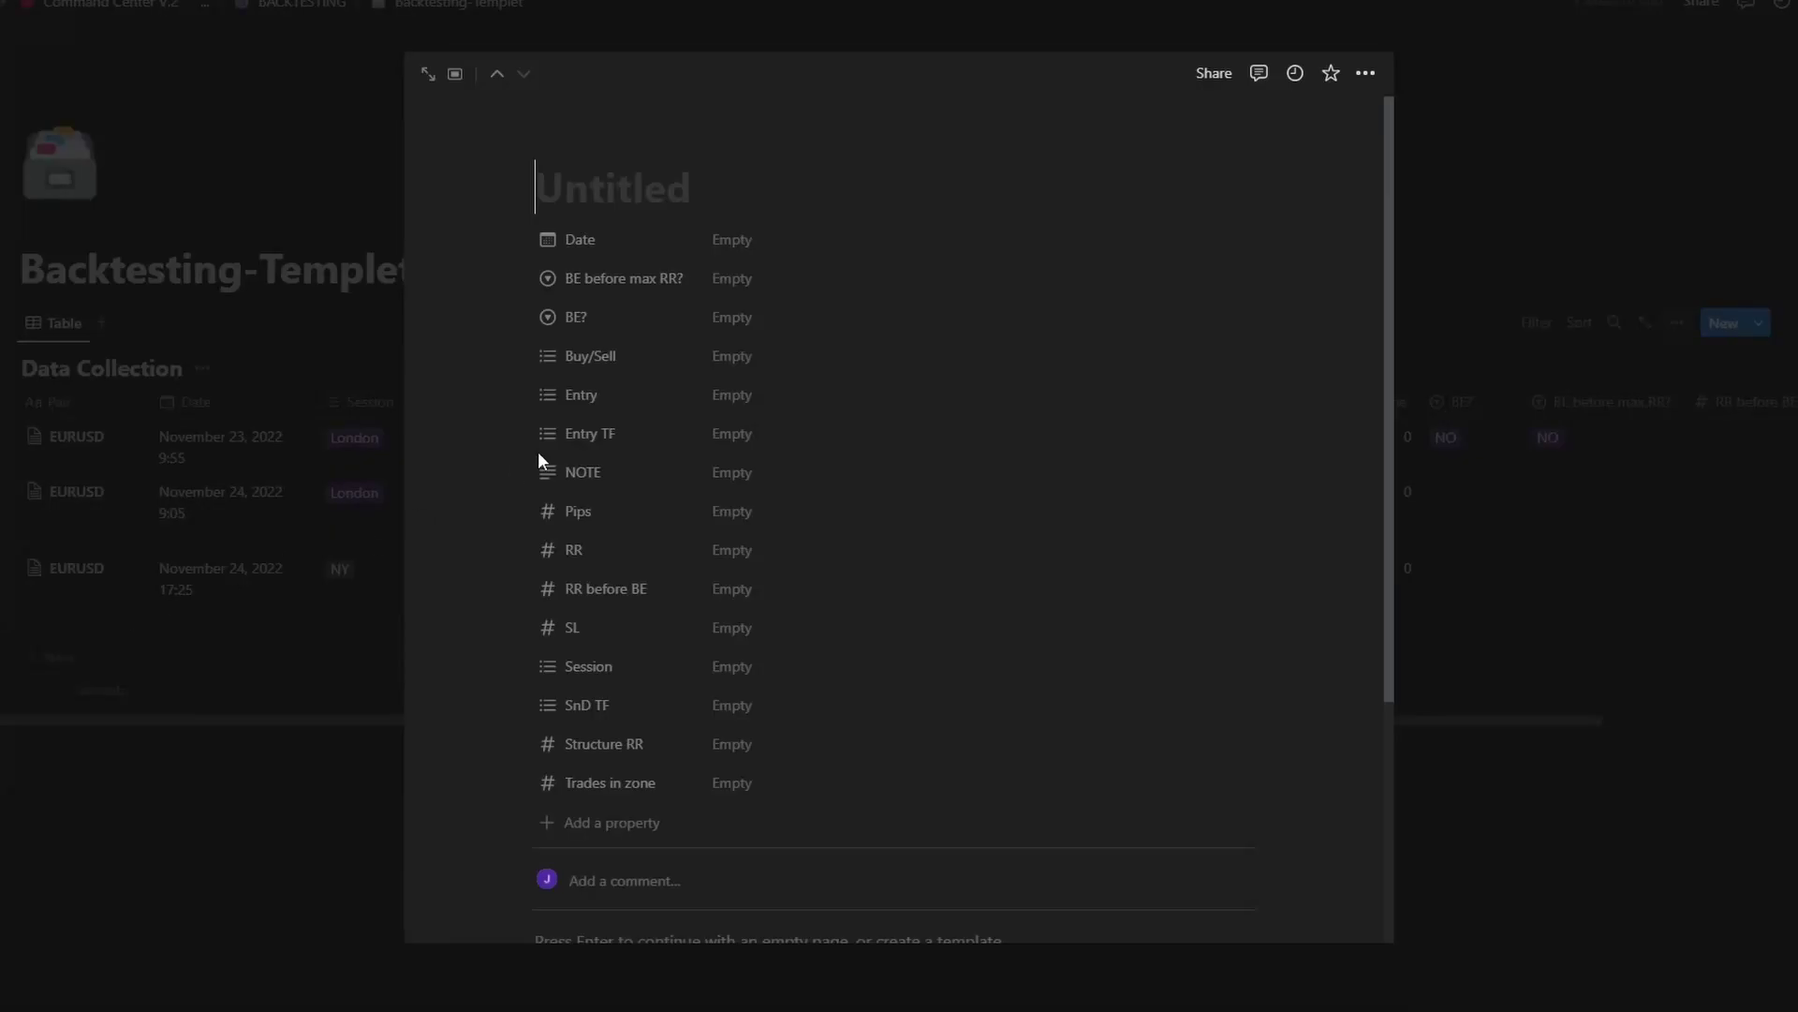
{"action": "type", "text": "EURUSD"}
{"action": "scroll", "coordinate": [596, 464], "scroll_direction": "down", "scroll_amount": 4}
{"action": "left_click", "coordinate": [590, 709]}
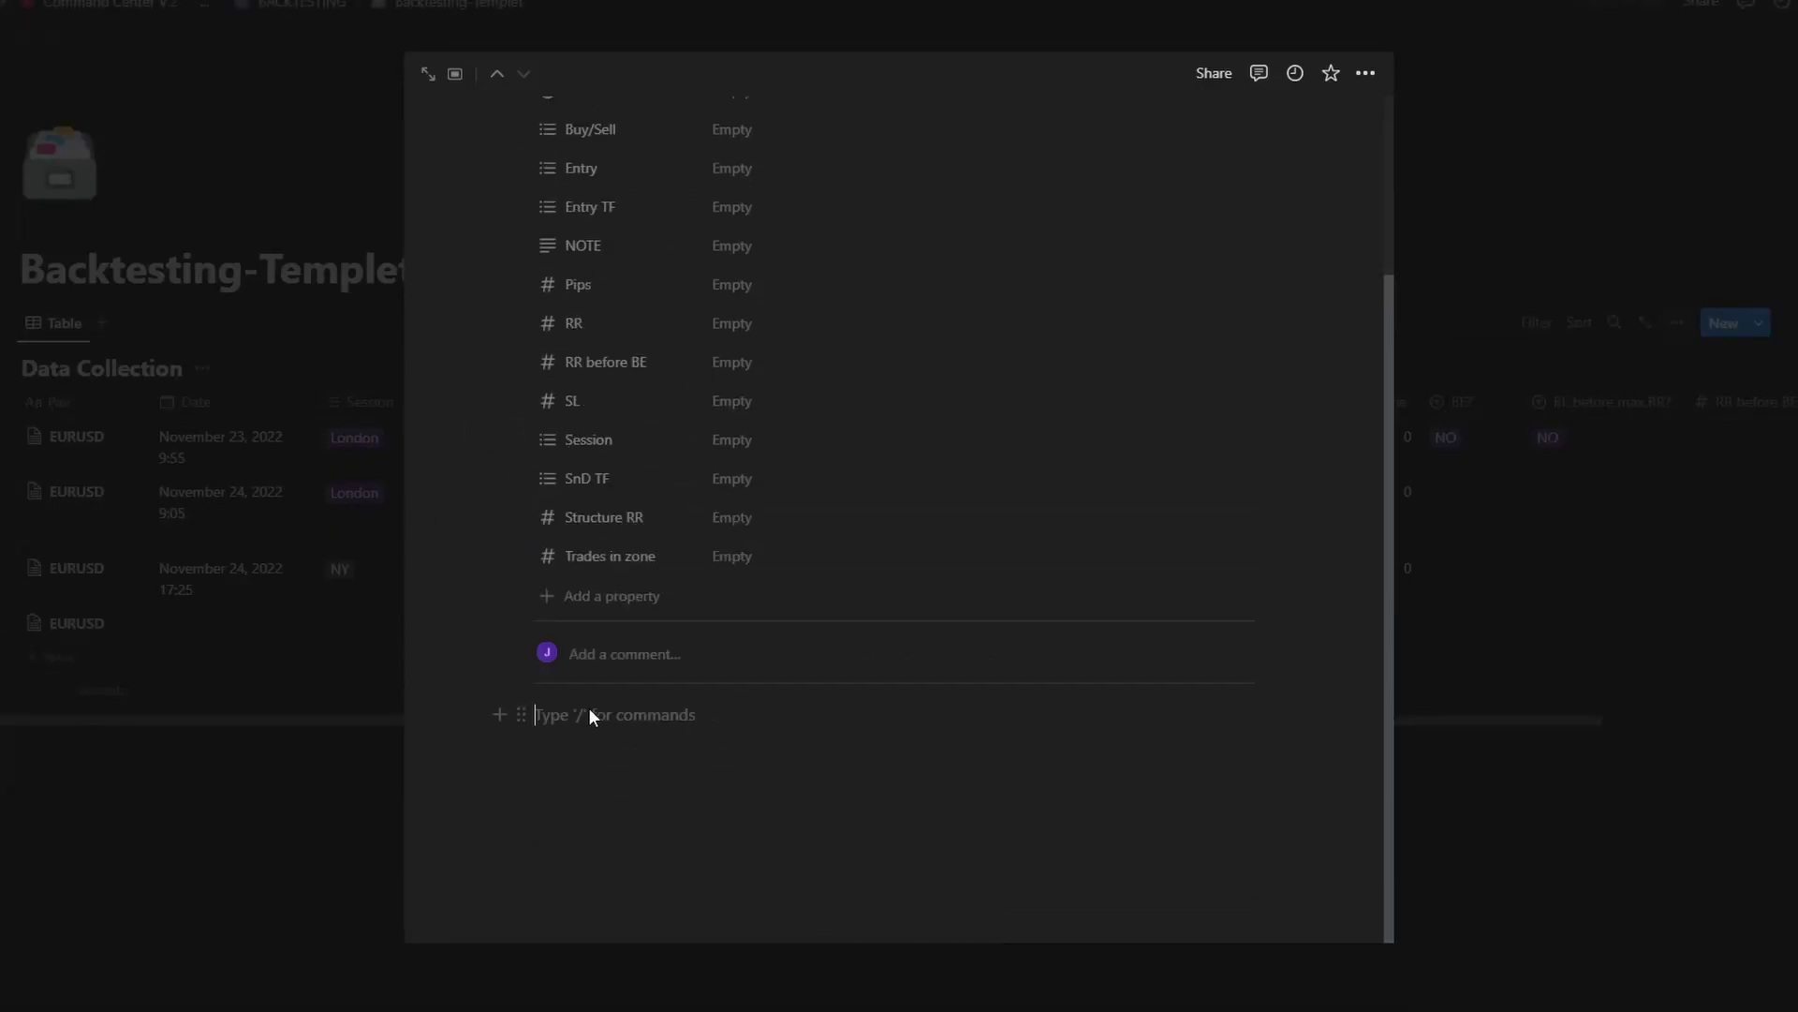
{"action": "left_click", "coordinate": [271, 651]}
Step: Set the new entry's date to November 28, 2022 8:05 and its session to London
{"action": "left_click", "coordinate": [218, 629]}
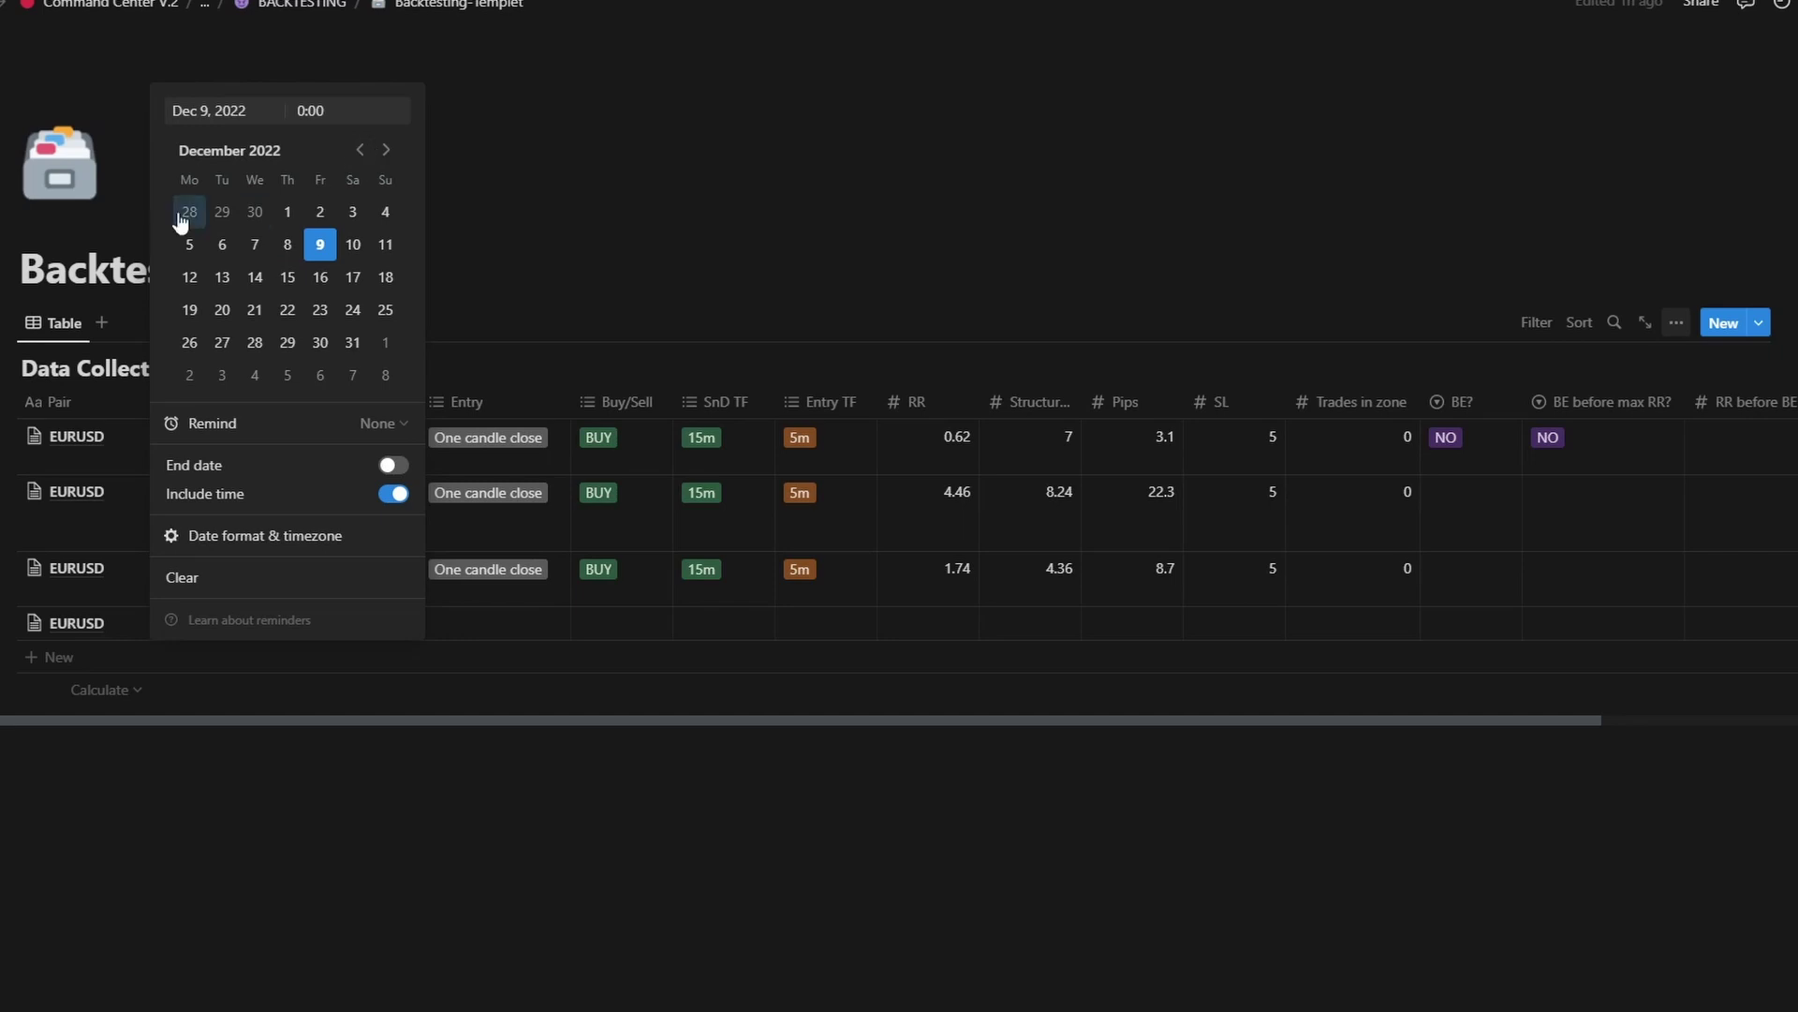
{"action": "left_click", "coordinate": [183, 217]}
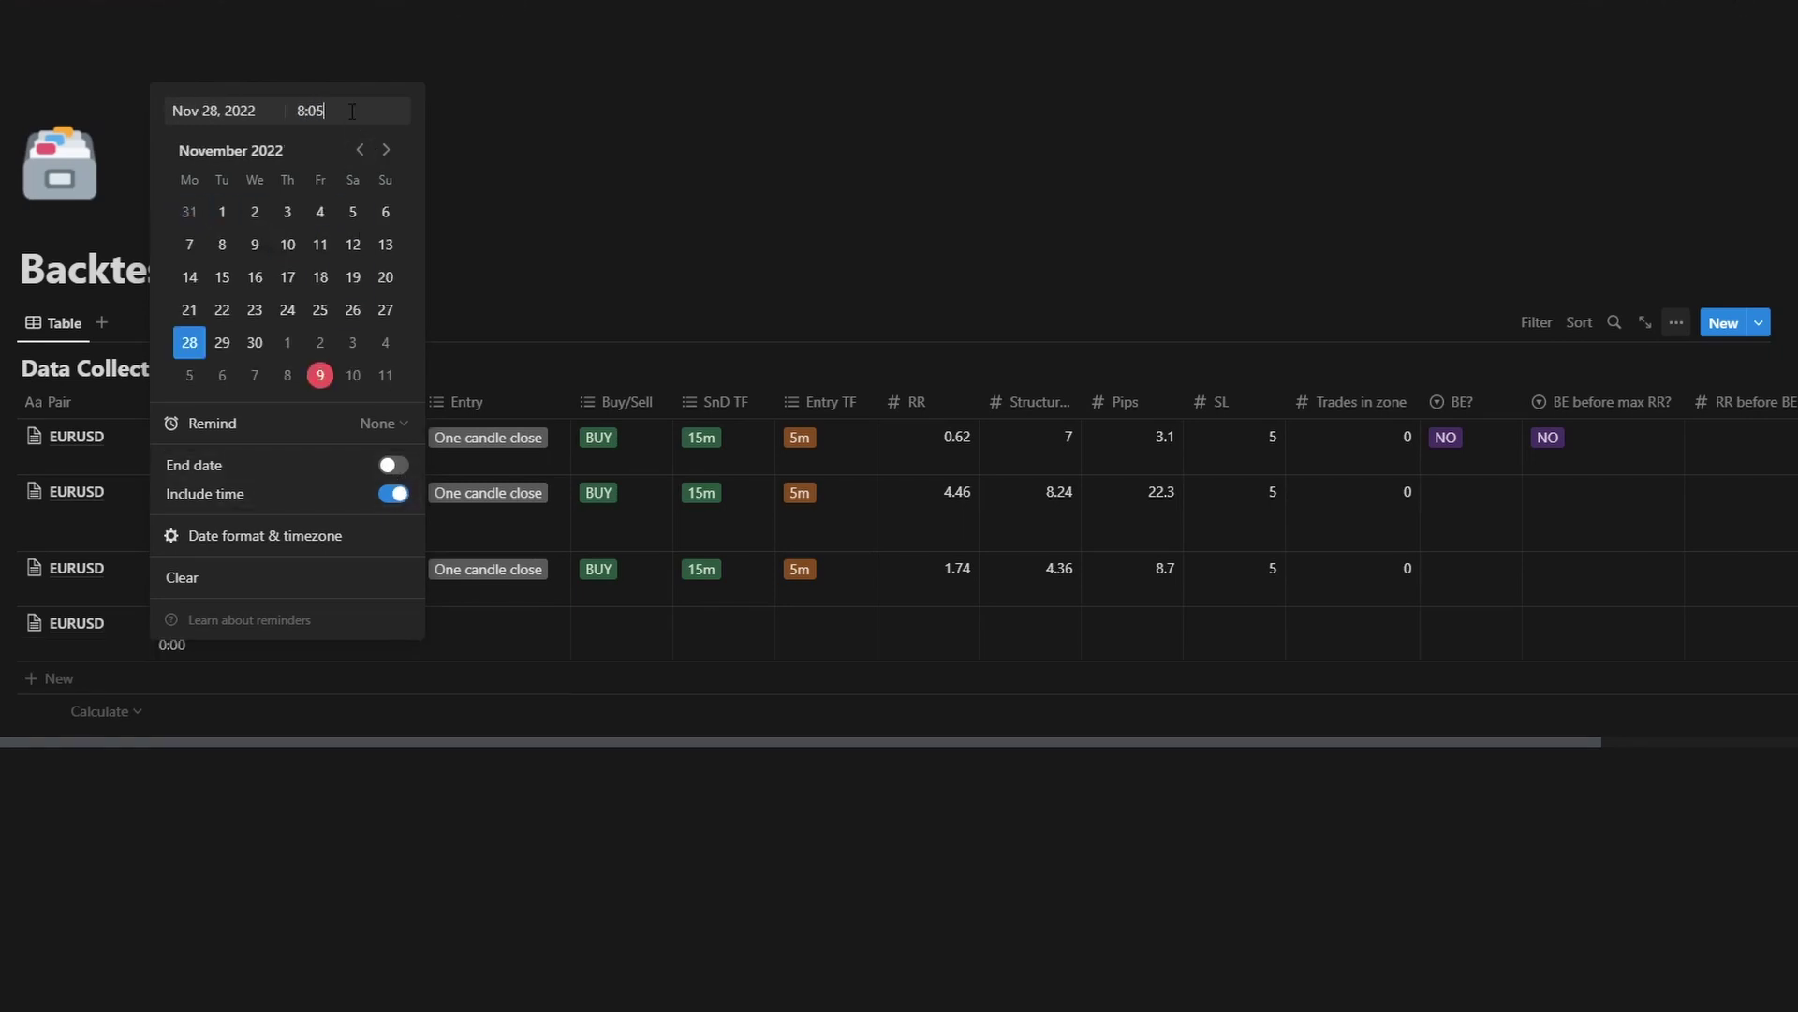
{"action": "left_click", "coordinate": [549, 612]}
{"action": "left_click", "coordinate": [384, 626]}
{"action": "left_click", "coordinate": [450, 690]}
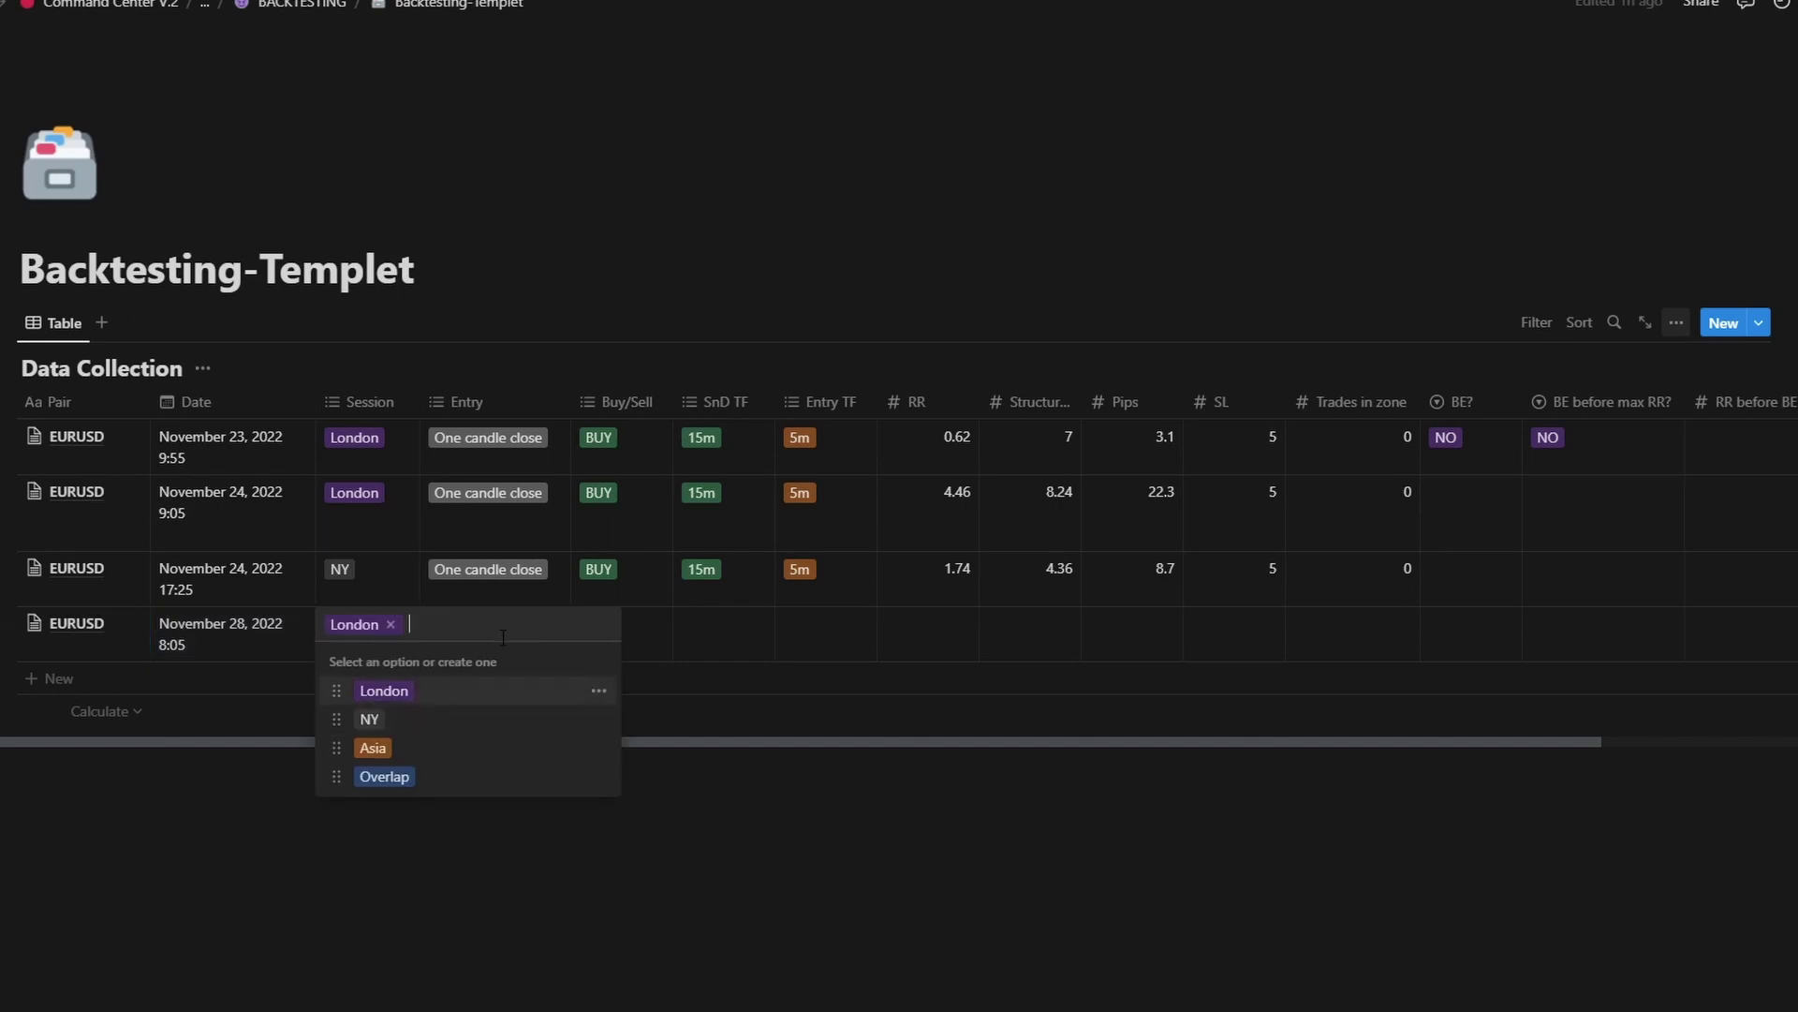
Step: Set the November 28 trade's entry type to One candle close and its direction to SELL
{"action": "left_click", "coordinate": [496, 641]}
{"action": "left_click", "coordinate": [517, 690]}
{"action": "left_click", "coordinate": [618, 625]}
{"action": "left_click", "coordinate": [630, 719]}
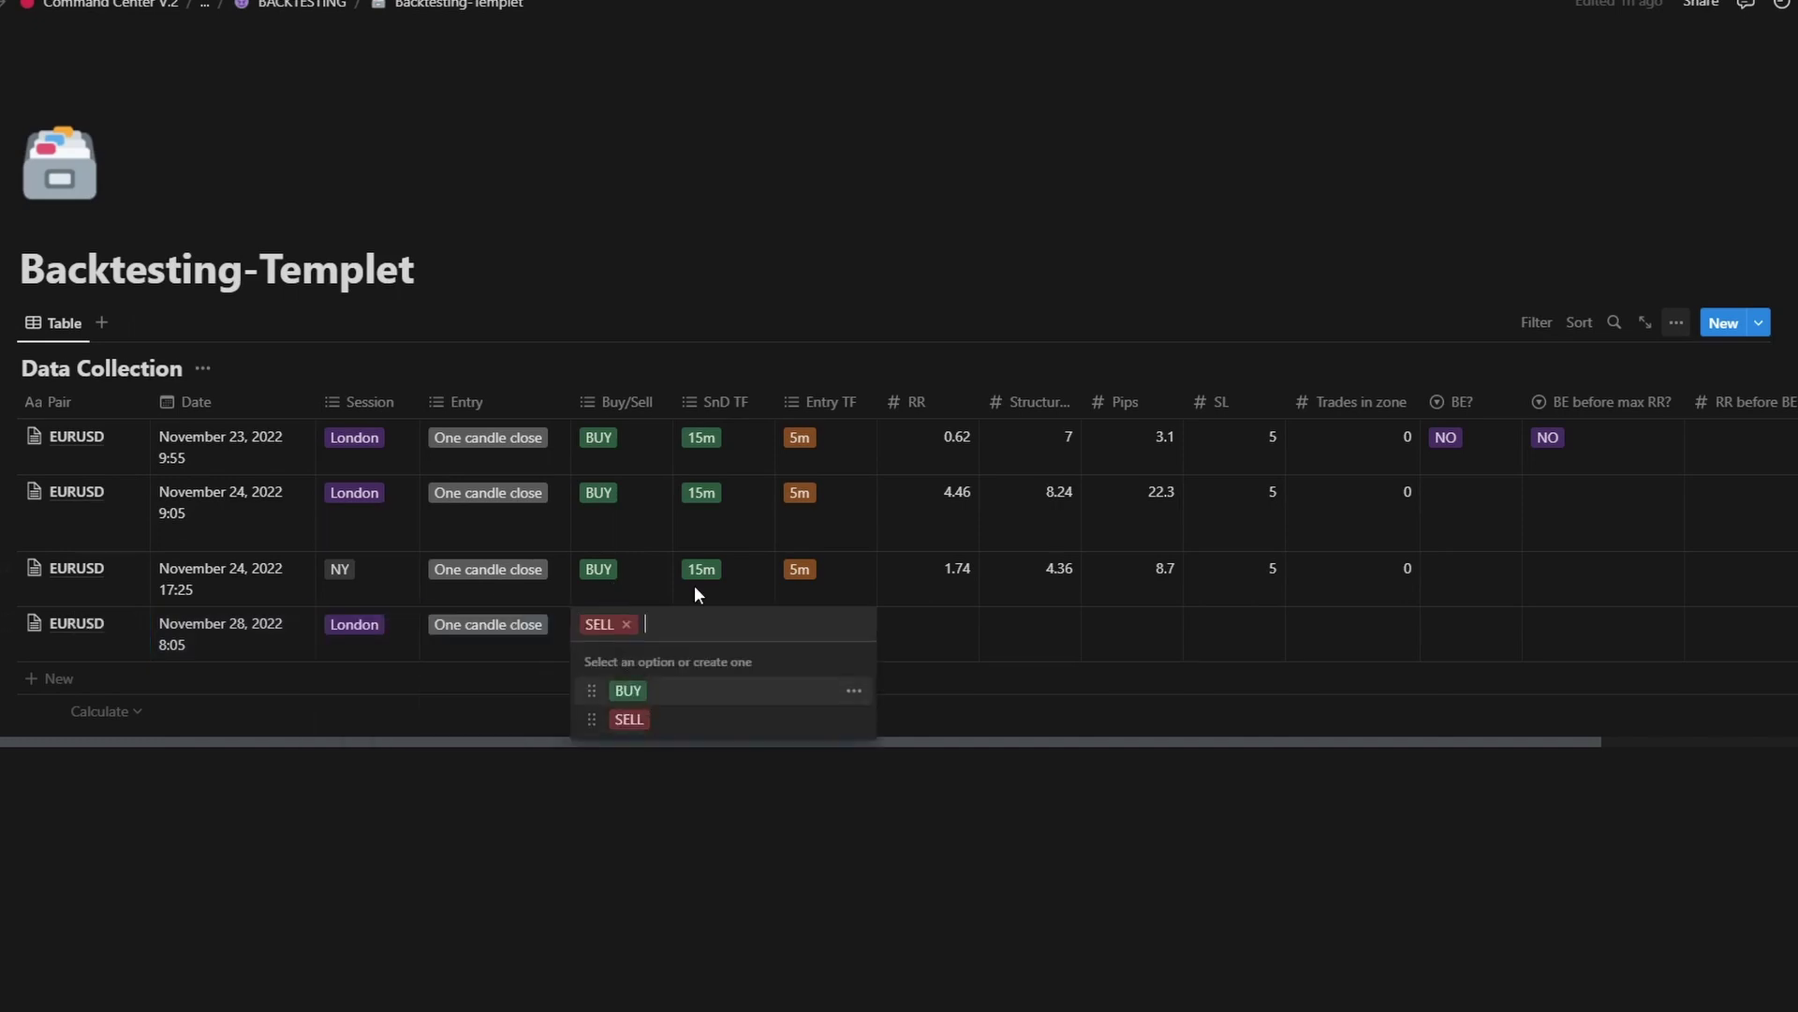
Step: Set the November 28 trade's SnD TF to 15m and its Entry TF to 5m
{"action": "left_click", "coordinate": [721, 626]}
{"action": "left_click", "coordinate": [732, 776]}
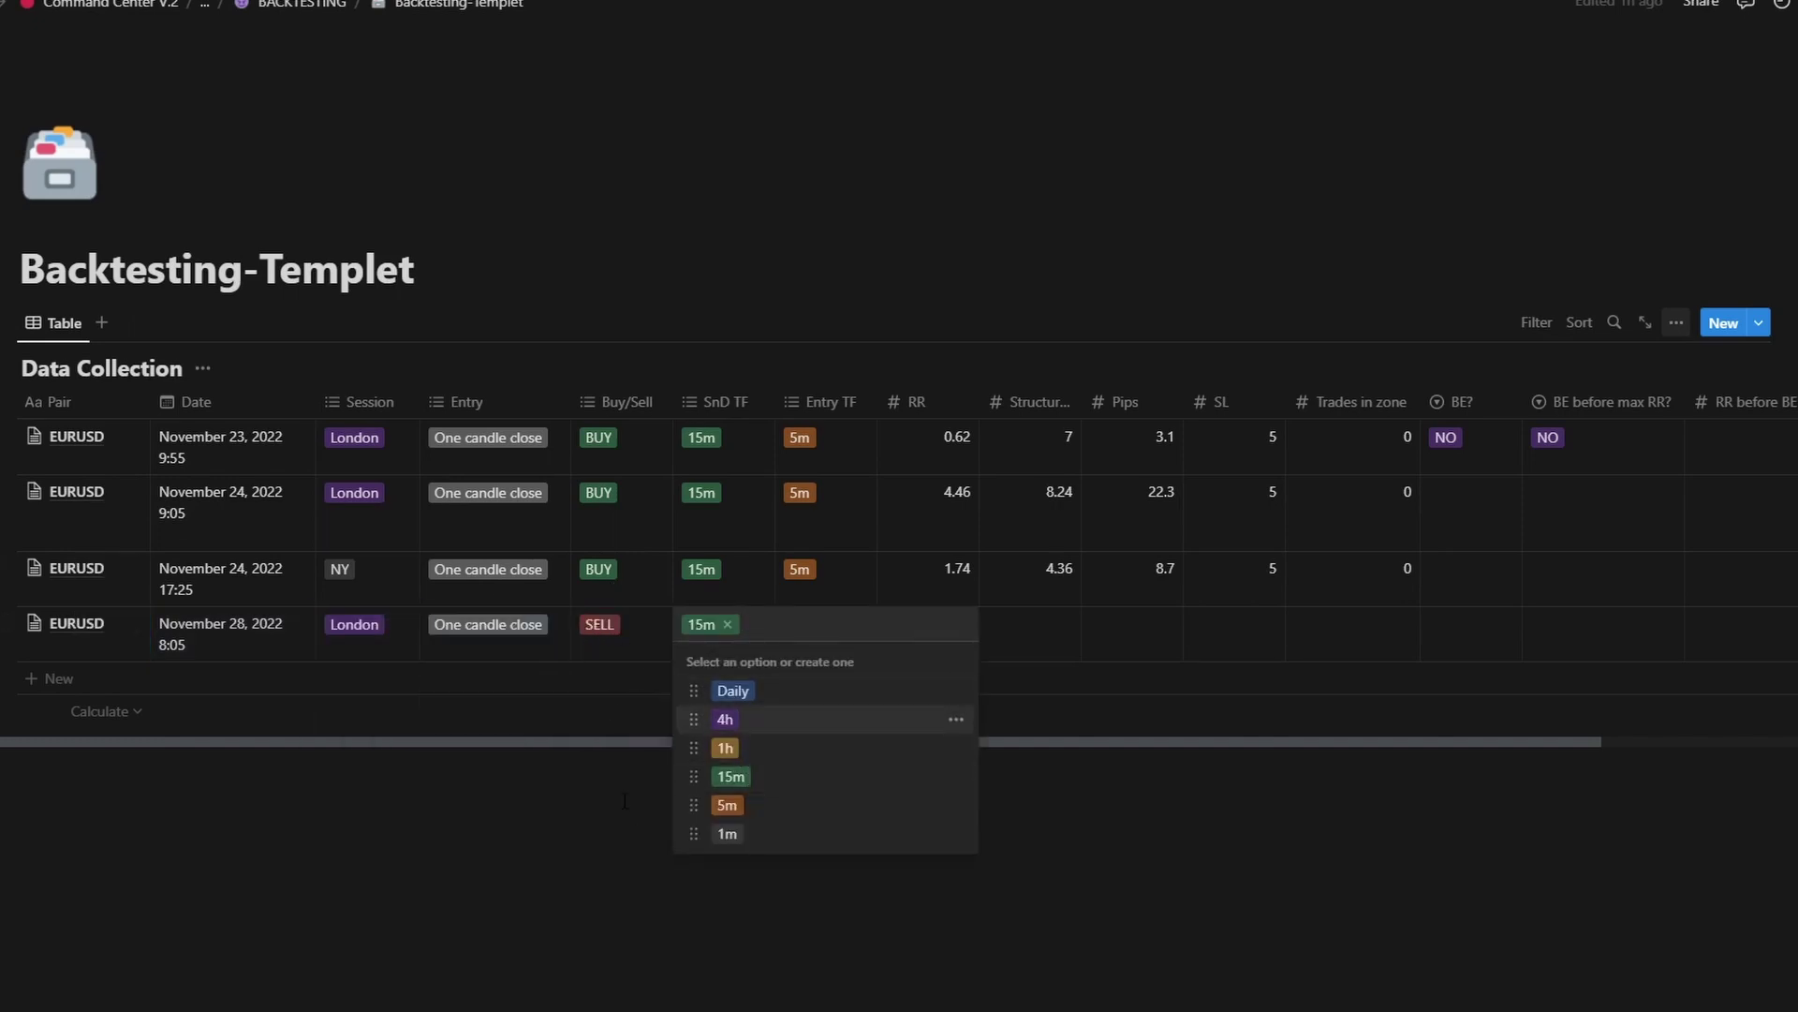
{"action": "key", "text": "Escape"}
{"action": "left_click", "coordinate": [825, 629]}
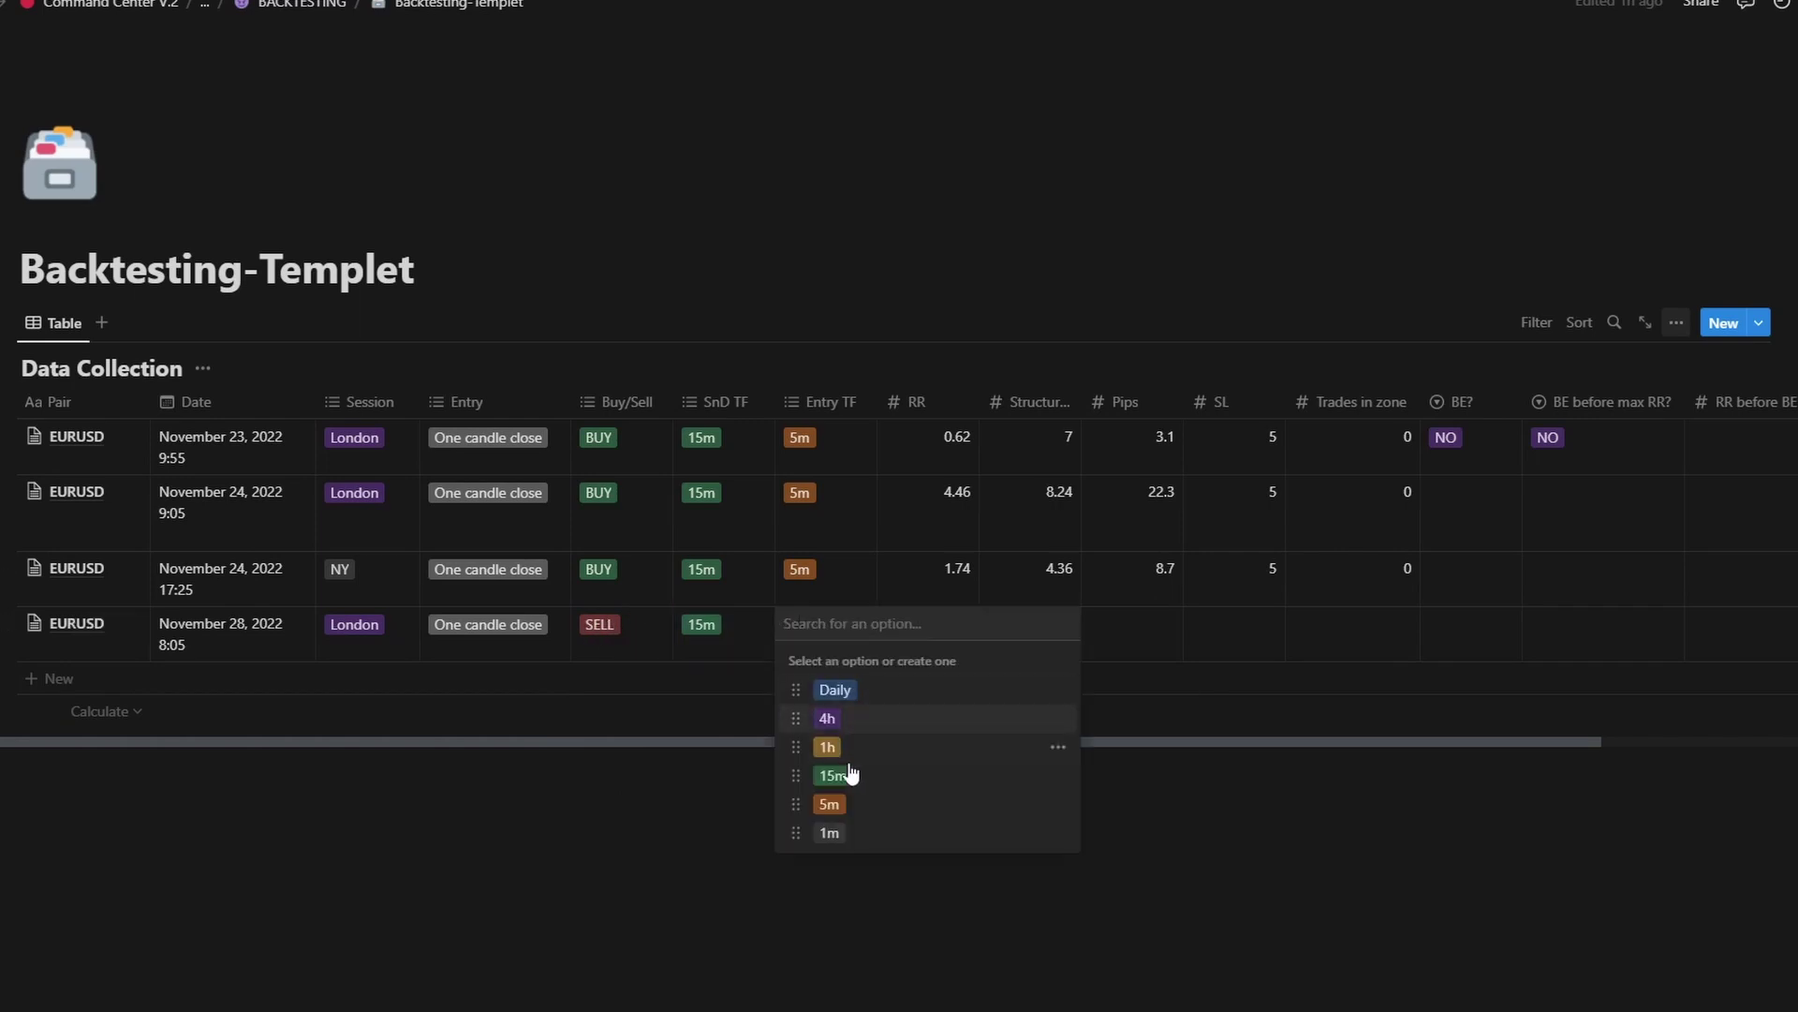
{"action": "left_click", "coordinate": [829, 805]}
{"action": "key", "text": "Escape"}
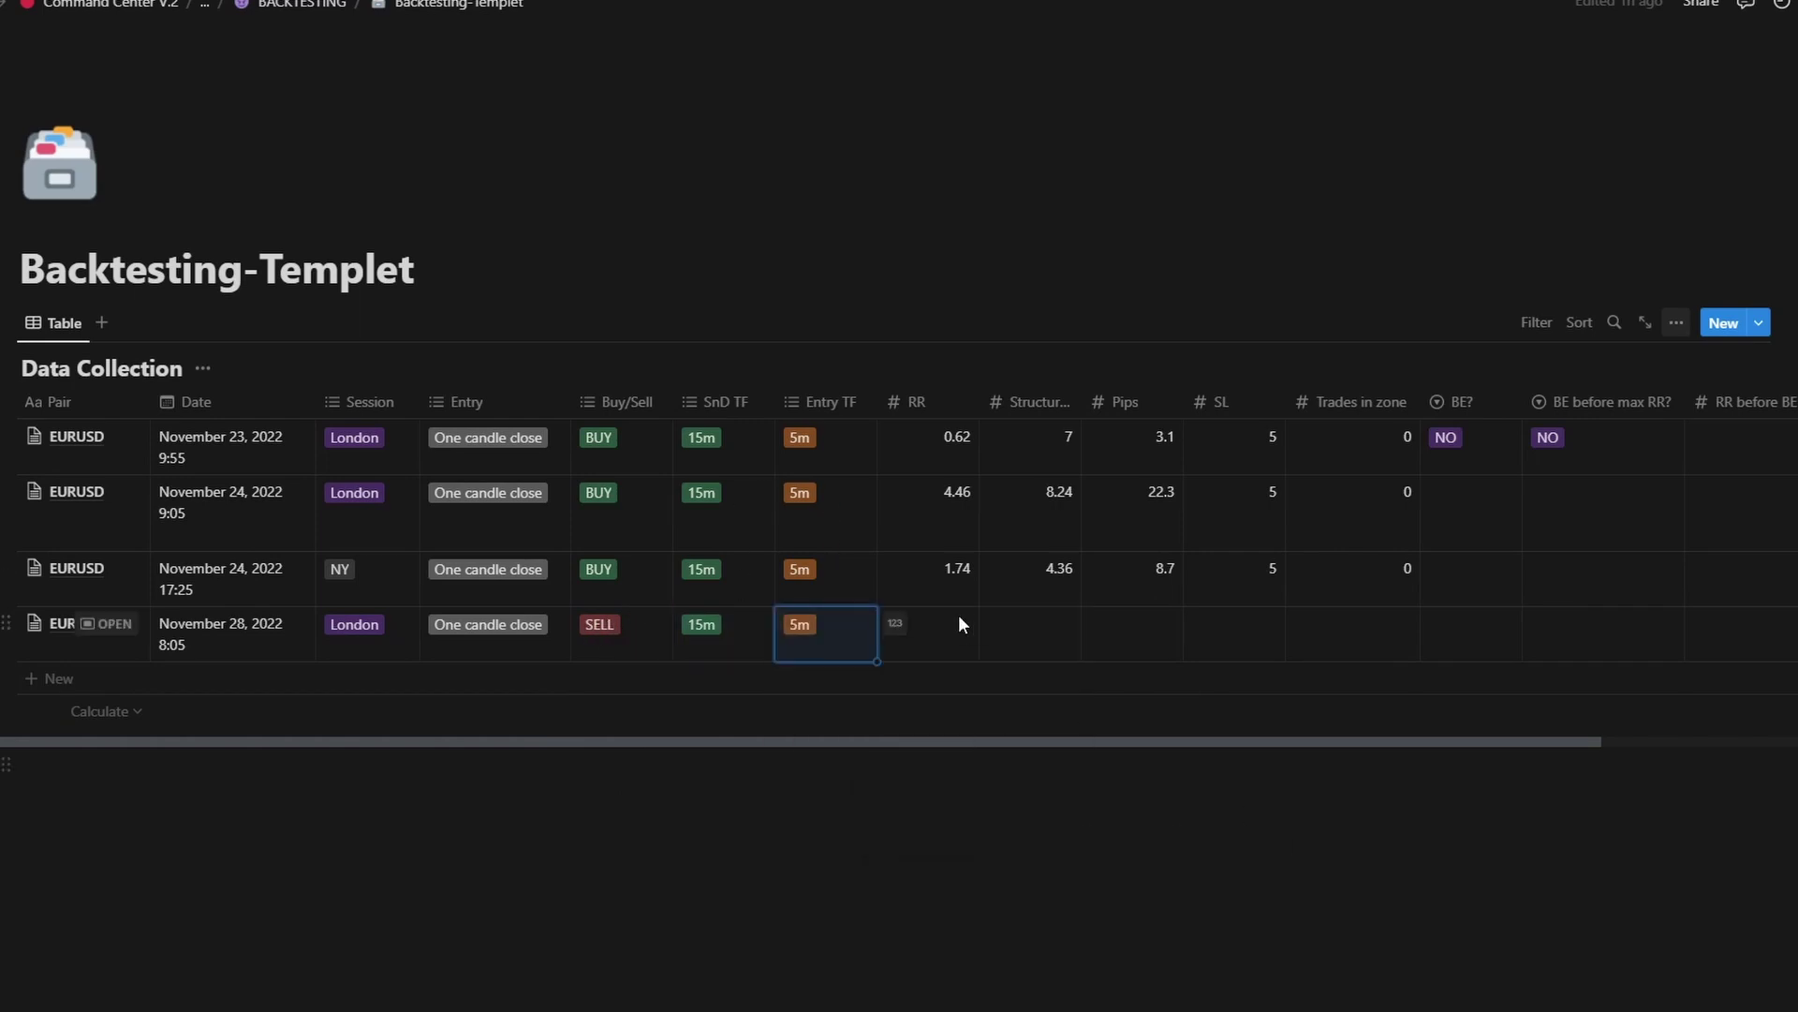
Step: Enter an SL of 5 and 0 trades in zone for the November 28 trade
{"action": "left_click", "coordinate": [1246, 639]}
{"action": "type", "text": "5"}
{"action": "left_click", "coordinate": [1394, 630]}
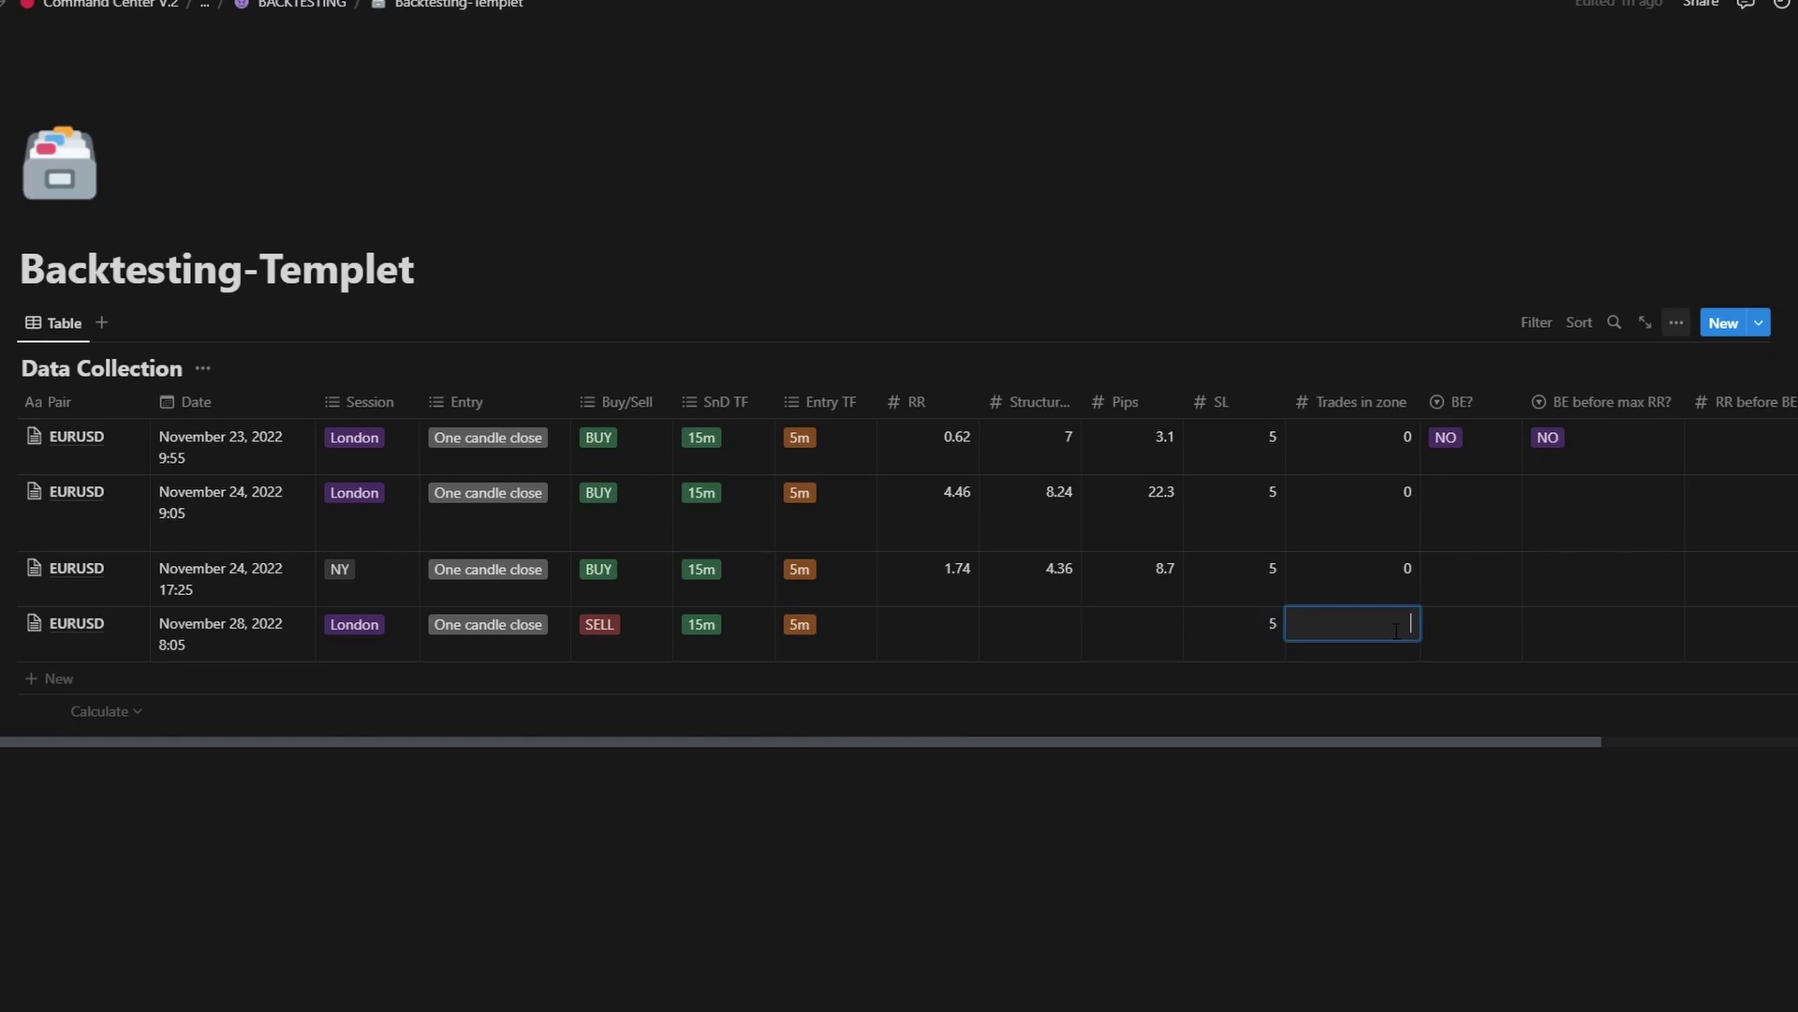
{"action": "left_click", "coordinate": [1345, 737]}
Step: Switch to TradingView and shorten the 08:05 short position's target to 1.9 pips
{"action": "key", "text": "alt+Tab"}
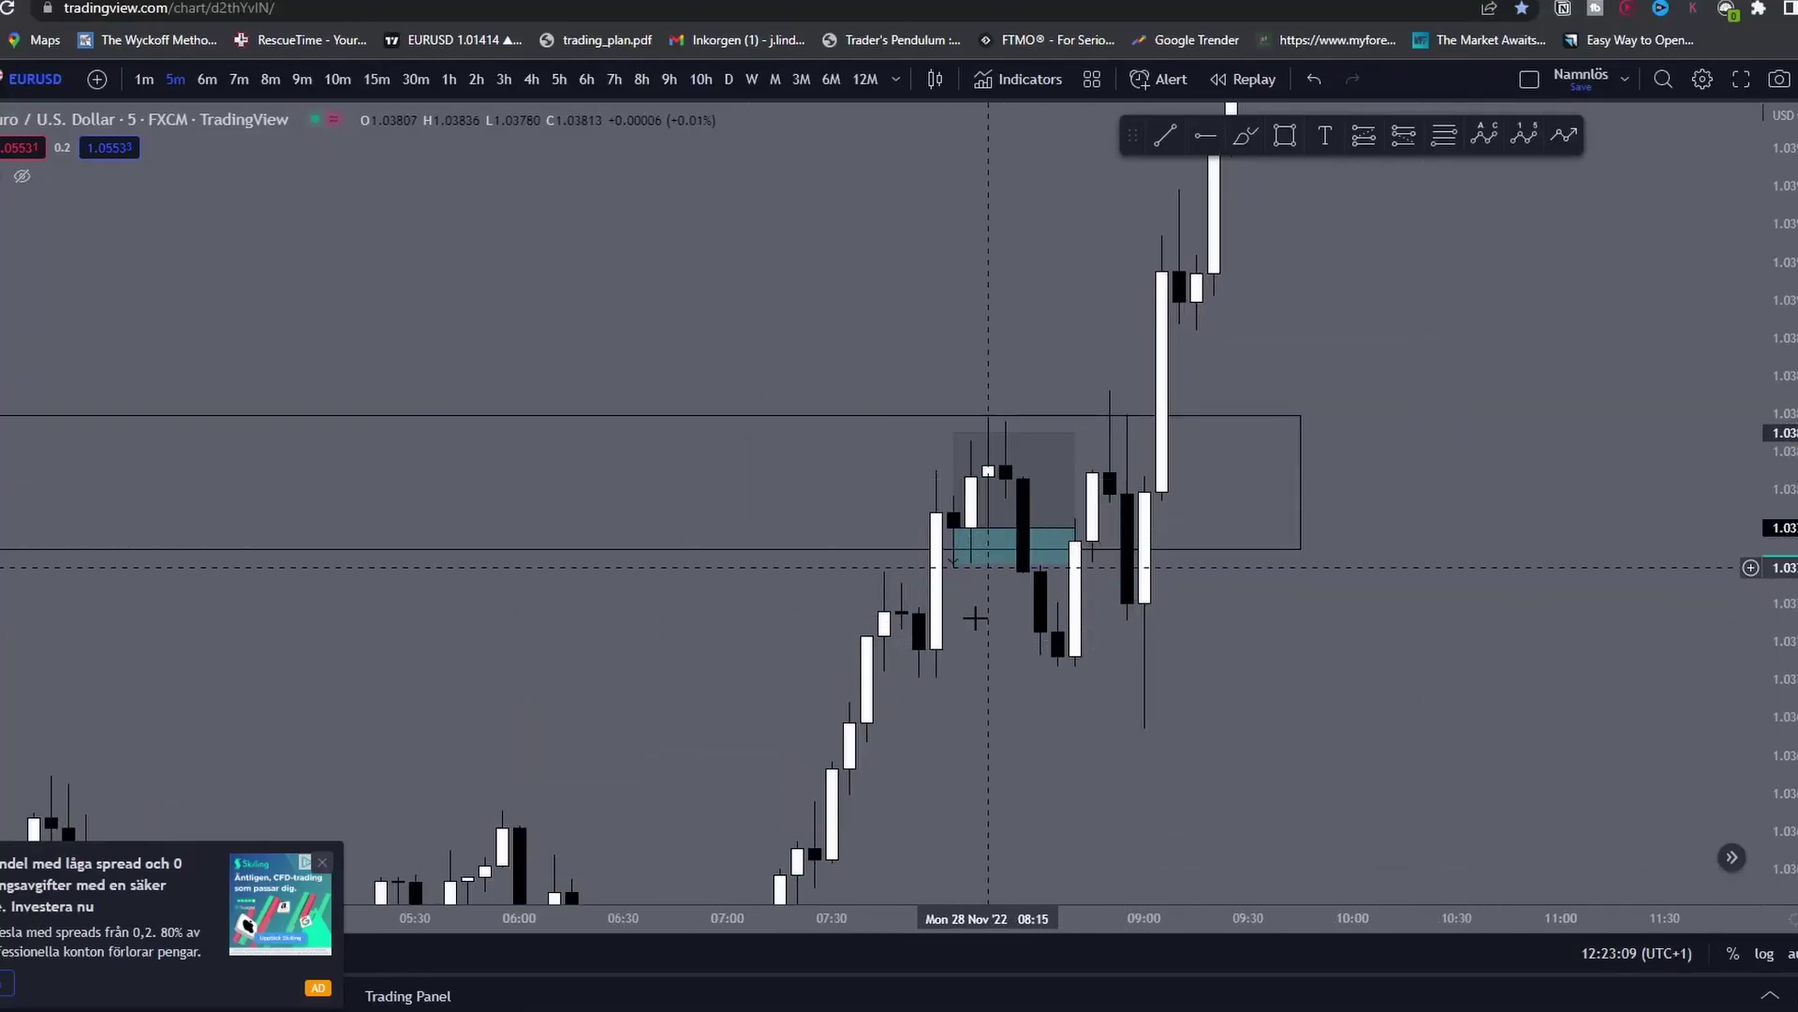
{"action": "left_click_drag", "start_coordinate": [963, 594], "coordinate": [960, 546]}
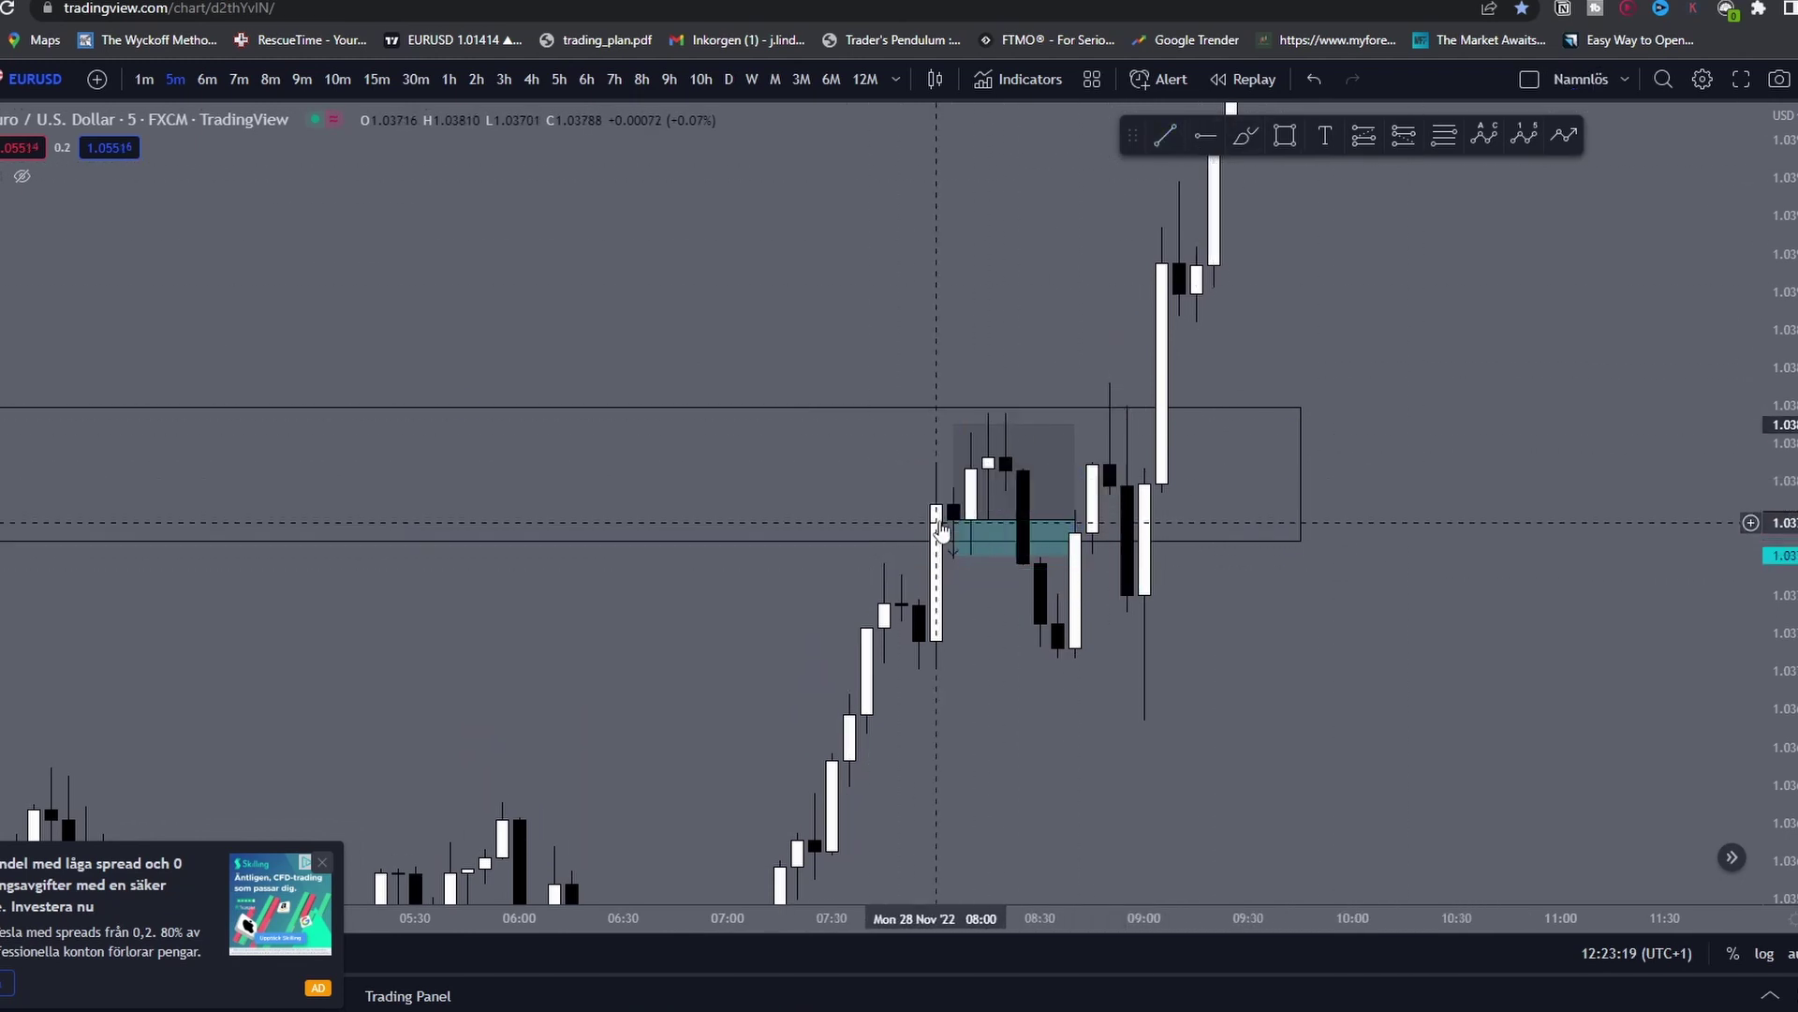
Step: Sketch the price path from the 08:05 close up to the 08:15 candle with the Brush and undo the strokes
{"action": "left_click", "coordinate": [1245, 136]}
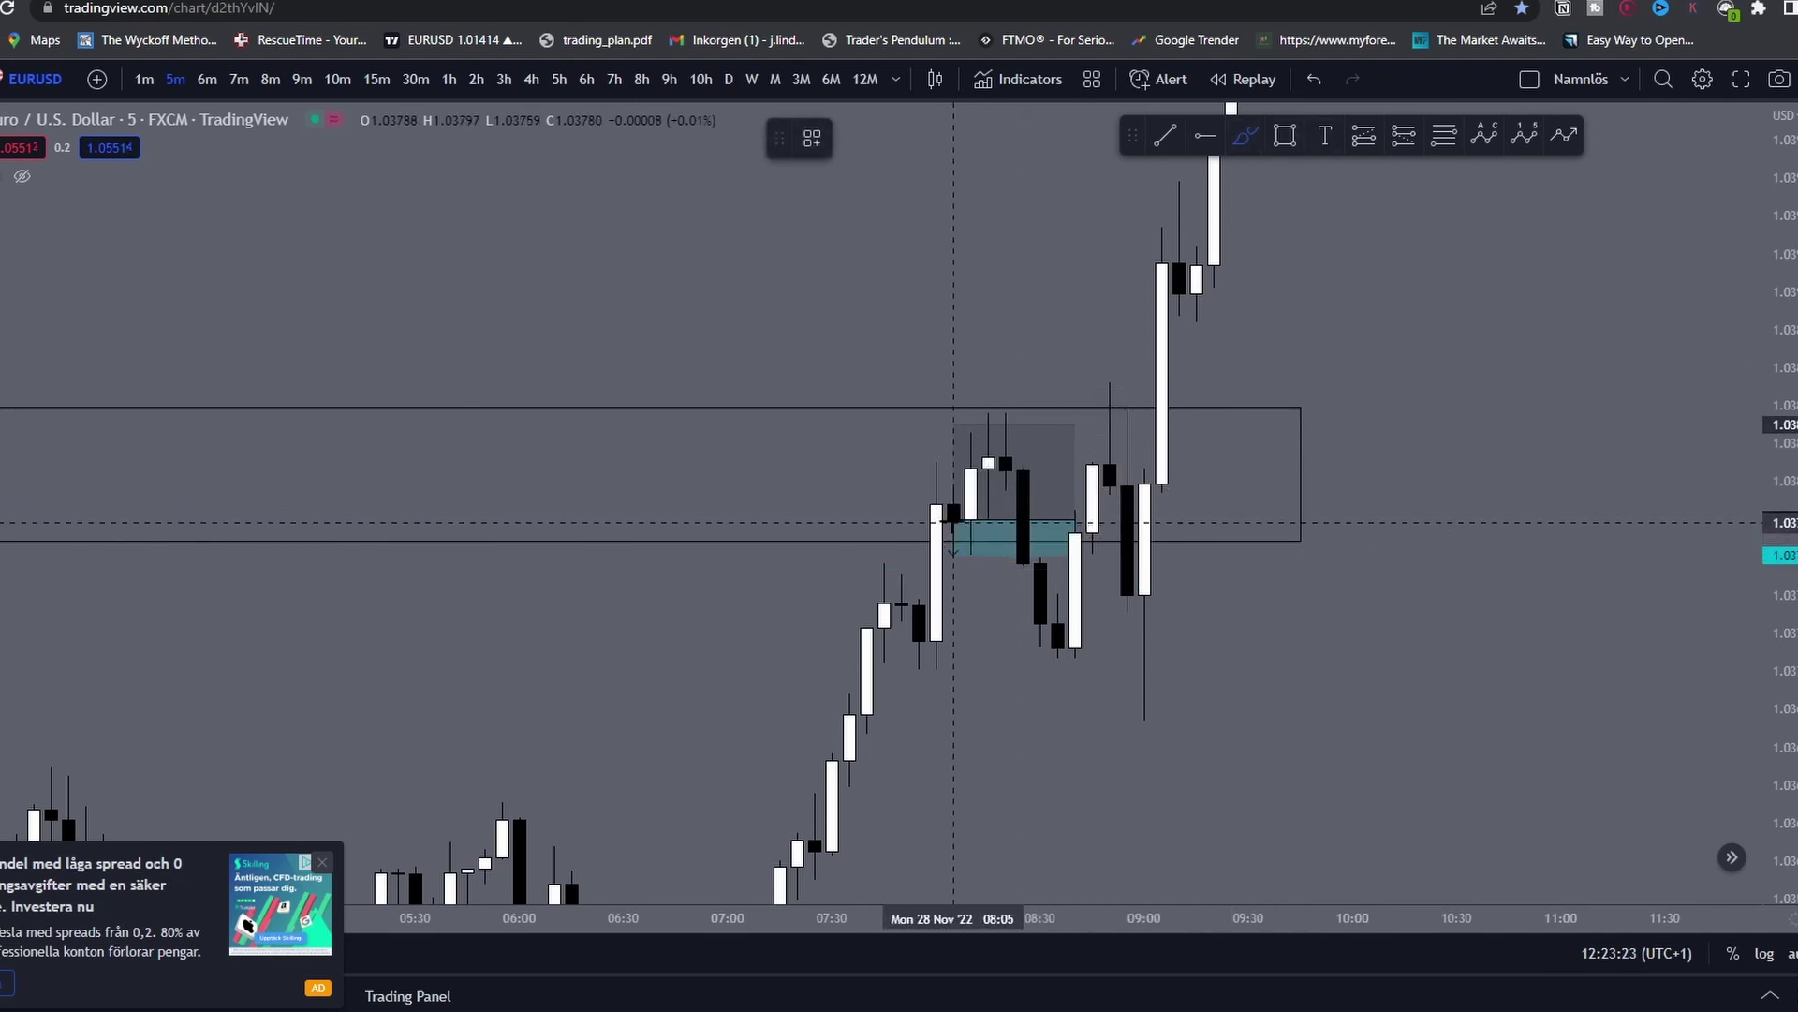
{"action": "left_click", "coordinate": [954, 520]}
{"action": "key", "text": "ctrl+z"}
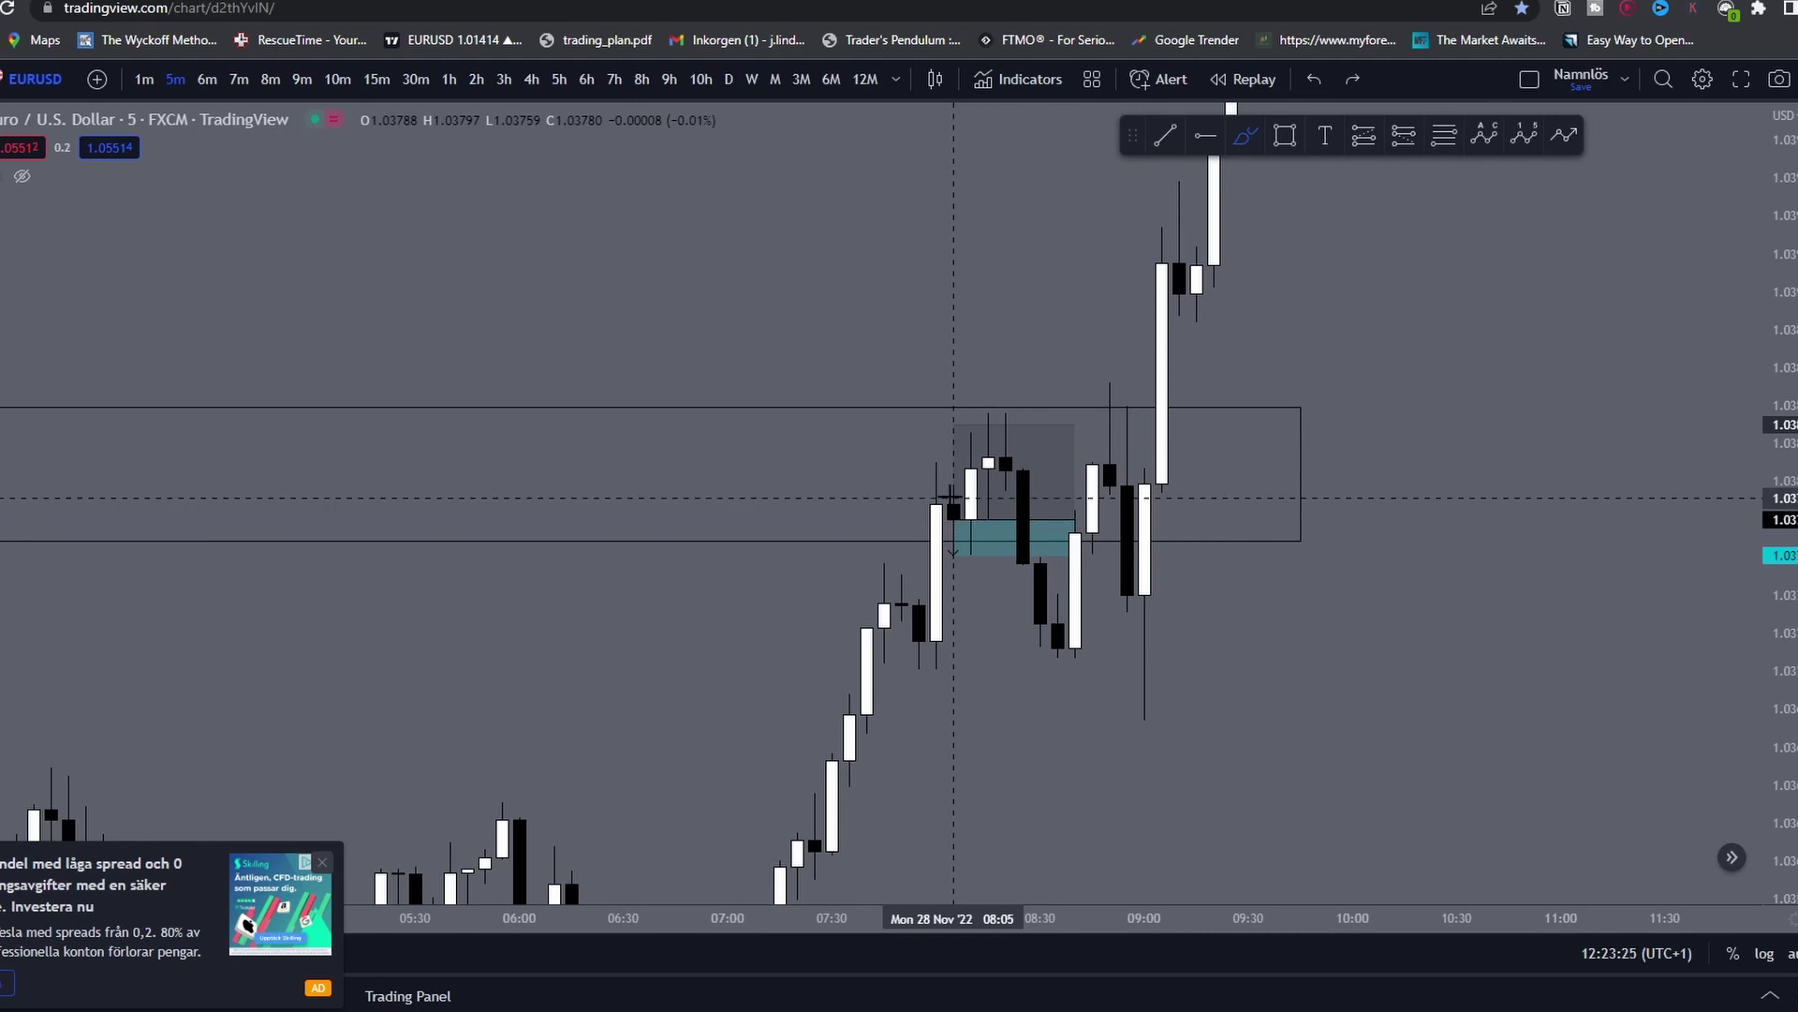
{"action": "left_click_drag", "start_coordinate": [953, 518], "coordinate": [970, 518]}
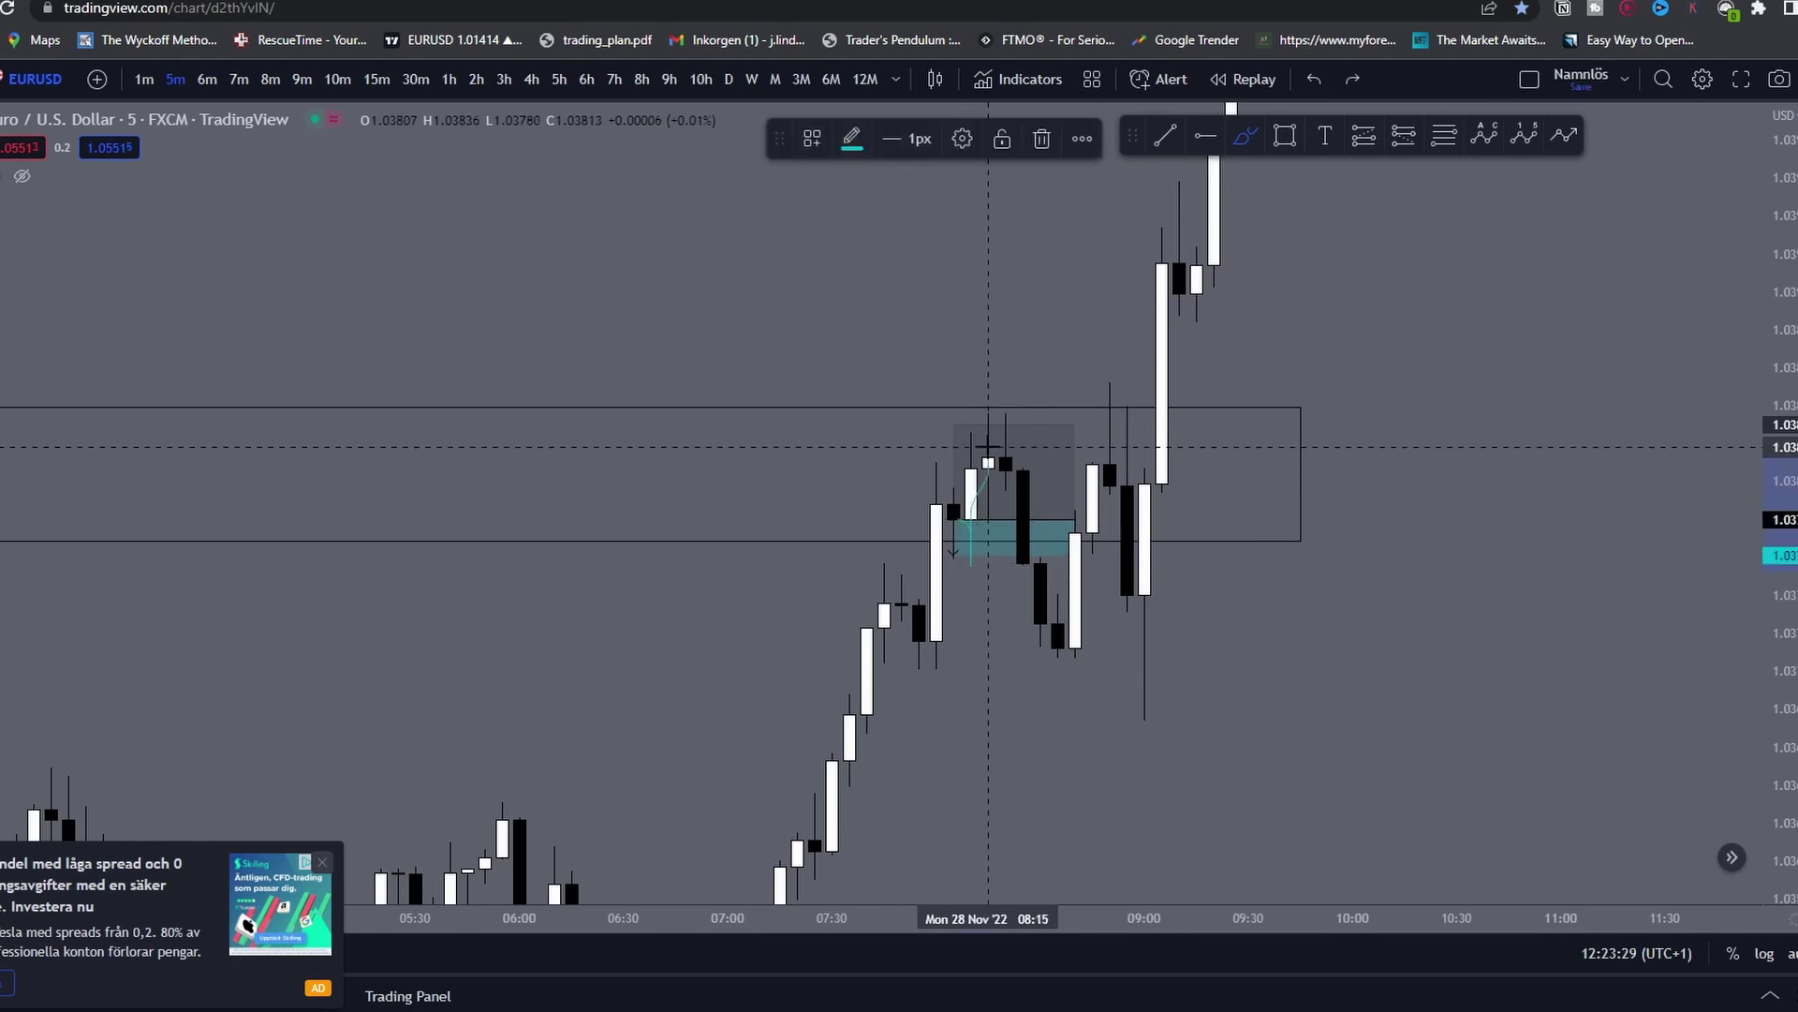
{"action": "key", "text": "ctrl+z"}
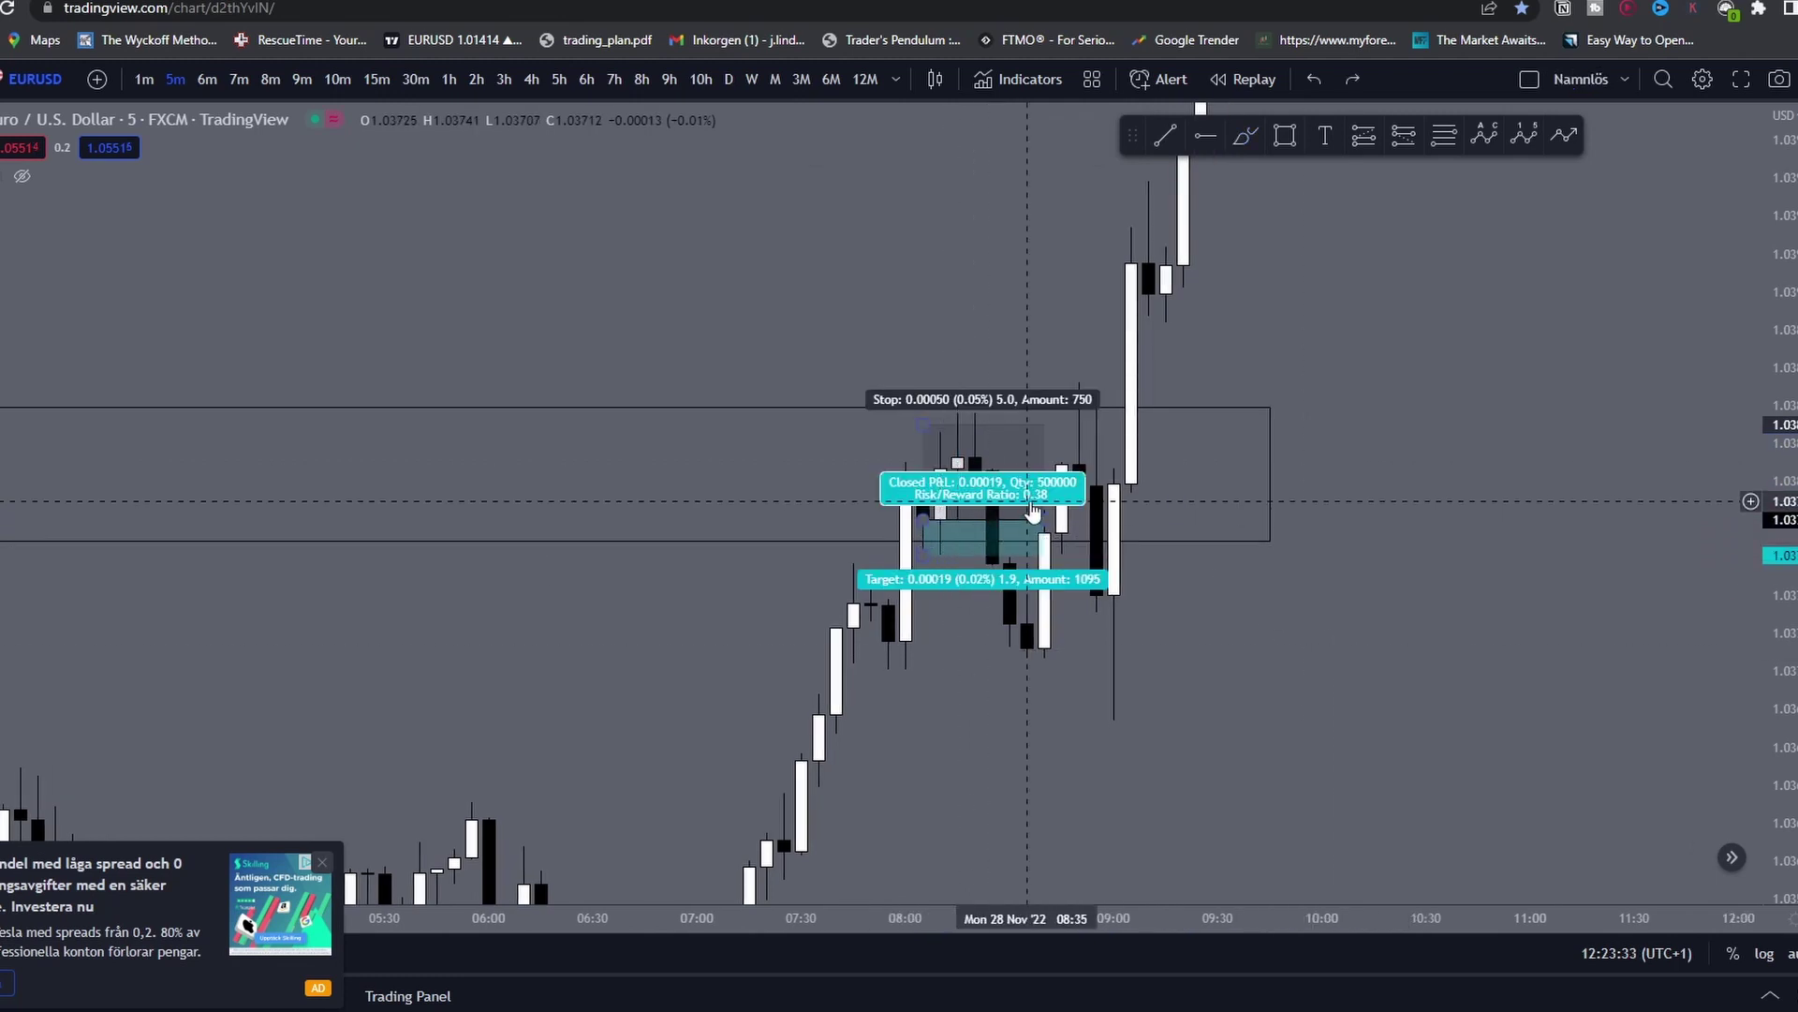
Step: Switch to Notion and enter an RR of 0.38 and 1.9 pips for the November 28 trade
{"action": "key", "text": "alt+Tab"}
{"action": "left_click", "coordinate": [935, 637]}
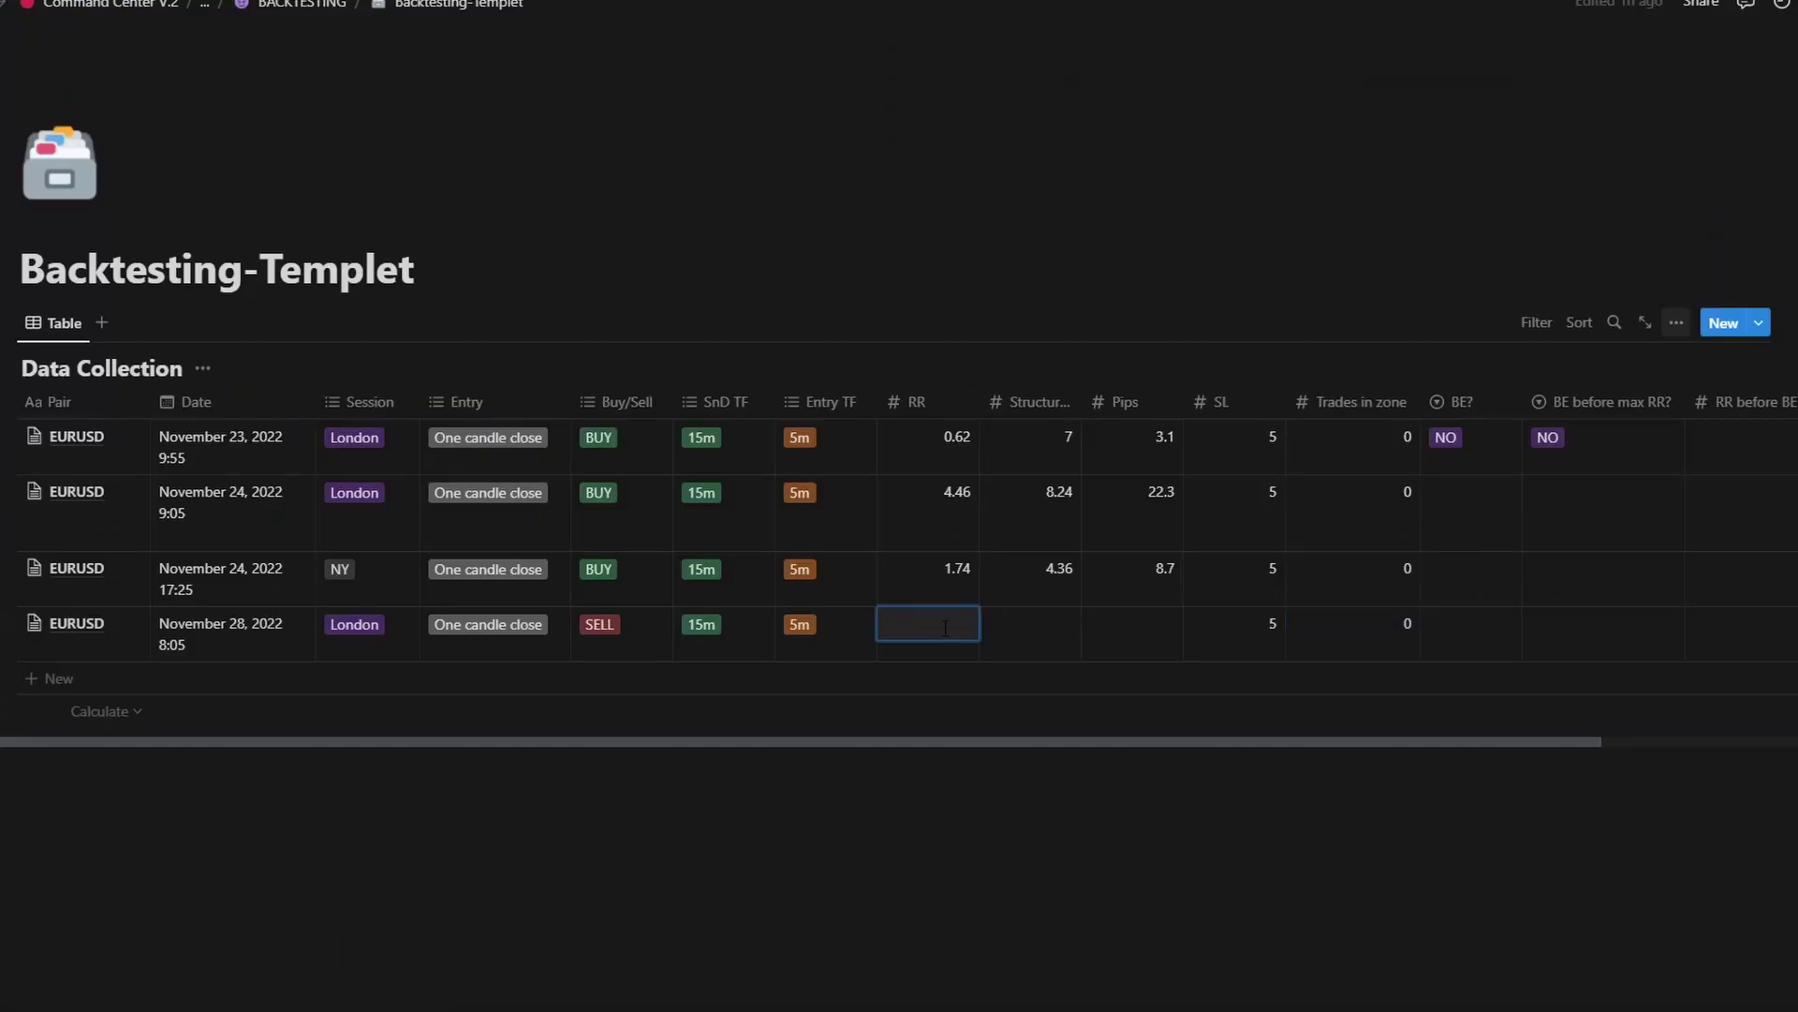
{"action": "type", "text": "0."}
{"action": "key", "text": "Tab"}
{"action": "key", "text": "Tab"}
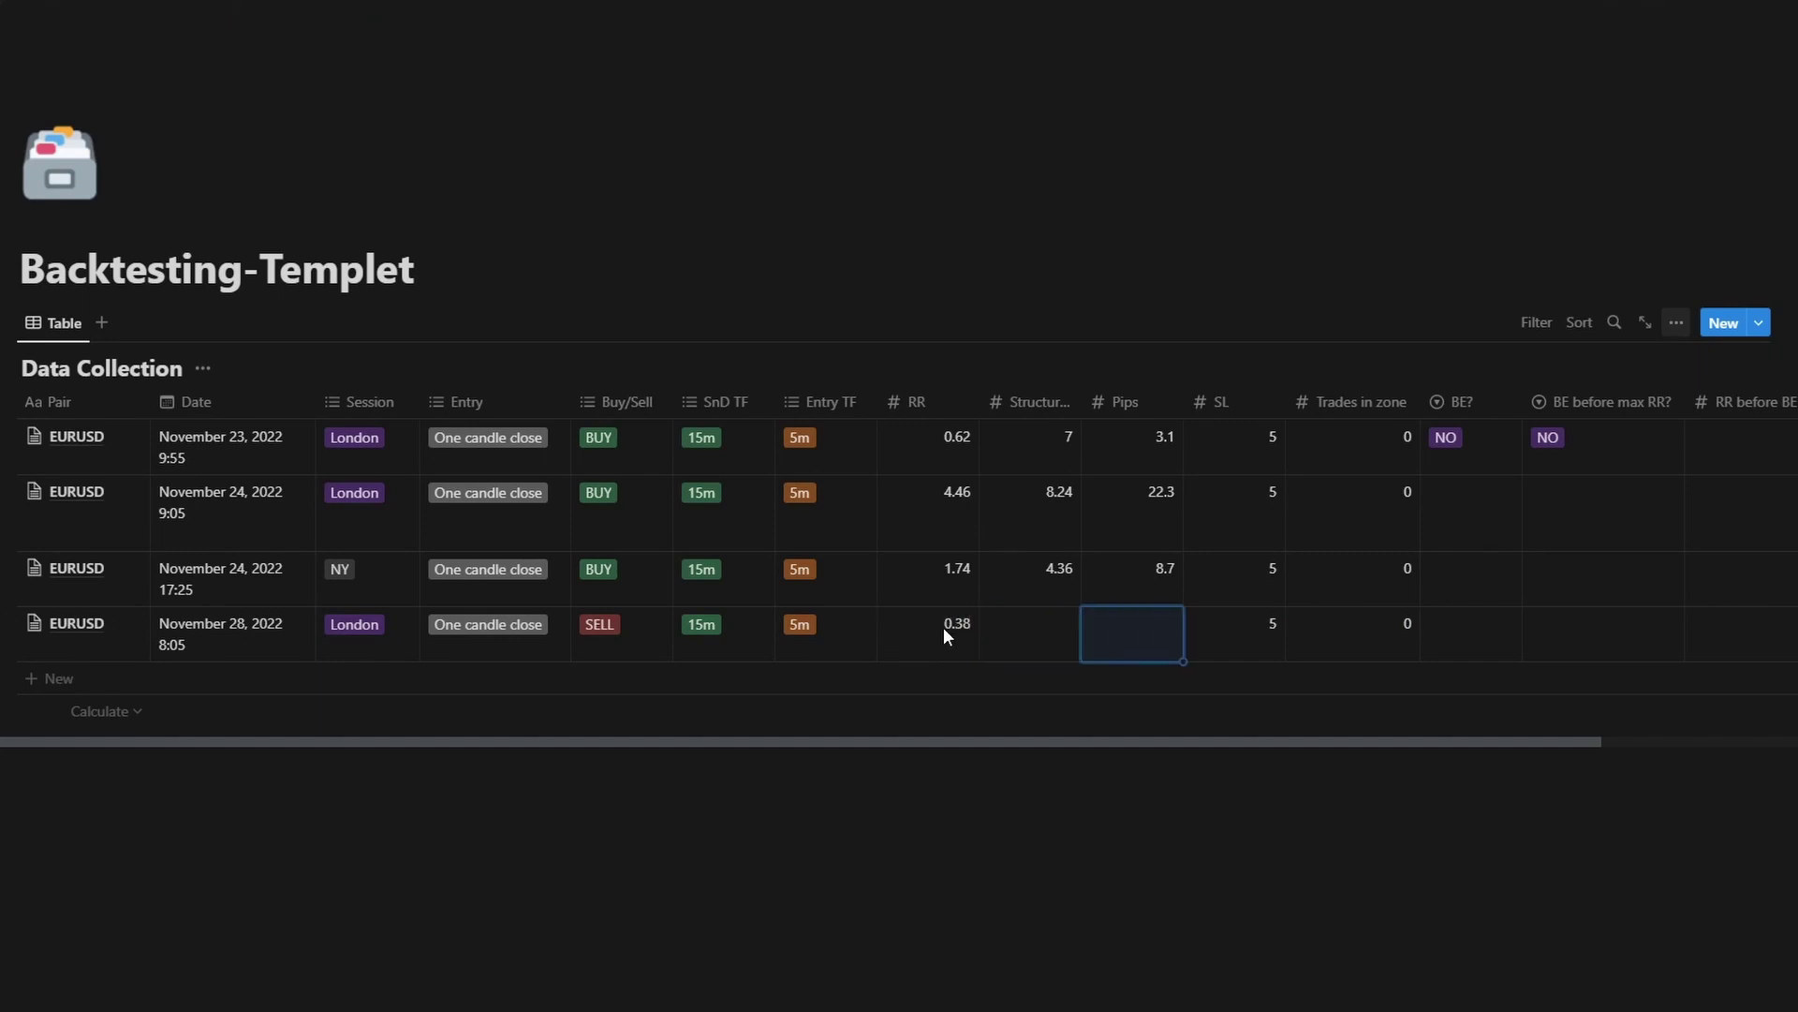
{"action": "key", "text": "alt+Tab"}
{"action": "key", "text": "alt+Tab"}
Step: Switch to TradingView and extend the 08:05 short position's target down toward the structure low below the rectangle
{"action": "key", "text": "alt+Tab"}
{"action": "left_click_drag", "start_coordinate": [922, 559], "coordinate": [922, 803]}
{"action": "scroll", "coordinate": [1377, 675], "scroll_direction": "down", "scroll_amount": 5}
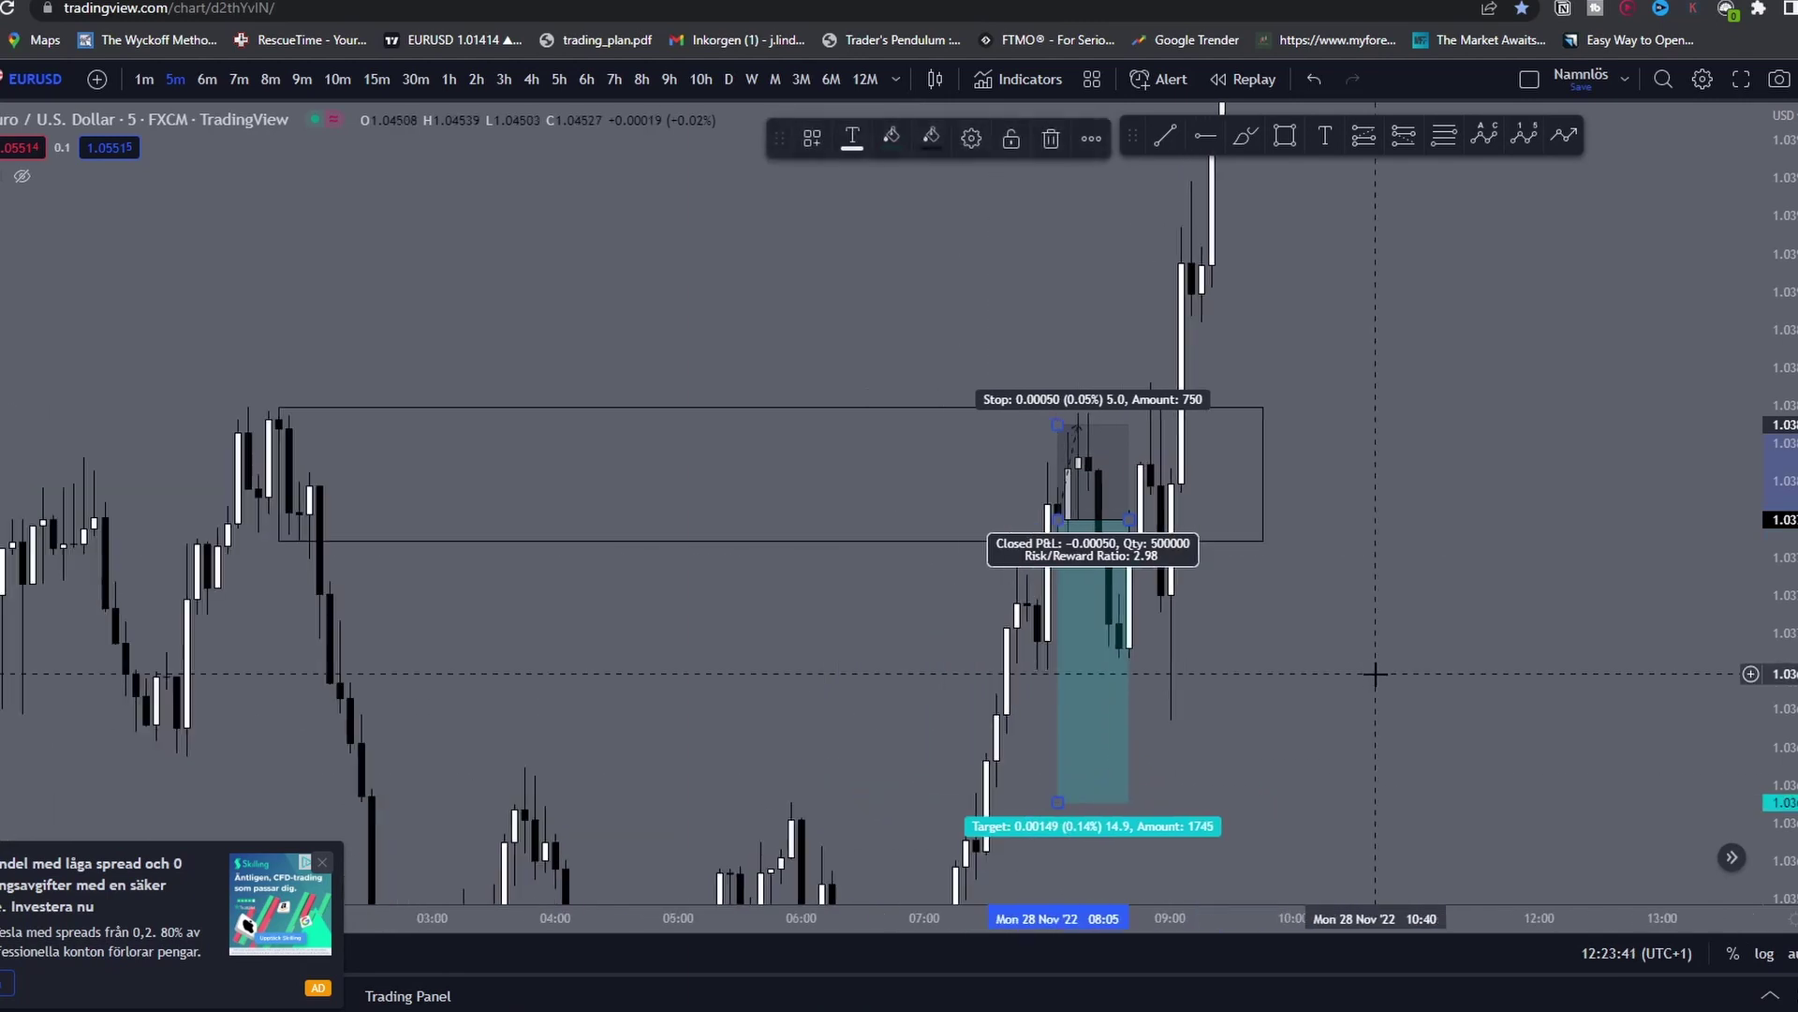
{"action": "left_click_drag", "start_coordinate": [1377, 675], "coordinate": [1449, 506]}
{"action": "left_click_drag", "start_coordinate": [1786, 230], "coordinate": [1786, 539]}
{"action": "mouse_move", "coordinate": [1156, 620]}
{"action": "left_mouse_down"}
{"action": "mouse_move", "coordinate": [1175, 497]}
{"action": "mouse_move", "coordinate": [491, 745]}
{"action": "left_mouse_up"}
Step: Switch to Notion and set the November 28 trade's Structure RR to 7.36
{"action": "key", "text": "alt+Tab"}
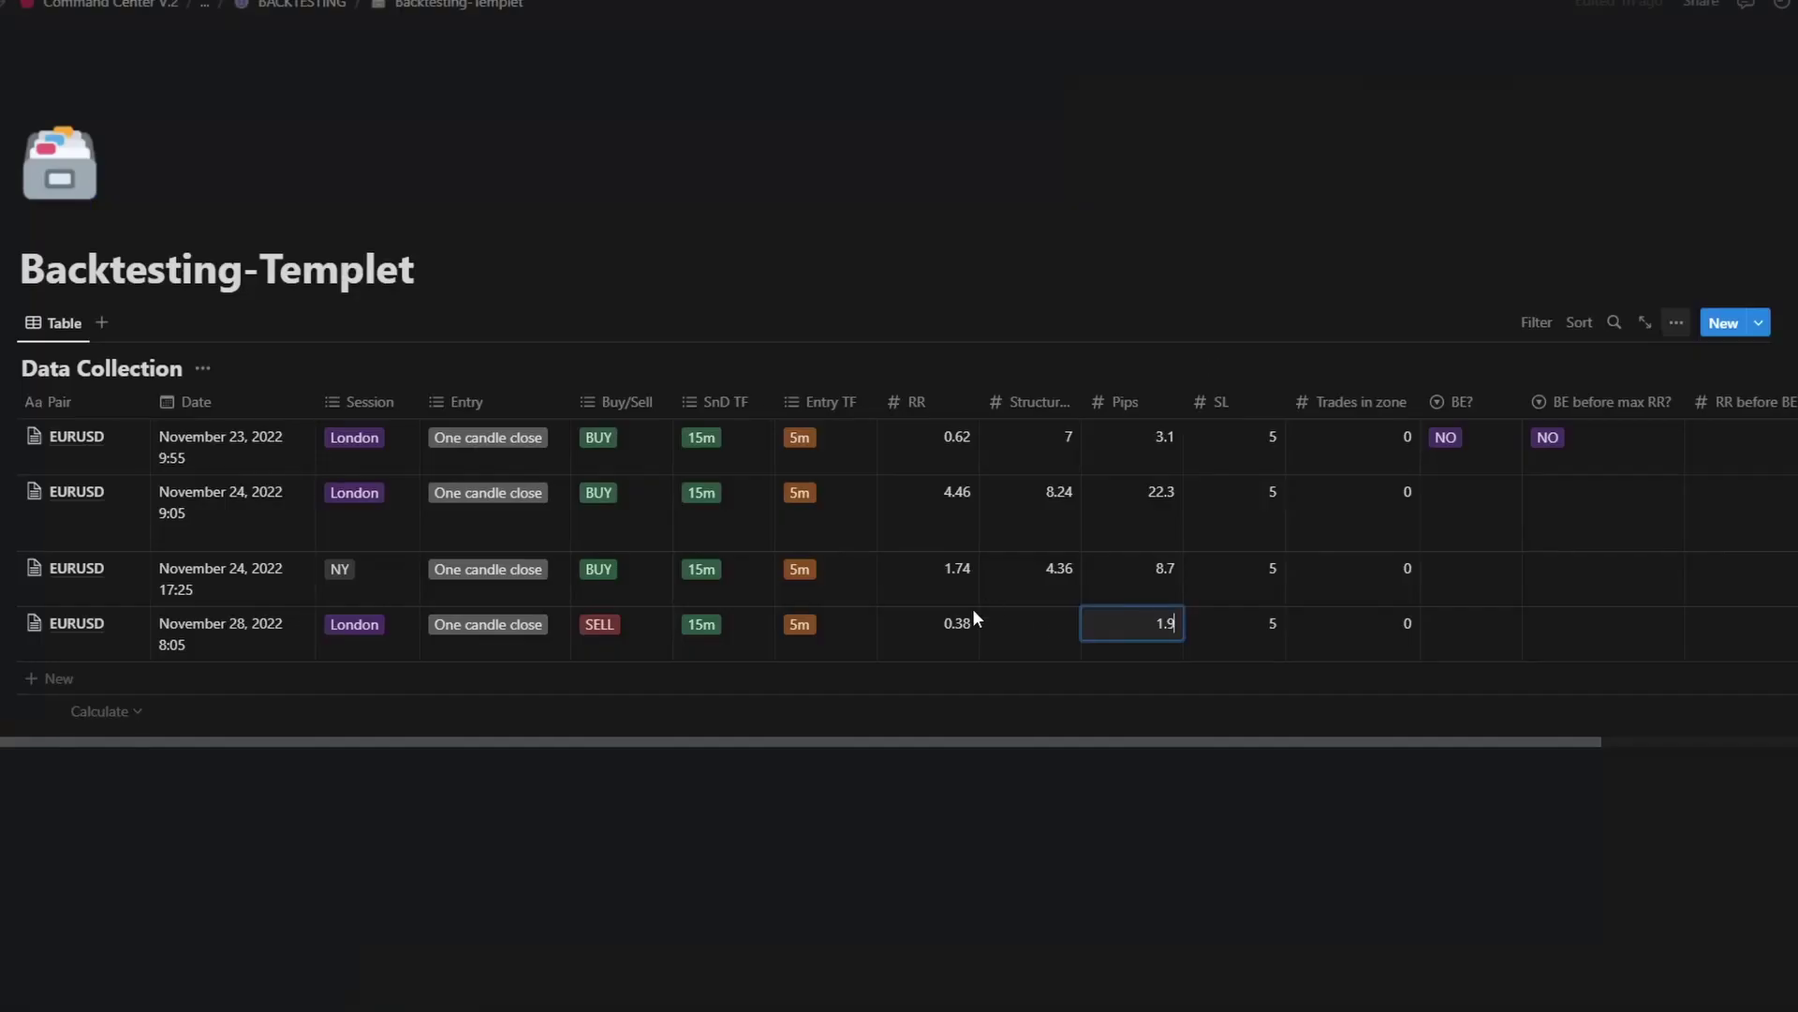
{"action": "left_click", "coordinate": [1030, 619]}
{"action": "type", "text": "7.36"}
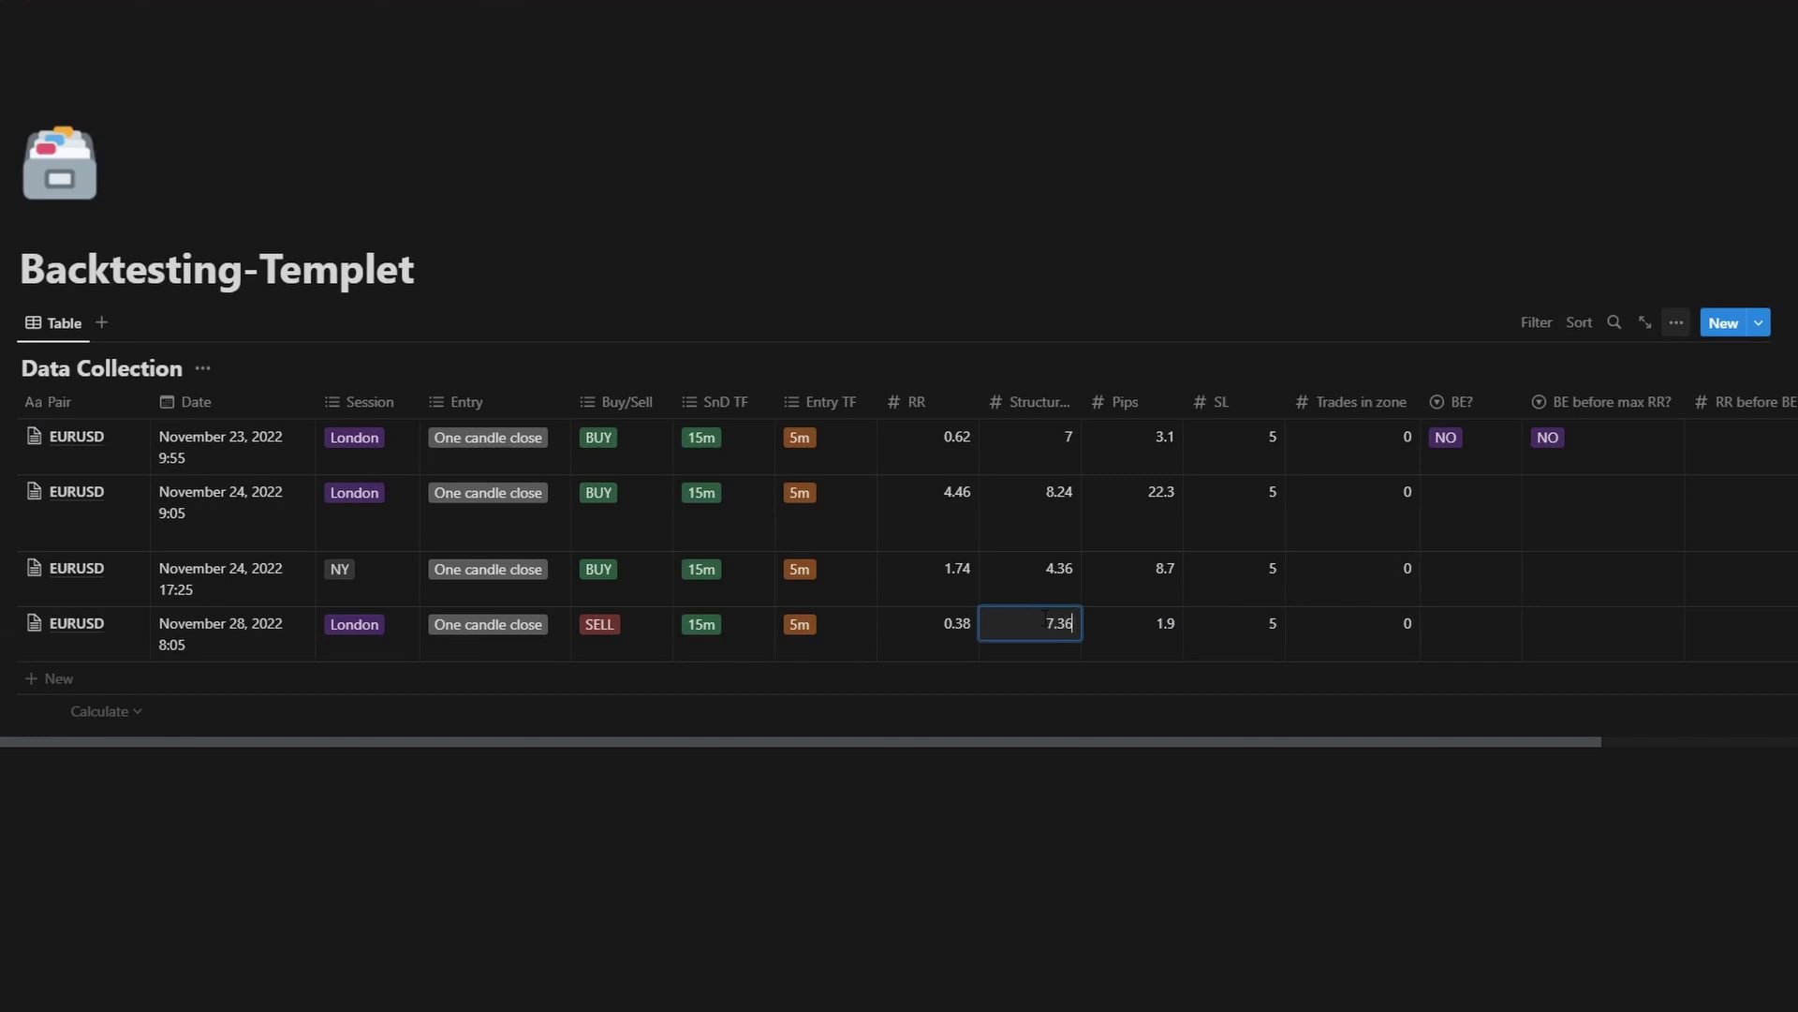
{"action": "key", "text": "Return"}
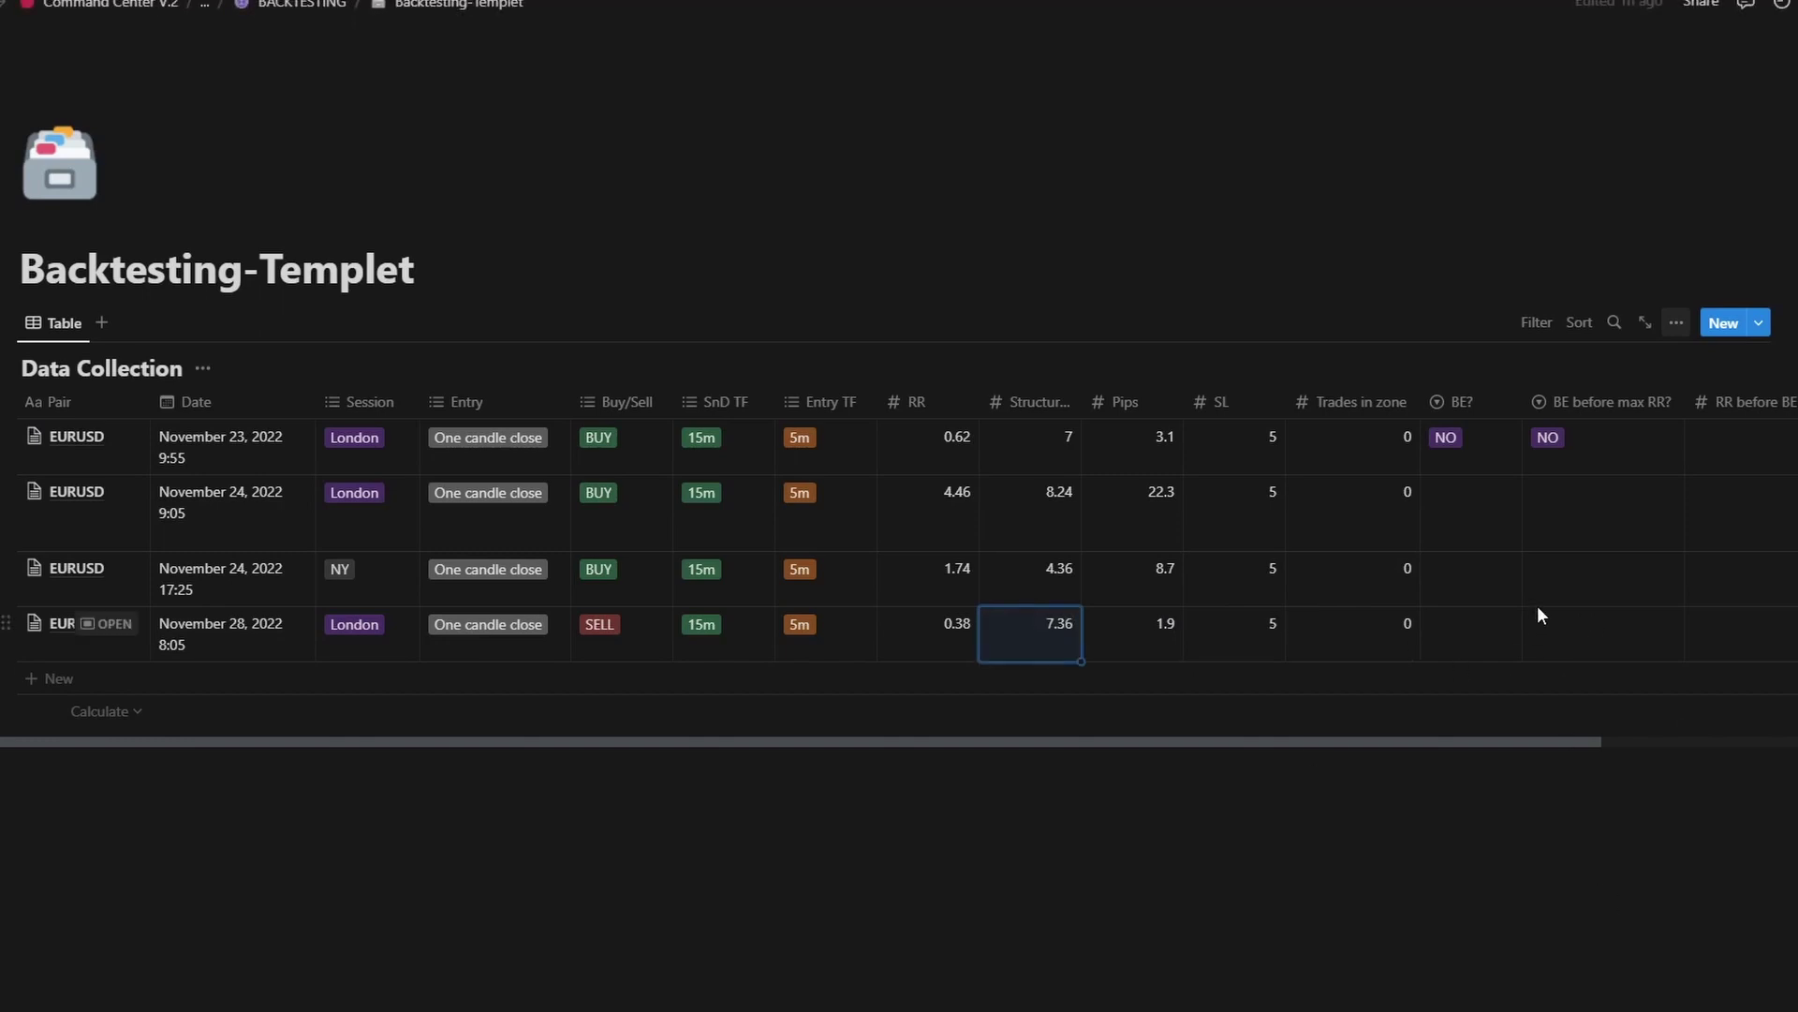
{"action": "scroll", "coordinate": [1480, 594], "scroll_direction": "right", "scroll_amount": 3}
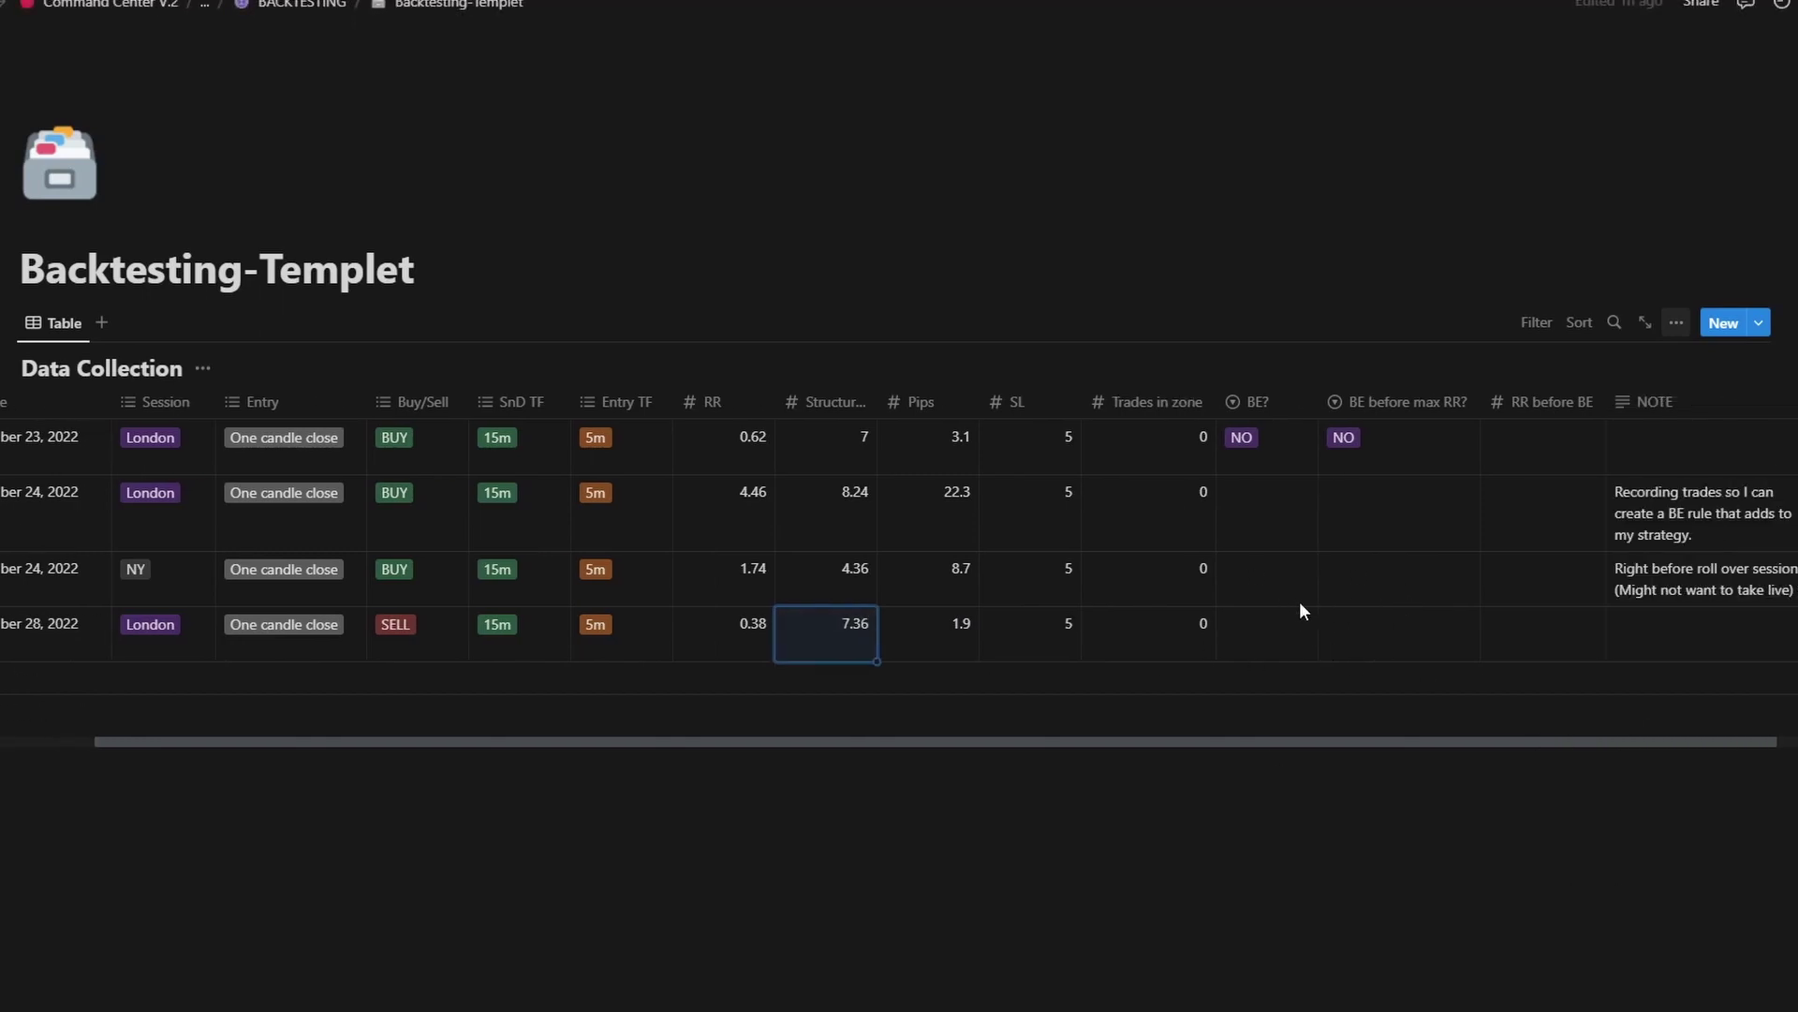
{"action": "scroll", "coordinate": [1293, 604], "scroll_direction": "right", "scroll_amount": 2}
Step: Switch to TradingView and place a second short position on the November 28 08:20 candle with a 5-pip stop
{"action": "key", "text": "alt+Tab"}
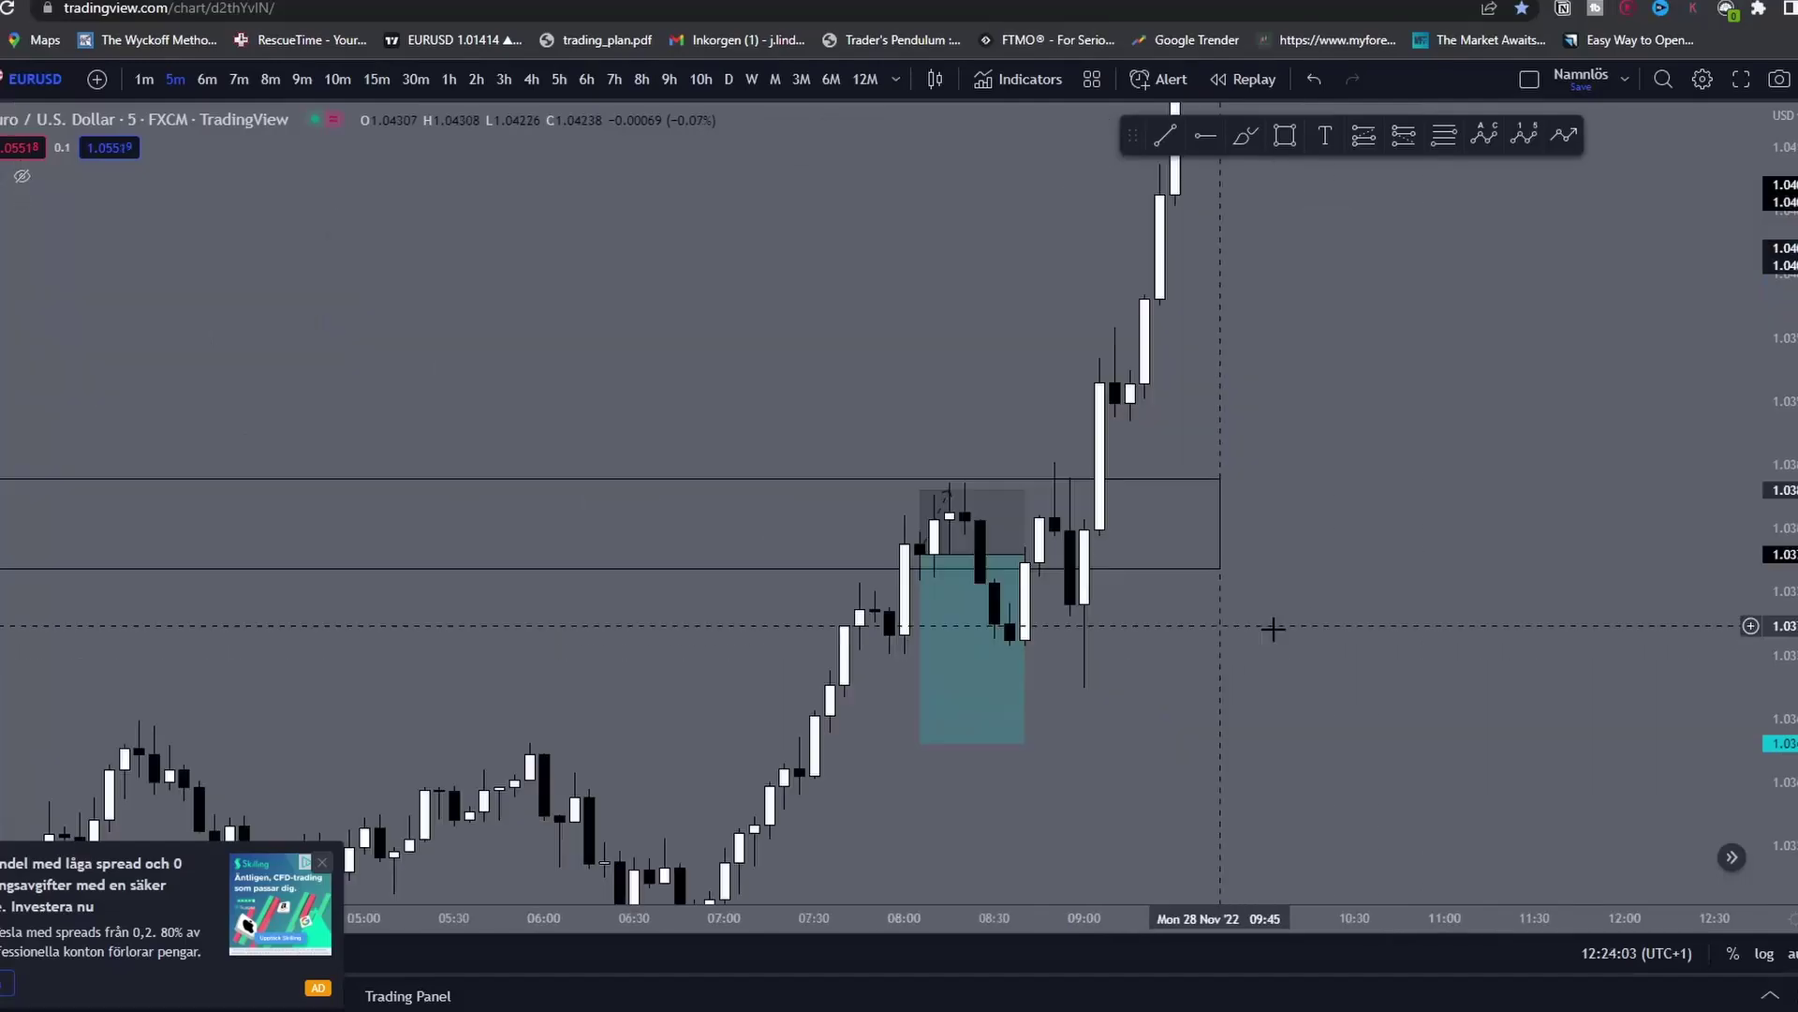
{"action": "left_click_drag", "start_coordinate": [1781, 623], "coordinate": [1781, 569]}
{"action": "left_click", "coordinate": [1403, 135]}
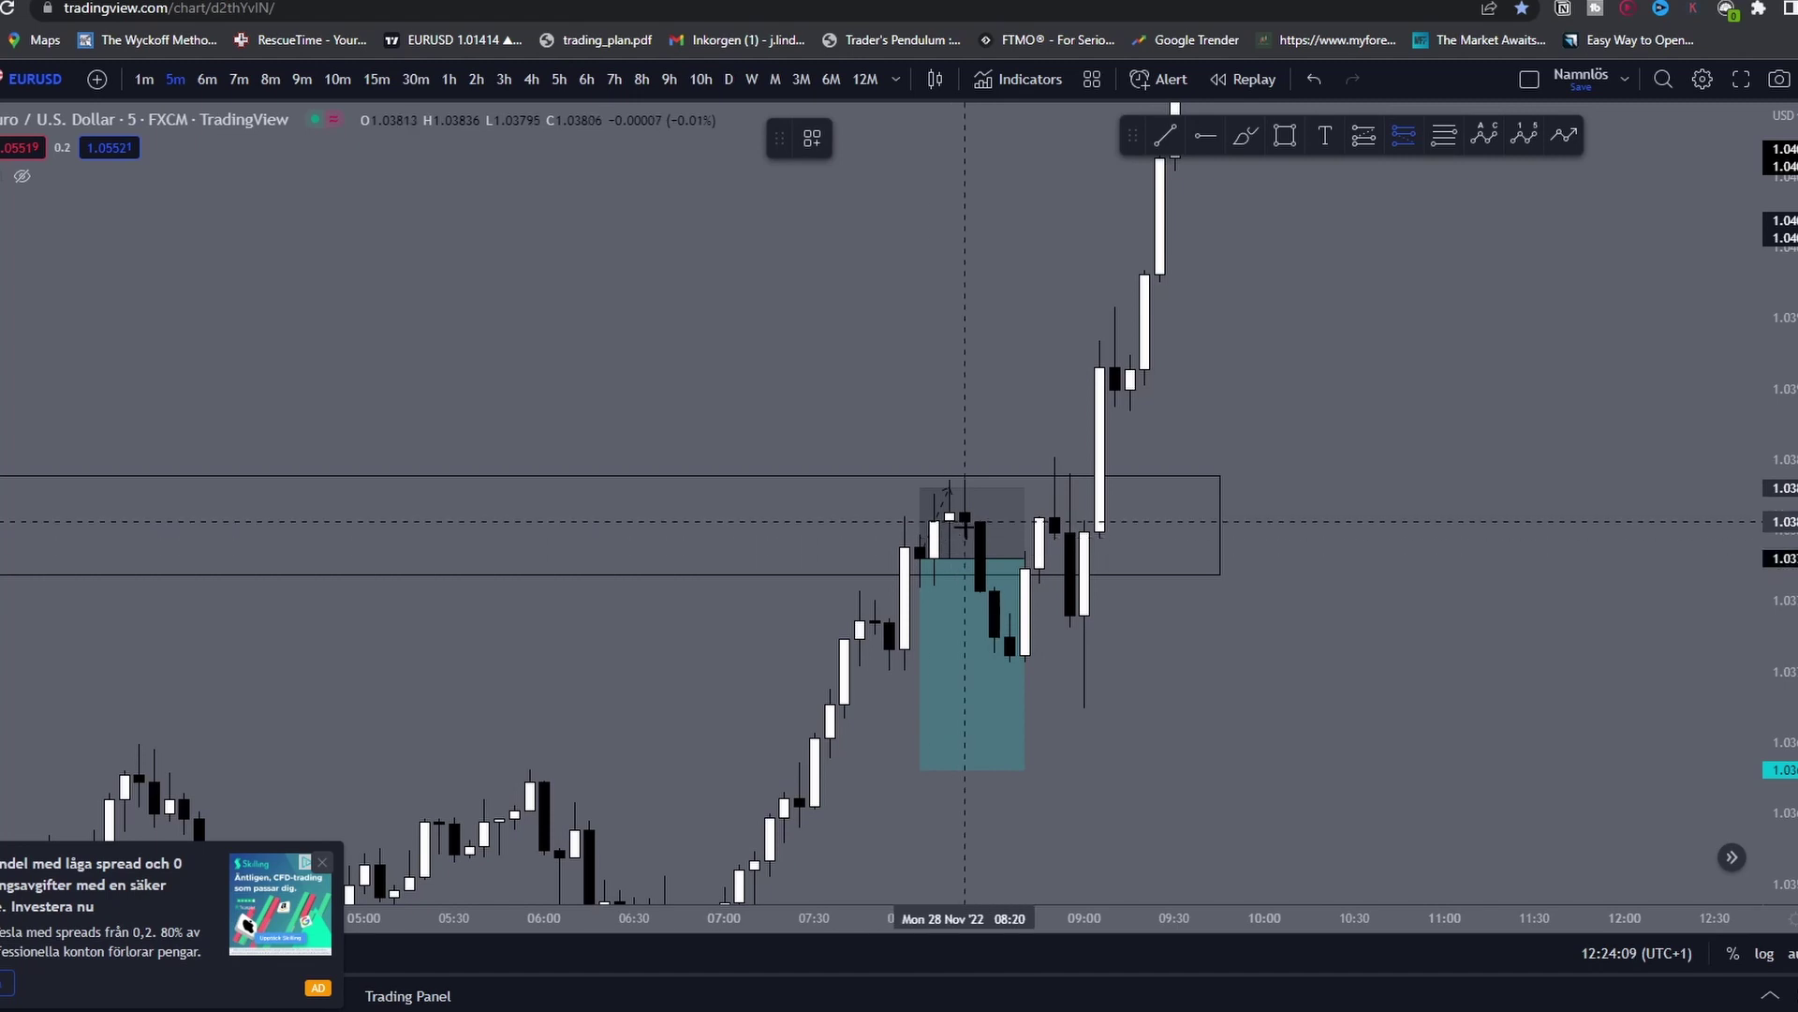
{"action": "left_click", "coordinate": [964, 522]}
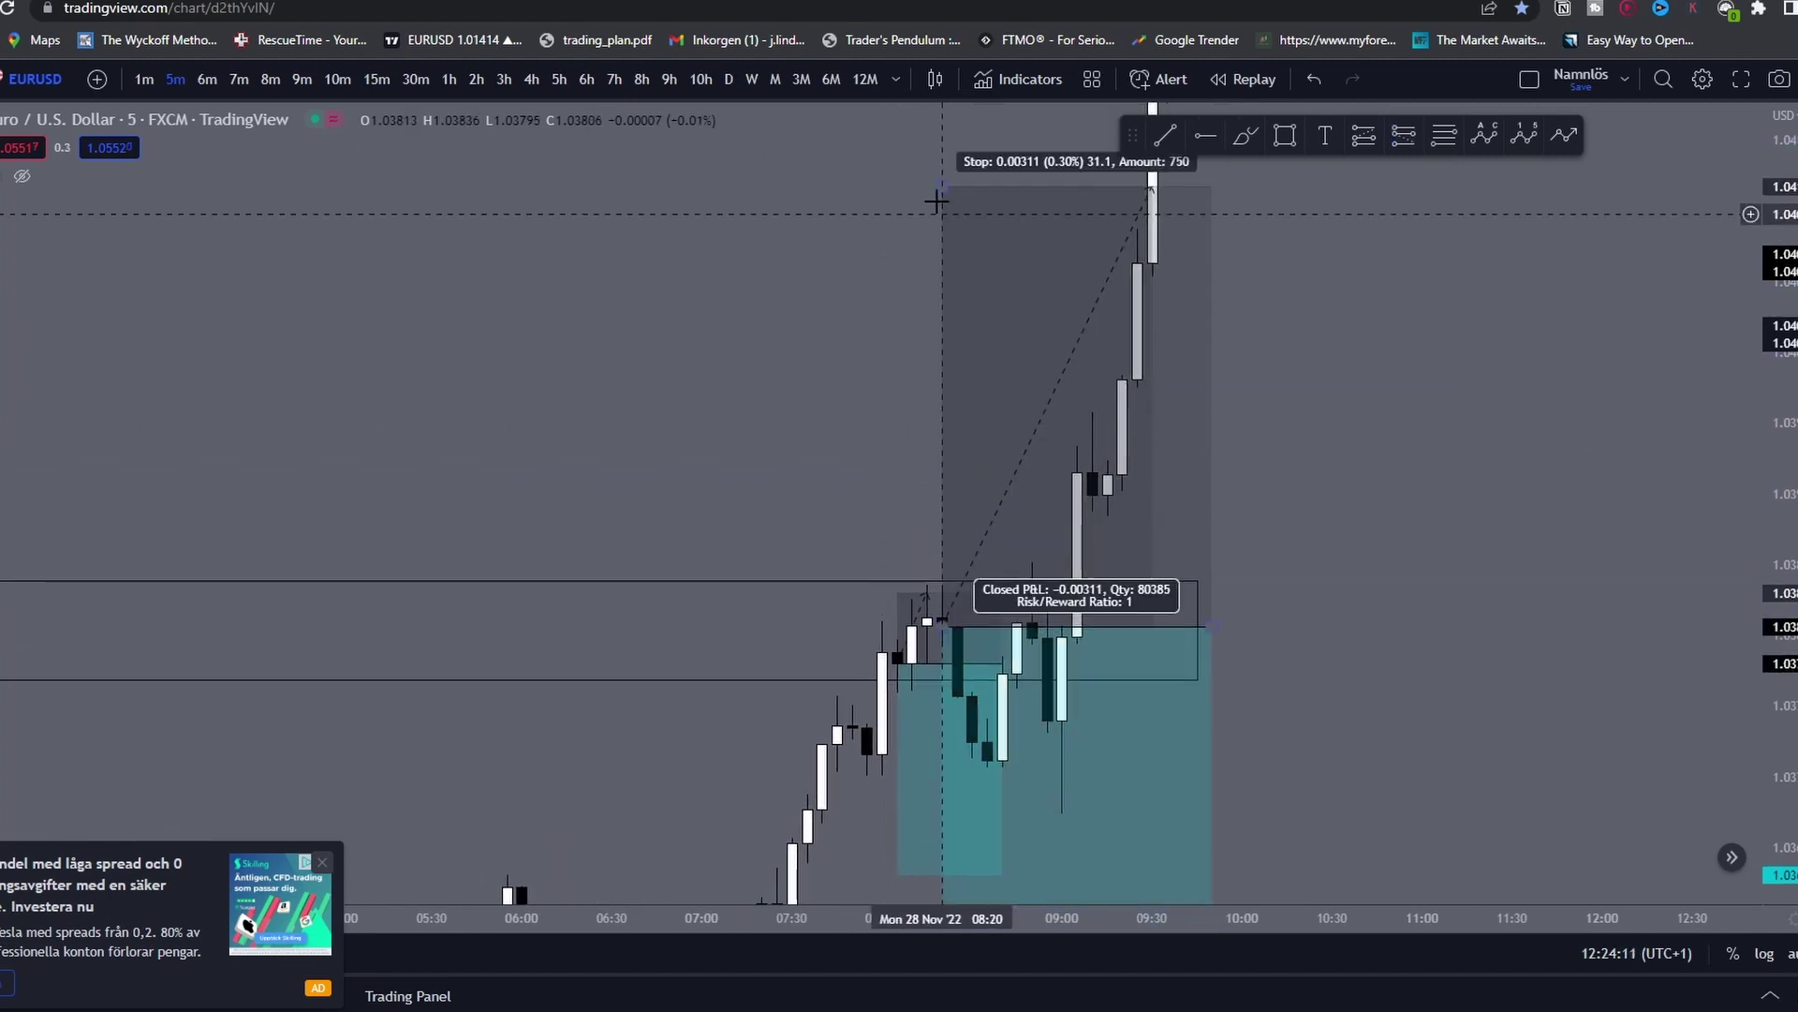
{"action": "left_click_drag", "start_coordinate": [945, 208], "coordinate": [943, 557]}
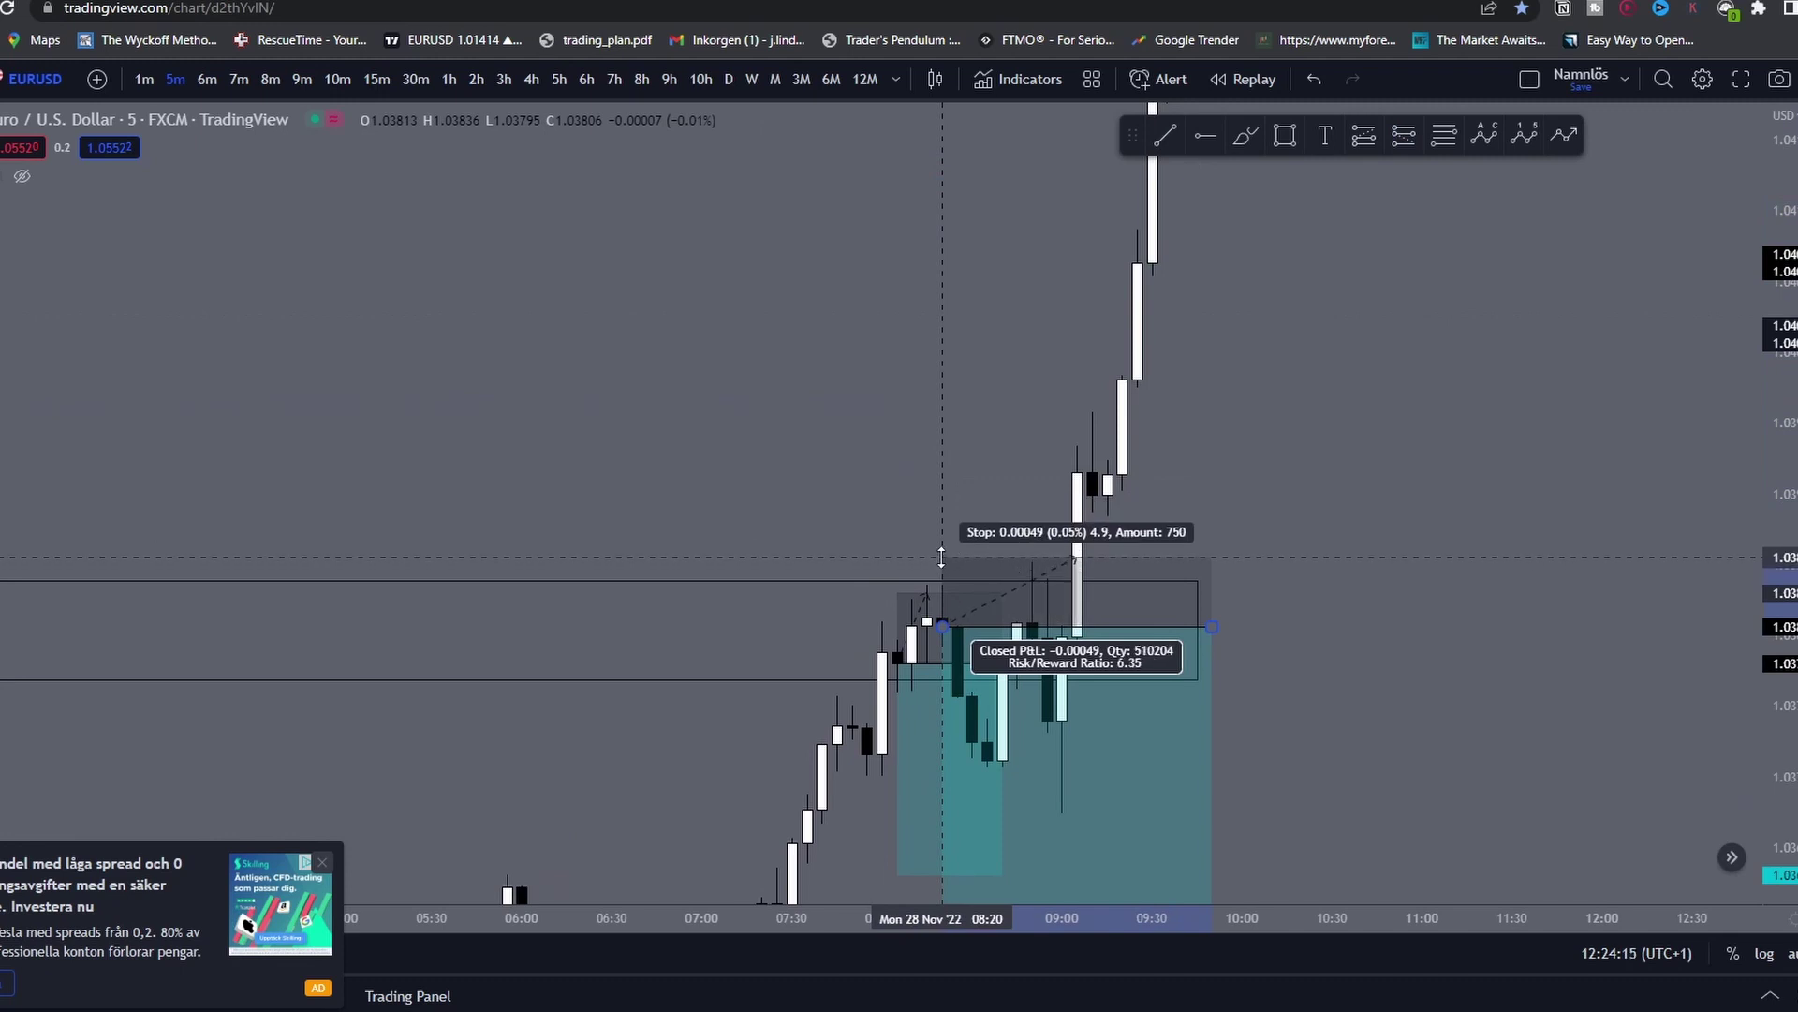
{"action": "left_click_drag", "start_coordinate": [1369, 626], "coordinate": [1386, 436]}
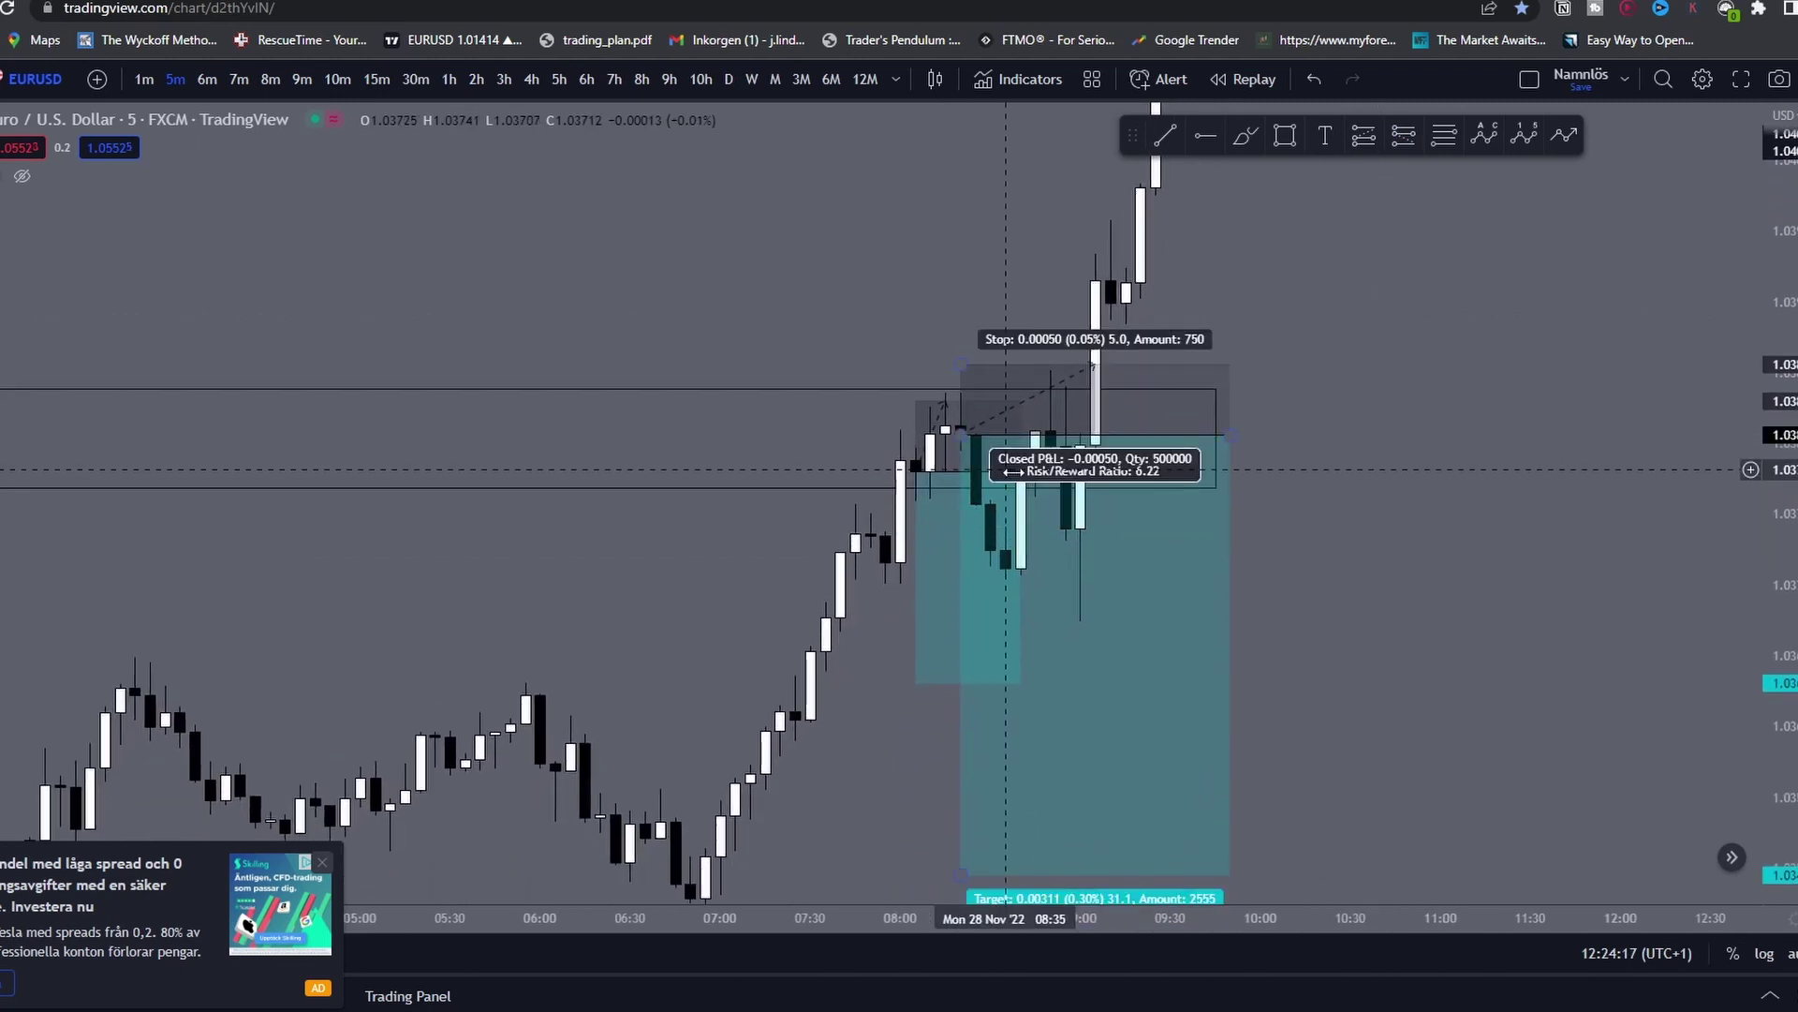
Step: Narrow the November 28 08:05 short position so that it ends before the 08:20 short position begins
{"action": "left_click_drag", "start_coordinate": [1021, 472], "coordinate": [982, 478]}
{"action": "left_click", "coordinate": [945, 525]}
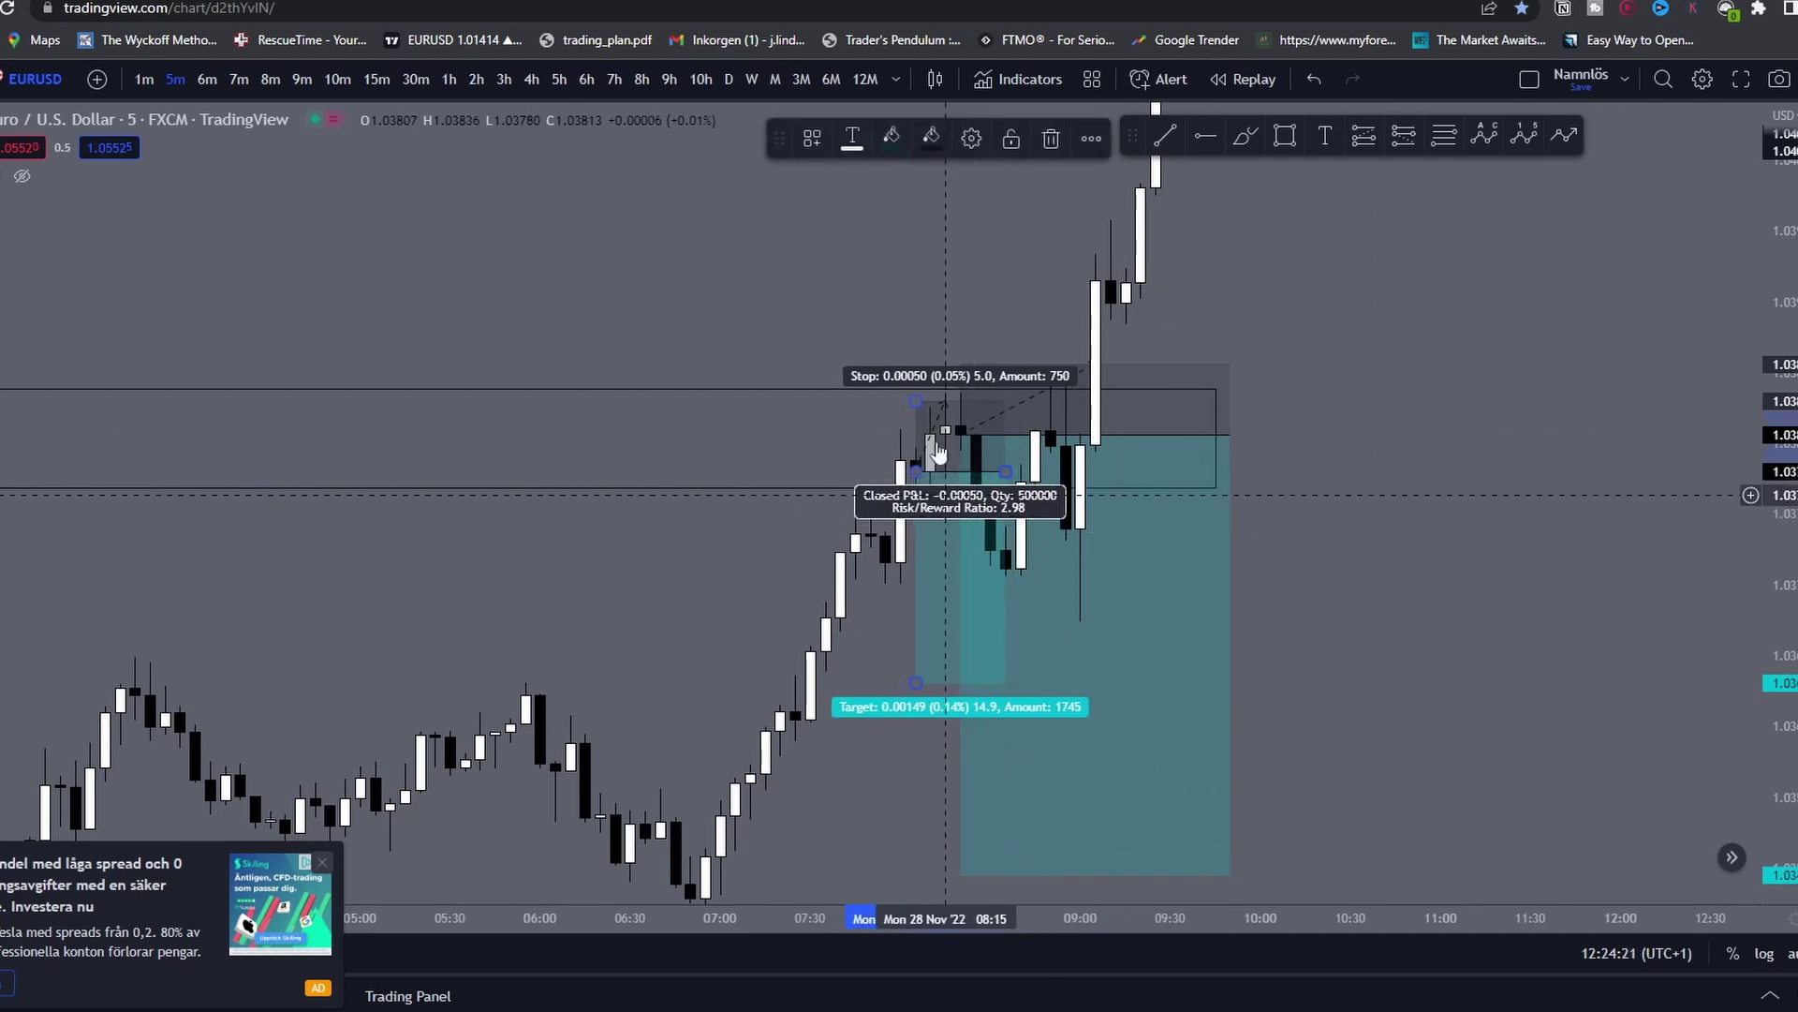
{"action": "left_click_drag", "start_coordinate": [935, 543], "coordinate": [948, 476]}
{"action": "left_click", "coordinate": [1451, 562]}
{"action": "scroll", "coordinate": [1369, 570], "scroll_direction": "up", "scroll_amount": 1}
{"action": "left_click_drag", "start_coordinate": [1368, 570], "coordinate": [1419, 545]}
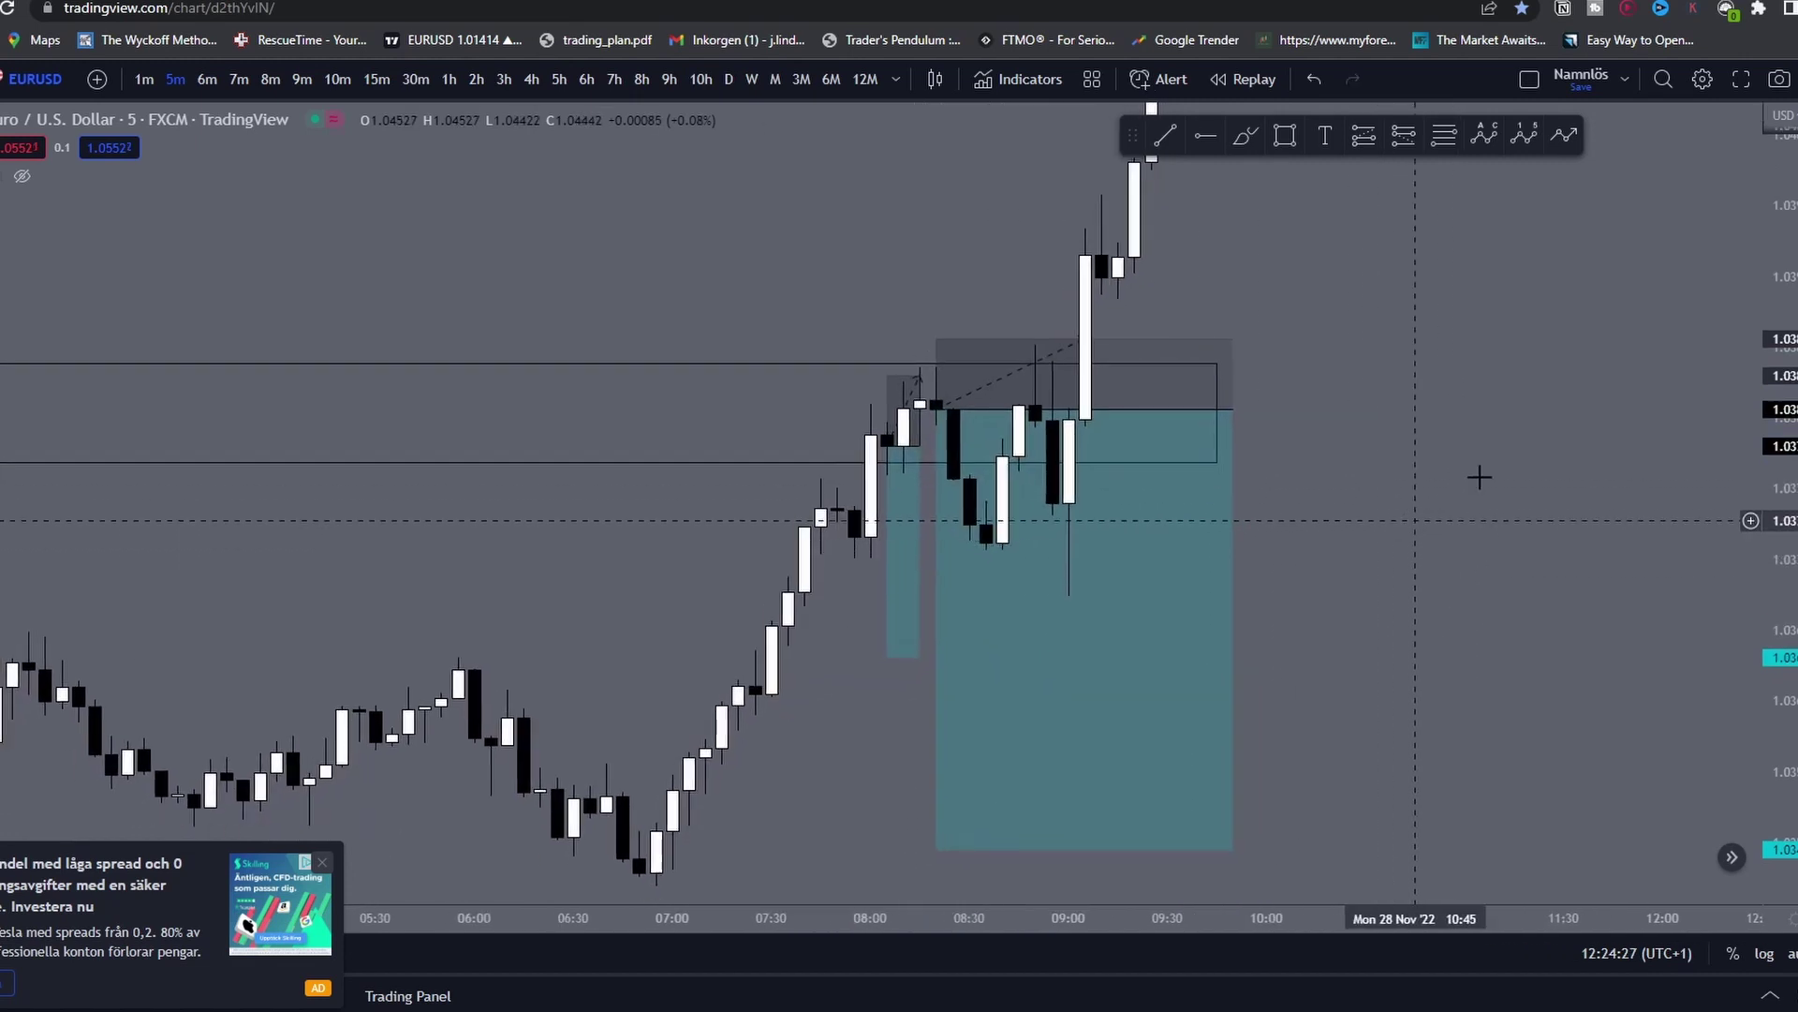
Step: Raise the target of the 08:20 short position to about 21.4 pips below its entry
{"action": "left_click_drag", "start_coordinate": [1775, 403], "coordinate": [1648, 475]}
{"action": "left_click_drag", "start_coordinate": [934, 811], "coordinate": [937, 686]}
{"action": "left_click_drag", "start_coordinate": [1404, 525], "coordinate": [1412, 521]}
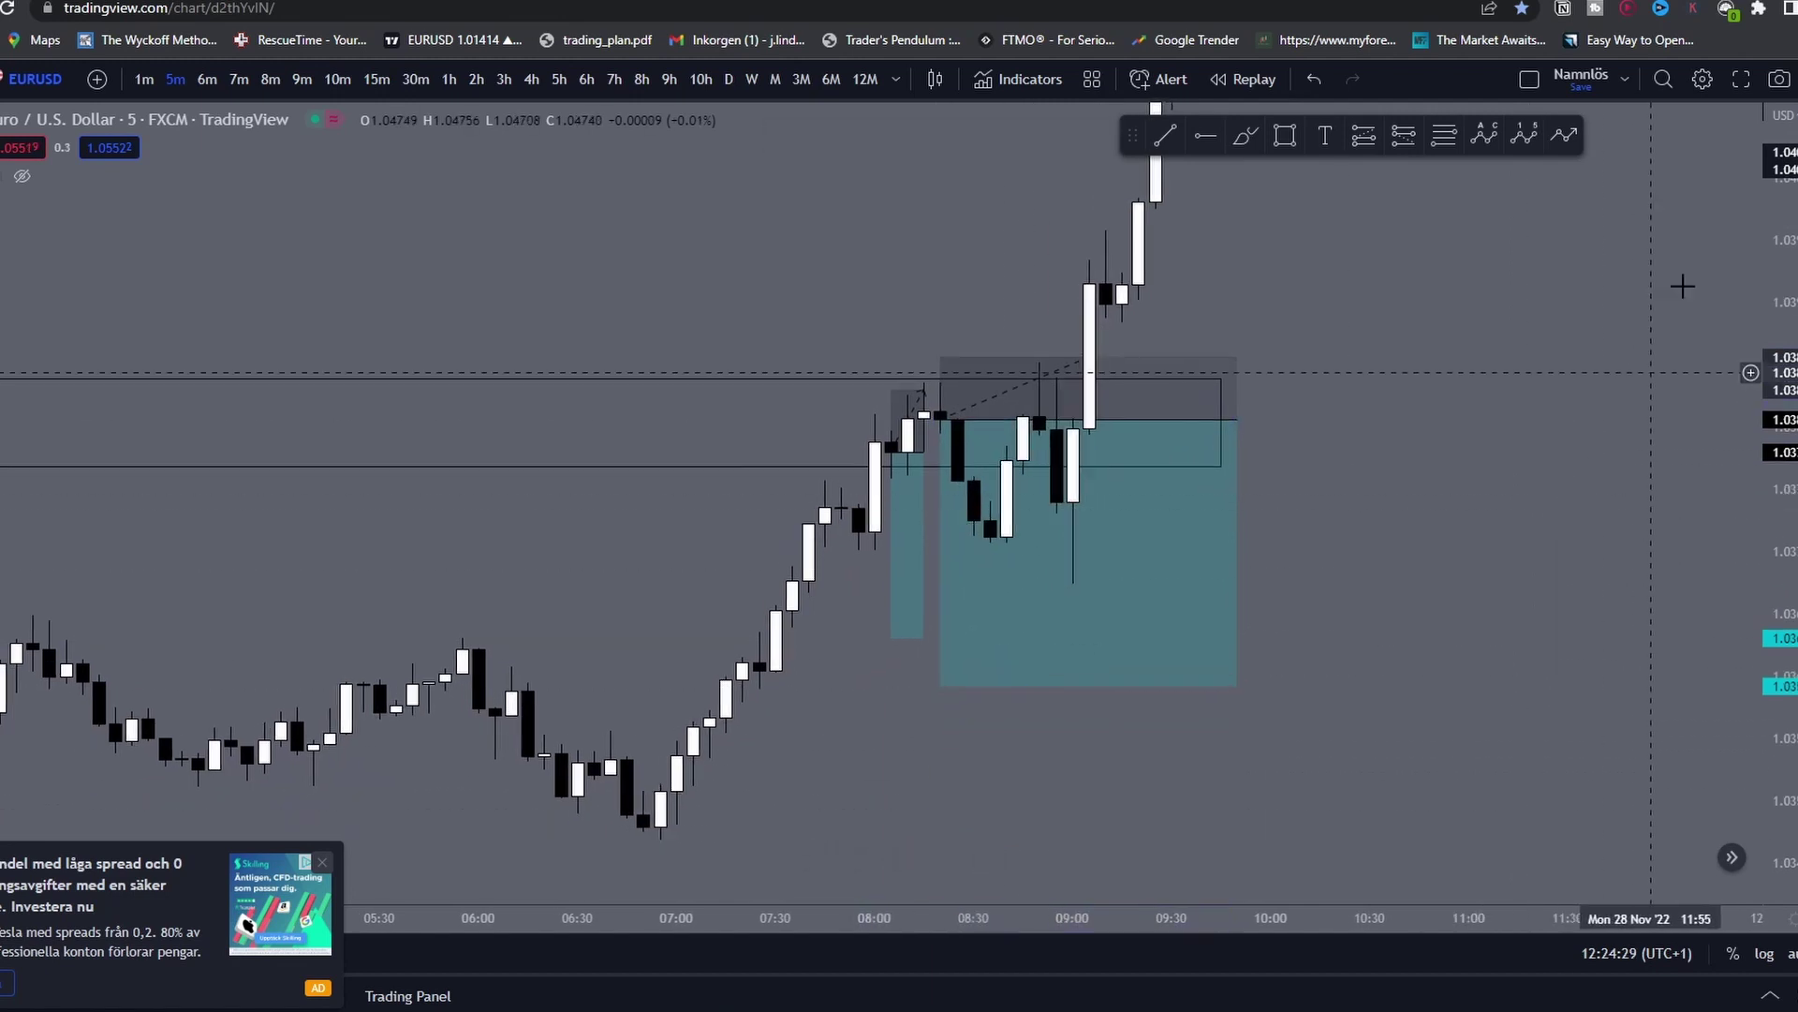
Step: Switch to Notion and add a new EURUSD entry below the last row of the data collection table
{"action": "left_click", "coordinate": [1779, 80]}
{"action": "left_click", "coordinate": [1710, 156]}
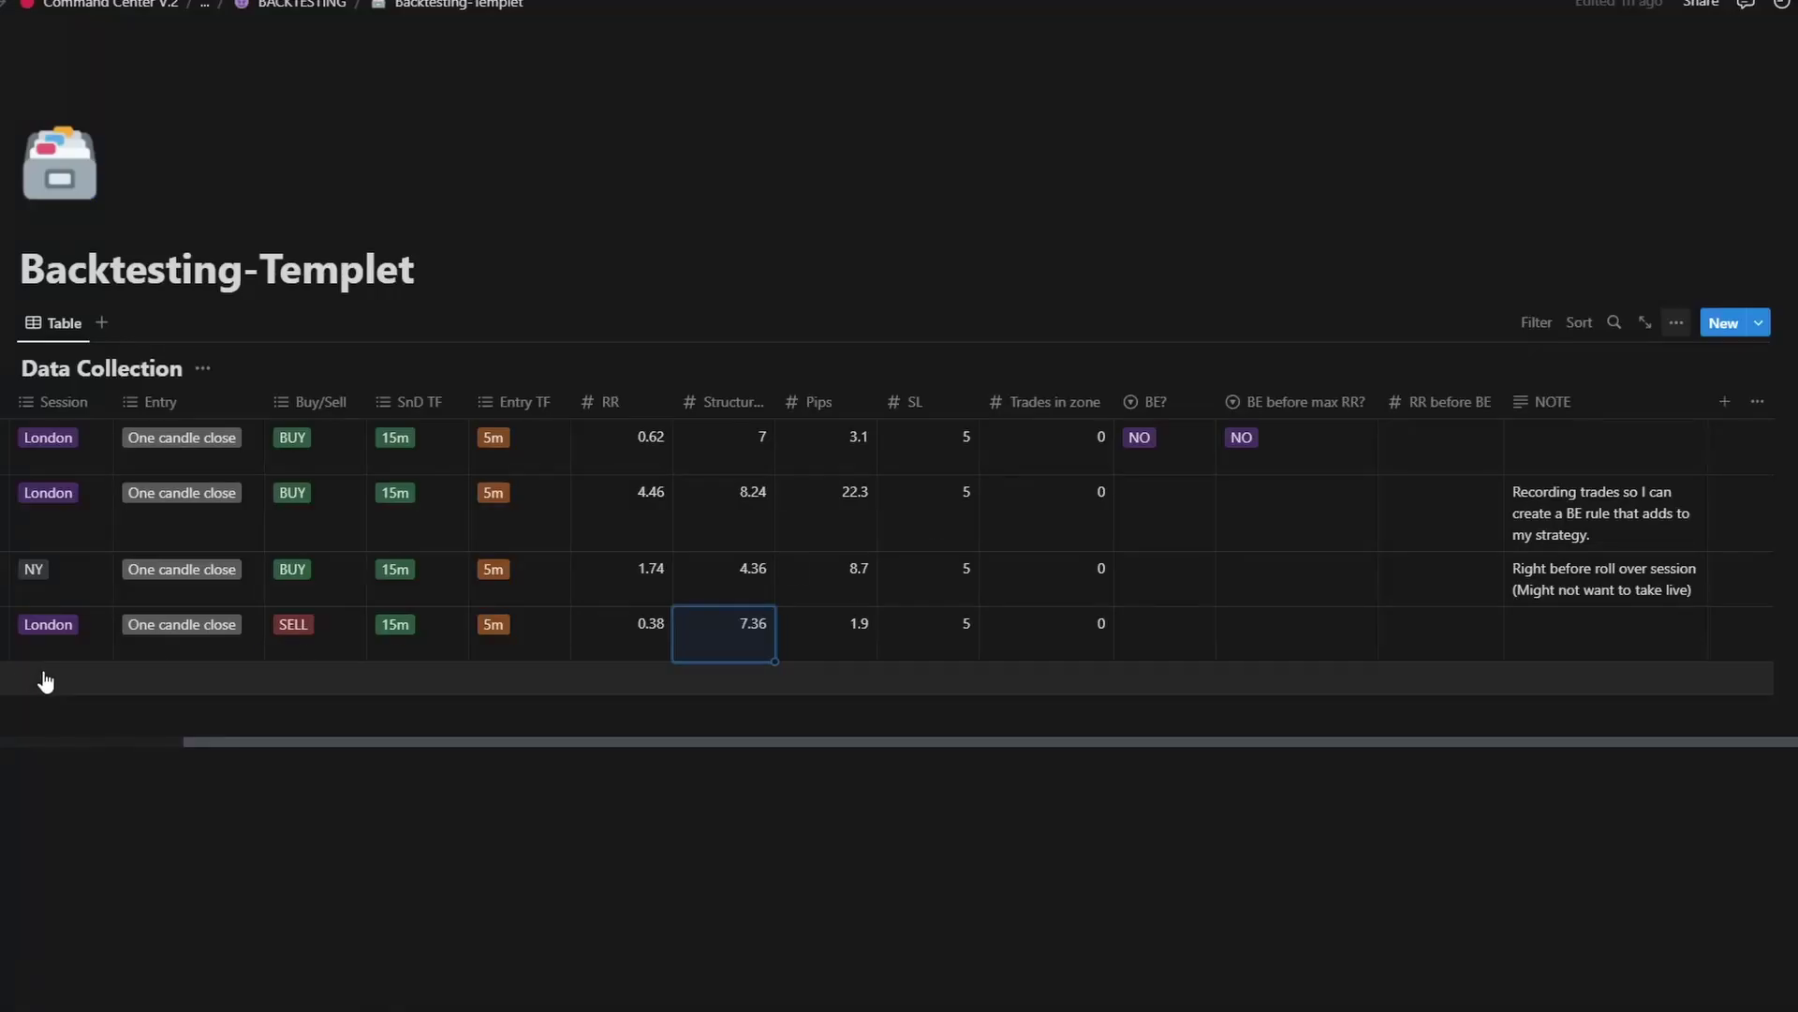
{"action": "scroll", "coordinate": [525, 650], "scroll_direction": "left", "scroll_amount": 3}
{"action": "left_click", "coordinate": [100, 688]}
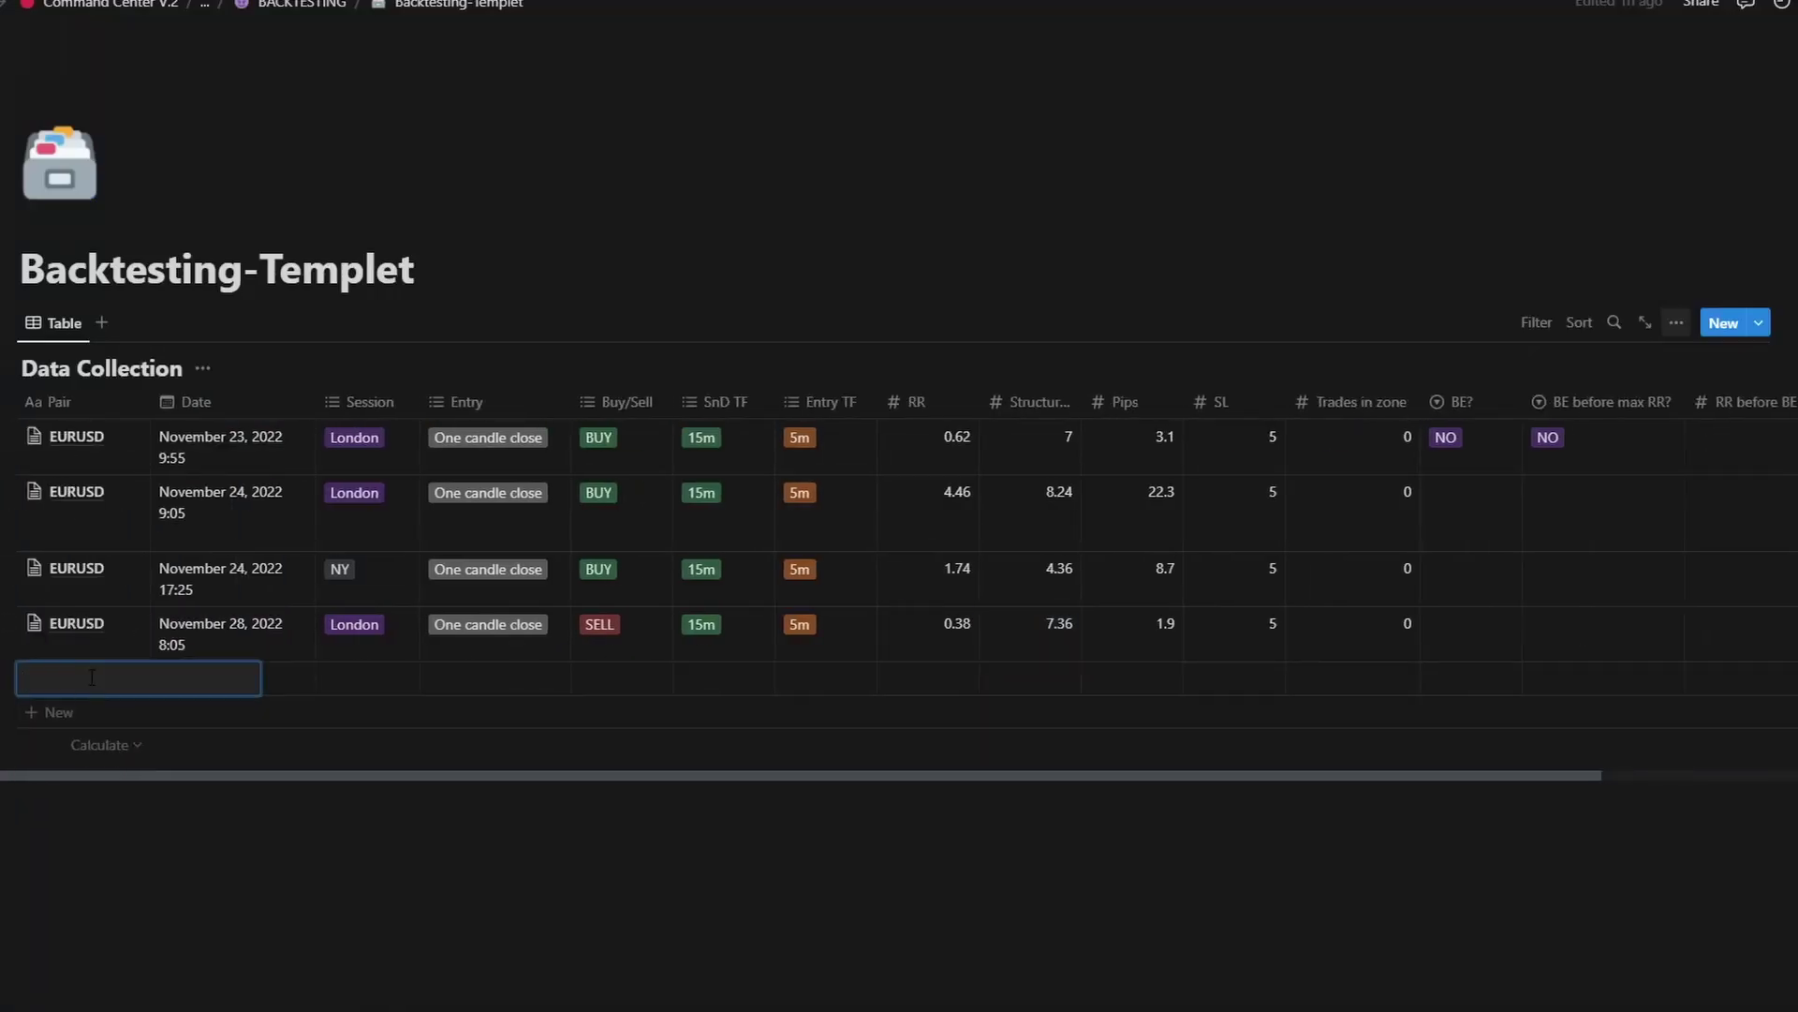
{"action": "type", "text": "EURUSD"}
{"action": "key", "text": "Return"}
{"action": "left_click", "coordinate": [112, 678]}
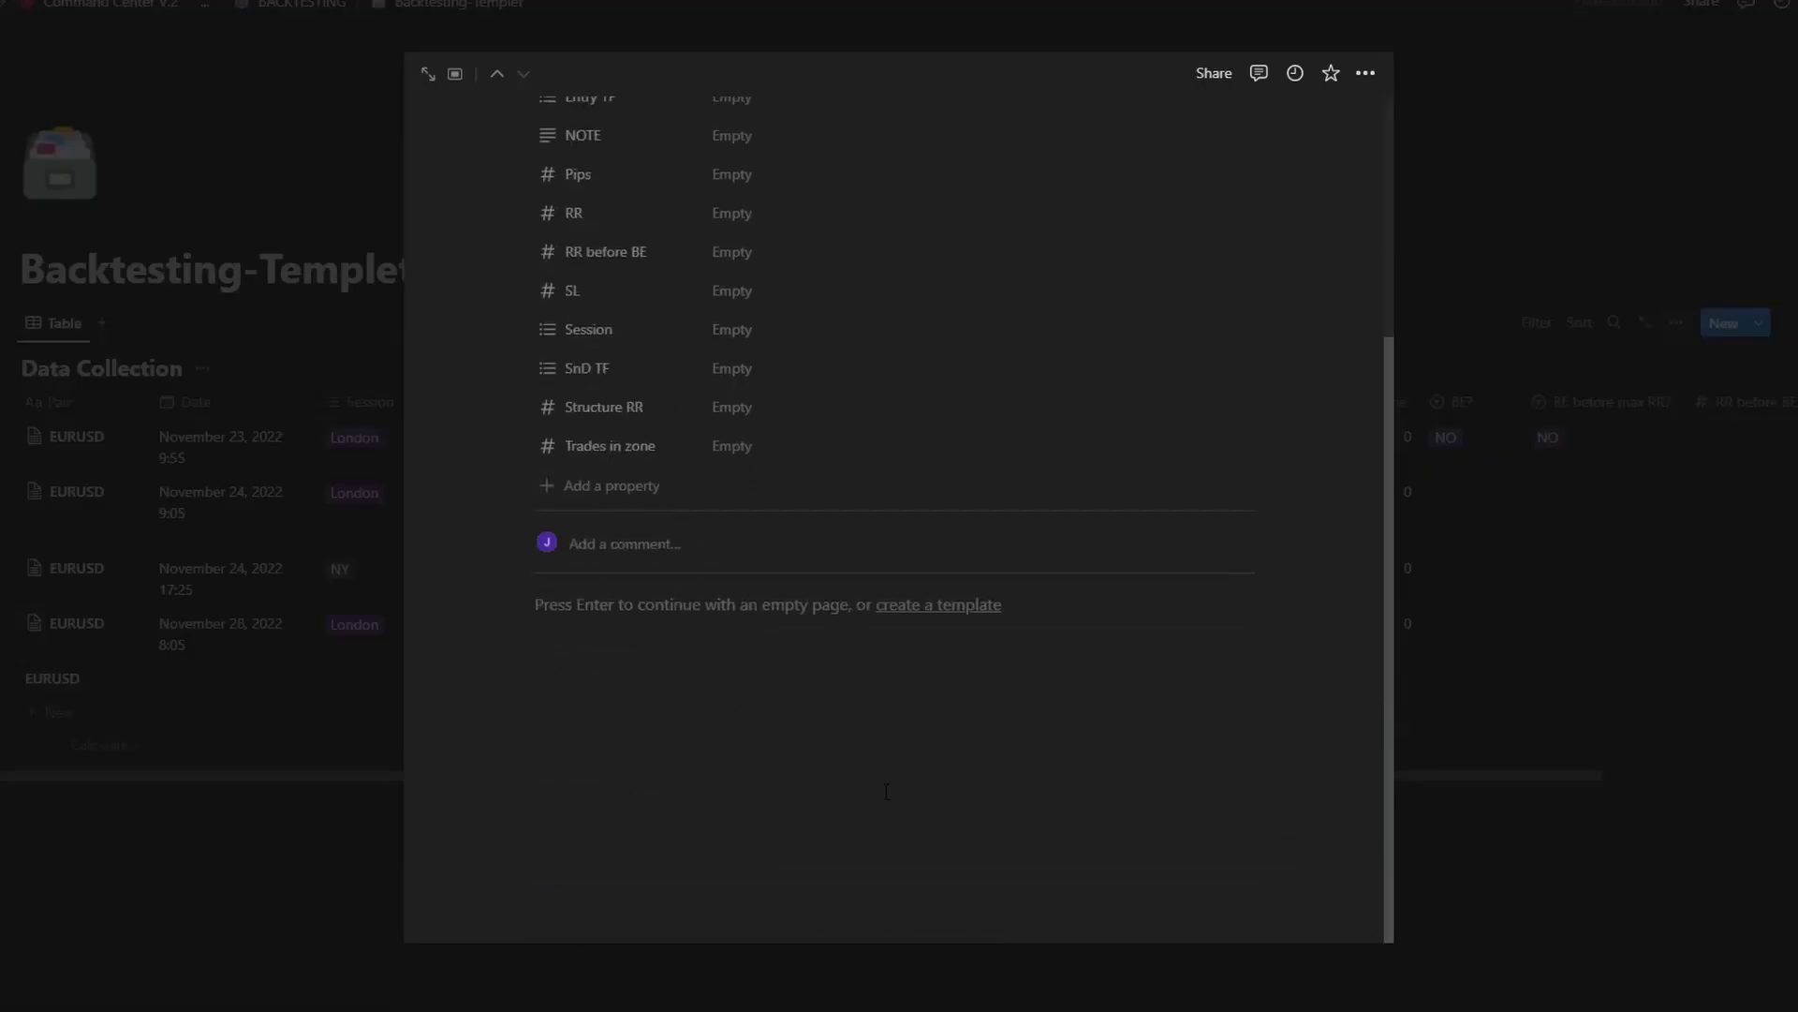
{"action": "left_click", "coordinate": [249, 674]}
Step: Set the new entry's date to November 28, 2022 with the time 8:20
{"action": "left_click", "coordinate": [249, 675]}
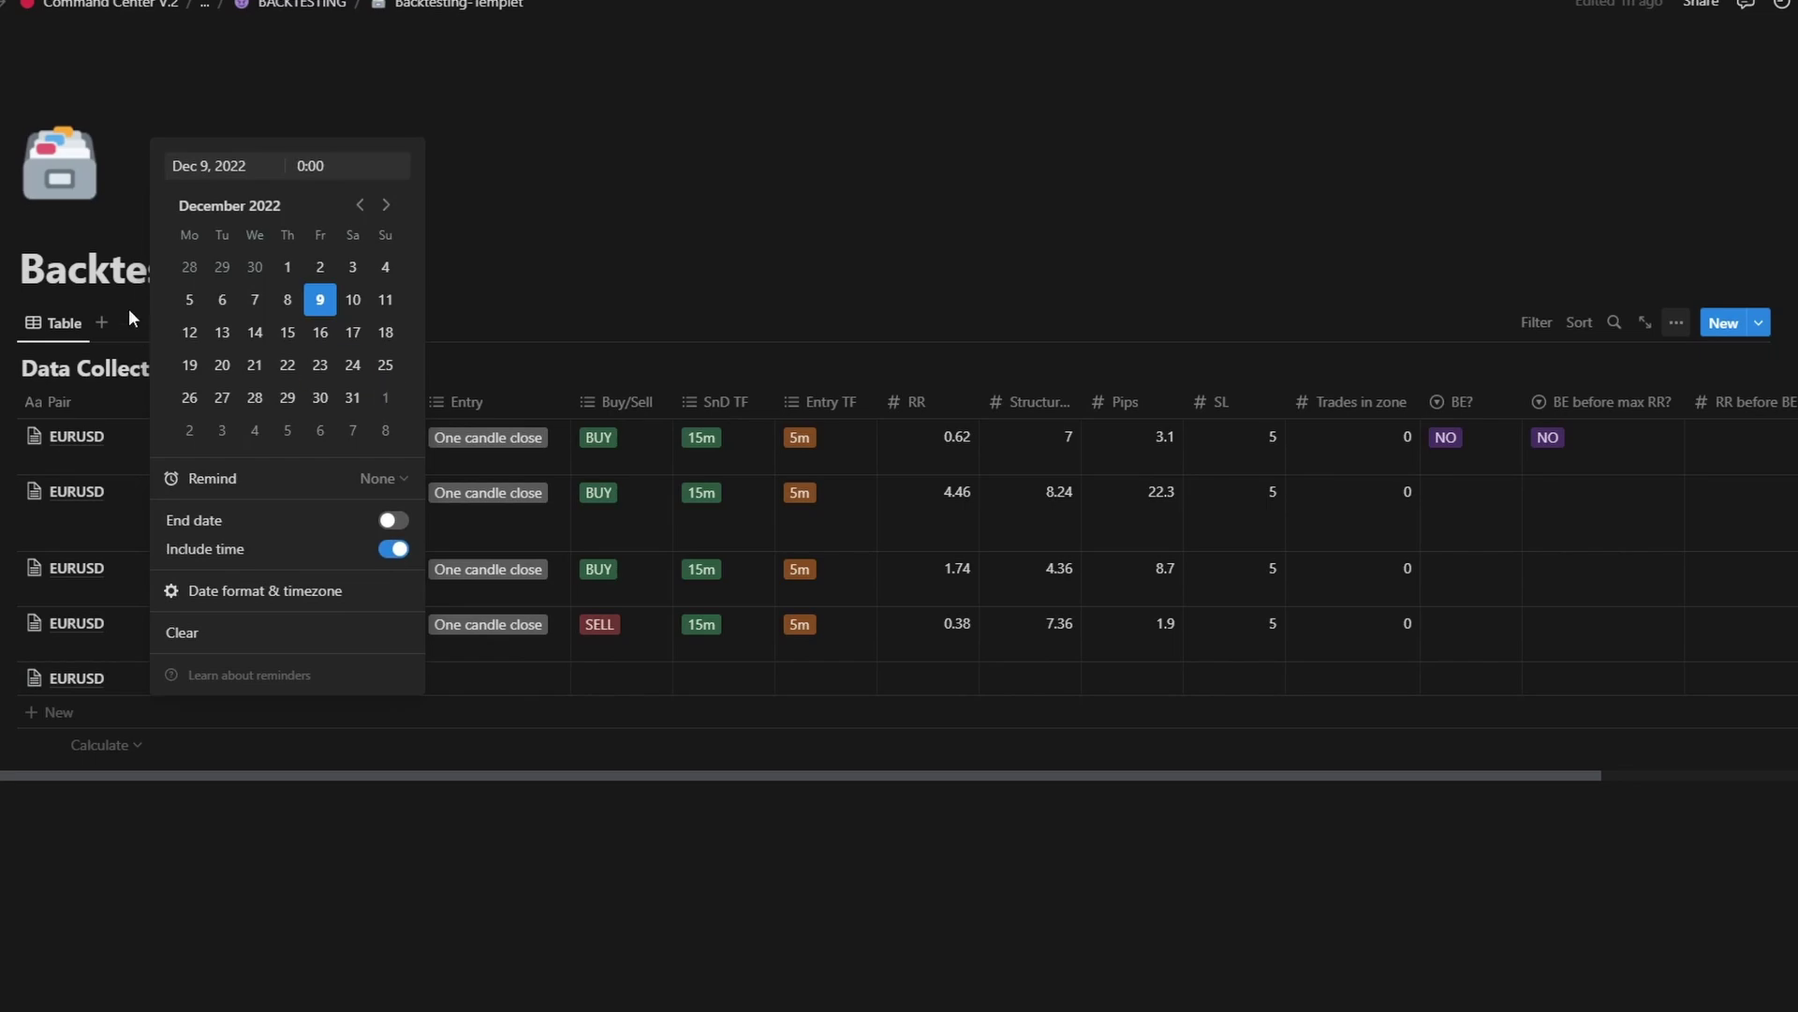
{"action": "left_click", "coordinate": [189, 267]}
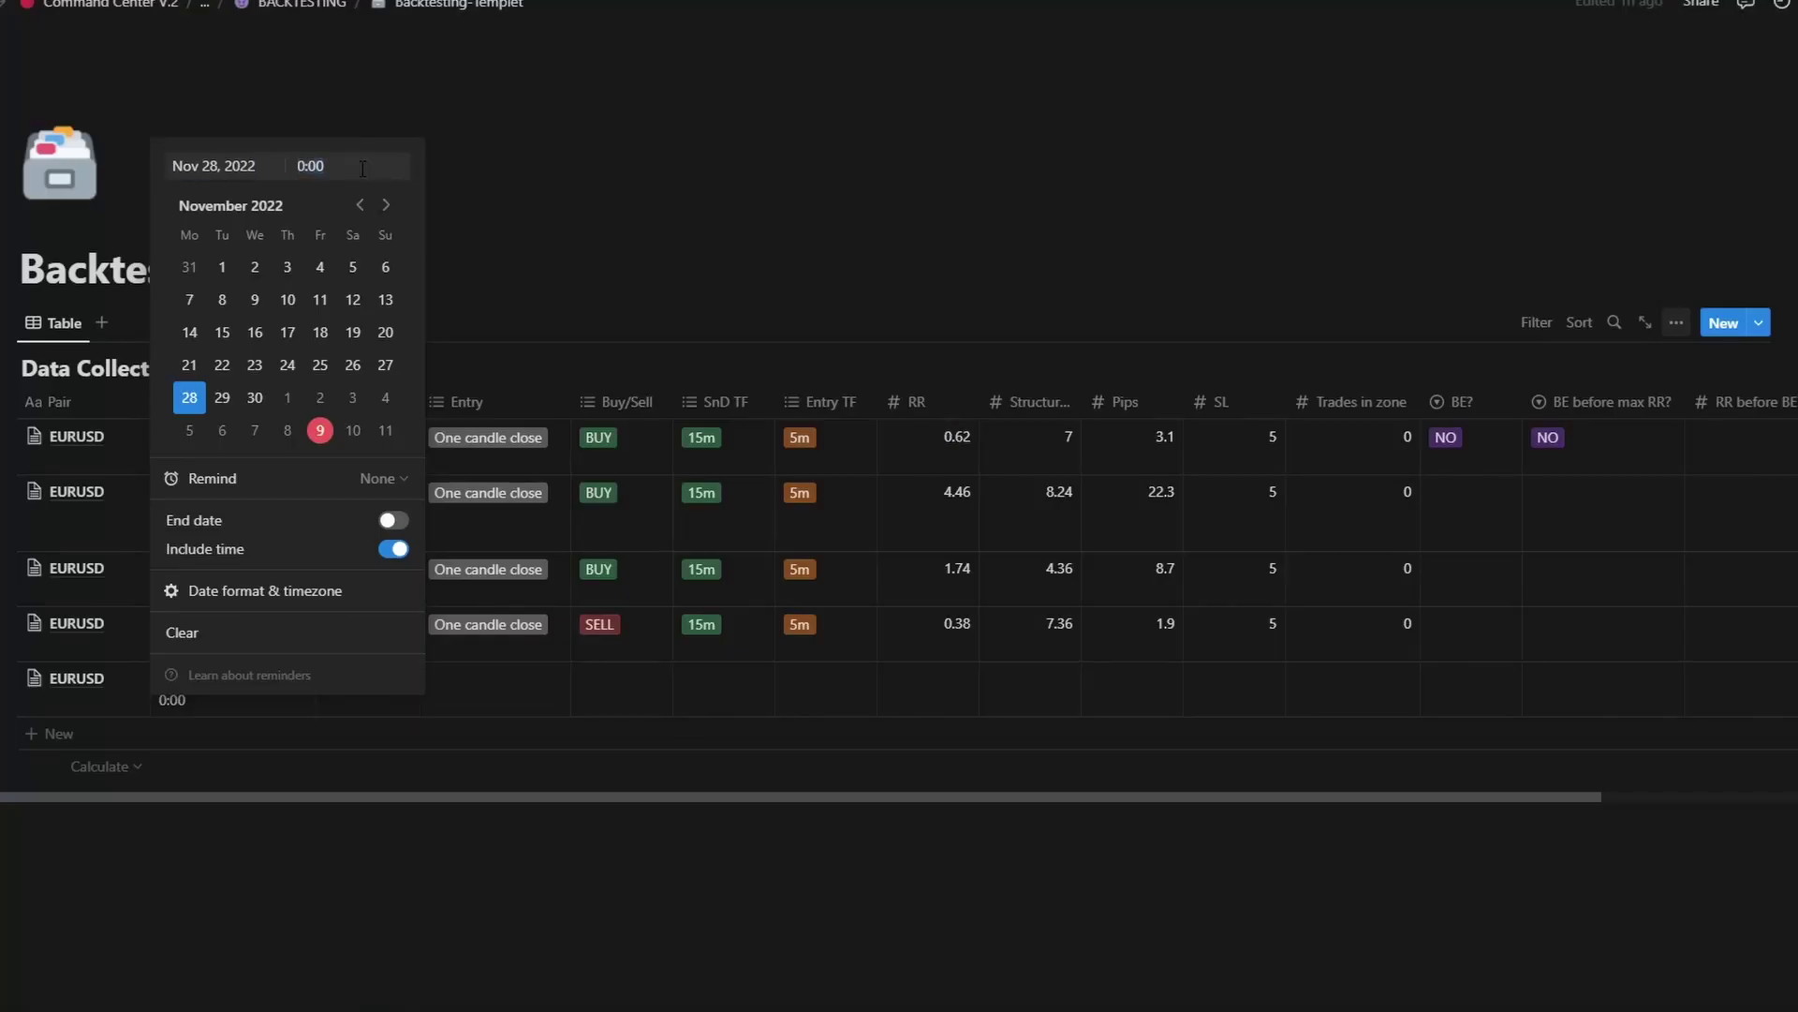
{"action": "left_click", "coordinate": [362, 169]}
{"action": "type", "text": "8:"}
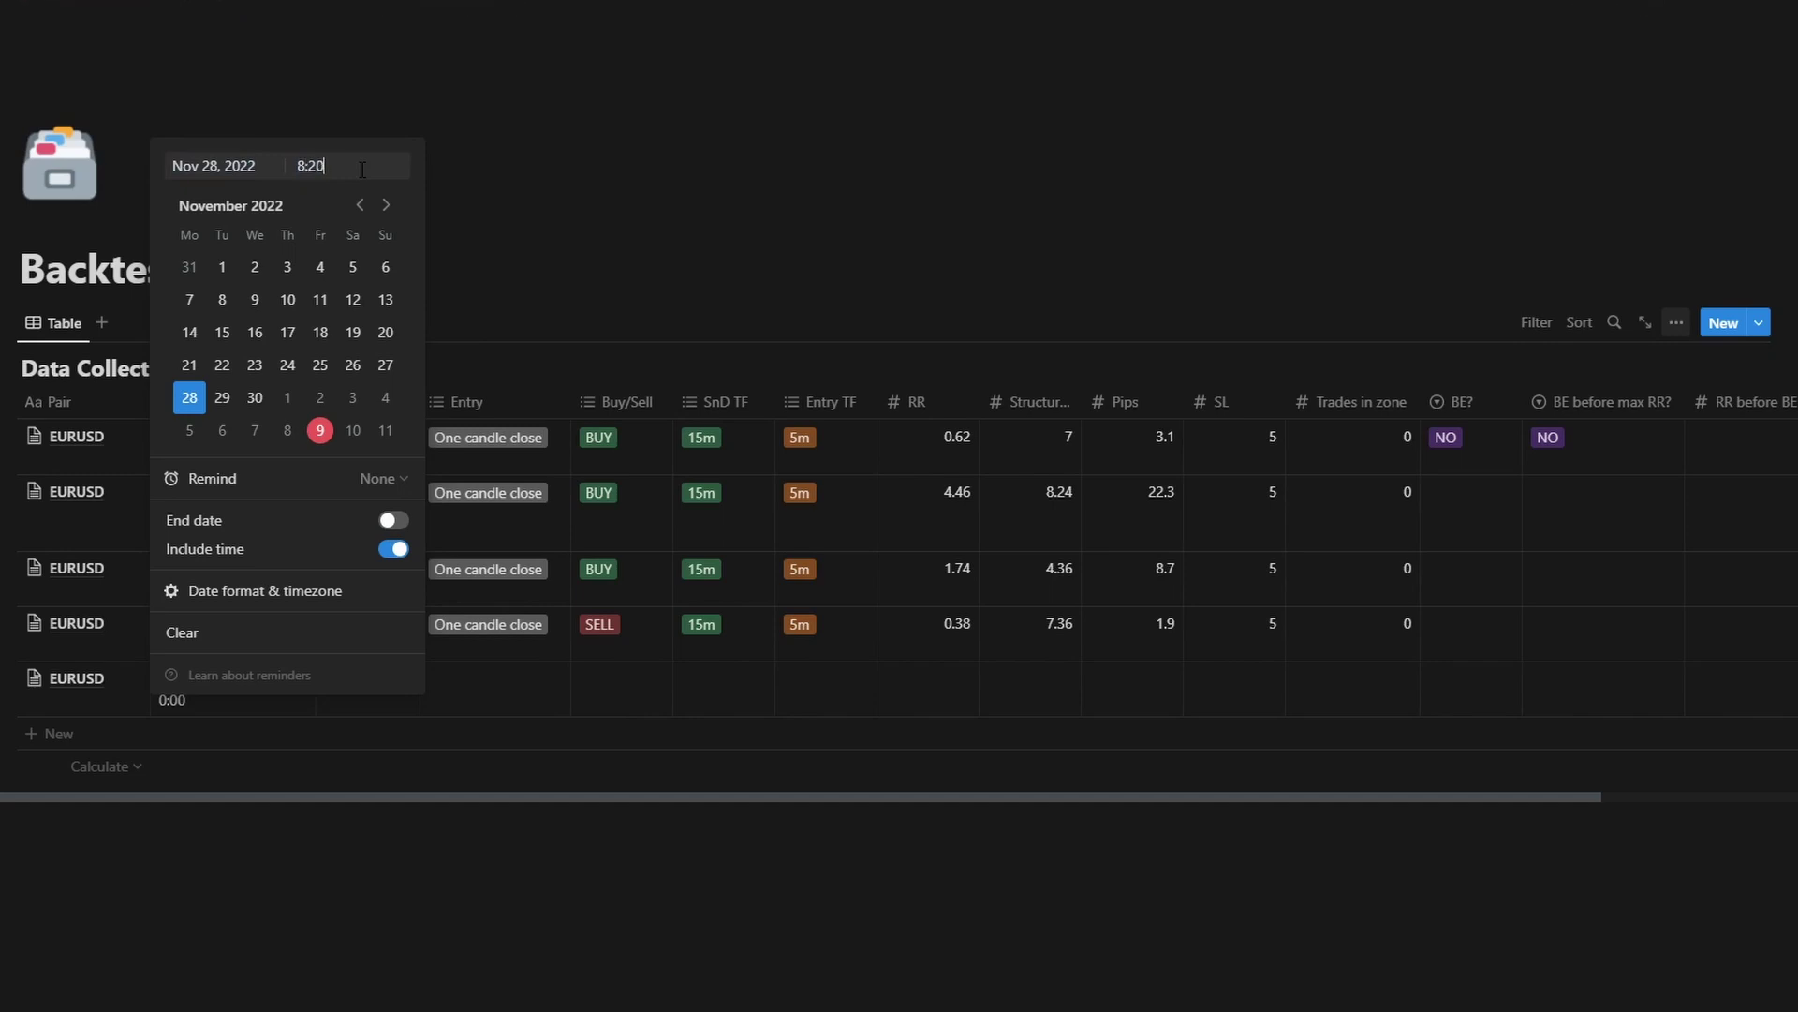
{"action": "type", "text": "20"}
{"action": "key", "text": "Return"}
Step: Set the 8:20 trade's session to London, its entry to One candle close and its direction to SELL
{"action": "left_click", "coordinate": [367, 688]}
{"action": "left_click", "coordinate": [405, 731]}
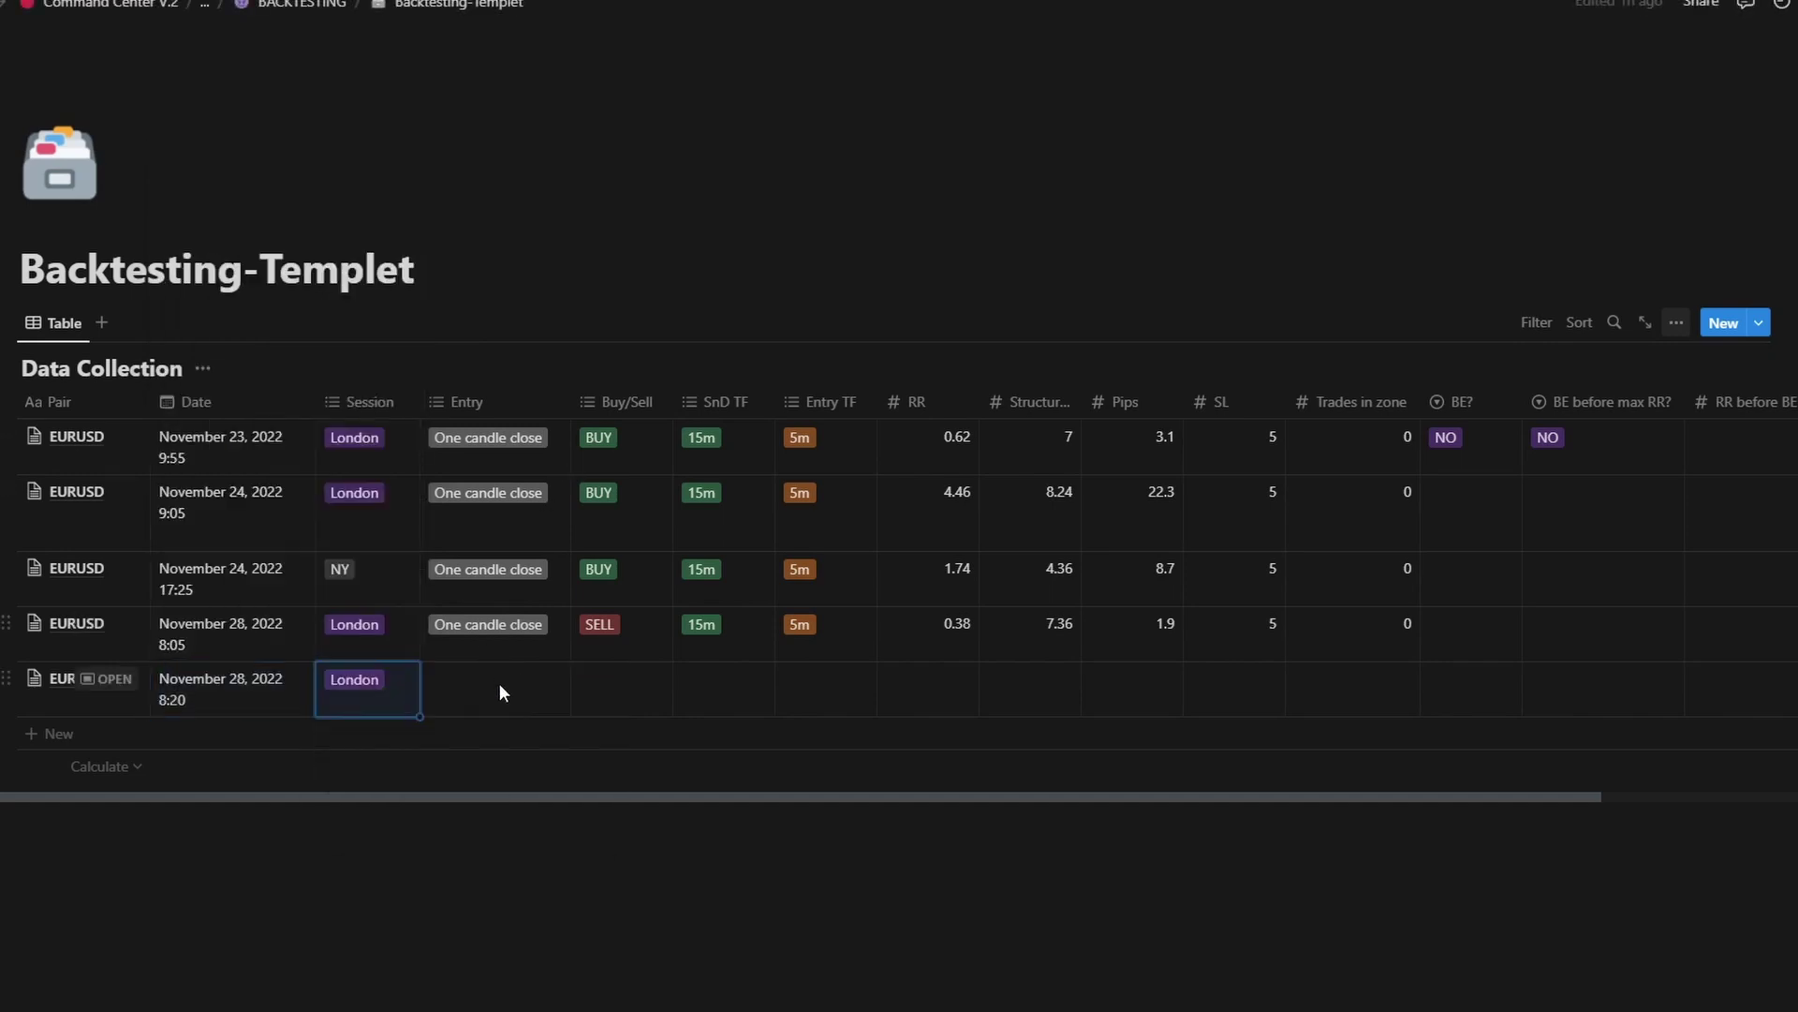
{"action": "left_click", "coordinate": [500, 693]}
{"action": "left_click", "coordinate": [542, 746]}
{"action": "left_click", "coordinate": [624, 703]}
{"action": "left_click", "coordinate": [618, 771]}
Step: Set the 8:20 trade's SnD TF to 15m and its Entry TF to 5m
{"action": "left_click", "coordinate": [735, 700]}
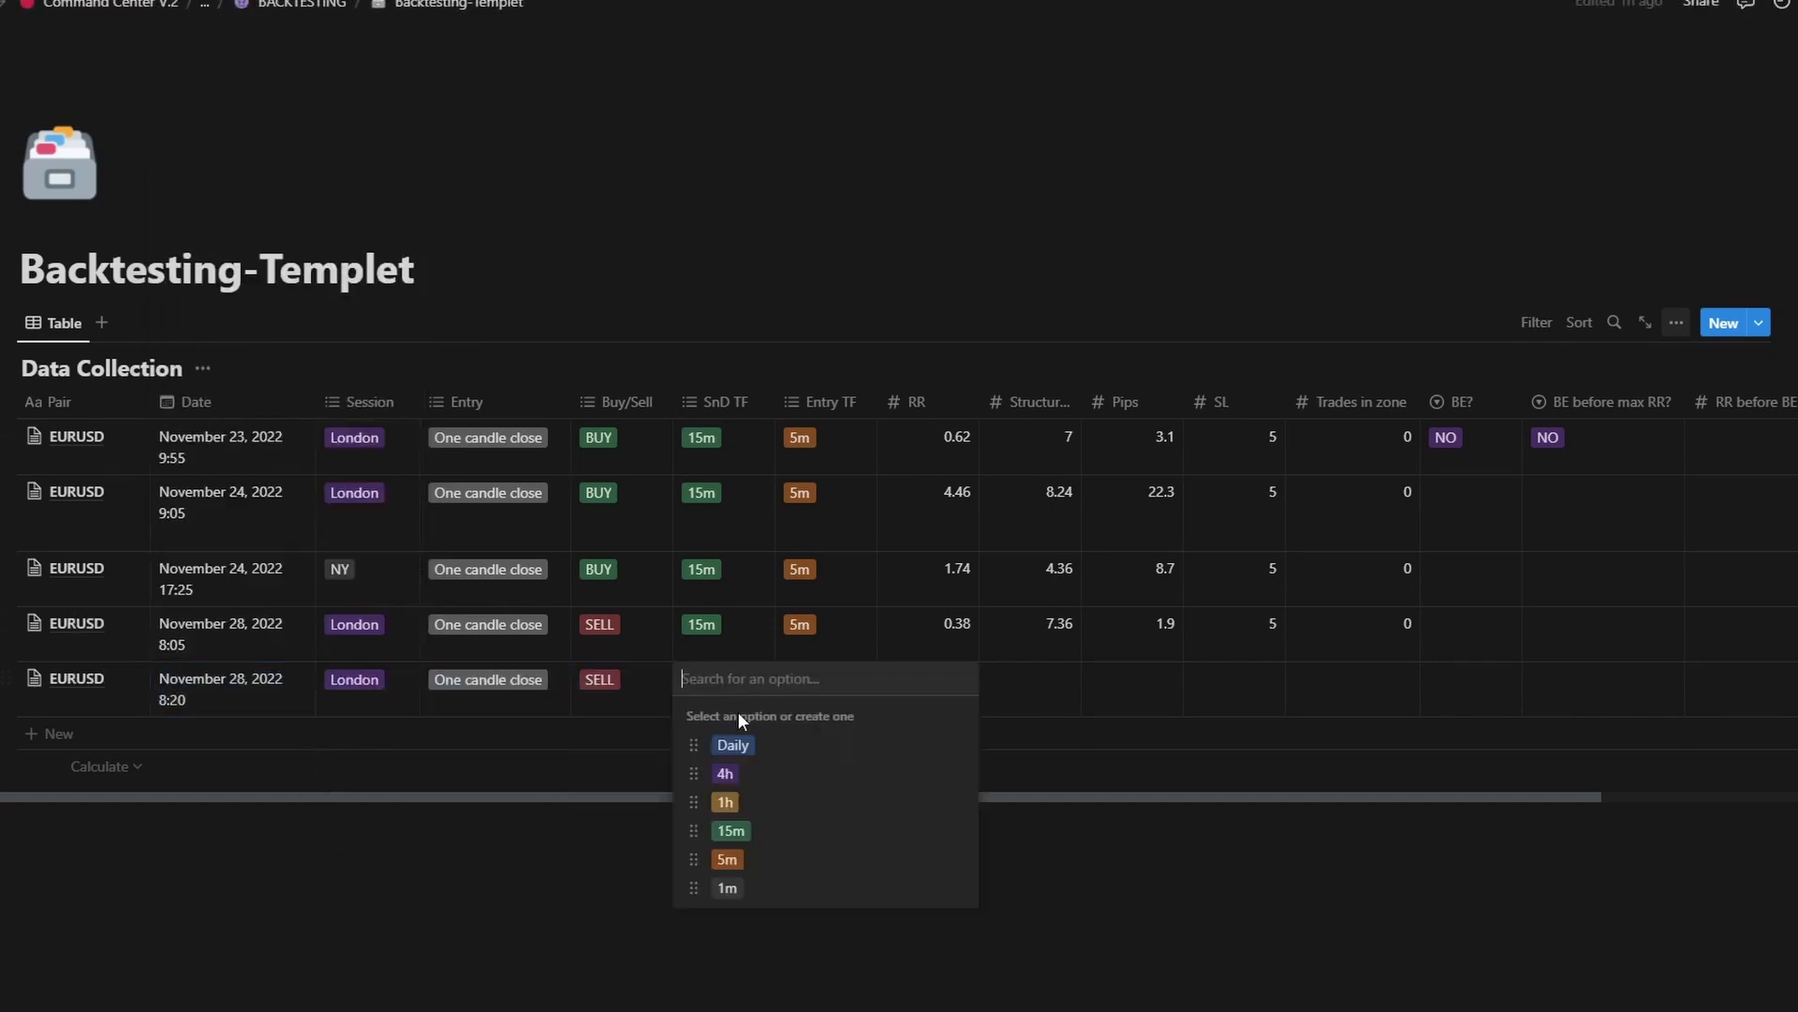
{"action": "left_click", "coordinate": [744, 832]}
{"action": "left_click", "coordinate": [850, 685]}
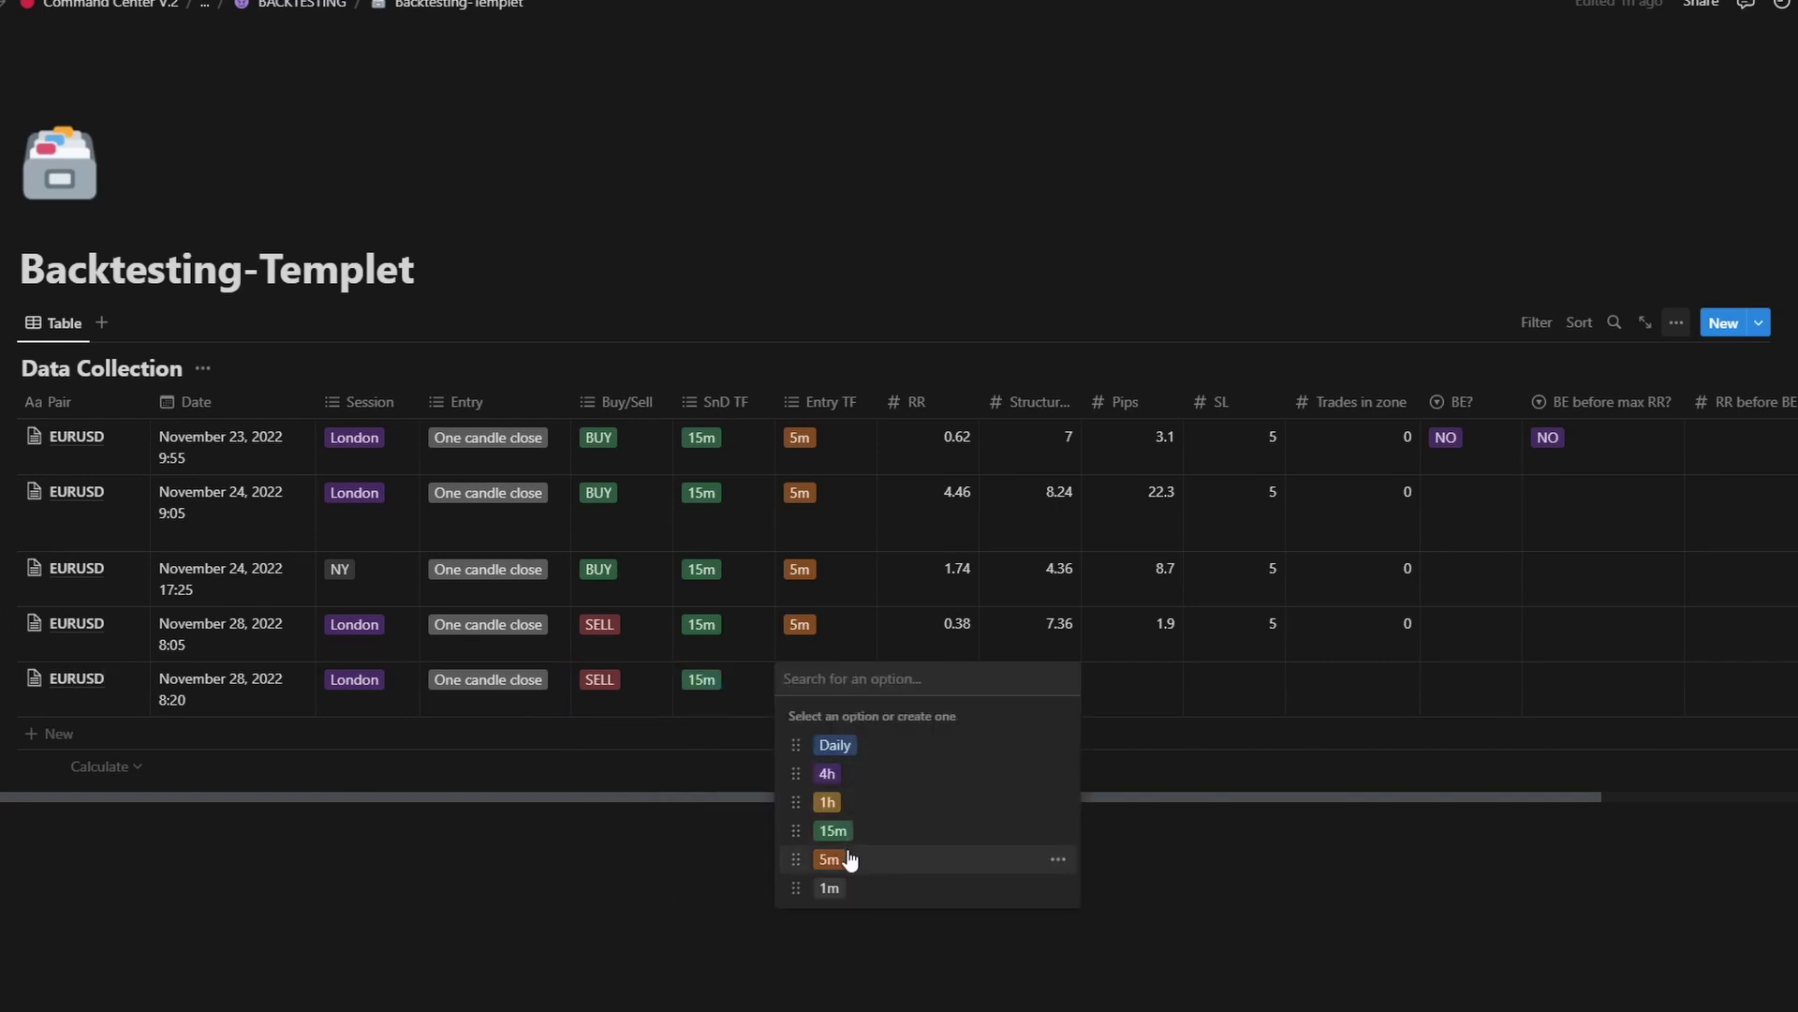
{"action": "left_click", "coordinate": [850, 859]}
Step: Enter 1 trade in zone and an SL of 5 for the 8:20 trade
{"action": "left_click", "coordinate": [1369, 694]}
{"action": "left_click", "coordinate": [1370, 691]}
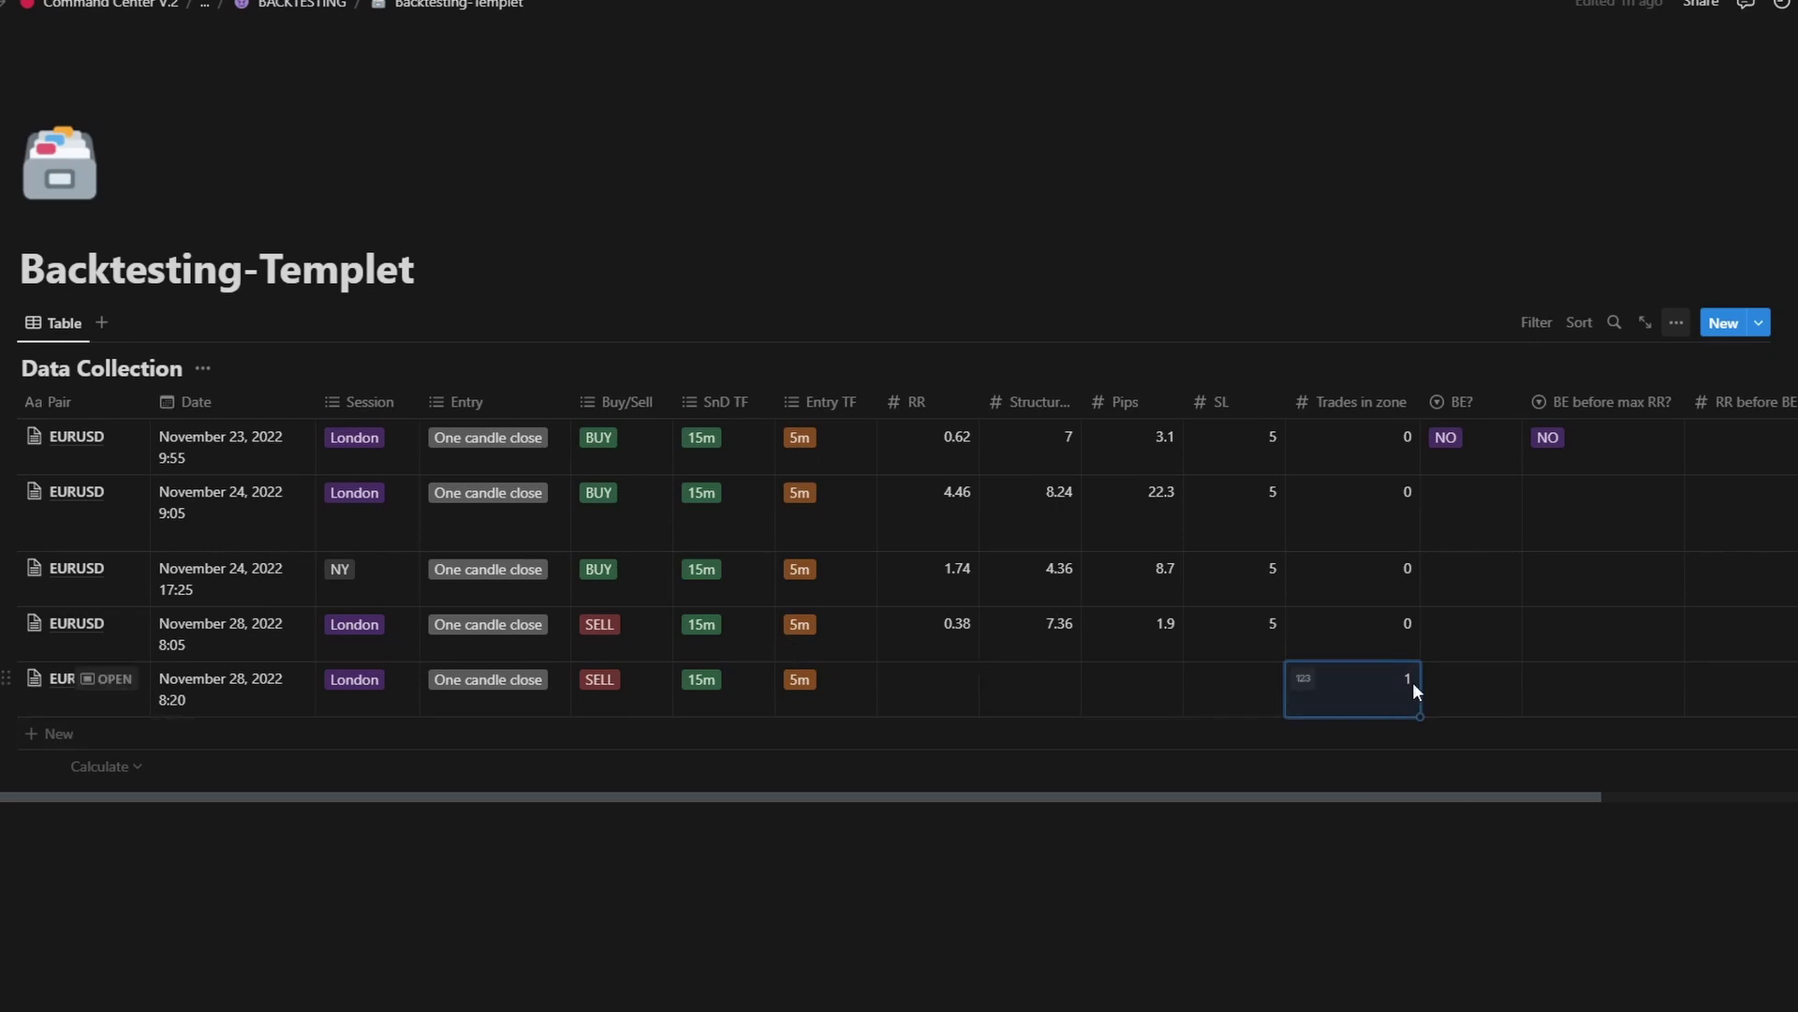
{"action": "key", "text": "Return"}
{"action": "key", "text": "alt+Tab"}
{"action": "key", "text": "alt+Tab"}
{"action": "left_click", "coordinate": [1229, 677]}
{"action": "key", "text": "Return"}
Step: Switch to TradingView and move the 08:20 short position's target up to the low of the 09:00 candle
{"action": "key", "text": "alt+Tab"}
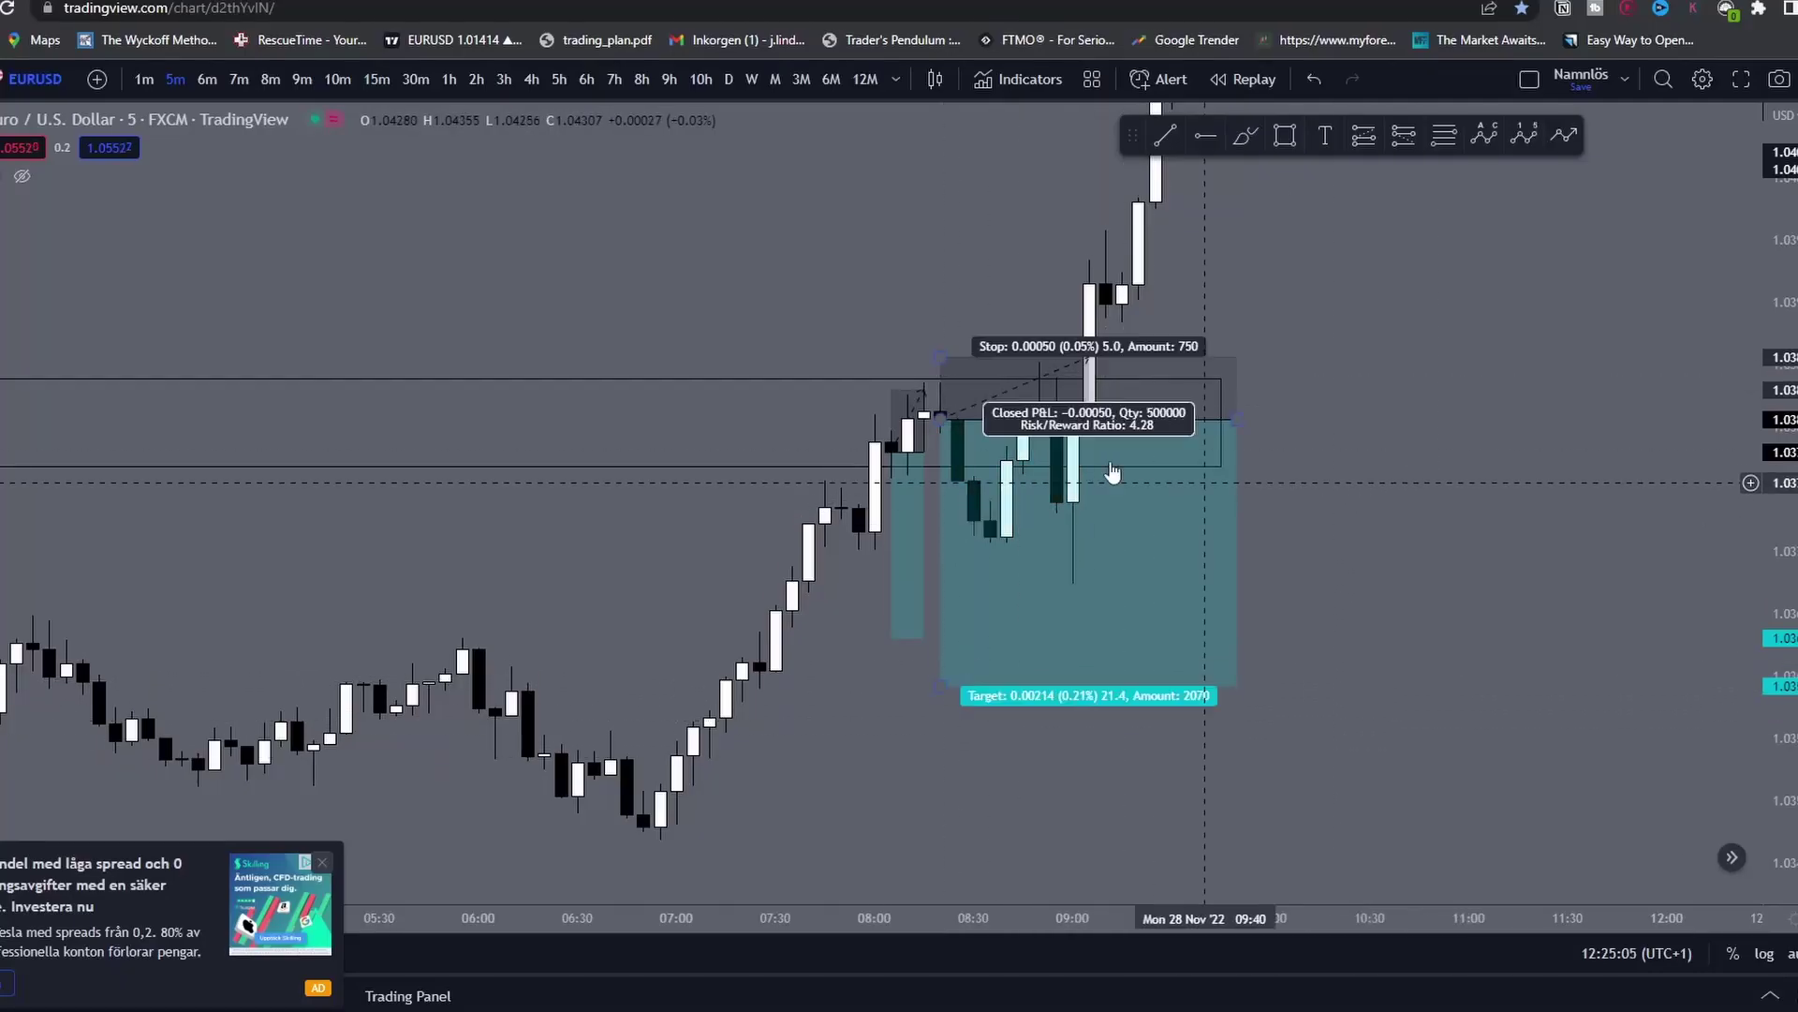
{"action": "left_click_drag", "start_coordinate": [937, 687], "coordinate": [938, 584]}
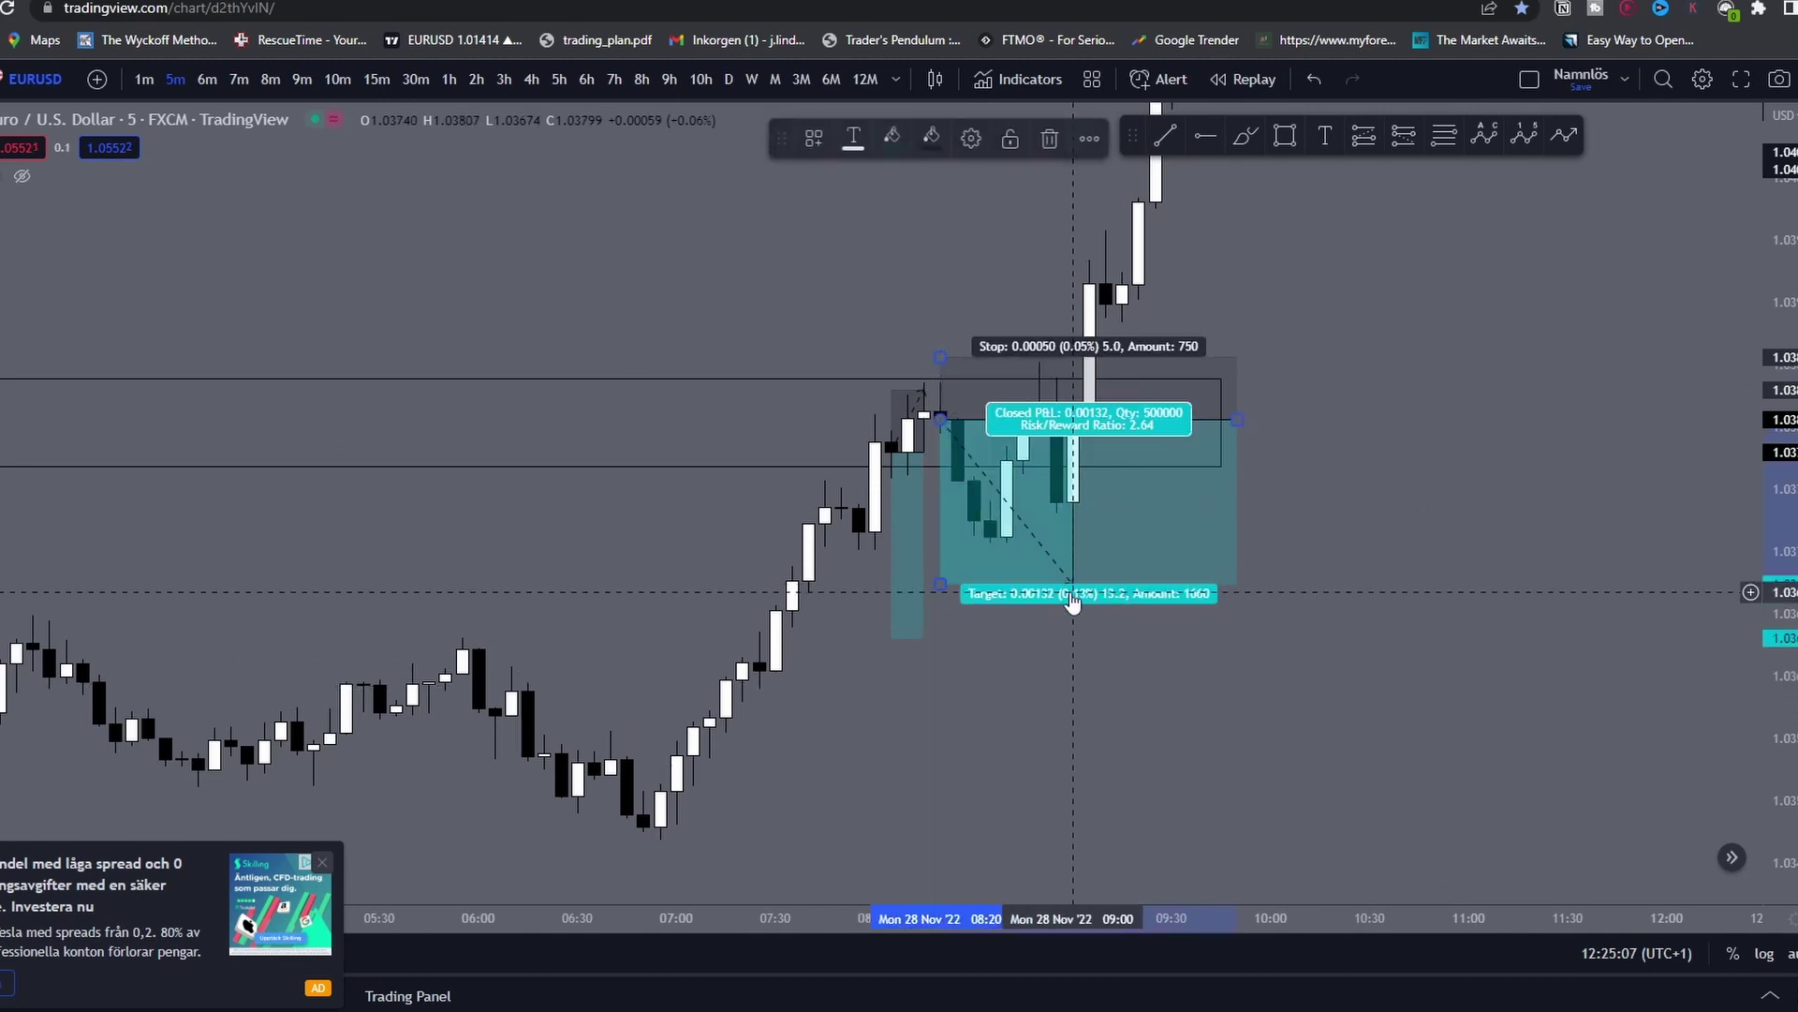
Step: Switch to Notion and enter an RR of 2.64 and 13.2 pips for the 8:20 trade
{"action": "key", "text": "alt+Tab"}
{"action": "left_click", "coordinate": [951, 667]}
{"action": "type", "text": "2"}
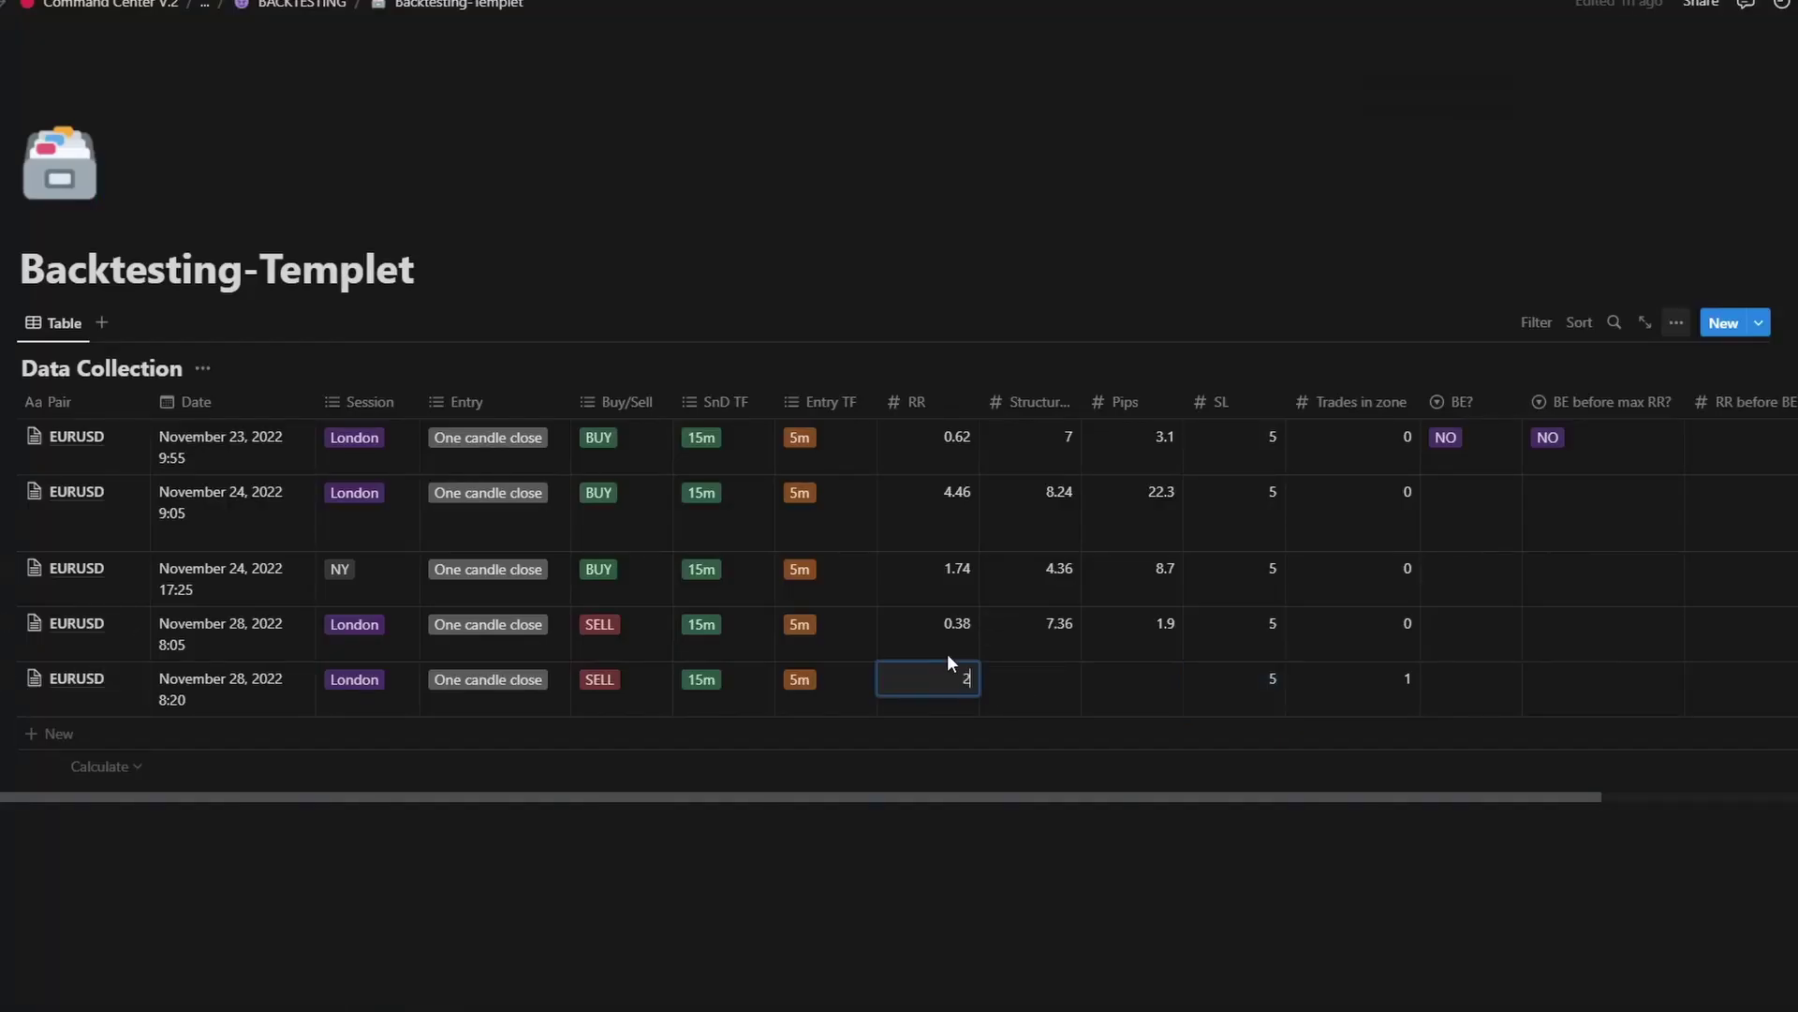
{"action": "type", "text": ".64"}
{"action": "key", "text": "Tab"}
{"action": "key", "text": "Tab"}
{"action": "key", "text": "alt+Tab"}
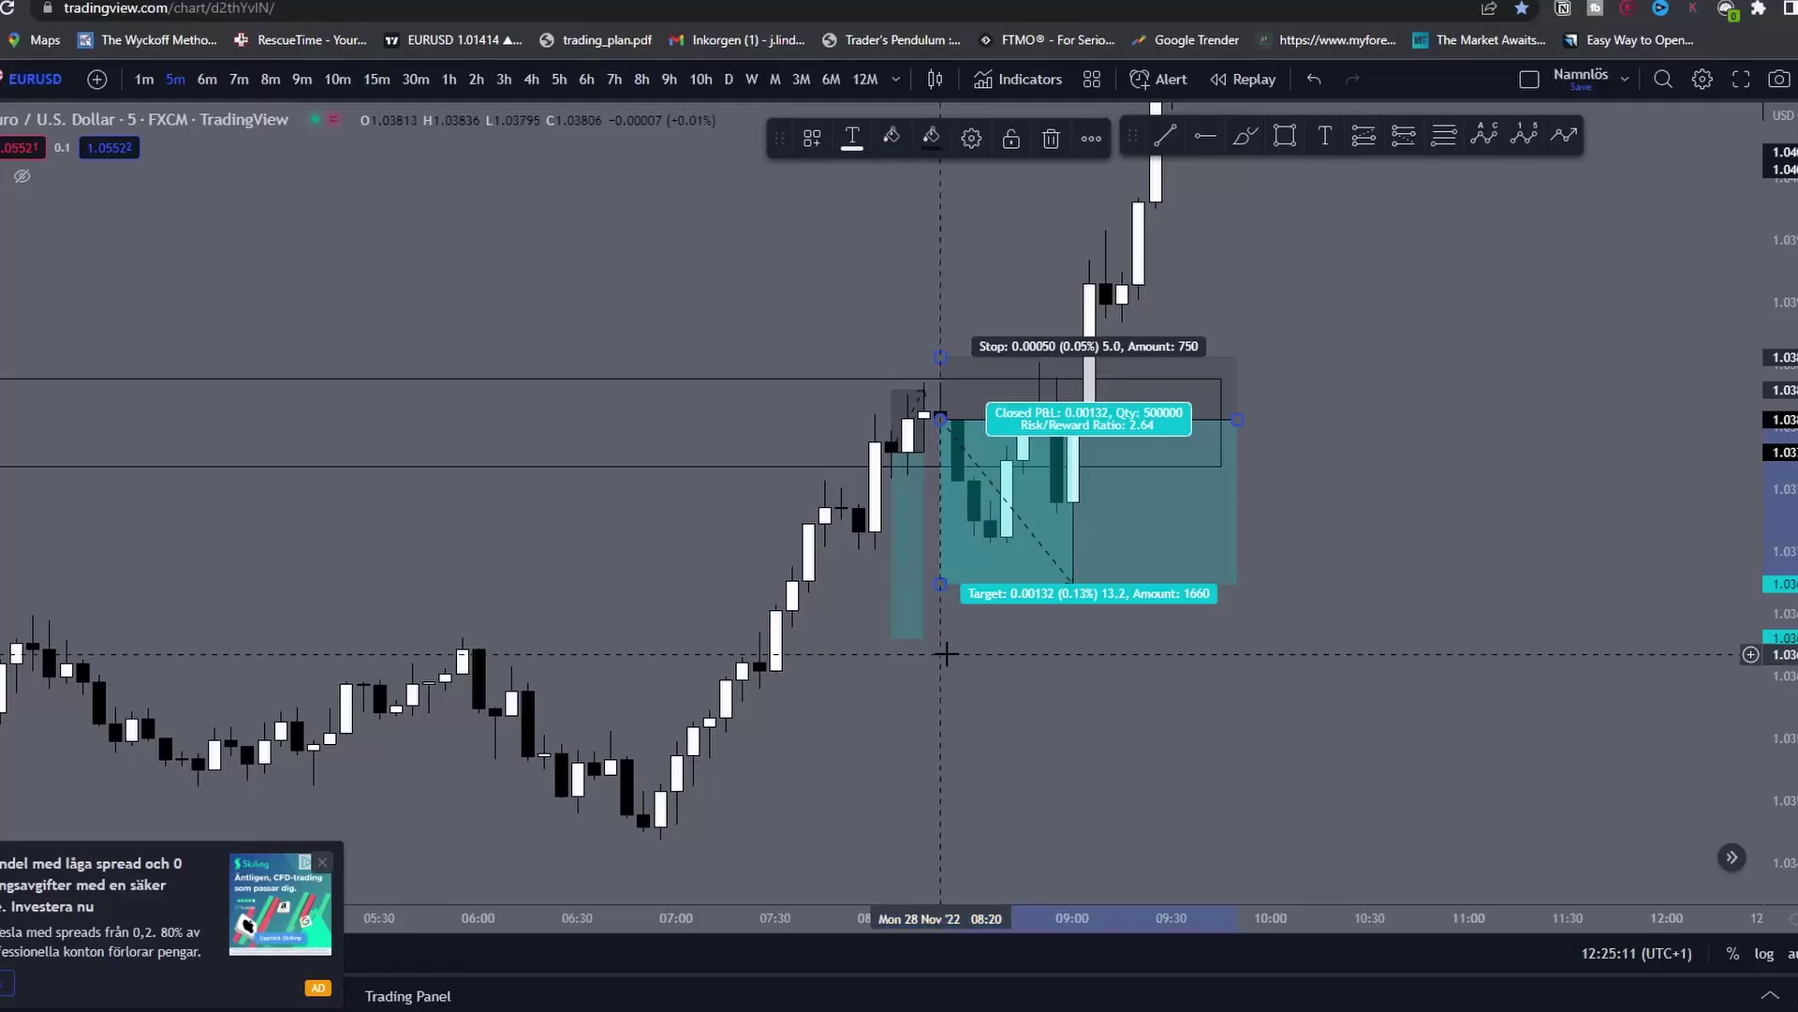
{"action": "key", "text": "alt+Tab"}
{"action": "type", "text": "13.2"}
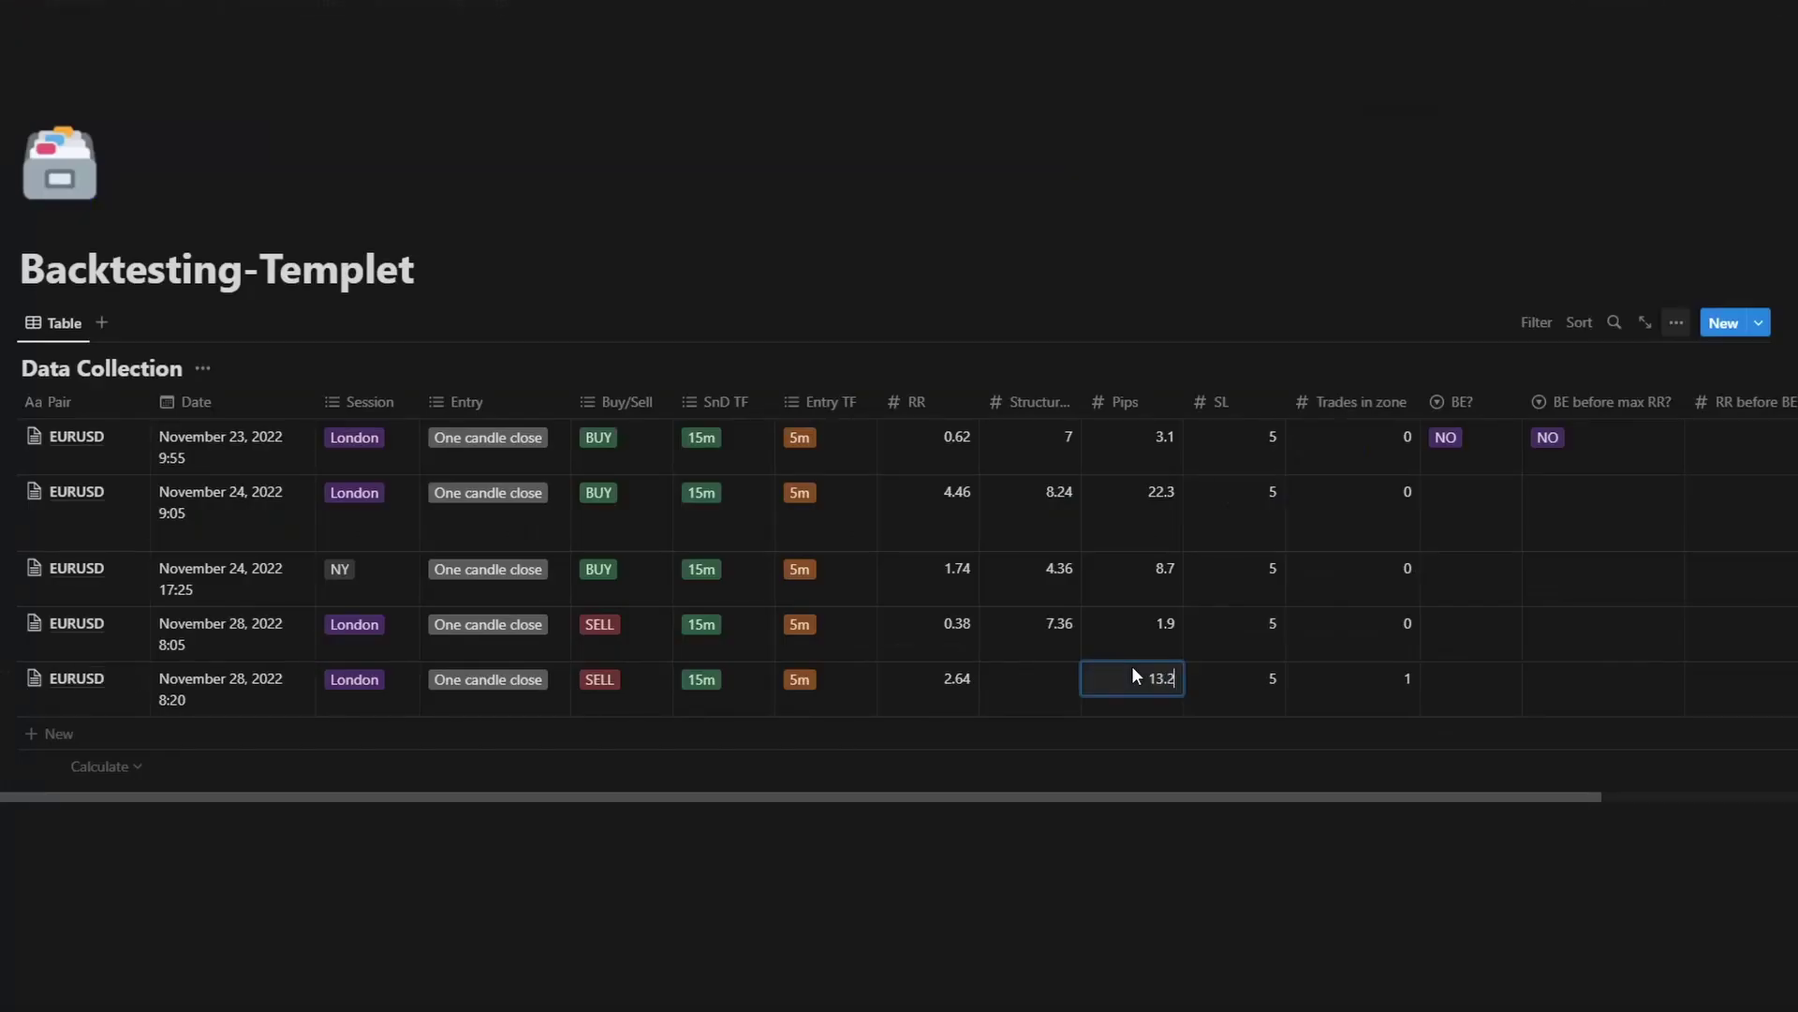
Step: Switch to TradingView and extend the 08:20 short position's target down toward the structure low
{"action": "key", "text": "alt+Tab"}
{"action": "left_click_drag", "start_coordinate": [942, 584], "coordinate": [934, 824]}
{"action": "scroll", "coordinate": [831, 767], "scroll_direction": "down", "scroll_amount": 6}
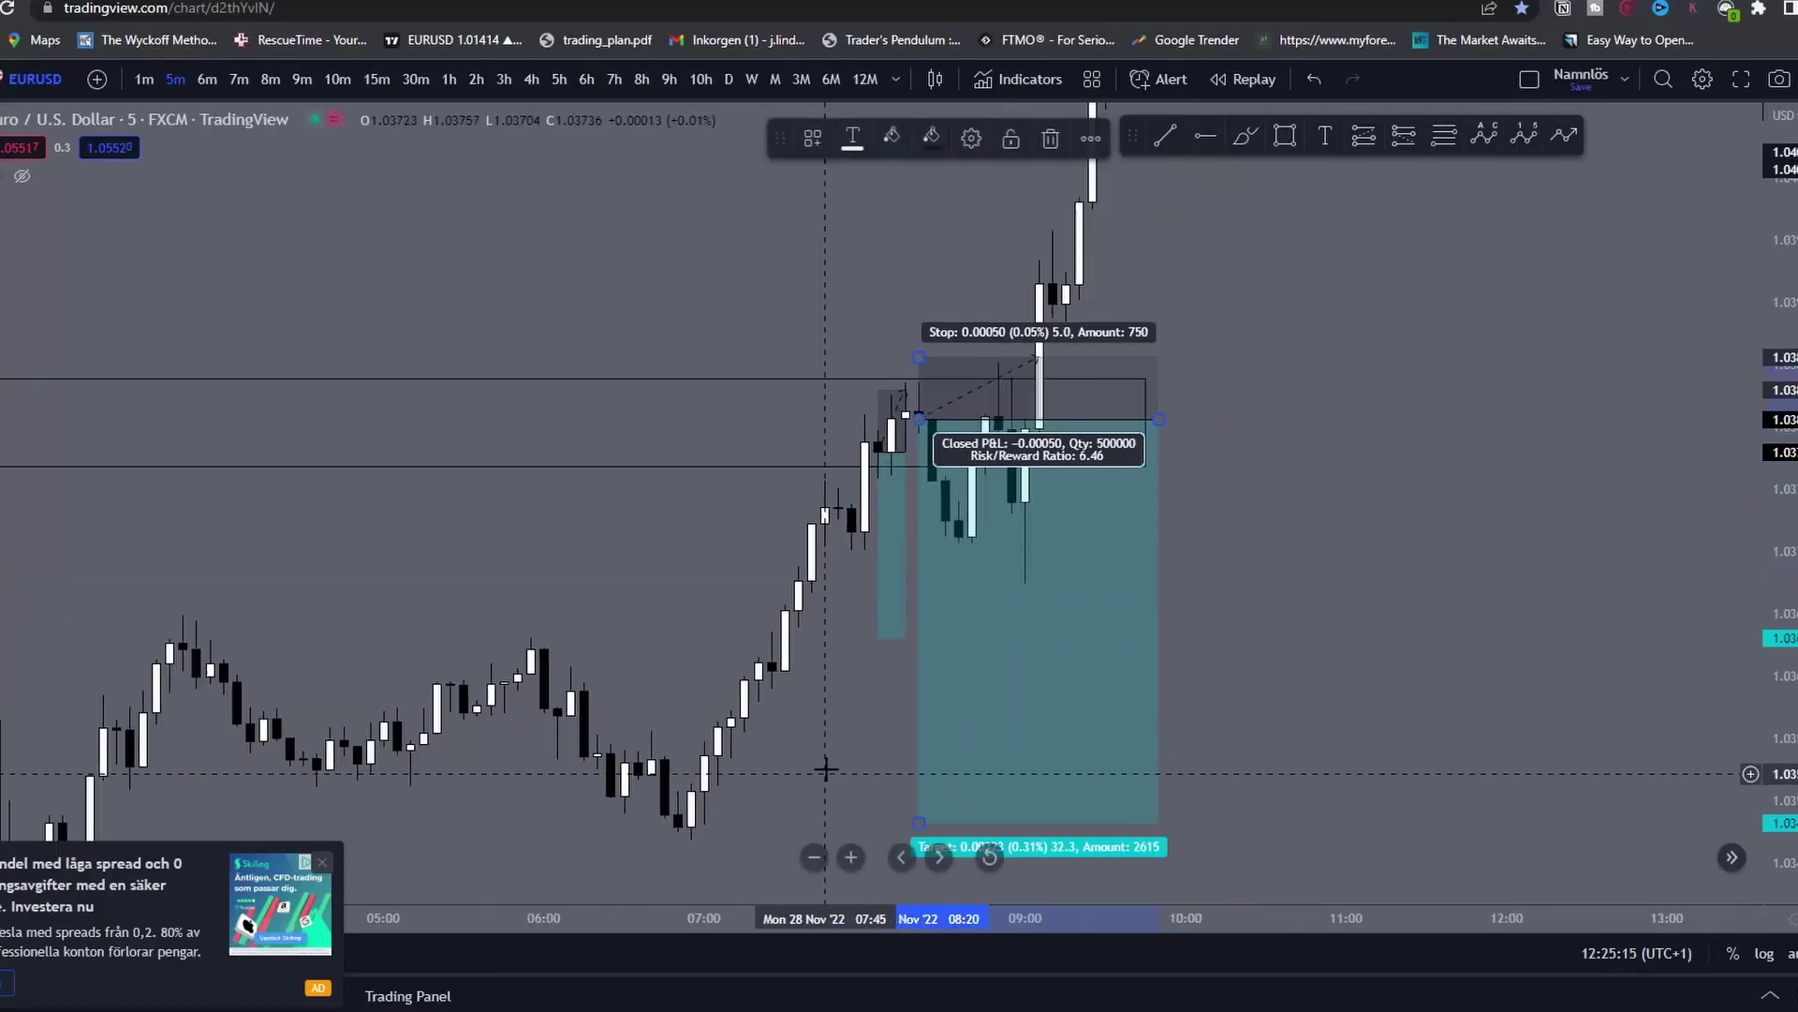
{"action": "left_click_drag", "start_coordinate": [834, 760], "coordinate": [1105, 467]}
{"action": "left_click_drag", "start_coordinate": [1147, 532], "coordinate": [562, 620]}
Step: Switch to Notion and set the 8:20 trade's Structure RR to 7.88
{"action": "key", "text": "alt+Tab"}
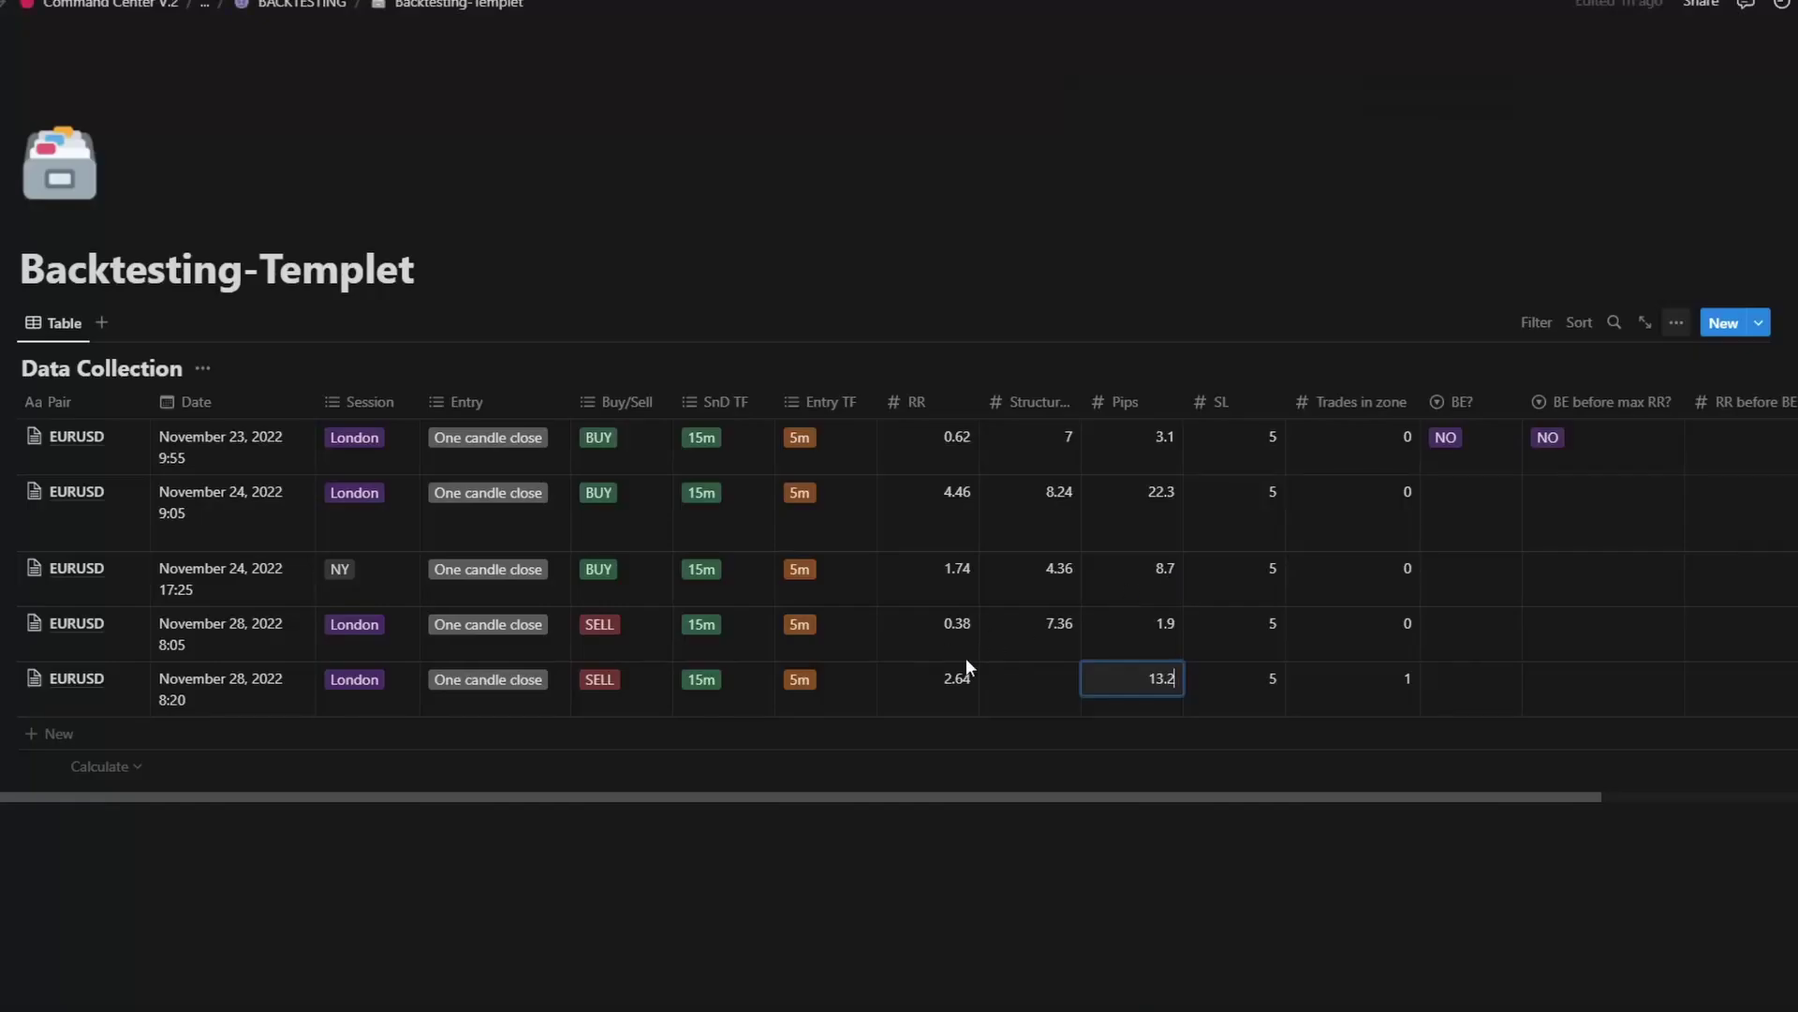
{"action": "left_click", "coordinate": [1040, 670]}
{"action": "type", "text": "7.88"}
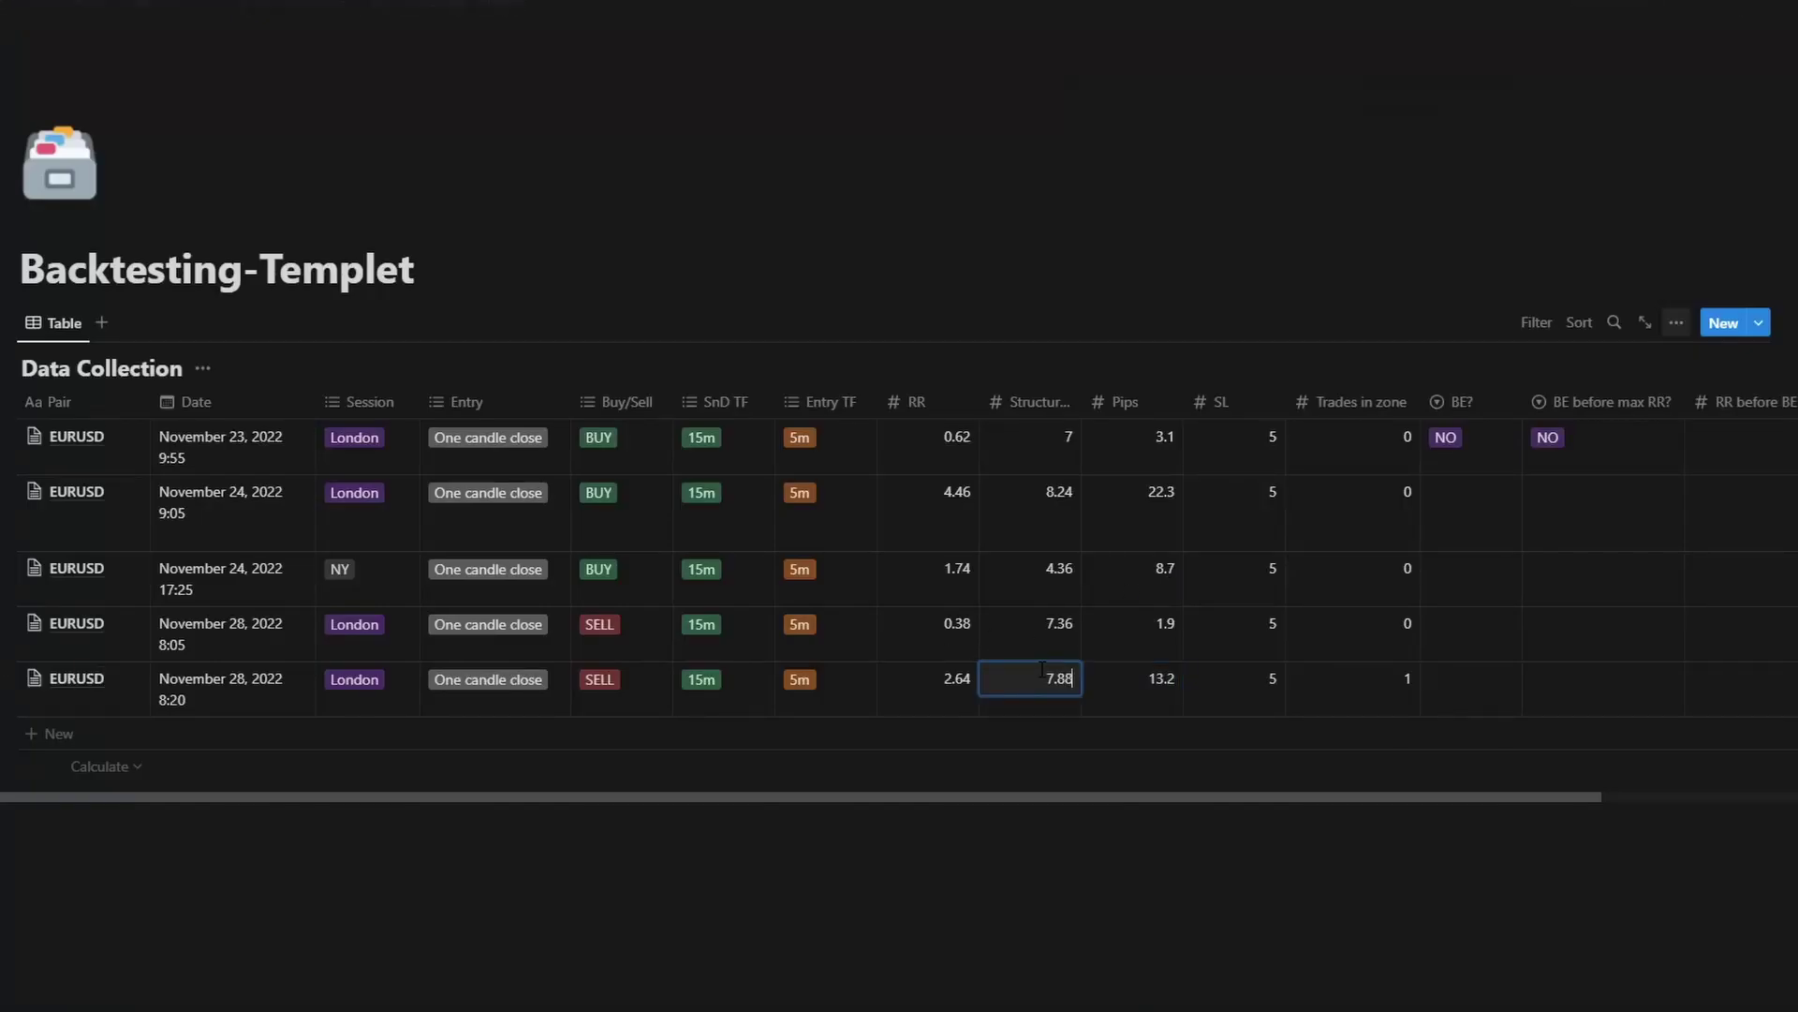
{"action": "key", "text": "Return"}
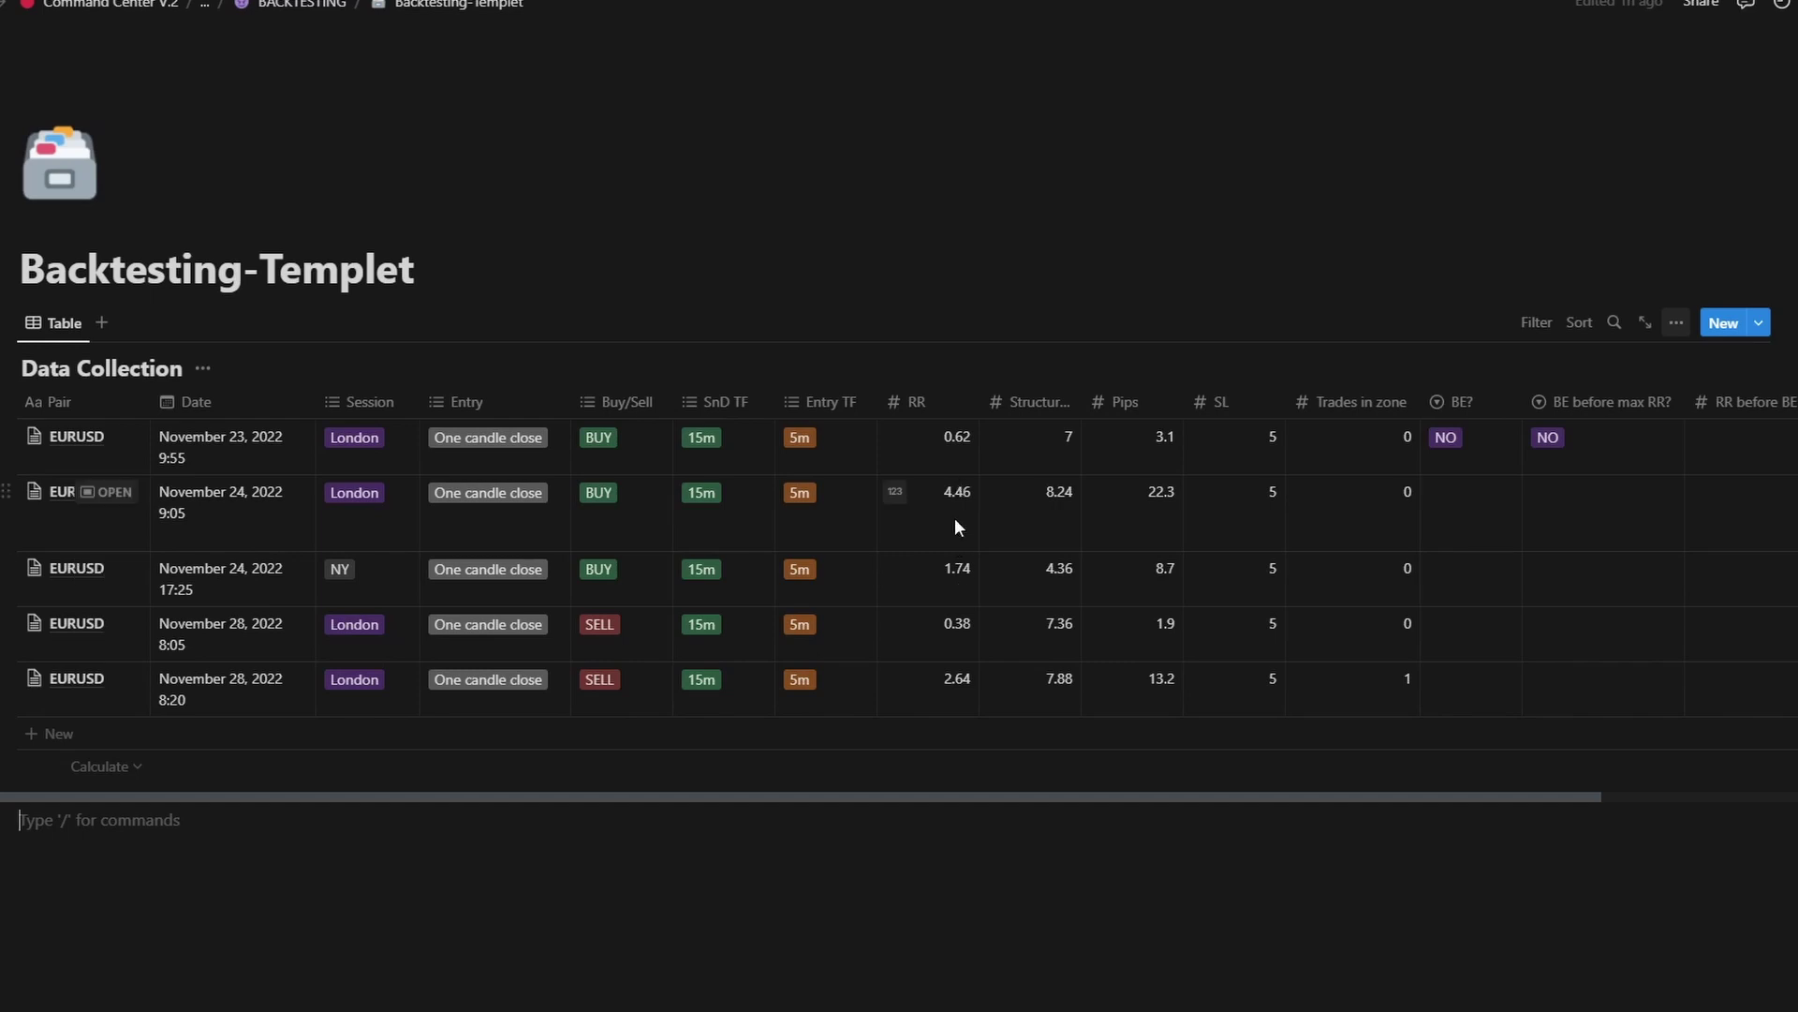
Step: Open the Windows calculator and multiply 1.5 by 3
{"action": "left_click", "coordinate": [128, 1008]}
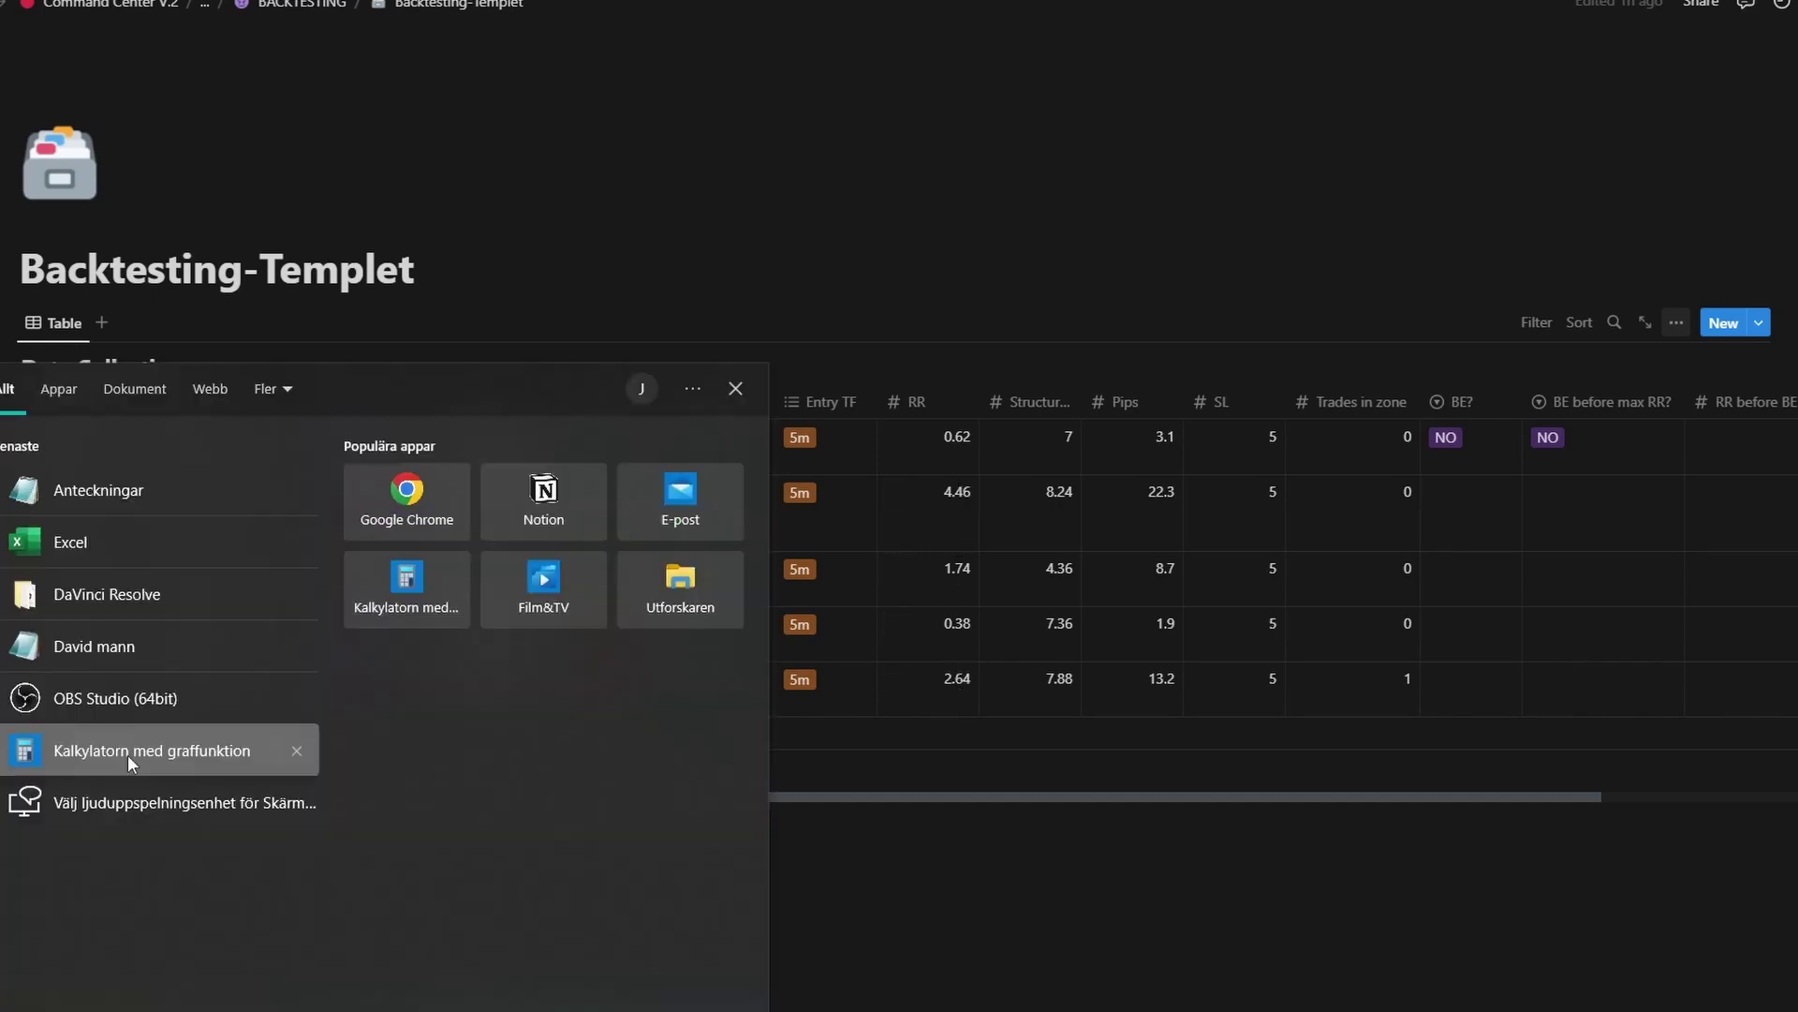
{"action": "left_click", "coordinate": [128, 755]}
{"action": "left_click_drag", "start_coordinate": [839, 236], "coordinate": [1617, 249]}
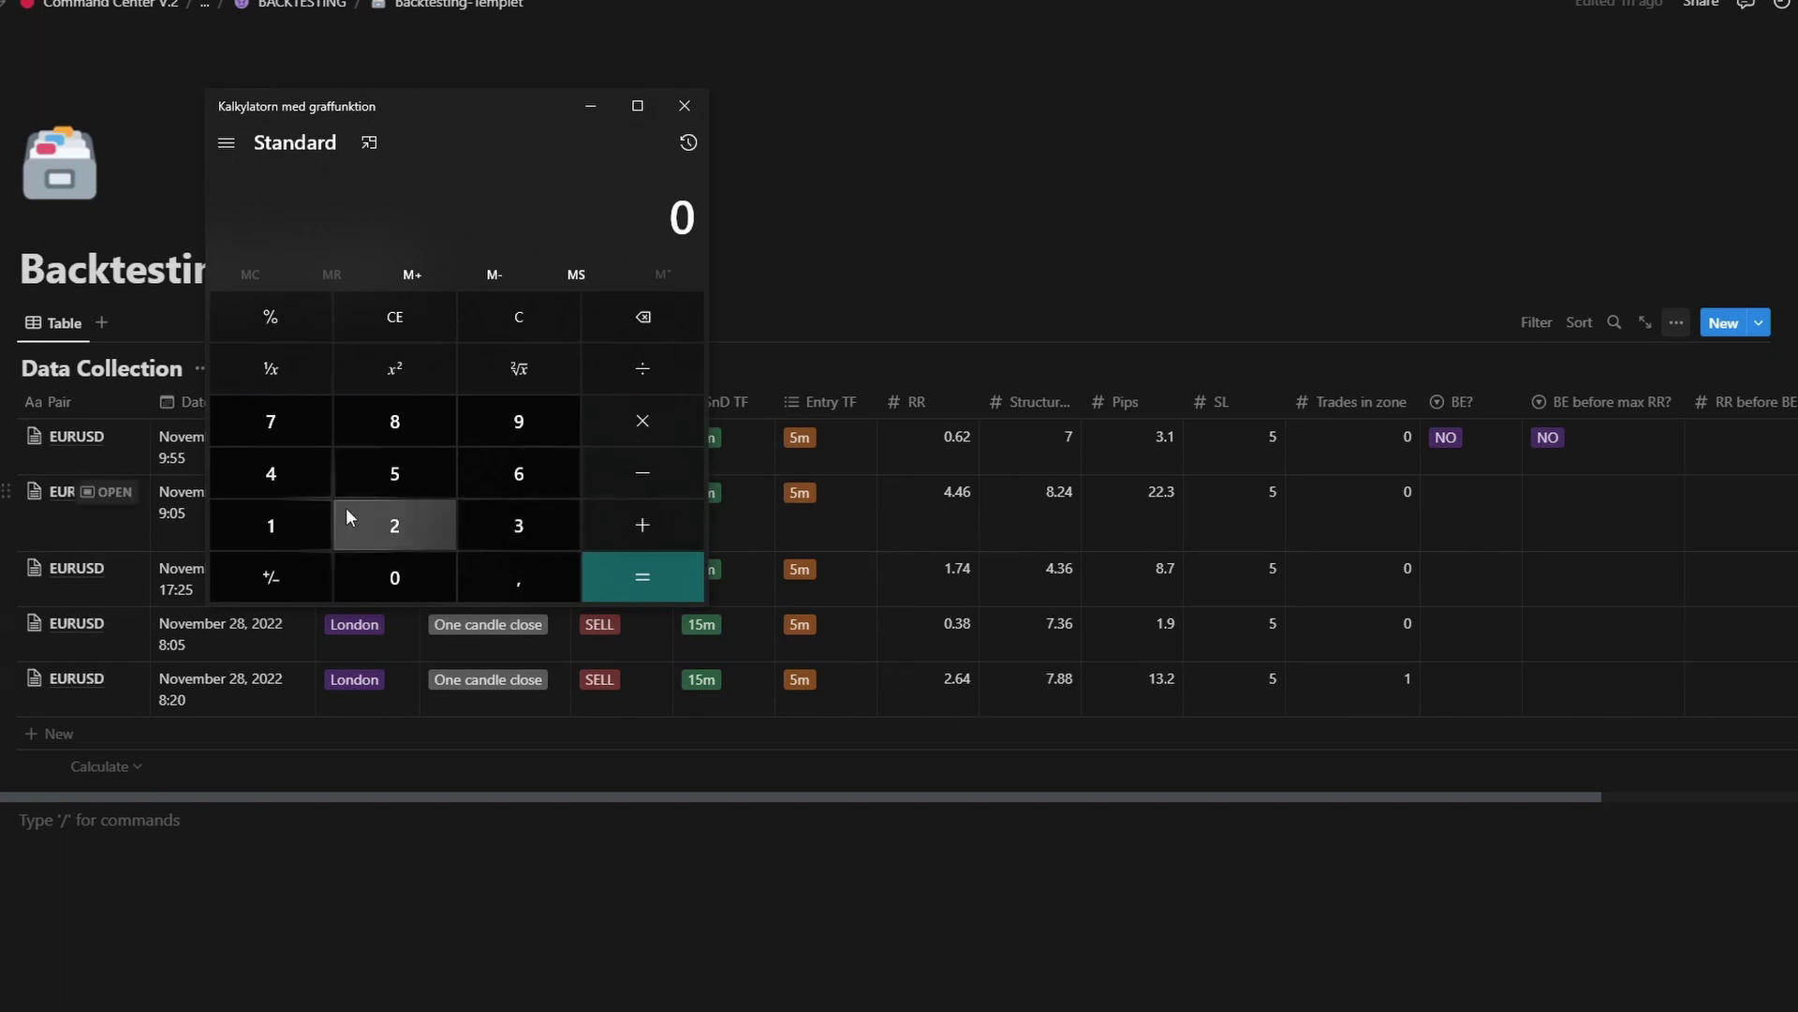
{"action": "left_click", "coordinate": [270, 524]}
{"action": "left_click", "coordinate": [518, 577]}
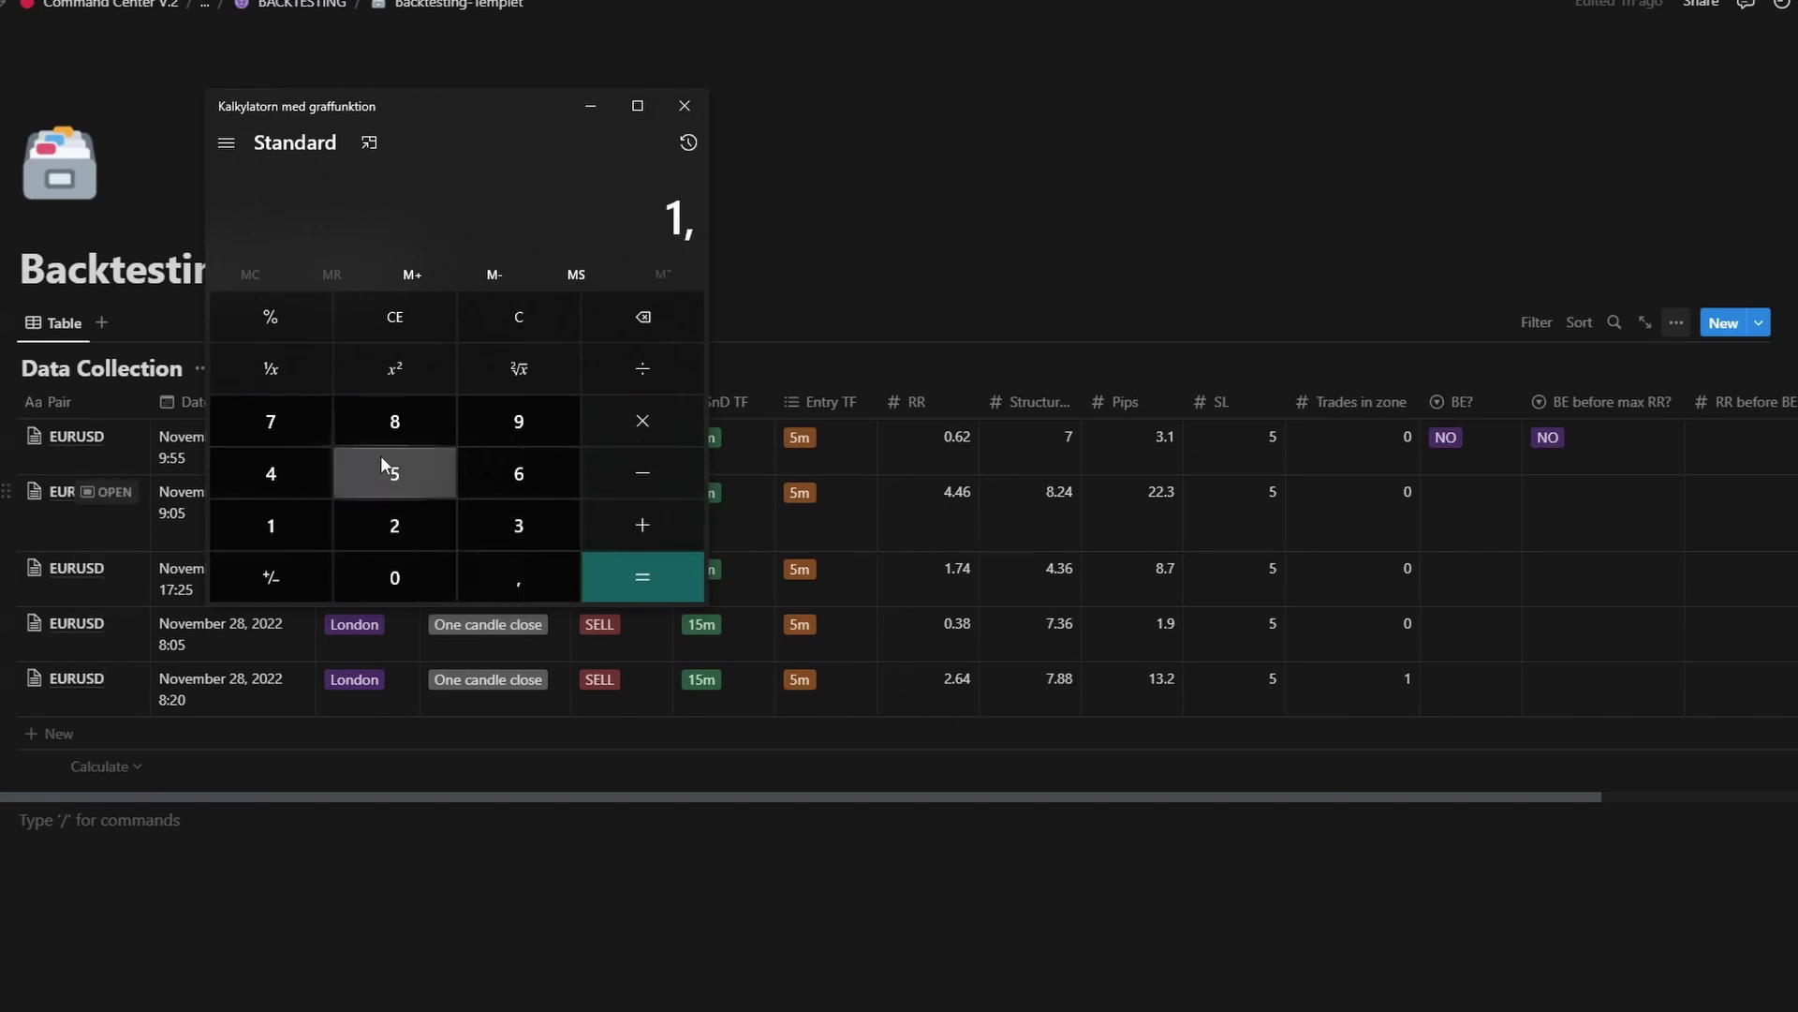
{"action": "left_click", "coordinate": [395, 473]}
{"action": "left_click", "coordinate": [643, 420]}
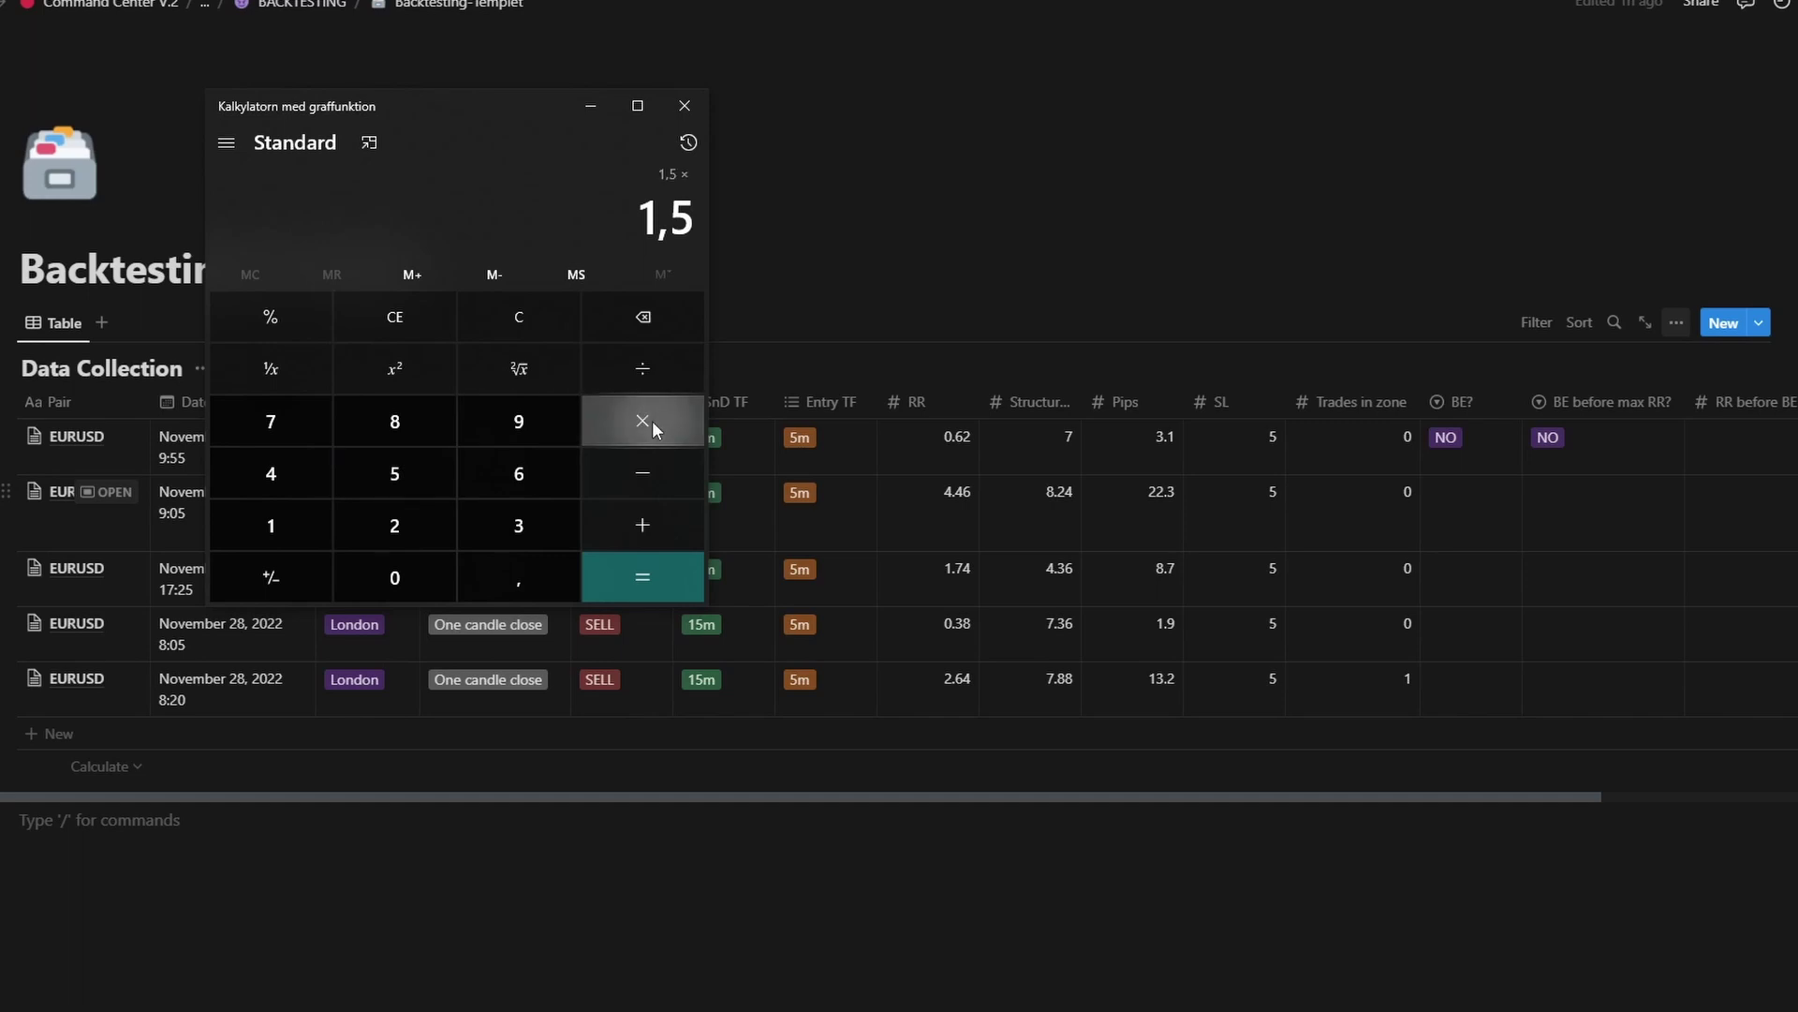
{"action": "left_click", "coordinate": [518, 526]}
{"action": "left_click", "coordinate": [602, 568]}
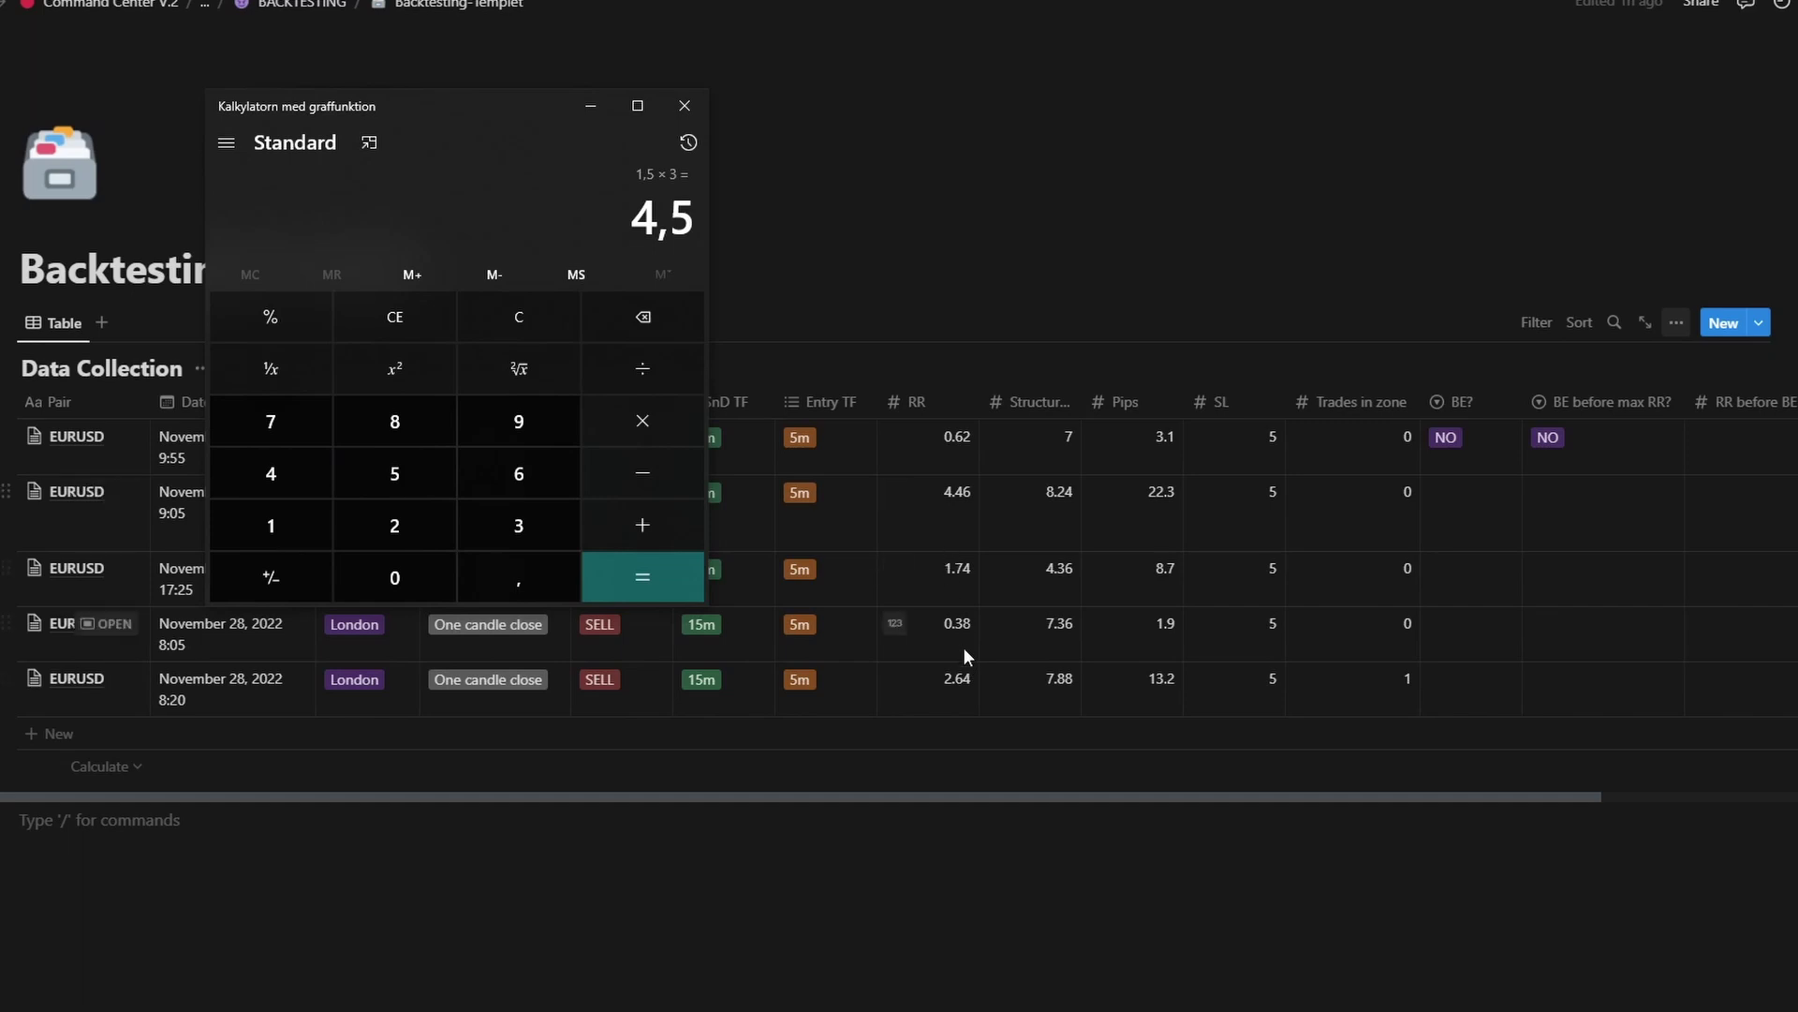
Step: Subtract 2 from the calculated product and minimize the calculator
{"action": "left_click", "coordinate": [649, 473]}
{"action": "left_click", "coordinate": [362, 529]}
{"action": "left_click", "coordinate": [643, 576]}
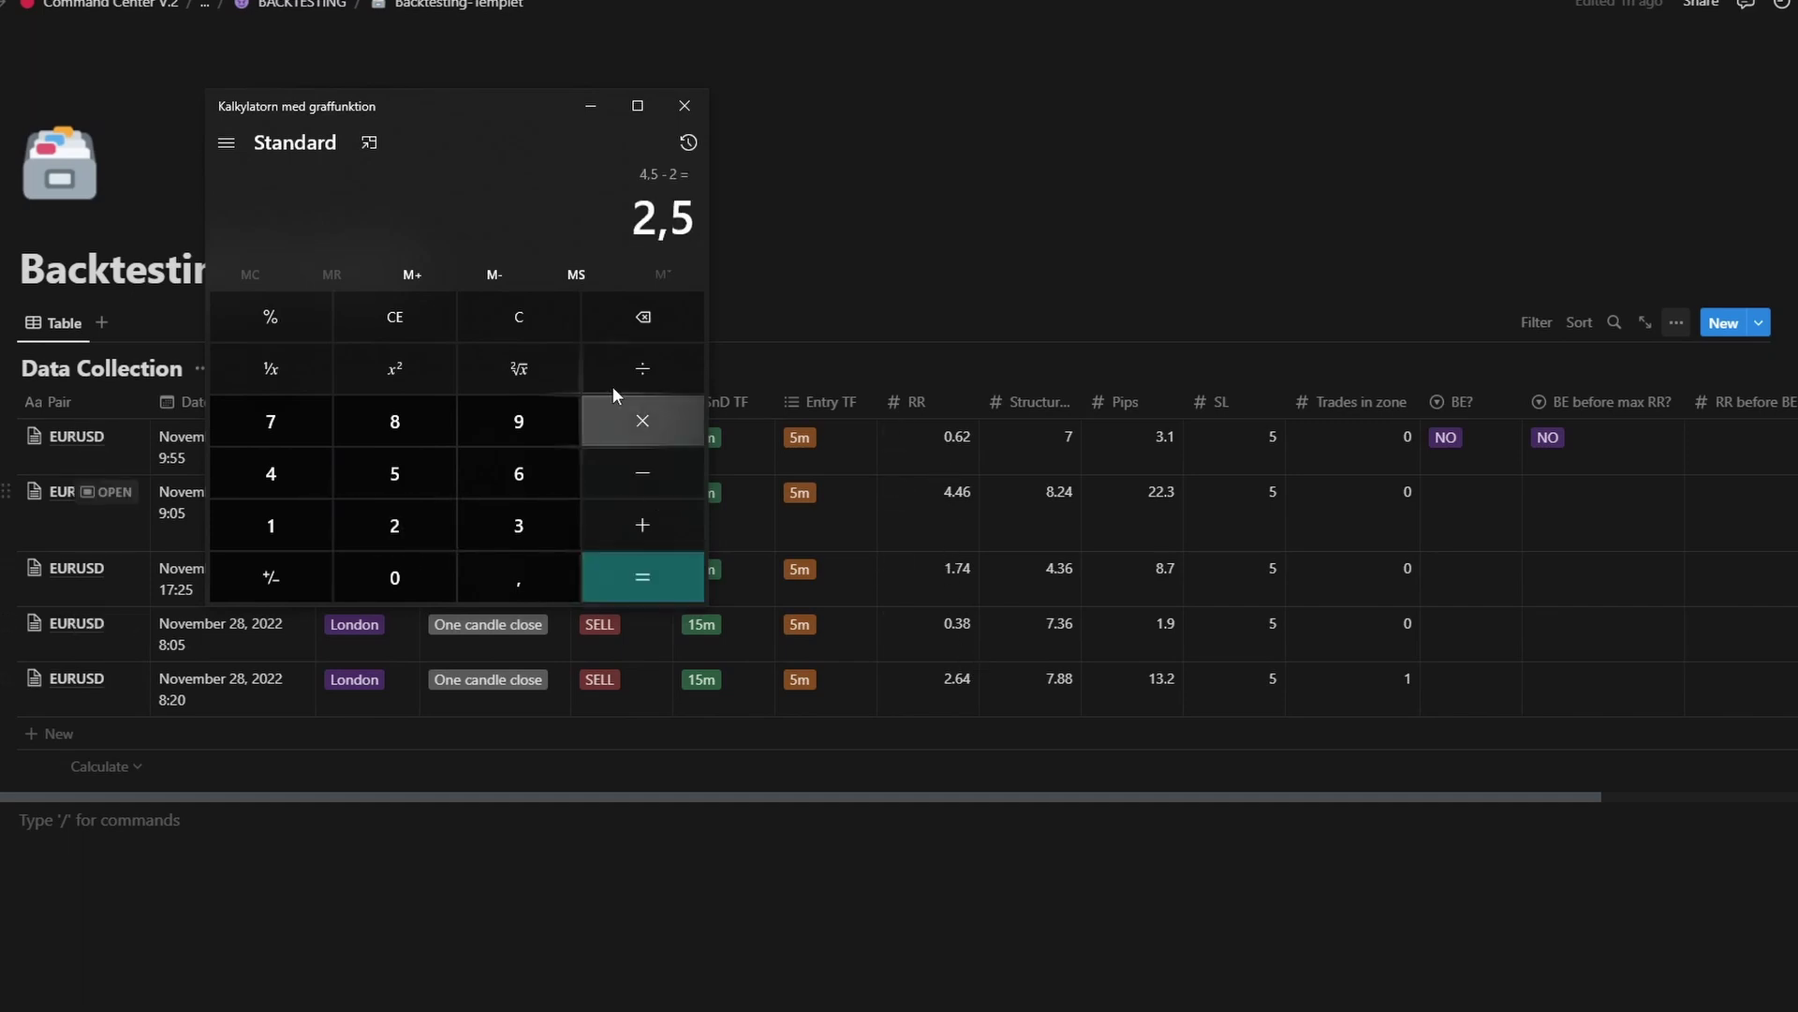
{"action": "left_click", "coordinate": [693, 217]}
{"action": "left_click", "coordinate": [591, 107]}
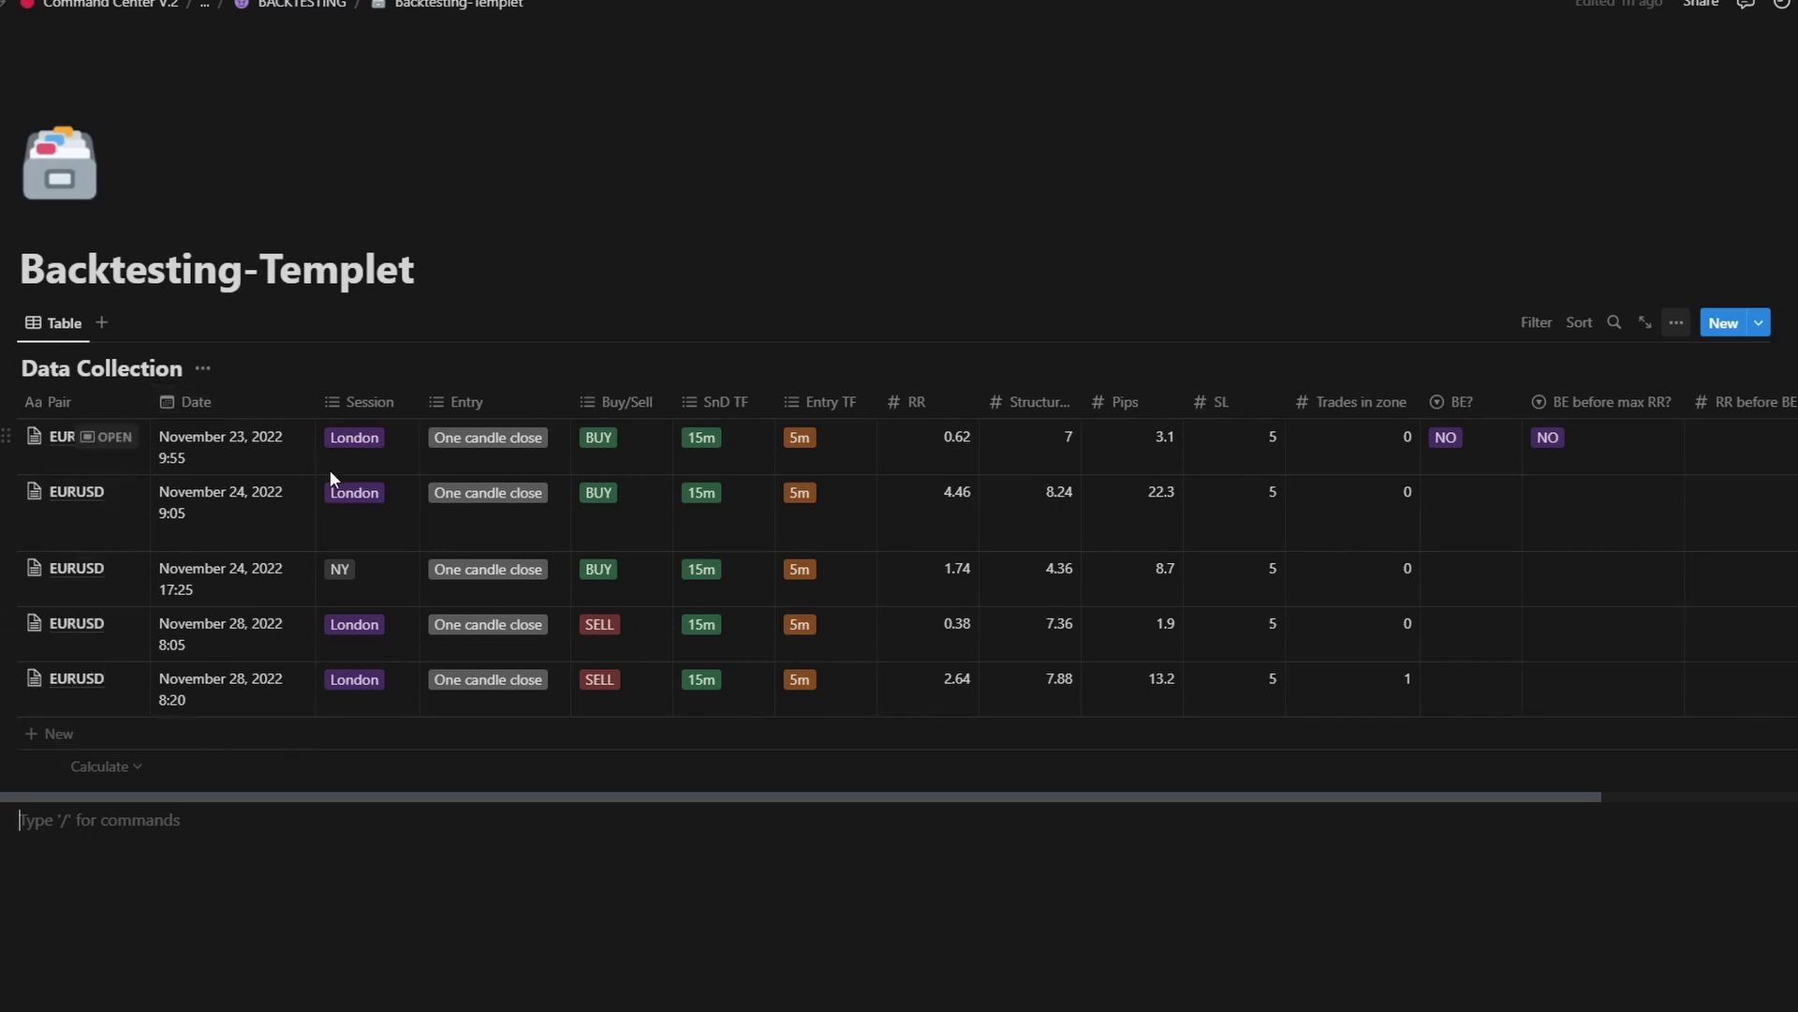
Step: Switch to TradingView and raise the 08:50 short position's target to the low of the 09:00 candle
{"action": "scroll", "coordinate": [268, 420], "scroll_direction": "down", "scroll_amount": 1}
{"action": "scroll", "coordinate": [342, 521], "scroll_direction": "up", "scroll_amount": 1}
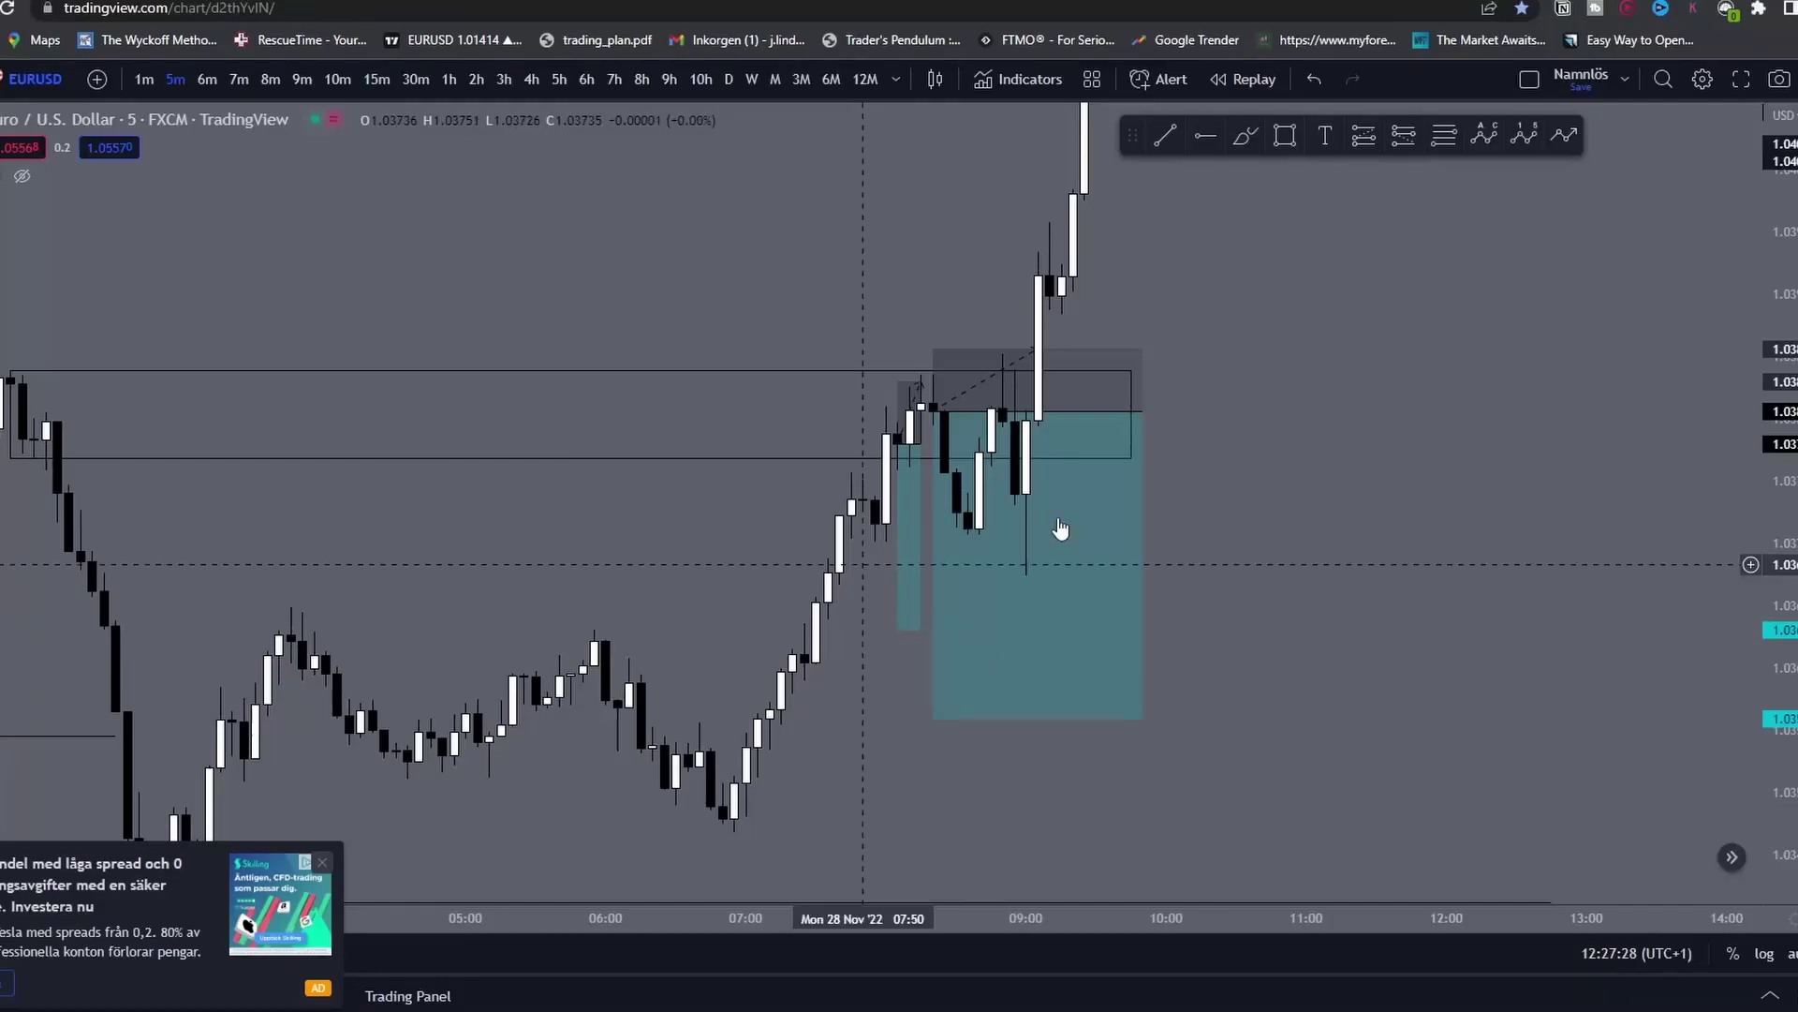
{"action": "left_click_drag", "start_coordinate": [1297, 478], "coordinate": [1321, 494]}
{"action": "scroll", "coordinate": [1050, 450], "scroll_direction": "up", "scroll_amount": 1}
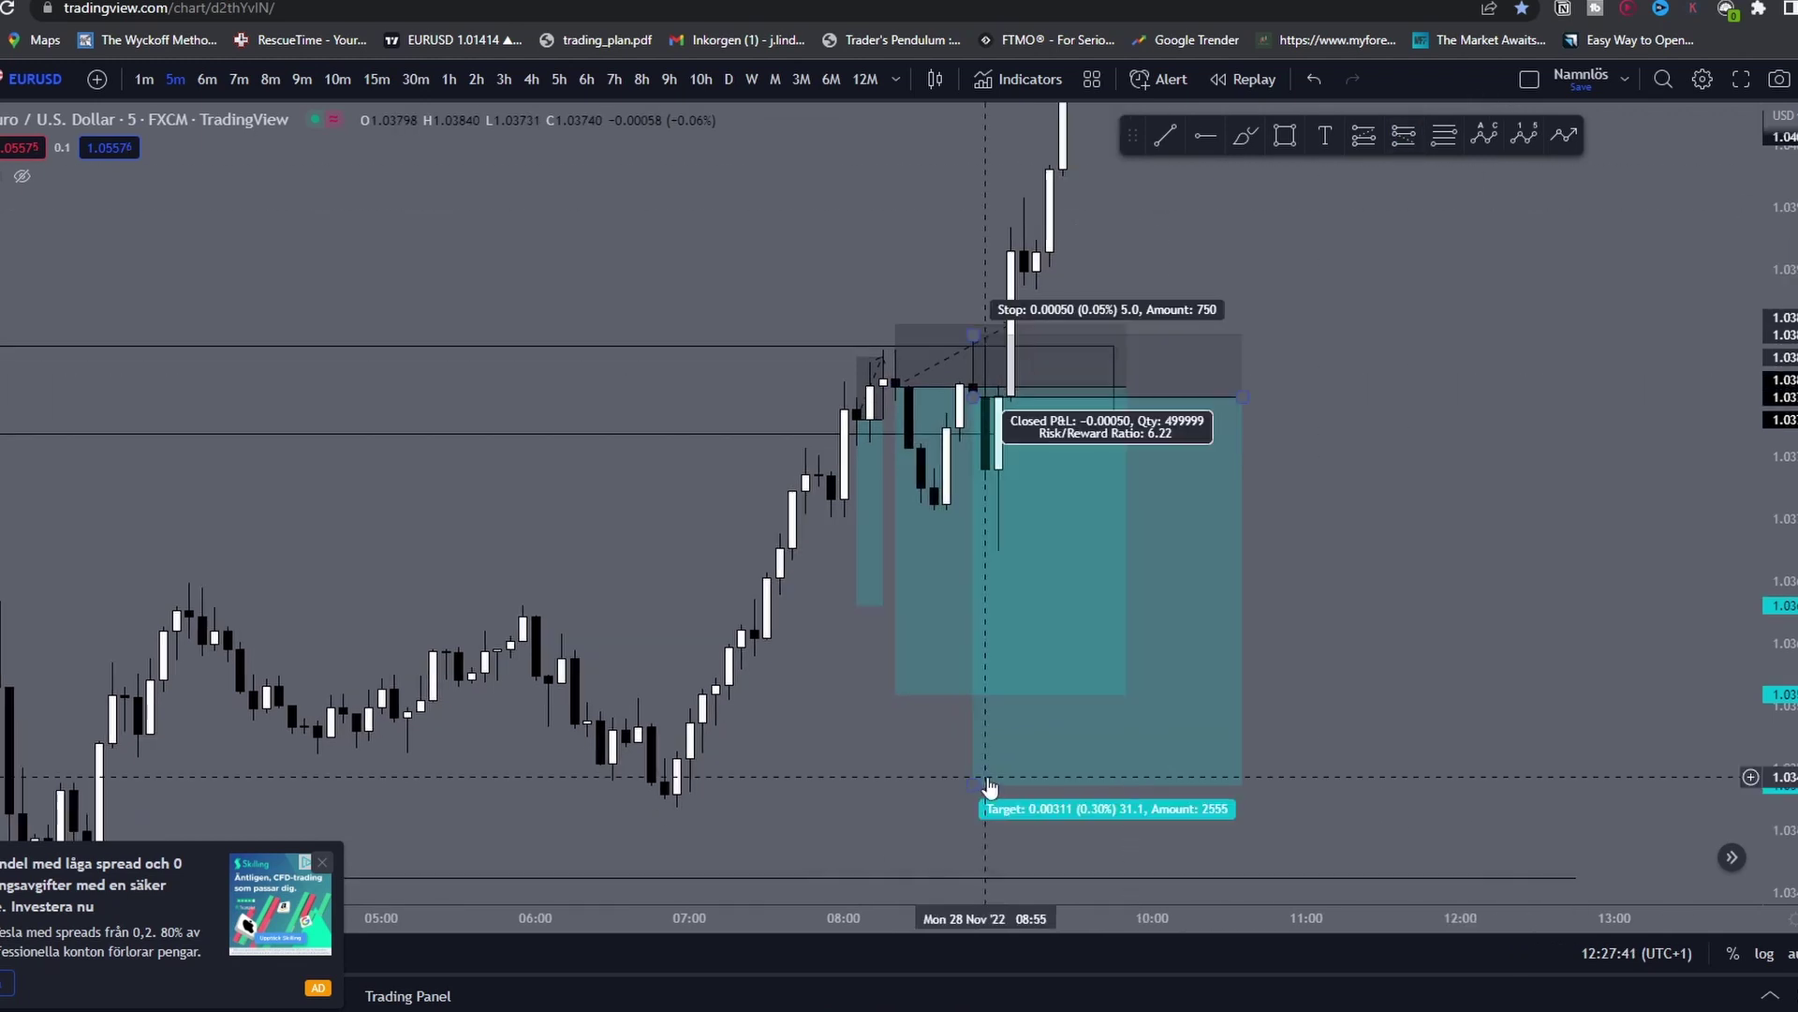
{"action": "left_click_drag", "start_coordinate": [984, 791], "coordinate": [998, 562]}
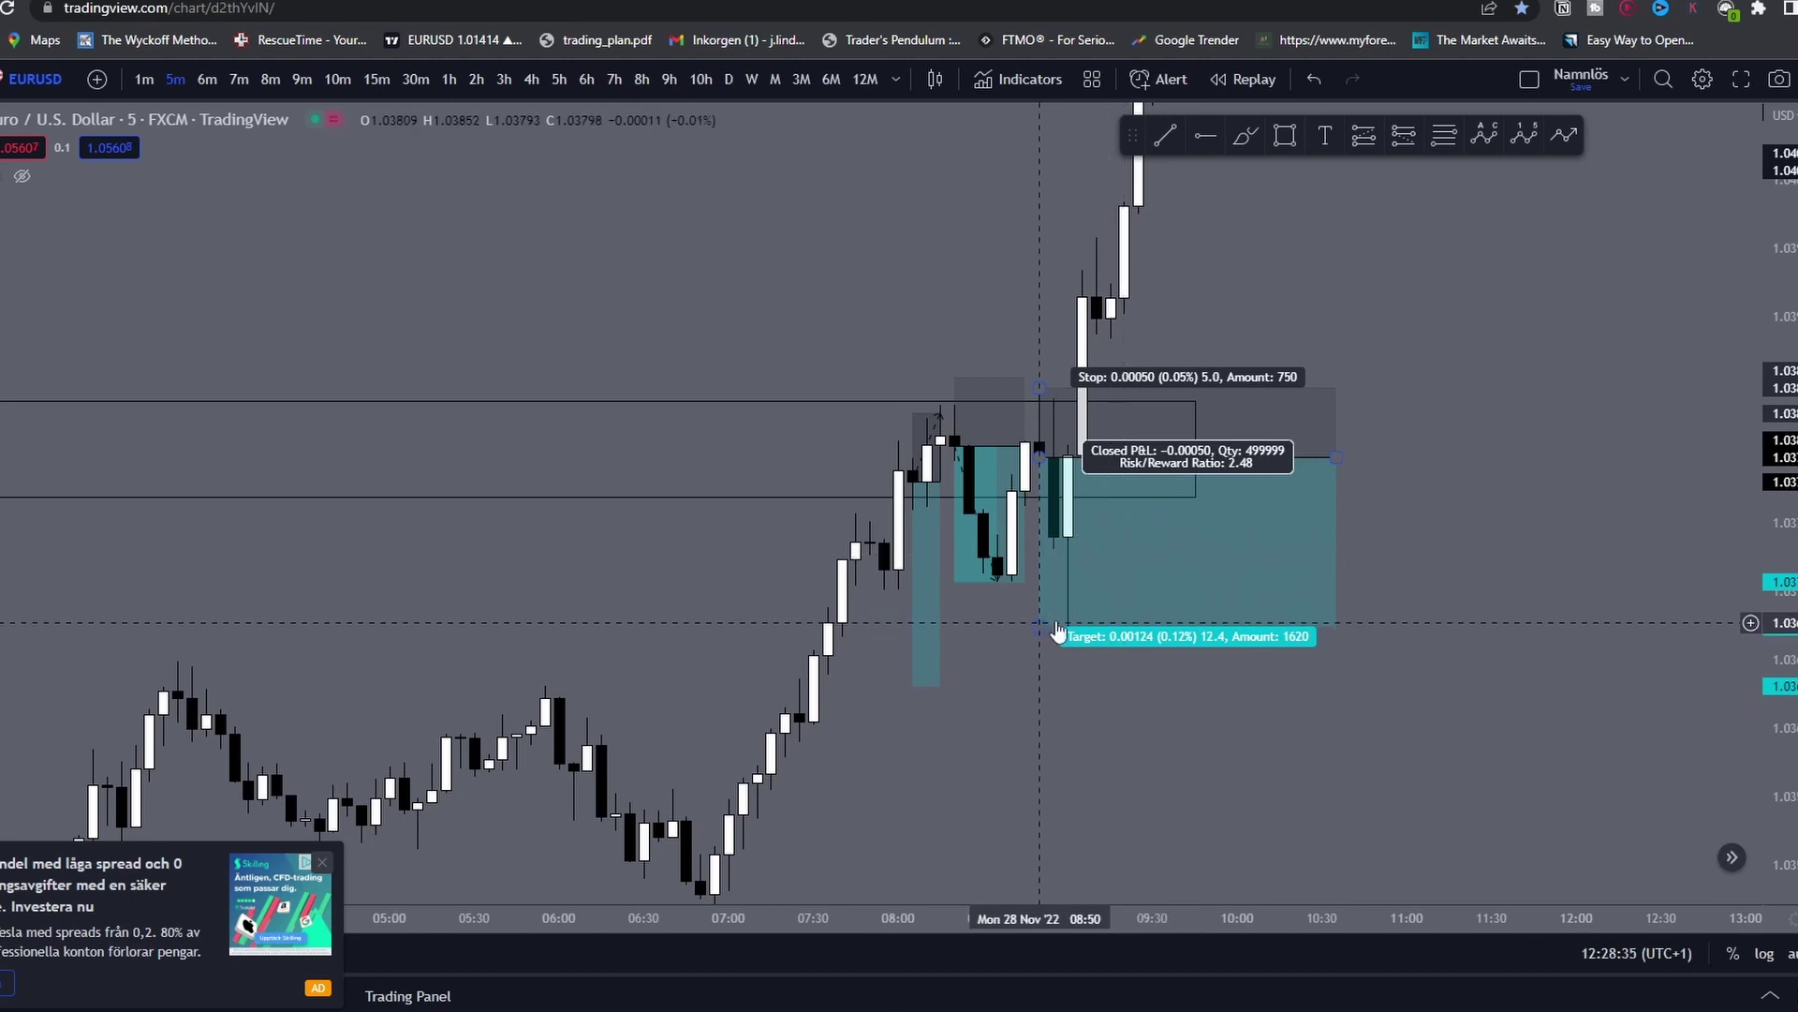
{"action": "left_click", "coordinate": [1204, 626]}
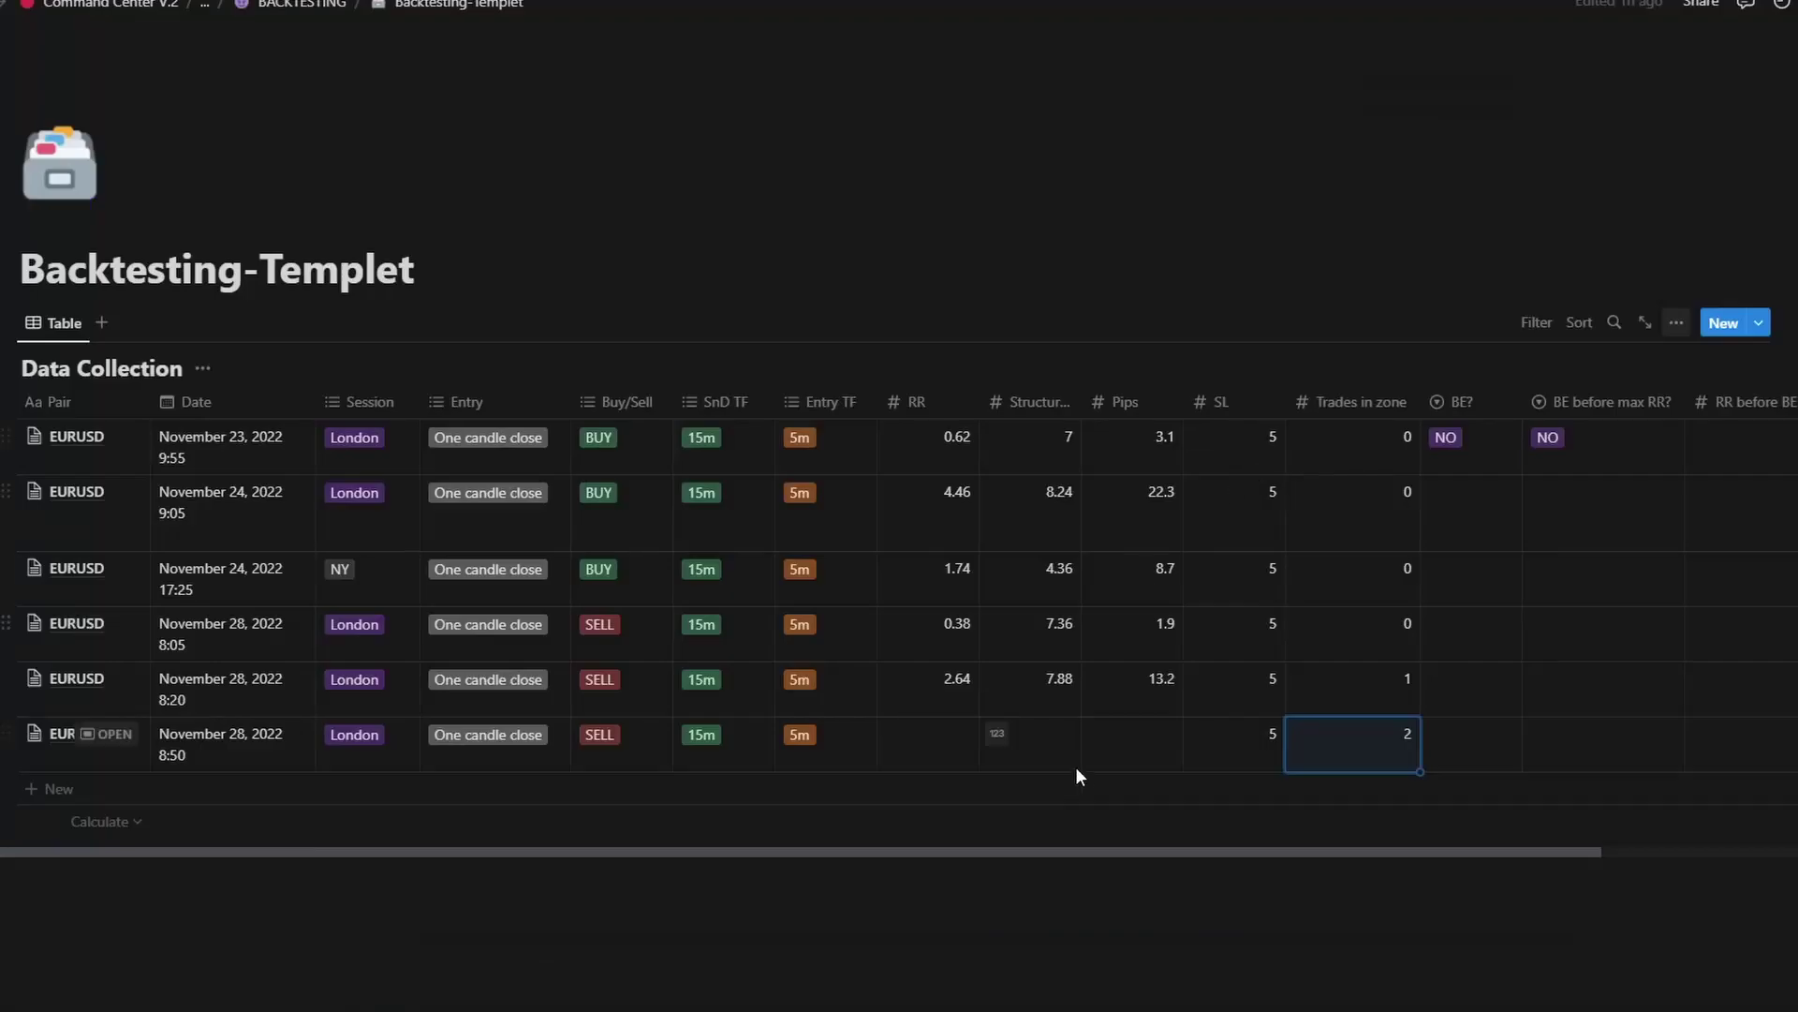
Step: Set the 8:50 trade's RR to 2.48 and its Pips to 12.4
{"action": "left_click", "coordinate": [918, 755]}
{"action": "type", "text": "2.4"}
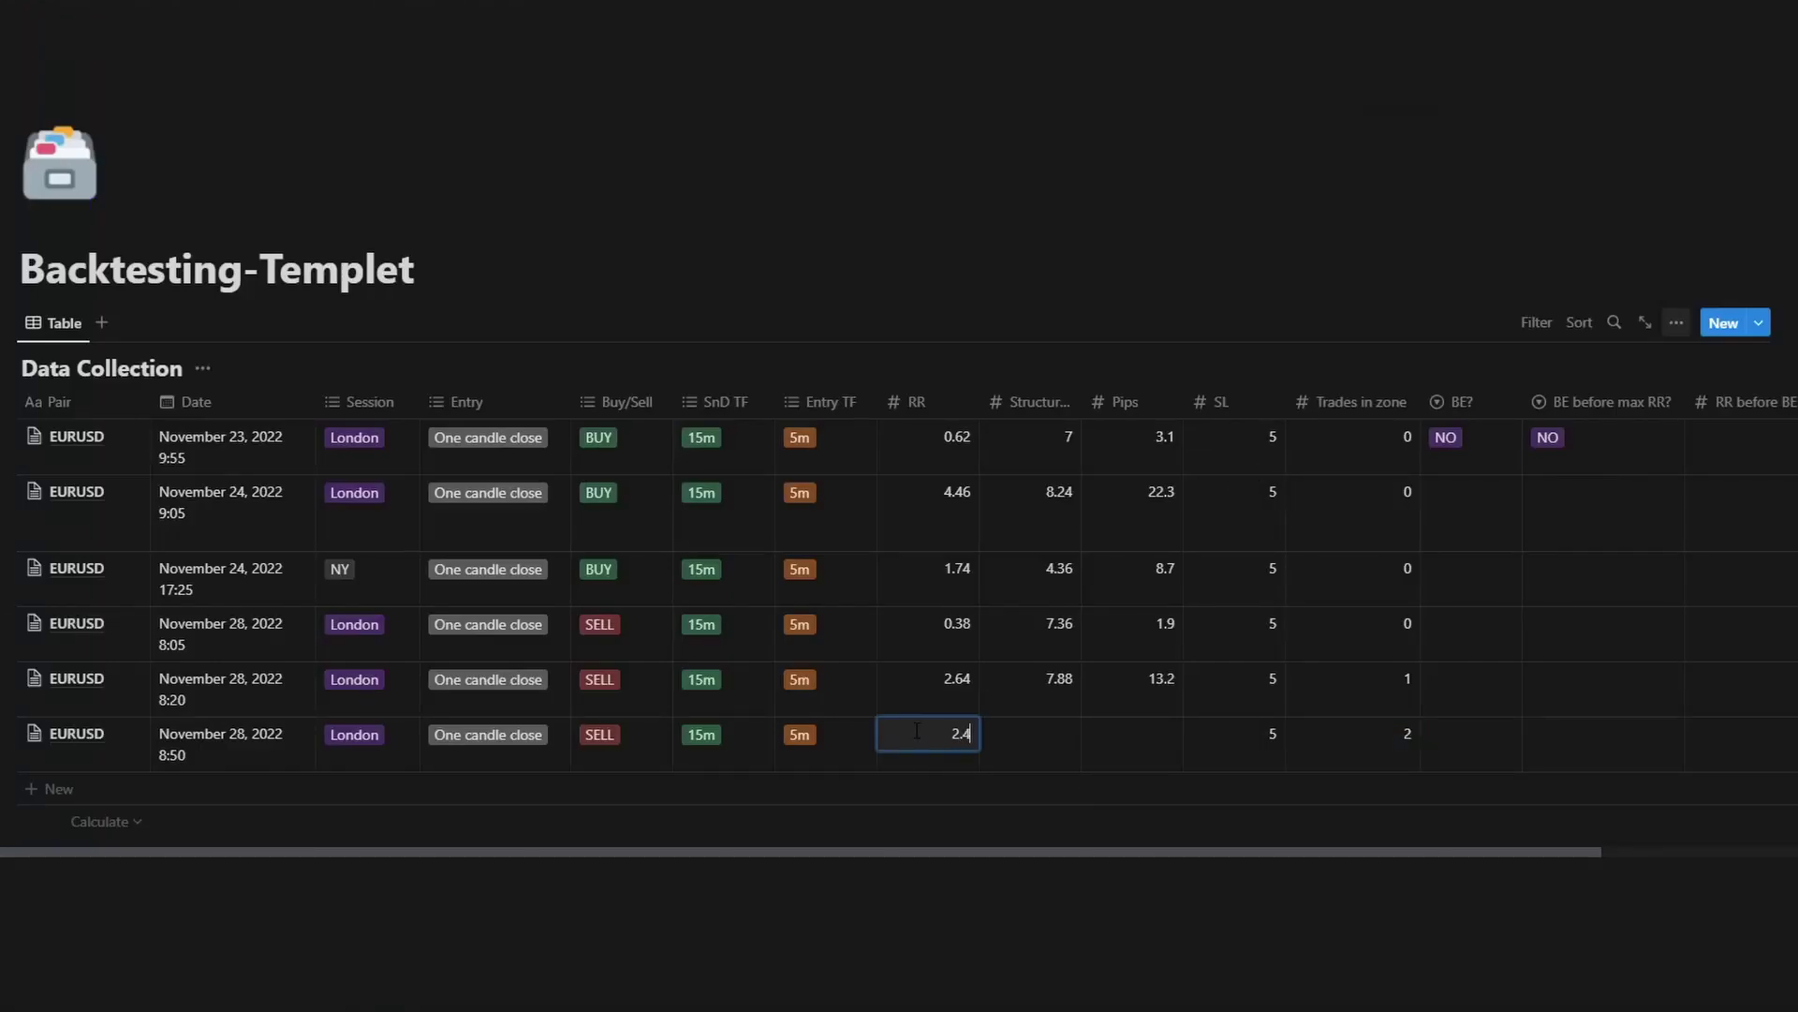
{"action": "type", "text": "8"}
{"action": "key", "text": "Tab"}
{"action": "key", "text": "Tab"}
{"action": "key", "text": "alt+Tab"}
{"action": "key", "text": "alt+Tab"}
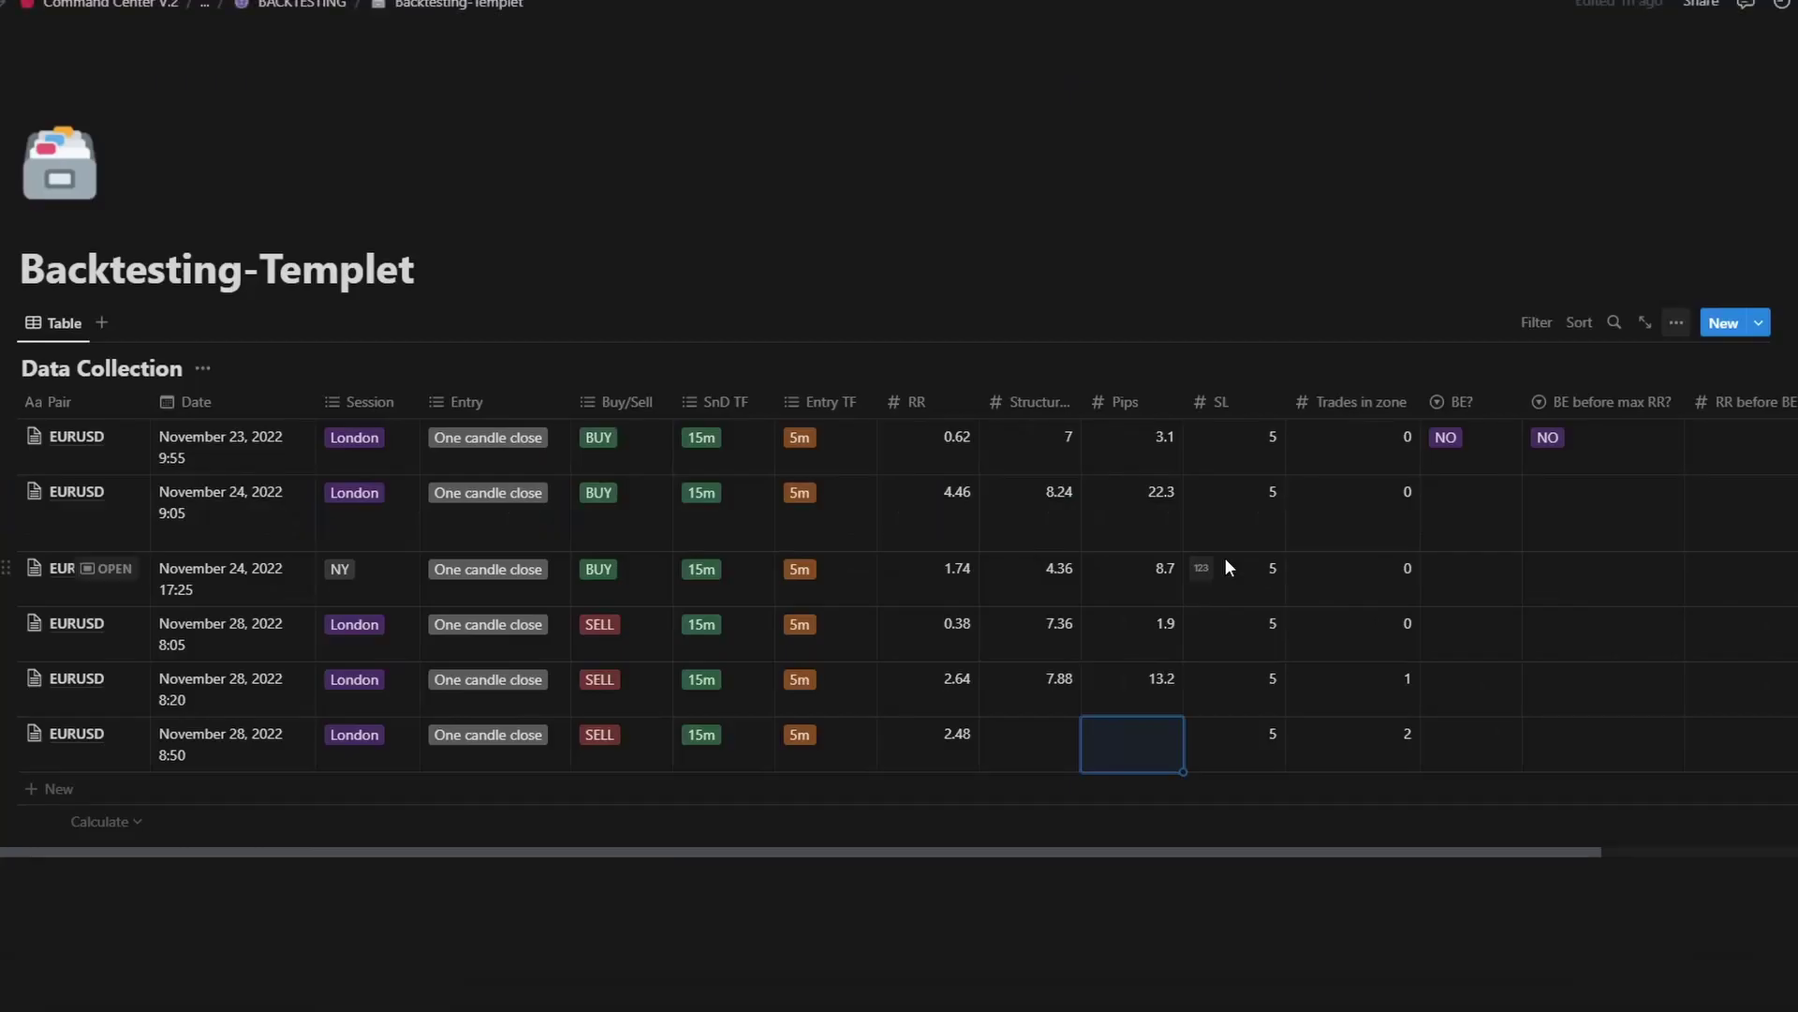
{"action": "type", "text": "12.4"}
Step: Switch to TradingView and extend the 08:50 short position's target down towards the structure low line near 03:00
{"action": "key", "text": "alt+Tab"}
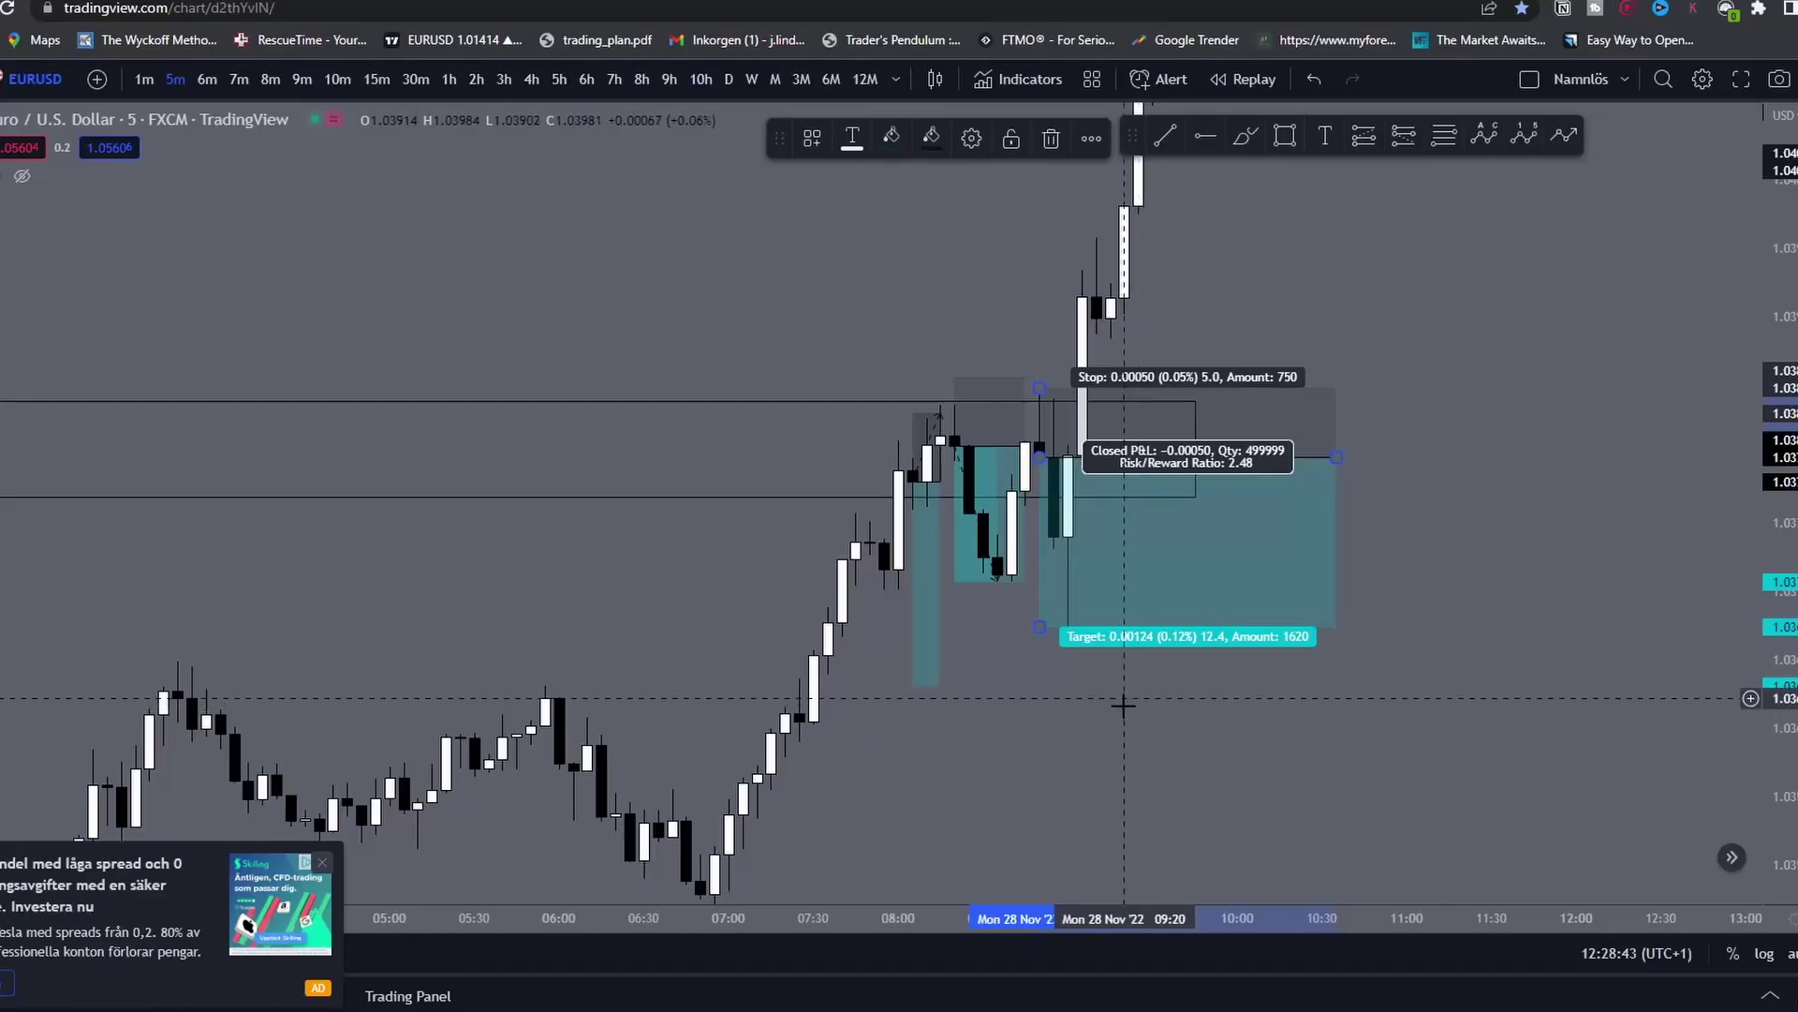
{"action": "left_click_drag", "start_coordinate": [1124, 705], "coordinate": [1161, 505]}
{"action": "scroll", "coordinate": [1158, 505], "scroll_direction": "down", "scroll_amount": 5}
{"action": "left_click_drag", "start_coordinate": [1114, 425], "coordinate": [531, 796]}
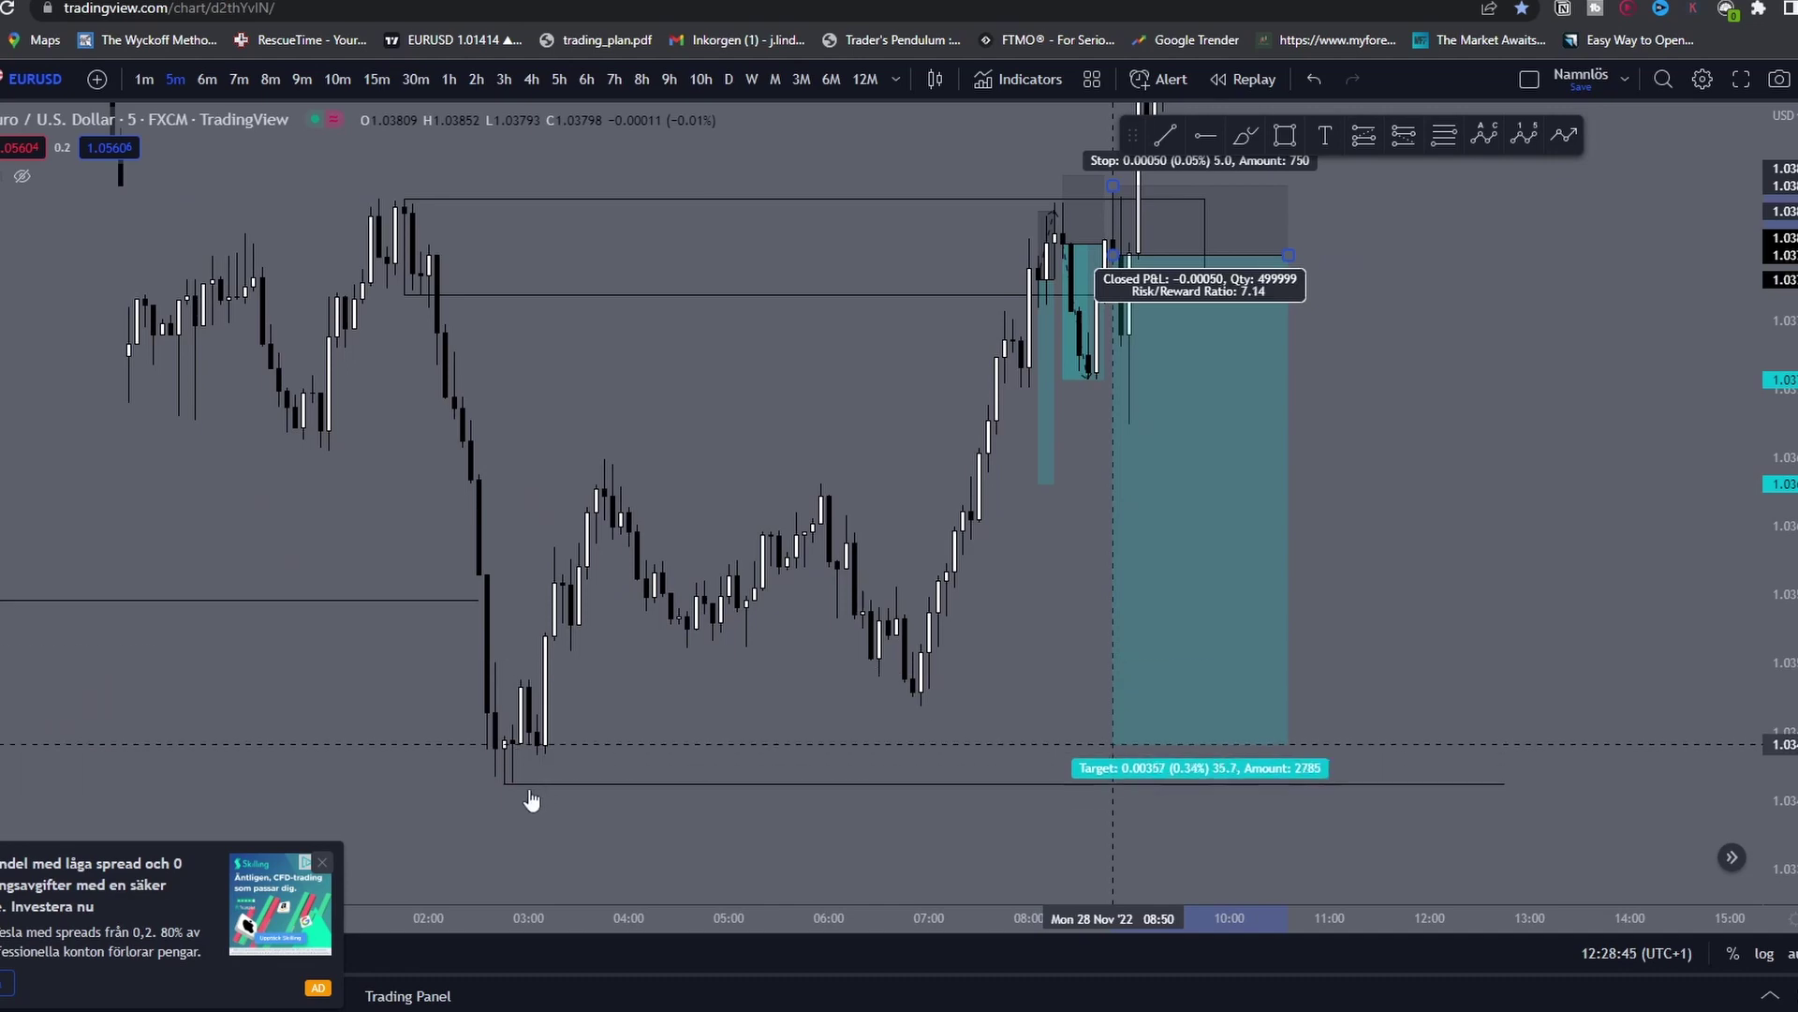
Step: Switch to Notion and set the 8:50 trade's Structure RR to 7.14
{"action": "key", "text": "alt+Tab"}
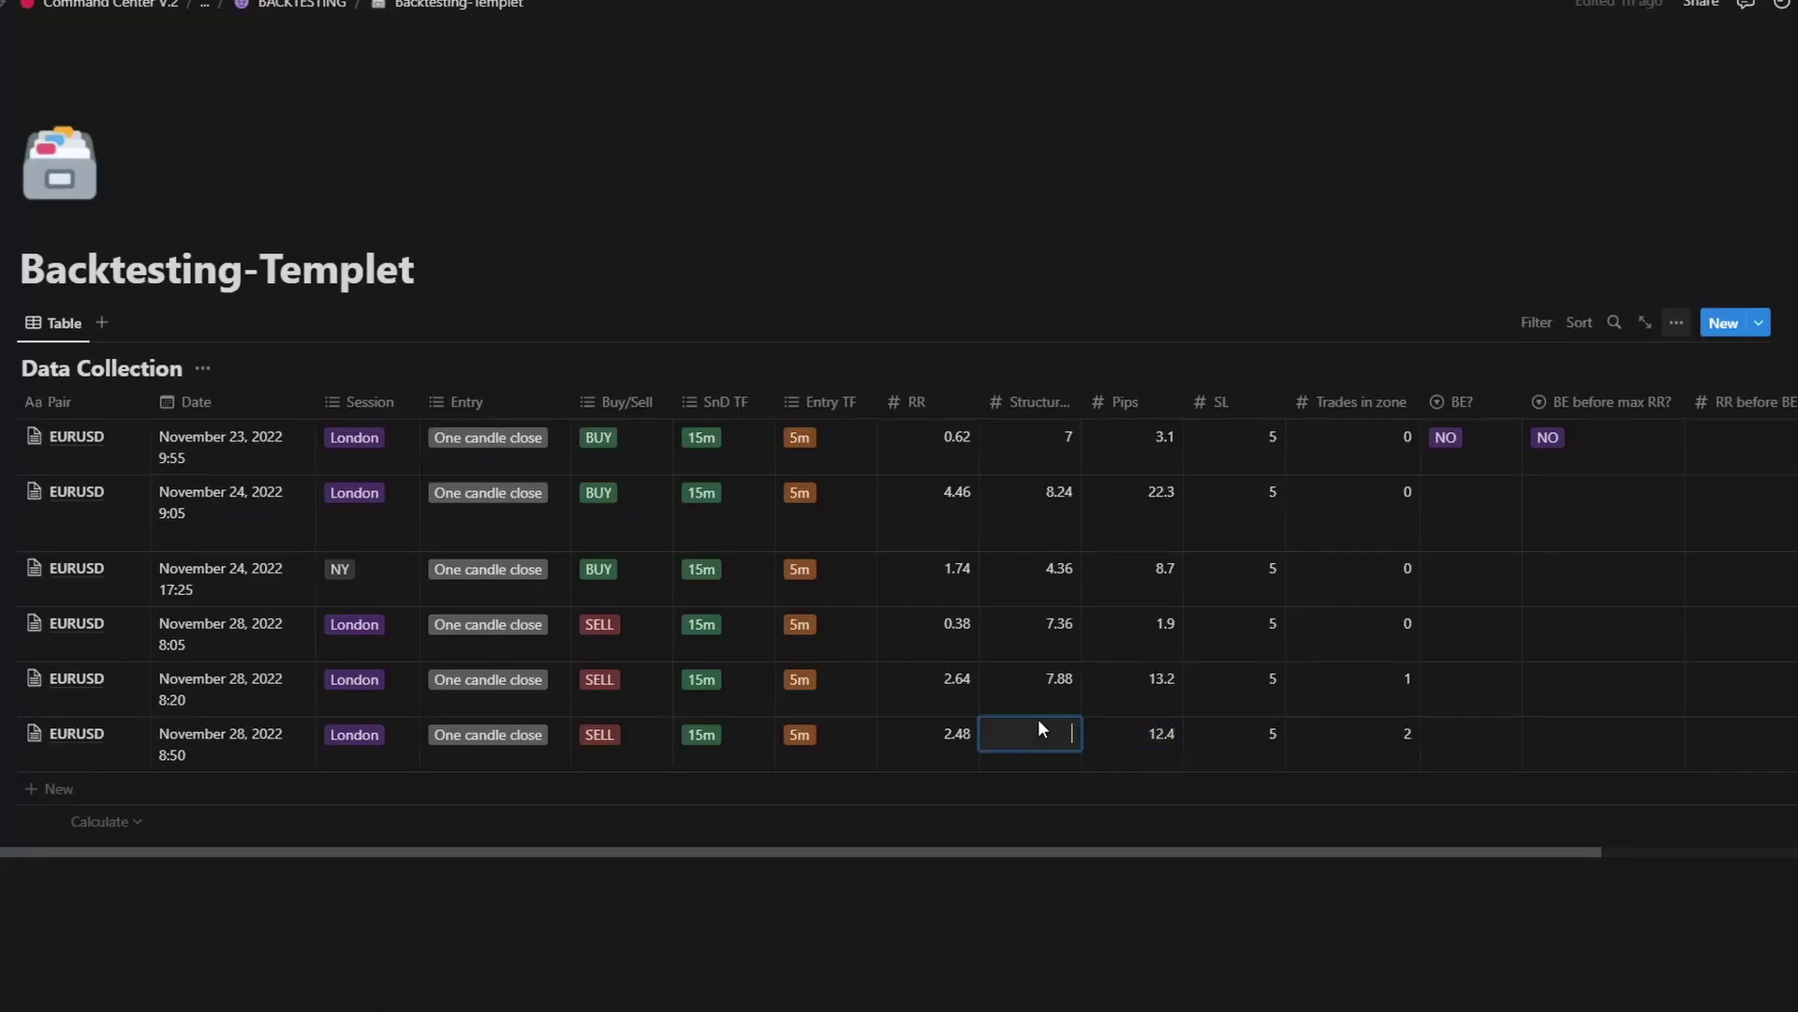
{"action": "type", "text": "7.14"}
Step: Switch to TradingView and move the latest short position one candle later, keeping its entry level
{"action": "key", "text": "alt+Tab"}
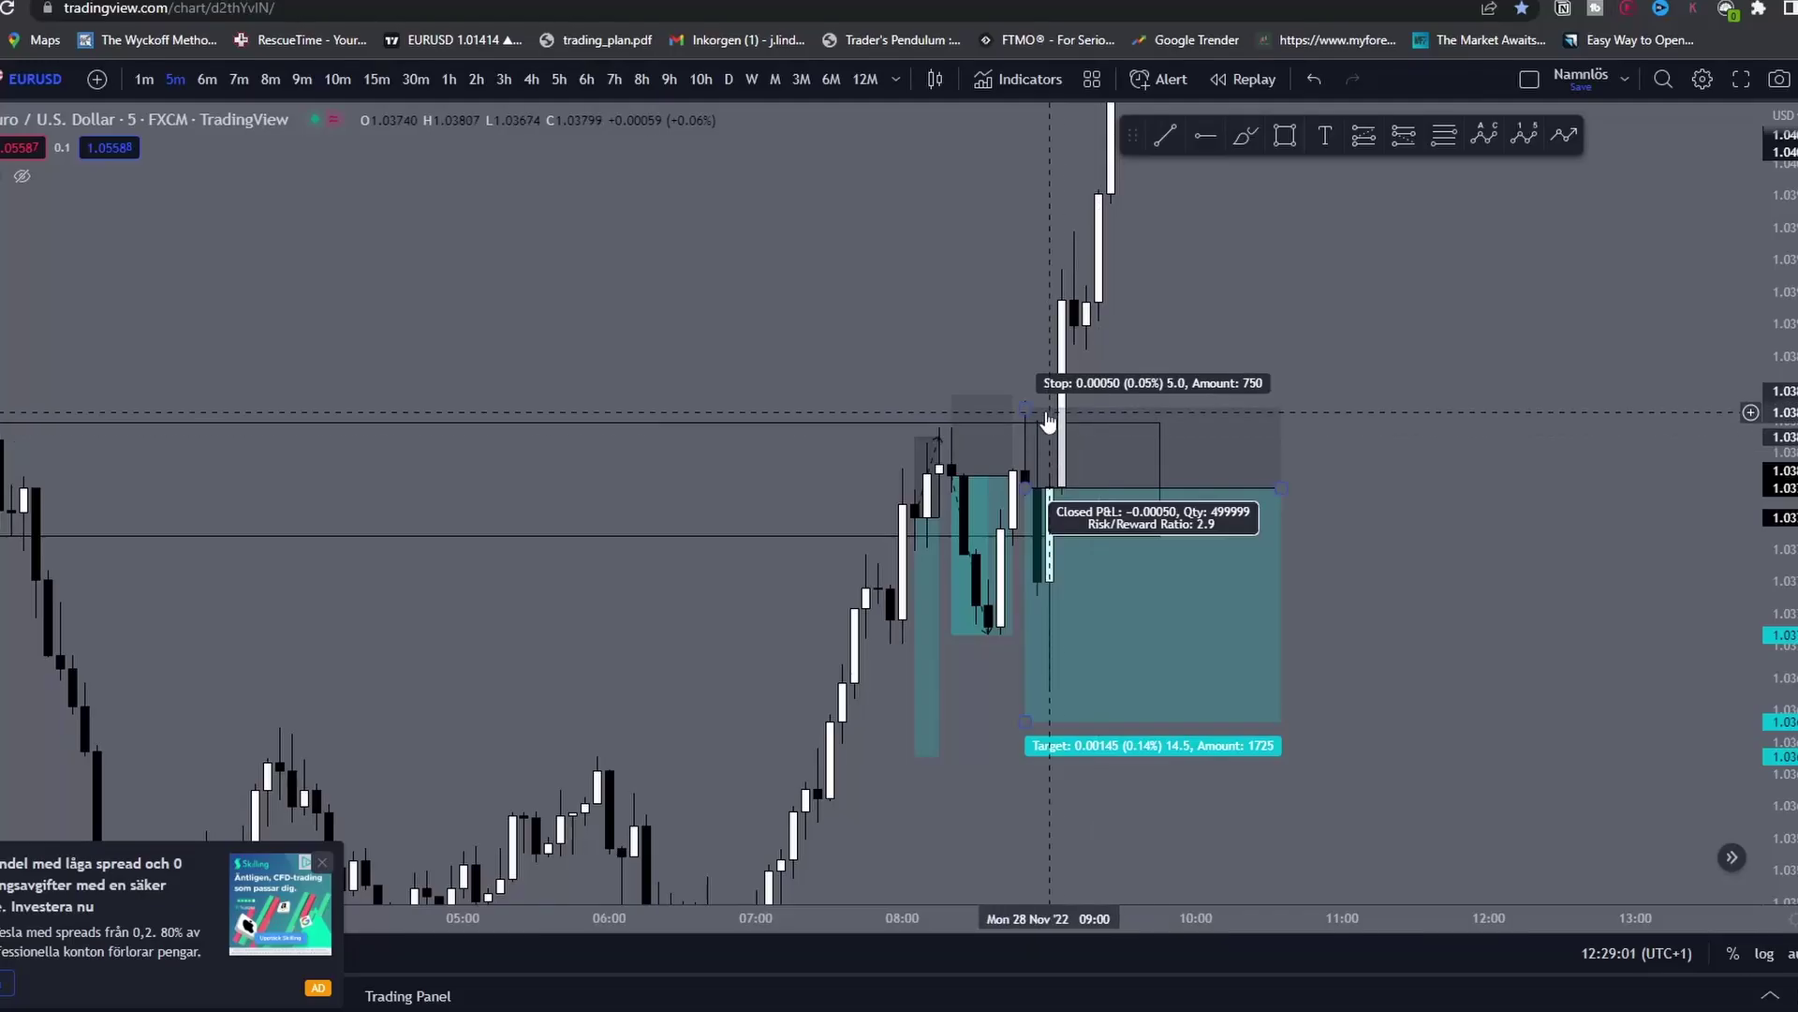
{"action": "left_click_drag", "start_coordinate": [1036, 491], "coordinate": [1066, 489]}
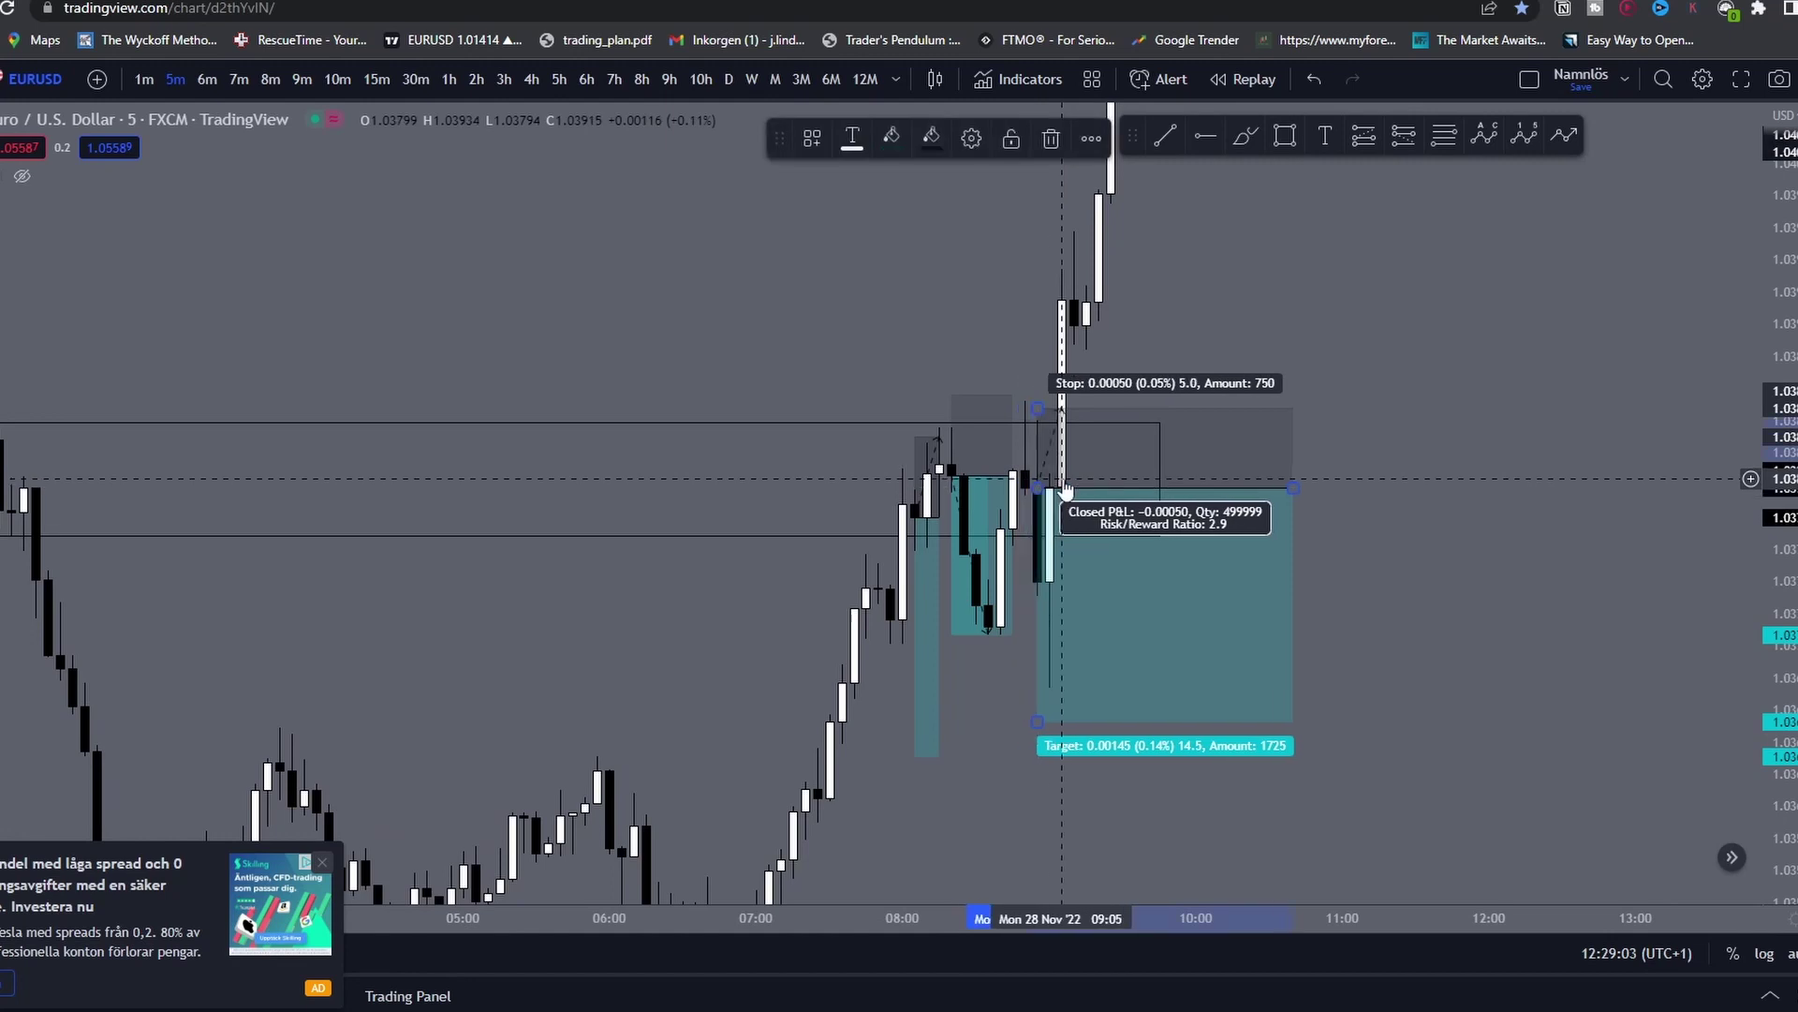
{"action": "left_click", "coordinate": [1319, 534]}
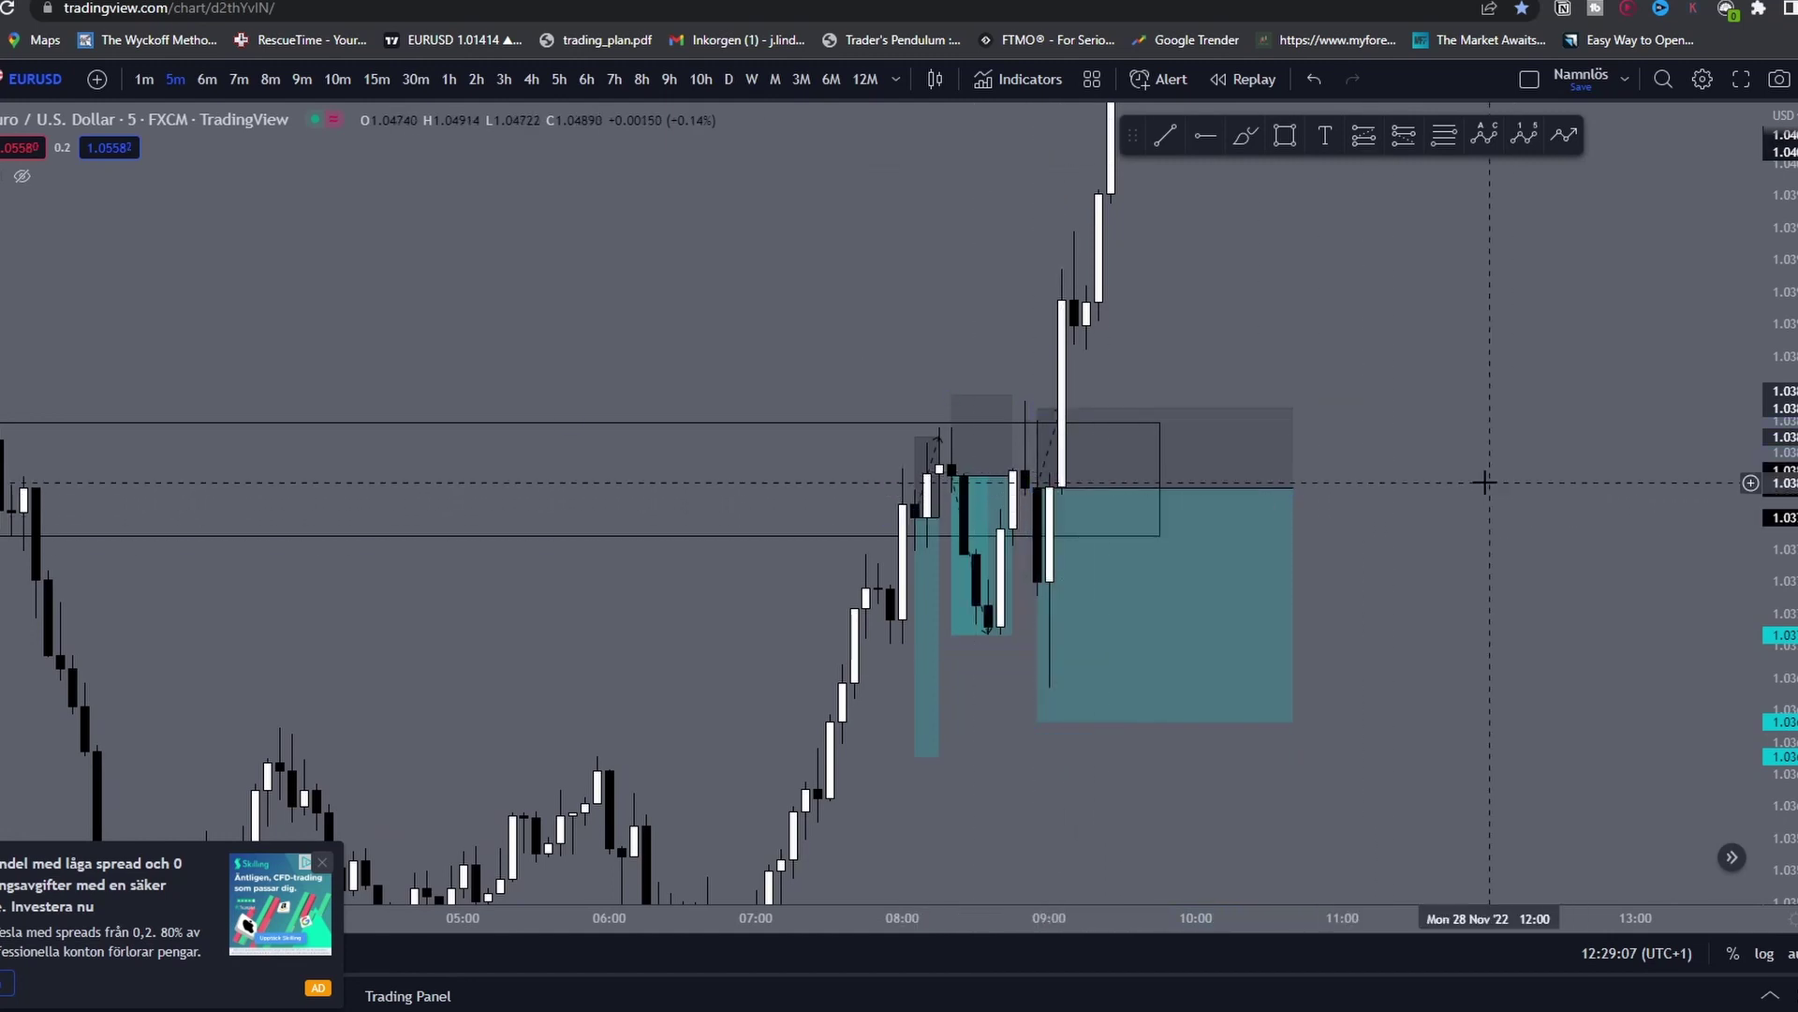
Step: Measure the price distance from the supply zone's upper edge to the latest short position's stop level
{"action": "left_click", "coordinate": [1442, 420], "text": "shift"}
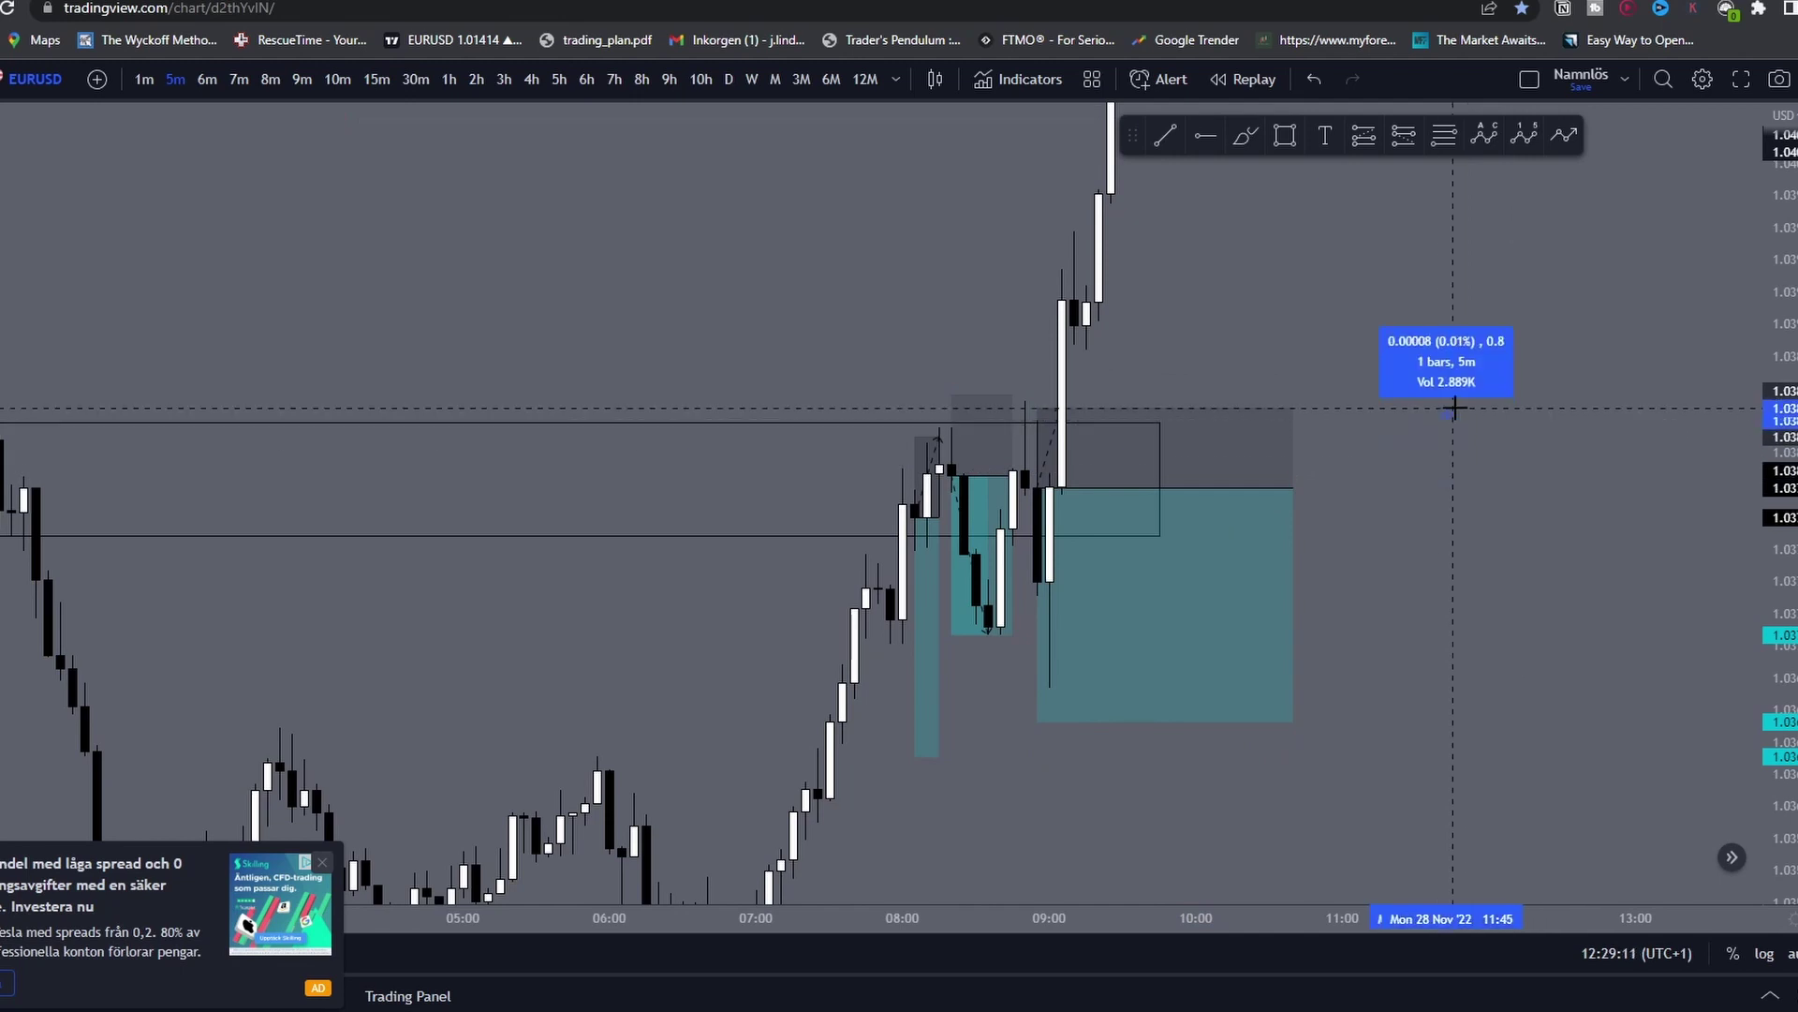
{"action": "left_click", "coordinate": [1455, 407]}
{"action": "left_click_drag", "start_coordinate": [1779, 503], "coordinate": [1780, 454]}
{"action": "left_click_drag", "start_coordinate": [1403, 486], "coordinate": [1409, 478]}
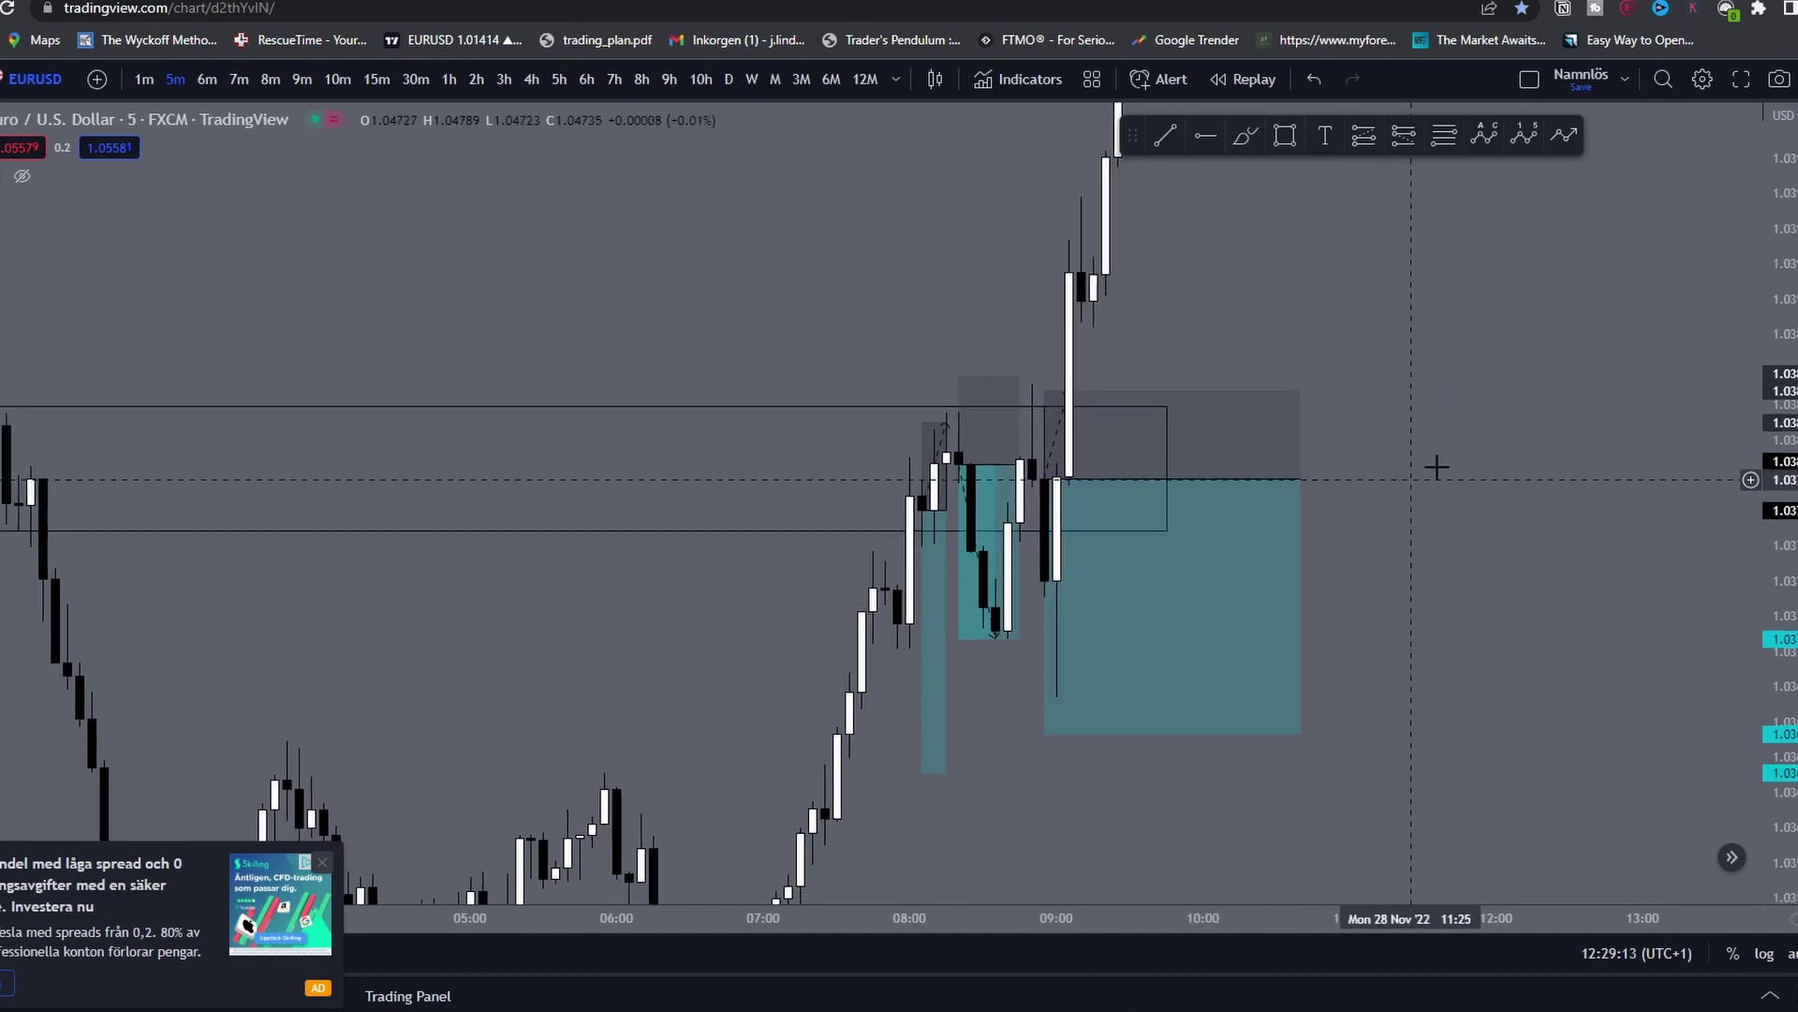
Step: Set the latest short position's target to the low of the 09:00 candle, at 12.4 pips
{"action": "mouse_move", "coordinate": [1749, 289]}
{"action": "left_mouse_down"}
{"action": "mouse_move", "coordinate": [1574, 530]}
{"action": "mouse_move", "coordinate": [1757, 251]}
{"action": "left_mouse_up"}
{"action": "scroll", "coordinate": [1397, 587], "scroll_direction": "down", "scroll_amount": 4}
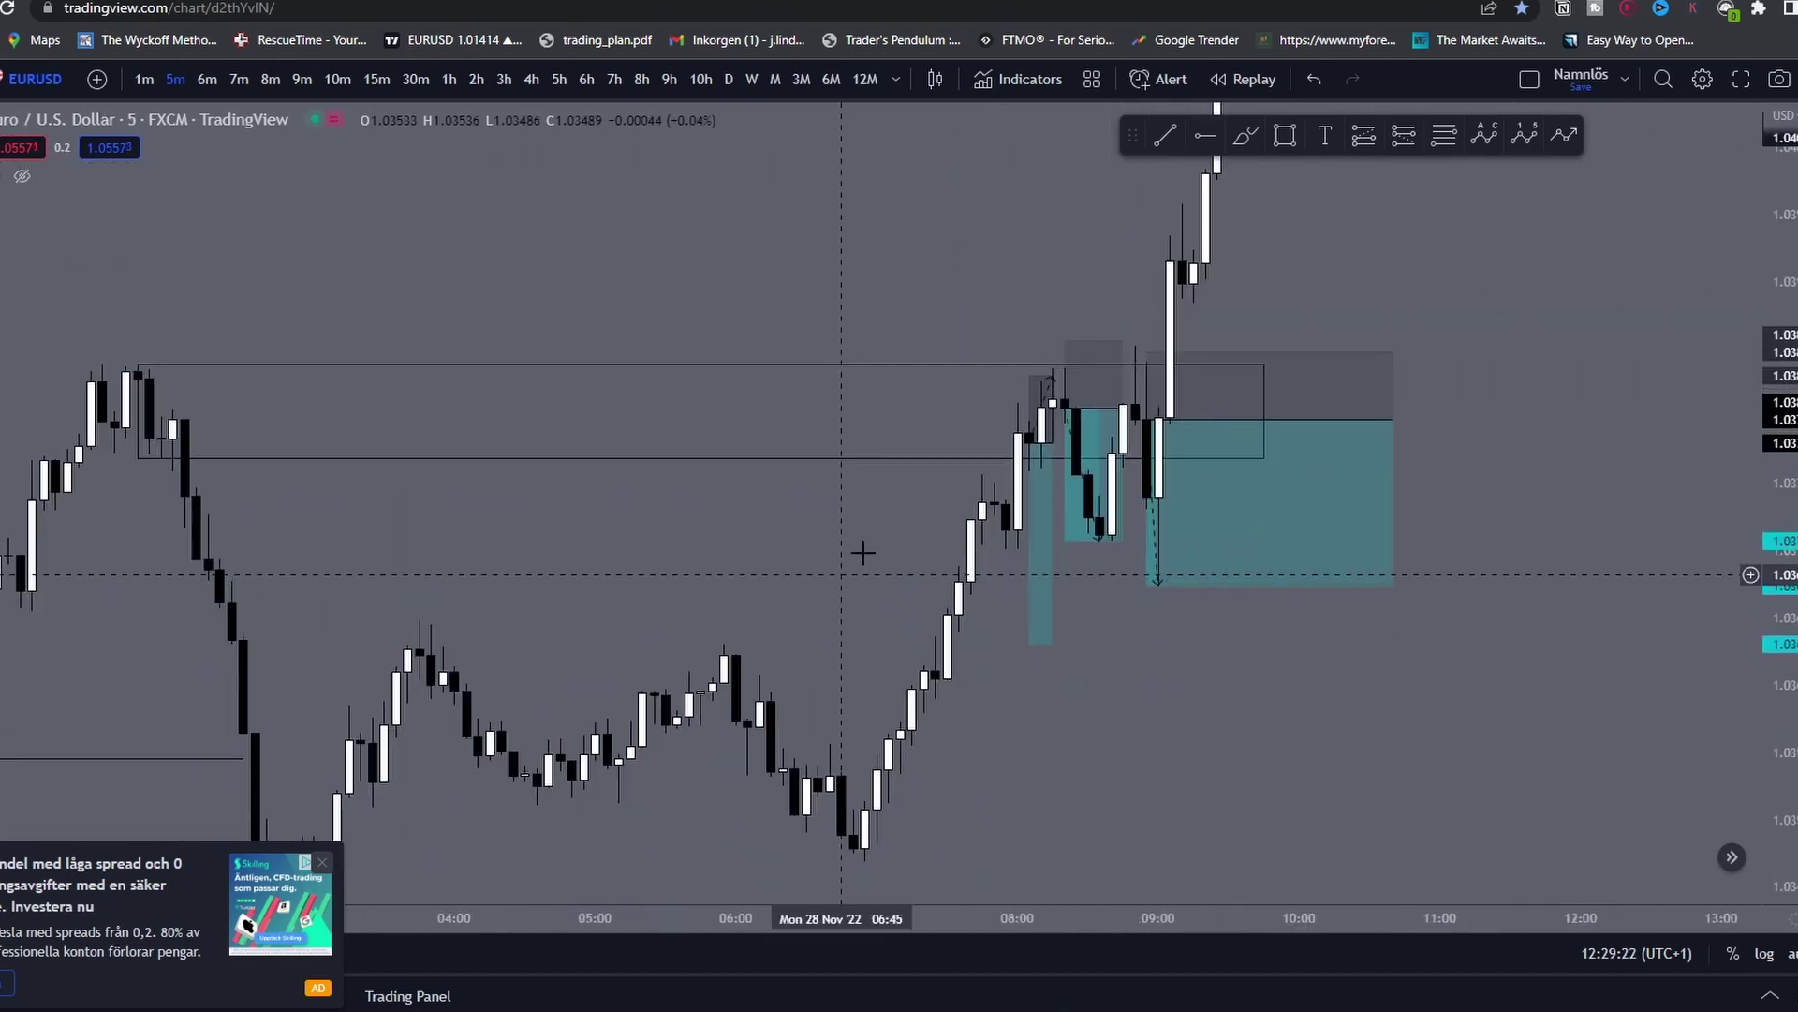
{"action": "scroll", "coordinate": [835, 472], "scroll_direction": "down", "scroll_amount": 6}
{"action": "scroll", "coordinate": [991, 524], "scroll_direction": "up", "scroll_amount": 3}
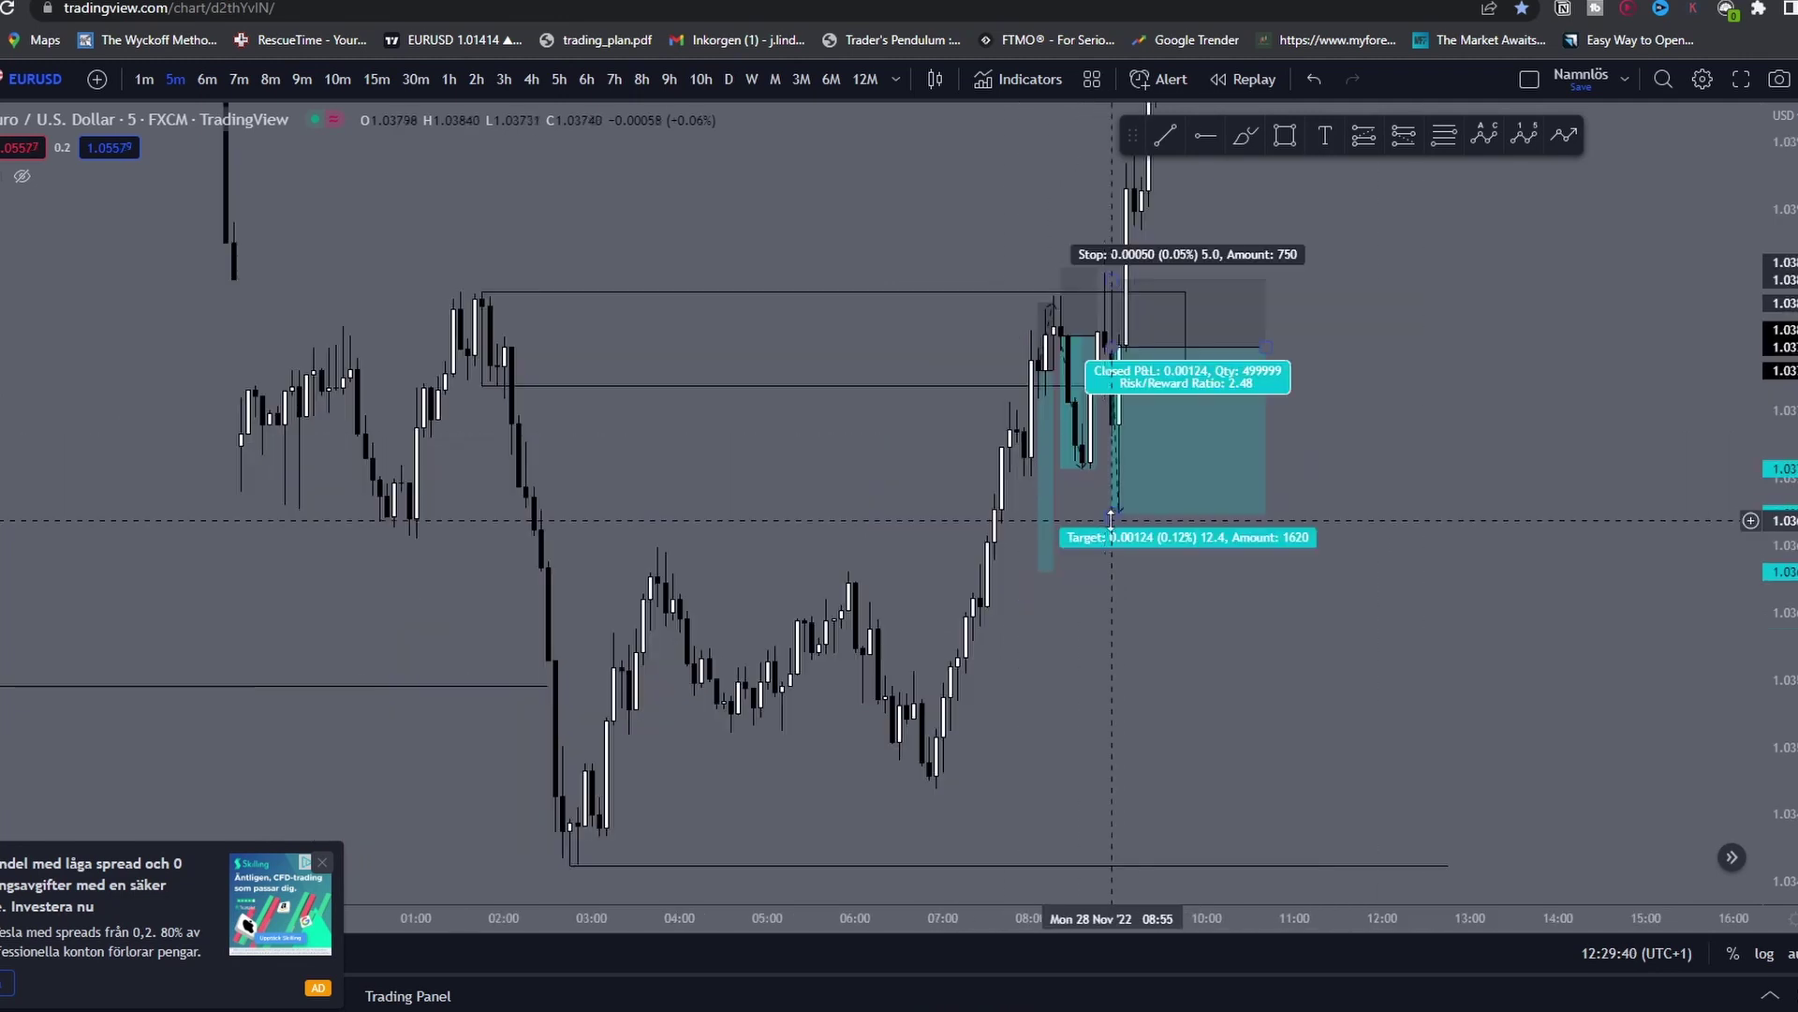
{"action": "left_click_drag", "start_coordinate": [1112, 514], "coordinate": [1141, 689]}
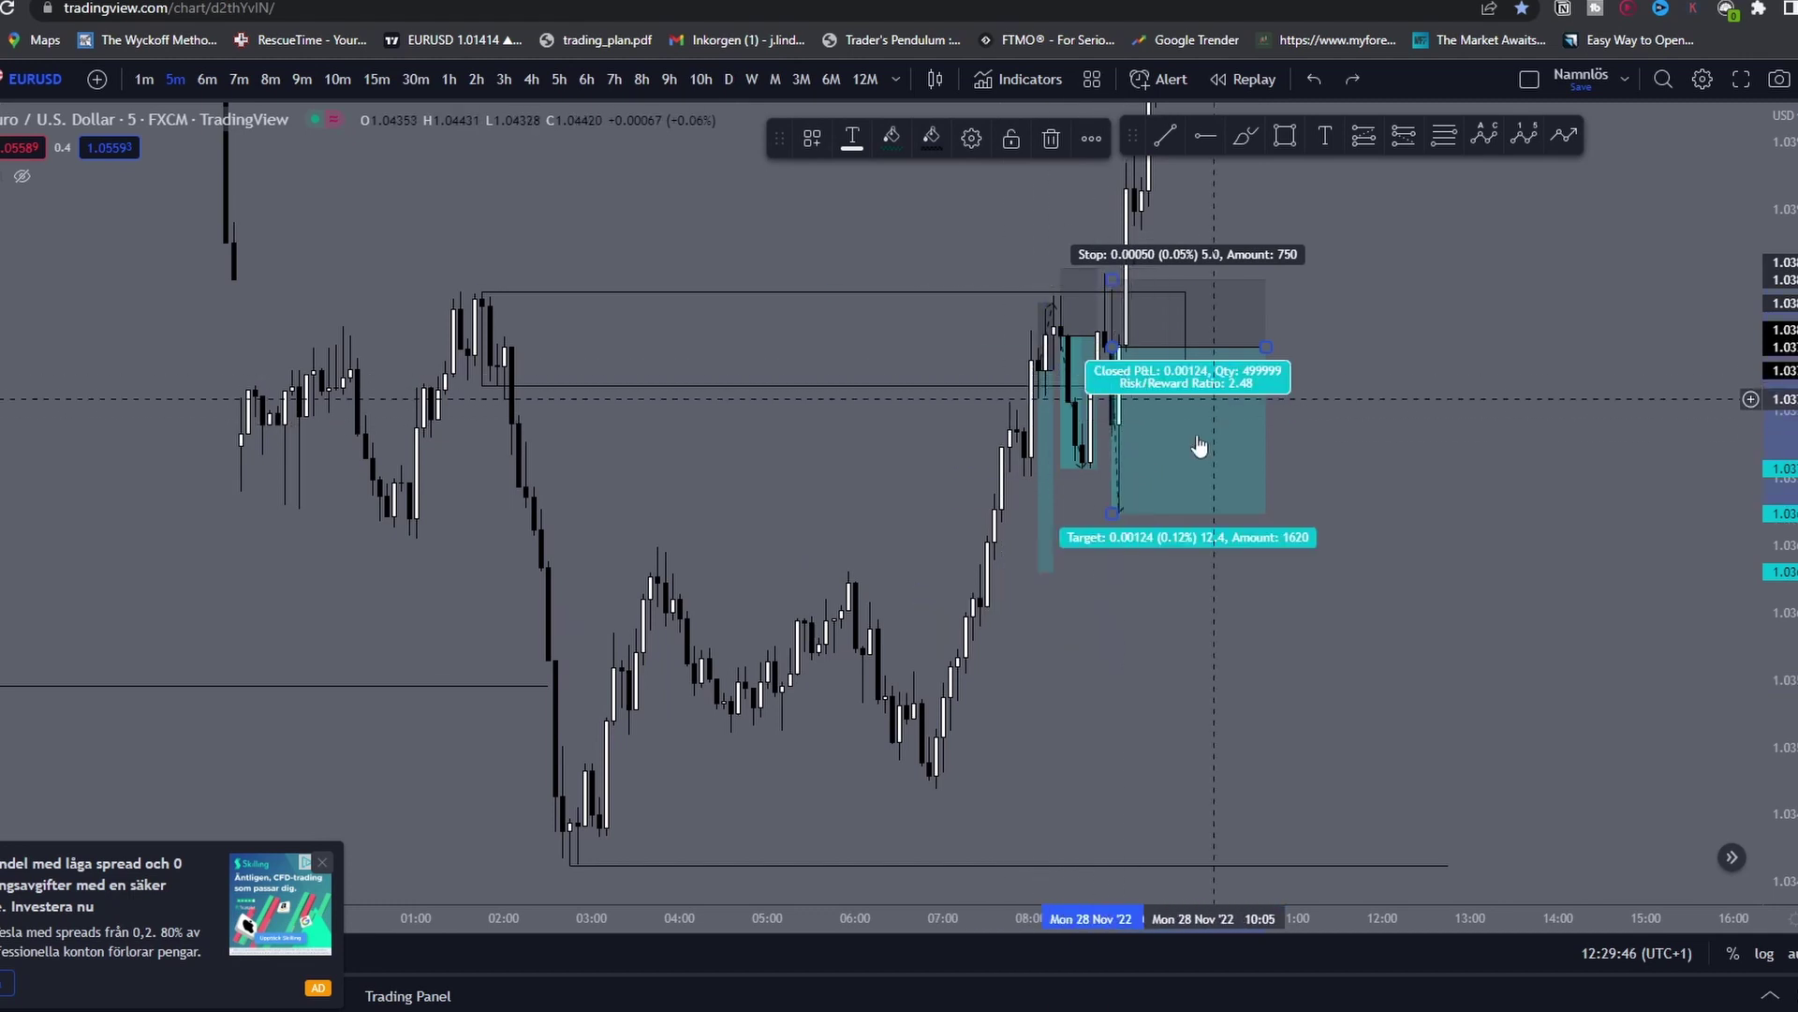
Step: Switch the chart to the 15-minute timeframe and examine the market structure around the 28 November positions
{"action": "left_click_drag", "start_coordinate": [719, 236], "coordinate": [727, 293]}
{"action": "left_click", "coordinate": [376, 80]}
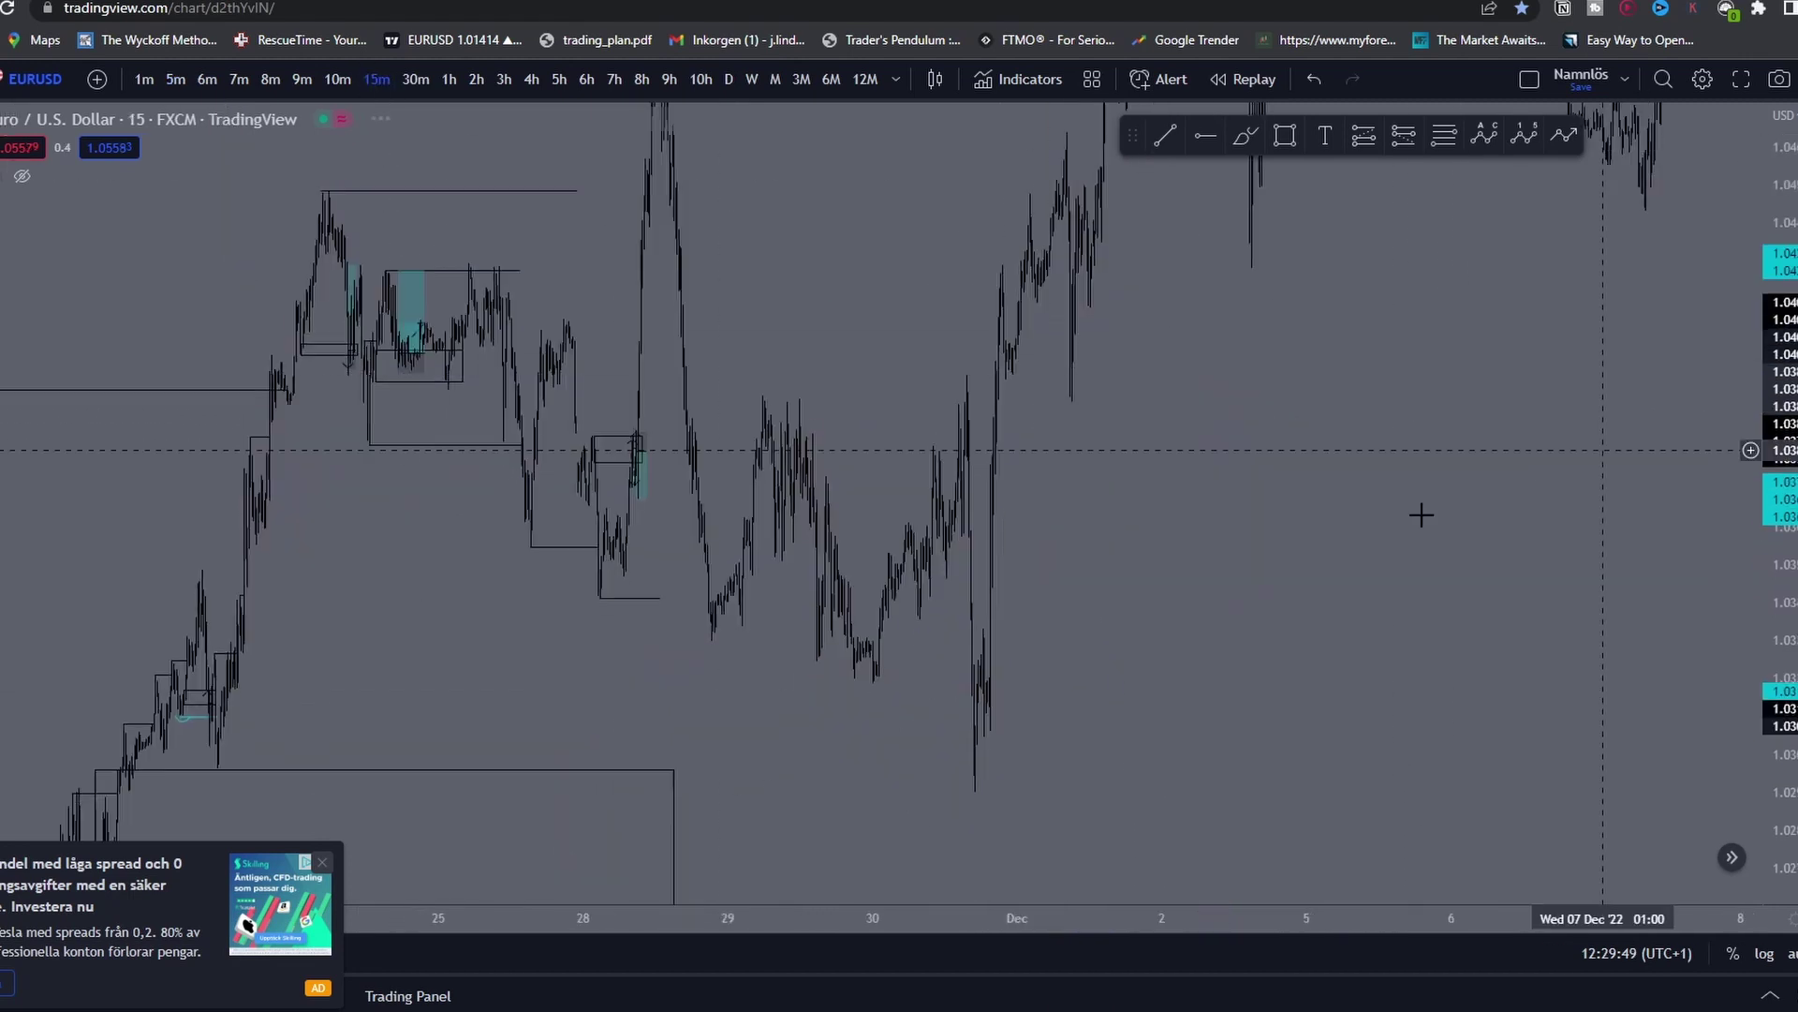
{"action": "left_click_drag", "start_coordinate": [1082, 525], "coordinate": [1218, 551]}
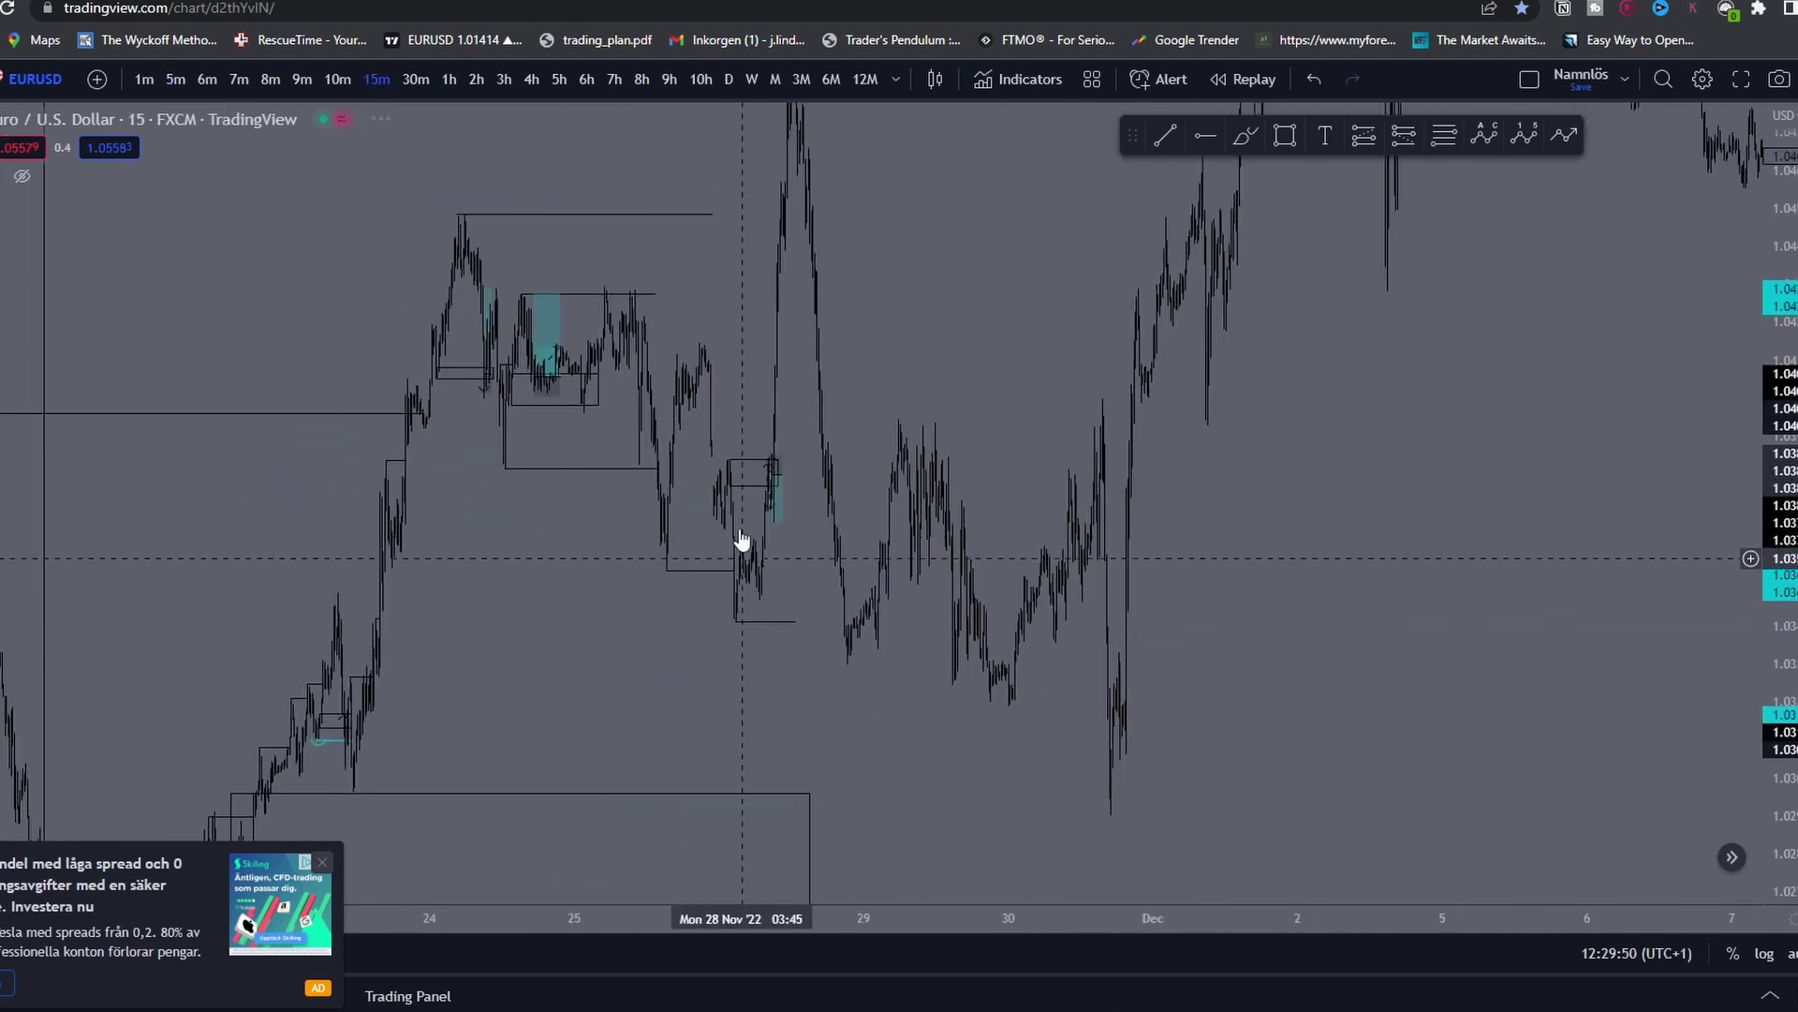
{"action": "left_click_drag", "start_coordinate": [734, 570], "coordinate": [954, 574]}
{"action": "scroll", "coordinate": [954, 574], "scroll_direction": "up", "scroll_amount": 5}
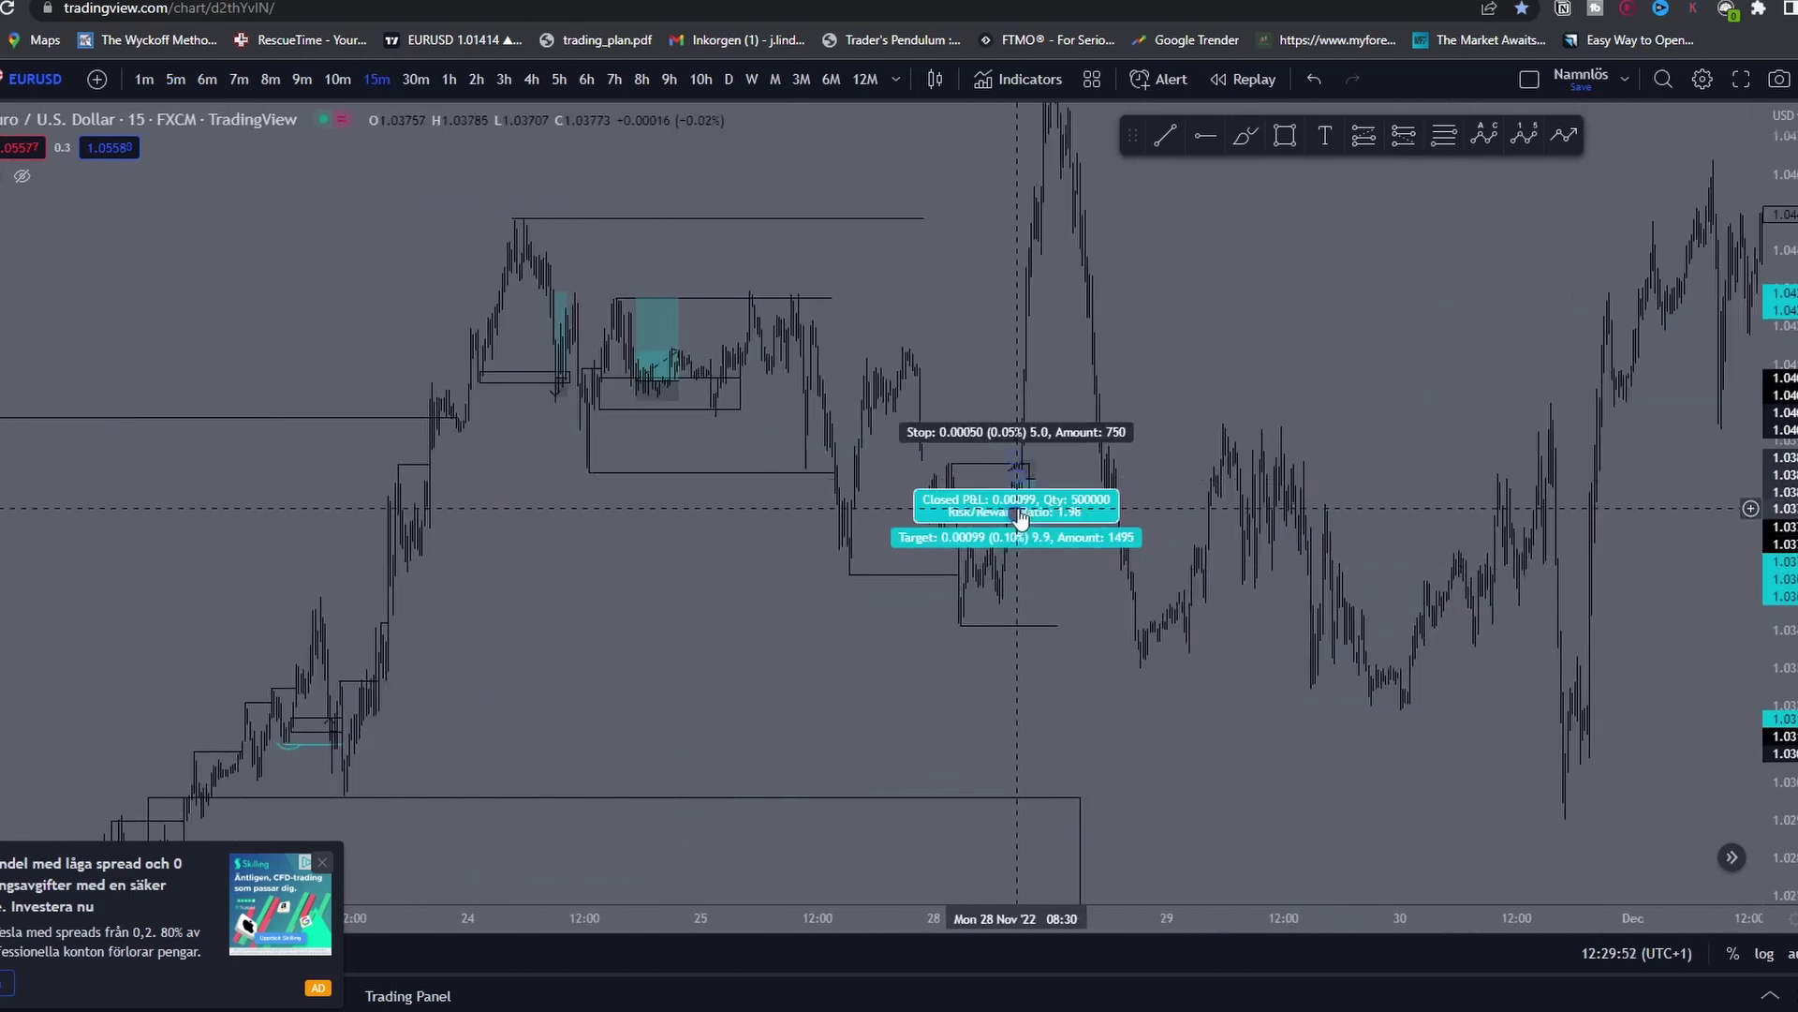
{"action": "scroll", "coordinate": [1020, 518], "scroll_direction": "up", "scroll_amount": 3}
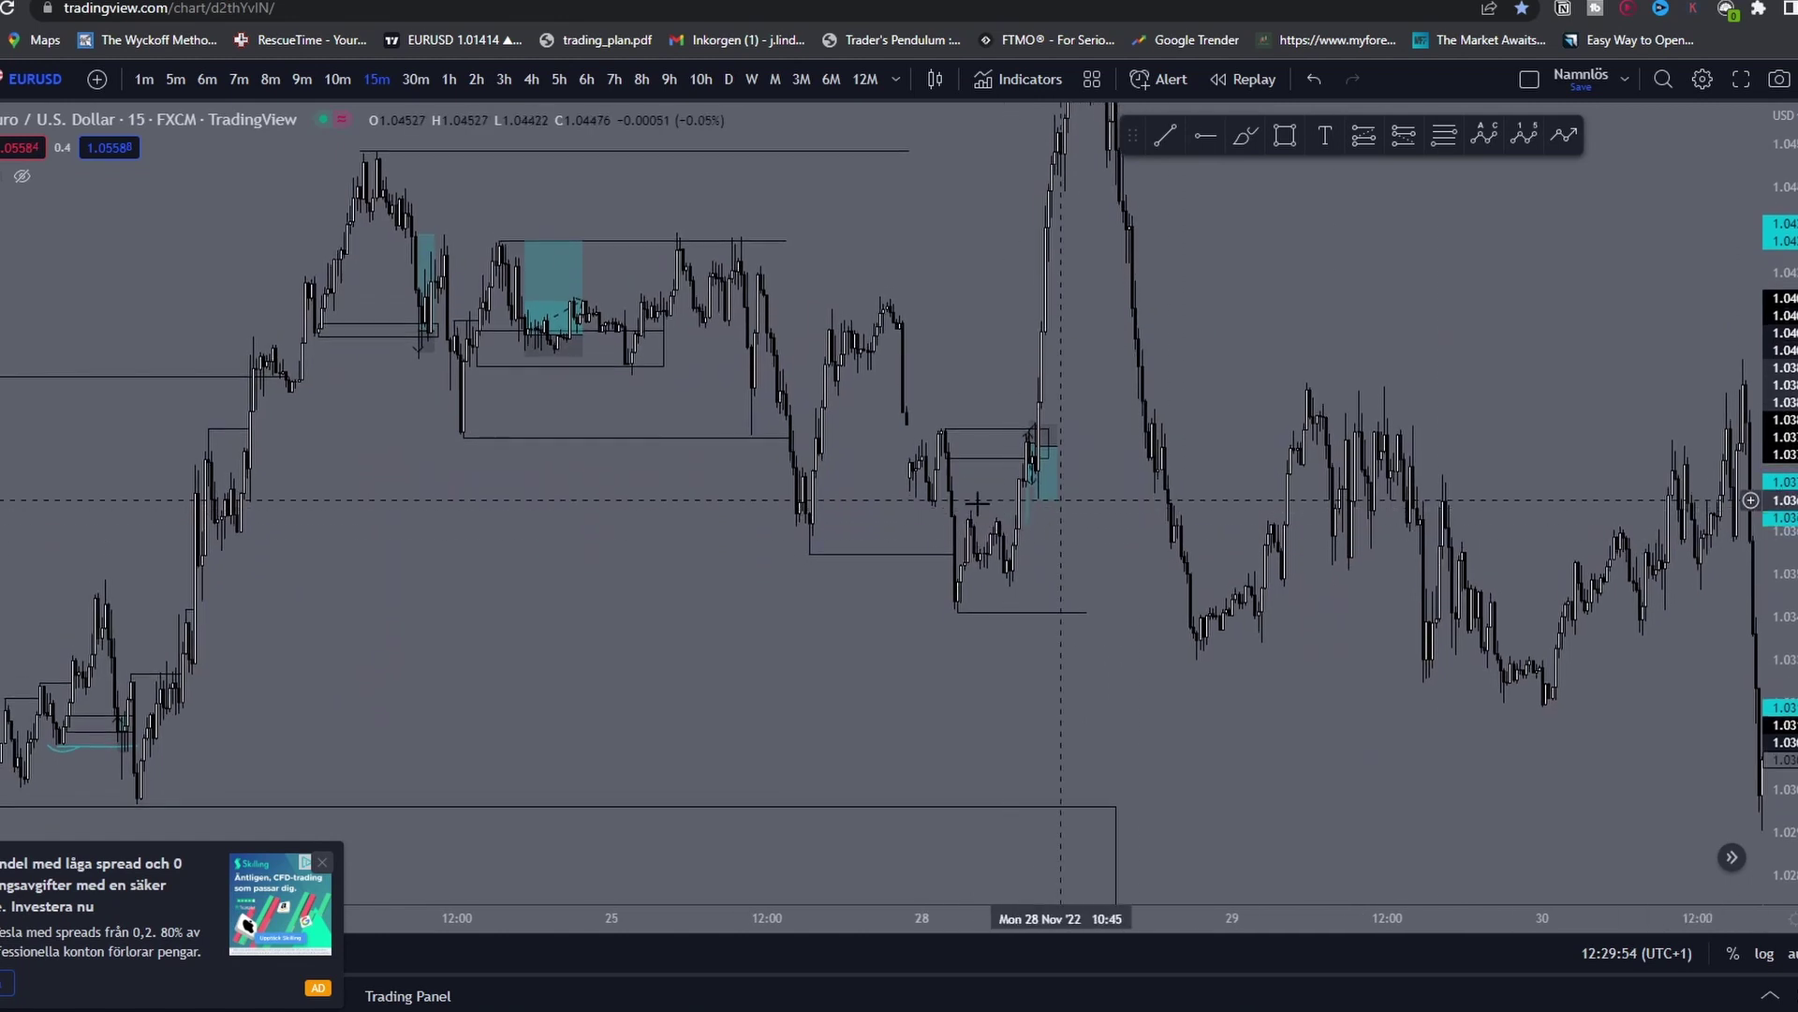
{"action": "left_click_drag", "start_coordinate": [1093, 535], "coordinate": [1091, 476]}
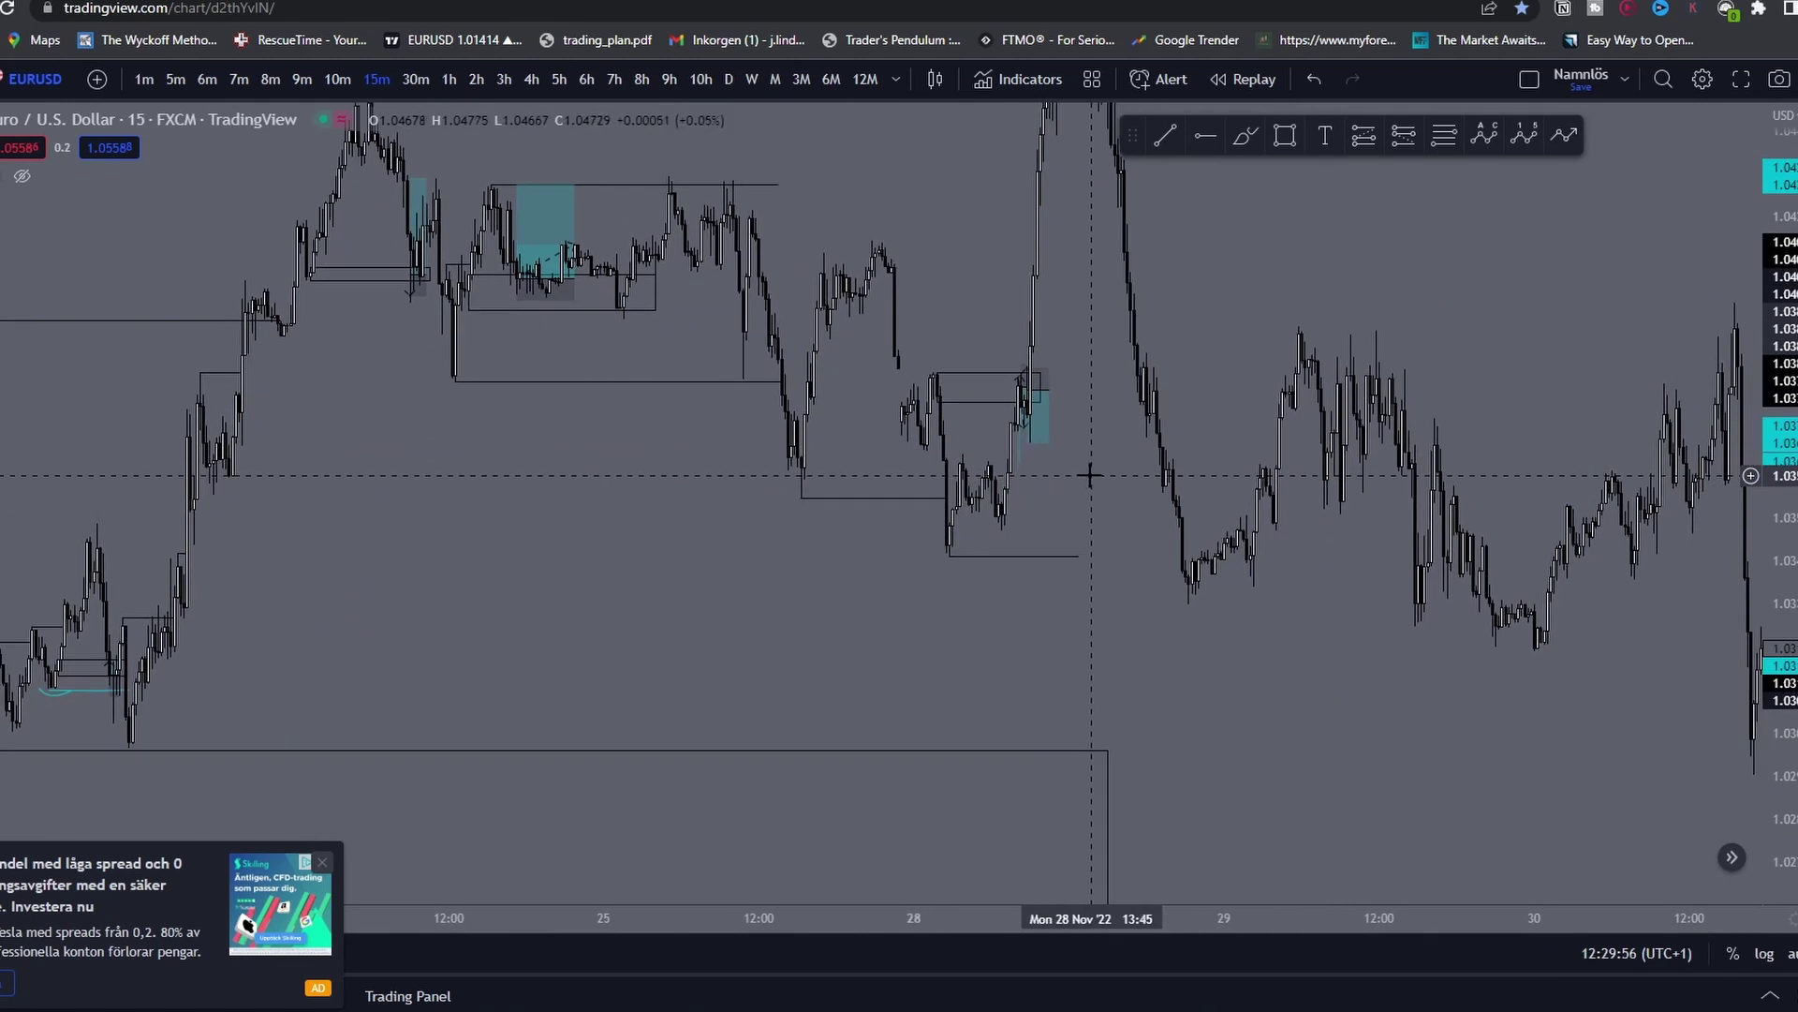
{"action": "scroll", "coordinate": [1103, 492], "scroll_direction": "down", "scroll_amount": 2}
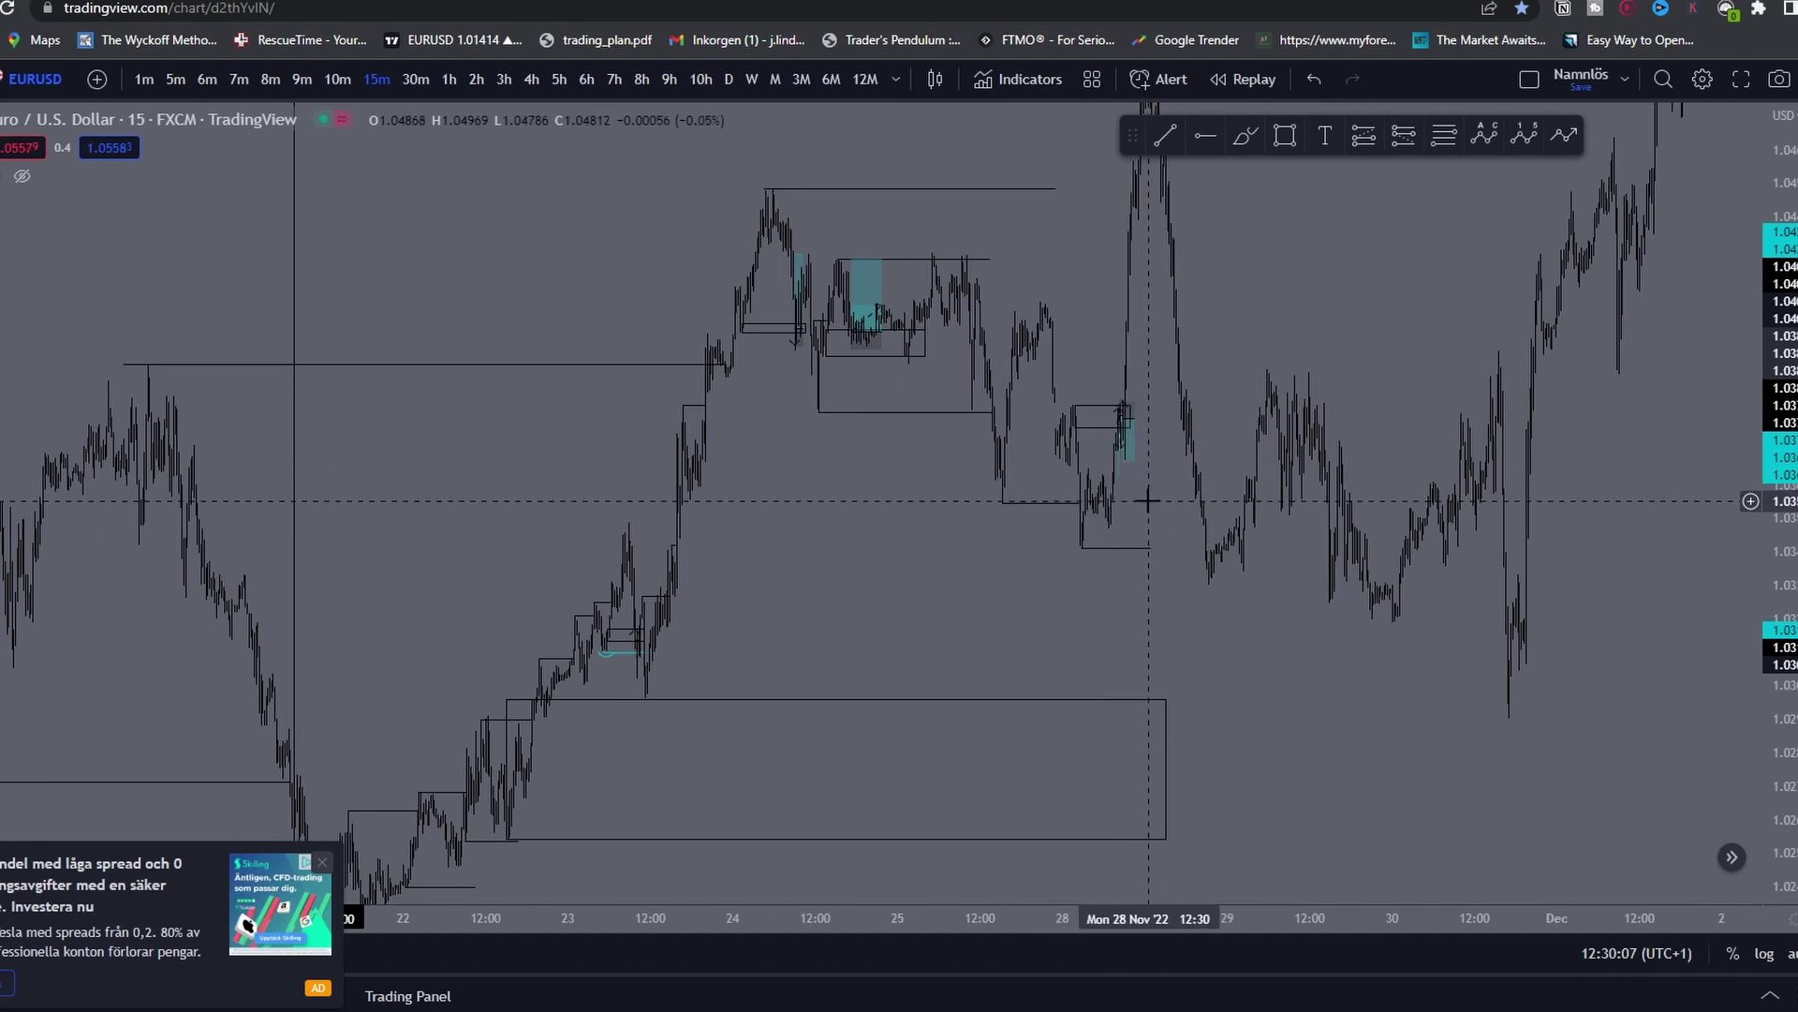
{"action": "scroll", "coordinate": [1203, 506], "scroll_direction": "up", "scroll_amount": 4}
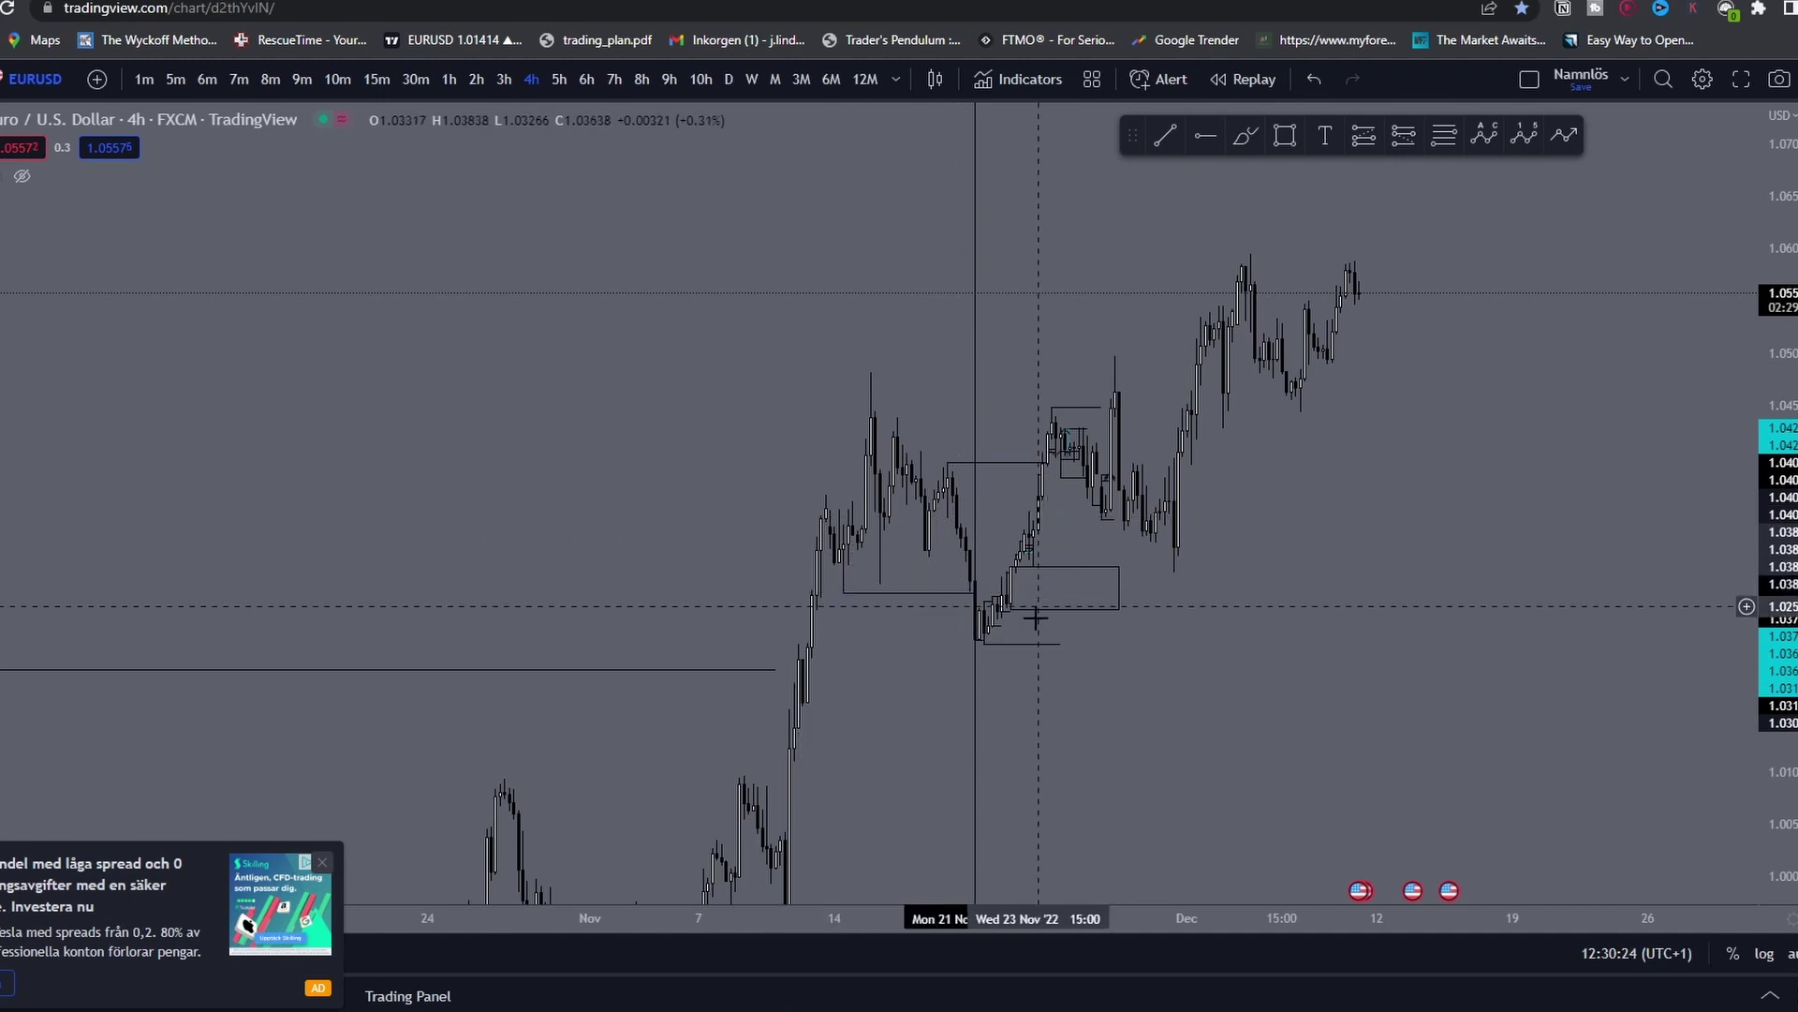
Step: On the 4-hour timeframe, draw a rectangle zone from the 28 November 03:00 candle and extend it a few candles forward
{"action": "scroll", "coordinate": [1004, 475], "scroll_direction": "up", "scroll_amount": 1}
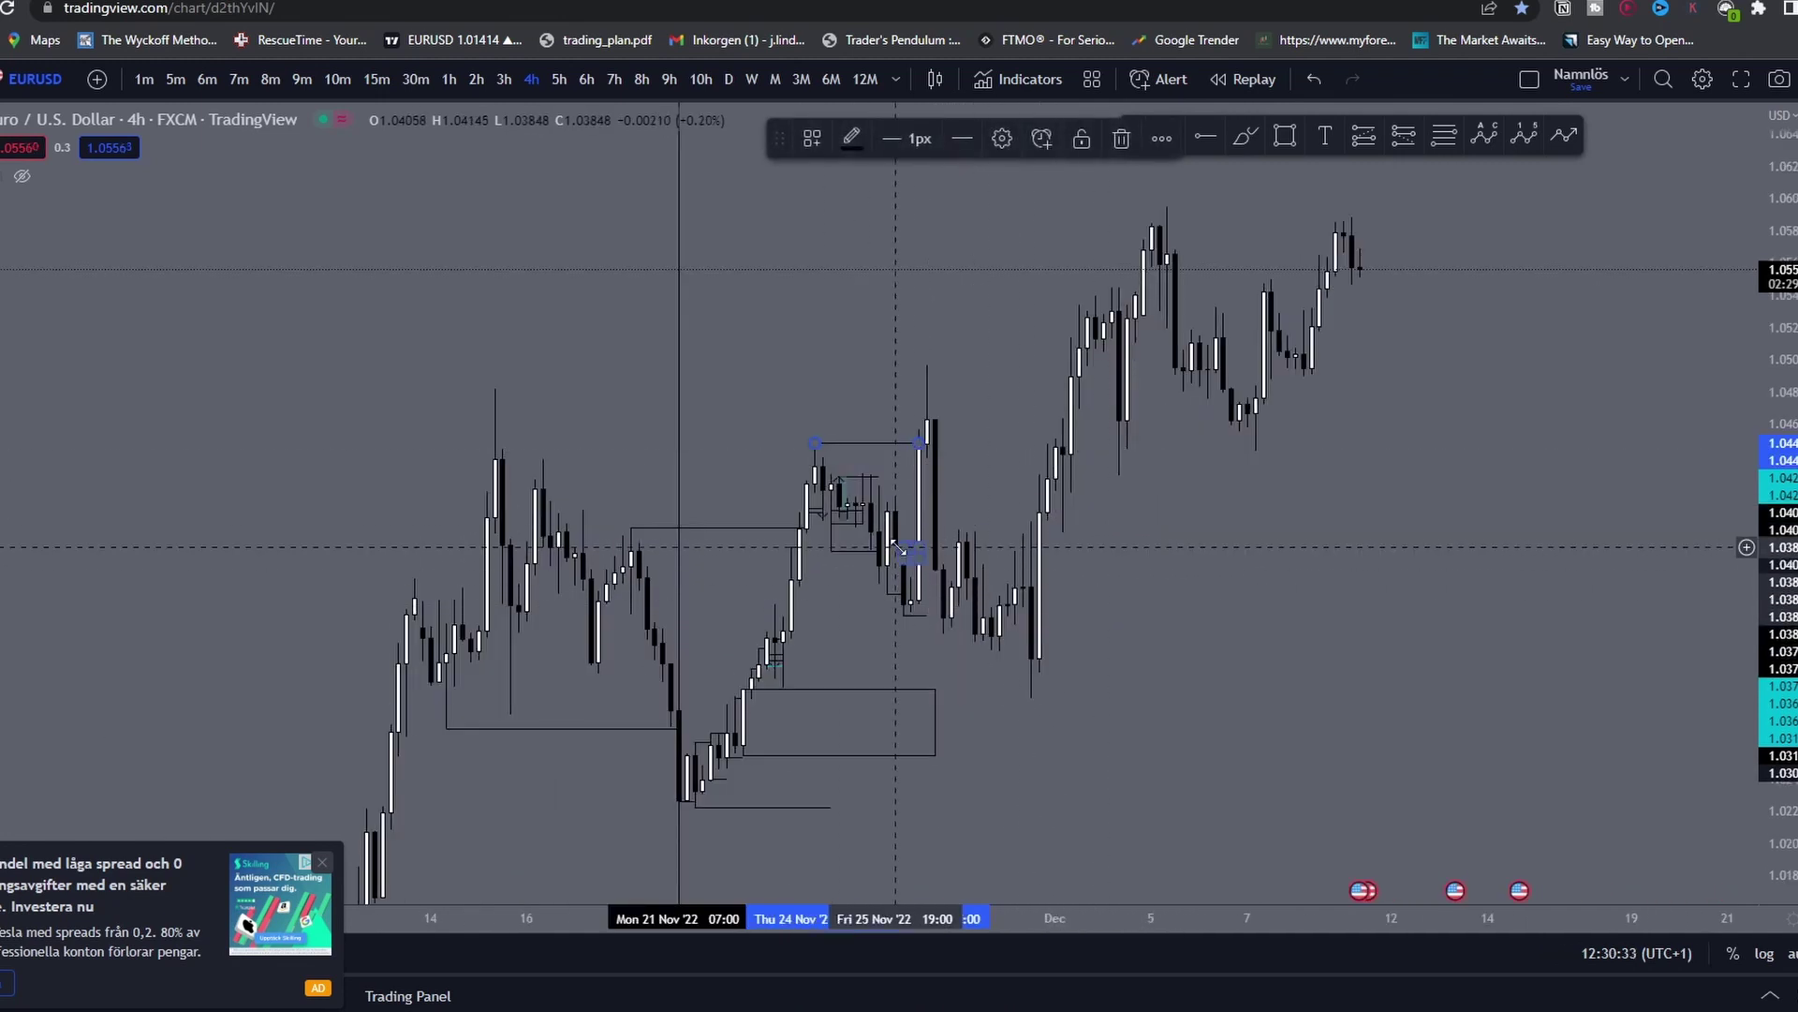
{"action": "left_click_drag", "start_coordinate": [994, 632], "coordinate": [1032, 632]}
{"action": "scroll", "coordinate": [1188, 582], "scroll_direction": "up", "scroll_amount": 3}
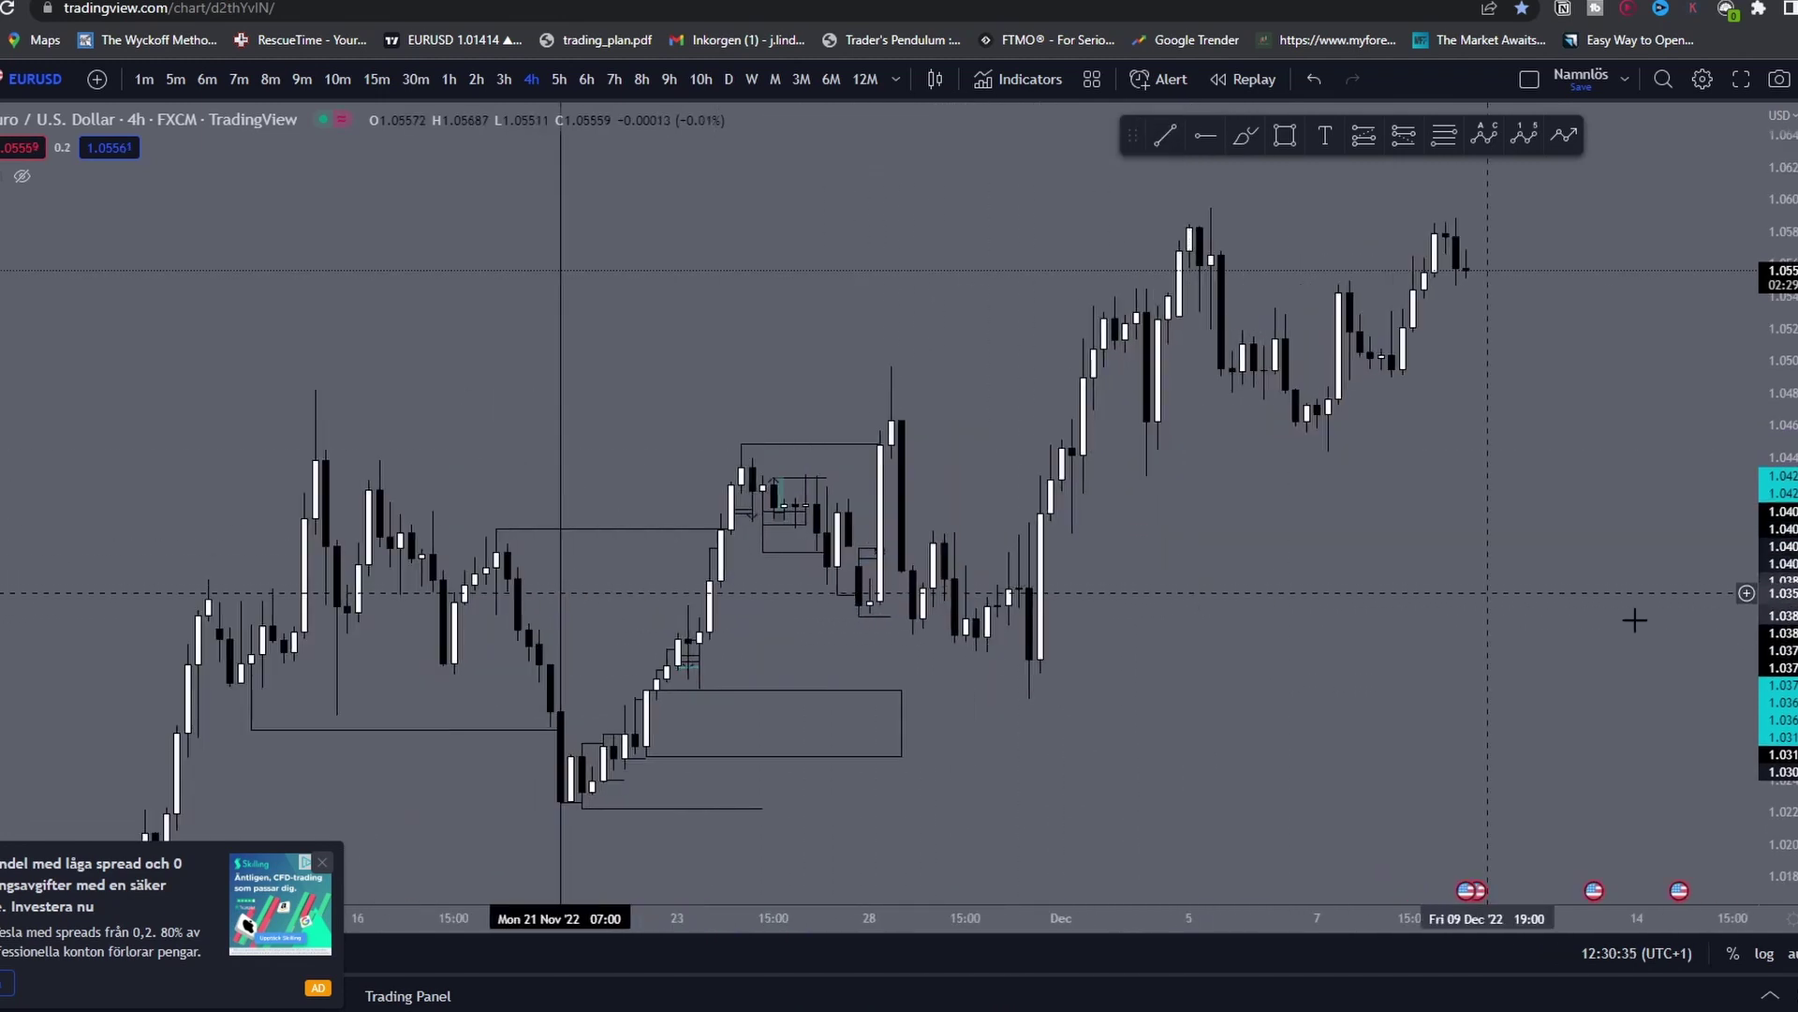
{"action": "left_click_drag", "start_coordinate": [1776, 620], "coordinate": [1774, 536]}
{"action": "scroll", "coordinate": [1248, 309], "scroll_direction": "up", "scroll_amount": 2}
{"action": "left_click", "coordinate": [1283, 134]}
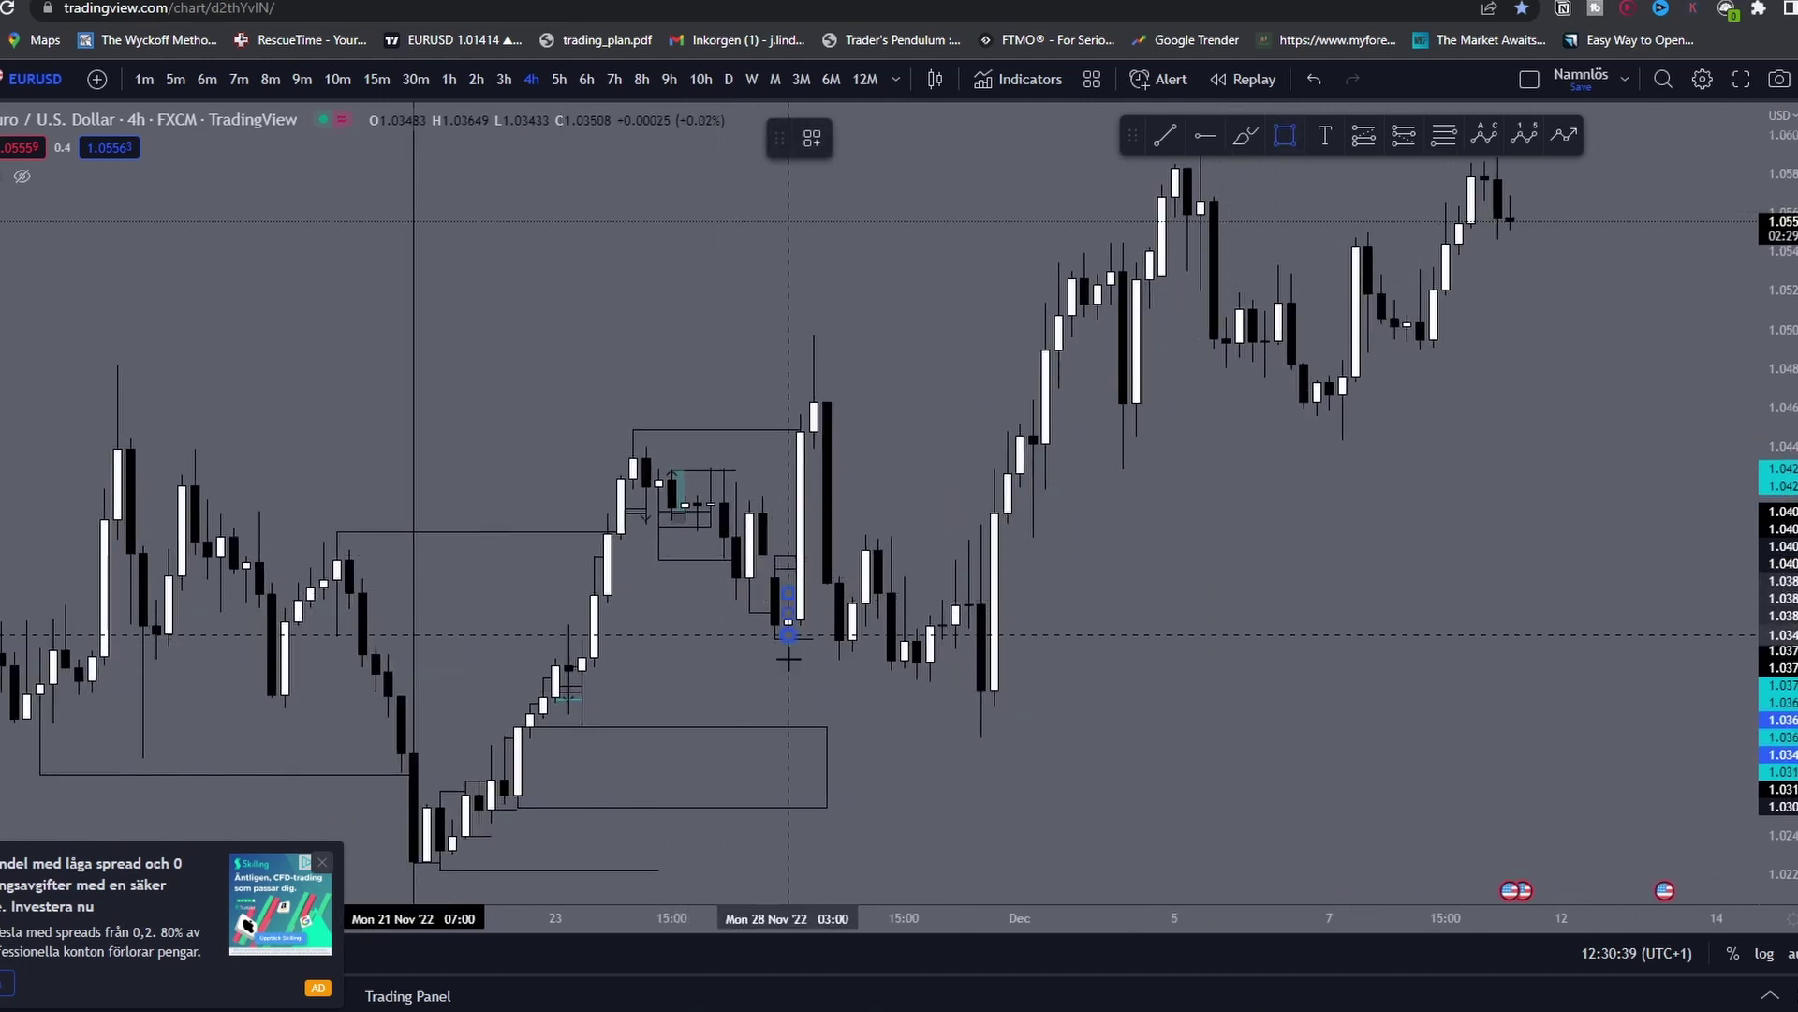
{"action": "left_click", "coordinate": [788, 657]}
{"action": "left_click_drag", "start_coordinate": [788, 615], "coordinate": [840, 614]}
{"action": "left_click", "coordinate": [1168, 620]}
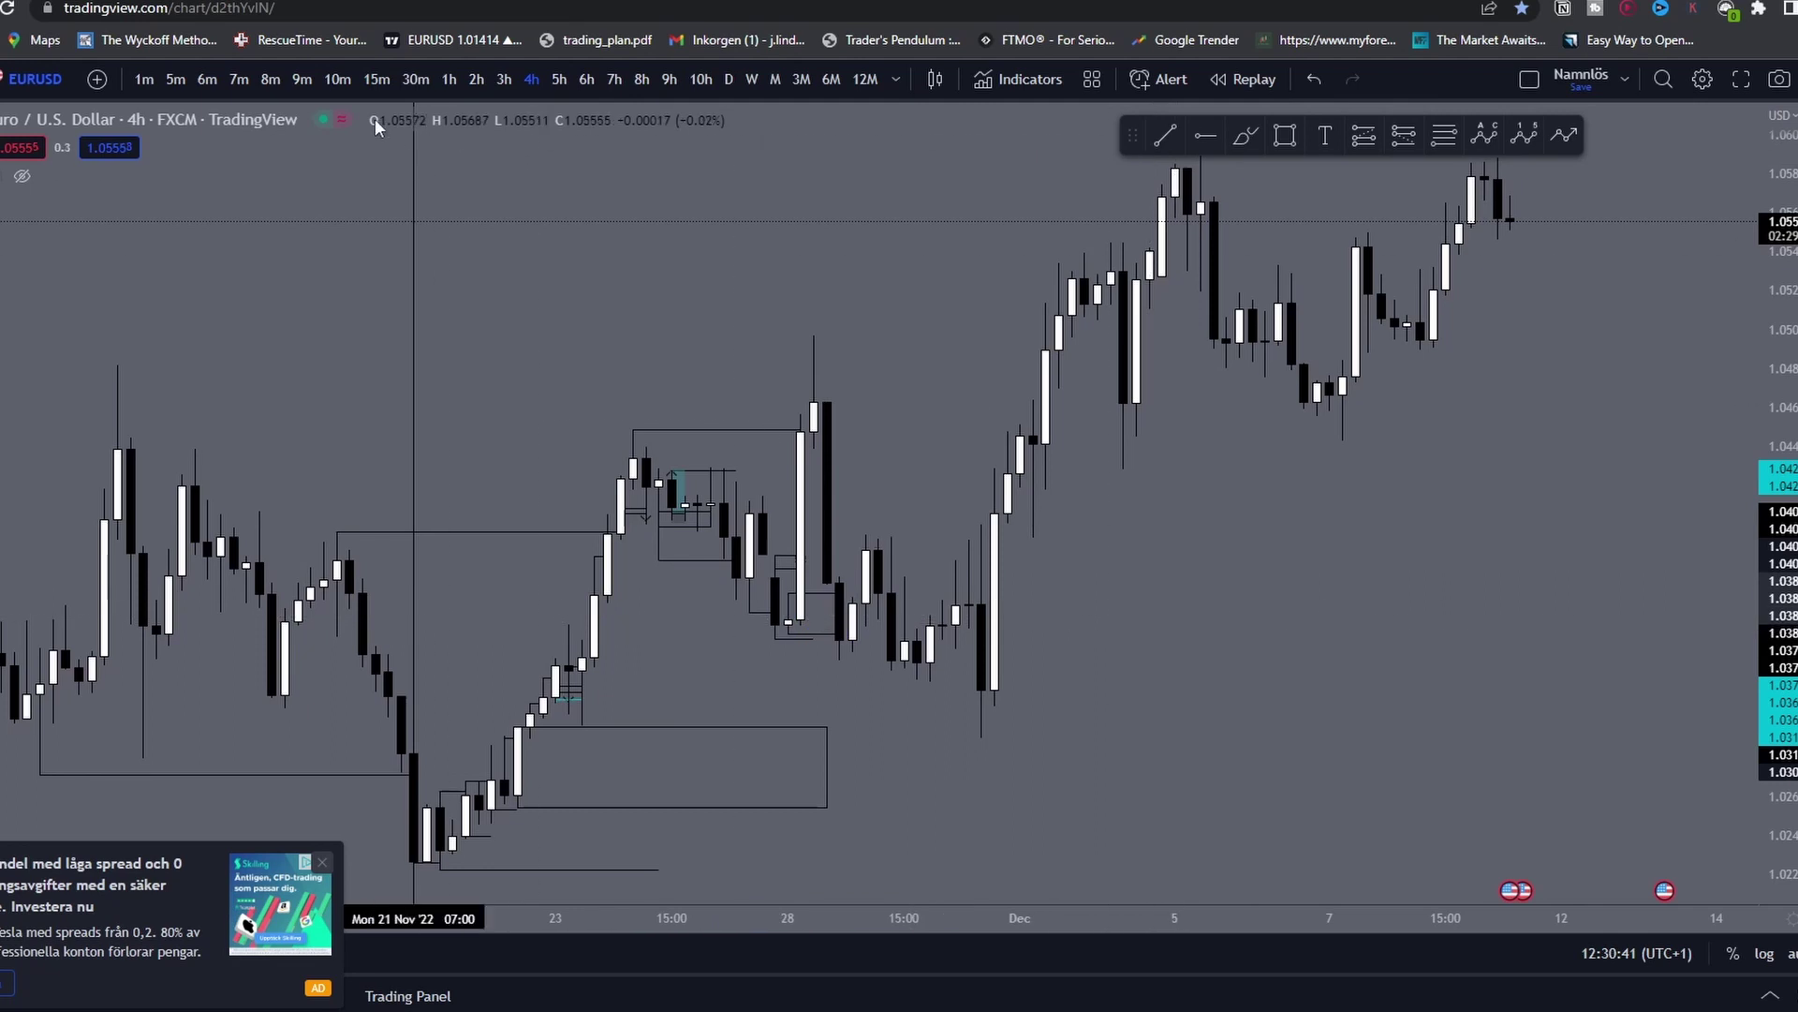
Step: Return the chart to the 15-minute timeframe and examine how price comes back to the new 28 November zone
{"action": "left_click", "coordinate": [389, 80]}
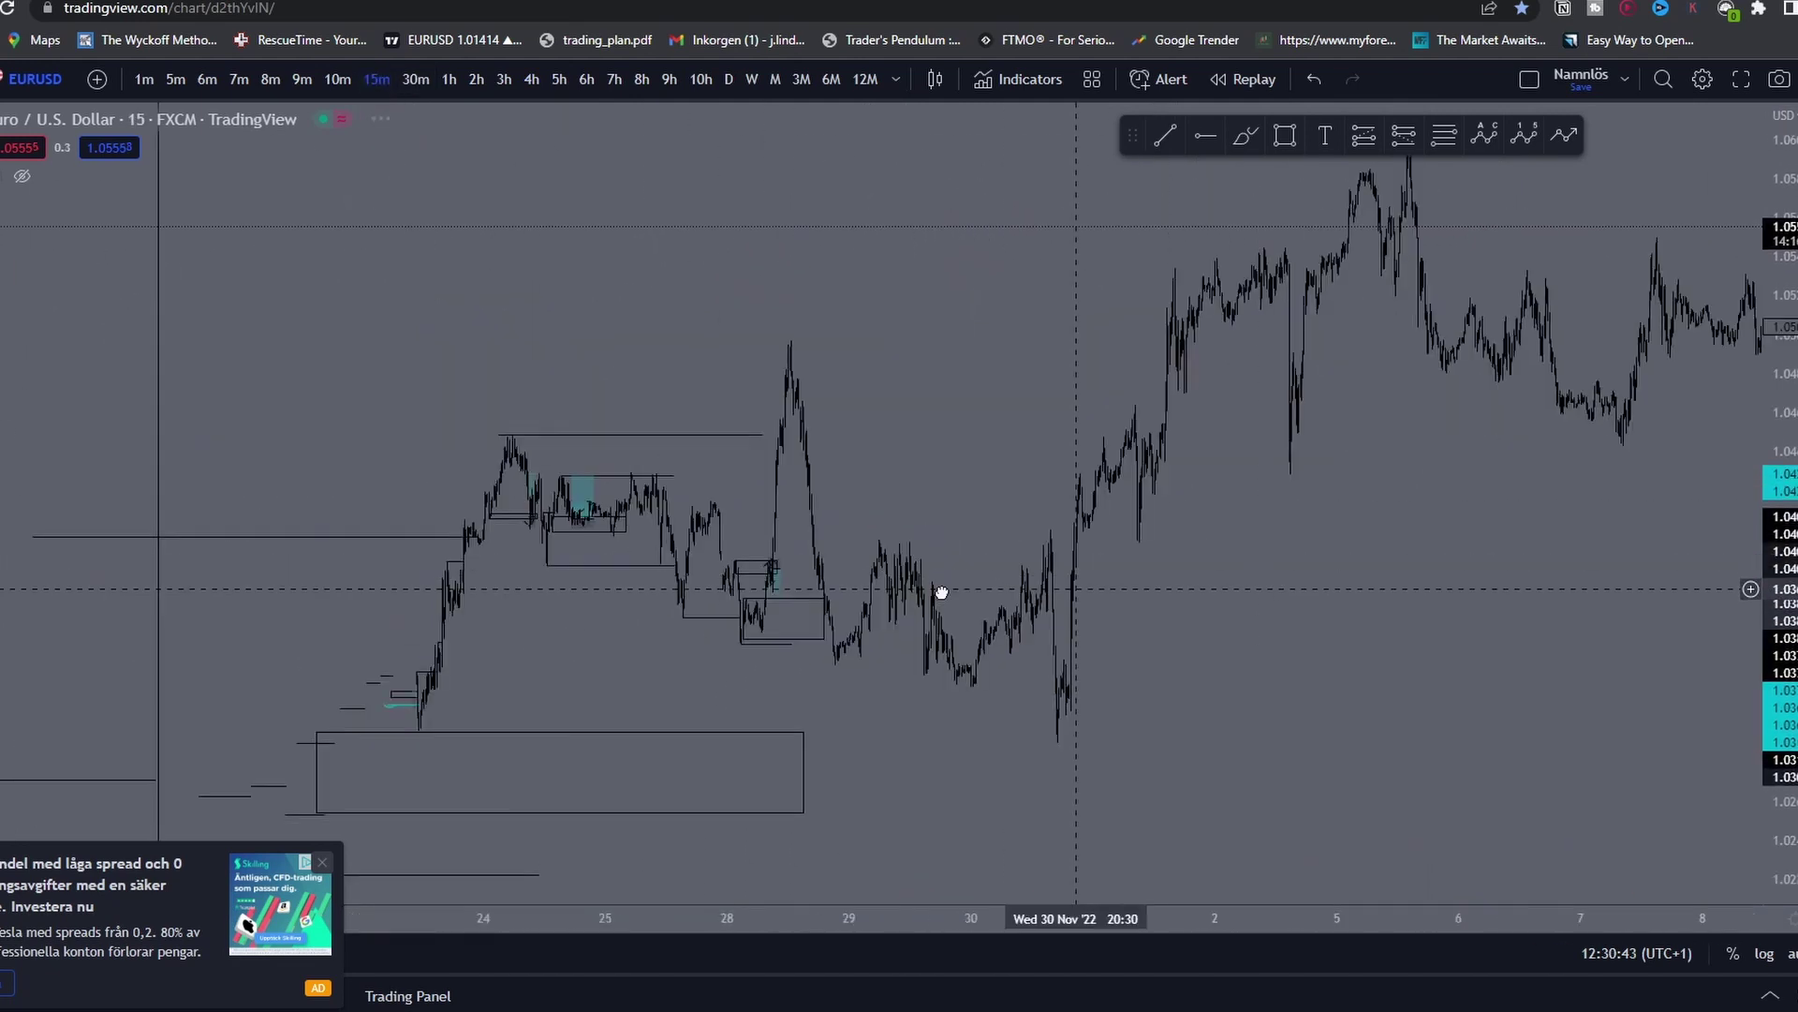
{"action": "scroll", "coordinate": [1208, 562], "scroll_direction": "up", "scroll_amount": 5}
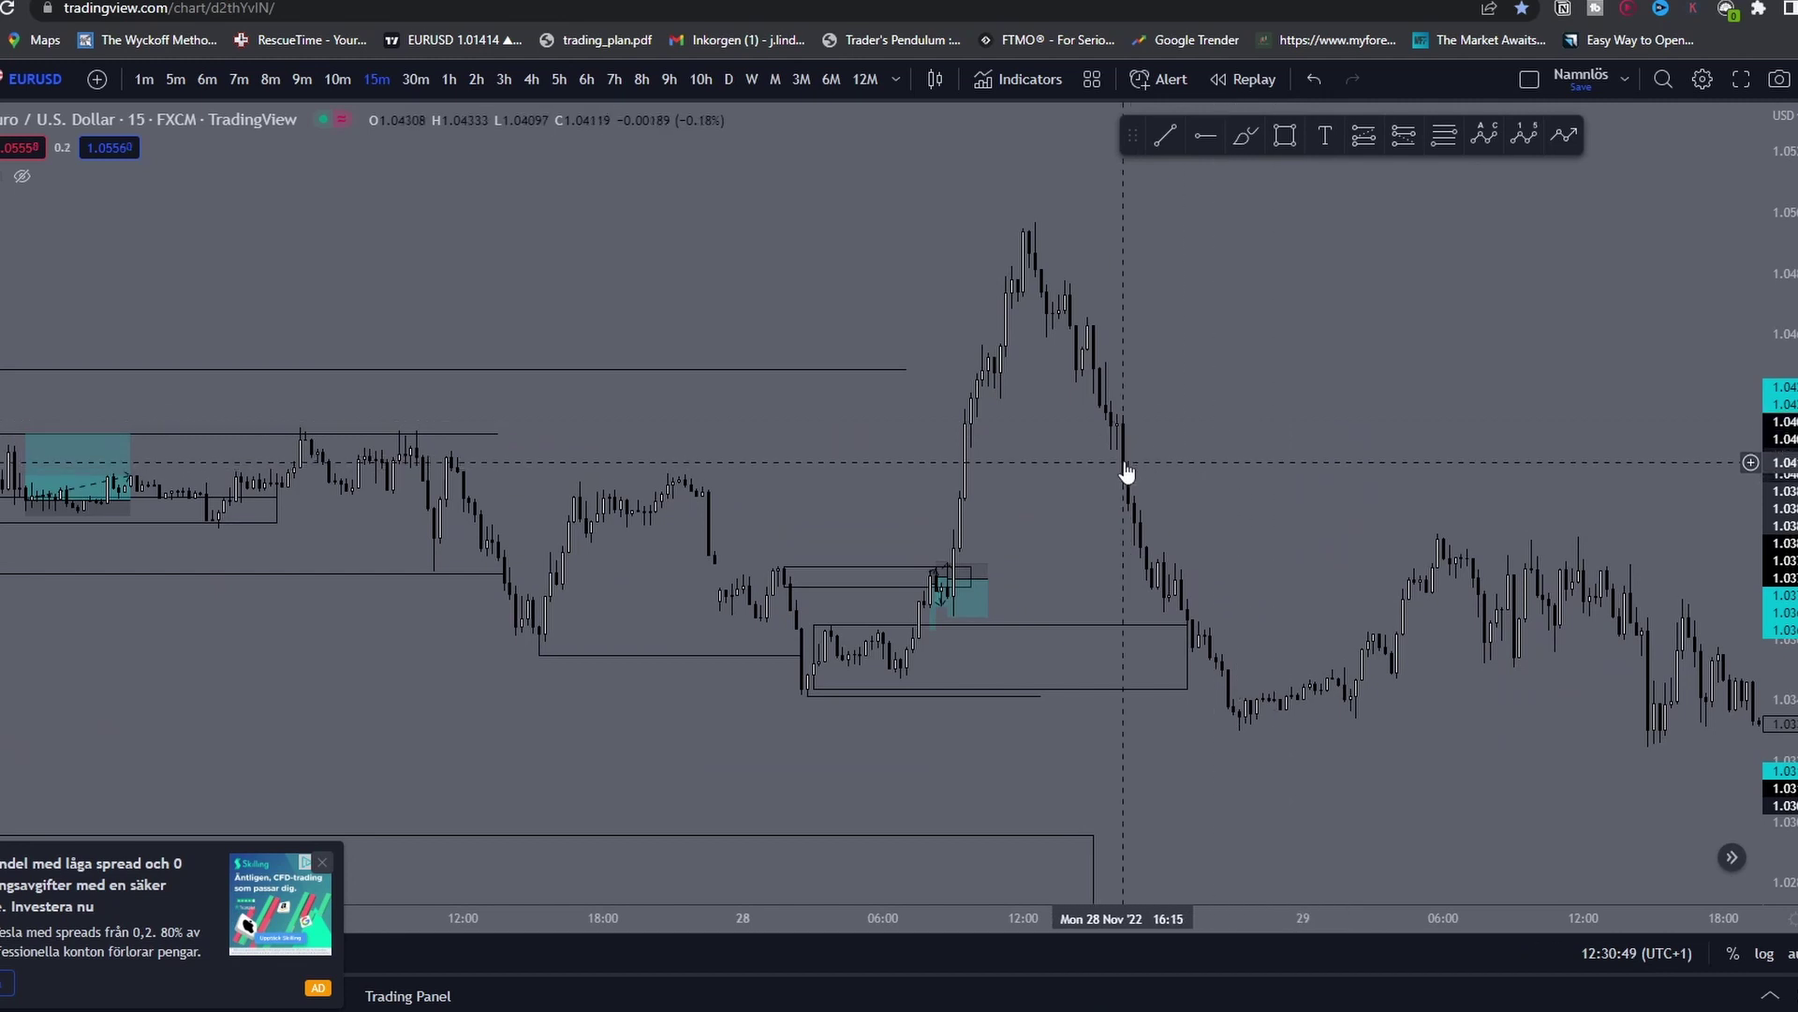
{"action": "scroll", "coordinate": [1199, 430], "scroll_direction": "up", "scroll_amount": 1}
{"action": "left_click_drag", "start_coordinate": [1199, 433], "coordinate": [1248, 377]}
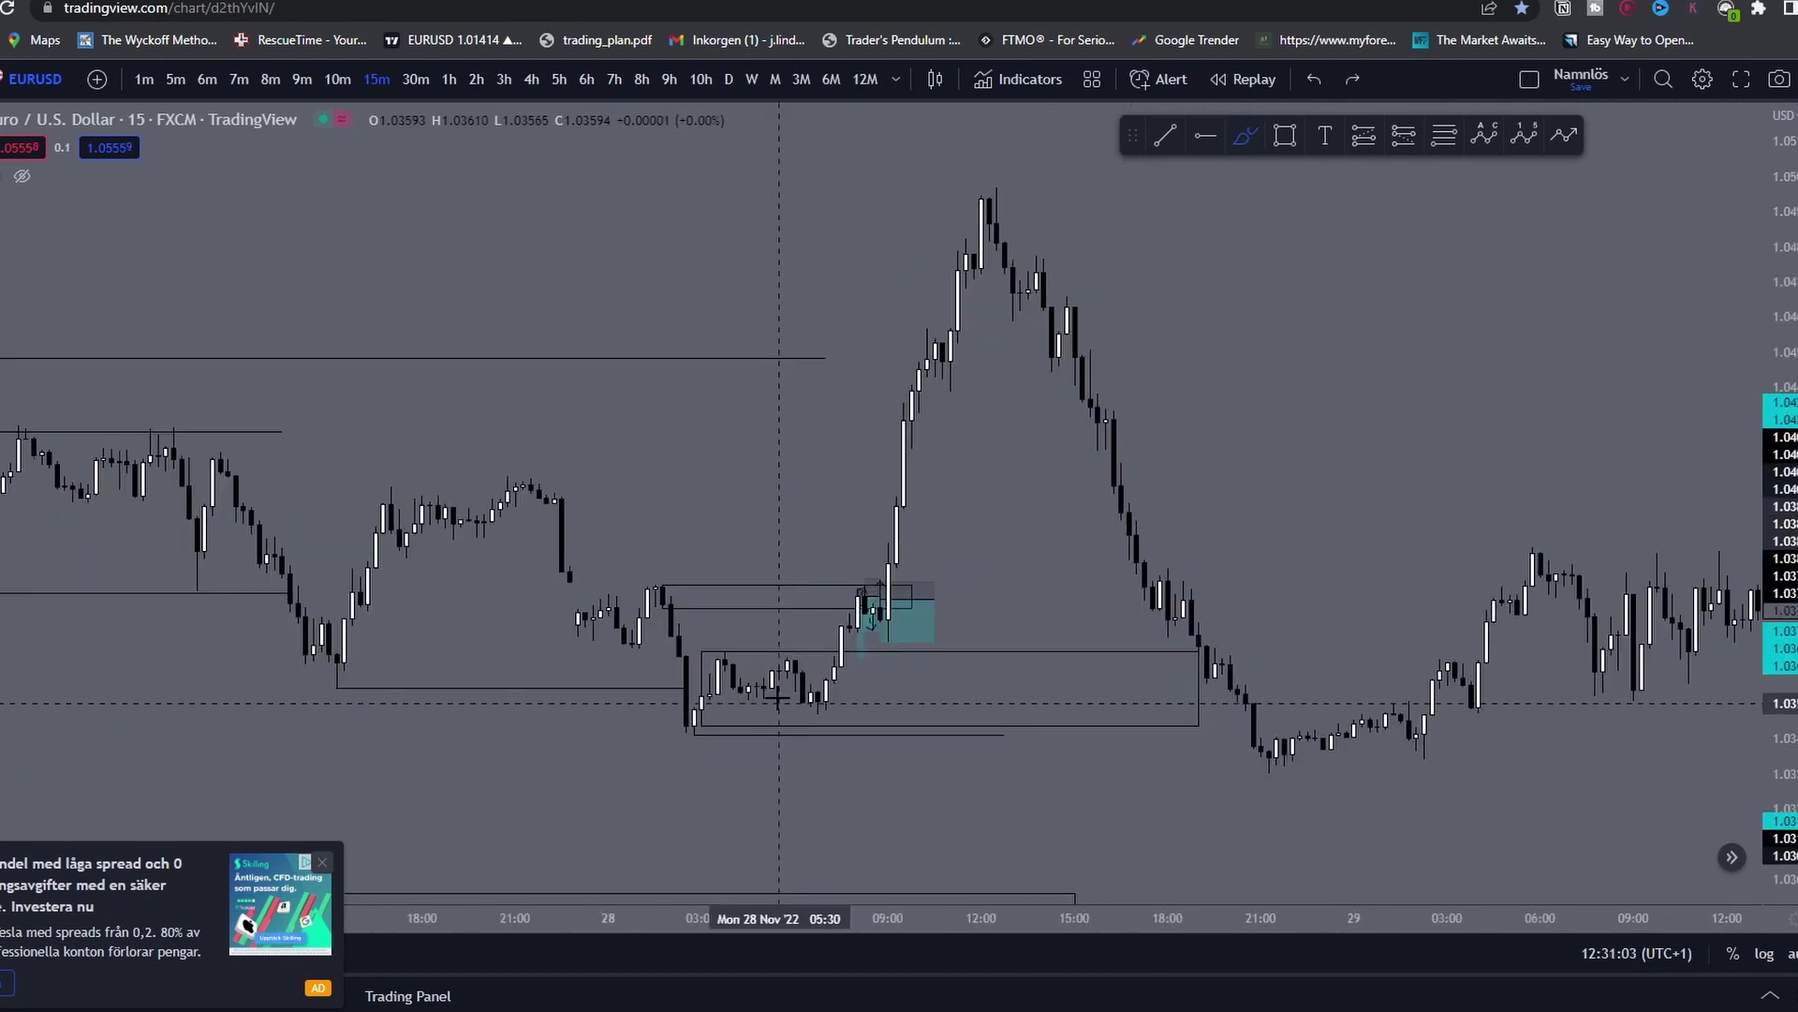
Step: Sketch brush arcs at the 28 November high and the low before the rally, and undo them
{"action": "left_click_drag", "start_coordinate": [779, 698], "coordinate": [841, 722]}
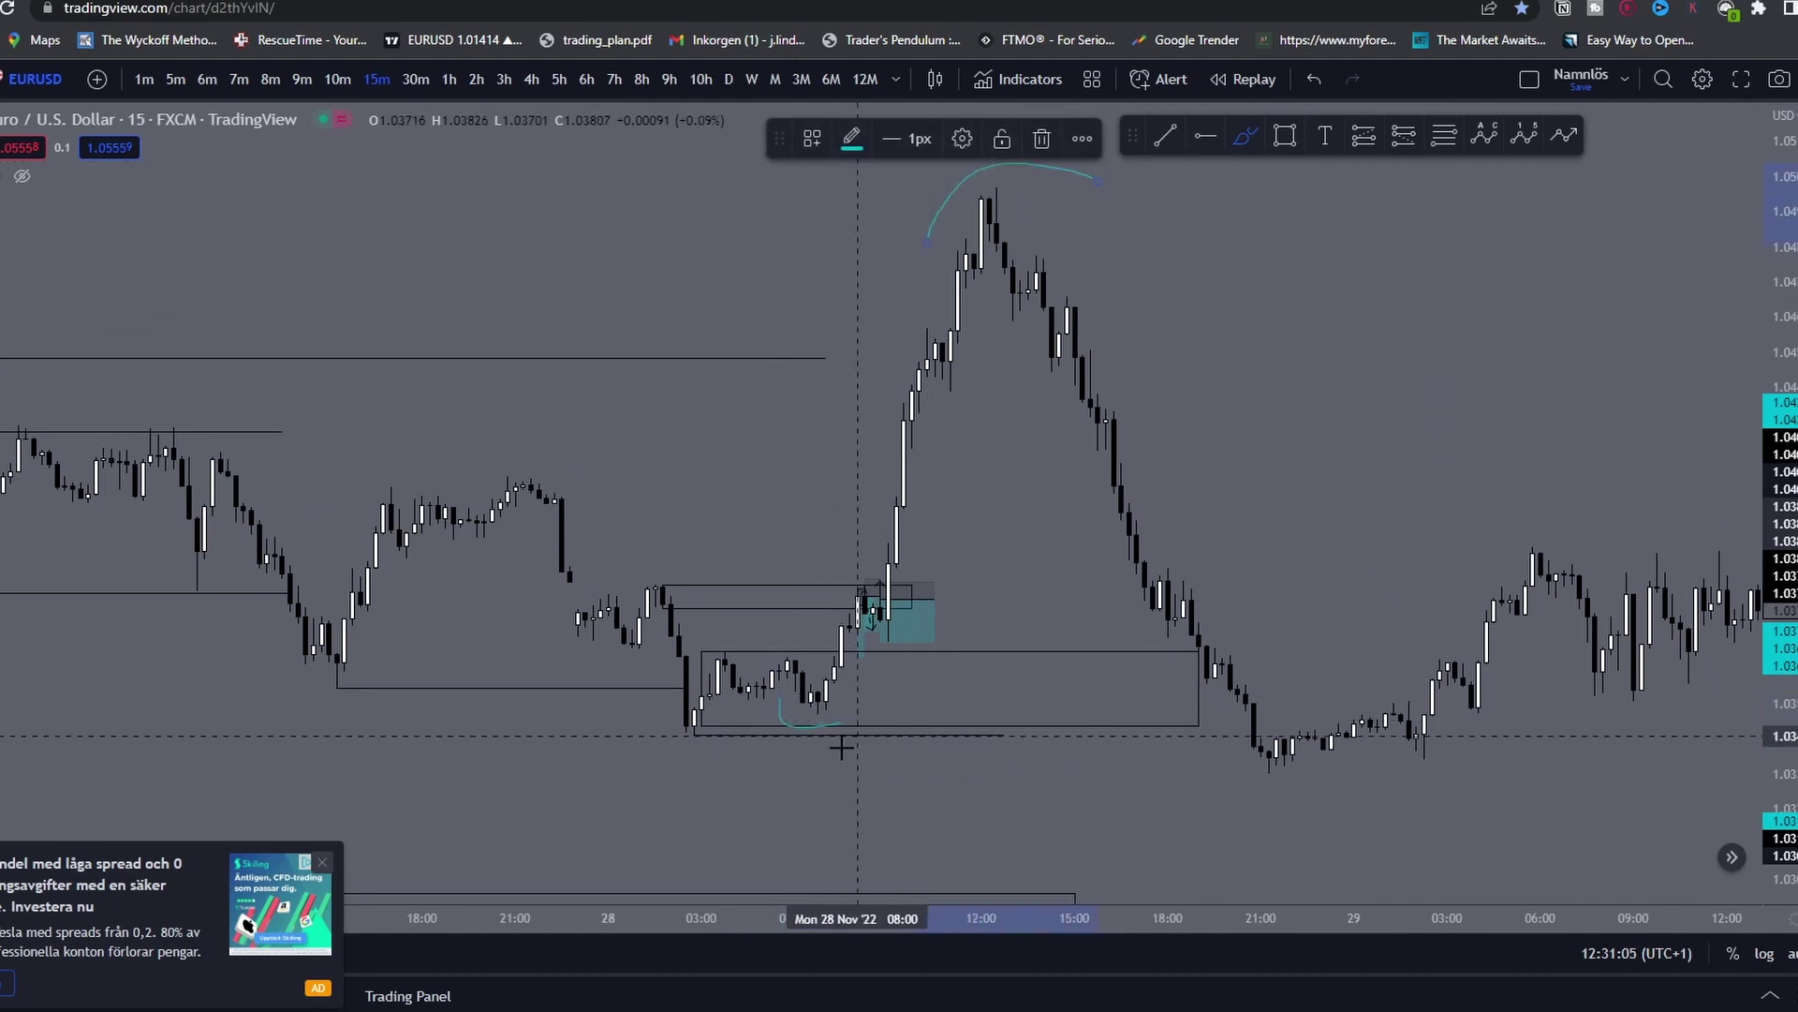
{"action": "key", "text": "ctrl+z"}
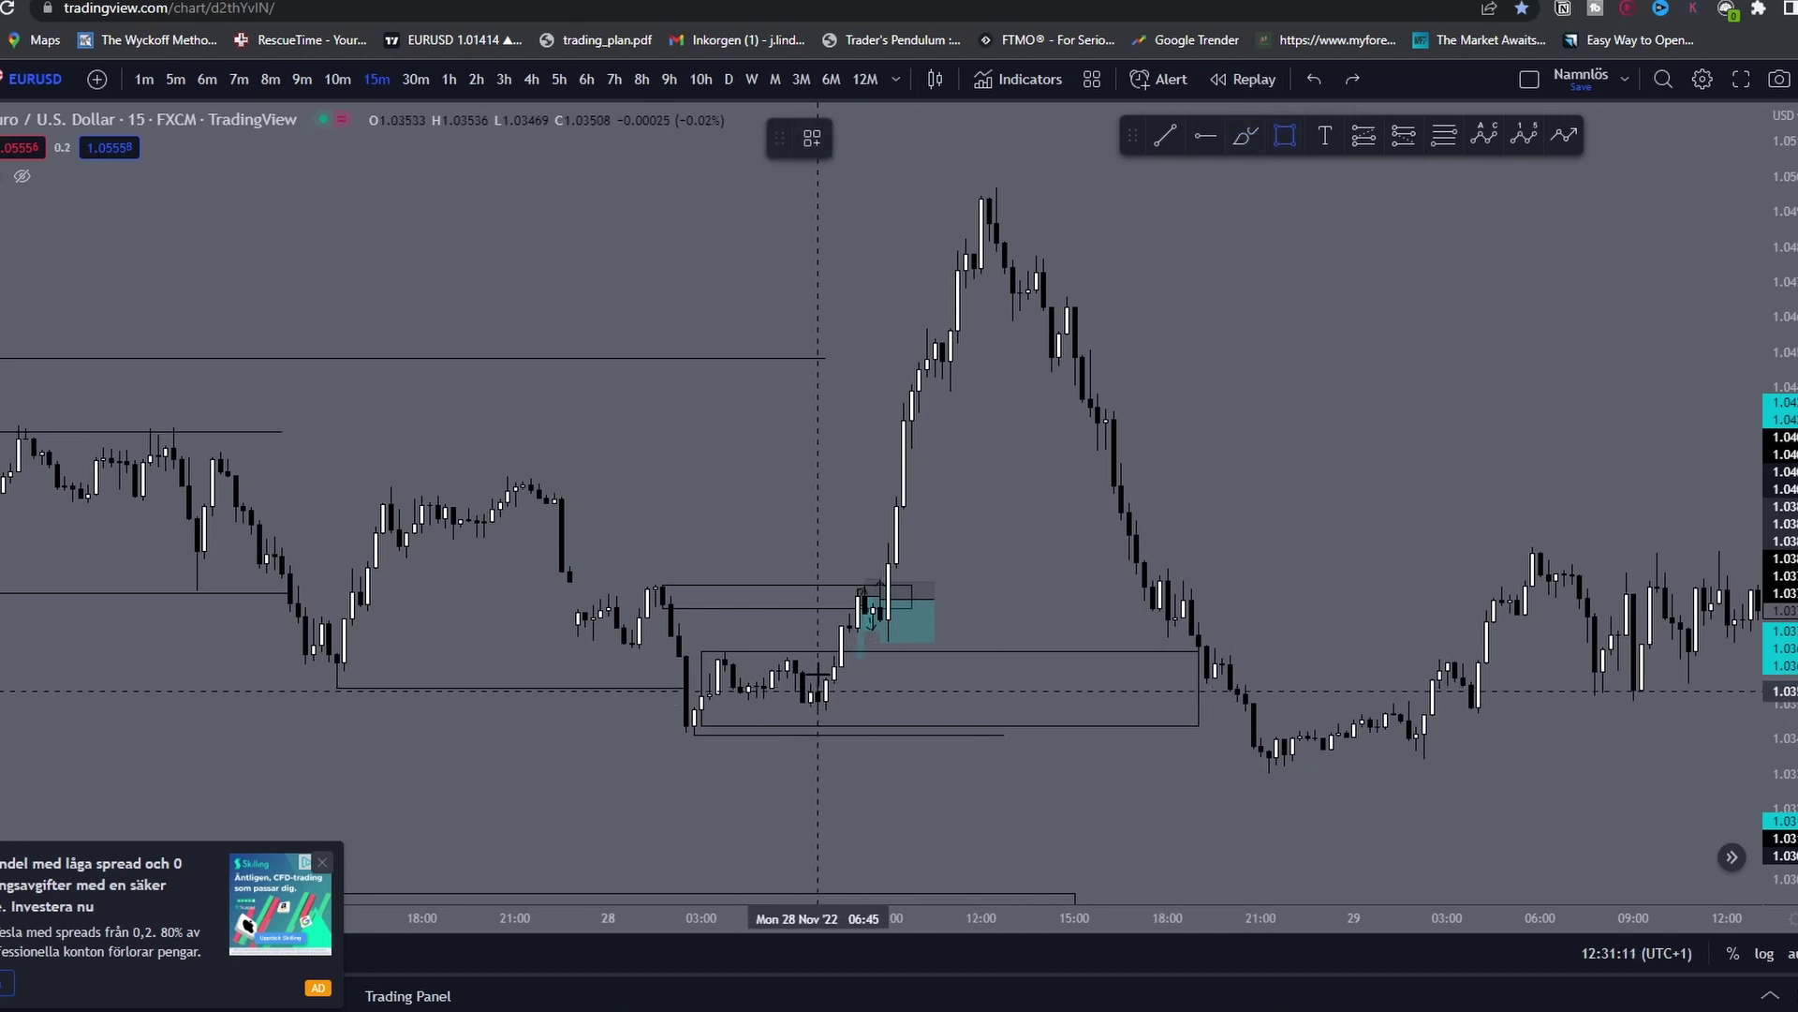
Step: Try marking a narrower rectangle zone from the 28 November 06:45 candle to 21:45, and delete it
{"action": "mouse_move", "coordinate": [818, 674]}
{"action": "left_mouse_down"}
{"action": "mouse_move", "coordinate": [817, 727]}
{"action": "mouse_move", "coordinate": [1286, 691]}
{"action": "left_mouse_up"}
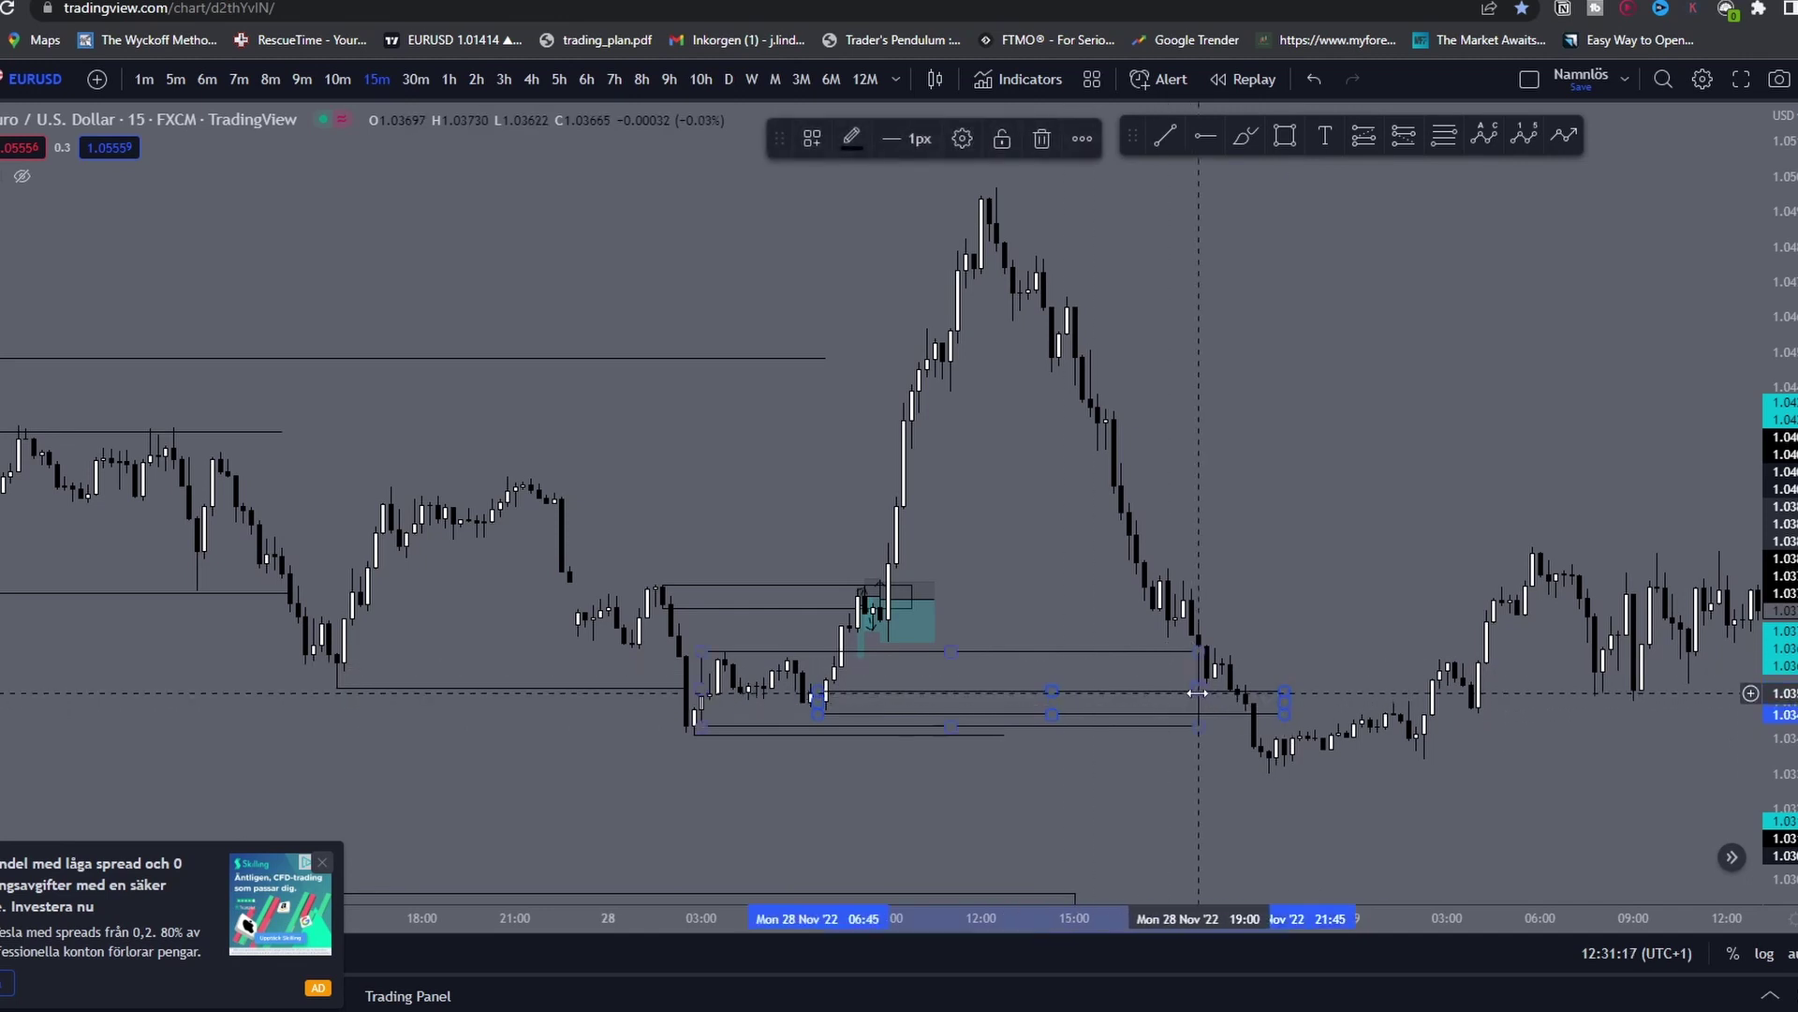
{"action": "left_click", "coordinate": [1255, 698]}
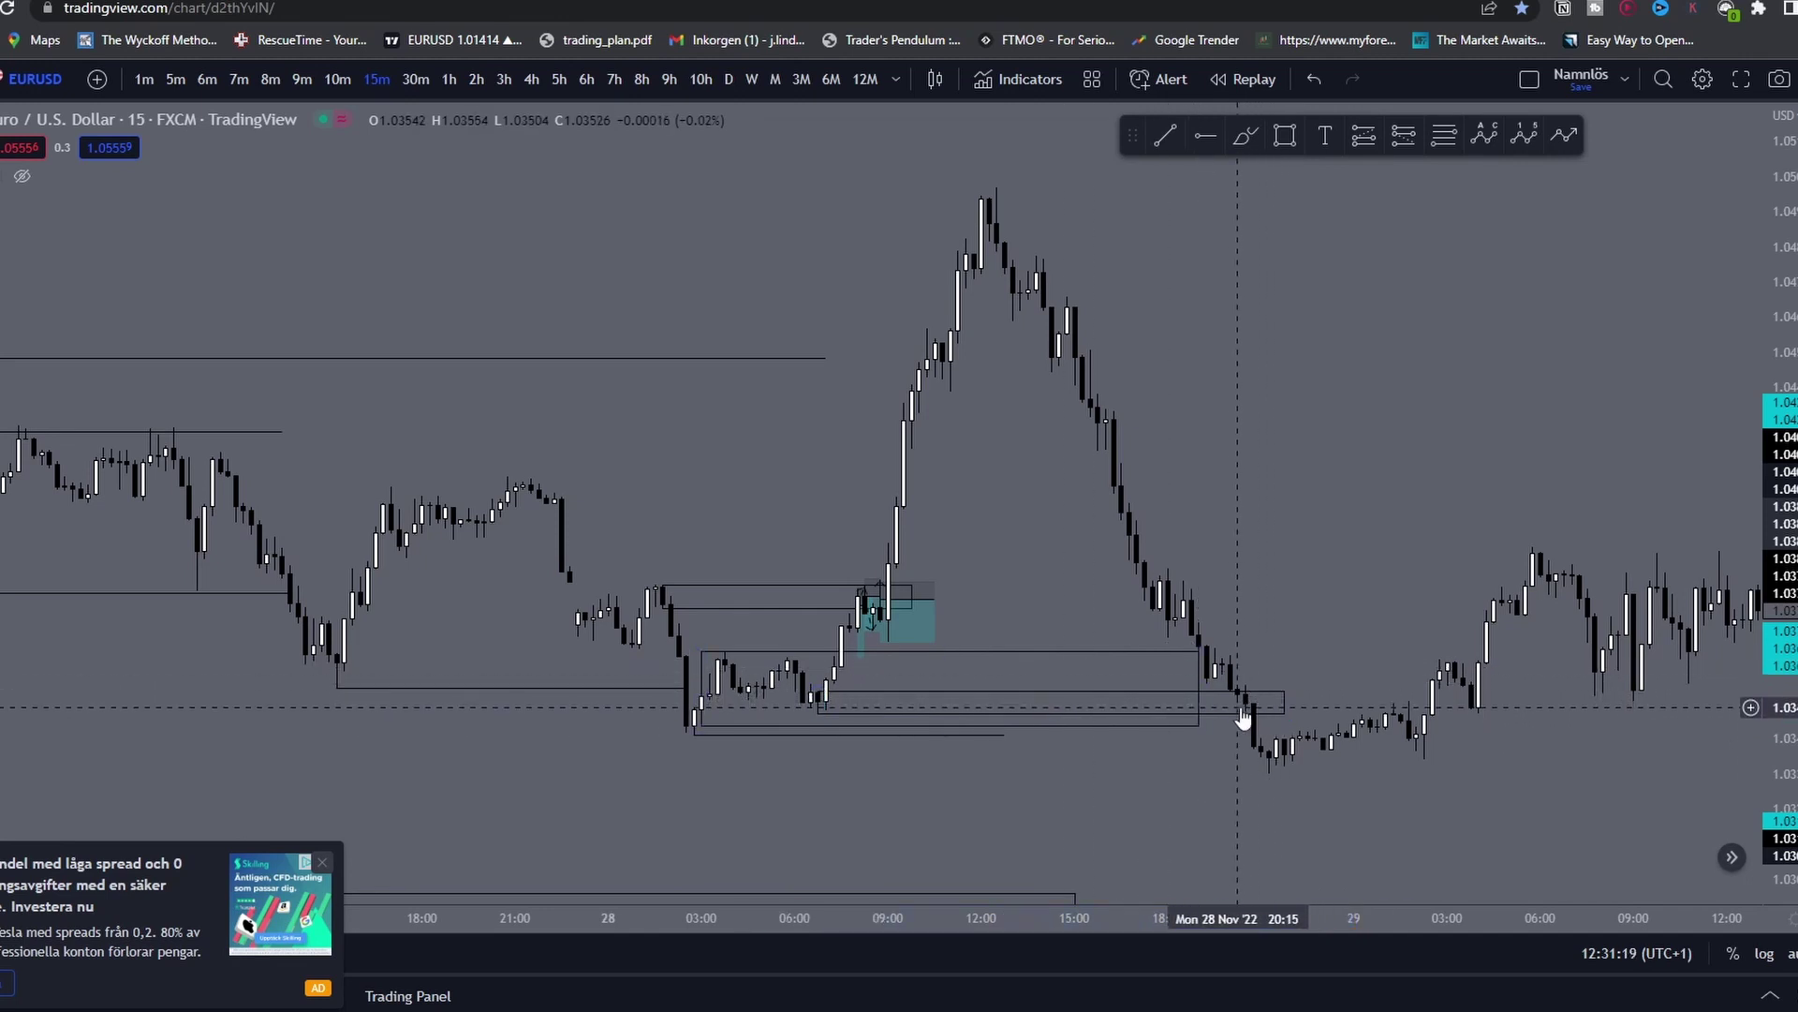
{"action": "left_click", "coordinate": [1244, 714]}
{"action": "key", "text": "Delete"}
Step: Extend the large 28 November demand zone's end to 21:15 on the same day
{"action": "left_click_drag", "start_coordinate": [1362, 625], "coordinate": [1300, 590]}
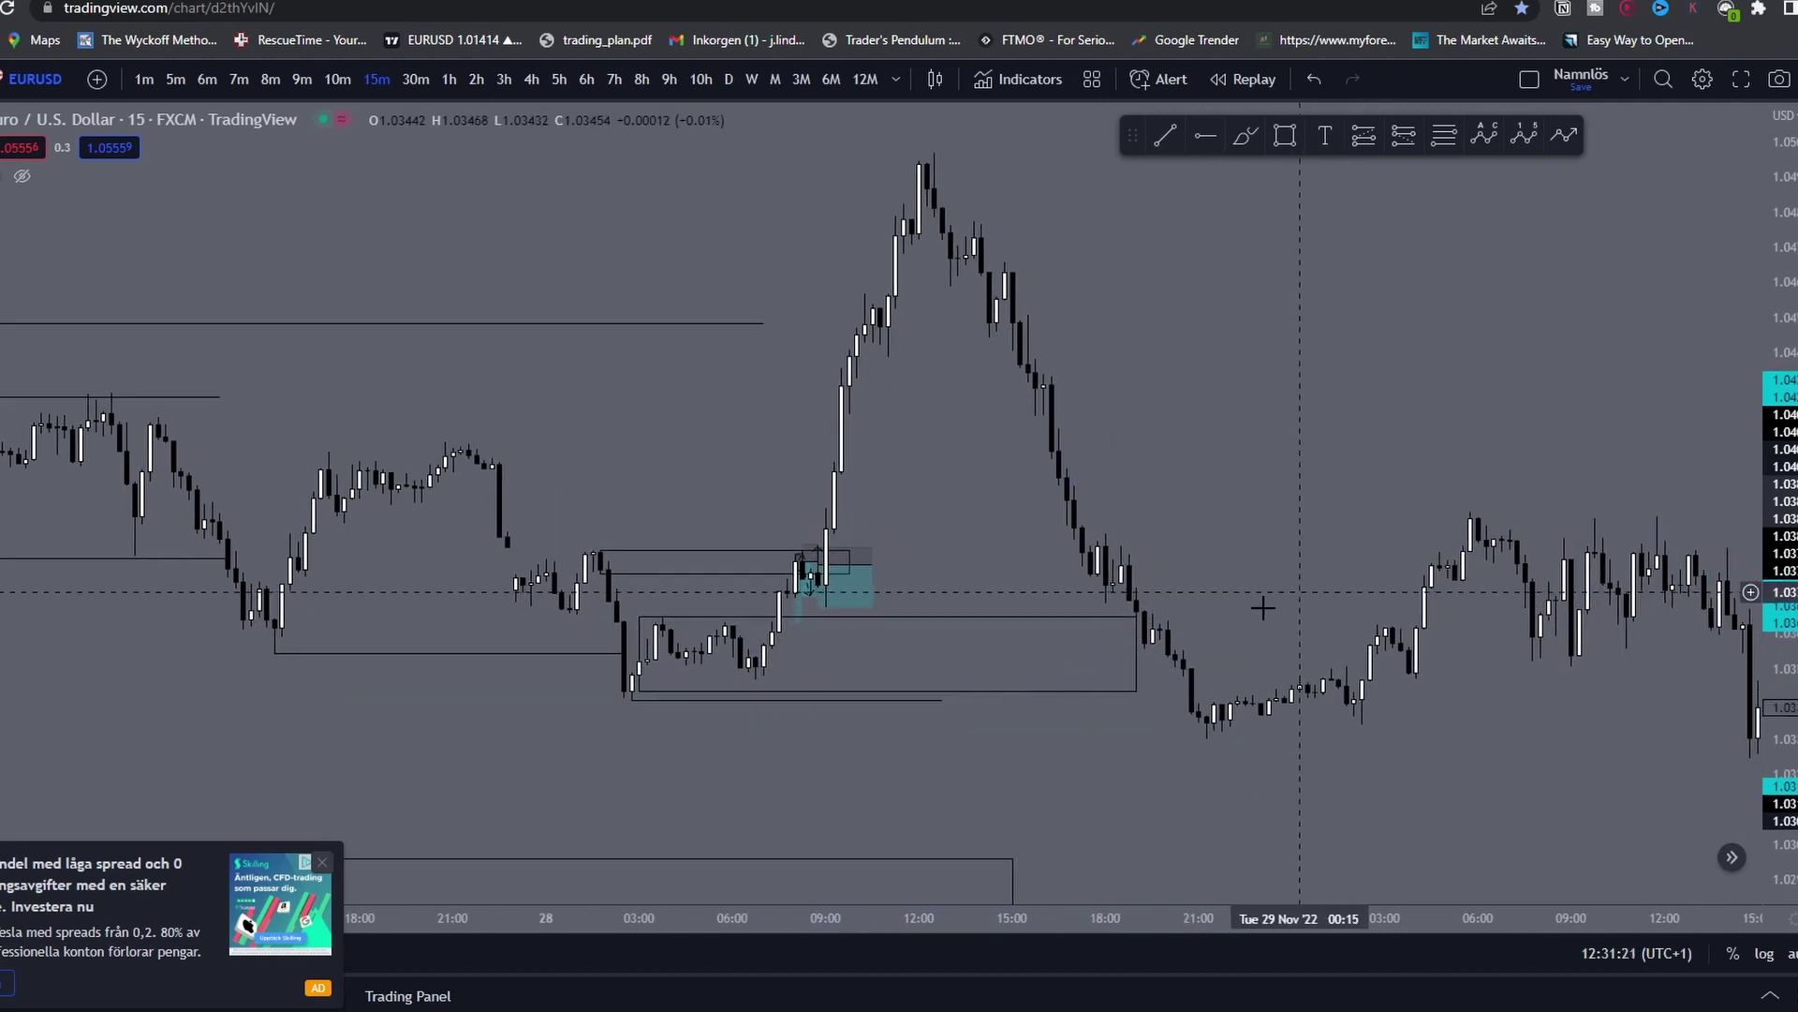
{"action": "left_click_drag", "start_coordinate": [1140, 653], "coordinate": [1250, 605]}
{"action": "left_click", "coordinate": [1284, 641]}
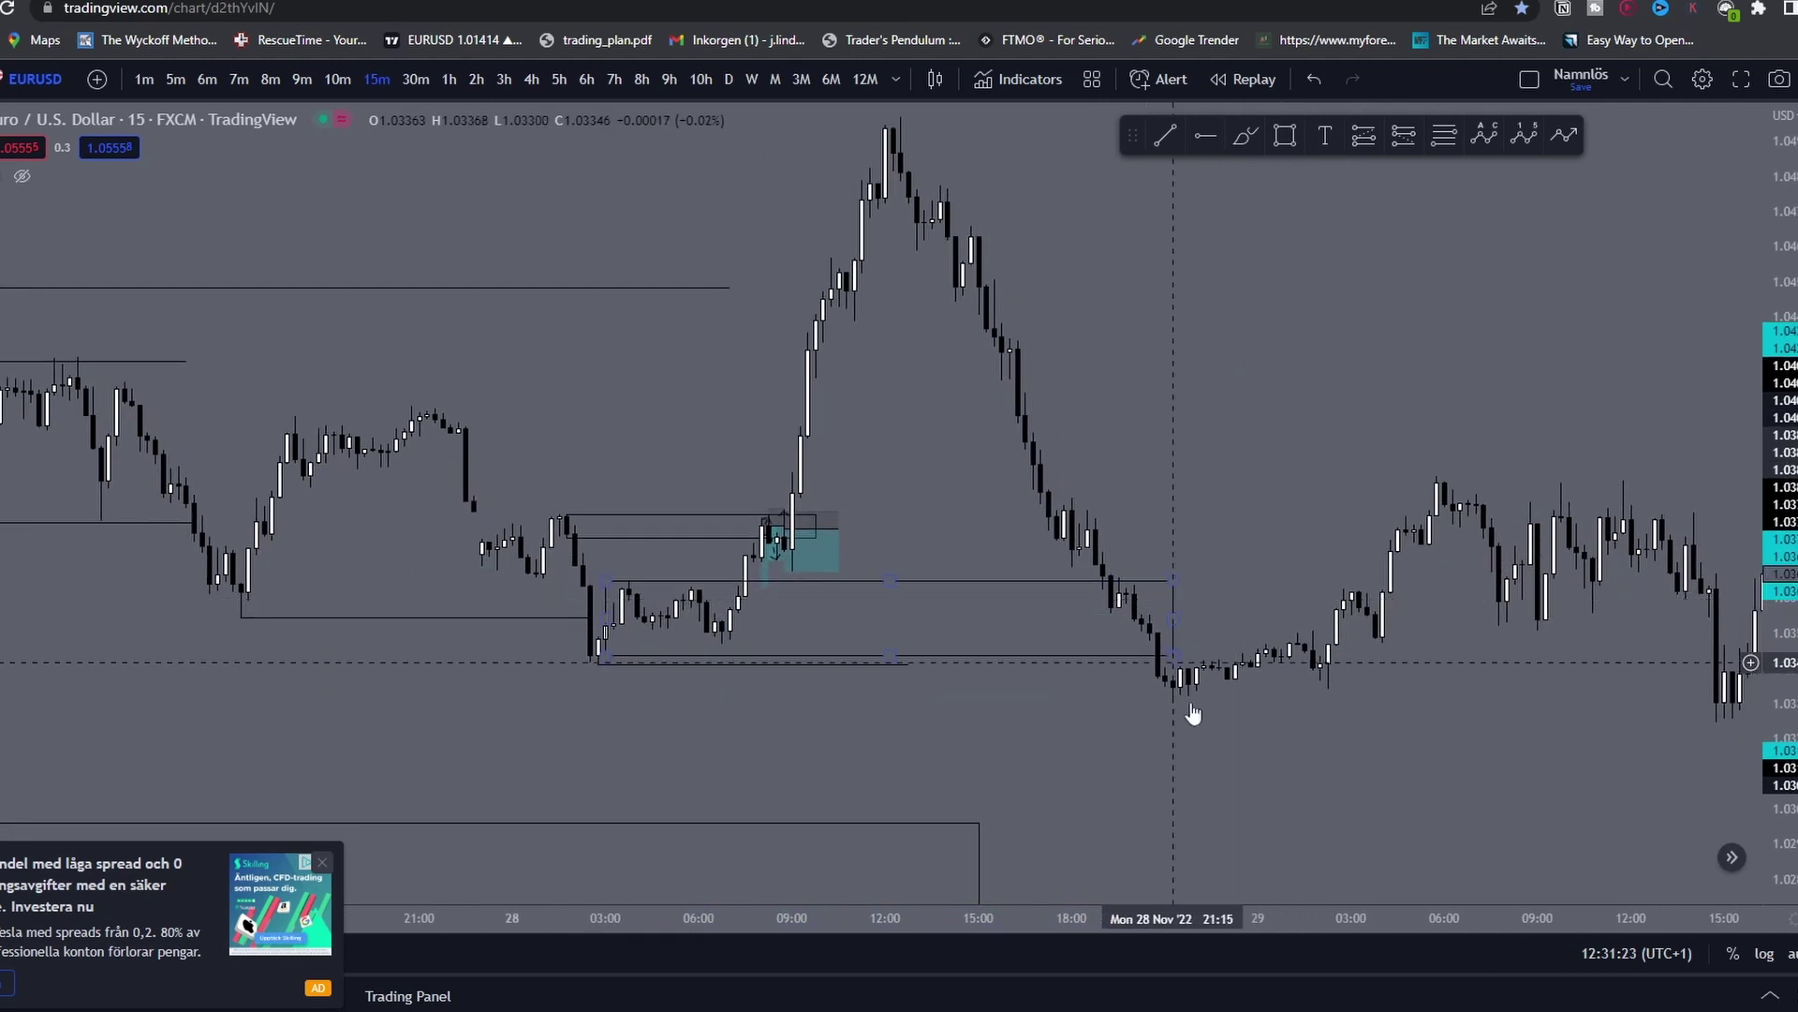
{"action": "scroll", "coordinate": [1176, 698], "scroll_direction": "down", "scroll_amount": 3}
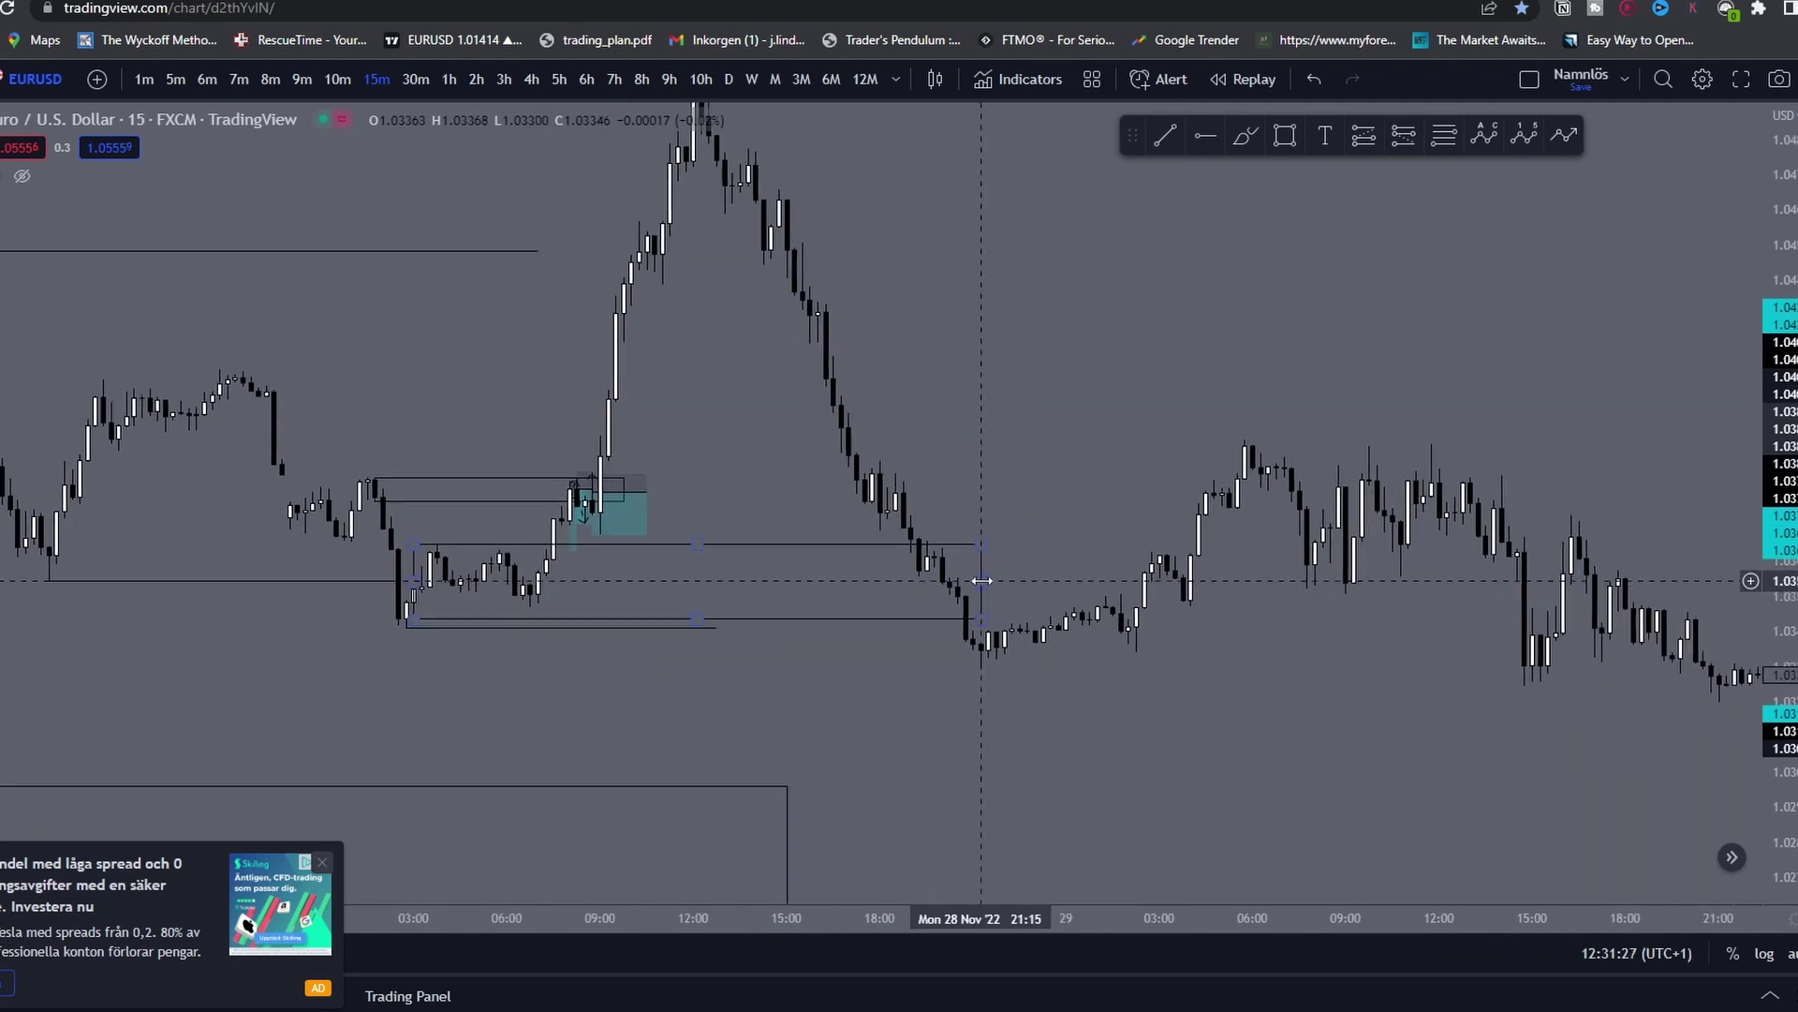
{"action": "scroll", "coordinate": [1040, 513], "scroll_direction": "down", "scroll_amount": 1}
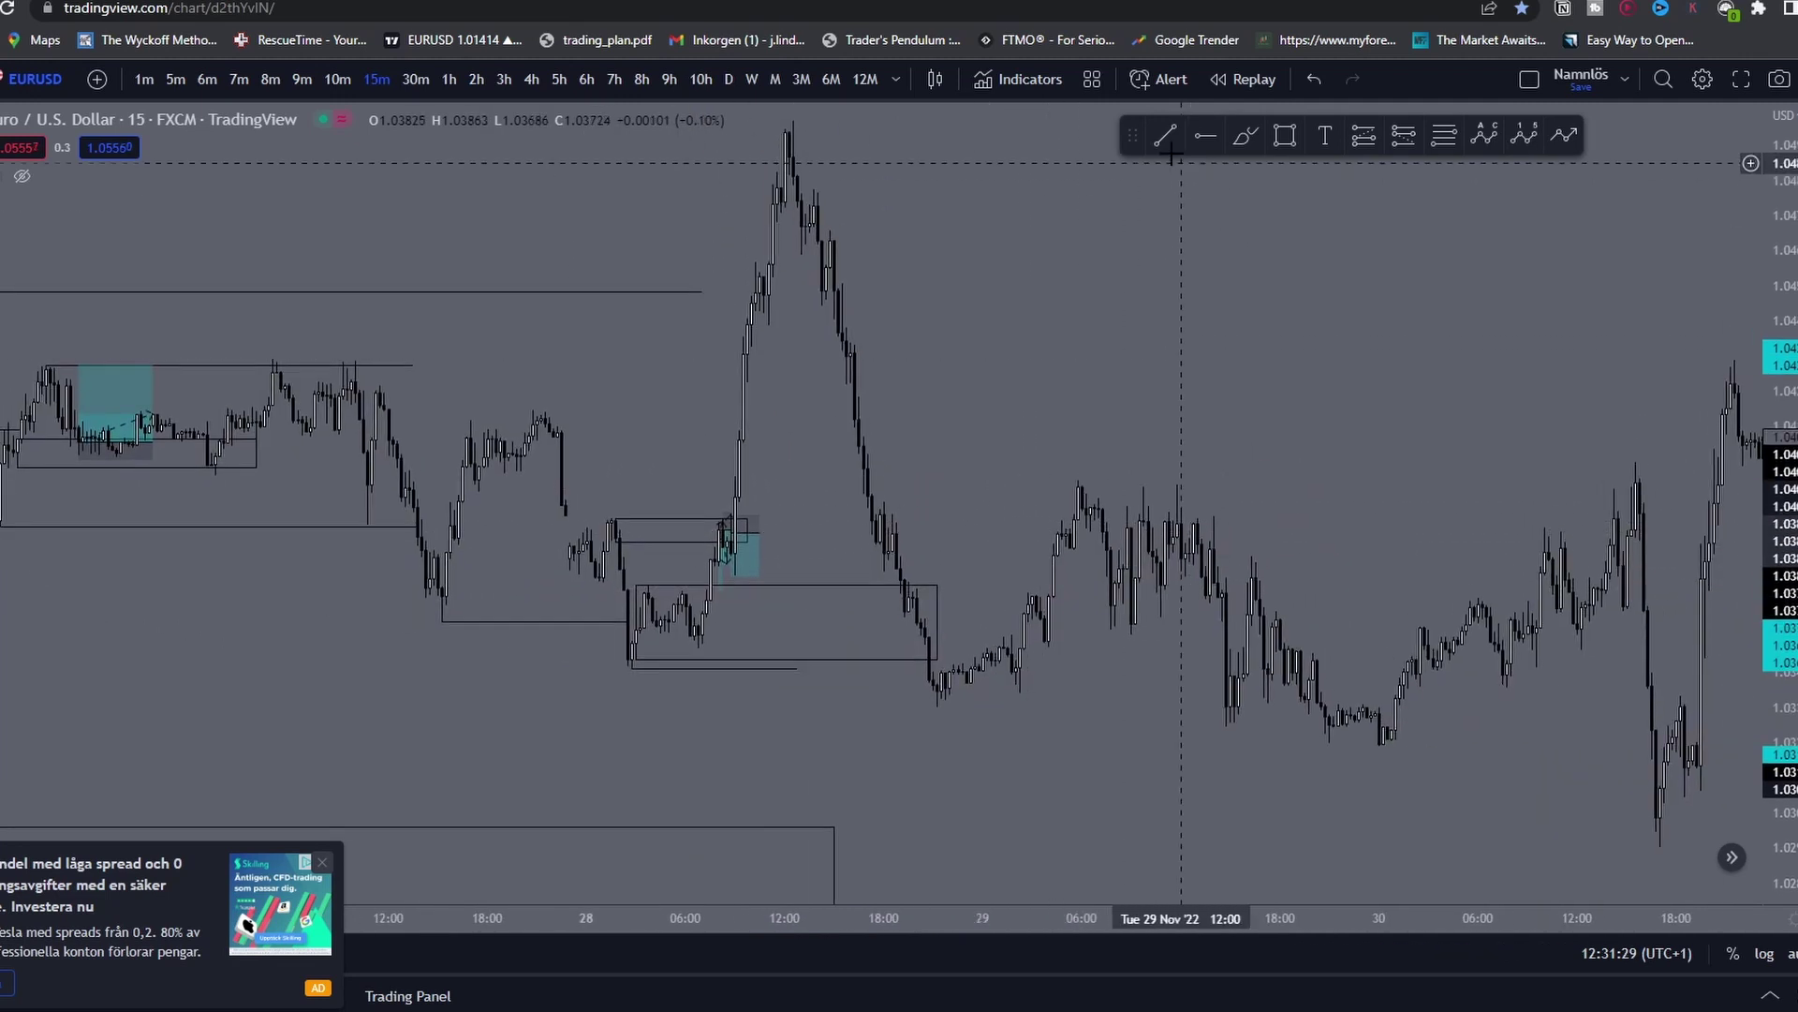
Step: Draw a horizontal line from the lower high on the afternoon of 28 November to about 04:00 on 30 November
{"action": "scroll", "coordinate": [982, 516], "scroll_direction": "down", "scroll_amount": 3}
{"action": "scroll", "coordinate": [983, 516], "scroll_direction": "up", "scroll_amount": 4}
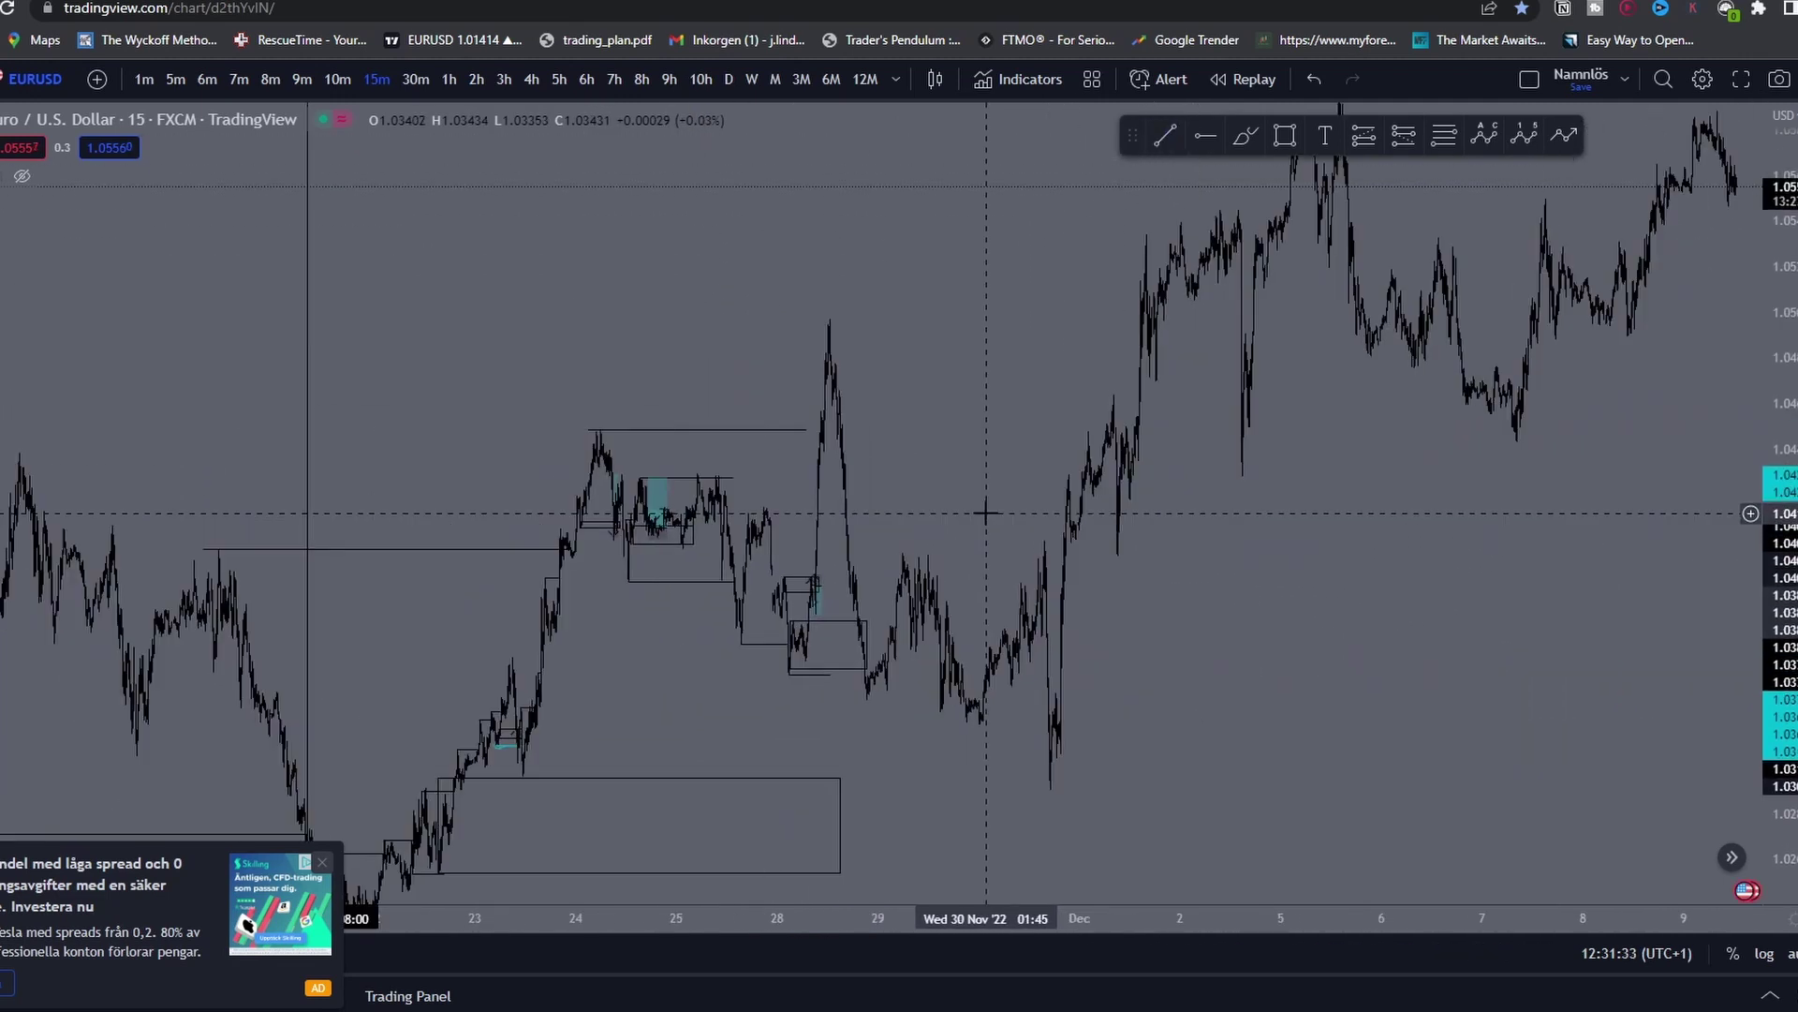
{"action": "left_click", "coordinate": [1164, 136]}
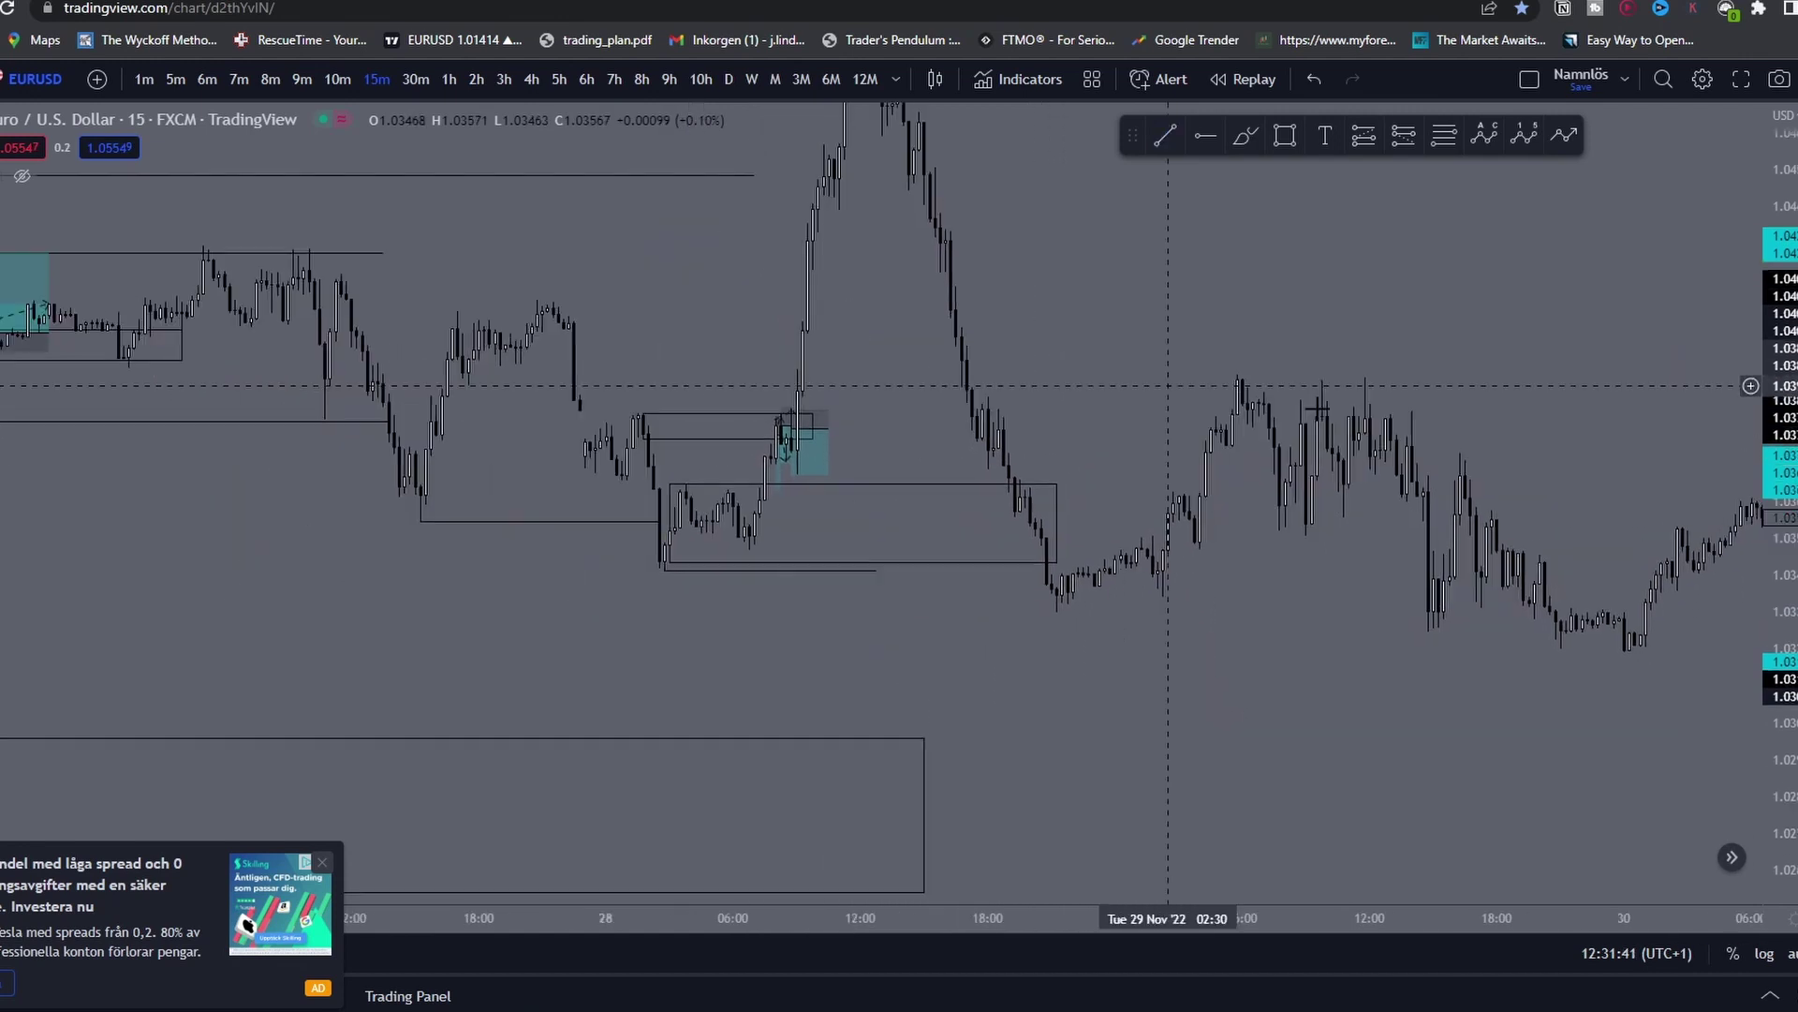
{"action": "left_click_drag", "start_coordinate": [1778, 557], "coordinate": [1658, 394]}
{"action": "scroll", "coordinate": [1158, 223], "scroll_direction": "right", "scroll_amount": 3}
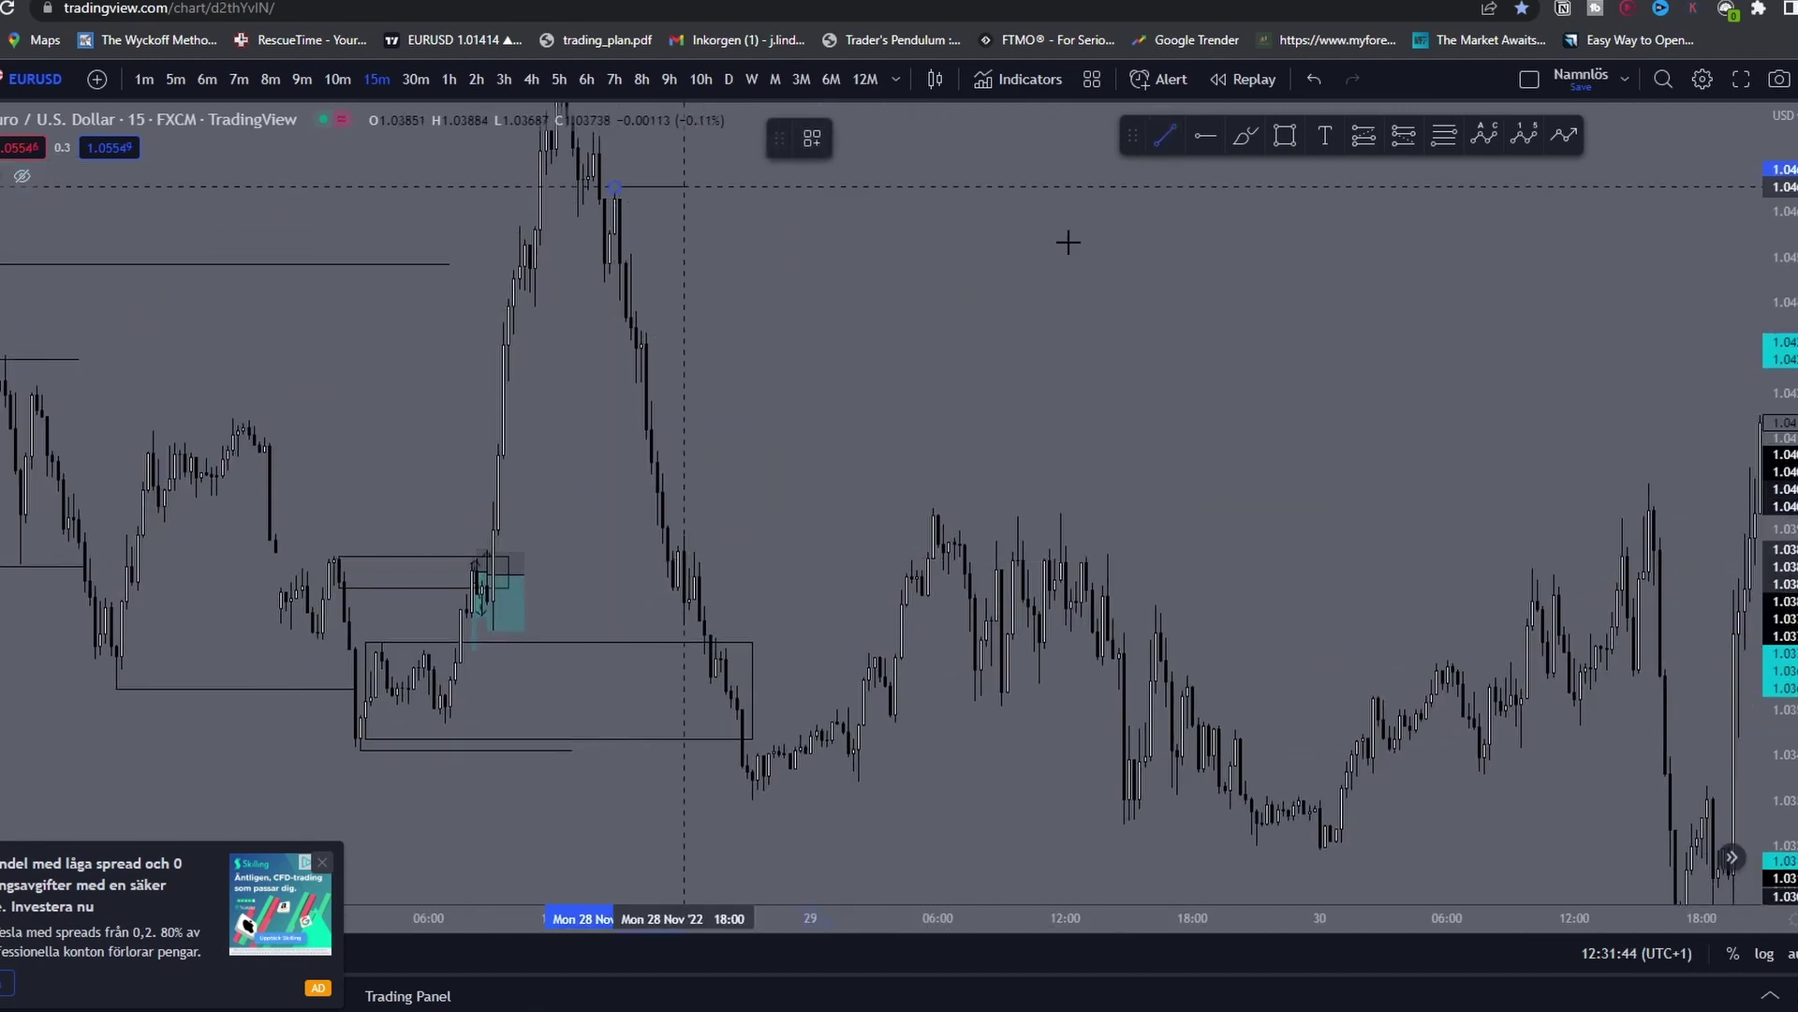
{"action": "left_click", "coordinate": [1404, 234], "text": "shift"}
{"action": "left_click_drag", "start_coordinate": [1231, 287], "coordinate": [1231, 281]}
Step: Draw a horizontal line from the 28 November 21:15 low to 20:45 on 29 November
{"action": "left_click", "coordinate": [1163, 138]}
{"action": "left_click", "coordinate": [754, 795]}
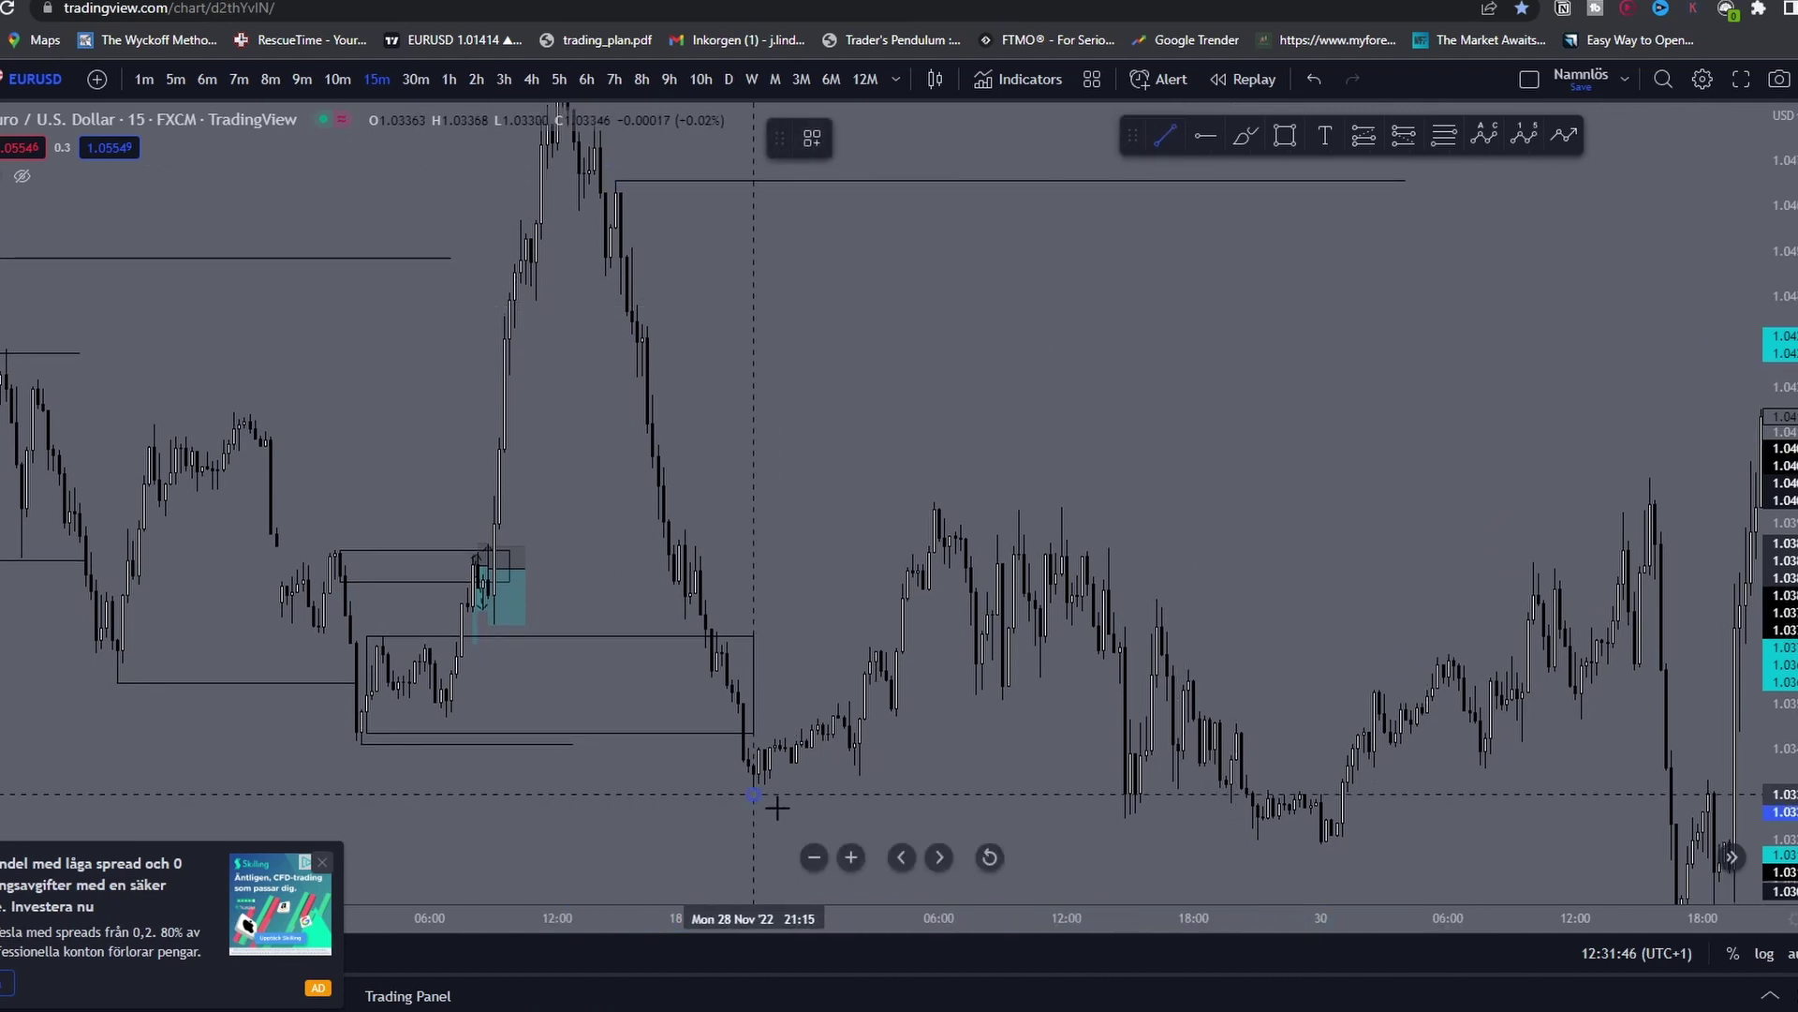
{"action": "left_click", "coordinate": [1254, 805], "text": "shift"}
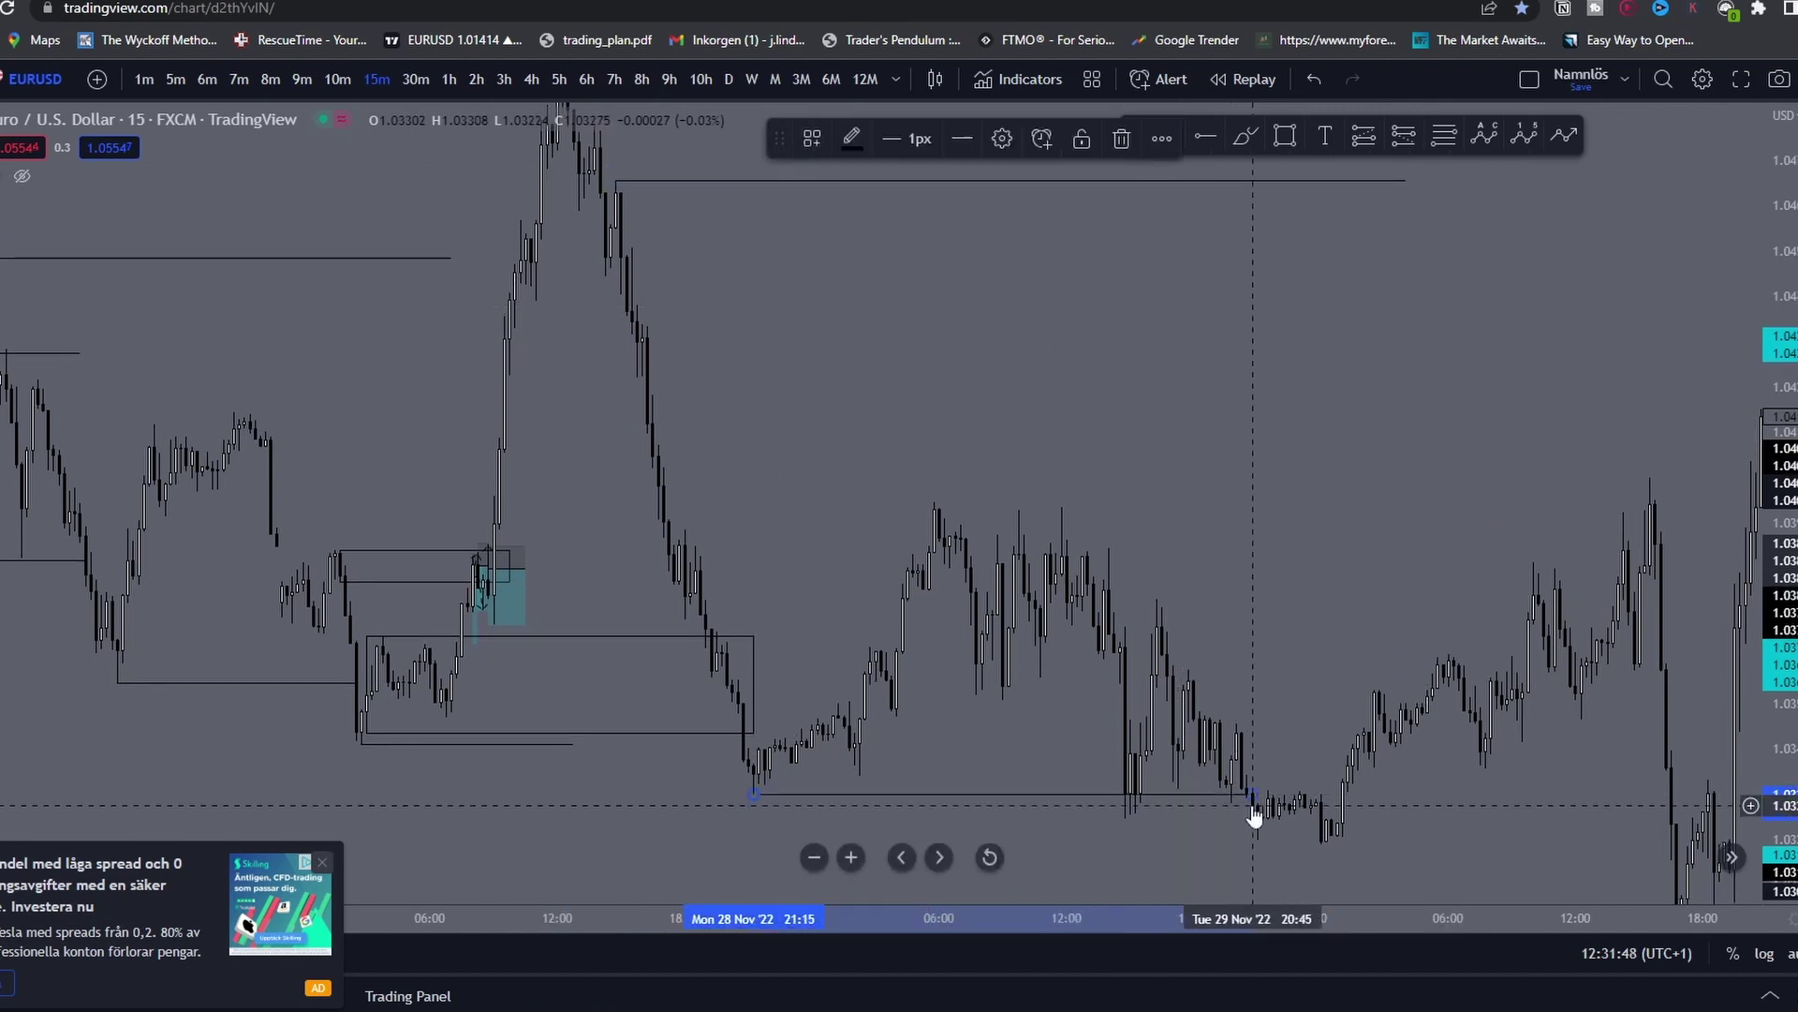
{"action": "left_click_drag", "start_coordinate": [1289, 715], "coordinate": [1280, 676]}
Step: On the 4-hour timeframe, draw a short horizontal line at the high before the 2 December drop
{"action": "scroll", "coordinate": [1339, 568], "scroll_direction": "down", "scroll_amount": 3}
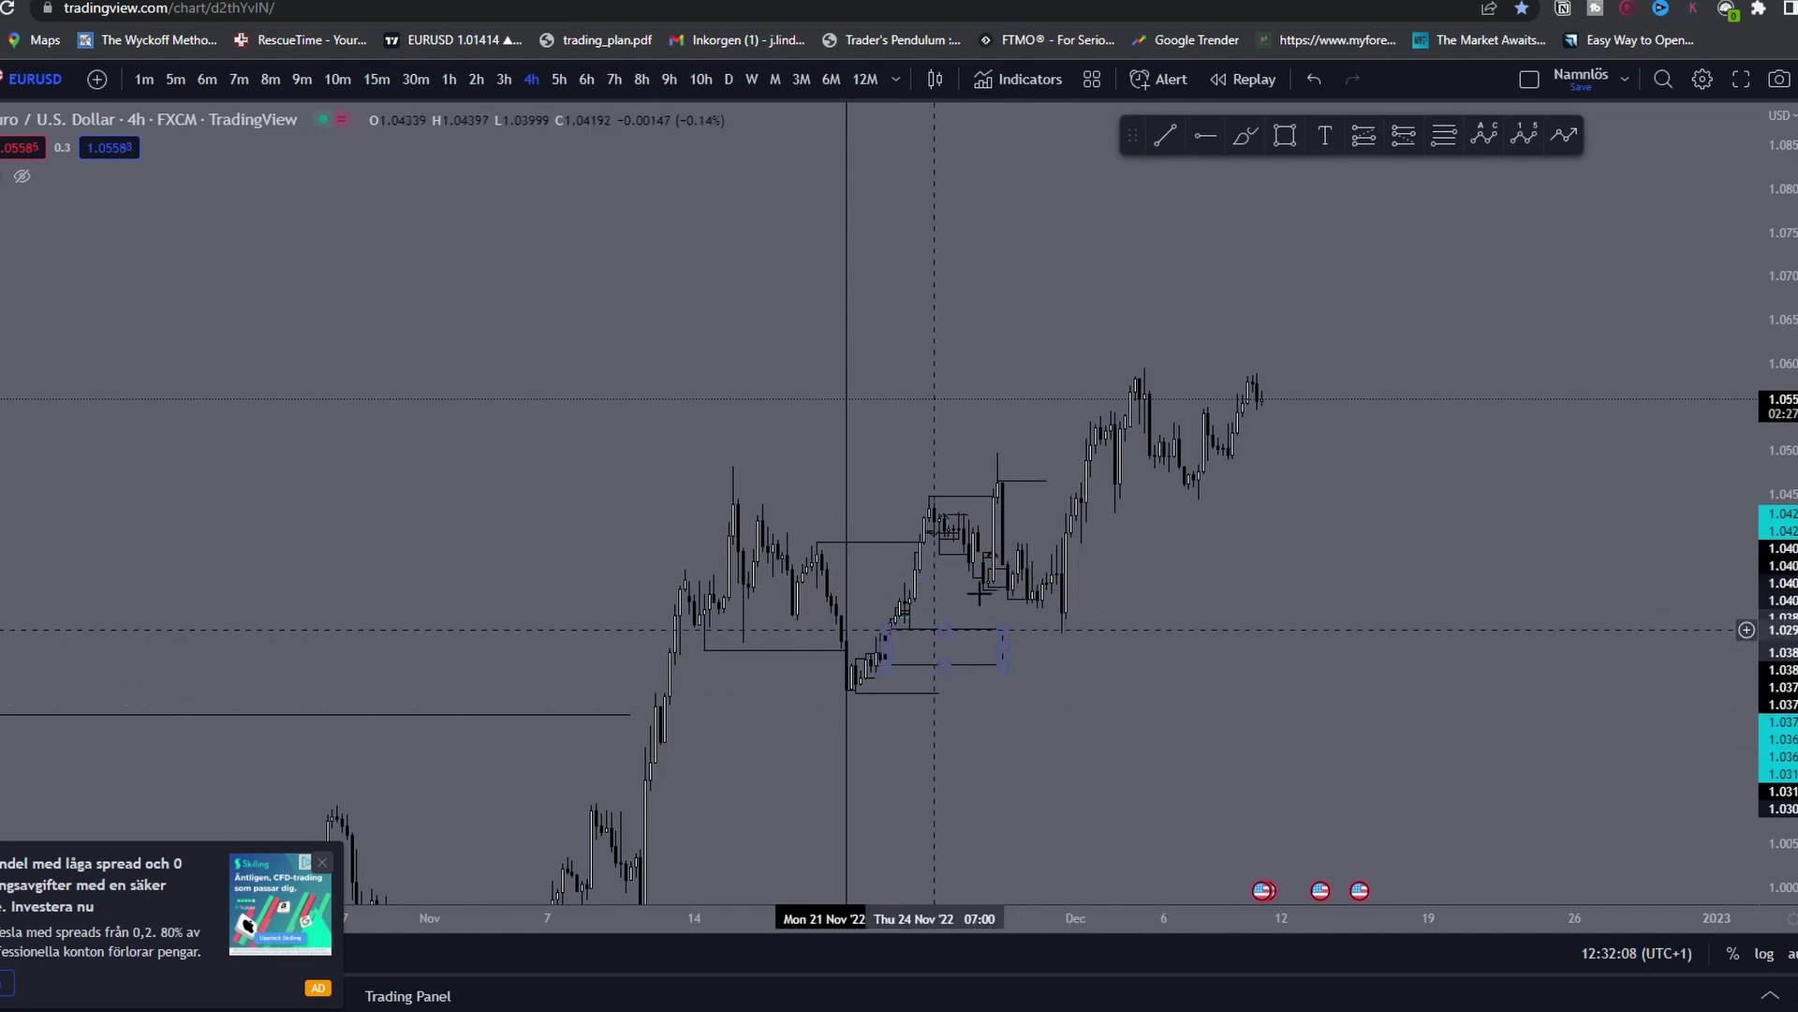
{"action": "scroll", "coordinate": [1143, 600], "scroll_direction": "up", "scroll_amount": 3}
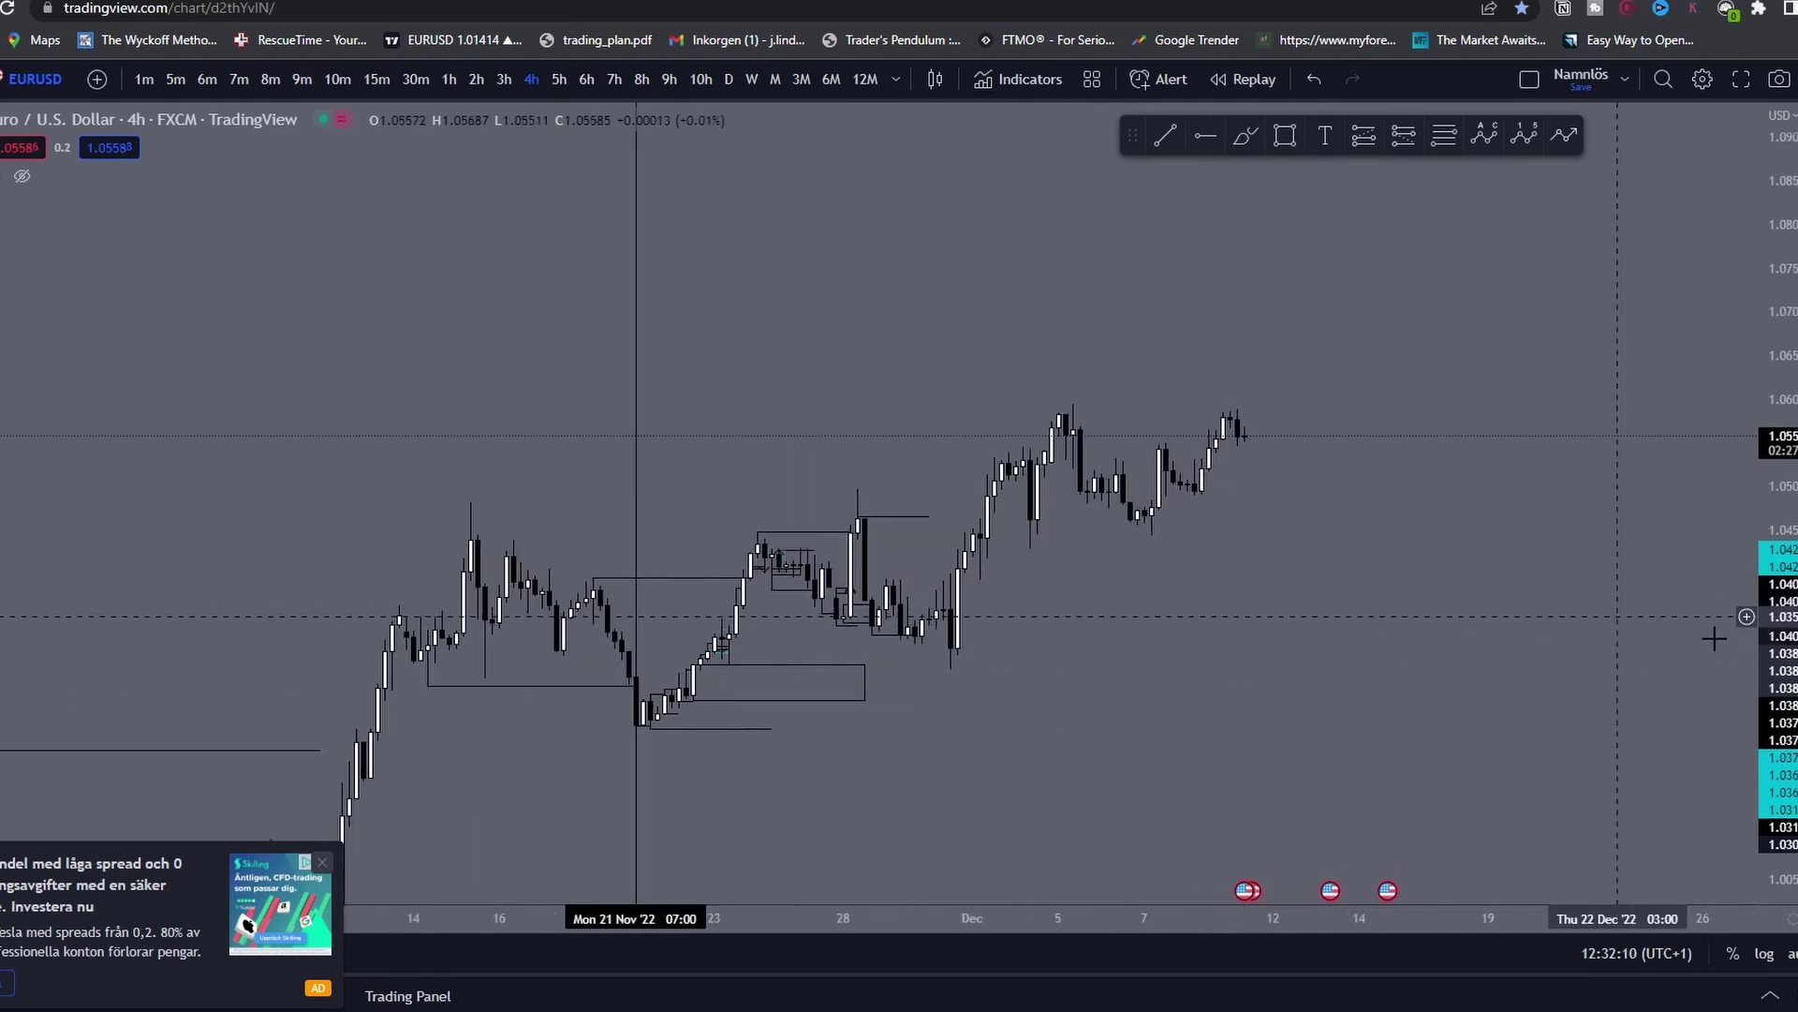
{"action": "left_click", "coordinate": [1164, 135]}
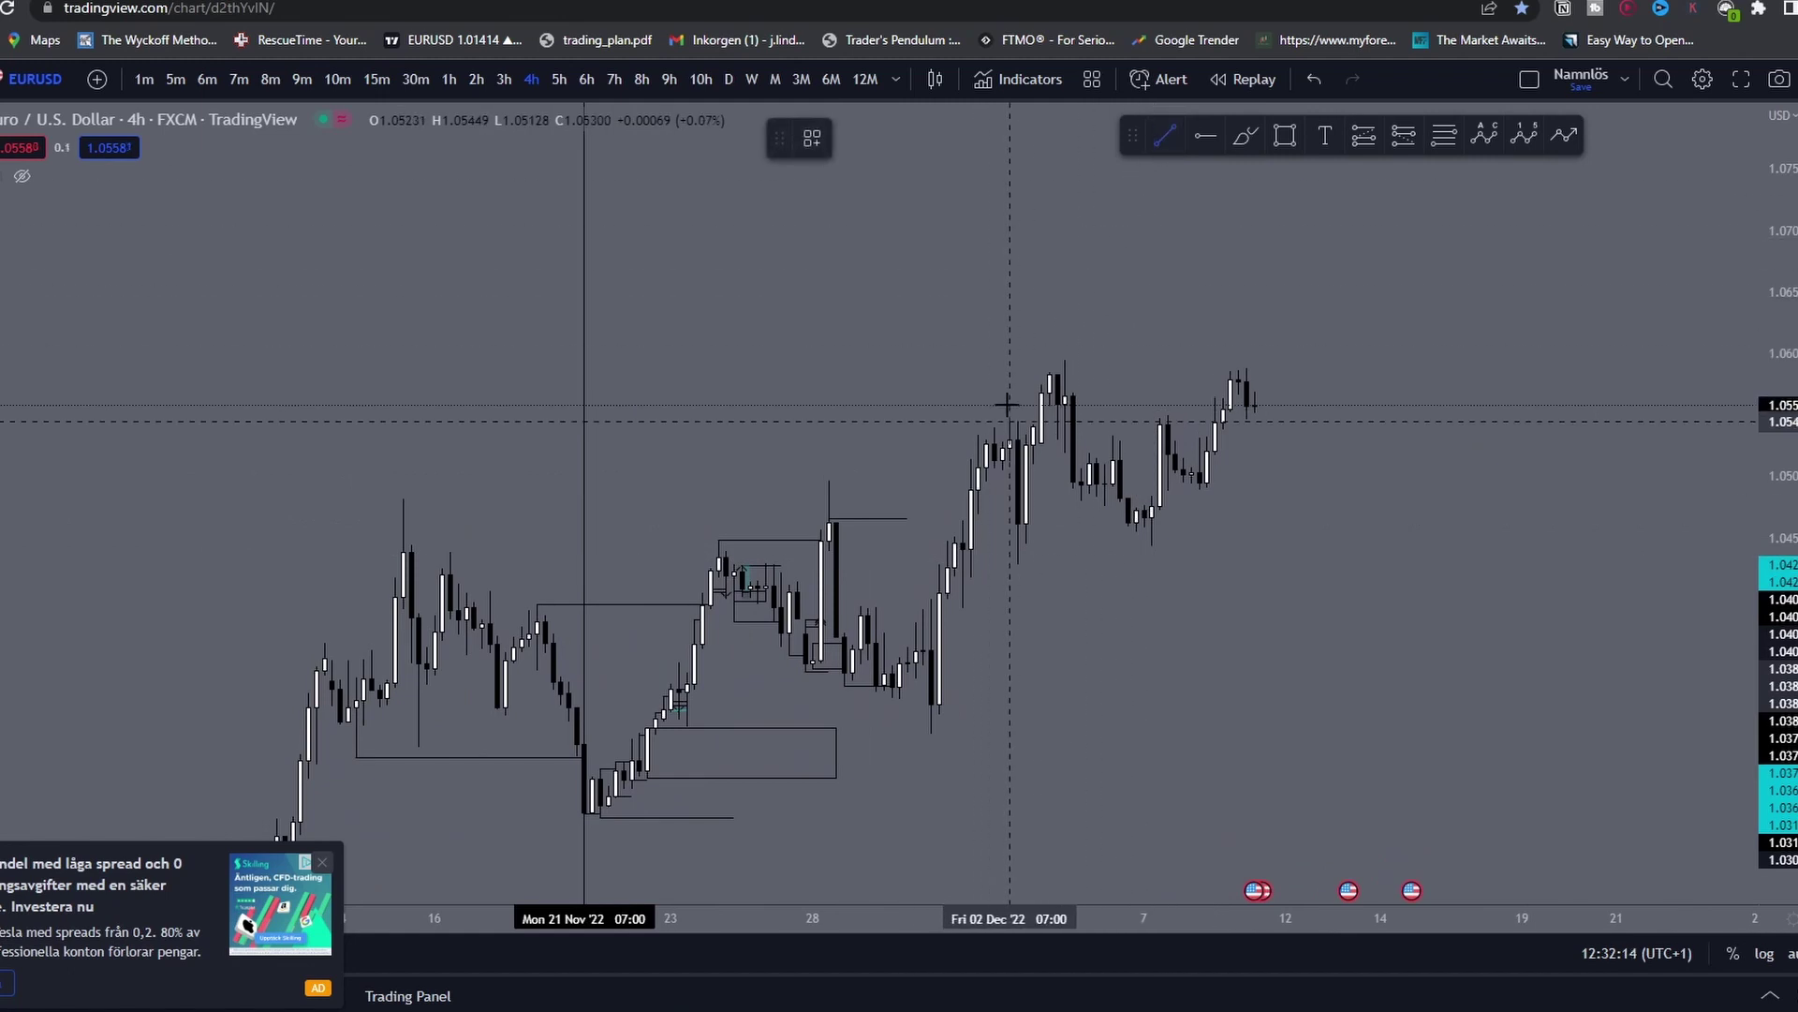
{"action": "scroll", "coordinate": [1034, 421], "scroll_direction": "up", "scroll_amount": 2}
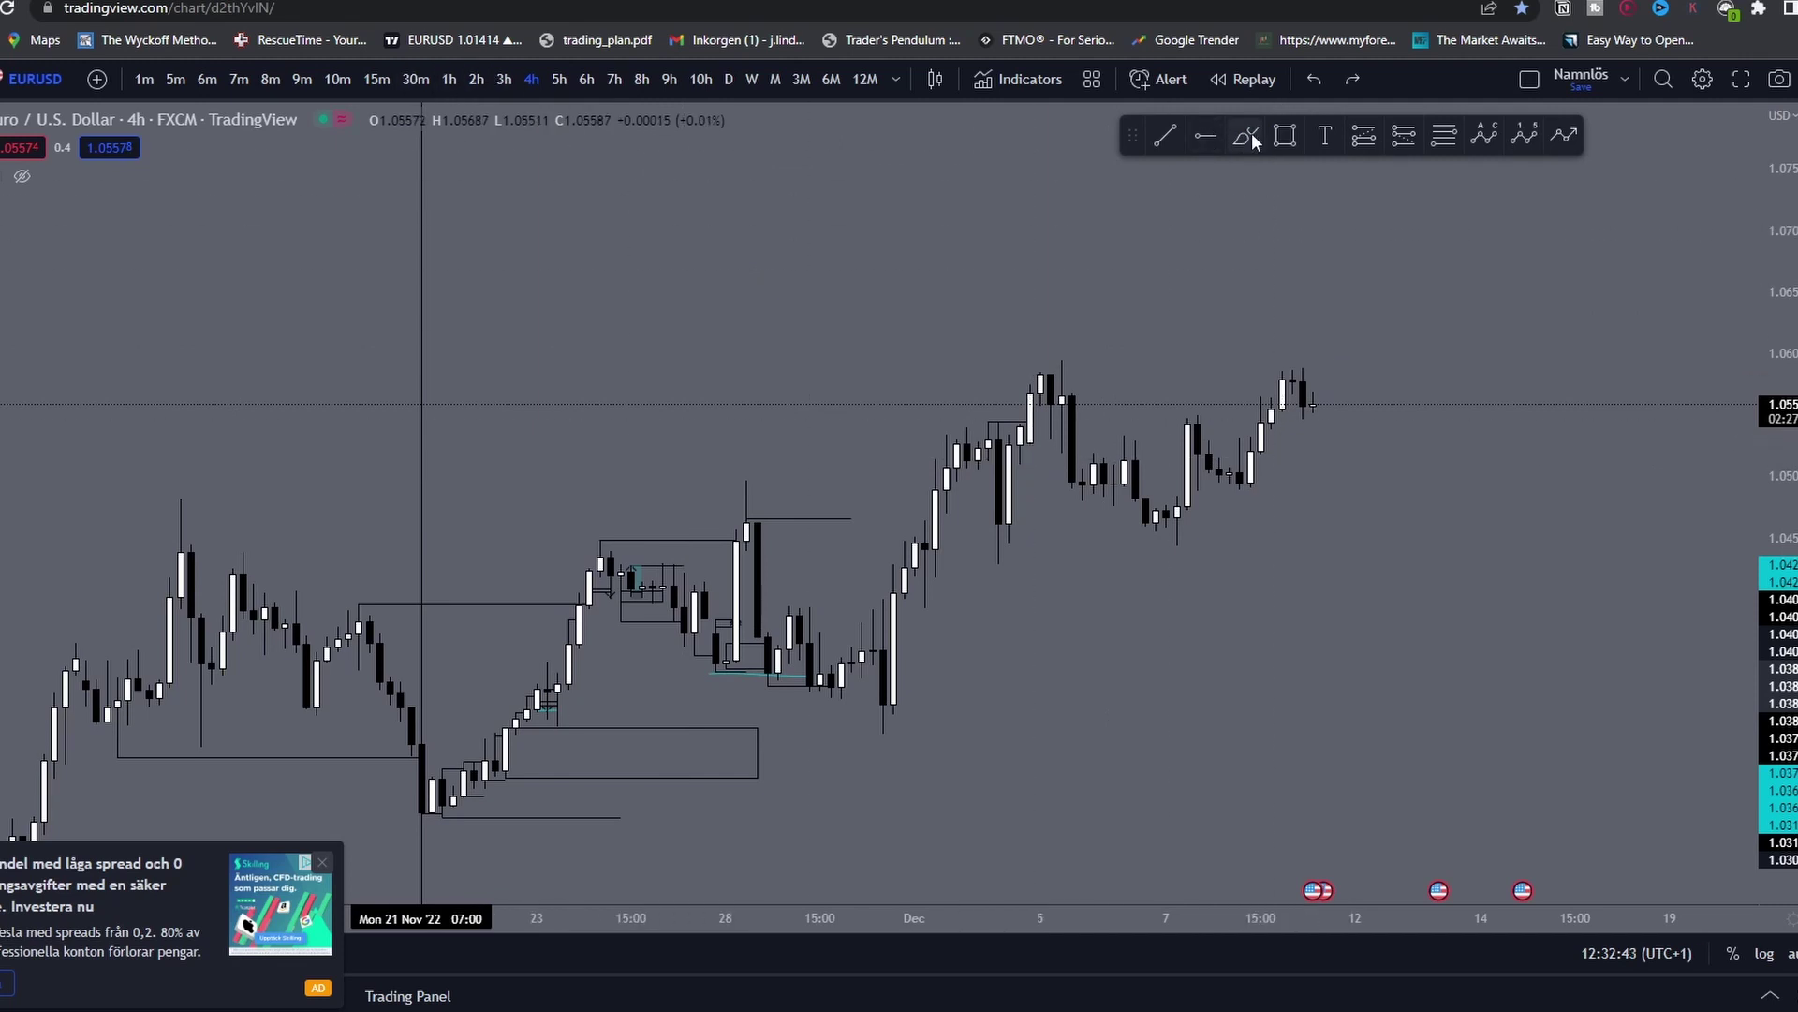
Step: On the 2-hour timeframe, mark a rectangle demand zone from the 2 December 15:00 candle to 23:00 on 8 December
{"action": "key", "text": "alt+shift+r"}
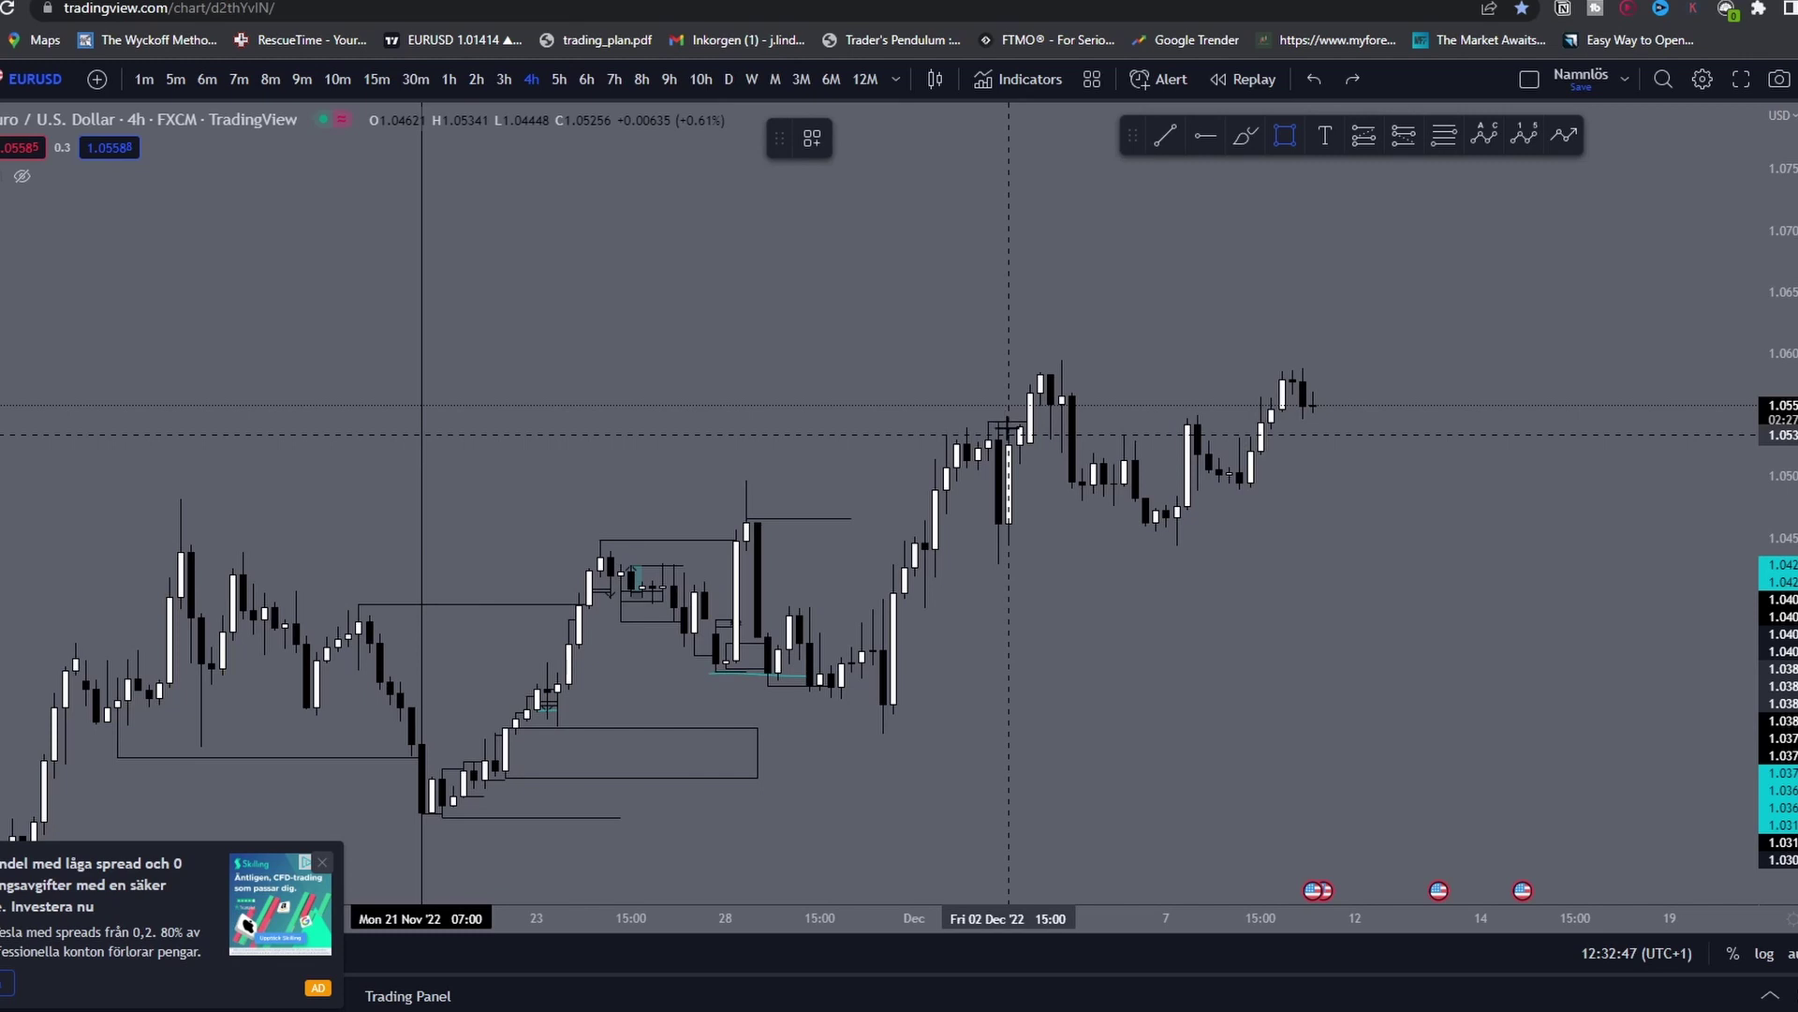
{"action": "left_click", "coordinate": [476, 79]}
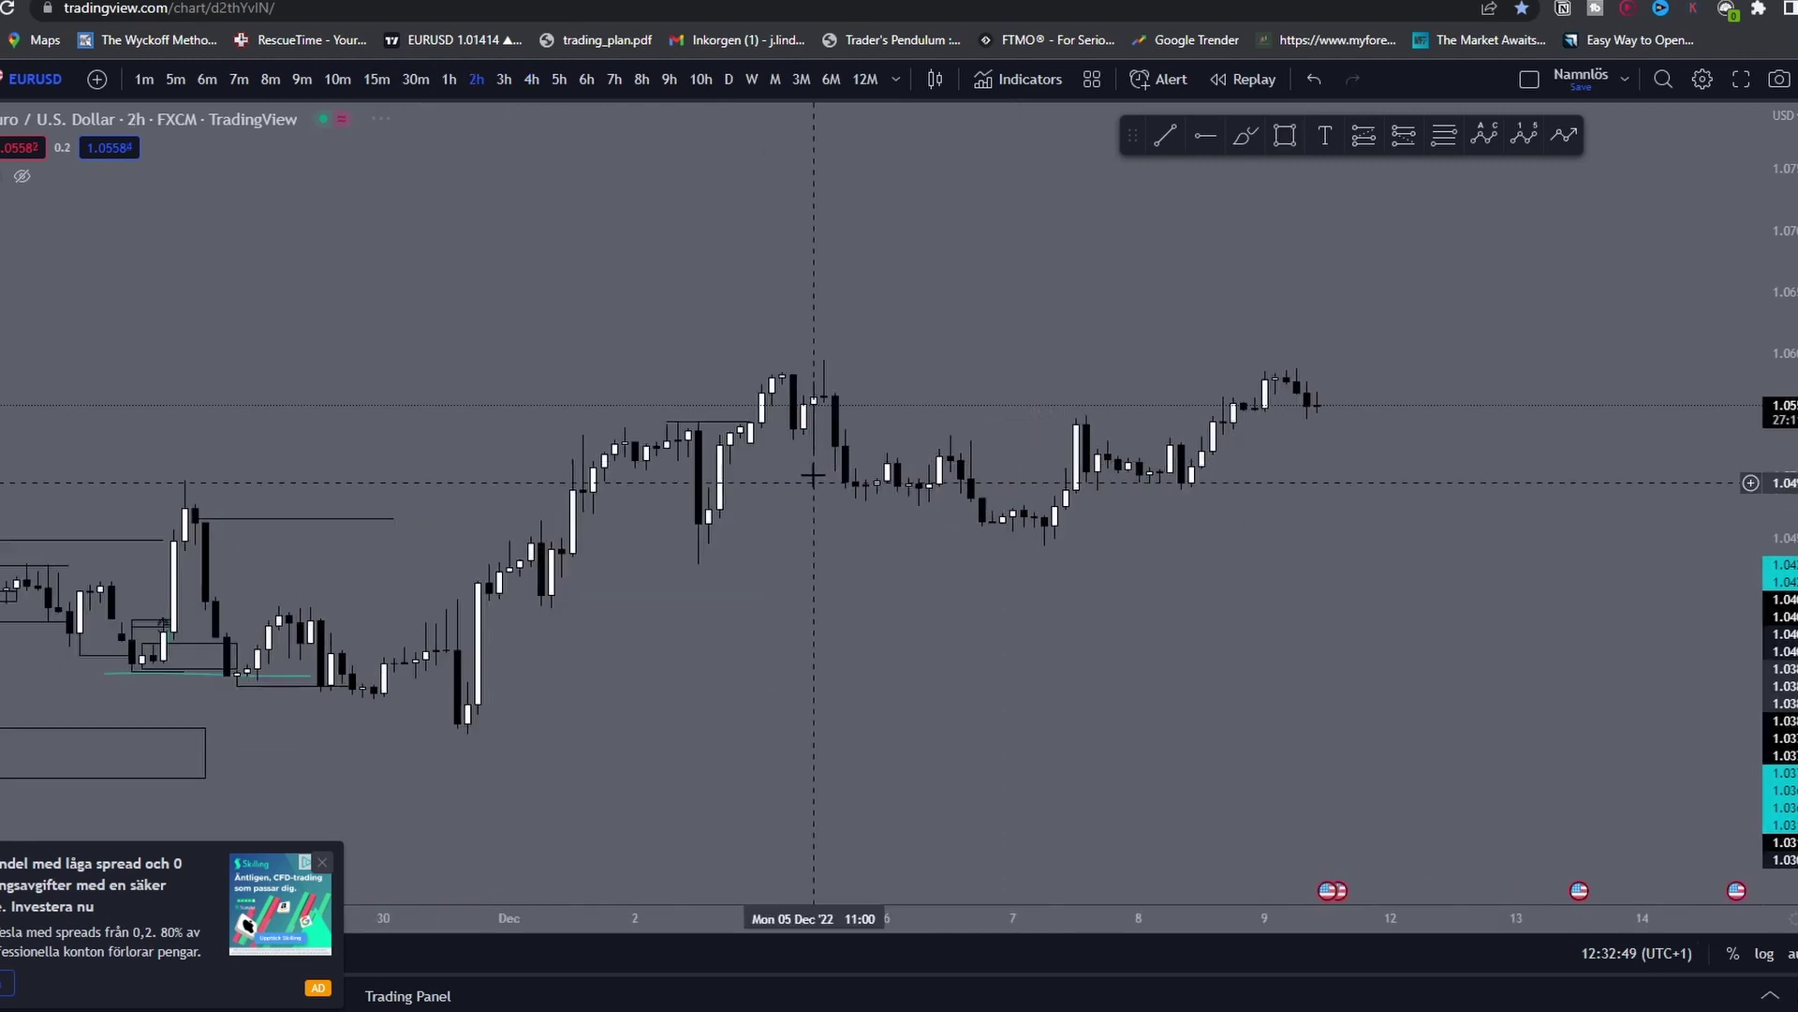
{"action": "key", "text": "alt+shift+r"}
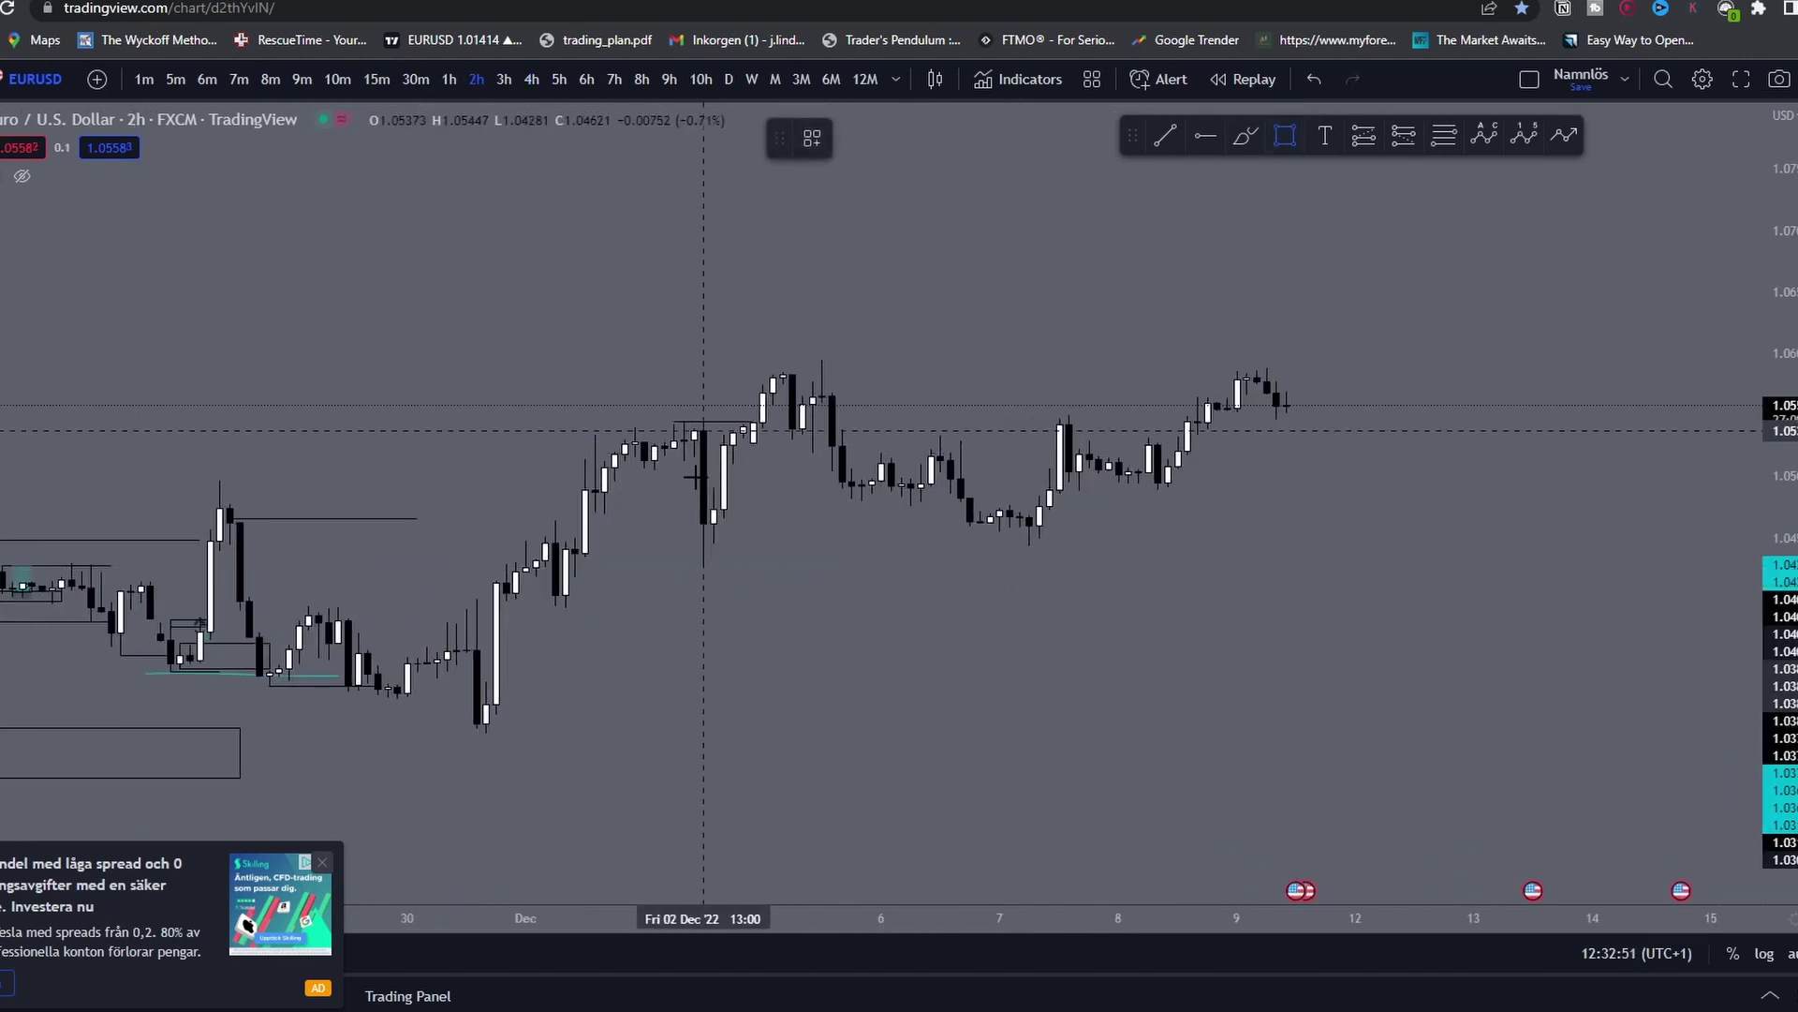
{"action": "left_click", "coordinate": [1222, 541]}
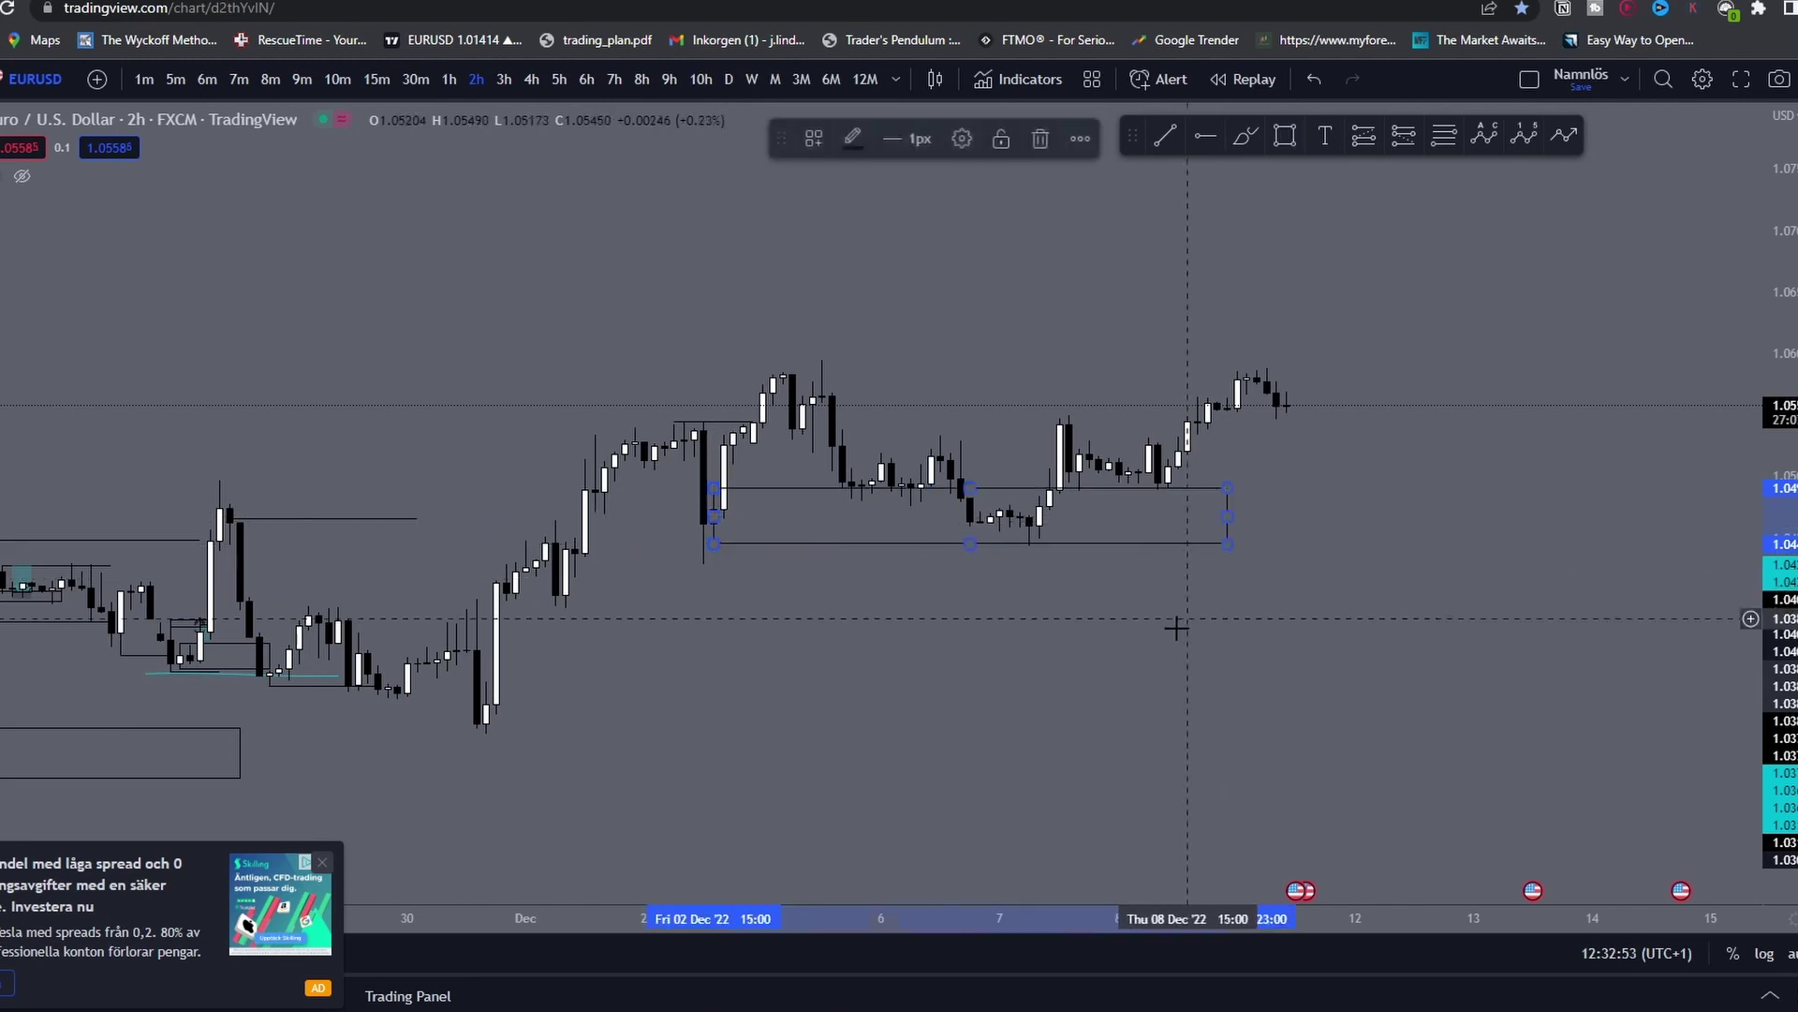
Step: Draw a horizontal line from the 5 December swing high extending past the latest candles
{"action": "scroll", "coordinate": [1112, 599], "scroll_direction": "down", "scroll_amount": 3}
{"action": "left_click", "coordinate": [1165, 136]}
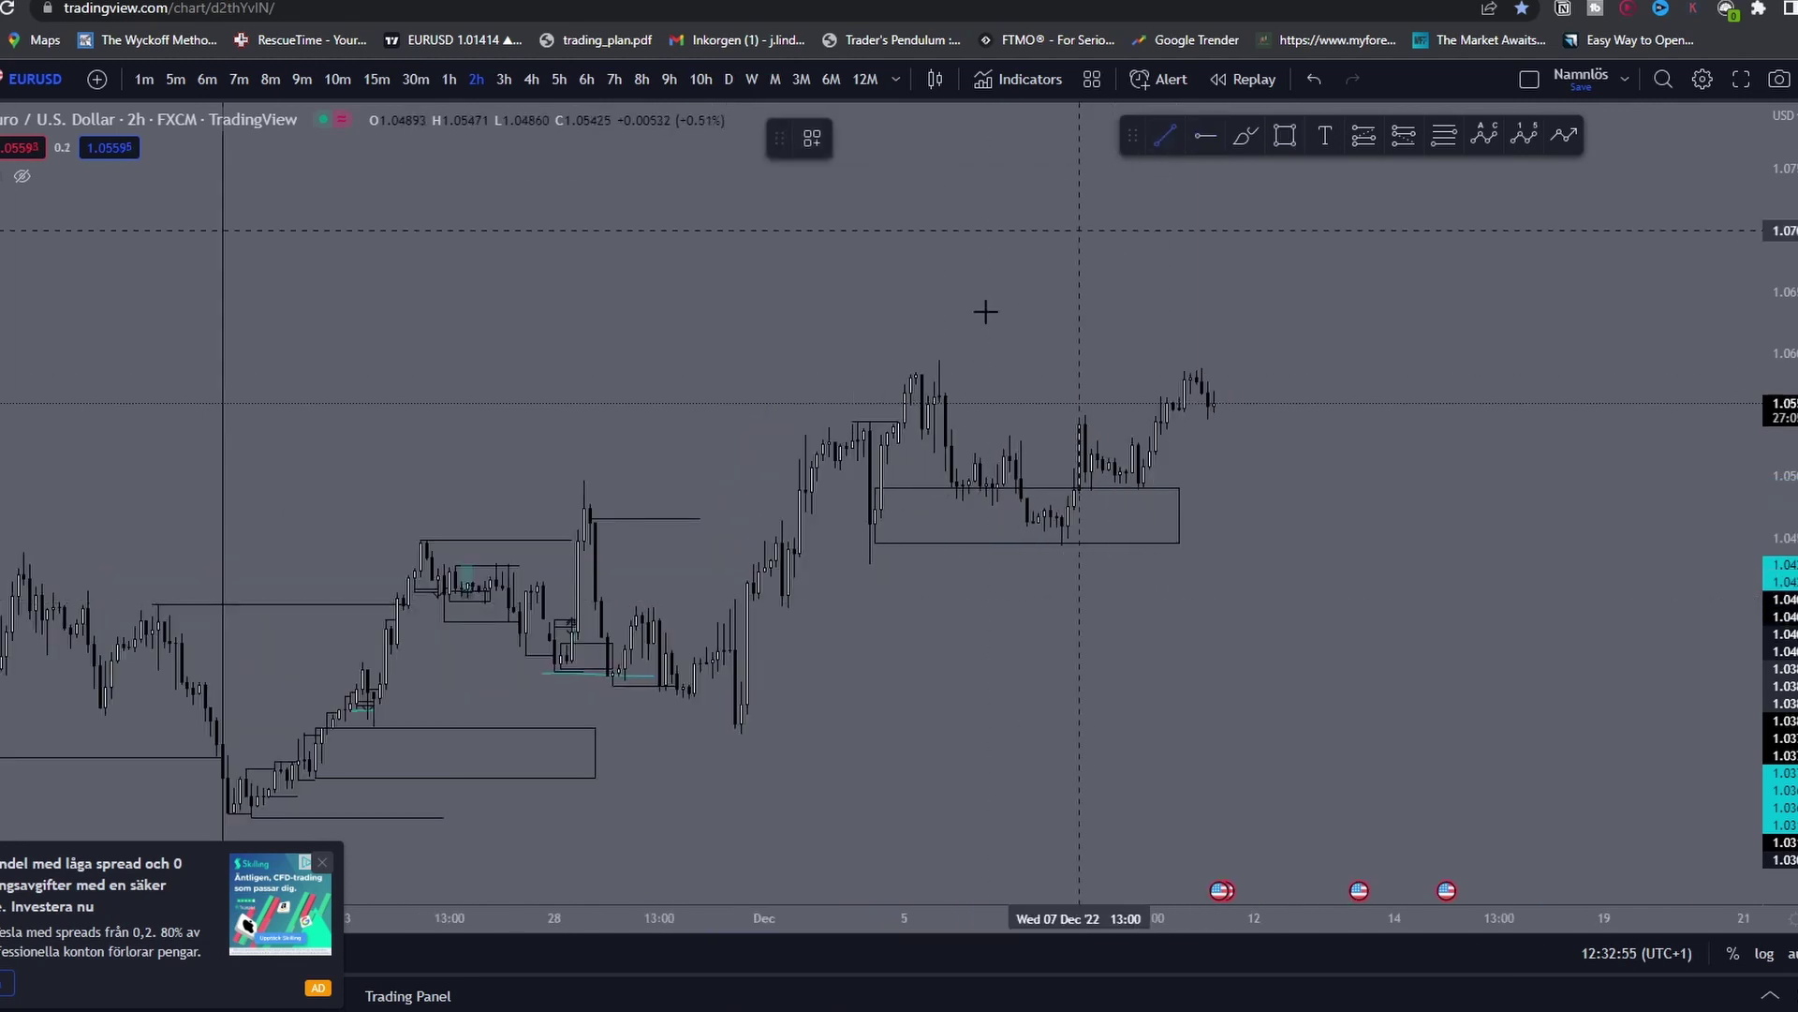
{"action": "left_click", "coordinate": [939, 360]}
{"action": "left_click", "coordinate": [1283, 360]}
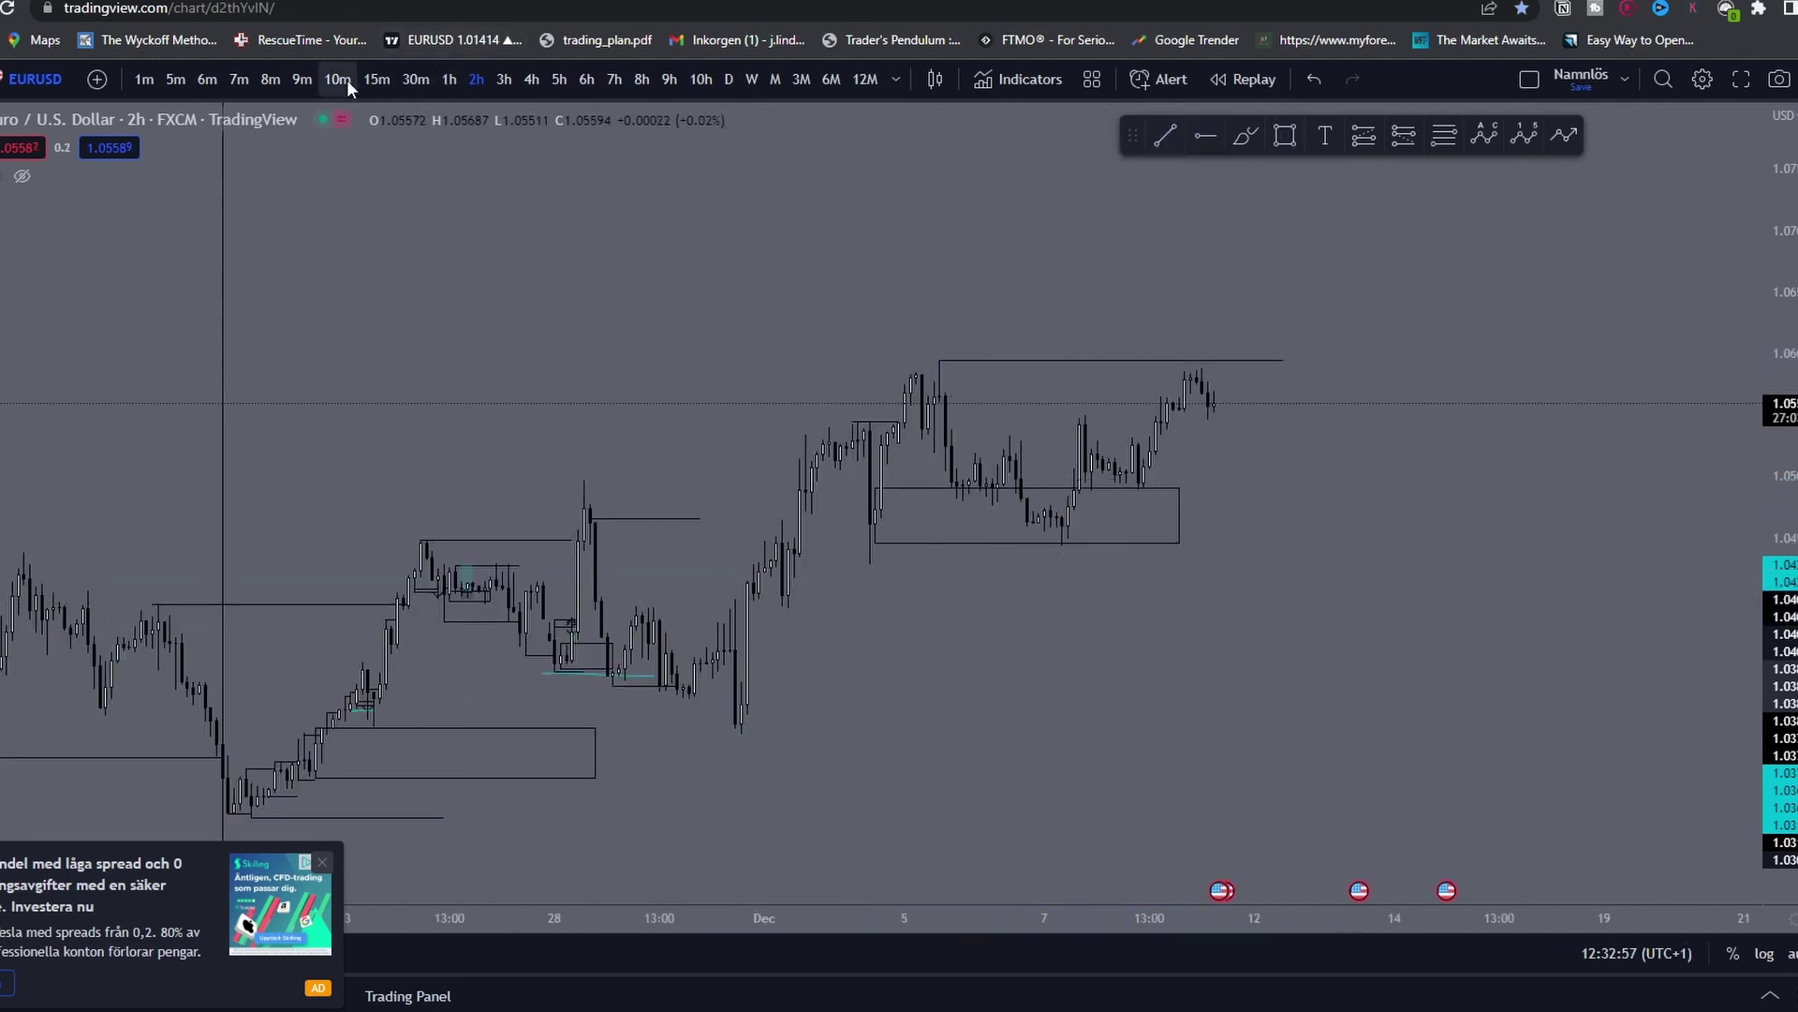
Step: Switch to the 15-minute timeframe and examine how price reacts inside the 2 December demand zone up to 7 December
{"action": "left_click", "coordinate": [376, 78]}
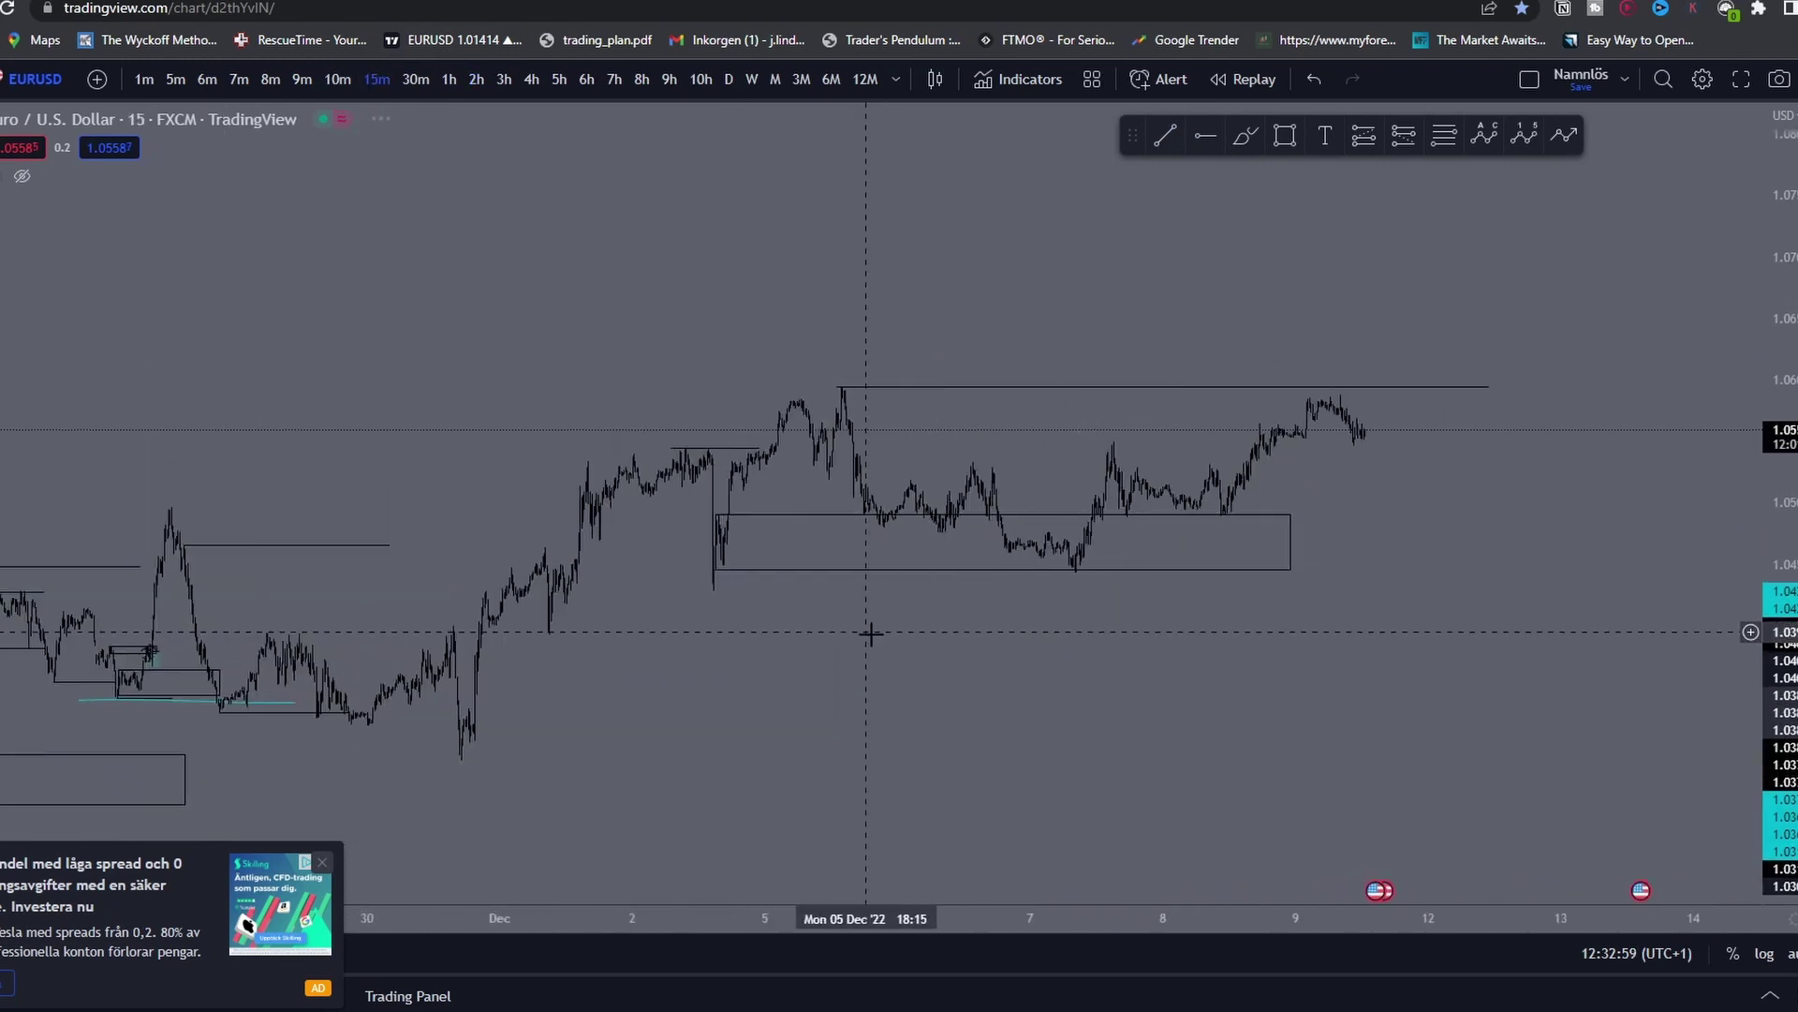
{"action": "scroll", "coordinate": [869, 633], "scroll_direction": "up", "scroll_amount": 4}
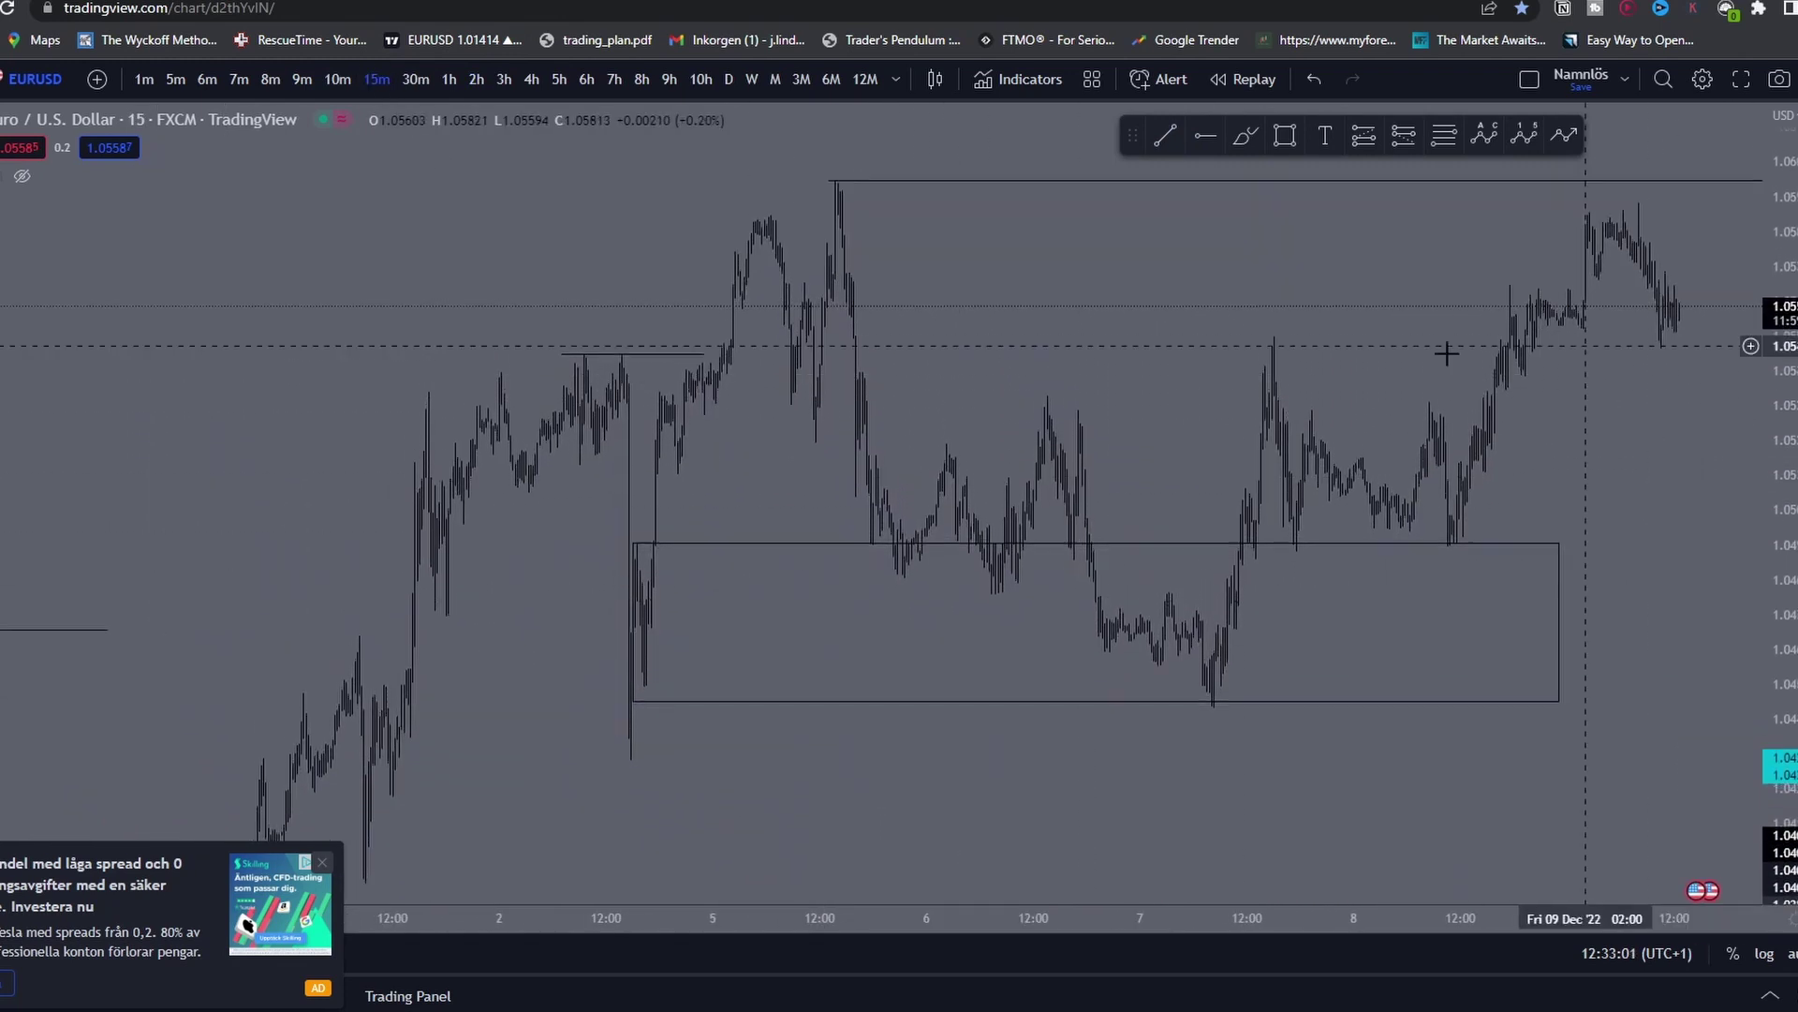
{"action": "scroll", "coordinate": [871, 370], "scroll_direction": "up", "scroll_amount": 3}
{"action": "left_click_drag", "start_coordinate": [848, 372], "coordinate": [1131, 409]}
{"action": "left_click", "coordinate": [1166, 143]}
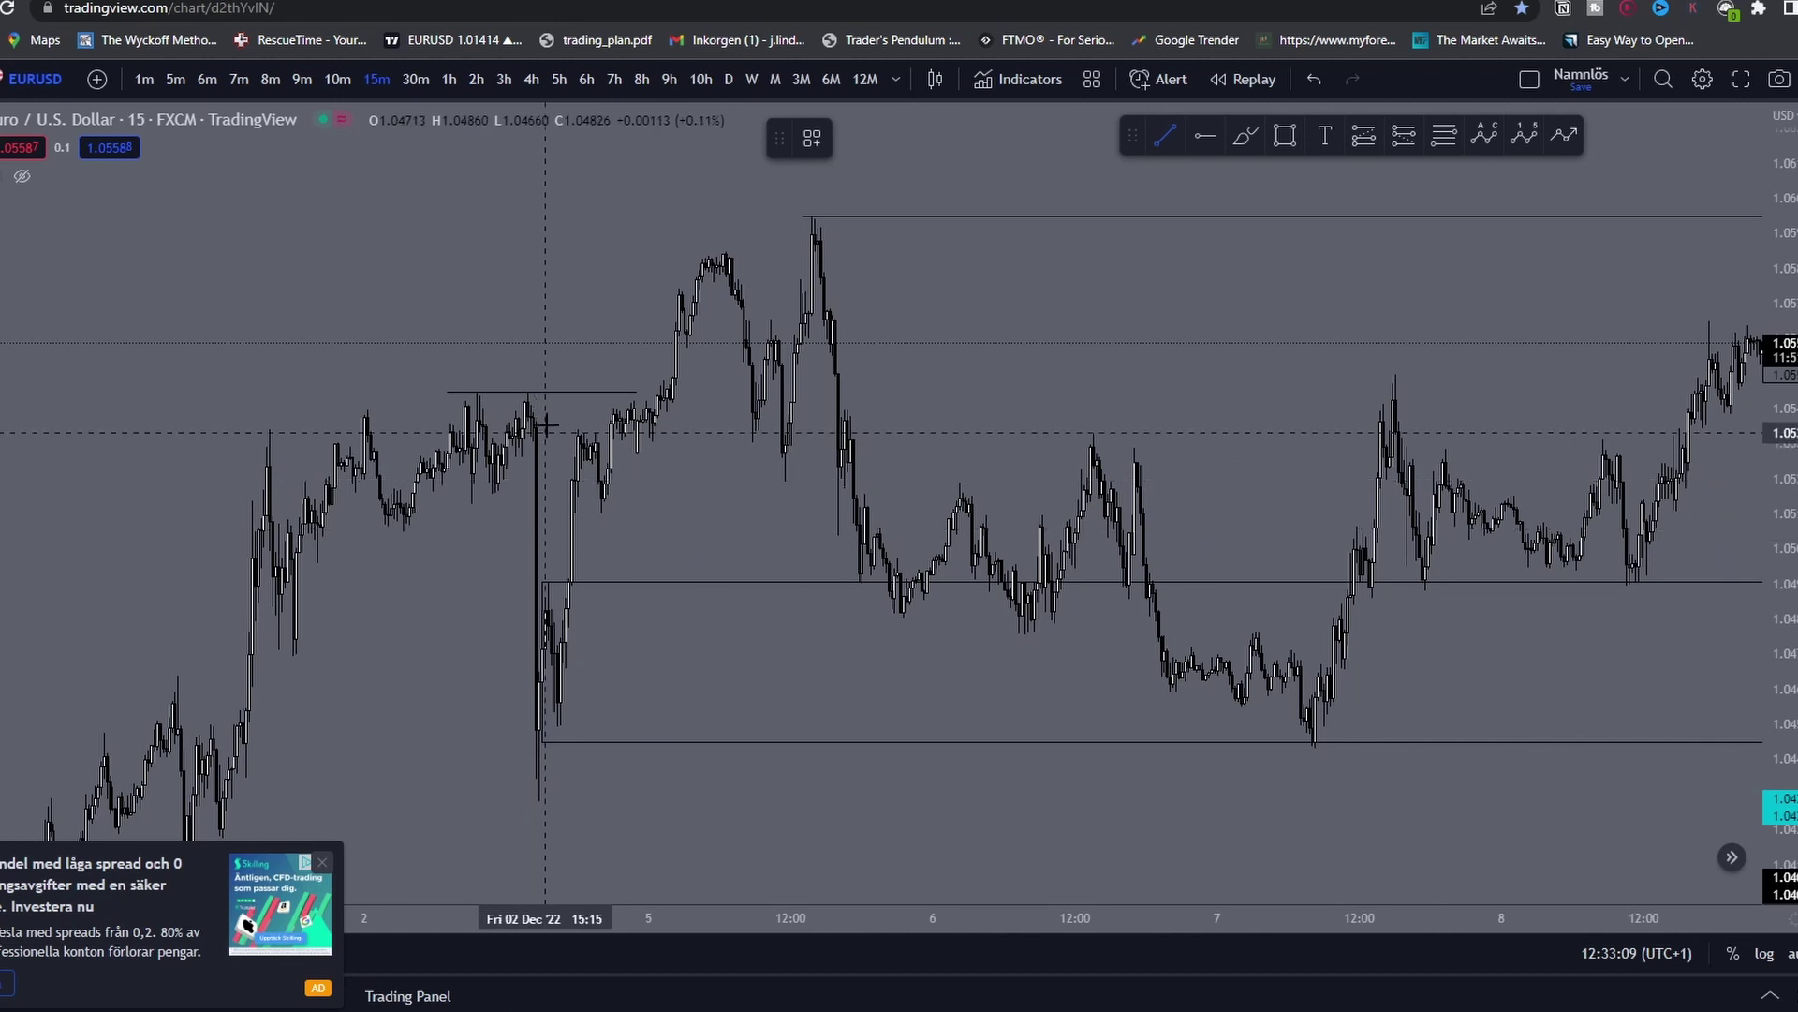
{"action": "key", "text": "Escape"}
{"action": "left_click_drag", "start_coordinate": [754, 512], "coordinate": [591, 478]}
{"action": "left_click_drag", "start_coordinate": [1120, 440], "coordinate": [1060, 432]}
{"action": "scroll", "coordinate": [1061, 432], "scroll_direction": "up", "scroll_amount": 3}
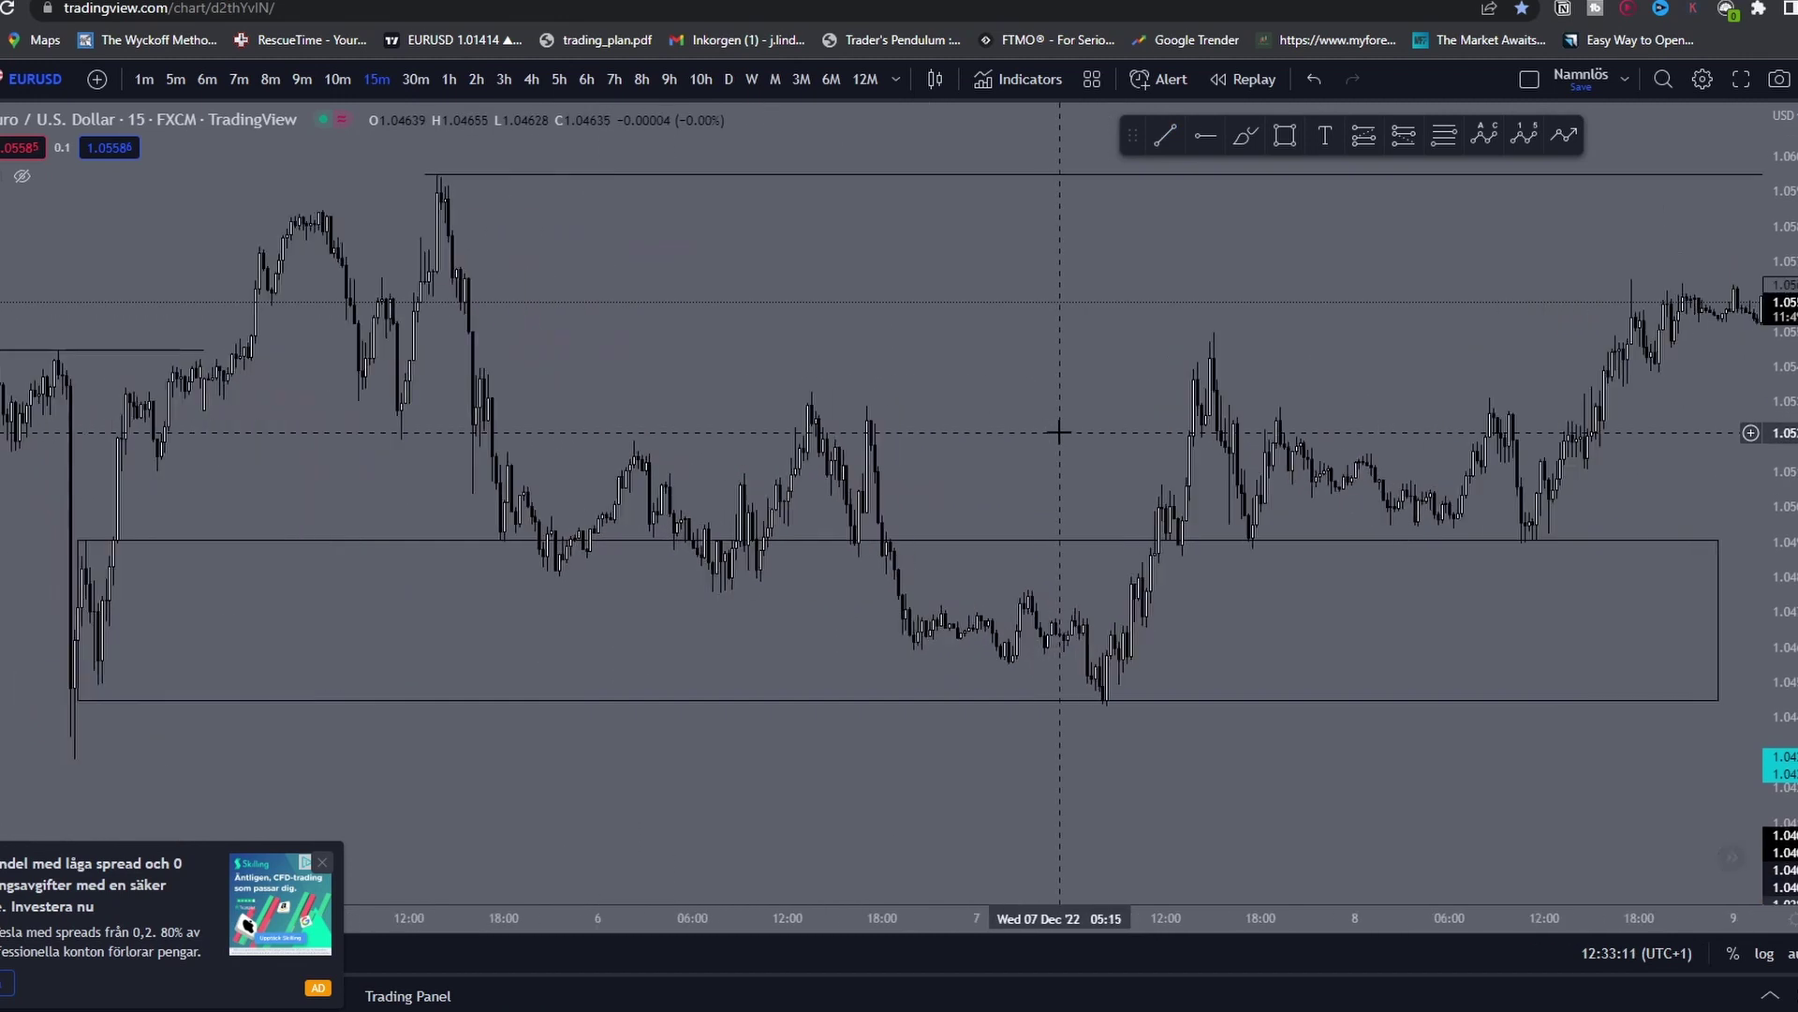
{"action": "left_click_drag", "start_coordinate": [1061, 432], "coordinate": [1006, 427]}
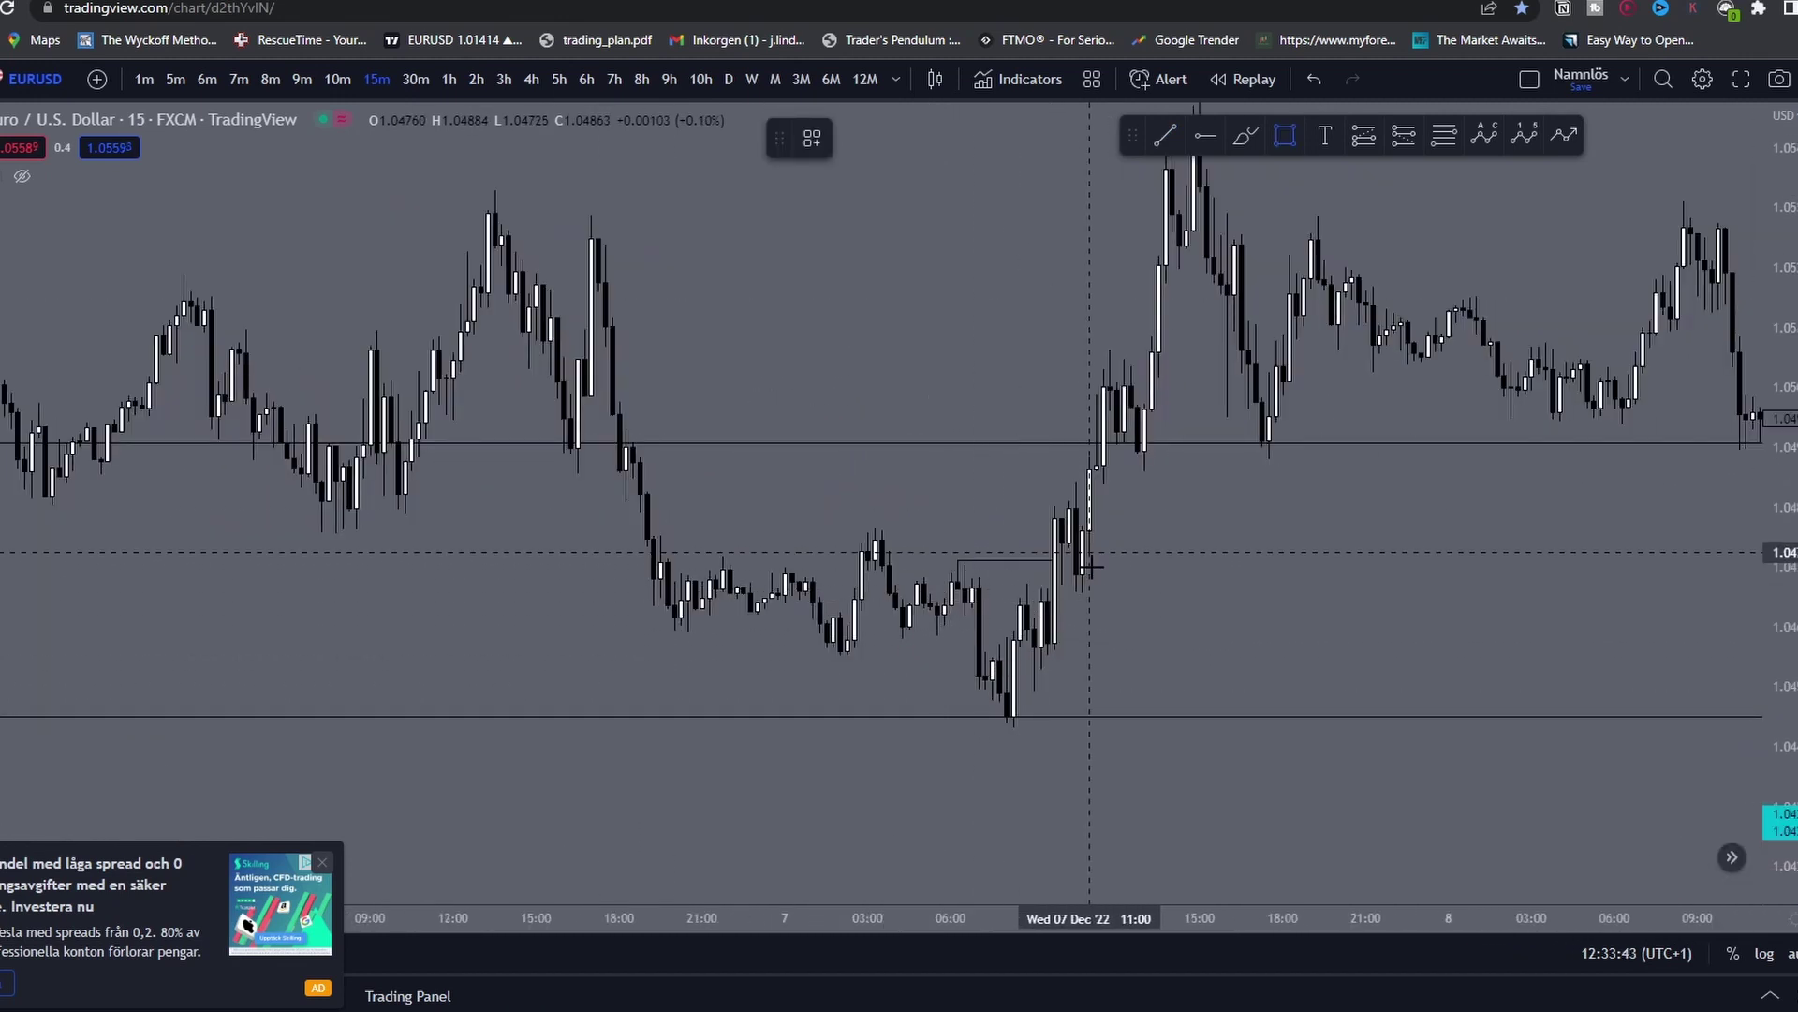
Step: Mark a smaller rectangle demand zone from the 7 December 09:30 candle to about 13:30 the same day
{"action": "left_click", "coordinate": [1050, 605]}
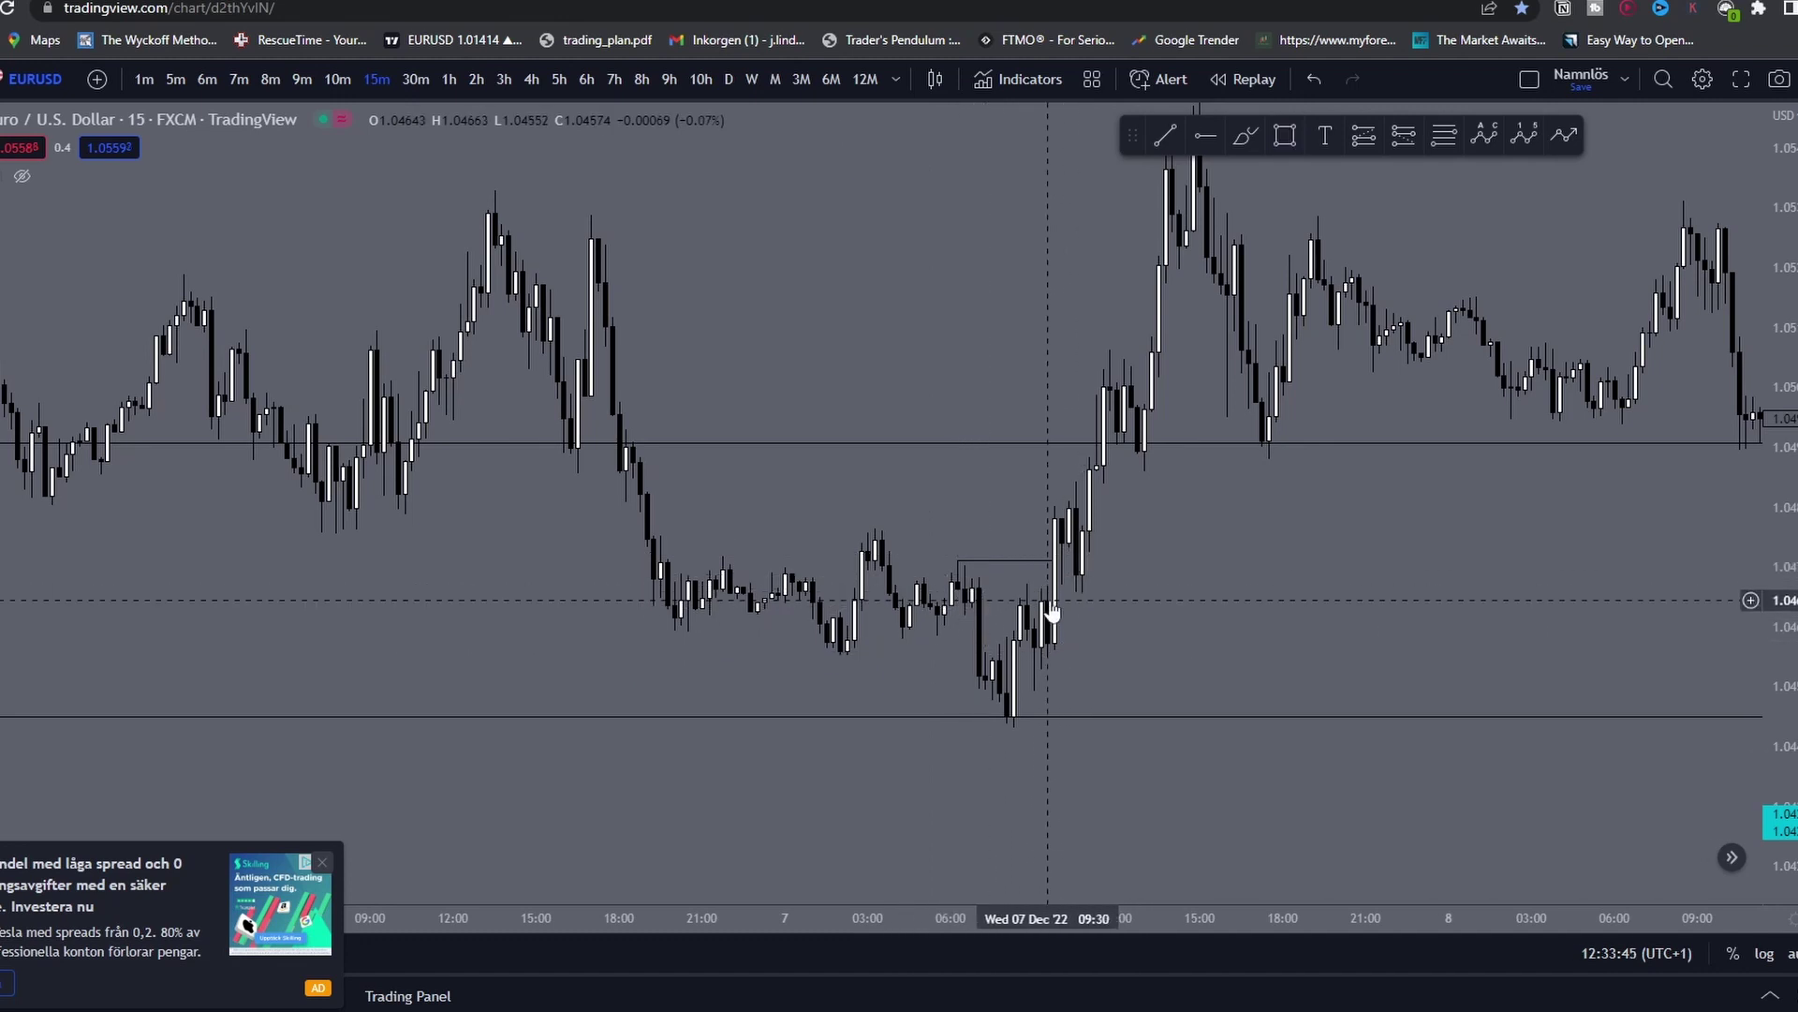
{"action": "scroll", "coordinate": [1058, 590], "scroll_direction": "down", "scroll_amount": 3}
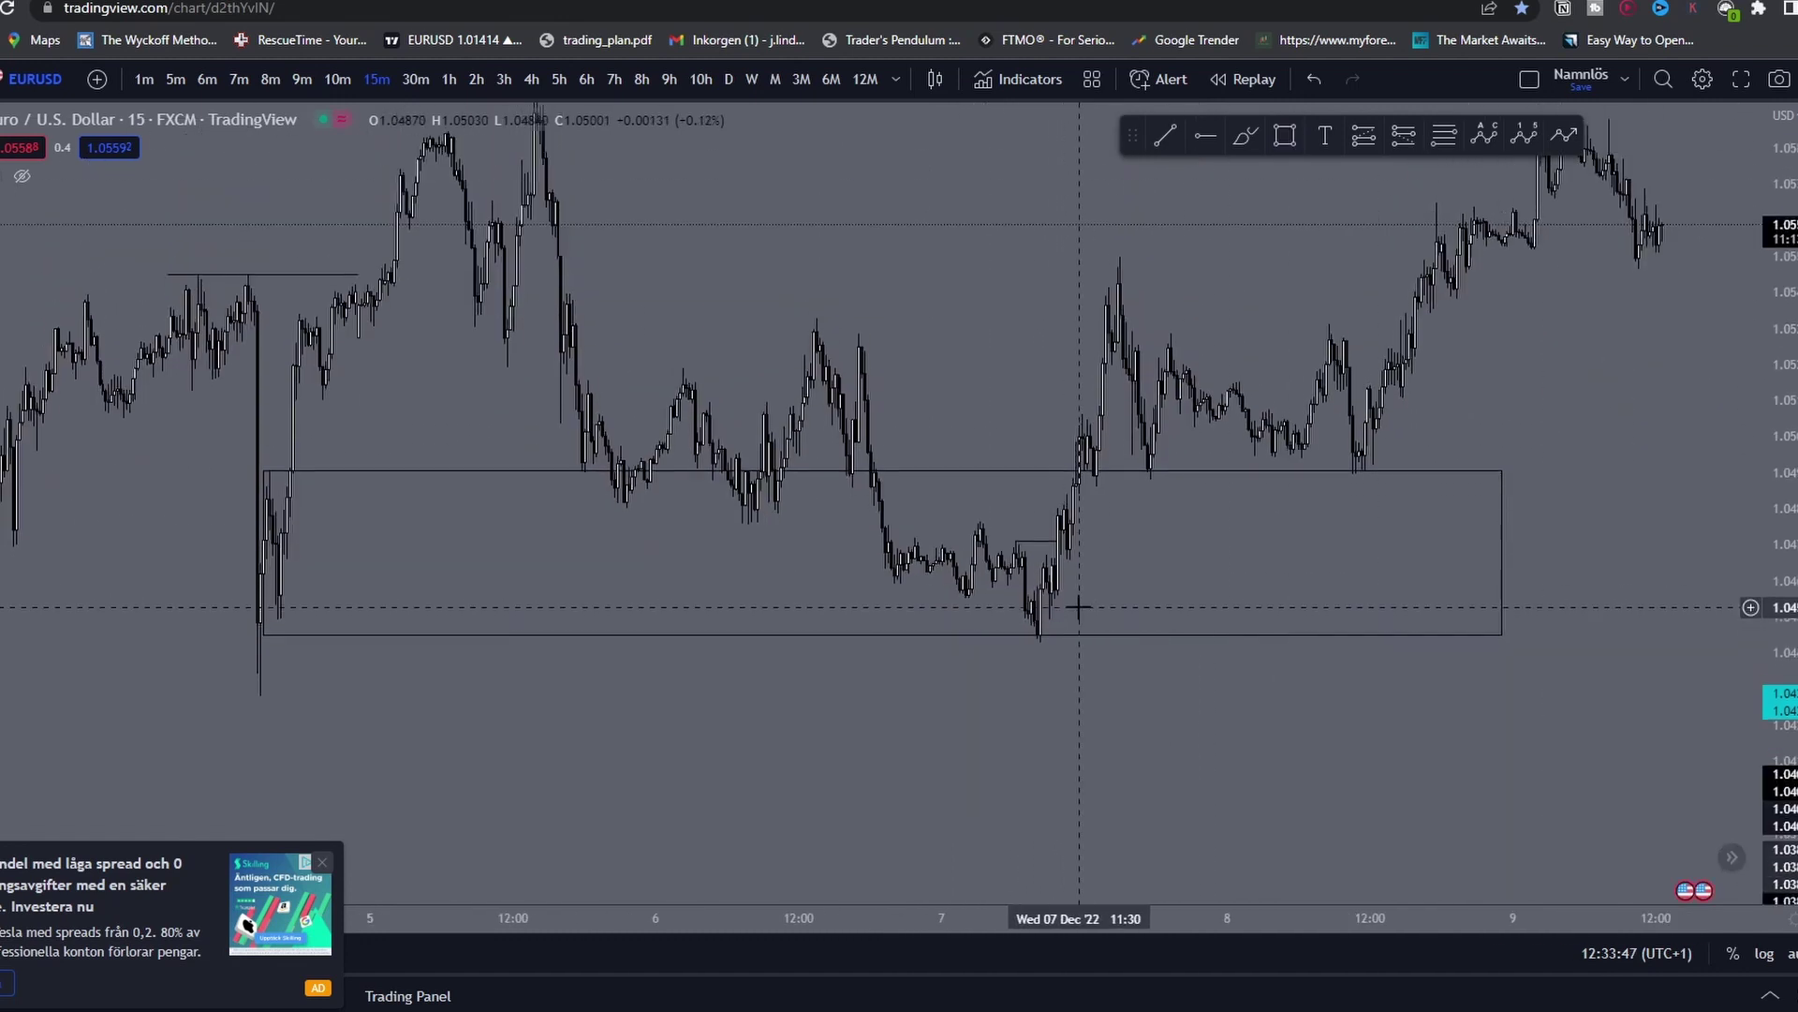
{"action": "scroll", "coordinate": [1182, 604], "scroll_direction": "down", "scroll_amount": 2}
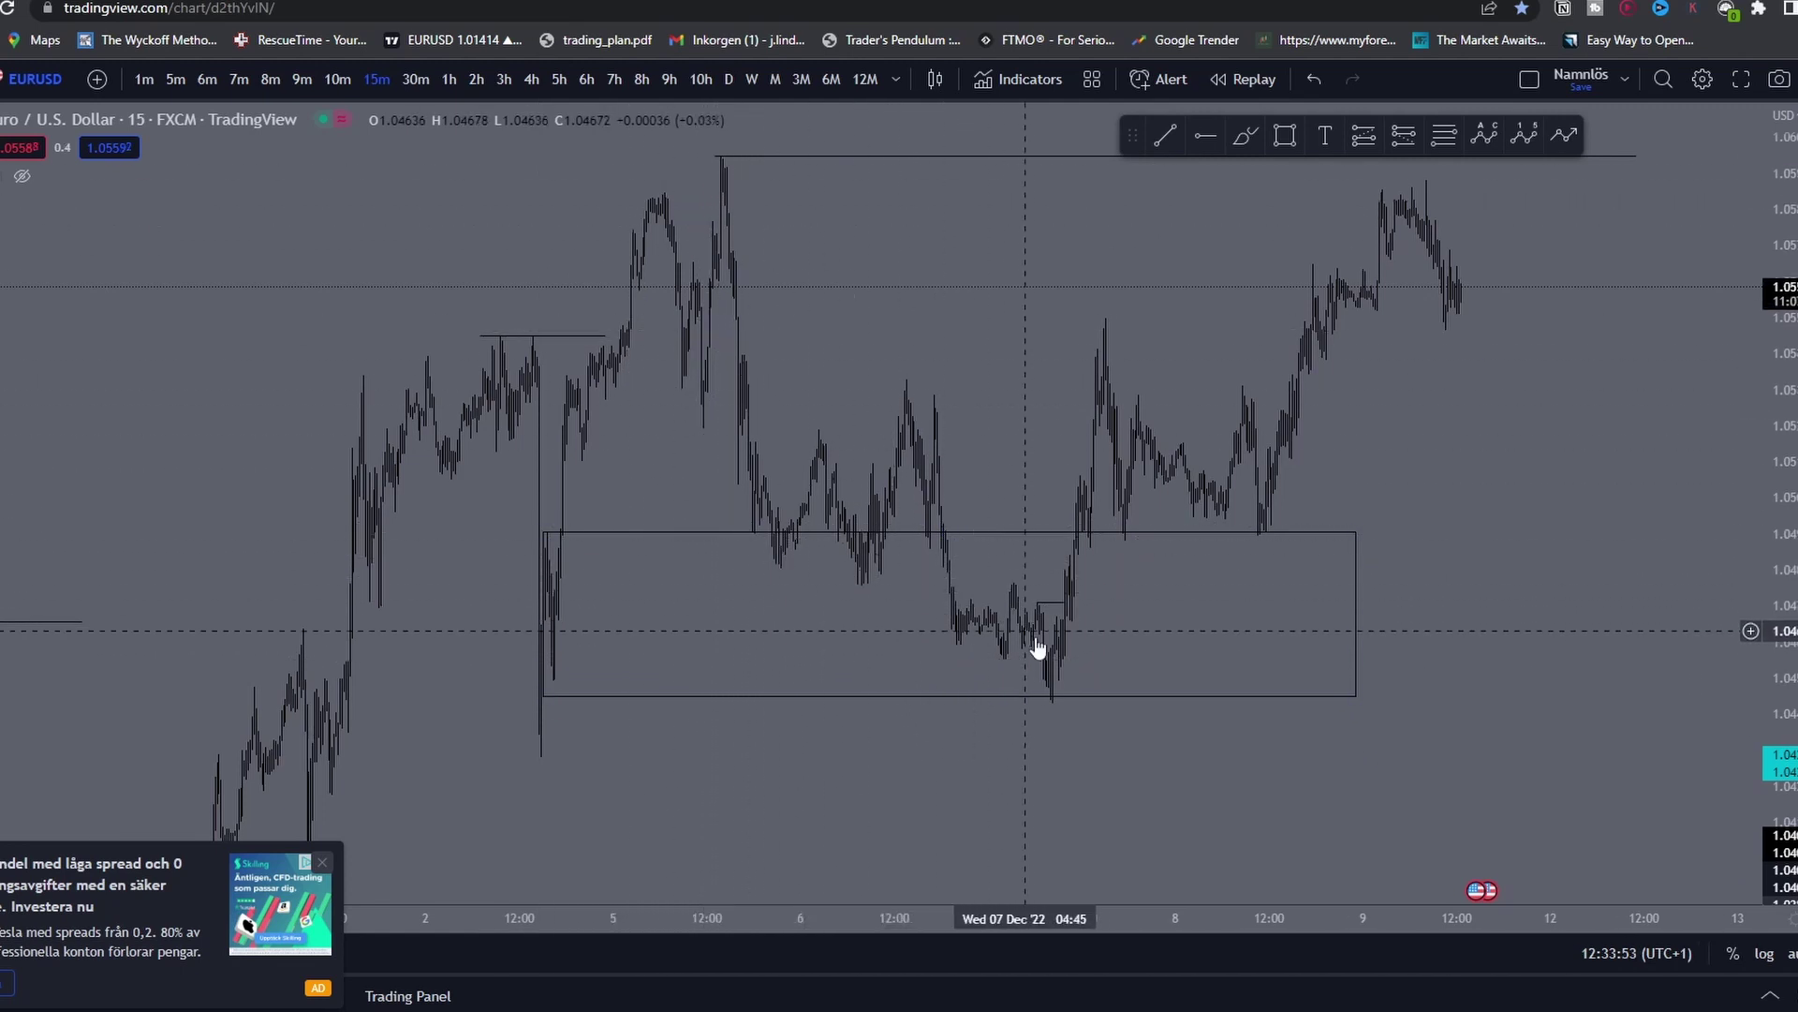
{"action": "scroll", "coordinate": [1180, 609], "scroll_direction": "up", "scroll_amount": 5}
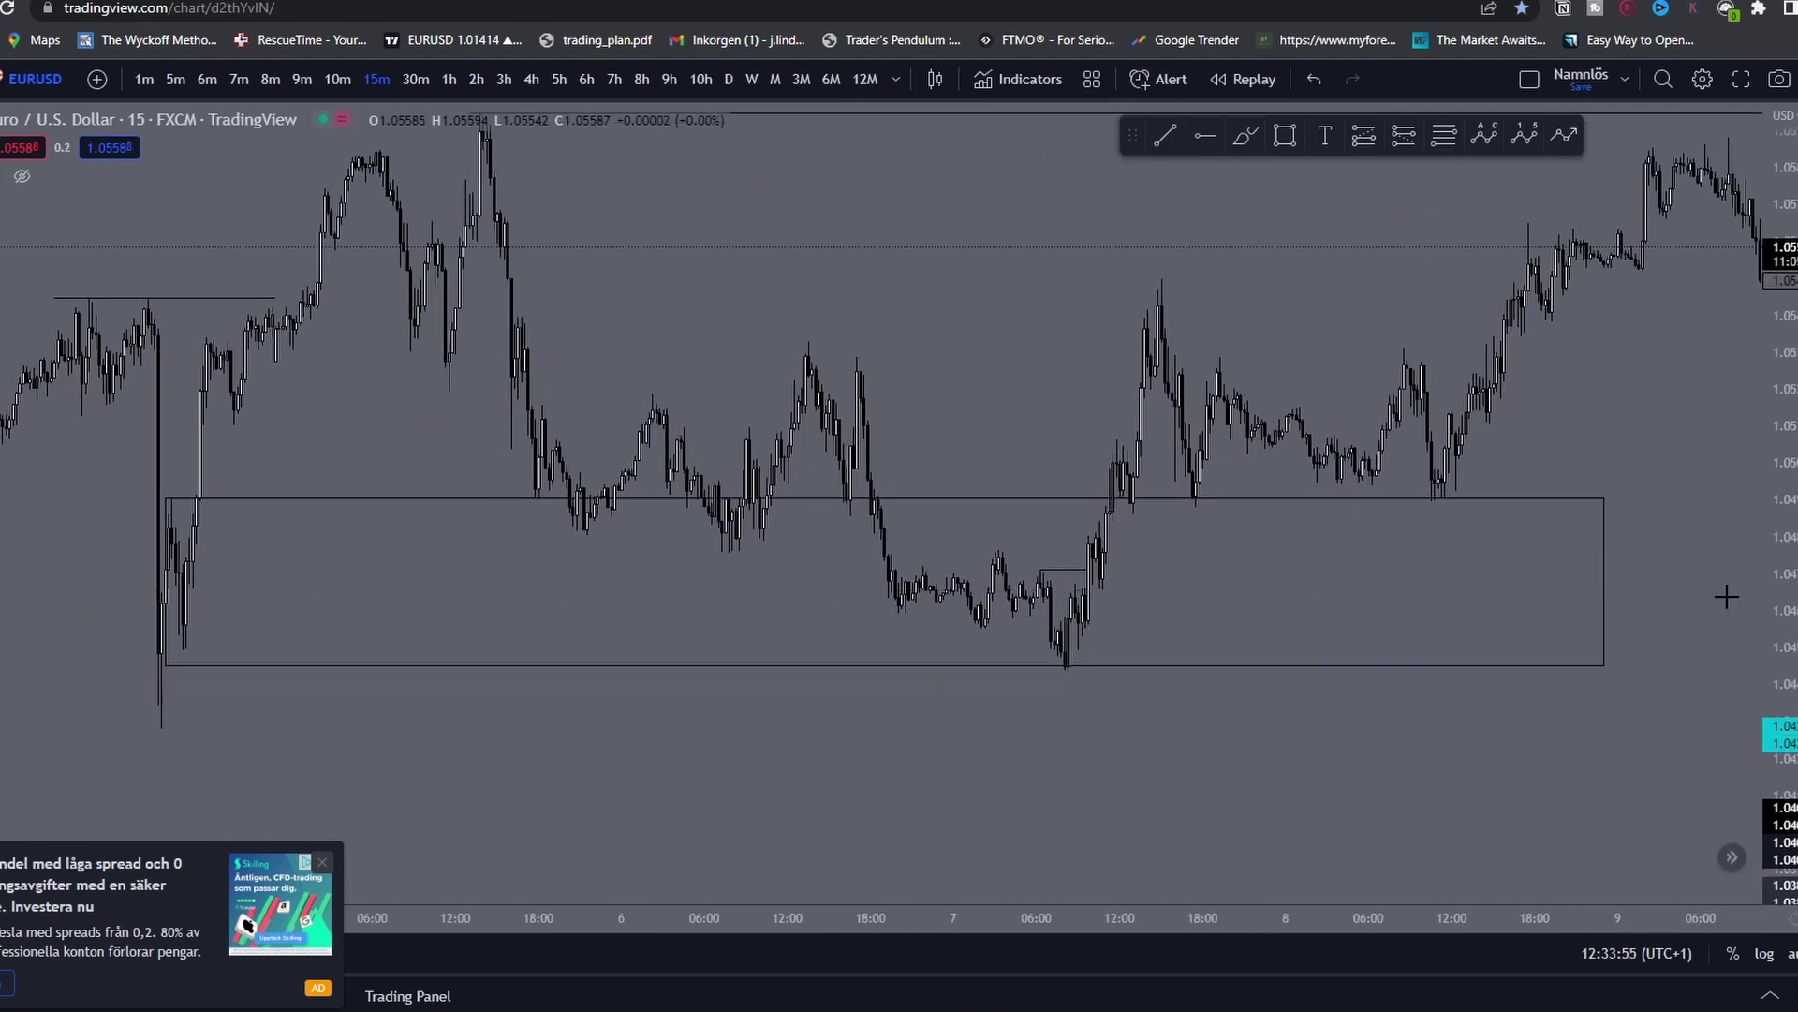
{"action": "scroll", "coordinate": [1077, 581], "scroll_direction": "up", "scroll_amount": 4}
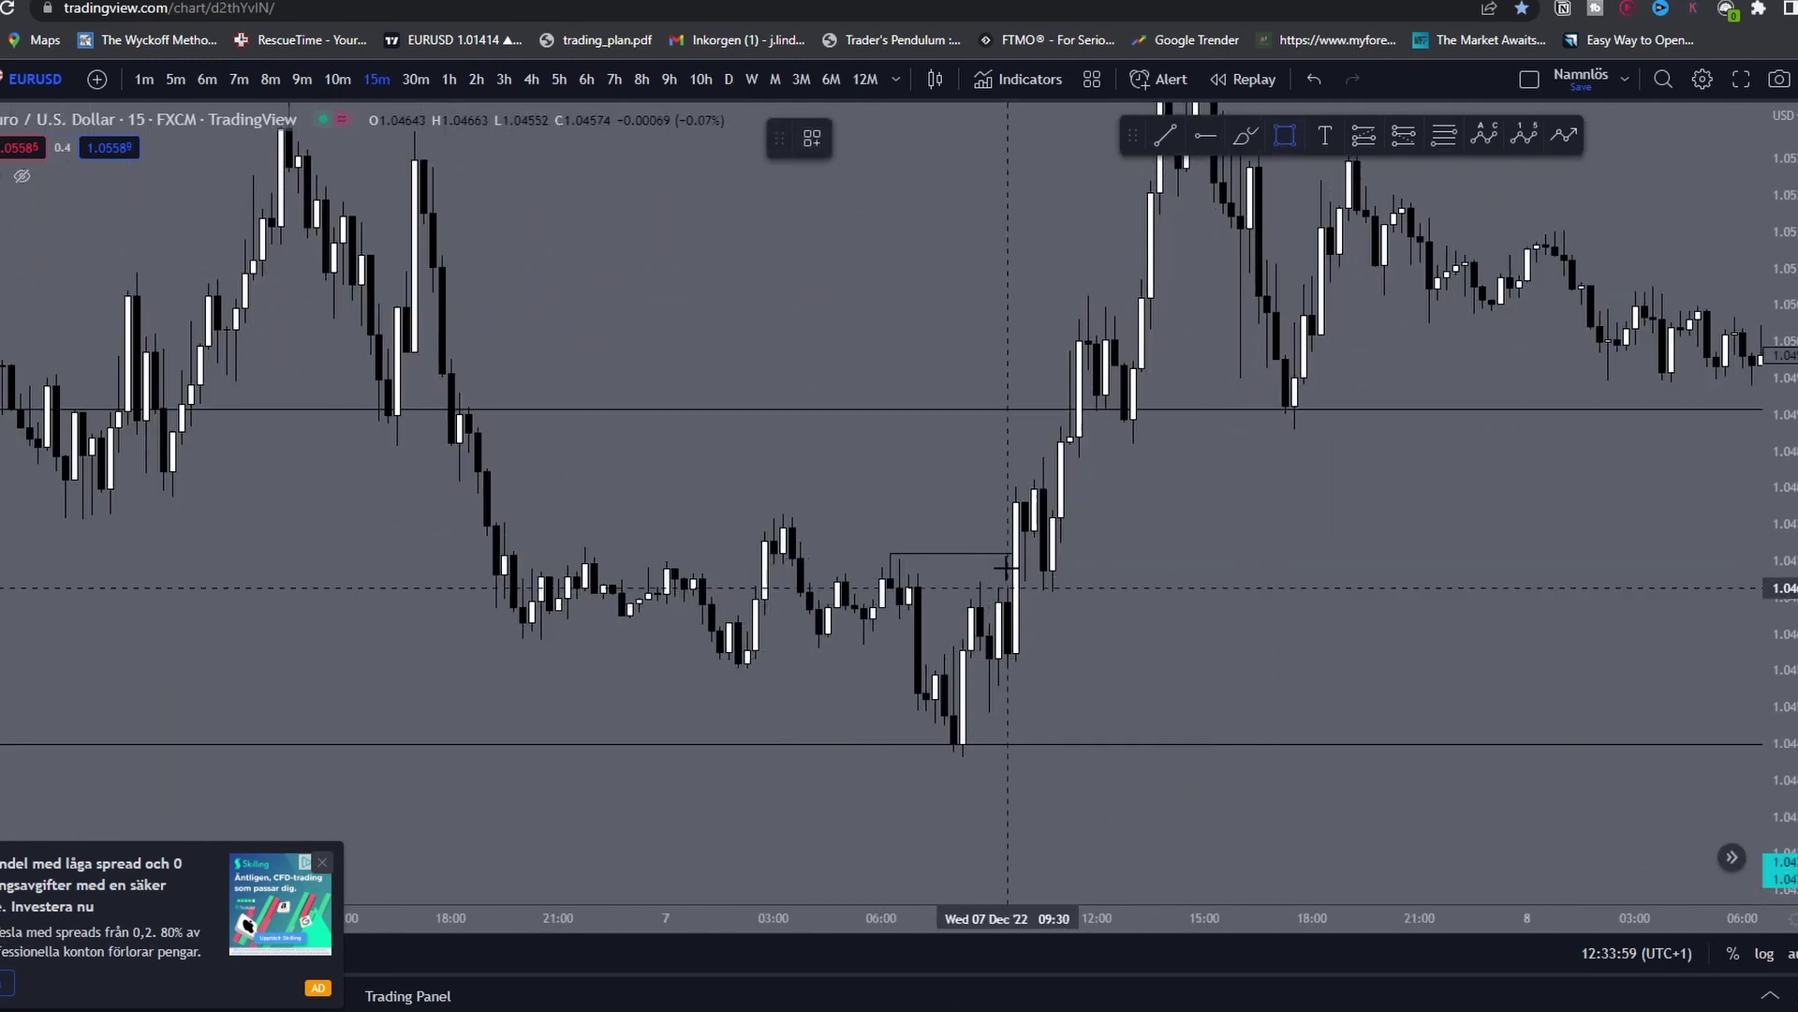
{"action": "left_click", "coordinate": [1010, 693]}
{"action": "left_click_drag", "start_coordinate": [1028, 625], "coordinate": [1148, 628]}
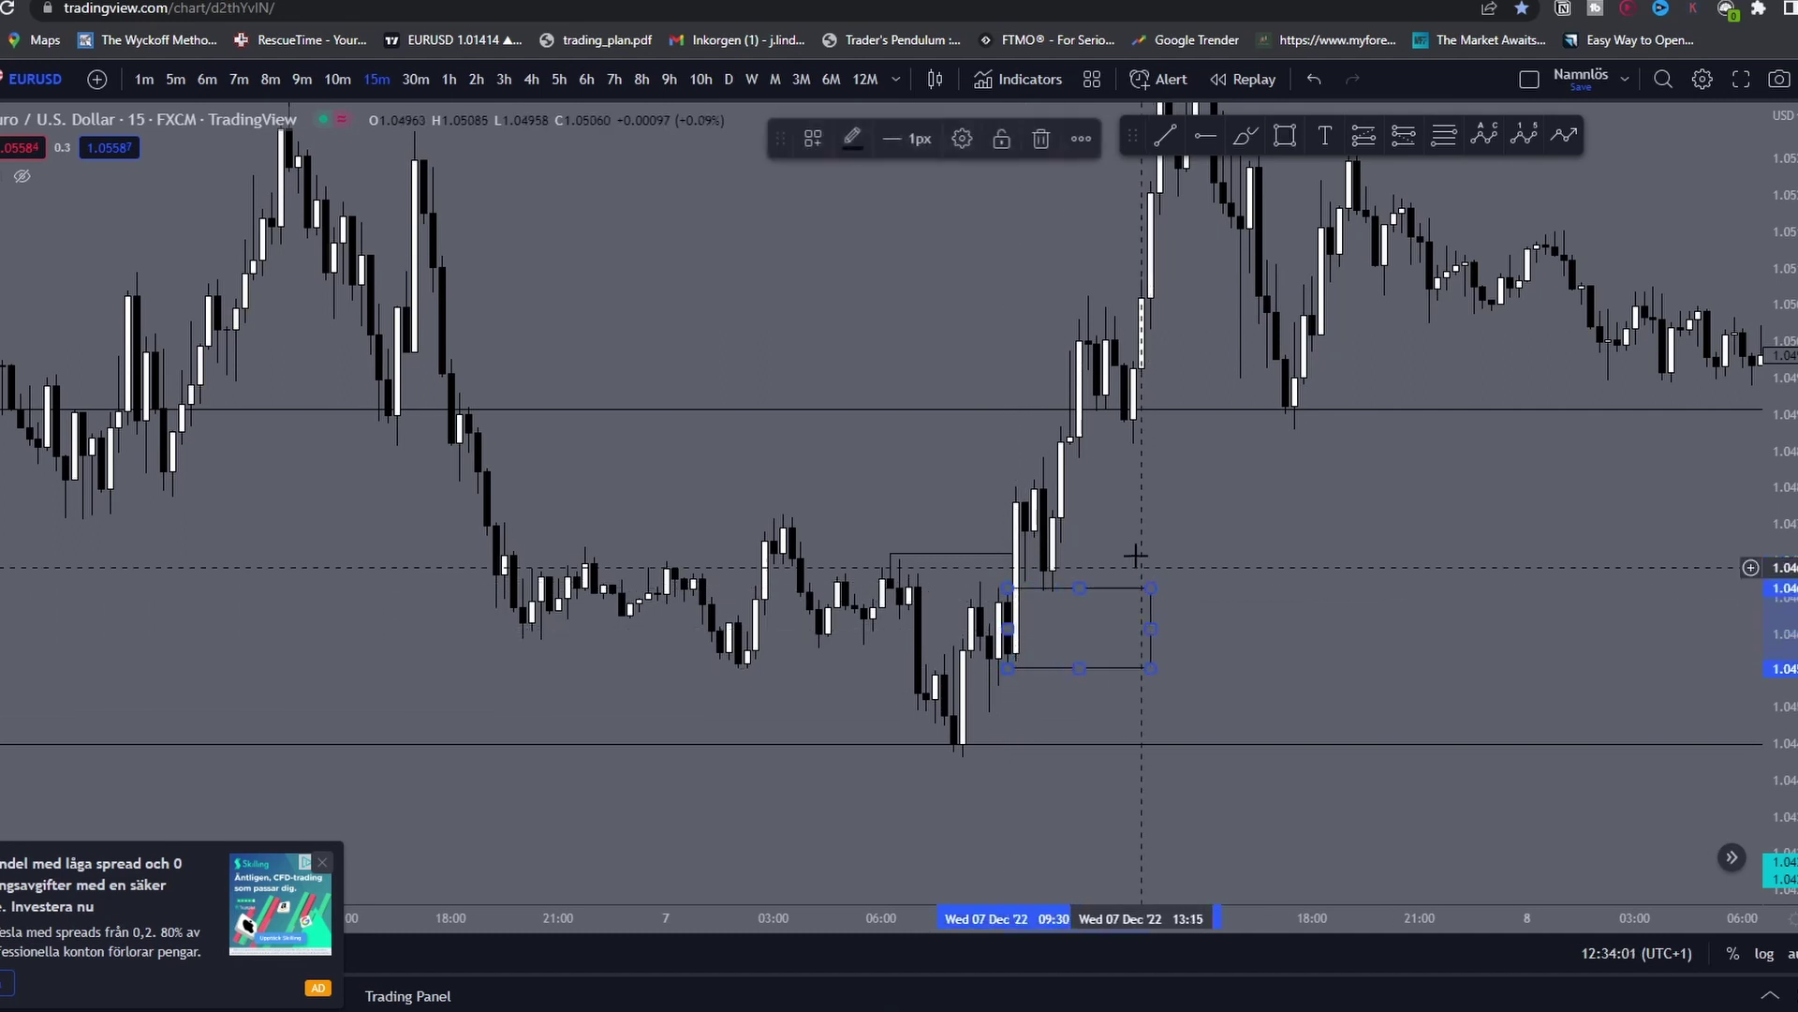
Step: Draw a short horizontal line just above the 7 December 10:30 high to mark the structure break
{"action": "key", "text": "alt+t"}
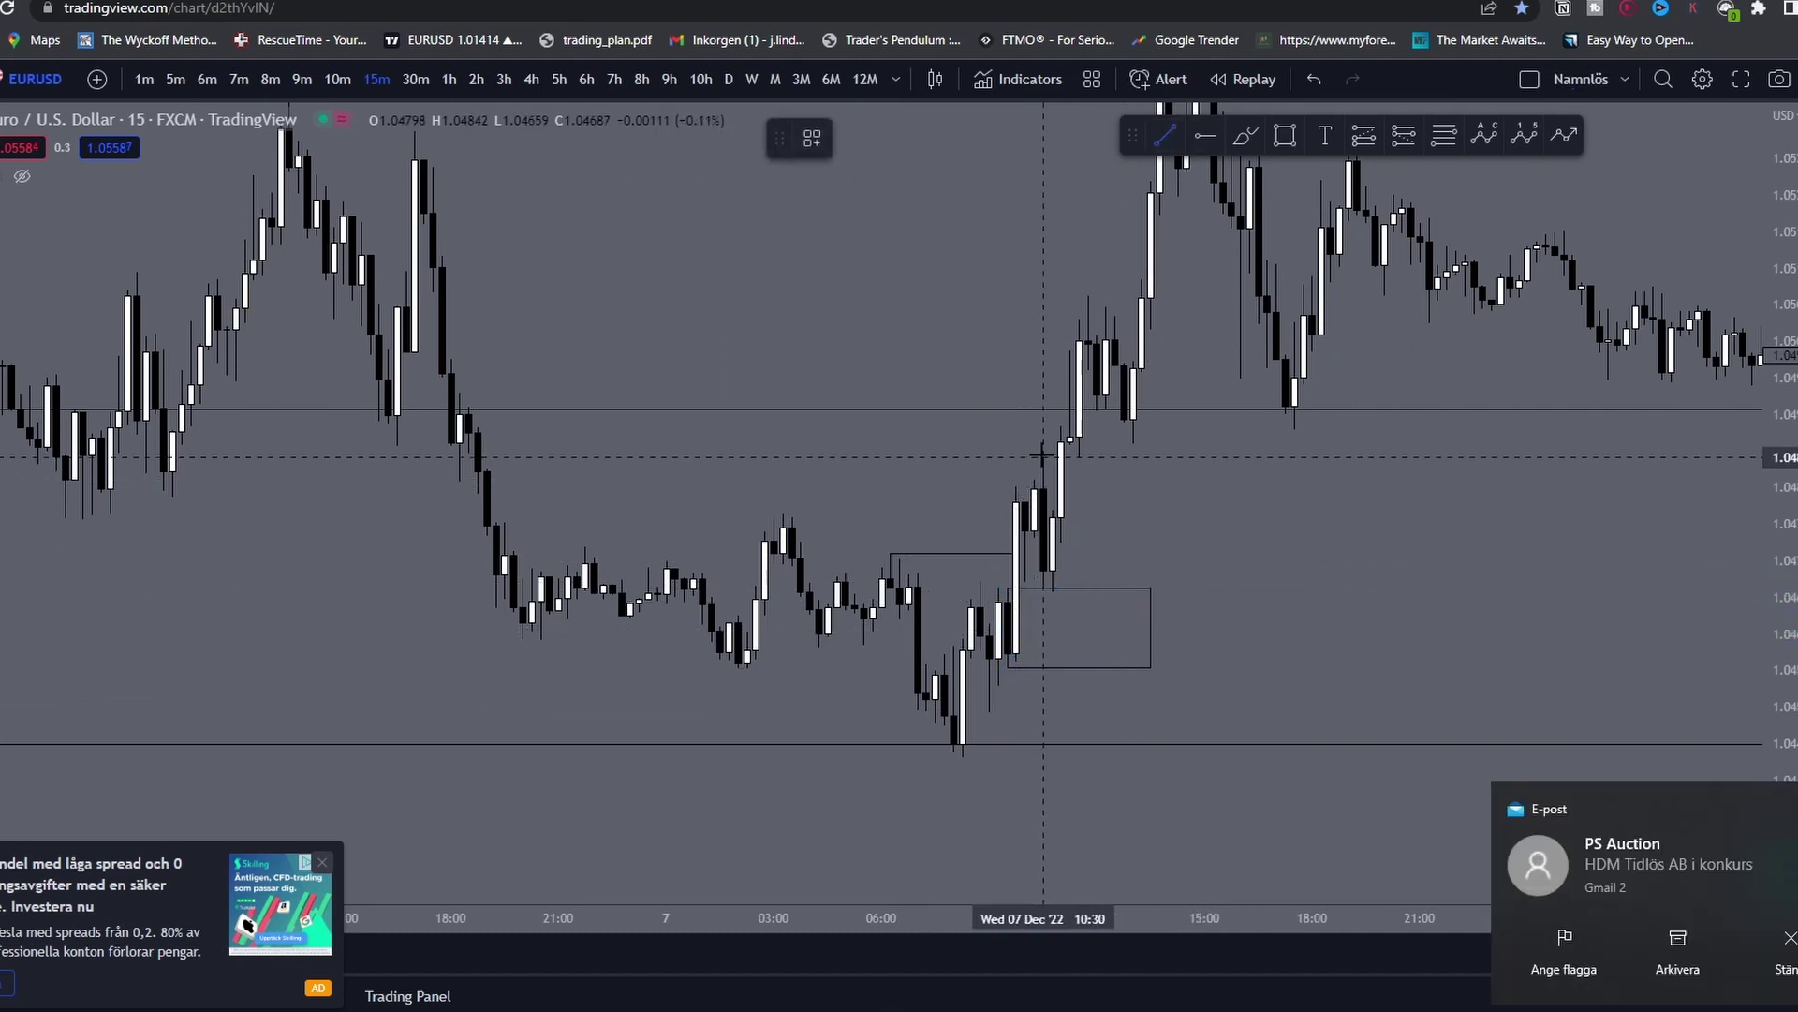
{"action": "left_click", "coordinate": [1060, 458]}
{"action": "left_click", "coordinate": [1135, 492]}
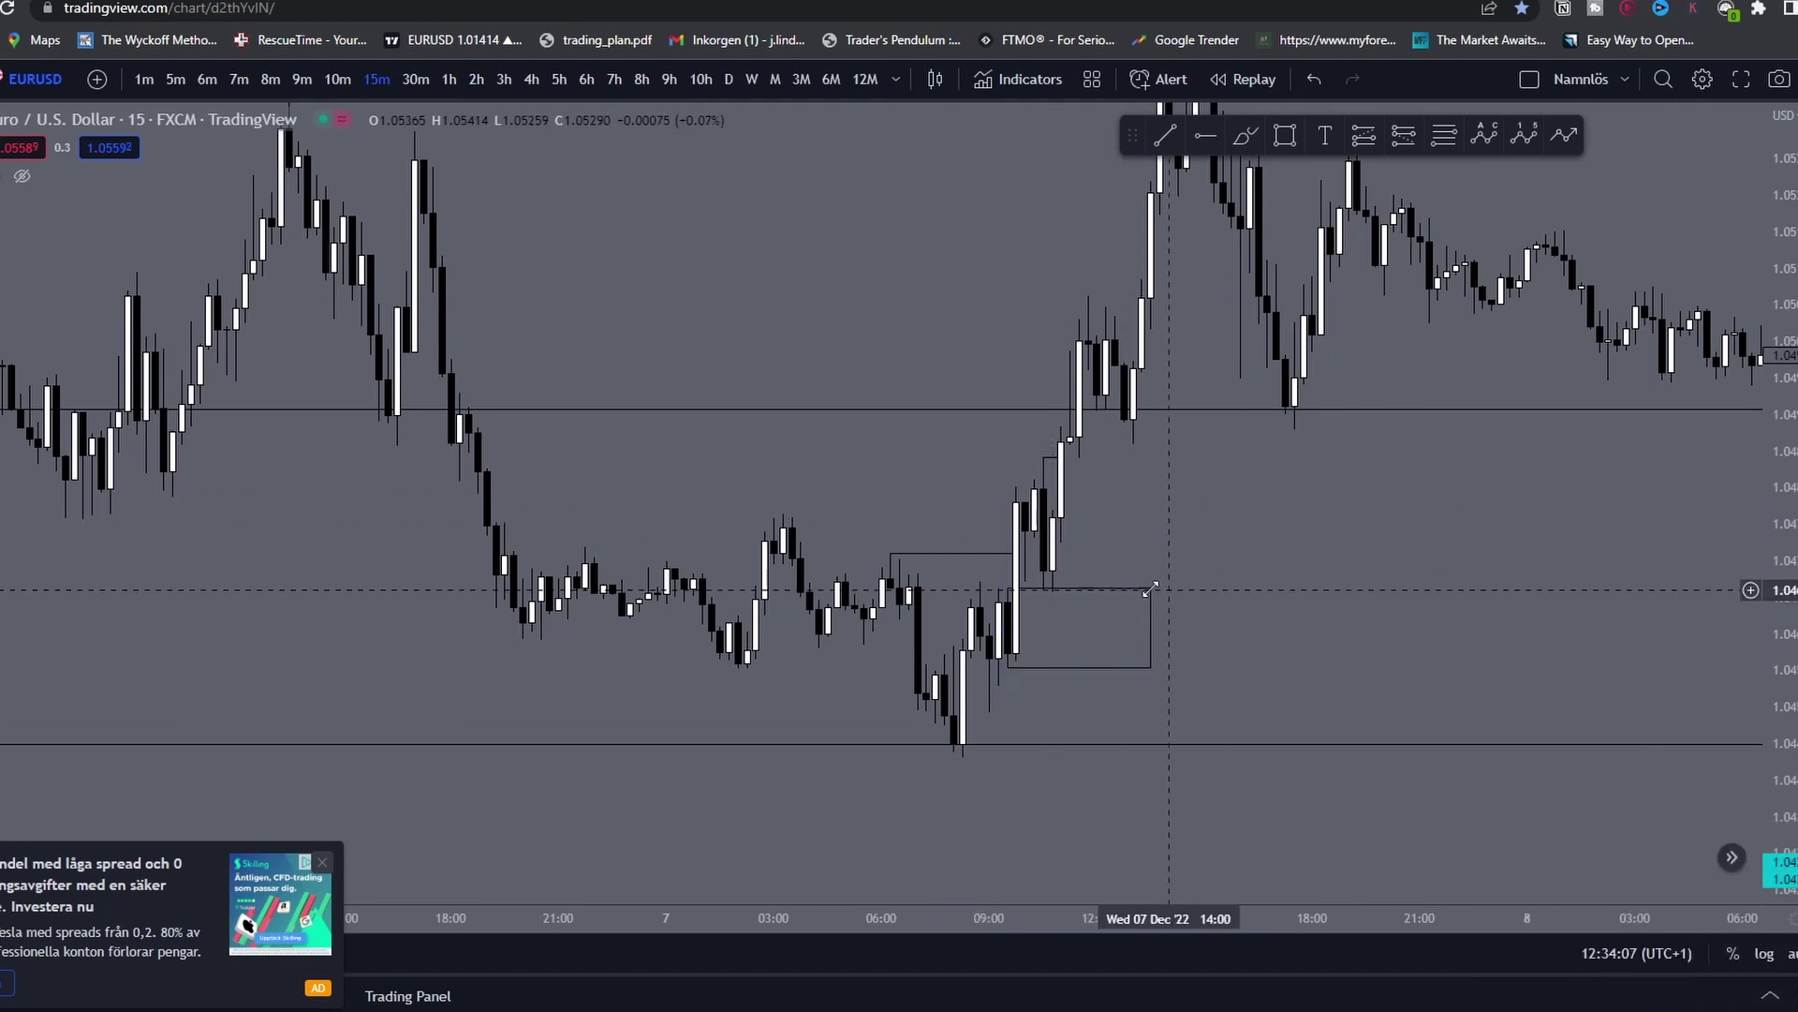
Step: On the 5-minute timeframe, place a long position at the close of the 7 December 10:50 candle with a 5-pip stop
{"action": "scroll", "coordinate": [1075, 496], "scroll_direction": "up", "scroll_amount": 2}
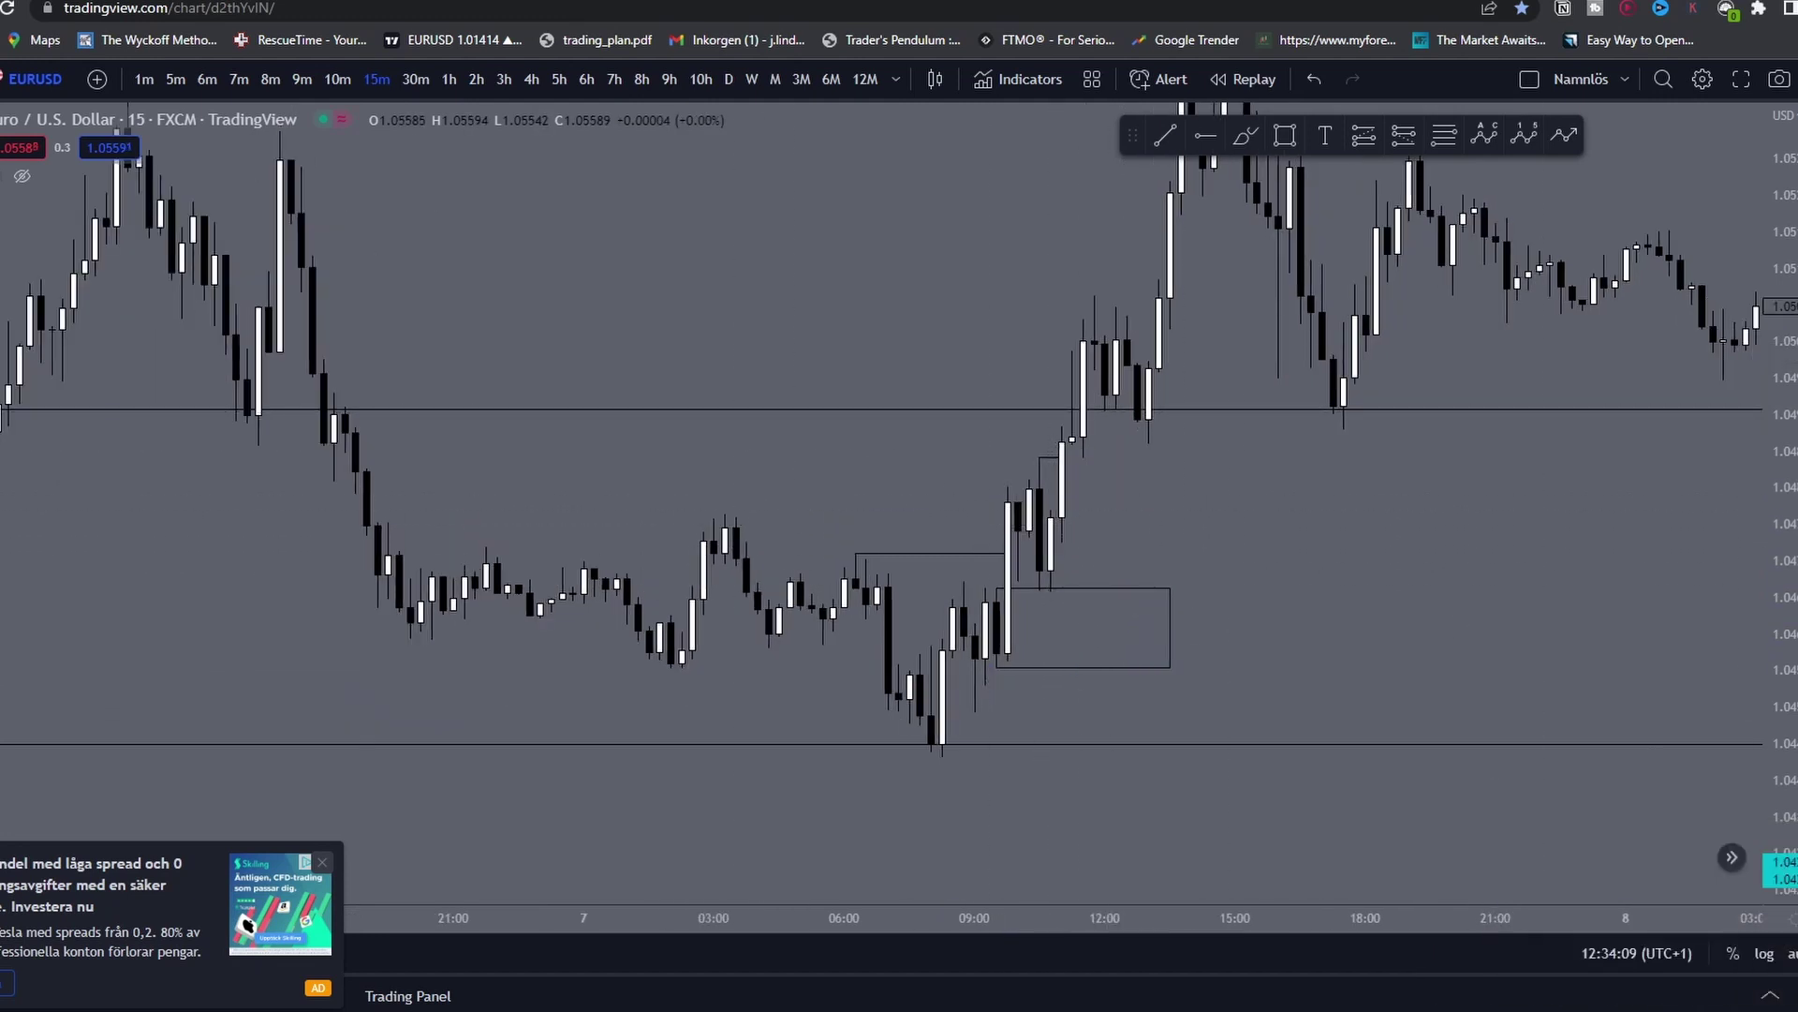
{"action": "left_click_drag", "start_coordinate": [1381, 594], "coordinate": [1367, 589]}
{"action": "scroll", "coordinate": [1298, 578], "scroll_direction": "up", "scroll_amount": 1}
{"action": "left_click", "coordinate": [175, 79]}
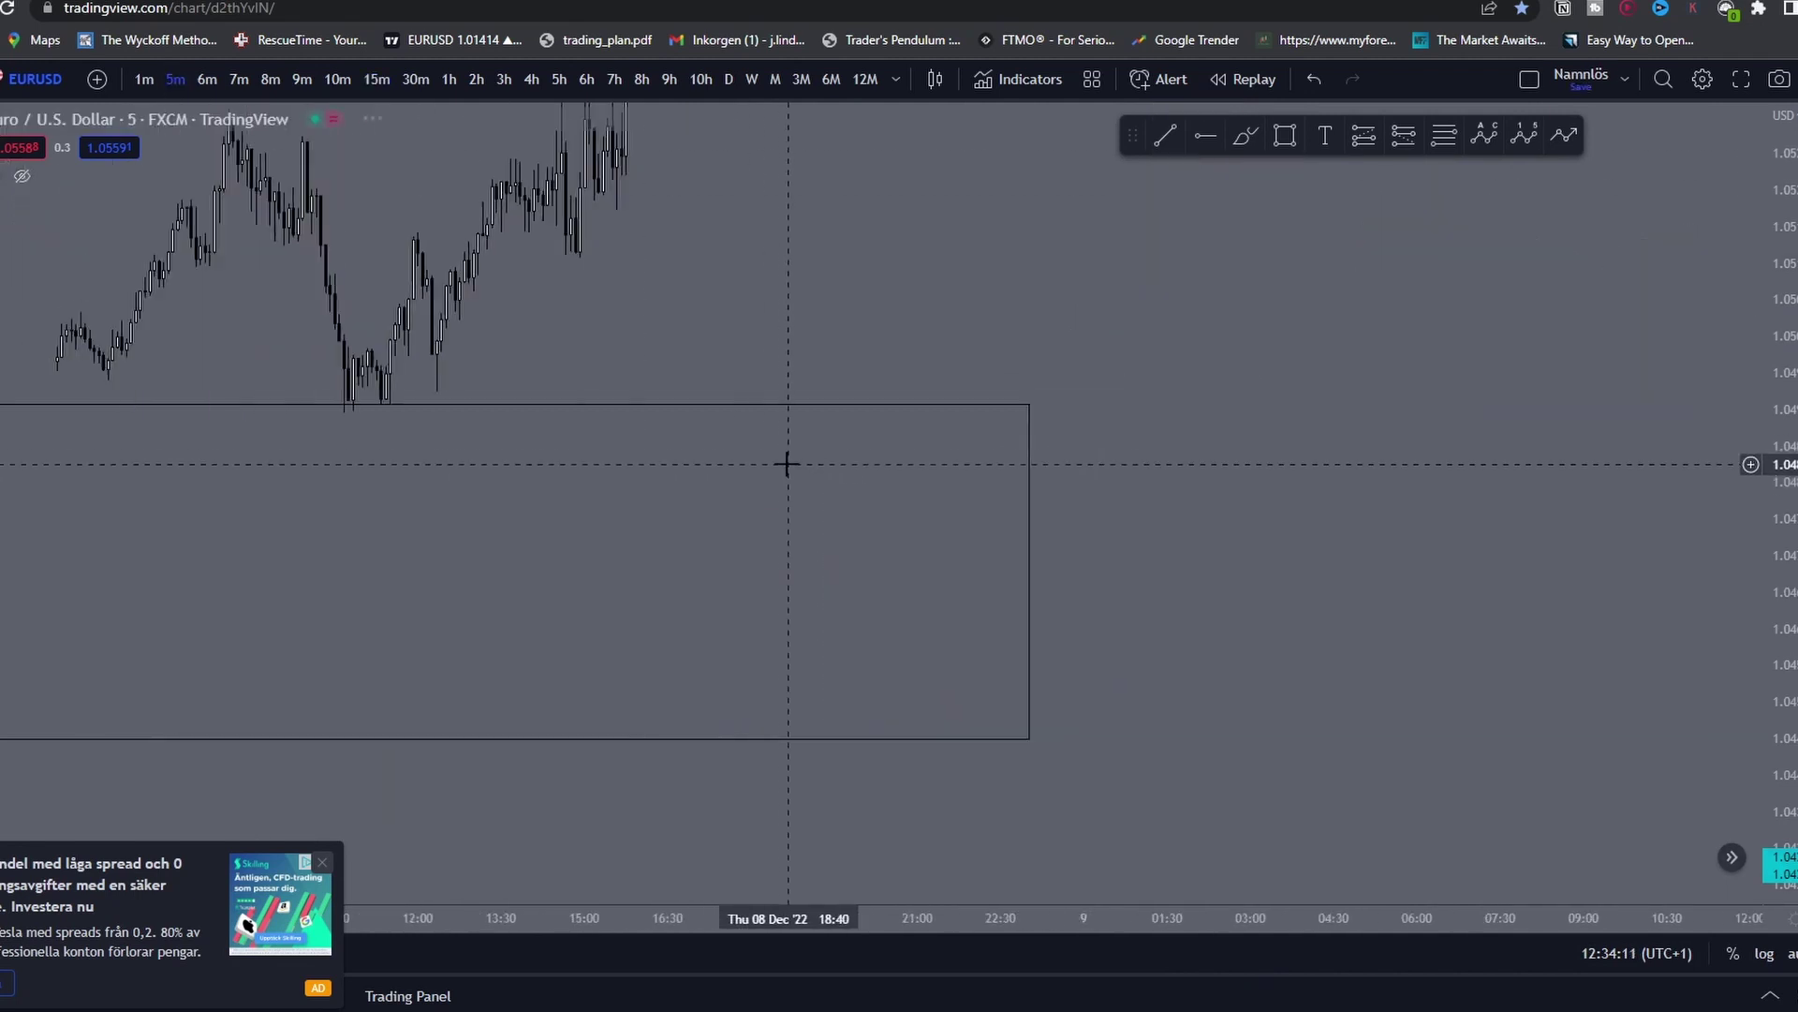
{"action": "scroll", "coordinate": [665, 573], "scroll_direction": "down", "scroll_amount": 5}
{"action": "scroll", "coordinate": [904, 630], "scroll_direction": "up", "scroll_amount": 4}
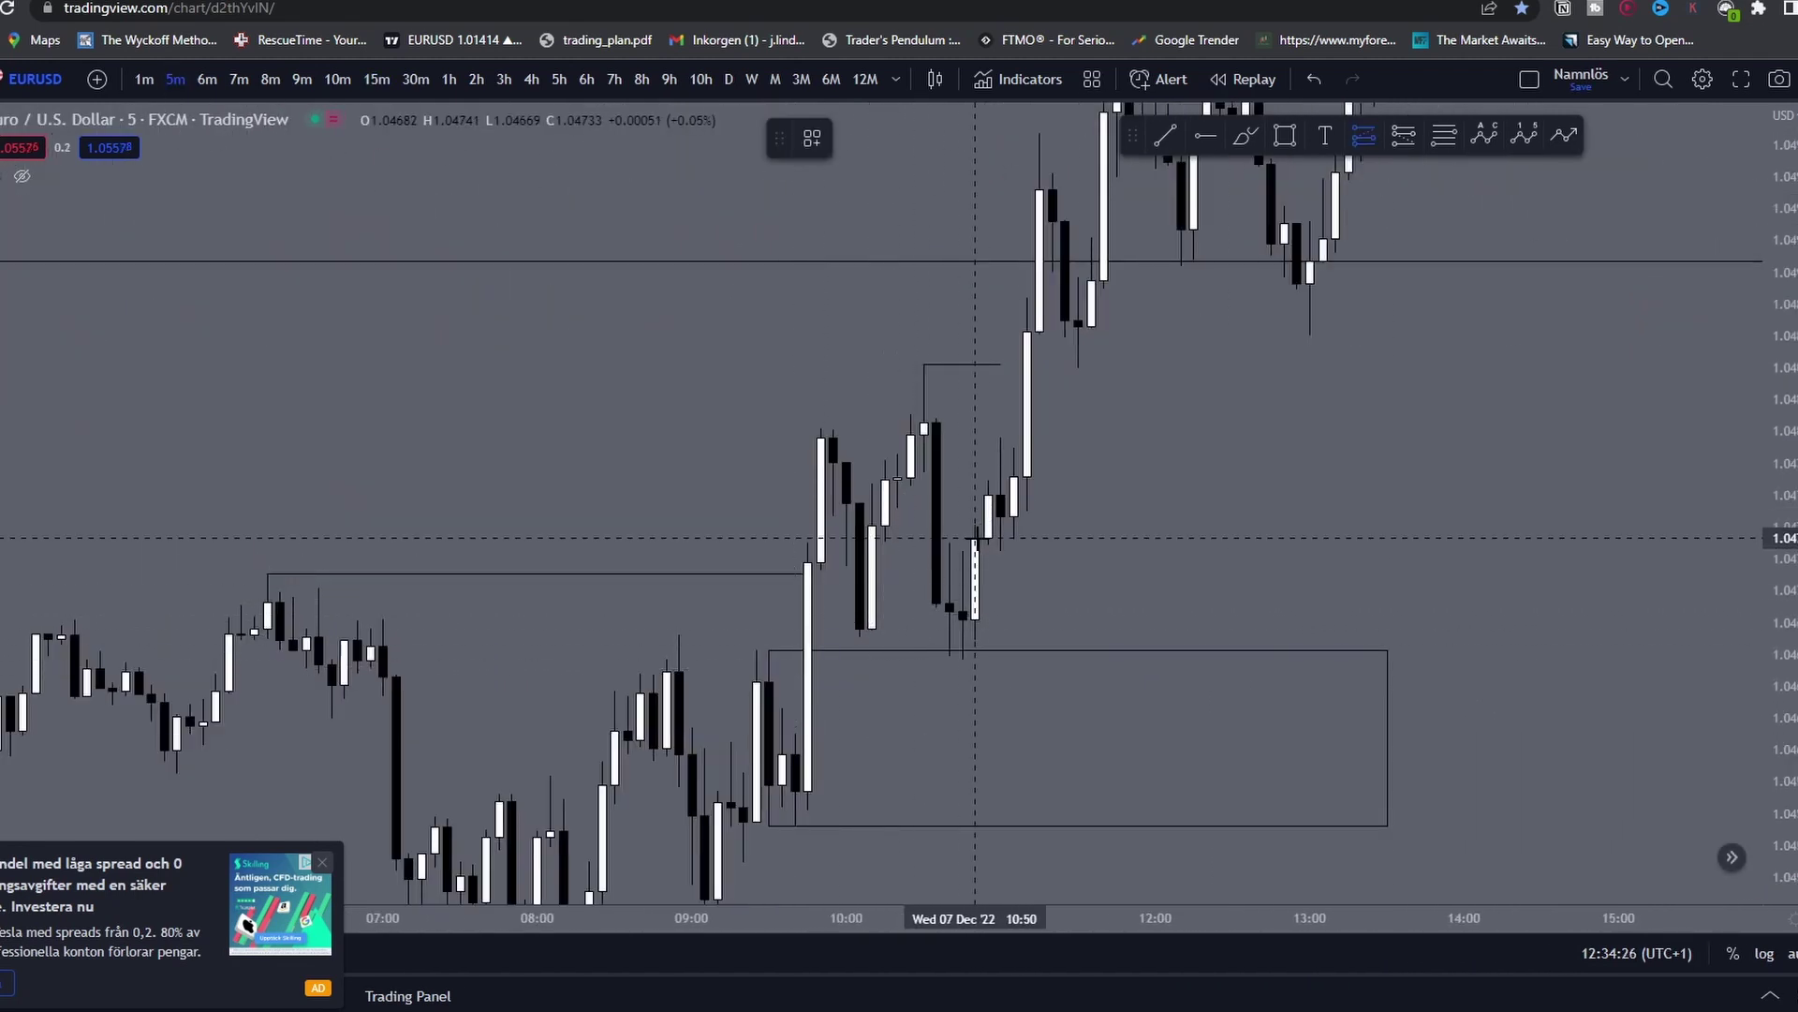
{"action": "left_click", "coordinate": [975, 538]}
{"action": "mouse_move", "coordinate": [963, 849]}
{"action": "left_mouse_down"}
{"action": "mouse_move", "coordinate": [1048, 507]}
{"action": "mouse_move", "coordinate": [1003, 460]}
{"action": "left_mouse_up"}
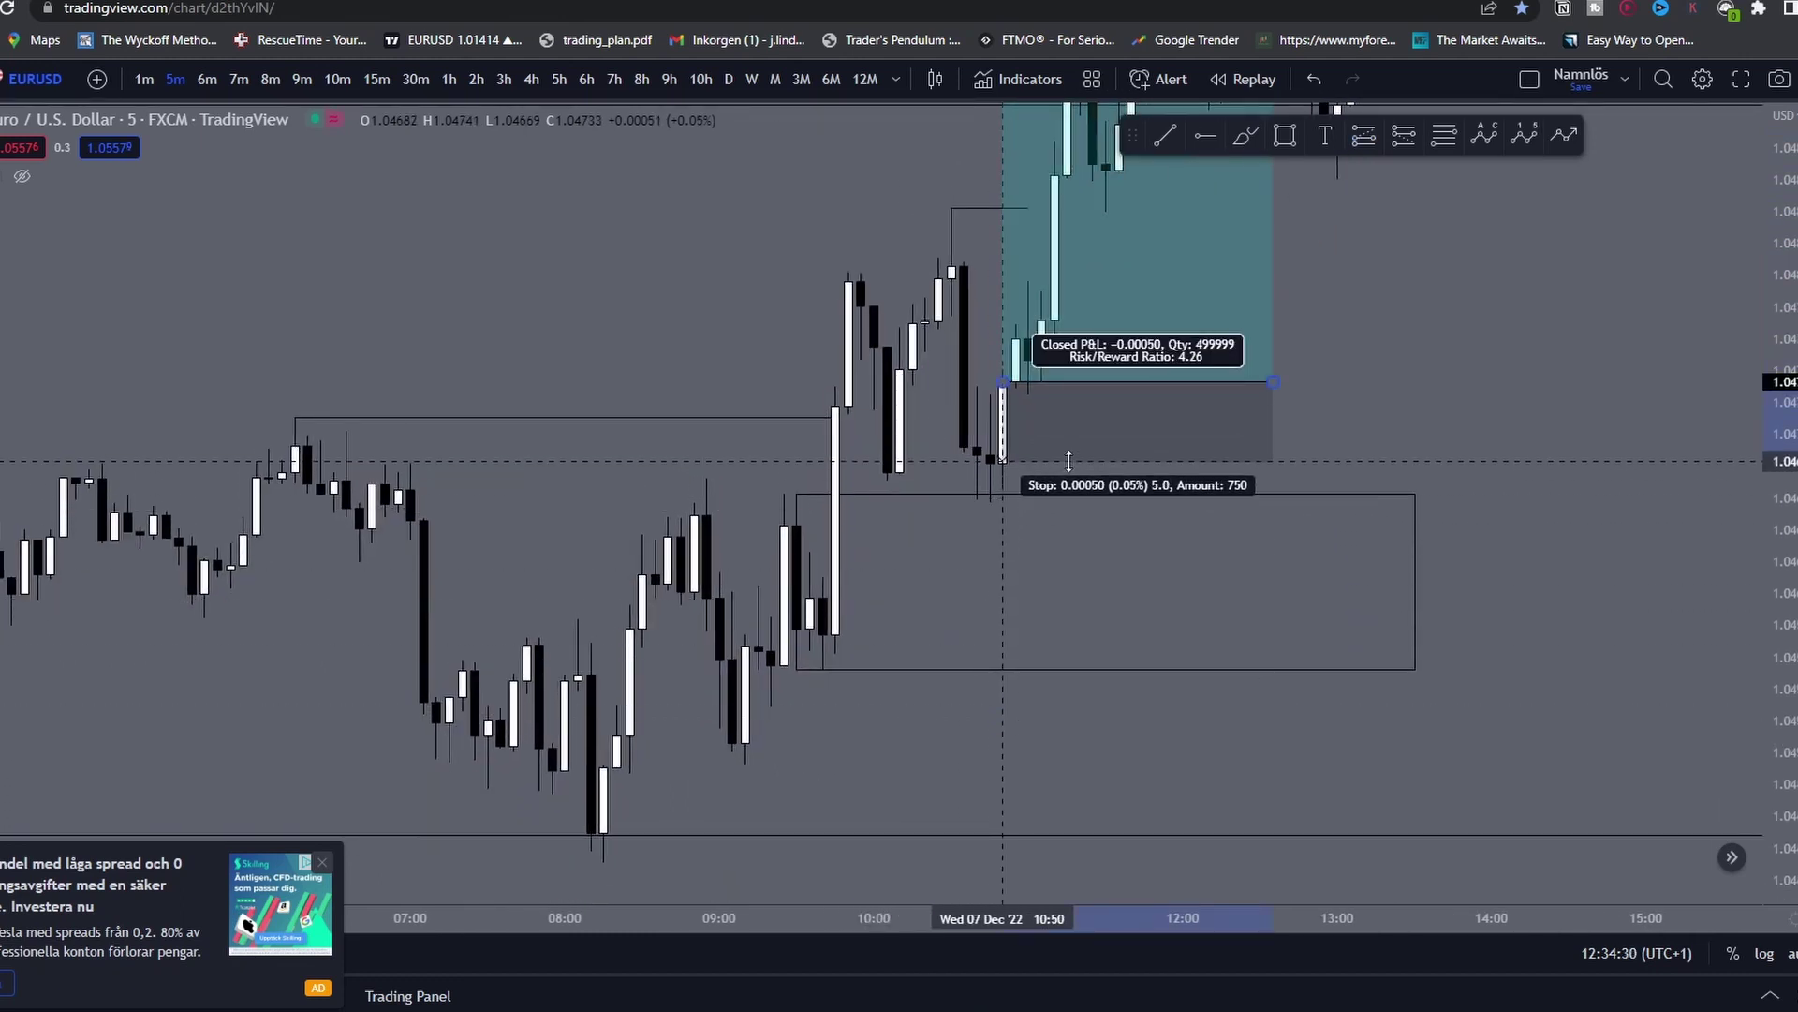
Step: Frame the 7 December long position and its demand zone and take a snapshot of the chart
{"action": "mouse_move", "coordinate": [1389, 380]}
{"action": "left_mouse_down"}
{"action": "mouse_move", "coordinate": [1349, 526]}
{"action": "mouse_move", "coordinate": [1363, 571]}
{"action": "left_mouse_up"}
{"action": "scroll", "coordinate": [1356, 518], "scroll_direction": "down", "scroll_amount": 1}
{"action": "left_click", "coordinate": [1233, 603]}
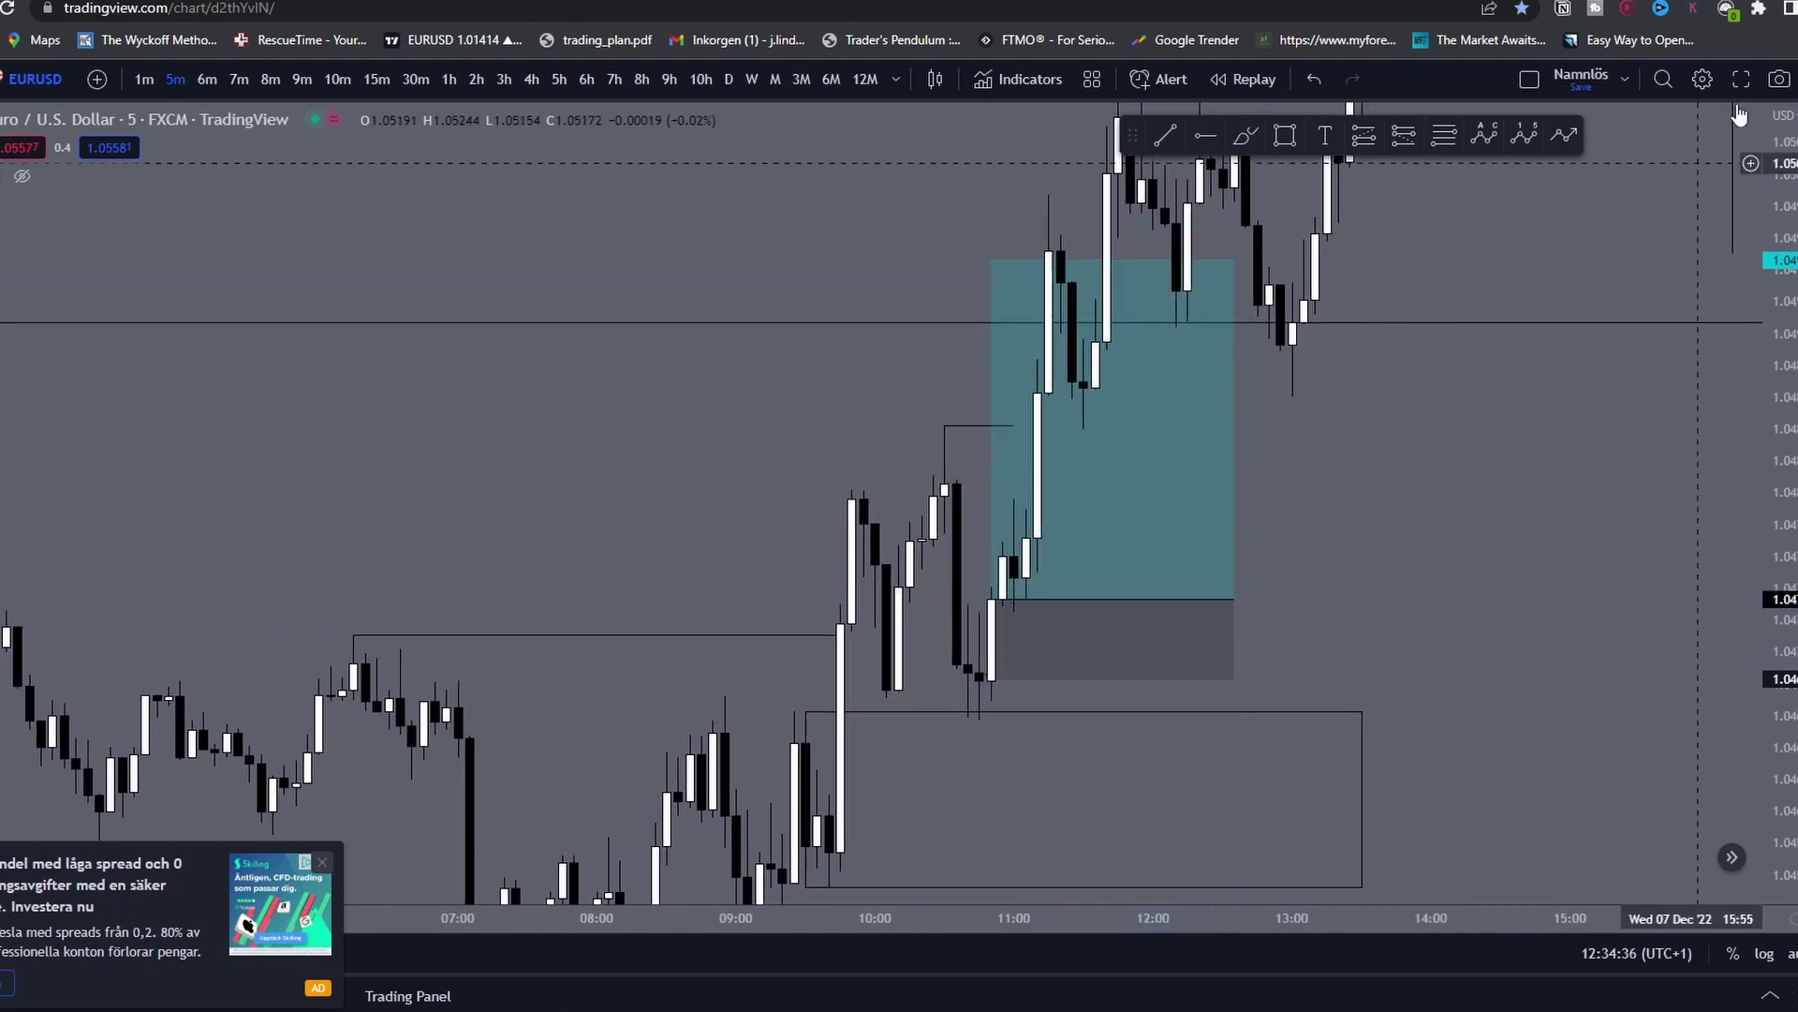
{"action": "left_click", "coordinate": [1779, 78]}
{"action": "left_click", "coordinate": [1684, 155]}
Step: Switch to the Notion Backtesting-Templet page and add a new Data Collection row with EURUSD as the pair
{"action": "key", "text": "alt+Tab"}
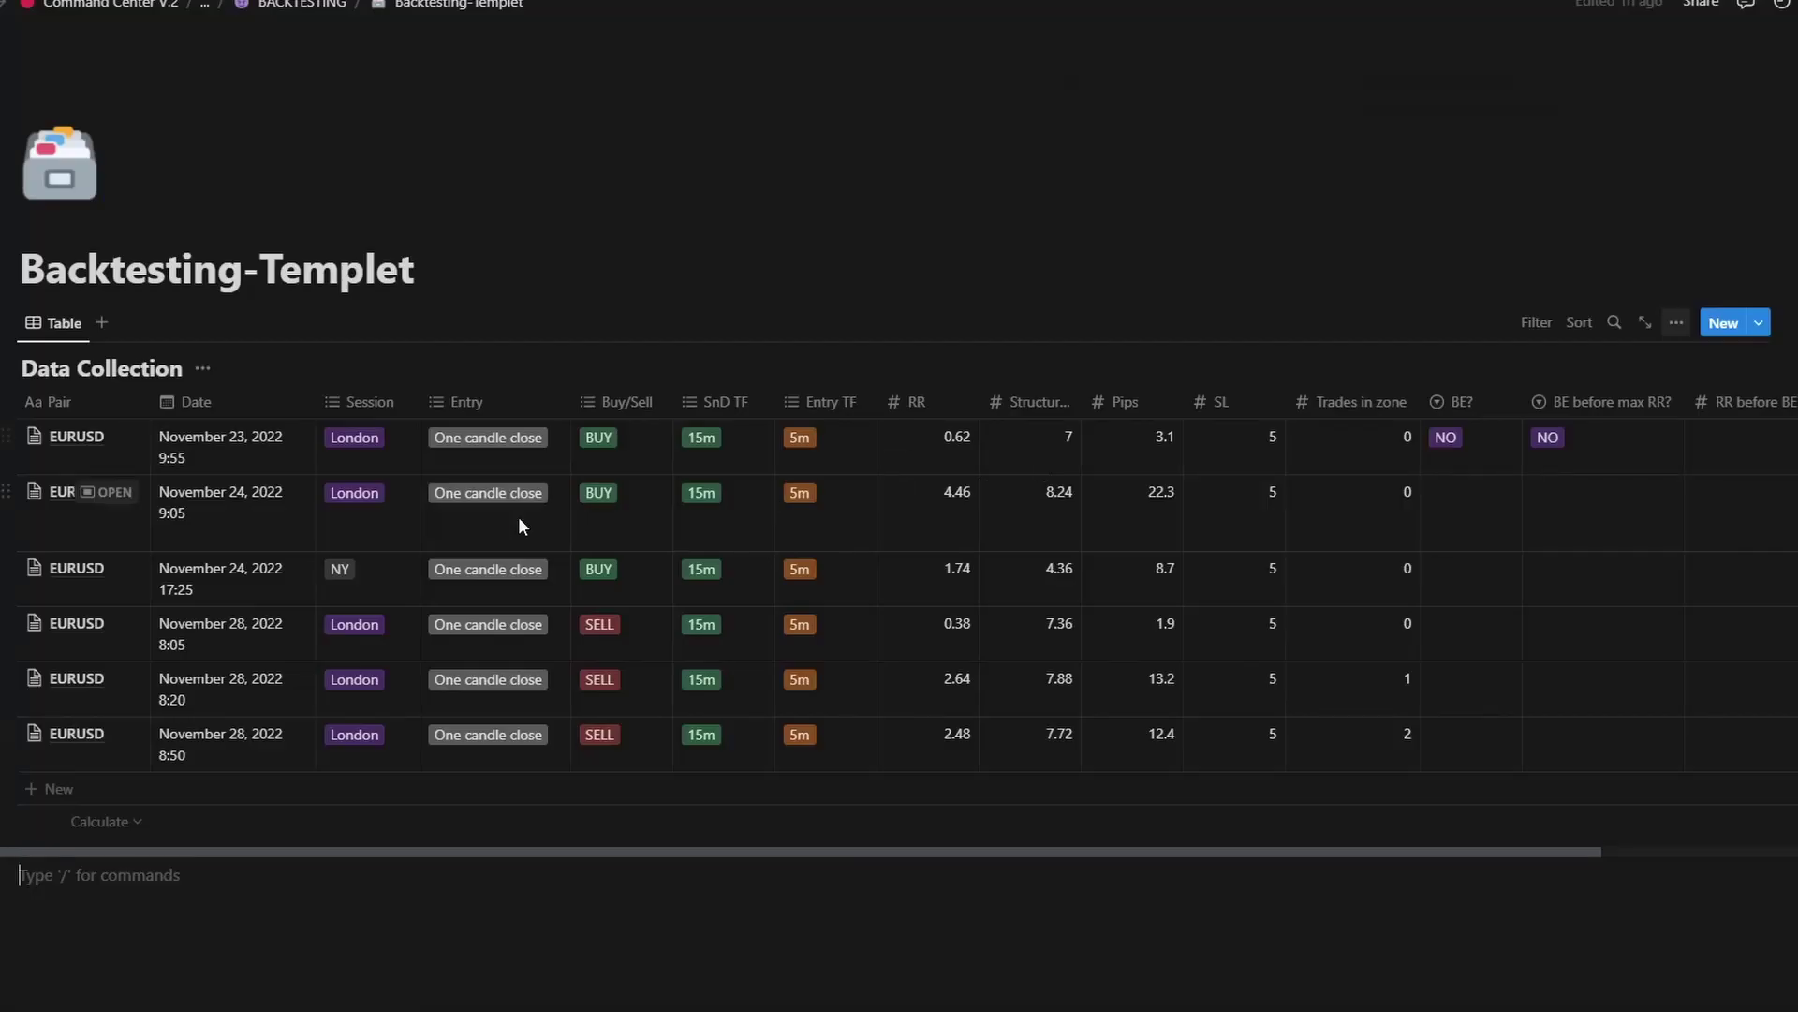
{"action": "left_click", "coordinate": [64, 789]}
{"action": "type", "text": "EURUSD"}
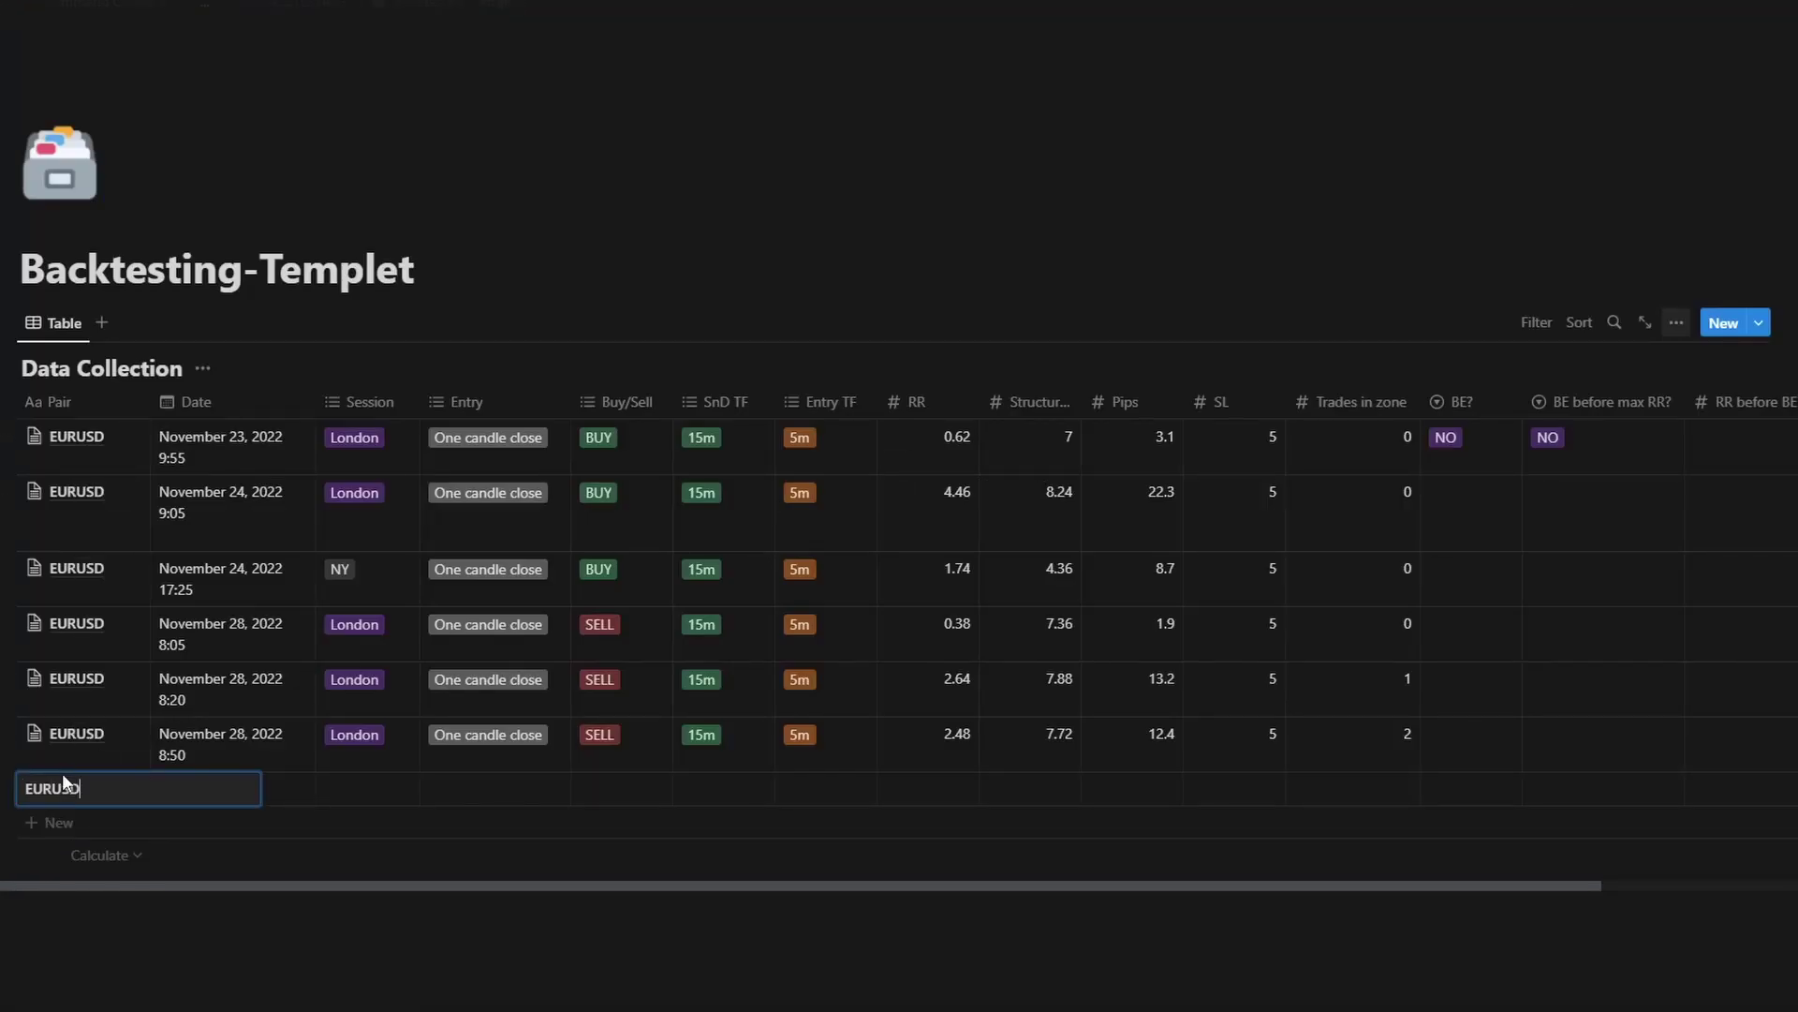
Step: Set the new EURUSD row's date to December 7, 2022 with the time 10:50, checking the entry candle on the TradingView chart
{"action": "left_click", "coordinate": [73, 761]}
{"action": "left_click", "coordinate": [122, 788]}
{"action": "scroll", "coordinate": [469, 761], "scroll_direction": "down", "scroll_amount": 3}
{"action": "left_click", "coordinate": [507, 766]}
{"action": "left_click", "coordinate": [309, 757]}
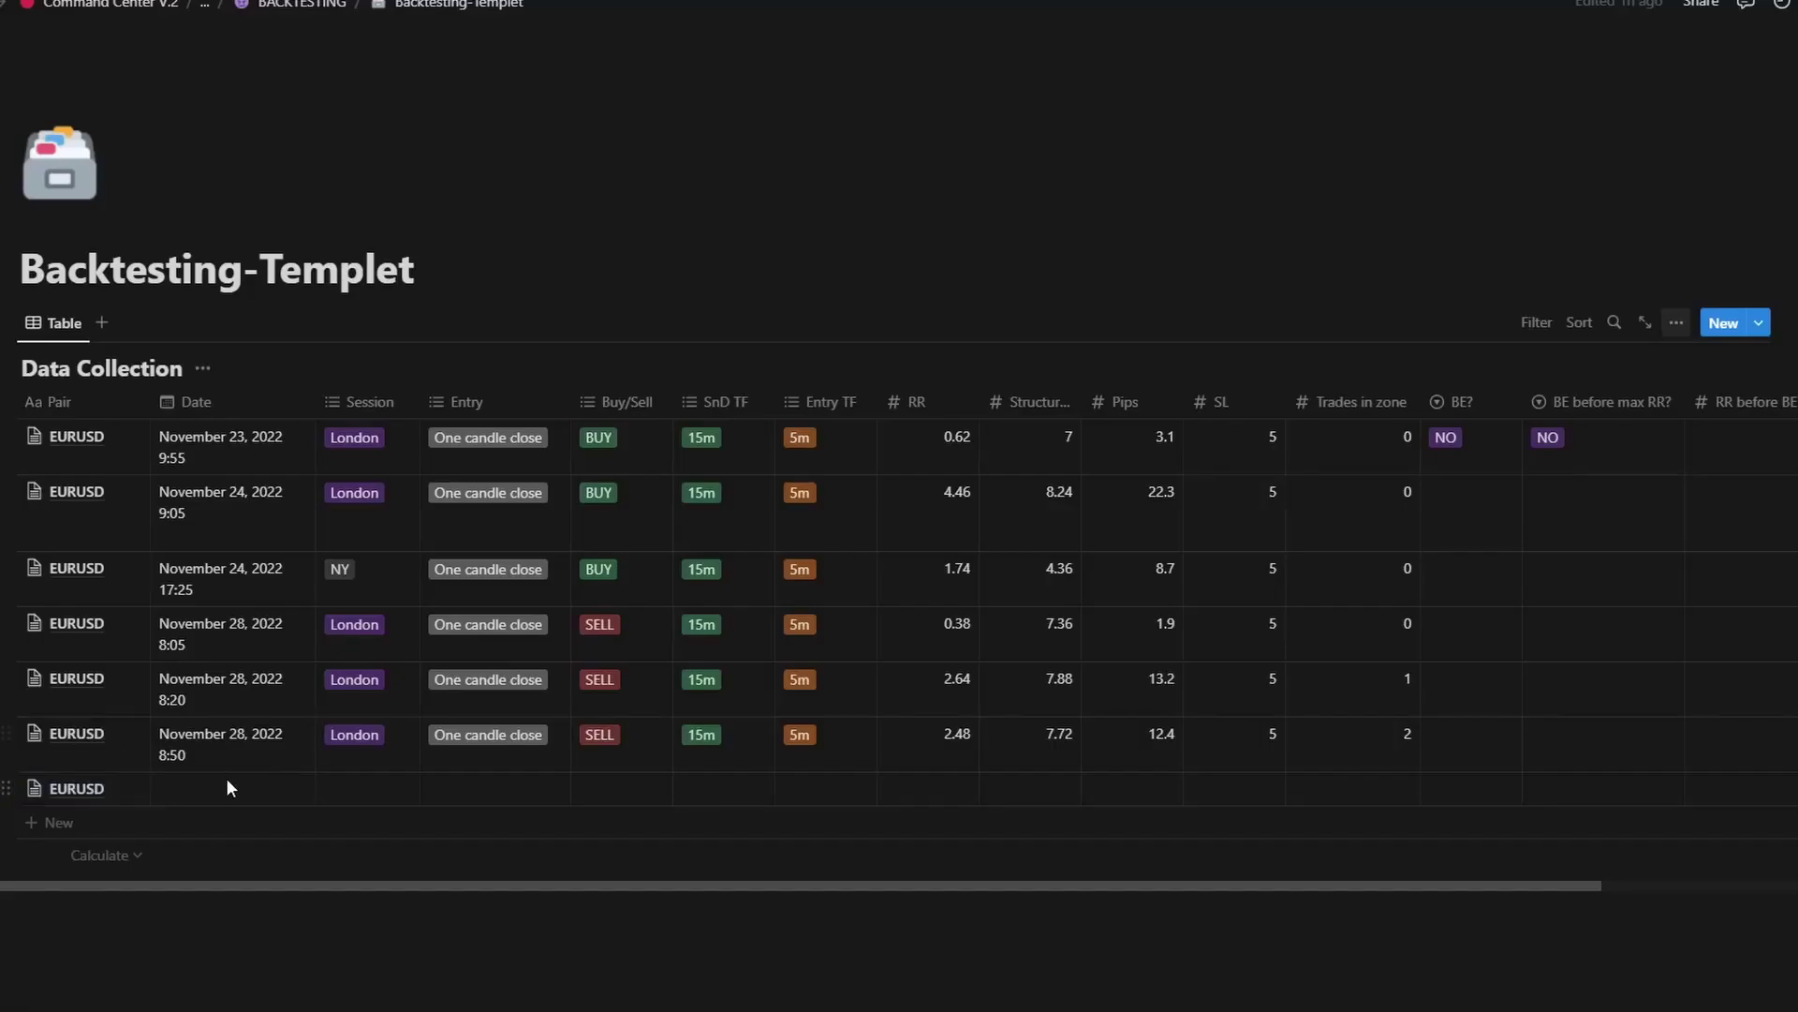
{"action": "left_click", "coordinate": [228, 787]}
{"action": "key", "text": "alt+Tab"}
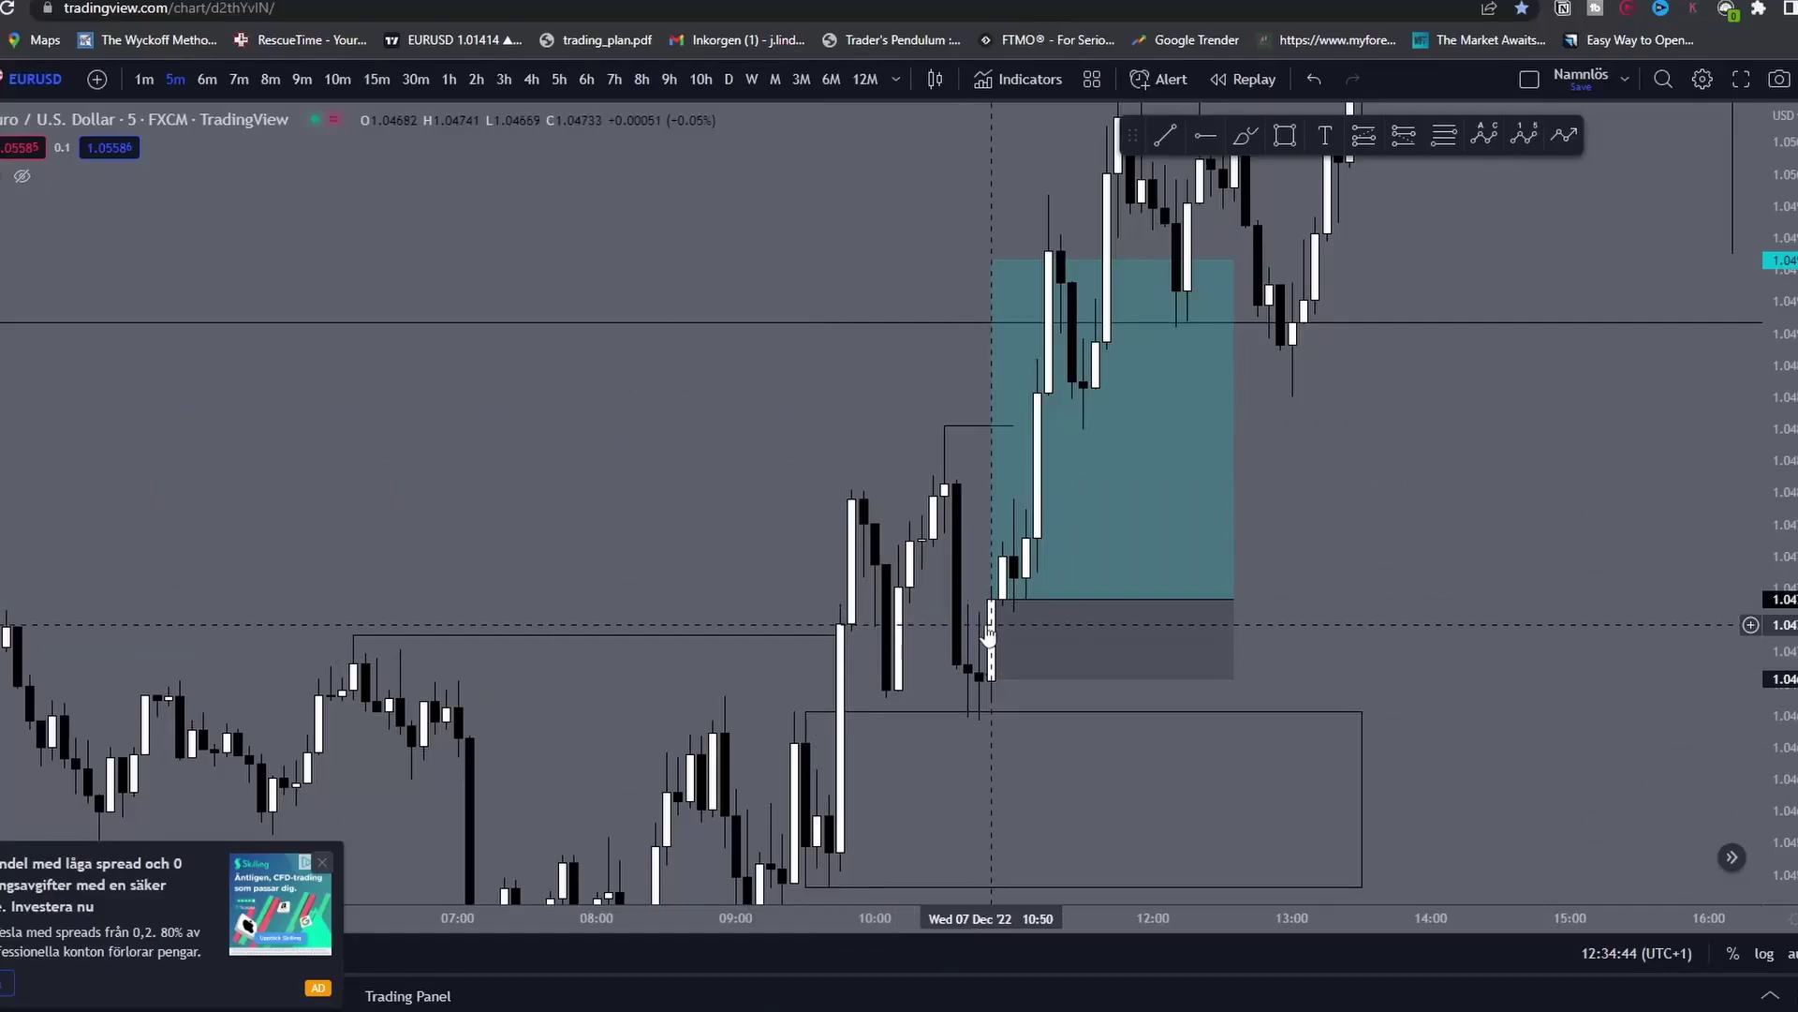
{"action": "key", "text": "alt+Tab"}
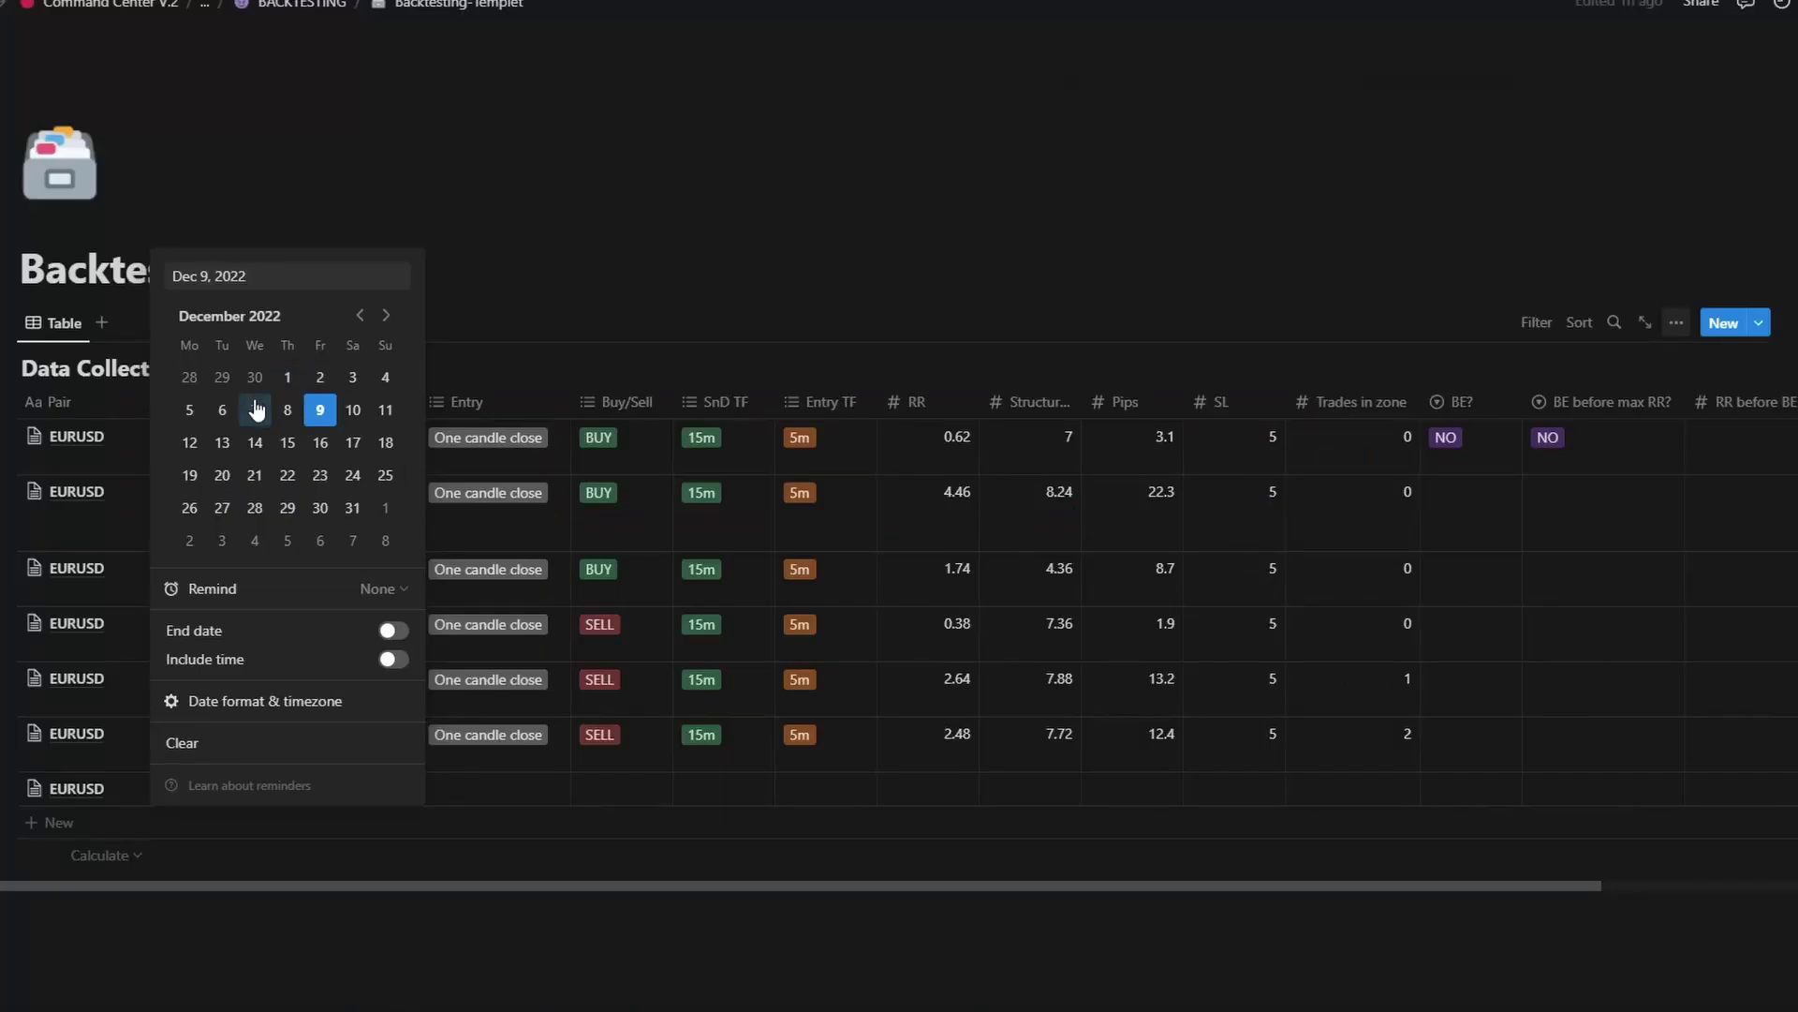
{"action": "left_click", "coordinate": [393, 659]}
{"action": "key", "text": "alt+Tab"}
{"action": "key", "text": "alt+Tab"}
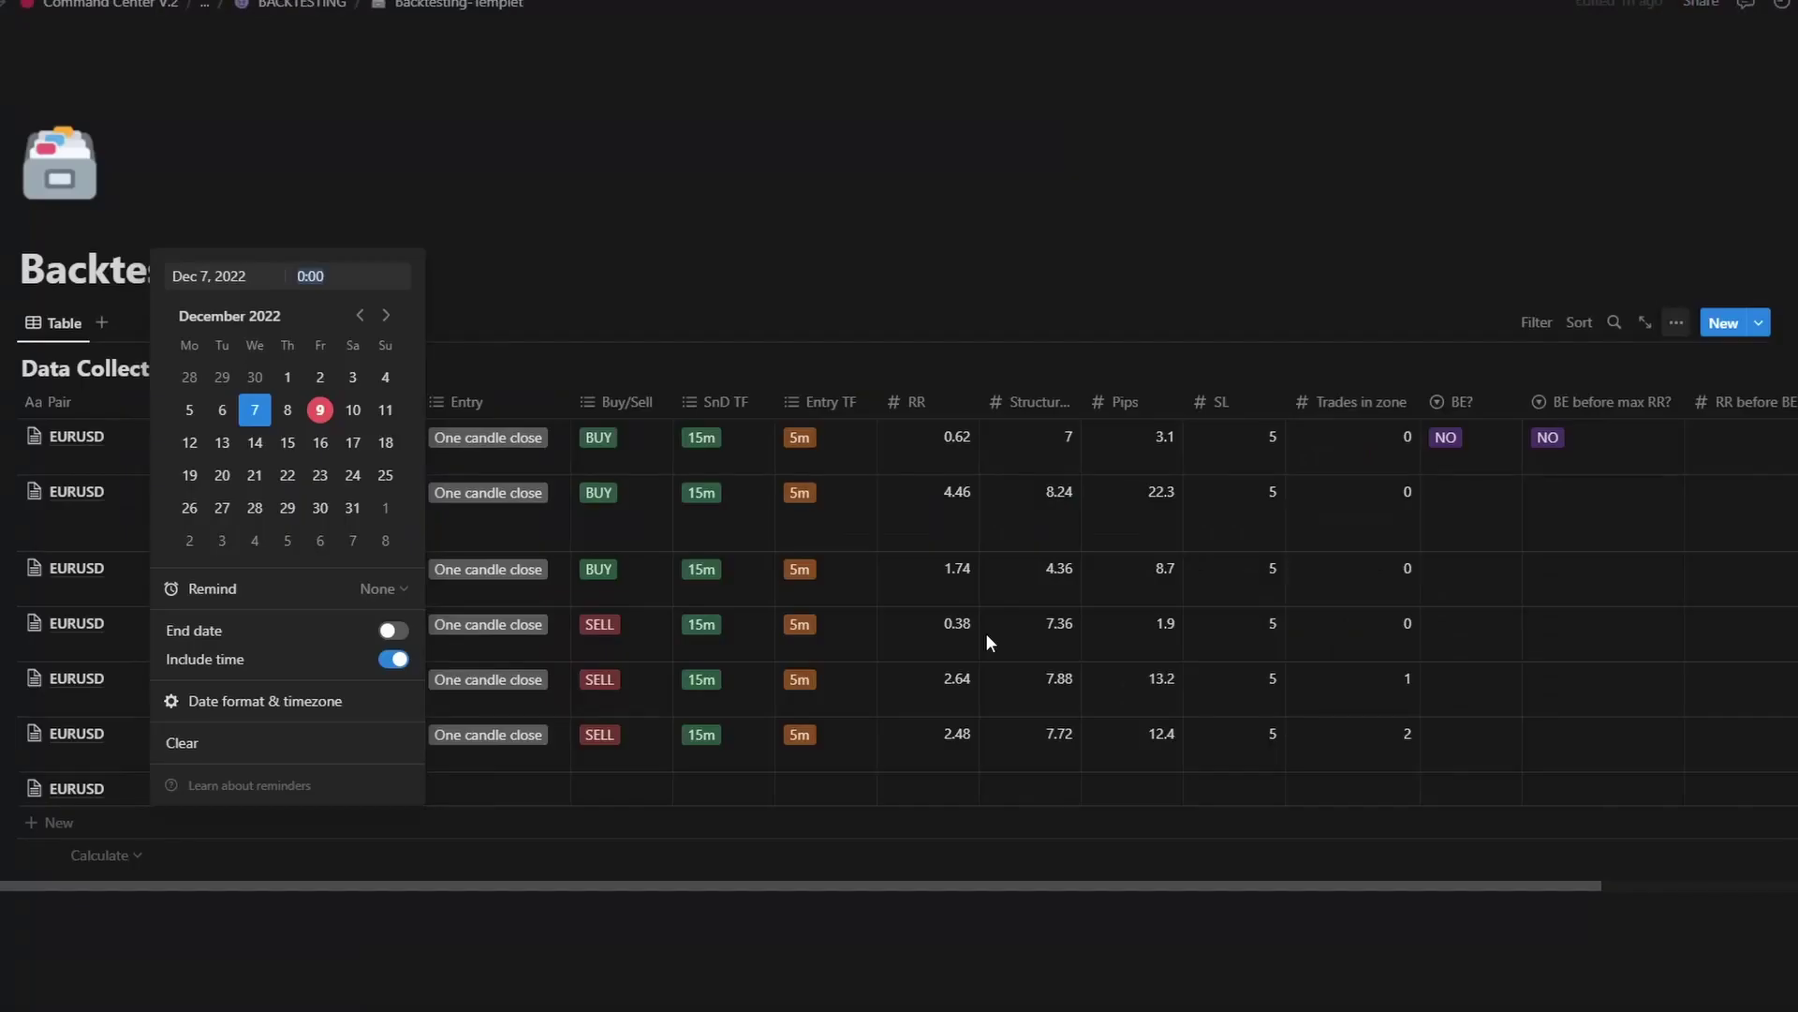
{"action": "type", "text": "10:50"}
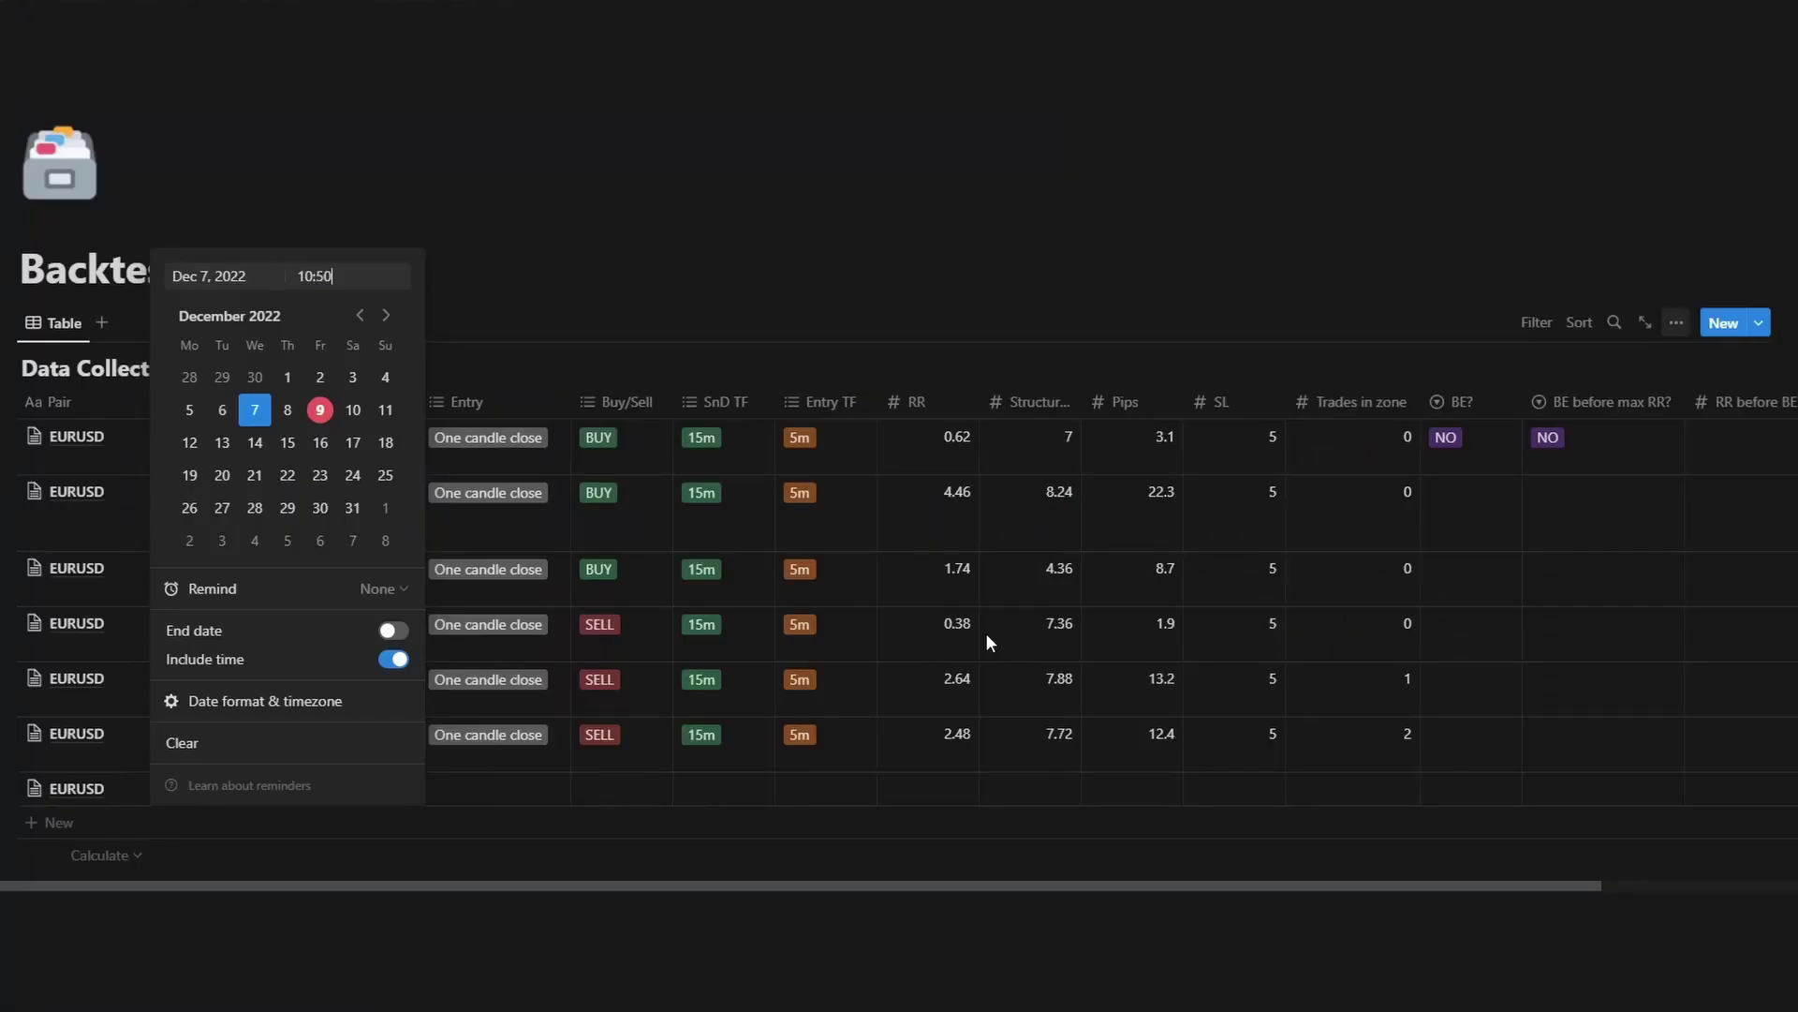
{"action": "key", "text": "Return"}
Step: Tag the December 7 row with the London session, One candle close entry and BUY direction
{"action": "left_click", "coordinate": [356, 791]}
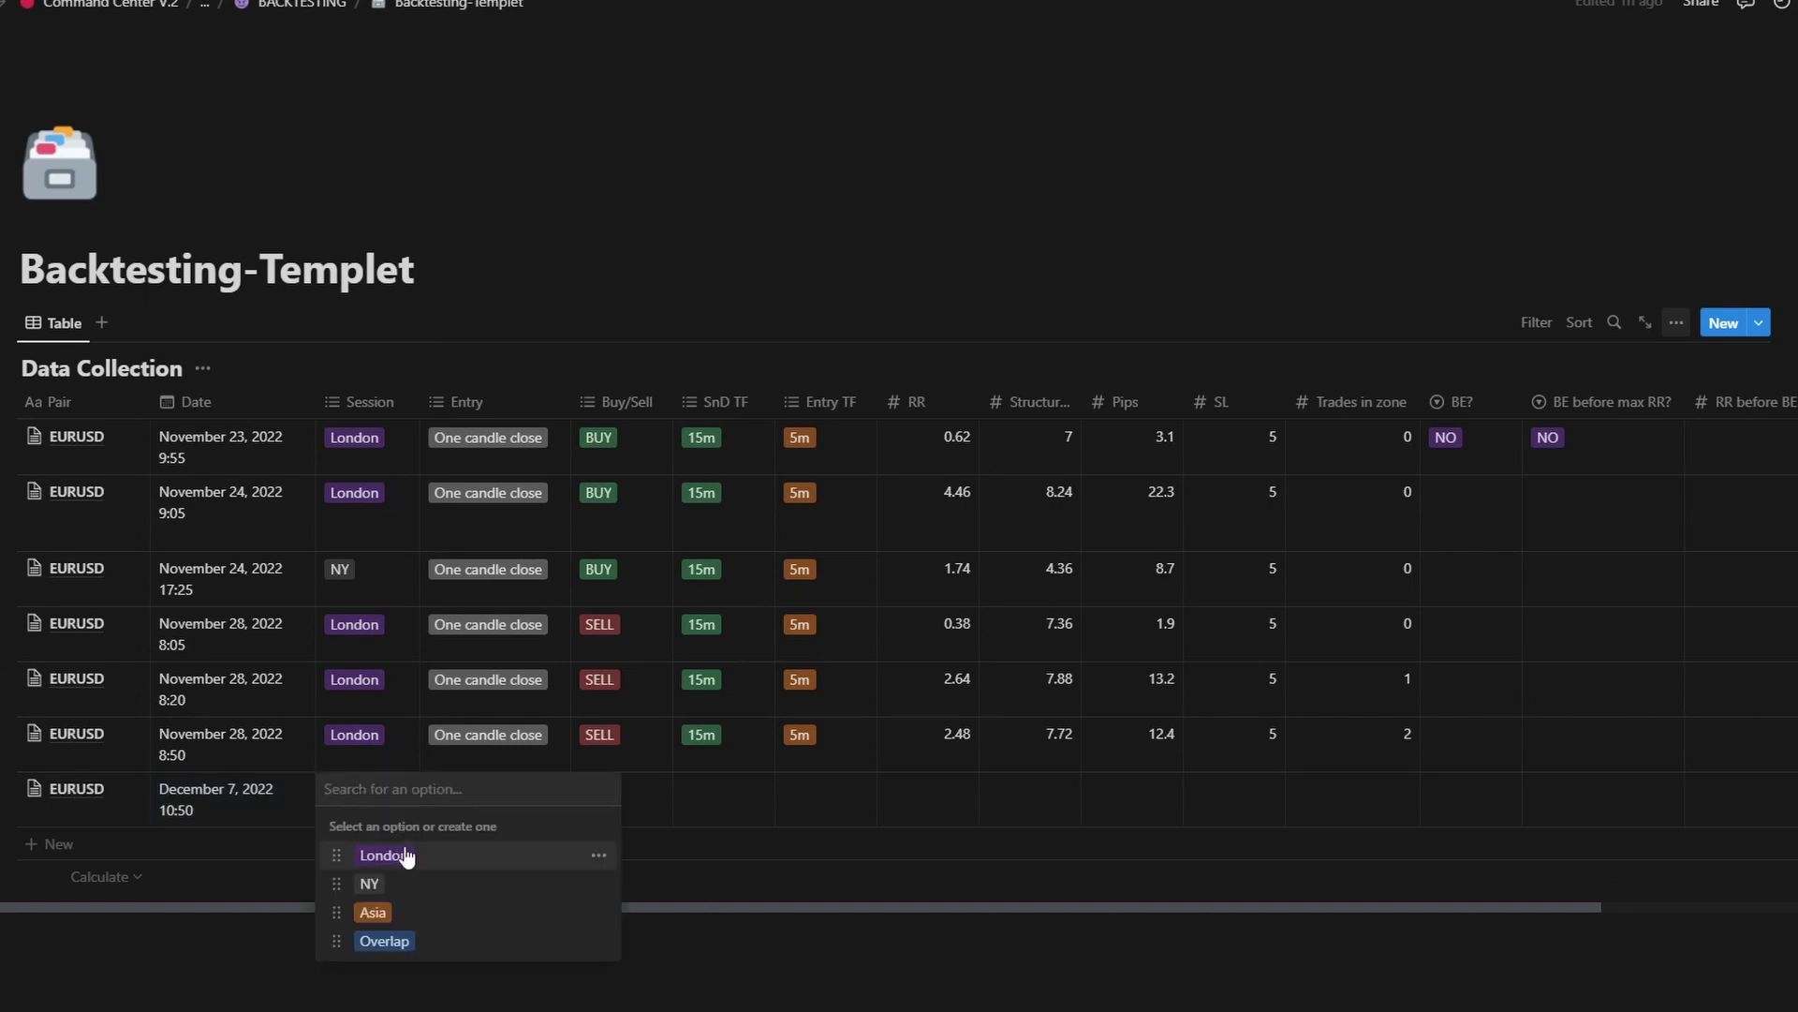
{"action": "key", "text": "Tab"}
{"action": "left_click", "coordinate": [609, 800]}
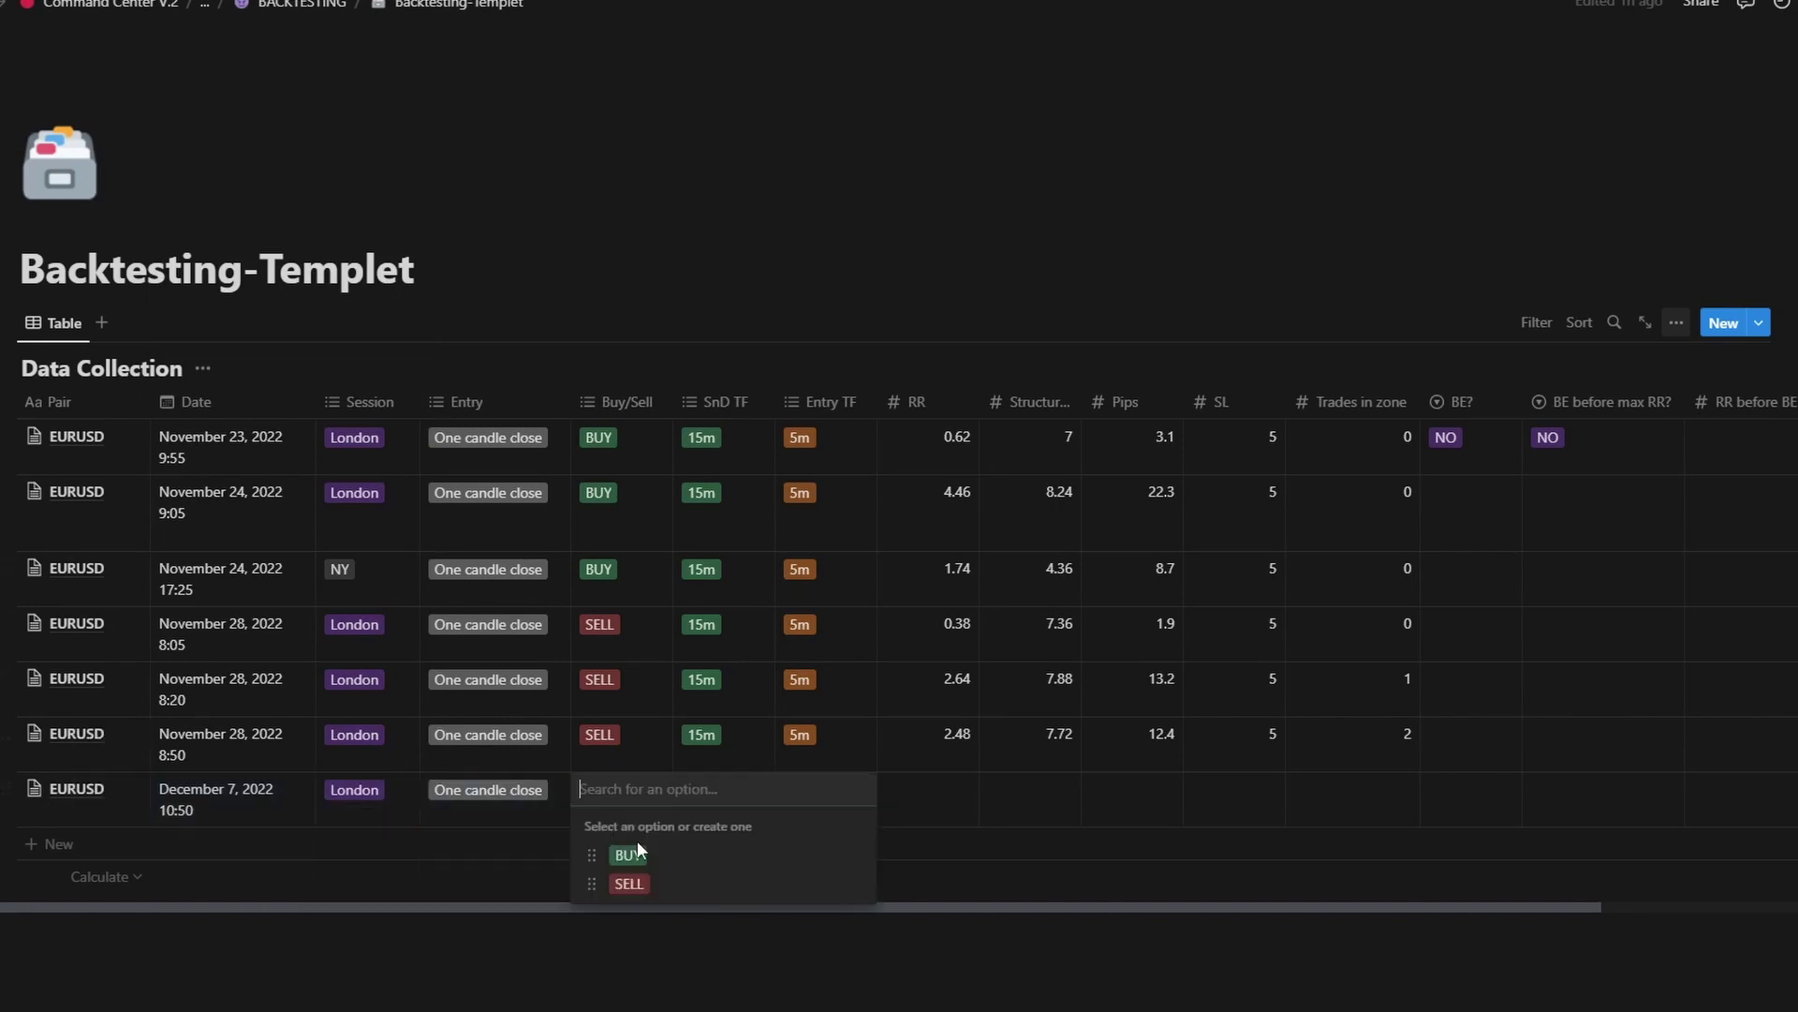
Step: Set the December 7 row's SnD TF to 15m and its Entry TF to 5m
{"action": "left_click", "coordinate": [719, 780]}
{"action": "left_click", "coordinate": [729, 687]}
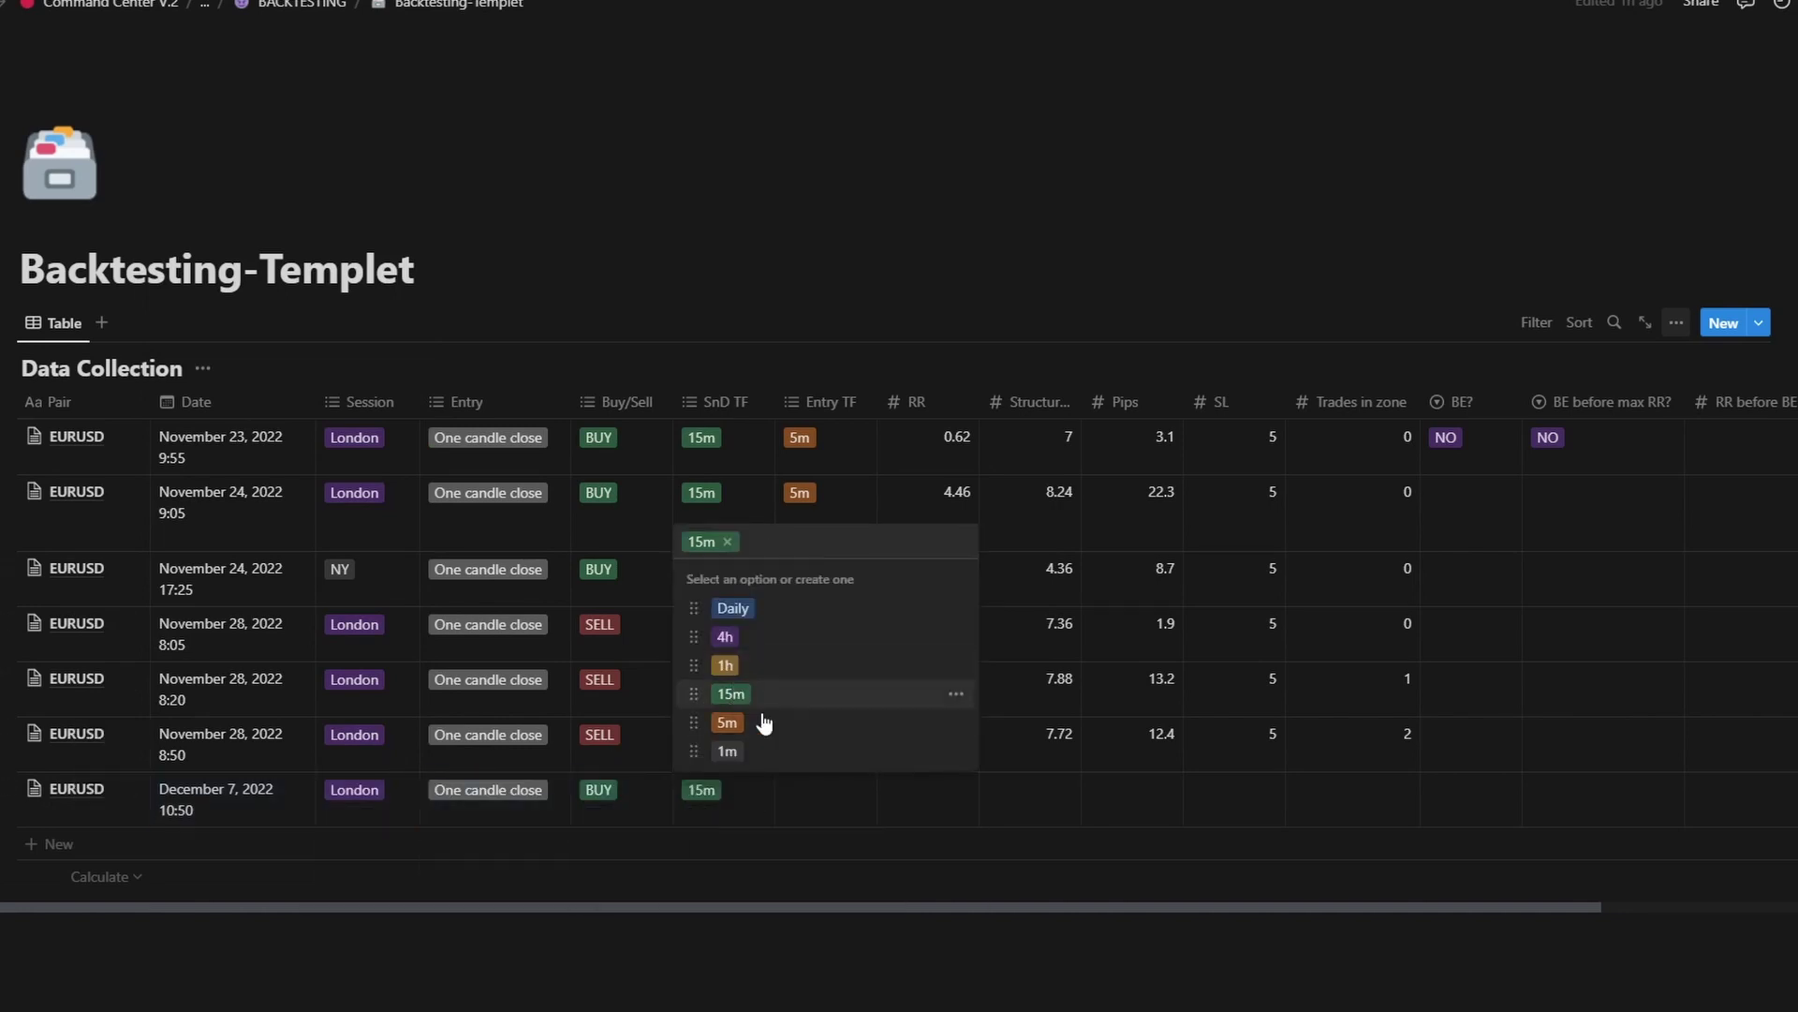
{"action": "left_click", "coordinate": [835, 796]}
{"action": "left_click", "coordinate": [829, 722]}
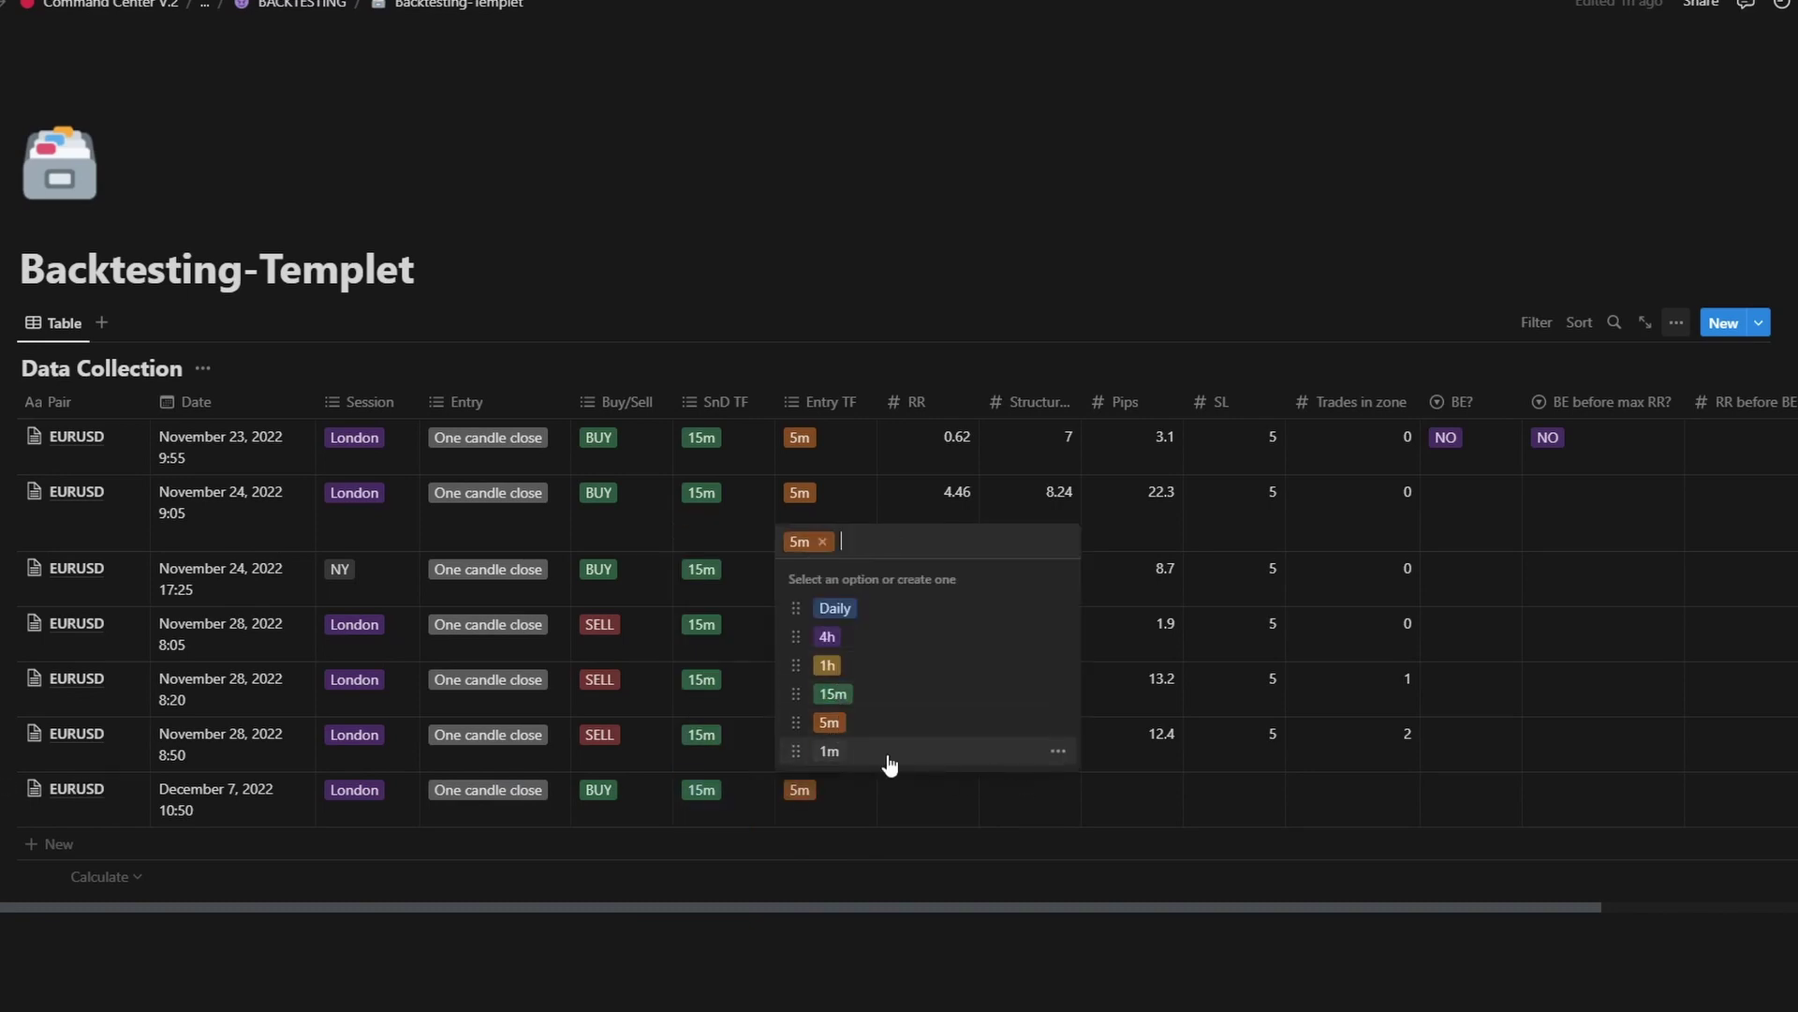
{"action": "left_click", "coordinate": [871, 796]}
Step: Enter 5 as the SL and 0 as the trades in zone for the December 7 row
{"action": "left_click", "coordinate": [1201, 796]}
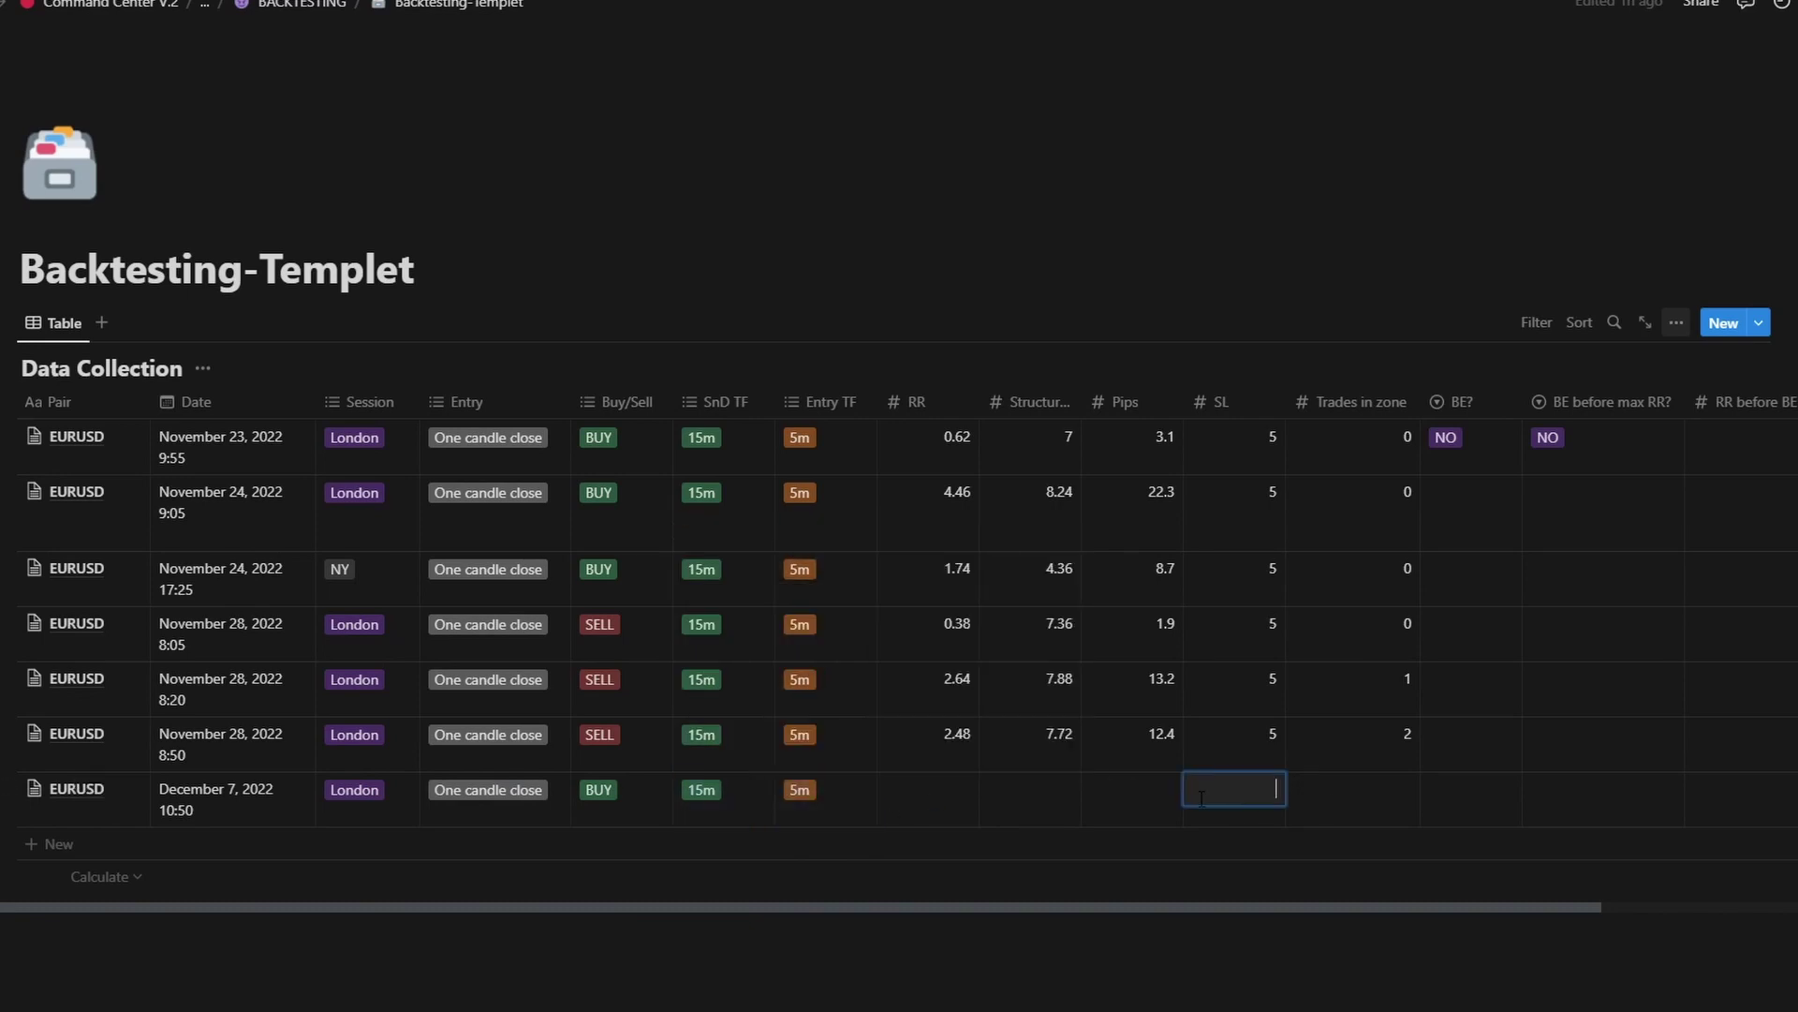
{"action": "left_click", "coordinate": [1346, 801]}
{"action": "type", "text": "0"}
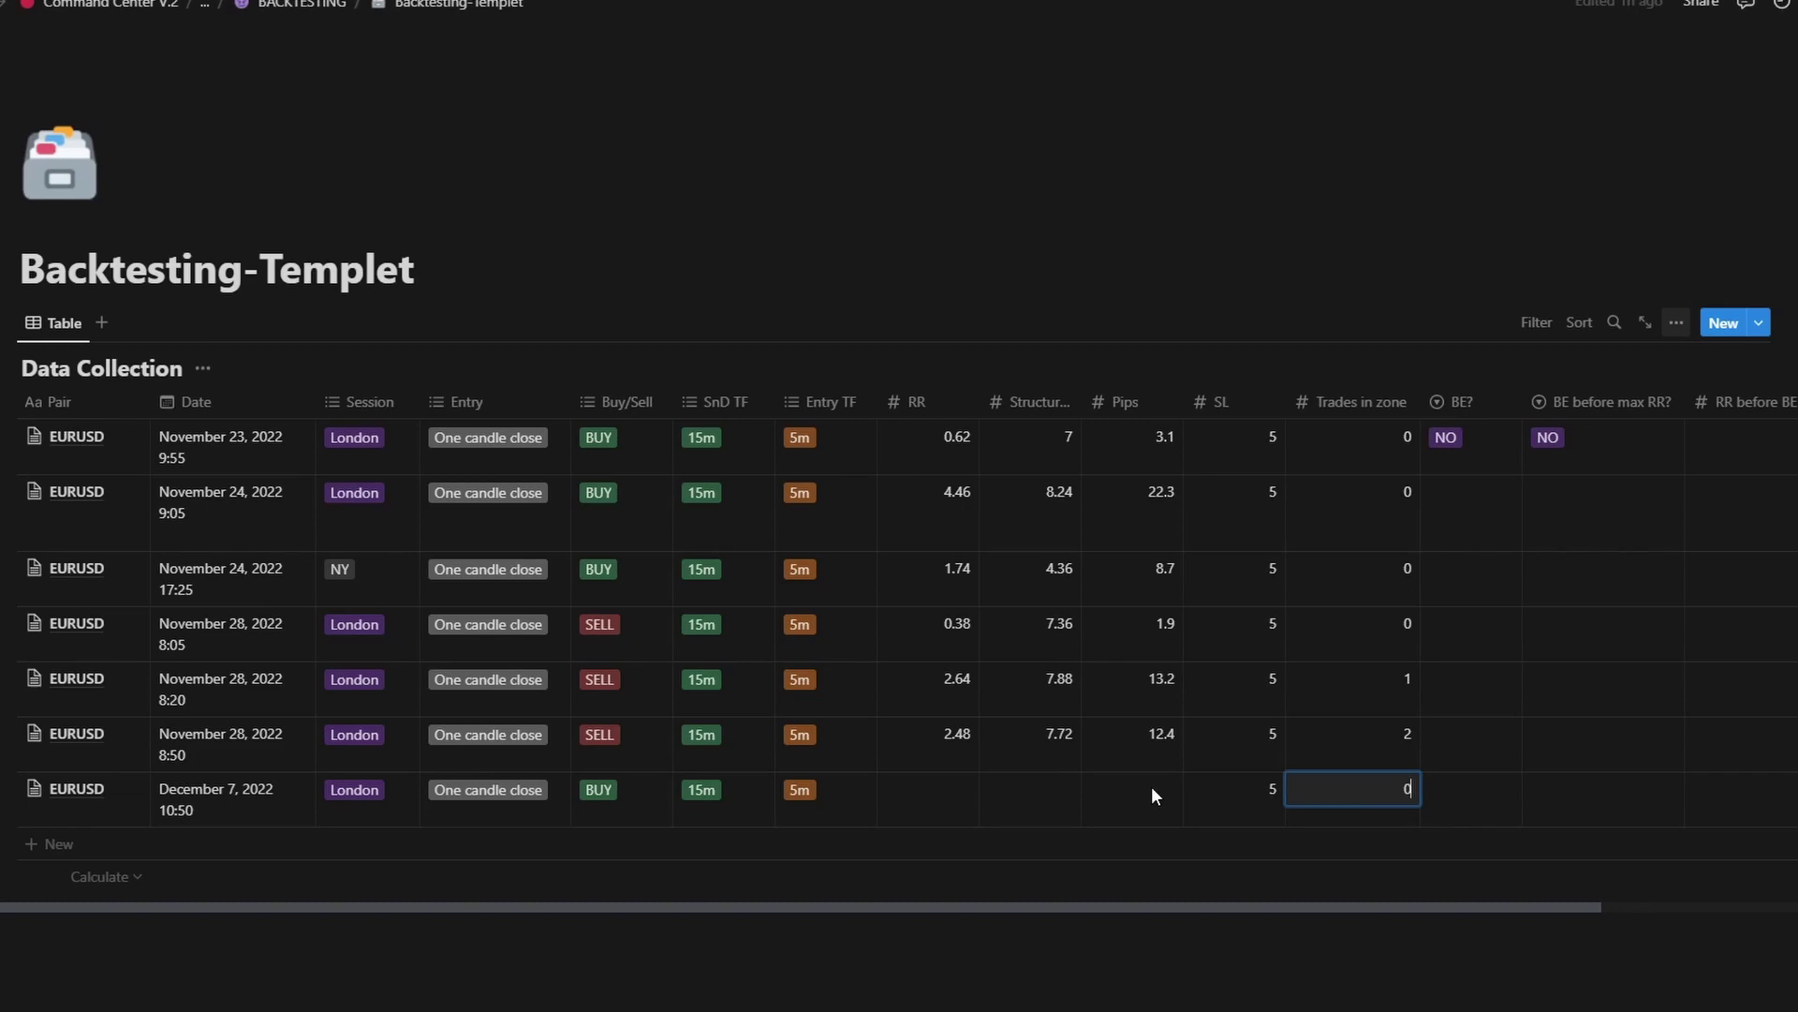
Step: Switch to the TradingView chart and raise the 7 December long position's target to the 9 December high, about 114.9 pips
{"action": "key", "text": "alt+Tab"}
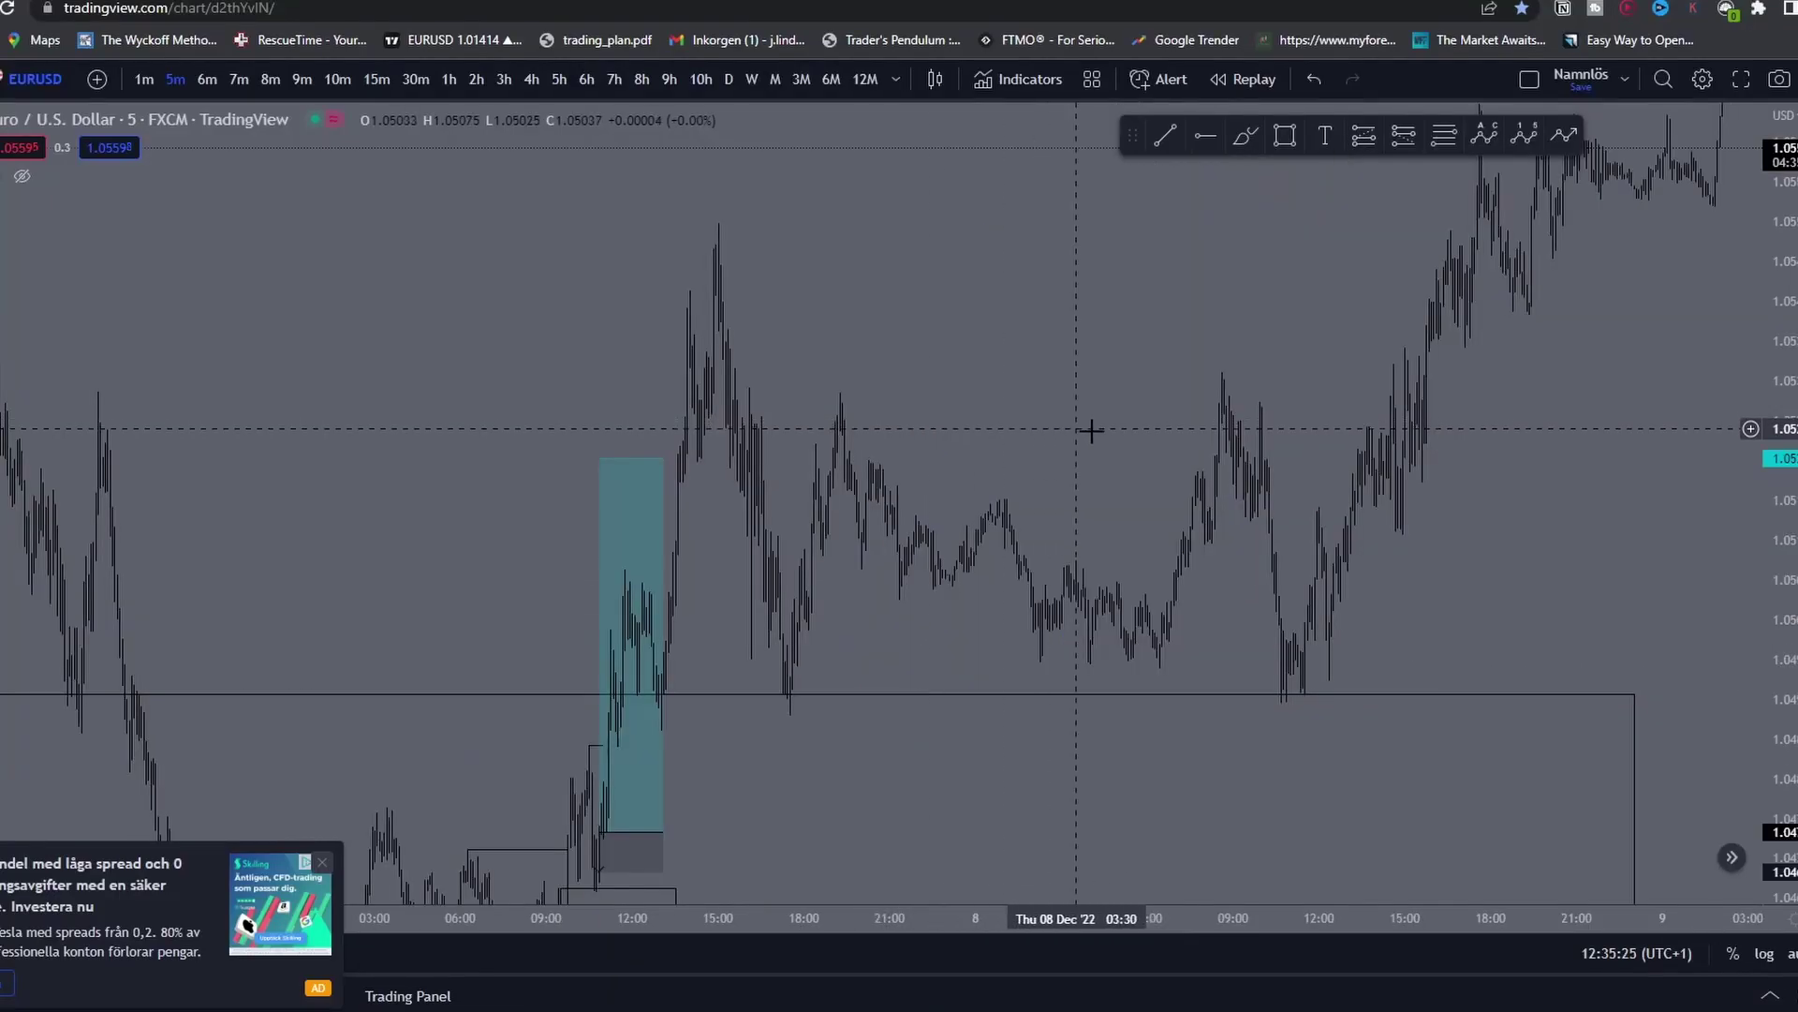
{"action": "left_click_drag", "start_coordinate": [1541, 397], "coordinate": [1367, 486]}
{"action": "scroll", "coordinate": [1698, 341], "scroll_direction": "down", "scroll_amount": 4}
{"action": "left_click_drag", "start_coordinate": [1780, 346], "coordinate": [1780, 508]}
{"action": "left_click_drag", "start_coordinate": [1636, 504], "coordinate": [1308, 551]}
{"action": "left_click_drag", "start_coordinate": [544, 585], "coordinate": [1394, 178]}
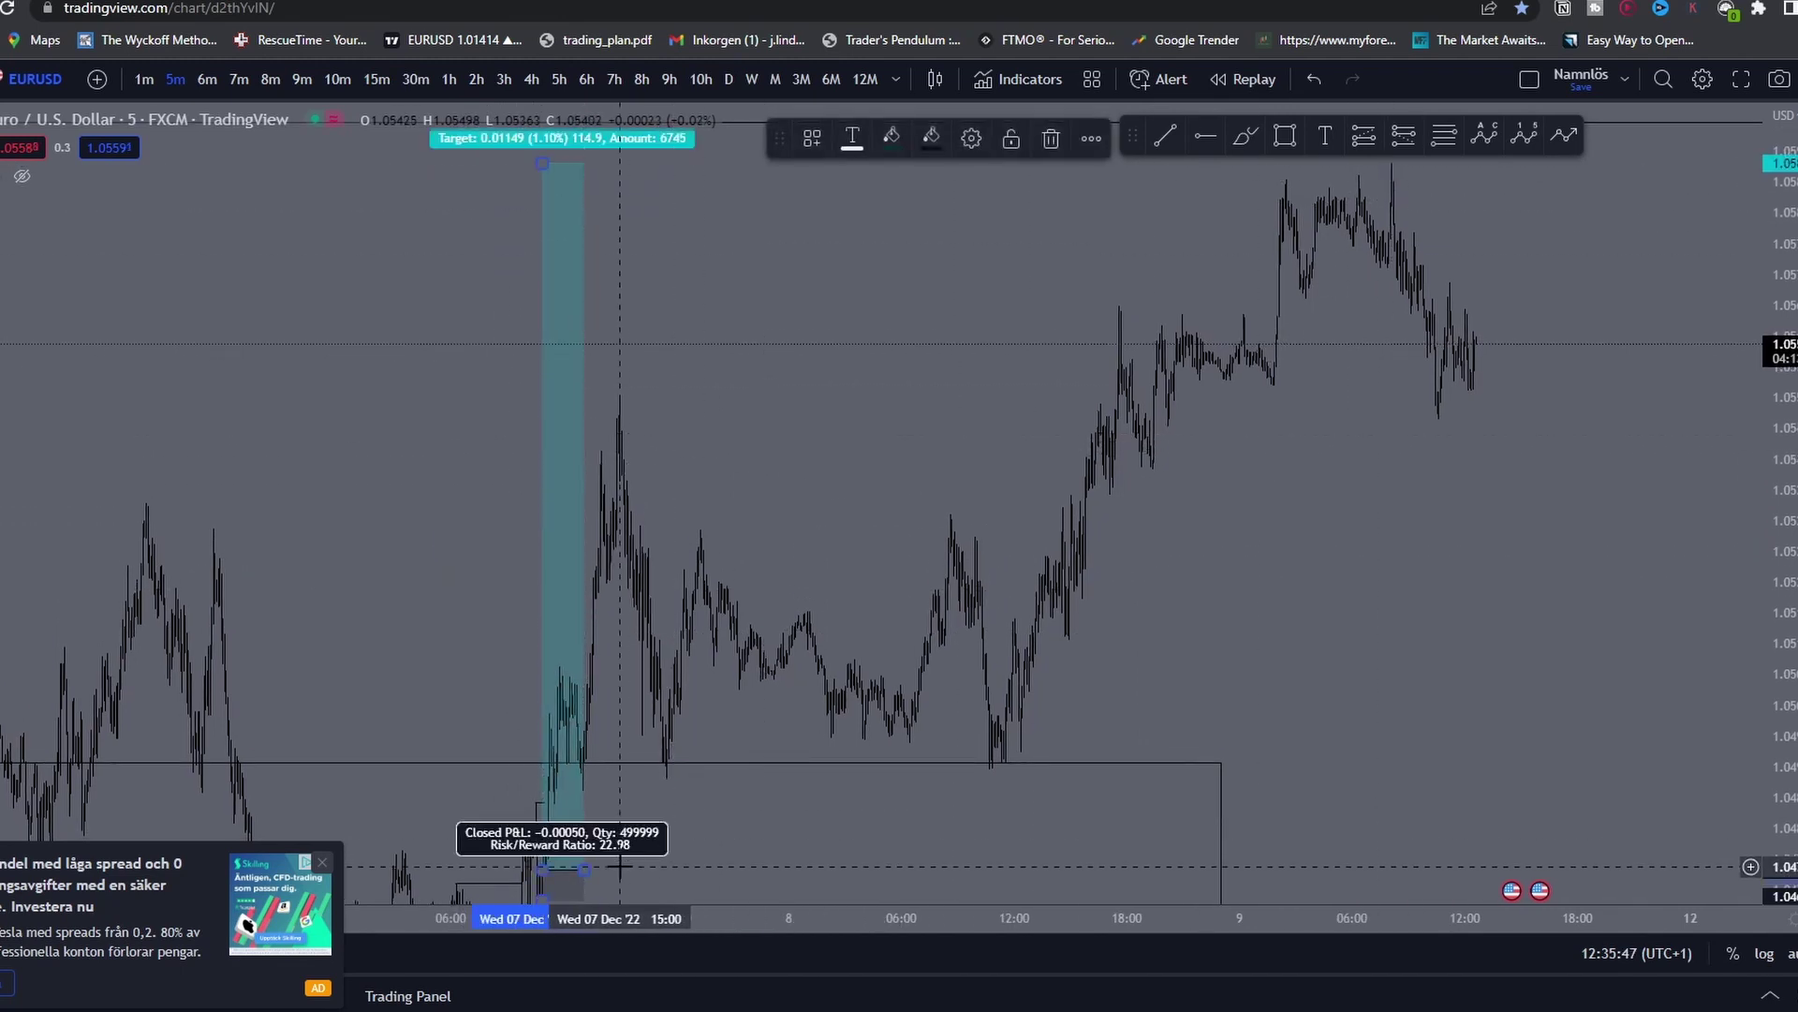
Step: Switch to Notion and record an RR of 22.98 and 114.9 pips in the December 7 row
{"action": "key", "text": "alt+Tab"}
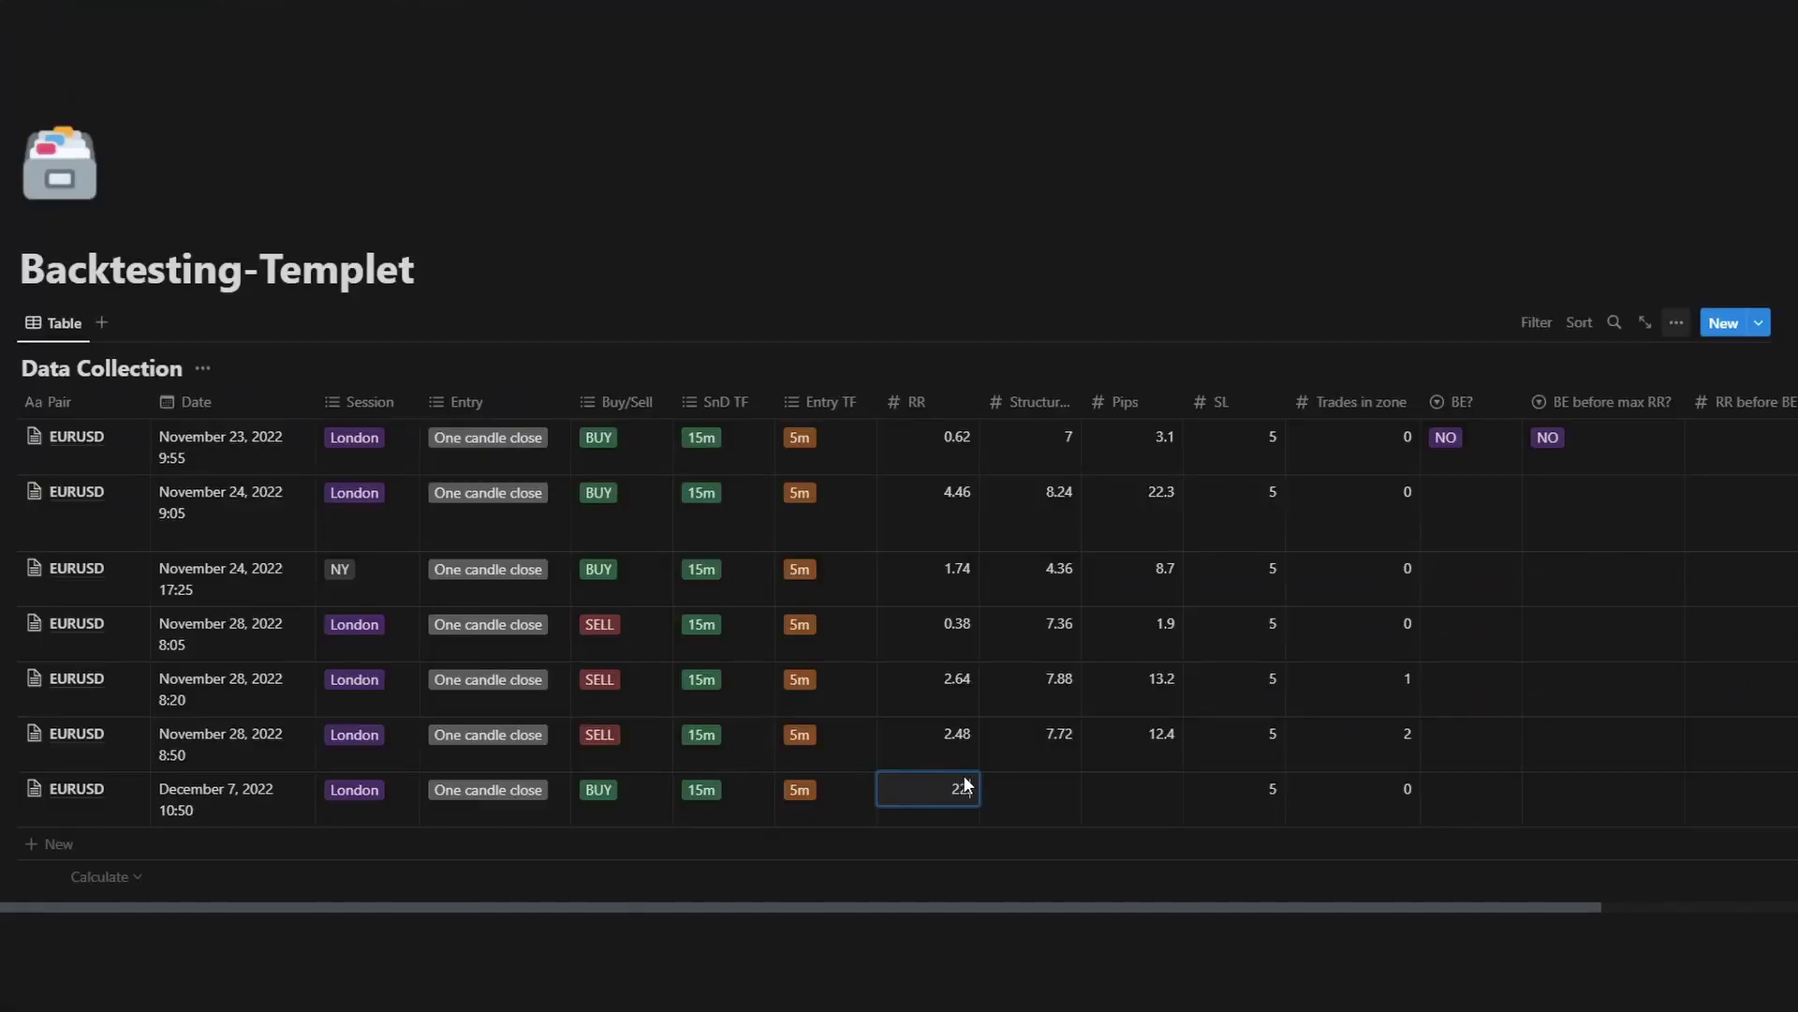
{"action": "type", "text": "22.98"}
{"action": "left_click", "coordinate": [1150, 796]}
{"action": "key", "text": "alt+Tab"}
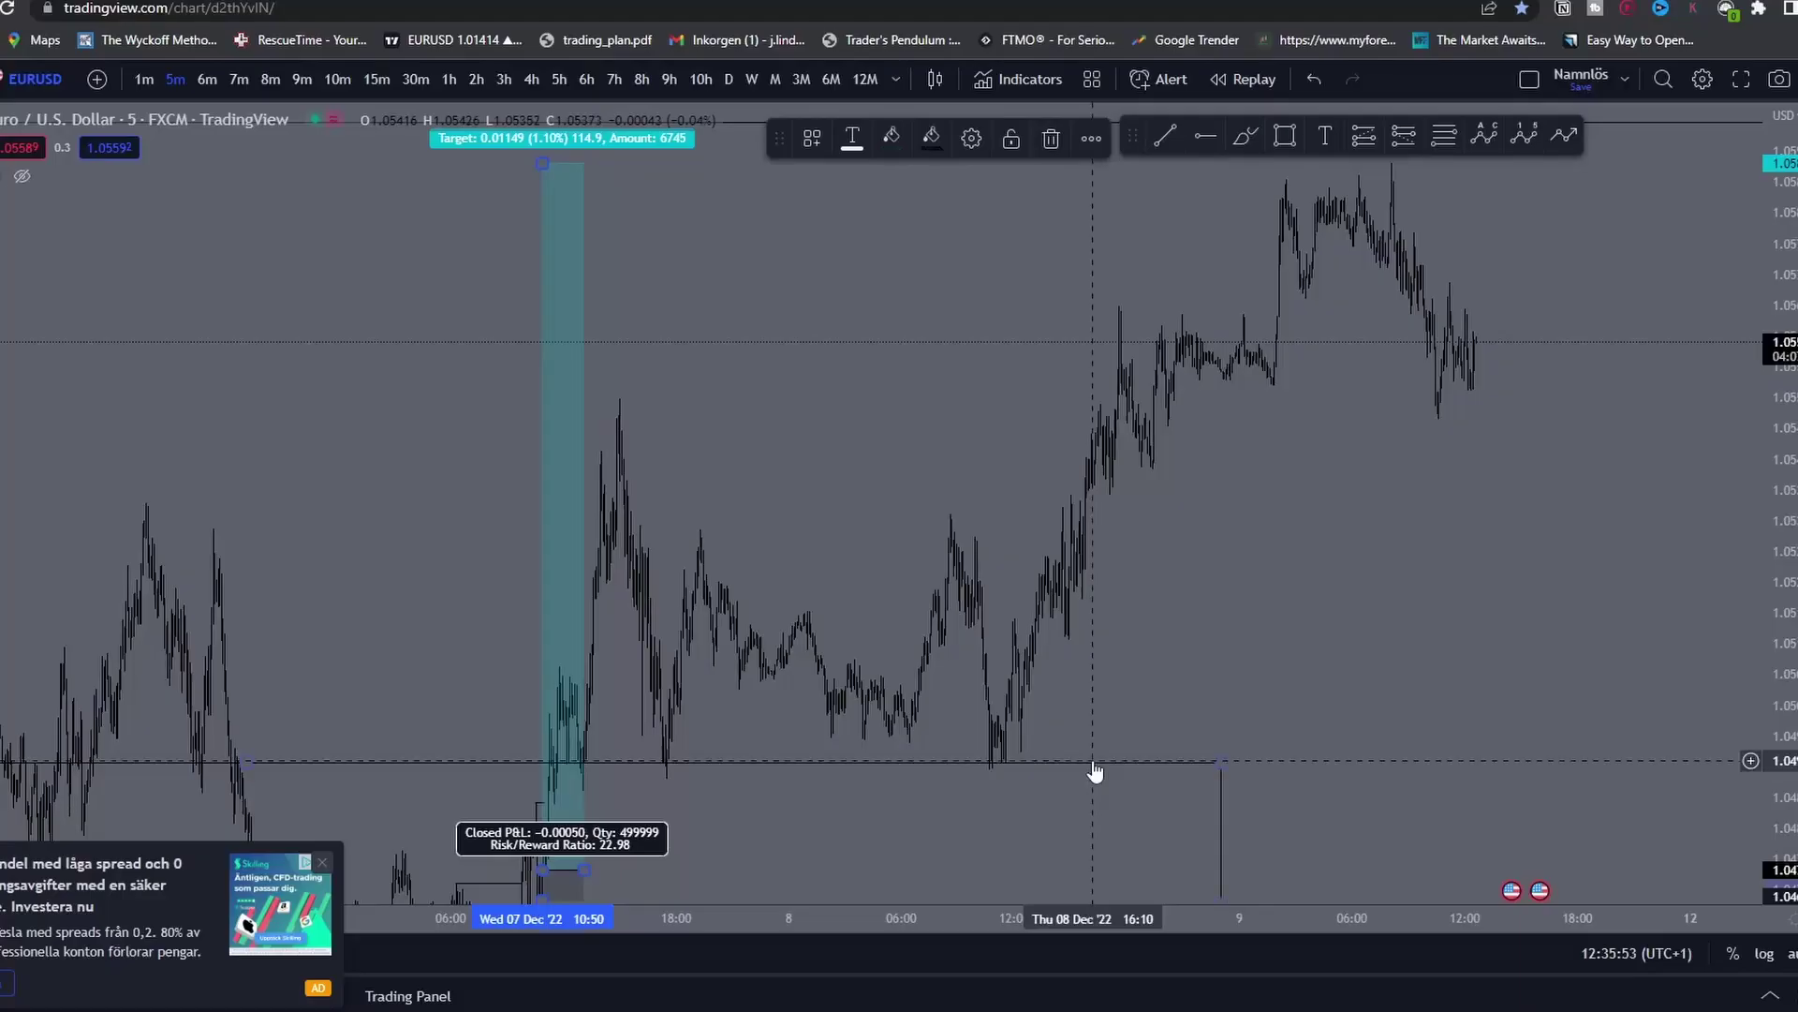
{"action": "key", "text": "alt+Tab"}
{"action": "type", "text": "114"}
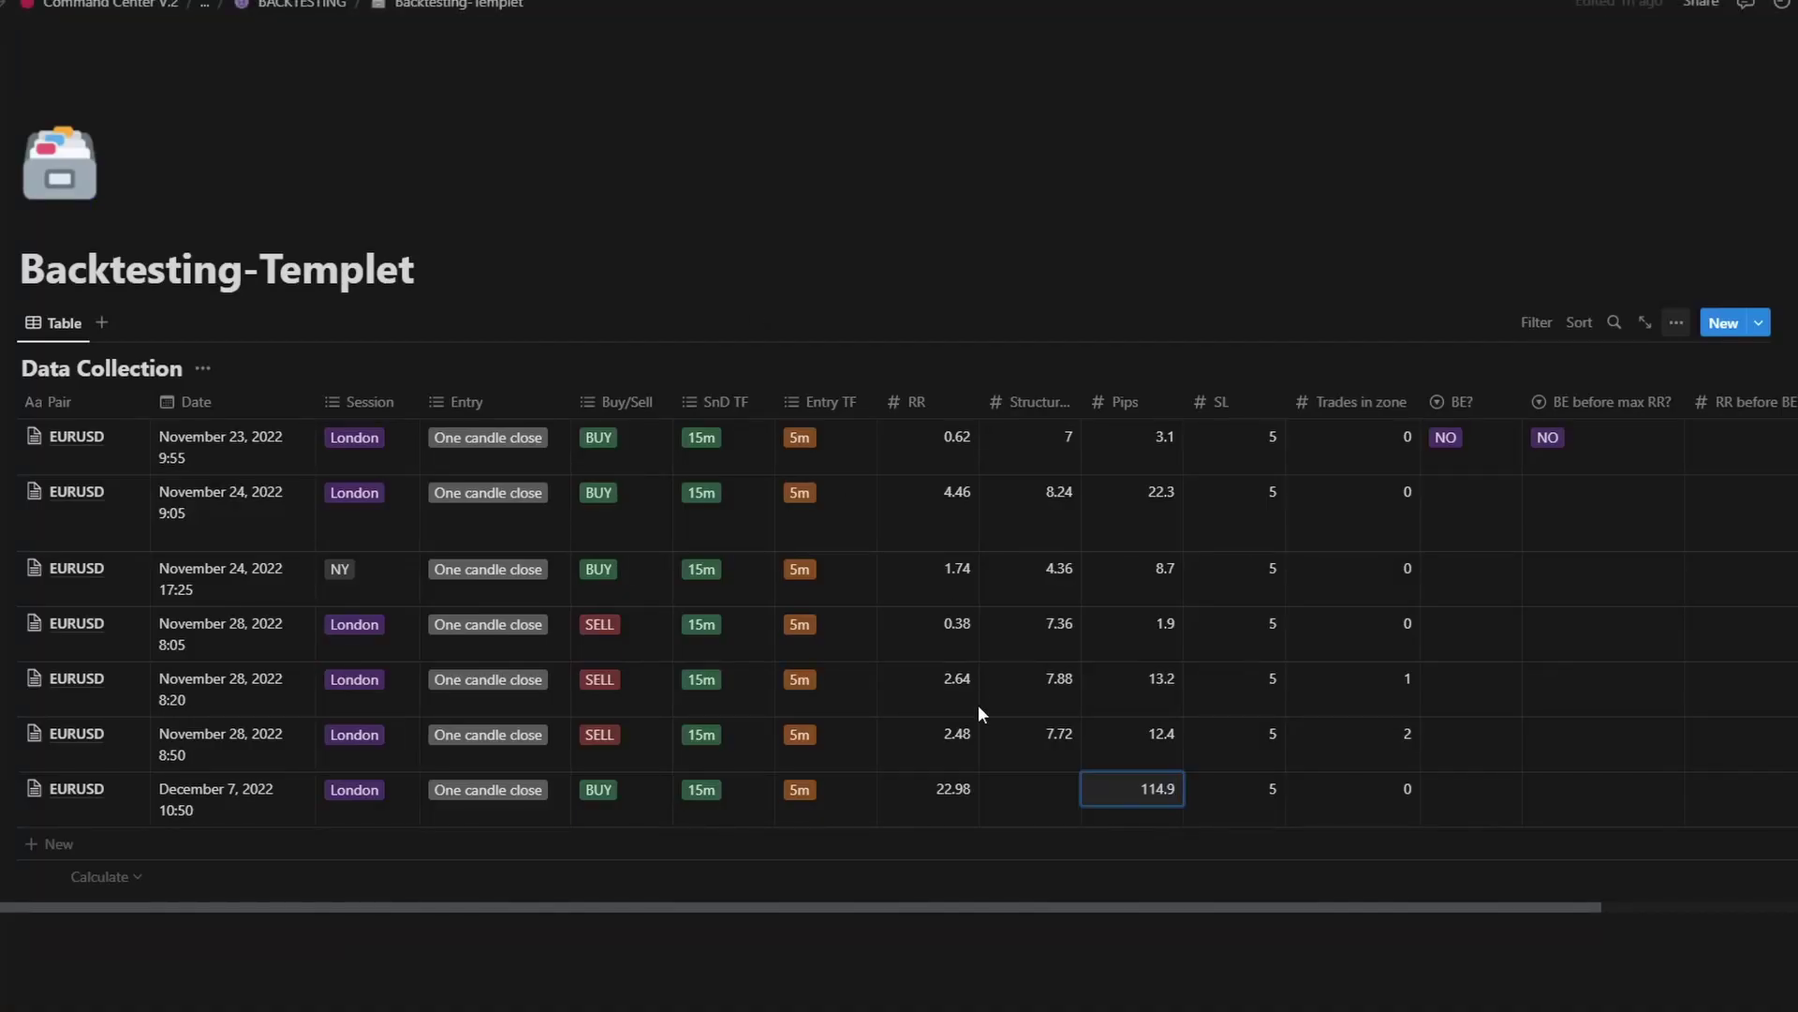
Step: On the TradingView chart, lower the long position's target to the structure-break line, about 10.9 pips above the entry
{"action": "key", "text": "alt+Tab"}
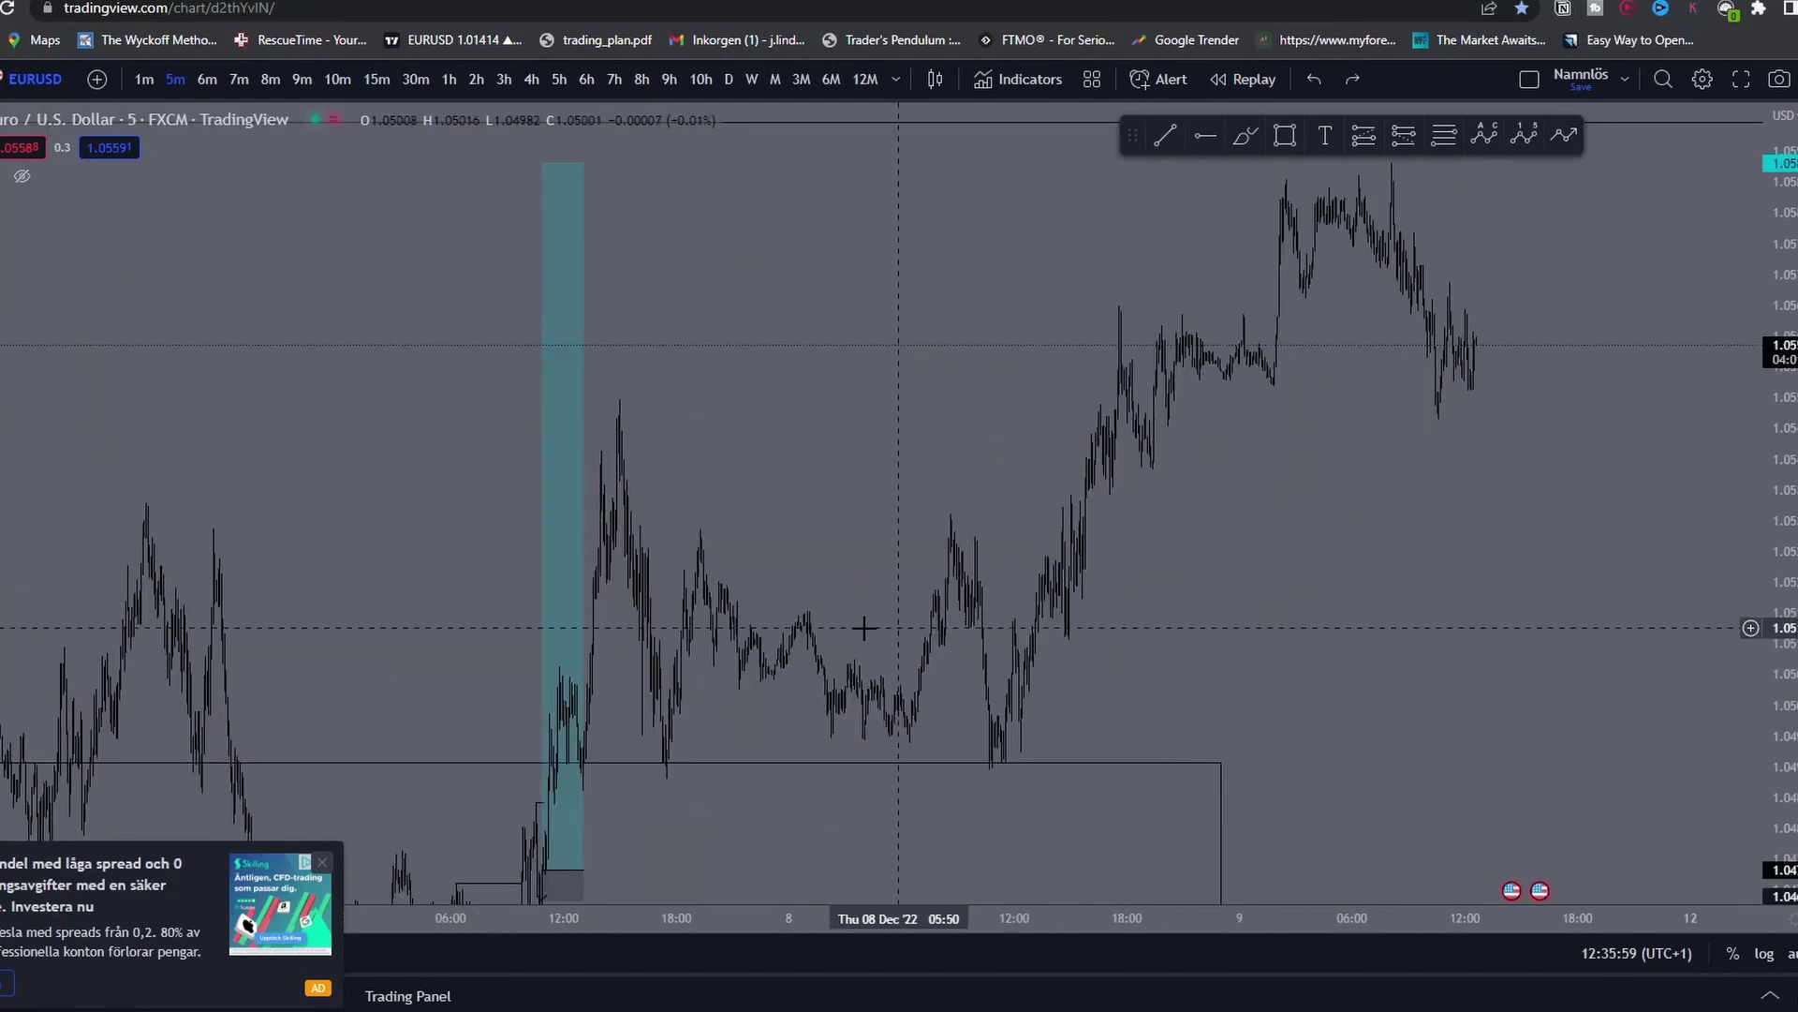
{"action": "key", "text": "ctrl+z"}
{"action": "left_click_drag", "start_coordinate": [778, 627], "coordinate": [1187, 401]}
{"action": "scroll", "coordinate": [1072, 576], "scroll_direction": "up", "scroll_amount": 8}
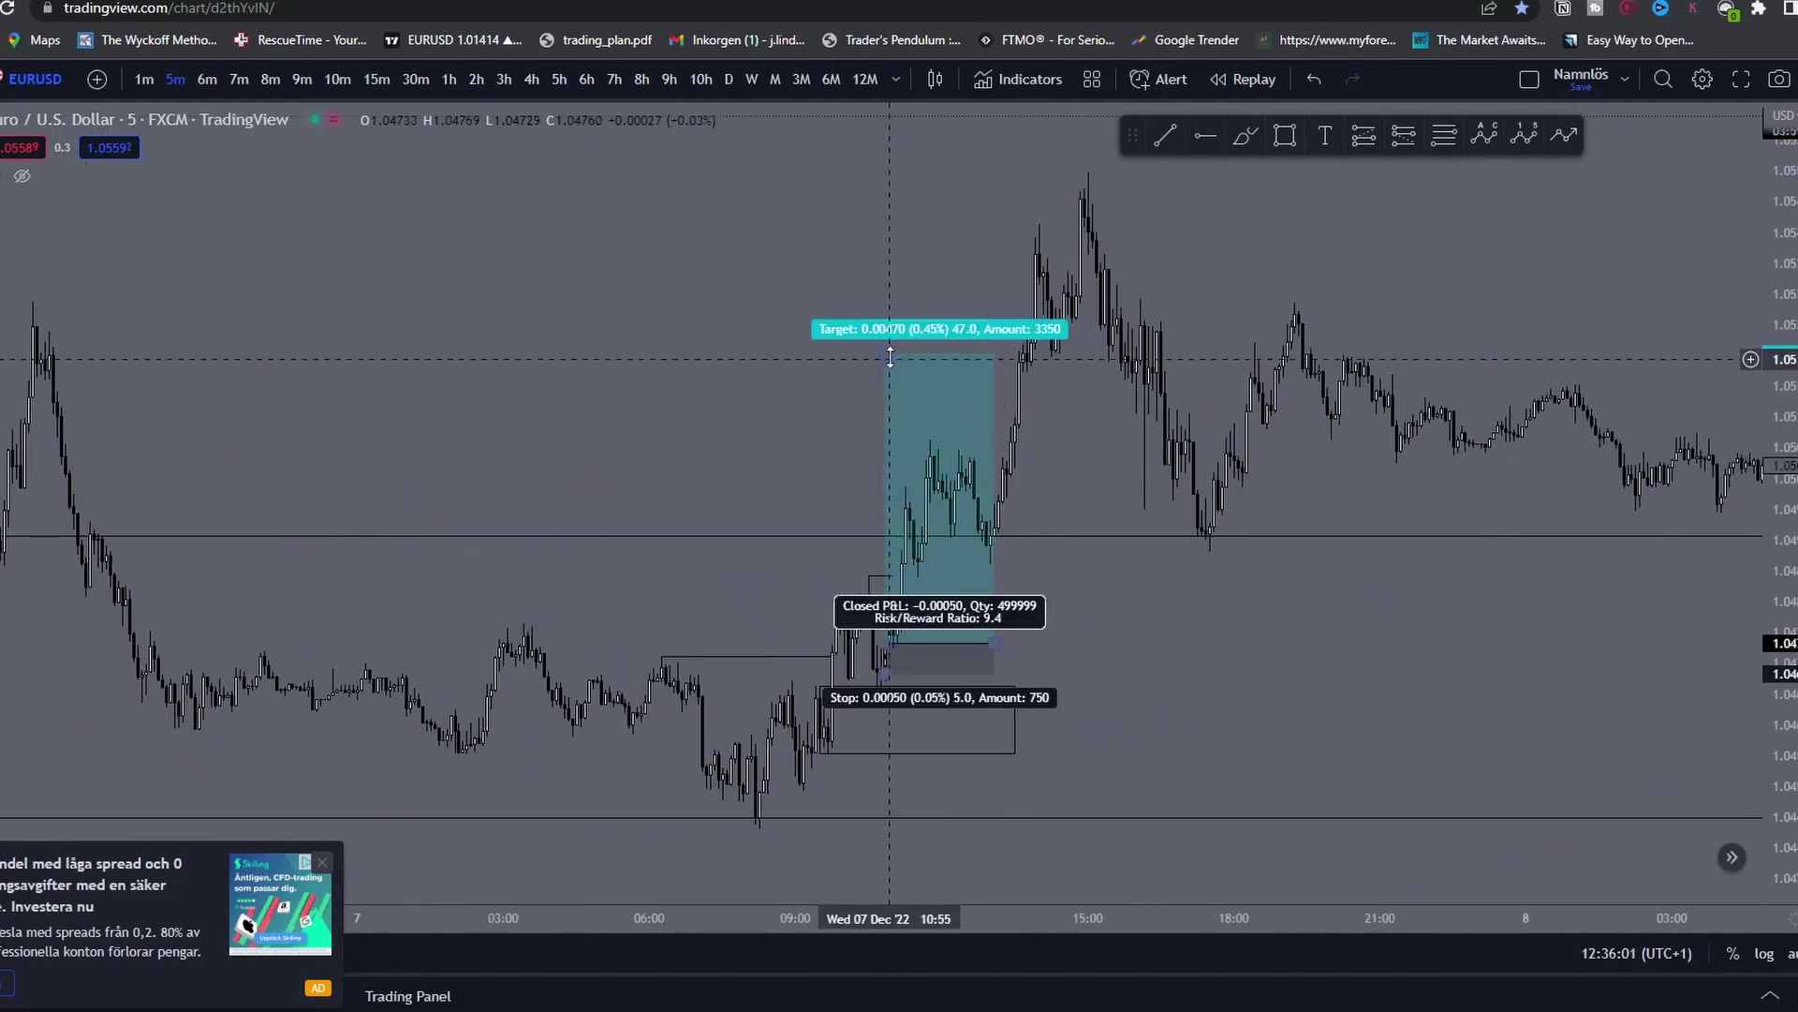
{"action": "left_click_drag", "start_coordinate": [885, 354], "coordinate": [870, 583]}
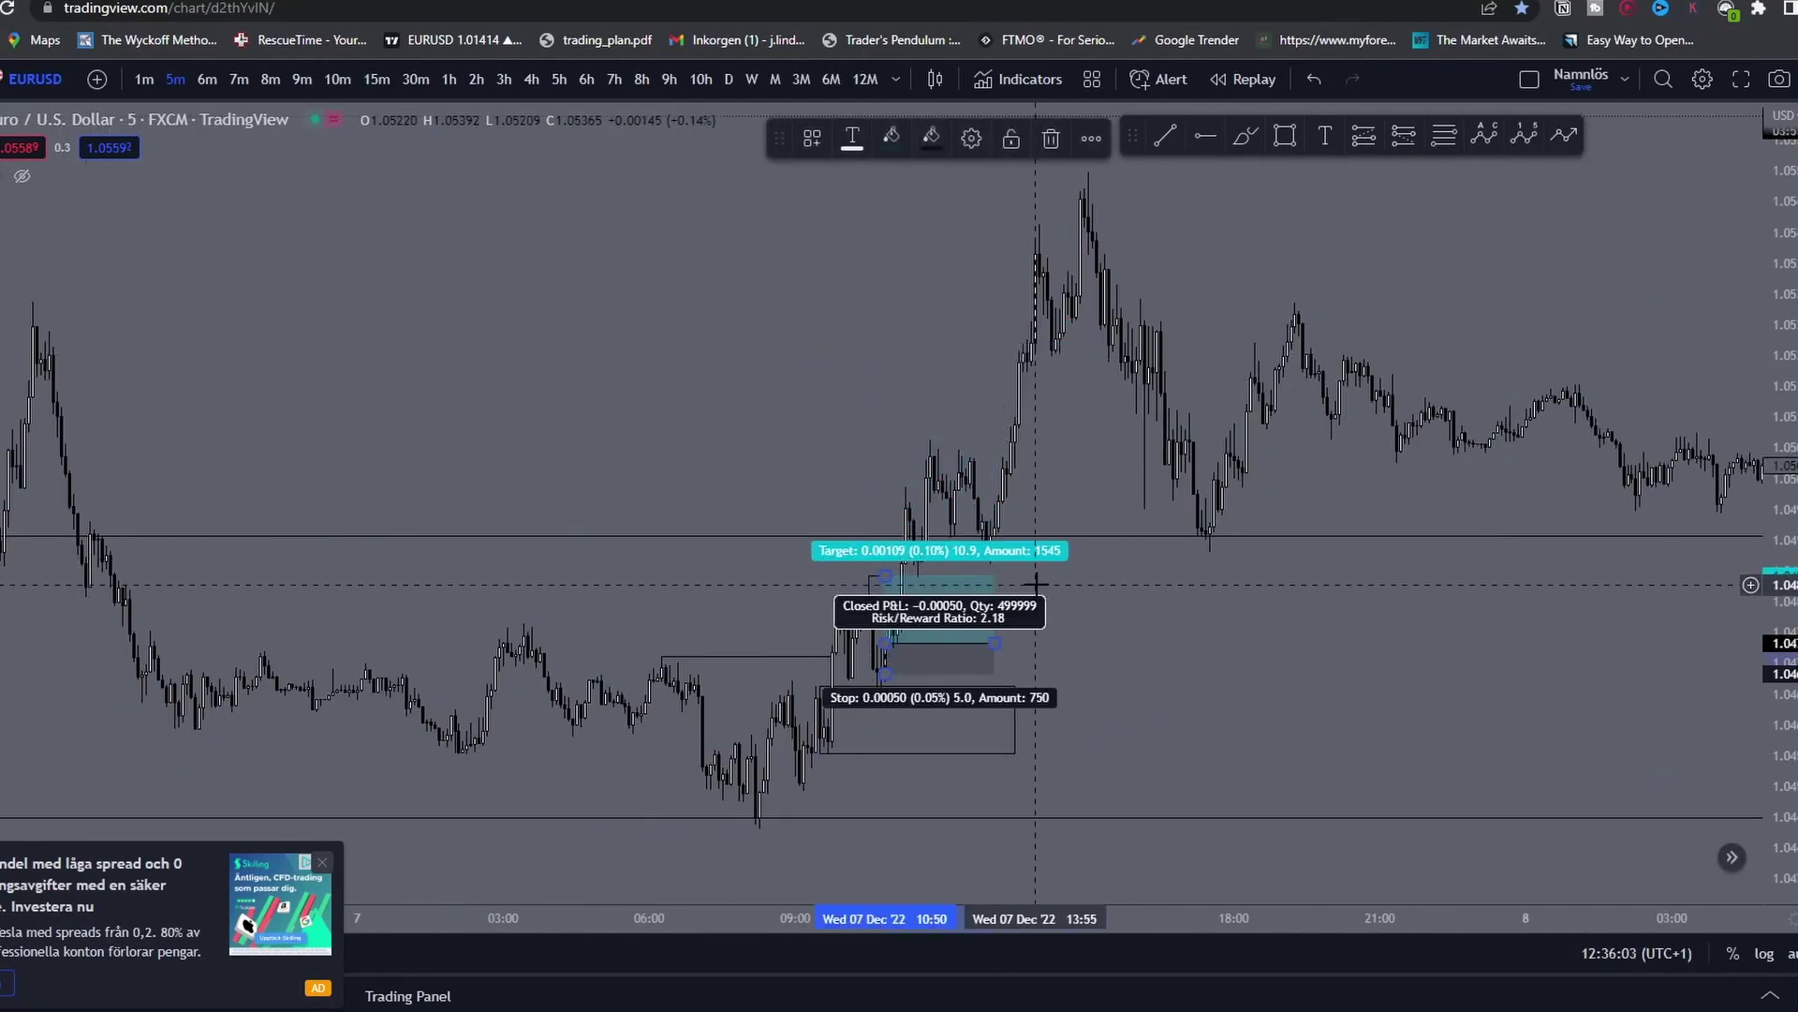
Step: Switch to Notion and enter 2.18 in the structure column of the December 7 row
{"action": "key", "text": "alt+Tab"}
{"action": "left_click", "coordinate": [1045, 778]}
{"action": "type", "text": "2.18"}
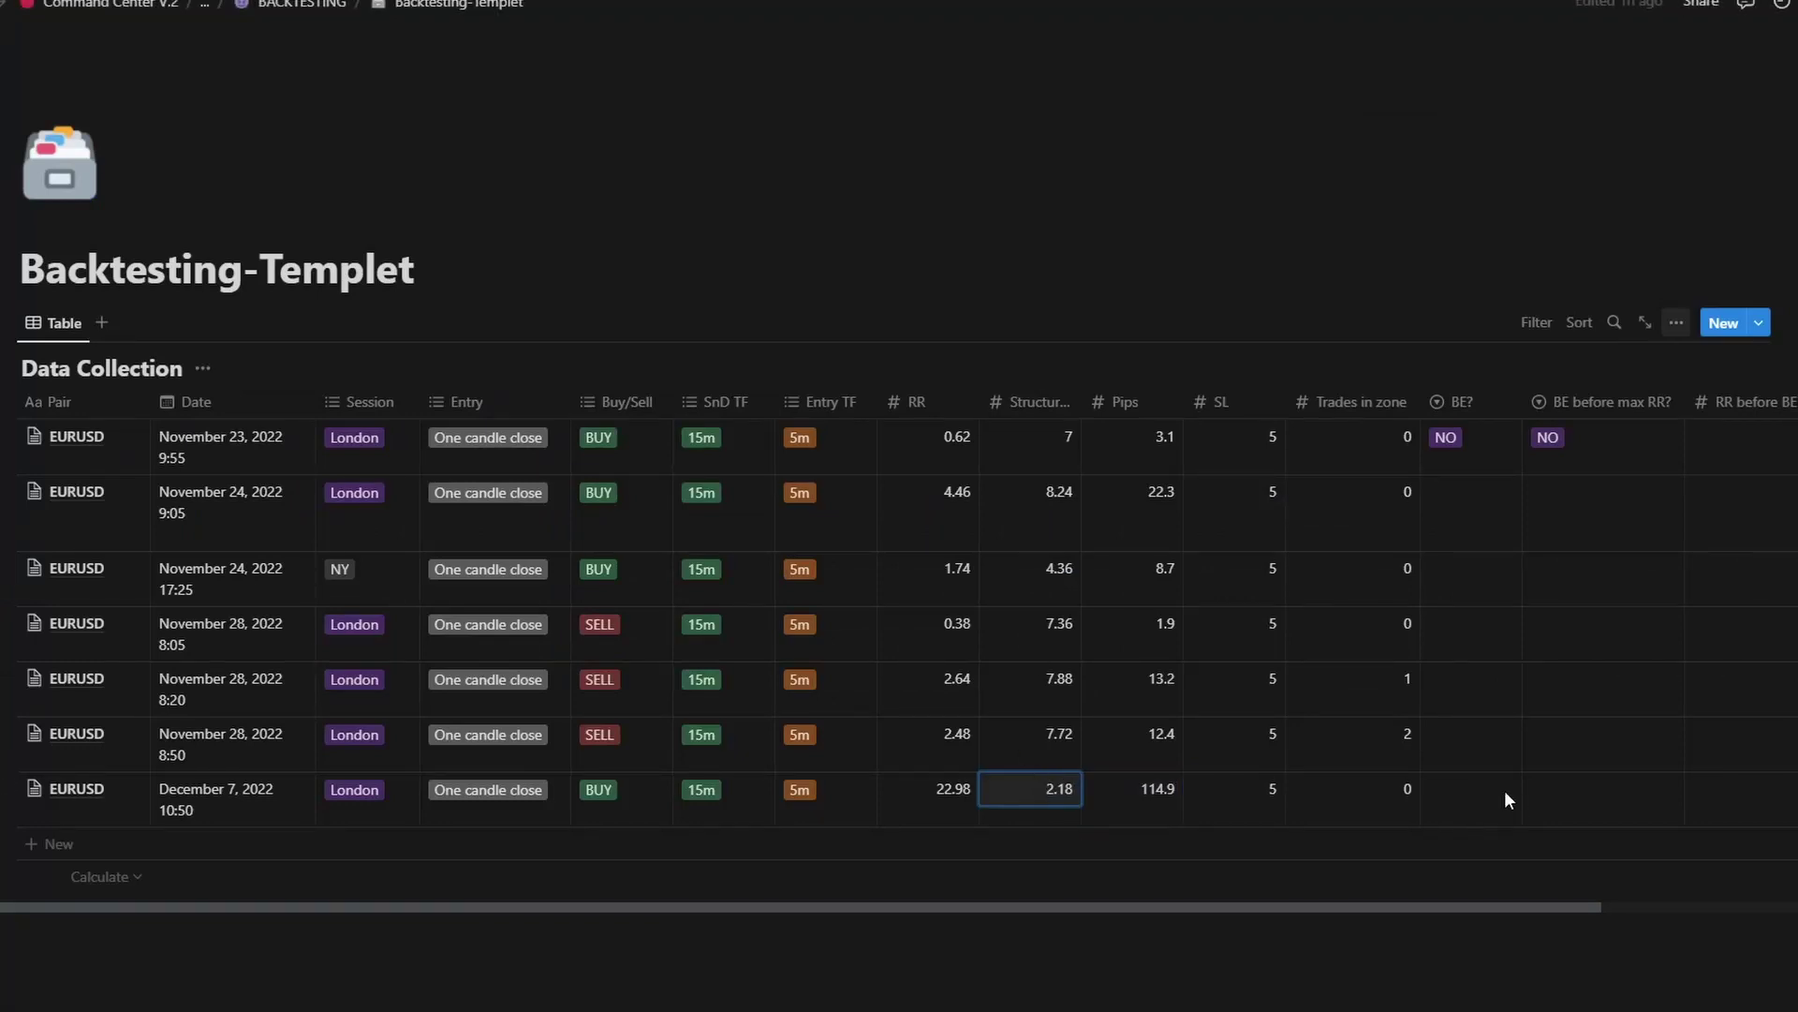
Step: Create the option STILL RUNNING under BE before max RR and assign it to the December 7 row
{"action": "scroll", "coordinate": [1498, 783], "scroll_direction": "right", "scroll_amount": 2}
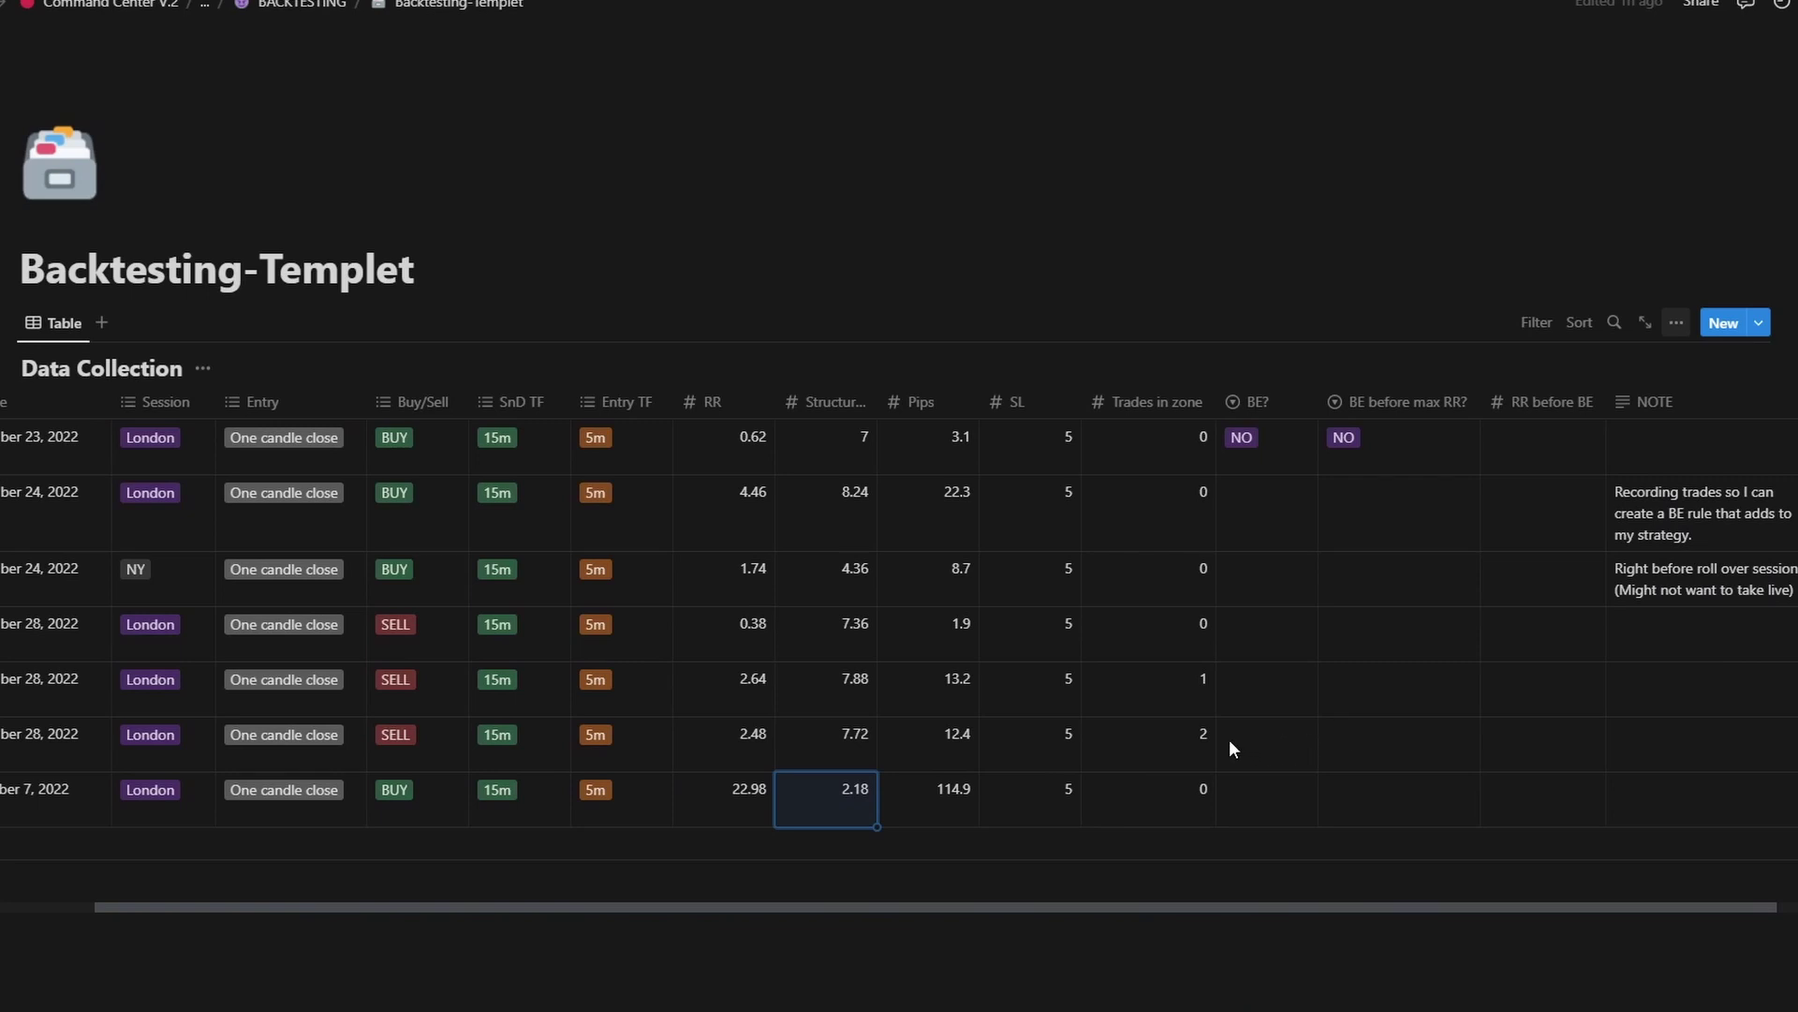
{"action": "left_click", "coordinate": [1393, 801]}
{"action": "type", "text": "STILL"}
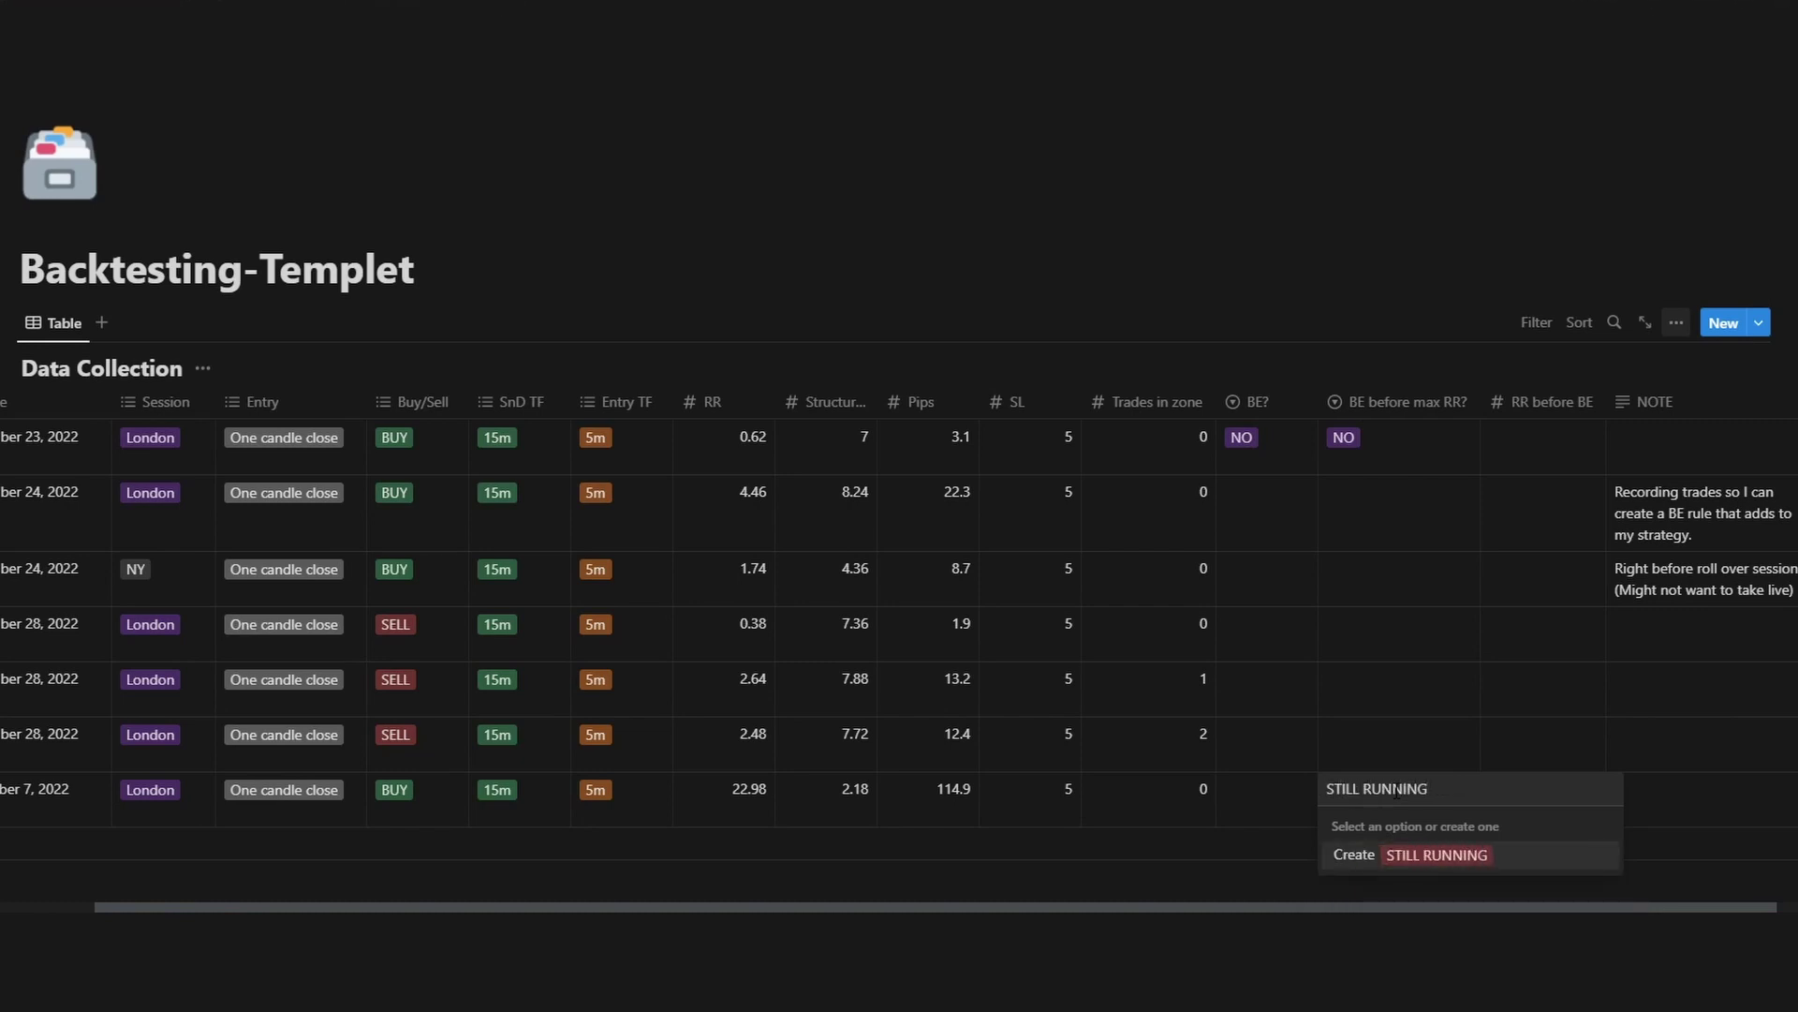
{"action": "type", "text": " RUNNING"}
{"action": "key", "text": "Return"}
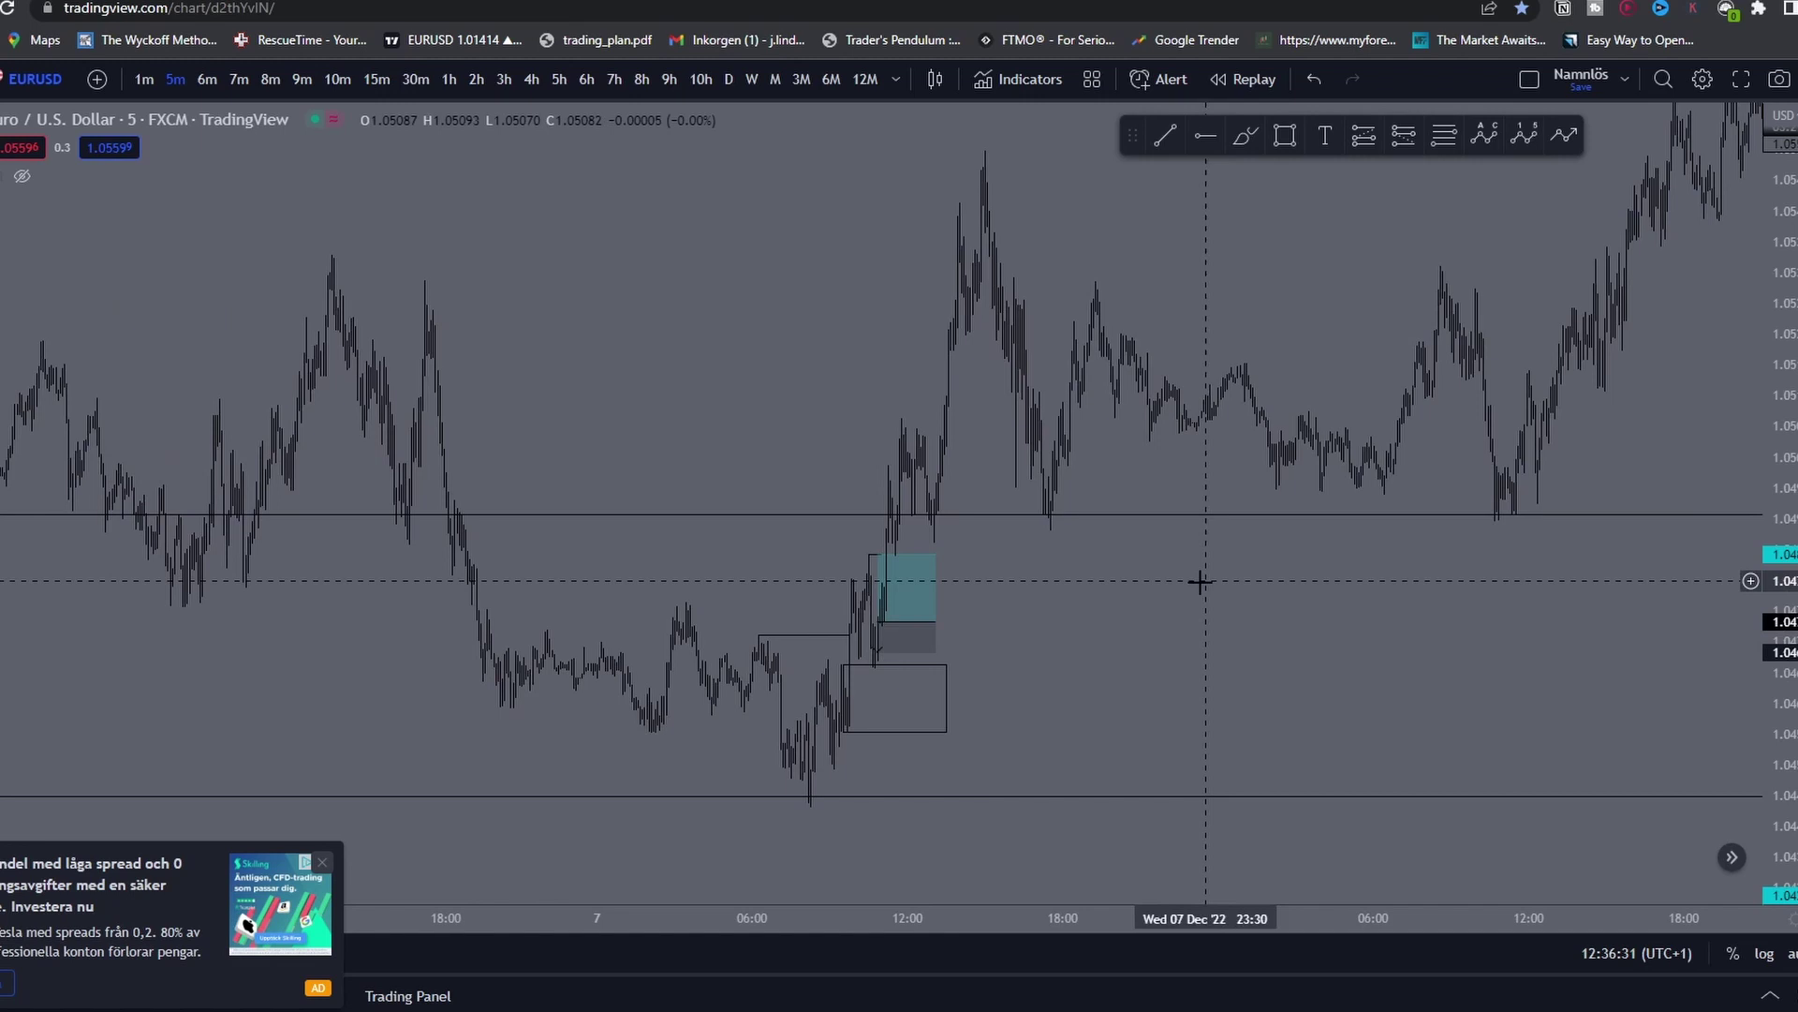
Step: On the TradingView chart, raise the long position's target back to the 9 December high and widen the position to the evening of 7 December
{"action": "left_click_drag", "start_coordinate": [1063, 612], "coordinate": [886, 655]}
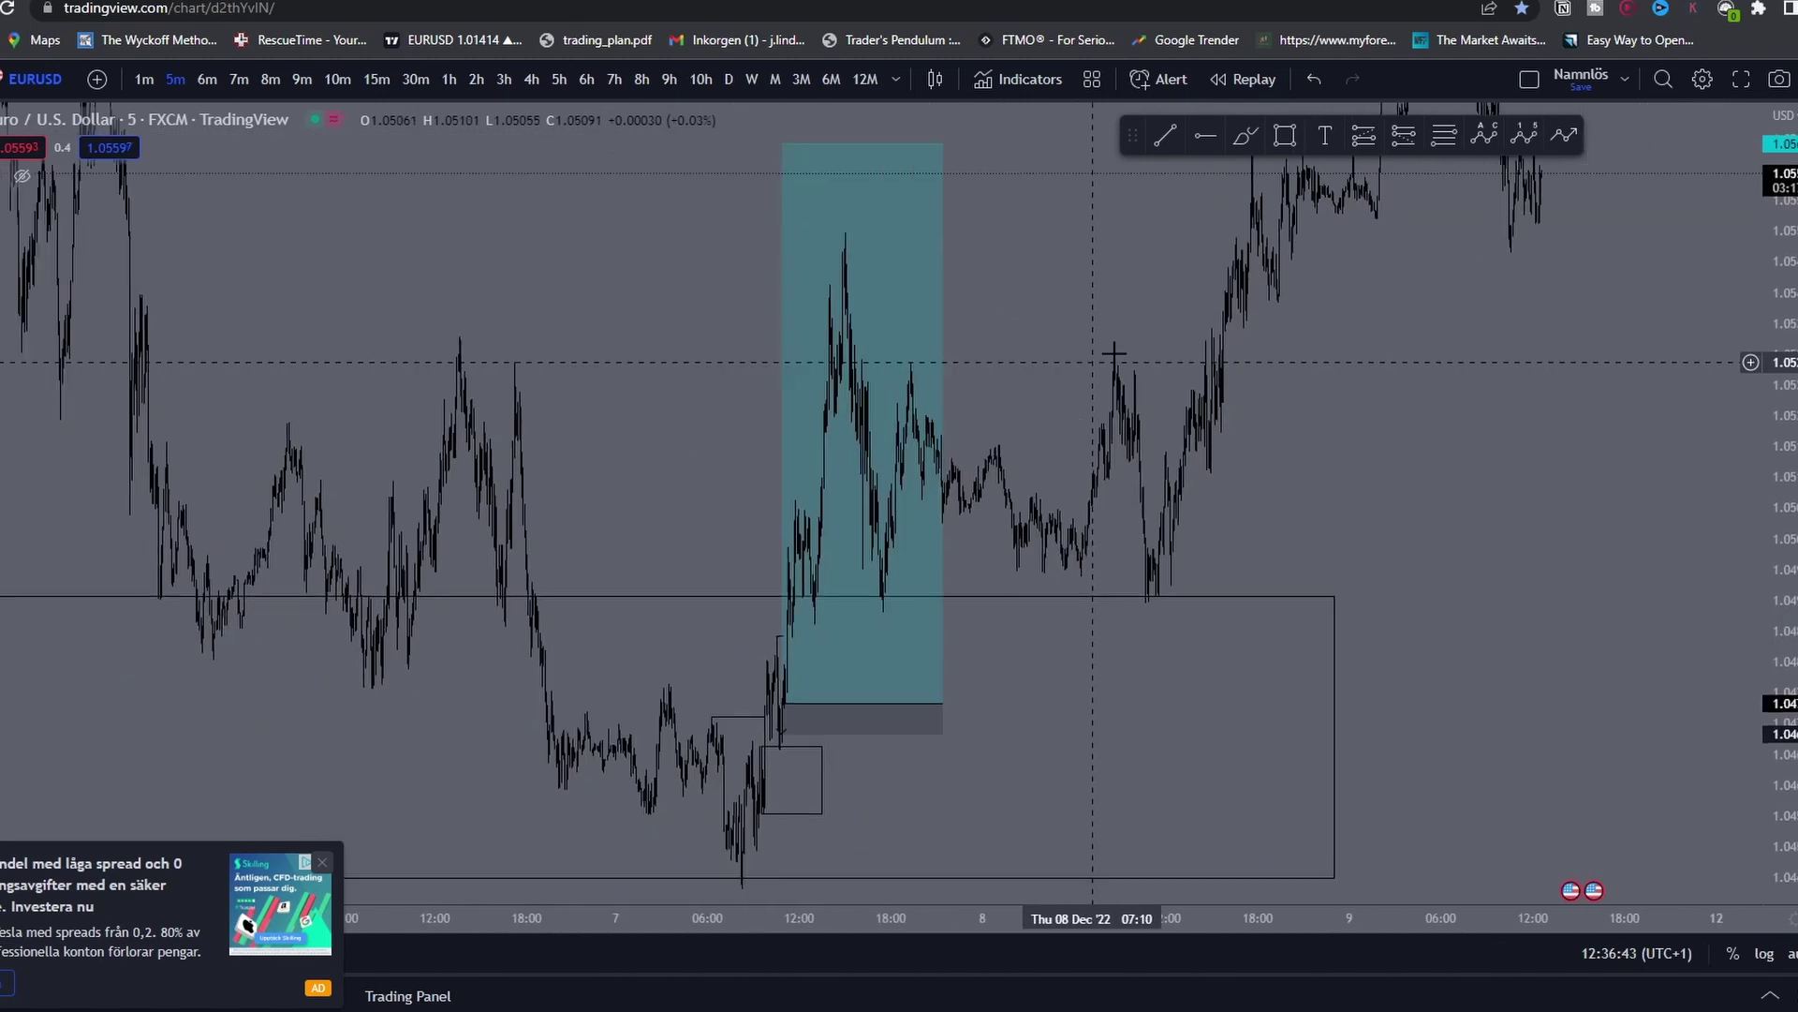
{"action": "scroll", "coordinate": [1105, 469], "scroll_direction": "down", "scroll_amount": 6}
{"action": "left_click_drag", "start_coordinate": [514, 361], "coordinate": [783, 307]}
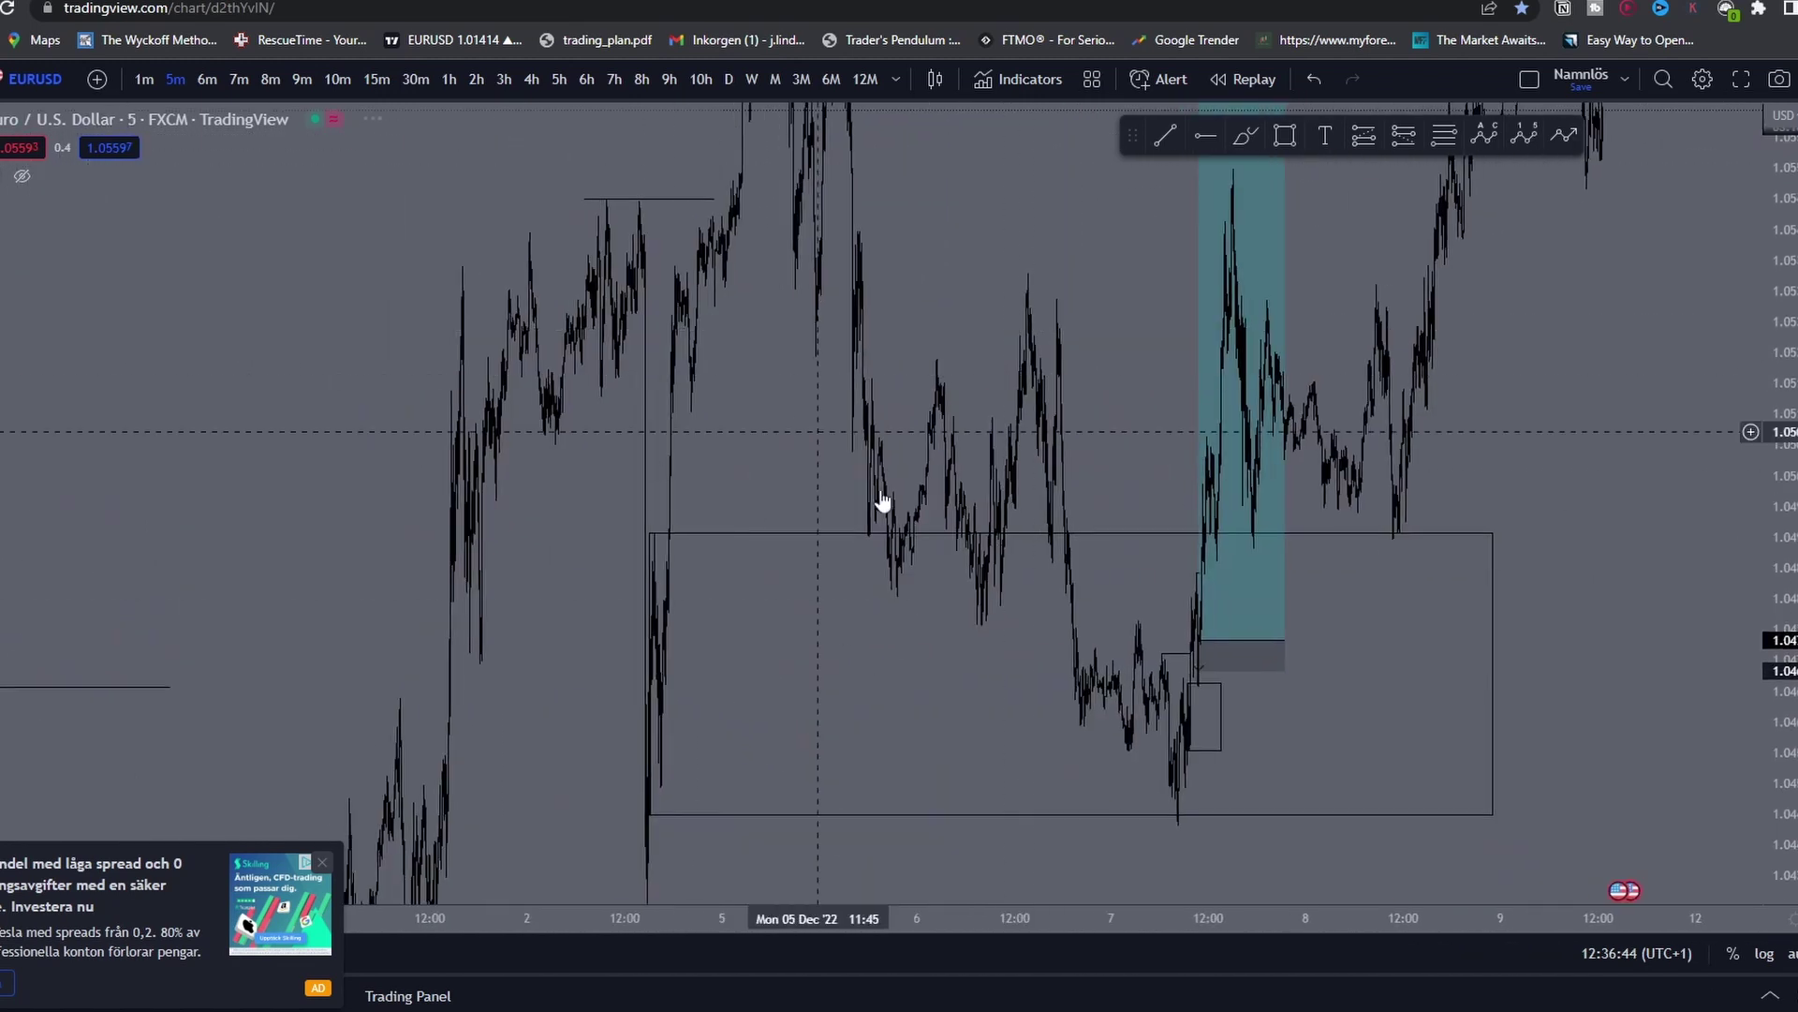
Step: Examine the price action from late November through the large demand zone up to the 7 December long position
{"action": "left_click_drag", "start_coordinate": [882, 501], "coordinate": [1237, 314]}
{"action": "left_click_drag", "start_coordinate": [686, 538], "coordinate": [940, 279]}
{"action": "left_click_drag", "start_coordinate": [1779, 346], "coordinate": [1779, 562]}
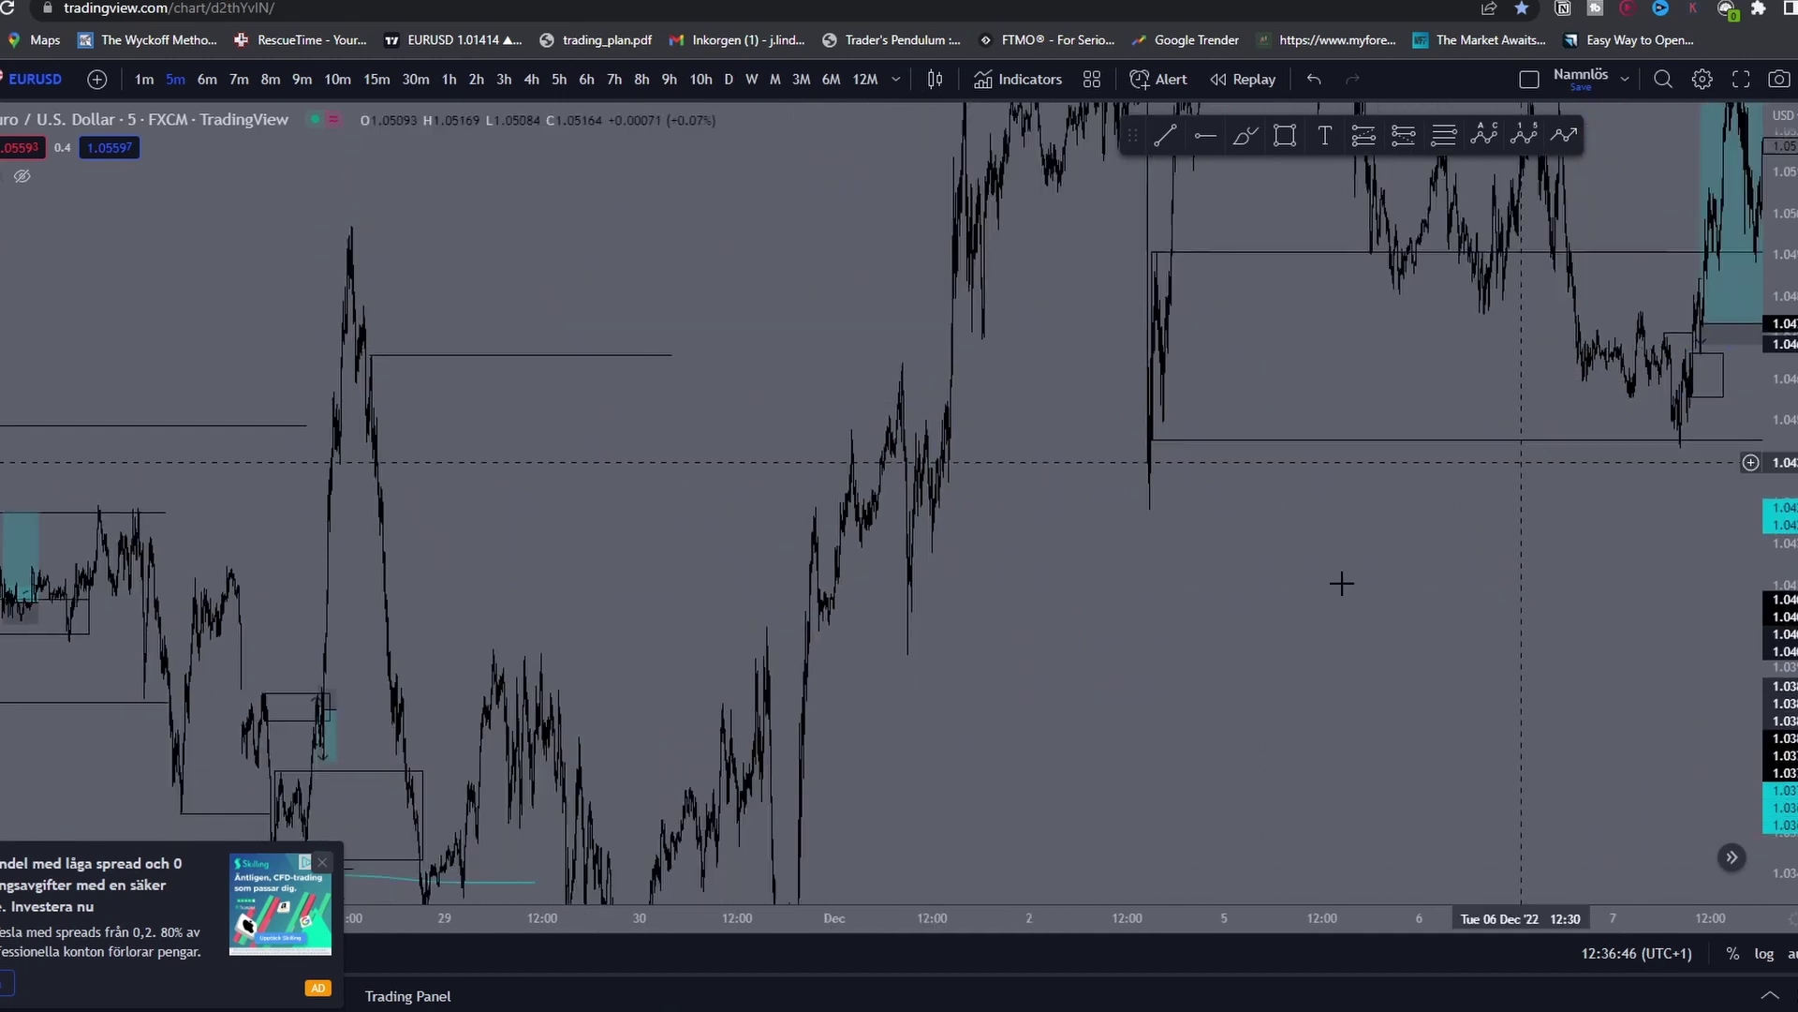
{"action": "left_click_drag", "start_coordinate": [1341, 583], "coordinate": [1291, 591]}
{"action": "left_click_drag", "start_coordinate": [671, 663], "coordinate": [751, 553]}
{"action": "left_click_drag", "start_coordinate": [1080, 429], "coordinate": [889, 646]}
{"action": "left_click_drag", "start_coordinate": [741, 580], "coordinate": [766, 454]}
{"action": "left_click_drag", "start_coordinate": [1056, 578], "coordinate": [991, 630]}
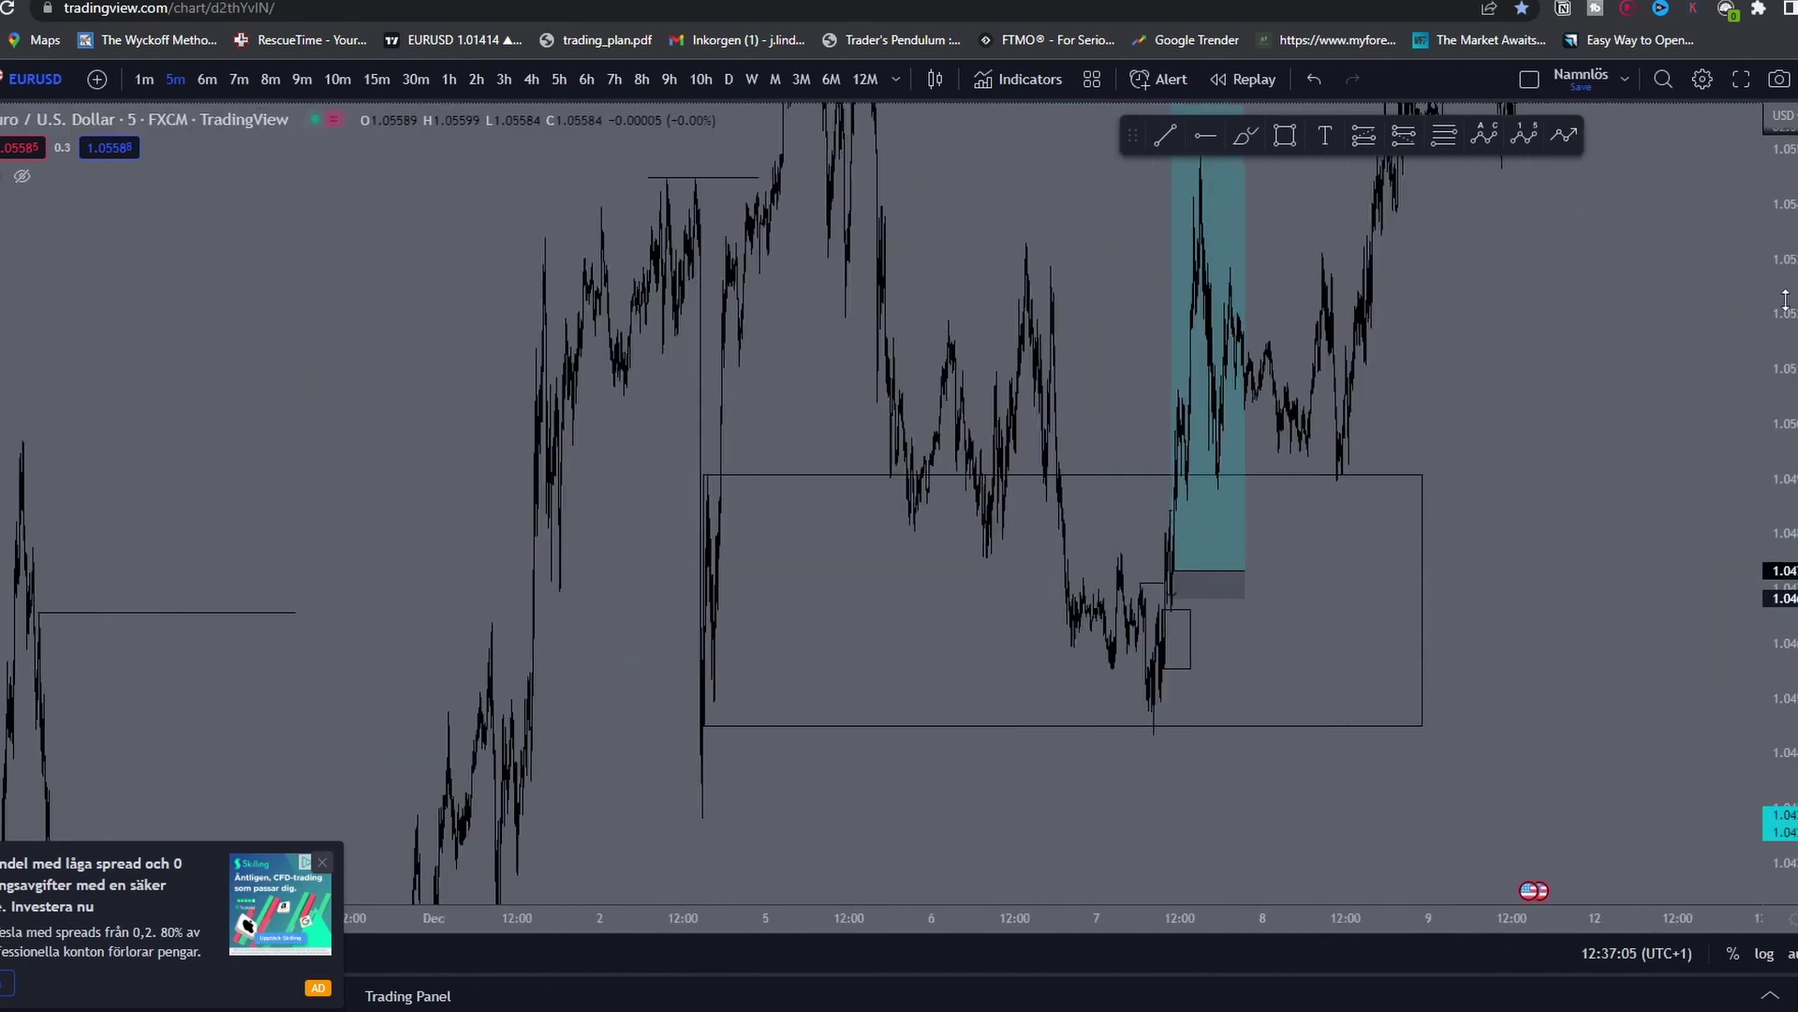
{"action": "left_click_drag", "start_coordinate": [1780, 496], "coordinate": [1780, 608]}
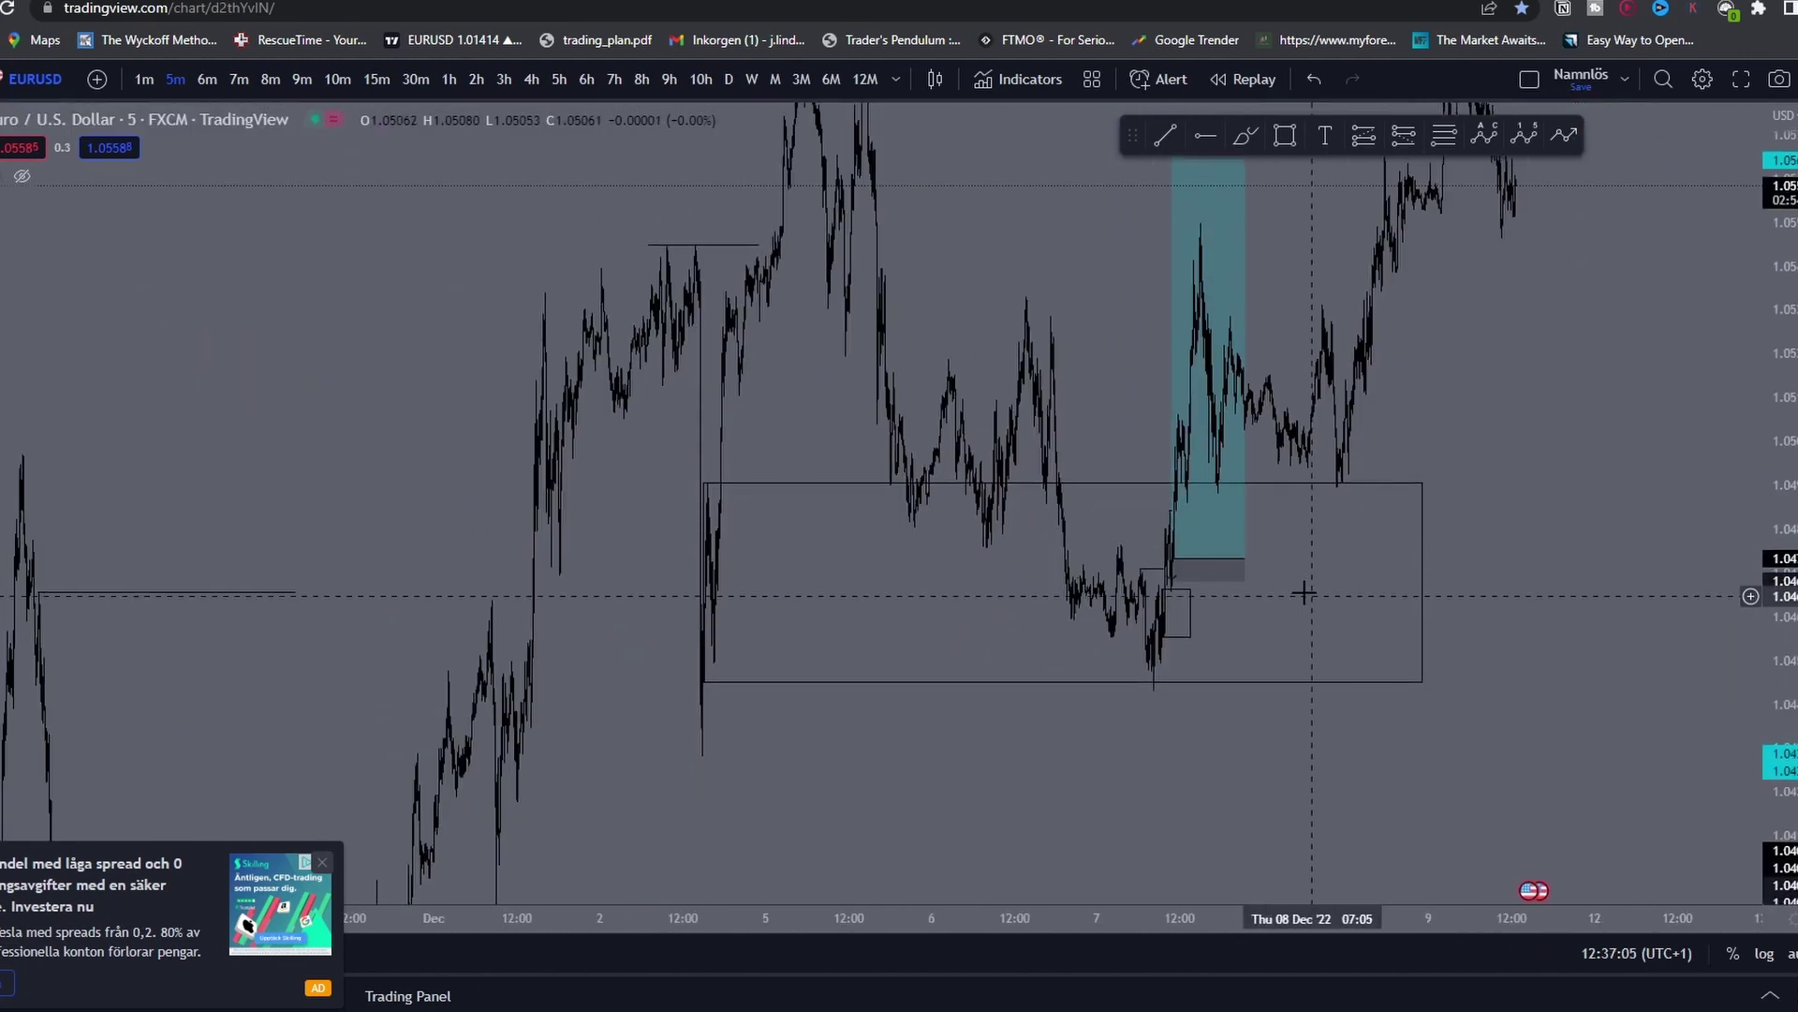
{"action": "scroll", "coordinate": [1308, 594], "scroll_direction": "up", "scroll_amount": 4}
{"action": "left_click_drag", "start_coordinate": [1312, 588], "coordinate": [1197, 661]}
{"action": "left_click_drag", "start_coordinate": [1779, 618], "coordinate": [1780, 520]}
{"action": "scroll", "coordinate": [1240, 534], "scroll_direction": "up", "scroll_amount": 3}
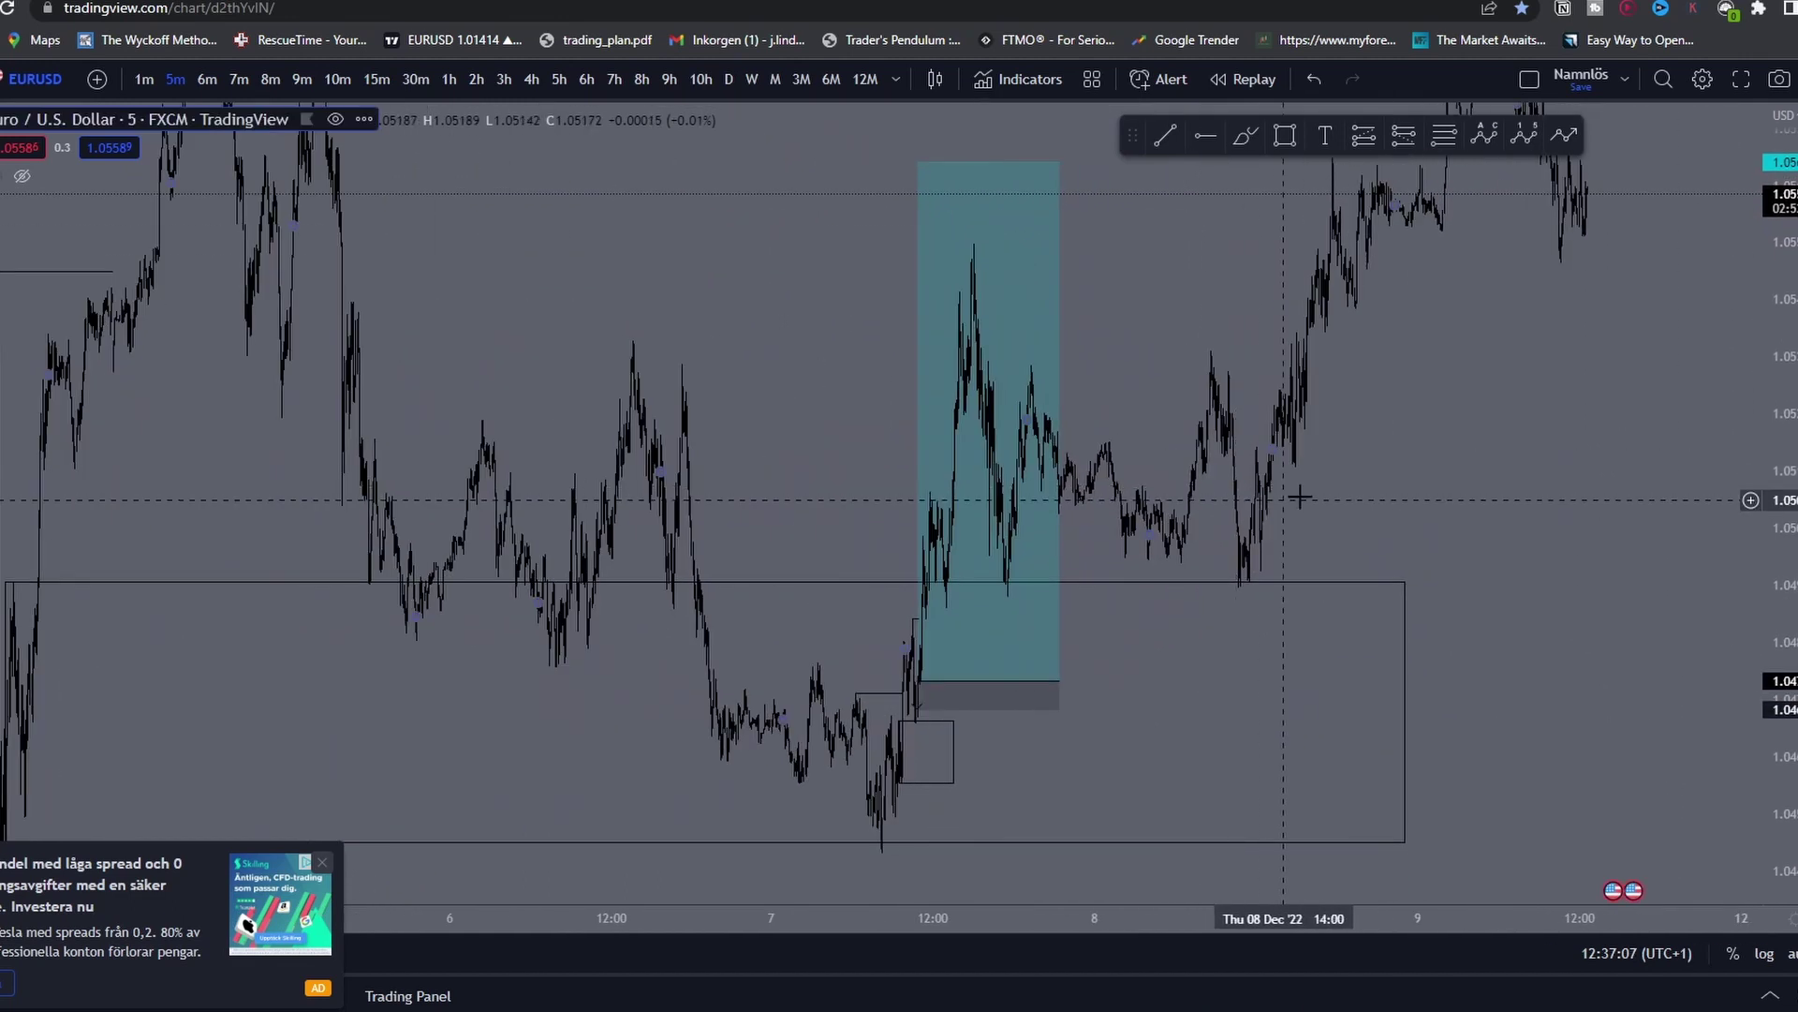
Step: Switch to Notion and review the recorded trades across all columns of the Data Collection table
{"action": "key", "text": "alt+Tab"}
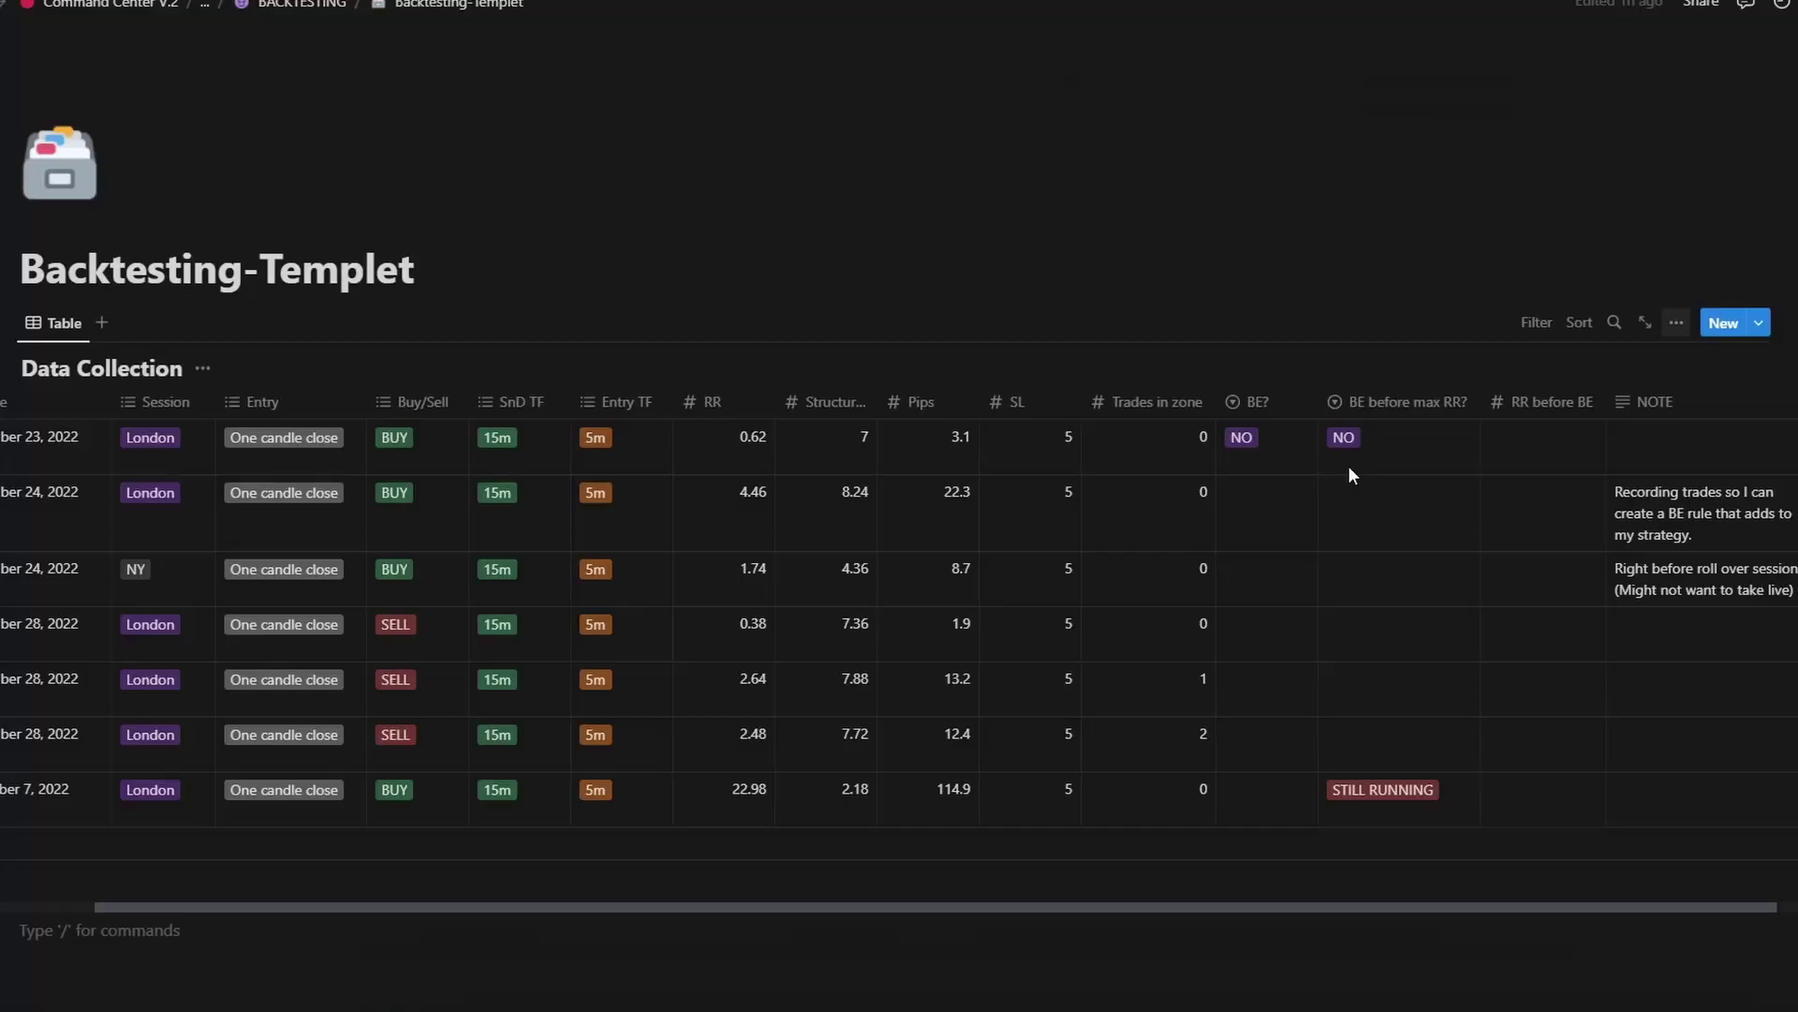
{"action": "scroll", "coordinate": [285, 652], "scroll_direction": "left", "scroll_amount": 3}
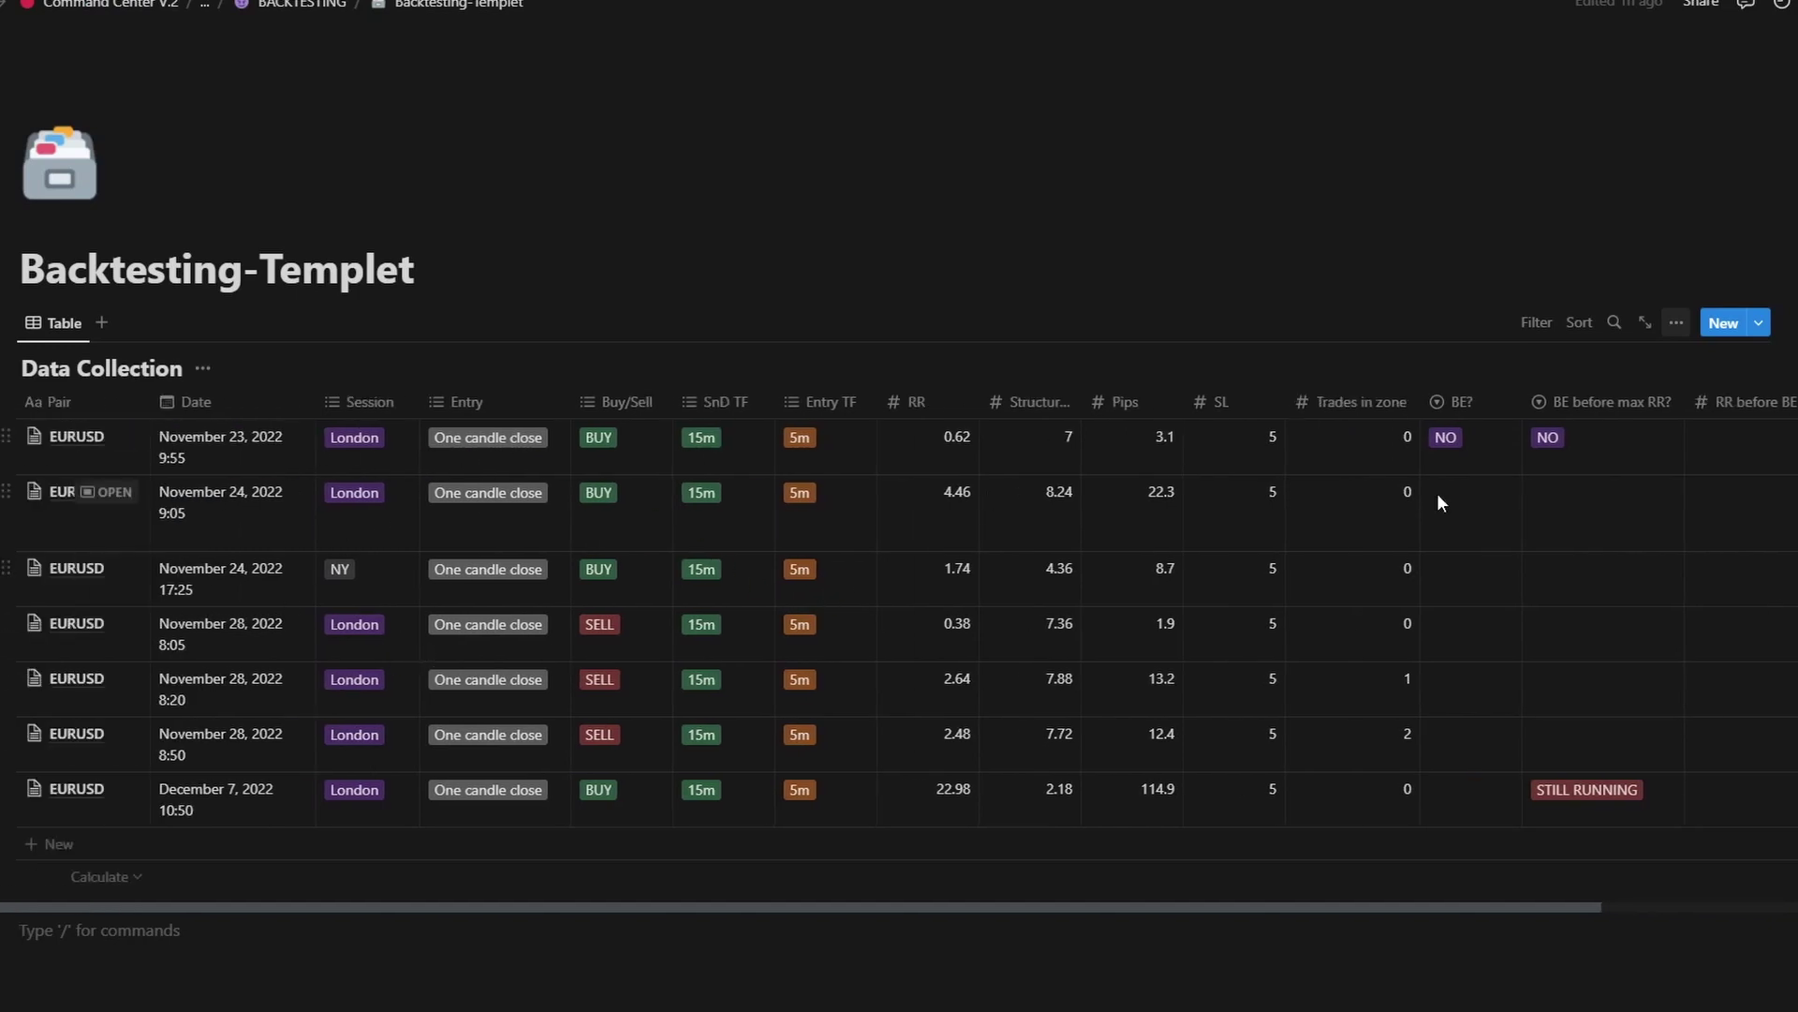
{"action": "scroll", "coordinate": [655, 525], "scroll_direction": "right", "scroll_amount": 2}
{"action": "scroll", "coordinate": [763, 530], "scroll_direction": "right", "scroll_amount": 3}
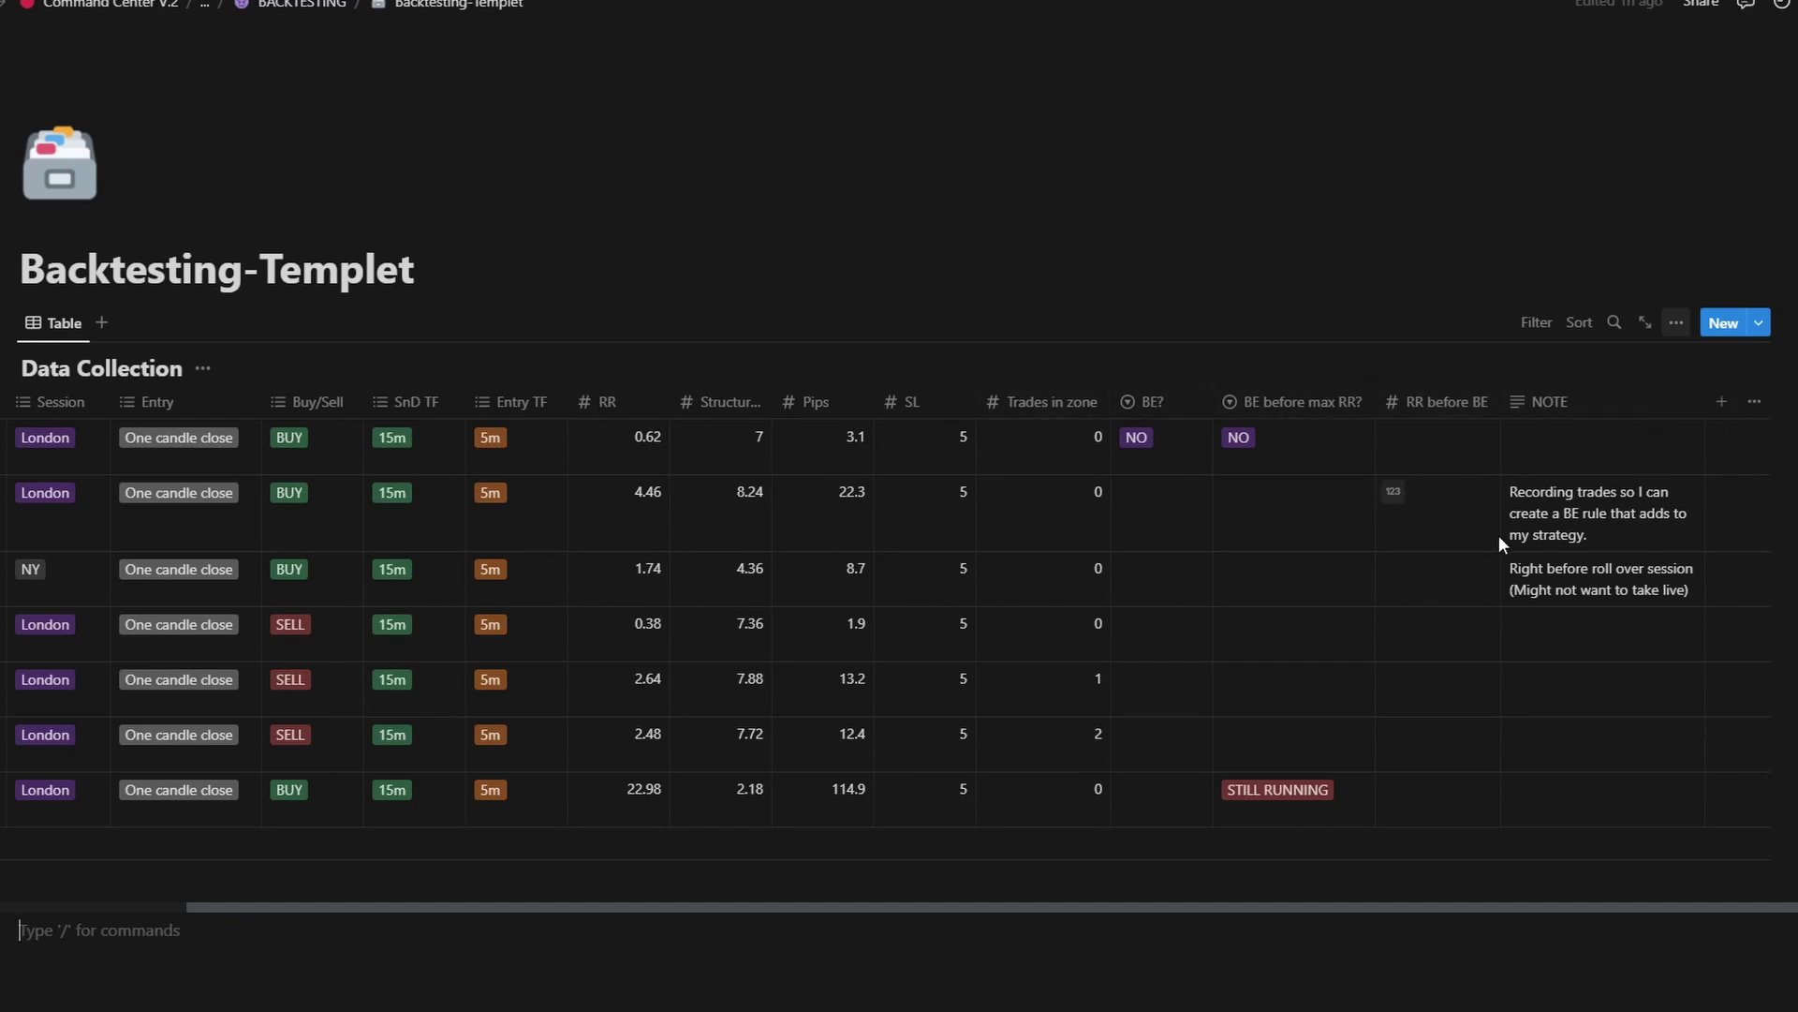
{"action": "scroll", "coordinate": [1154, 588], "scroll_direction": "left", "scroll_amount": 5}
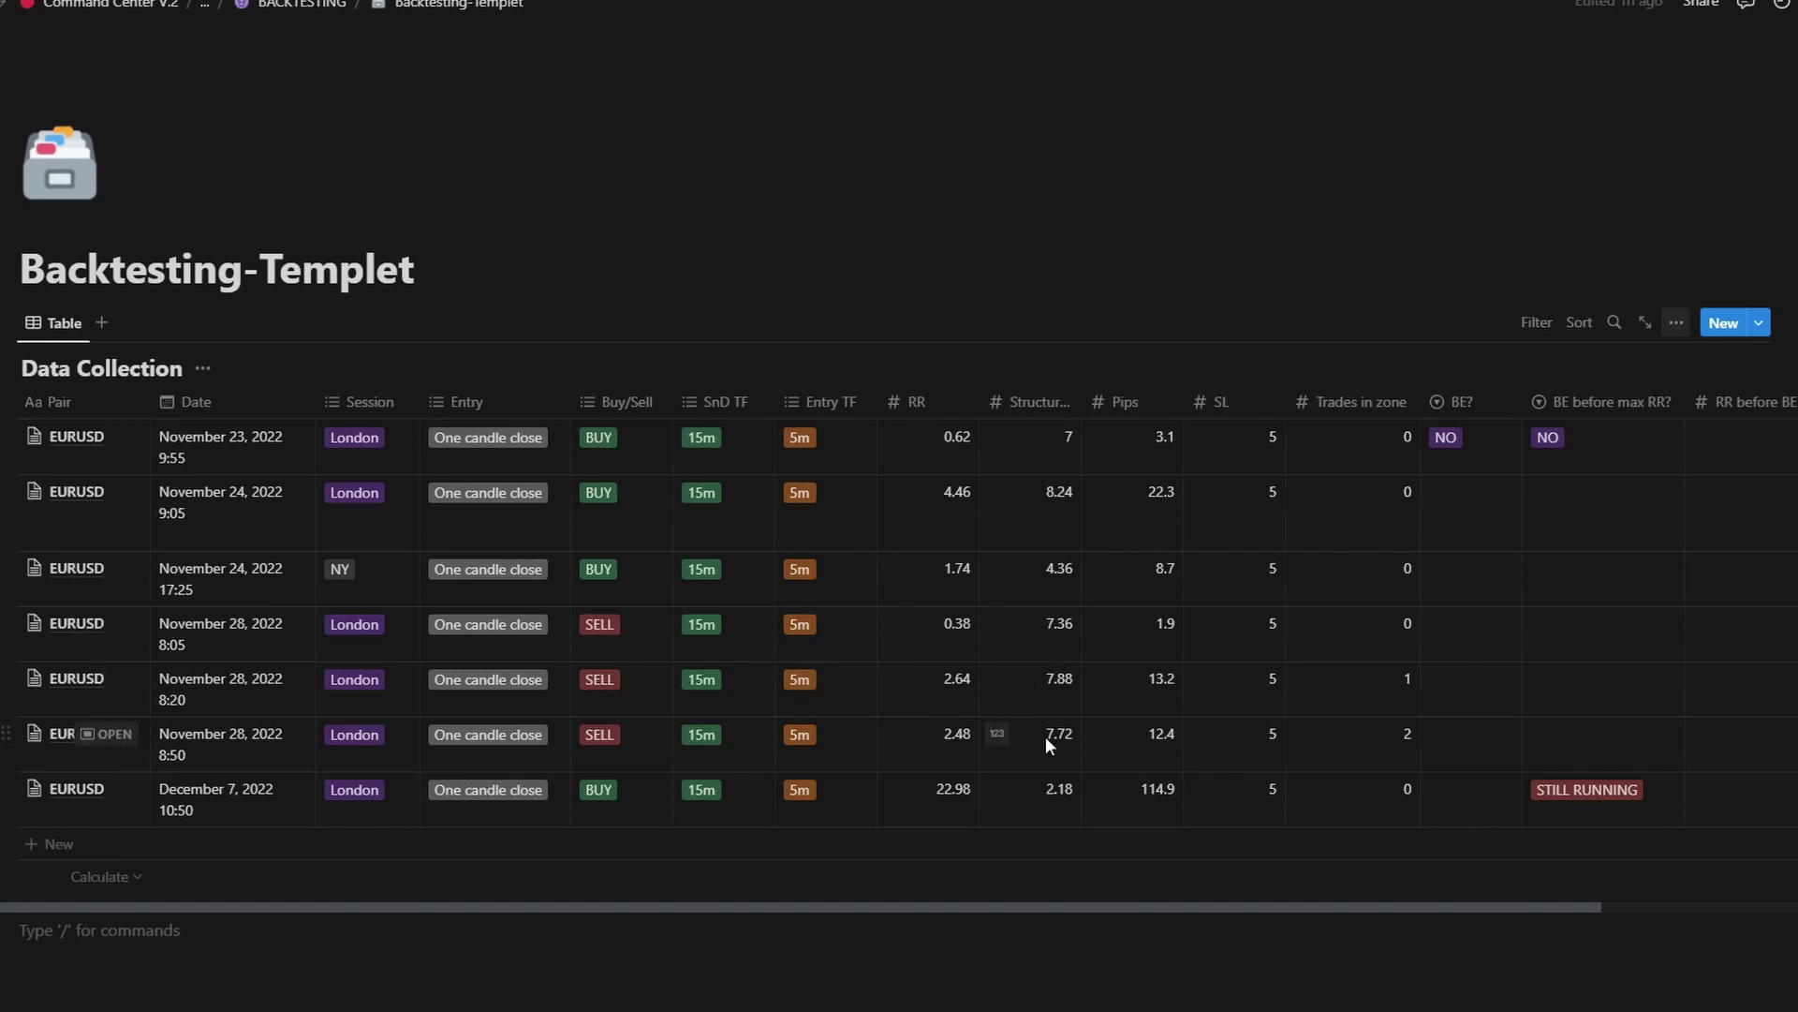
{"action": "scroll", "coordinate": [912, 818], "scroll_direction": "down", "scroll_amount": 1}
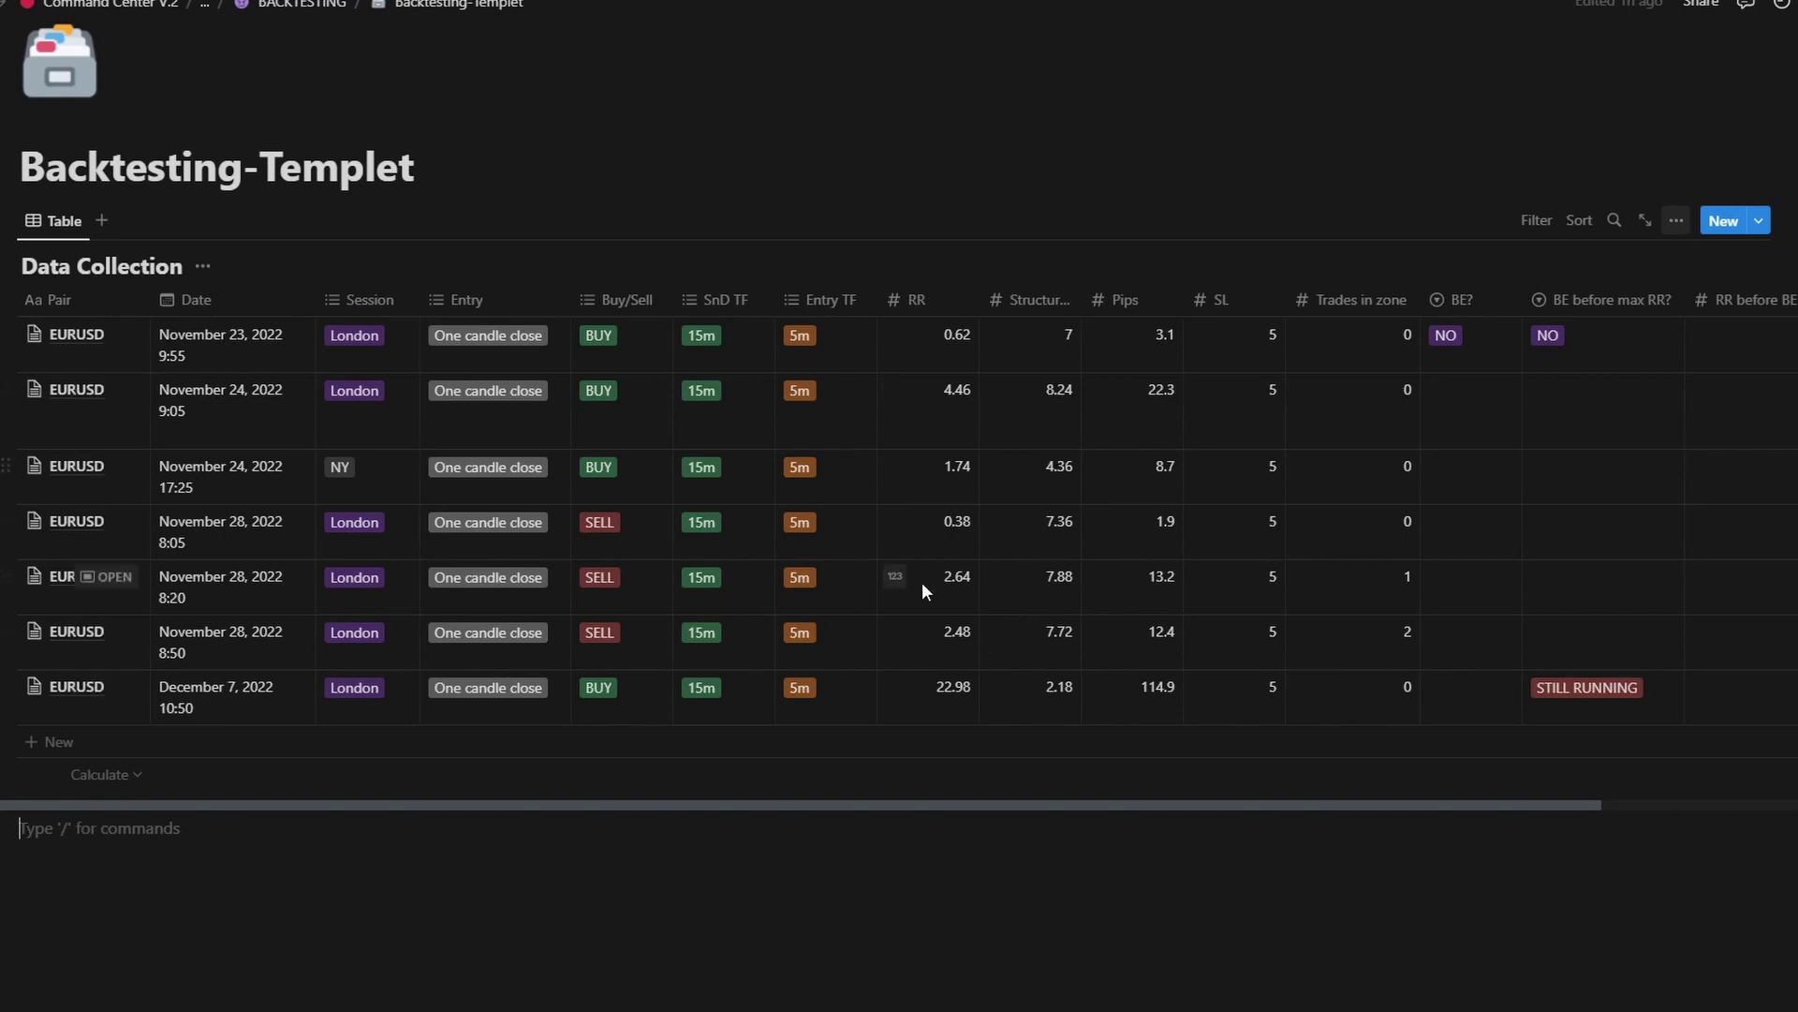
{"action": "scroll", "coordinate": [922, 582], "scroll_direction": "up", "scroll_amount": 1}
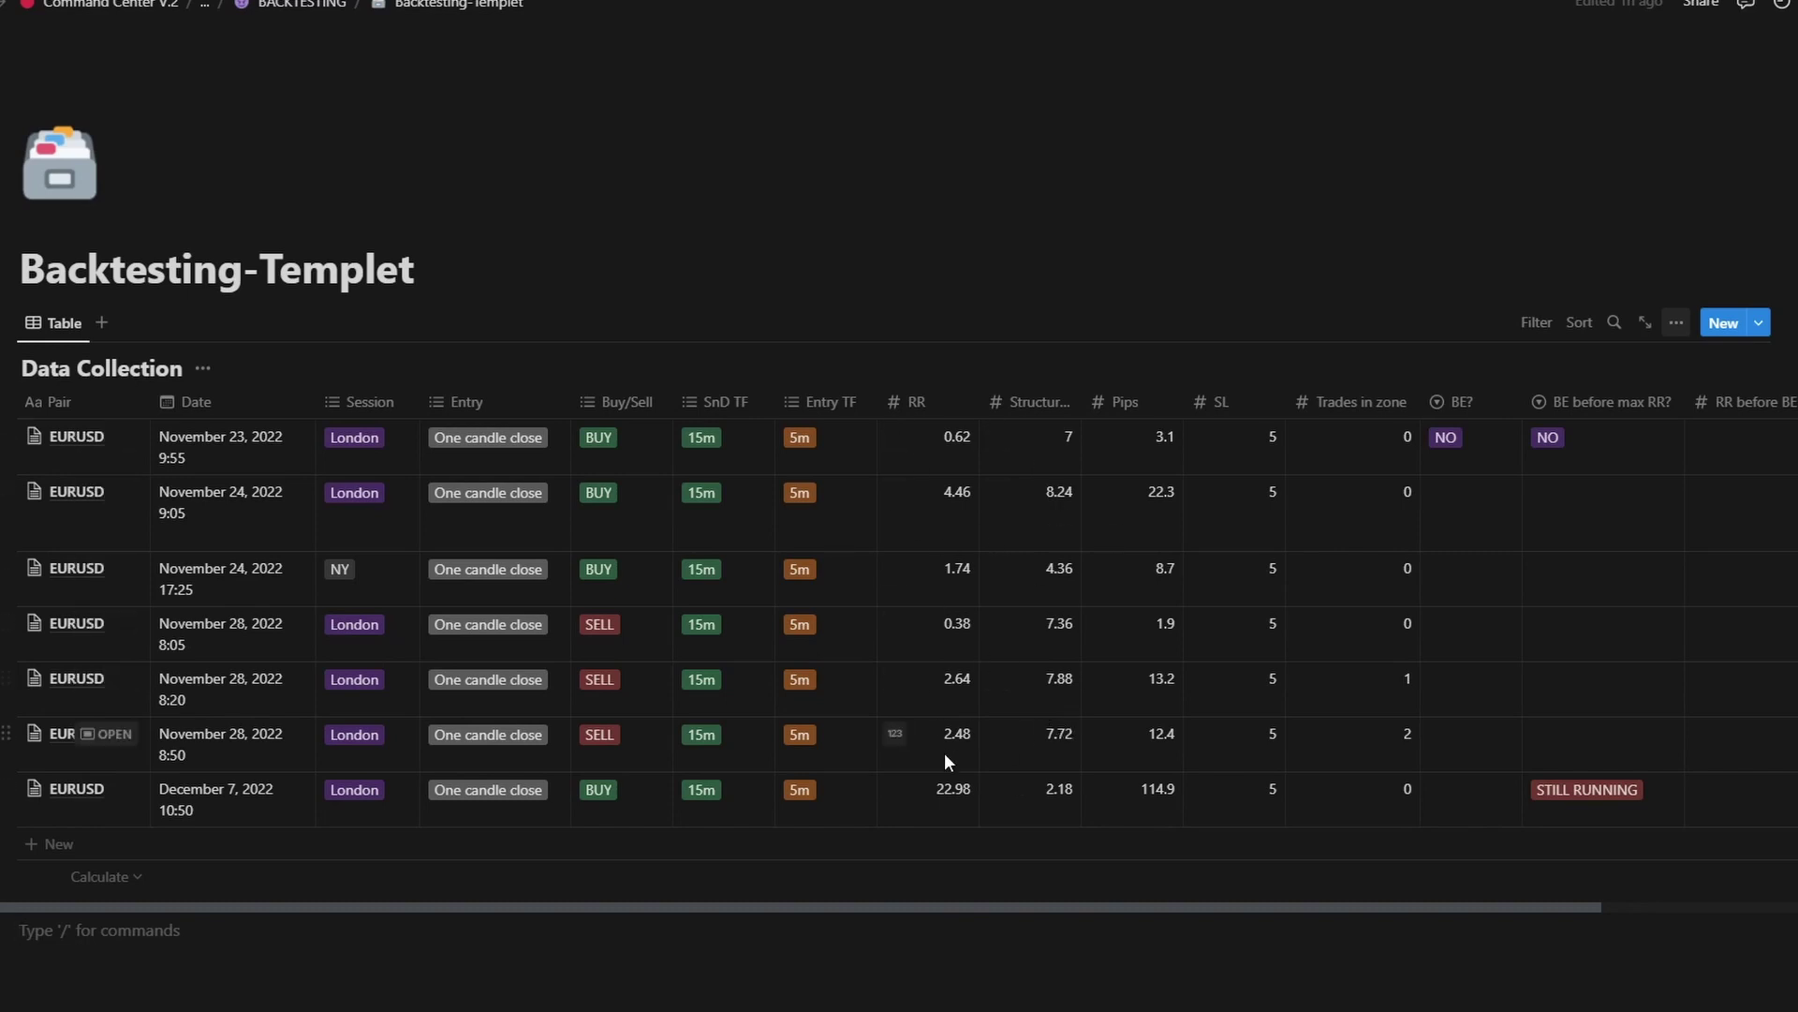
Step: Set BE? to YES for the November 28 8:20 and November 24 9:05 trades
{"action": "scroll", "coordinate": [959, 750], "scroll_direction": "down", "scroll_amount": 1}
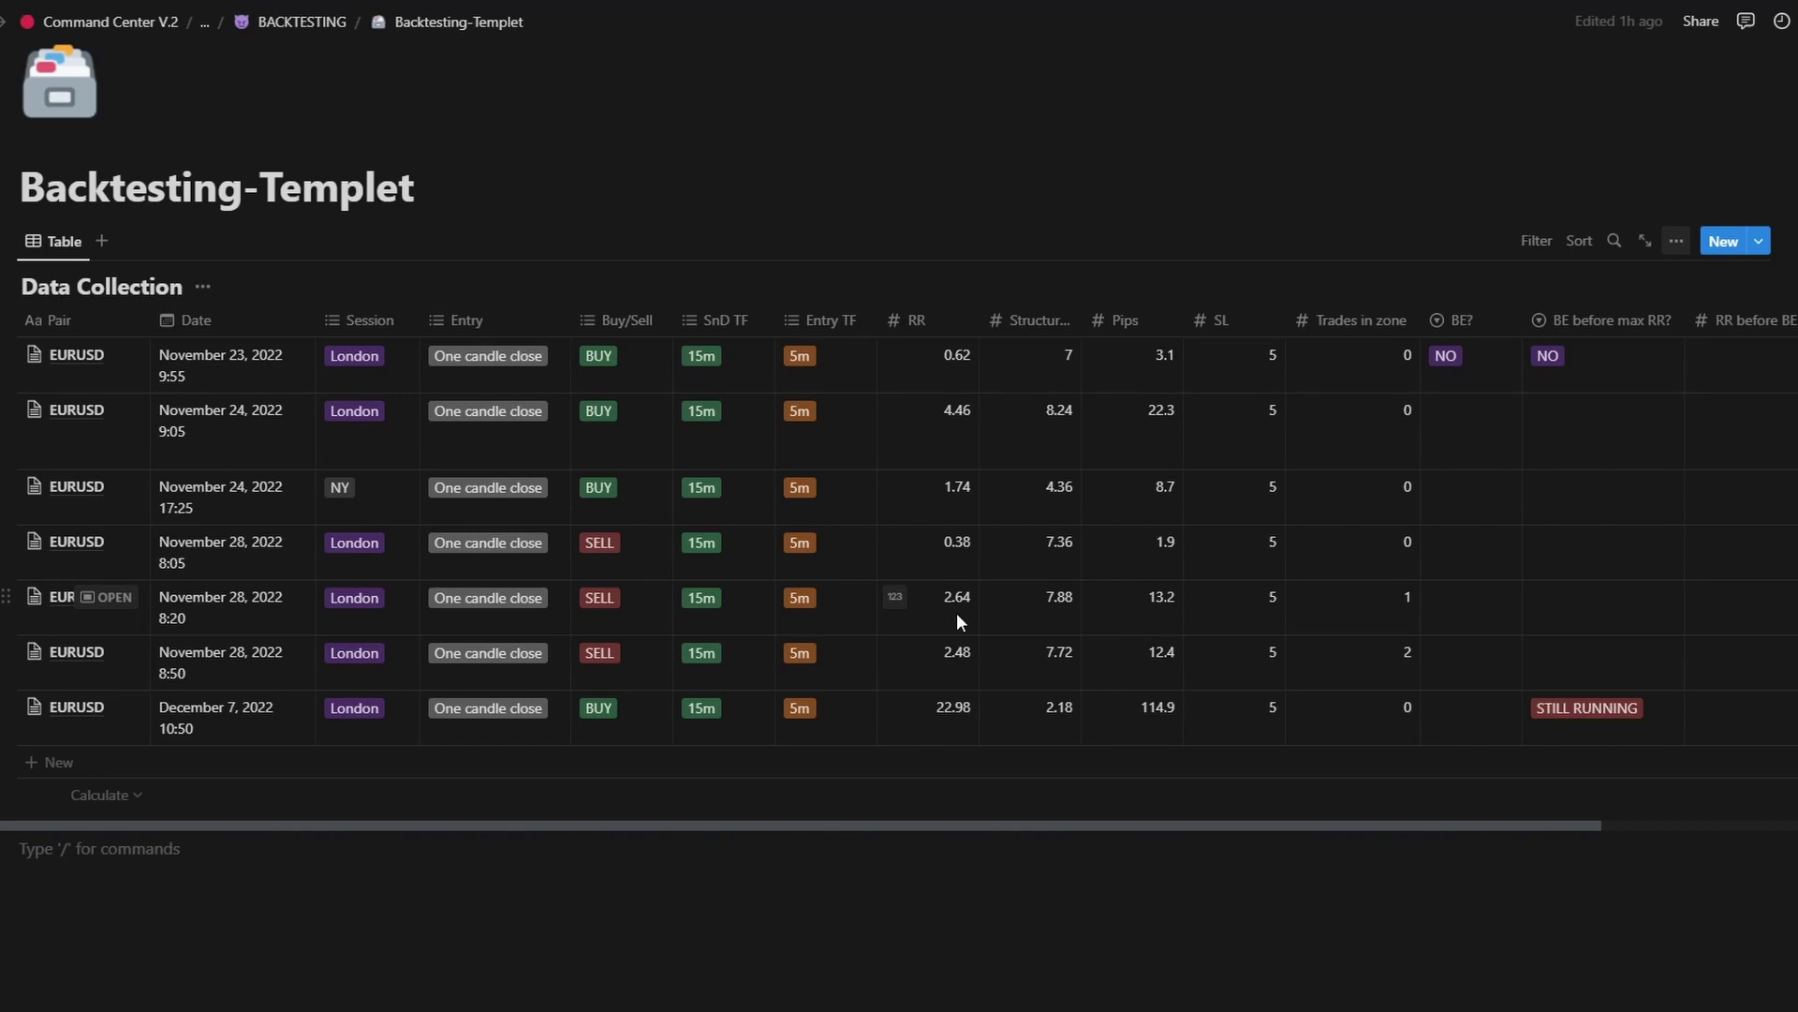
{"action": "left_click", "coordinate": [1452, 594]}
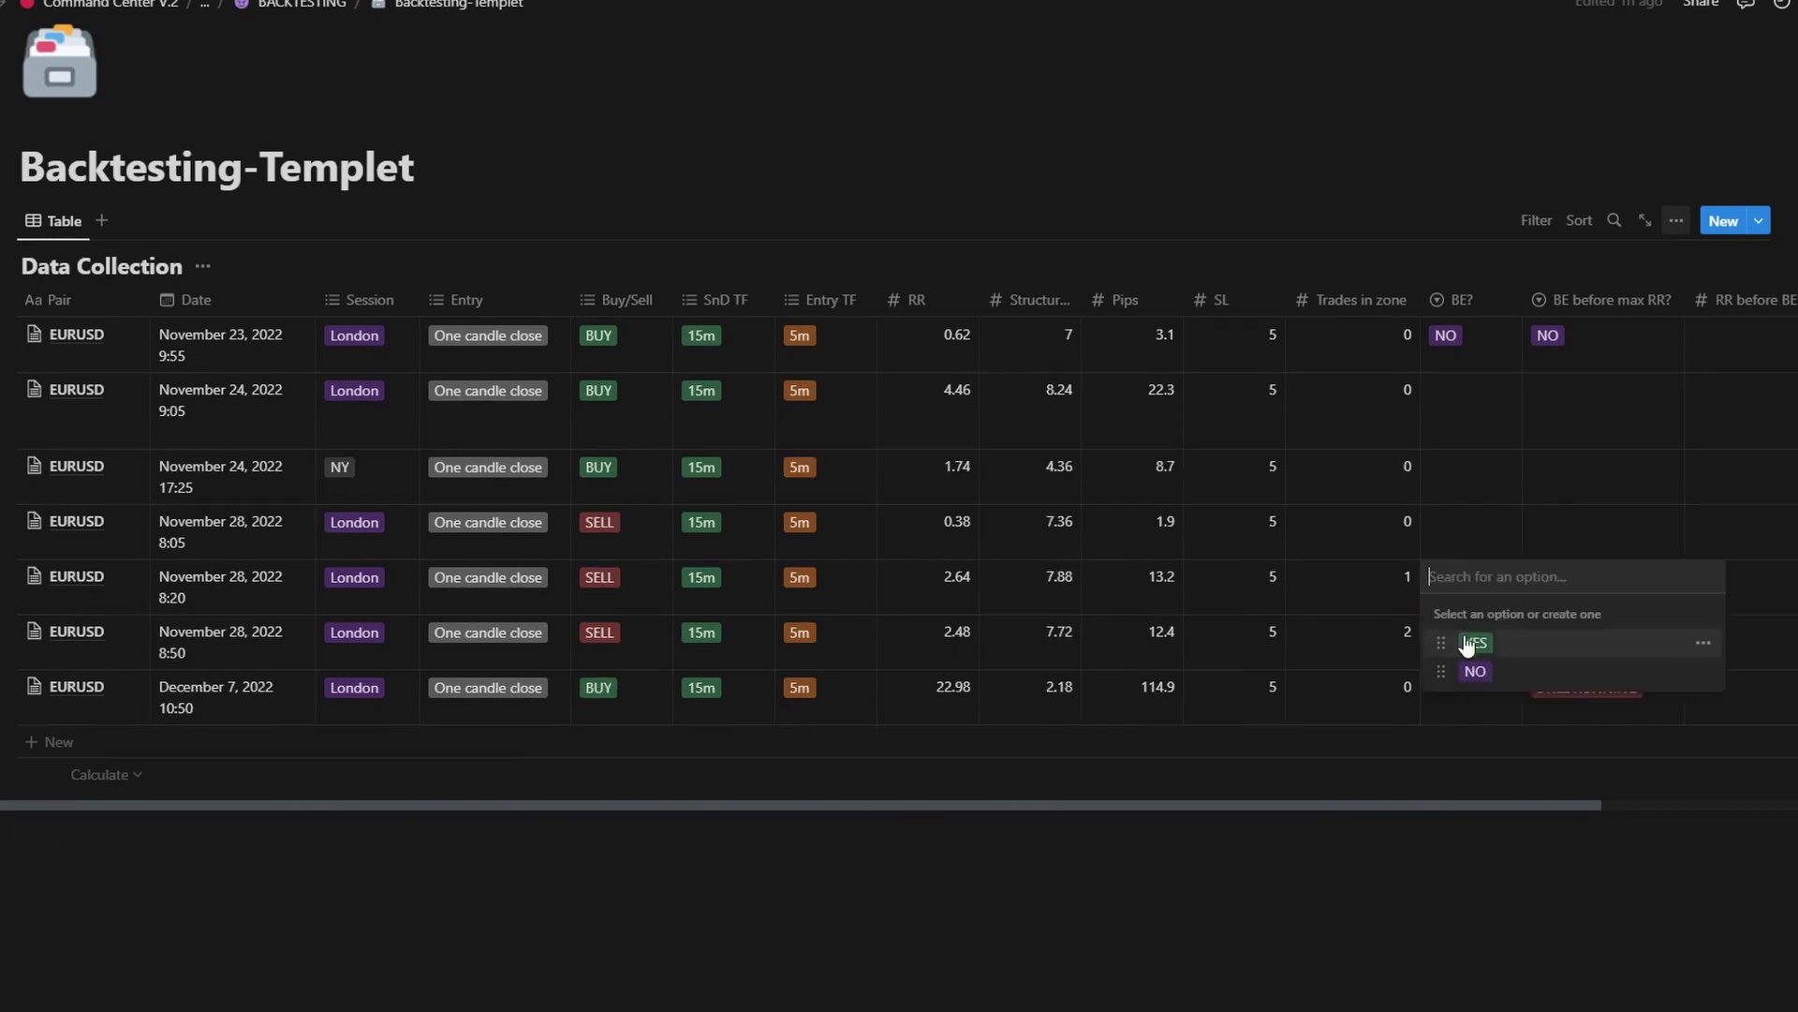
{"action": "left_click", "coordinate": [1472, 643]}
{"action": "left_click", "coordinate": [1465, 413]}
{"action": "left_click", "coordinate": [1470, 455]}
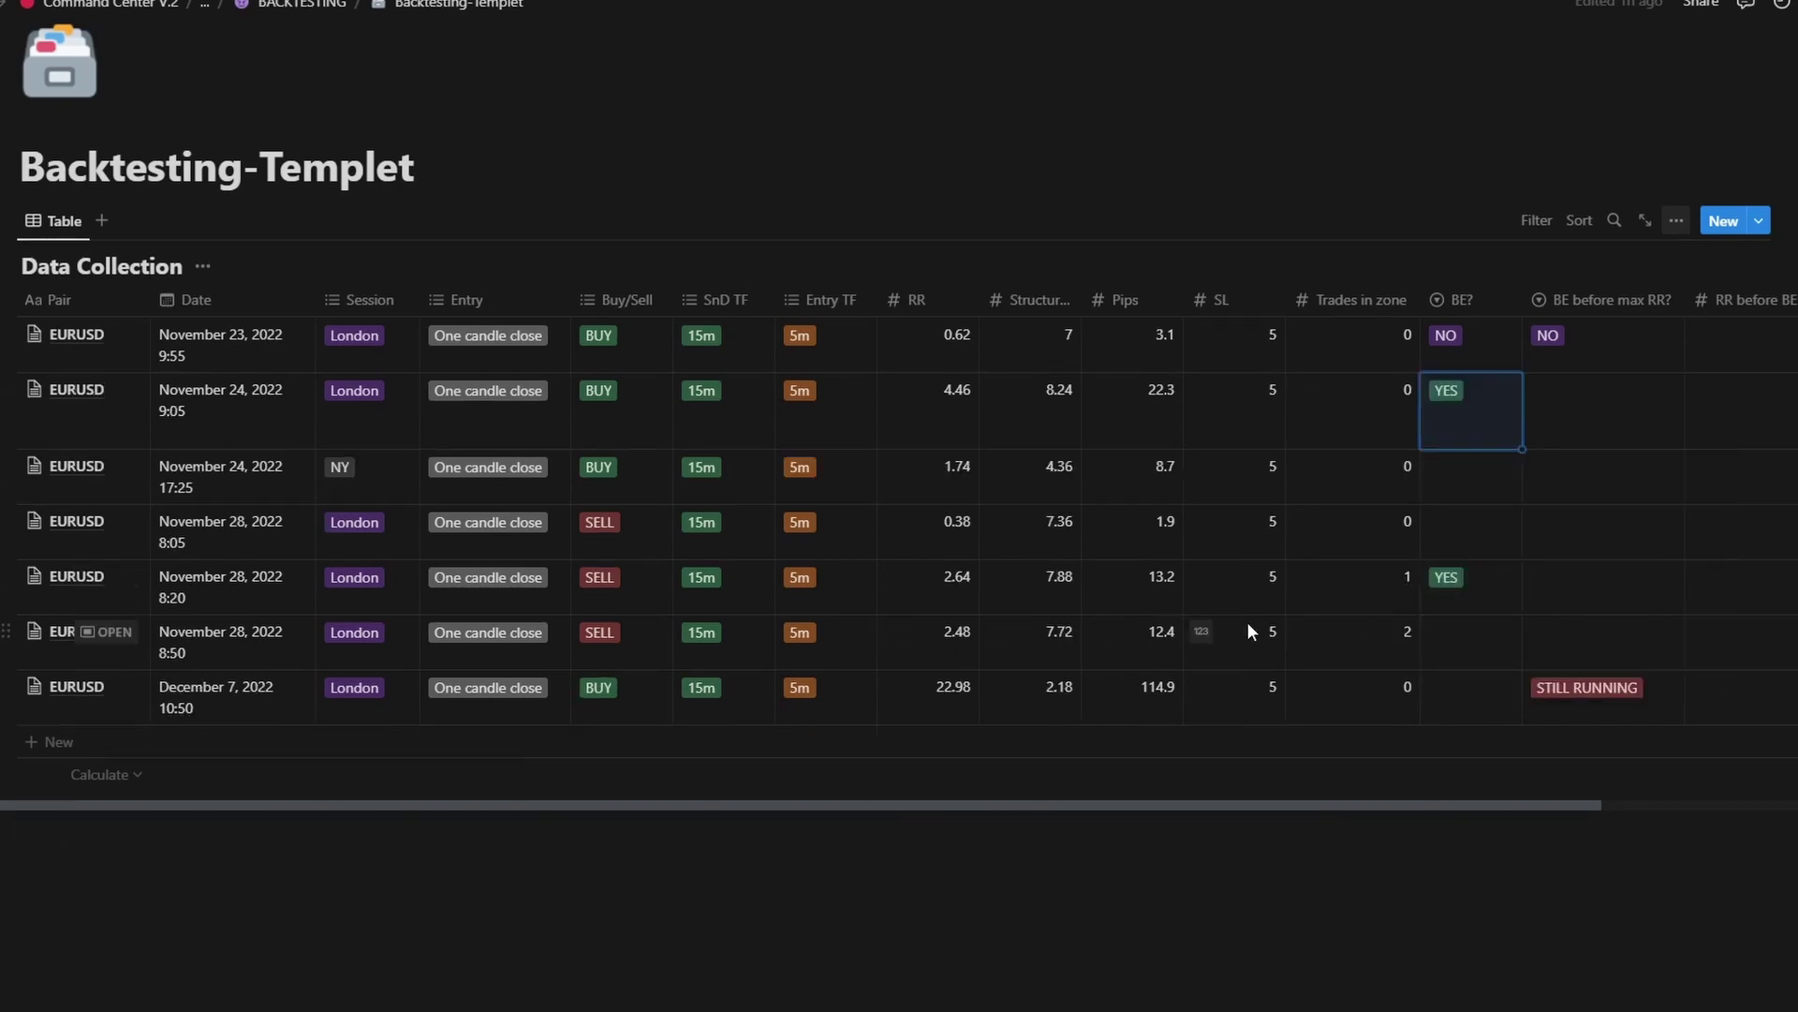
Step: Set BE? to NO for the November 28 8:50, November 28 8:05 and November 24 17:25 trades, and to YES for December 7
{"action": "left_click", "coordinate": [1466, 633]}
{"action": "left_click", "coordinate": [1452, 727]}
{"action": "left_click", "coordinate": [1461, 524]}
{"action": "left_click", "coordinate": [1452, 619]}
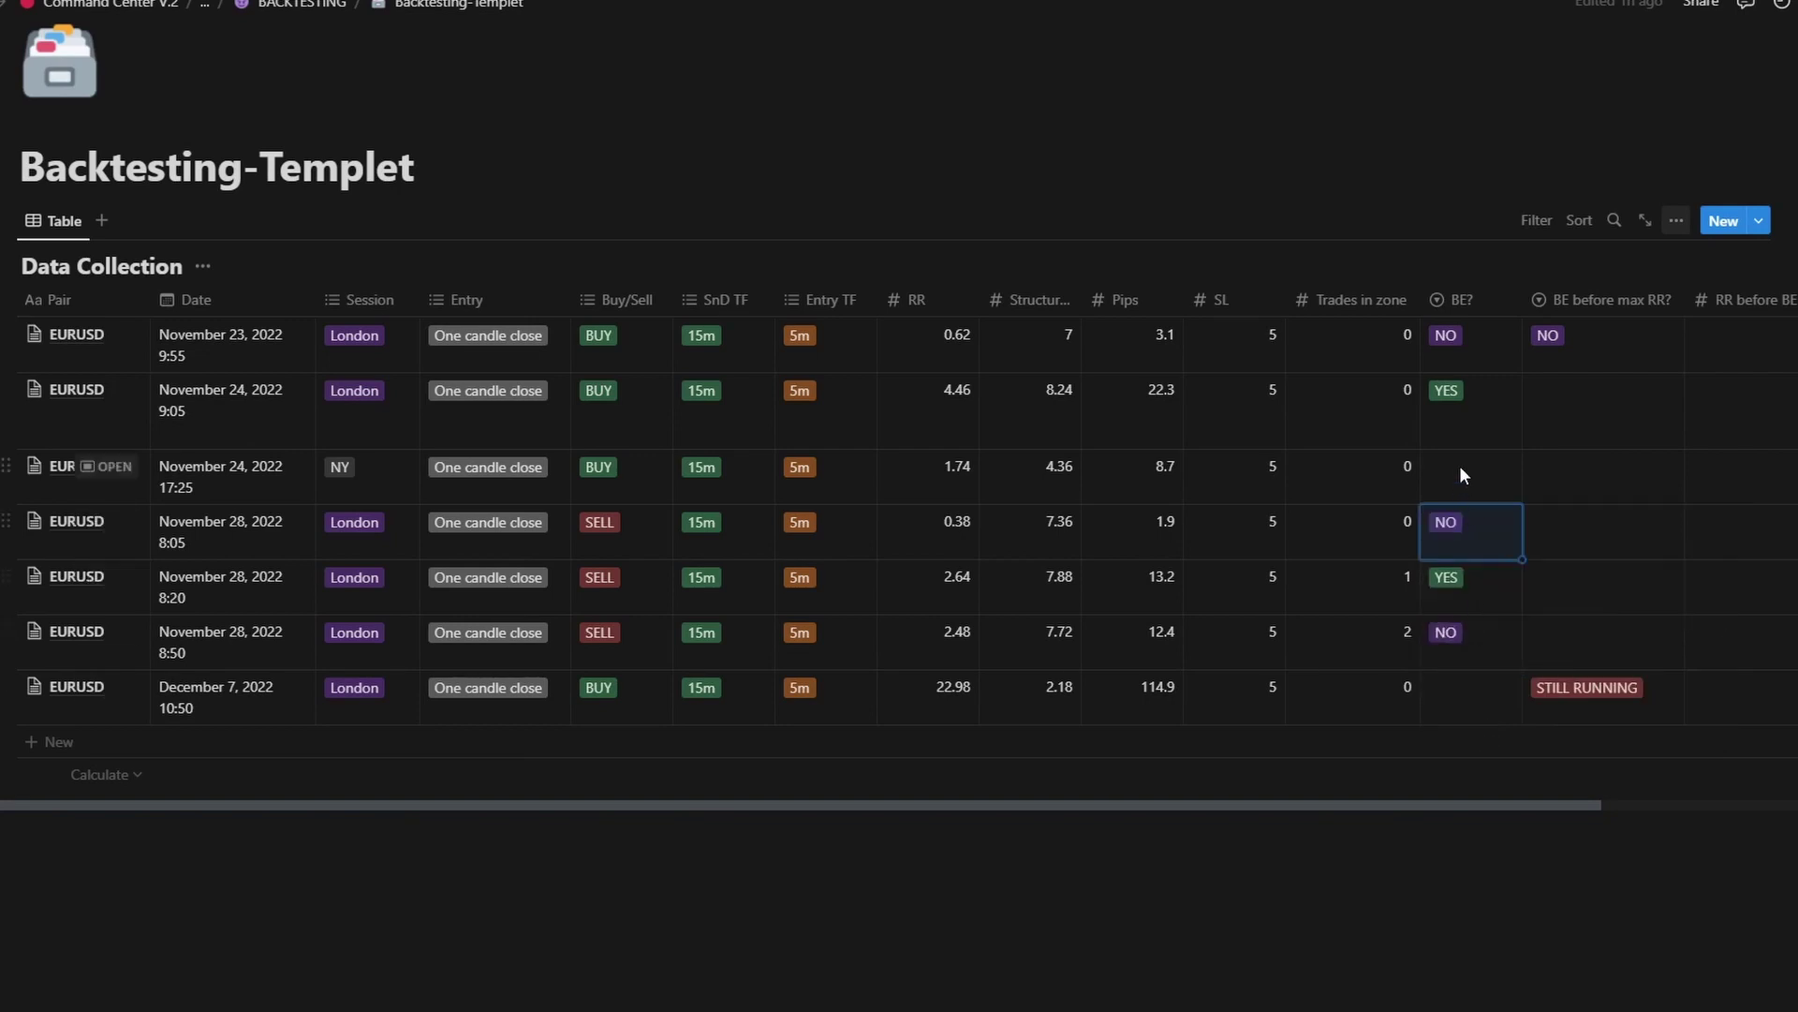
{"action": "left_click", "coordinate": [1459, 465]}
{"action": "left_click", "coordinate": [1477, 561]}
{"action": "left_click", "coordinate": [1487, 688]}
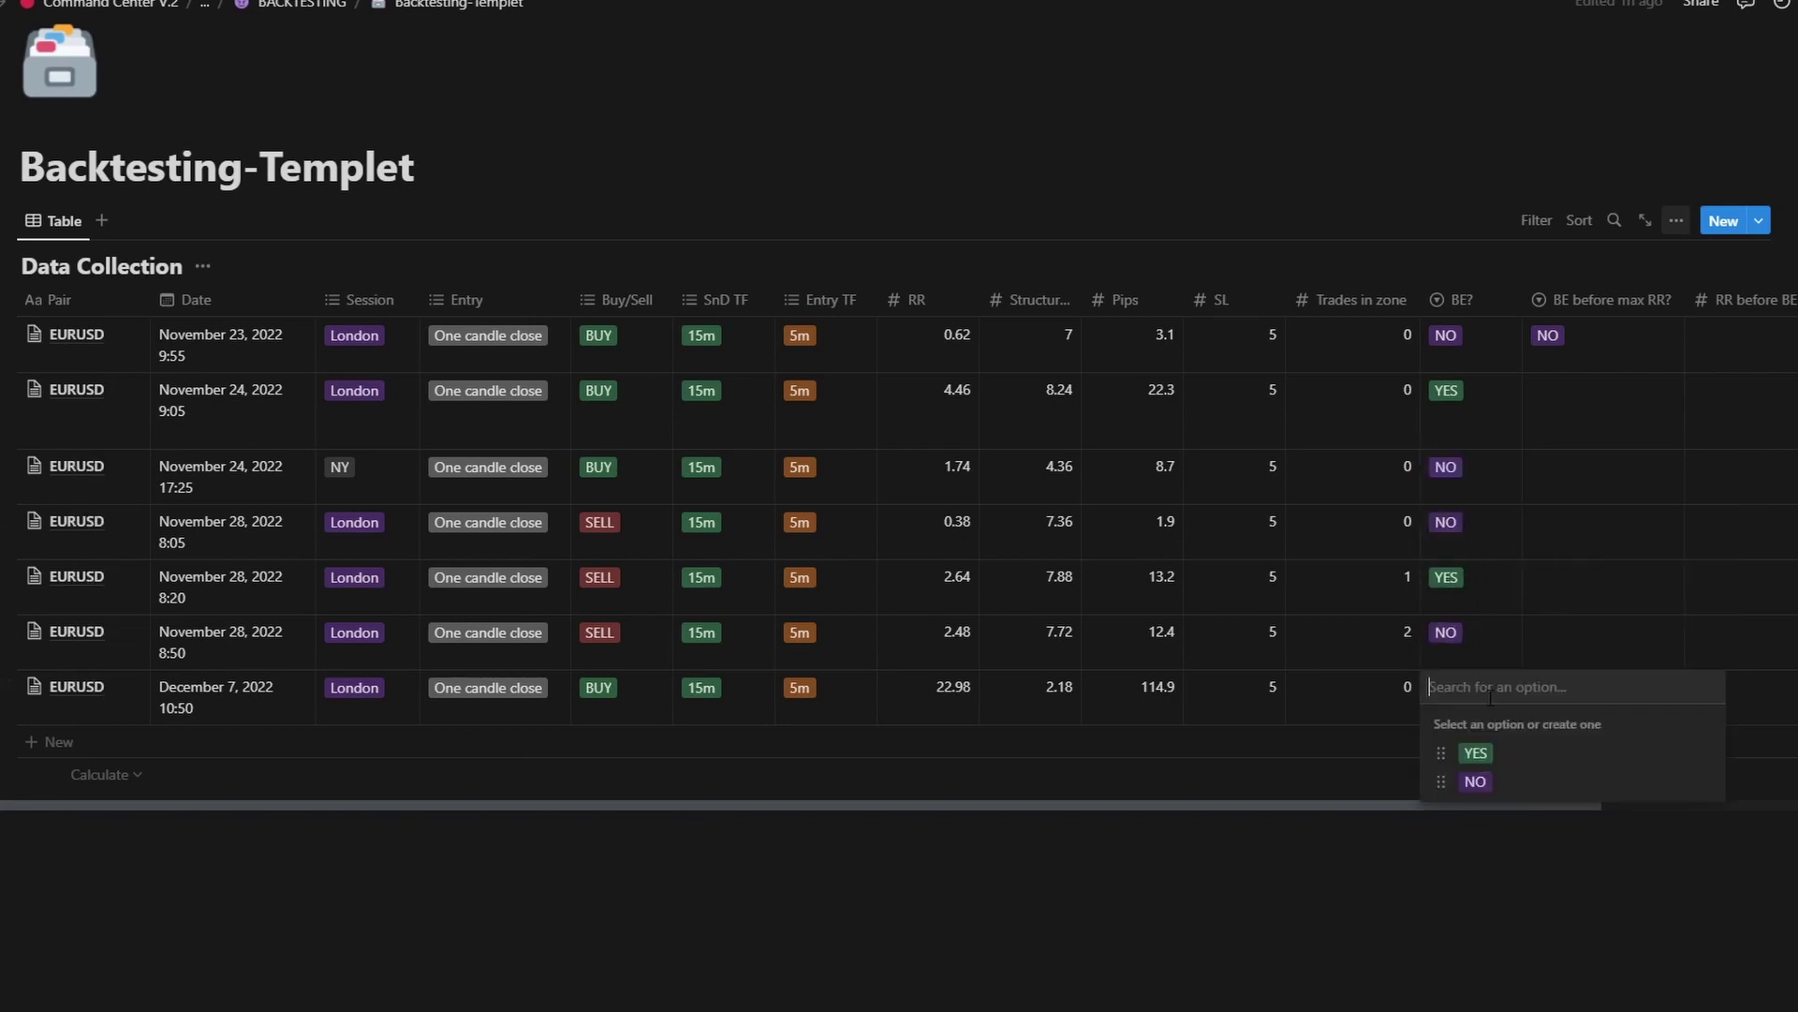
{"action": "left_click", "coordinate": [1476, 750]}
Step: Switch to TradingView and lower the 7 December long position's target just below the large demand zone's upper edge, shortening the position to that afternoon
{"action": "key", "text": "alt+Tab"}
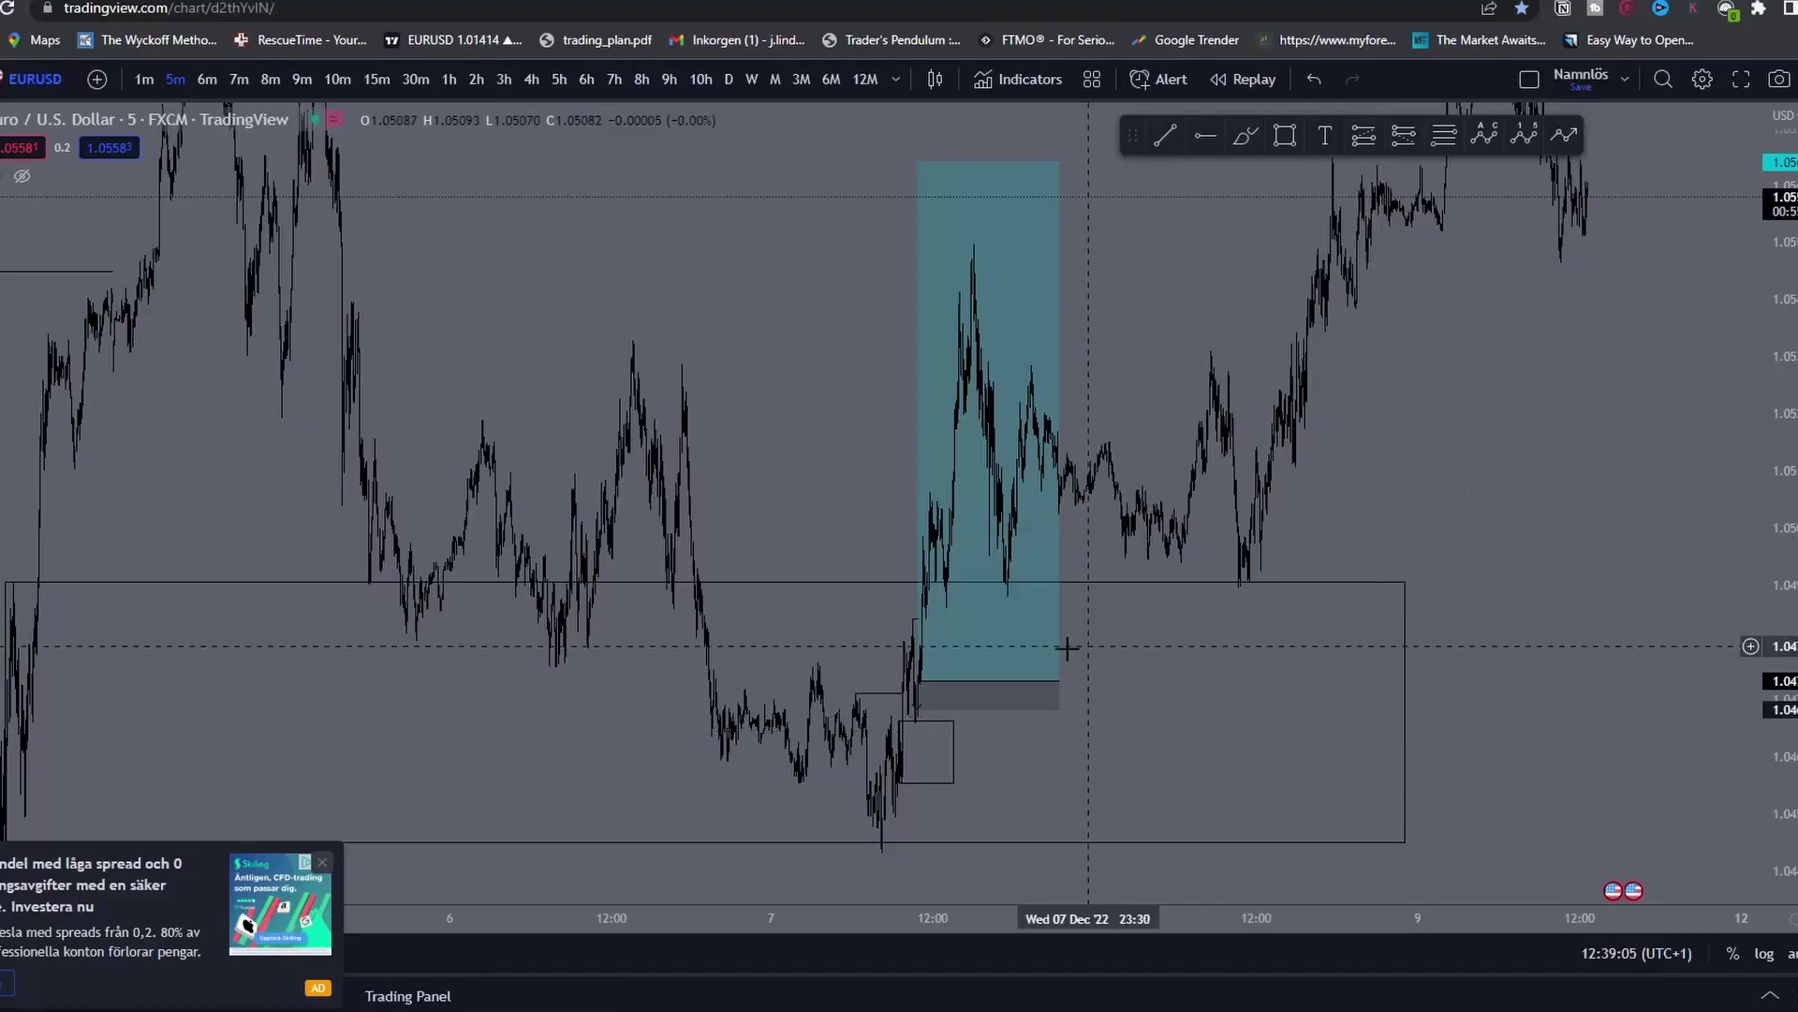
{"action": "scroll", "coordinate": [984, 599], "scroll_direction": "up", "scroll_amount": 6}
{"action": "left_click_drag", "start_coordinate": [869, 161], "coordinate": [868, 557]}
{"action": "left_click_drag", "start_coordinate": [771, 656], "coordinate": [876, 608]}
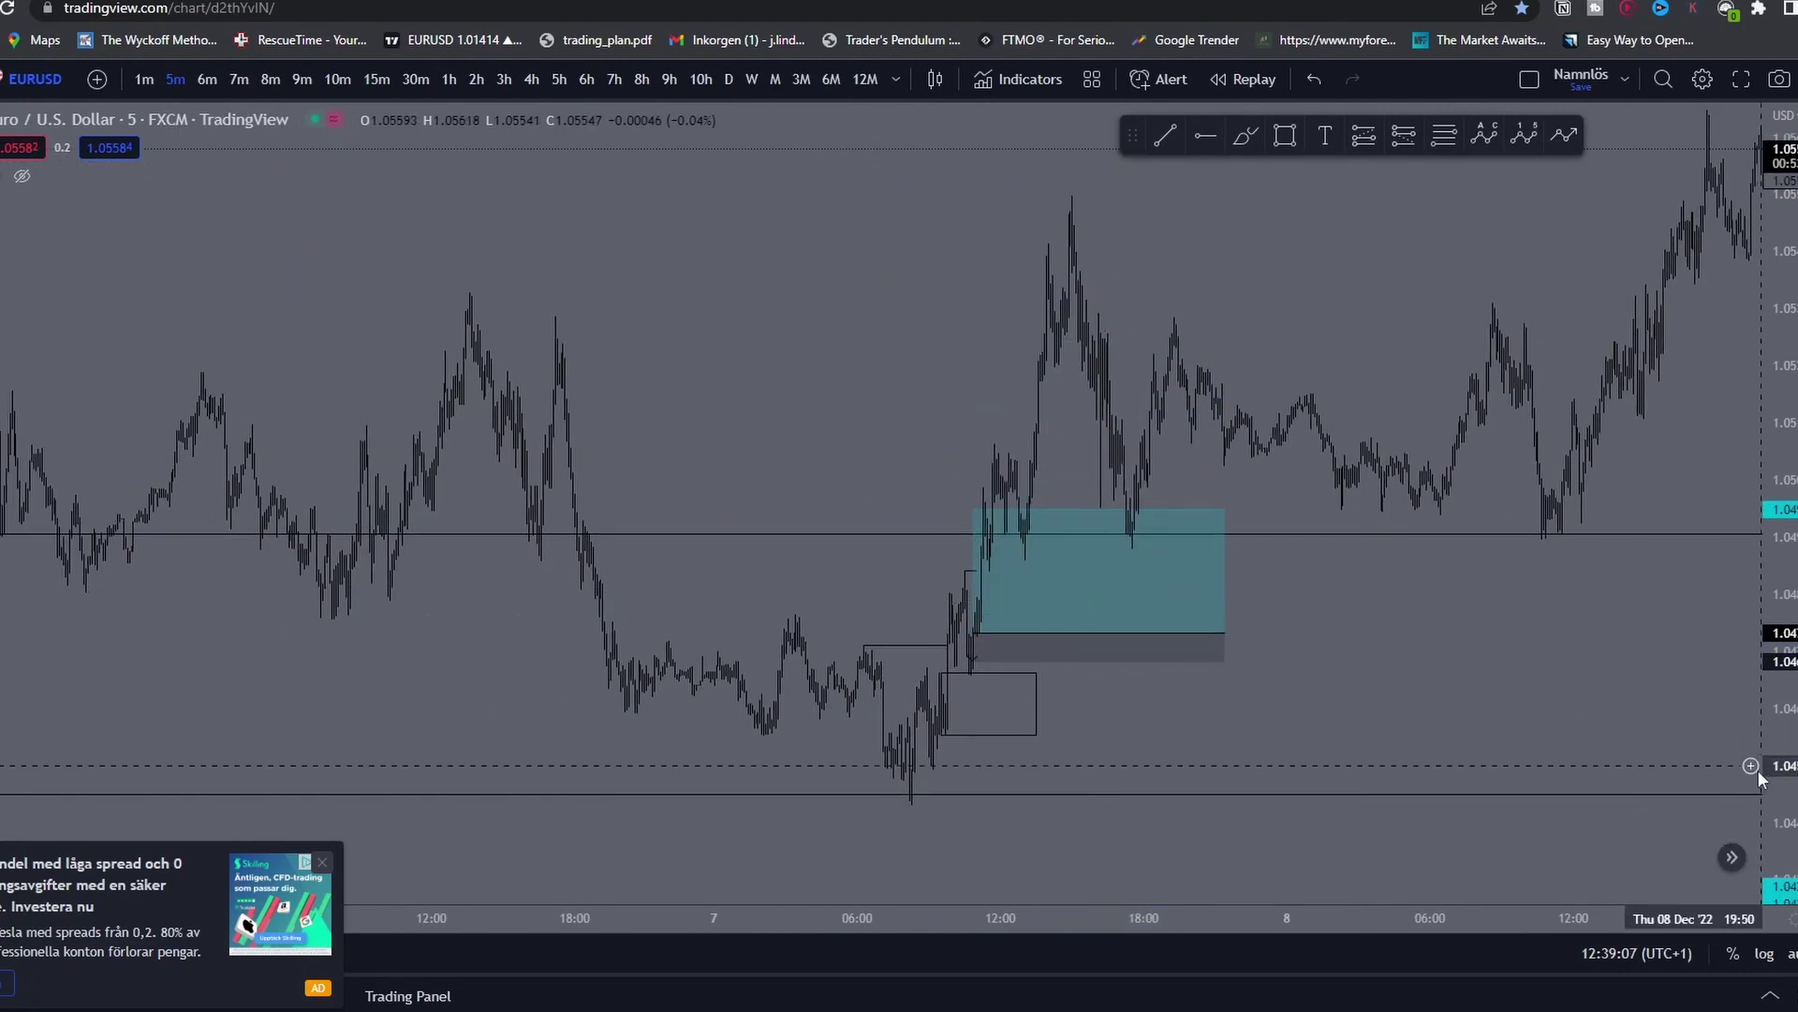
{"action": "scroll", "coordinate": [1084, 569], "scroll_direction": "up", "scroll_amount": 3}
{"action": "left_click_drag", "start_coordinate": [891, 522], "coordinate": [919, 586]}
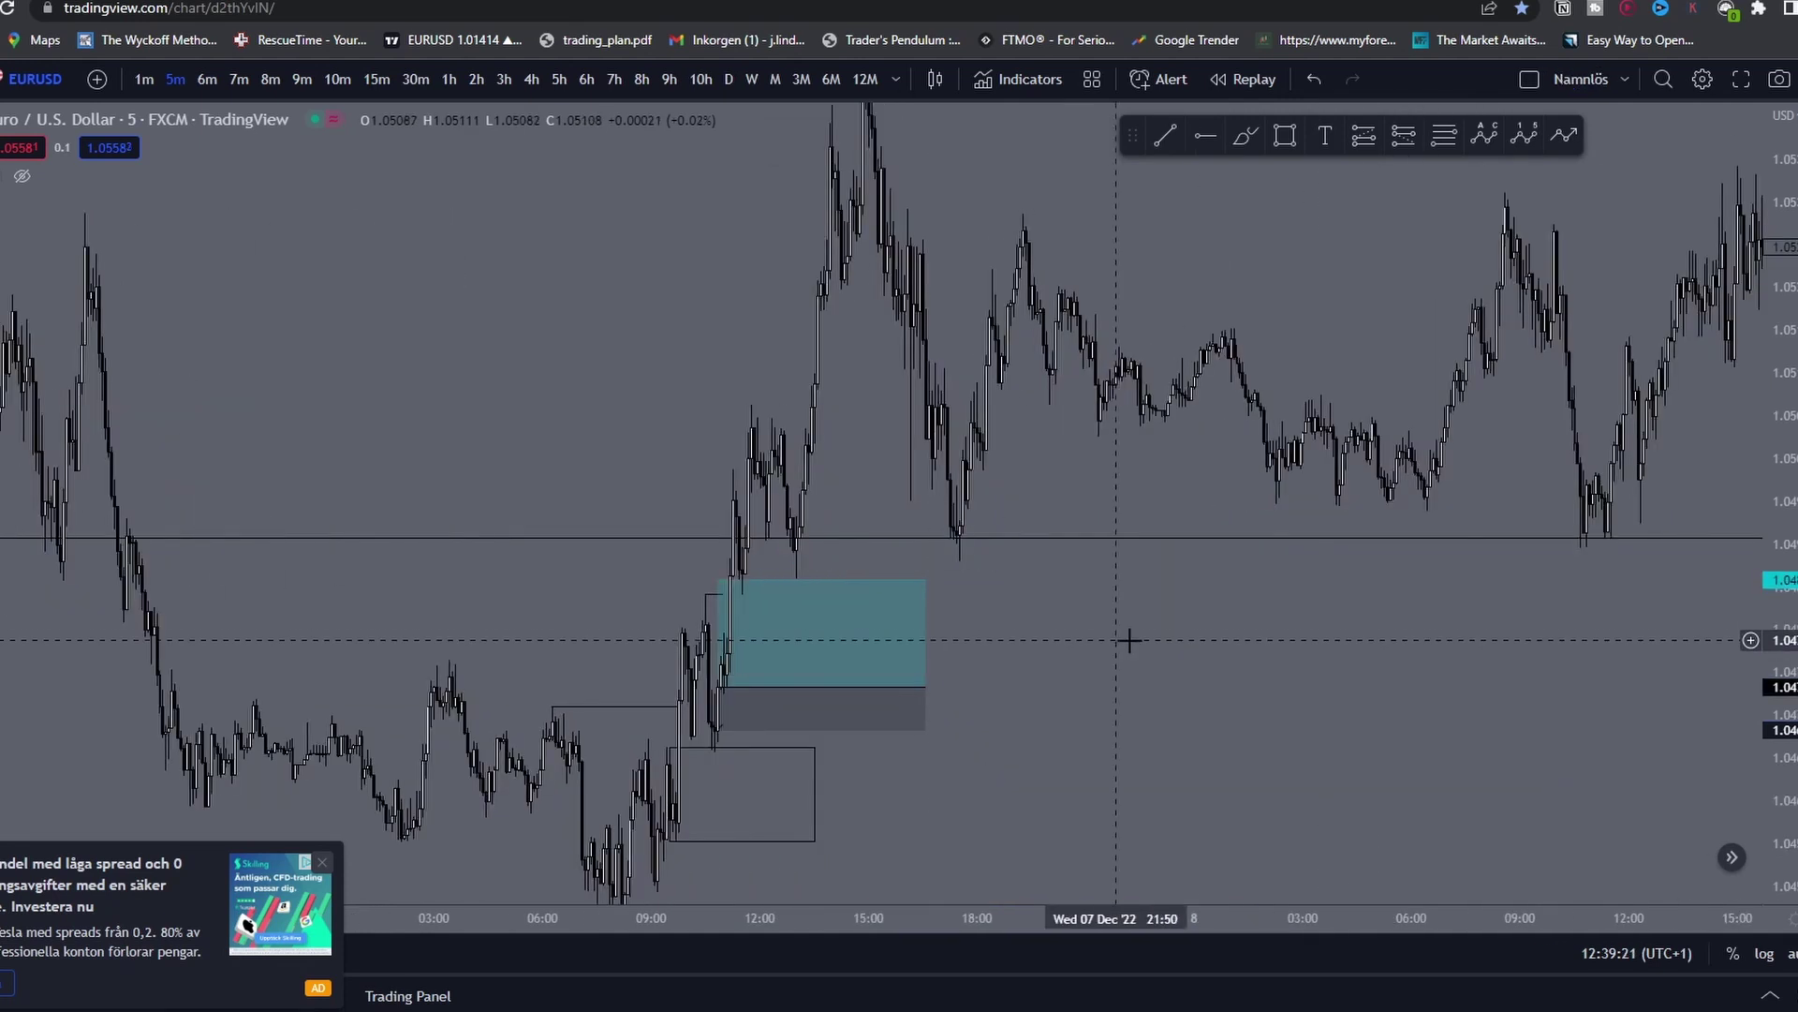
{"action": "left_click_drag", "start_coordinate": [1128, 640], "coordinate": [1252, 605]}
{"action": "left_click_drag", "start_coordinate": [1796, 766], "coordinate": [1790, 562]}
{"action": "scroll", "coordinate": [1234, 604], "scroll_direction": "up", "scroll_amount": 2}
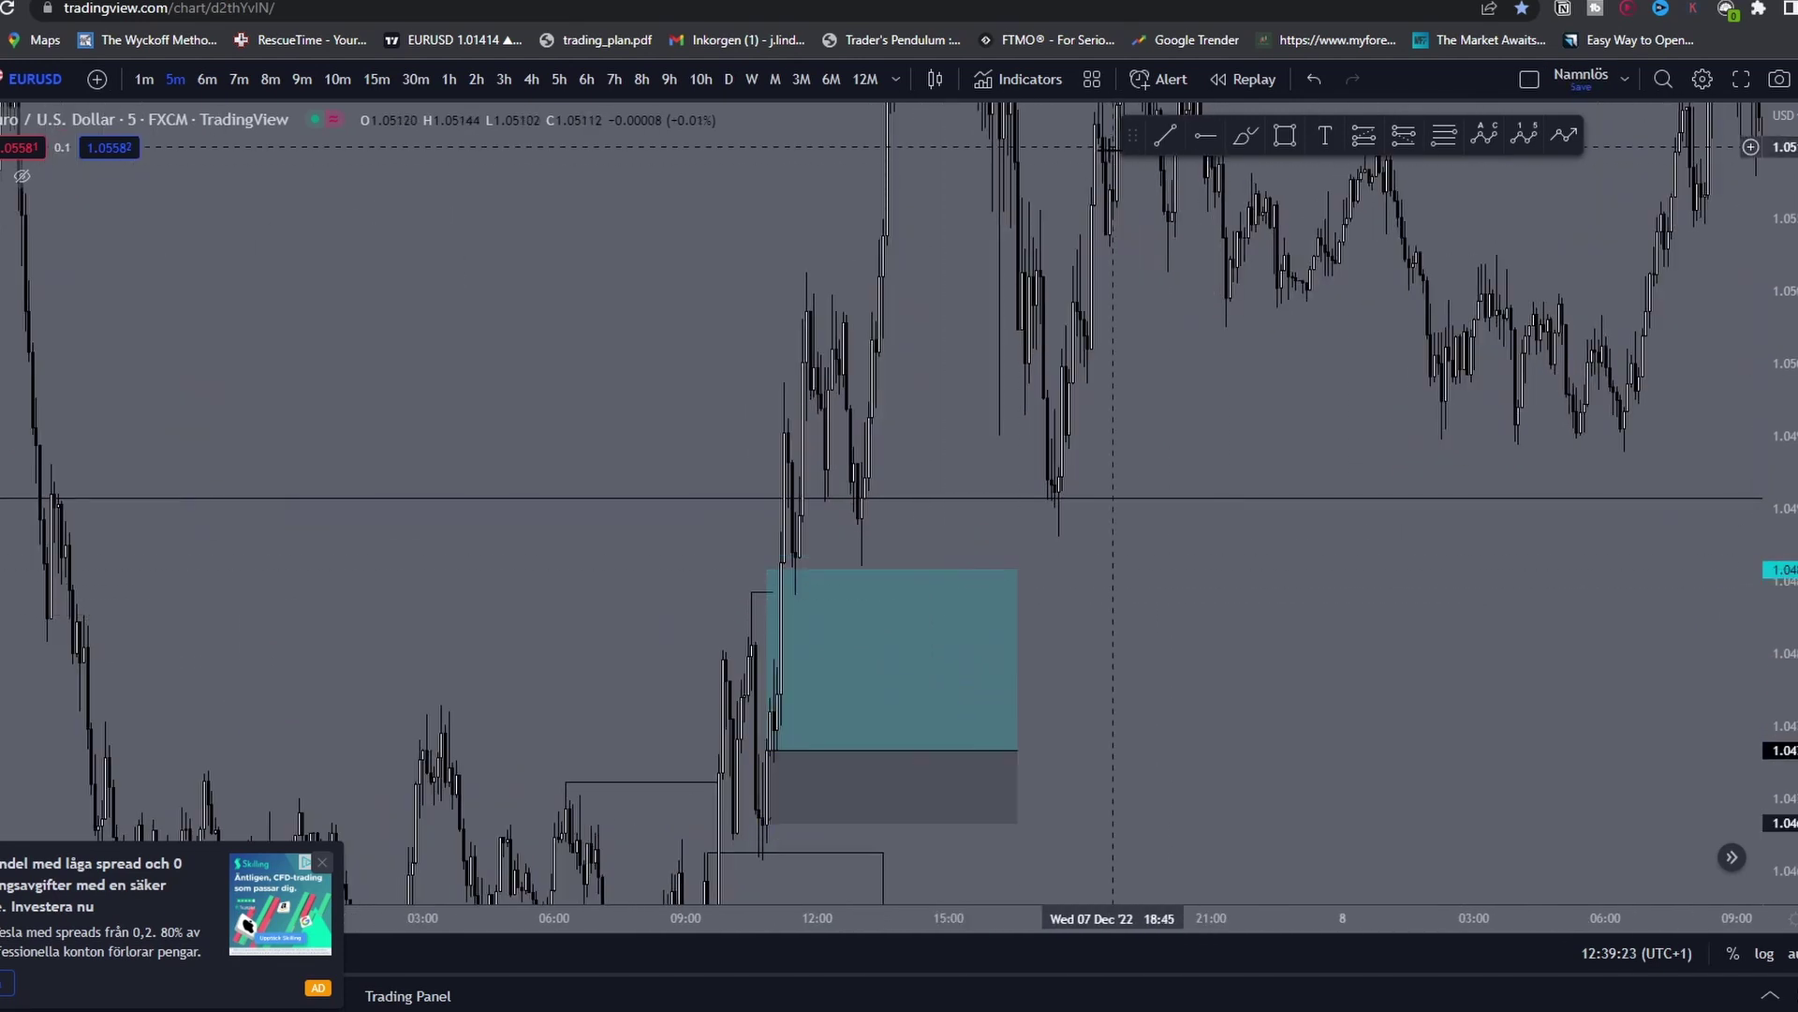
{"action": "left_click_drag", "start_coordinate": [1110, 587], "coordinate": [1078, 463]}
{"action": "mouse_move", "coordinate": [792, 485]}
{"action": "left_mouse_down"}
{"action": "mouse_move", "coordinate": [859, 614]}
{"action": "mouse_move", "coordinate": [918, 629]}
{"action": "left_mouse_up"}
{"action": "key", "text": "Delete"}
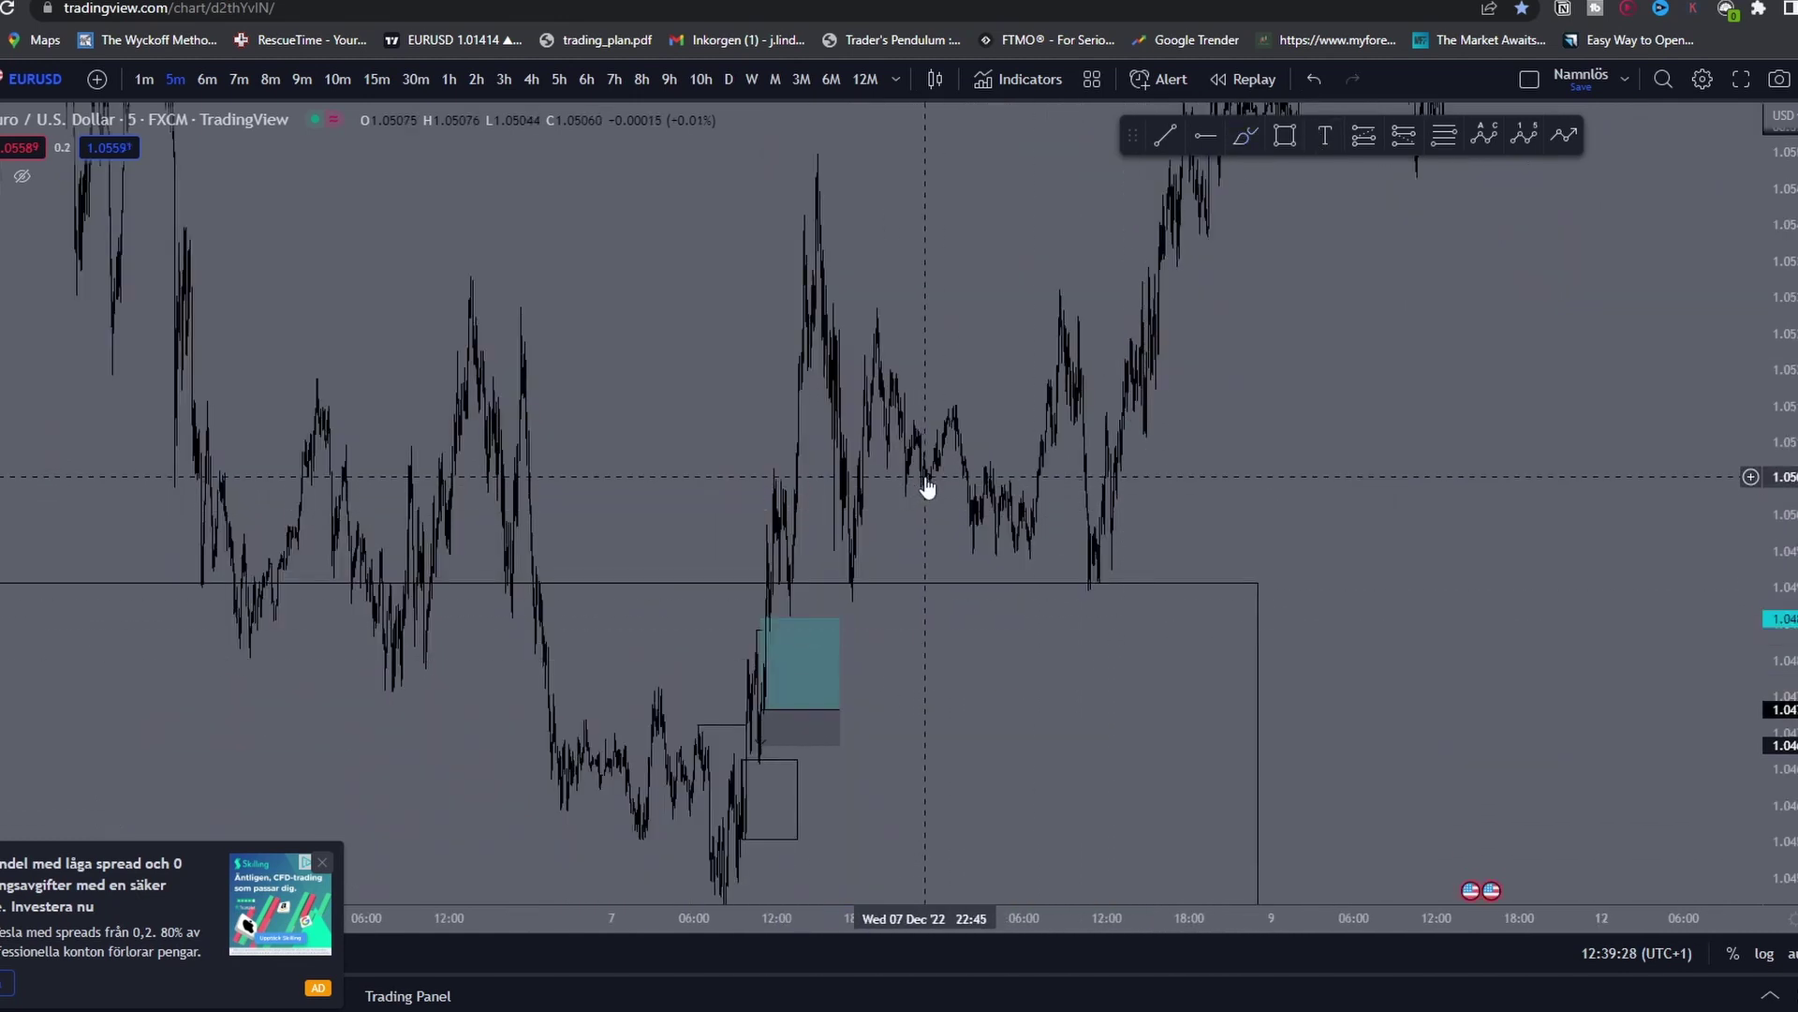
Step: Switch back to Notion and open the calculator over the upper part of the Data Collection table
{"action": "key", "text": "alt+Tab"}
{"action": "left_click", "coordinate": [1014, 846]}
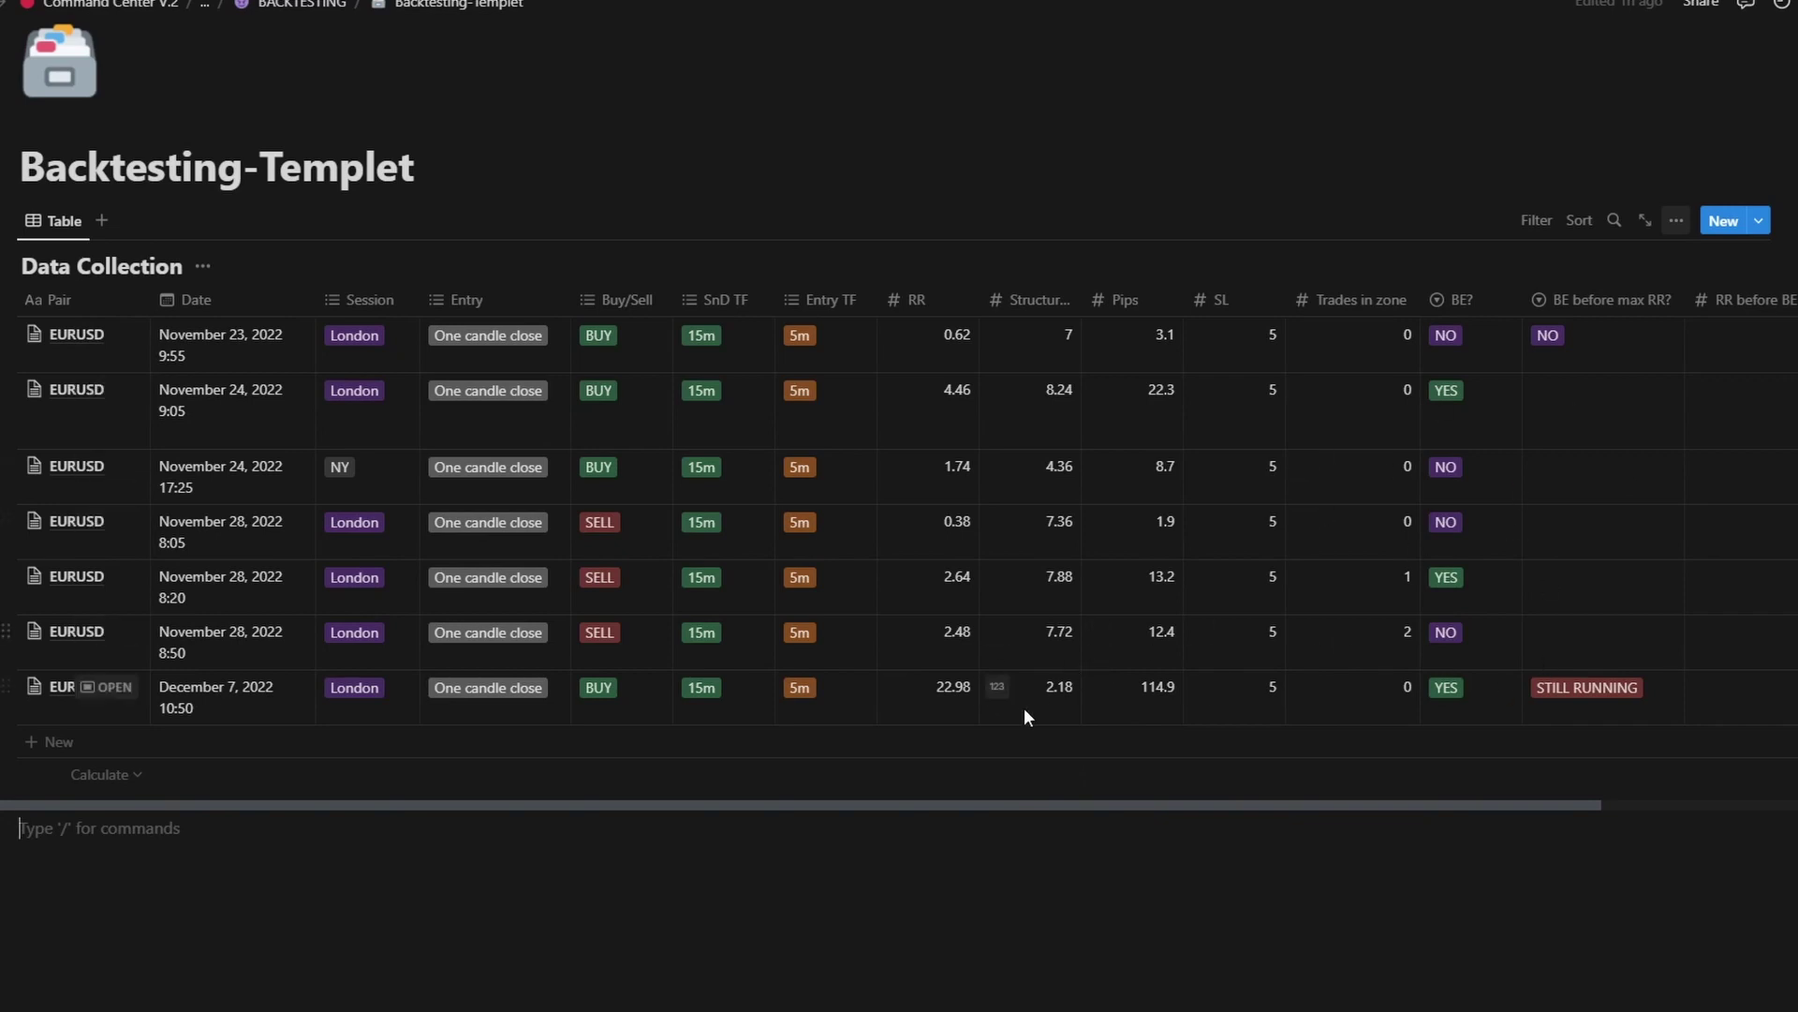
{"action": "key", "text": "XF86Calculator"}
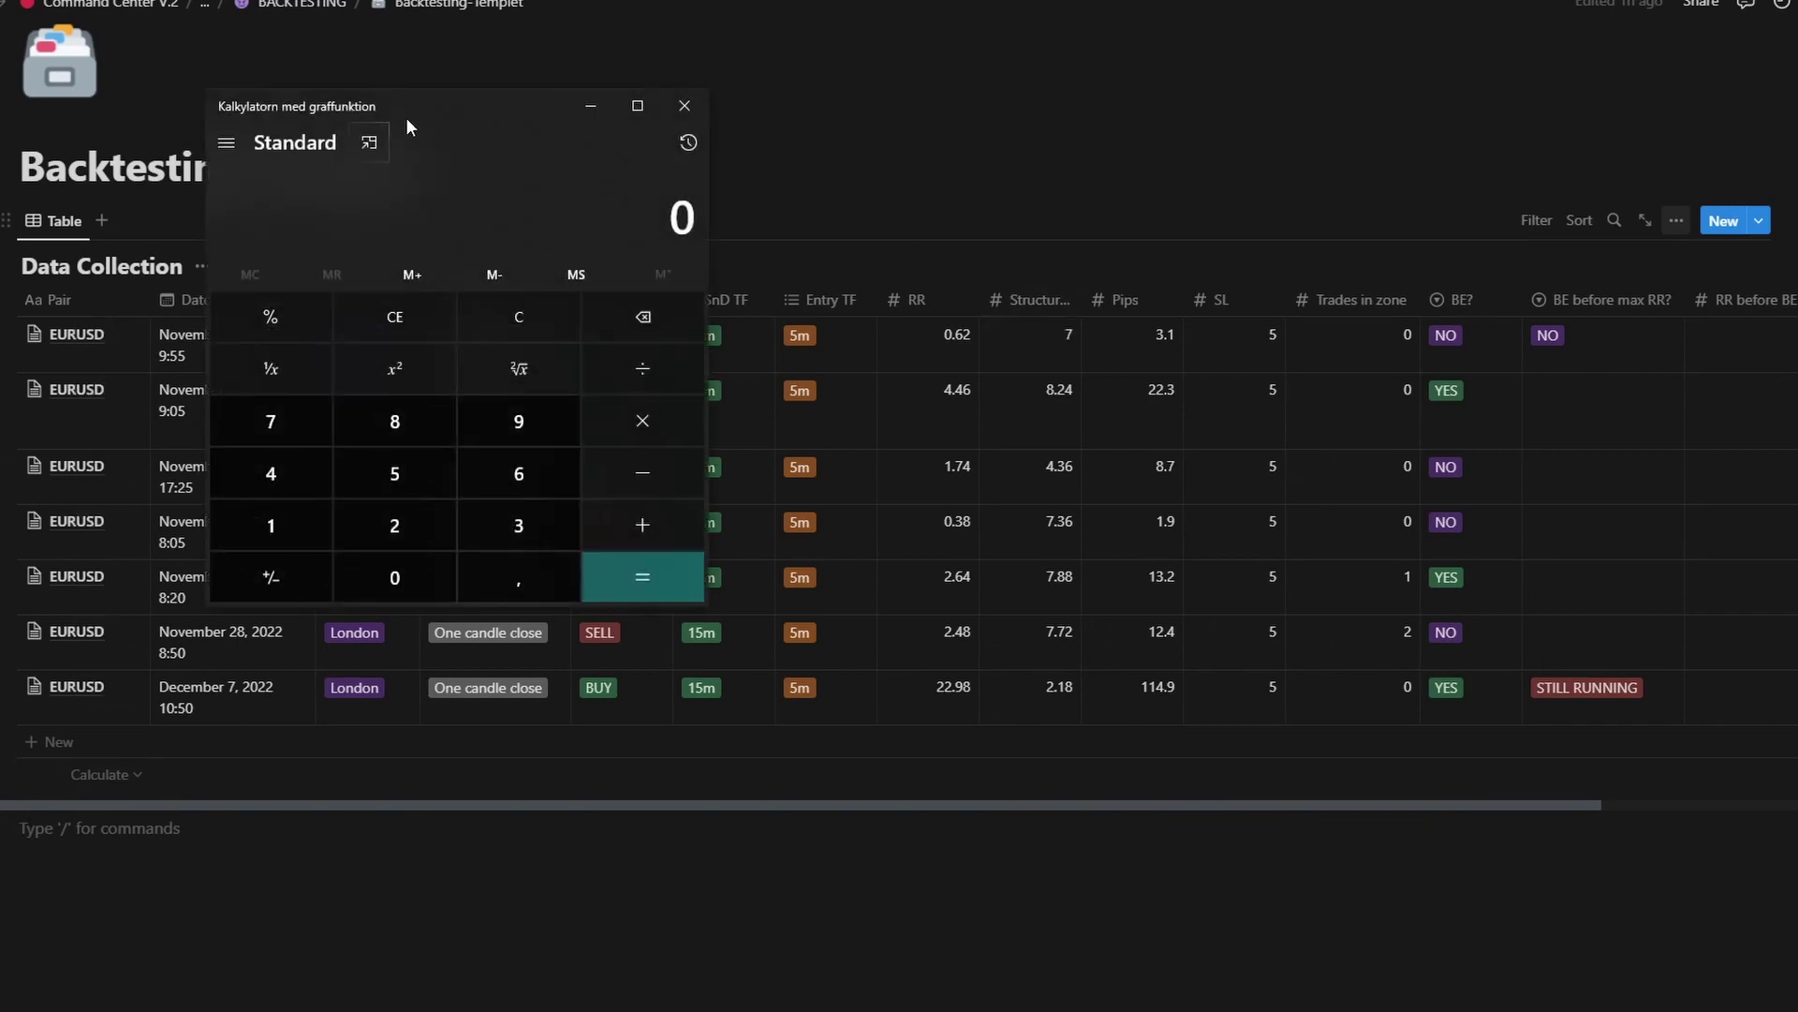
{"action": "left_click_drag", "start_coordinate": [407, 119], "coordinate": [385, 103]}
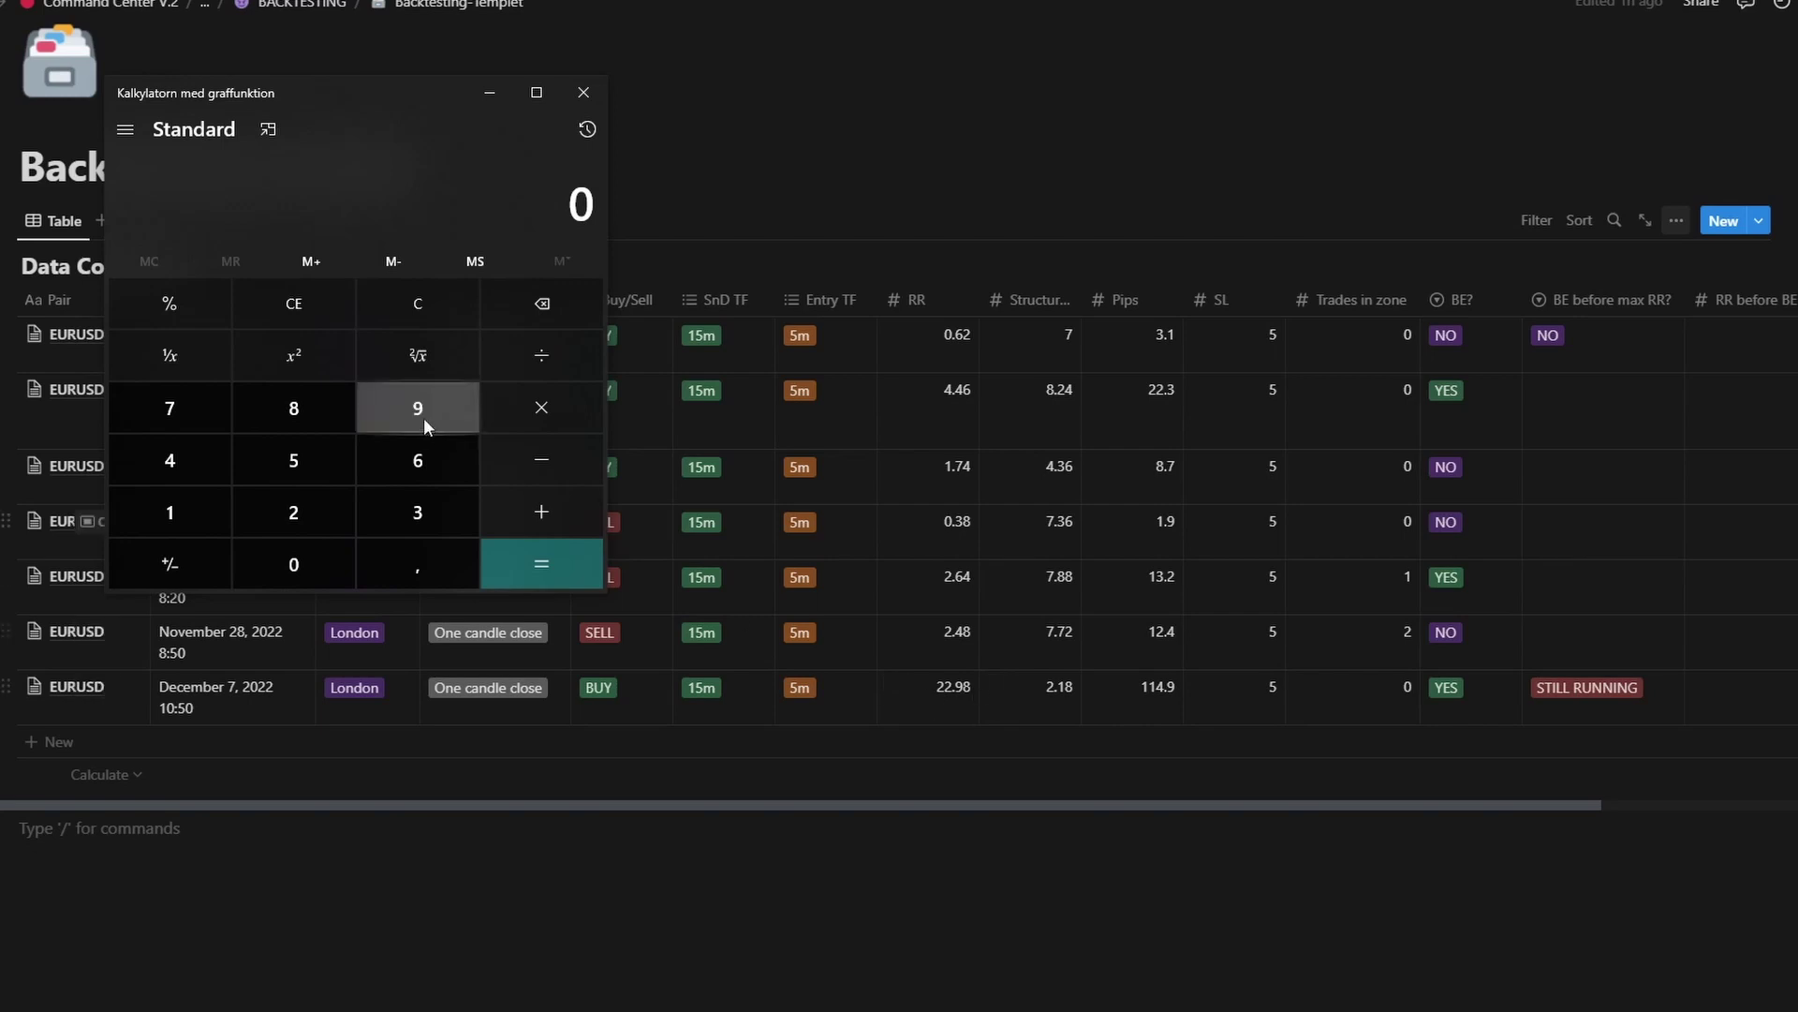
Step: Calculate 20 minus 4 in the calculator
{"action": "left_click", "coordinate": [295, 521]}
{"action": "left_click", "coordinate": [290, 551]}
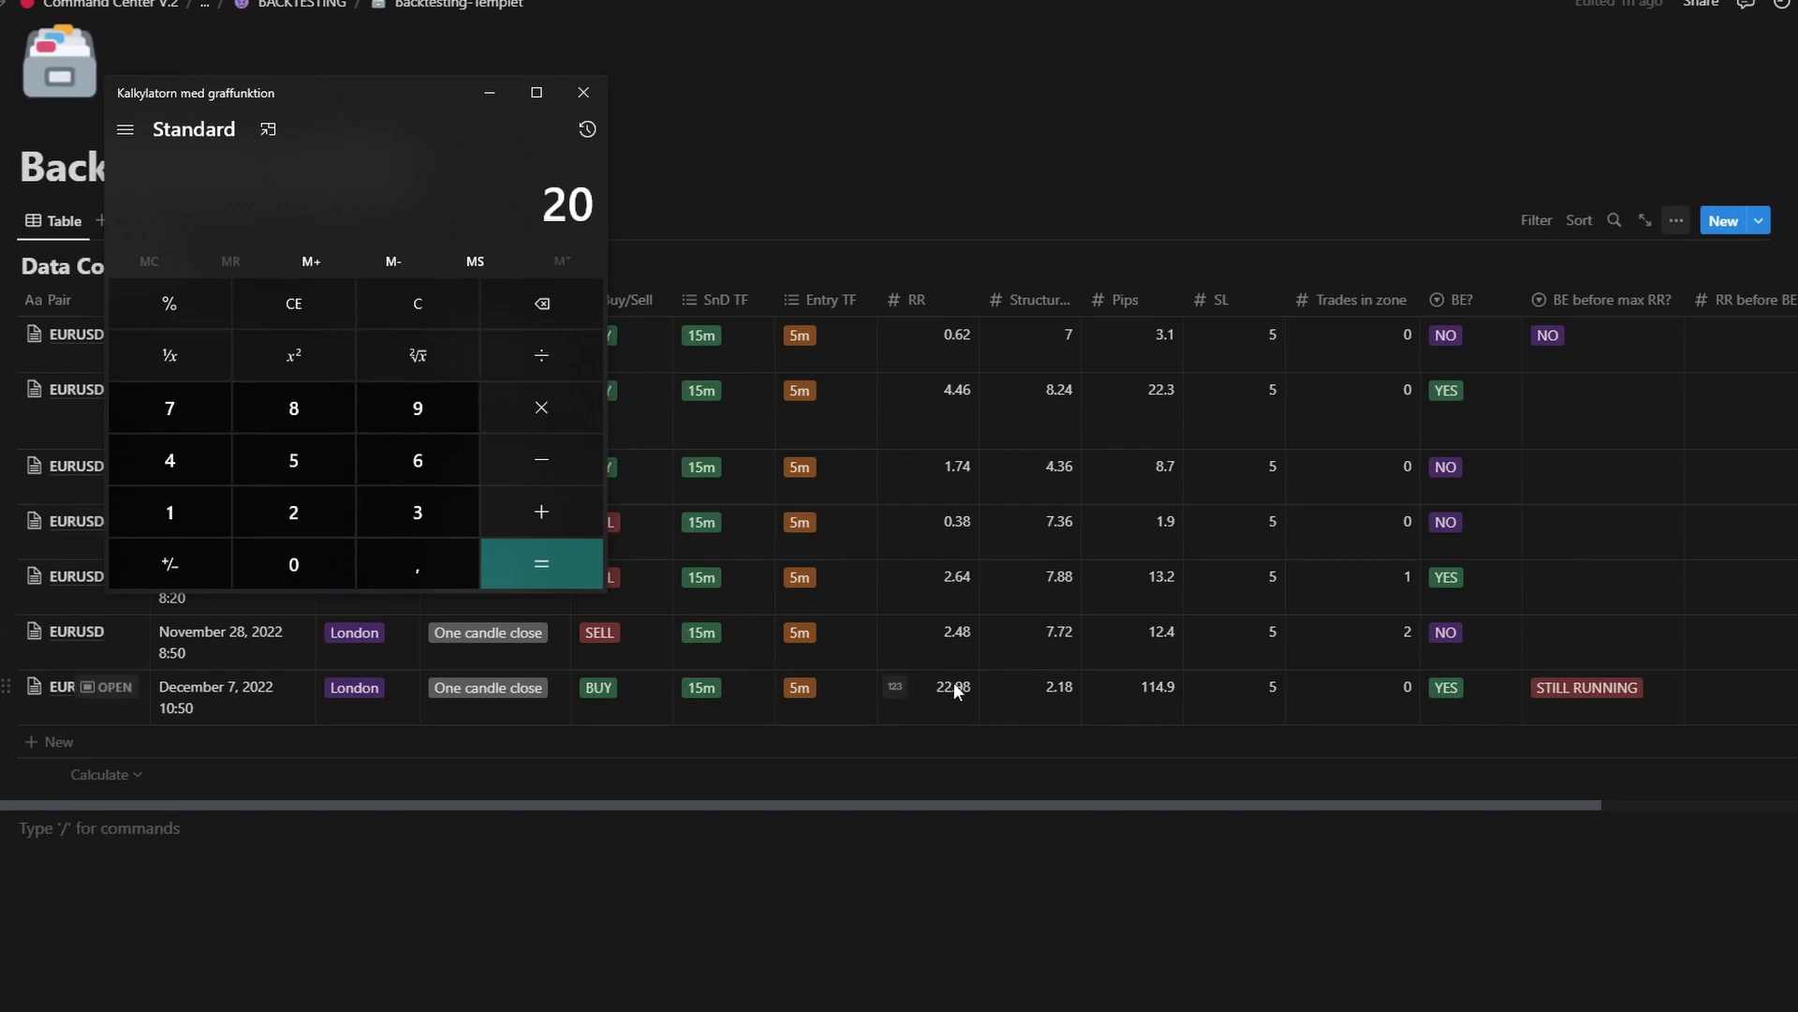
{"action": "left_click_drag", "start_coordinate": [550, 210], "coordinate": [573, 217]}
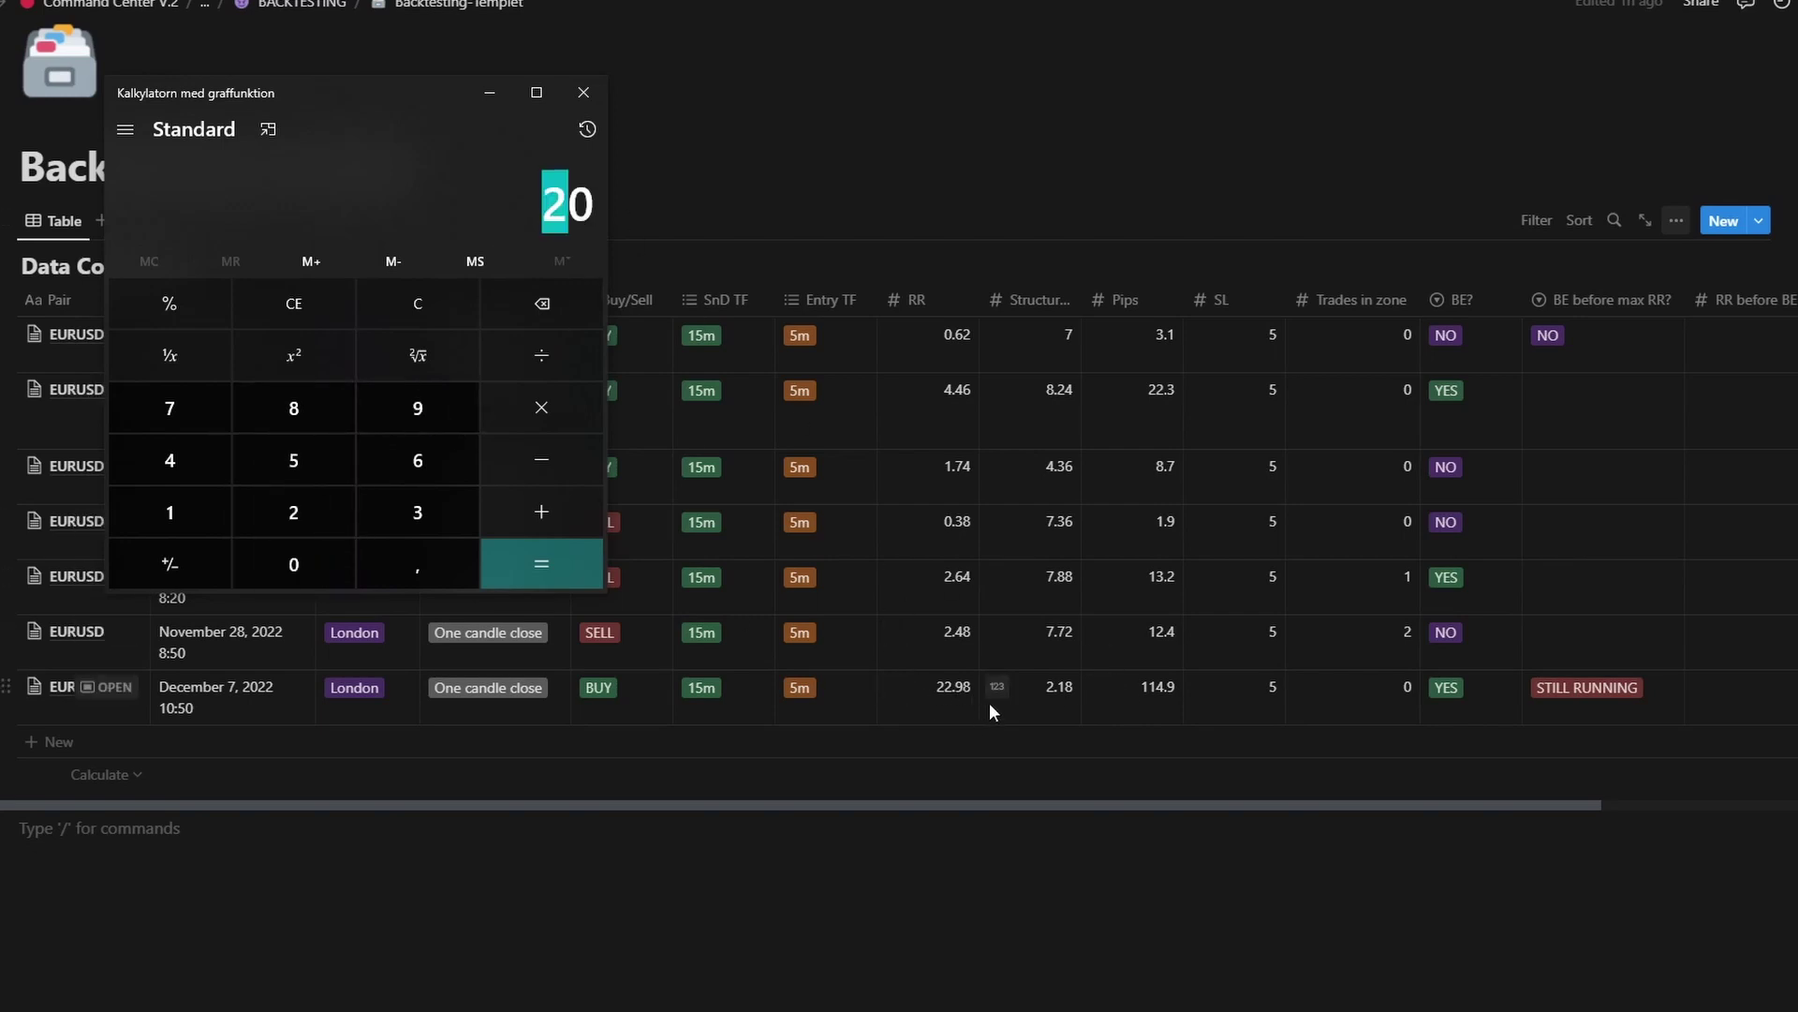
{"action": "left_click", "coordinate": [525, 457]}
{"action": "left_click", "coordinate": [206, 456]}
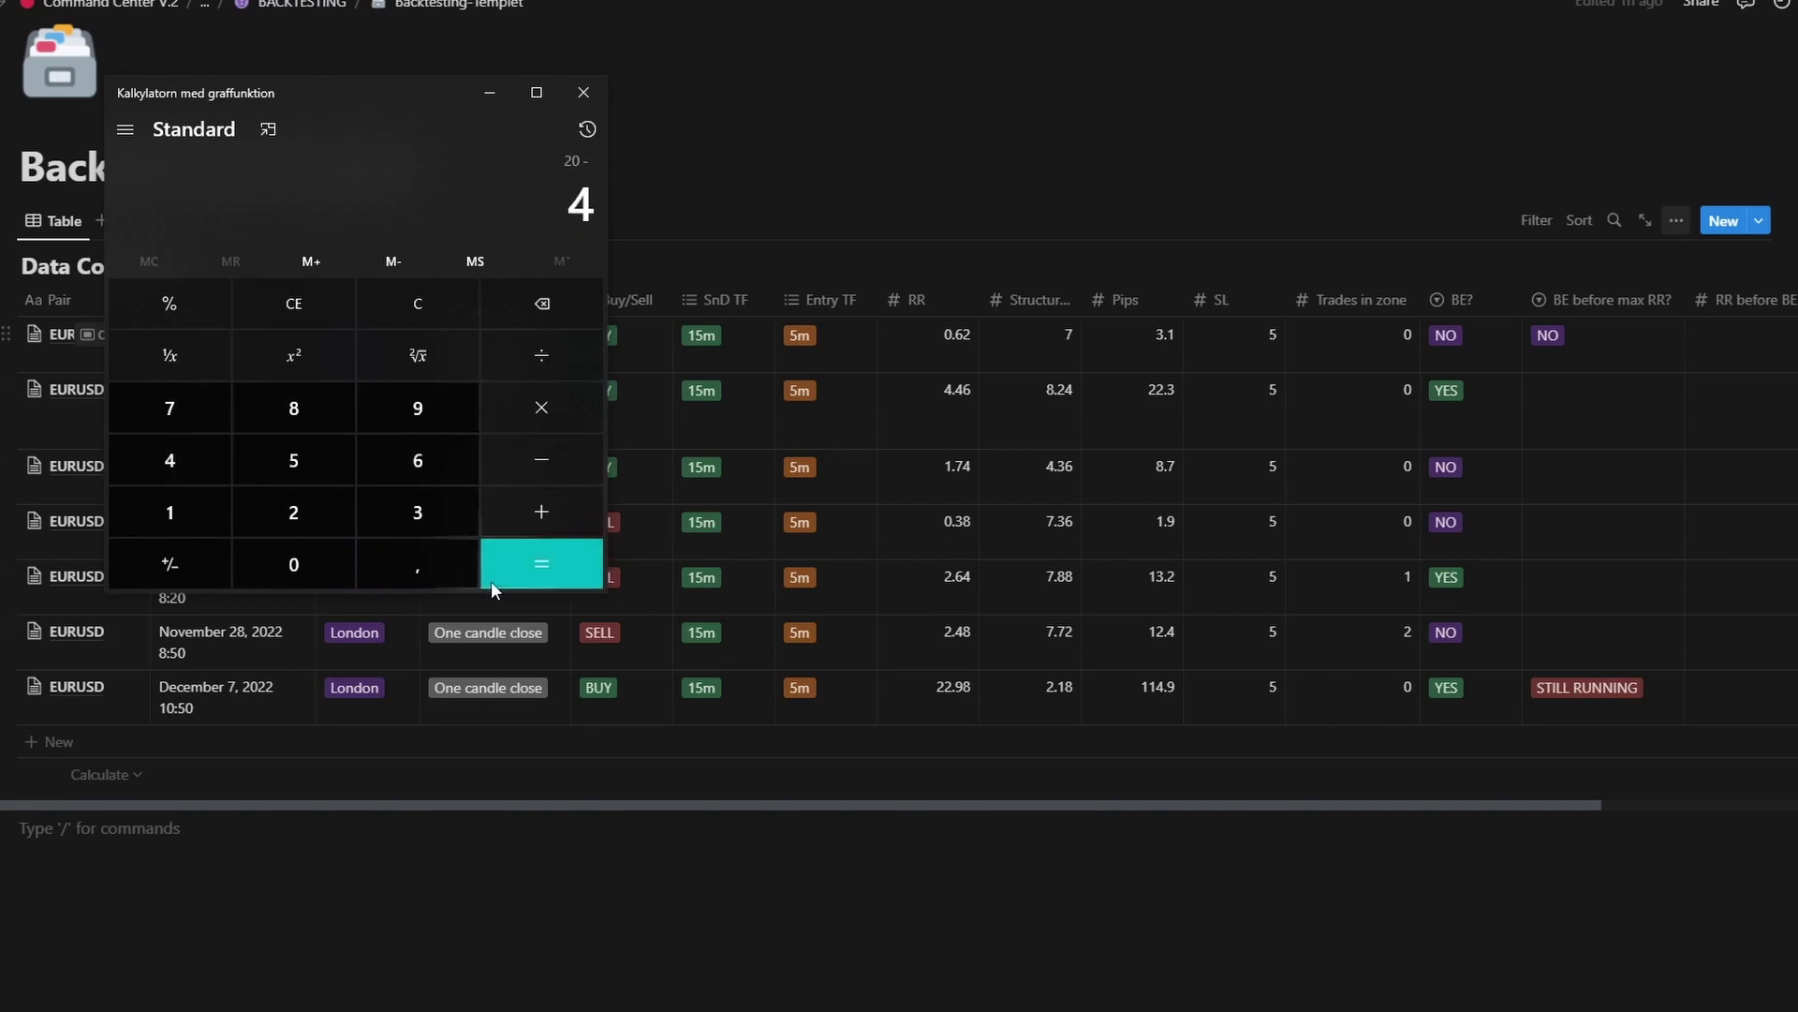
{"action": "left_click", "coordinate": [496, 577]}
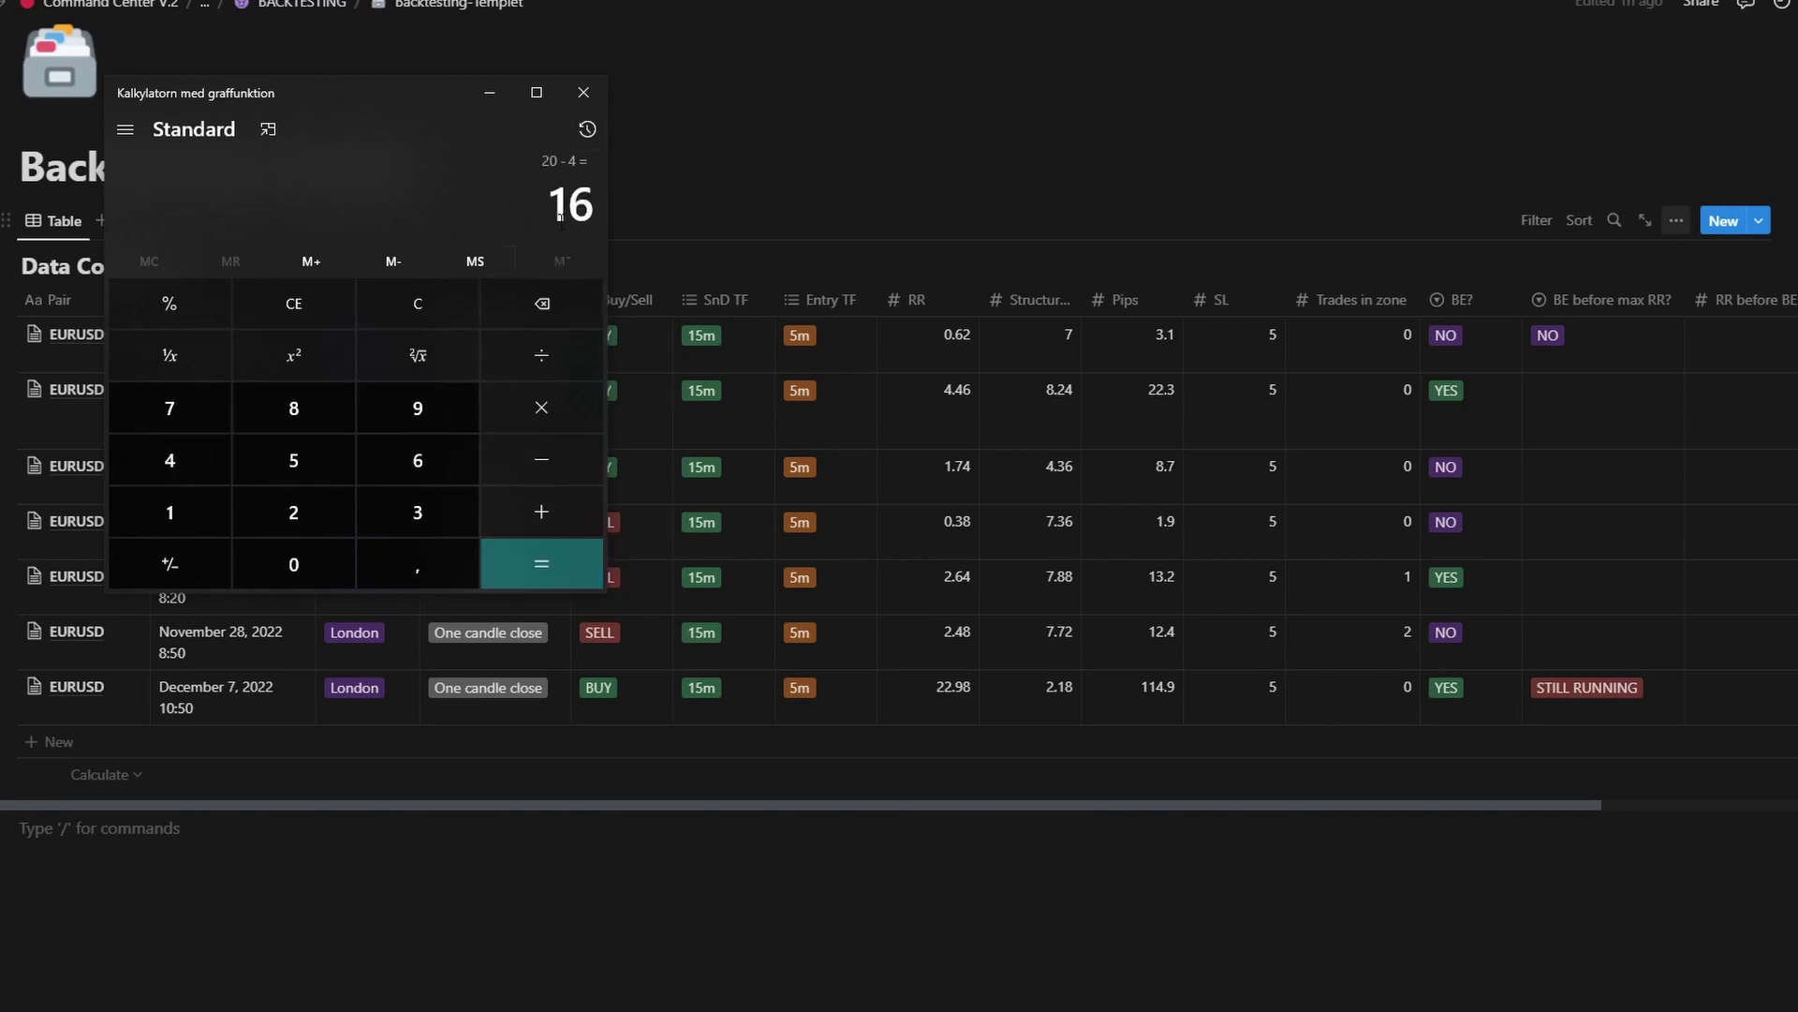
Step: Clear the calculator, multiply 4 by 0.8 and double the product
{"action": "left_click", "coordinate": [450, 307]}
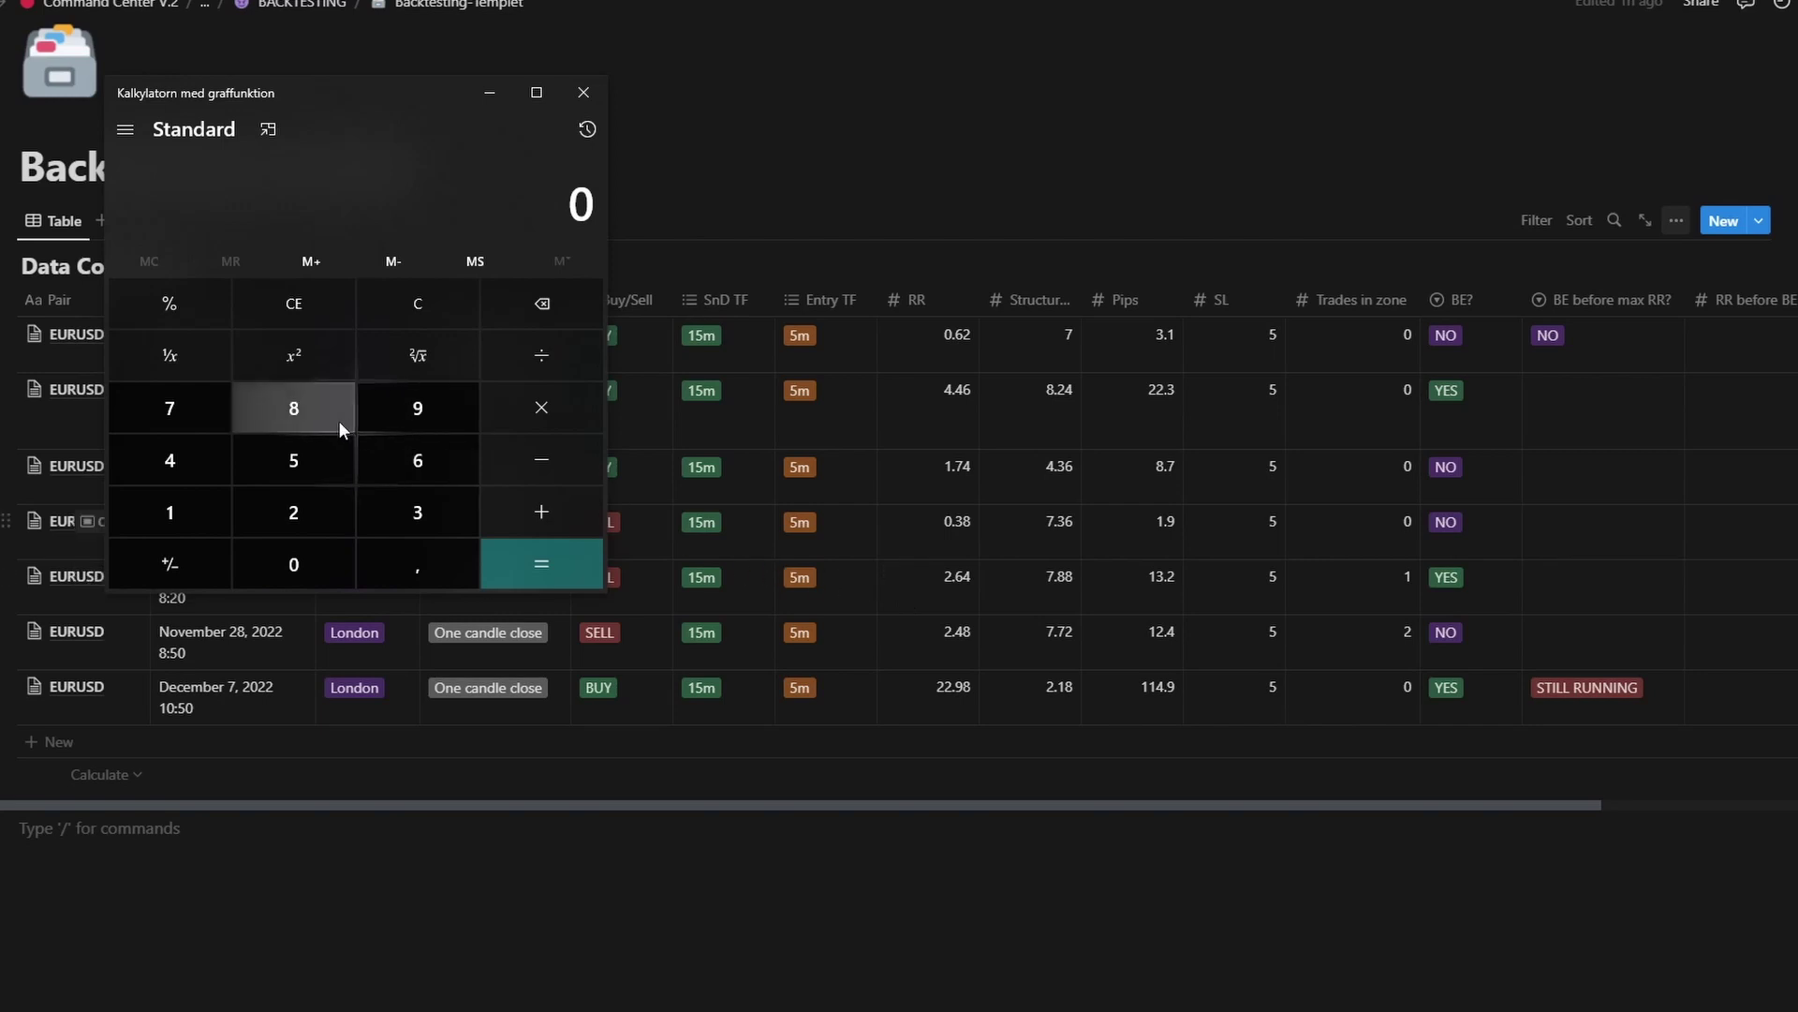
{"action": "left_click", "coordinate": [170, 464]}
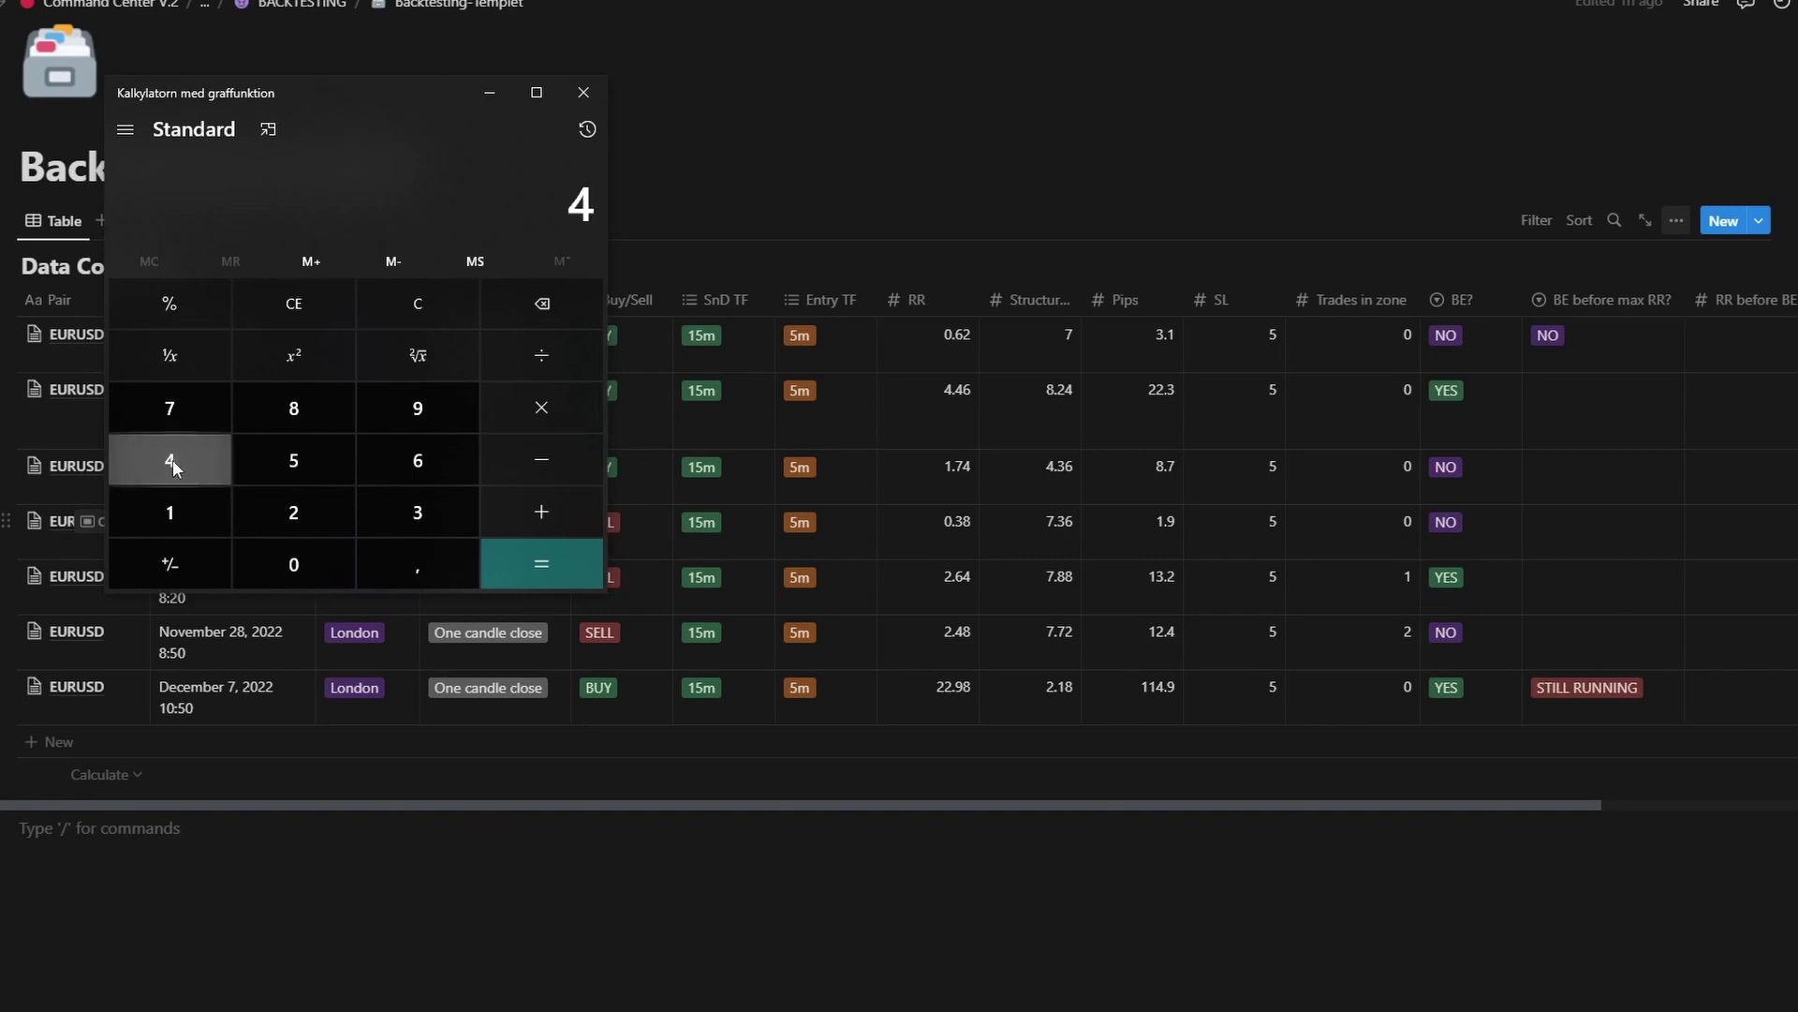
{"action": "left_click", "coordinate": [293, 564]}
{"action": "left_click", "coordinate": [418, 564]}
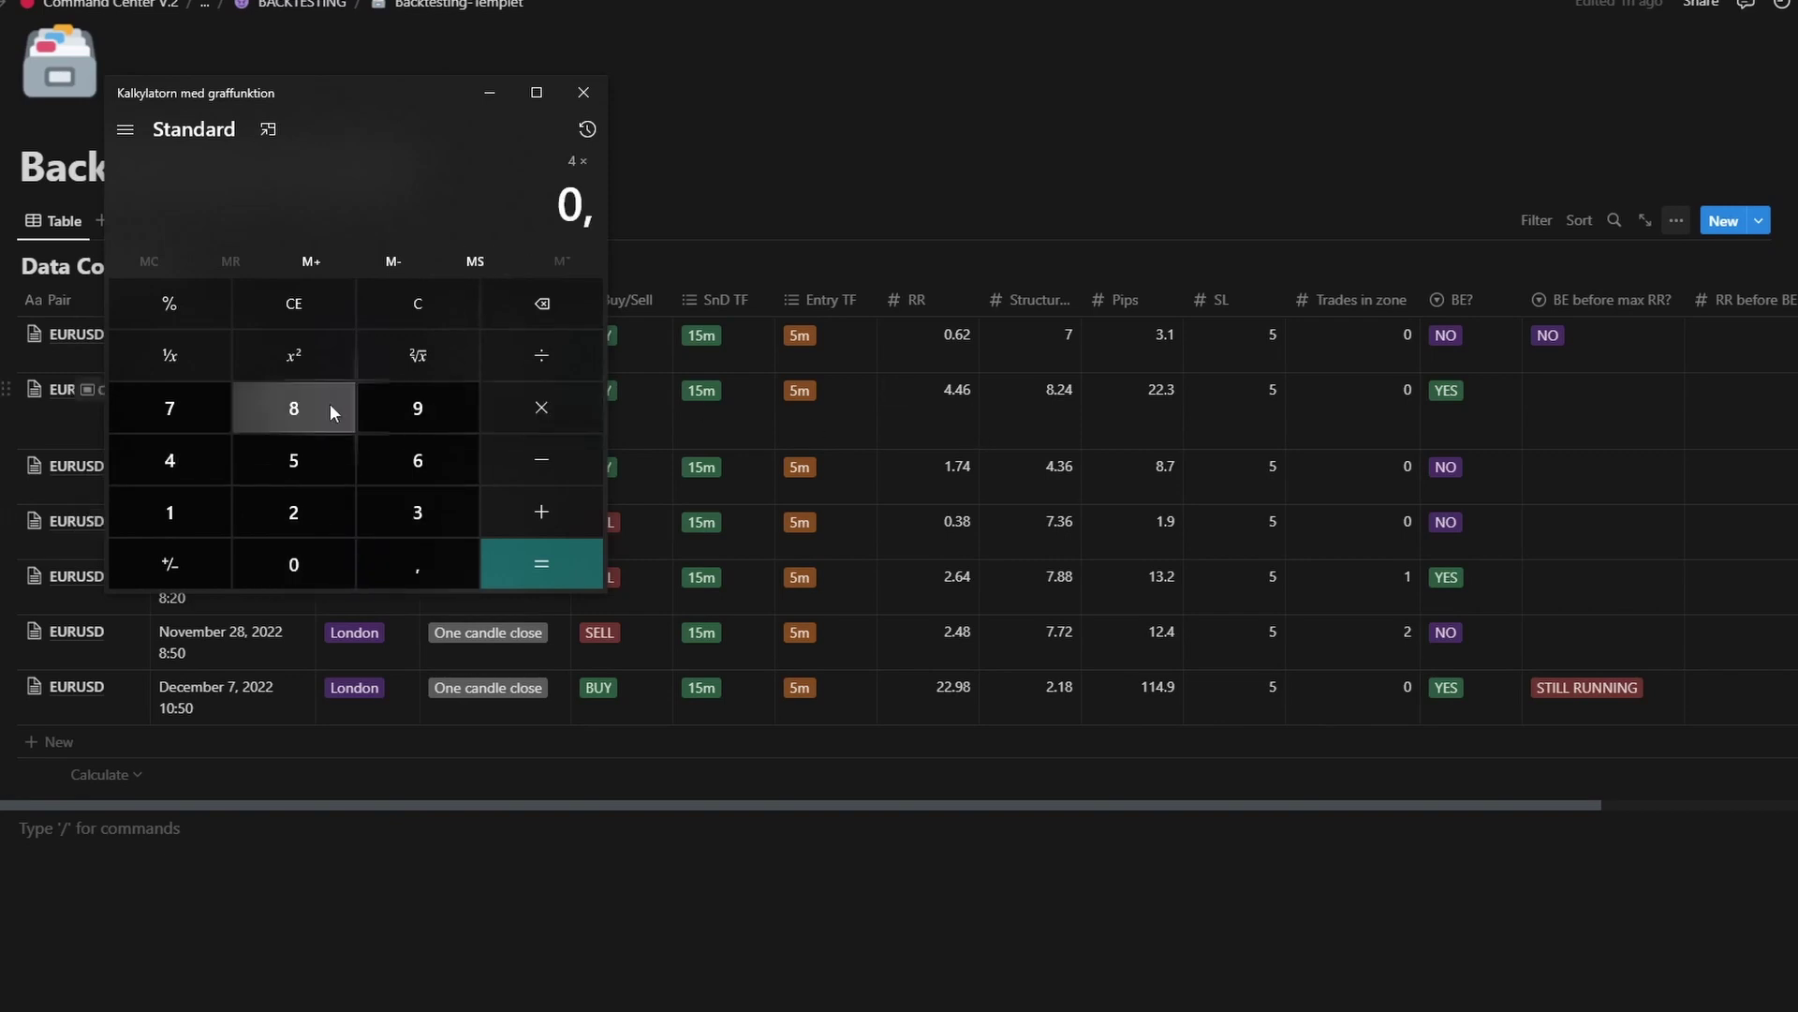
{"action": "left_click", "coordinate": [324, 406]}
{"action": "key", "text": "ctrl+c"}
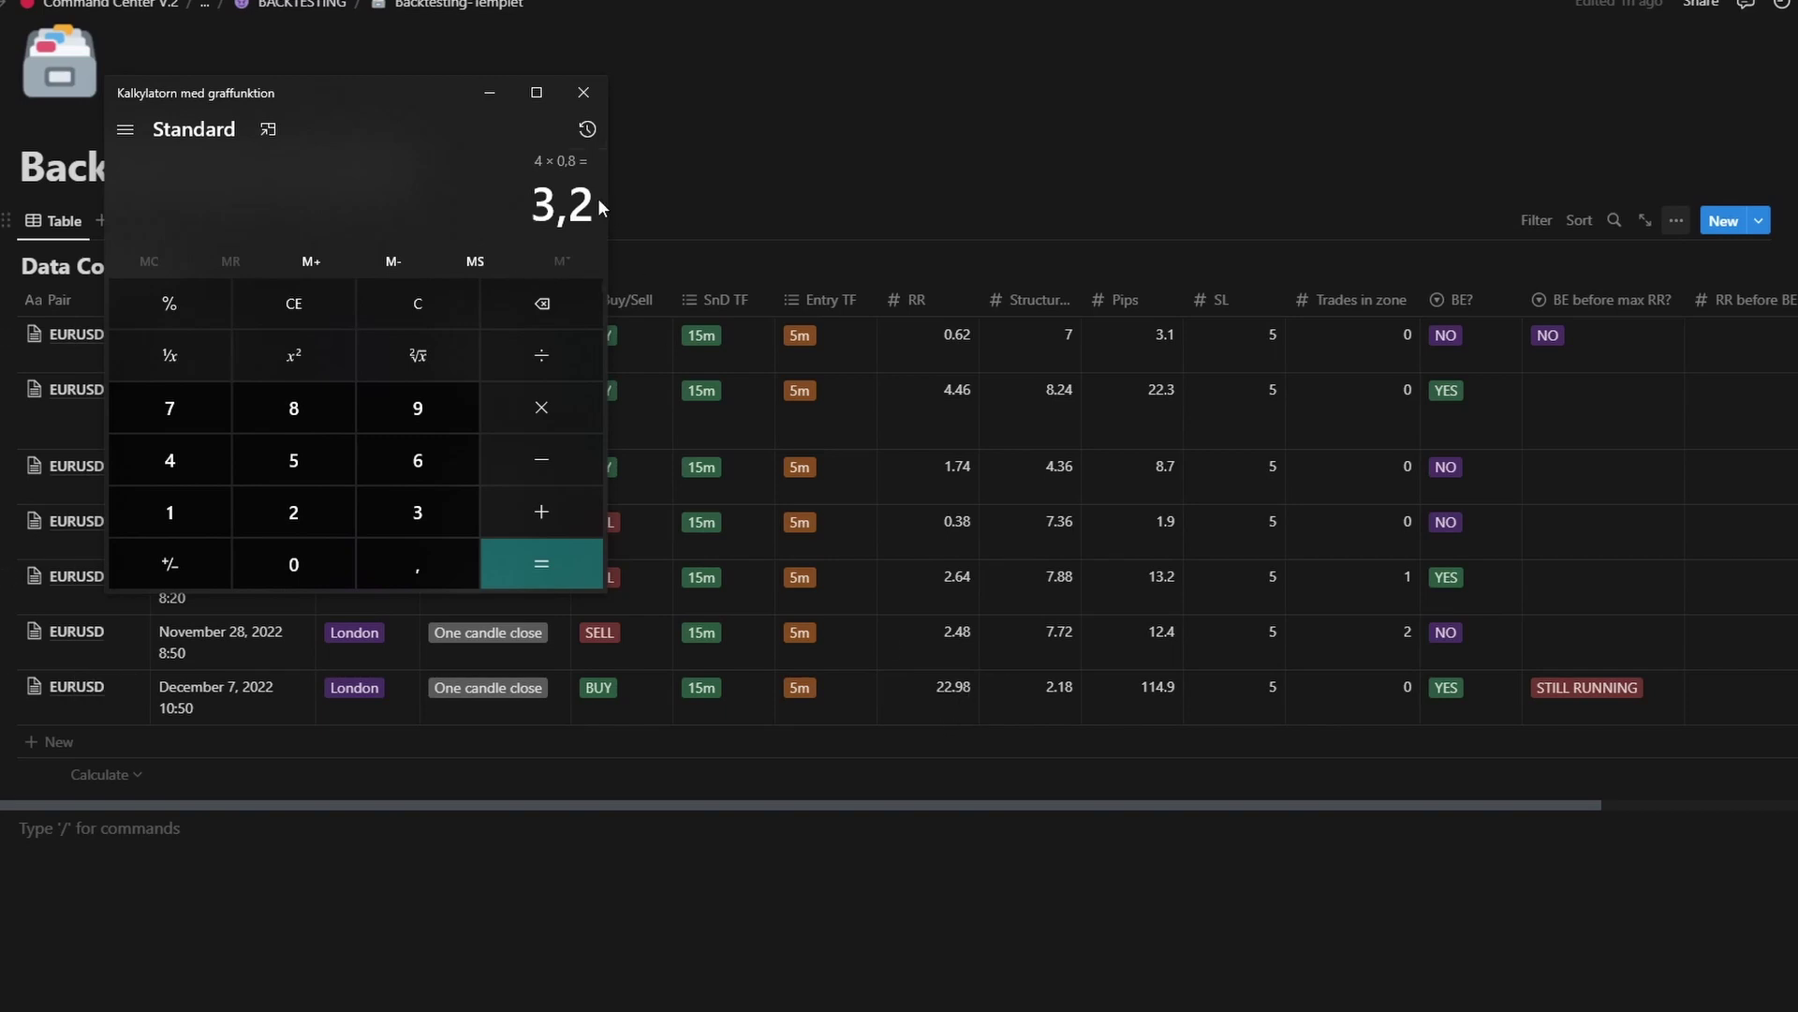
{"action": "left_click", "coordinate": [552, 412]}
{"action": "left_click", "coordinate": [293, 513]}
{"action": "left_click", "coordinate": [489, 558]}
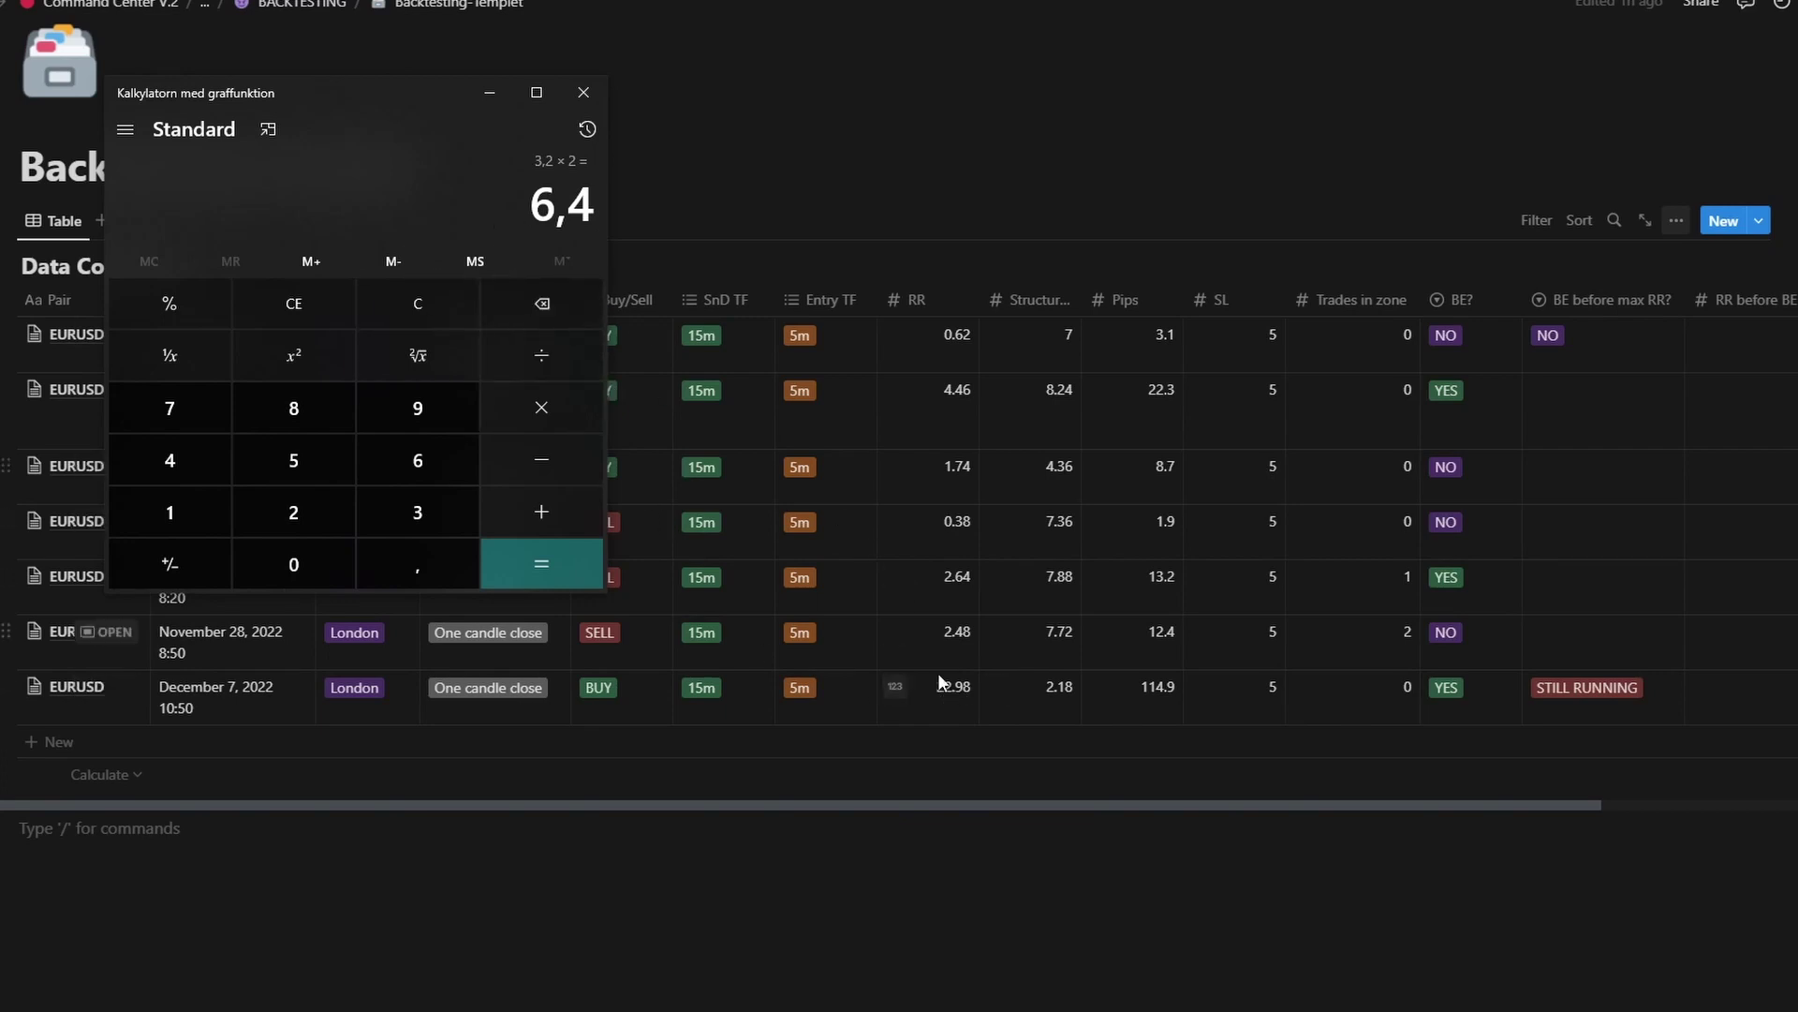
{"action": "left_click", "coordinate": [209, 510]}
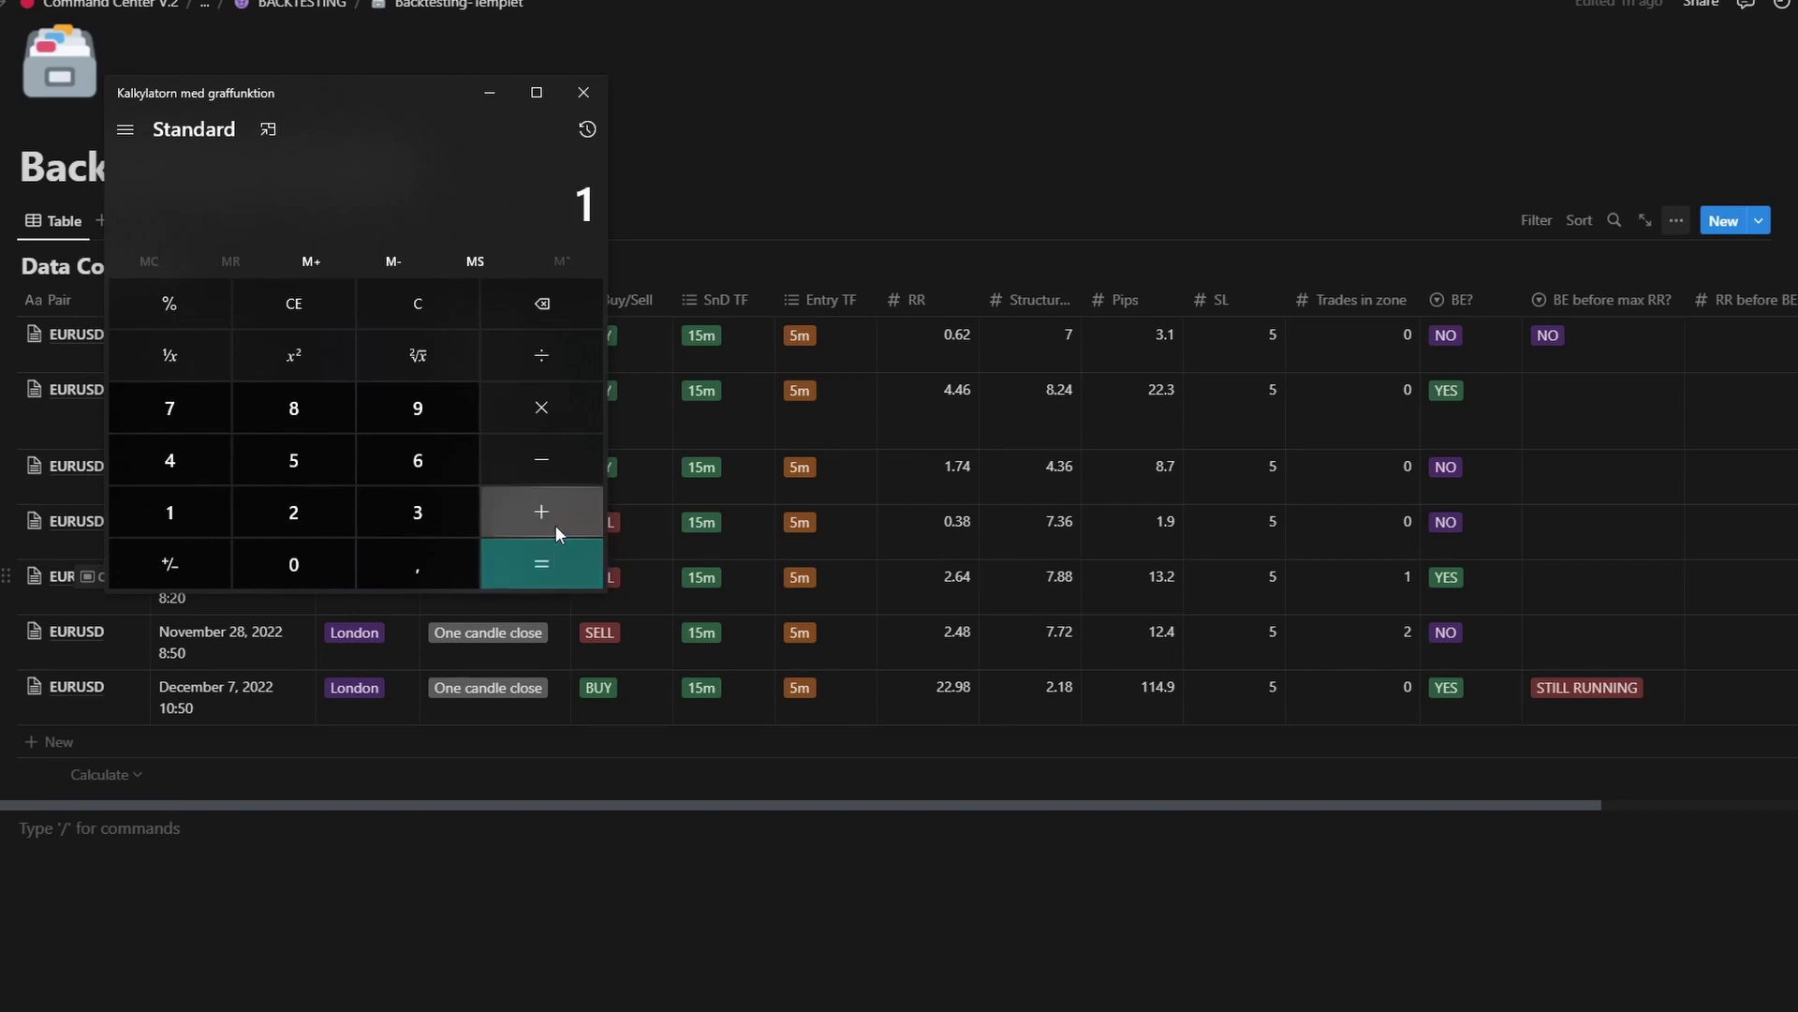
{"action": "left_click", "coordinate": [554, 513]}
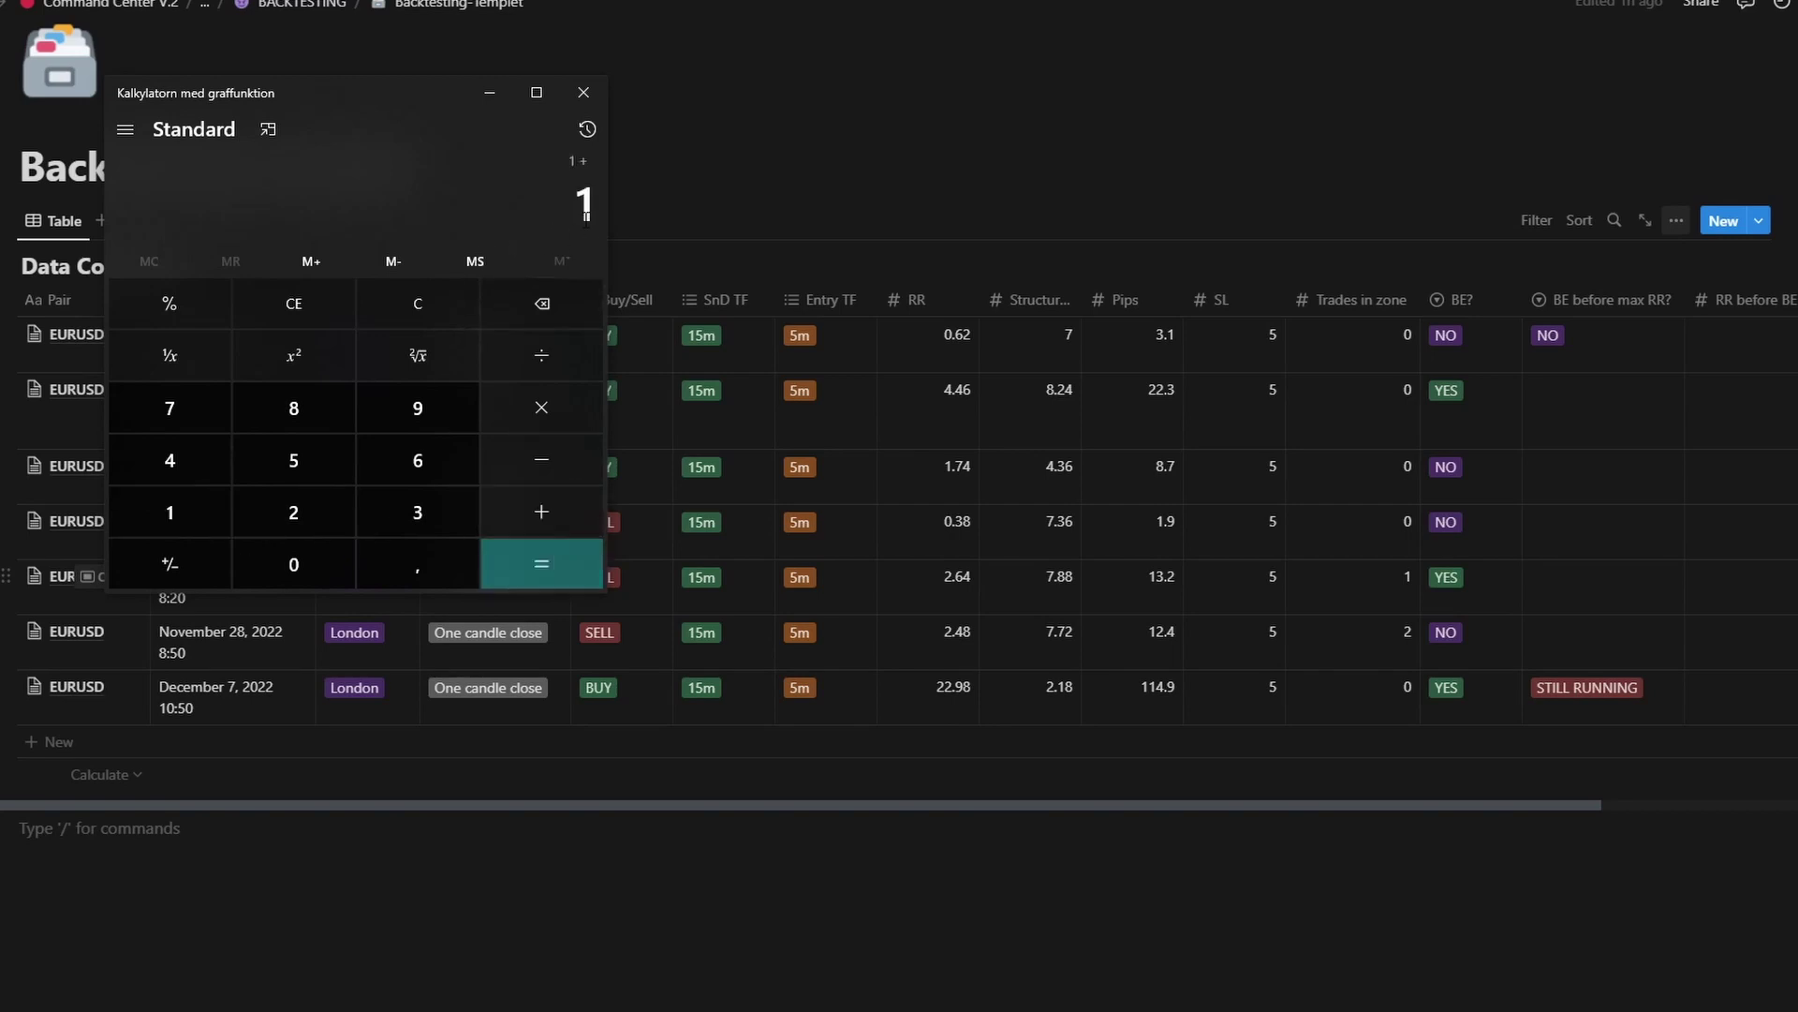
{"action": "left_click", "coordinate": [416, 306]}
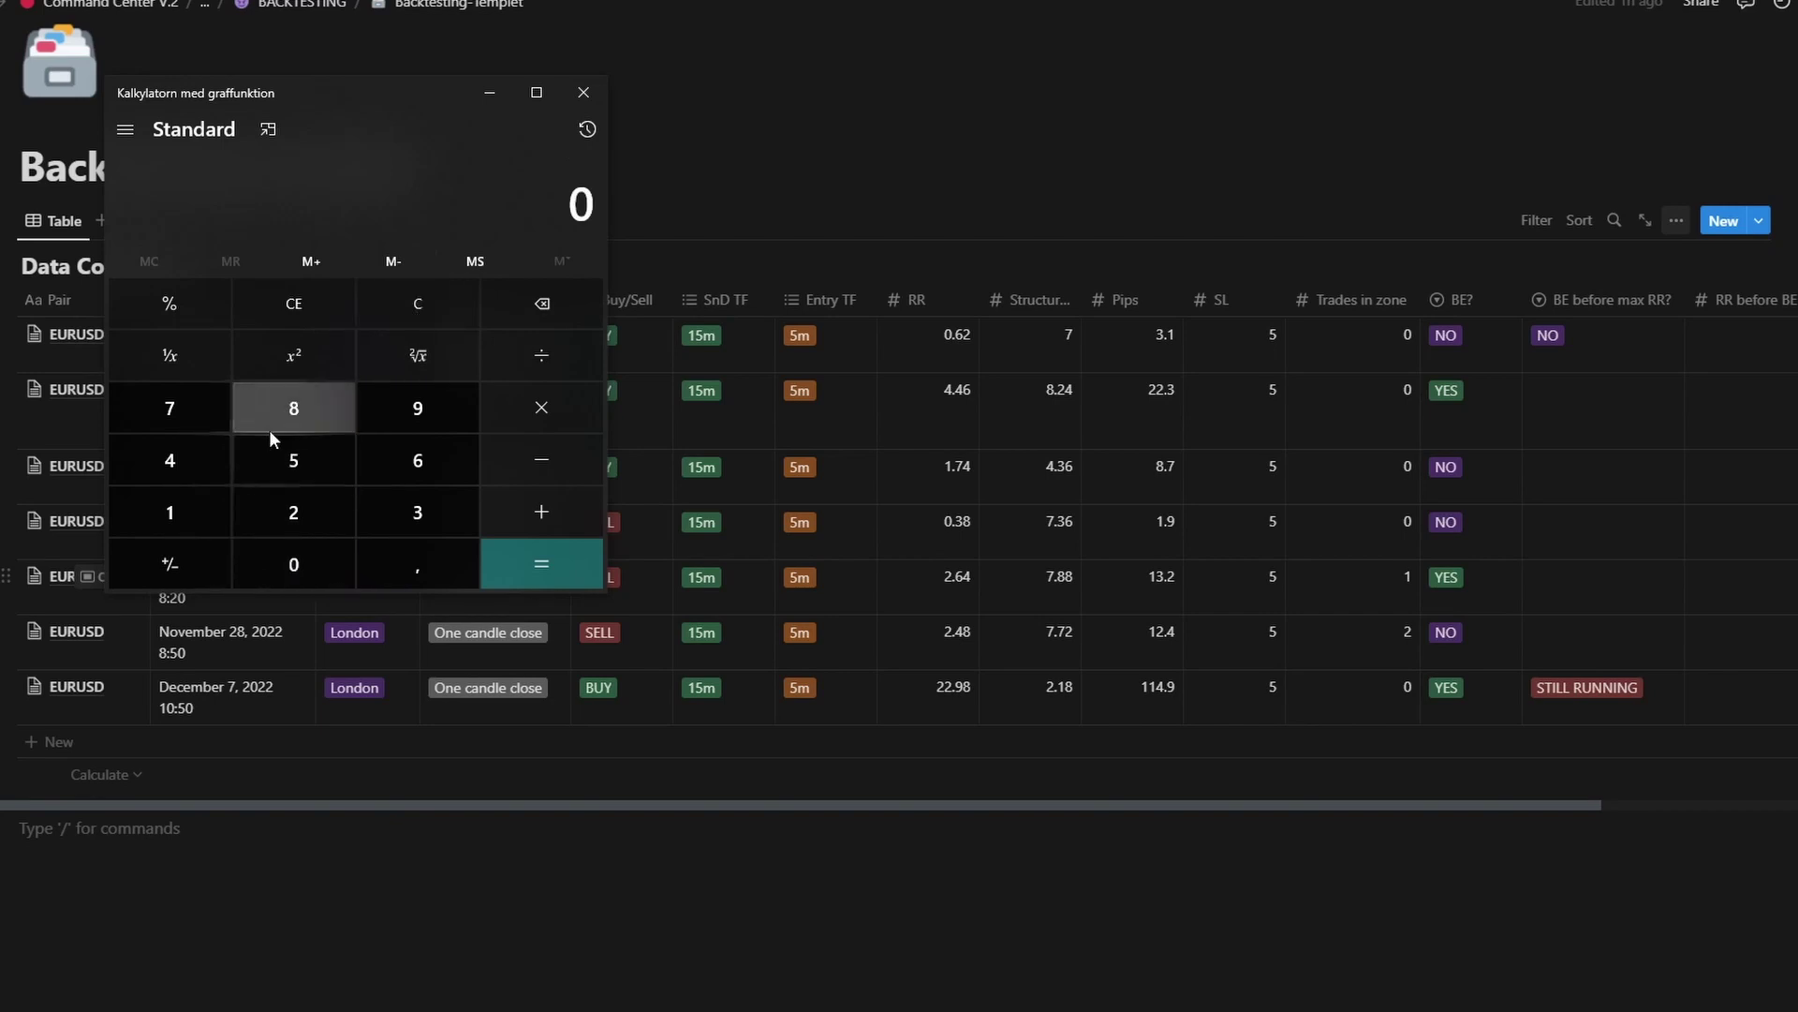
{"action": "left_click", "coordinate": [169, 457]}
{"action": "left_click", "coordinate": [540, 405]}
{"action": "left_click", "coordinate": [281, 512]}
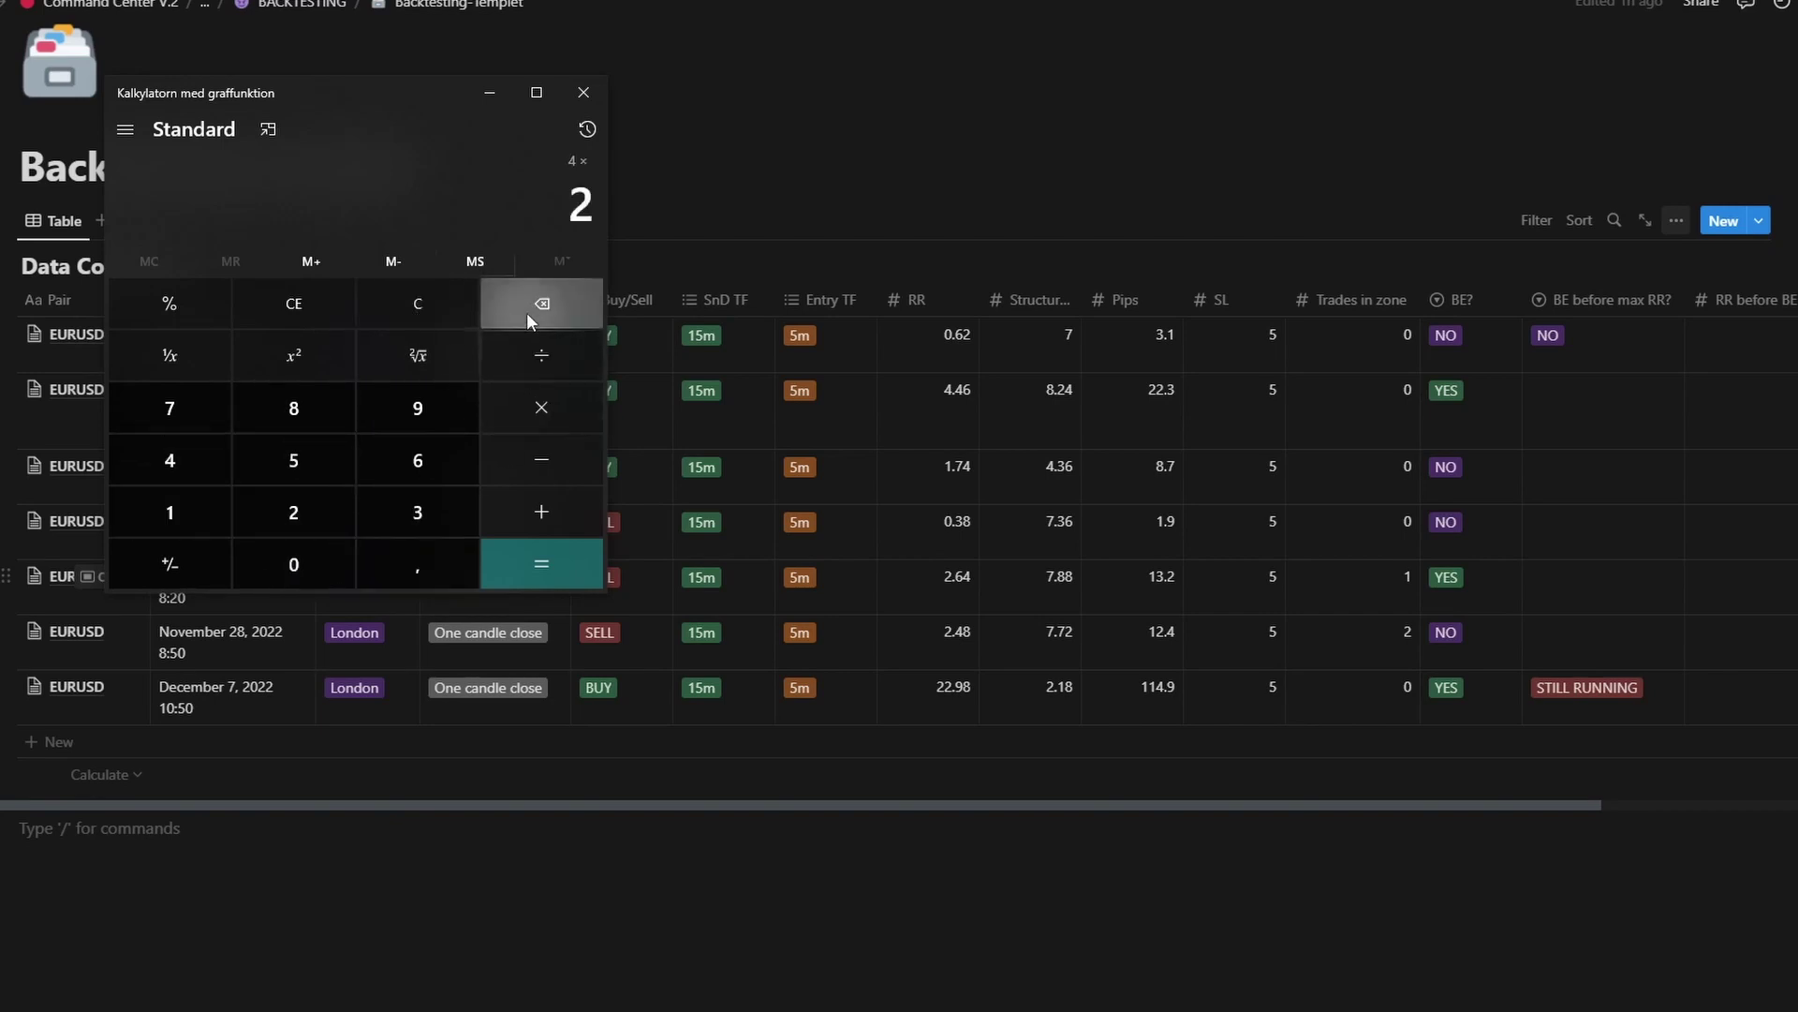
{"action": "left_click", "coordinate": [527, 312]}
{"action": "left_click", "coordinate": [197, 445]}
{"action": "left_click", "coordinate": [542, 405]}
{"action": "left_click", "coordinate": [397, 552]}
{"action": "left_click", "coordinate": [291, 408]}
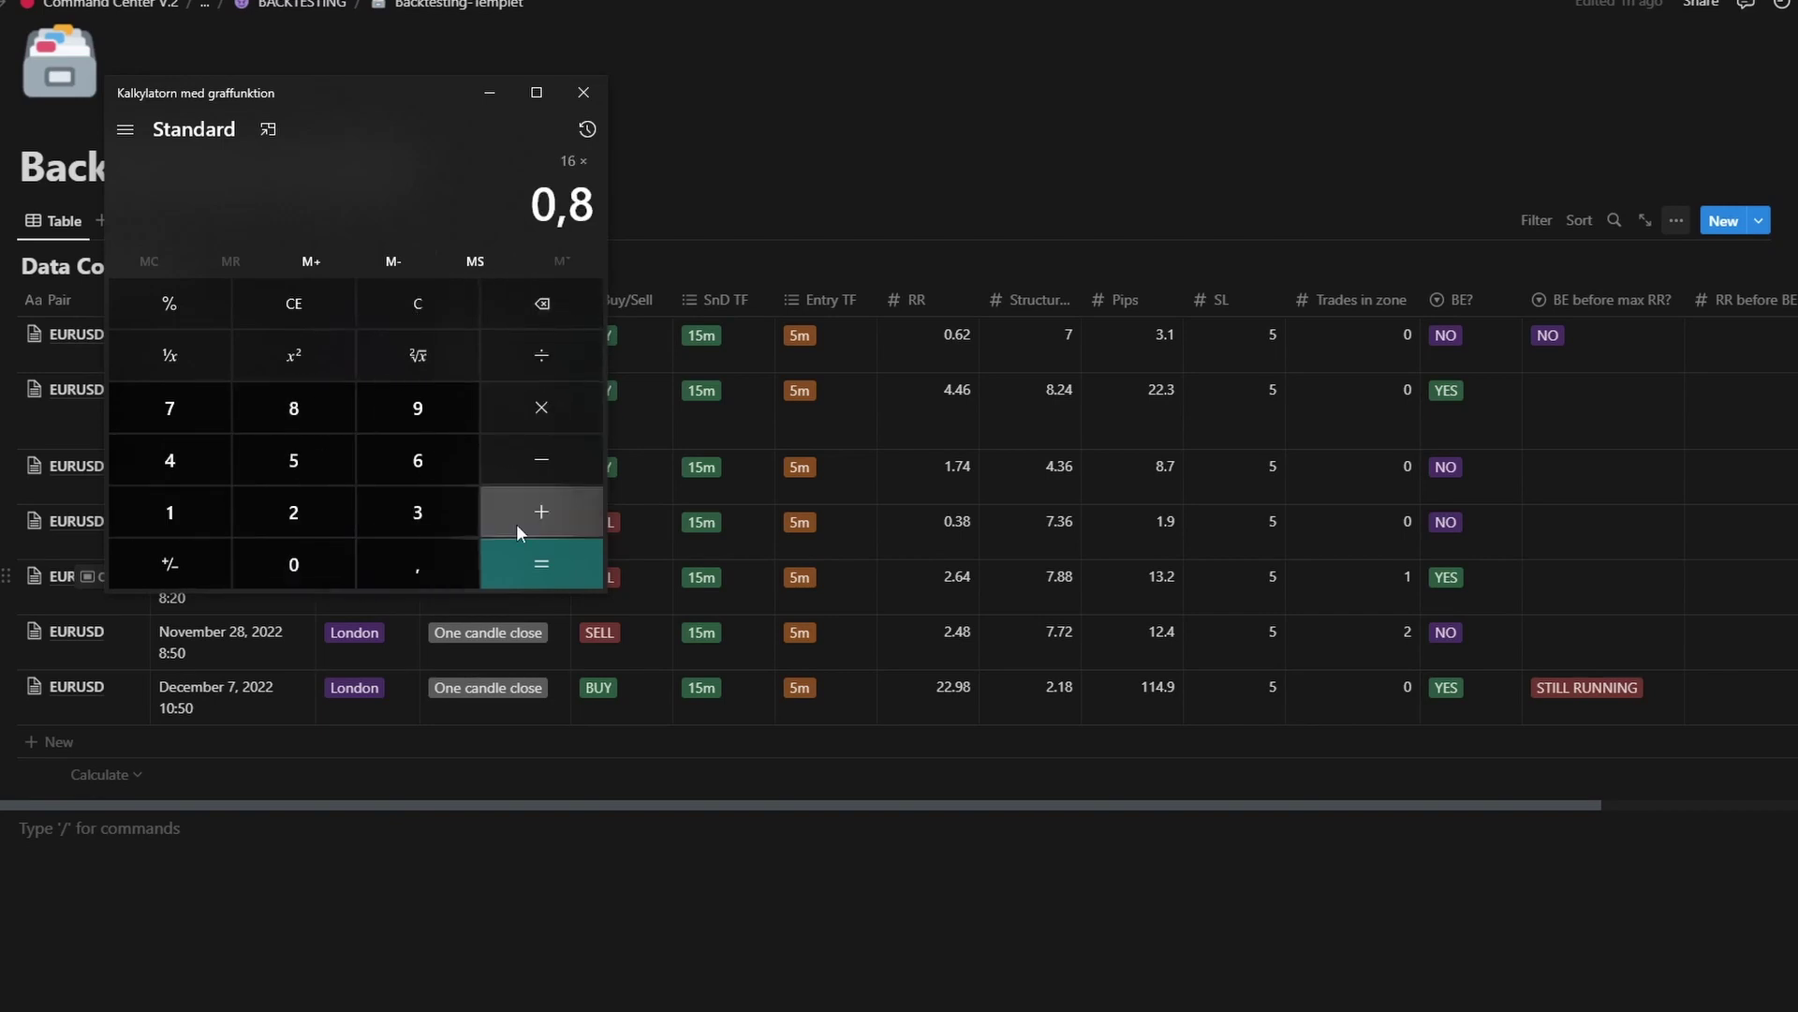
{"action": "left_click", "coordinate": [523, 554]}
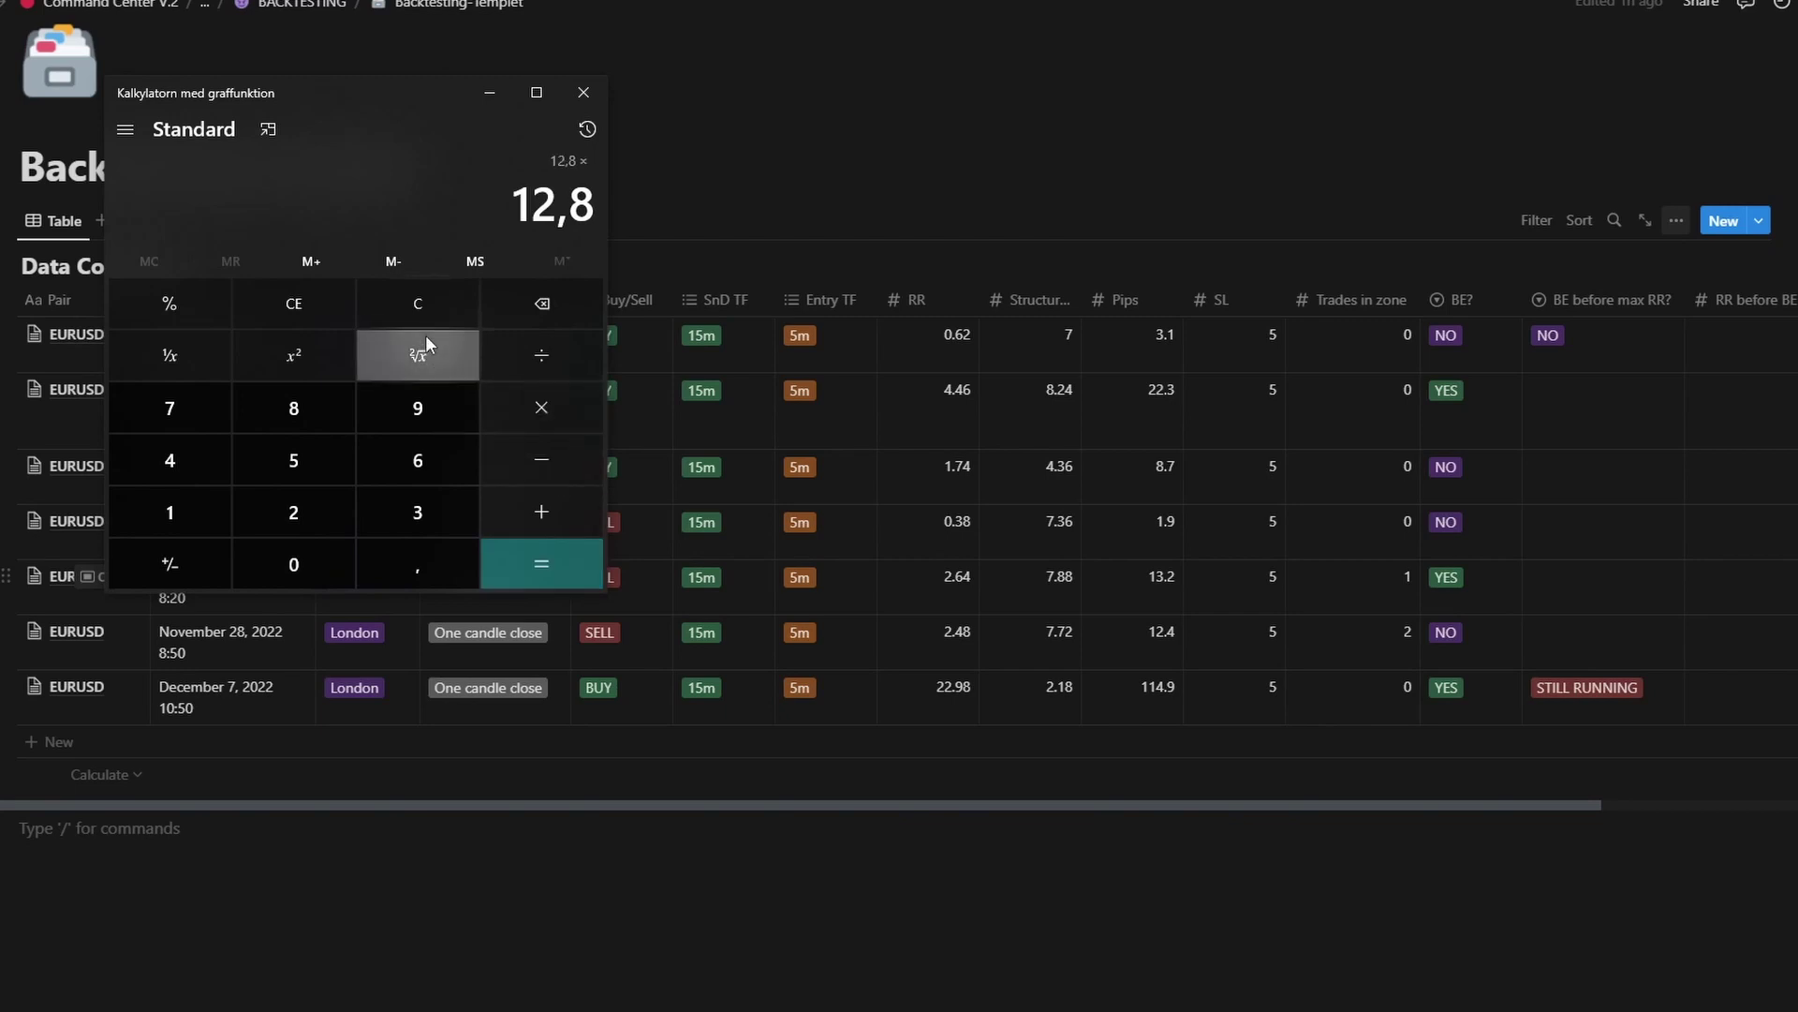
{"action": "left_click", "coordinate": [423, 305]}
Step: Recalculate 4 × 0.8 × 2 on the cleared calculator
{"action": "left_click", "coordinate": [154, 469]}
{"action": "left_click", "coordinate": [541, 407]}
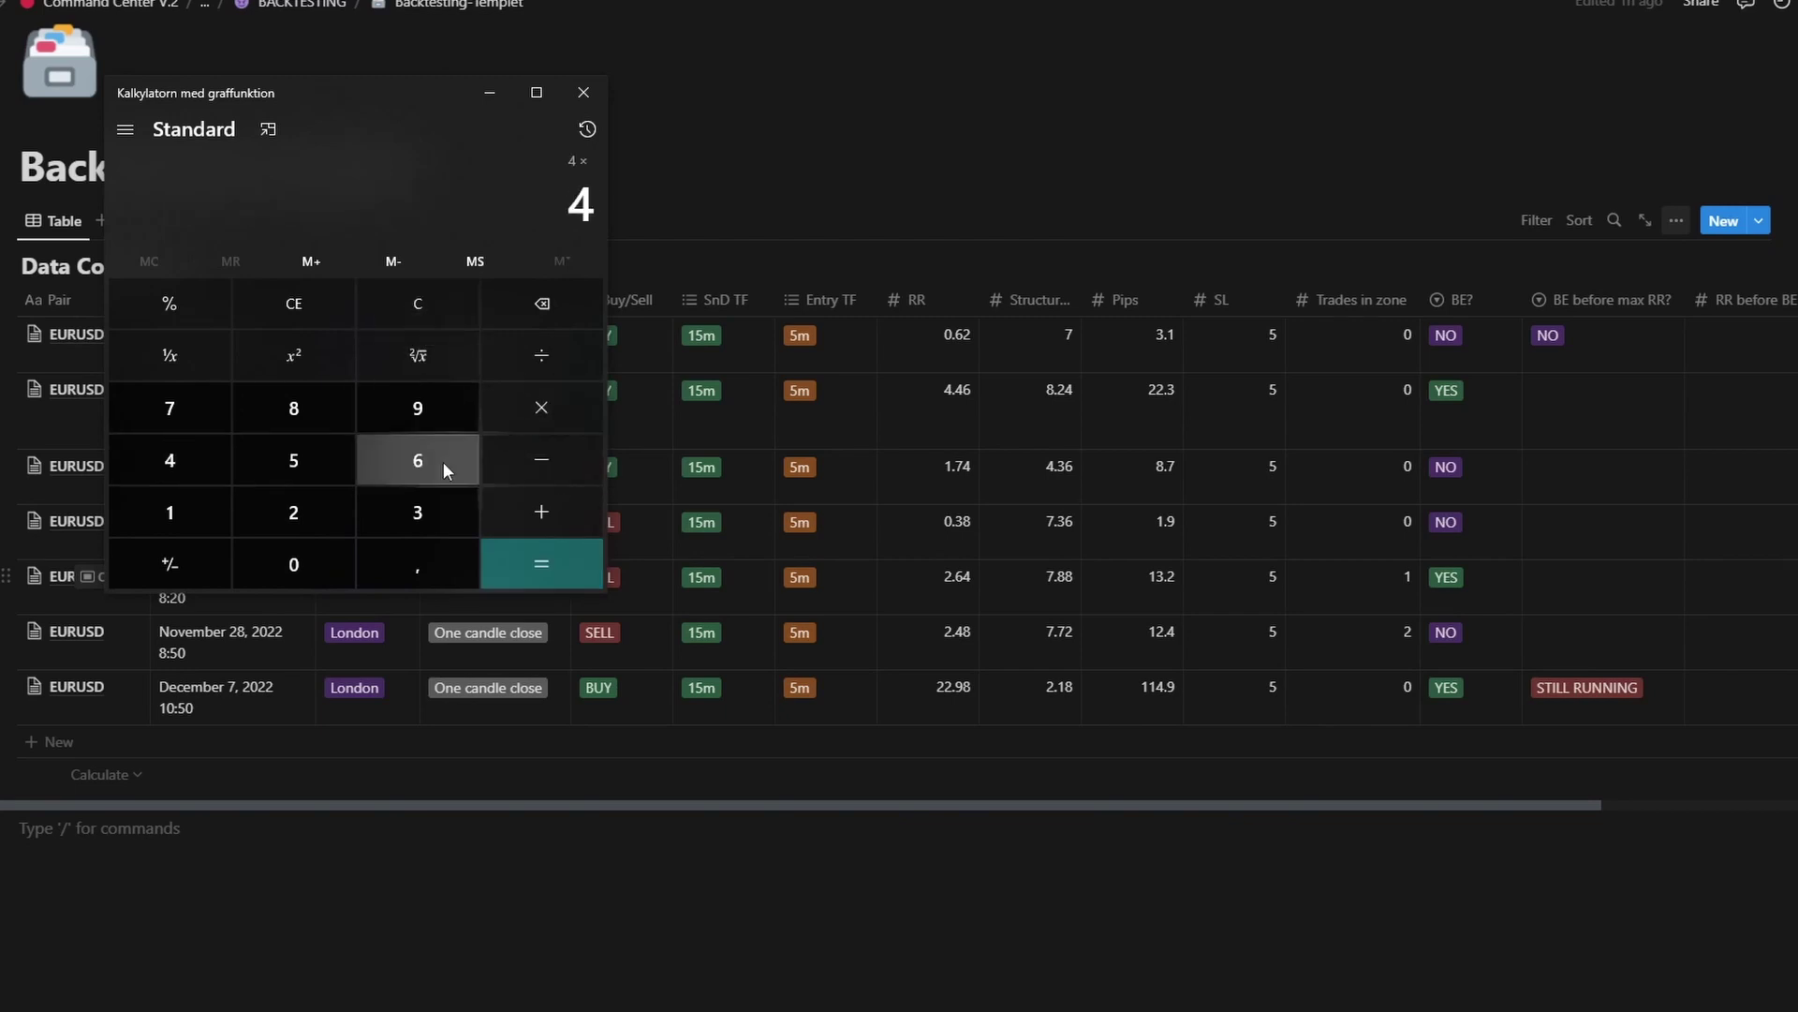
{"action": "left_click", "coordinate": [414, 560]}
{"action": "key", "text": "8"}
{"action": "left_click", "coordinate": [542, 408]}
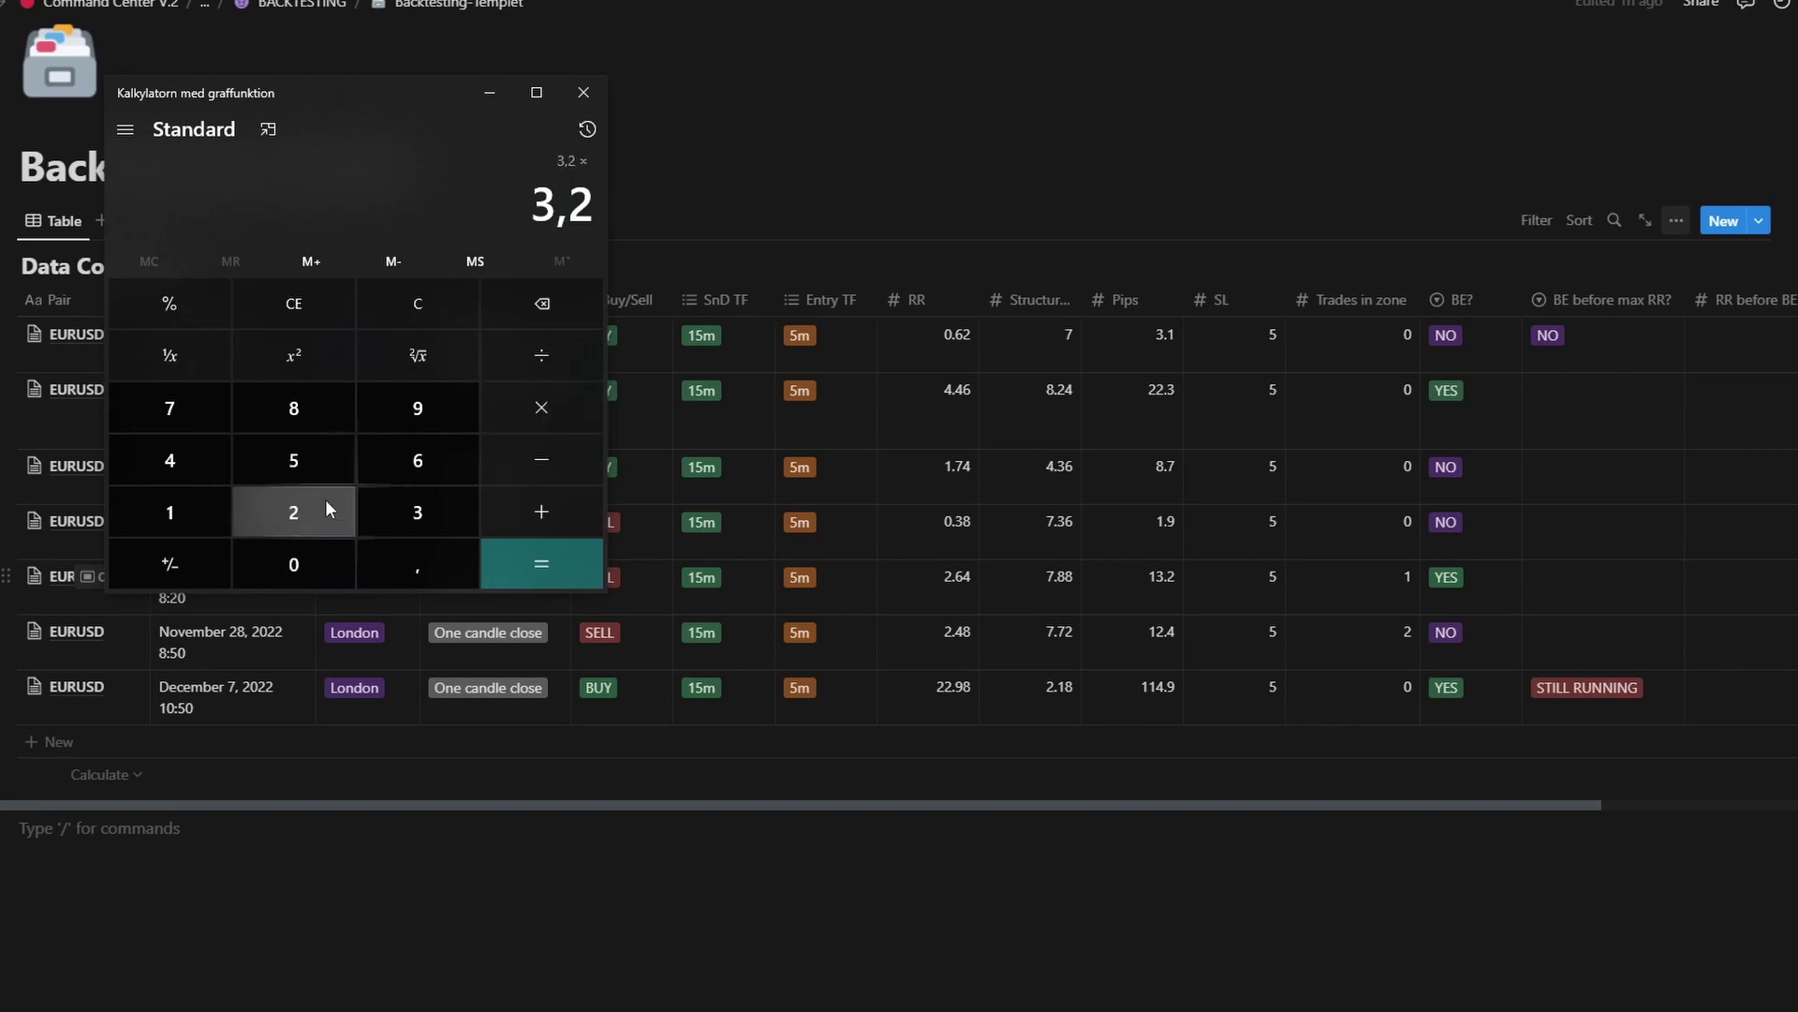
{"action": "left_click", "coordinate": [293, 512]}
{"action": "left_click", "coordinate": [541, 563]}
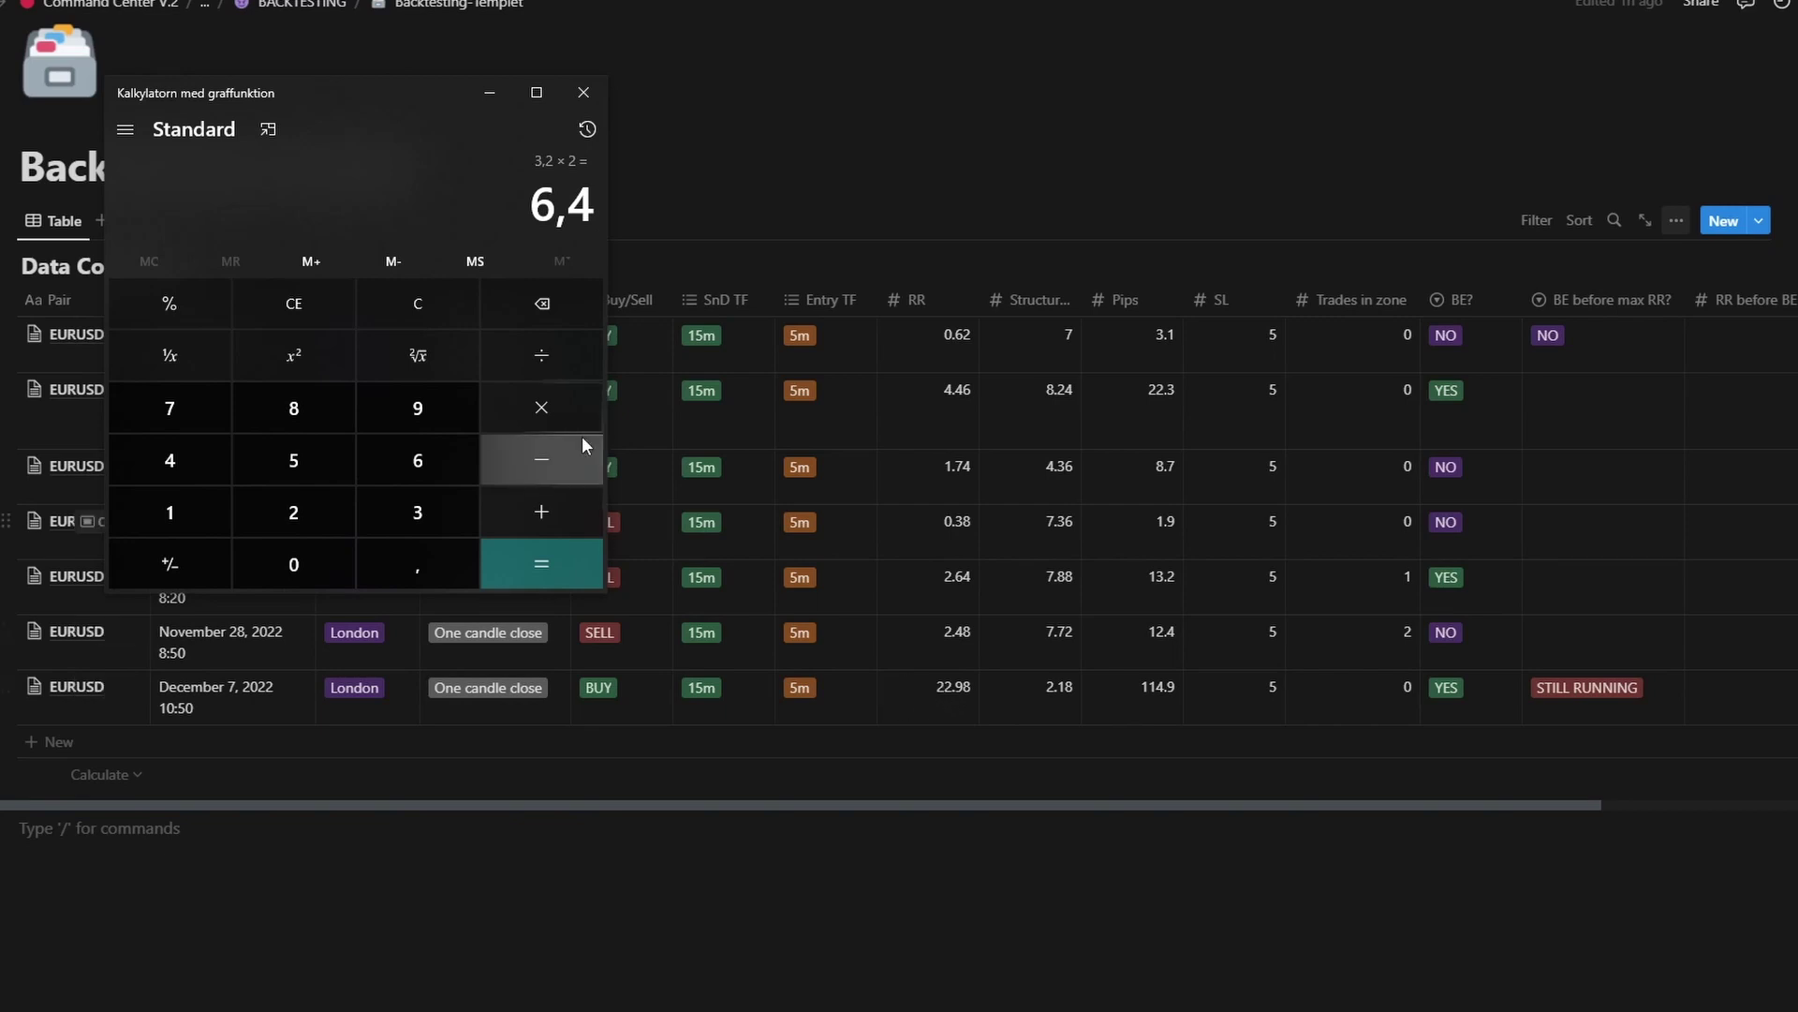
Step: Add 1 twice to the calculator's current result and subtract 4 from the sum
{"action": "left_click", "coordinate": [546, 513]}
{"action": "left_click", "coordinate": [178, 510]}
{"action": "left_click", "coordinate": [502, 514]}
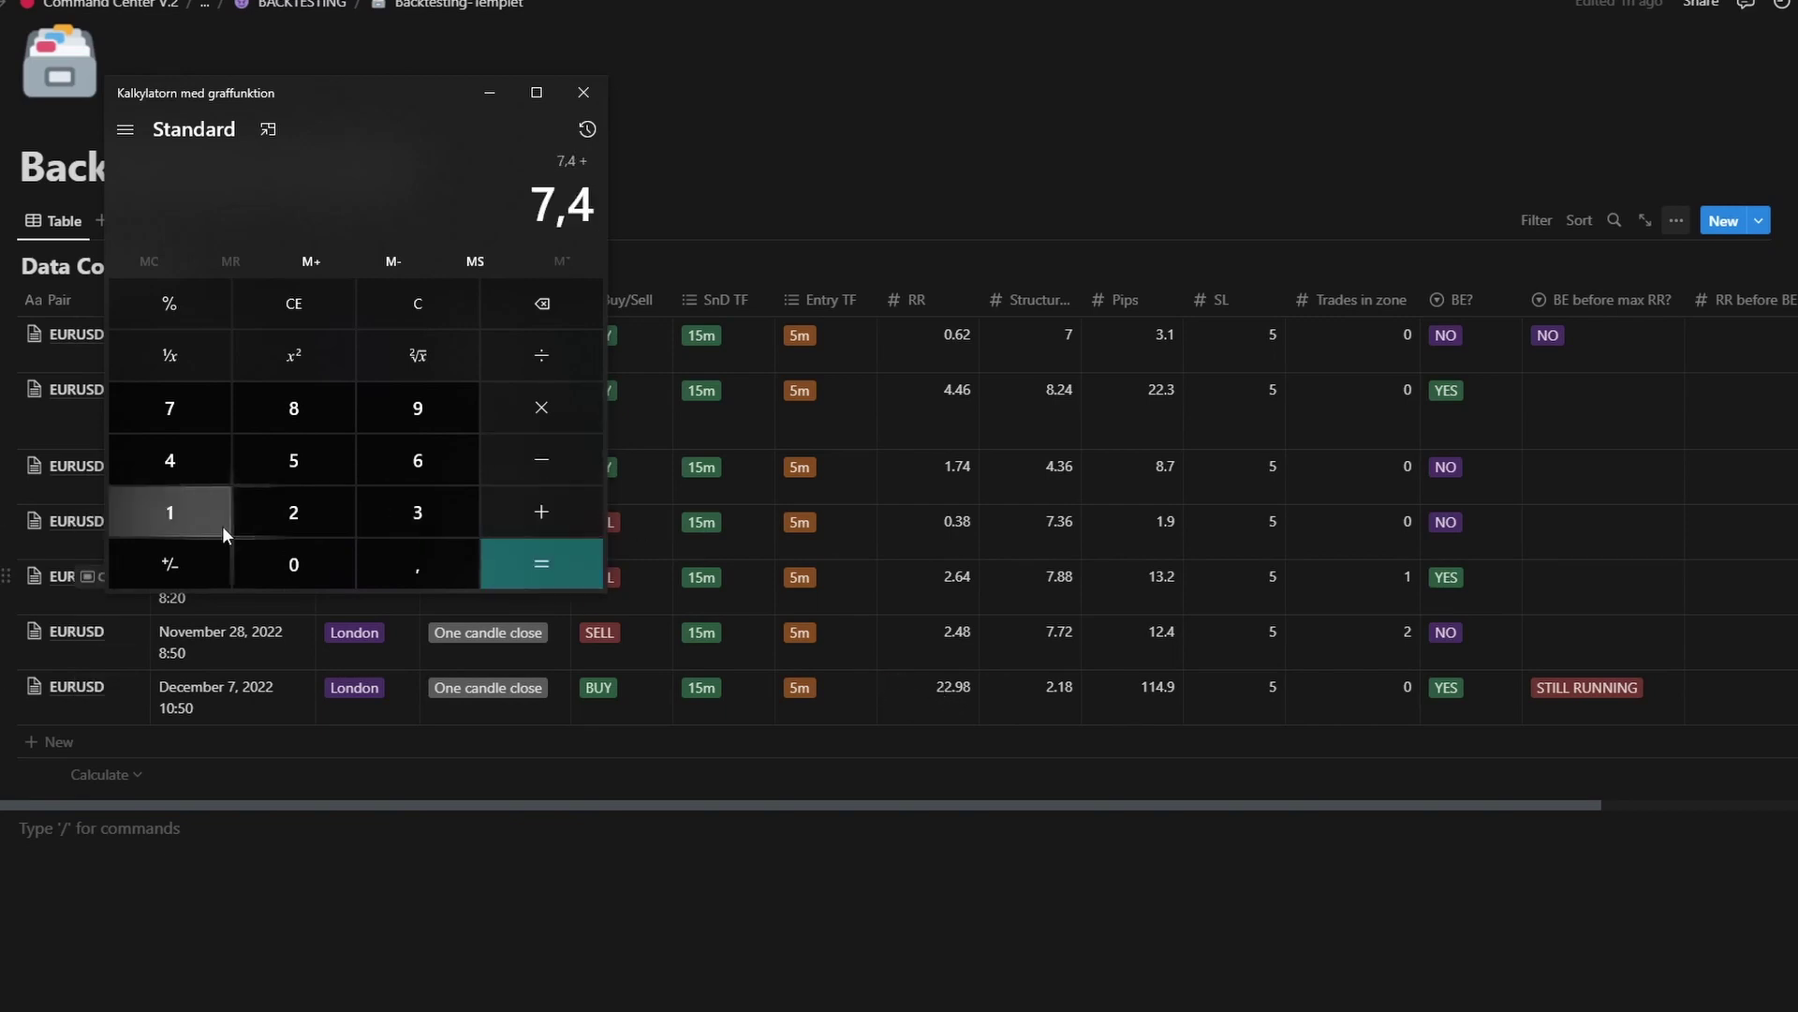
{"action": "left_click", "coordinate": [223, 526]}
{"action": "left_click", "coordinate": [544, 562]}
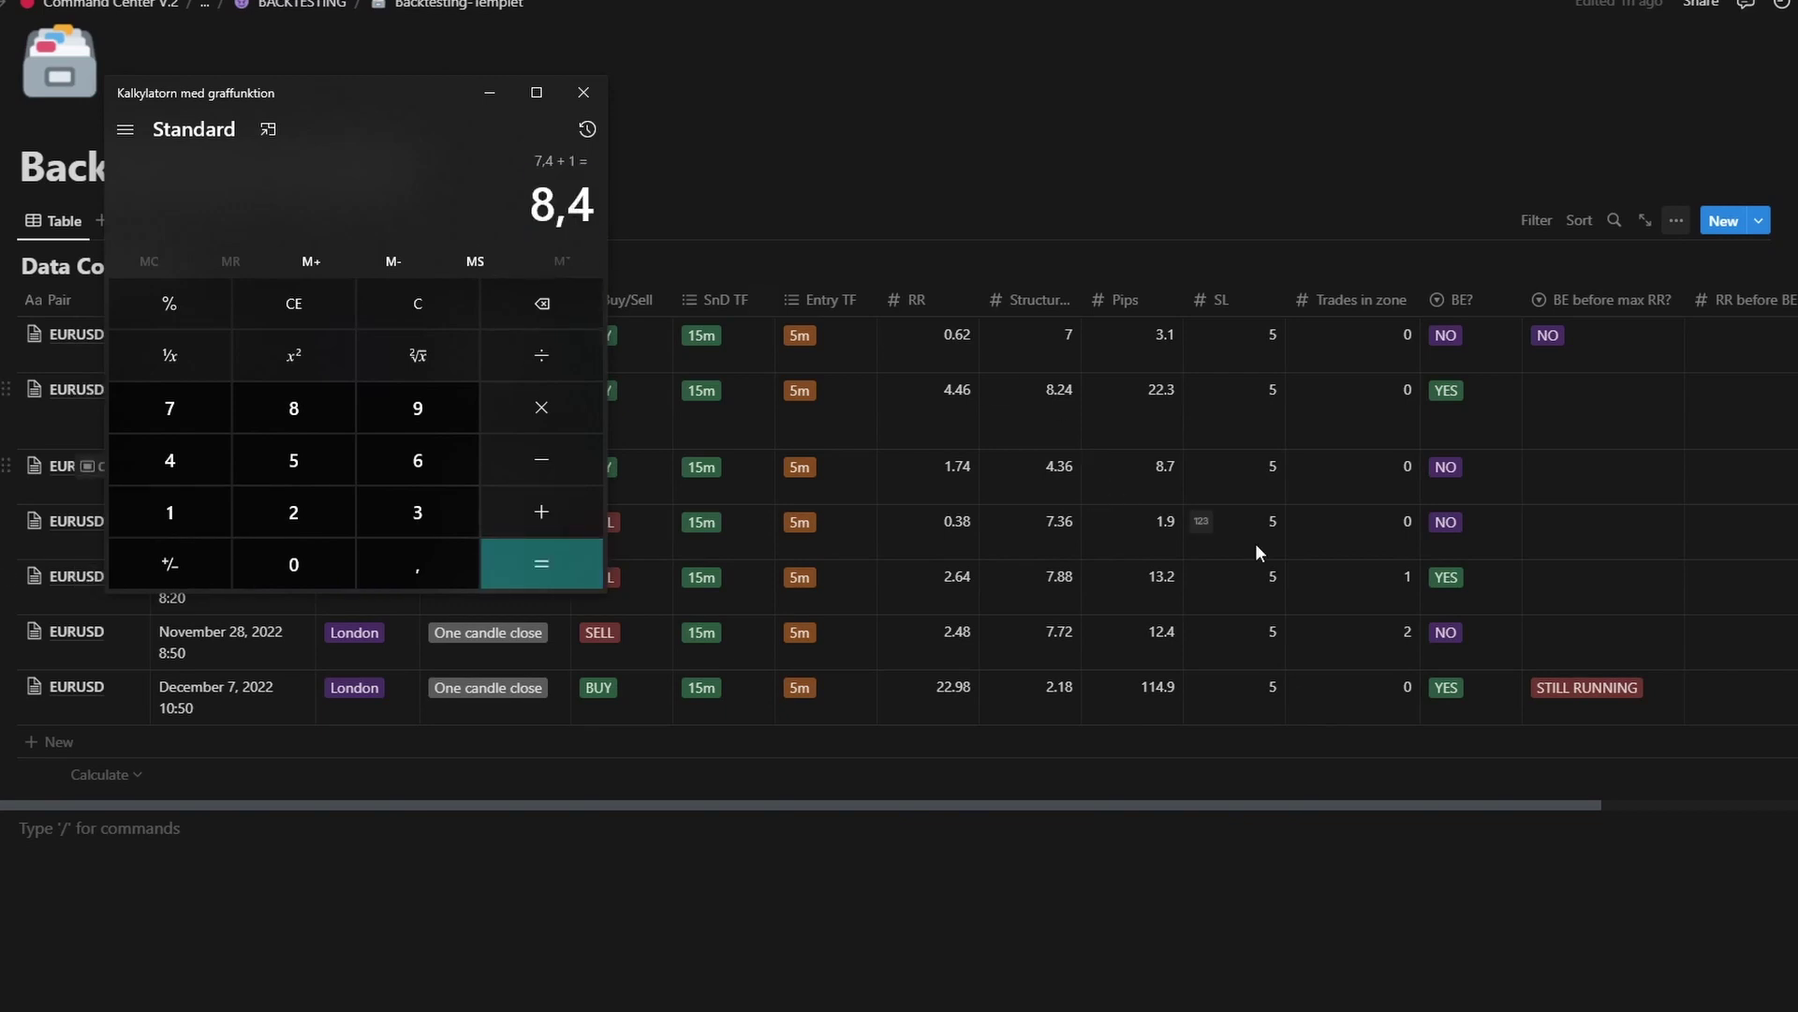
{"action": "left_click", "coordinate": [542, 459]}
{"action": "left_click", "coordinate": [170, 460]}
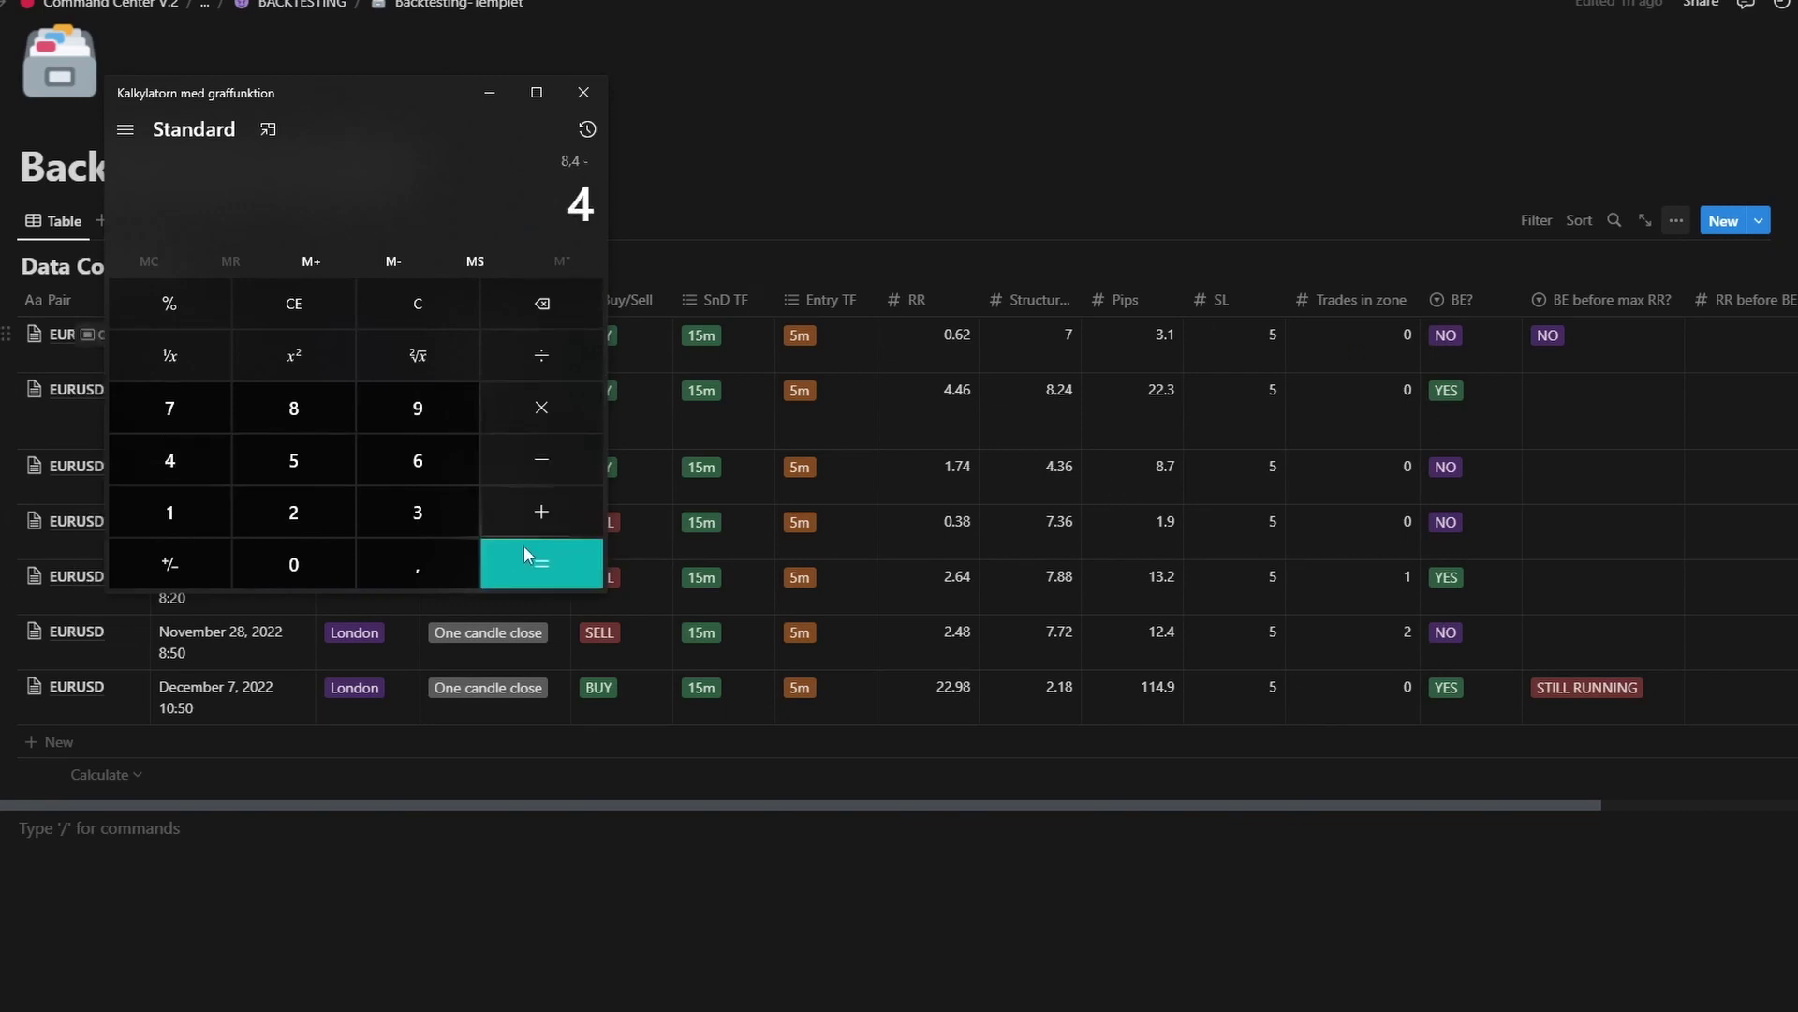
{"action": "left_click", "coordinate": [525, 553]}
{"action": "key", "text": "ctrl+c"}
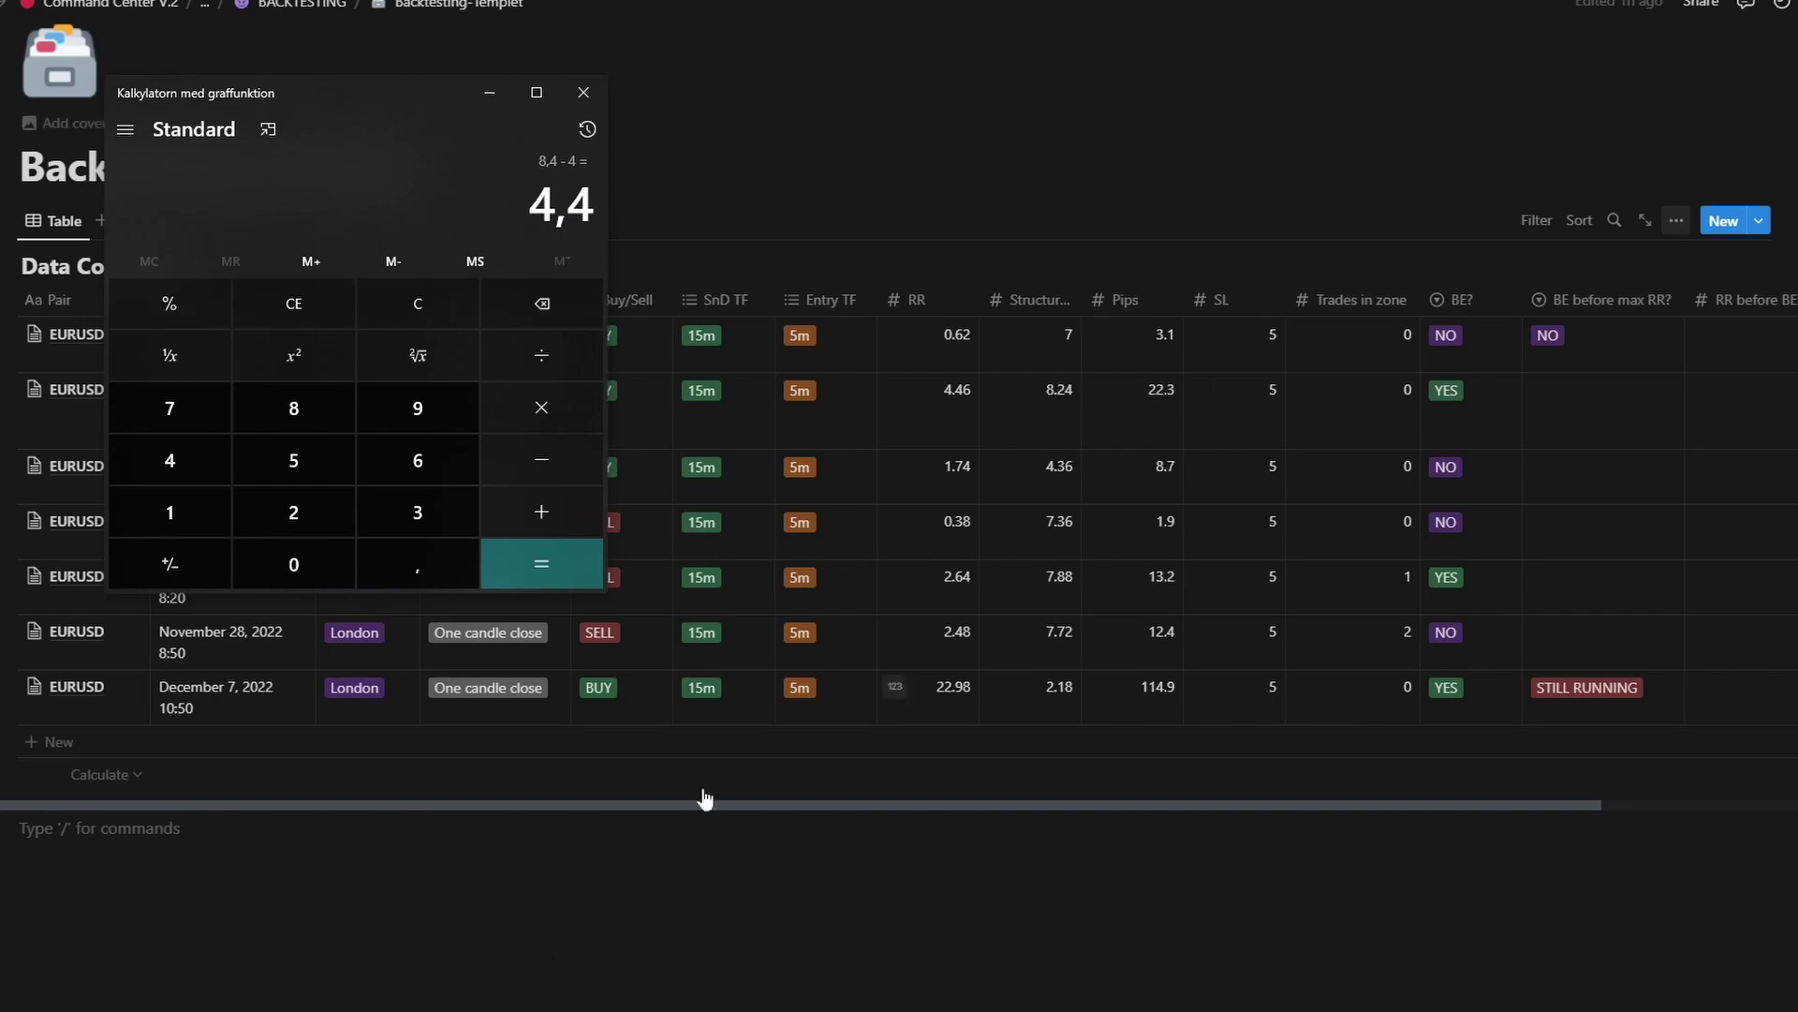
Step: Switch to the TradingView chart and handwrite "+4,4" with the Brush in the empty area below the latest EURUSD candles
{"action": "key", "text": "alt+Tab"}
{"action": "key", "text": "Tab"}
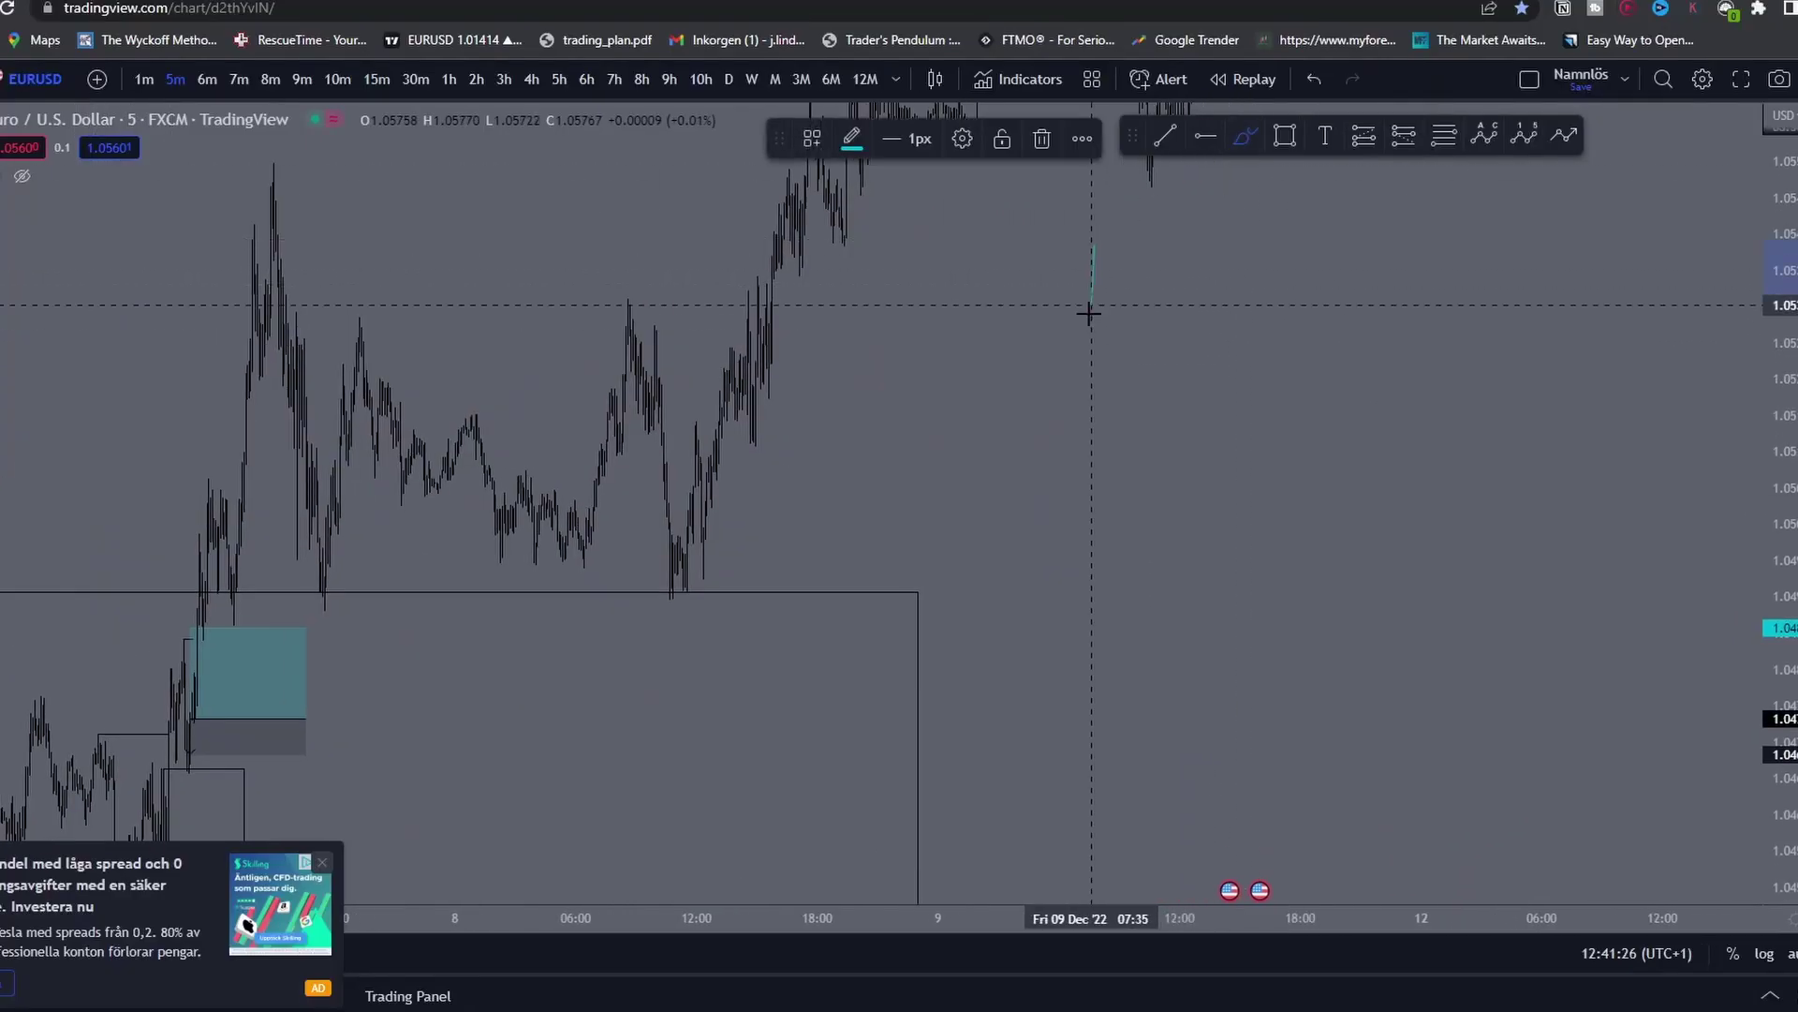
{"action": "left_click_drag", "start_coordinate": [1052, 281], "coordinate": [1123, 273]}
{"action": "left_click_drag", "start_coordinate": [1092, 253], "coordinate": [1088, 305]}
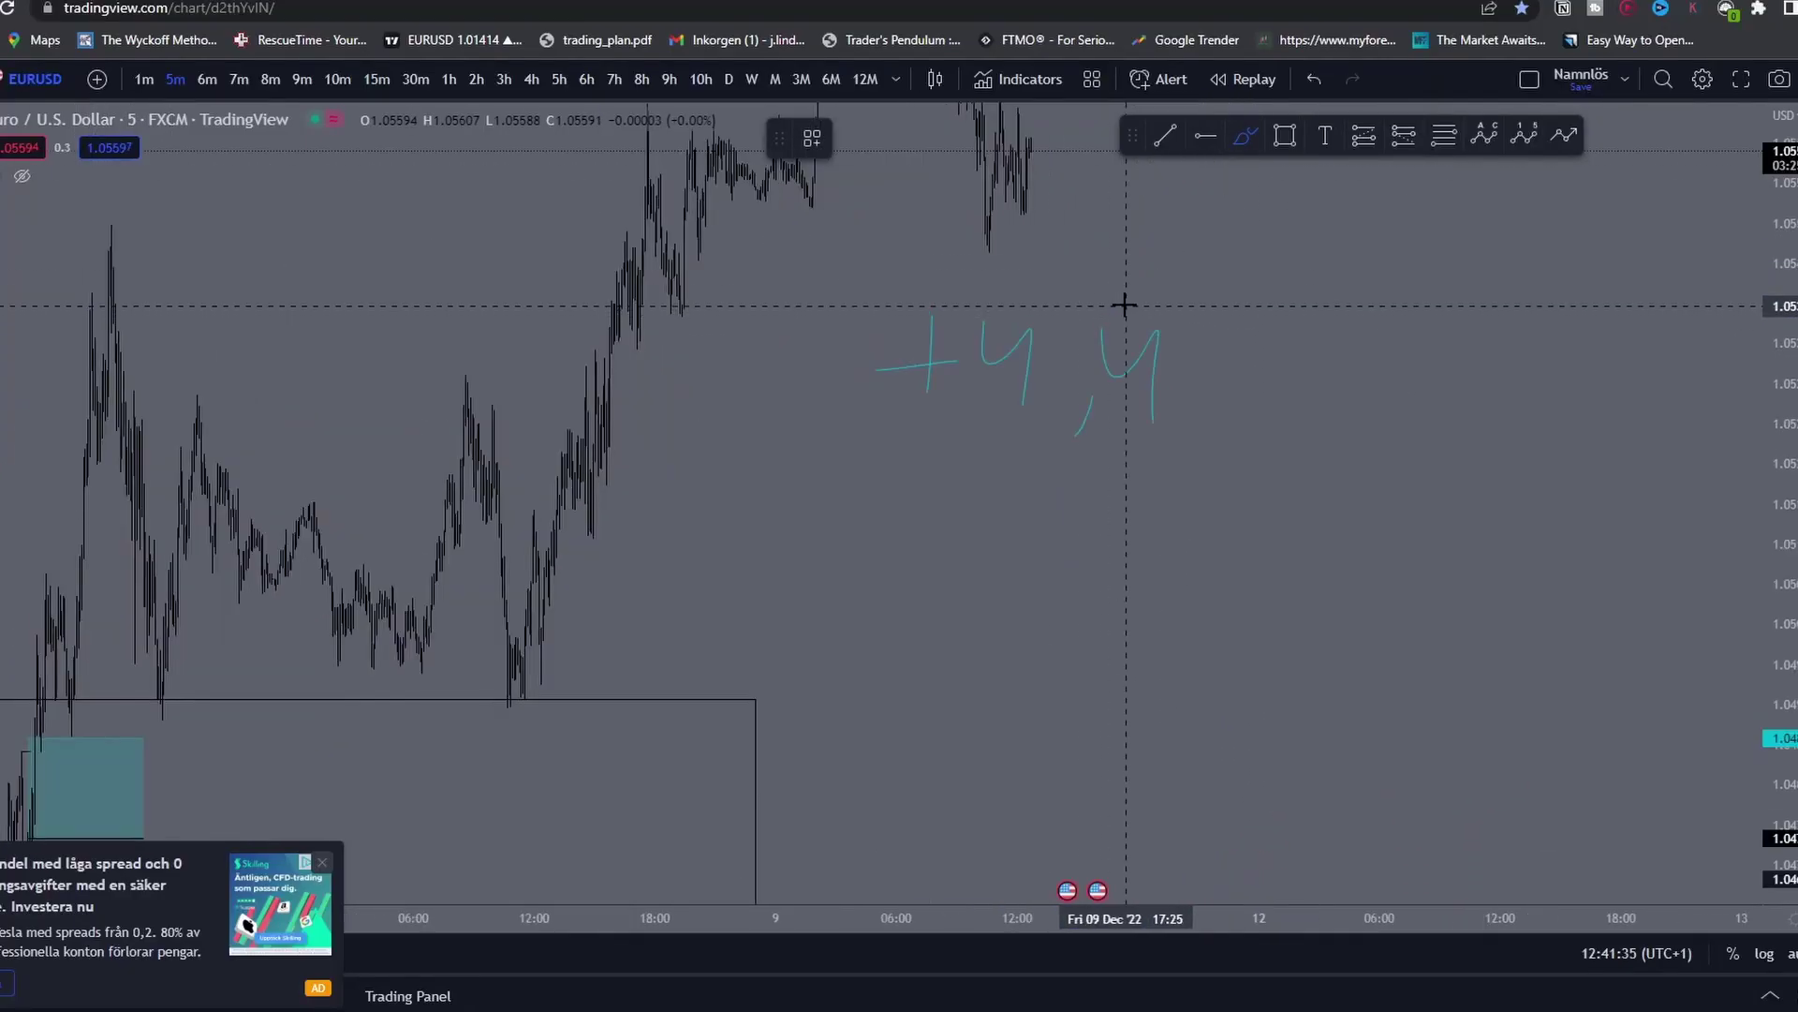
{"action": "mouse_move", "coordinate": [1126, 305]}
{"action": "left_mouse_down"}
{"action": "mouse_move", "coordinate": [1036, 490]}
{"action": "mouse_move", "coordinate": [1101, 286]}
{"action": "left_mouse_up"}
{"action": "key", "text": "ctrl+z"}
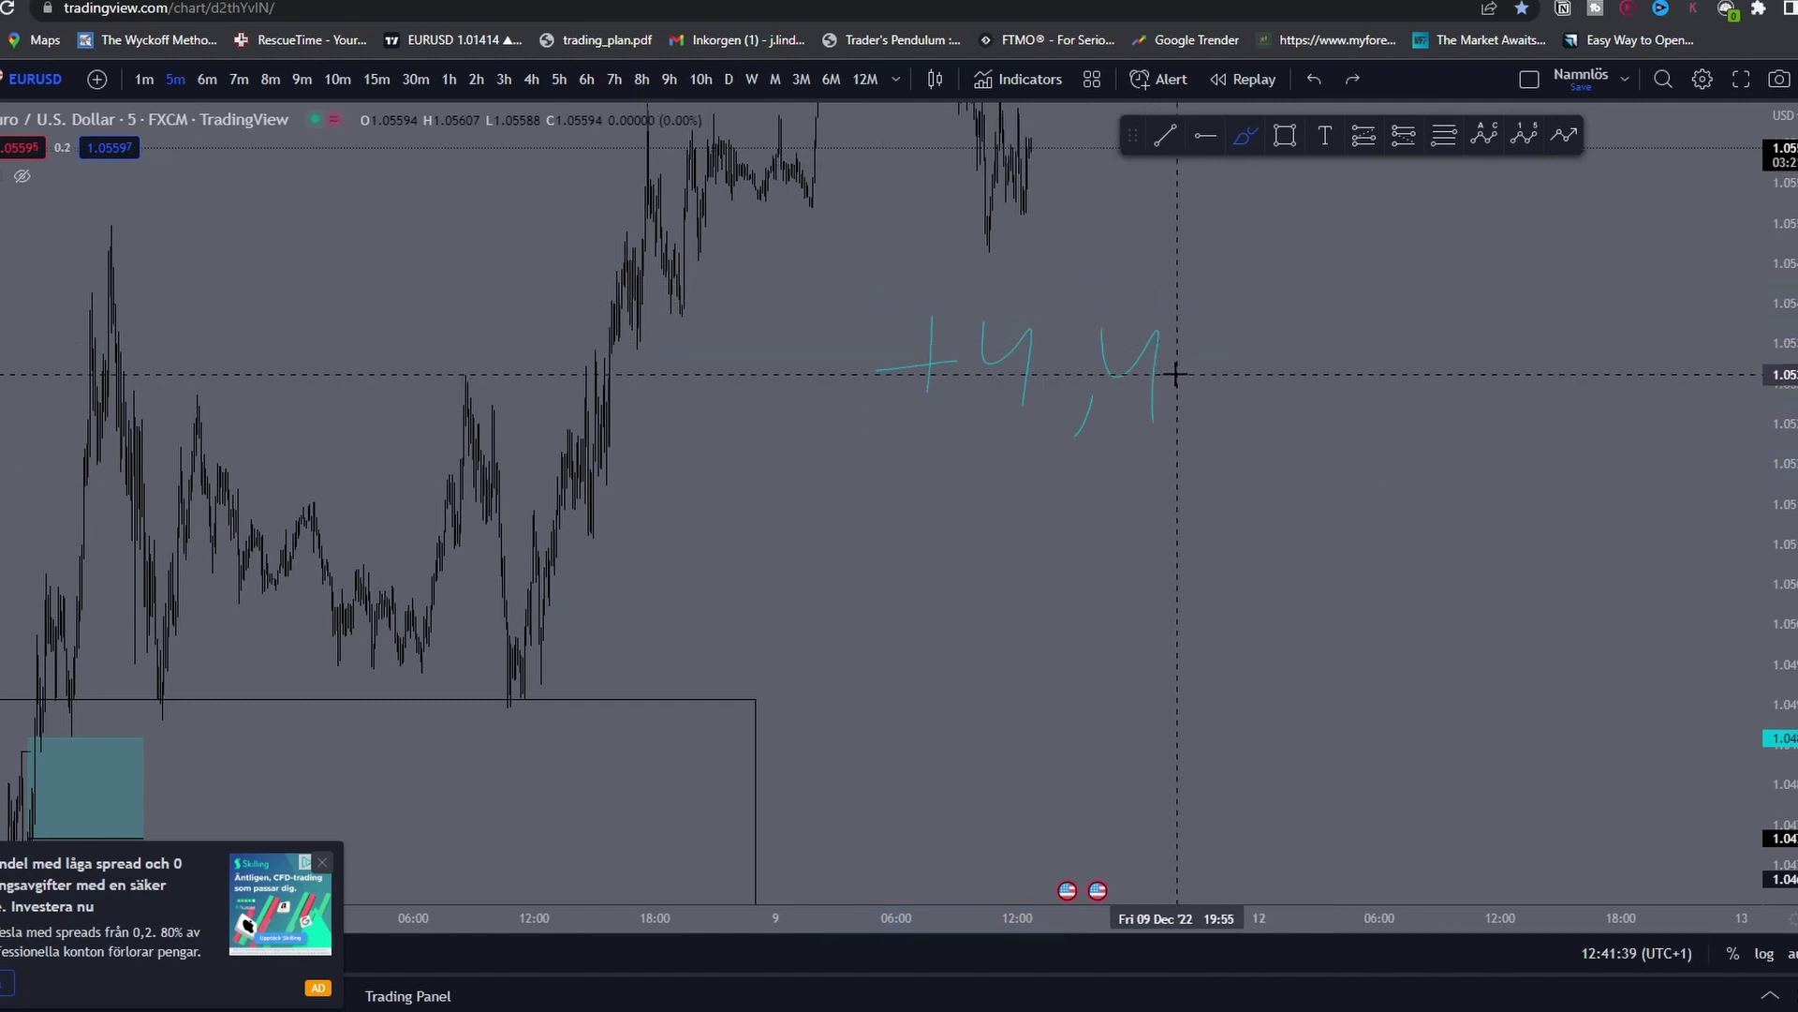
{"action": "left_click_drag", "start_coordinate": [1255, 324], "coordinate": [1465, 293]}
{"action": "key", "text": "ctrl+z"}
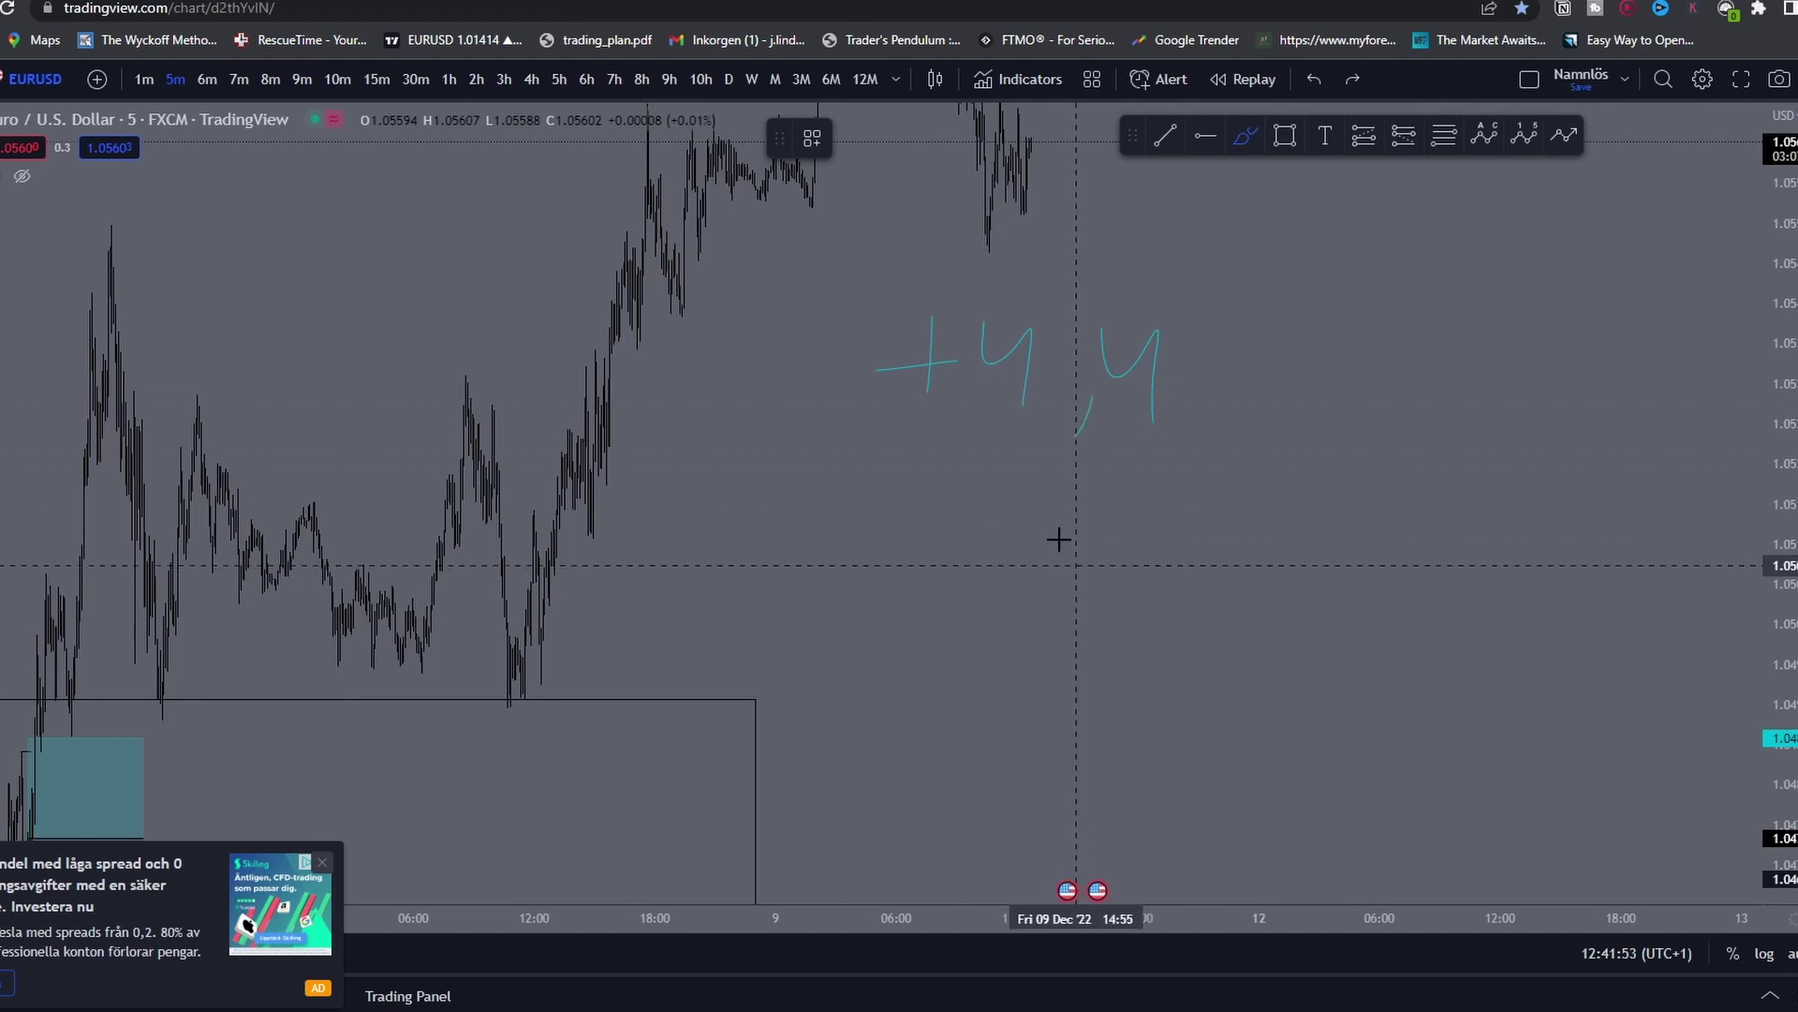
Step: Handwrite "+2,2" beneath the "+4,4" note and draw a box around it
{"action": "key", "text": "ctrl+y"}
{"action": "key", "text": "ctrl+y"}
{"action": "key", "text": "ctrl+y"}
{"action": "key", "text": "ctrl+y"}
{"action": "key", "text": "ctrl+y"}
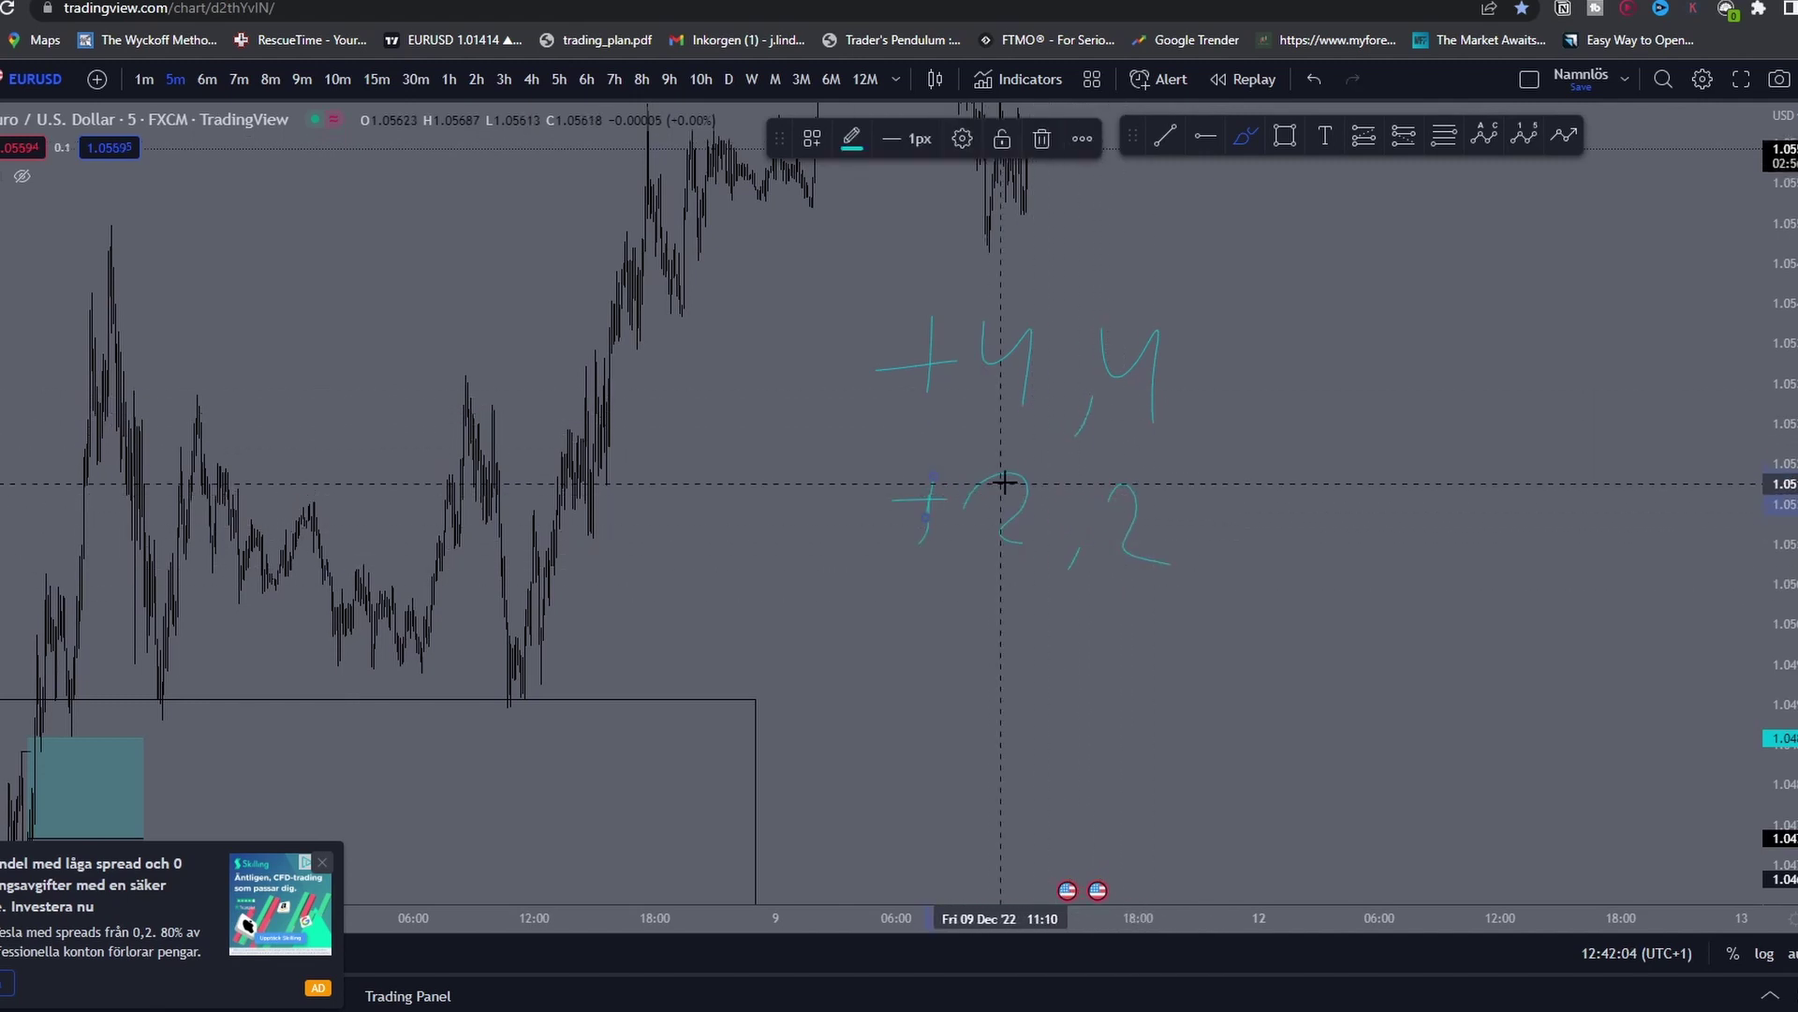
{"action": "left_click_drag", "start_coordinate": [930, 465], "coordinate": [1145, 608]}
{"action": "left_click_drag", "start_coordinate": [974, 604], "coordinate": [994, 458]}
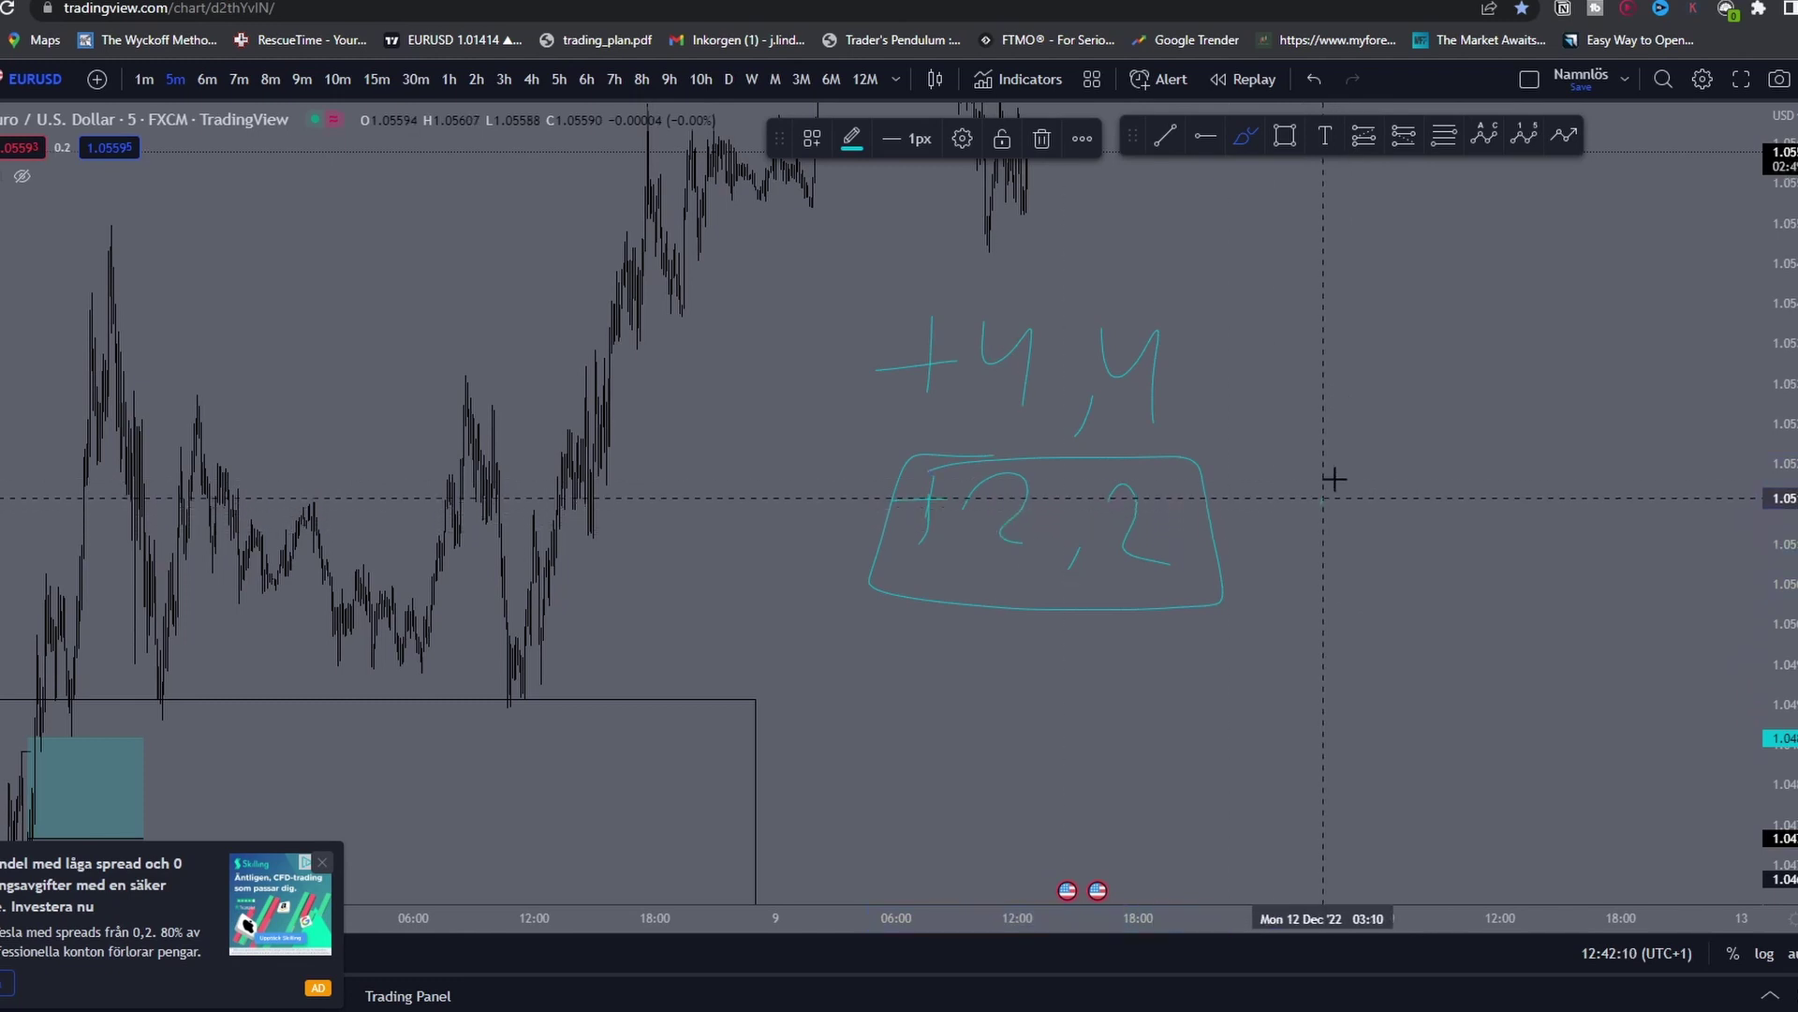
Step: Handwrite "22K" with the Brush beside the boxed "+2,2" note
{"action": "left_click_drag", "start_coordinate": [1325, 492], "coordinate": [1375, 553]}
{"action": "left_click_drag", "start_coordinate": [1383, 489], "coordinate": [1416, 555]}
{"action": "mouse_move", "coordinate": [1449, 484]}
{"action": "left_mouse_down"}
{"action": "mouse_move", "coordinate": [1454, 574]}
{"action": "mouse_move", "coordinate": [1515, 564]}
{"action": "left_mouse_up"}
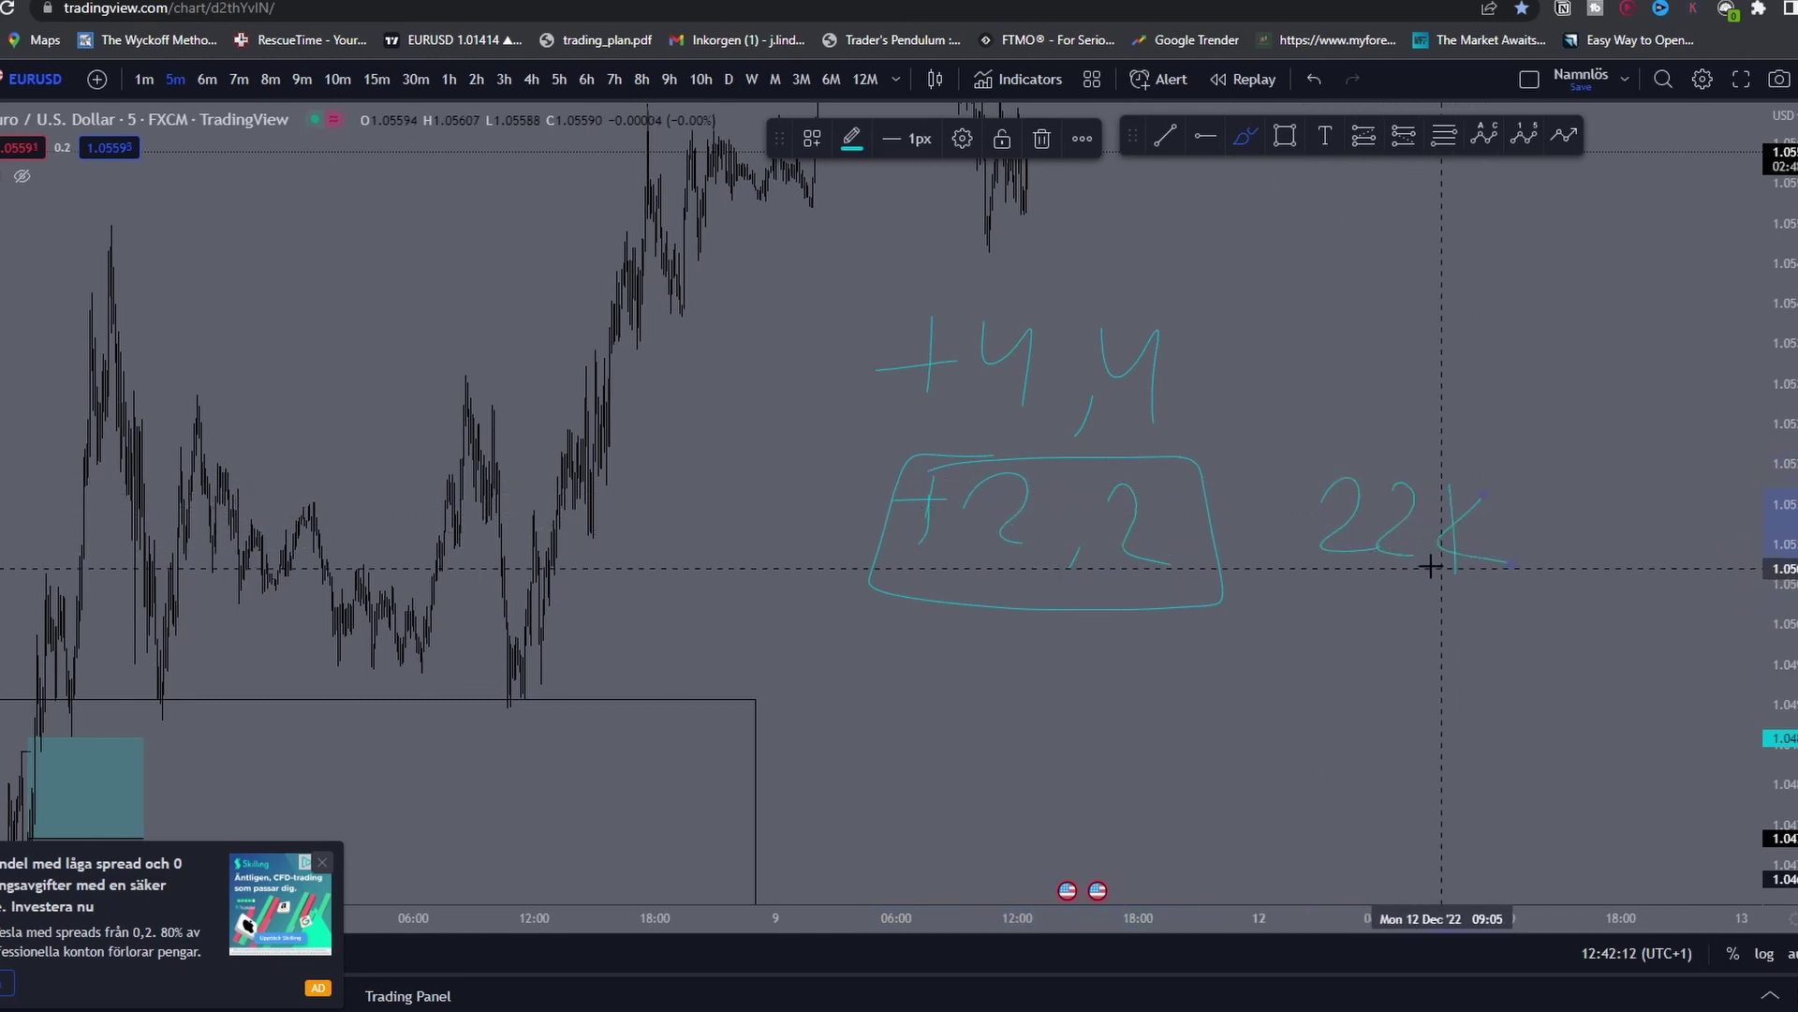
{"action": "key", "text": "Escape"}
Step: Select the handwritten "+4,4", "+2,2" and "22K" notes together and delete them from the chart
{"action": "scroll", "coordinate": [602, 683], "scroll_direction": "down", "scroll_amount": 10}
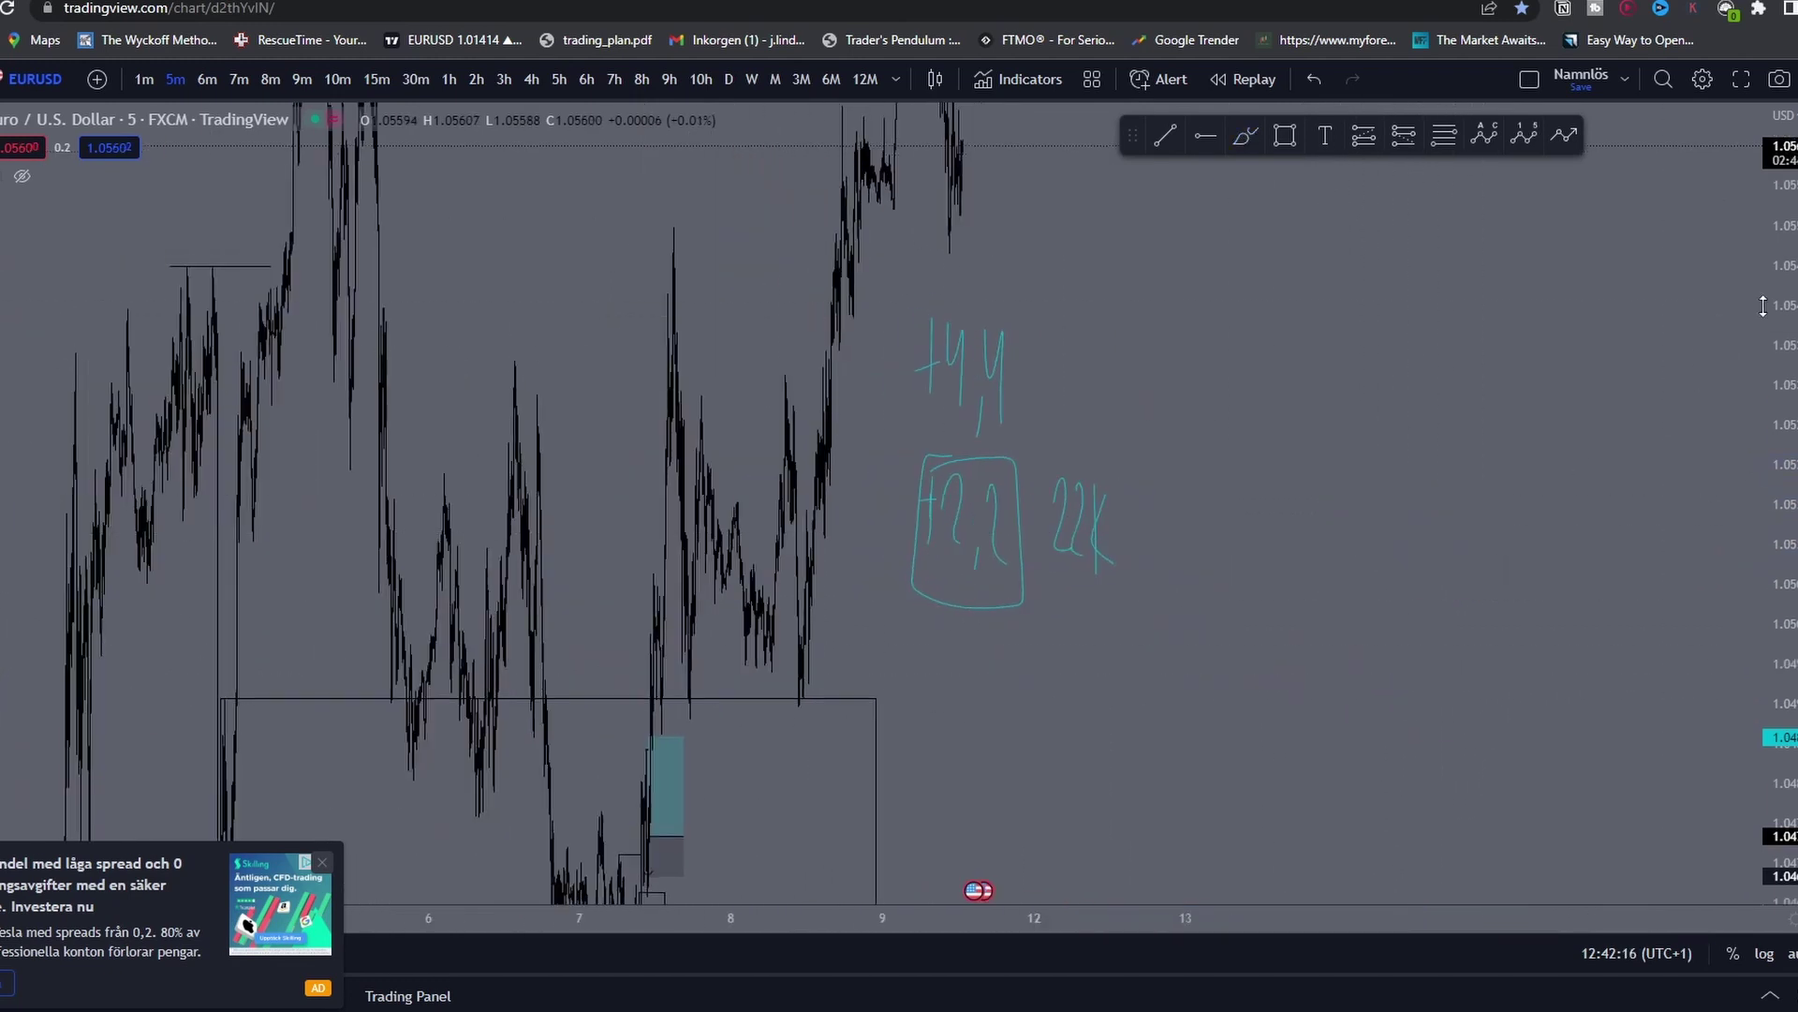
{"action": "left_click_drag", "start_coordinate": [1769, 309], "coordinate": [1769, 710]}
{"action": "left_click_drag", "start_coordinate": [1245, 663], "coordinate": [1433, 597]}
{"action": "scroll", "coordinate": [1431, 597], "scroll_direction": "down", "scroll_amount": 1}
{"action": "left_click_drag", "start_coordinate": [1754, 255], "coordinate": [1685, 358]}
{"action": "left_click_drag", "start_coordinate": [1769, 323], "coordinate": [1748, 470]}
{"action": "left_click_drag", "start_coordinate": [1173, 734], "coordinate": [1606, 547]}
{"action": "left_click_drag", "start_coordinate": [1742, 379], "coordinate": [1256, 413]}
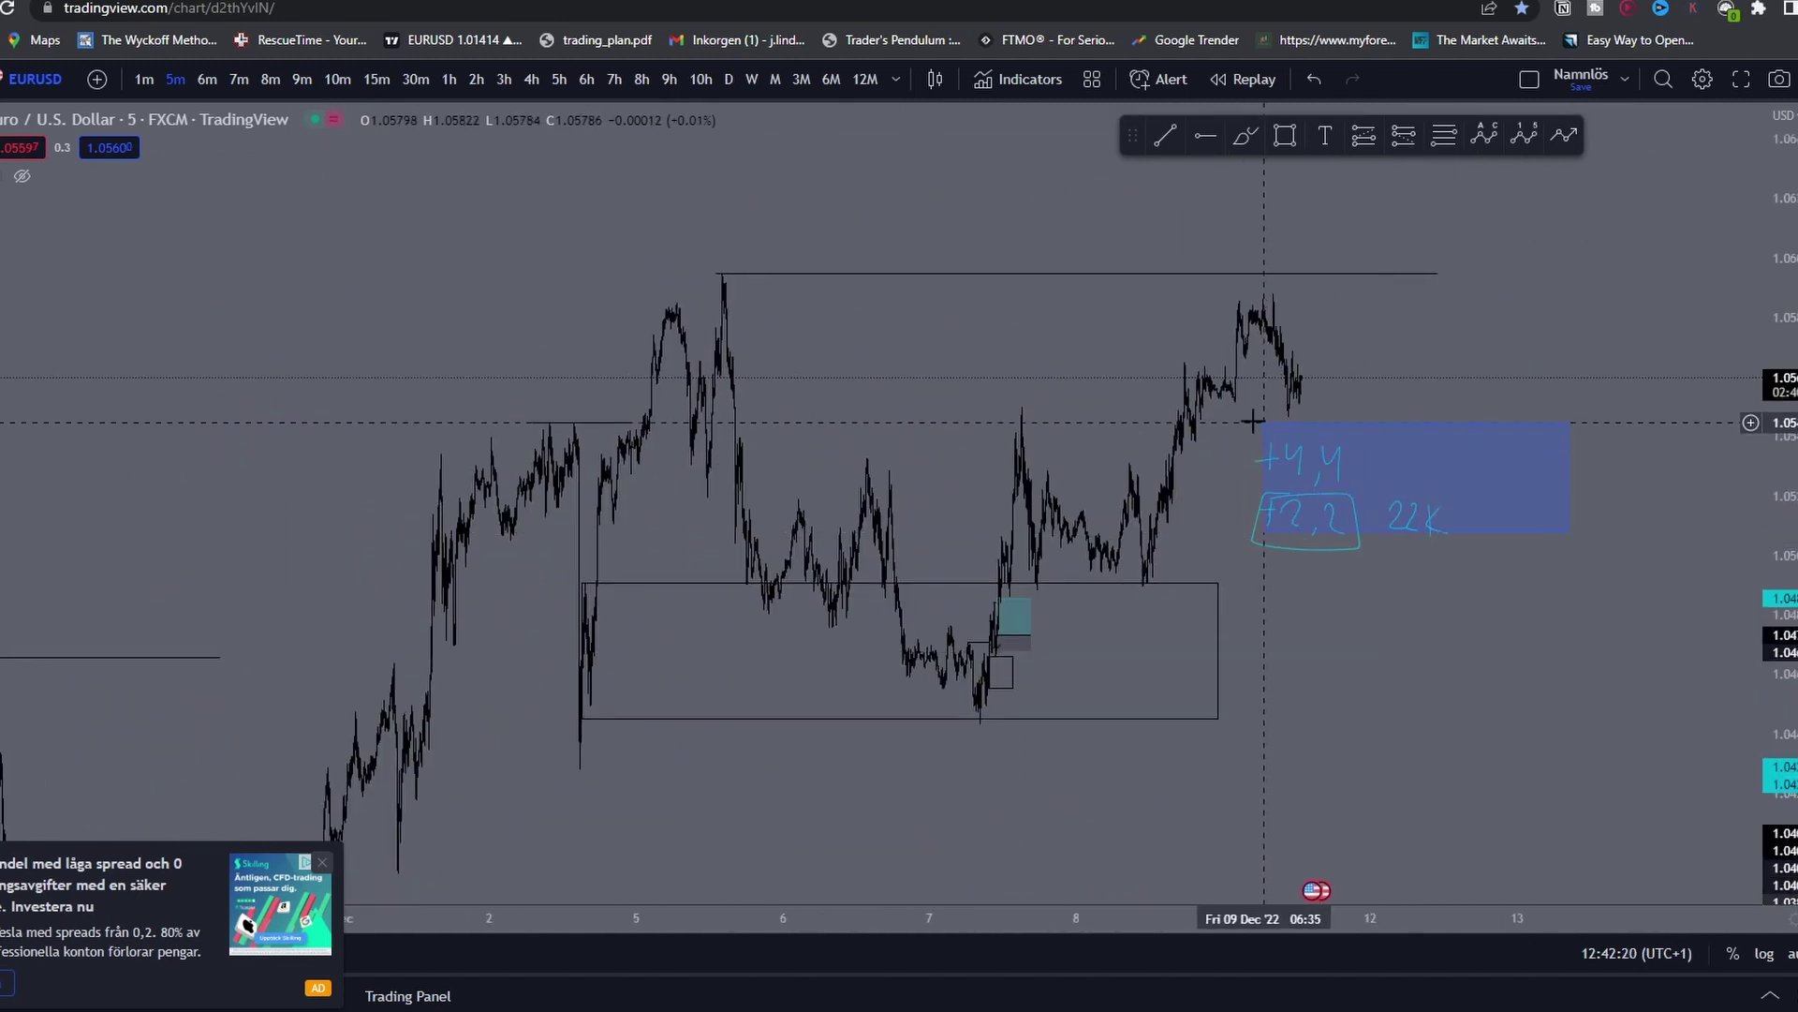
{"action": "key", "text": "Delete"}
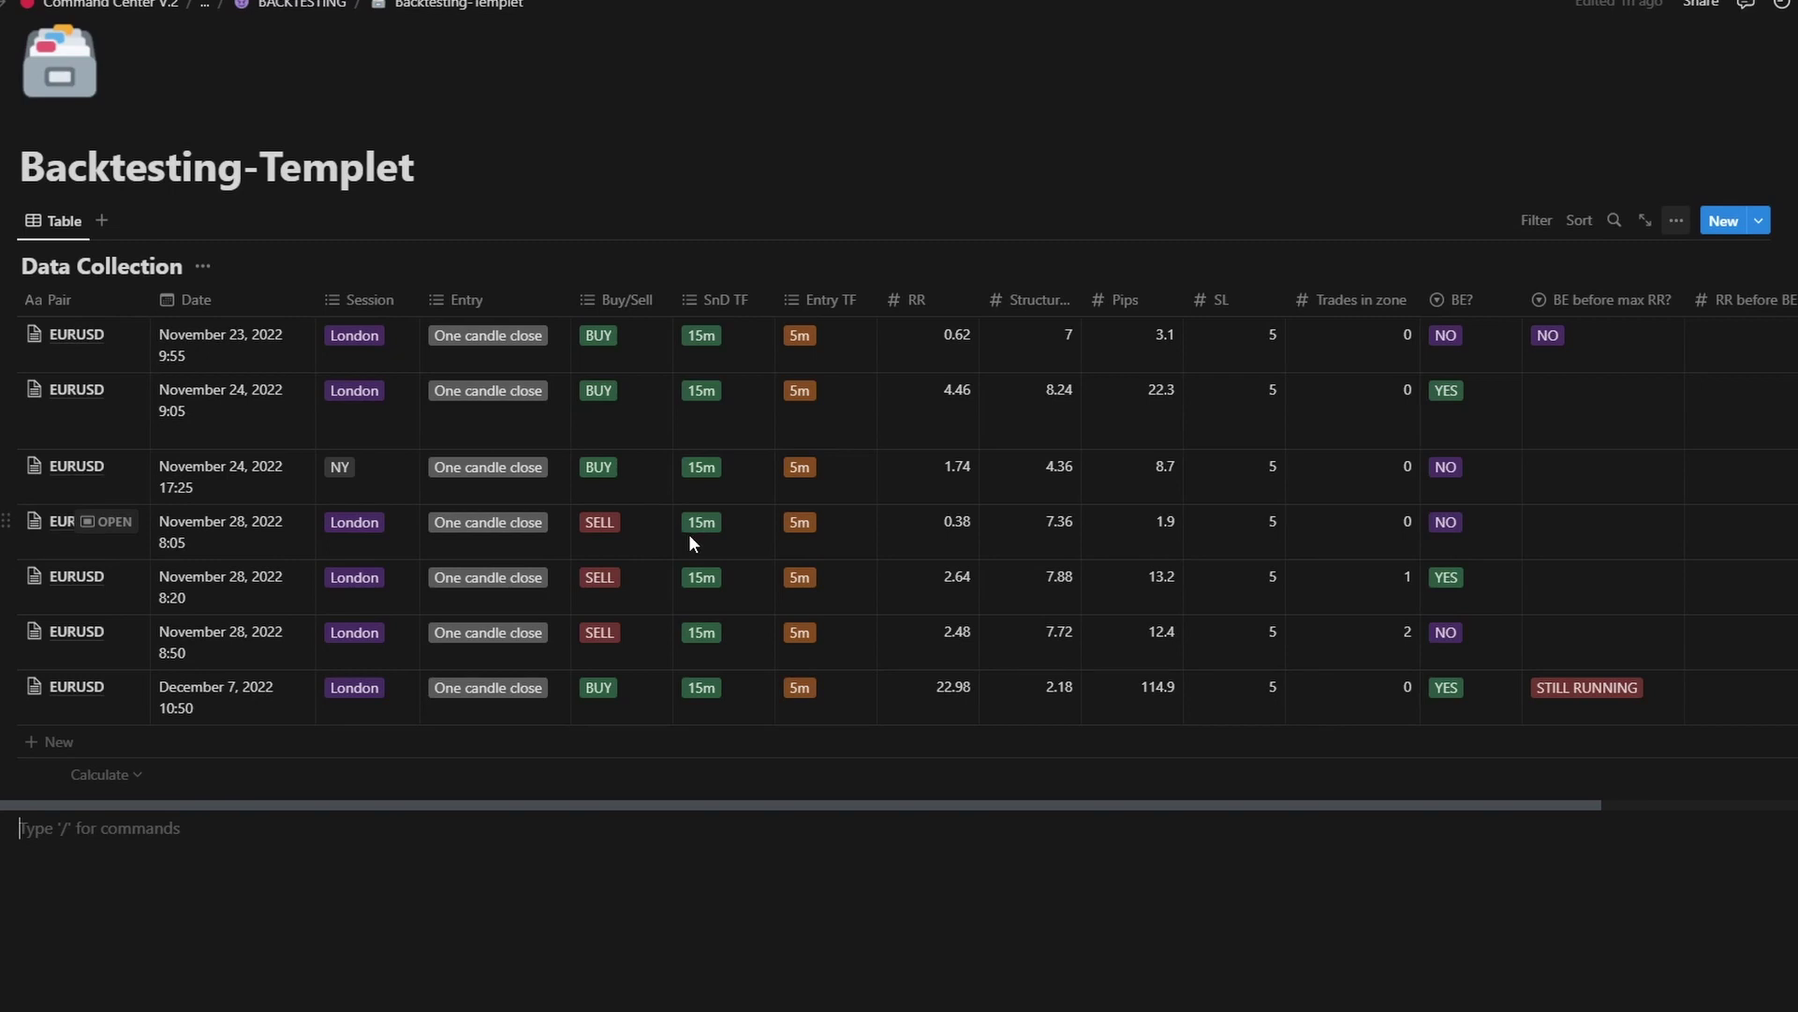